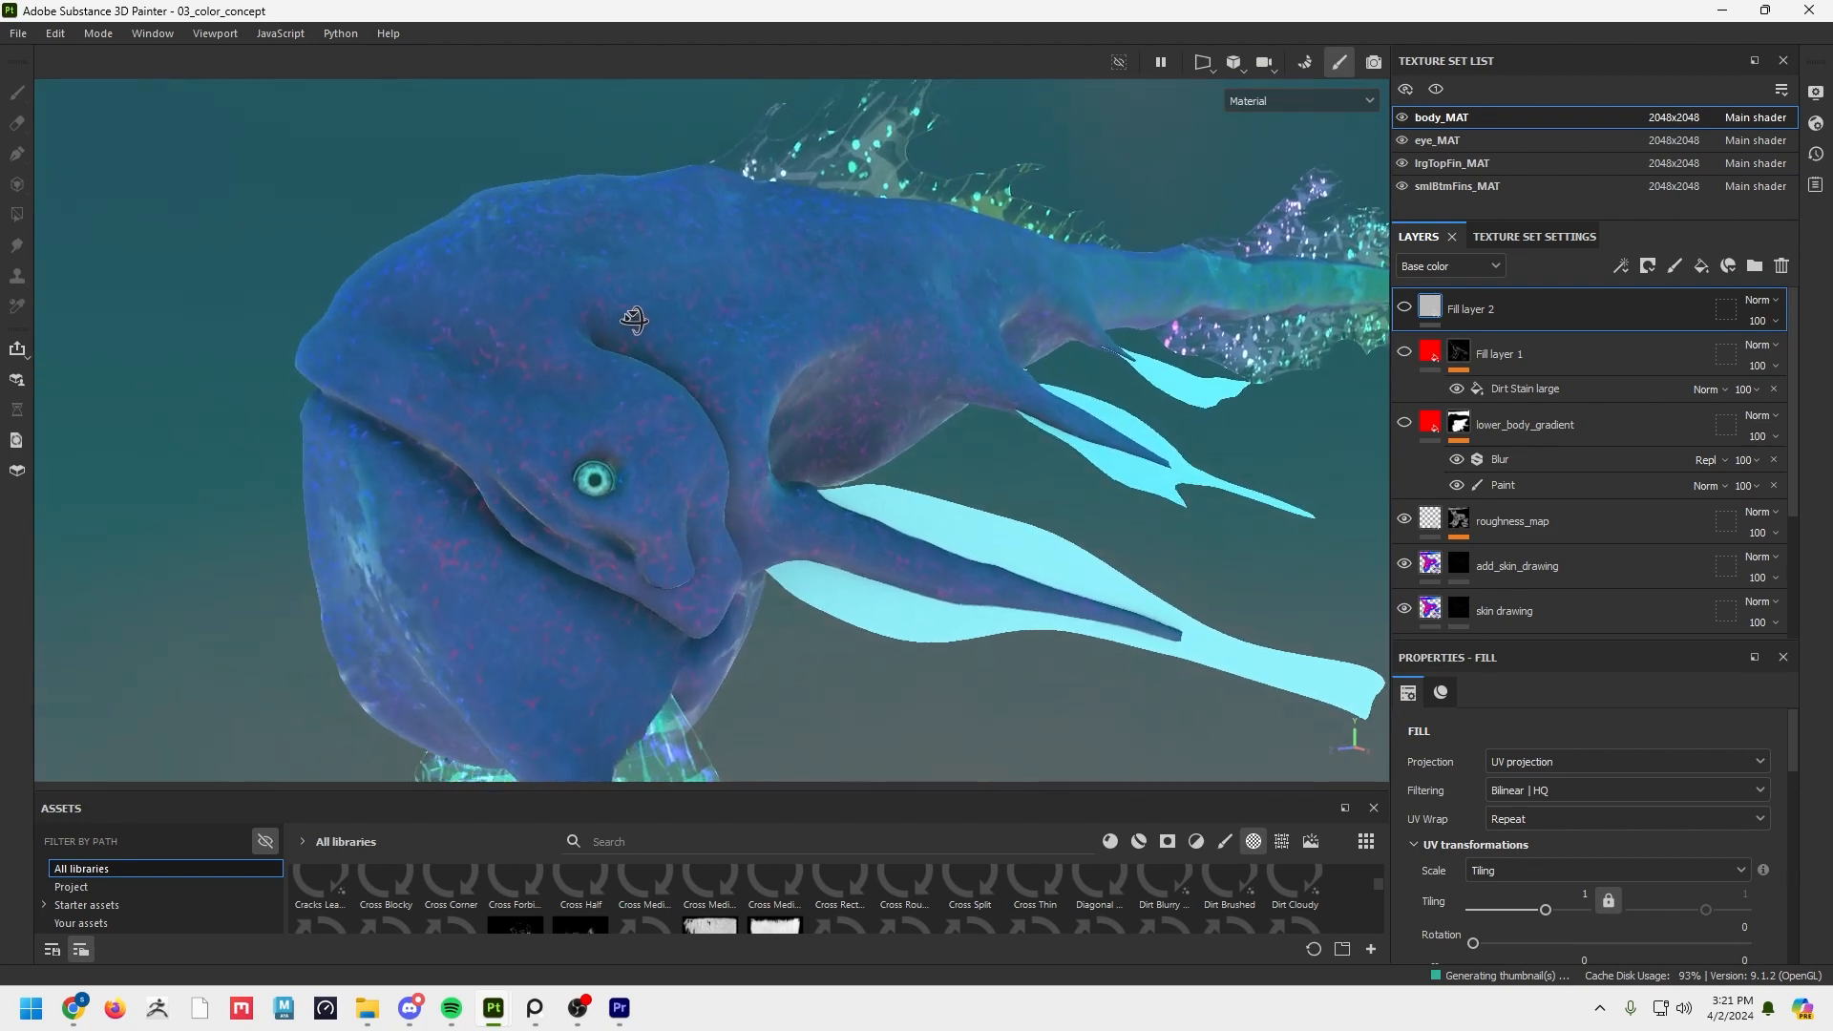
# Examine the textured creature's skin colours, fins and underside from several angles and distances.
pyautogui.scroll(-3, 801, 375)
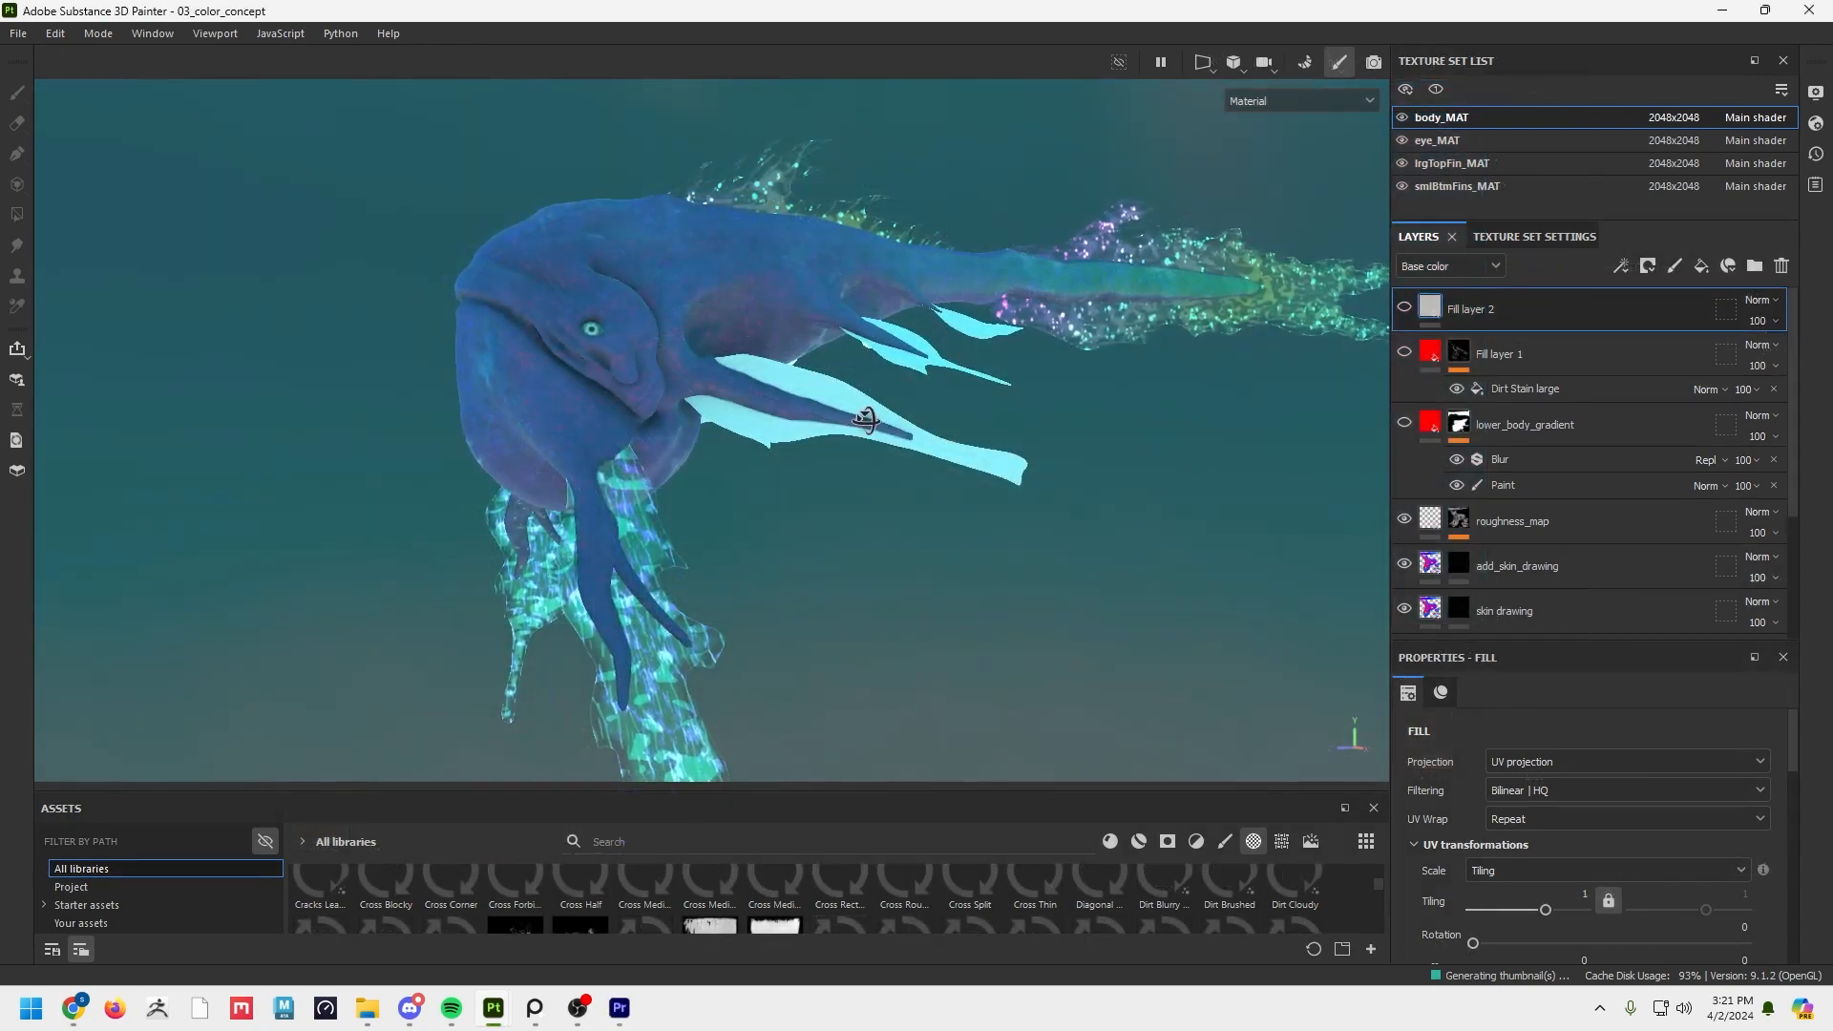
pyautogui.keyDown('alt'); pyautogui.moveTo(870, 408); pyautogui.dragTo(617, 397); pyautogui.keyUp('alt')
pyautogui.keyDown('alt'); pyautogui.moveTo(617, 397); pyautogui.dragTo(911, 330, button='middle'); pyautogui.keyUp('alt')
pyautogui.keyDown('alt'); pyautogui.moveTo(911, 331); pyautogui.dragTo(902, 365); pyautogui.keyUp('alt')
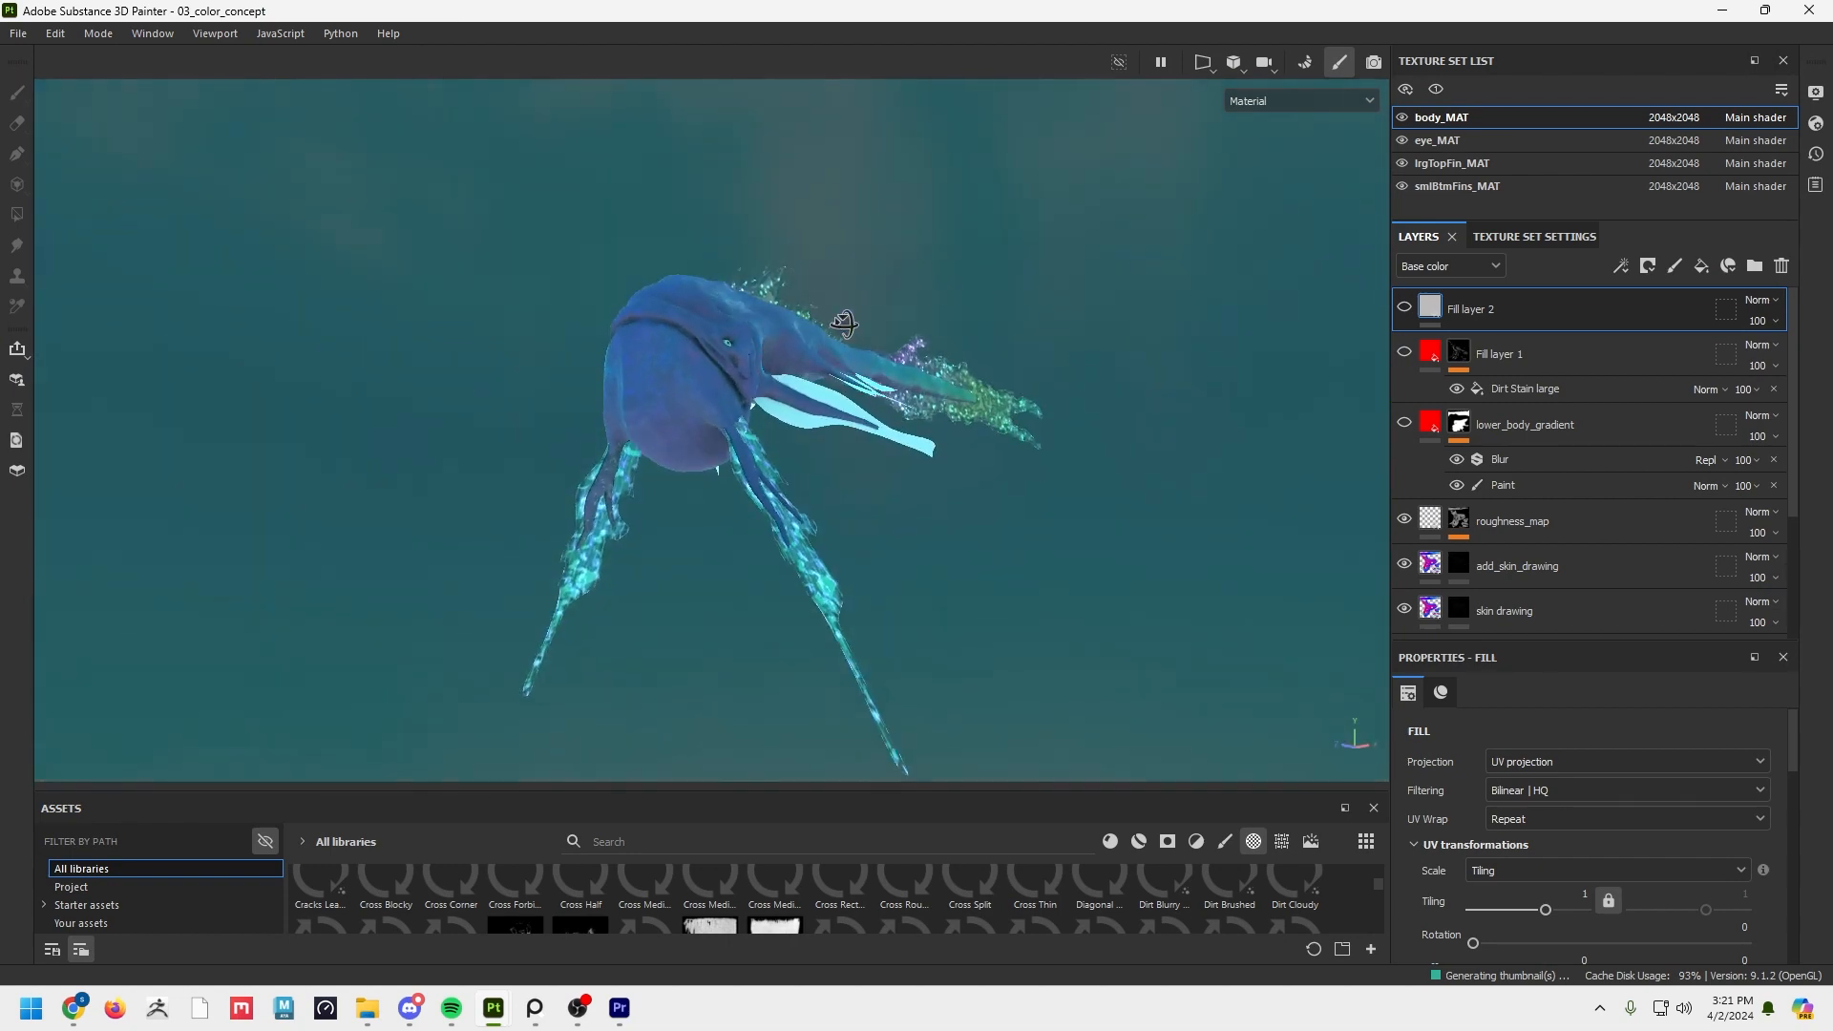
pyautogui.keyDown('alt'); pyautogui.moveTo(902, 364); pyautogui.dragTo(1267, 440, button='right'); pyautogui.keyUp('alt')
pyautogui.keyDown('alt'); pyautogui.moveTo(812, 392); pyautogui.dragTo(961, 405, button='right'); pyautogui.keyUp('alt')
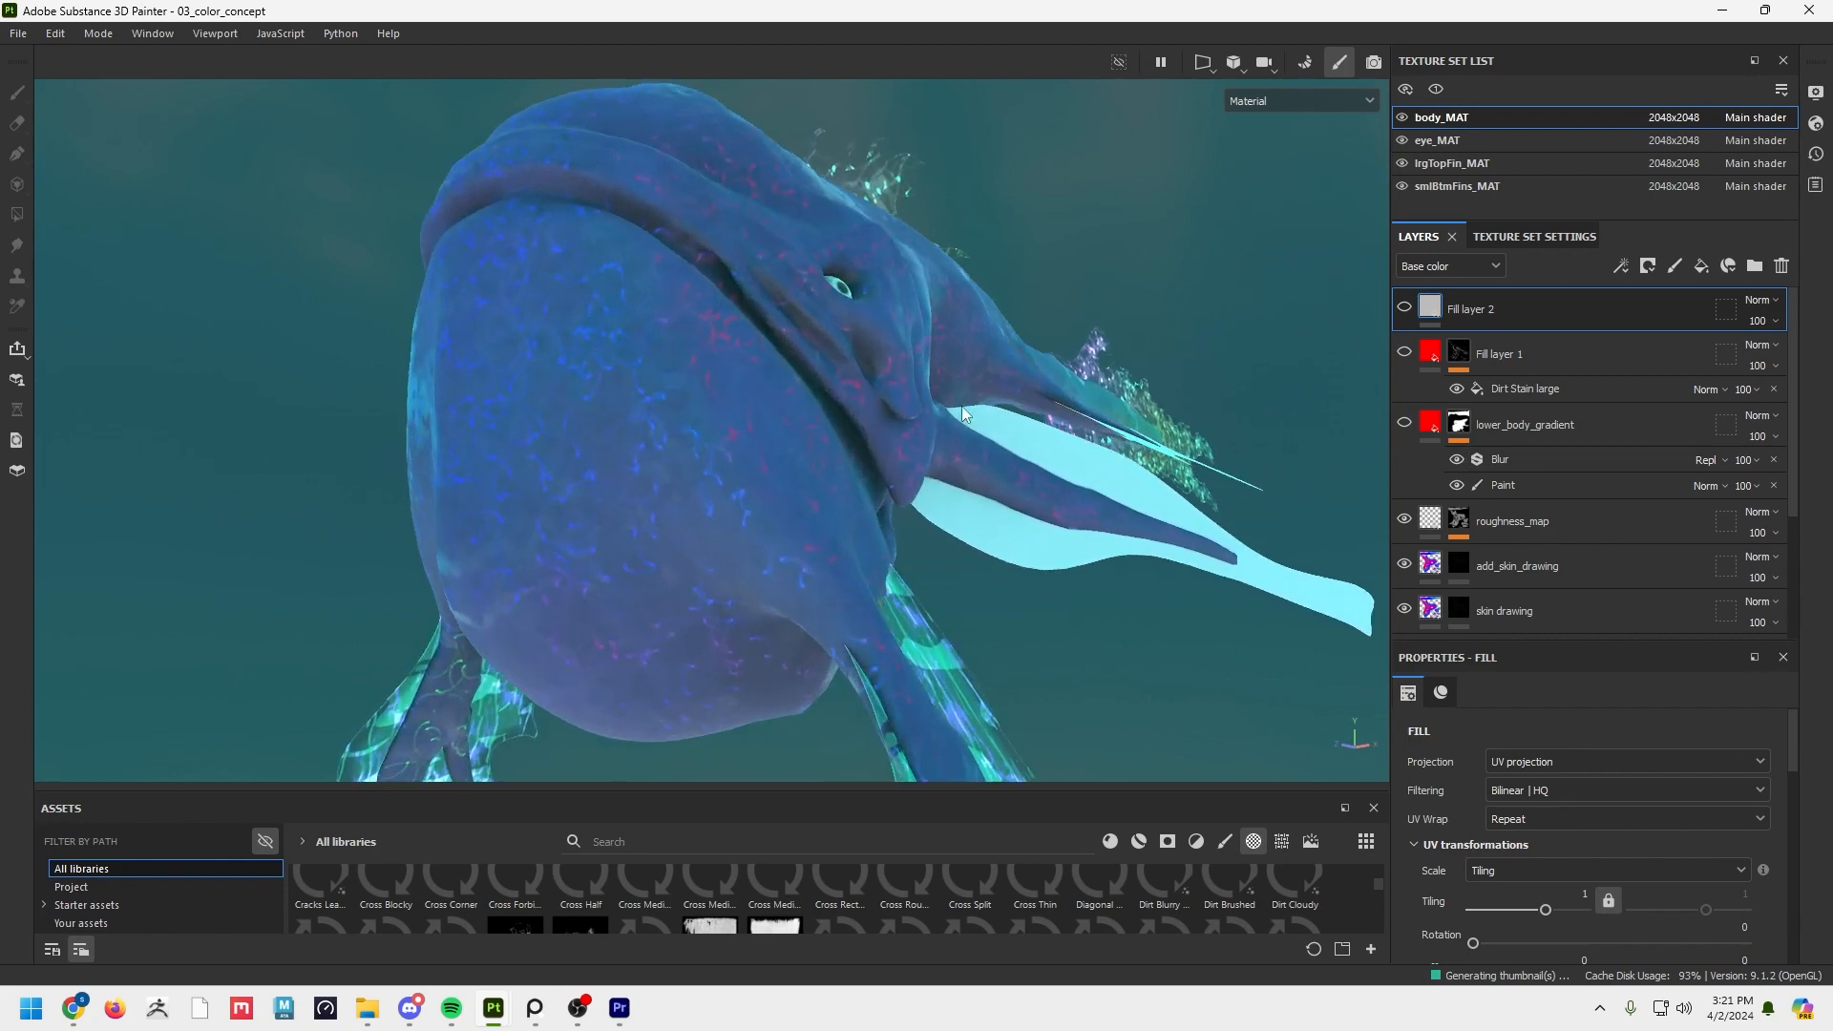
pyautogui.keyDown('alt'); pyautogui.moveTo(649, 366); pyautogui.dragTo(816, 405); pyautogui.keyUp('alt')
pyautogui.keyDown('alt'); pyautogui.moveTo(513, 315); pyautogui.dragTo(700, 401, button='middle'); pyautogui.keyUp('alt')
pyautogui.keyDown('alt'); pyautogui.moveTo(700, 401); pyautogui.dragTo(447, 452); pyautogui.keyUp('alt')
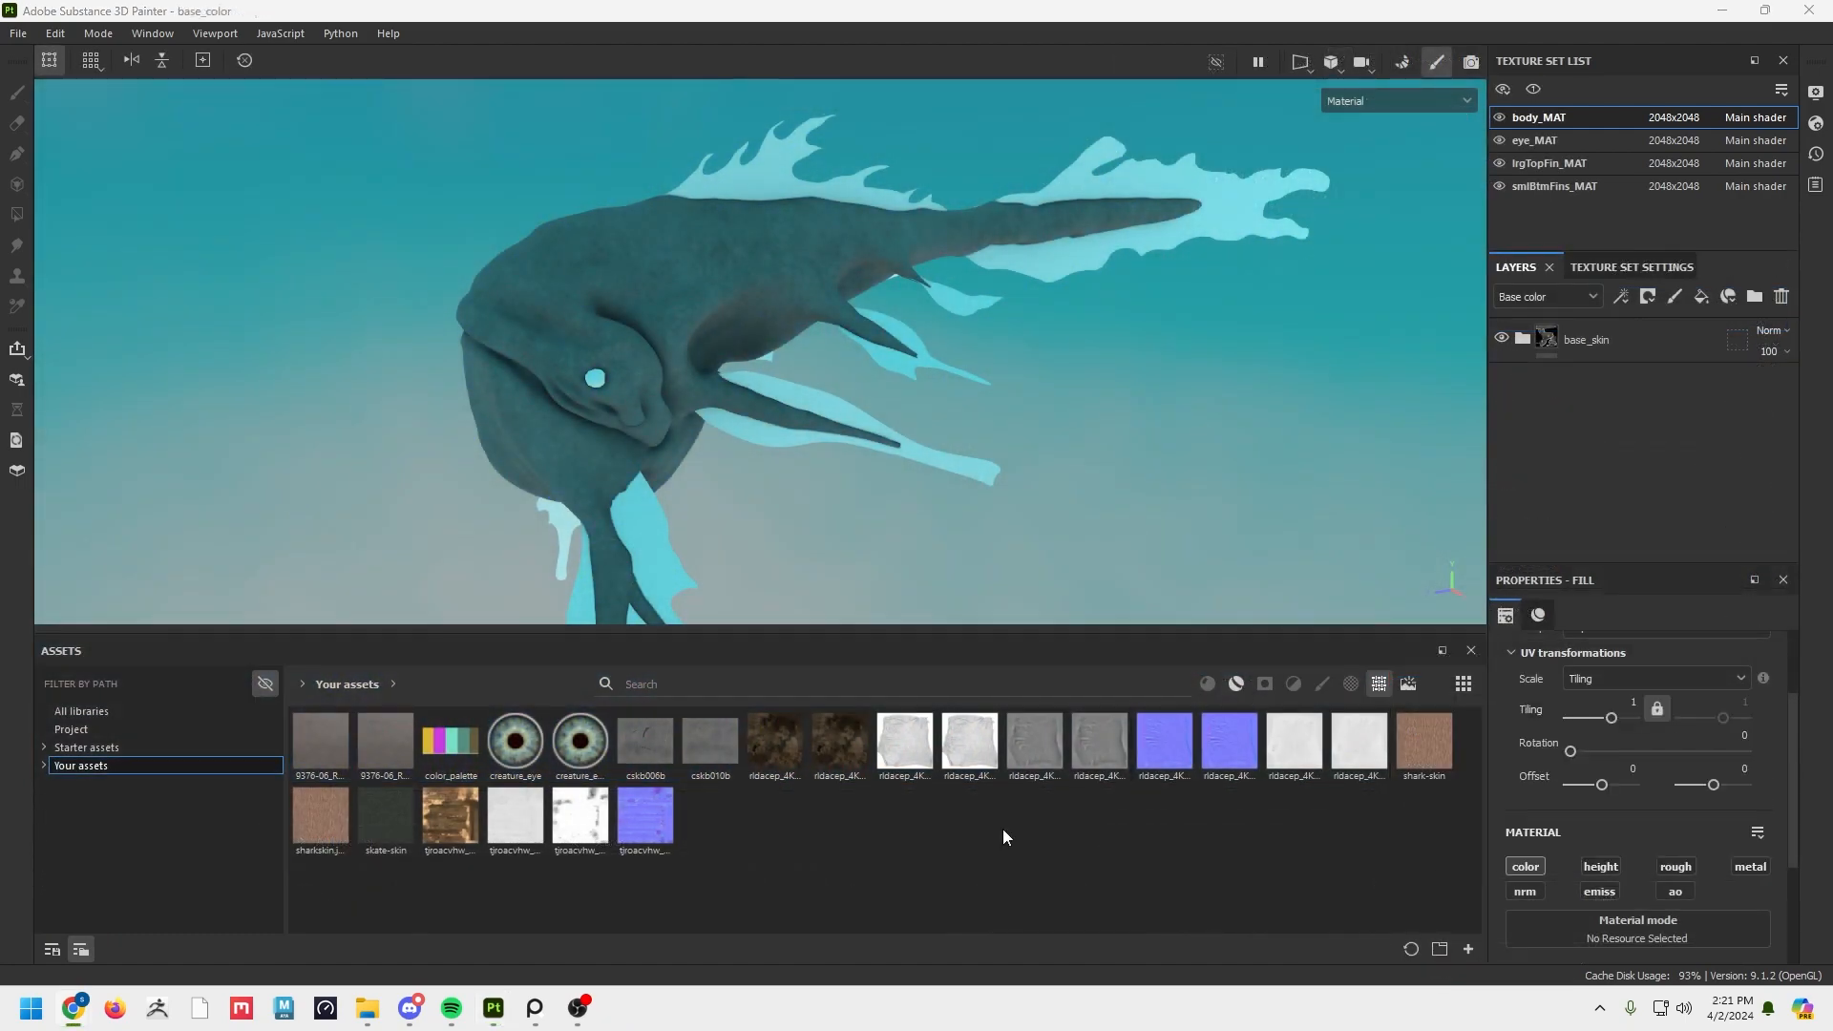
# Show the sea slug reference in PureRef, move it aside, and return to the creature in Substance 3D Painter.
pyautogui.click(535, 1007)
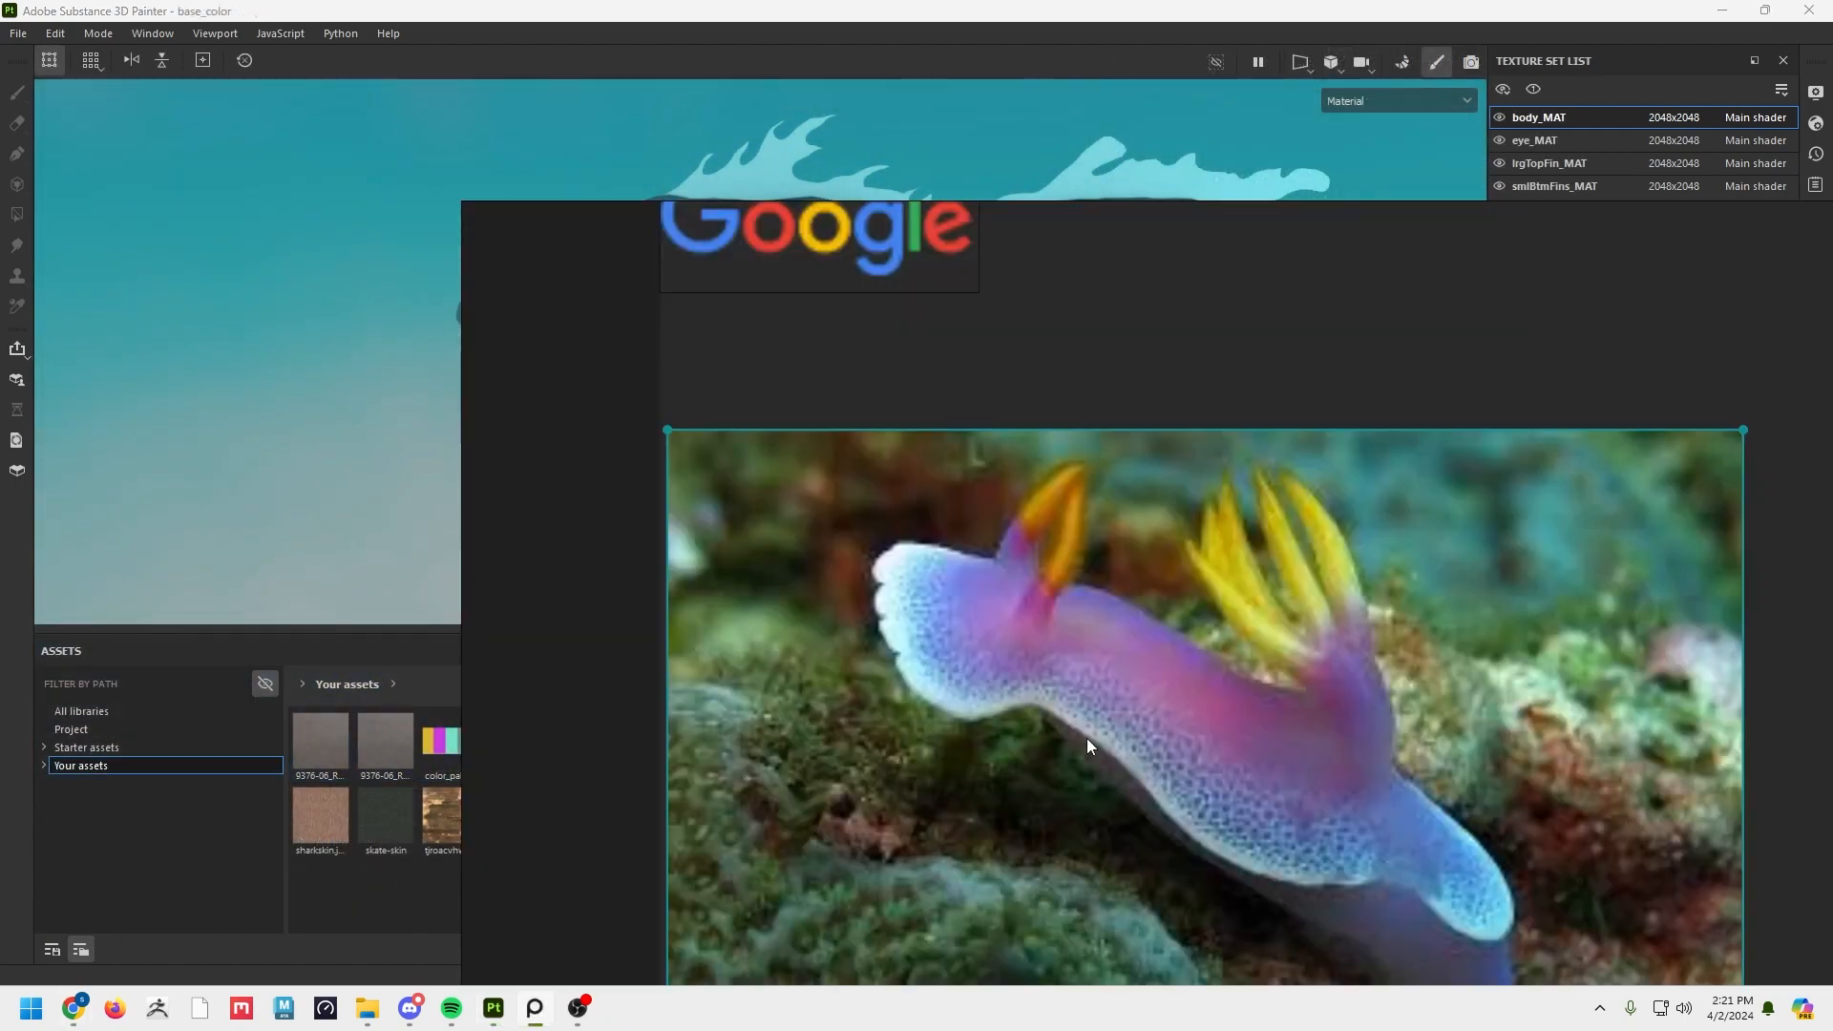
pyautogui.moveTo(1170, 642)
pyautogui.mouseDown()
pyautogui.moveTo(1145, 611)
pyautogui.moveTo(1794, 801)
pyautogui.mouseUp()
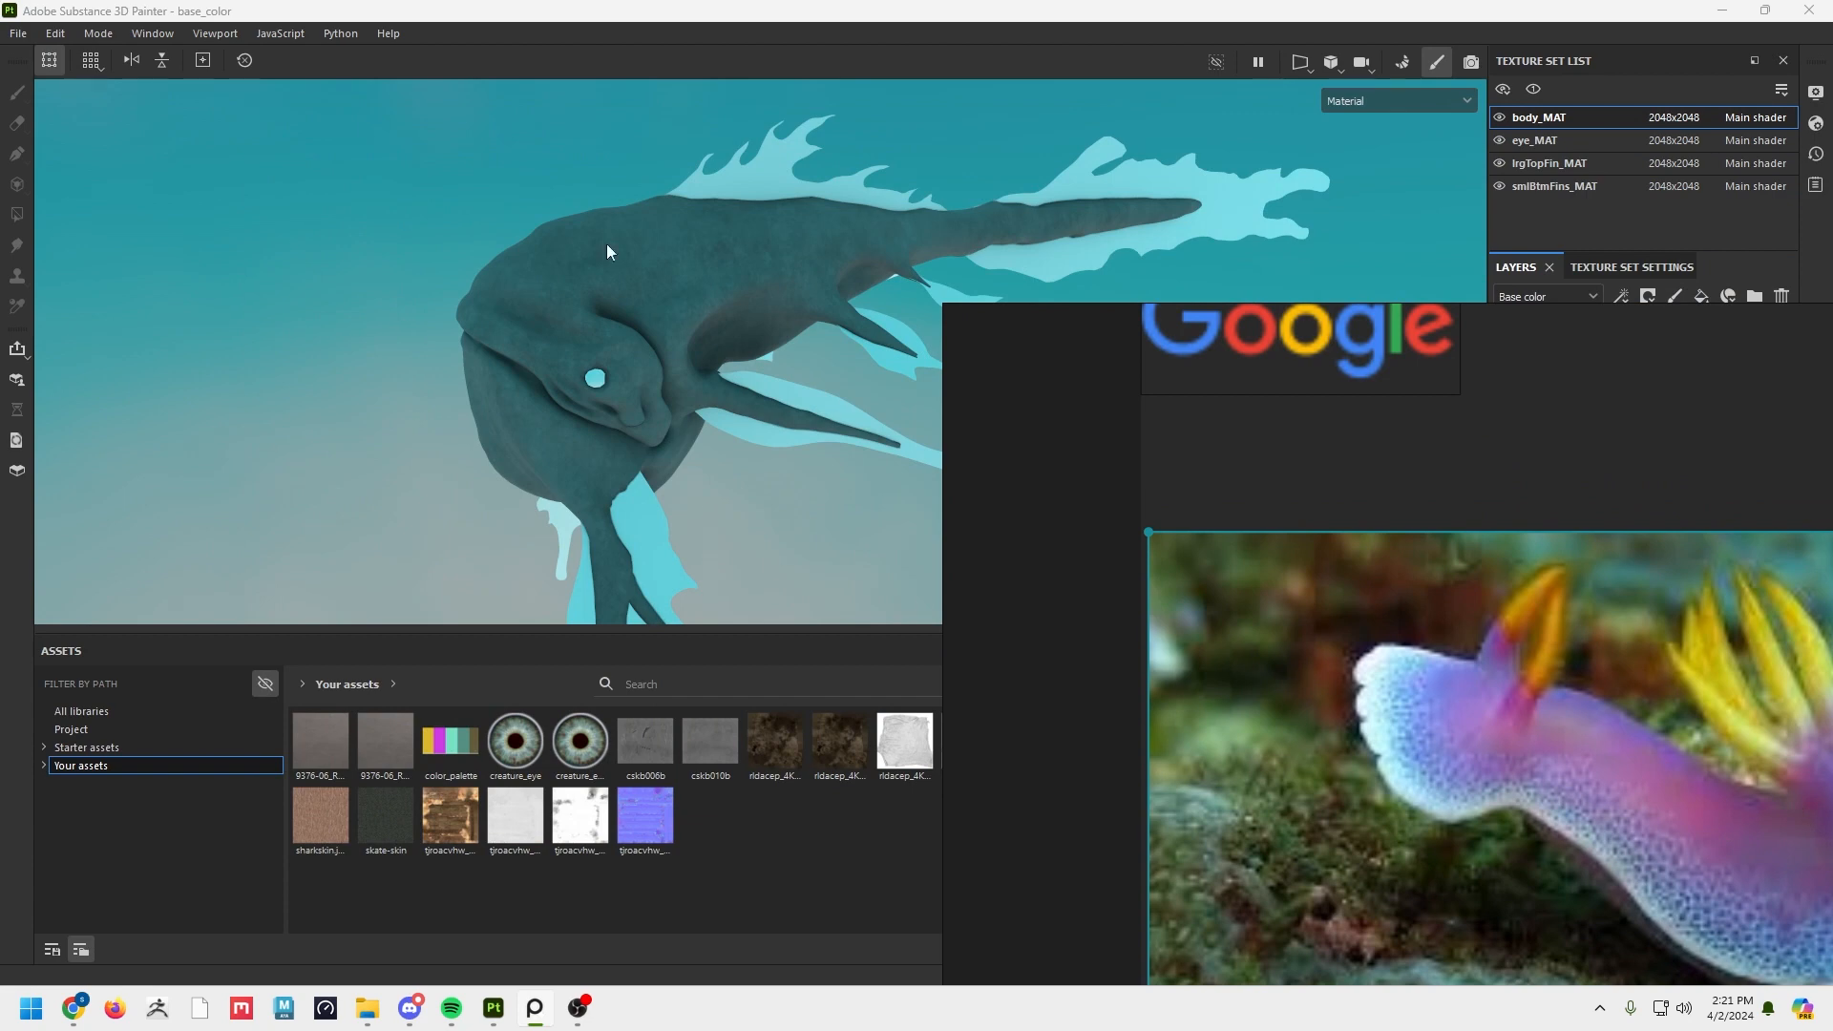
pyautogui.click(610, 32)
pyautogui.moveTo(609, 144)
pyautogui.keyDown('alt'); pyautogui.mouseDown()
pyautogui.moveTo(596, 192)
pyautogui.moveTo(569, 171)
pyautogui.moveTo(611, 180)
pyautogui.mouseUp(); pyautogui.keyUp('alt')
pyautogui.keyDown('alt'); pyautogui.moveTo(1226, 444); pyautogui.dragTo(1055, 462); pyautogui.keyUp('alt')
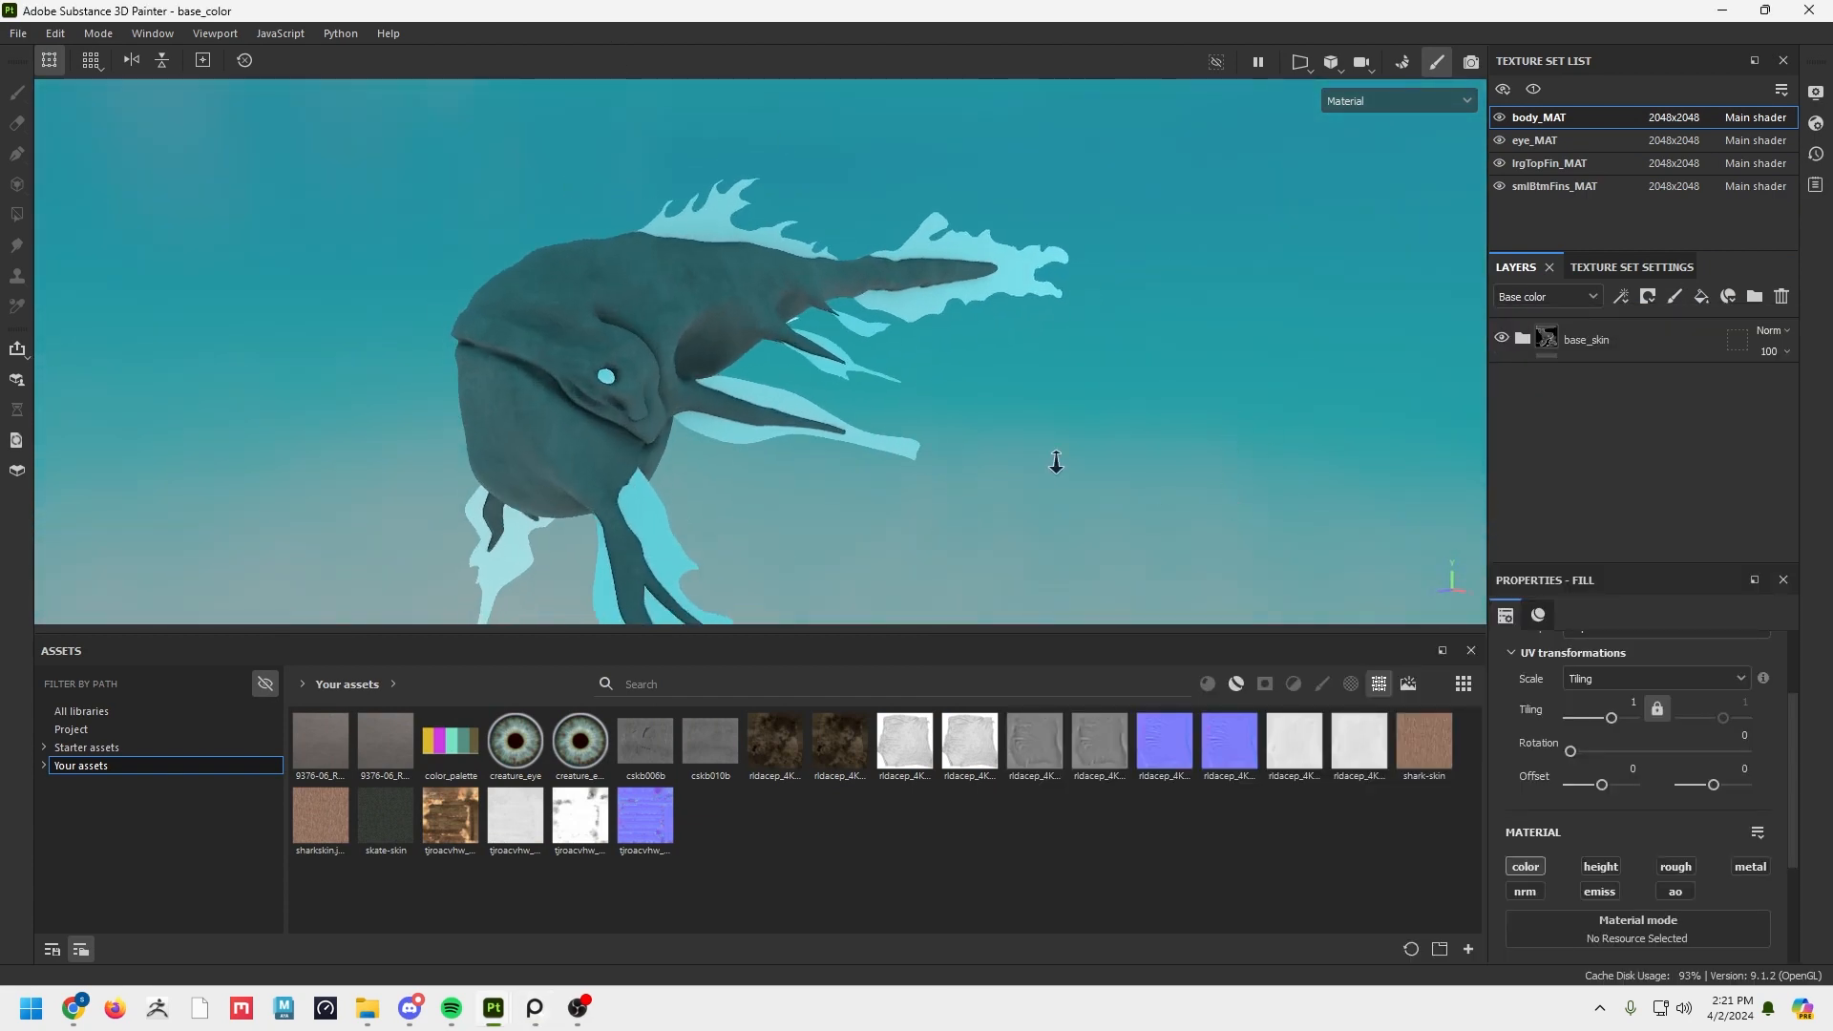
# Inspect the skyrender environment map and the environment settings in the display settings, checking the backdrop around the creature.
pyautogui.click(1815, 92)
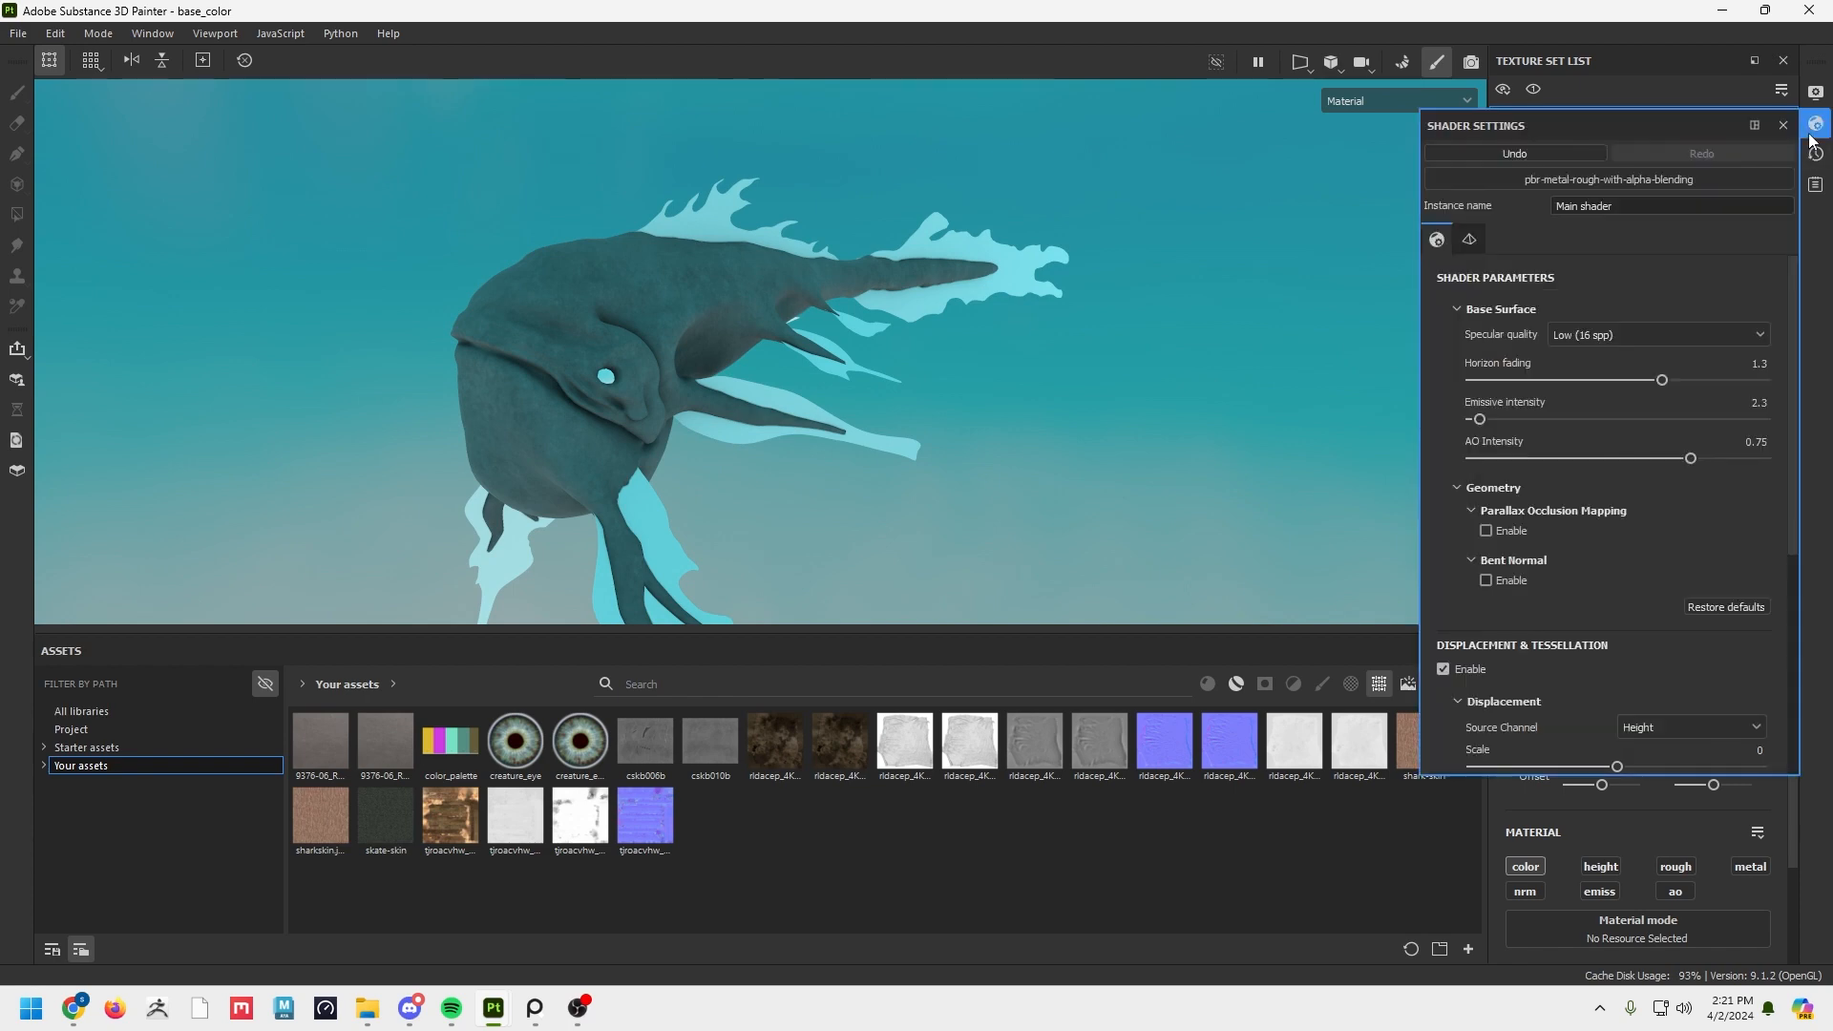
pyautogui.click(1634, 266)
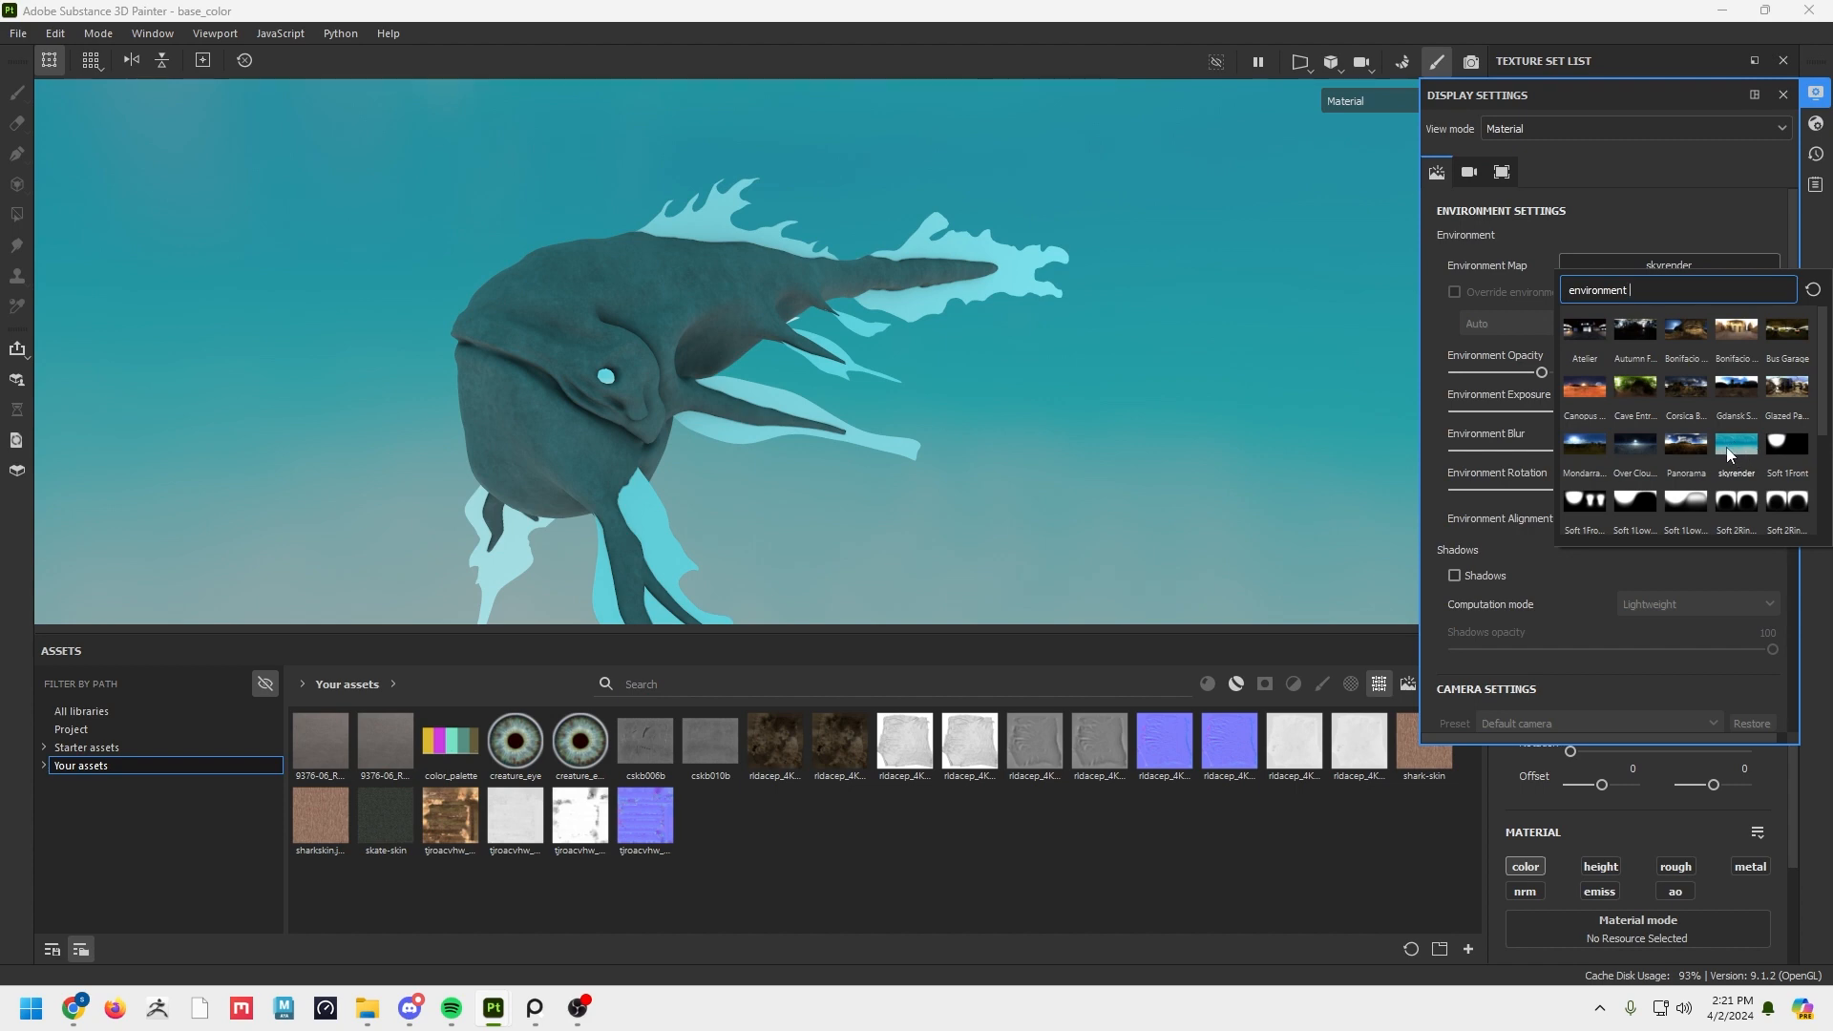
pyautogui.moveTo(1726, 449)
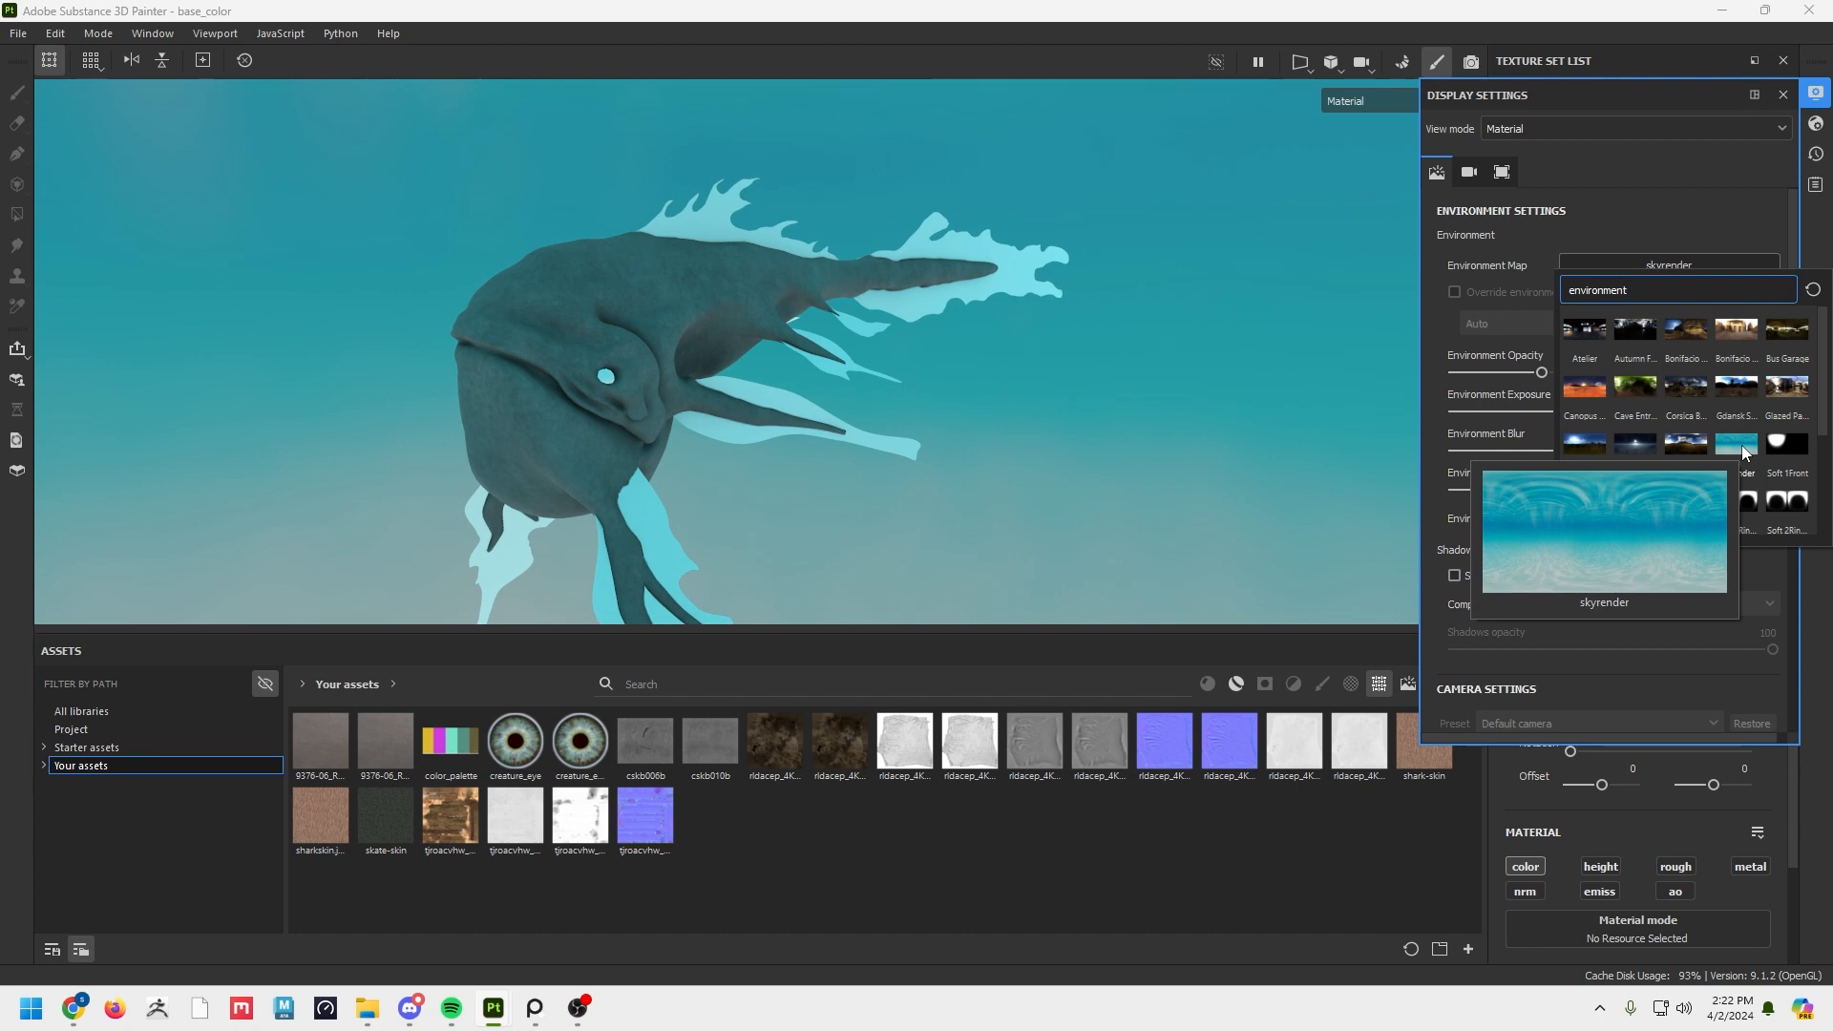
pyautogui.click(1667, 191)
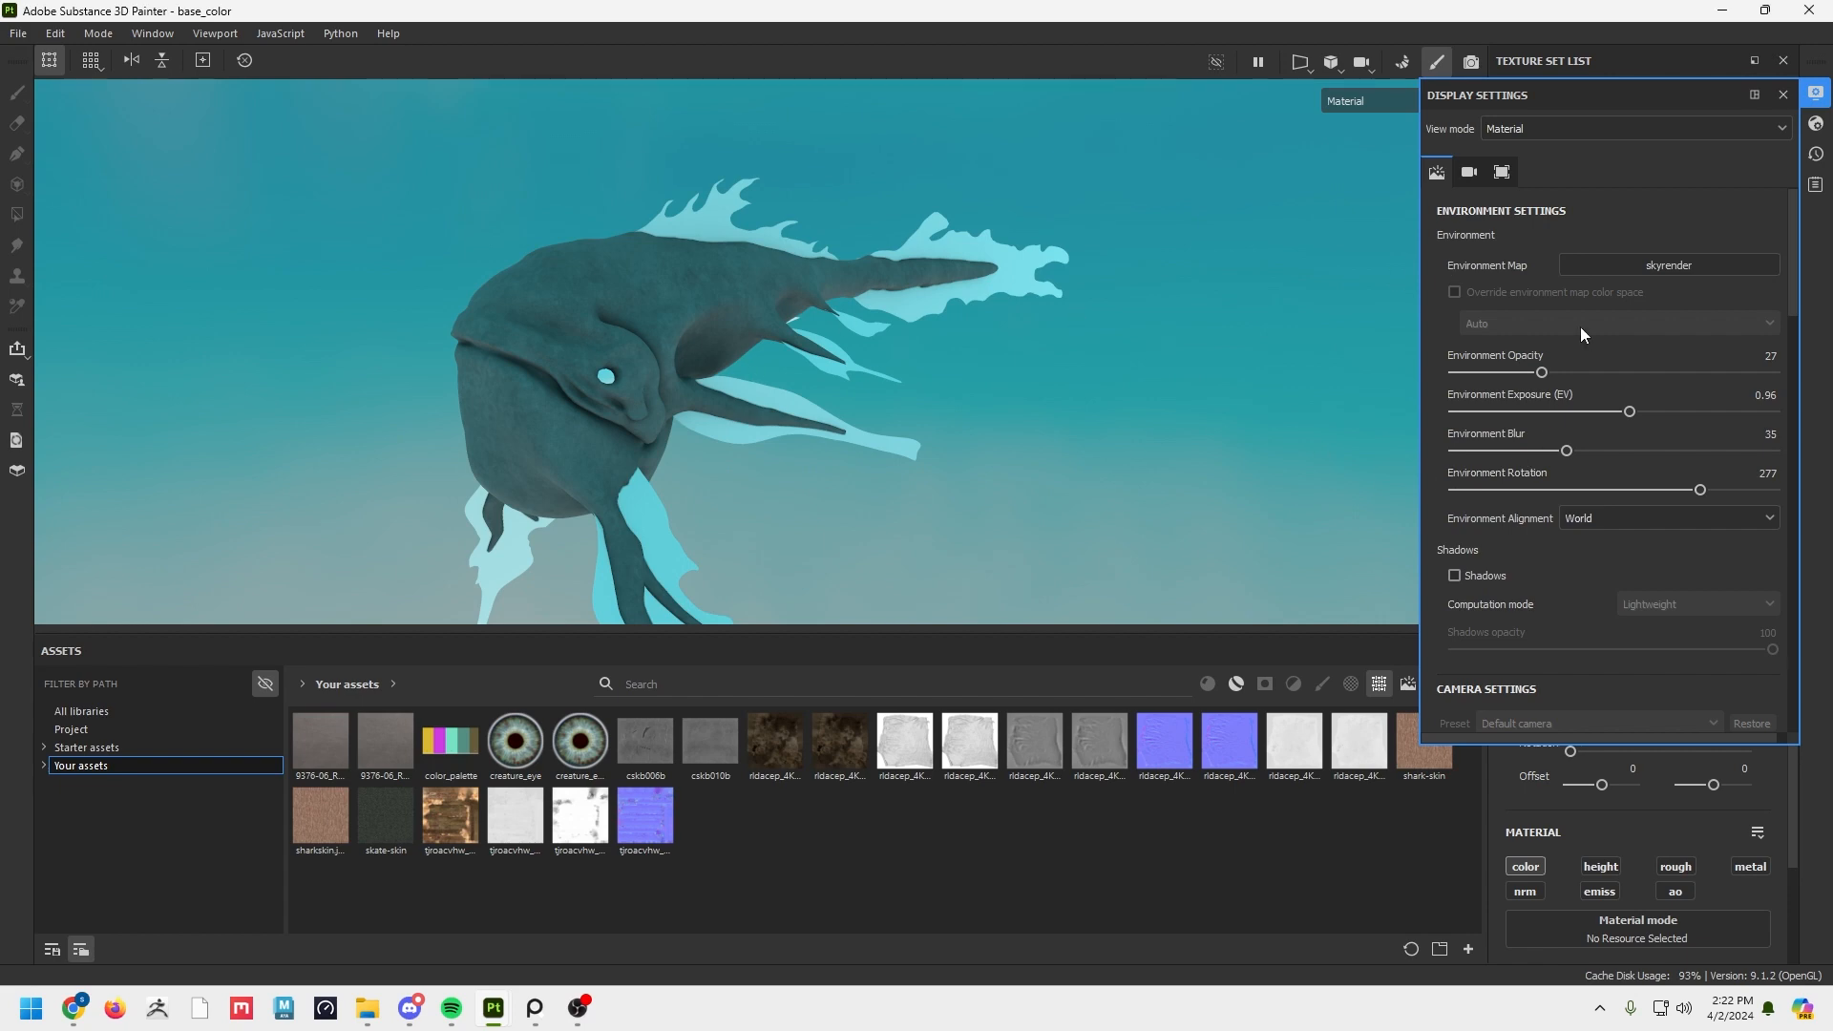
pyautogui.moveTo(1541, 373); pyautogui.dragTo(1534, 373)
pyautogui.keyDown('alt'); pyautogui.moveTo(1014, 405); pyautogui.dragTo(1056, 397); pyautogui.keyUp('alt')
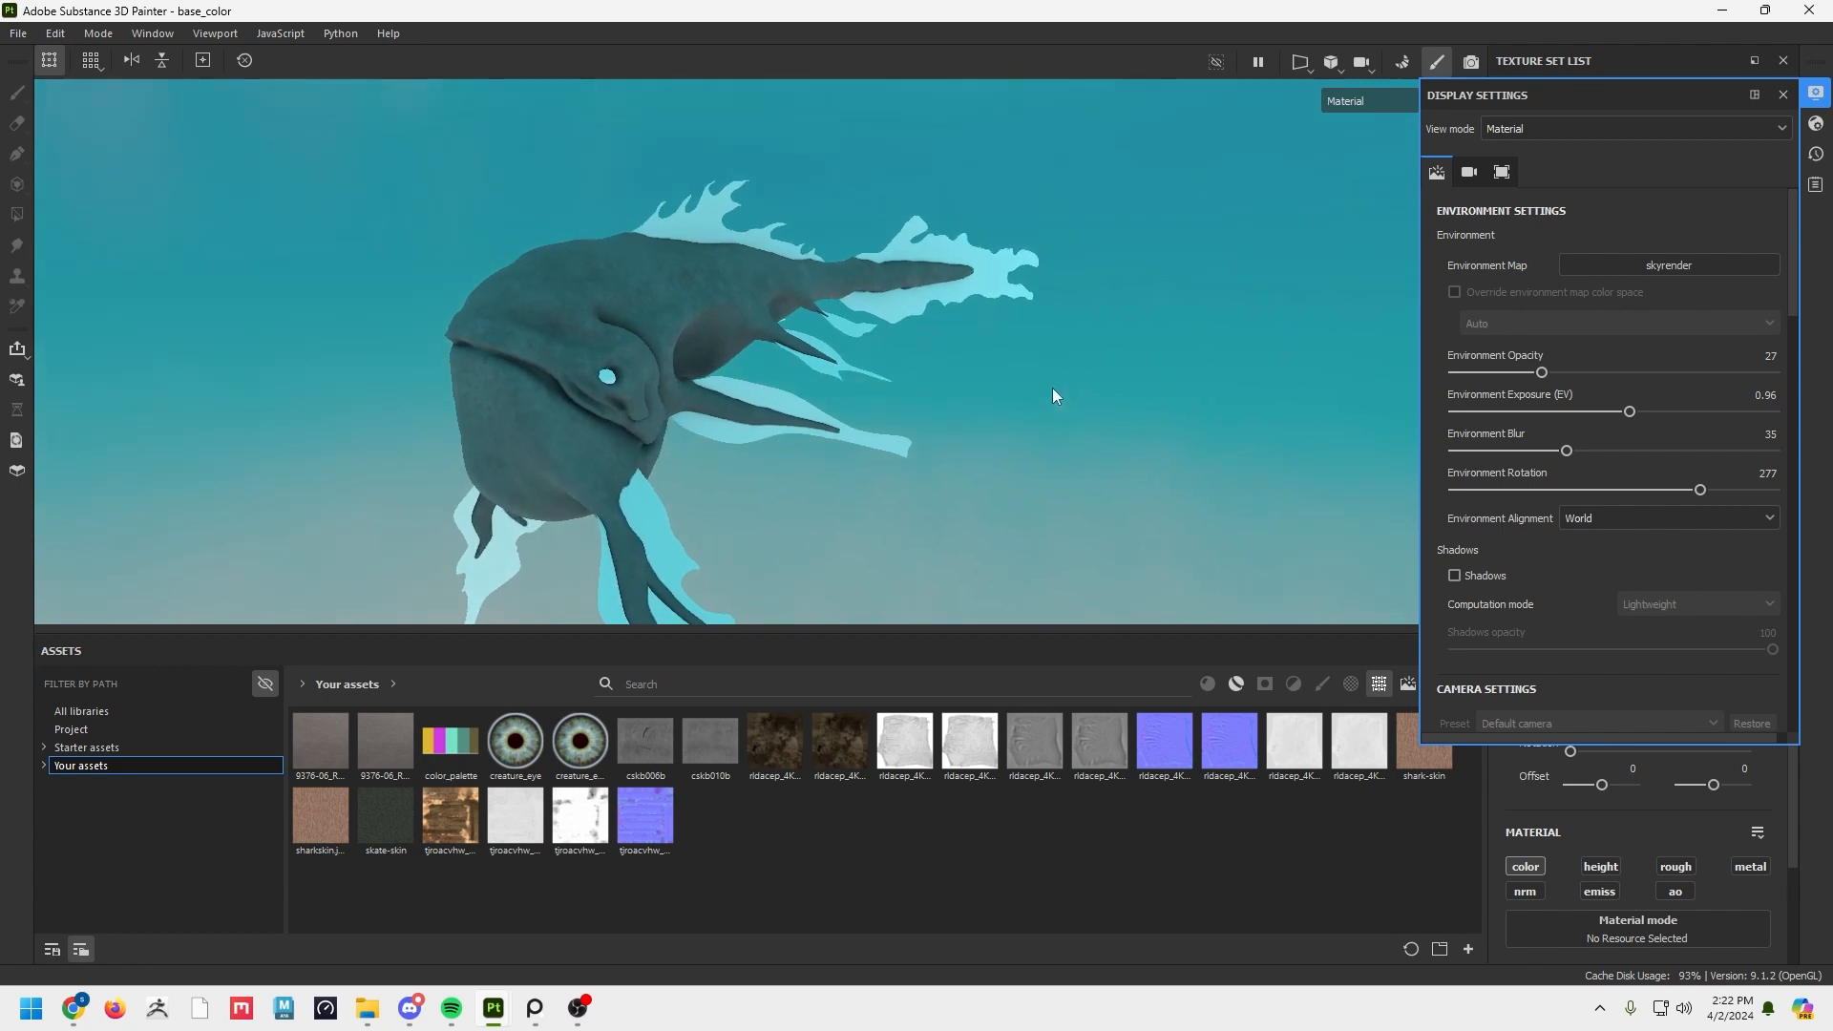
pyautogui.keyDown('alt'); pyautogui.moveTo(958, 455); pyautogui.dragTo(833, 394); pyautogui.keyUp('alt')
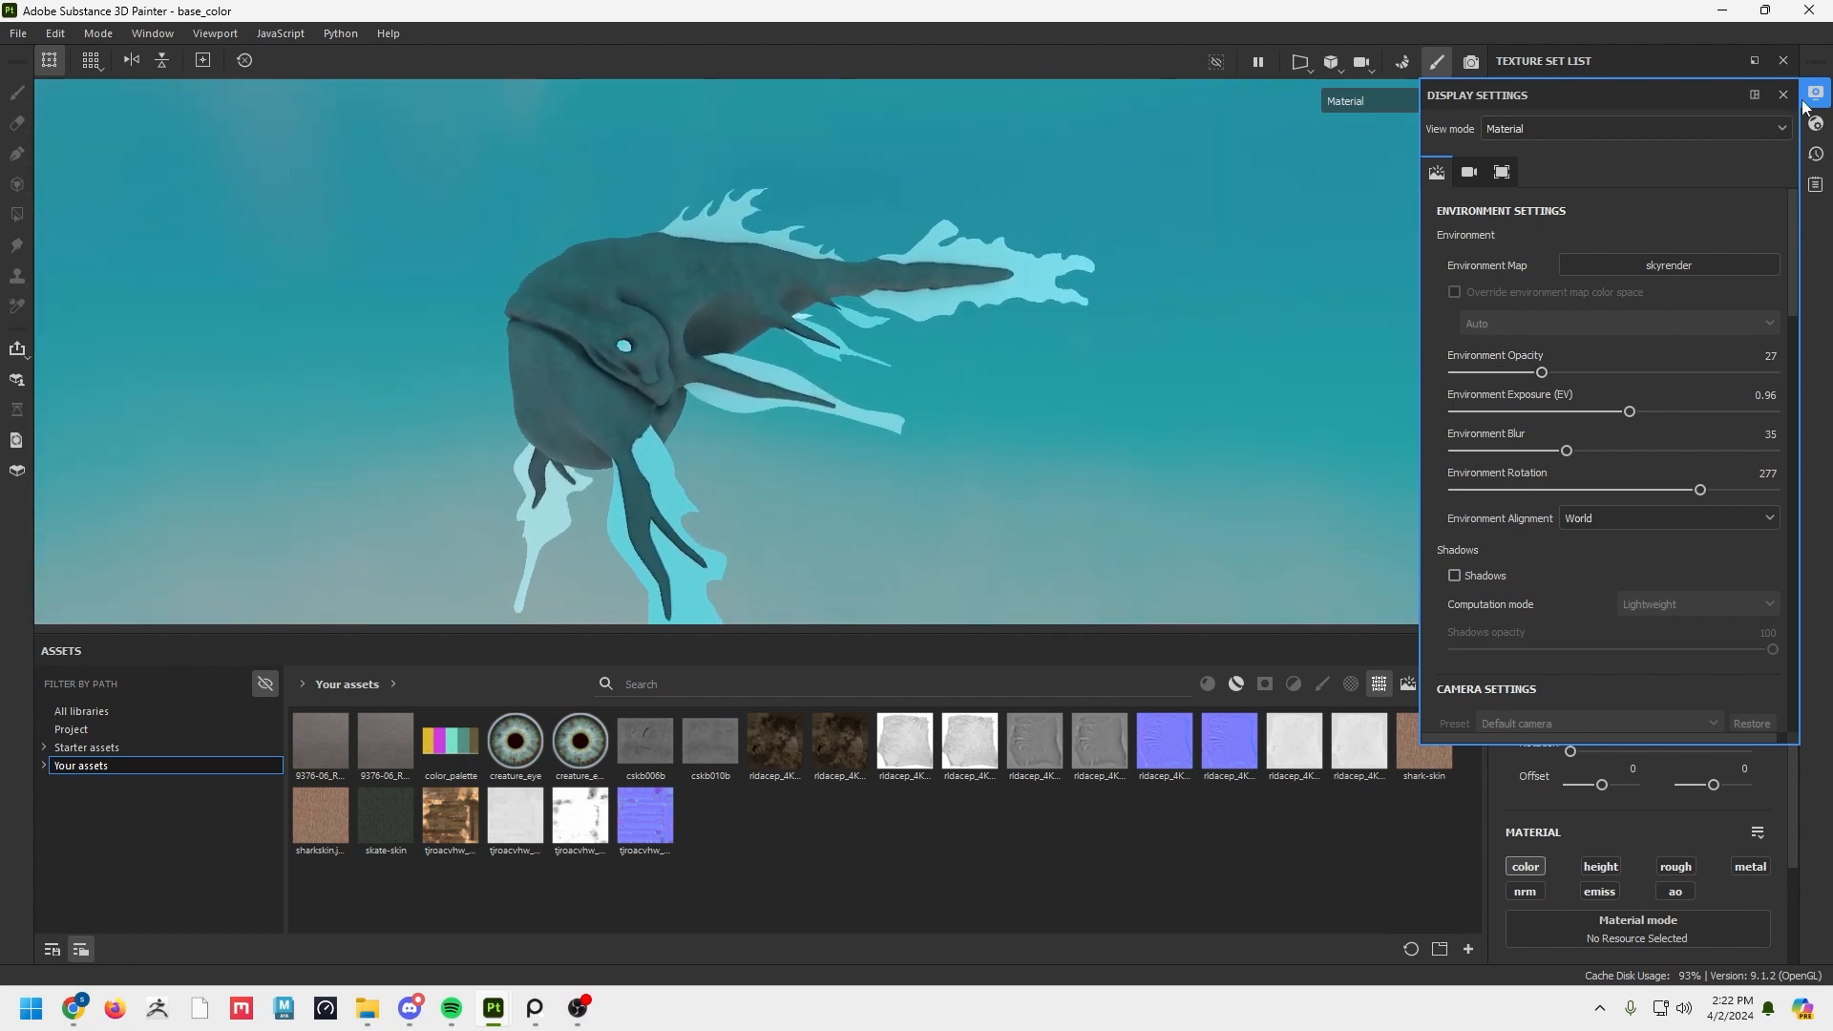
pyautogui.click(1814, 94)
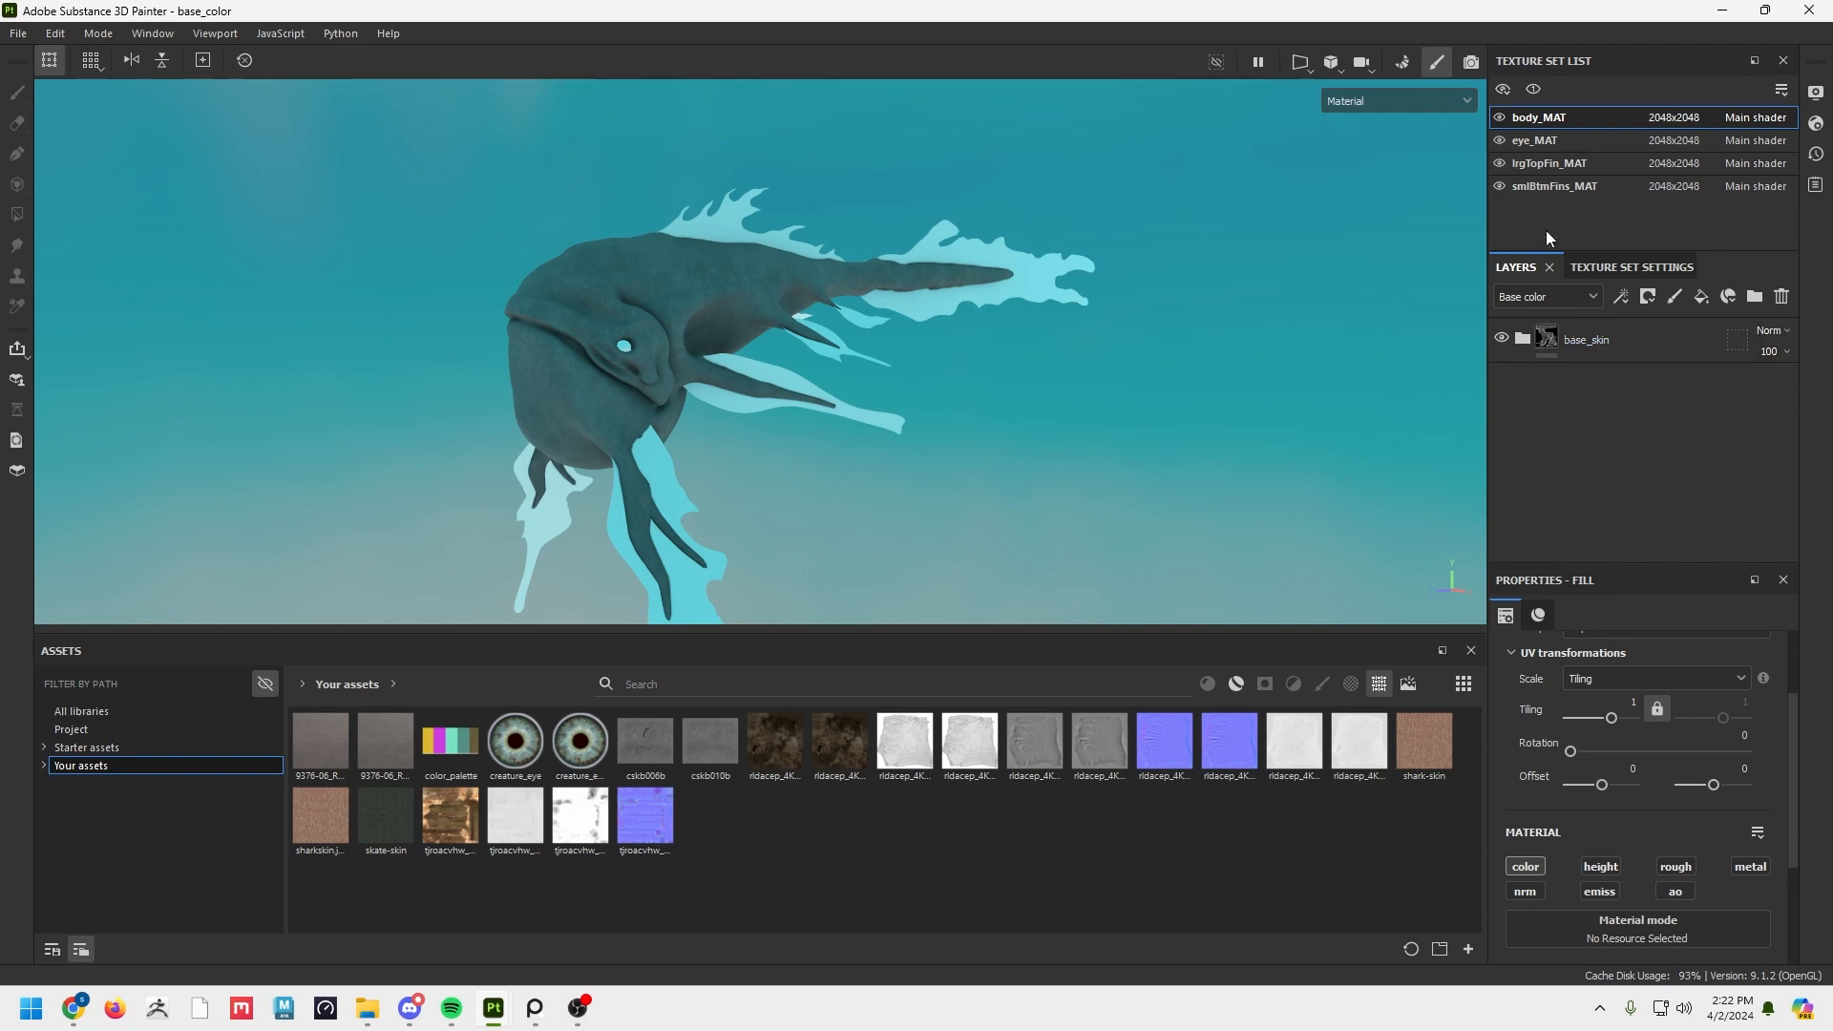
# Toggle the base_skin folder's visibility off and on to compare the creature with and without it.
pyautogui.keyDown('alt'); pyautogui.moveTo(934, 389); pyautogui.dragTo(1038, 357); pyautogui.keyUp('alt')
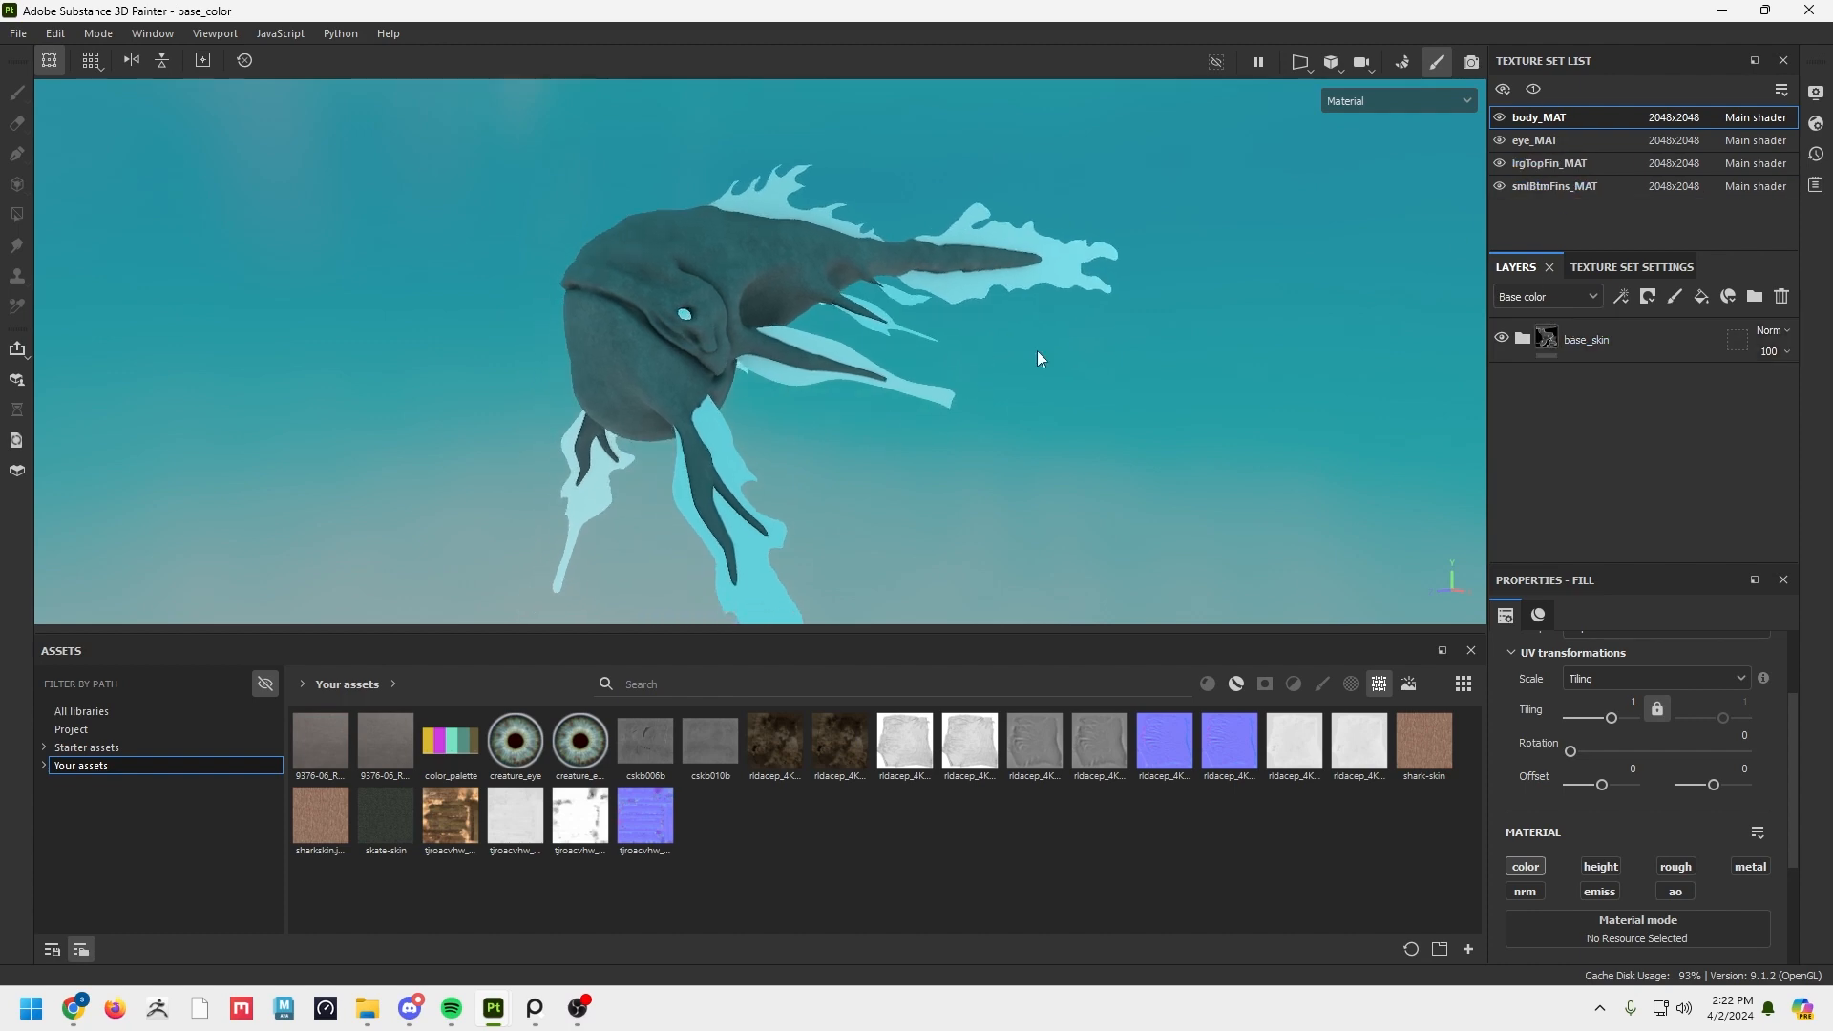
pyautogui.click(1504, 339)
pyautogui.click(1504, 339)
pyautogui.keyDown('alt'); pyautogui.moveTo(964, 351); pyautogui.dragTo(1143, 373, button='right'); pyautogui.keyUp('alt')
pyautogui.keyDown('alt'); pyautogui.moveTo(1143, 372); pyautogui.dragTo(1050, 374); pyautogui.keyUp('alt')
pyautogui.keyDown('alt'); pyautogui.moveTo(1050, 375); pyautogui.dragTo(940, 433, button='middle'); pyautogui.keyUp('alt')
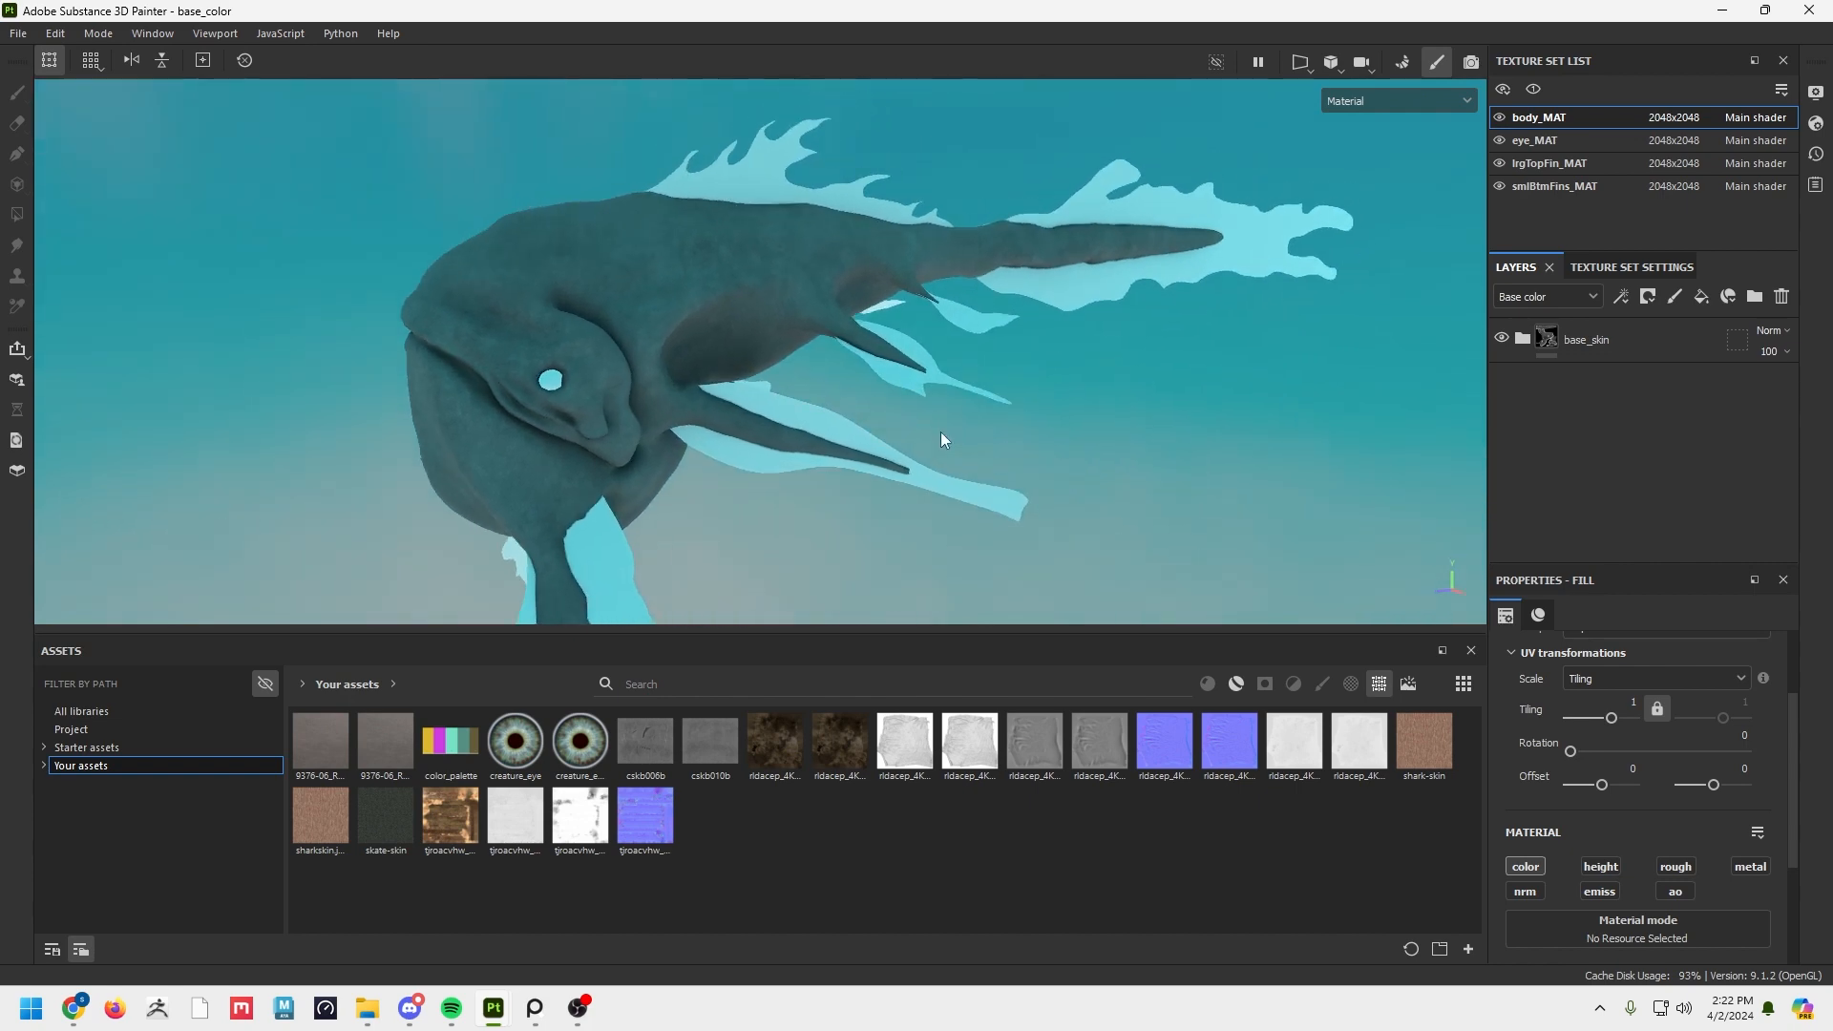
# Switch to the Chrome browser, load color.adobe.com, and maximize the browser window.
pyautogui.moveTo(1832, 328)
pyautogui.mouseDown(button='right')
pyautogui.moveTo(1615, 238)
pyautogui.moveTo(1678, 242)
pyautogui.mouseUp(button='right')
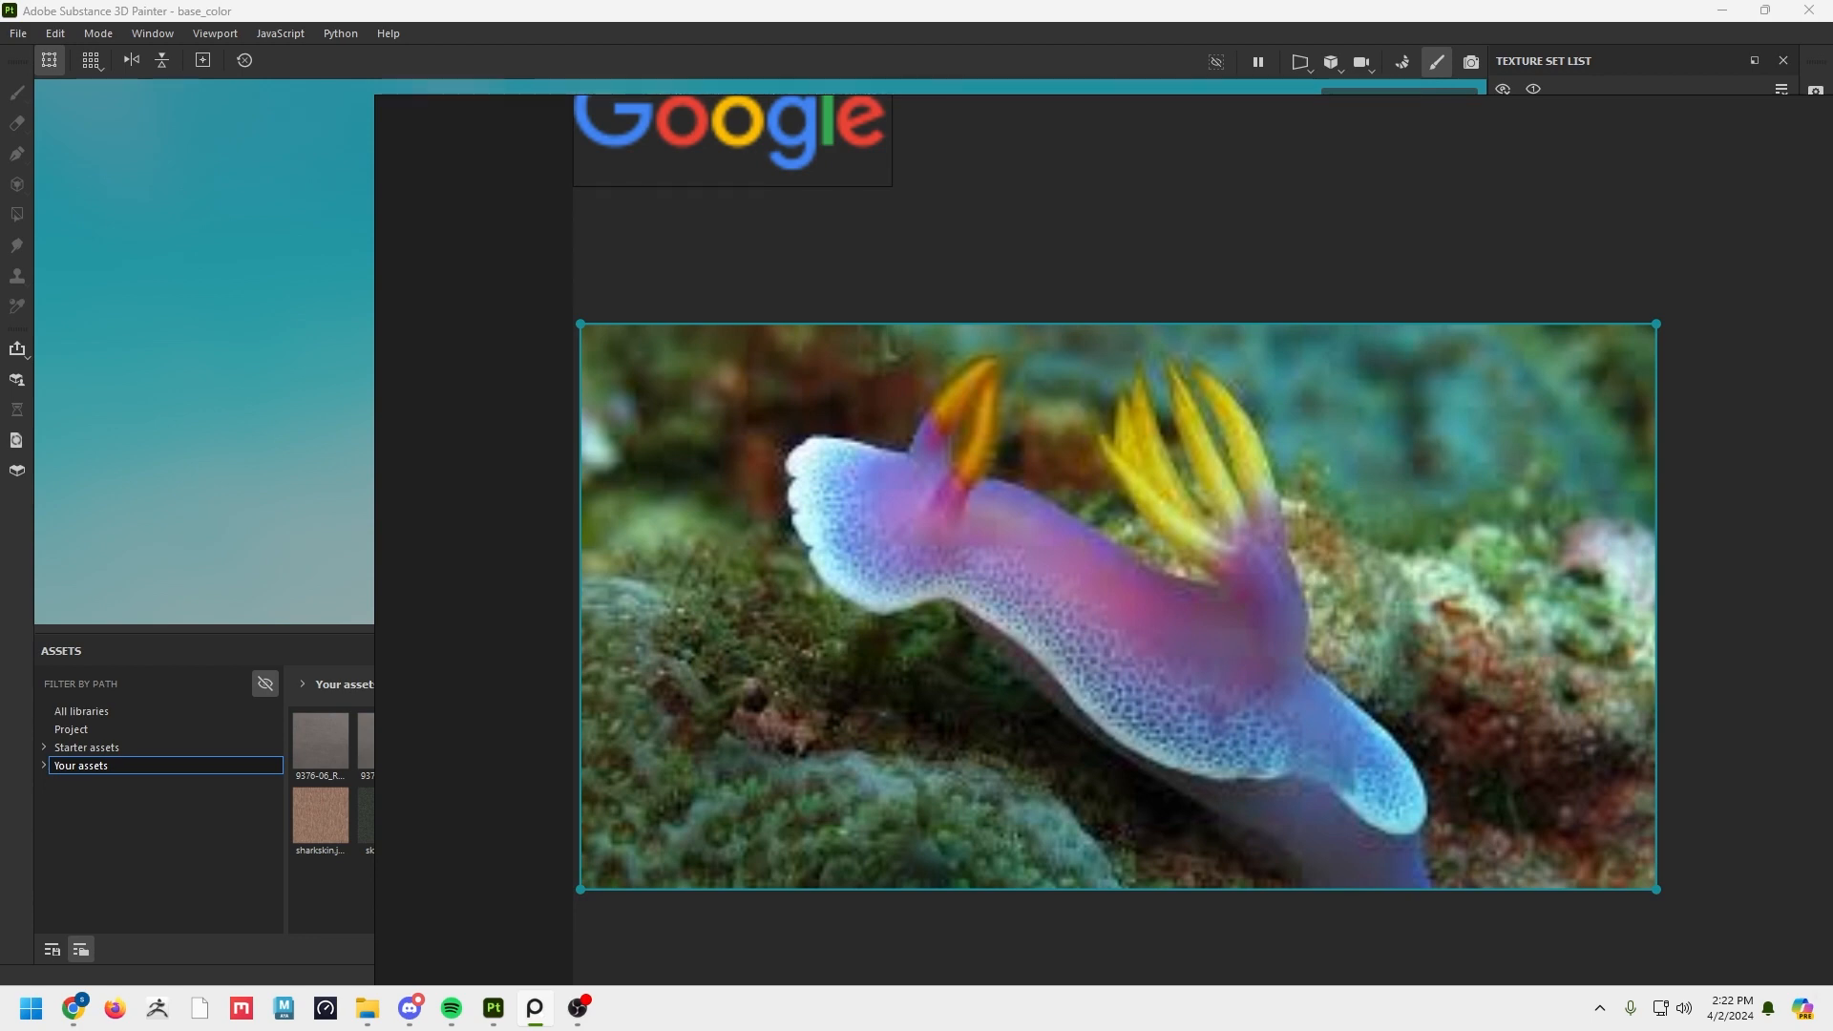
pyautogui.hotkey('alt', 'Tab')
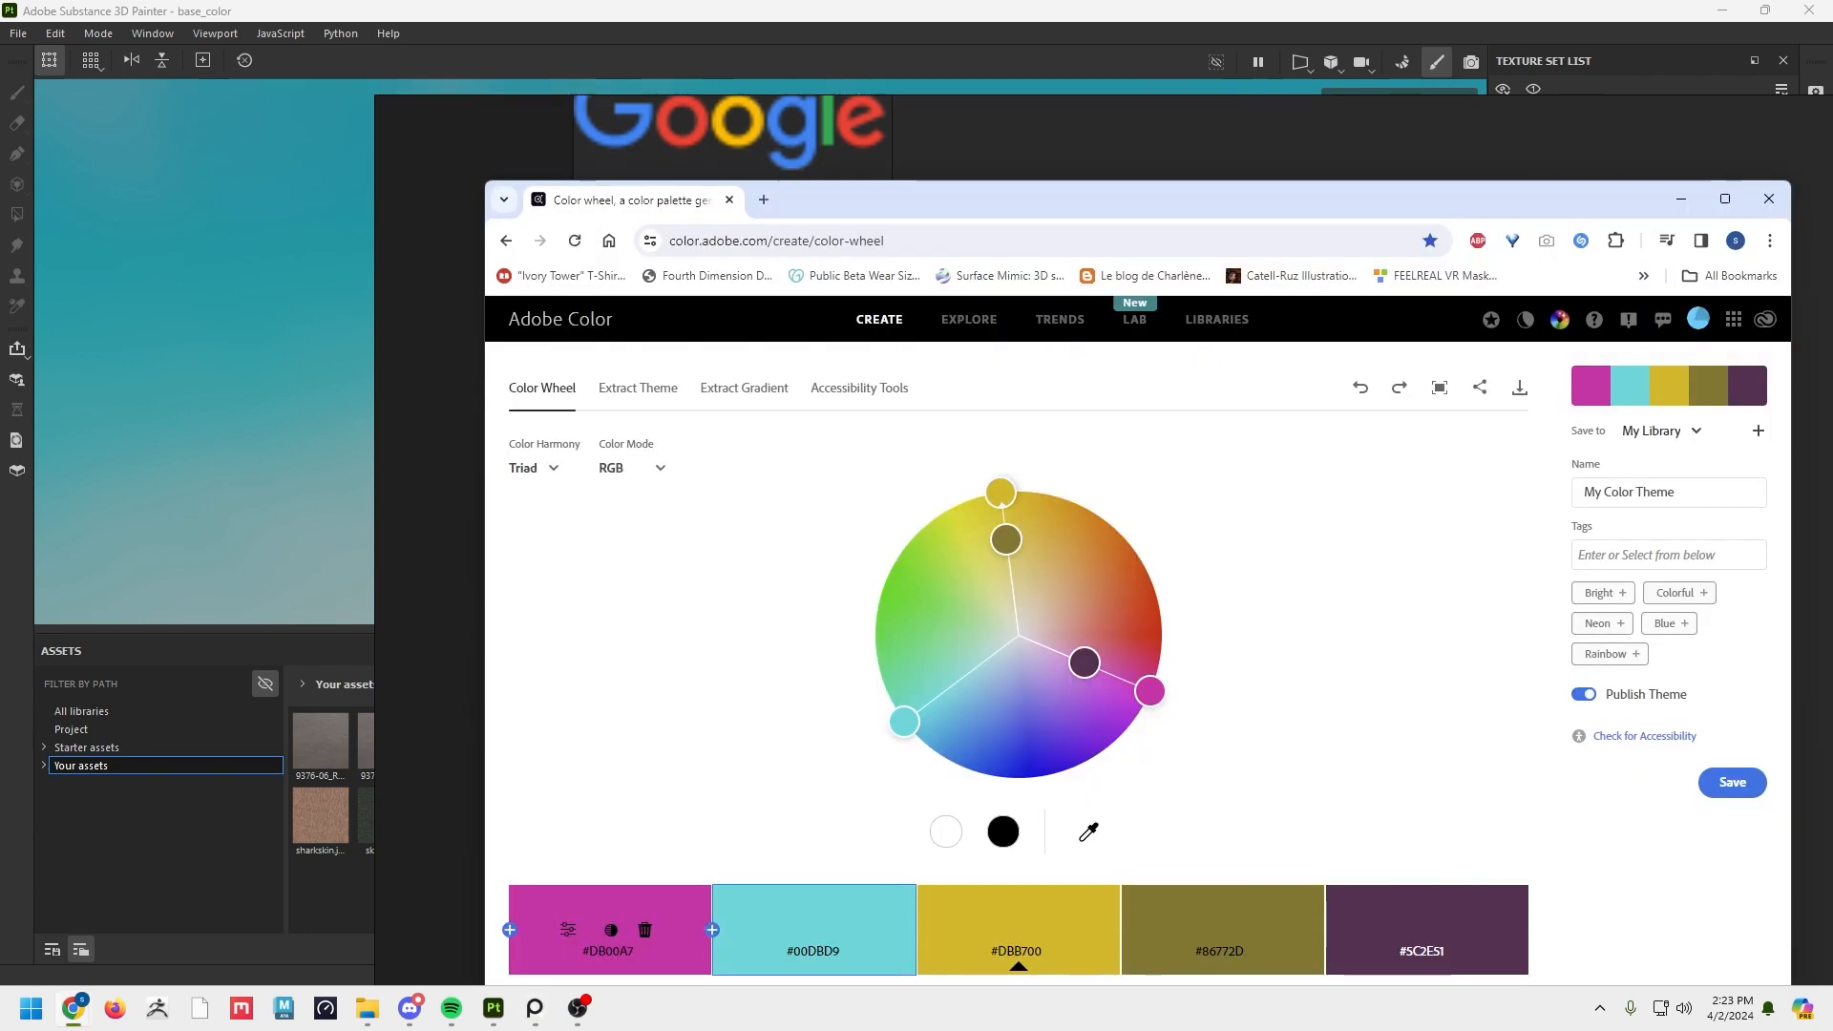
pyautogui.moveTo(864, 203); pyautogui.dragTo(652, 162)
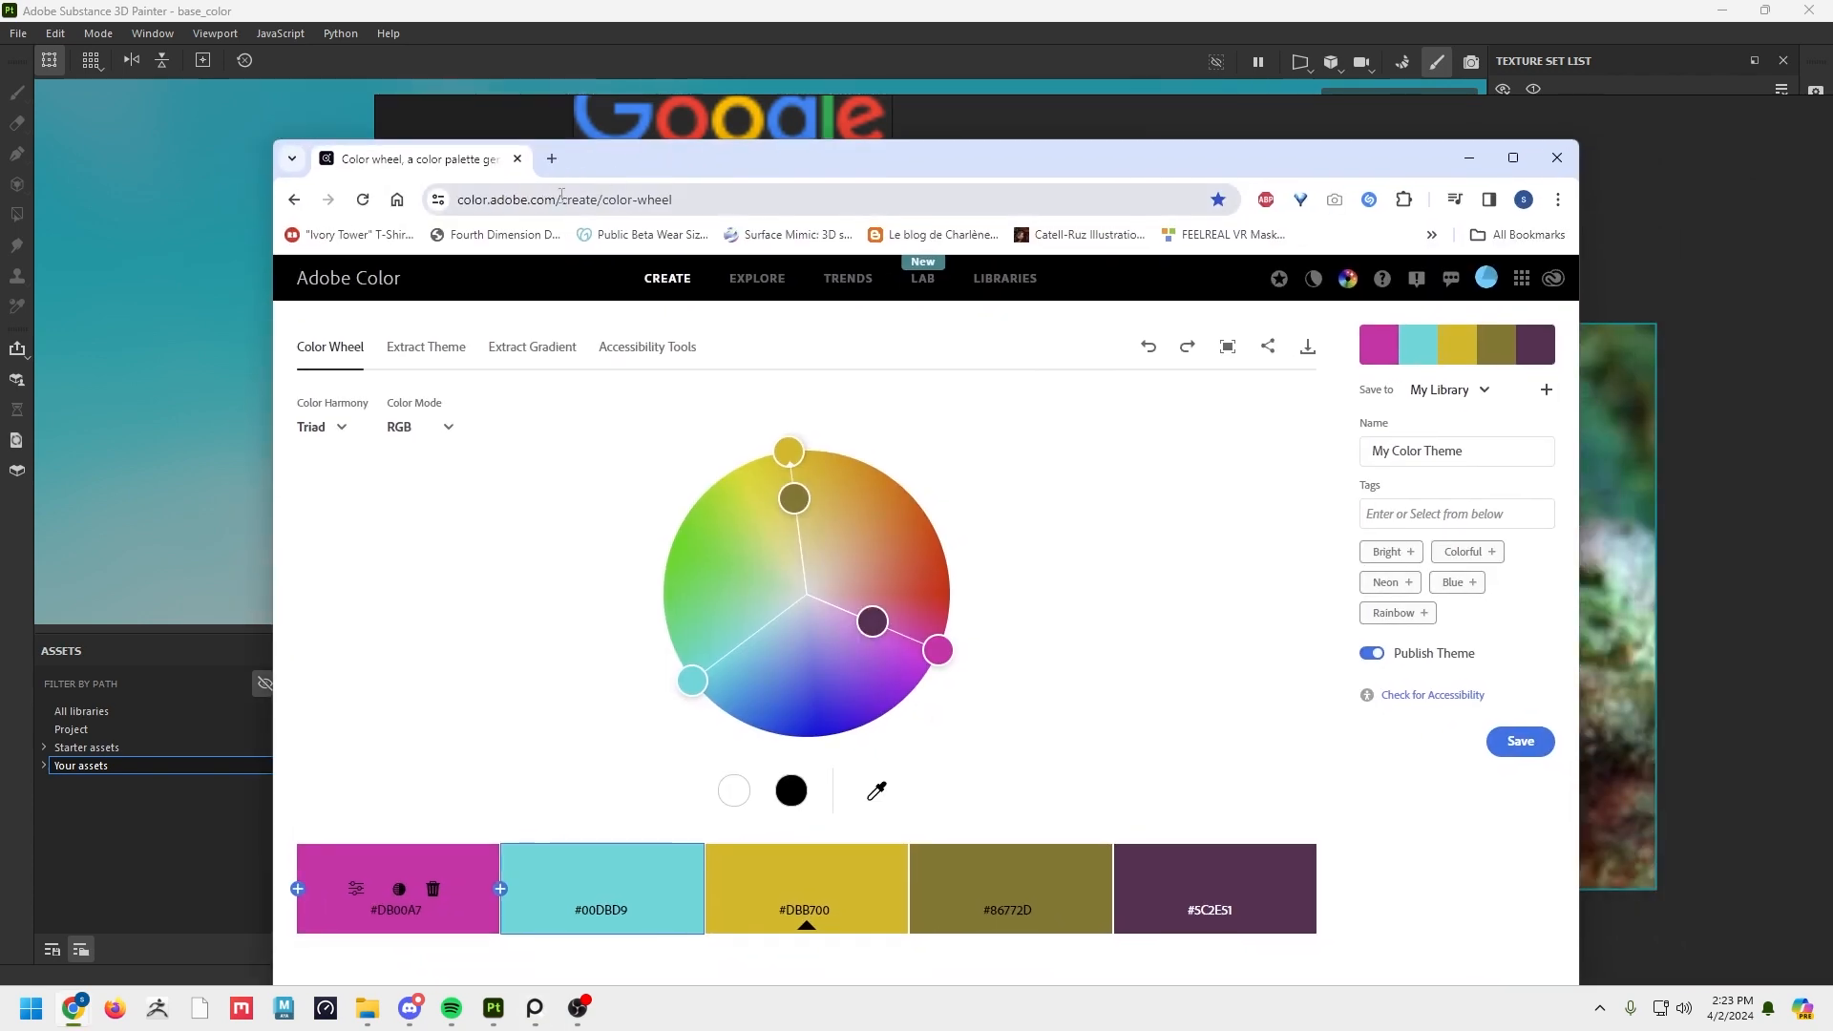
pyautogui.moveTo(561, 196); pyautogui.dragTo(824, 192)
pyautogui.press('BackSpace')
pyautogui.press('Return')
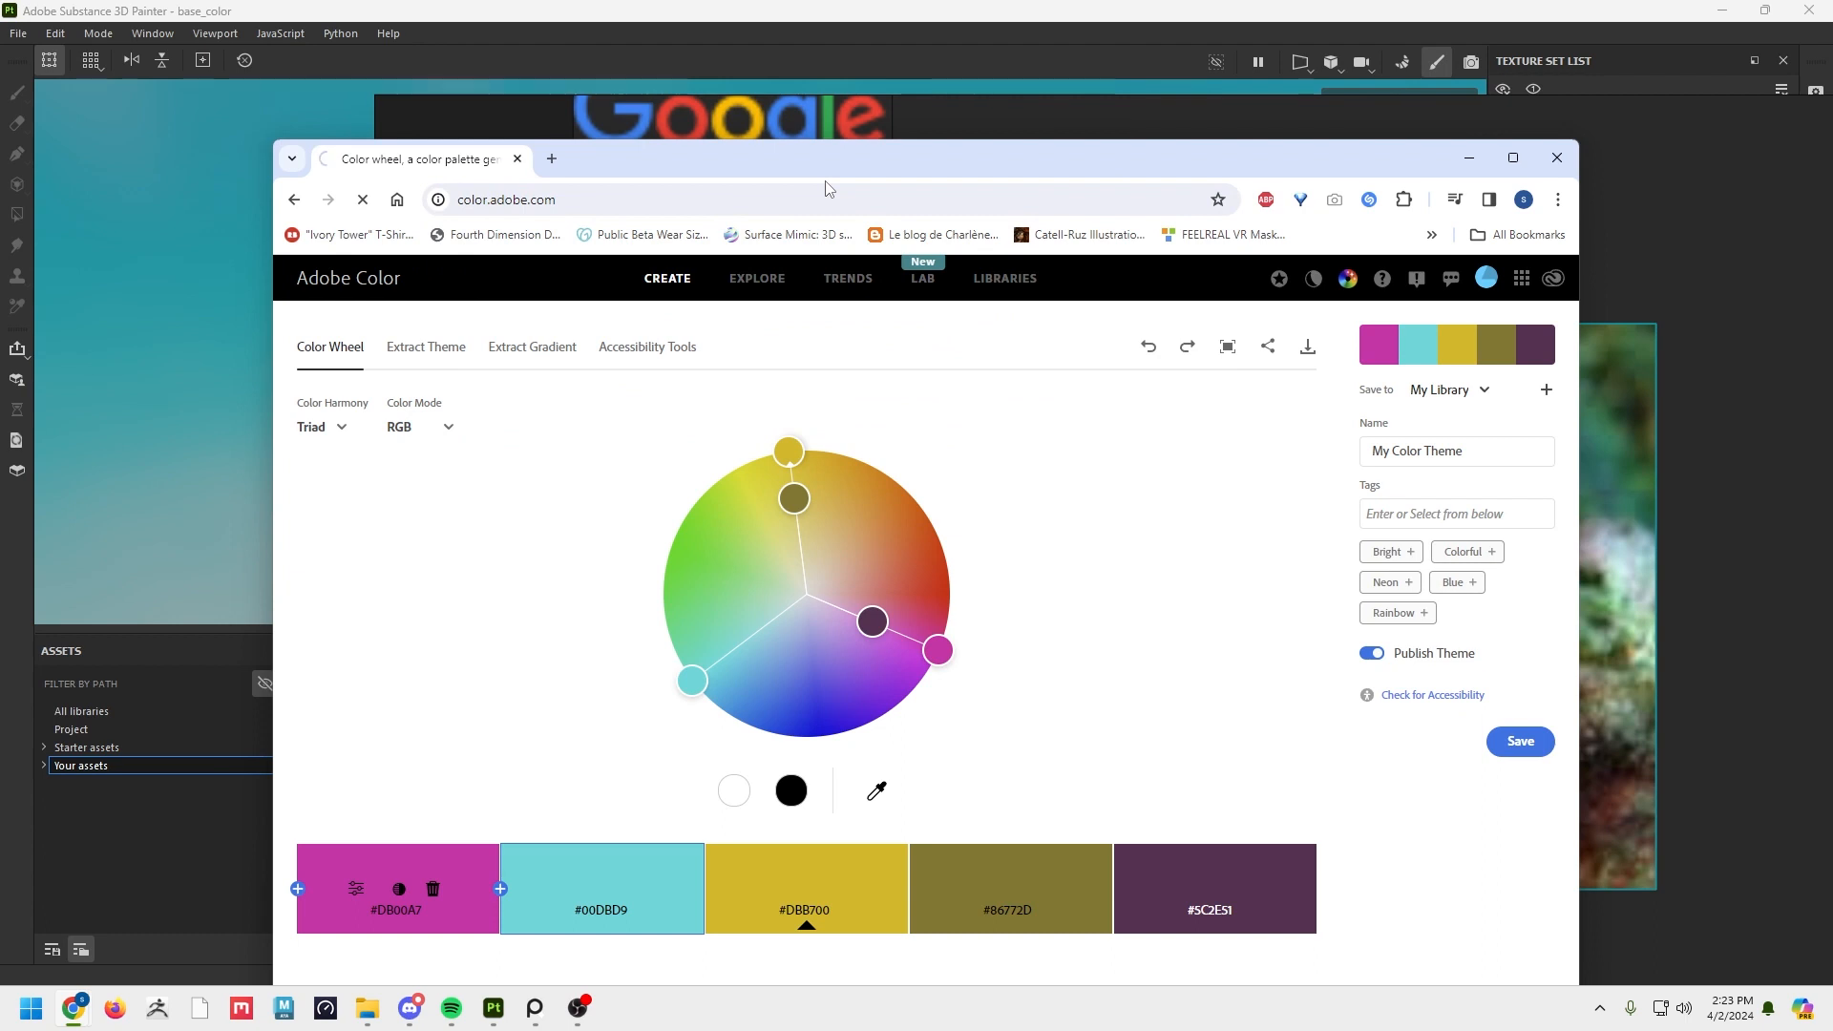
pyautogui.click(1505, 162)
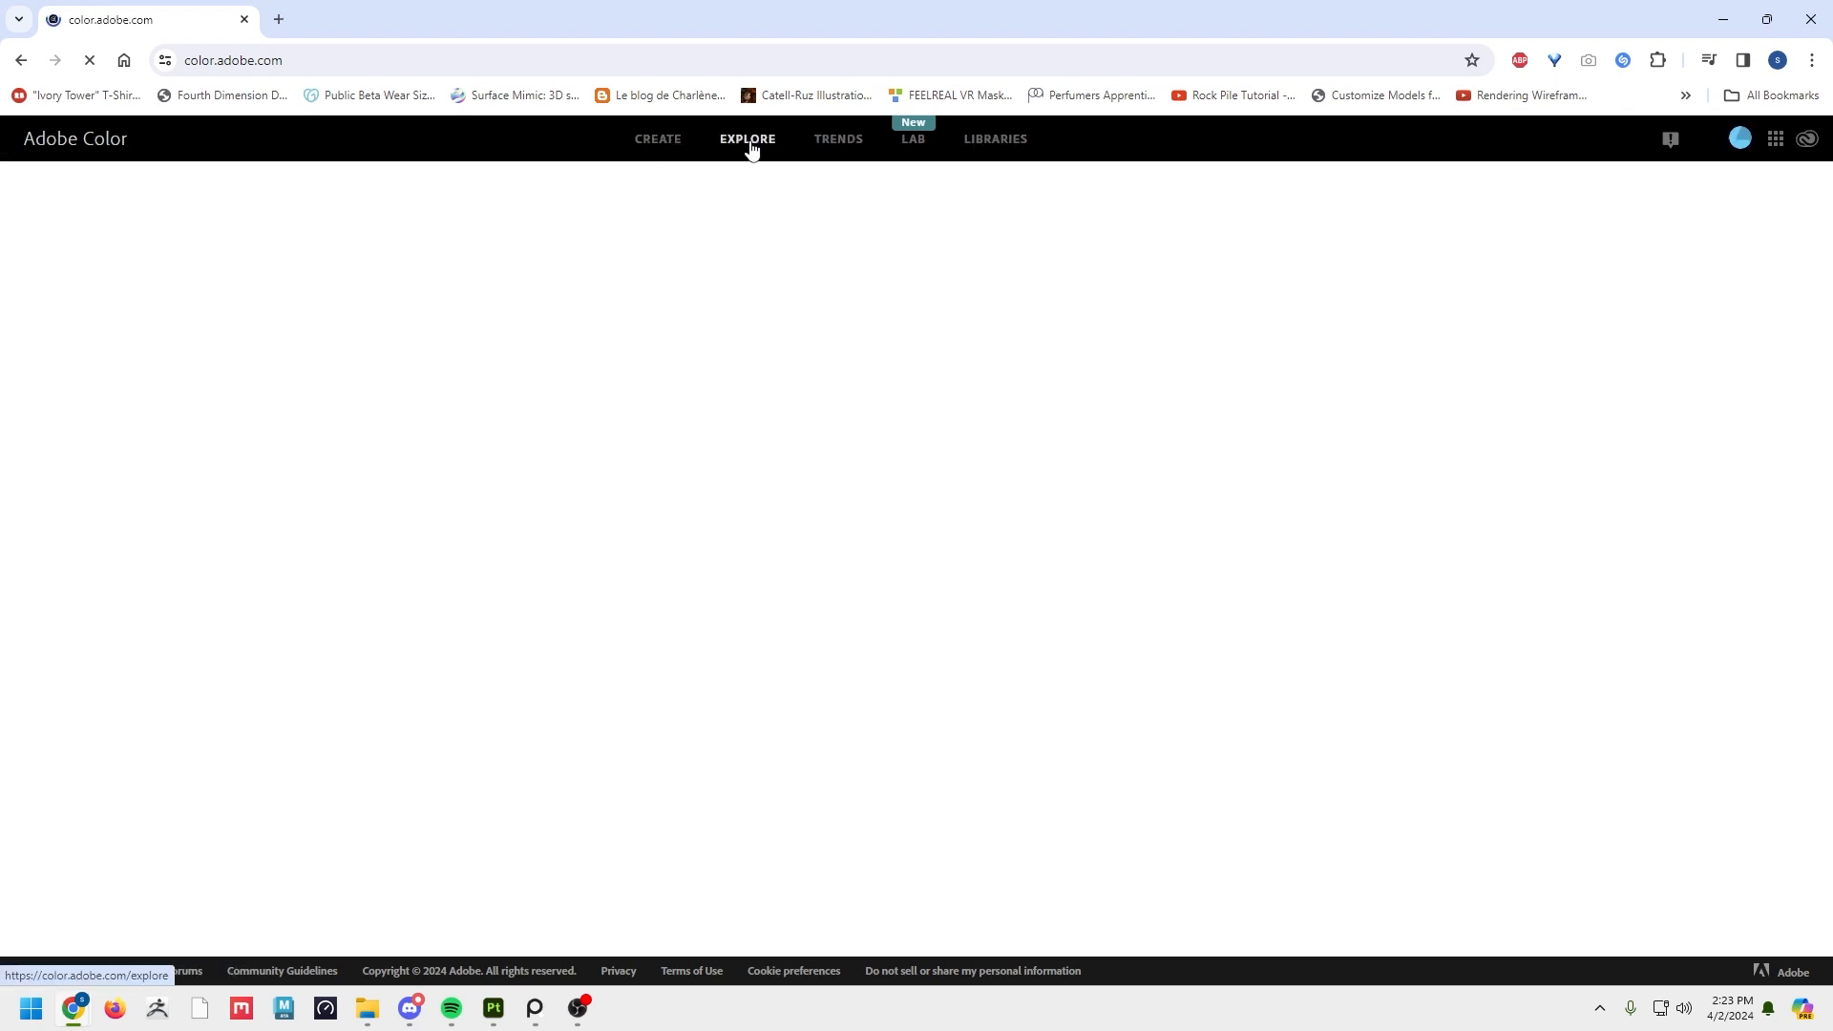
# Extract a colour theme in Adobe Color from the image file sea slug nudibranch 19.jpg.
pyautogui.click(657, 141)
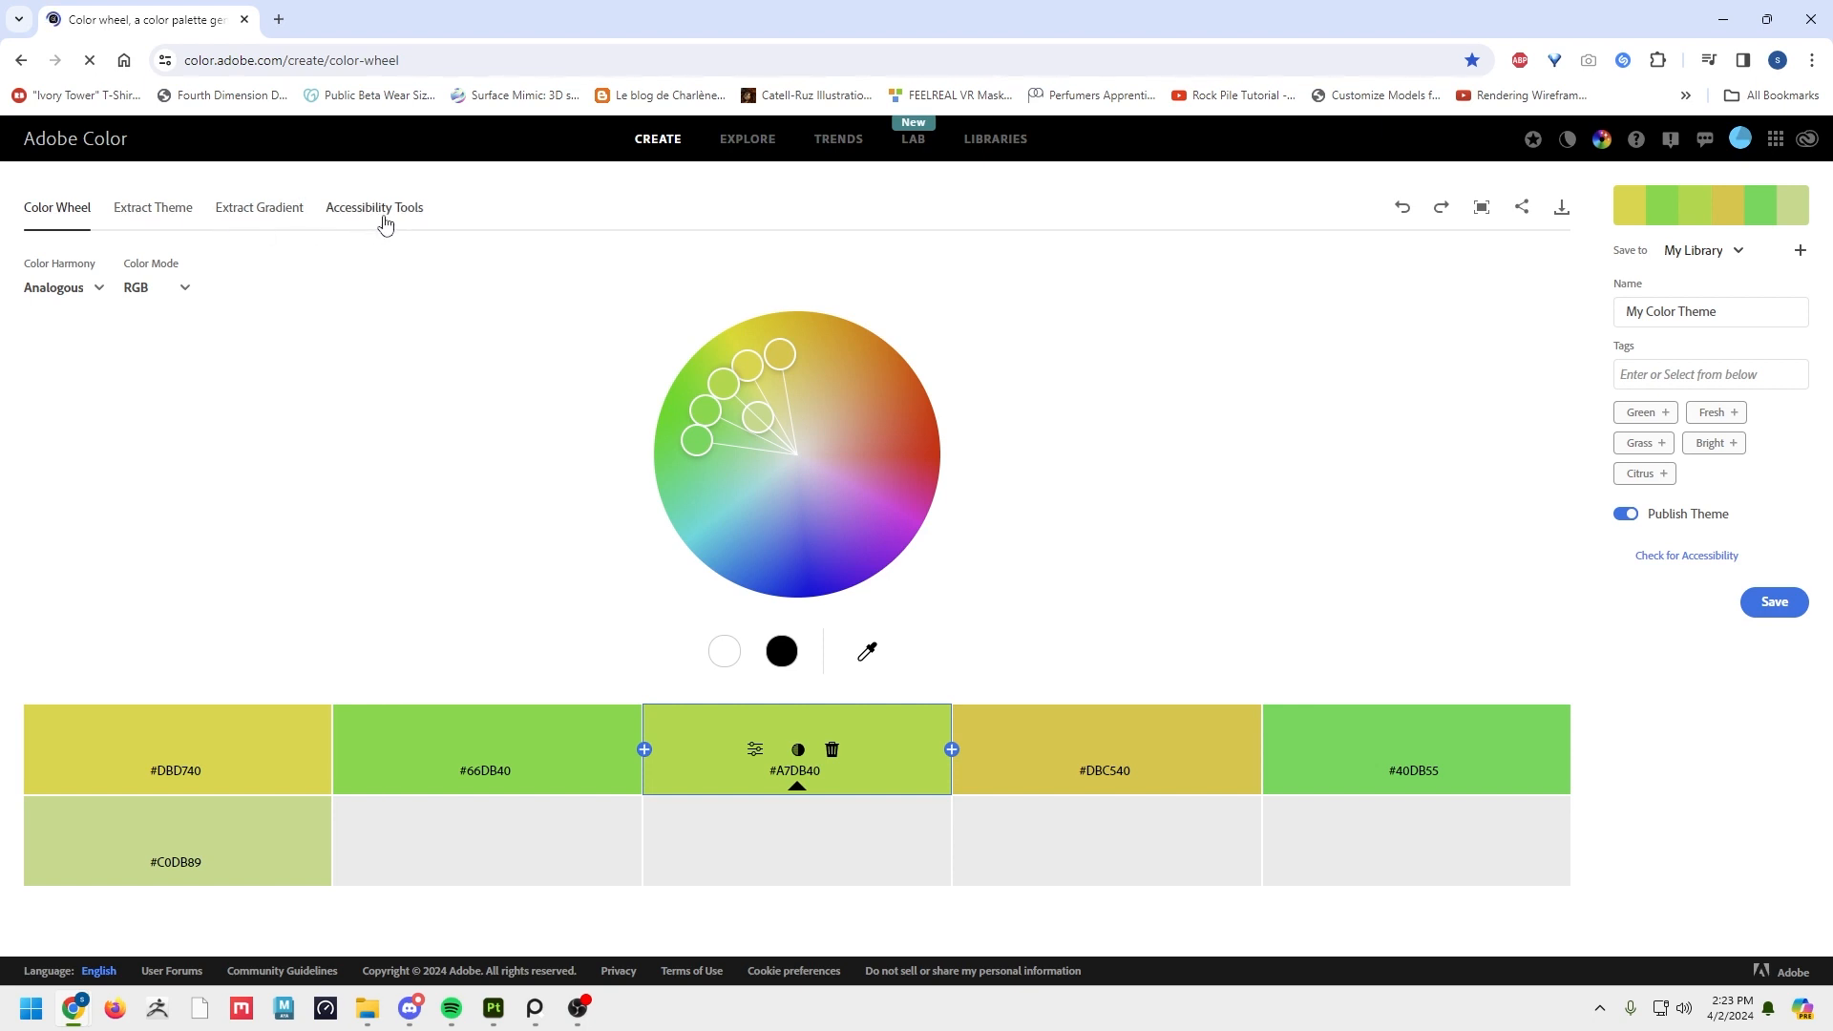
pyautogui.click(157, 219)
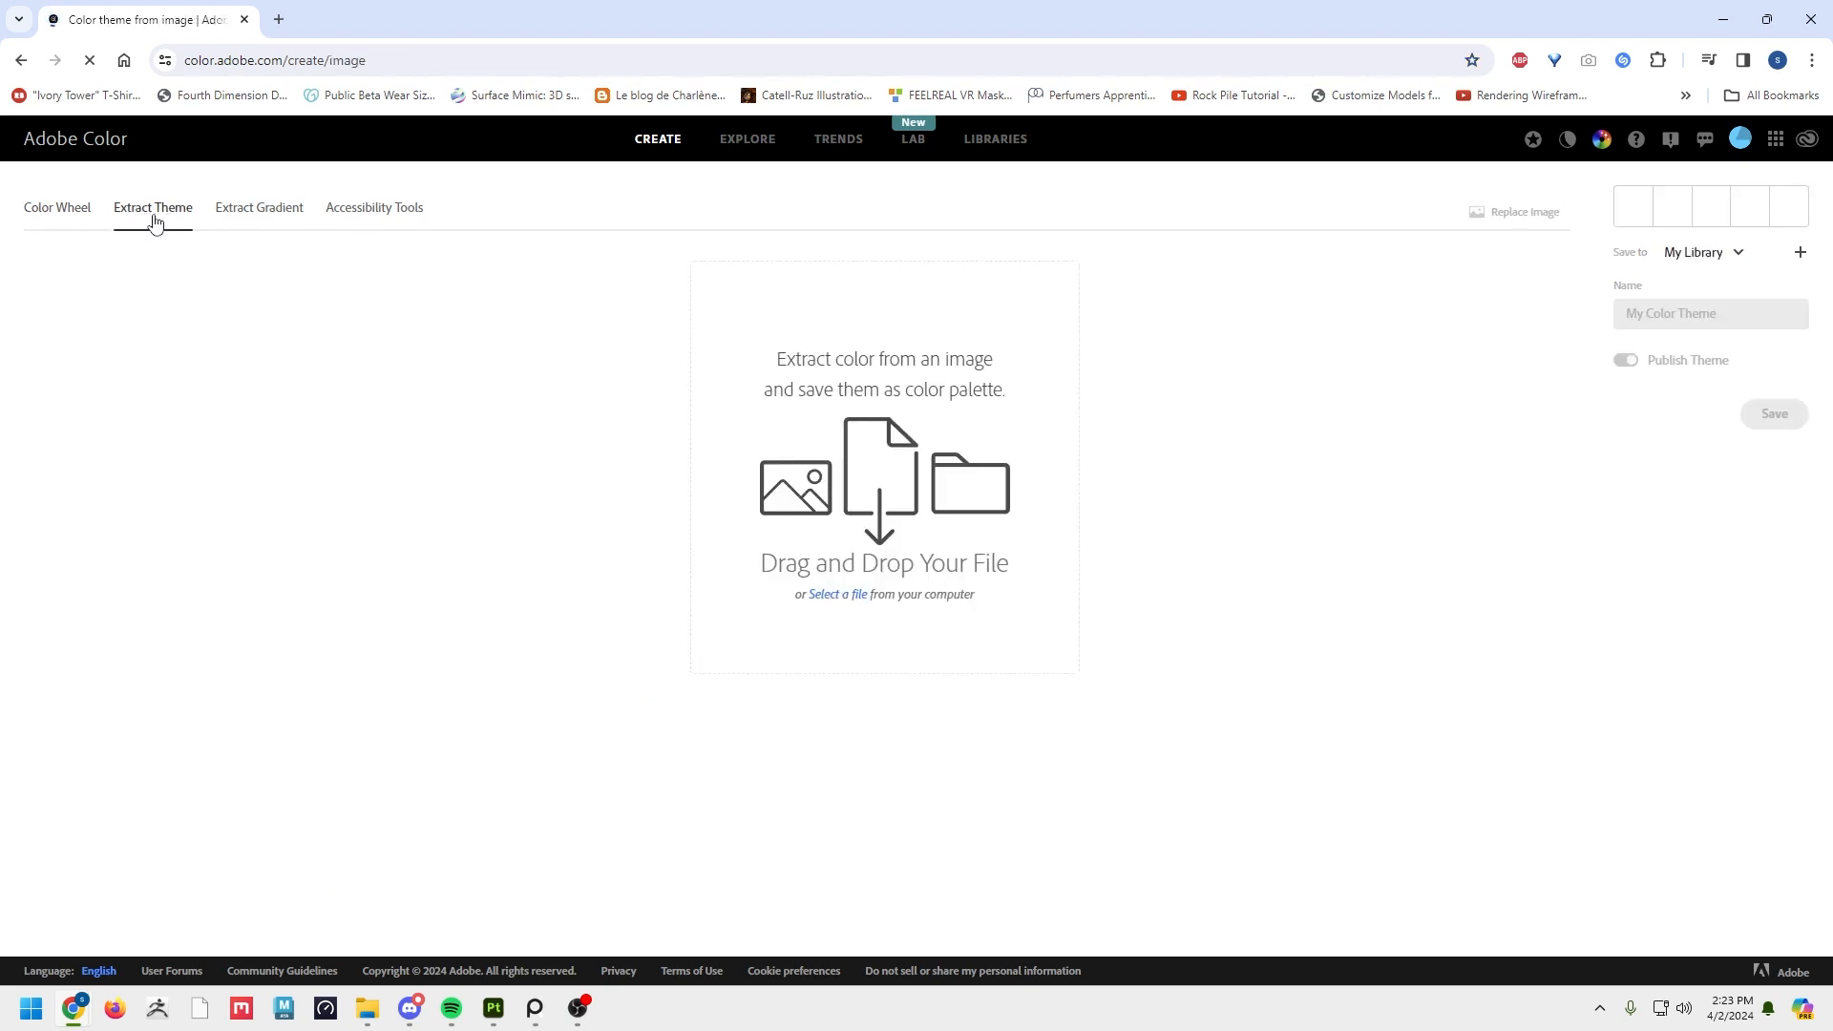
pyautogui.click(845, 600)
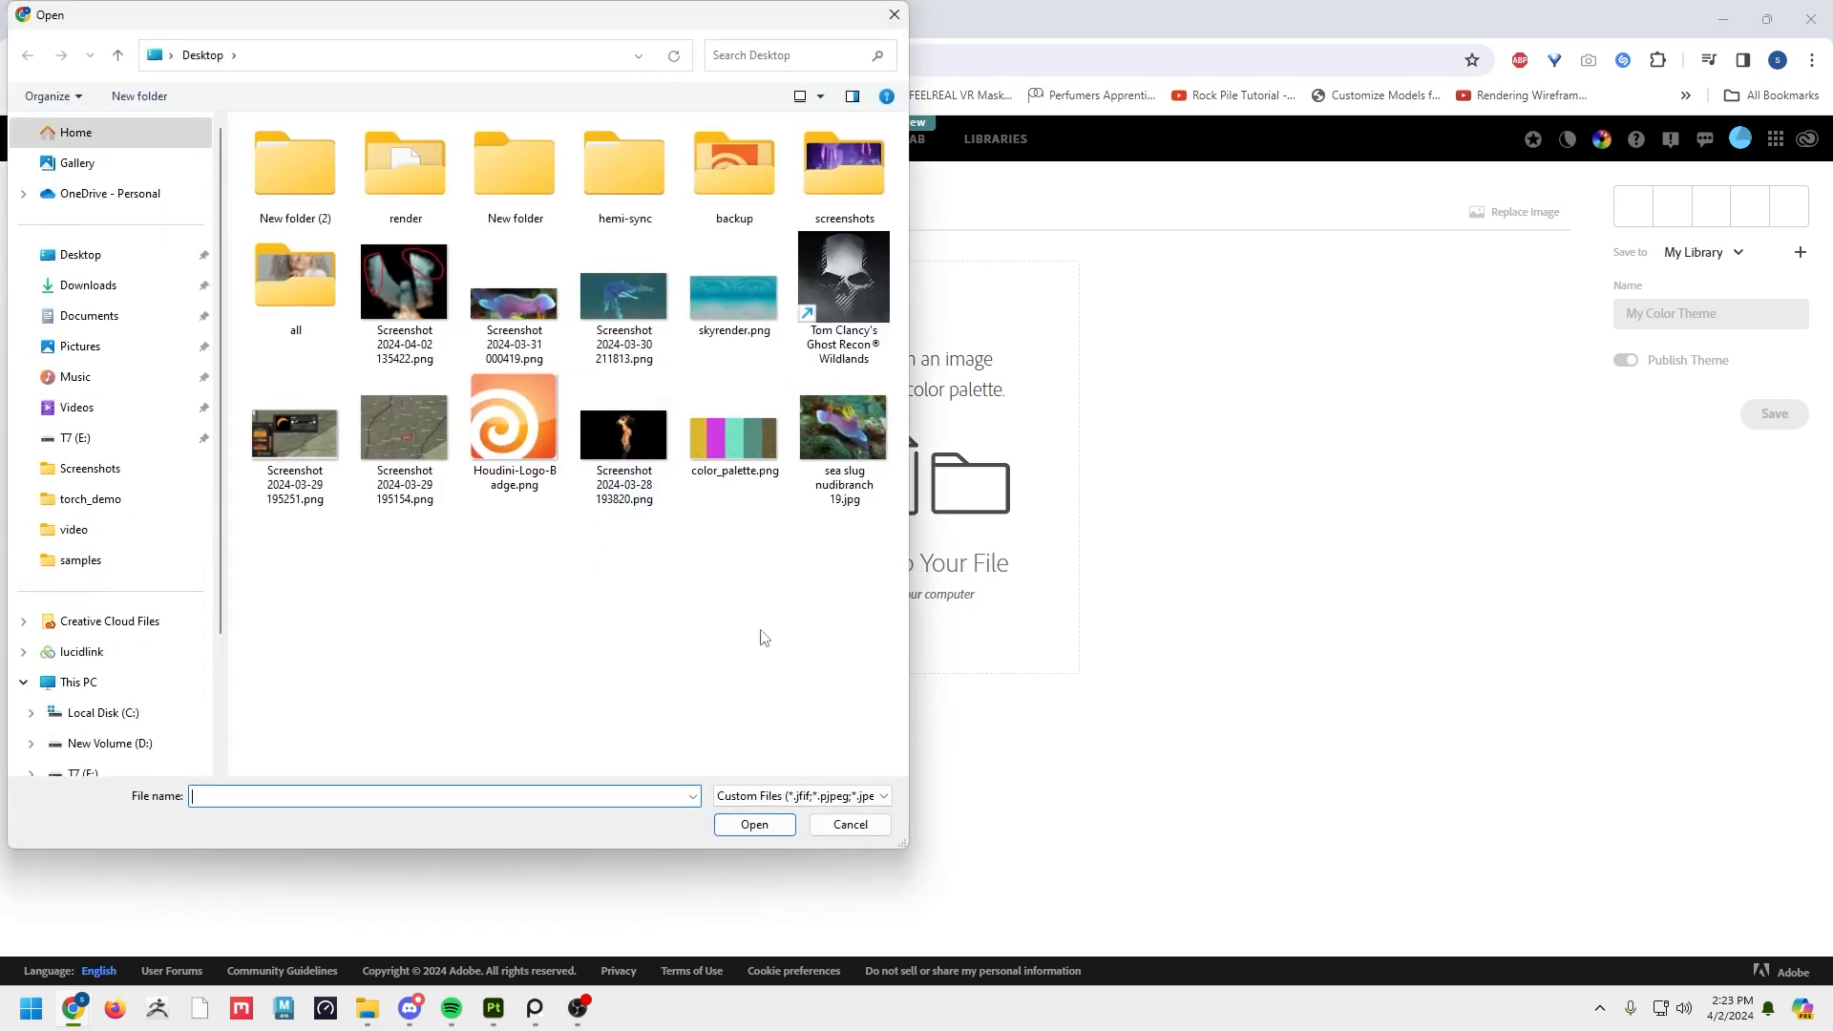
pyautogui.click(826, 455)
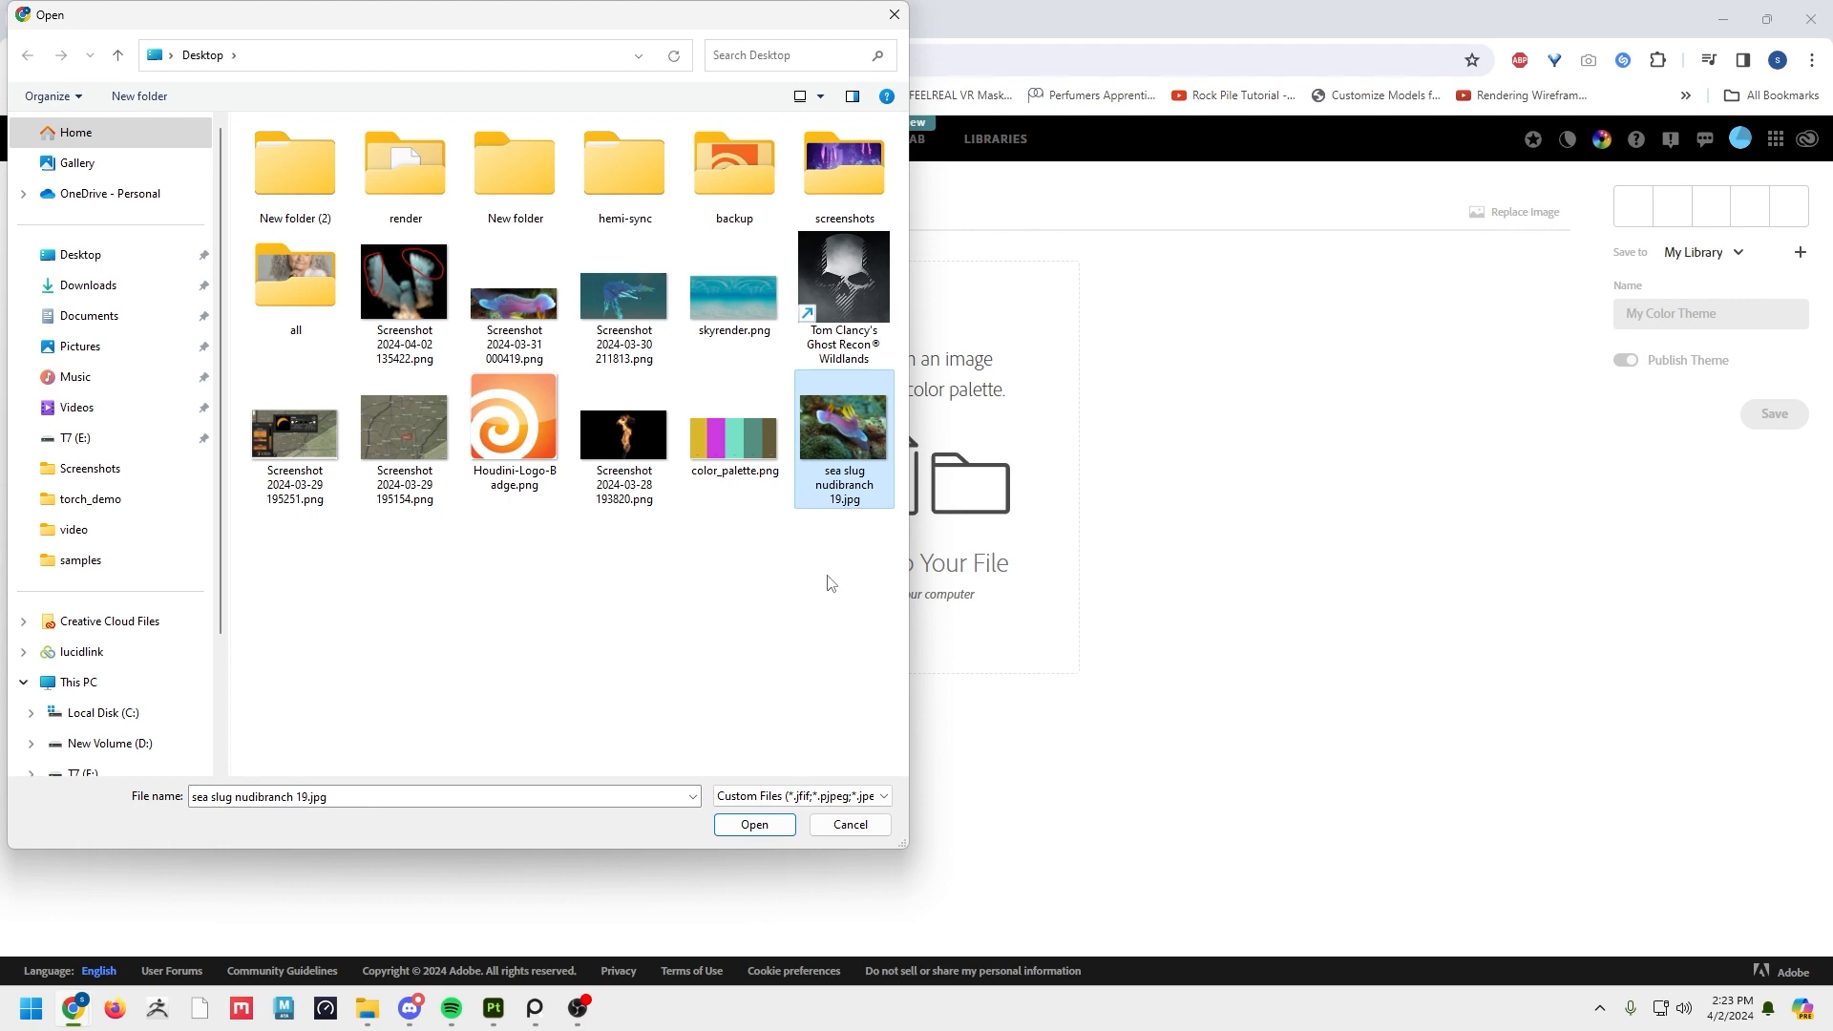
pyautogui.click(762, 827)
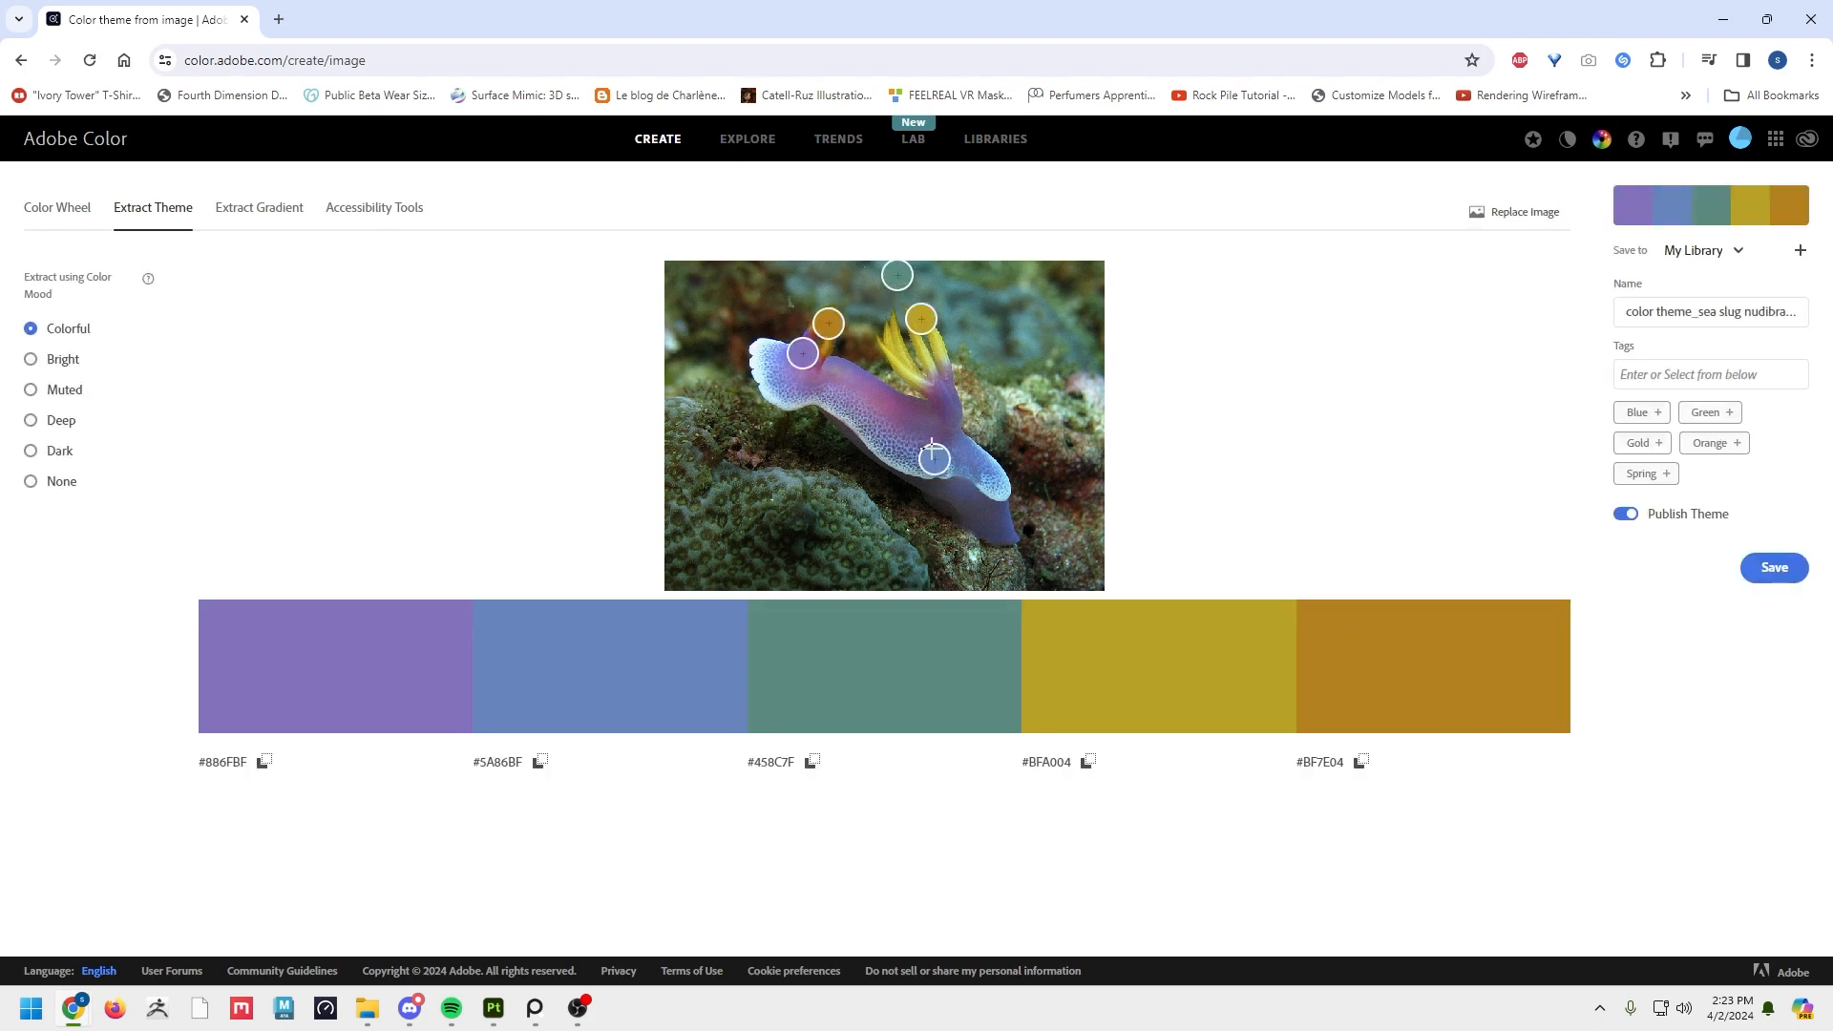
# Reposition the sample points on the sea slug to pick light blue #86BFFF, pink #AC689B, blue #4E74C5 and yellow #CECC2A.
pyautogui.moveTo(803, 353); pyautogui.dragTo(774, 377)
pyautogui.rightClick(773, 376)
pyautogui.click(833, 323)
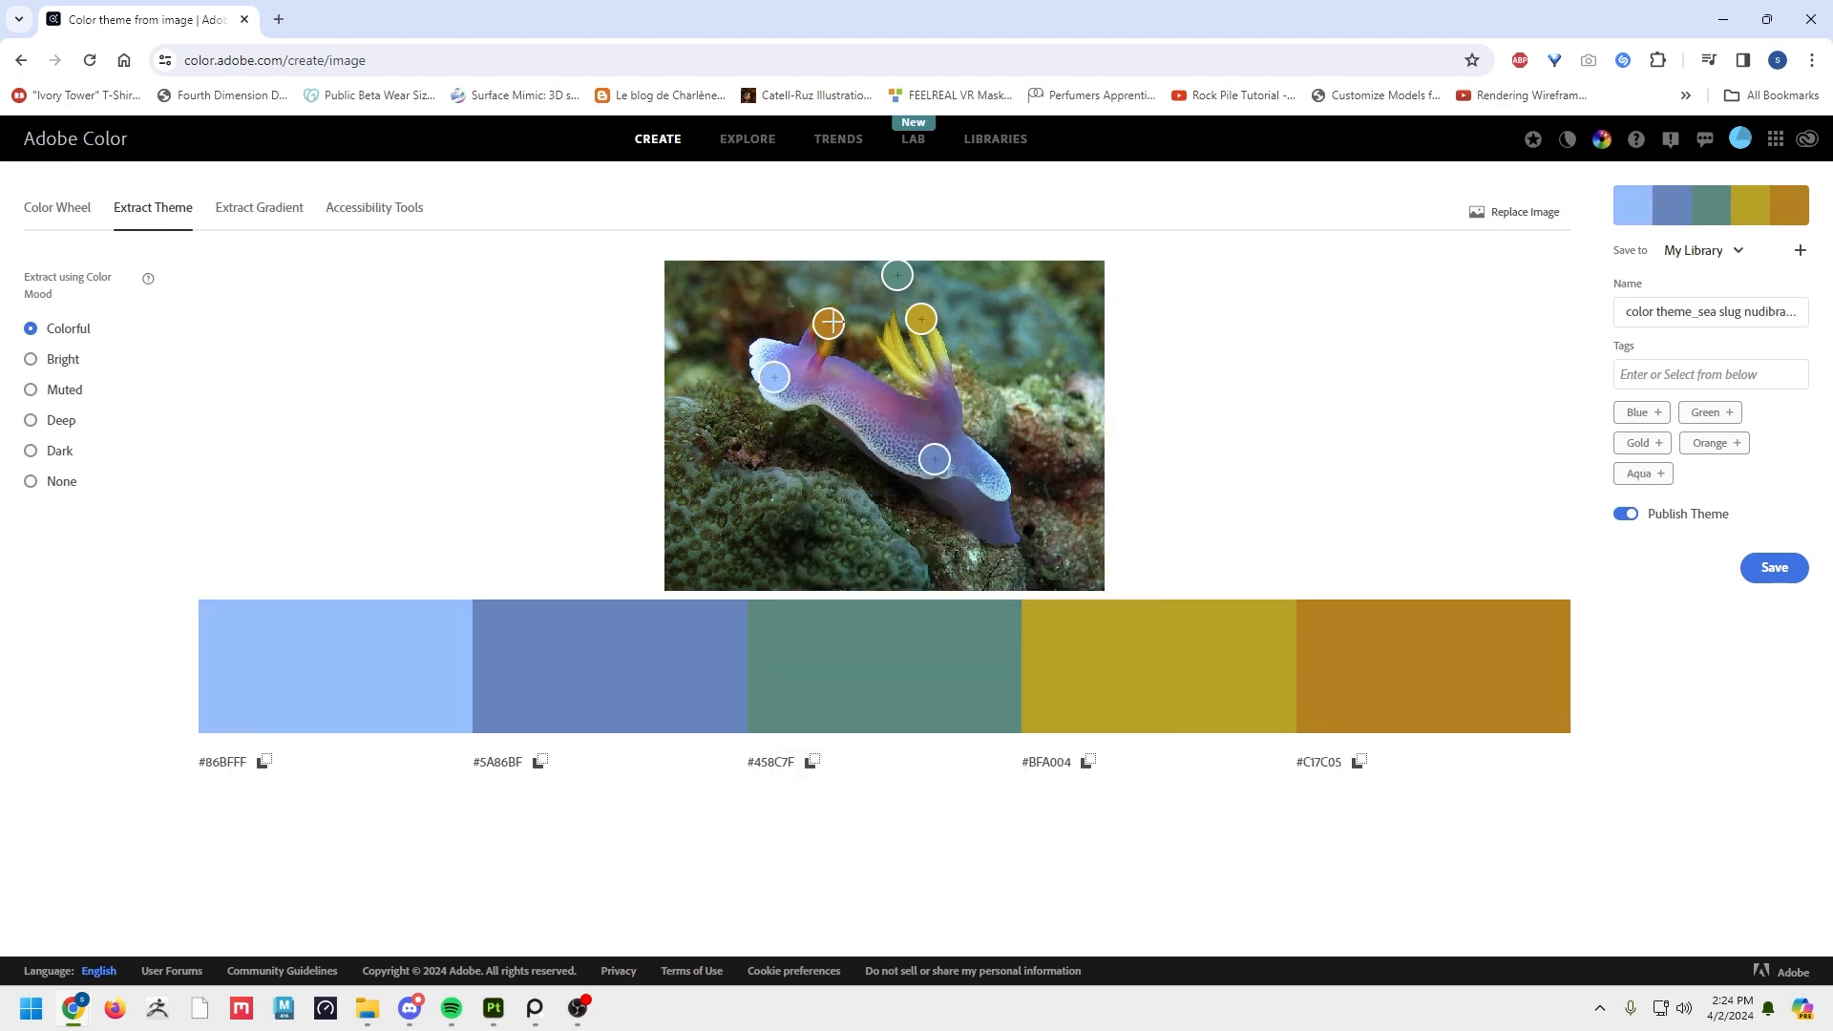
pyautogui.moveTo(831, 323); pyautogui.dragTo(977, 459)
pyautogui.moveTo(898, 276); pyautogui.dragTo(868, 397)
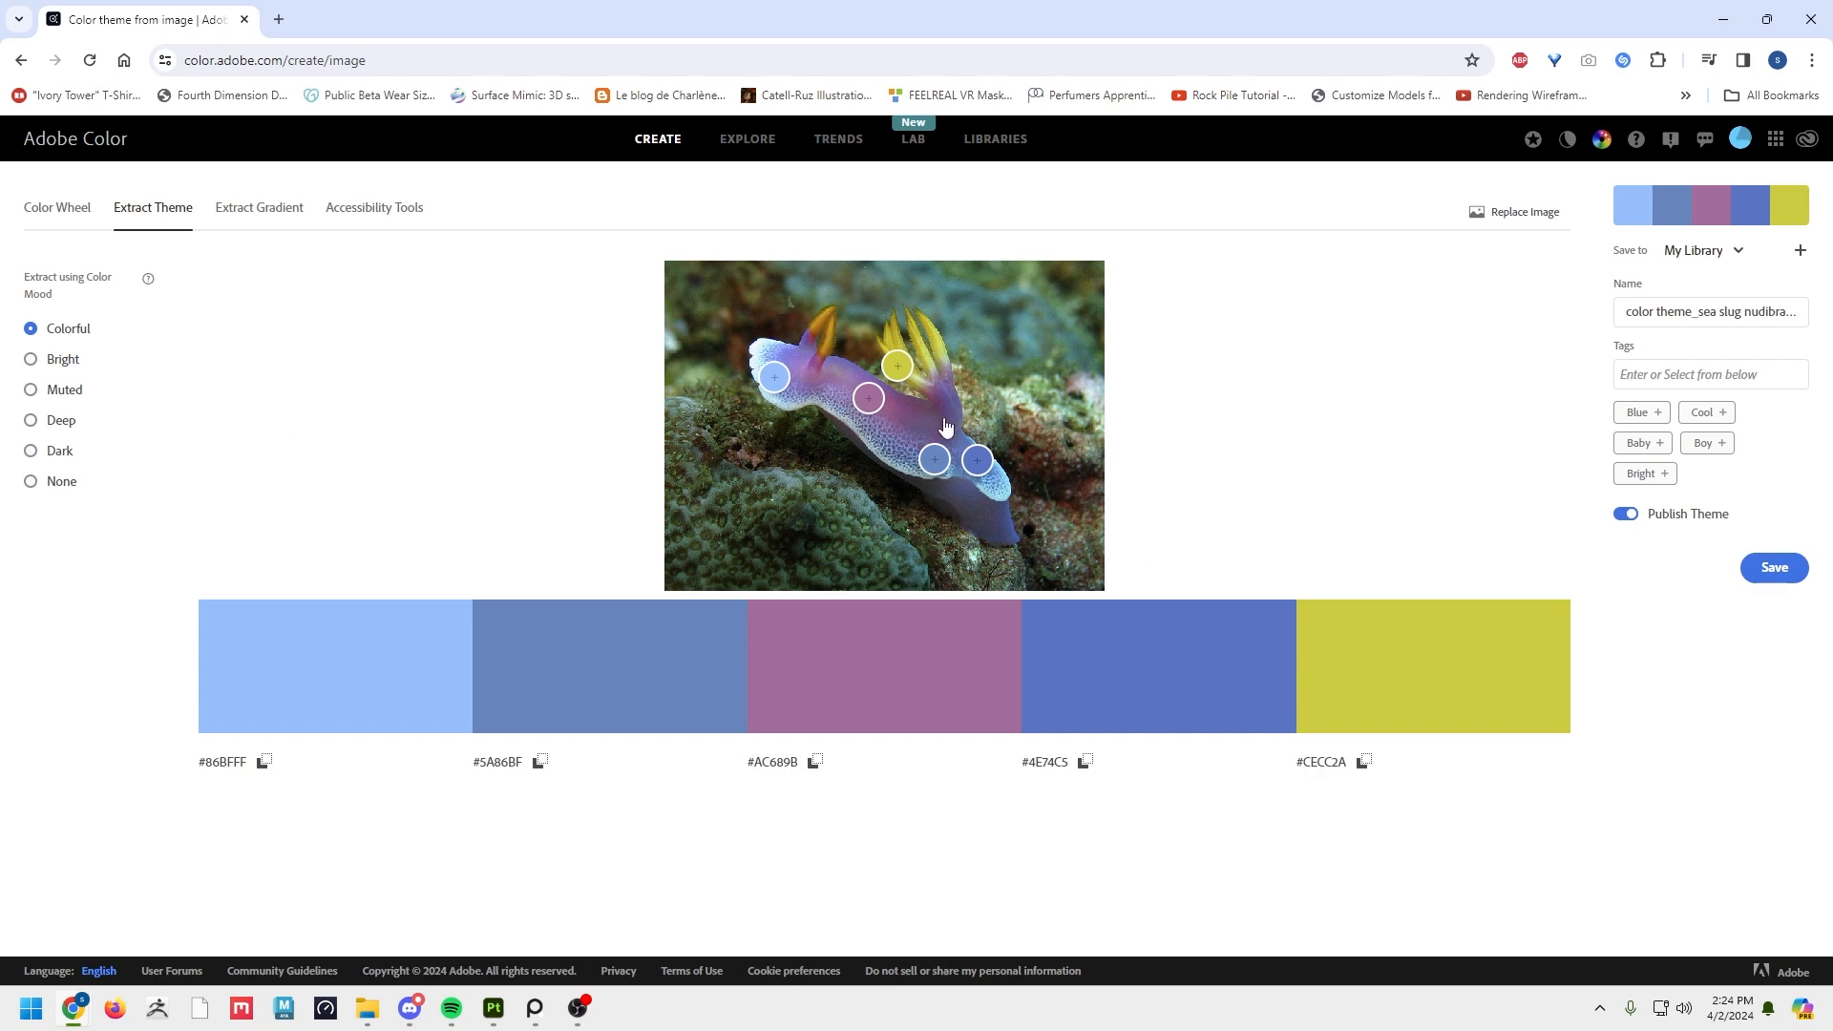
# Apply the Split Complementary harmony to the theme on the colour wheel and shift the base colour to yellow-green #95AD00.
pyautogui.click(56, 209)
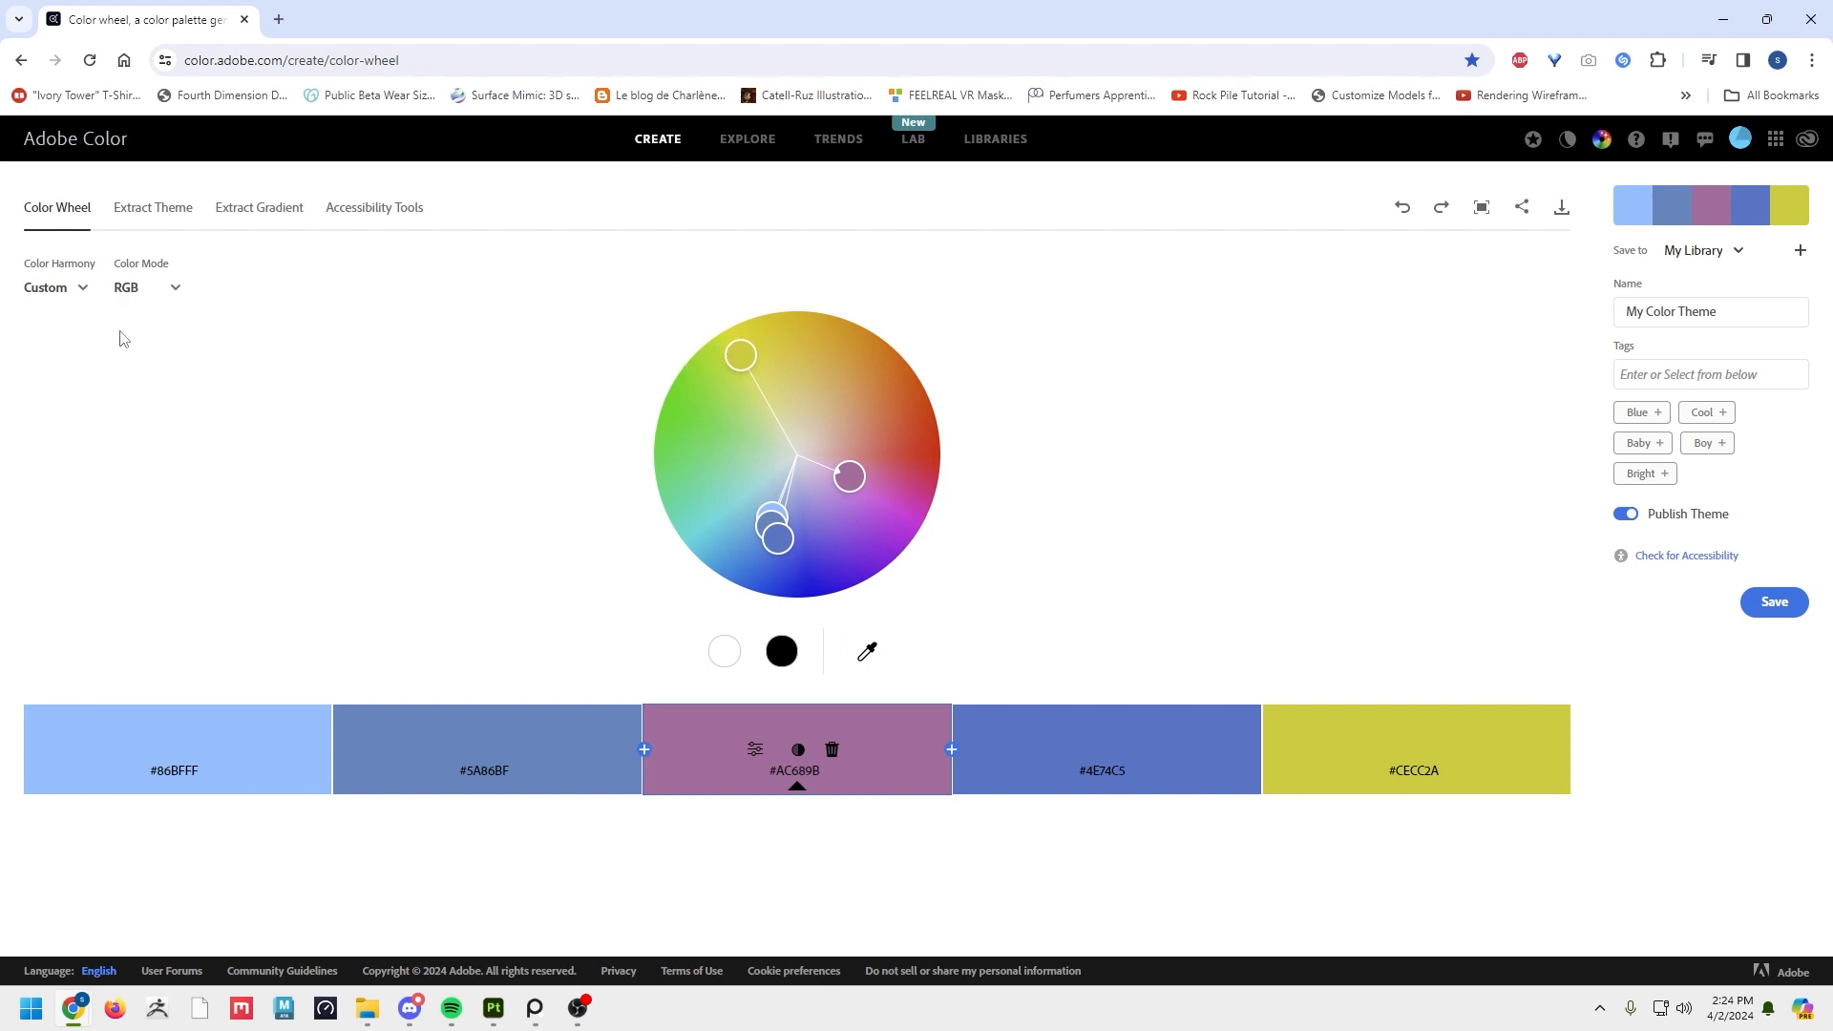
pyautogui.click(72, 291)
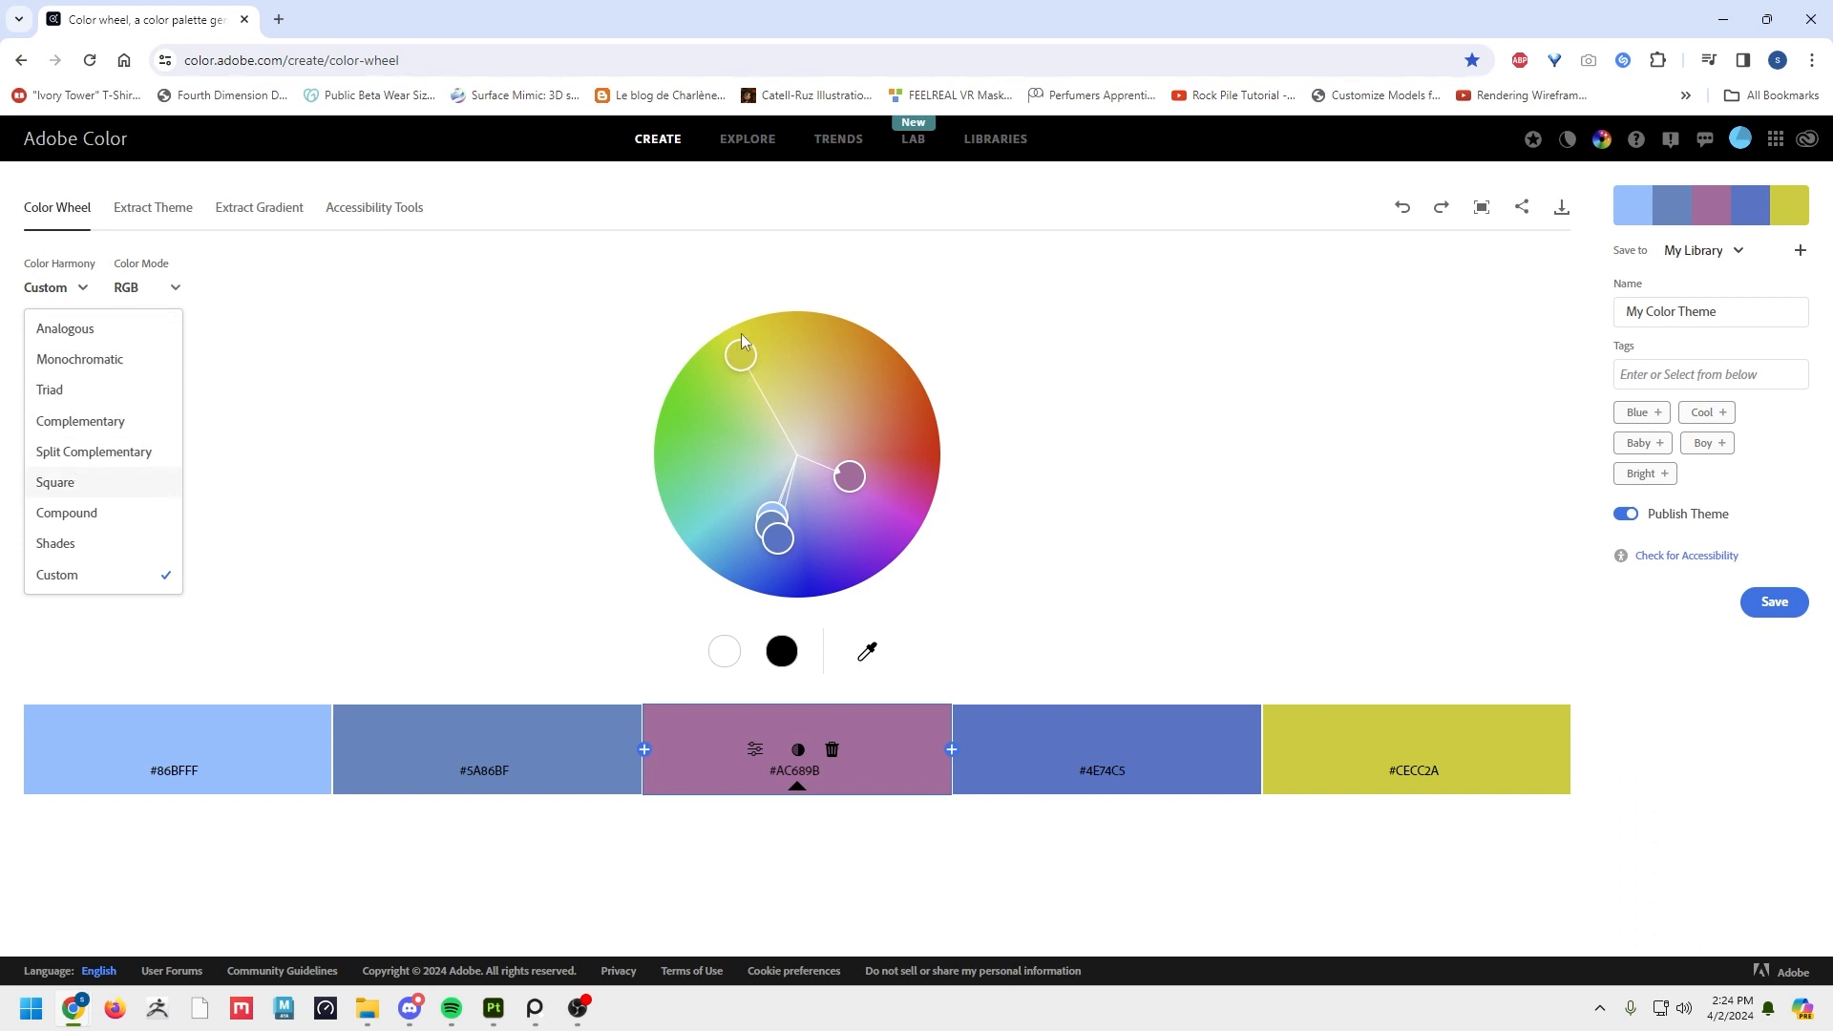
pyautogui.click(83, 452)
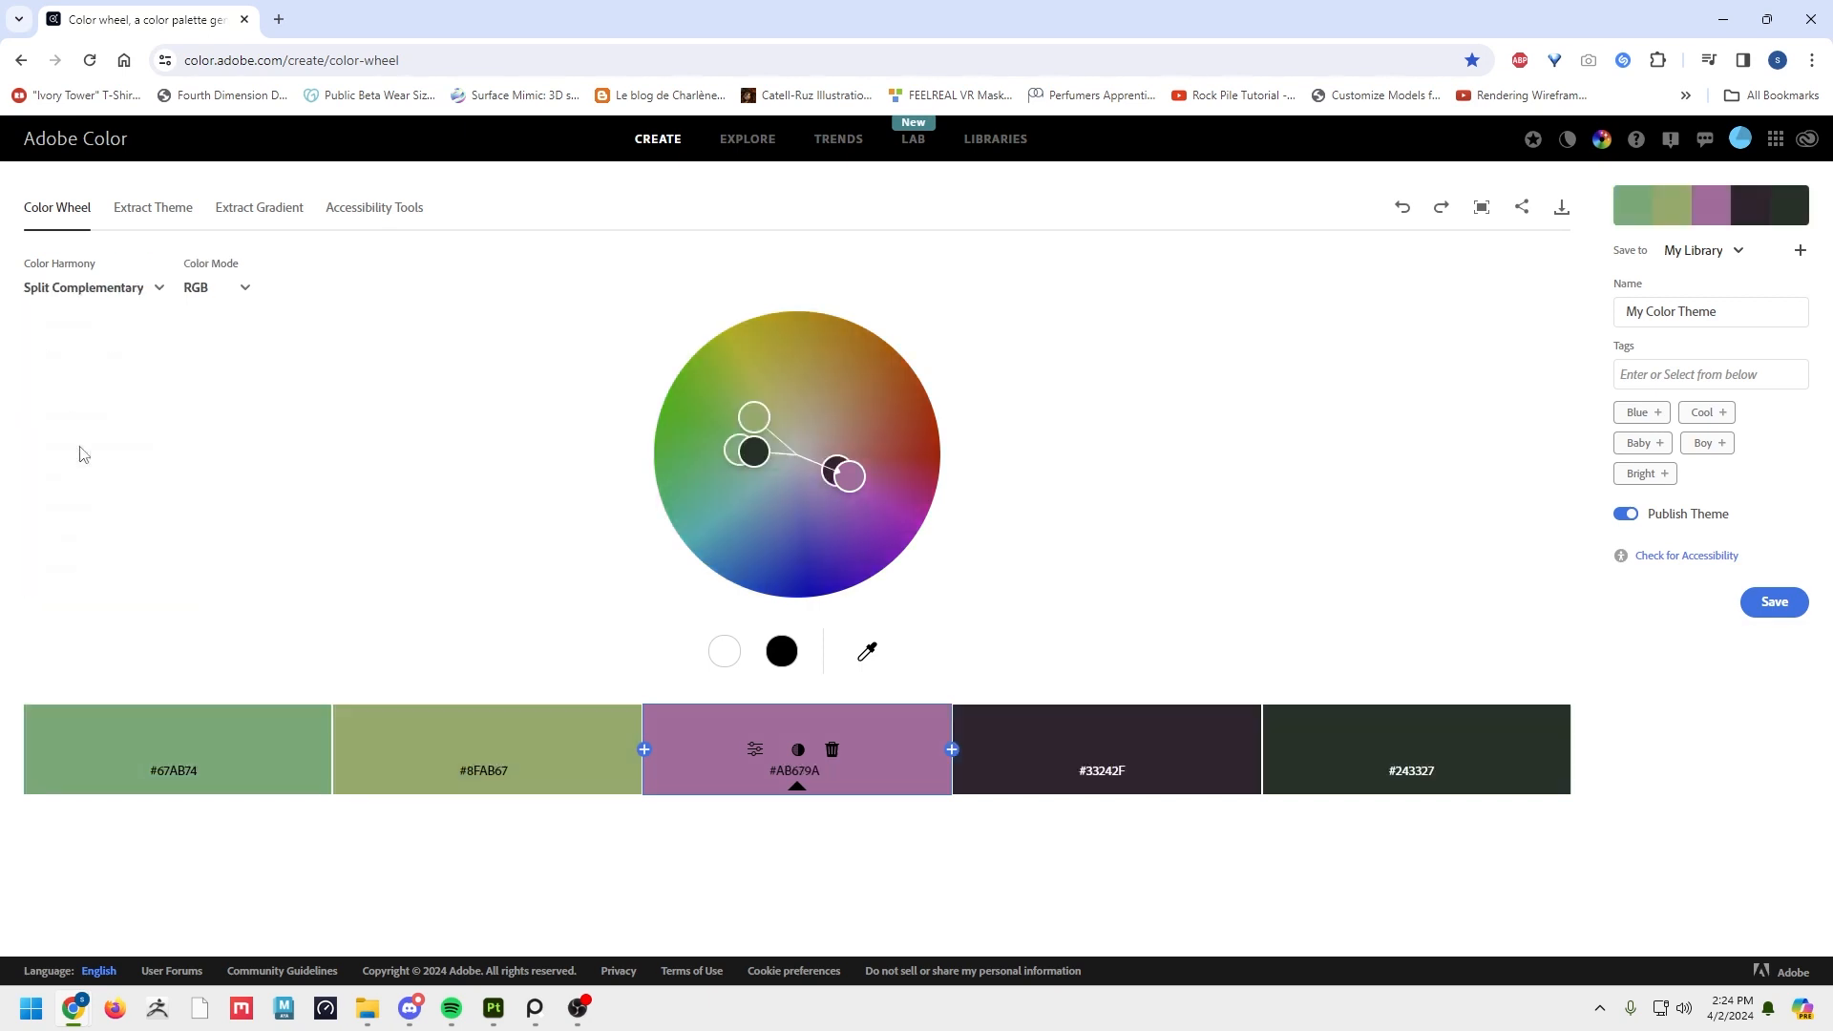
pyautogui.moveTo(838, 472); pyautogui.dragTo(693, 320)
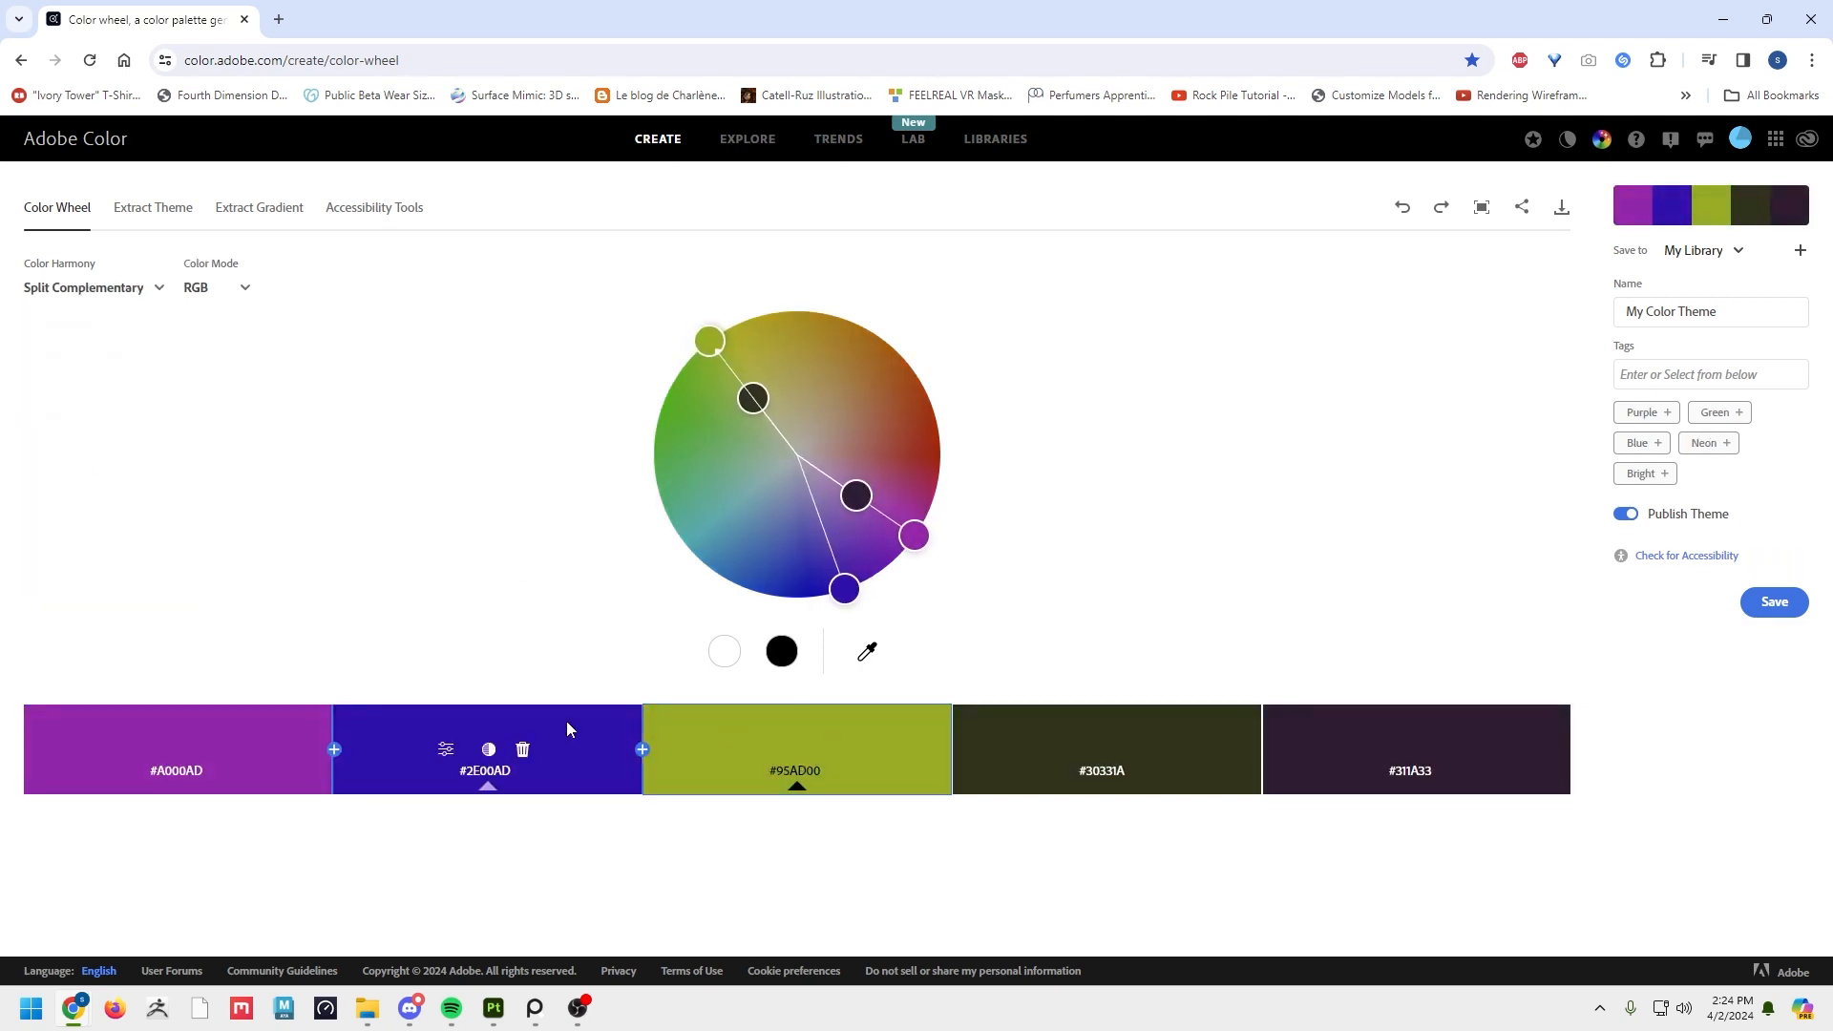
# Compare the split complementary palette with the sea slug reference image in PureRef, and return to Adobe Color.
pyautogui.click(535, 1008)
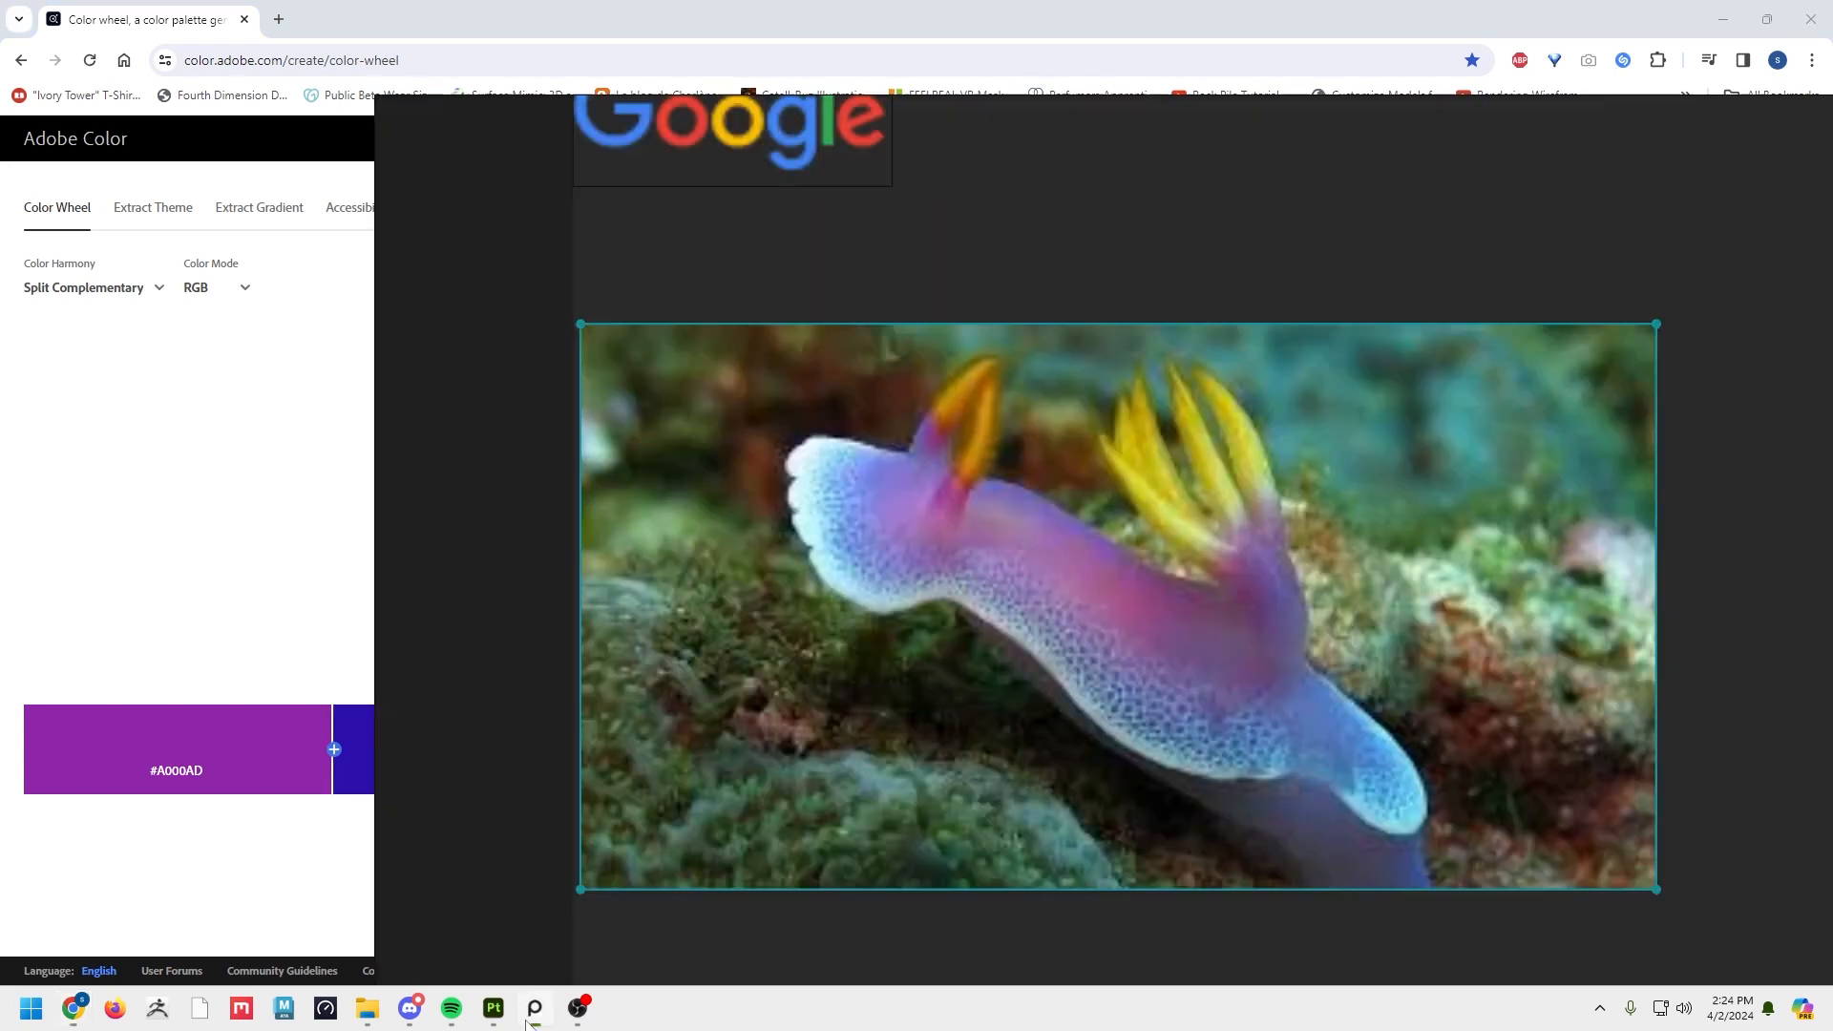
pyautogui.moveTo(1464, 510); pyautogui.dragTo(1446, 534, button='right')
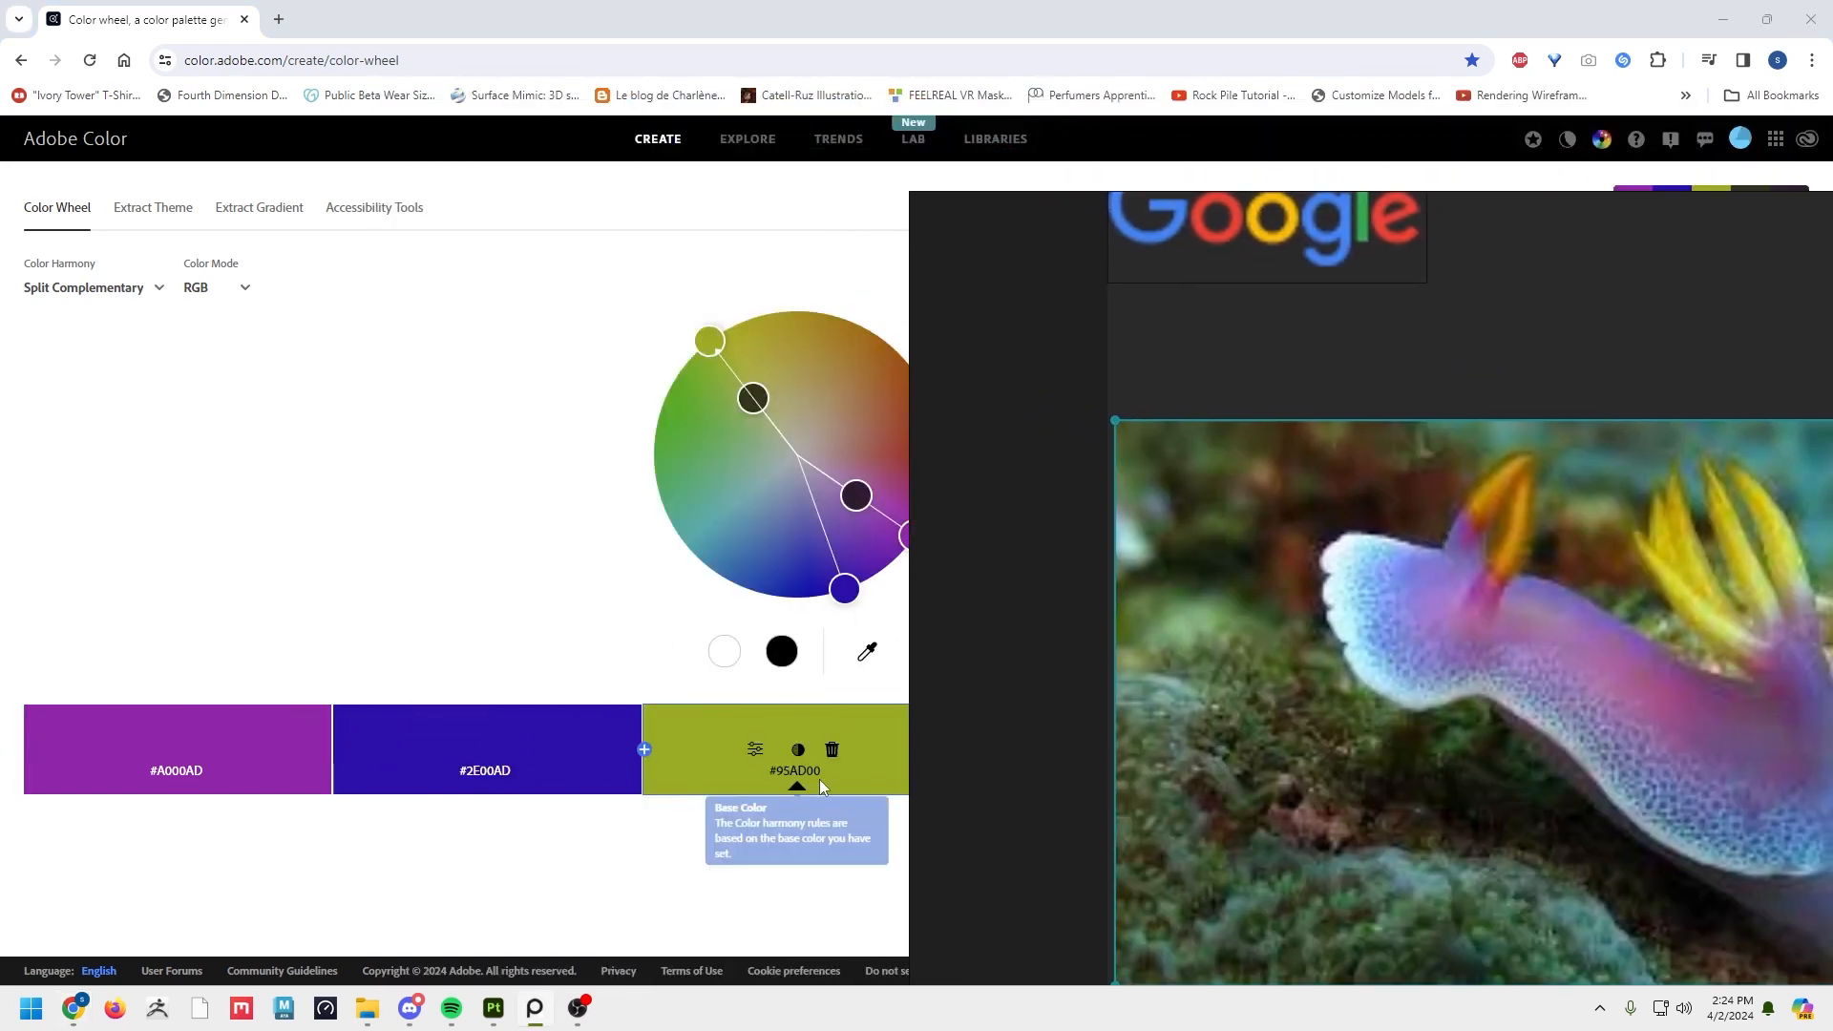
pyautogui.click(611, 589)
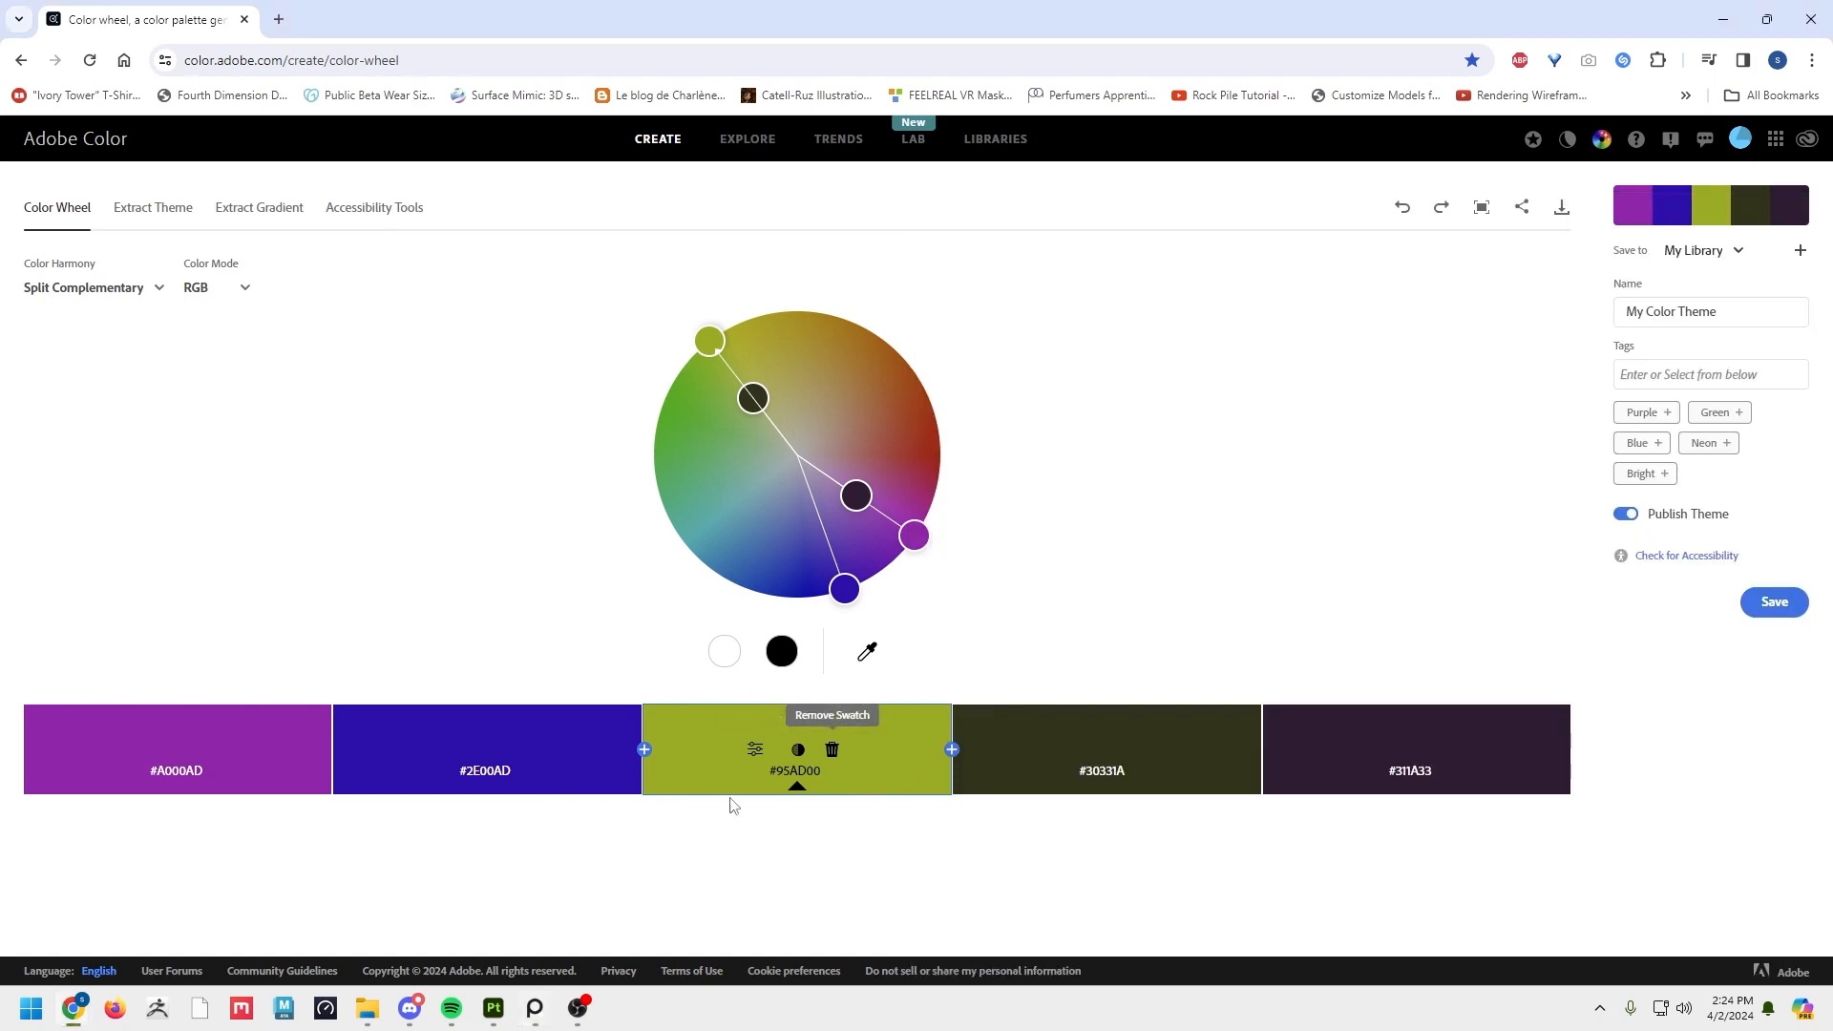
# Remove the two dark swatches and shift the remaining colours to purple #AD00AD, blue #1900AE and yellow-green #9EAE00.
pyautogui.click(1141, 751)
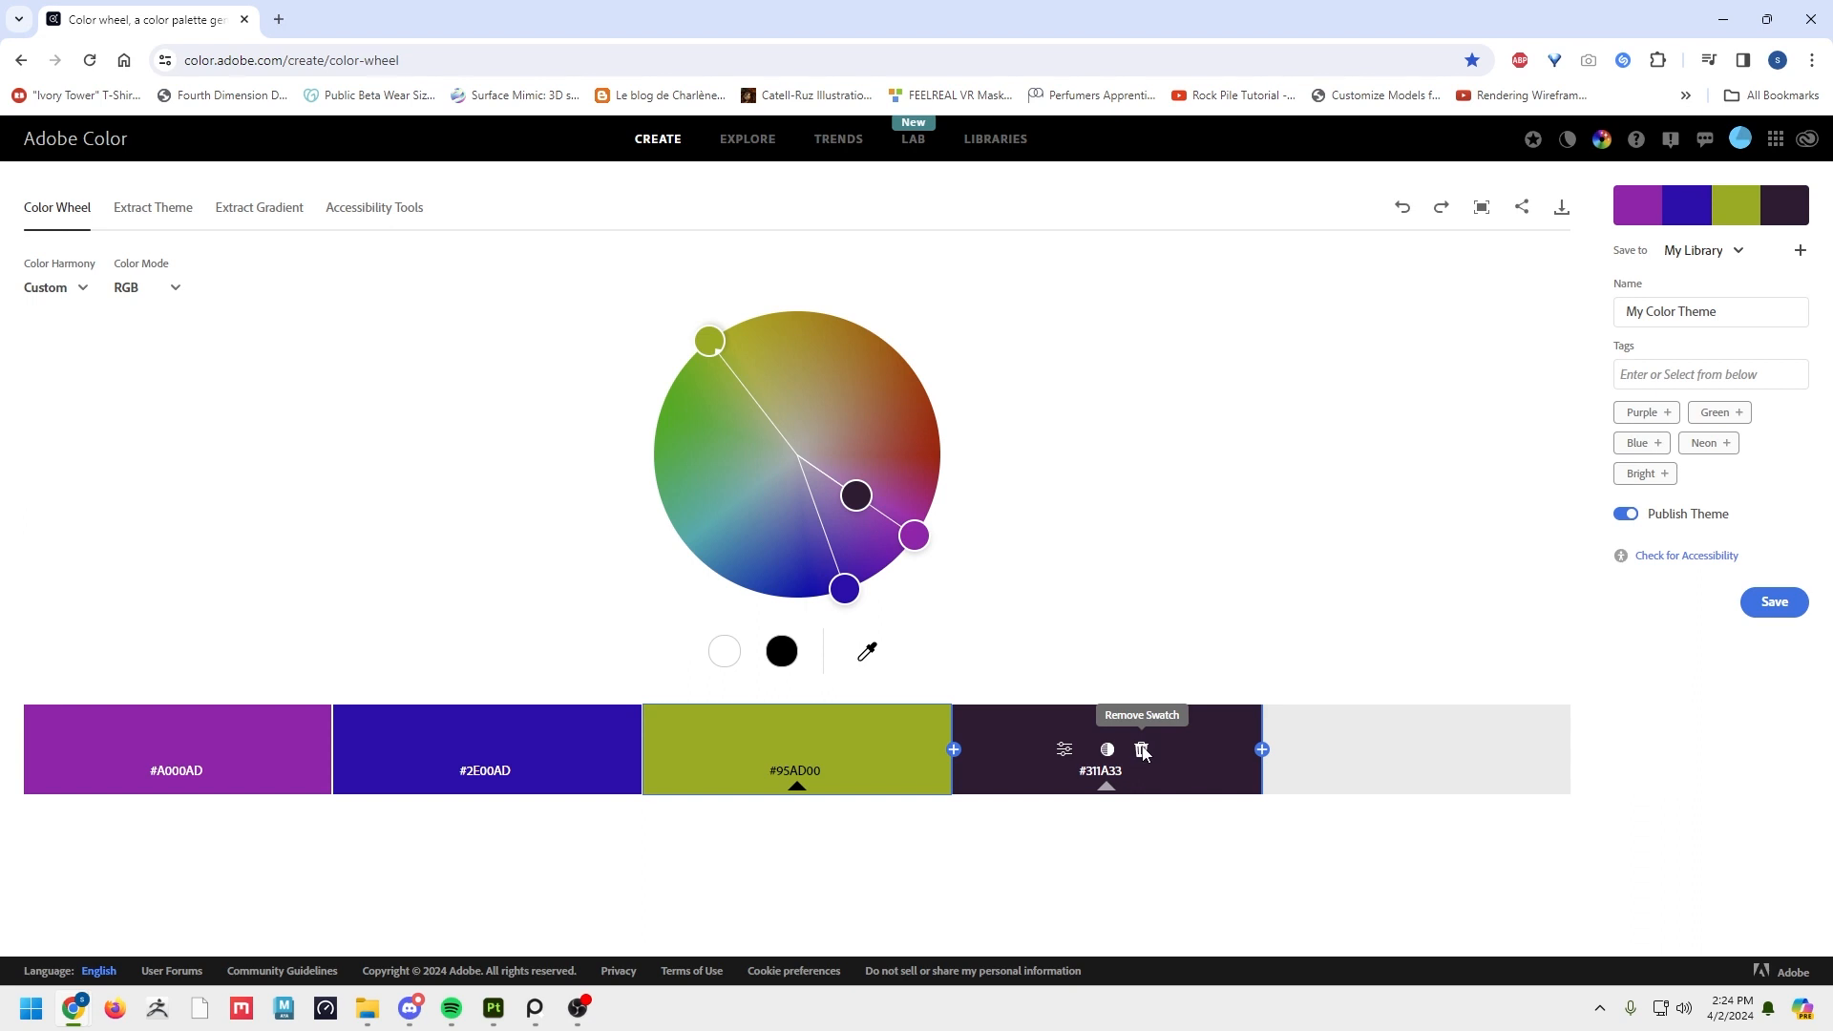
pyautogui.click(1144, 751)
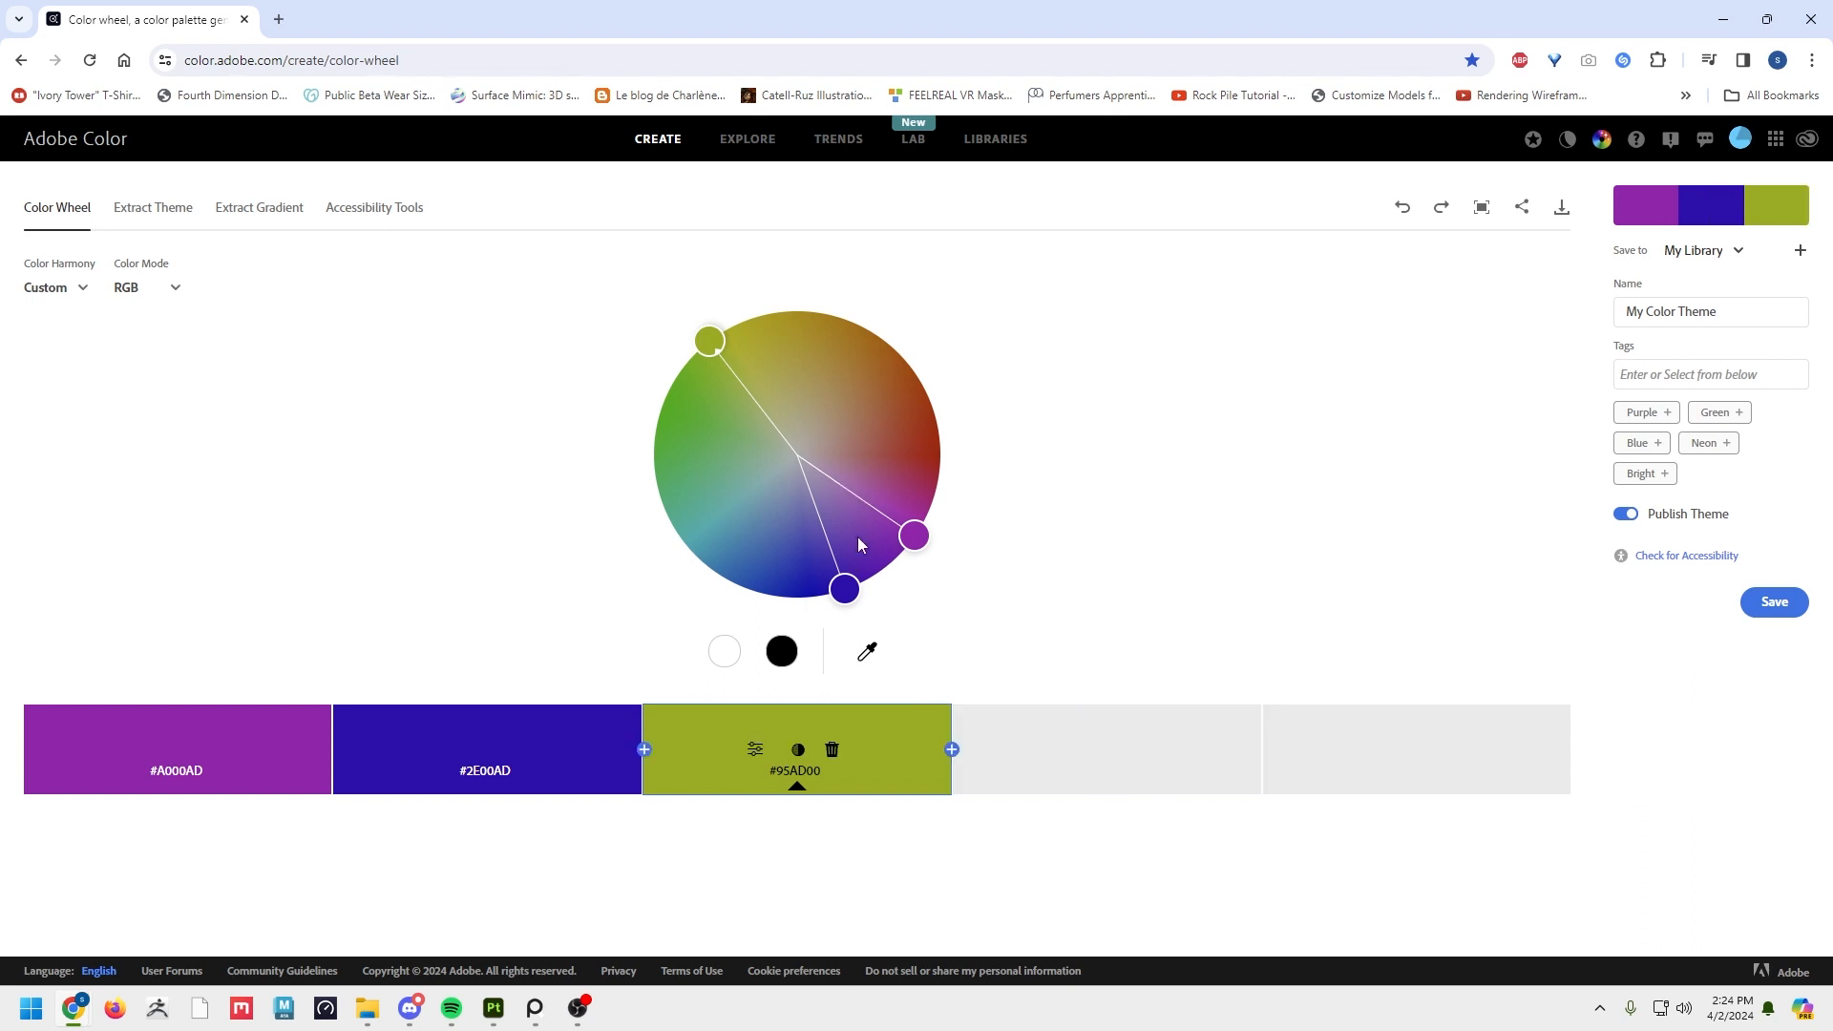
pyautogui.moveTo(920, 542); pyautogui.dragTo(945, 534)
pyautogui.moveTo(846, 587); pyautogui.dragTo(828, 593)
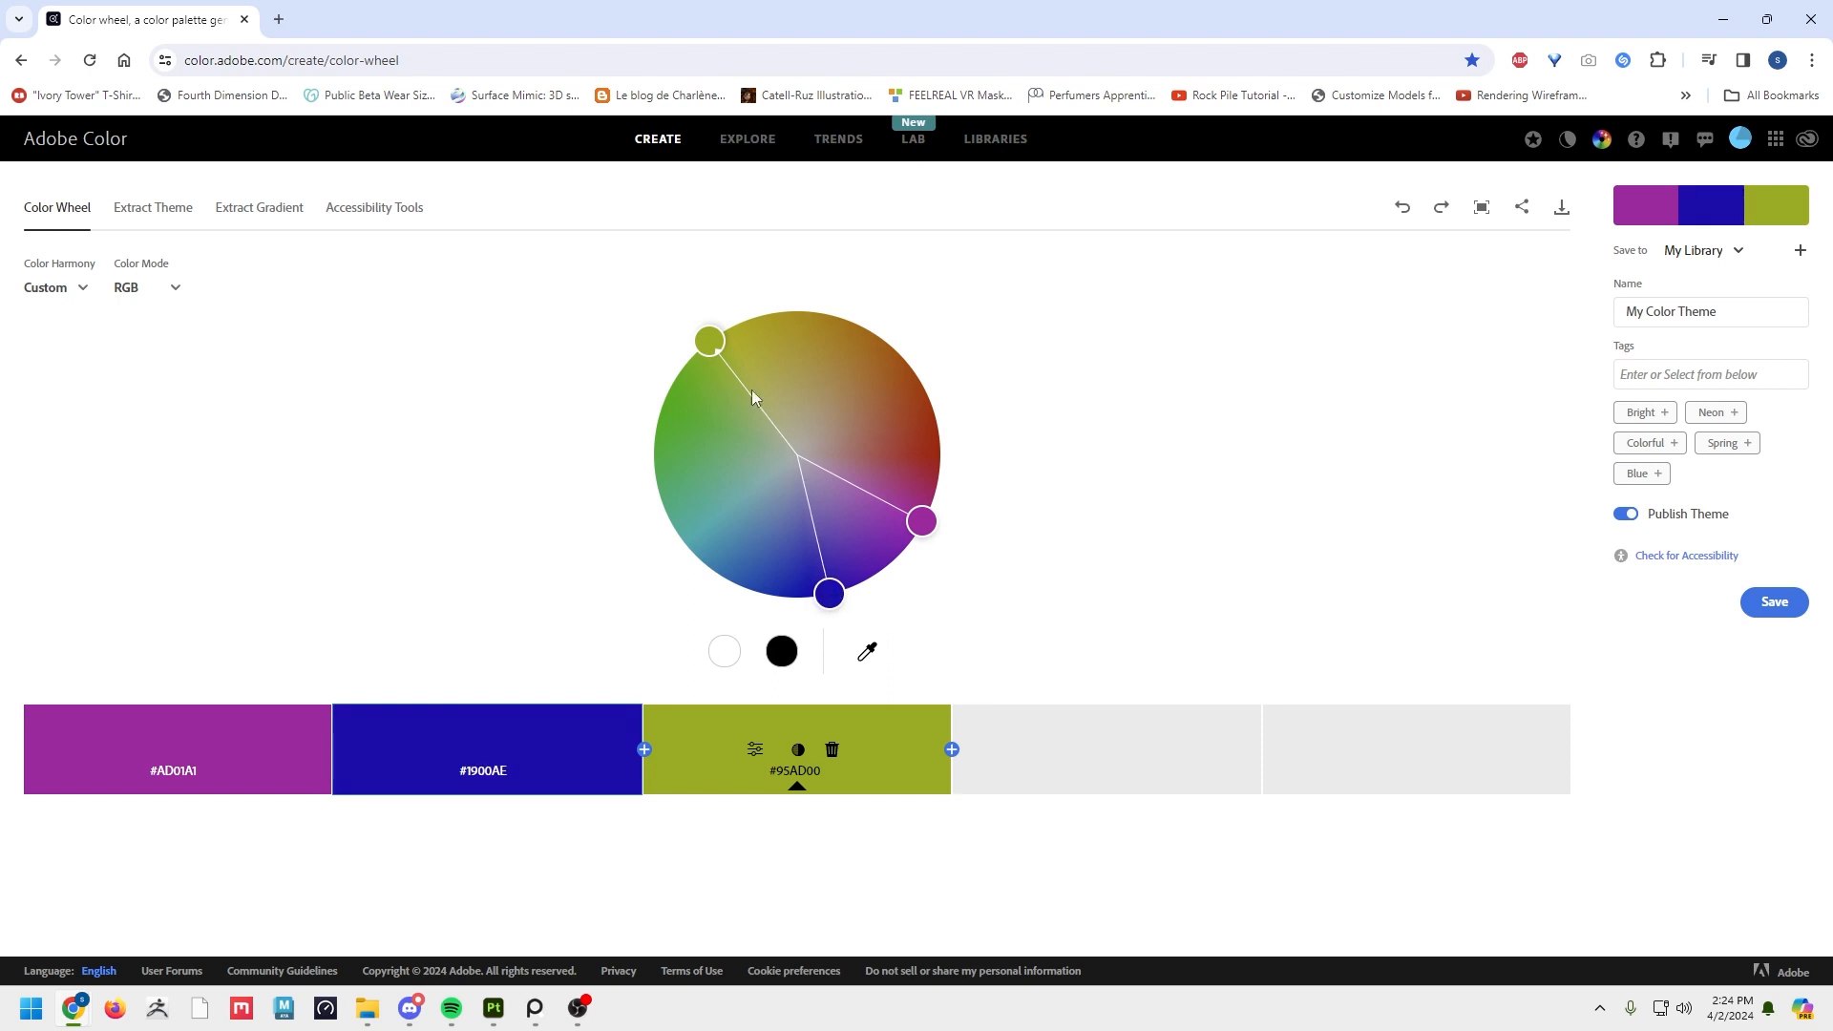
pyautogui.moveTo(708, 340); pyautogui.dragTo(716, 324)
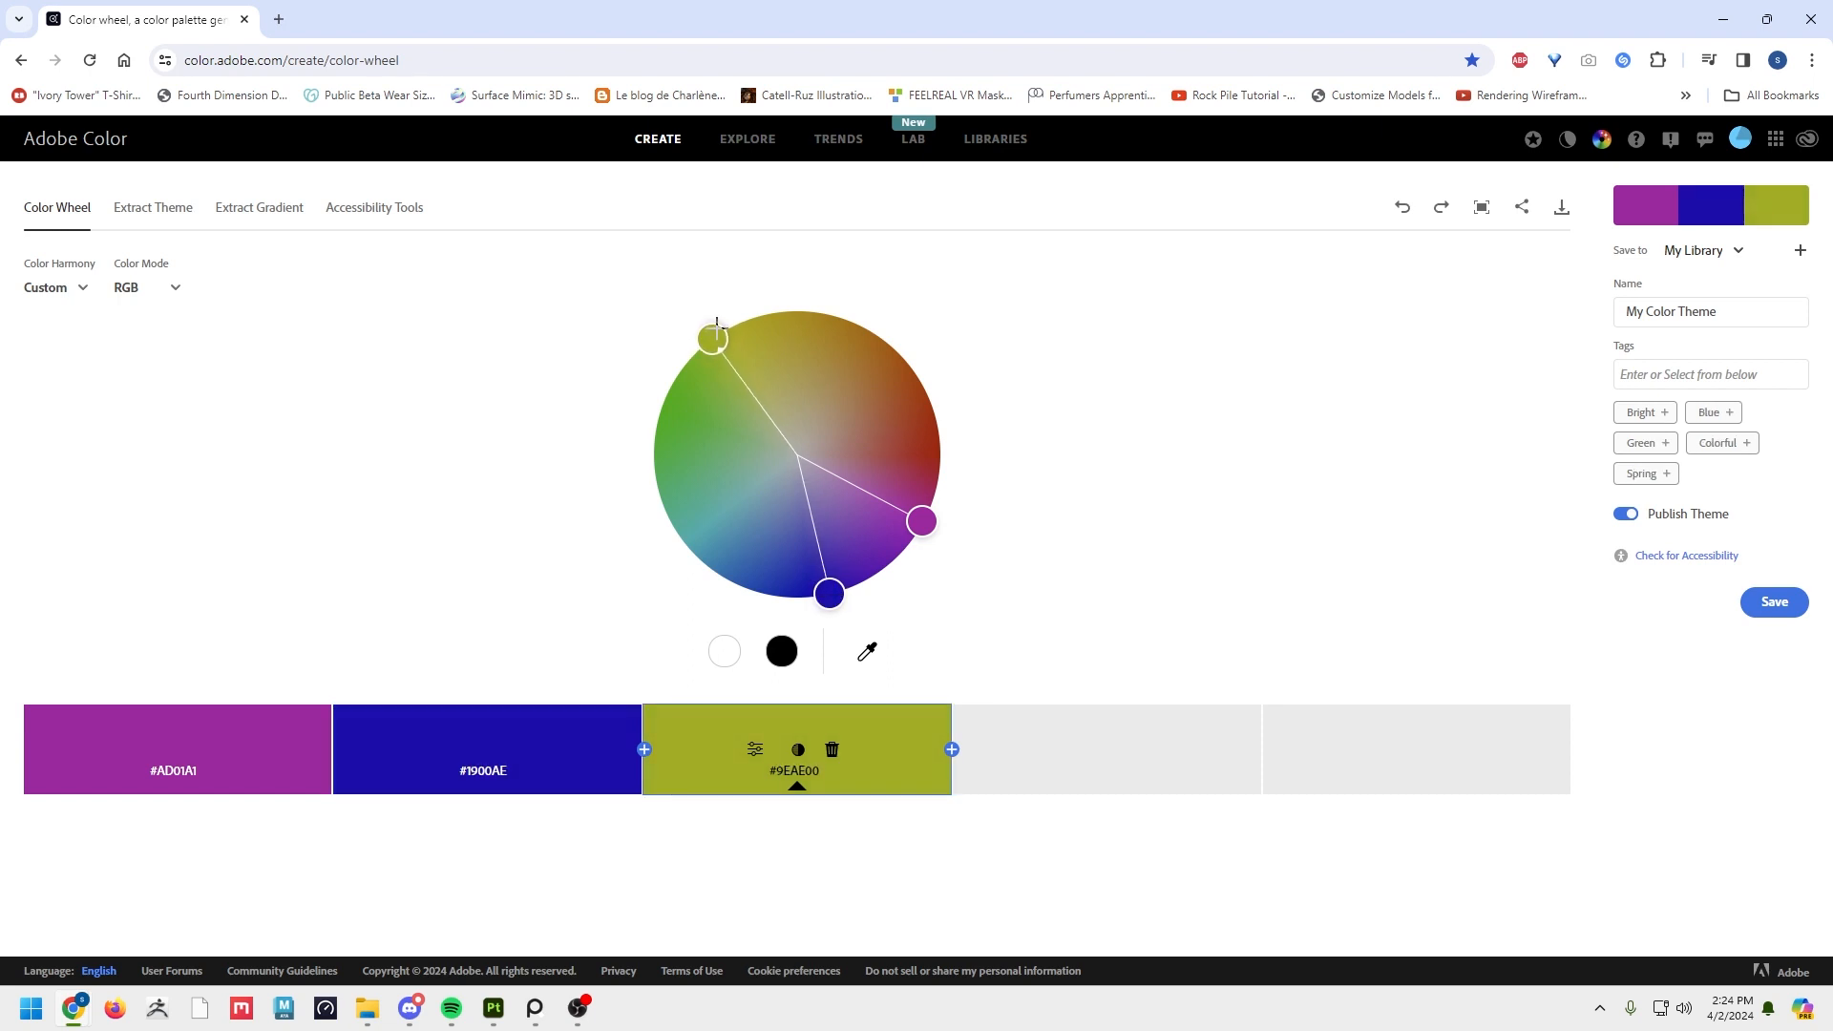
pyautogui.moveTo(921, 521); pyautogui.dragTo(919, 525)
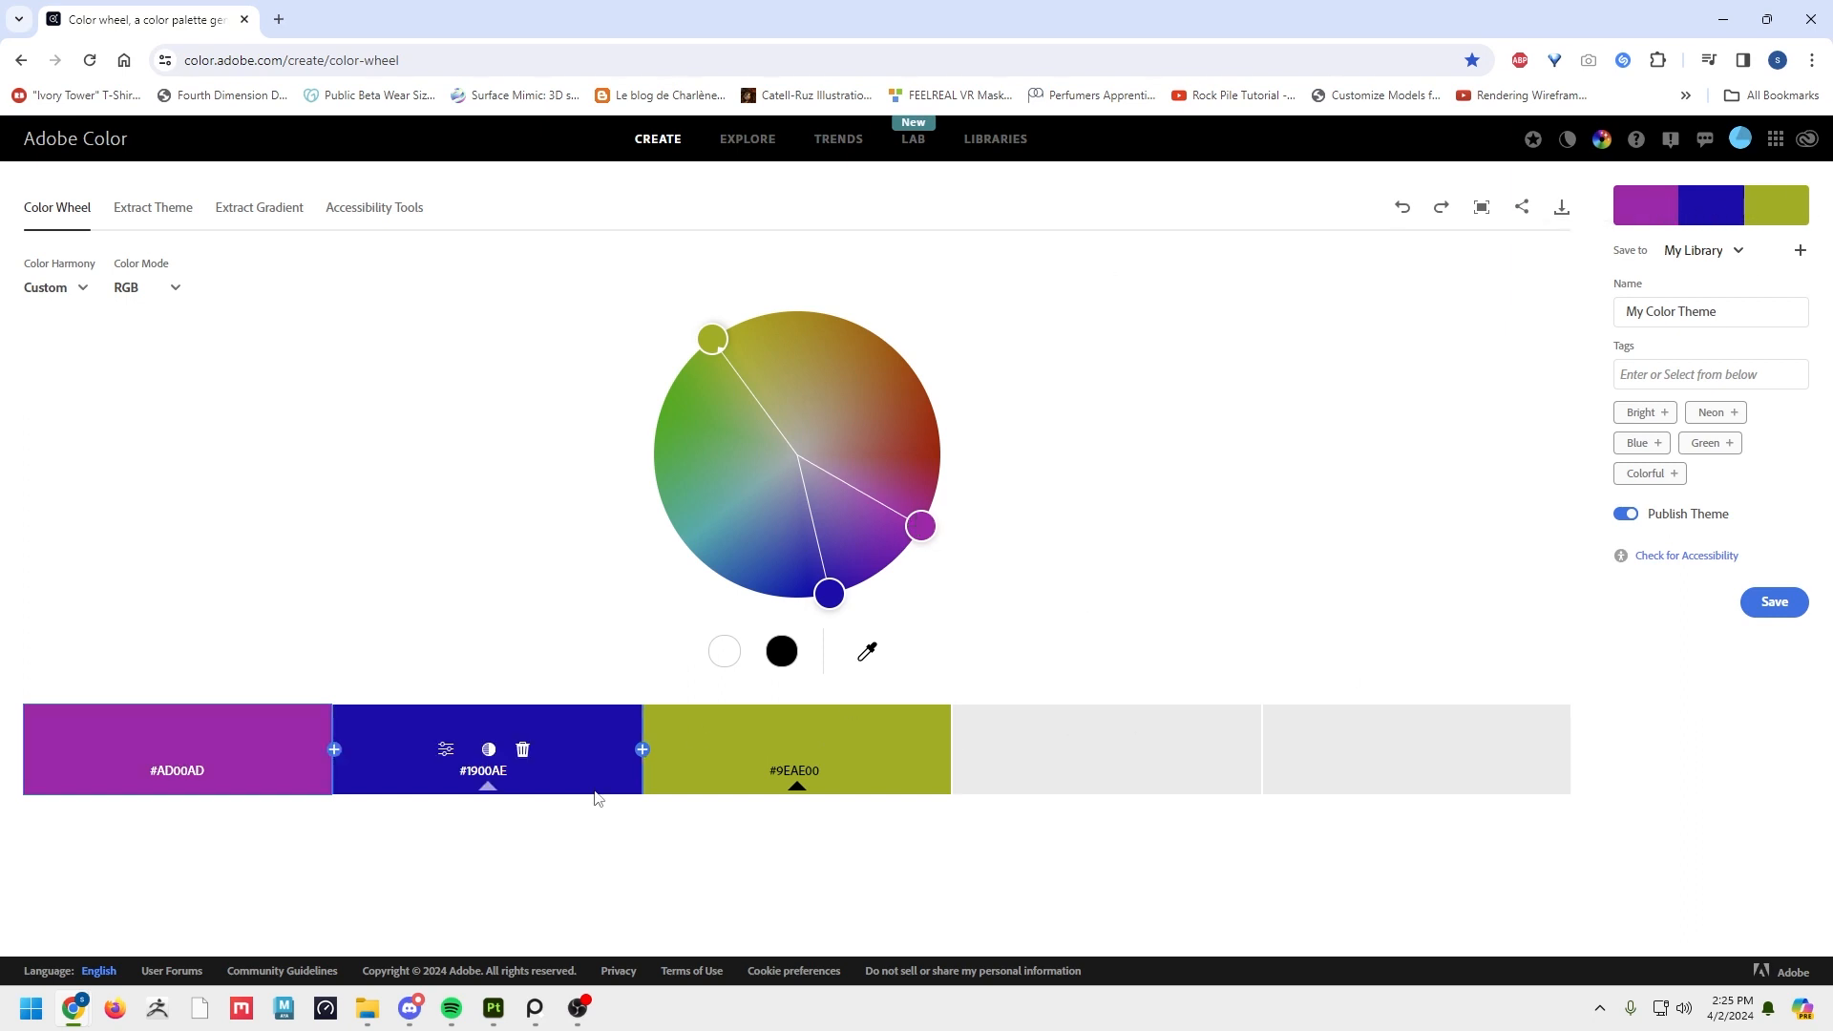
# Check the creature in Substance 3D Painter, and return to Adobe Color to shift the purple swatch to #A100AE.
pyautogui.click(563, 913)
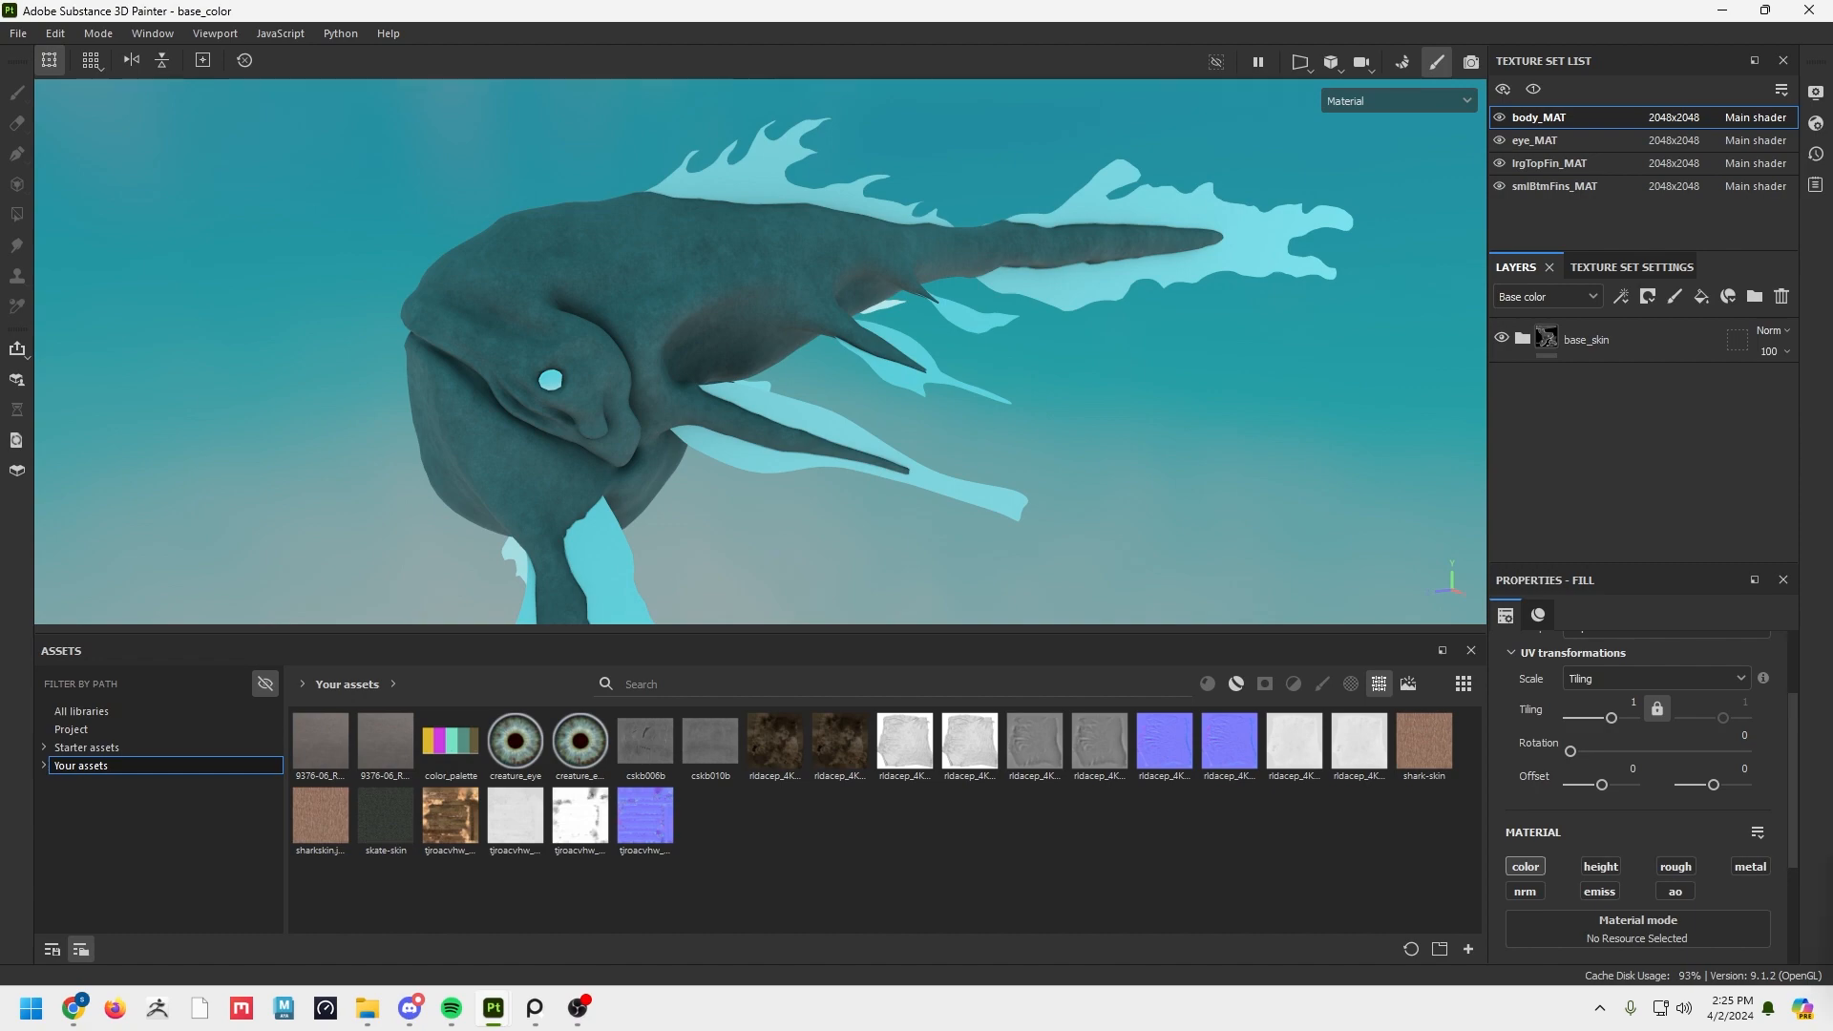
pyautogui.hotkey('alt', 'Tab')
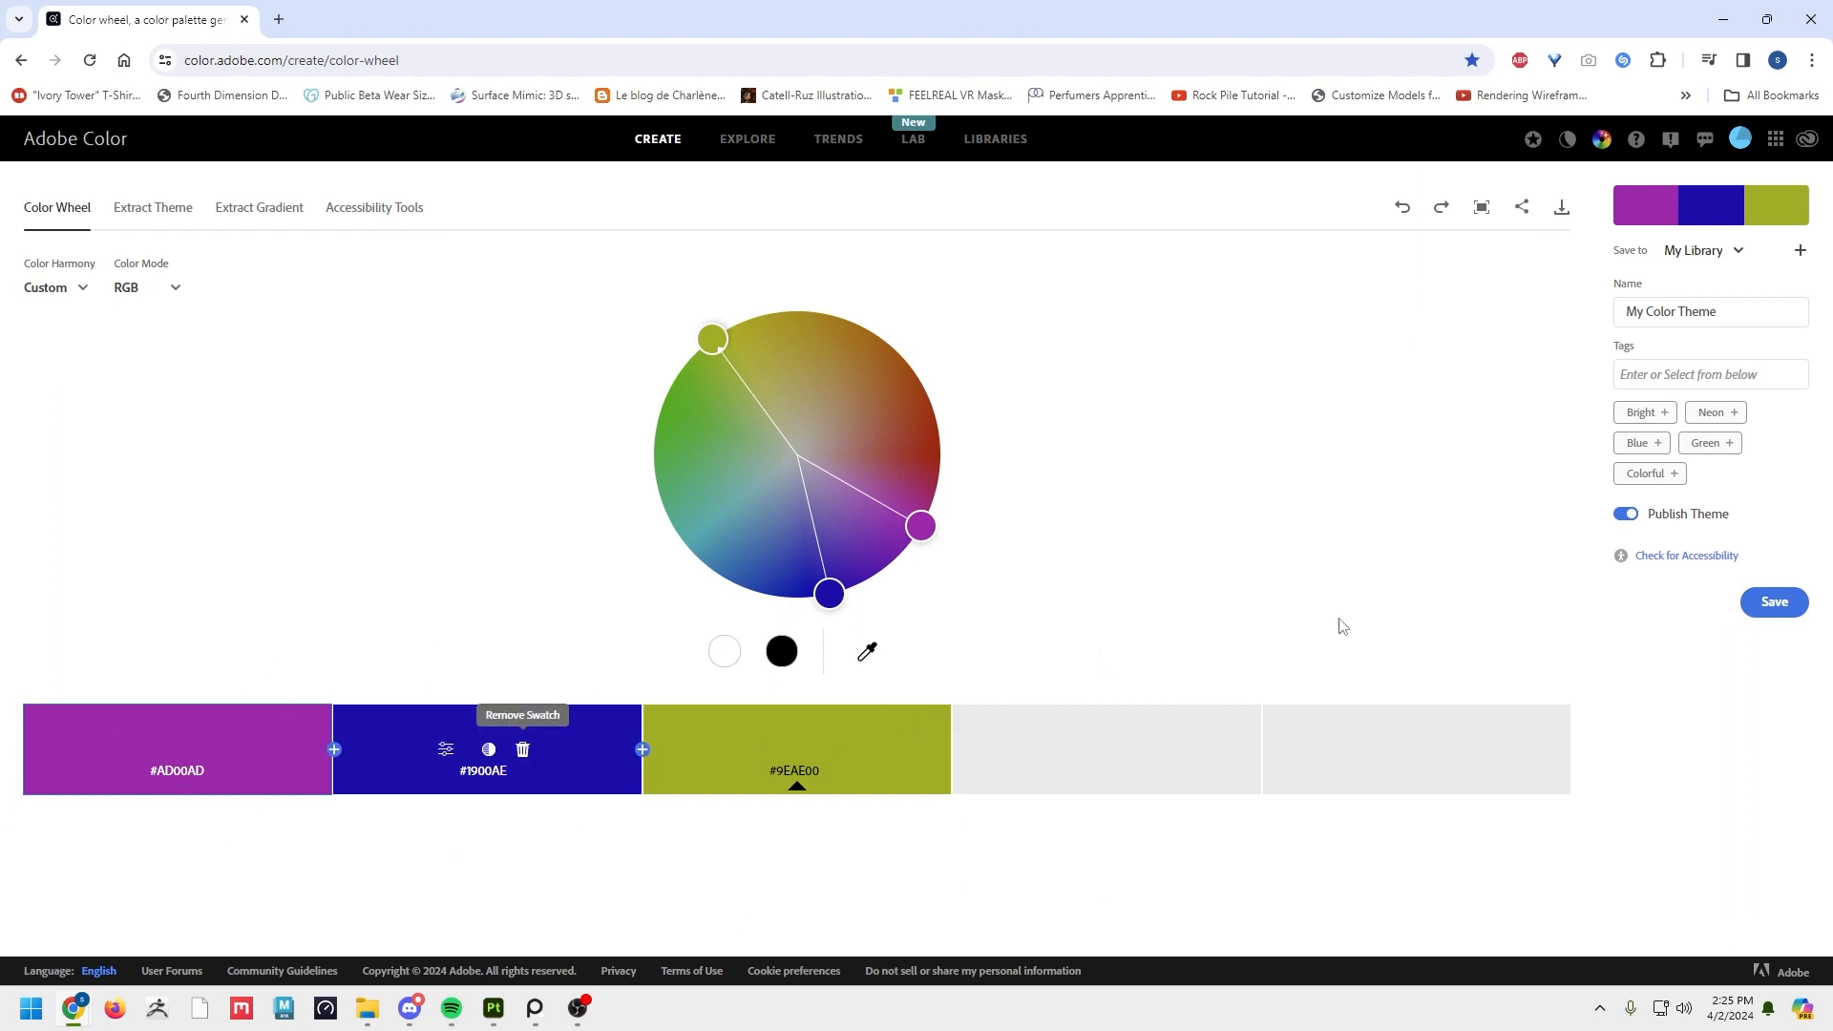
pyautogui.moveTo(919, 527)
pyautogui.mouseDown()
pyautogui.moveTo(925, 585)
pyautogui.moveTo(945, 551)
pyautogui.mouseUp()
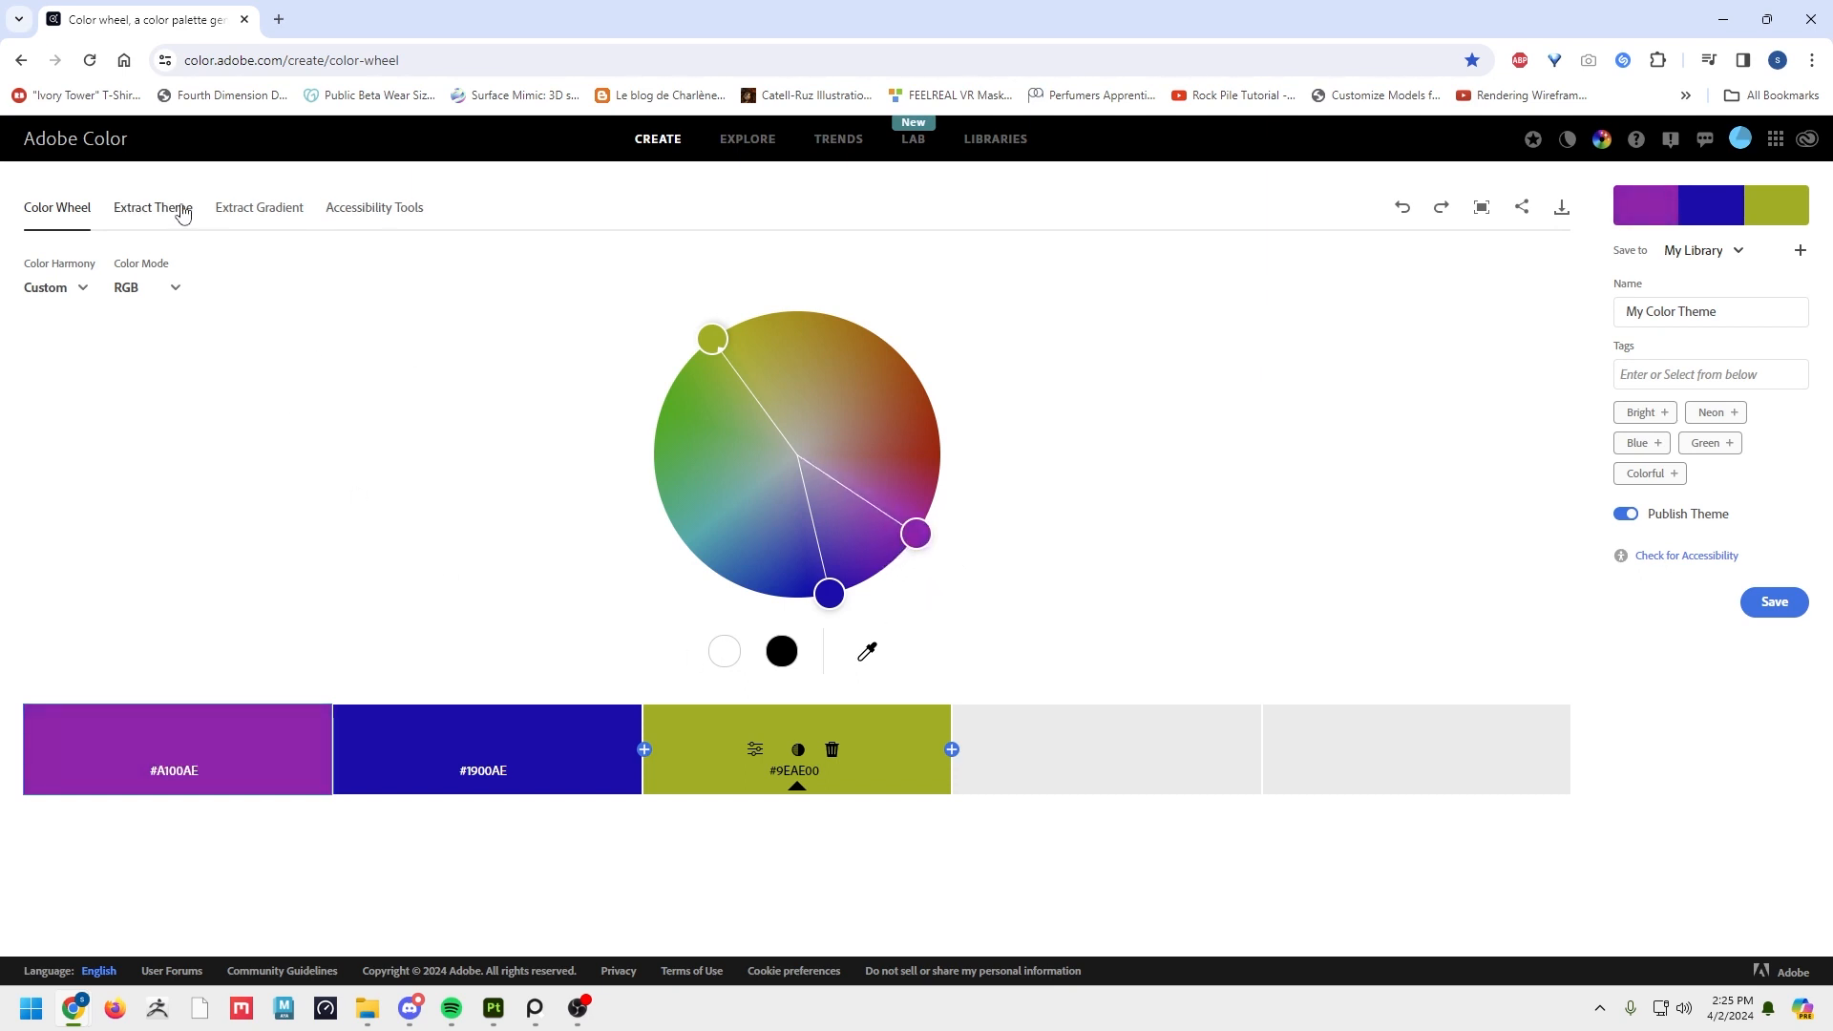
# Browse the community palettes on Adobe Color's Explore page for colour ideas.
pyautogui.click(754, 152)
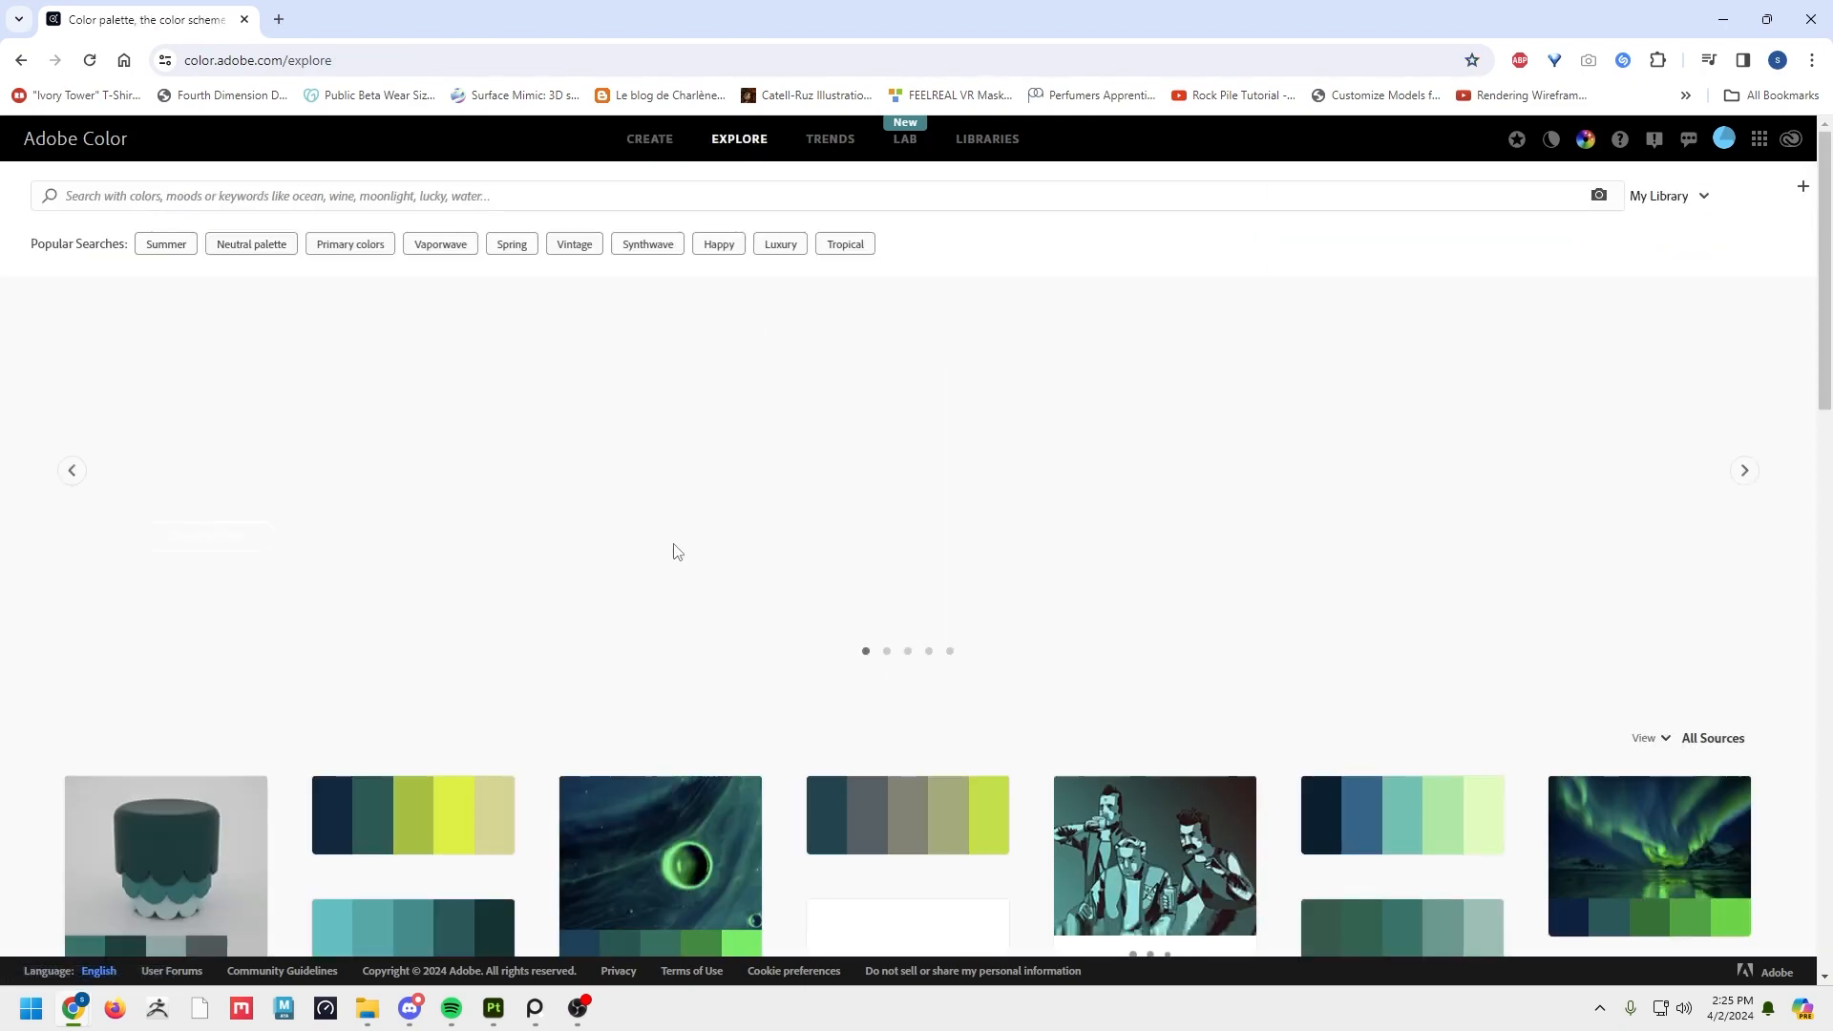
pyautogui.scroll(-4, 1031, 585)
pyautogui.scroll(-20, 888, 608)
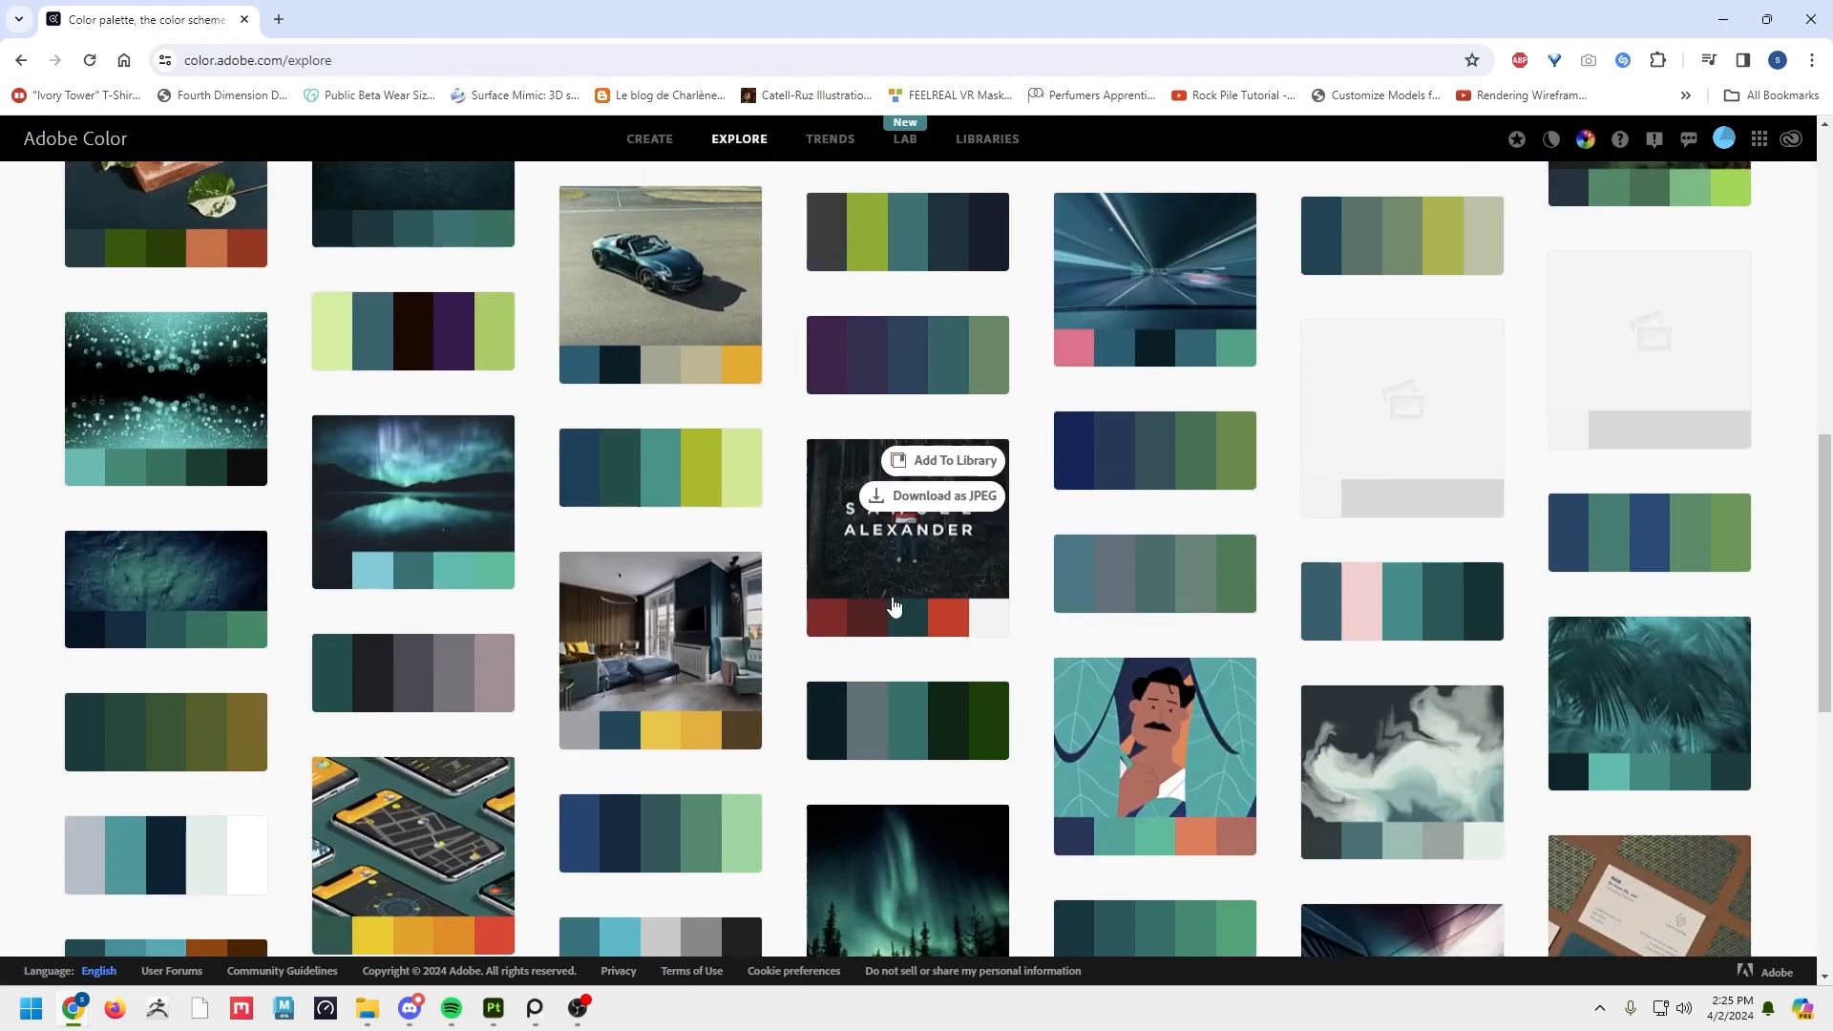
pyautogui.scroll(20, 881, 607)
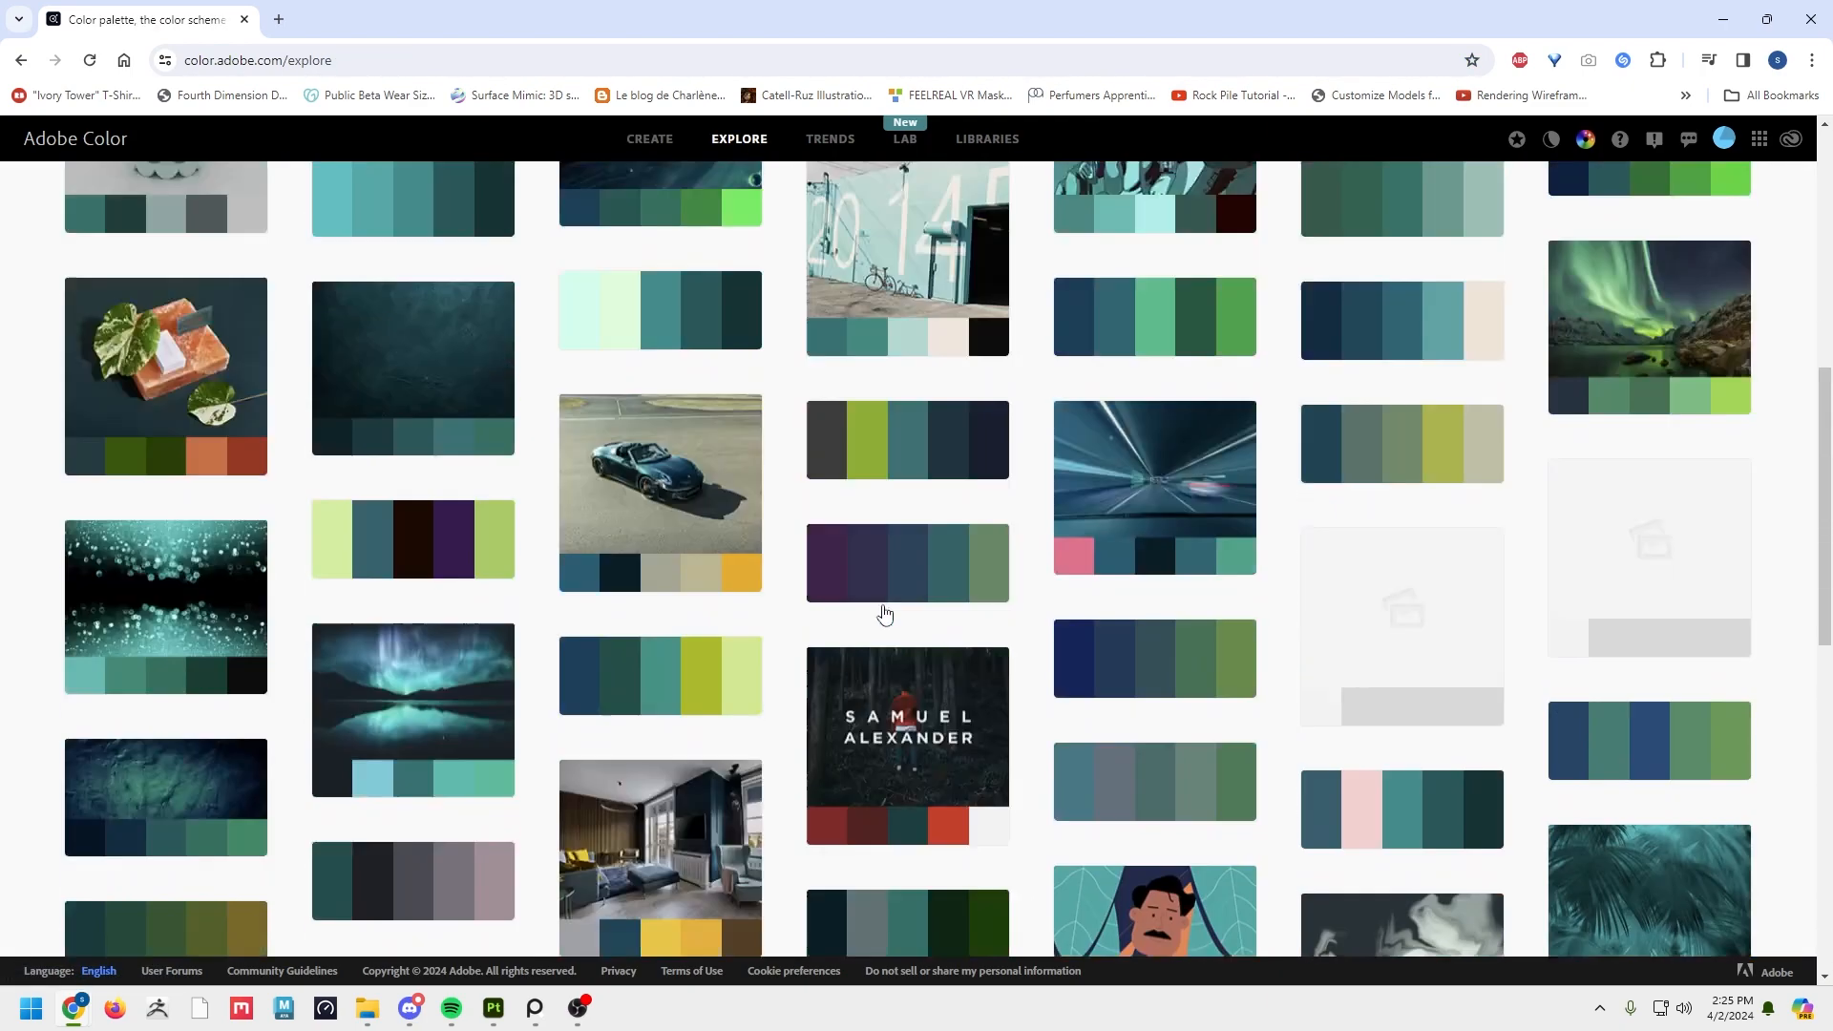
pyautogui.scroll(-5, 879, 608)
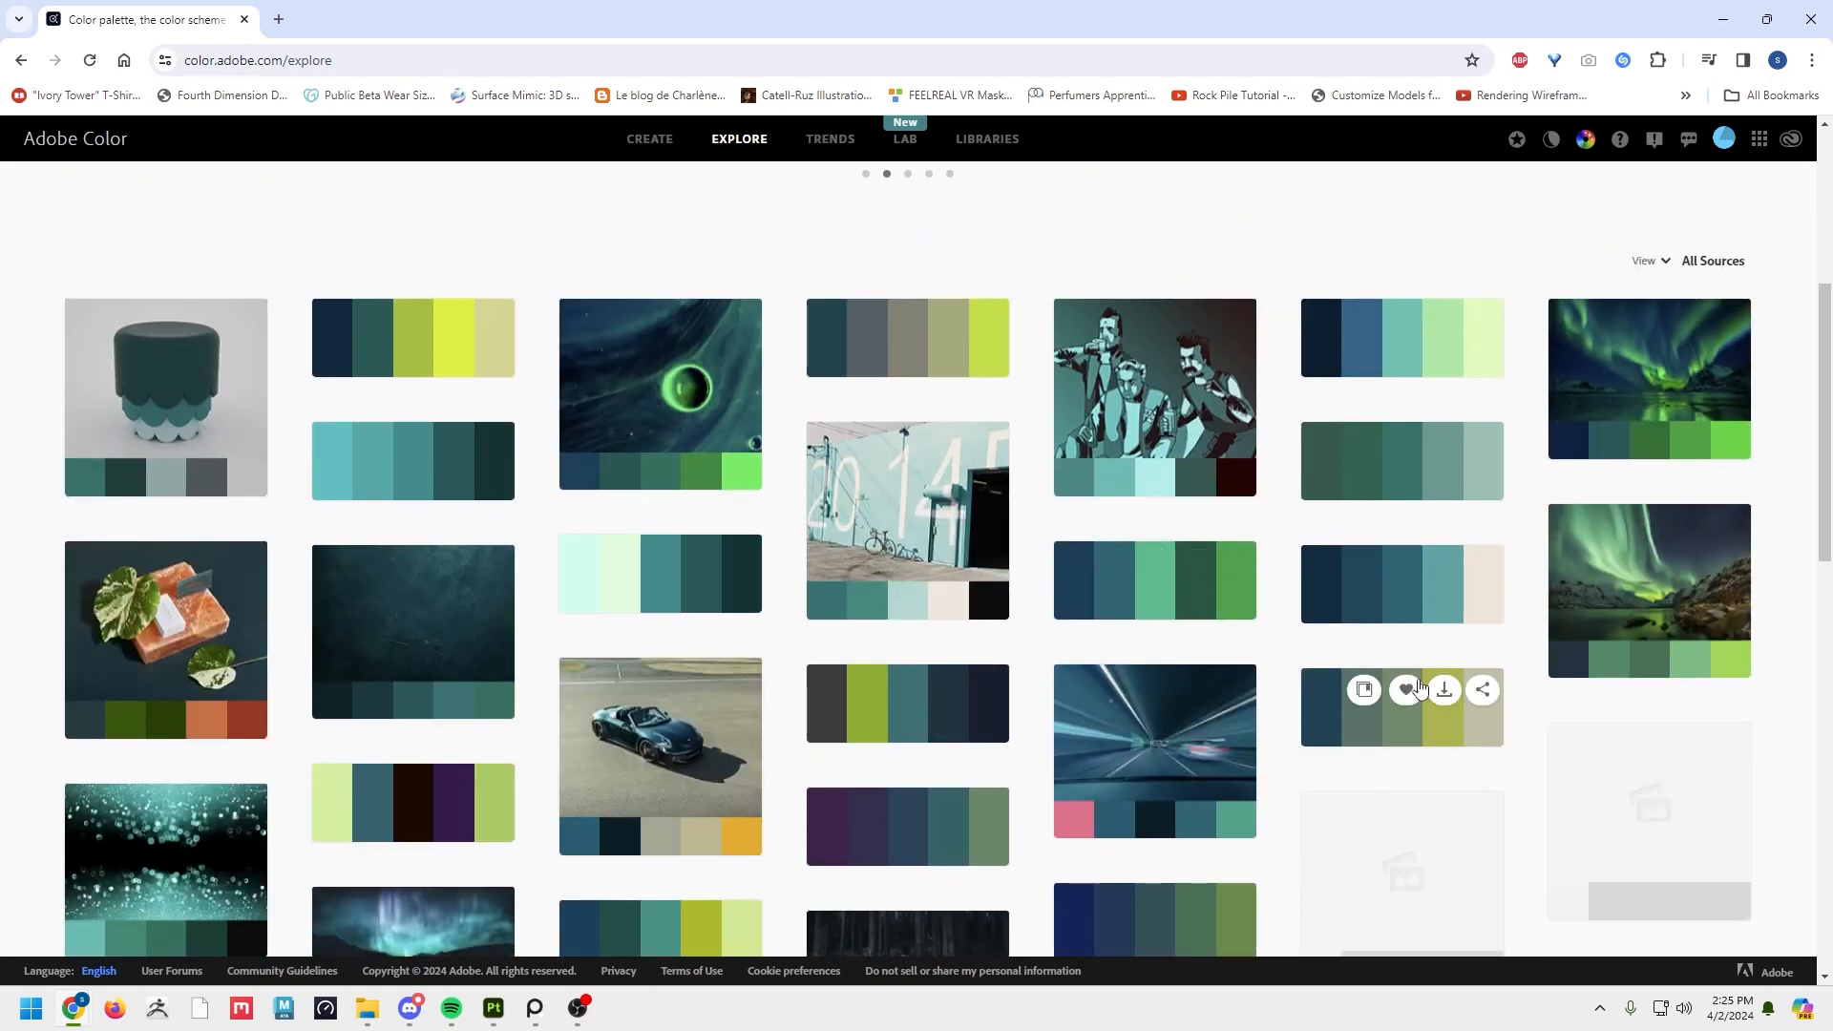
pyautogui.scroll(-4, 352, 512)
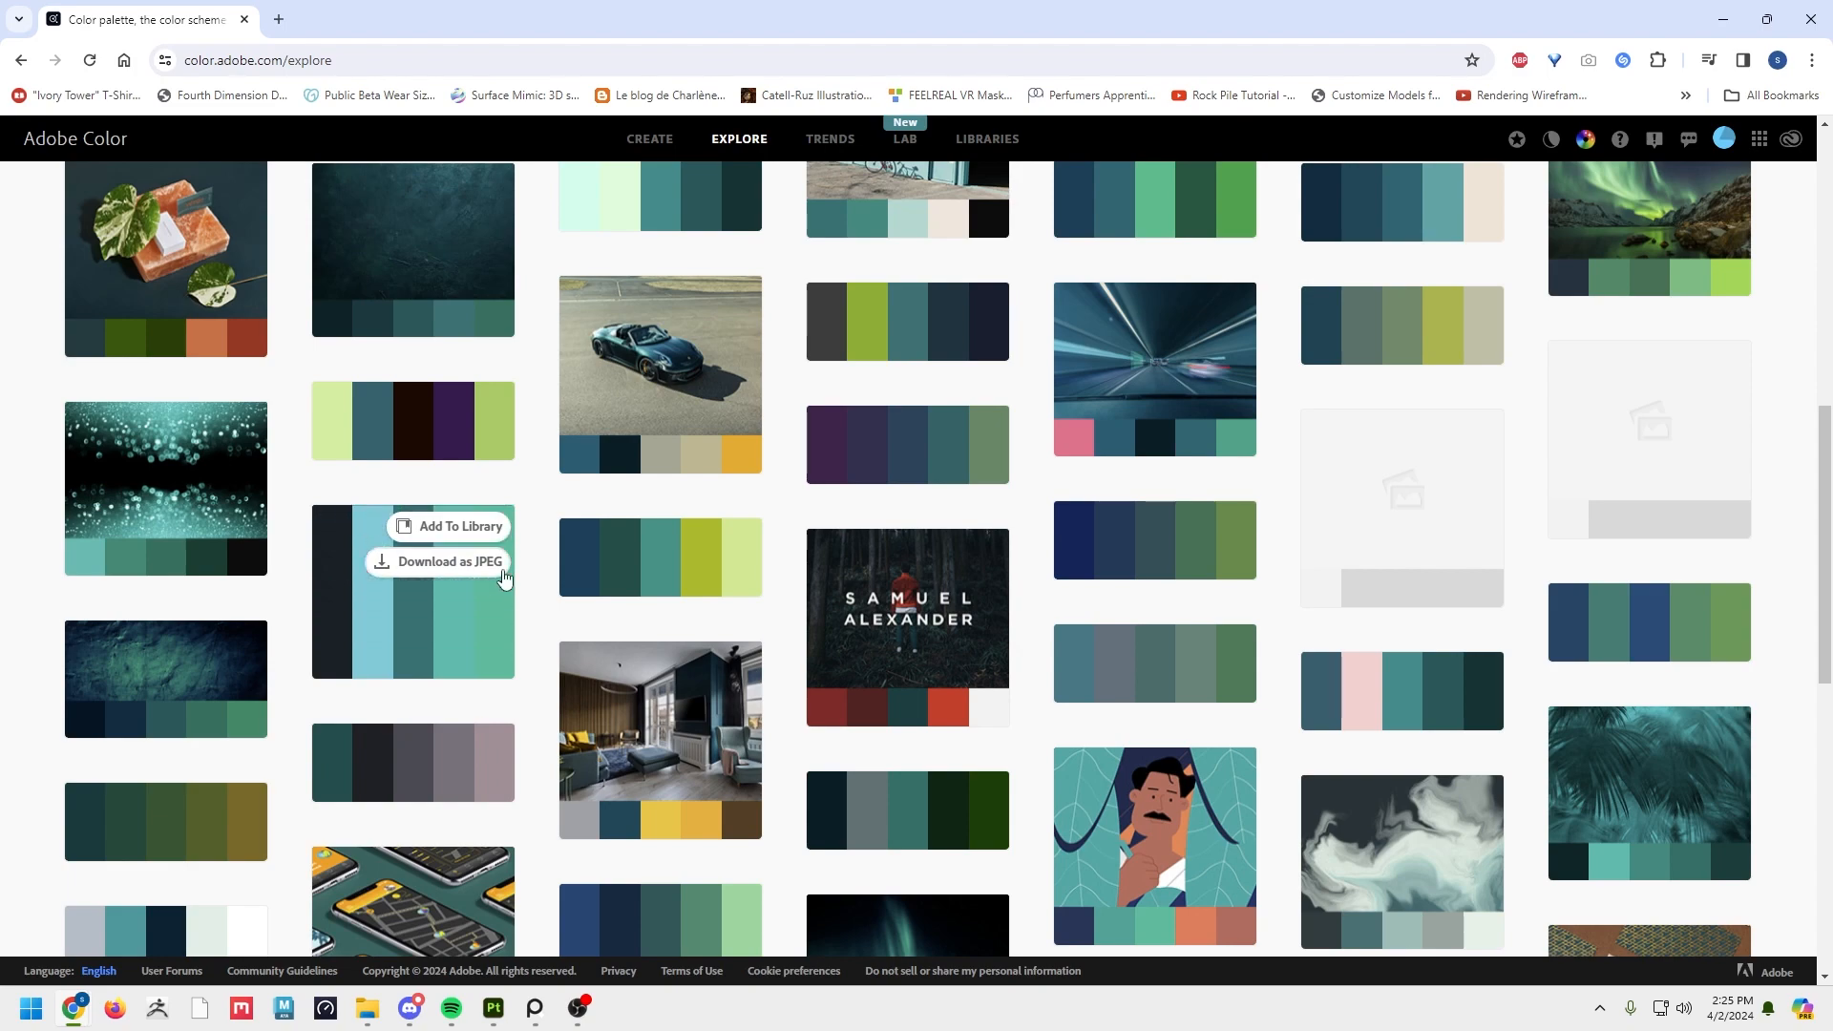
# Switch to Substance 3D Painter and examine the creature from several angles against the sea slug reference in PureRef.
pyautogui.moveTo(493, 1008)
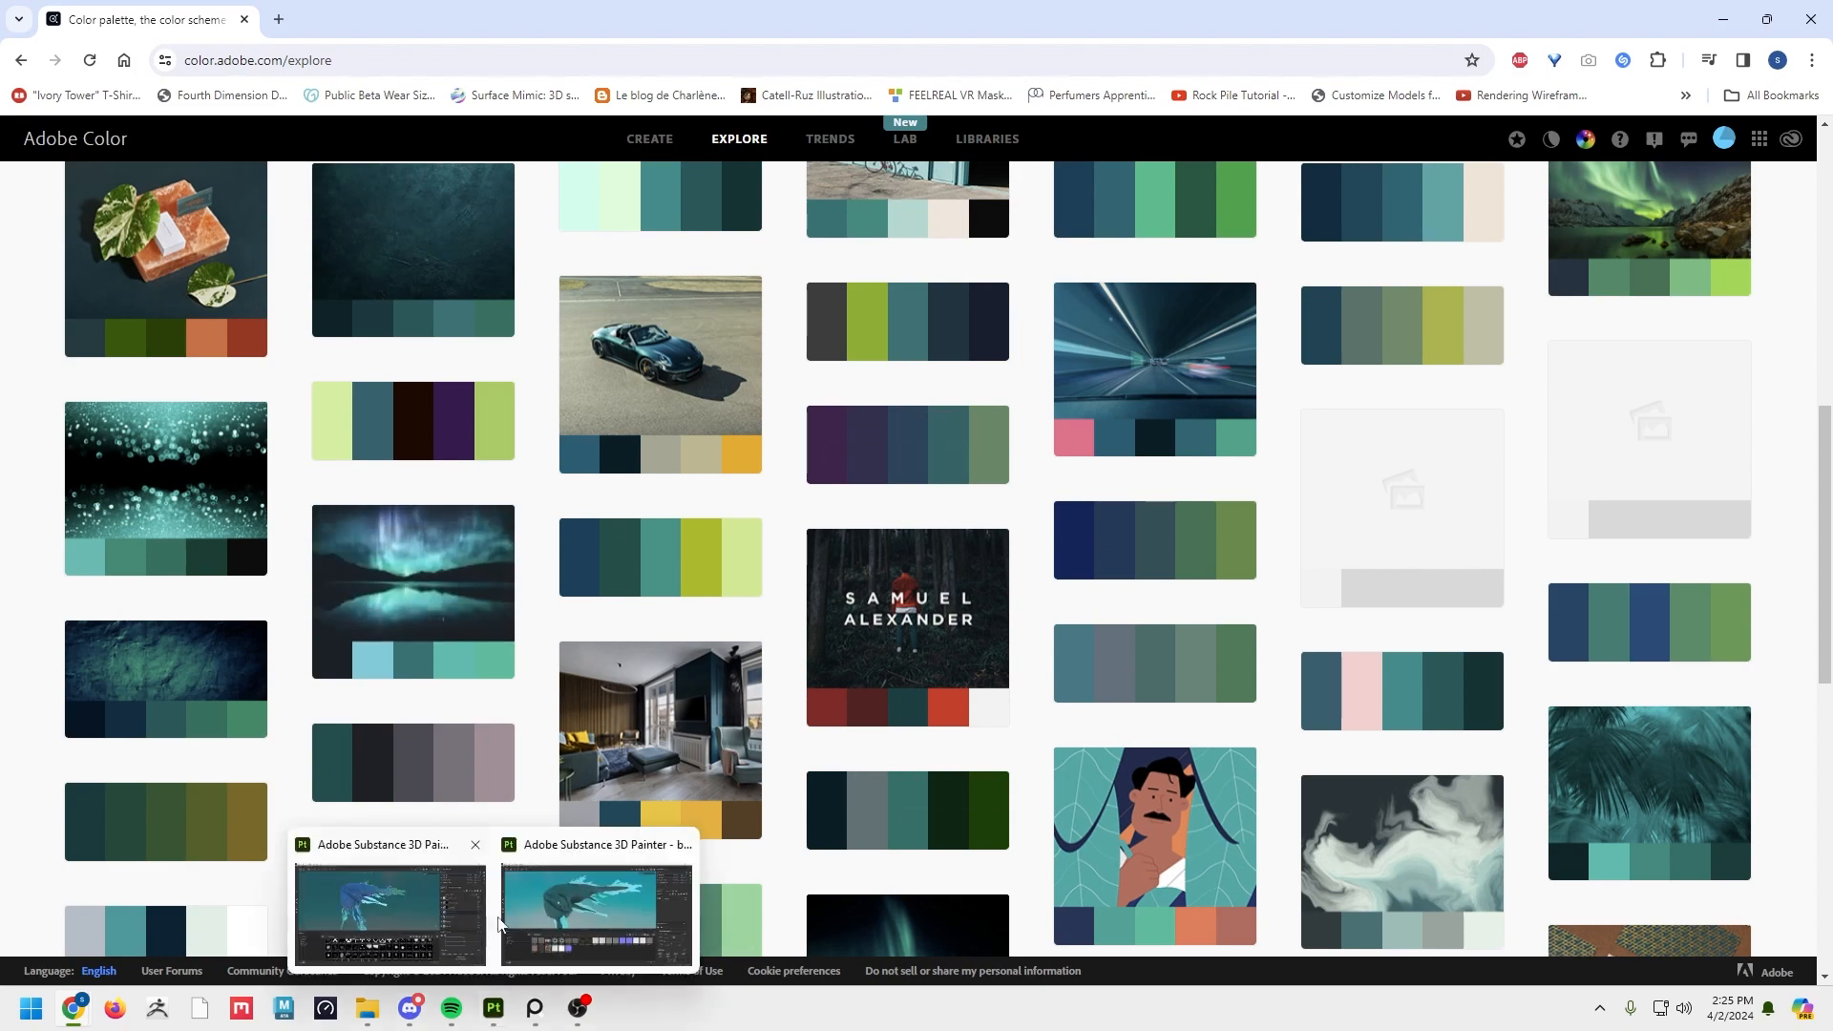
pyautogui.click(611, 897)
pyautogui.keyDown('alt'); pyautogui.moveTo(1068, 365); pyautogui.dragTo(1228, 498); pyautogui.keyUp('alt')
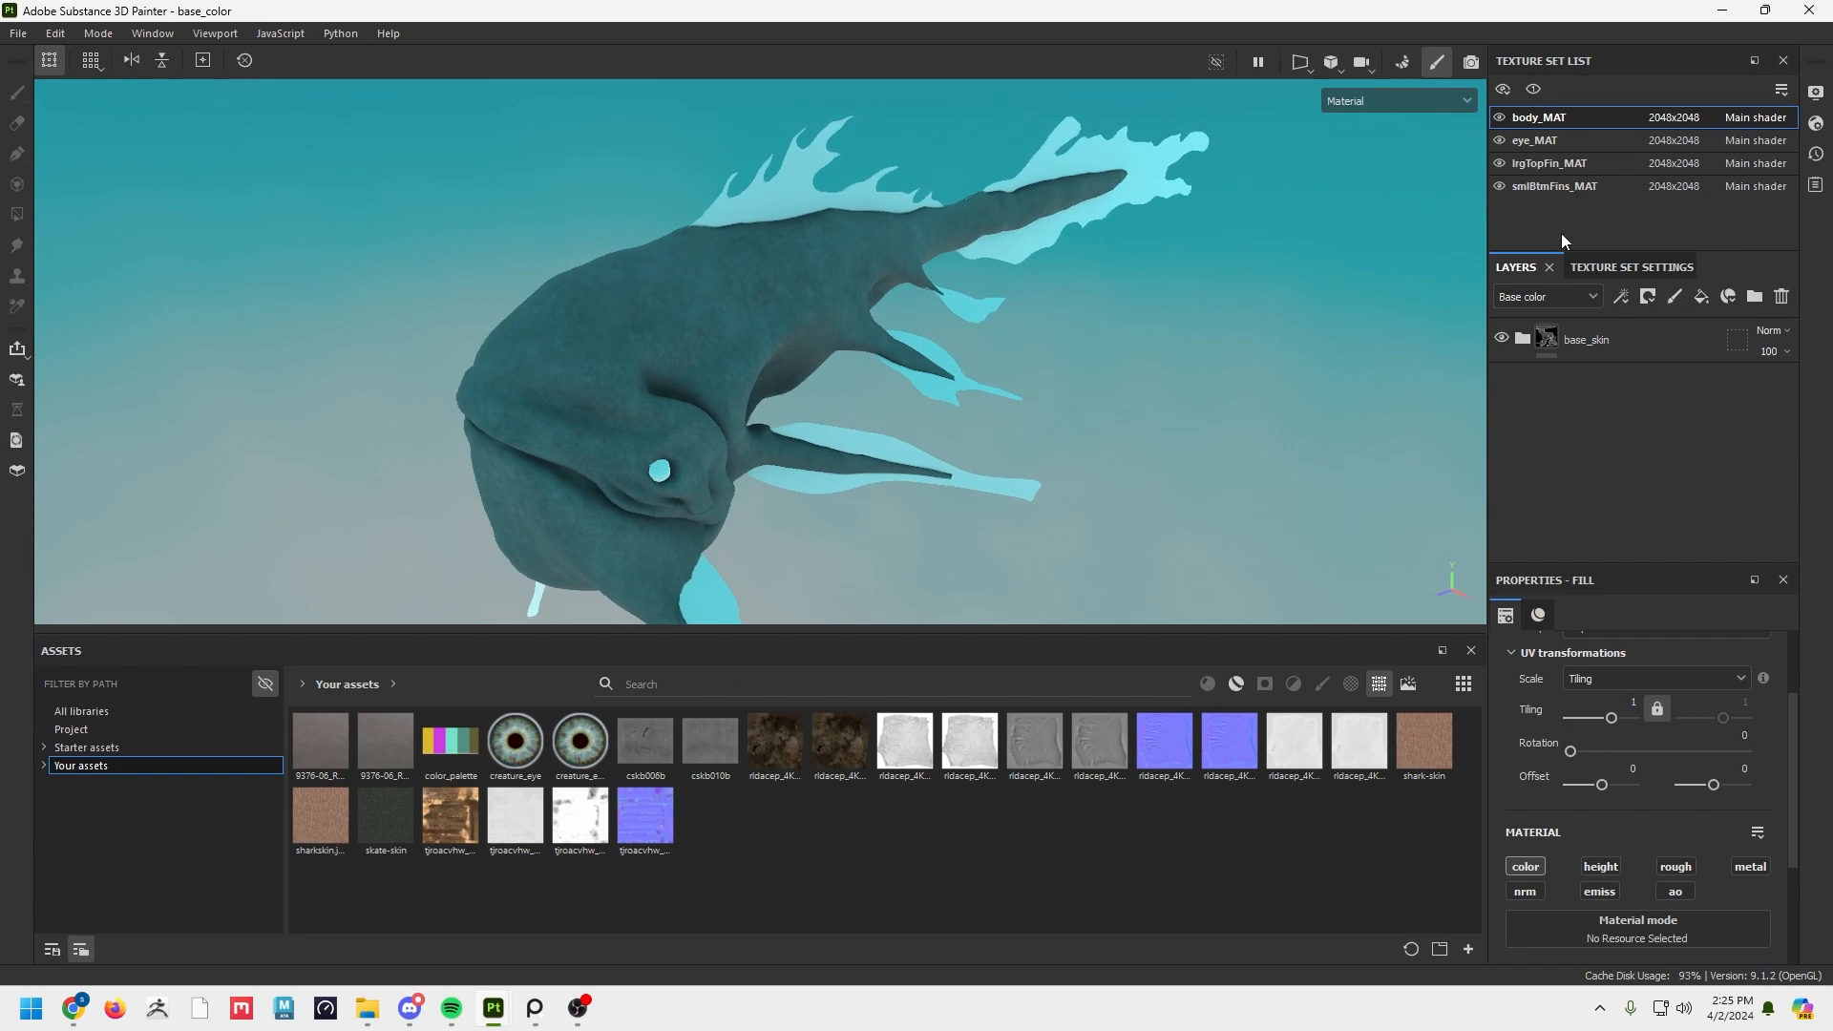
pyautogui.hotkey('alt', 'Tab')
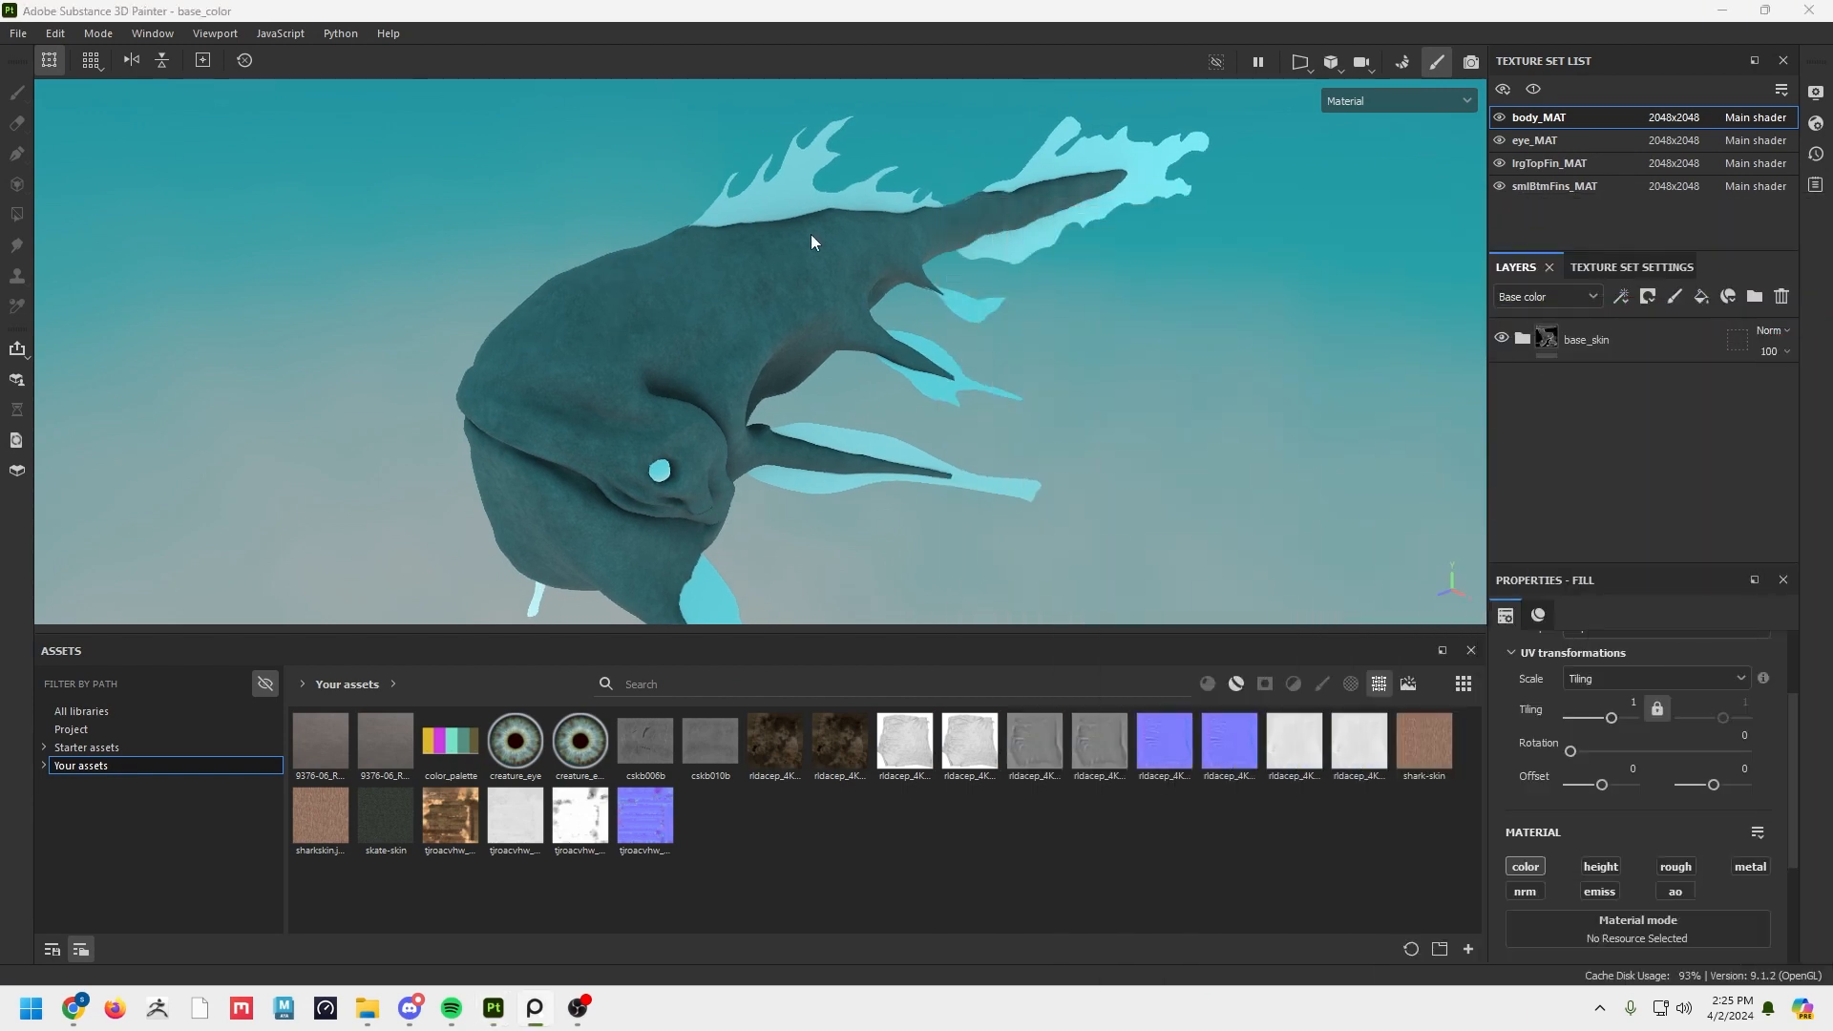
pyautogui.keyDown('alt'); pyautogui.moveTo(812, 242); pyautogui.dragTo(708, 219); pyautogui.keyUp('alt')
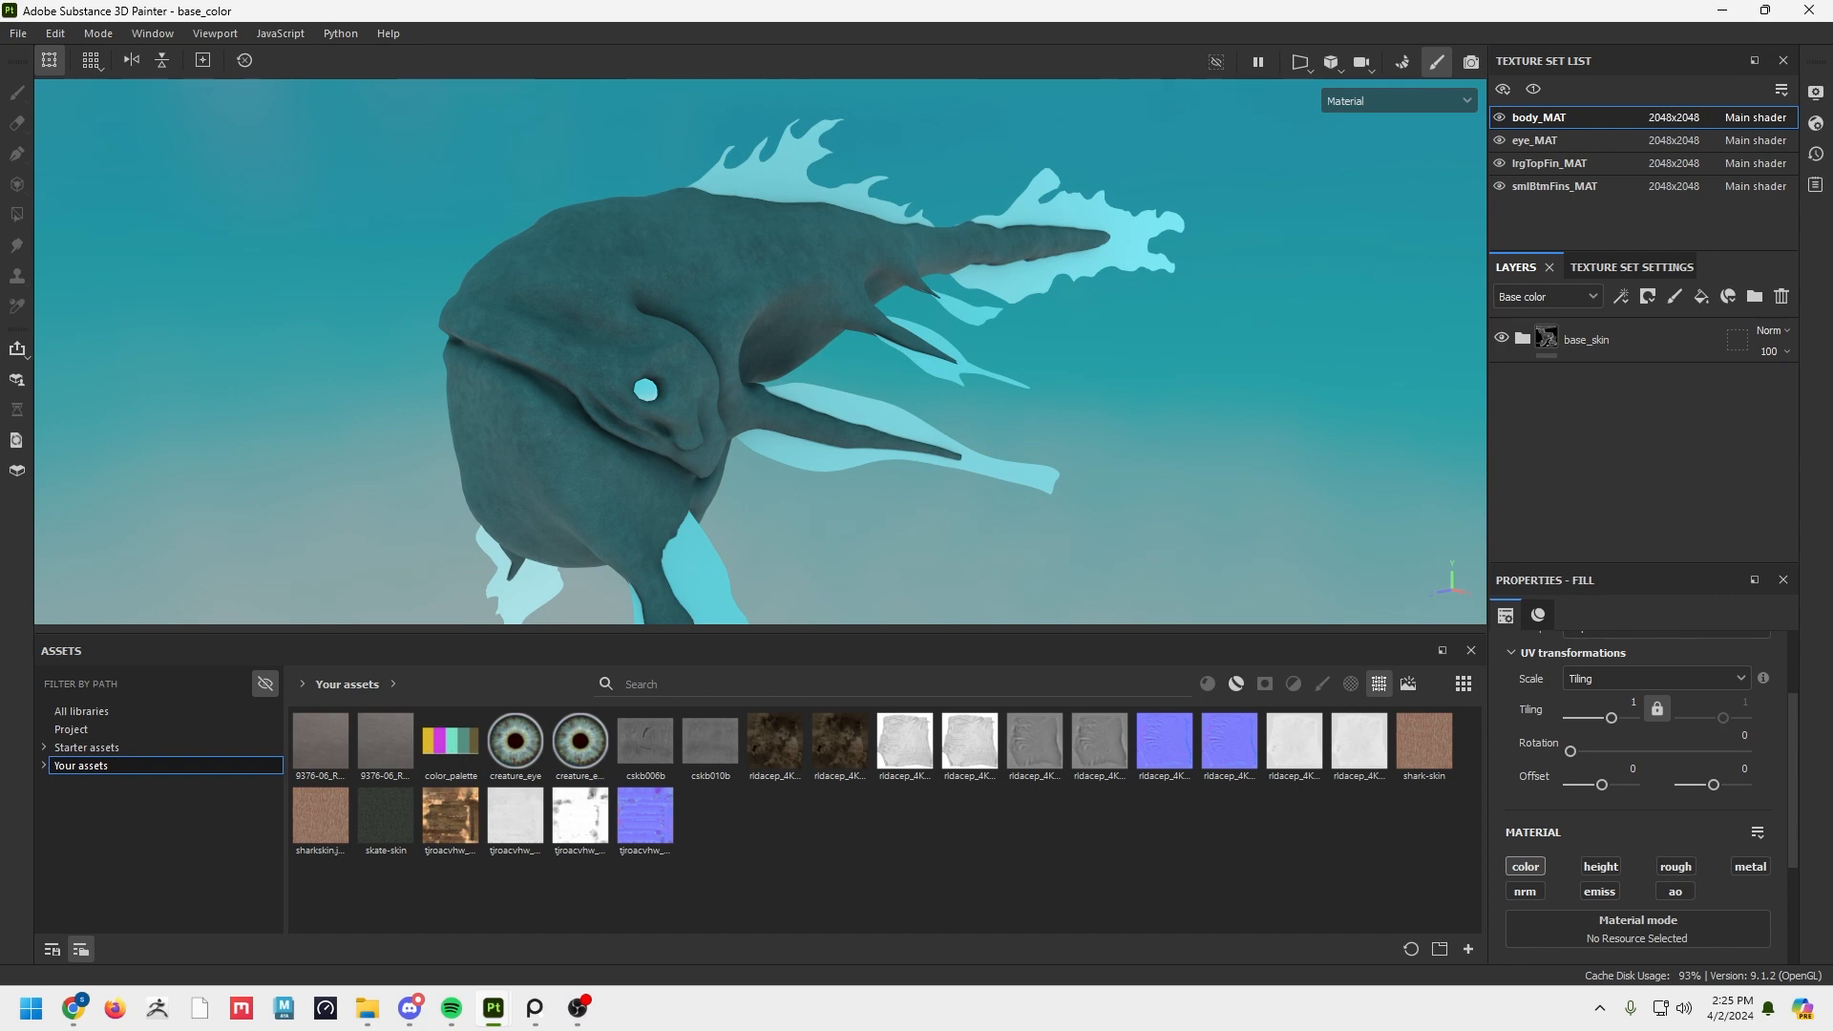
pyautogui.moveTo(1832, 465); pyautogui.dragTo(1080, 465, button='right')
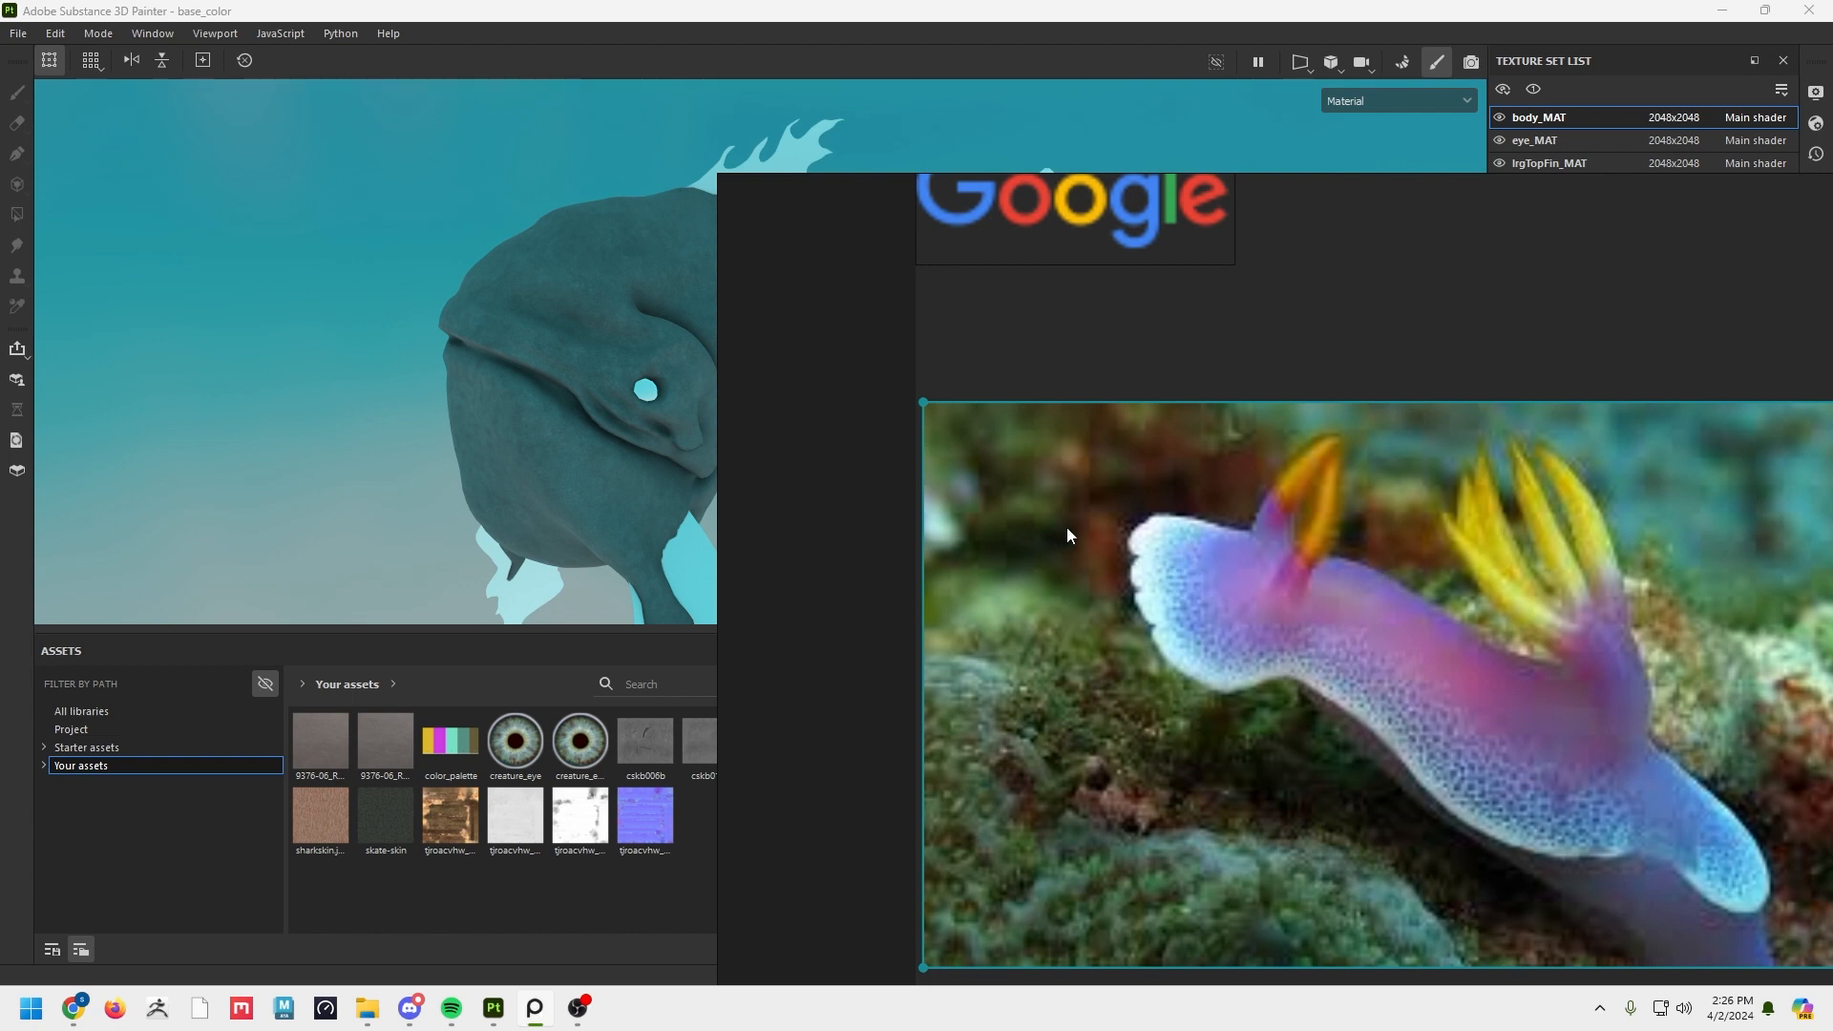
pyautogui.moveTo(1068, 527); pyautogui.dragTo(1832, 546, button='right')
pyautogui.keyDown('alt'); pyautogui.moveTo(1069, 452); pyautogui.dragTo(1250, 468); pyautogui.keyUp('alt')
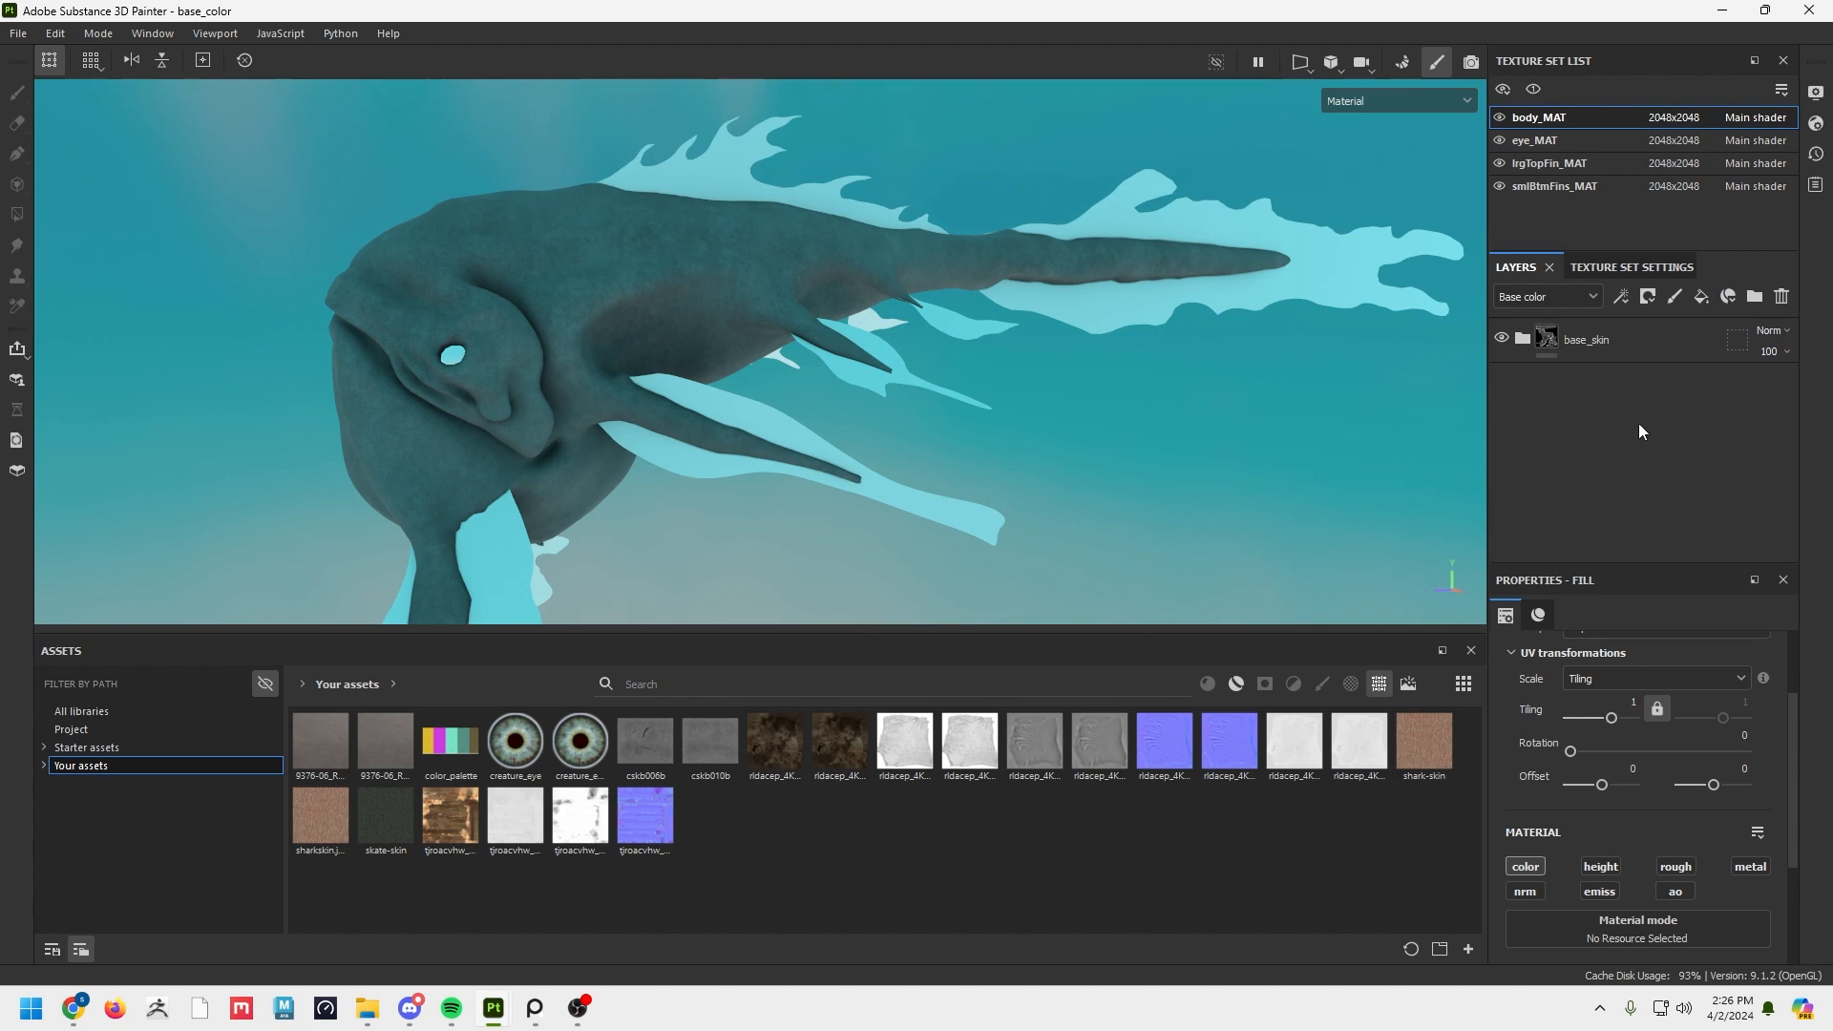
# Add a fill layer above the base_skin folder of body_MAT and limit it to the color channel.
pyautogui.click(1704, 302)
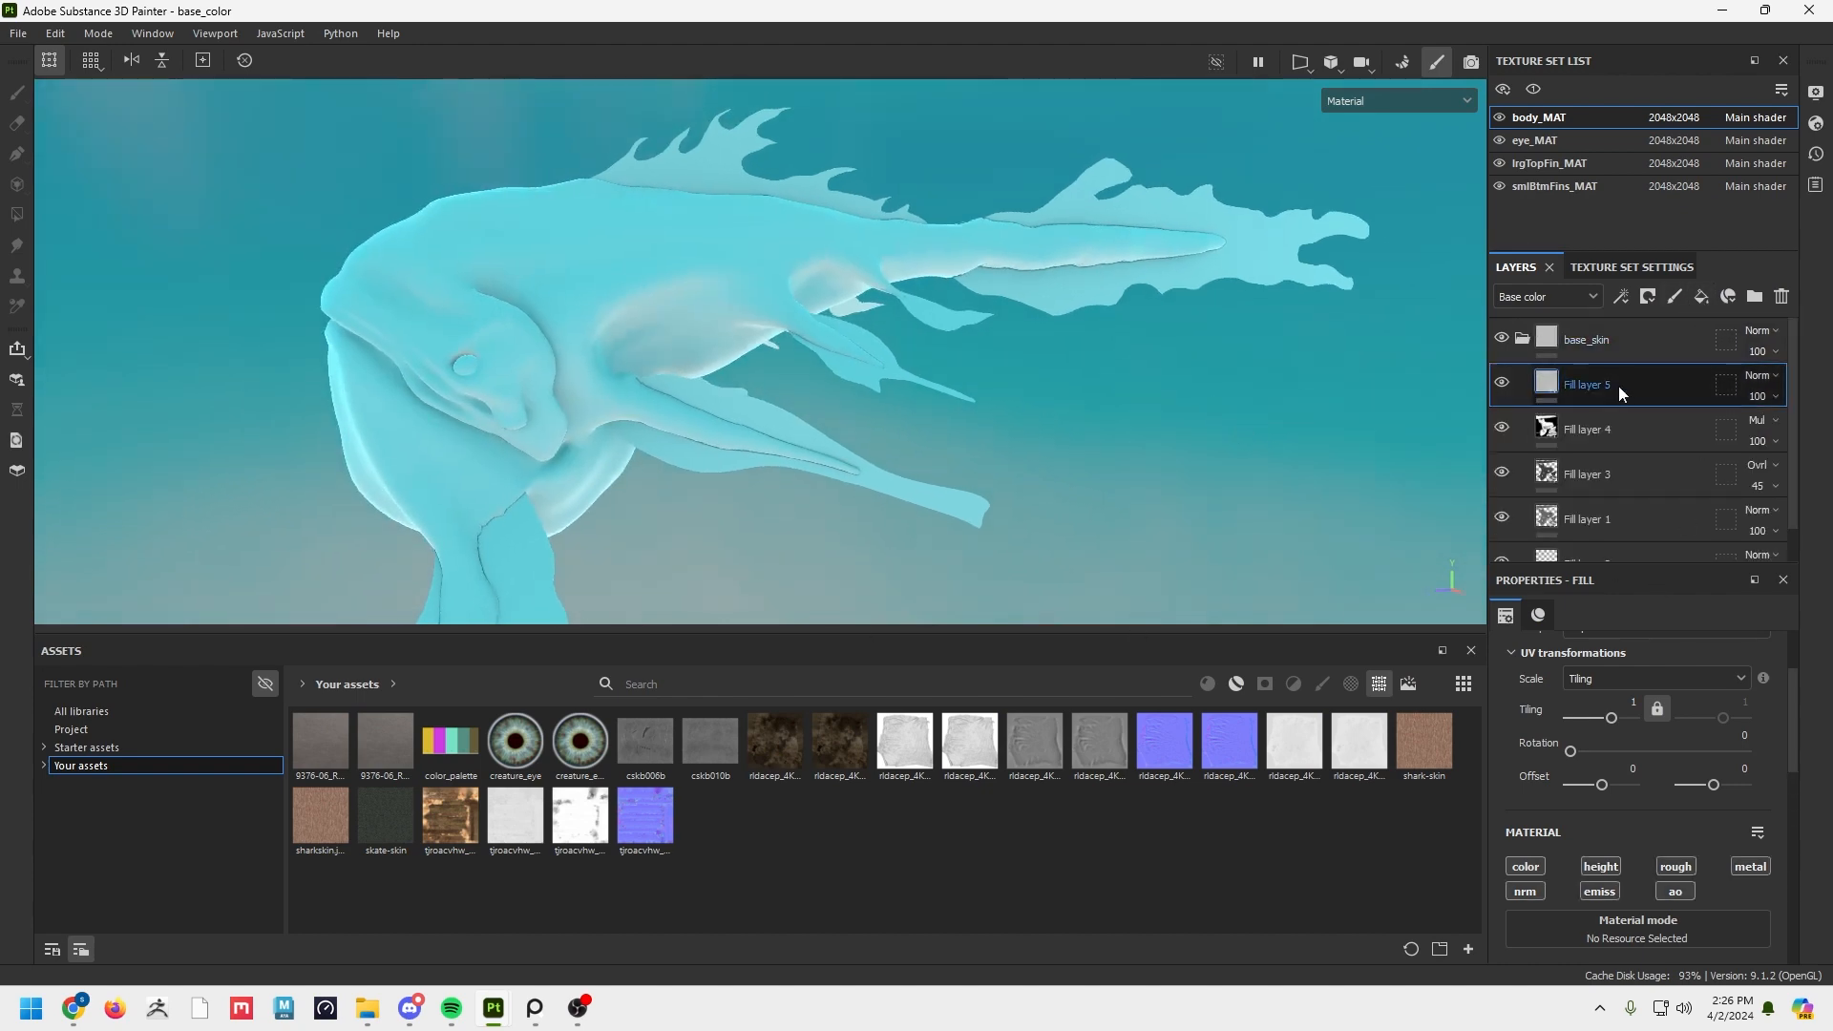
pyautogui.moveTo(1618, 385); pyautogui.dragTo(1635, 326)
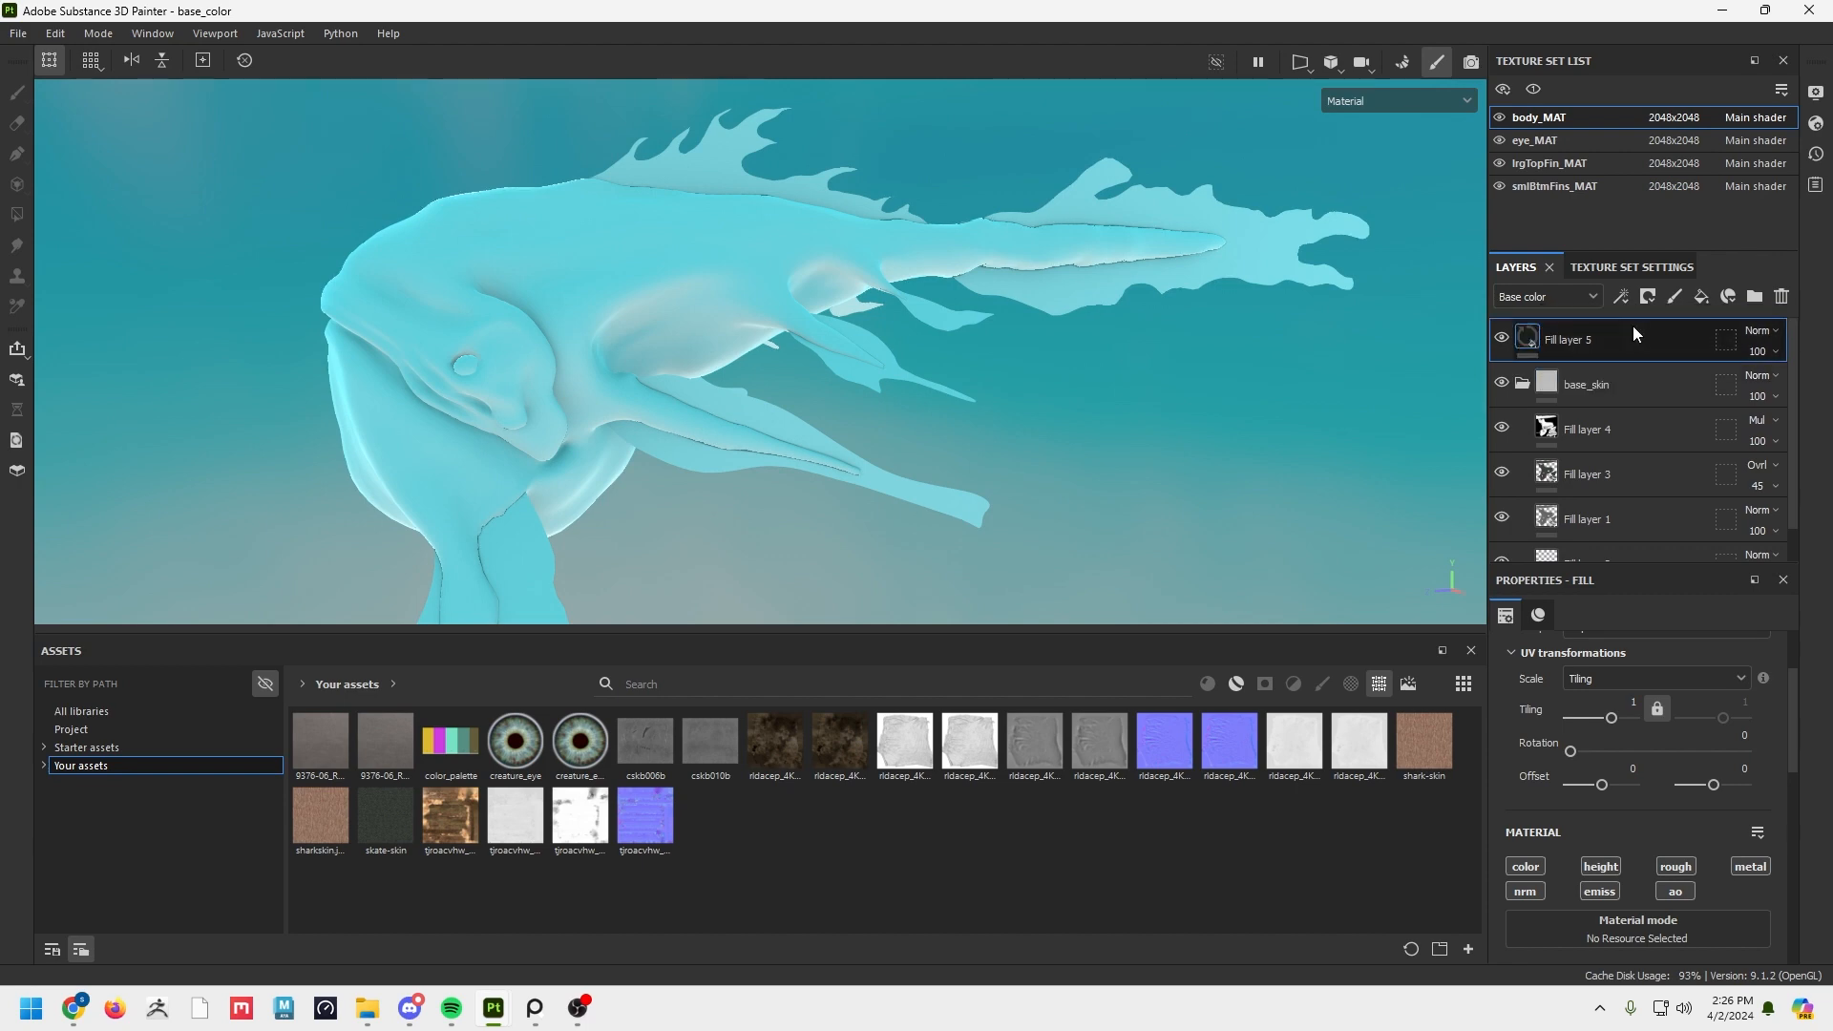
pyautogui.click(1524, 382)
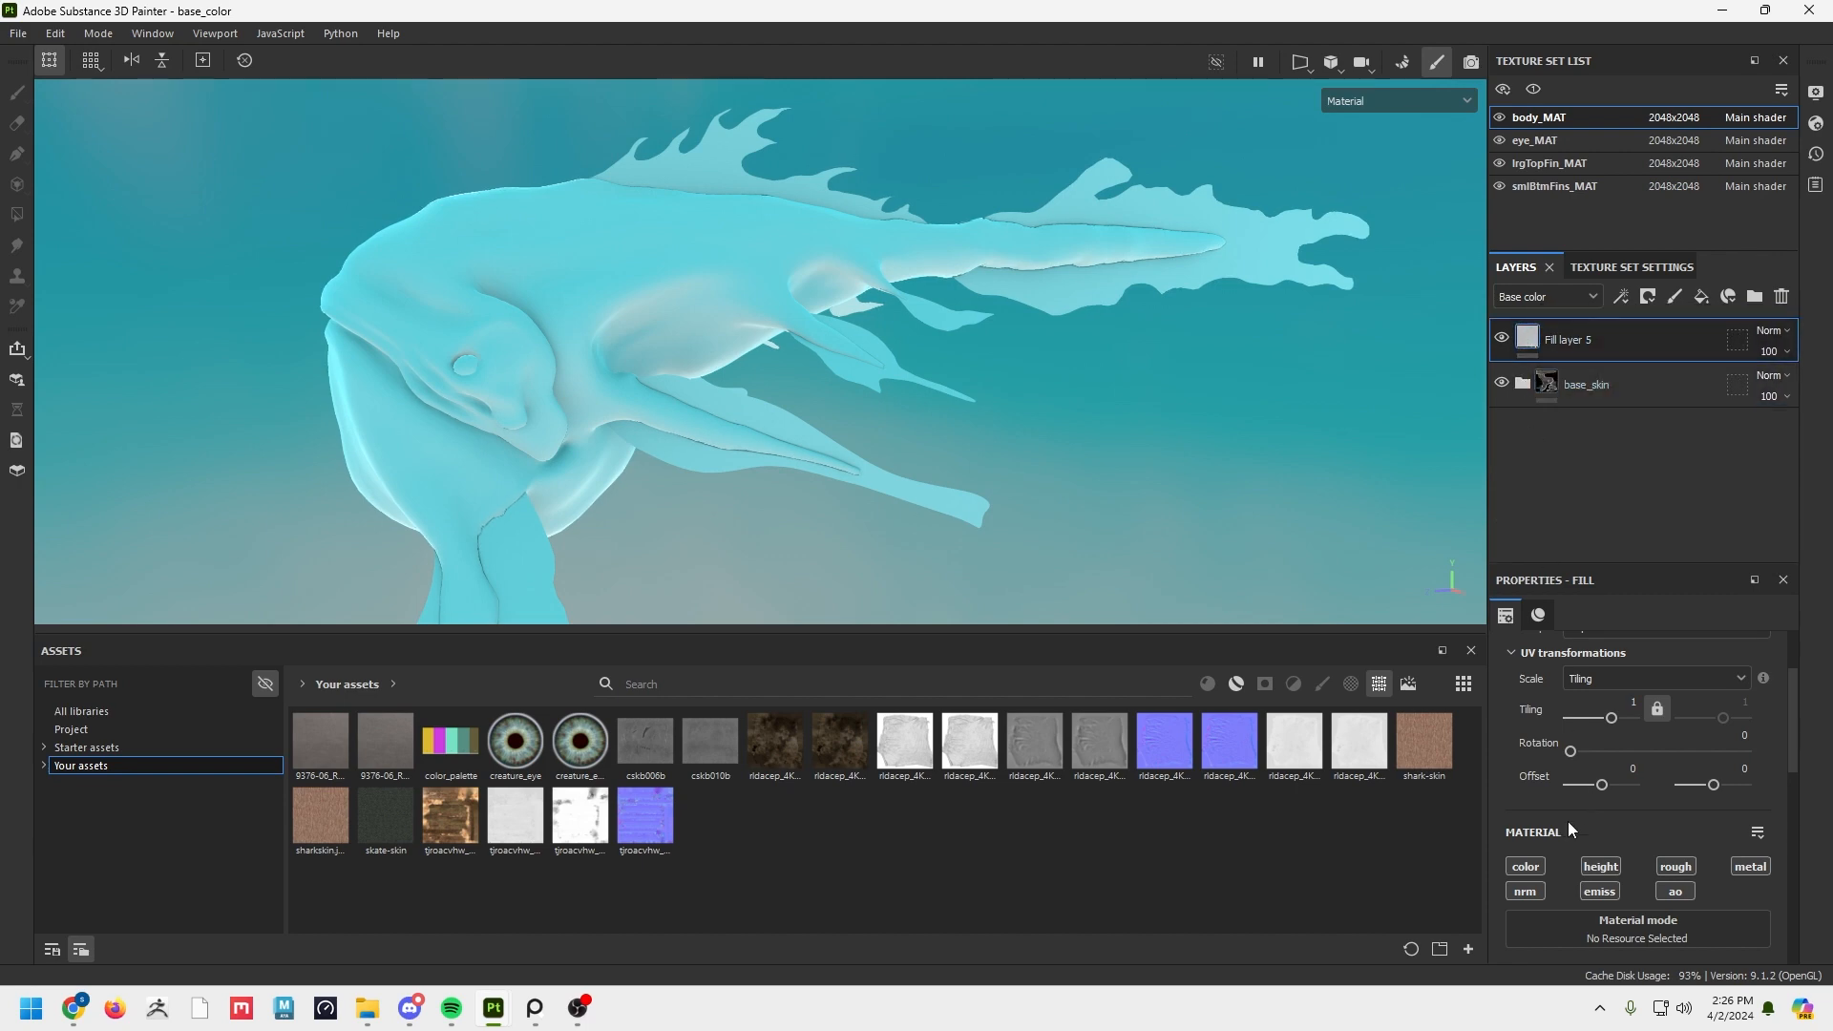
pyautogui.click(1602, 866)
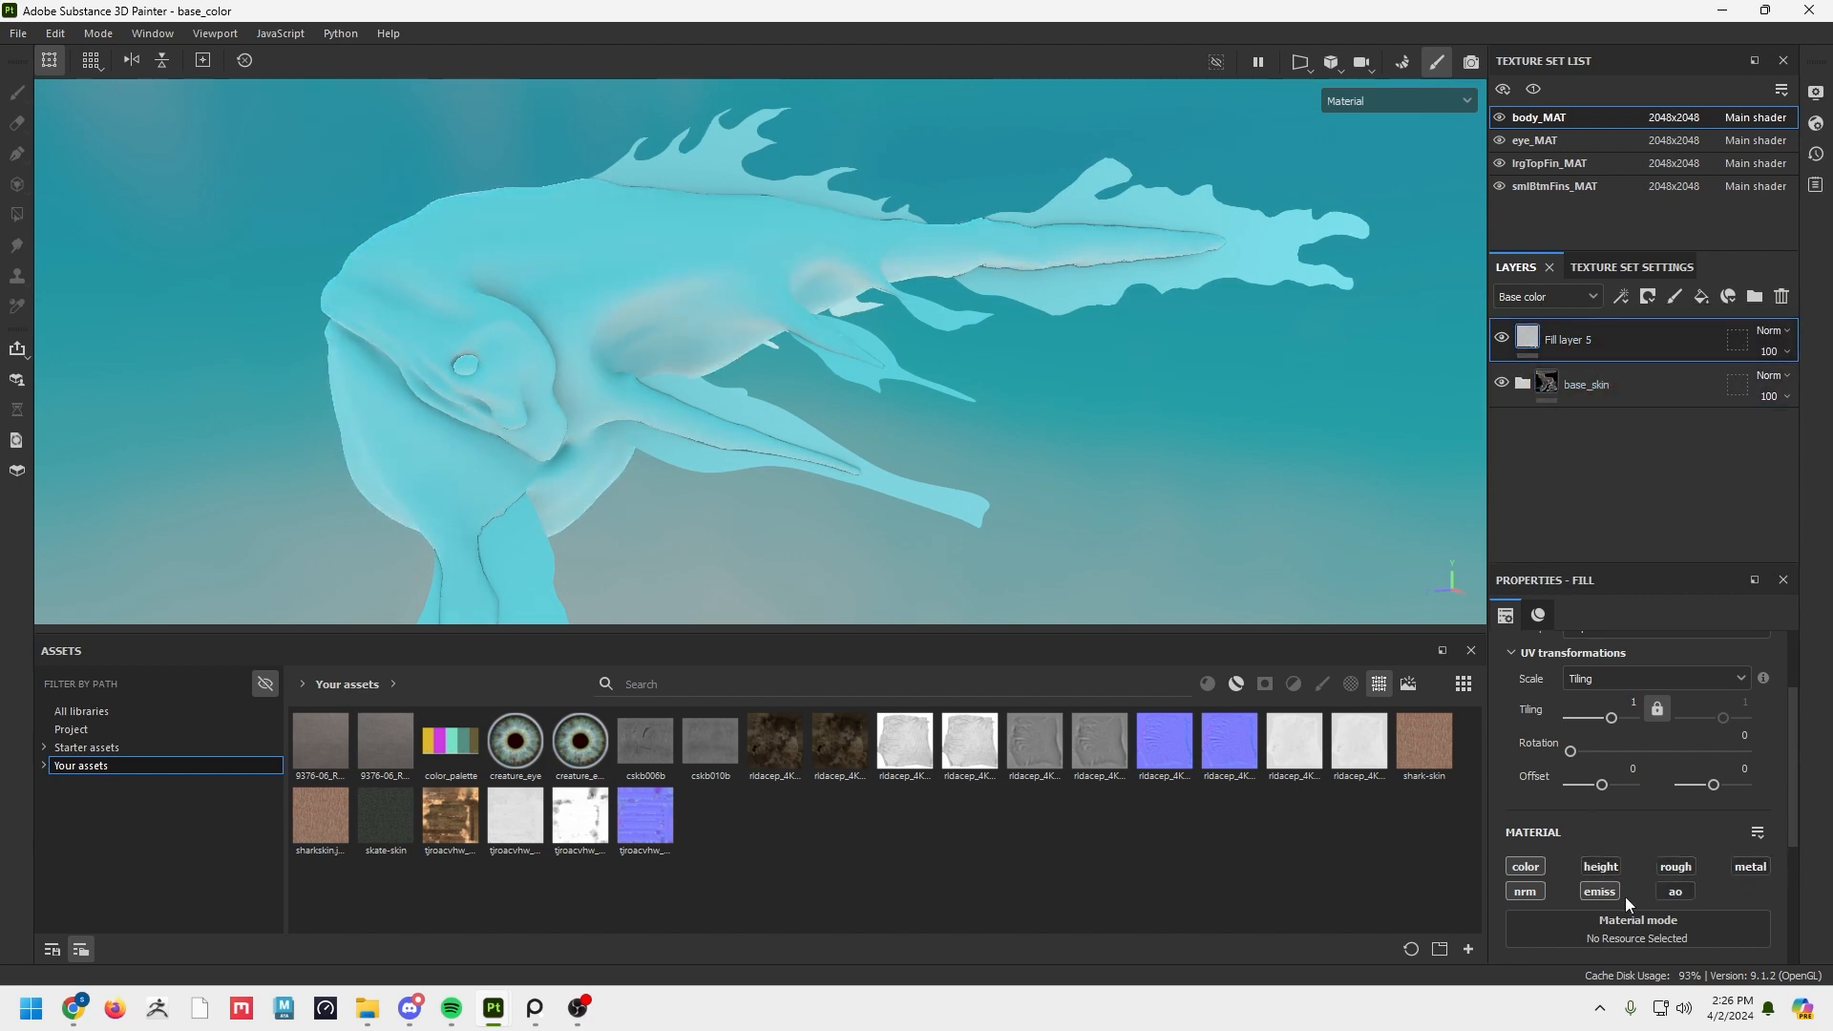
pyautogui.click(1535, 894)
pyautogui.moveTo(1486, 493); pyautogui.dragTo(1375, 496)
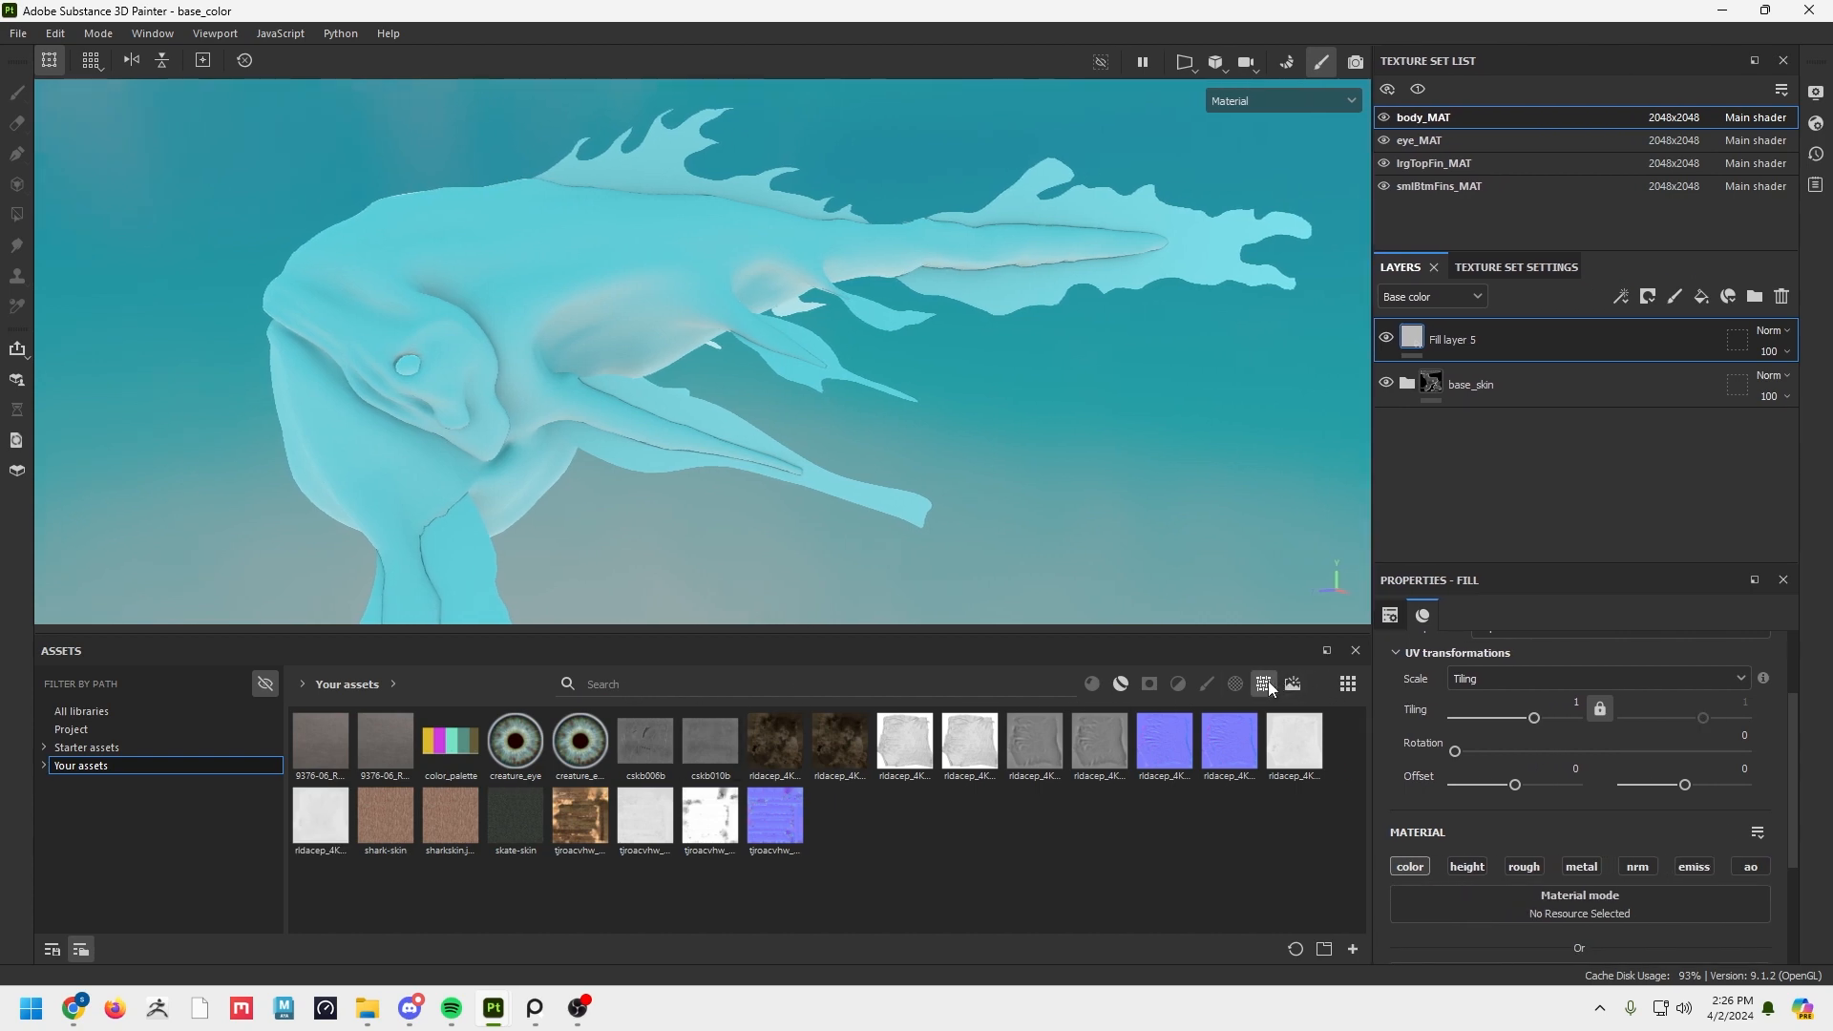
# Search all libraries for "grad" and assign Gradient Builder to the new fill layer's base color.
pyautogui.click(705, 688)
pyautogui.write('grad')
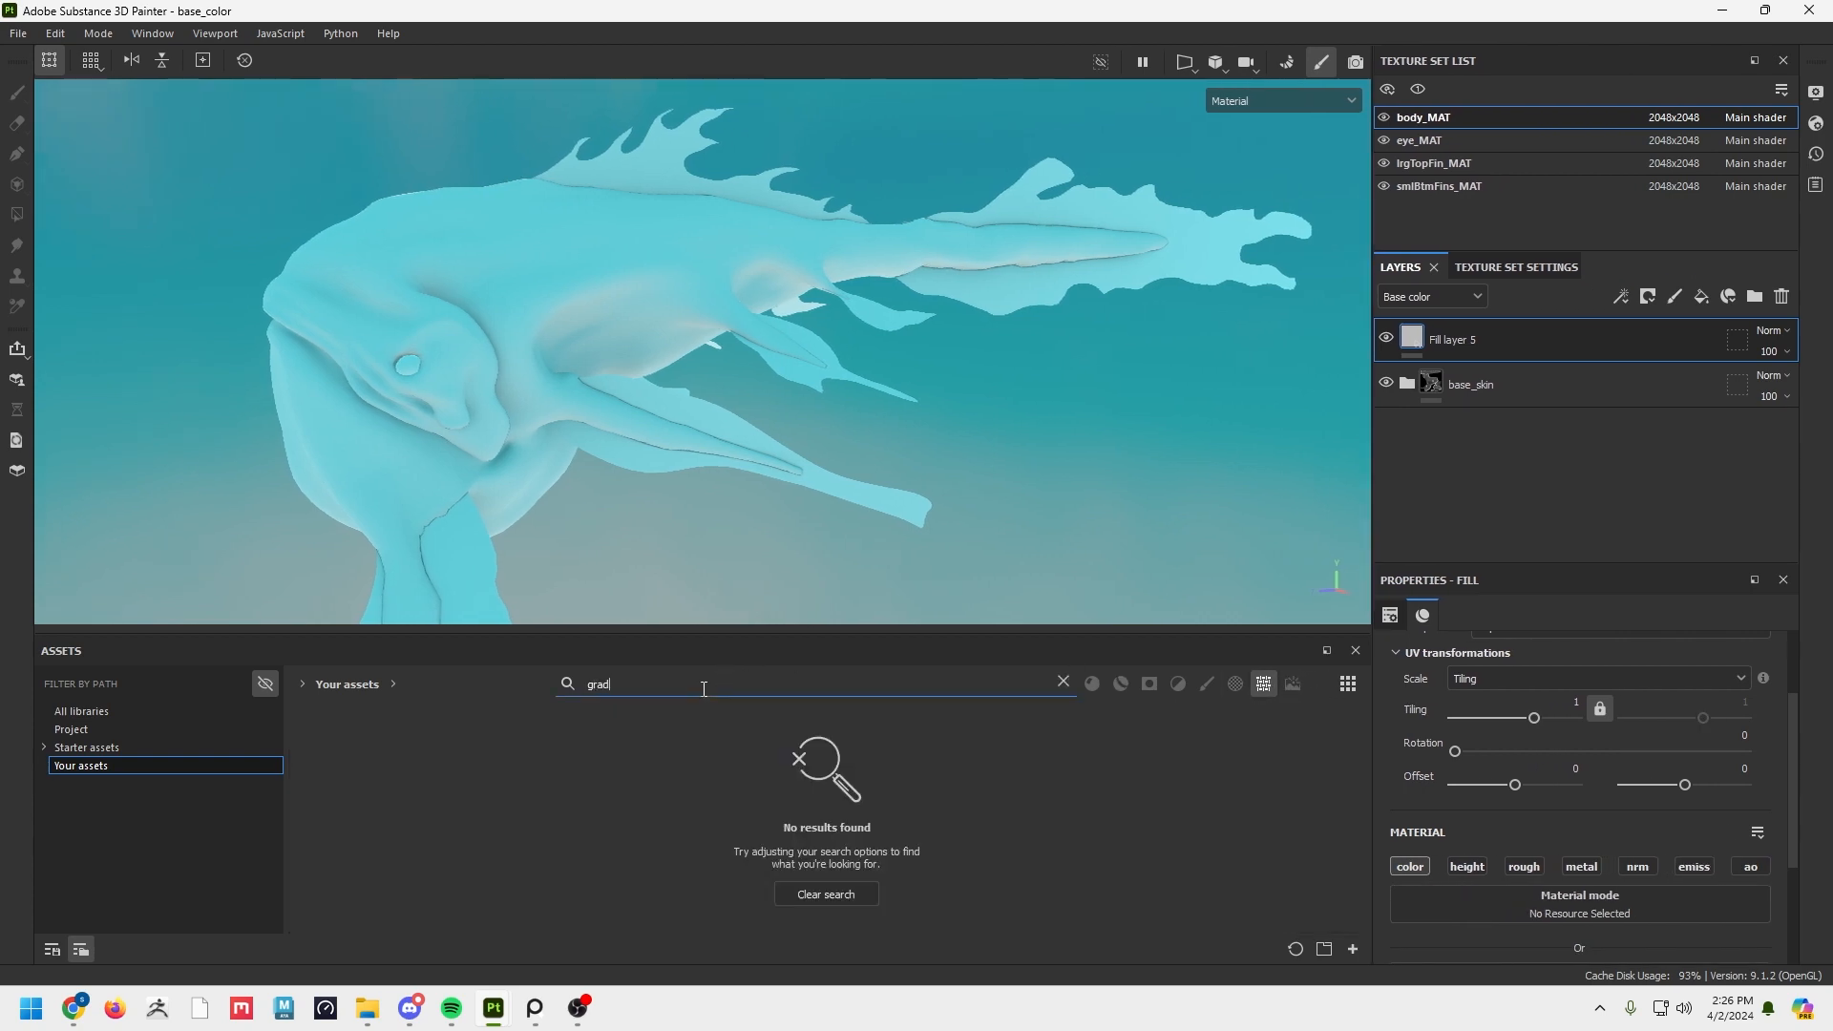
pyautogui.click(155, 712)
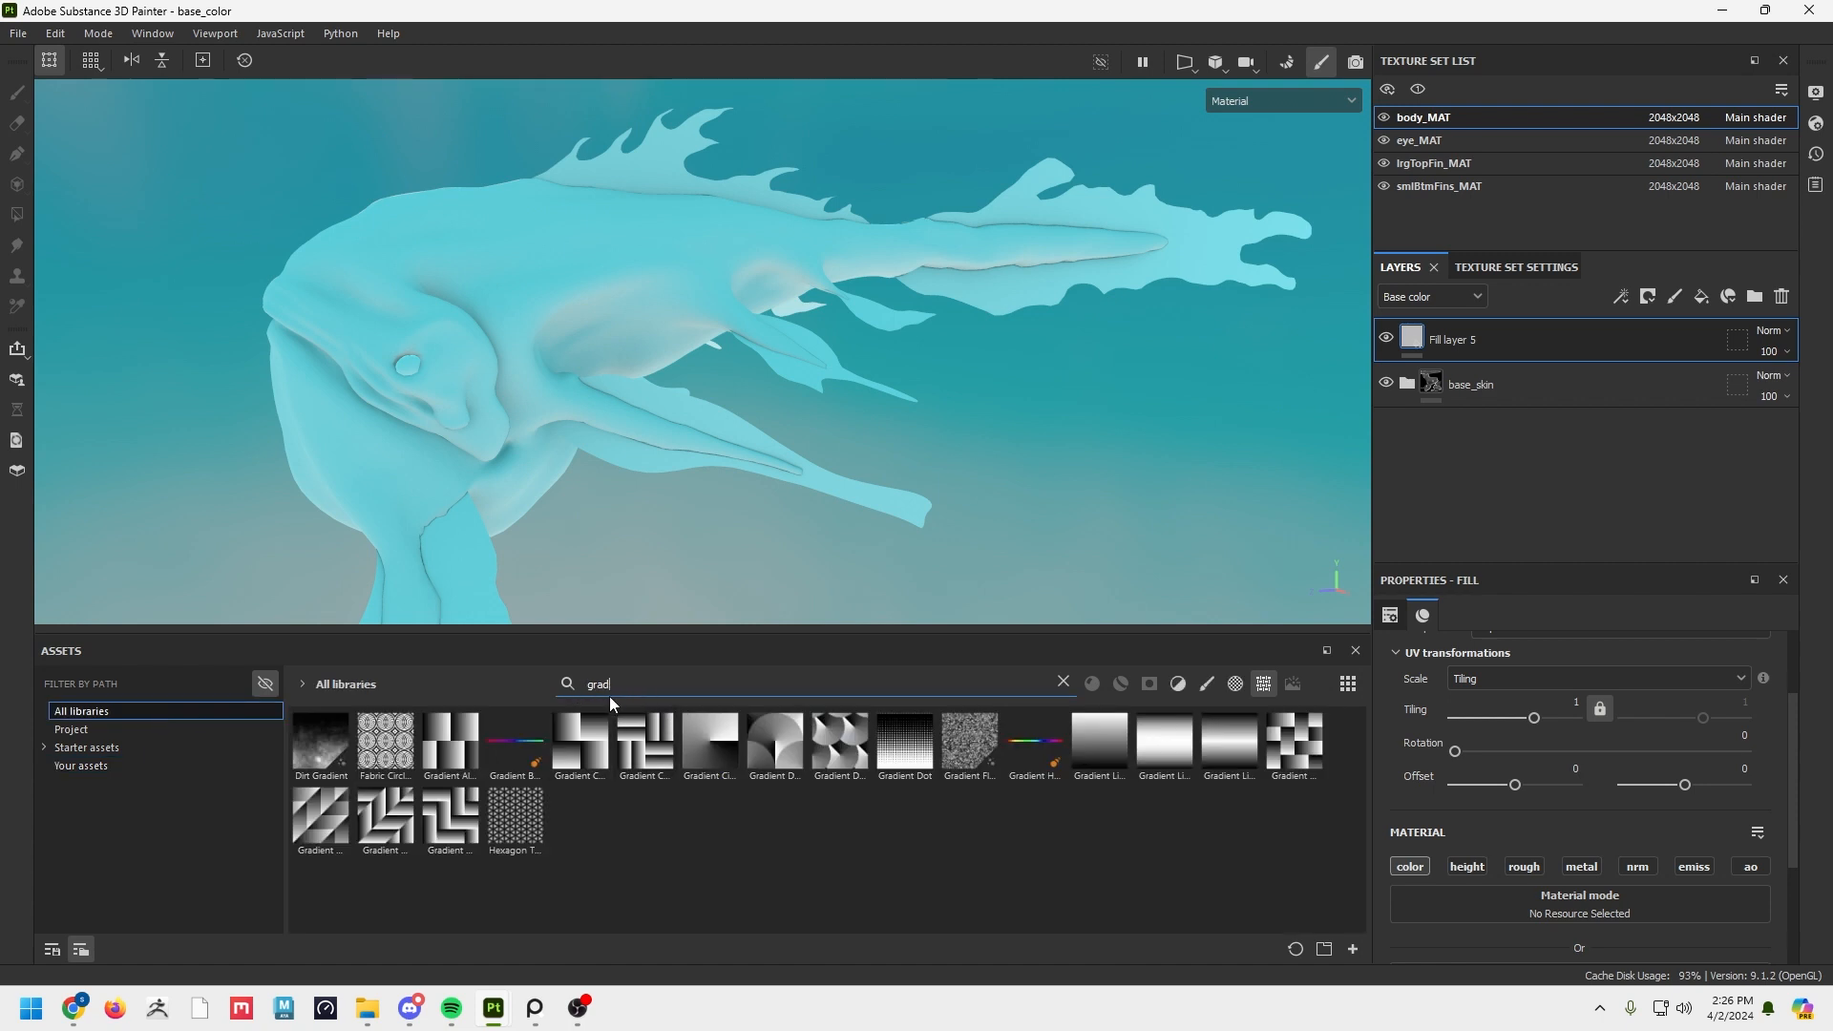
pyautogui.moveTo(514, 741)
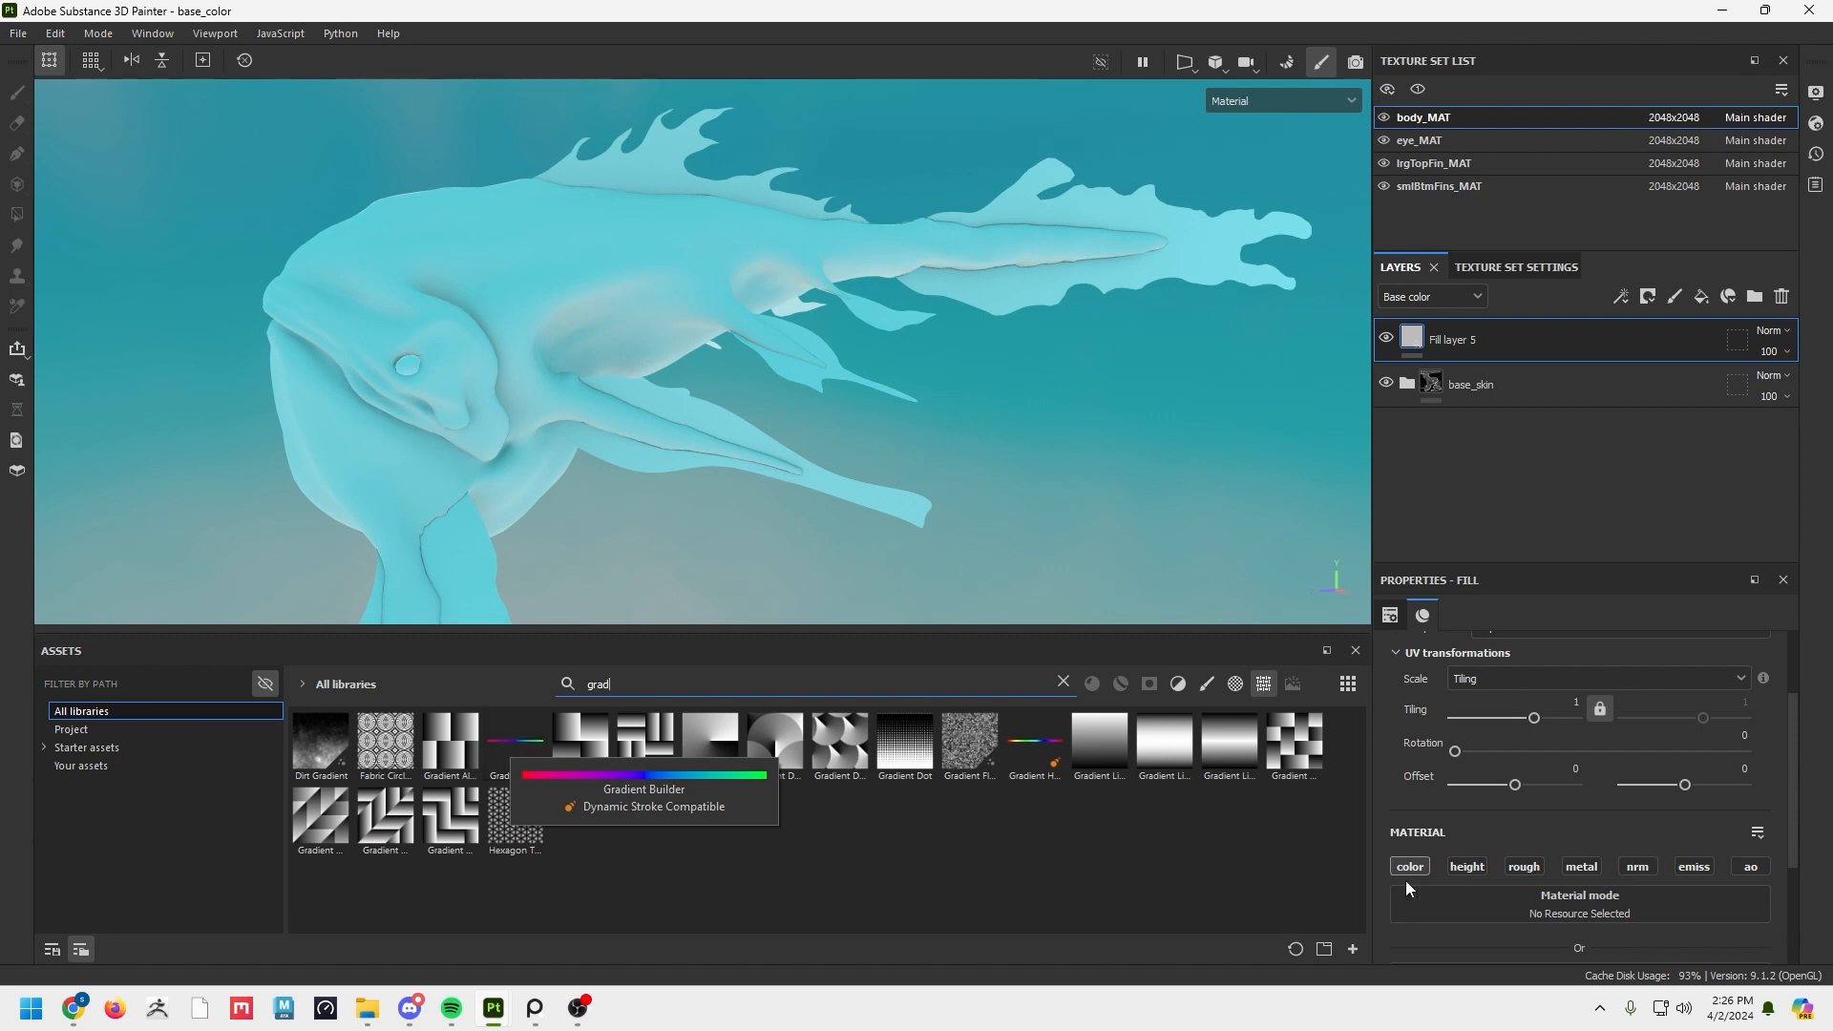
pyautogui.scroll(-3, 1405, 880)
pyautogui.moveTo(516, 745); pyautogui.dragTo(1444, 806)
pyautogui.keyDown('alt'); pyautogui.moveTo(573, 362); pyautogui.dragTo(756, 389); pyautogui.keyUp('alt')
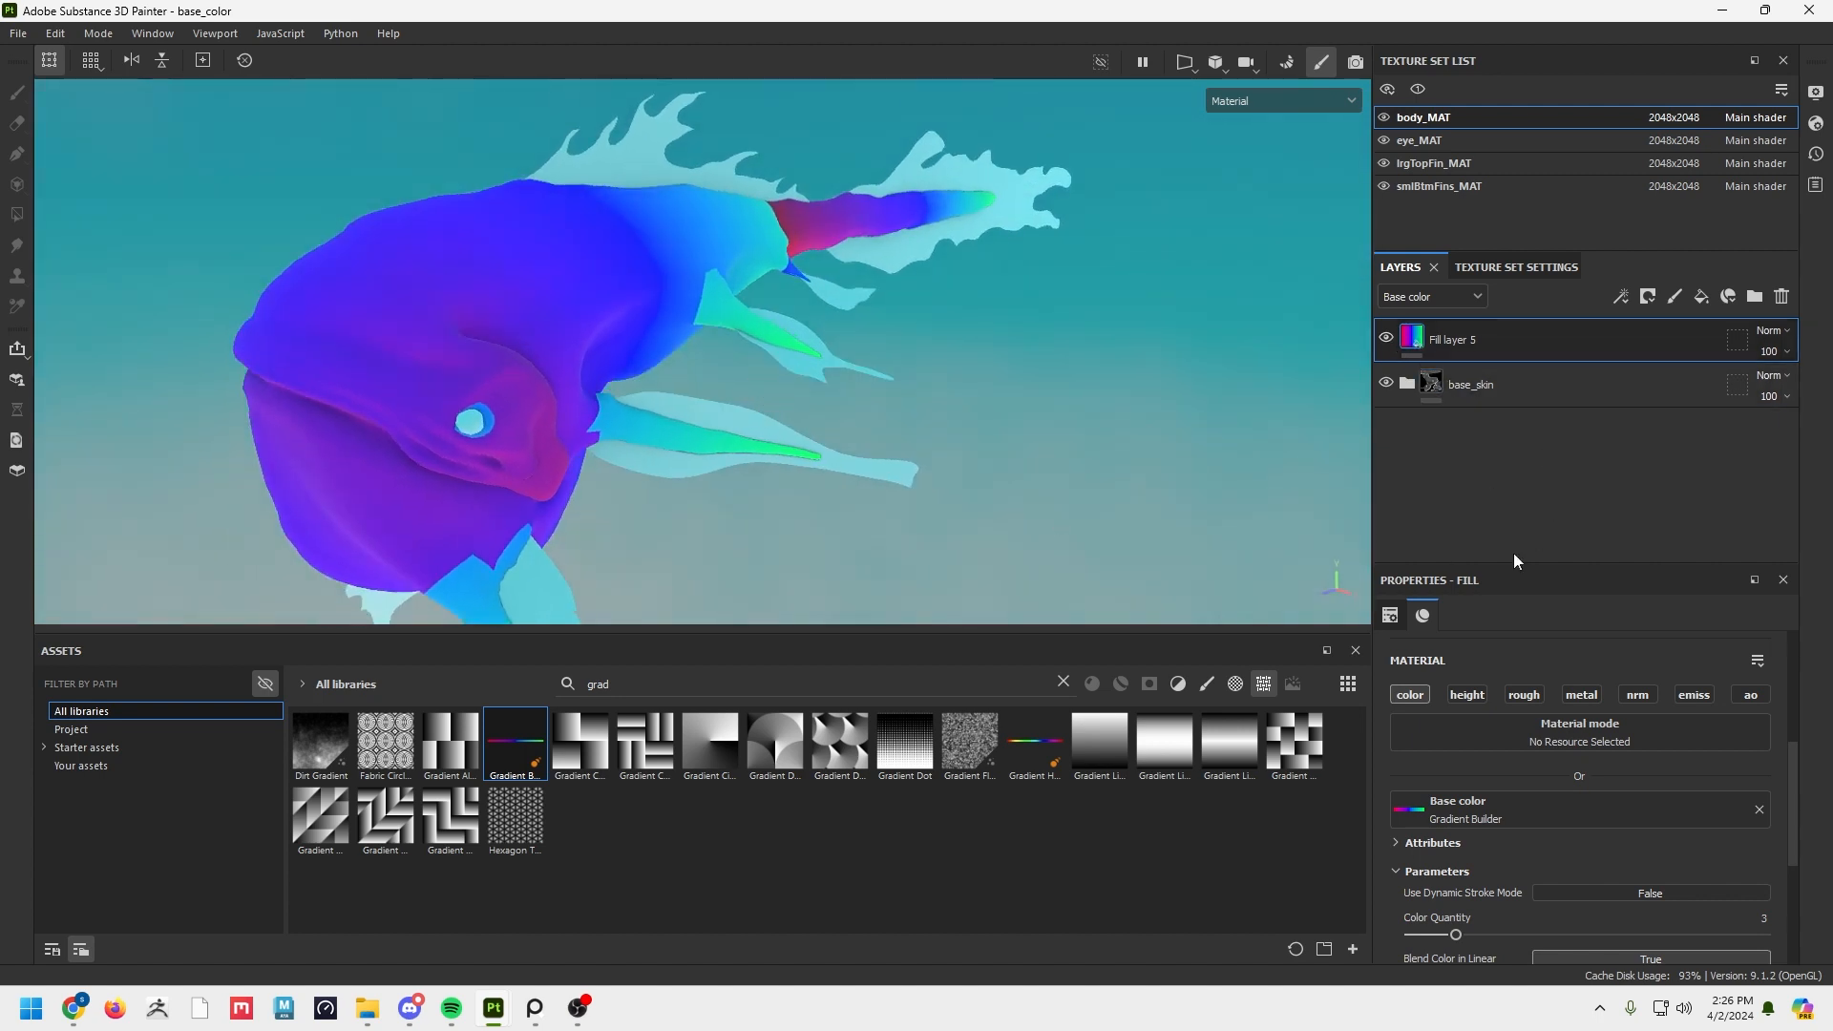
# Sample magenta for Color 1 and light teal for Color 2 of the gradient from the color_palette image in Your assets.
pyautogui.scroll(-3, 1672, 711)
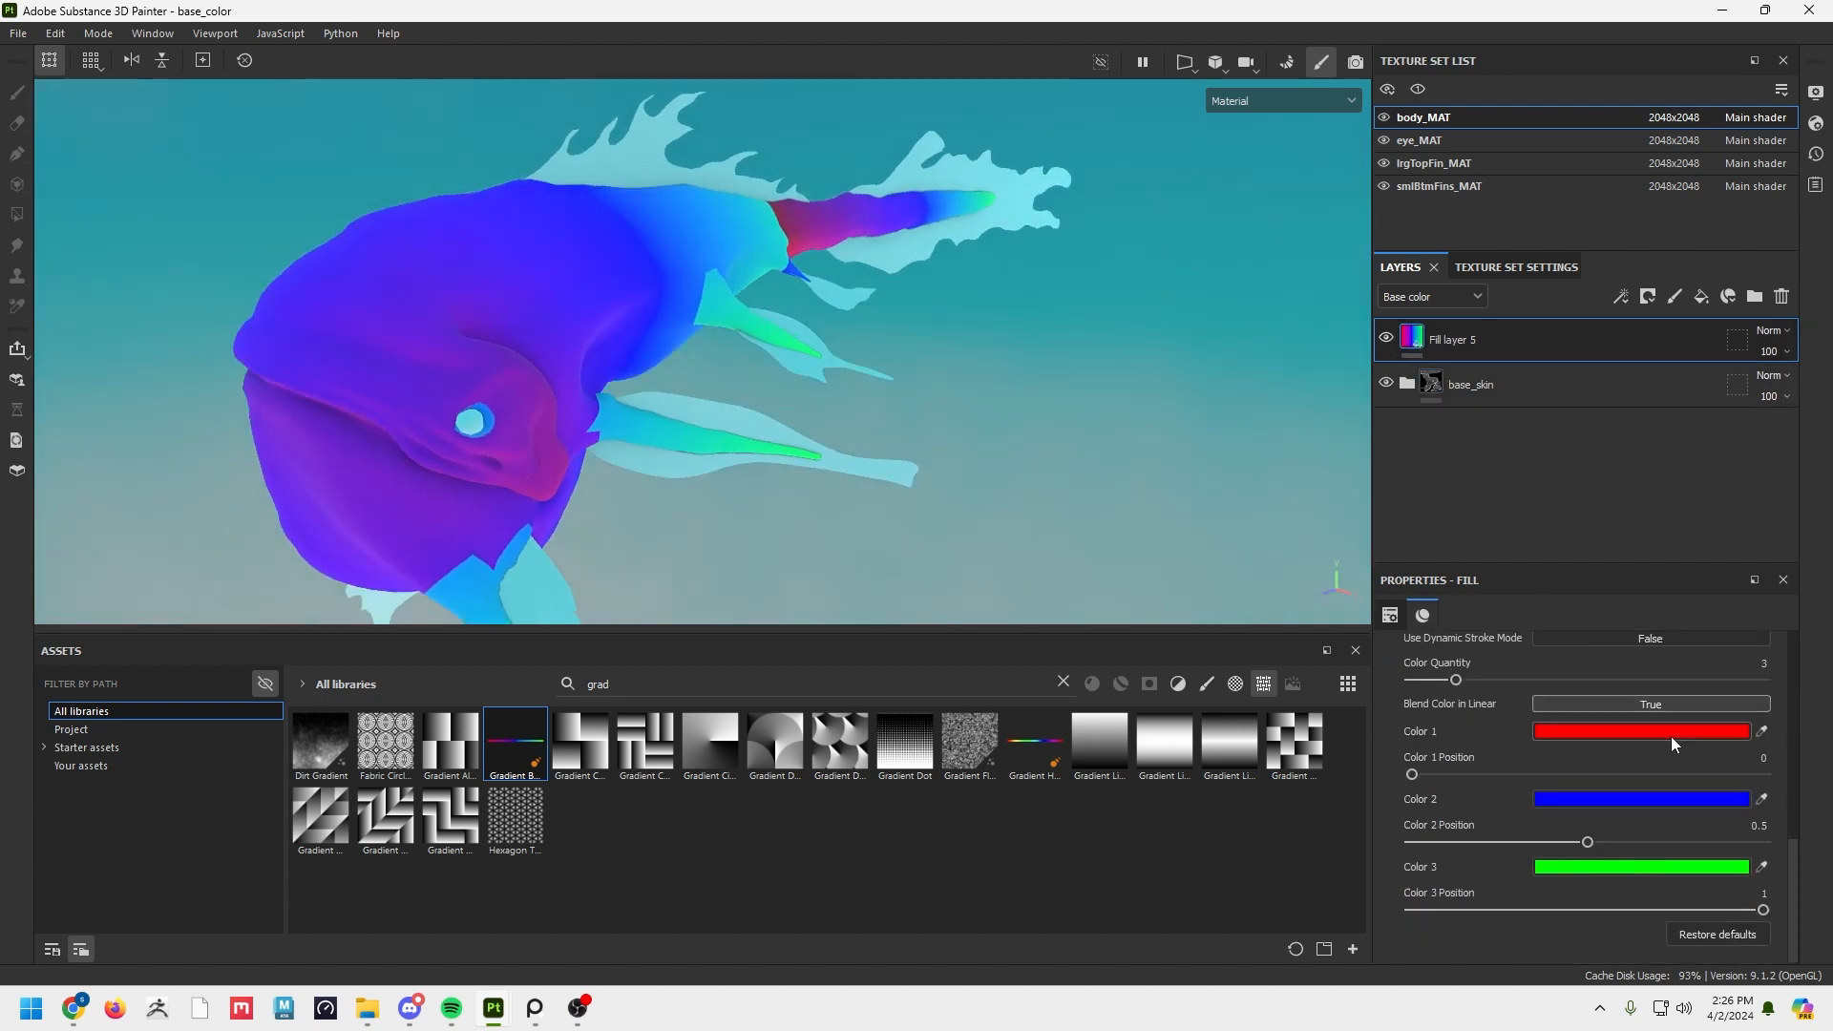
pyautogui.click(1064, 682)
pyautogui.click(82, 766)
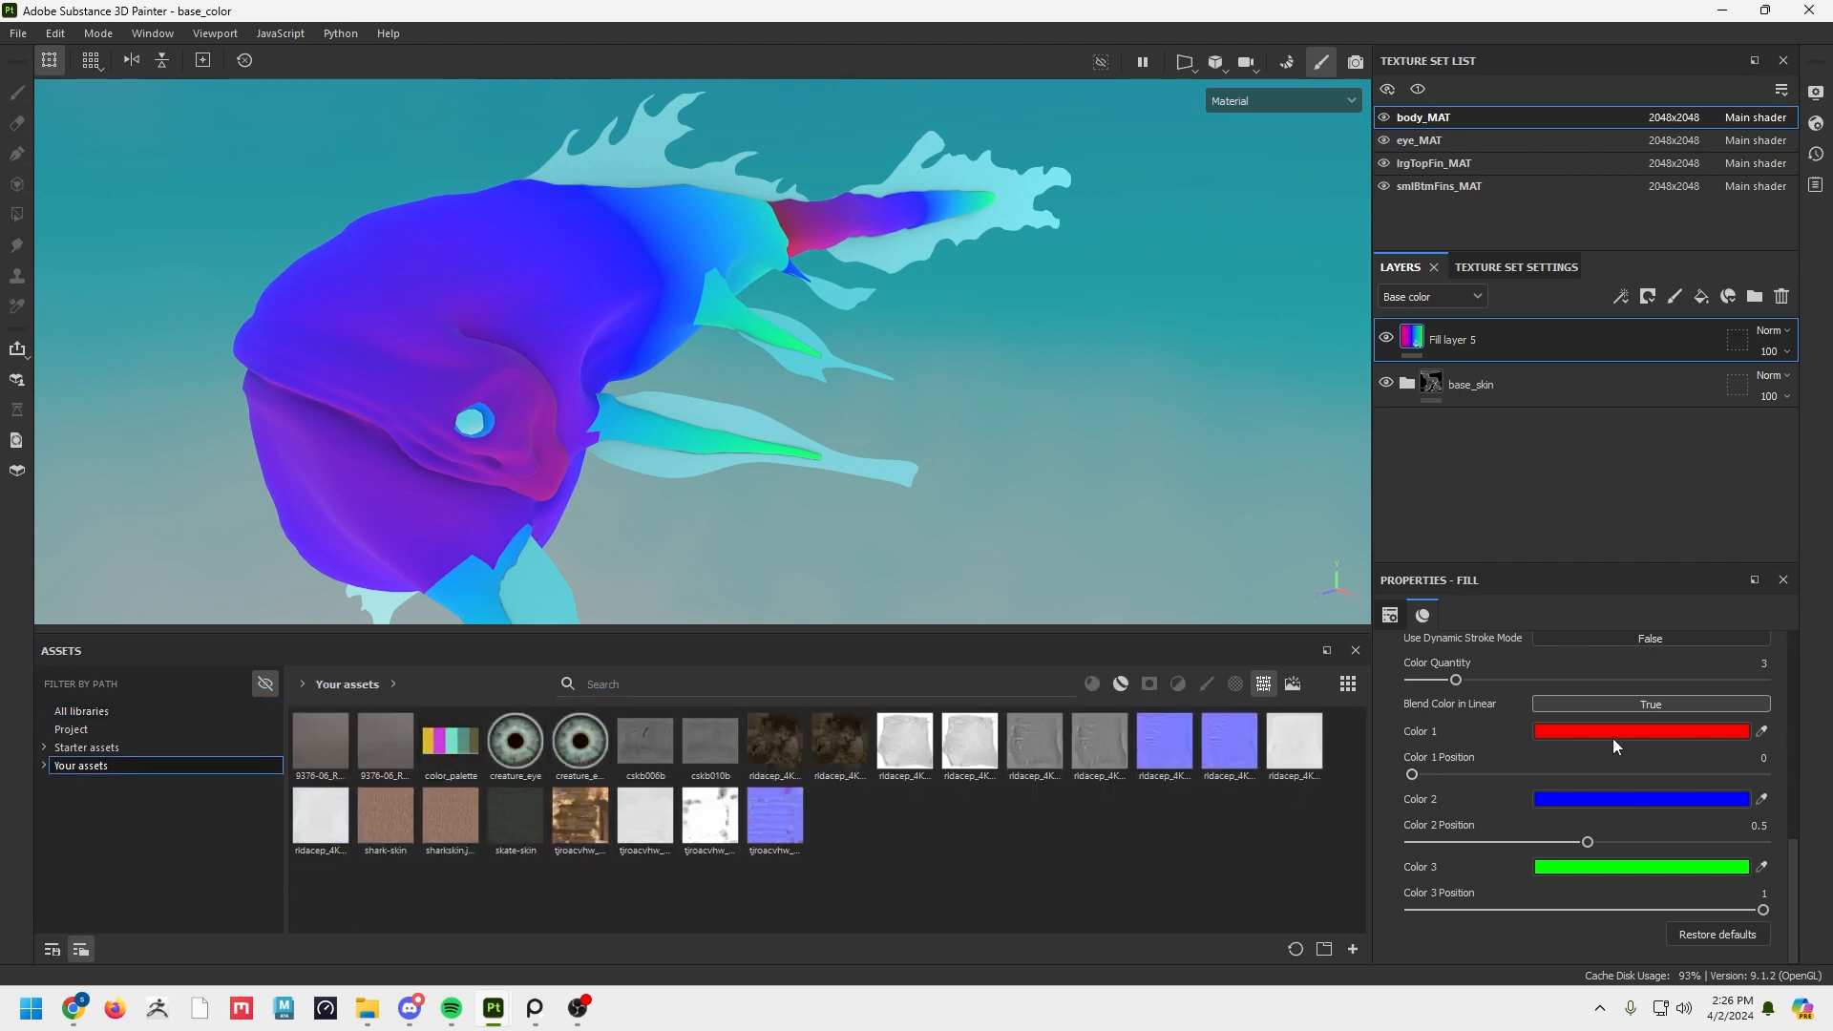
pyautogui.click(1761, 731)
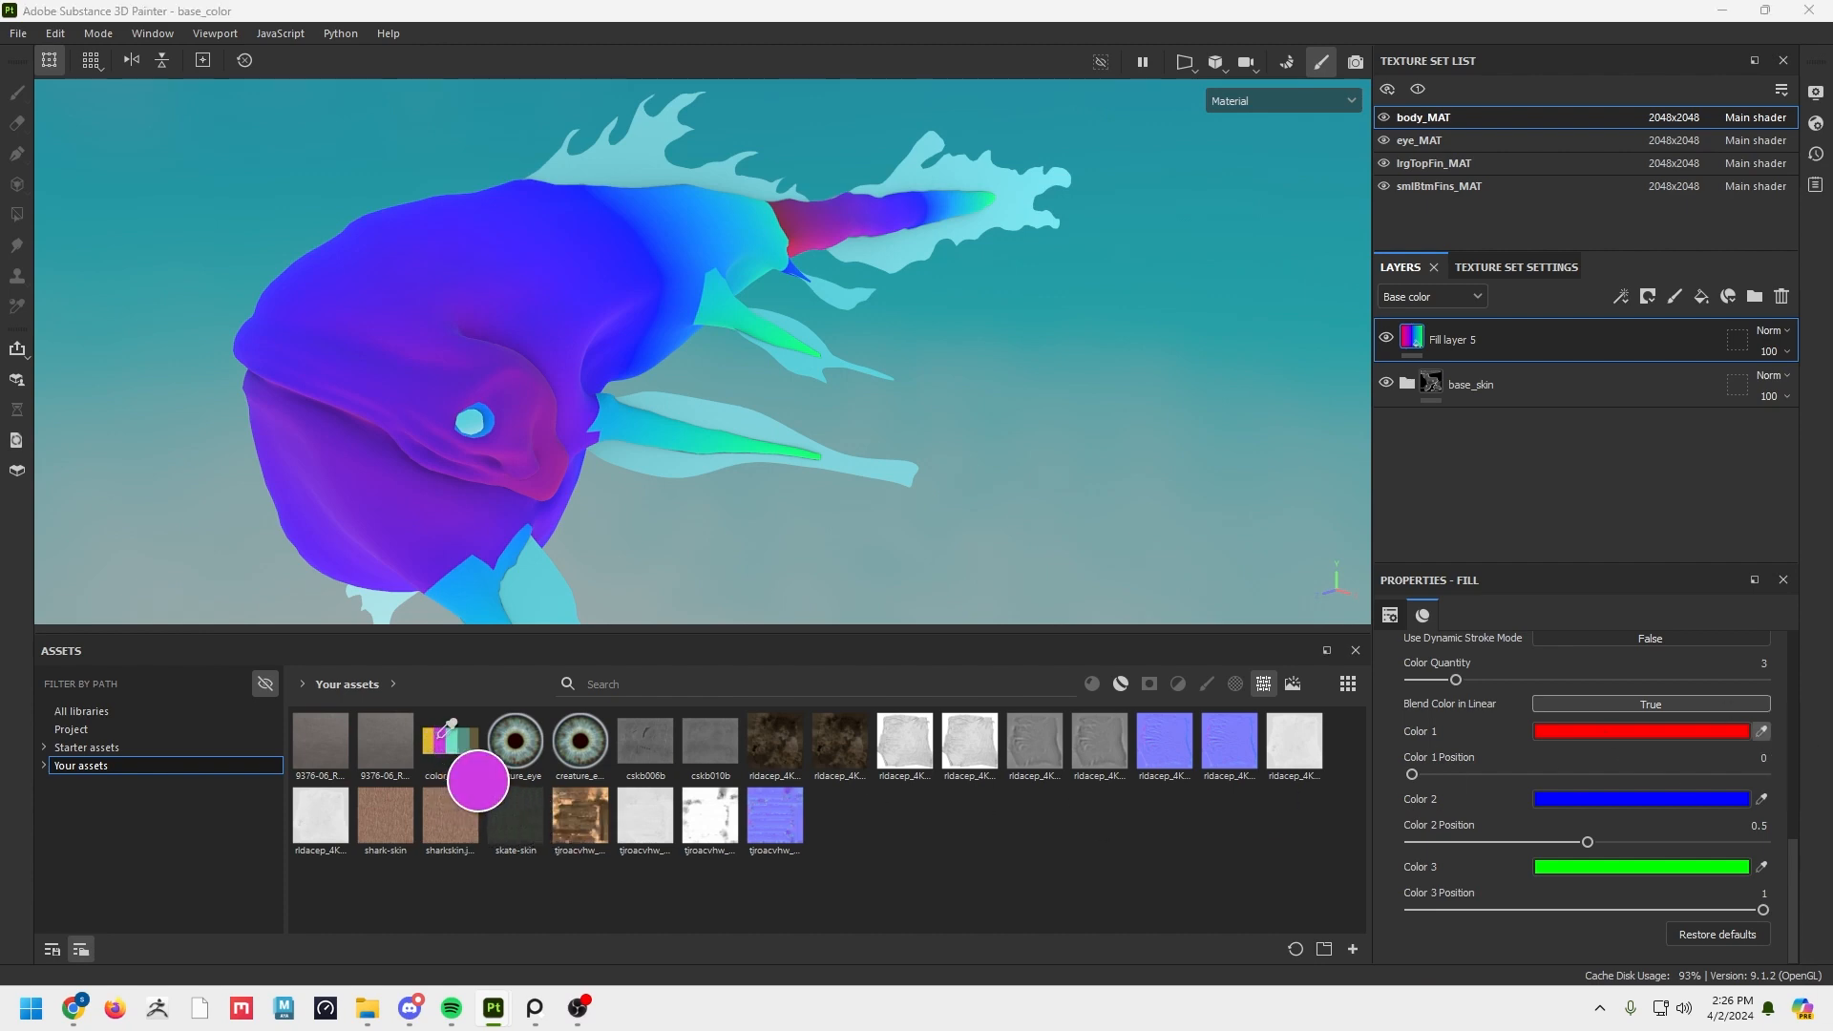
pyautogui.click(441, 737)
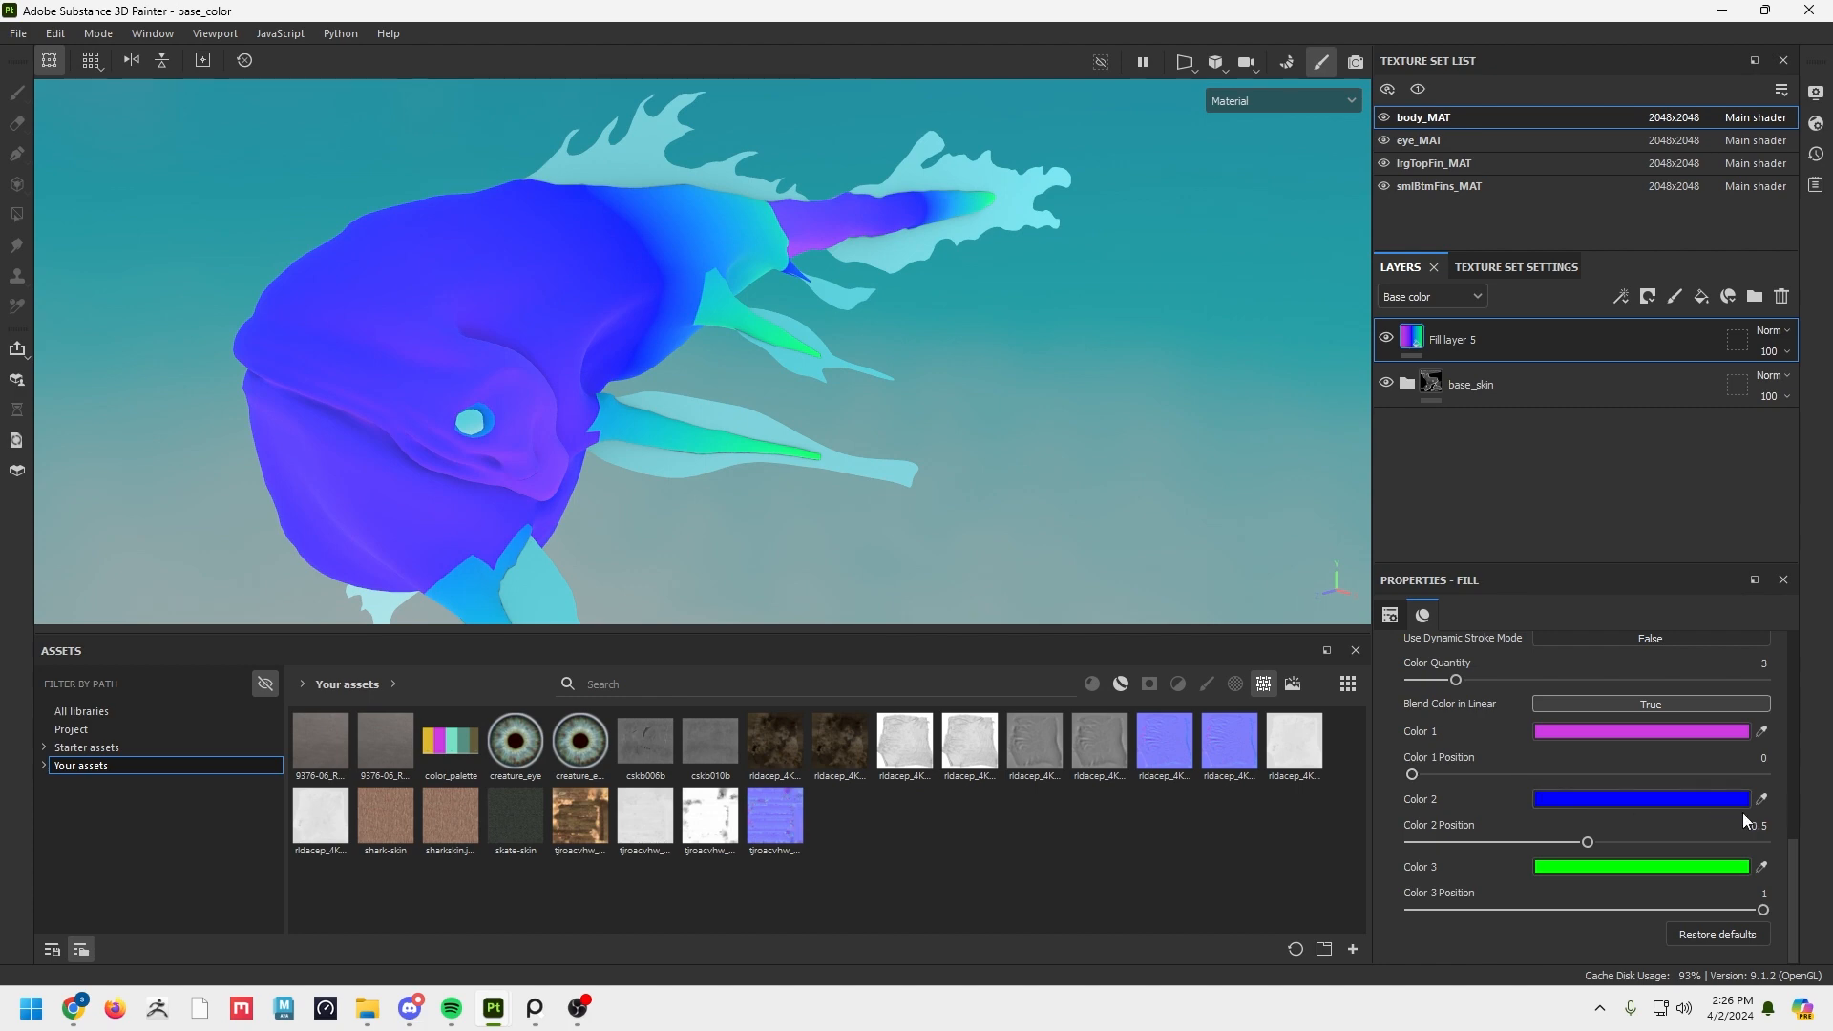
pyautogui.click(1761, 799)
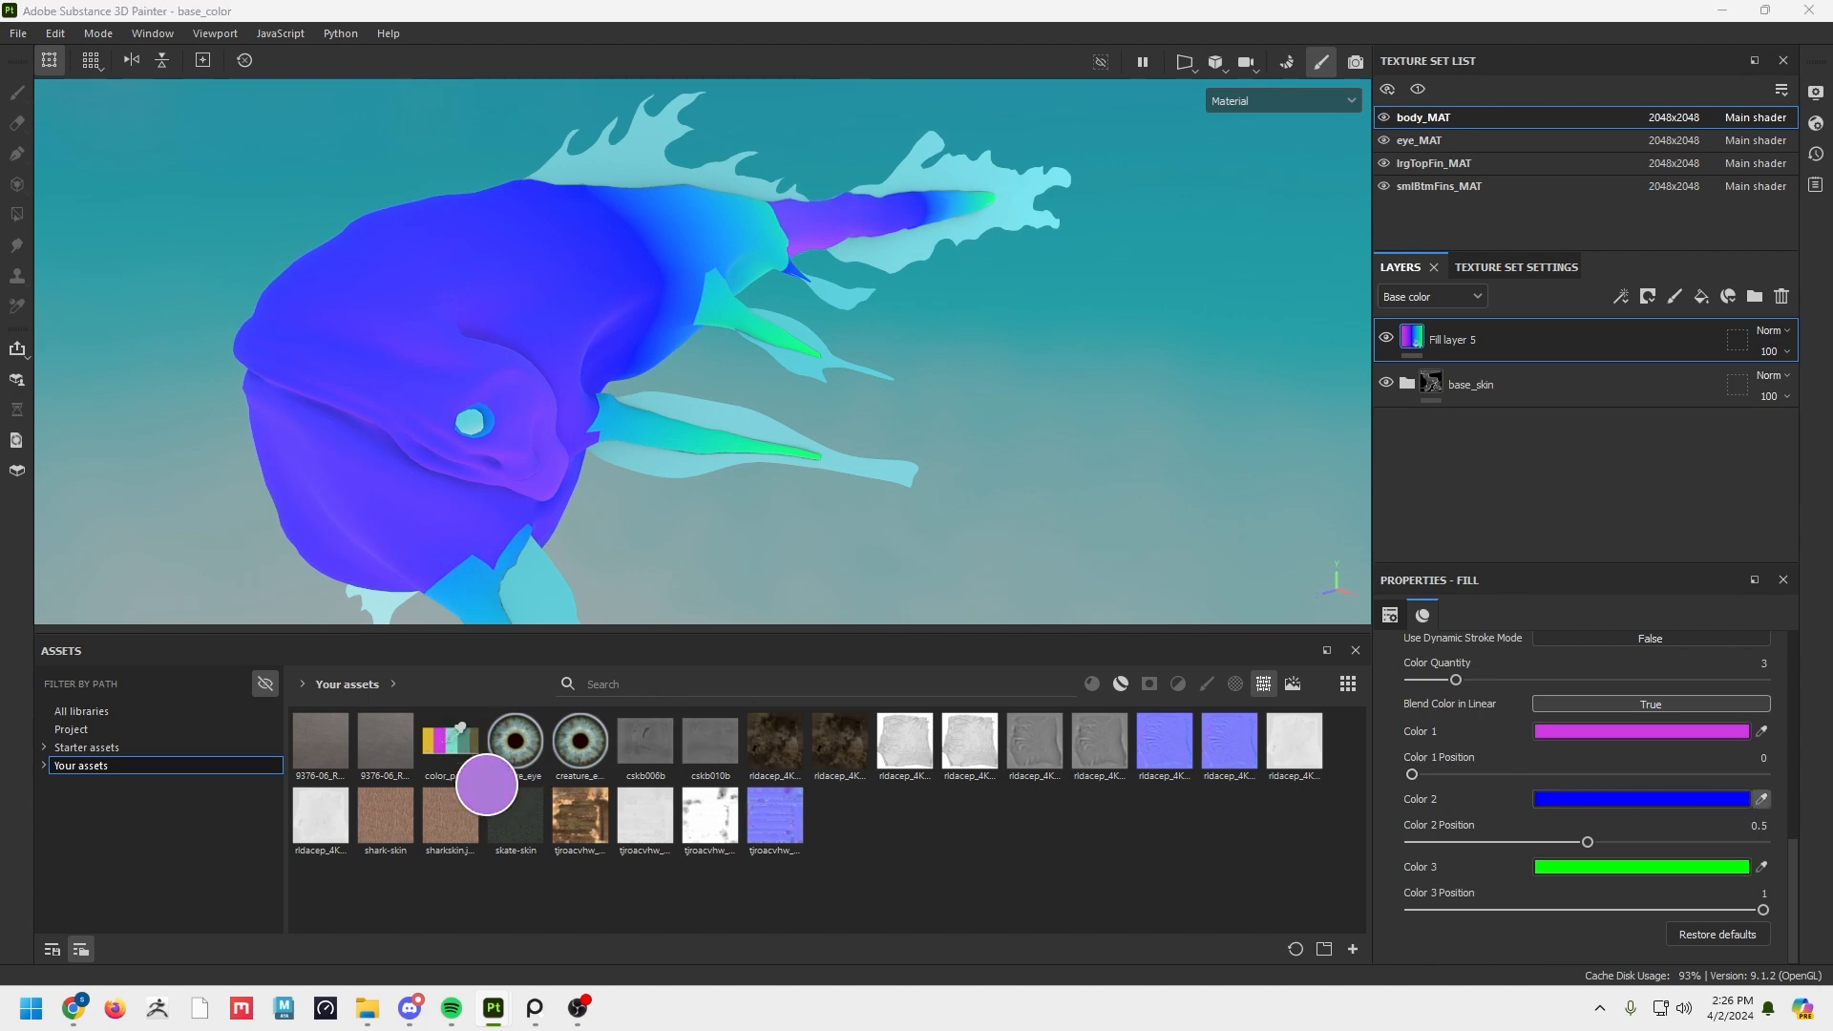
pyautogui.click(459, 736)
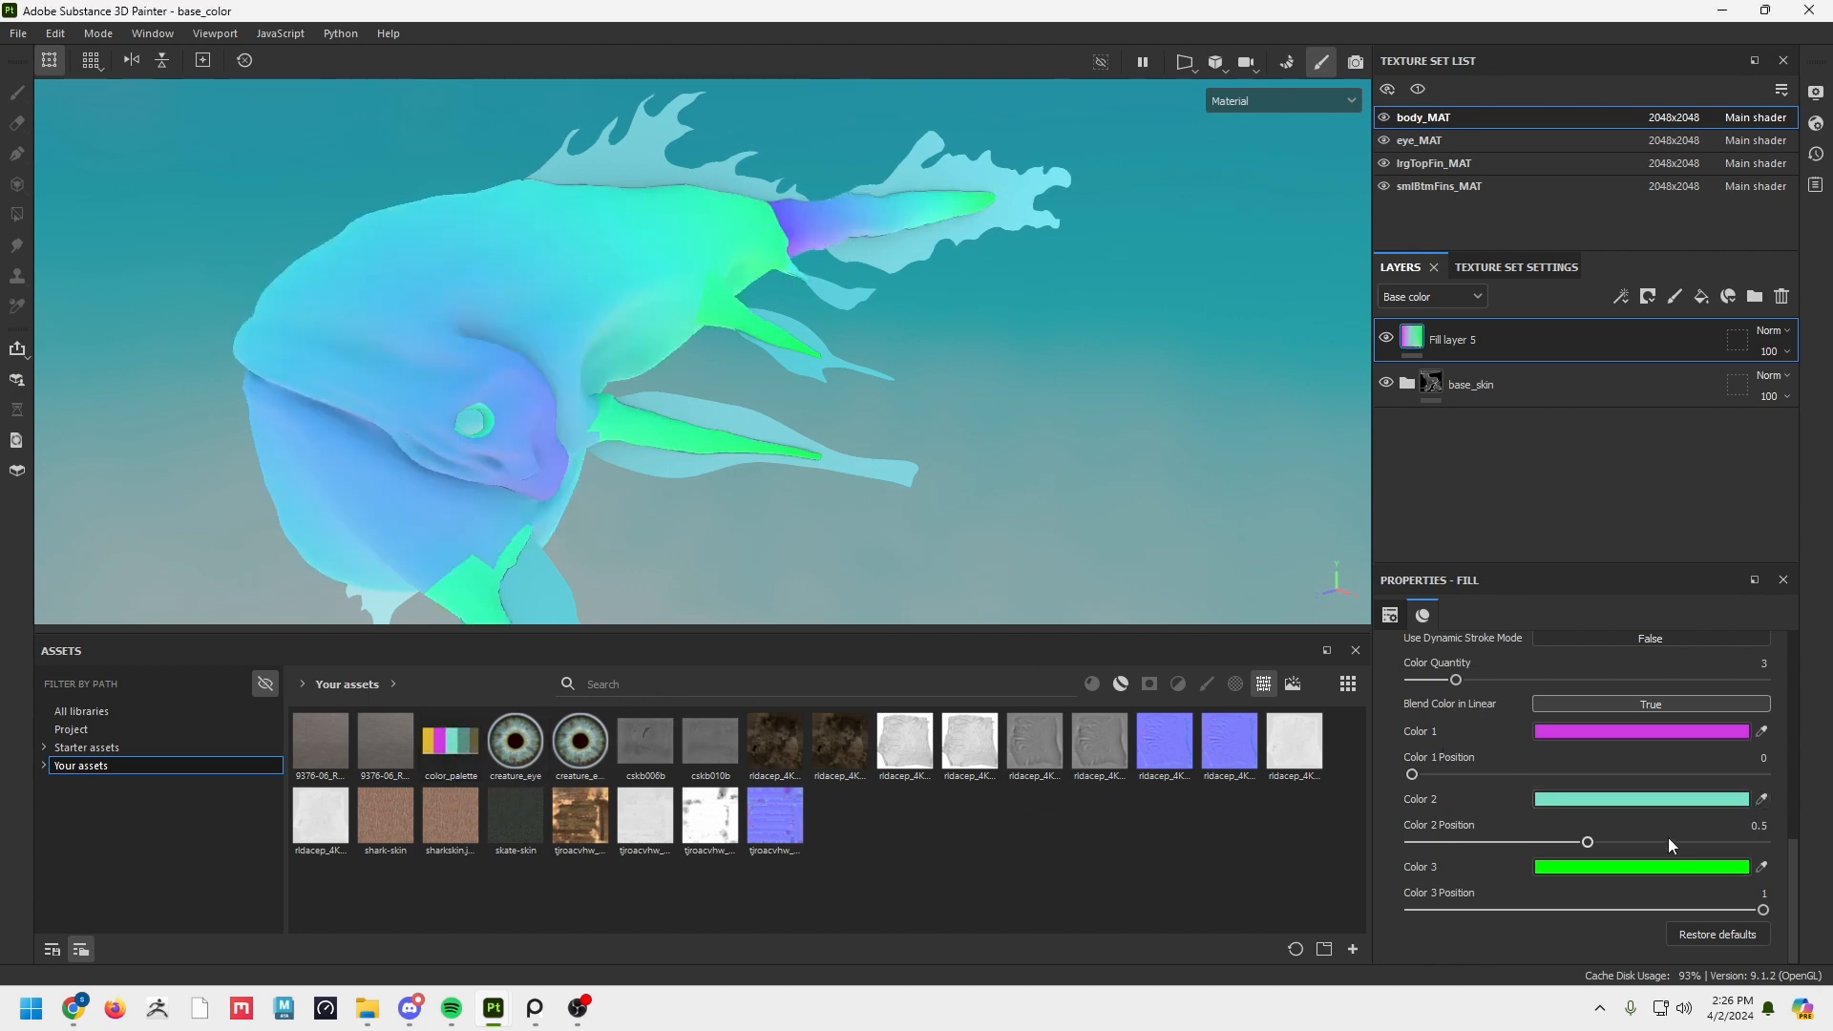
pyautogui.scroll(1, 1679, 754)
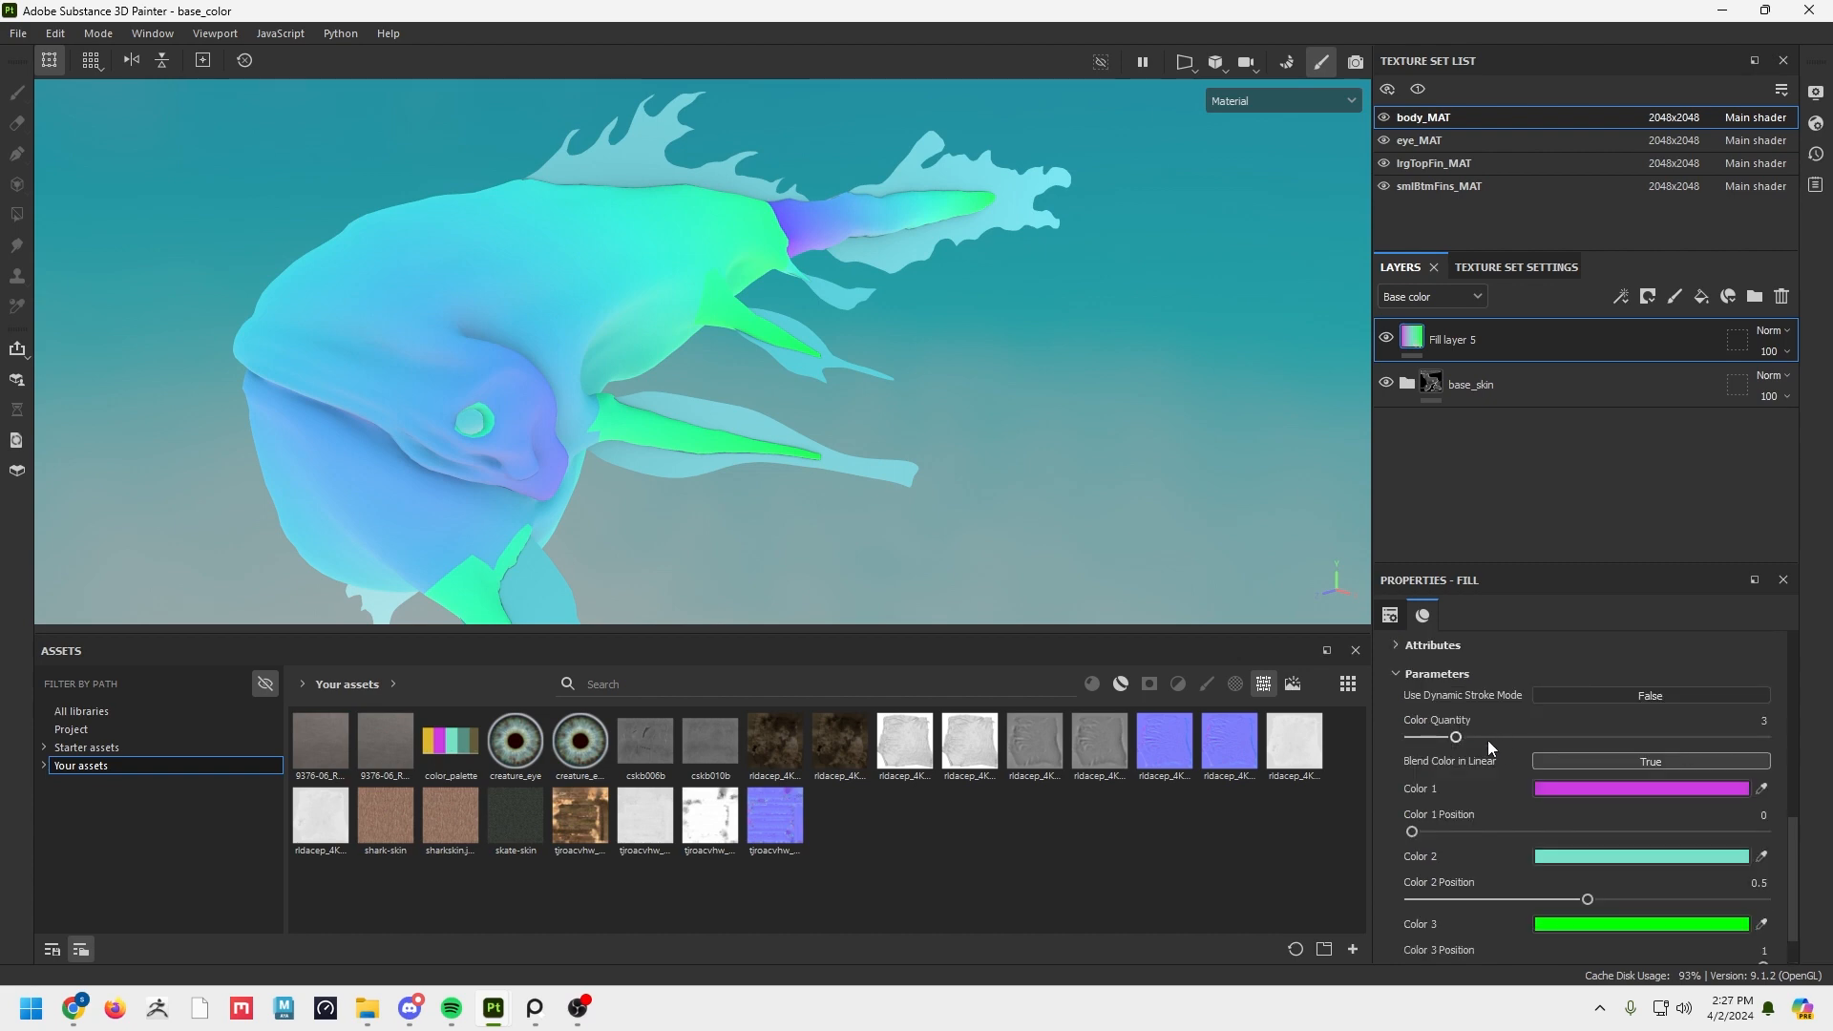
# Reduce the Color Quantity of the Gradient Builder to 2.
pyautogui.moveTo(1434, 741); pyautogui.dragTo(1422, 743)
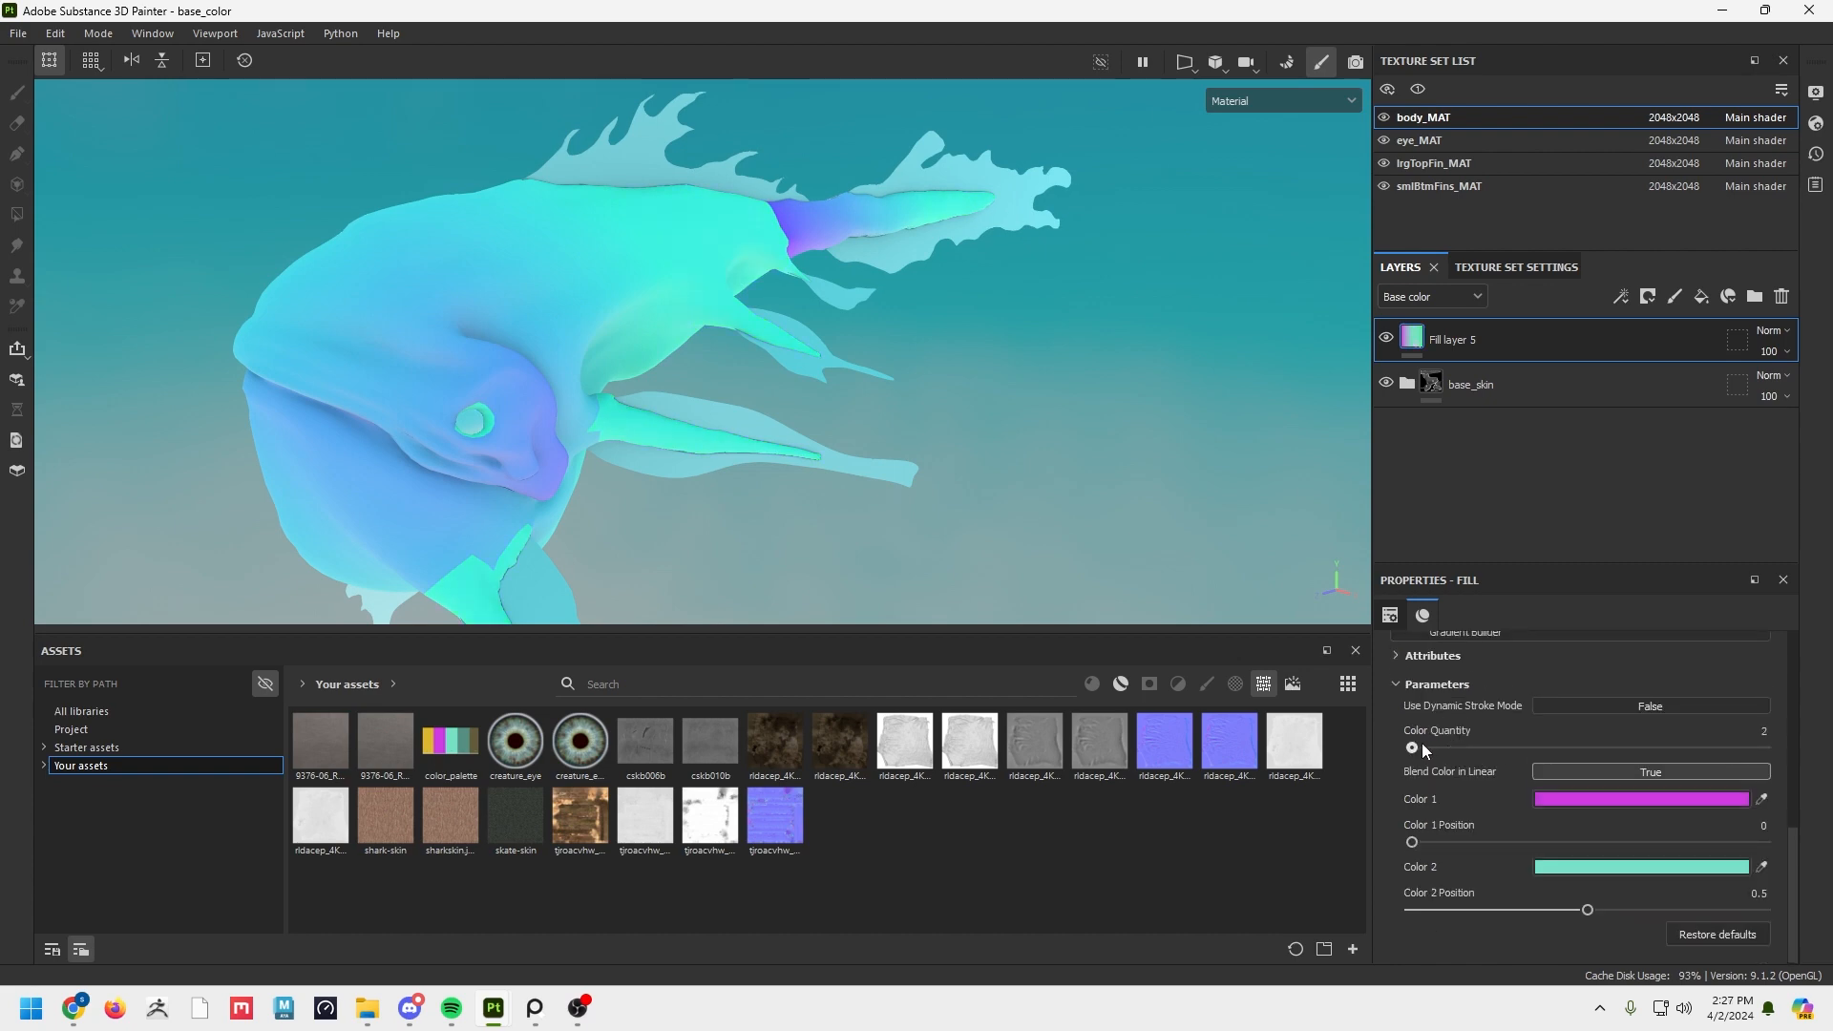
pyautogui.keyDown('alt'); pyautogui.moveTo(930, 459); pyautogui.dragTo(839, 442); pyautogui.keyUp('alt')
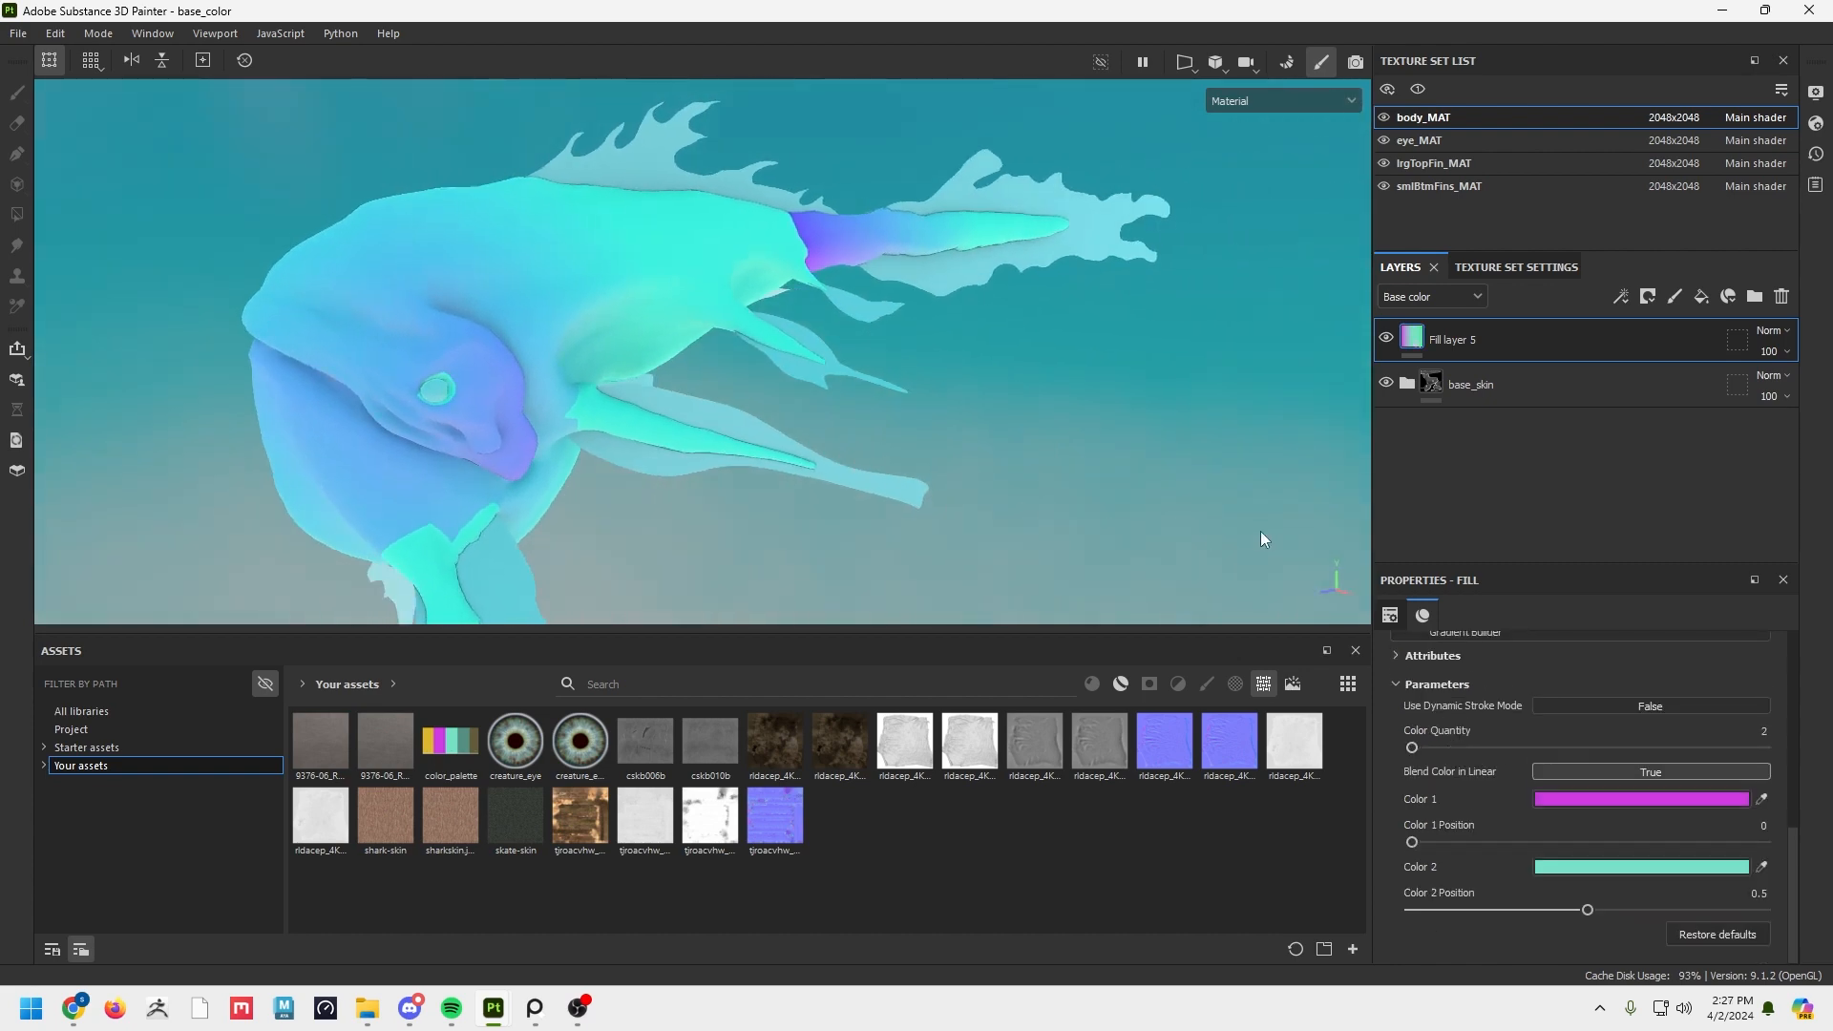
# Try tri-planar and planar projection for the gradient fill layer on the creature's body.
pyautogui.scroll(4, 1533, 723)
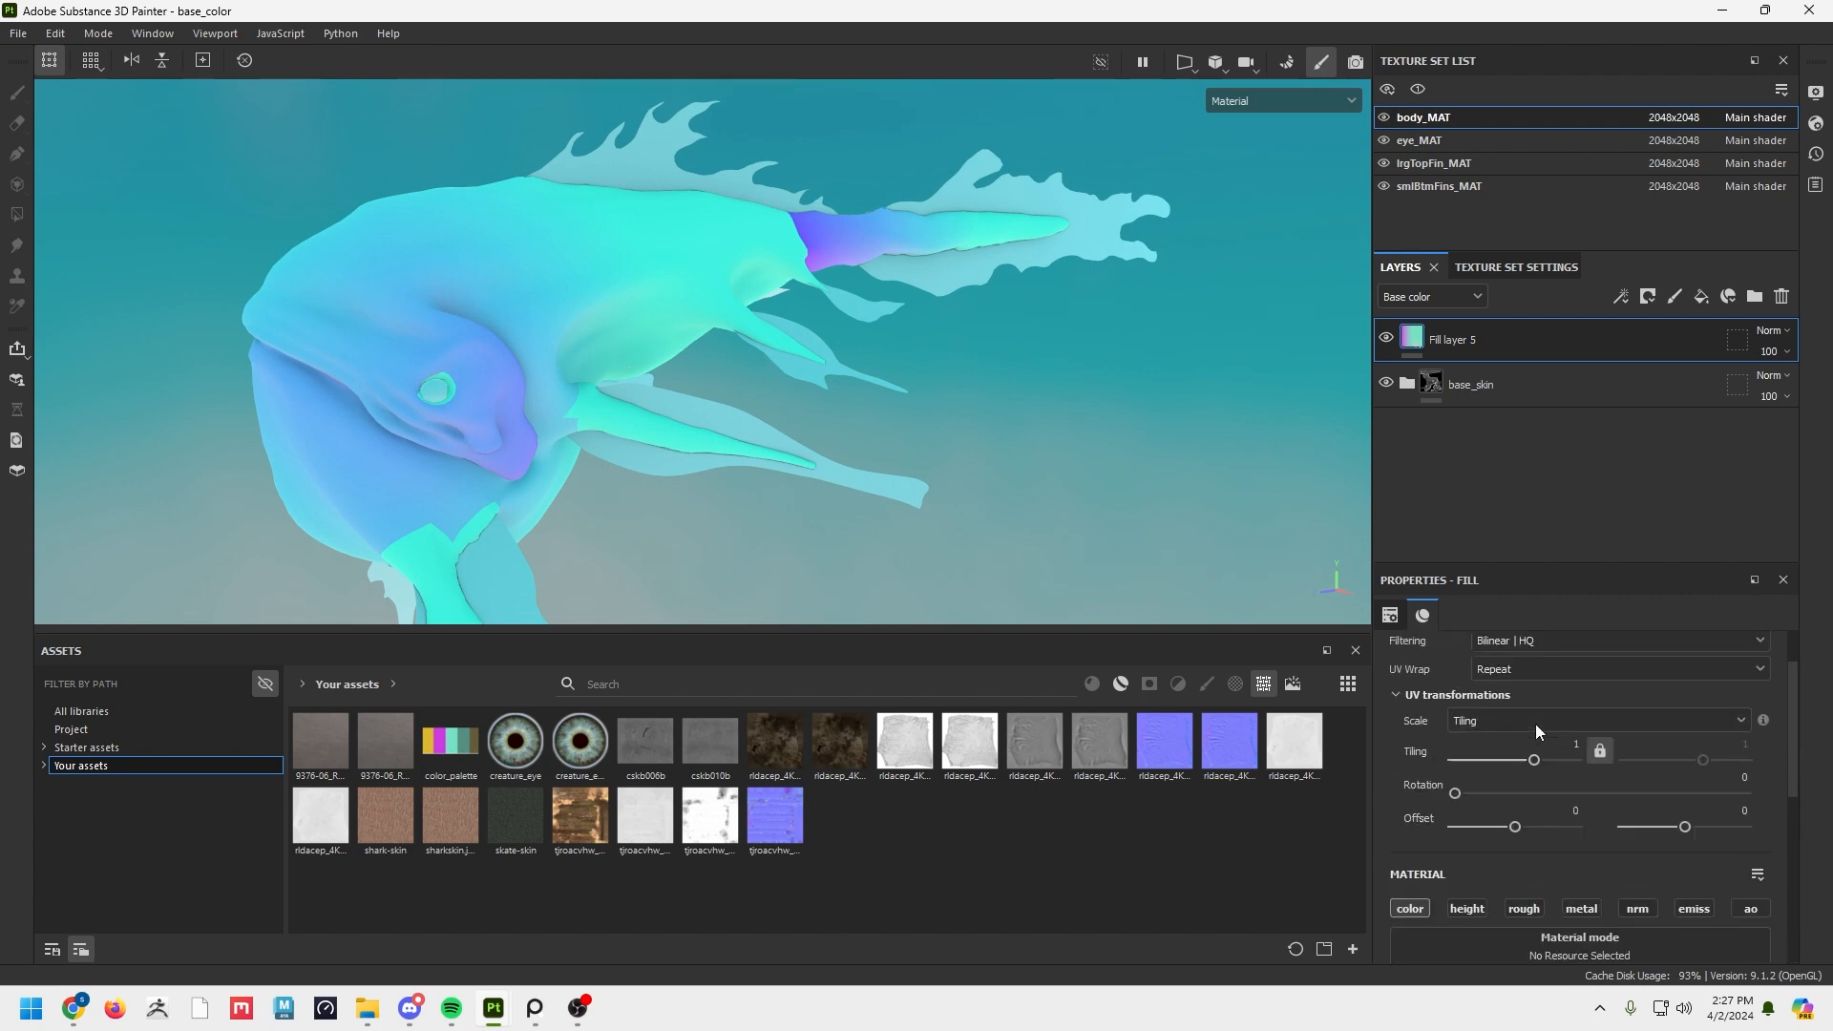
pyautogui.click(1549, 685)
pyautogui.click(1527, 747)
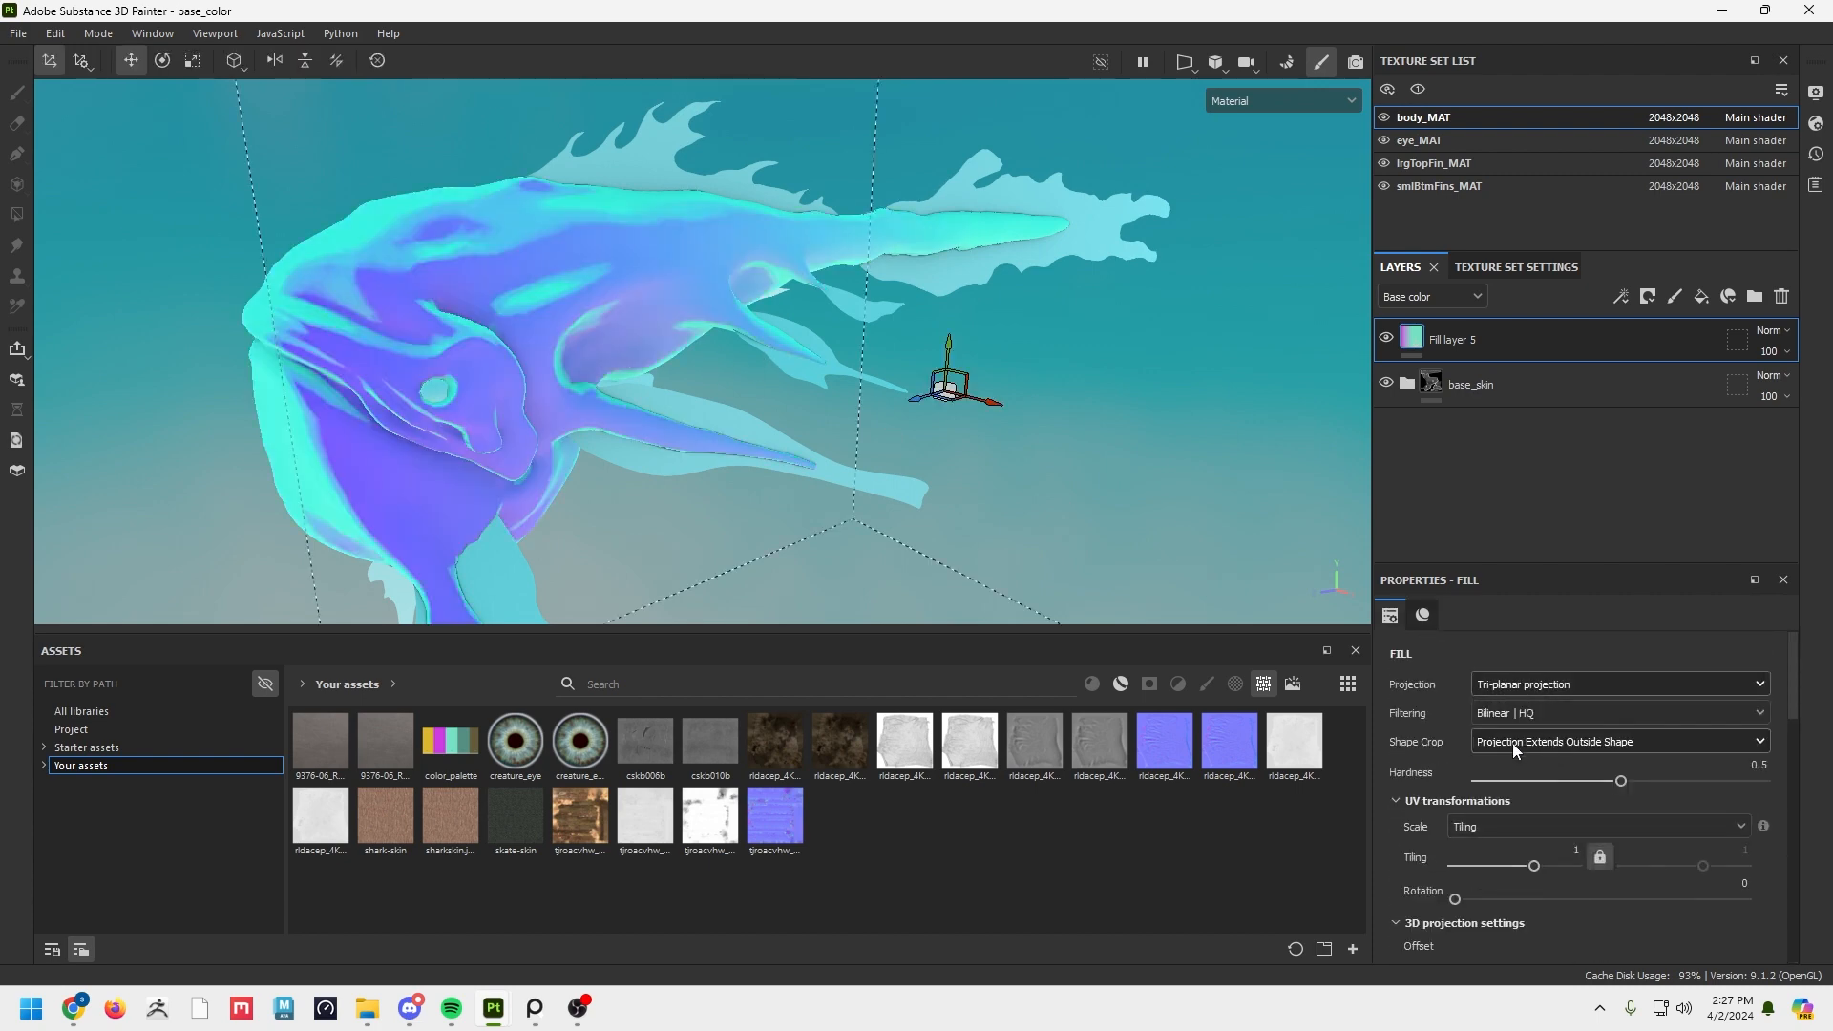
pyautogui.keyDown('alt'); pyautogui.moveTo(814, 405); pyautogui.dragTo(912, 444); pyautogui.keyUp('alt')
pyautogui.click(1564, 685)
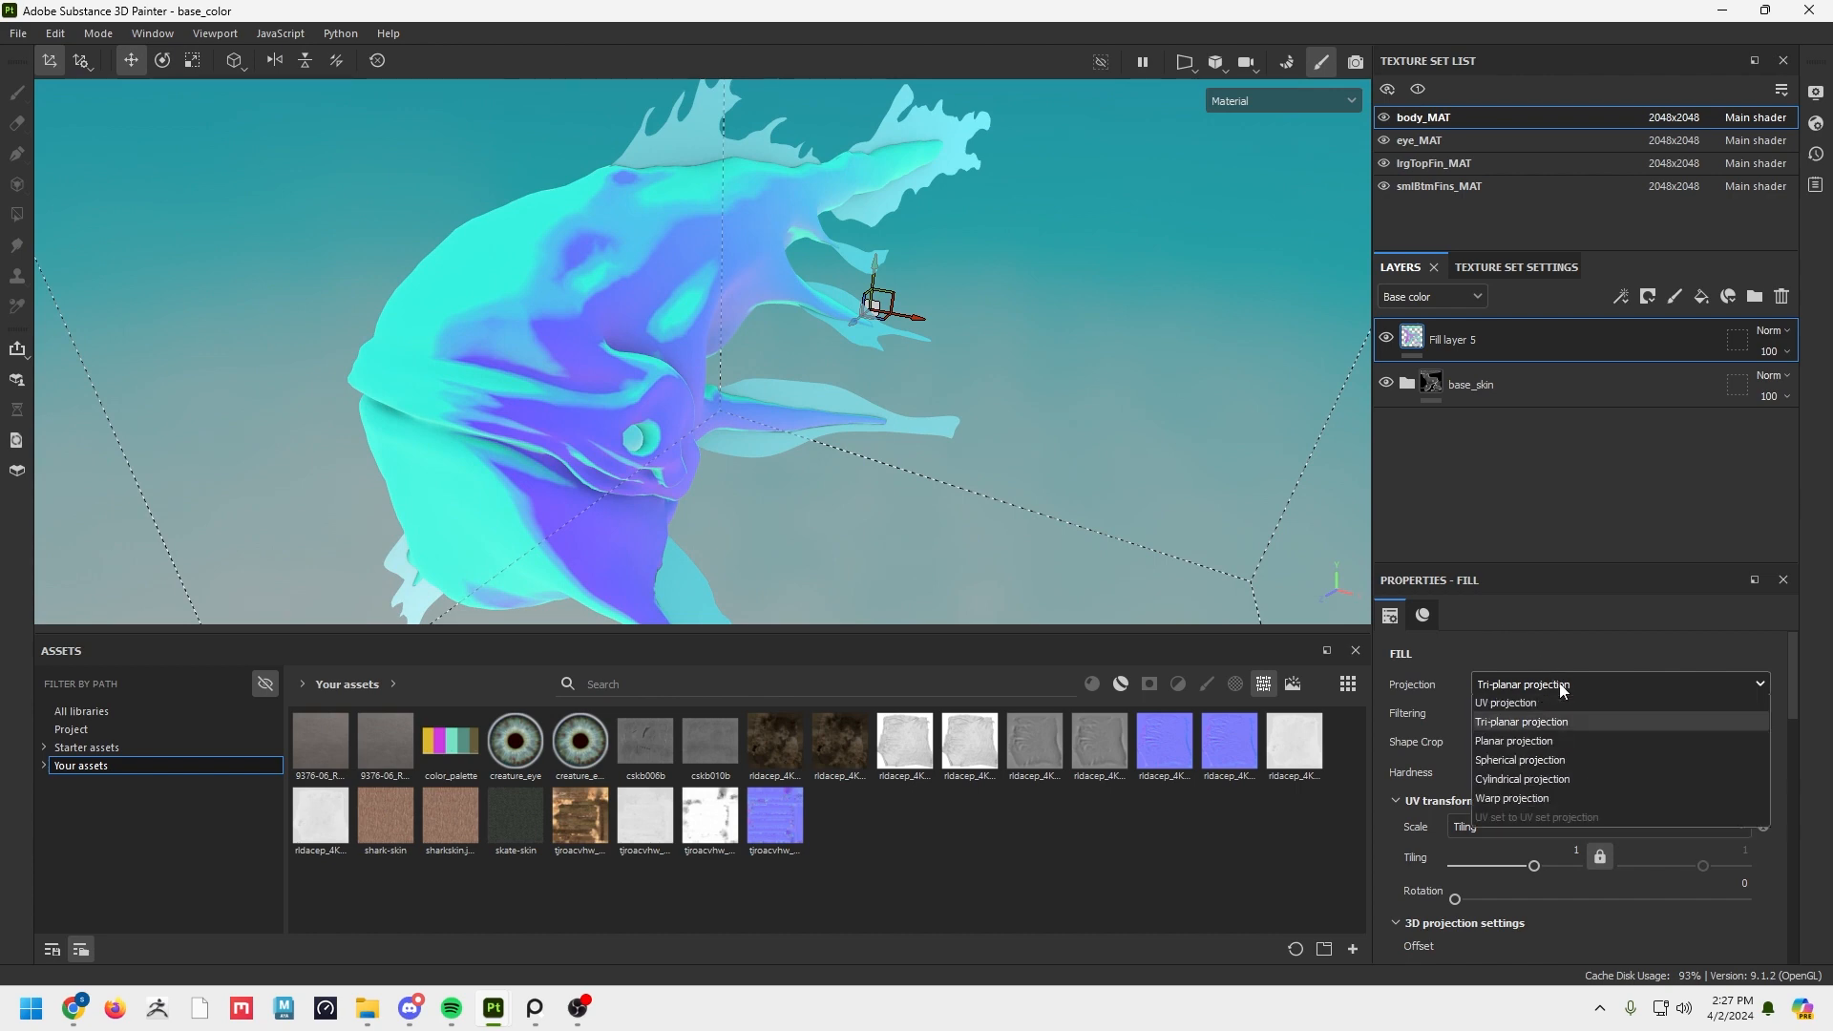
pyautogui.click(1568, 767)
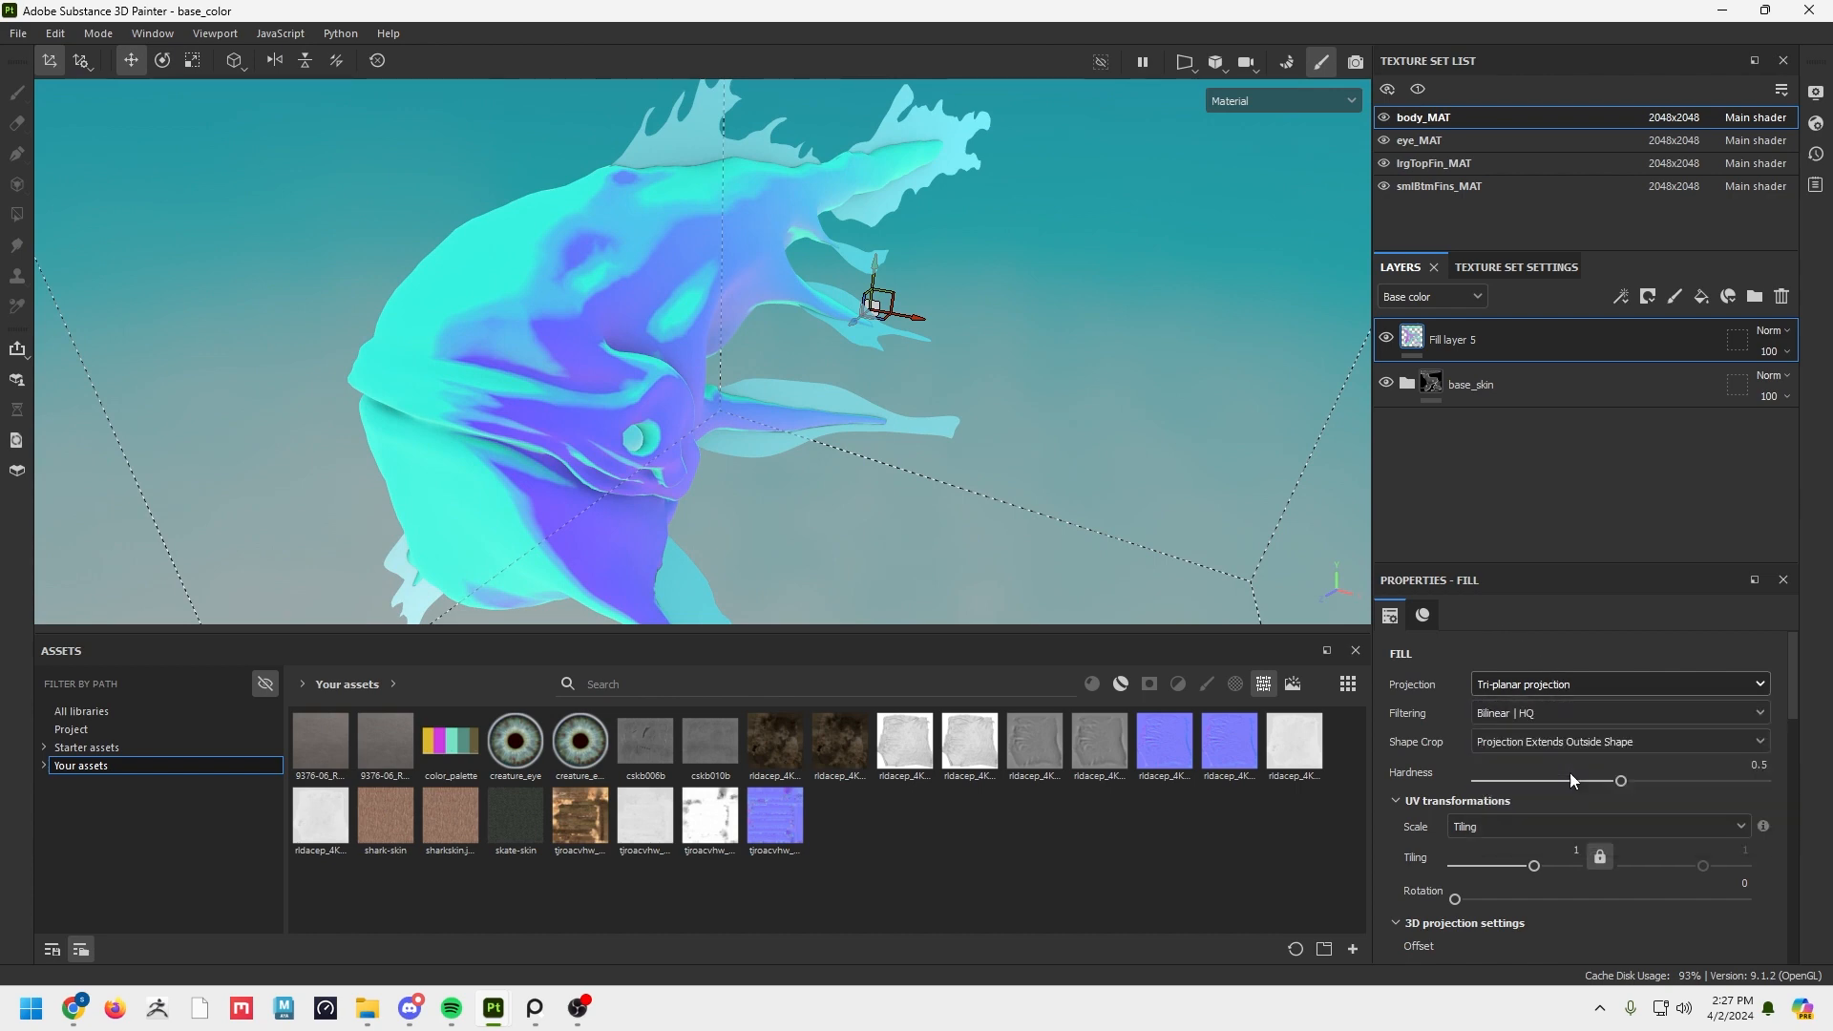
pyautogui.keyDown('alt'); pyautogui.moveTo(1184, 515); pyautogui.dragTo(895, 508); pyautogui.keyUp('alt')
# Try Warp projection and Fill (Match per UV Tile) for the gradient fill layer.
pyautogui.click(1561, 685)
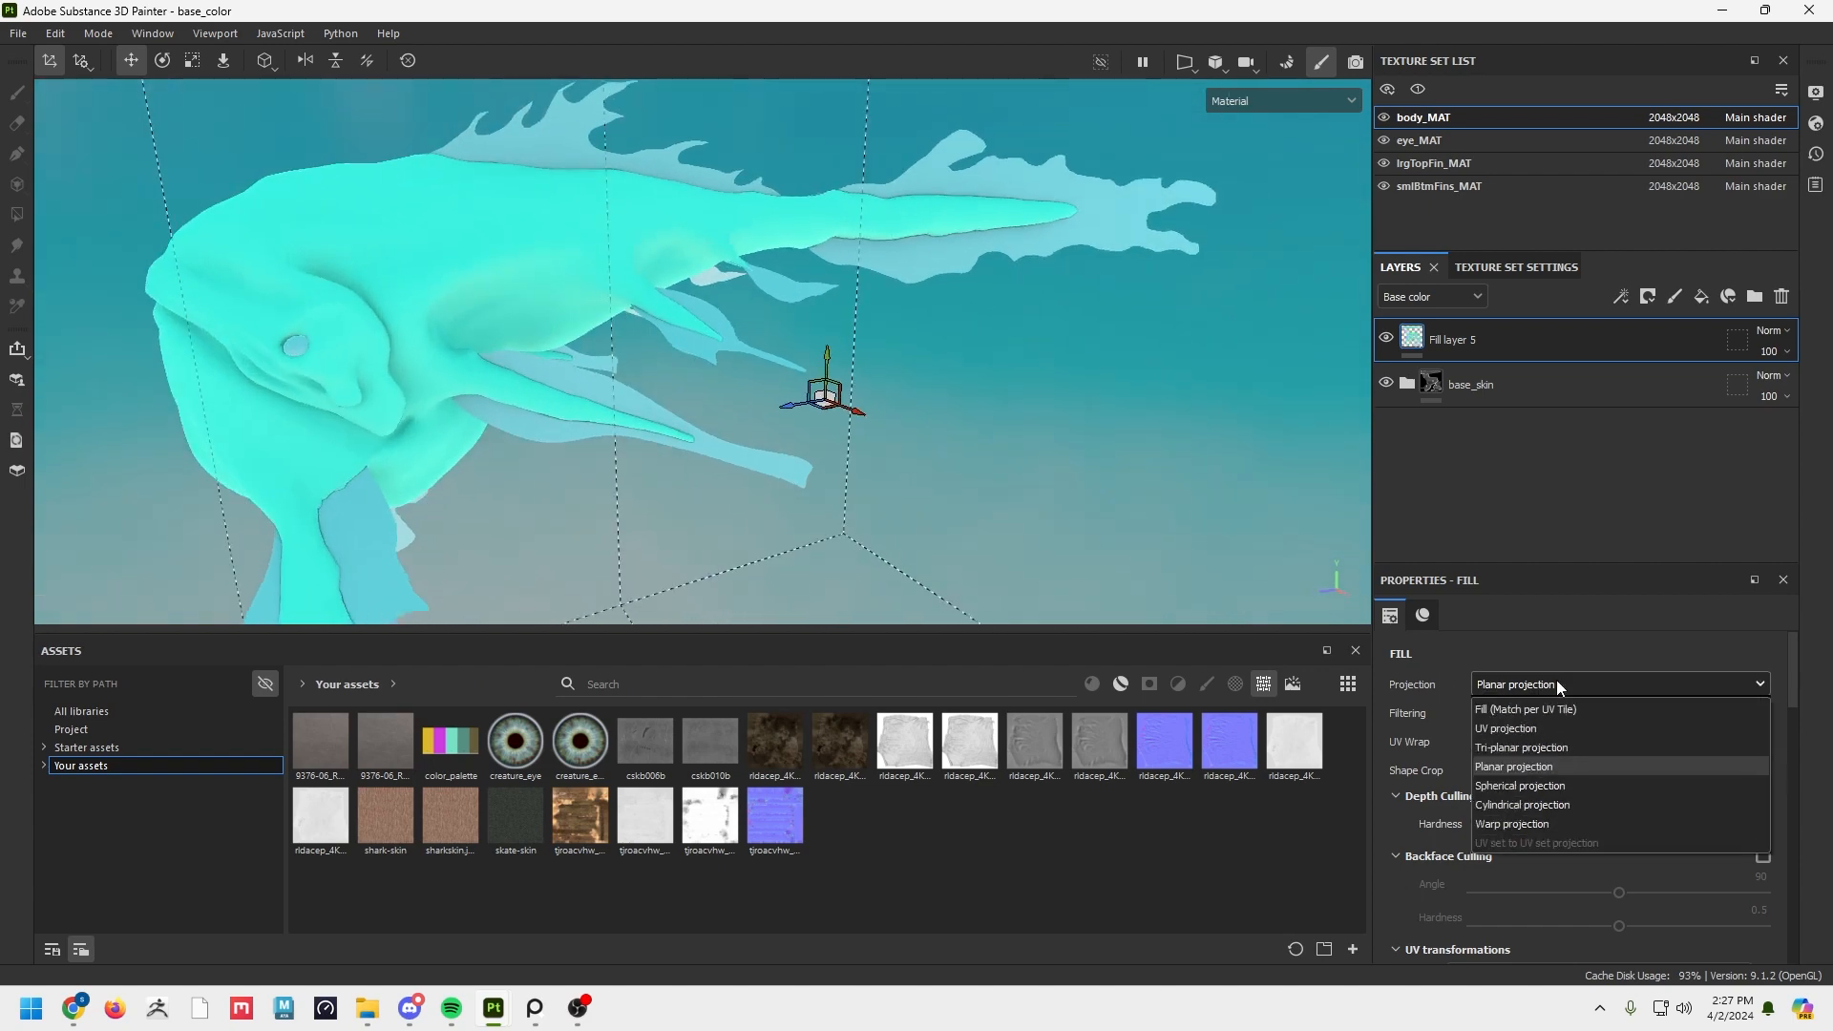
pyautogui.click(1567, 821)
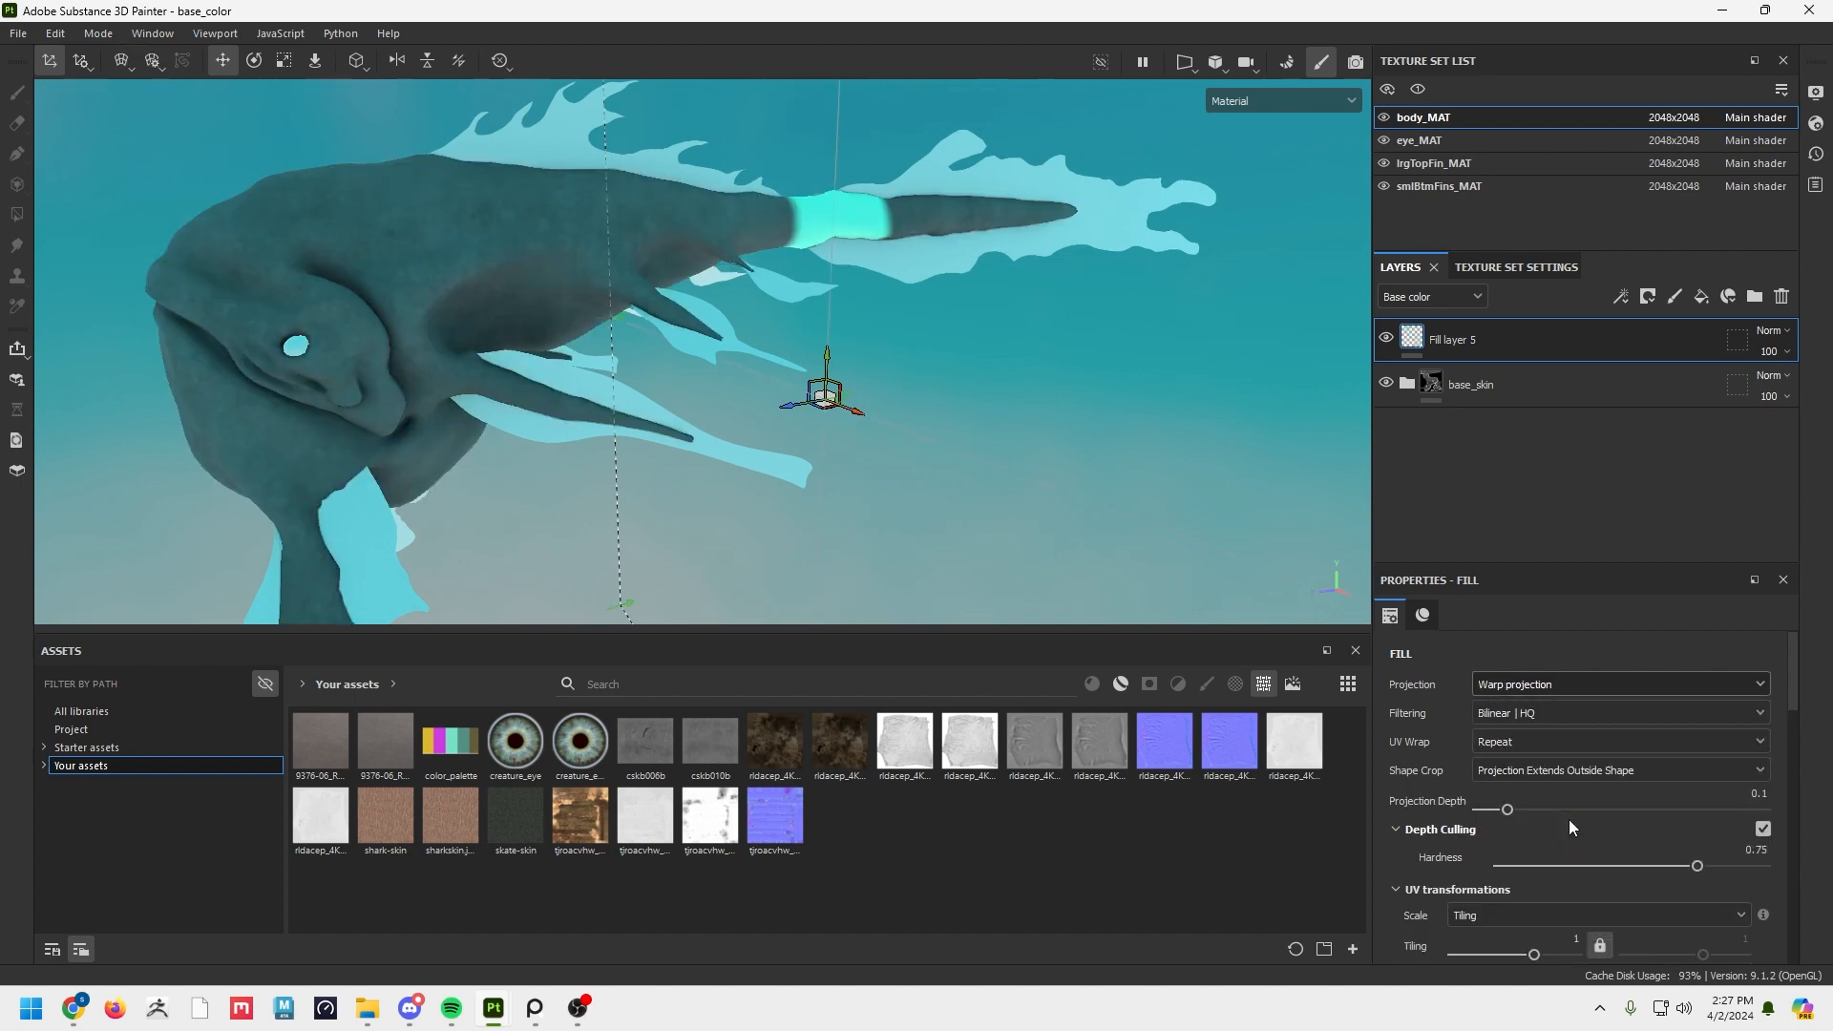
pyautogui.click(1583, 684)
pyautogui.click(1584, 709)
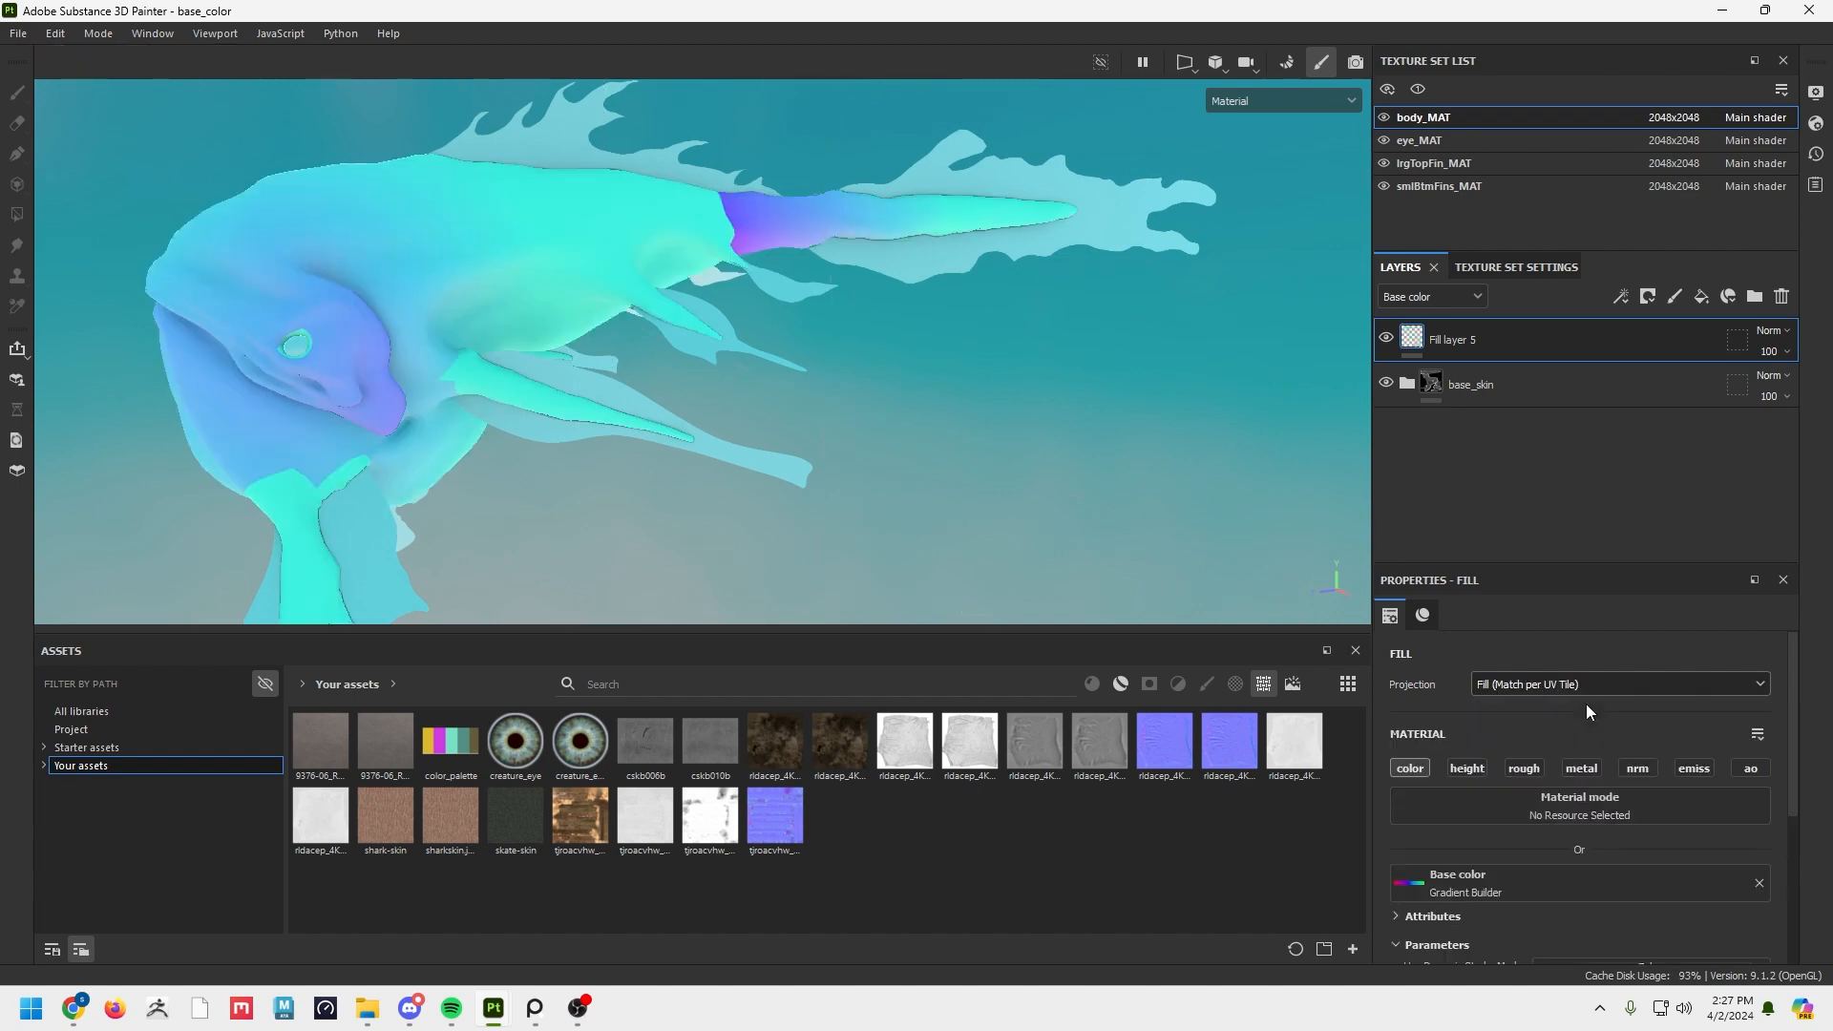
pyautogui.scroll(-5, 1586, 725)
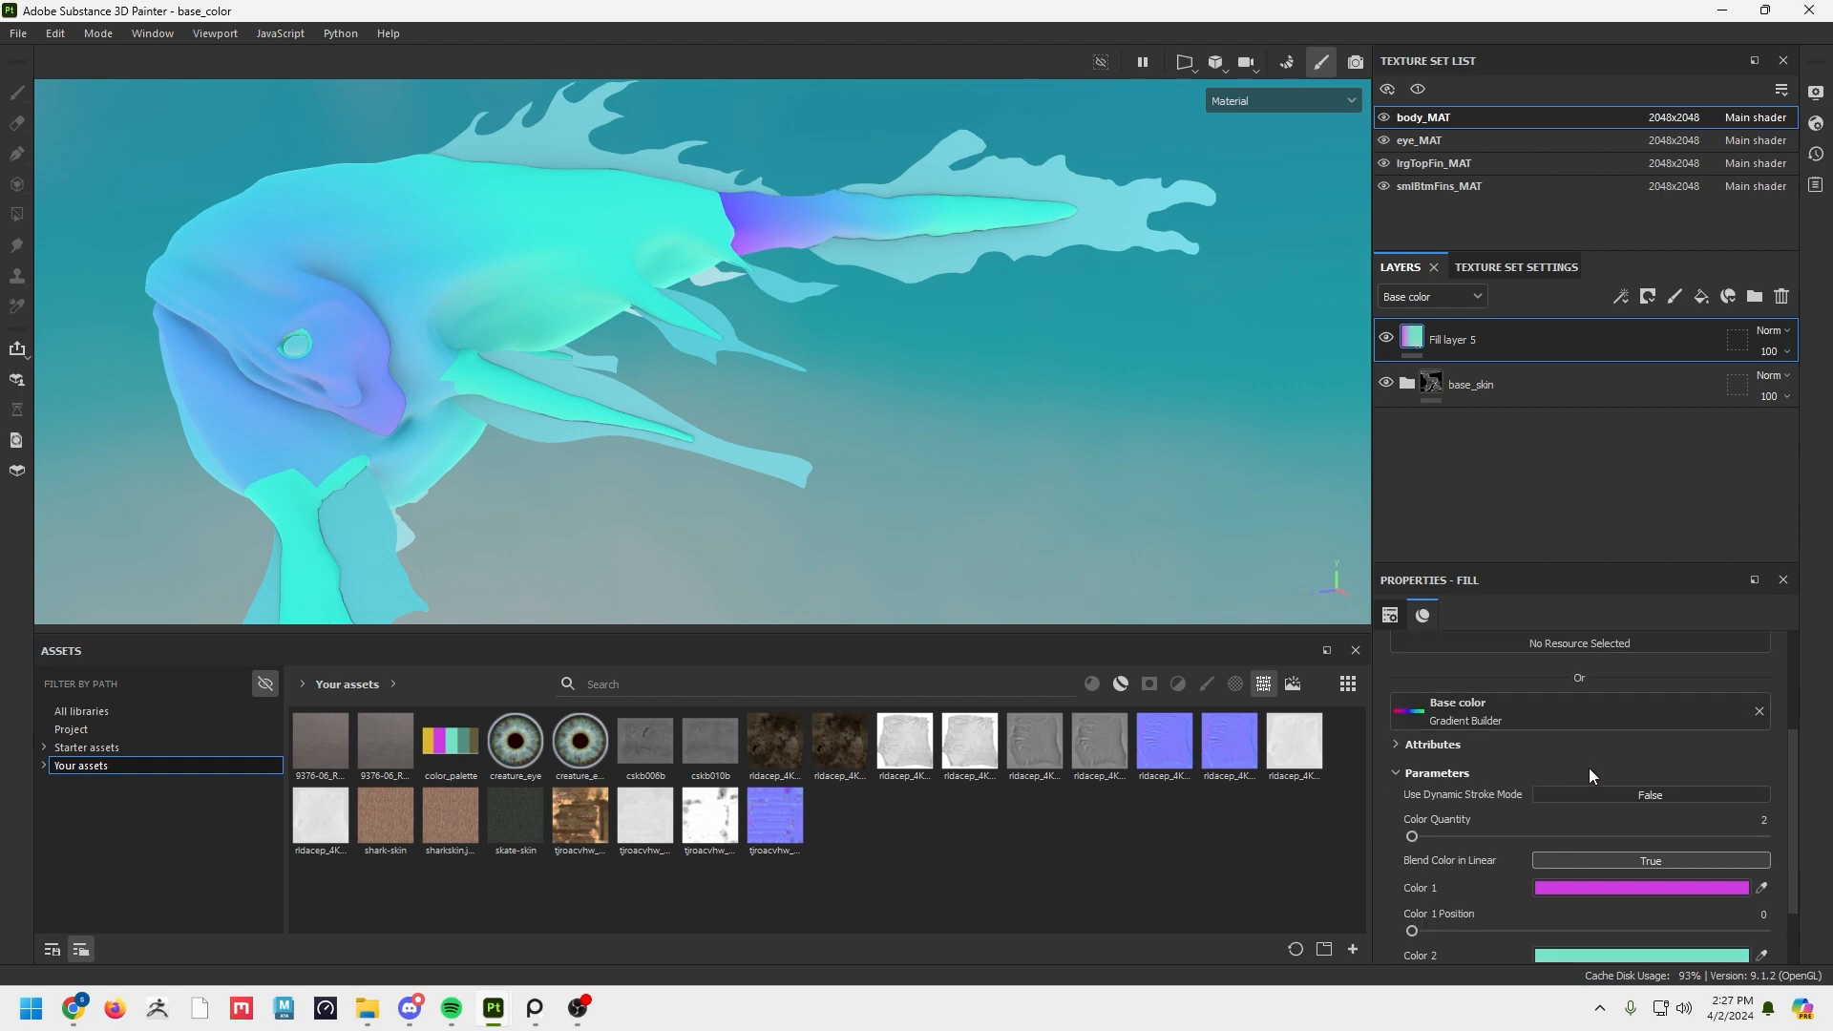
pyautogui.scroll(4, 1573, 798)
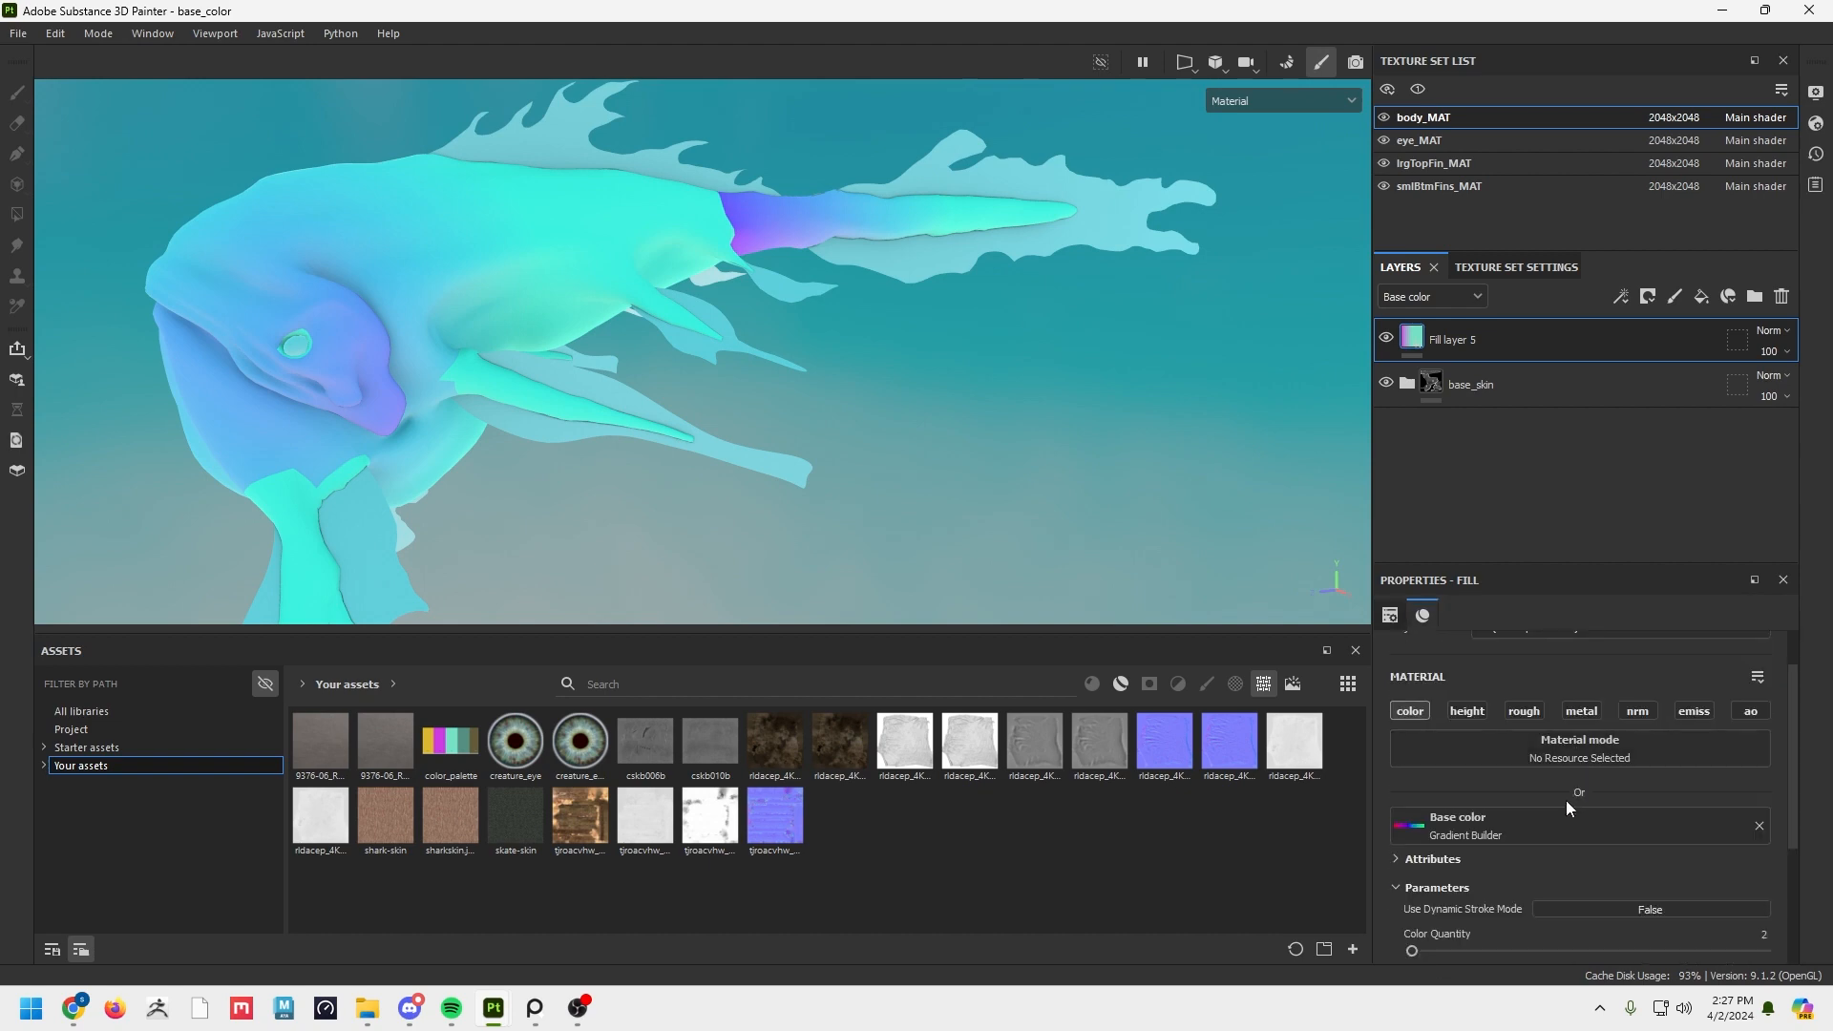
pyautogui.scroll(-1, 1475, 861)
pyautogui.scroll(3, 1475, 861)
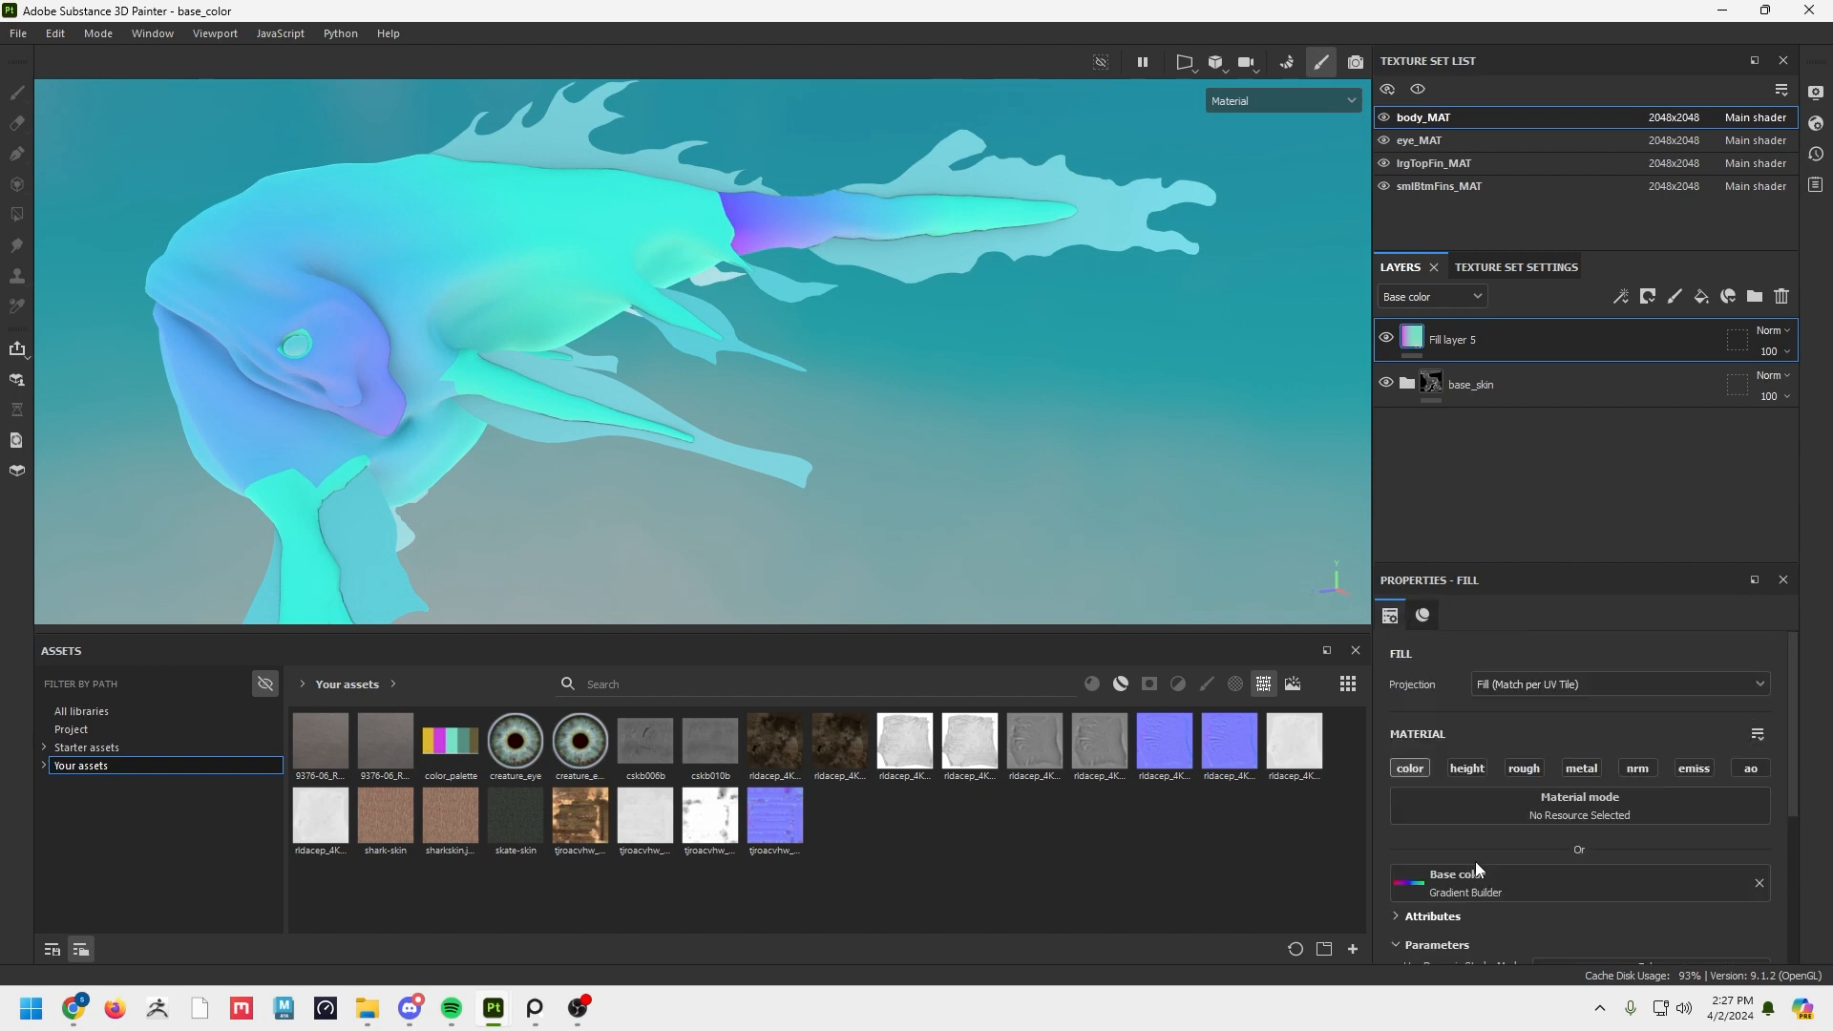
# Set the gradient fill back to UV projection and its tiling to 1.36.
pyautogui.click(1524, 684)
pyautogui.click(1522, 725)
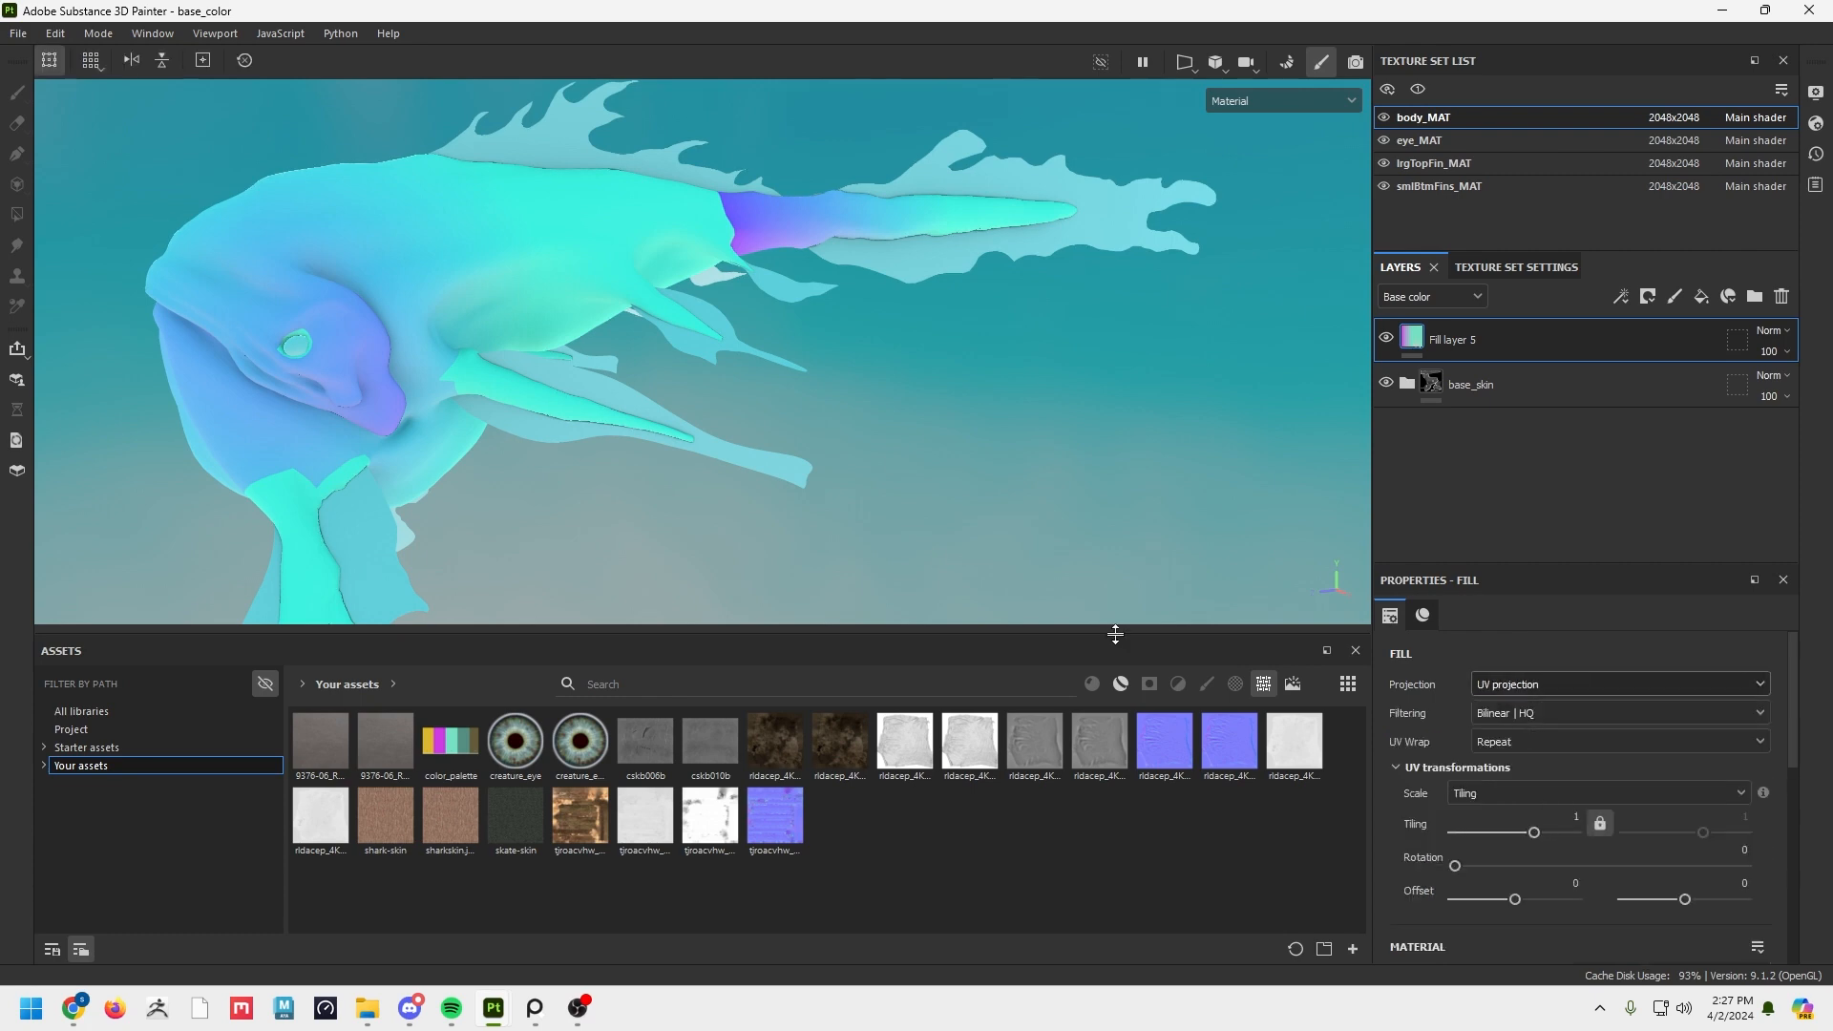
pyautogui.keyDown('alt'); pyautogui.moveTo(1050, 572); pyautogui.dragTo(1080, 482); pyautogui.keyUp('alt')
pyautogui.moveTo(1534, 832)
pyautogui.mouseDown()
pyautogui.moveTo(1551, 834)
pyautogui.moveTo(1537, 838)
pyautogui.mouseUp()
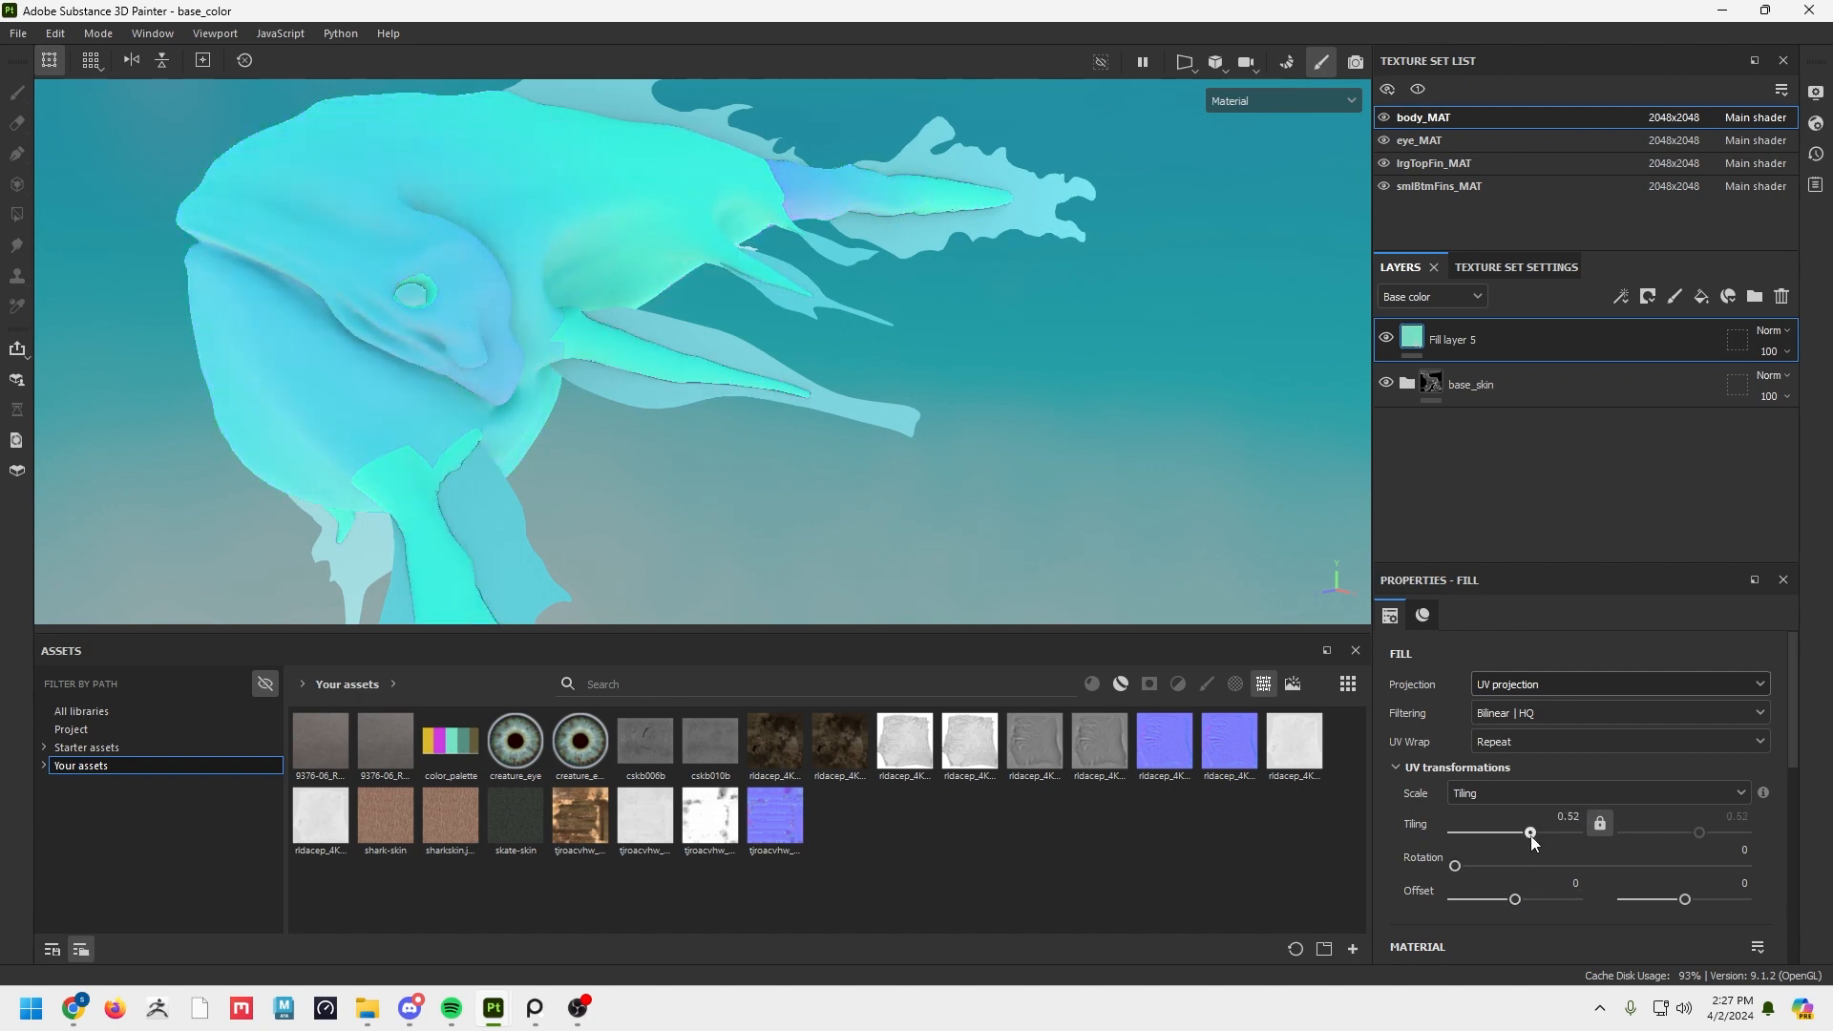
# Add a black mask to Fill layer 5 and put a Paint effect on that mask.
pyautogui.keyDown('alt'); pyautogui.moveTo(1079, 510); pyautogui.dragTo(751, 507); pyautogui.keyUp('alt')
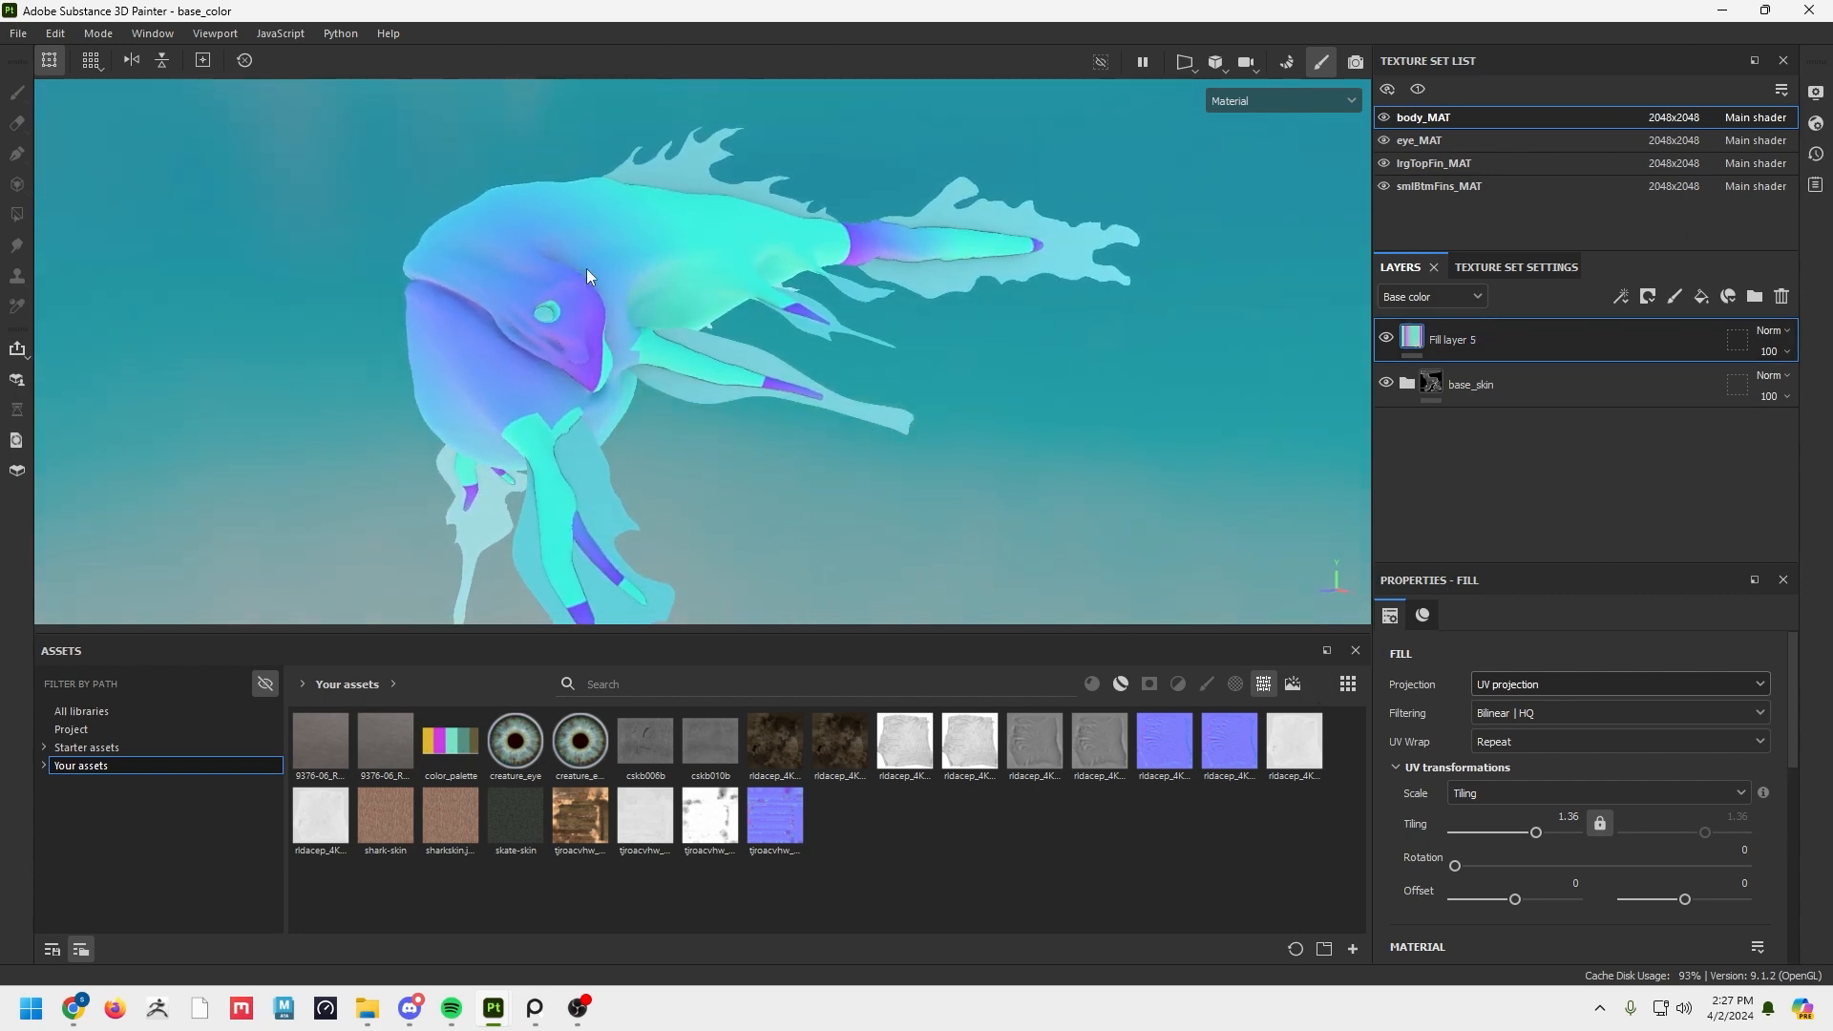
pyautogui.keyDown('alt'); pyautogui.moveTo(788, 356); pyautogui.dragTo(757, 379); pyautogui.keyUp('alt')
pyautogui.keyDown('alt'); pyautogui.moveTo(576, 297); pyautogui.dragTo(584, 305); pyautogui.keyUp('alt')
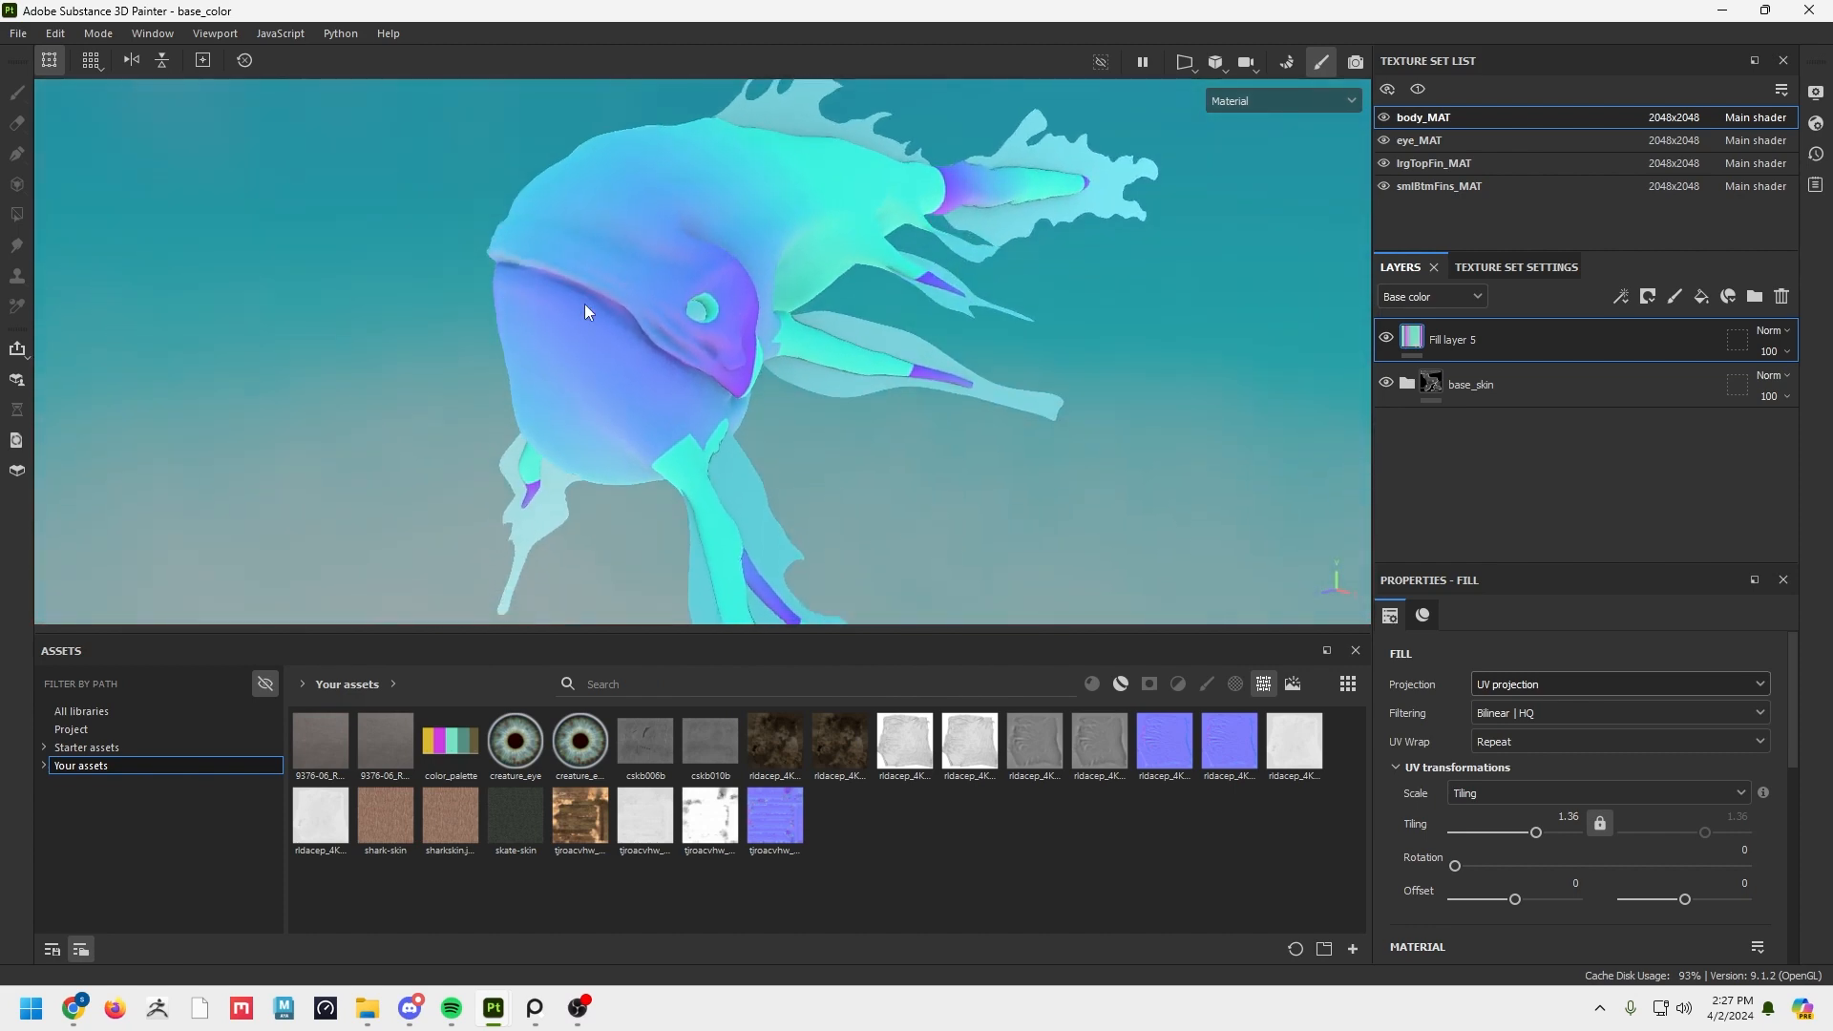
pyautogui.keyDown('alt'); pyautogui.moveTo(797, 347); pyautogui.dragTo(659, 258); pyautogui.keyUp('alt')
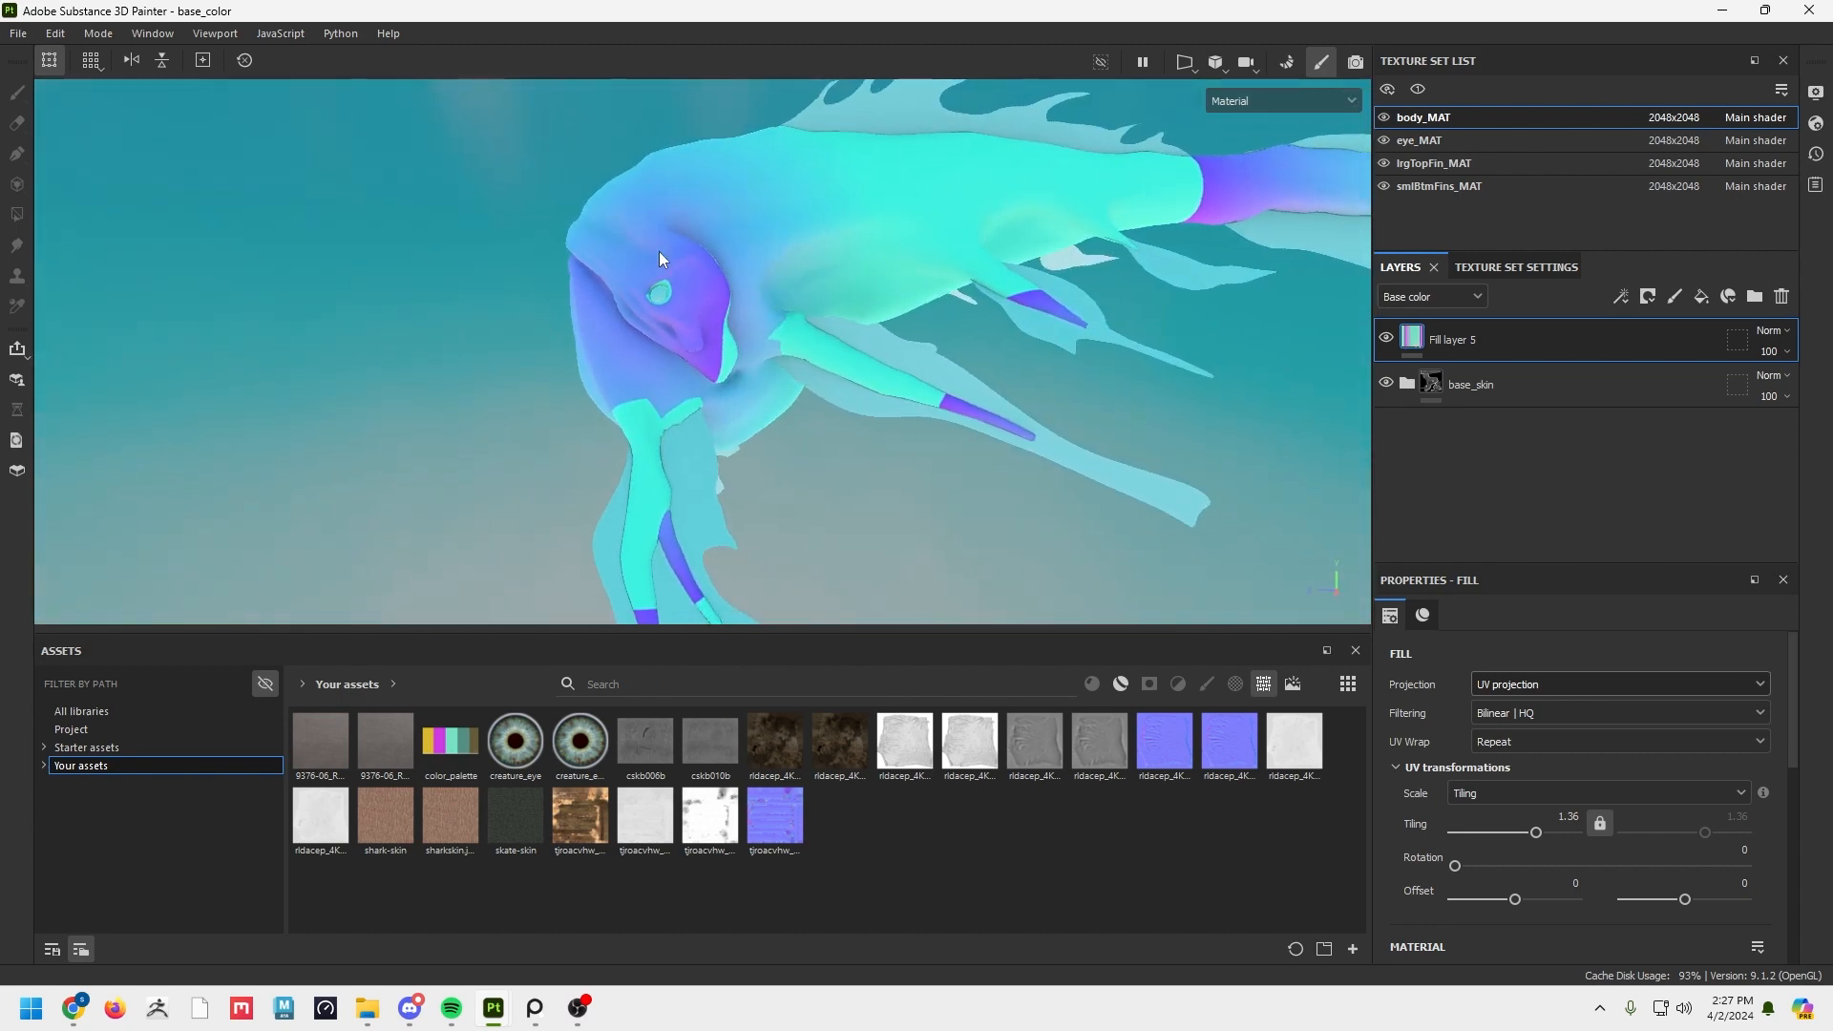
pyautogui.keyDown('alt'); pyautogui.moveTo(1071, 311); pyautogui.dragTo(898, 342); pyautogui.keyUp('alt')
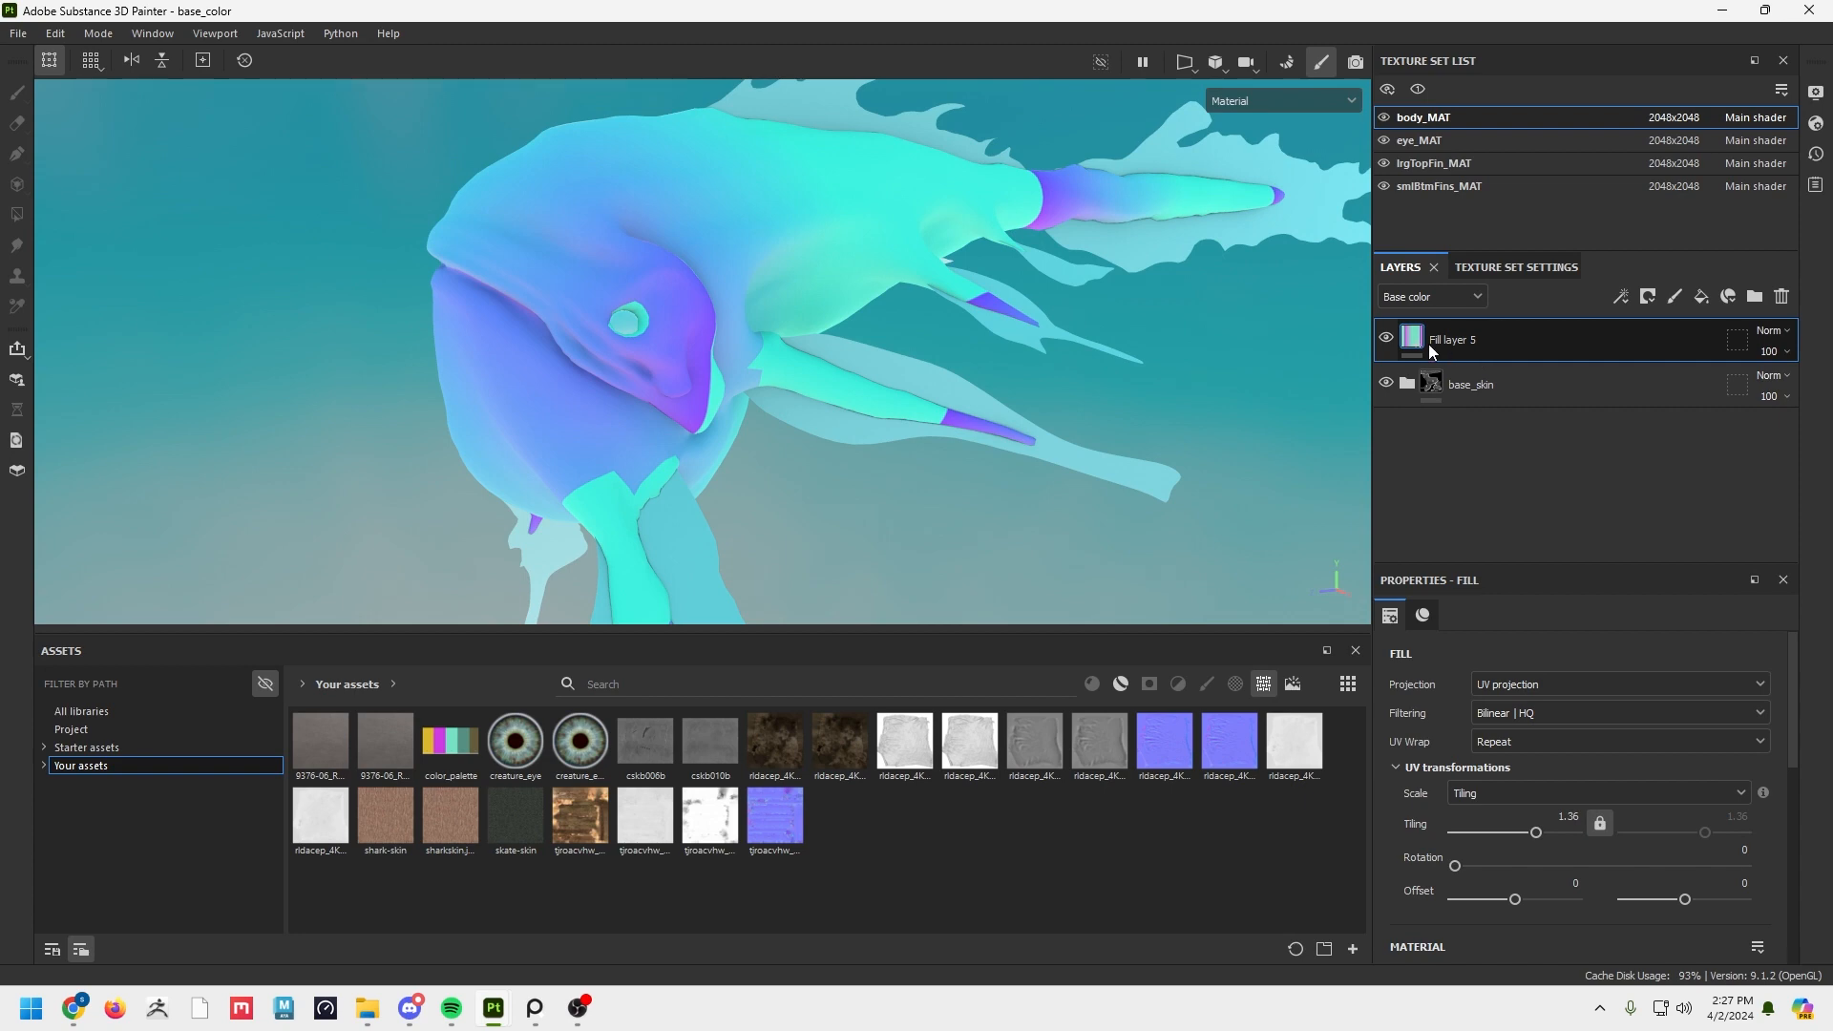
pyautogui.rightClick(1419, 348)
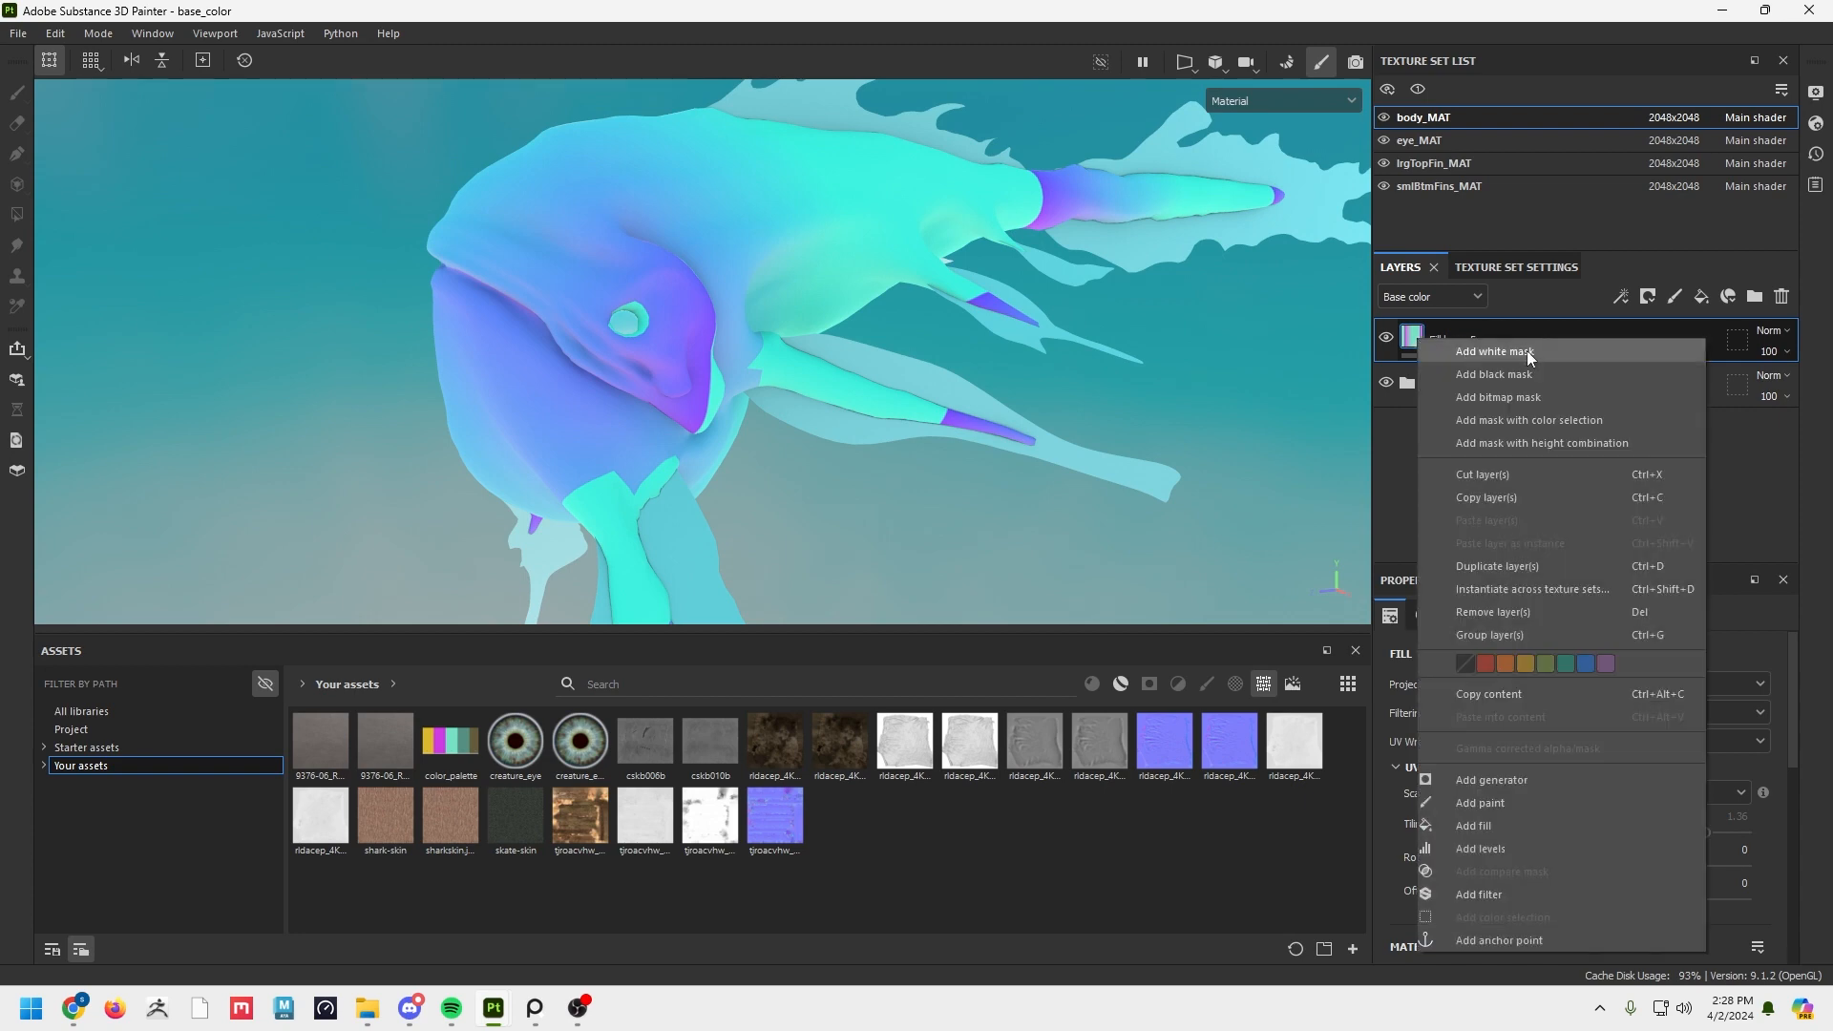
pyautogui.click(1527, 370)
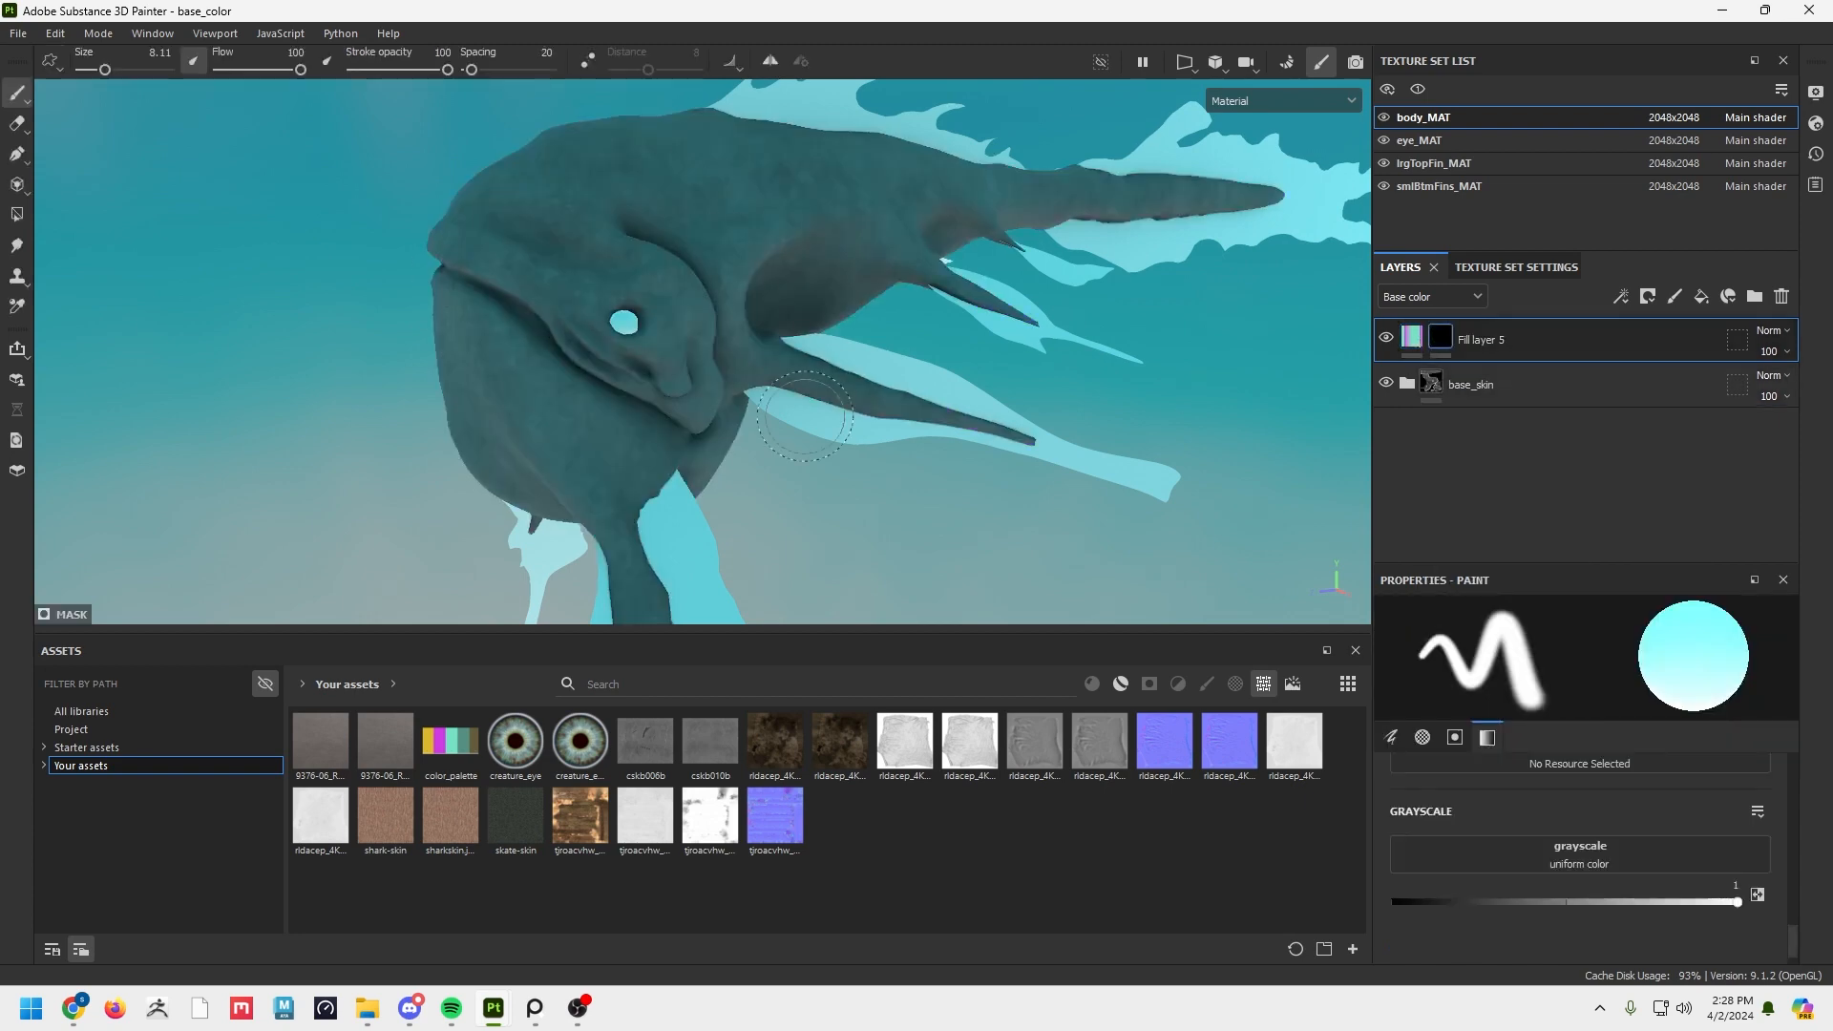
pyautogui.rightClick(1446, 340)
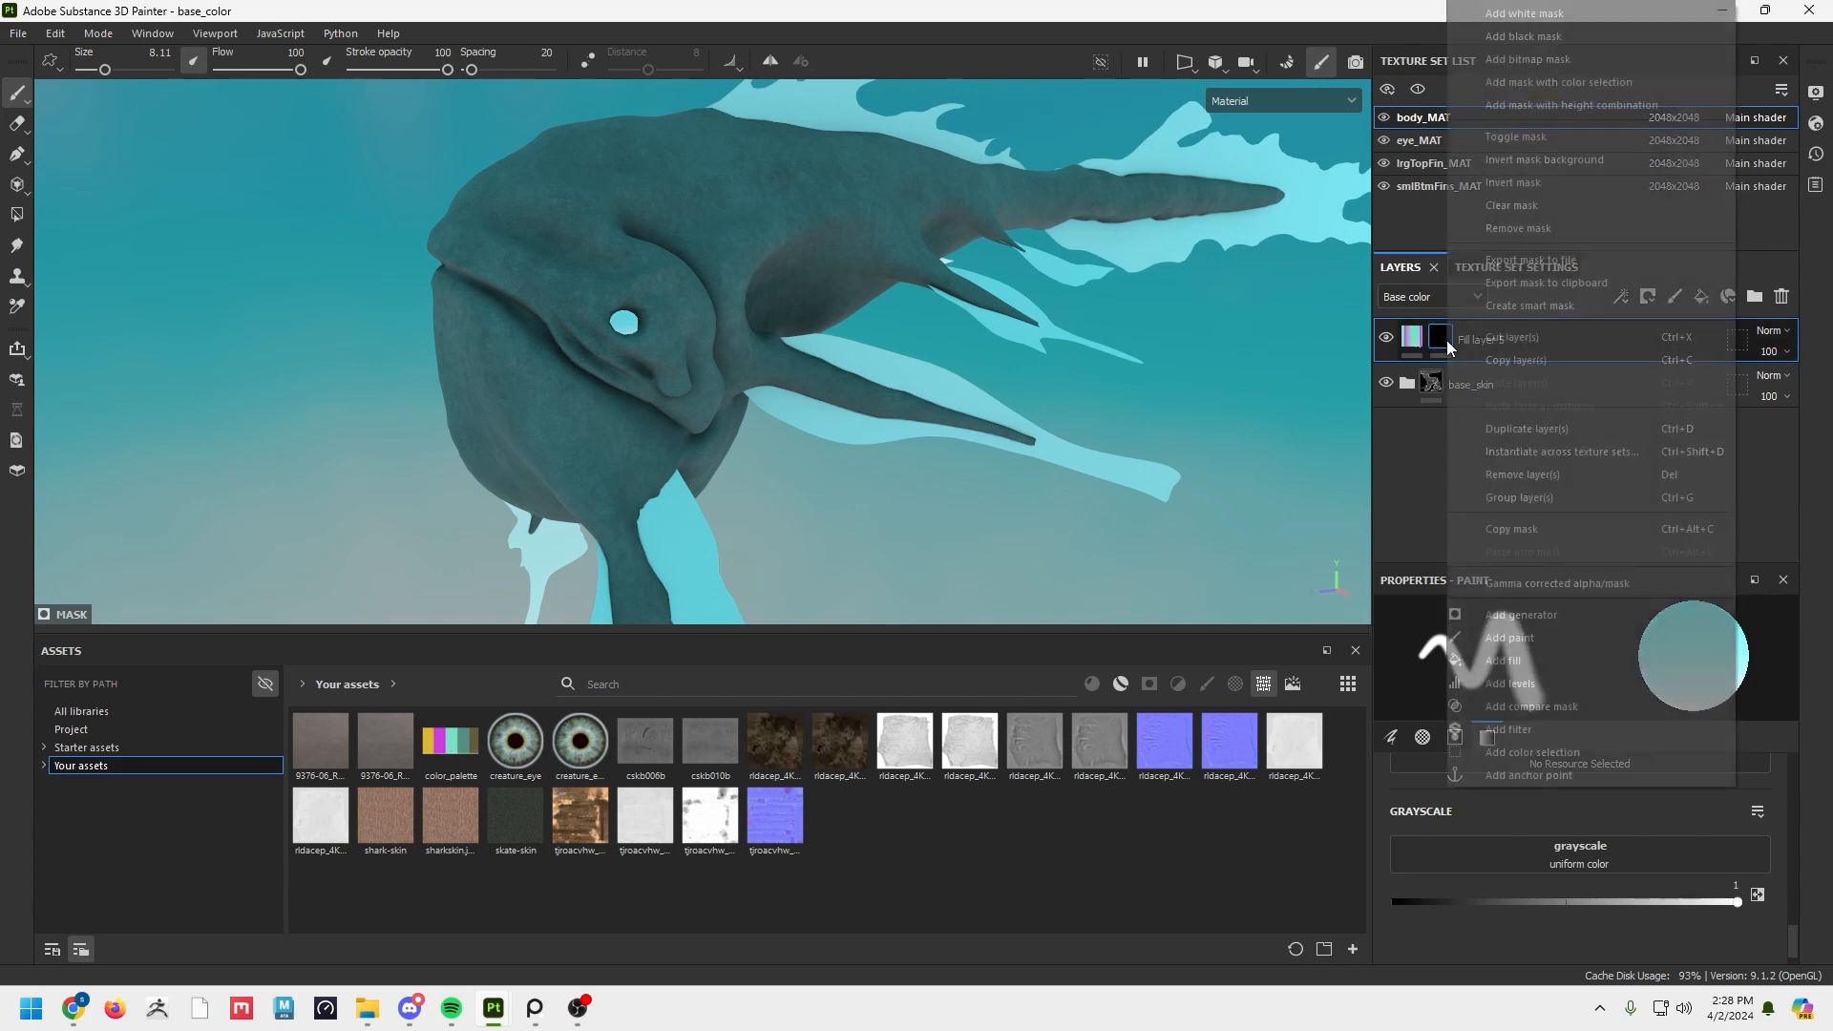
pyautogui.click(1518, 637)
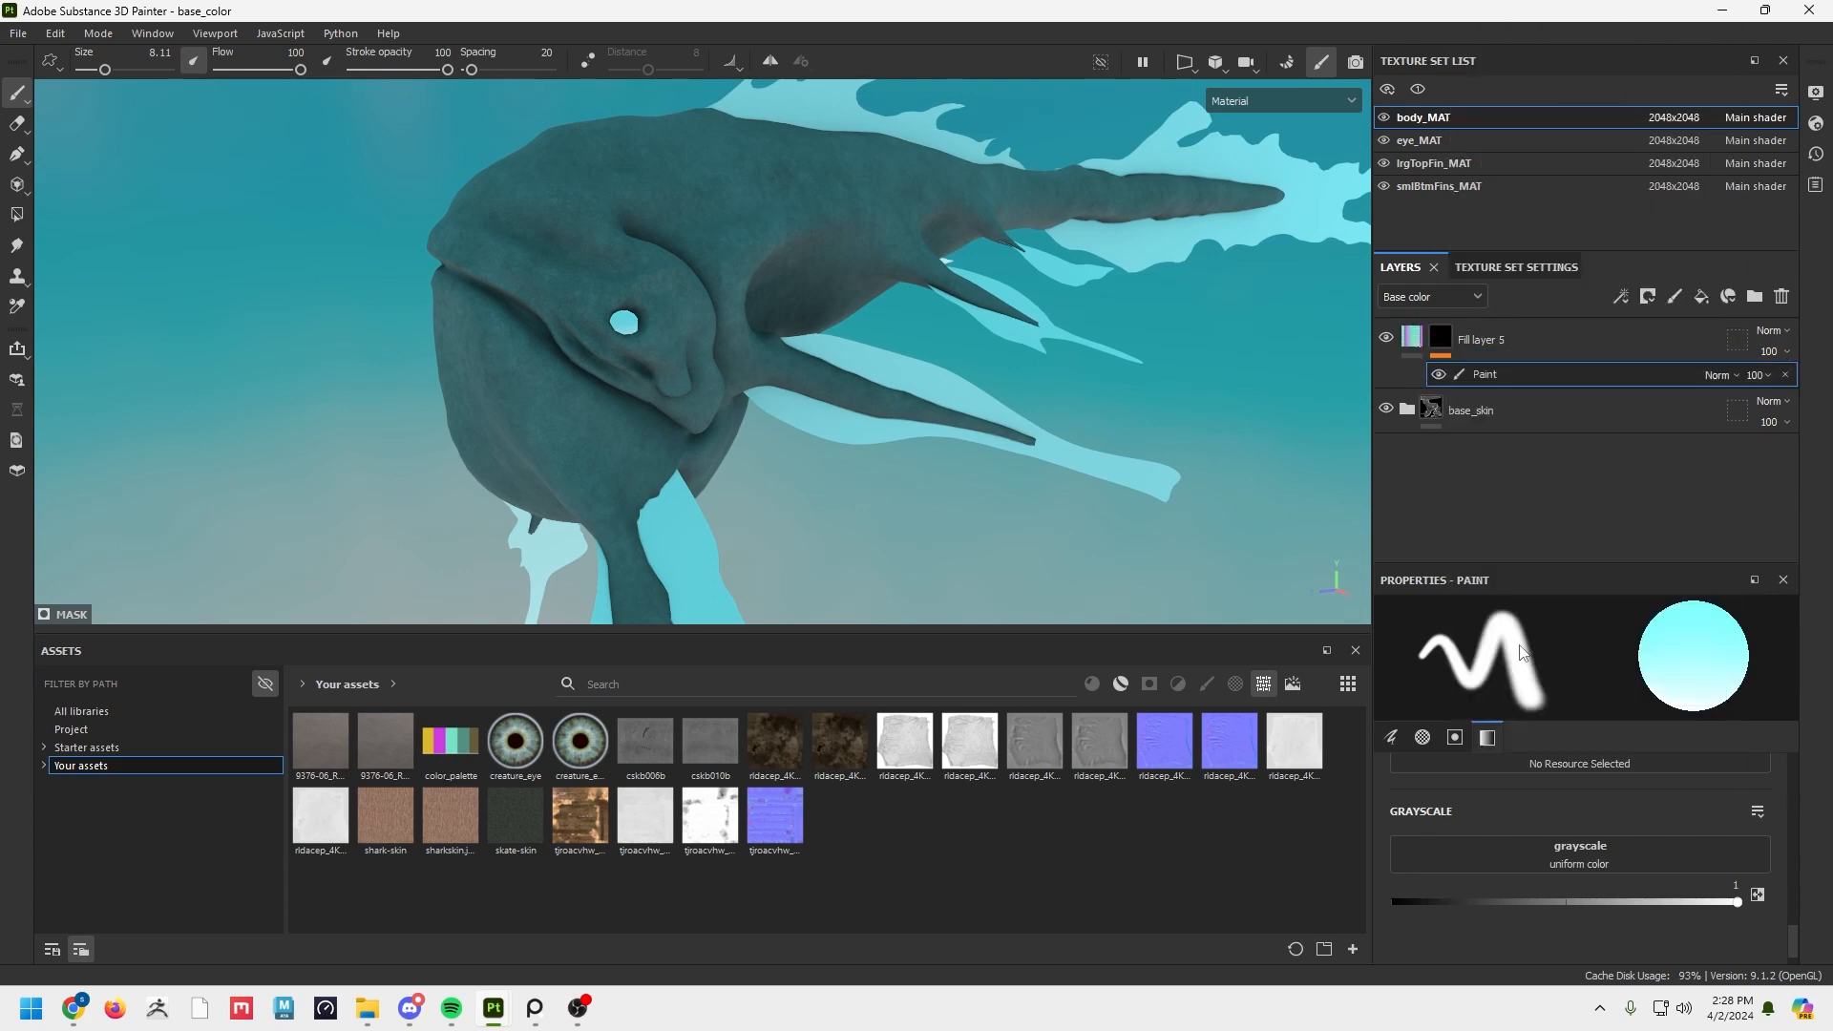
# Paint white on the mask with a soft brush to reveal the gradient over the throat, belly and front fin bases.
pyautogui.moveTo(737, 287)
pyautogui.mouseDown()
pyautogui.moveTo(544, 396)
pyautogui.moveTo(659, 426)
pyautogui.moveTo(605, 500)
pyautogui.moveTo(613, 523)
pyautogui.moveTo(818, 447)
pyautogui.moveTo(668, 296)
pyautogui.moveTo(591, 277)
pyautogui.moveTo(620, 262)
pyautogui.moveTo(668, 420)
pyautogui.moveTo(591, 458)
pyautogui.moveTo(763, 477)
pyautogui.moveTo(716, 430)
pyautogui.mouseUp()
pyautogui.keyDown('alt'); pyautogui.moveTo(833, 445); pyautogui.dragTo(504, 521); pyautogui.keyUp('alt')
pyautogui.moveTo(610, 540)
pyautogui.mouseDown()
pyautogui.moveTo(668, 449)
pyautogui.moveTo(672, 348)
pyautogui.moveTo(646, 448)
pyautogui.mouseUp()
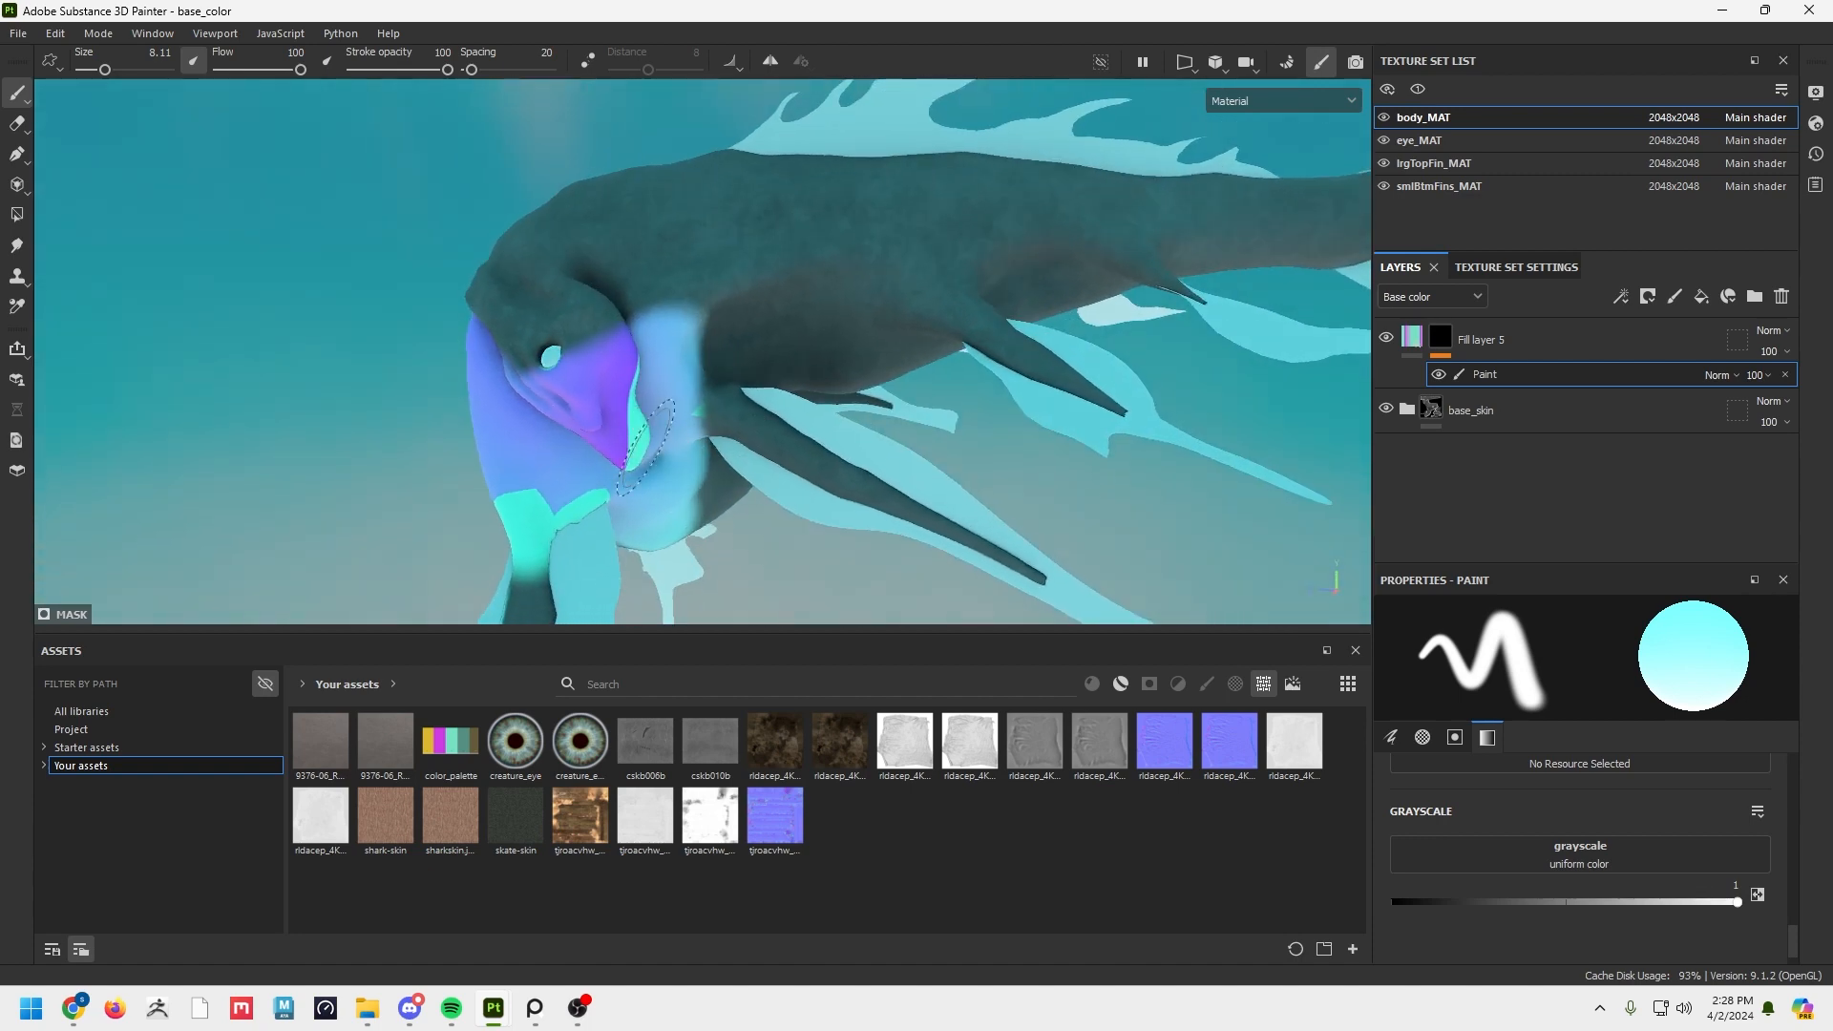
pyautogui.moveTo(663, 359)
pyautogui.mouseDown()
pyautogui.moveTo(793, 319)
pyautogui.moveTo(740, 297)
pyautogui.moveTo(1069, 256)
pyautogui.moveTo(1032, 323)
pyautogui.moveTo(802, 444)
pyautogui.moveTo(764, 449)
pyautogui.moveTo(703, 344)
pyautogui.moveTo(638, 383)
pyautogui.mouseUp()
pyautogui.moveTo(759, 410); pyautogui.dragTo(902, 174)
pyautogui.keyDown('alt'); pyautogui.moveTo(886, 225); pyautogui.dragTo(759, 431, button='middle'); pyautogui.keyUp('alt')
pyautogui.moveTo(735, 396)
pyautogui.mouseDown()
pyautogui.moveTo(785, 329)
pyautogui.moveTo(659, 430)
pyautogui.moveTo(603, 558)
pyautogui.mouseUp()
pyautogui.moveTo(603, 546)
pyautogui.keyDown('alt'); pyautogui.mouseDown()
pyautogui.moveTo(592, 458)
pyautogui.moveTo(695, 320)
pyautogui.mouseUp(); pyautogui.keyUp('alt')
pyautogui.moveTo(695, 320)
pyautogui.mouseDown()
pyautogui.moveTo(682, 387)
pyautogui.moveTo(695, 254)
pyautogui.moveTo(647, 381)
pyautogui.moveTo(554, 347)
pyautogui.moveTo(559, 441)
pyautogui.moveTo(564, 391)
pyautogui.moveTo(450, 503)
pyautogui.moveTo(700, 474)
pyautogui.mouseUp()
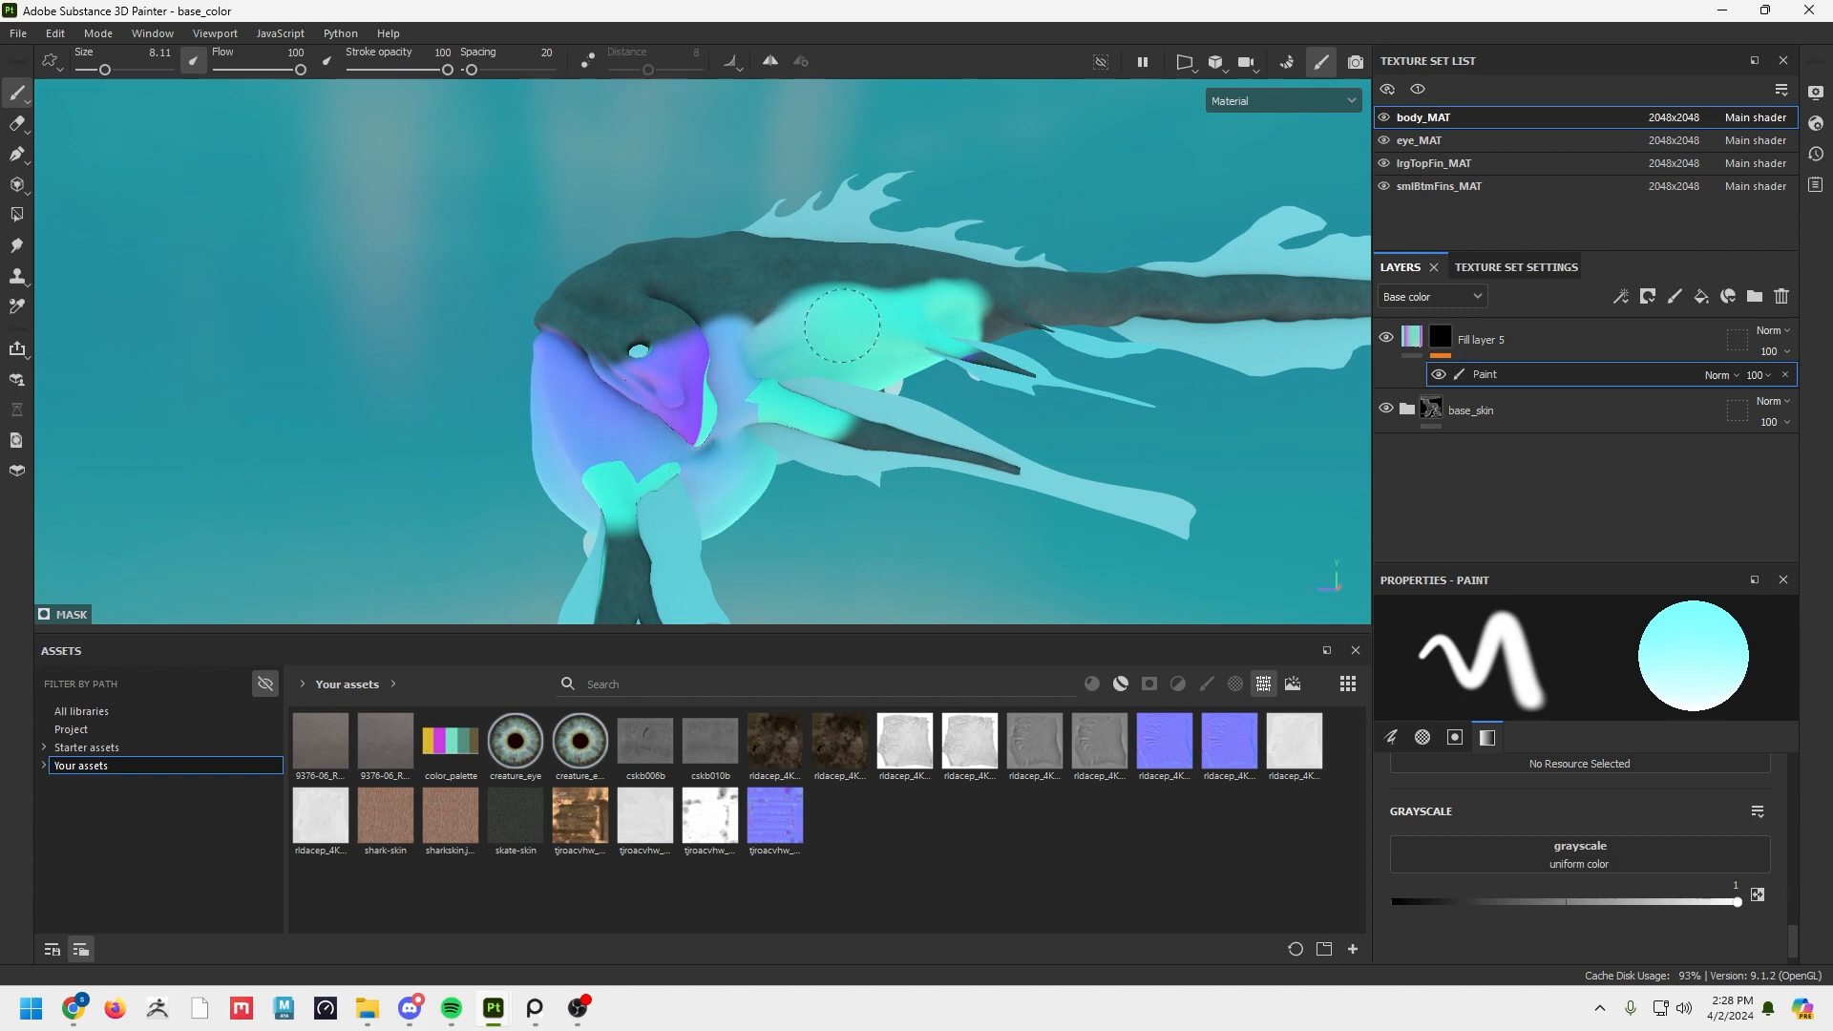
# Paint black on the mask with a brush of size 2.33 to remove the gradient around the eye and down the snout.
pyautogui.keyDown('alt'); pyautogui.moveTo(795, 318); pyautogui.dragTo(745, 444); pyautogui.keyUp('alt')
pyautogui.moveTo(745, 443)
pyautogui.keyDown('alt'); pyautogui.mouseDown(button='right')
pyautogui.moveTo(693, 480)
pyautogui.moveTo(720, 403)
pyautogui.mouseUp(button='right'); pyautogui.keyUp('alt')
pyautogui.press('x')
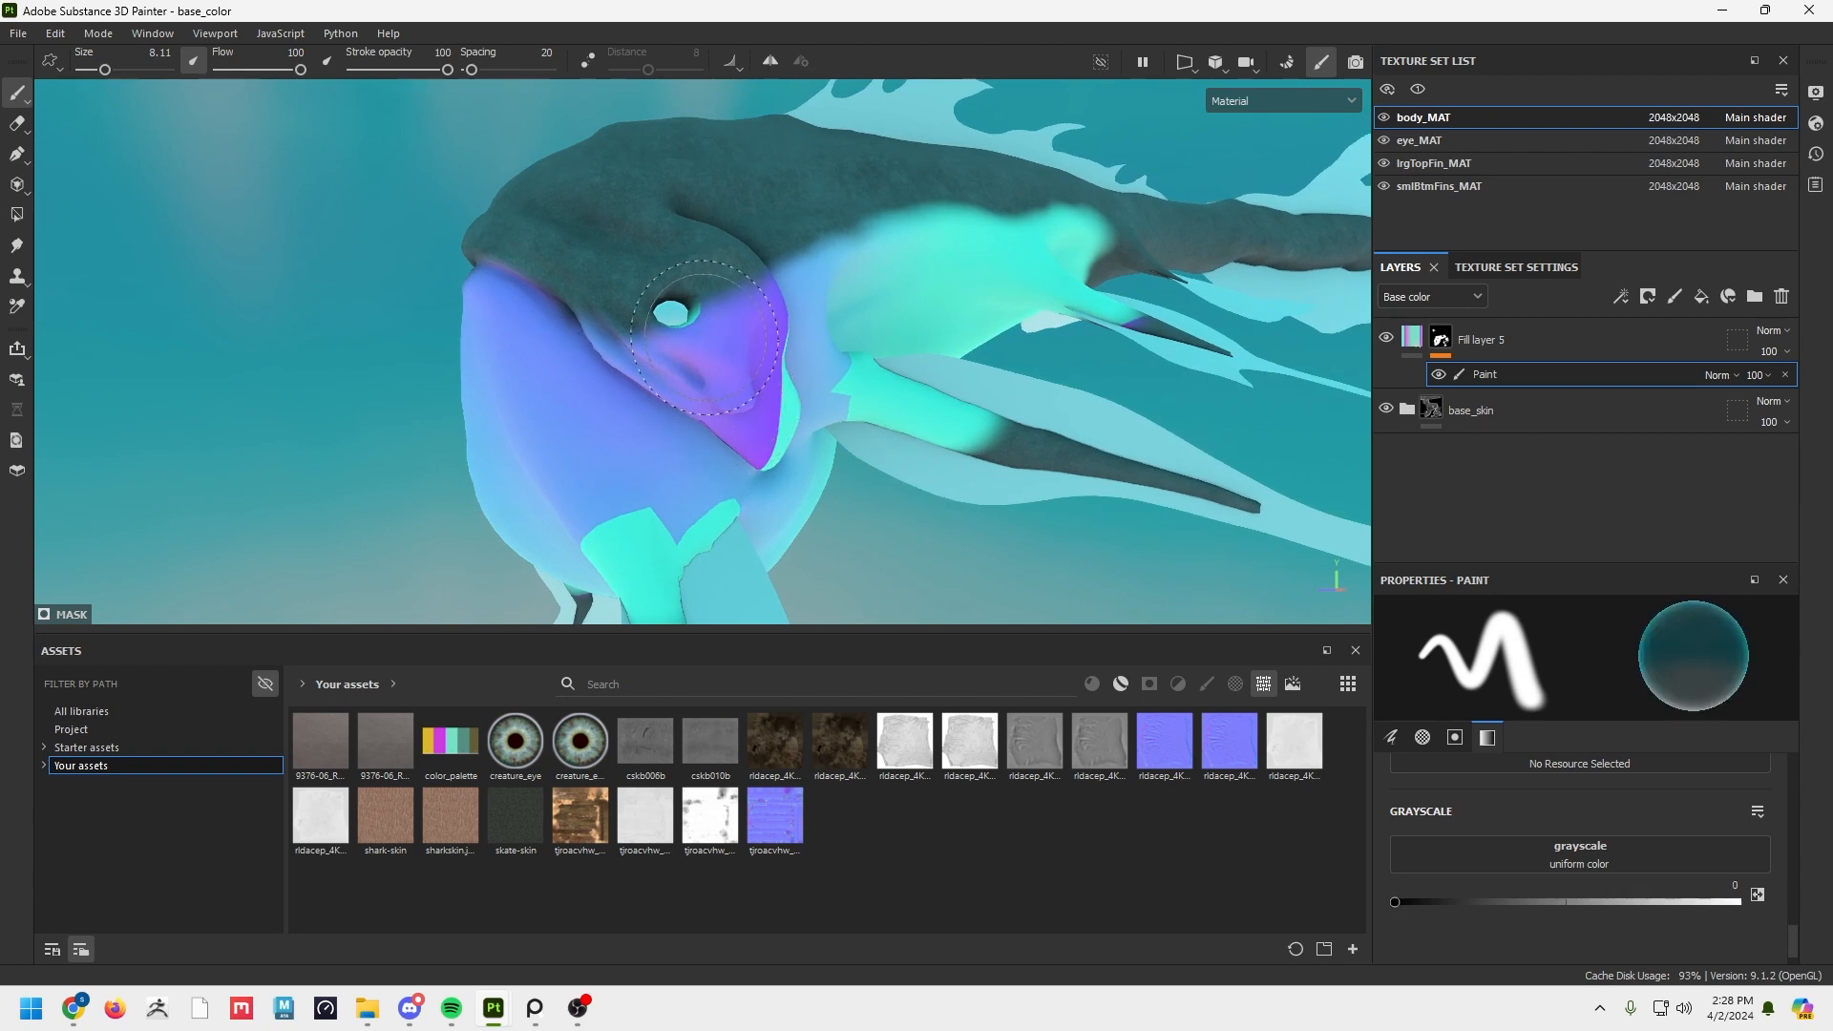
pyautogui.moveTo(114, 72); pyautogui.dragTo(101, 75)
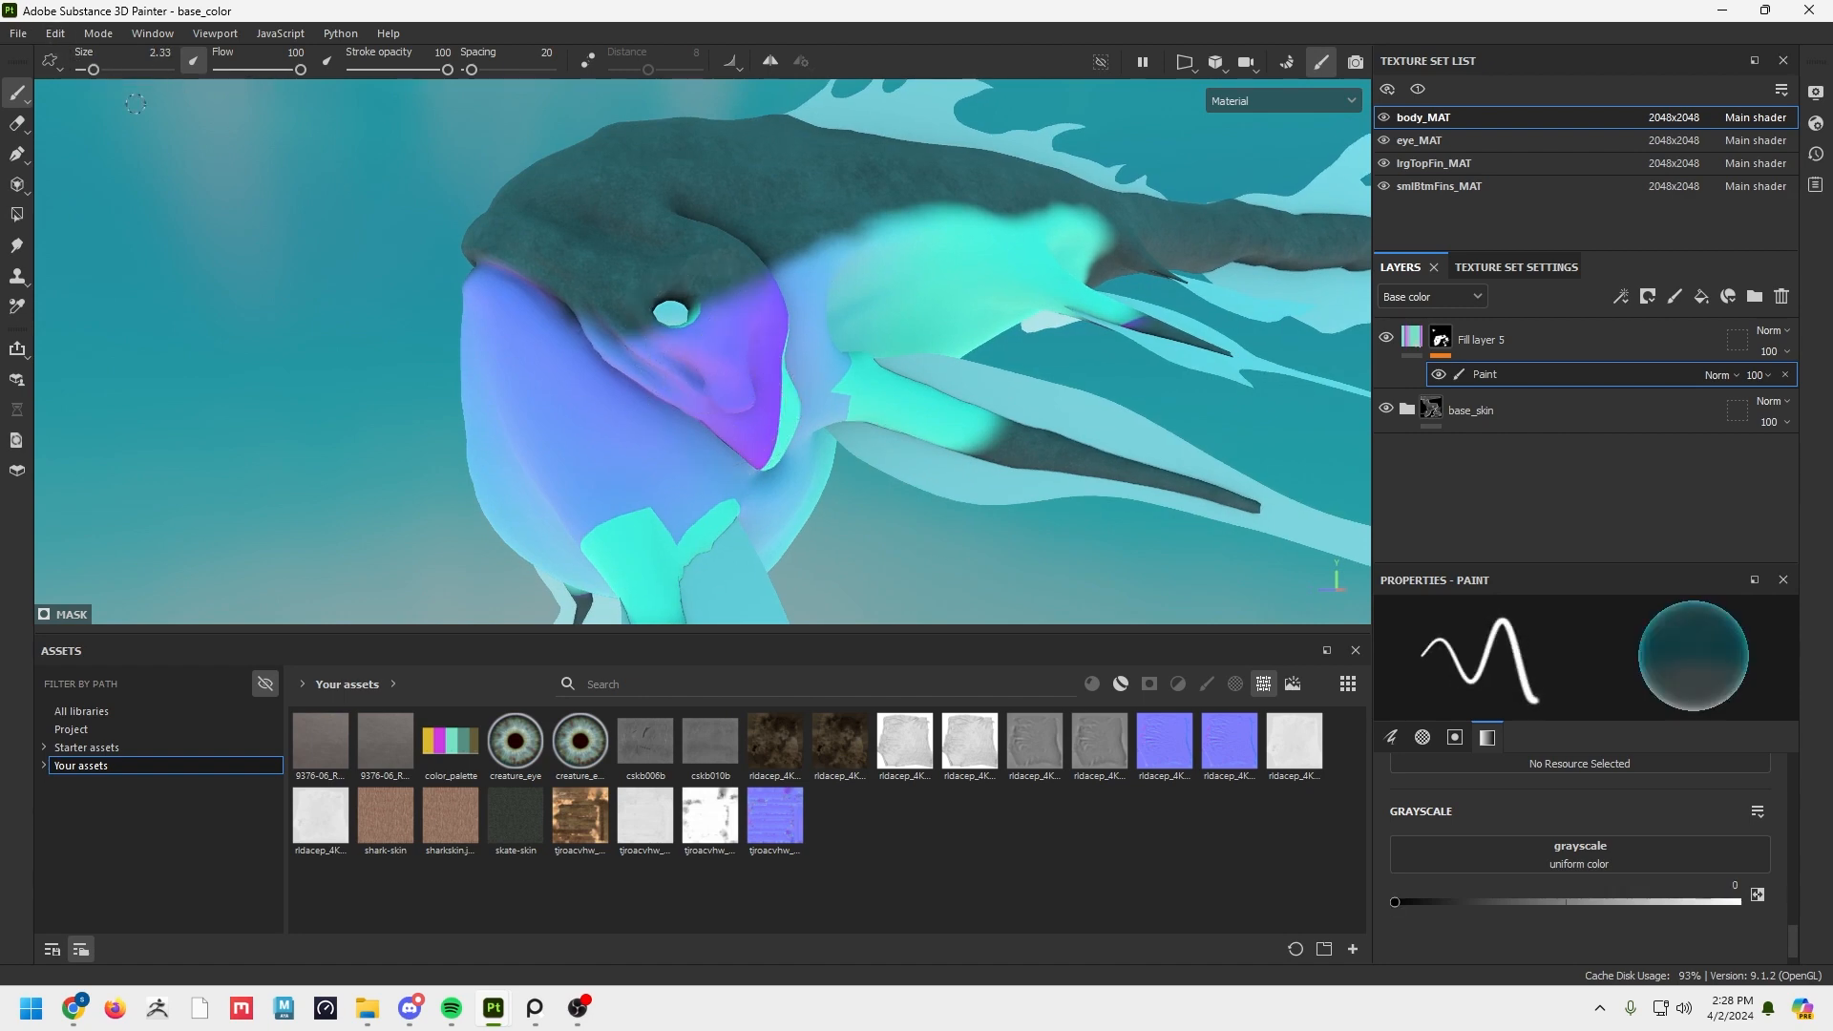
pyautogui.moveTo(625, 329)
pyautogui.mouseDown()
pyautogui.moveTo(587, 319)
pyautogui.moveTo(639, 377)
pyautogui.moveTo(625, 346)
pyautogui.moveTo(696, 334)
pyautogui.moveTo(669, 339)
pyautogui.moveTo(727, 304)
pyautogui.moveTo(676, 363)
pyautogui.mouseUp()
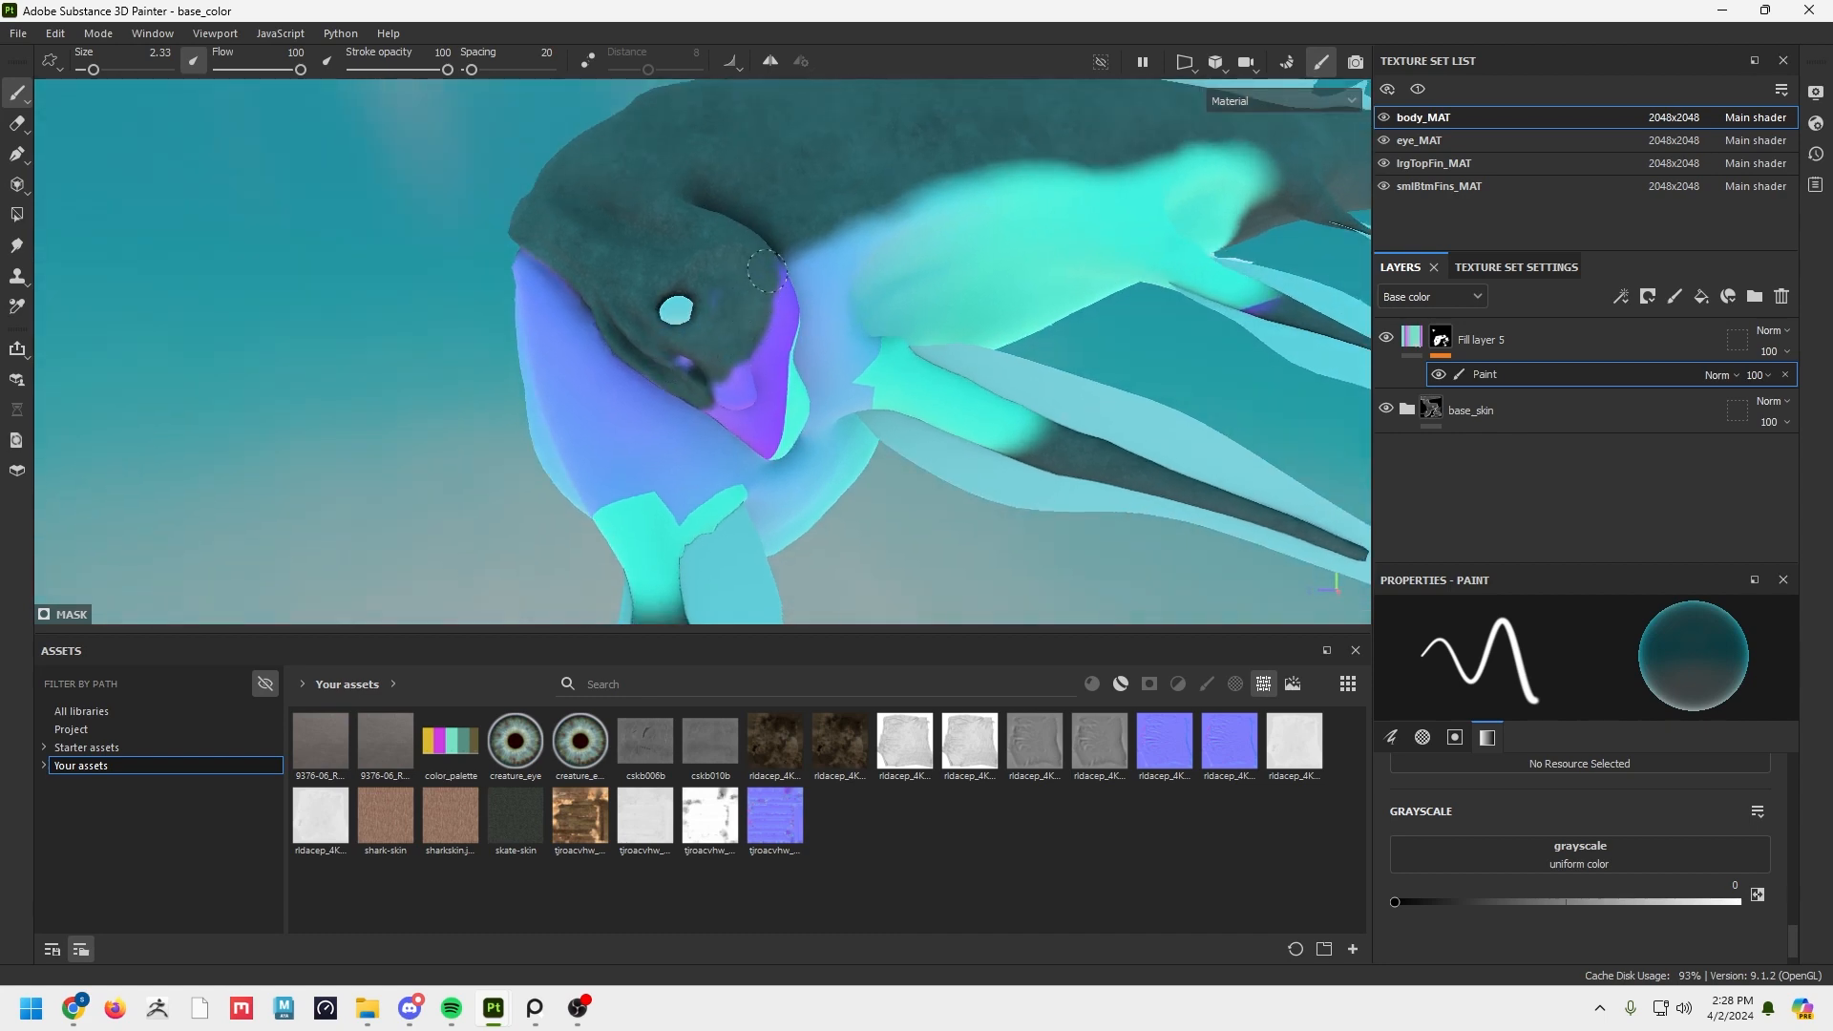
pyautogui.moveTo(767, 272)
pyautogui.mouseDown()
pyautogui.moveTo(788, 353)
pyautogui.moveTo(784, 313)
pyautogui.moveTo(775, 397)
pyautogui.moveTo(750, 355)
pyautogui.moveTo(703, 372)
pyautogui.mouseUp()
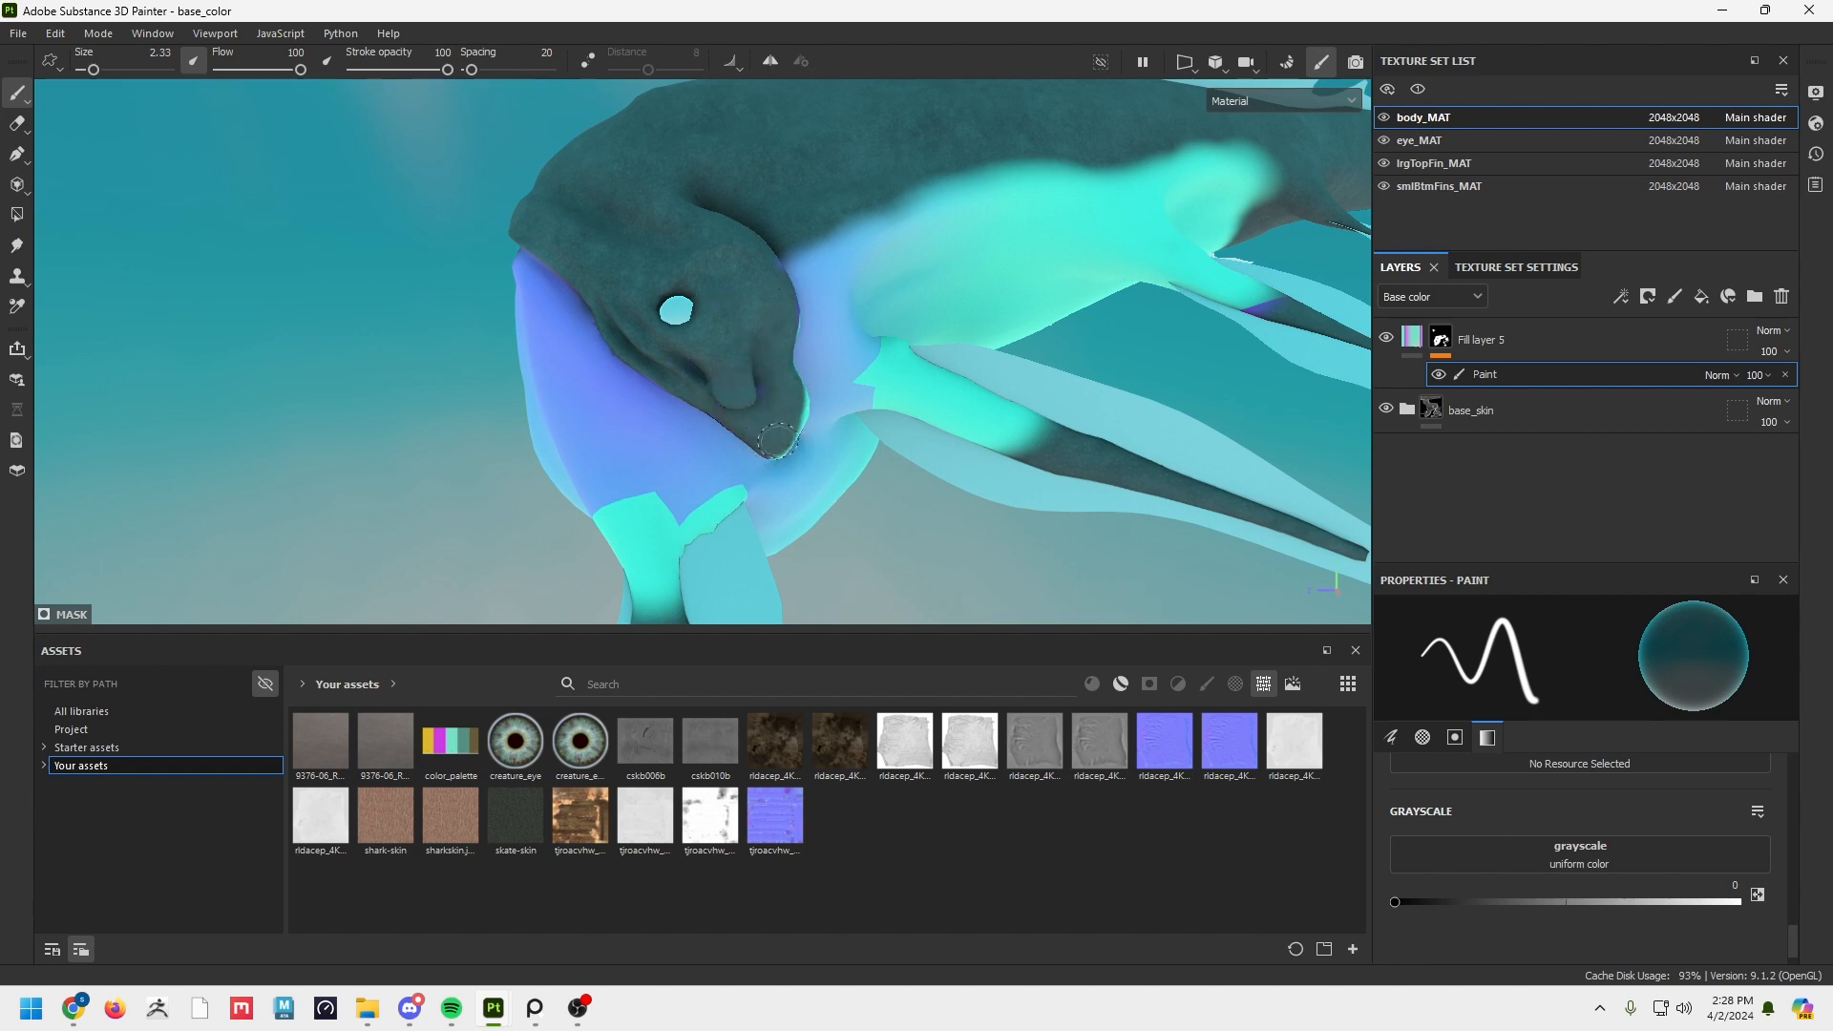
pyautogui.keyDown('alt'); pyautogui.moveTo(791, 410); pyautogui.dragTo(668, 421); pyautogui.keyUp('alt')
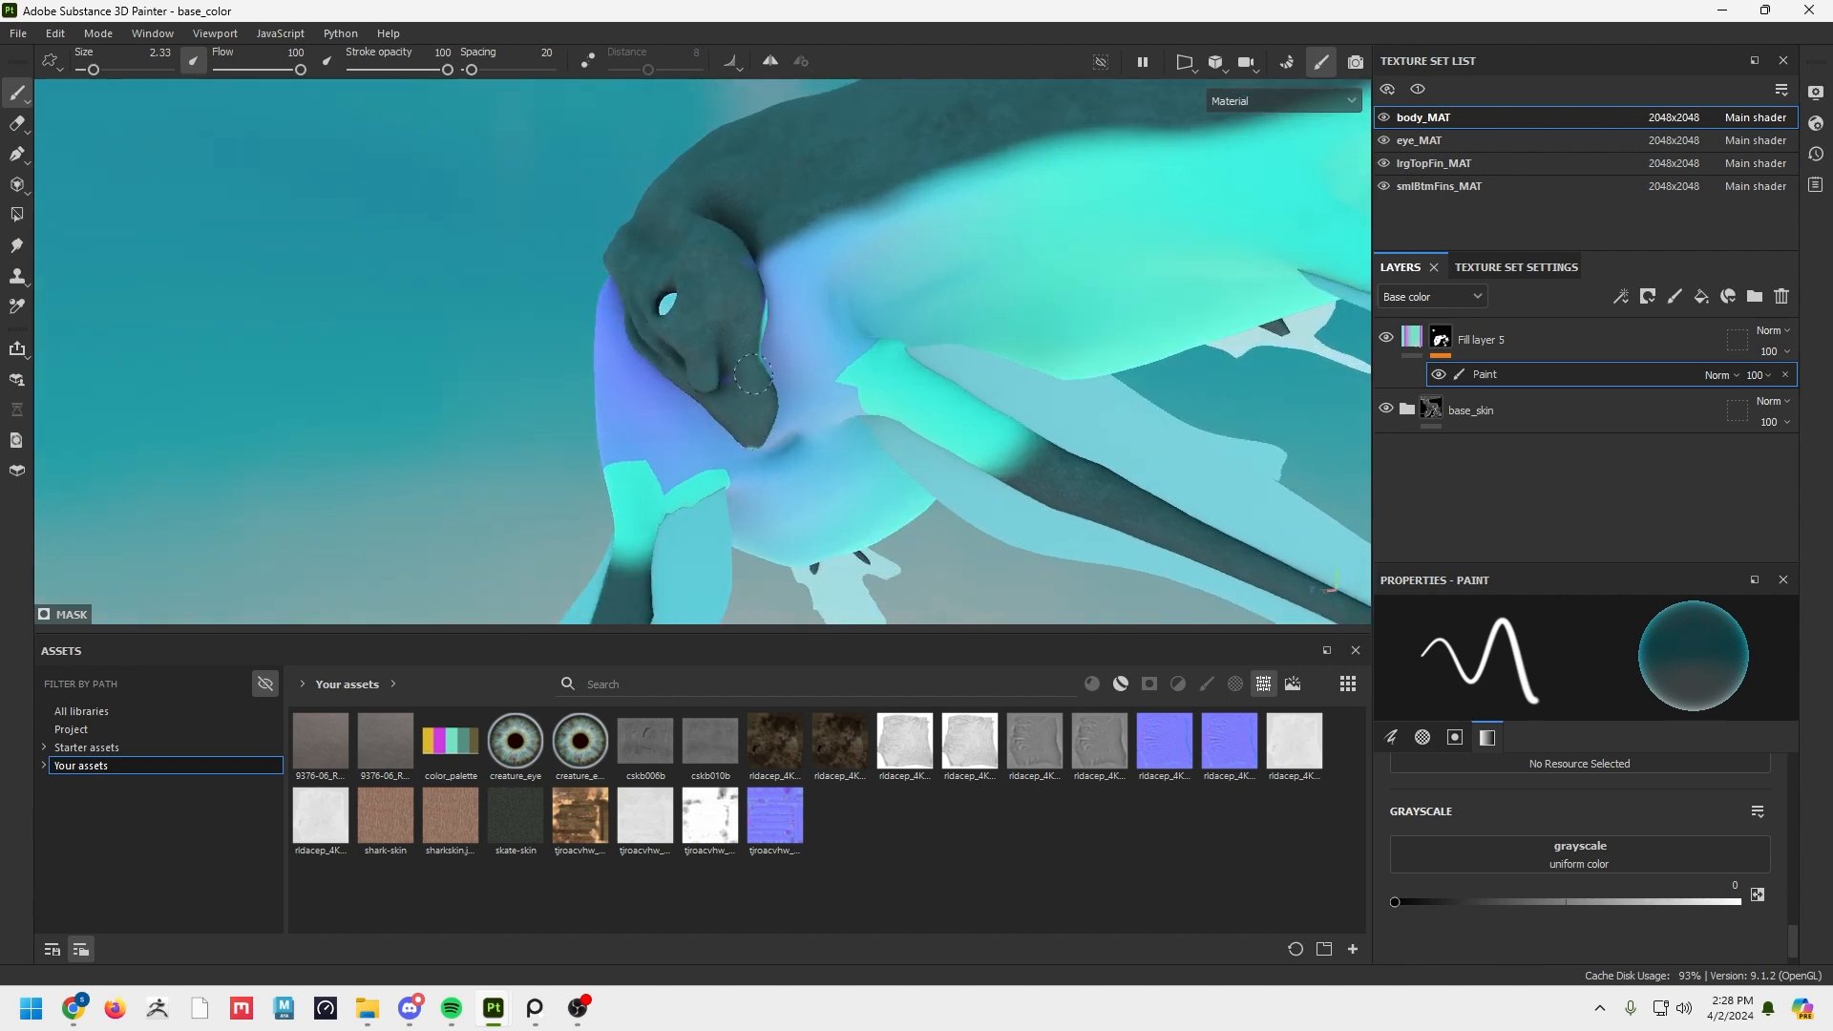
# Add a Blur filter above the mask's Paint effect and raise its Blur Intensity to 16.
pyautogui.keyDown('alt'); pyautogui.moveTo(724, 226); pyautogui.dragTo(604, 495); pyautogui.keyUp('alt')
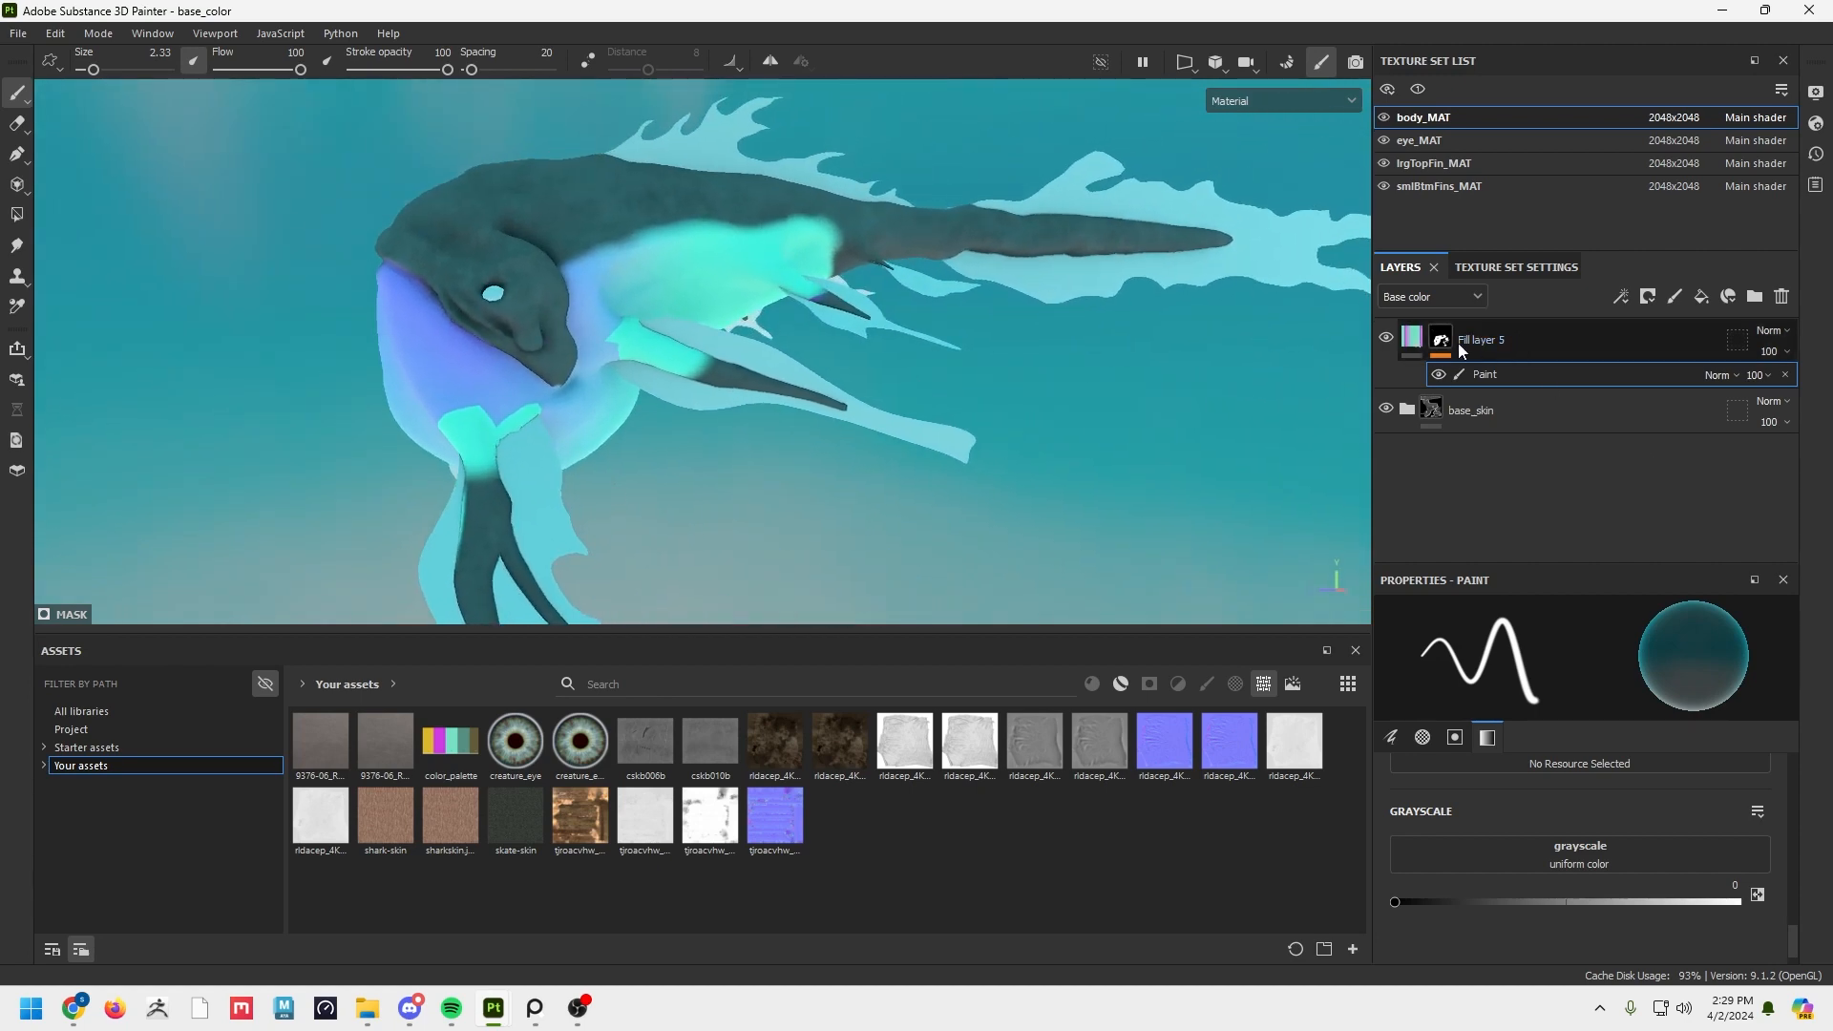
pyautogui.rightClick(1568, 376)
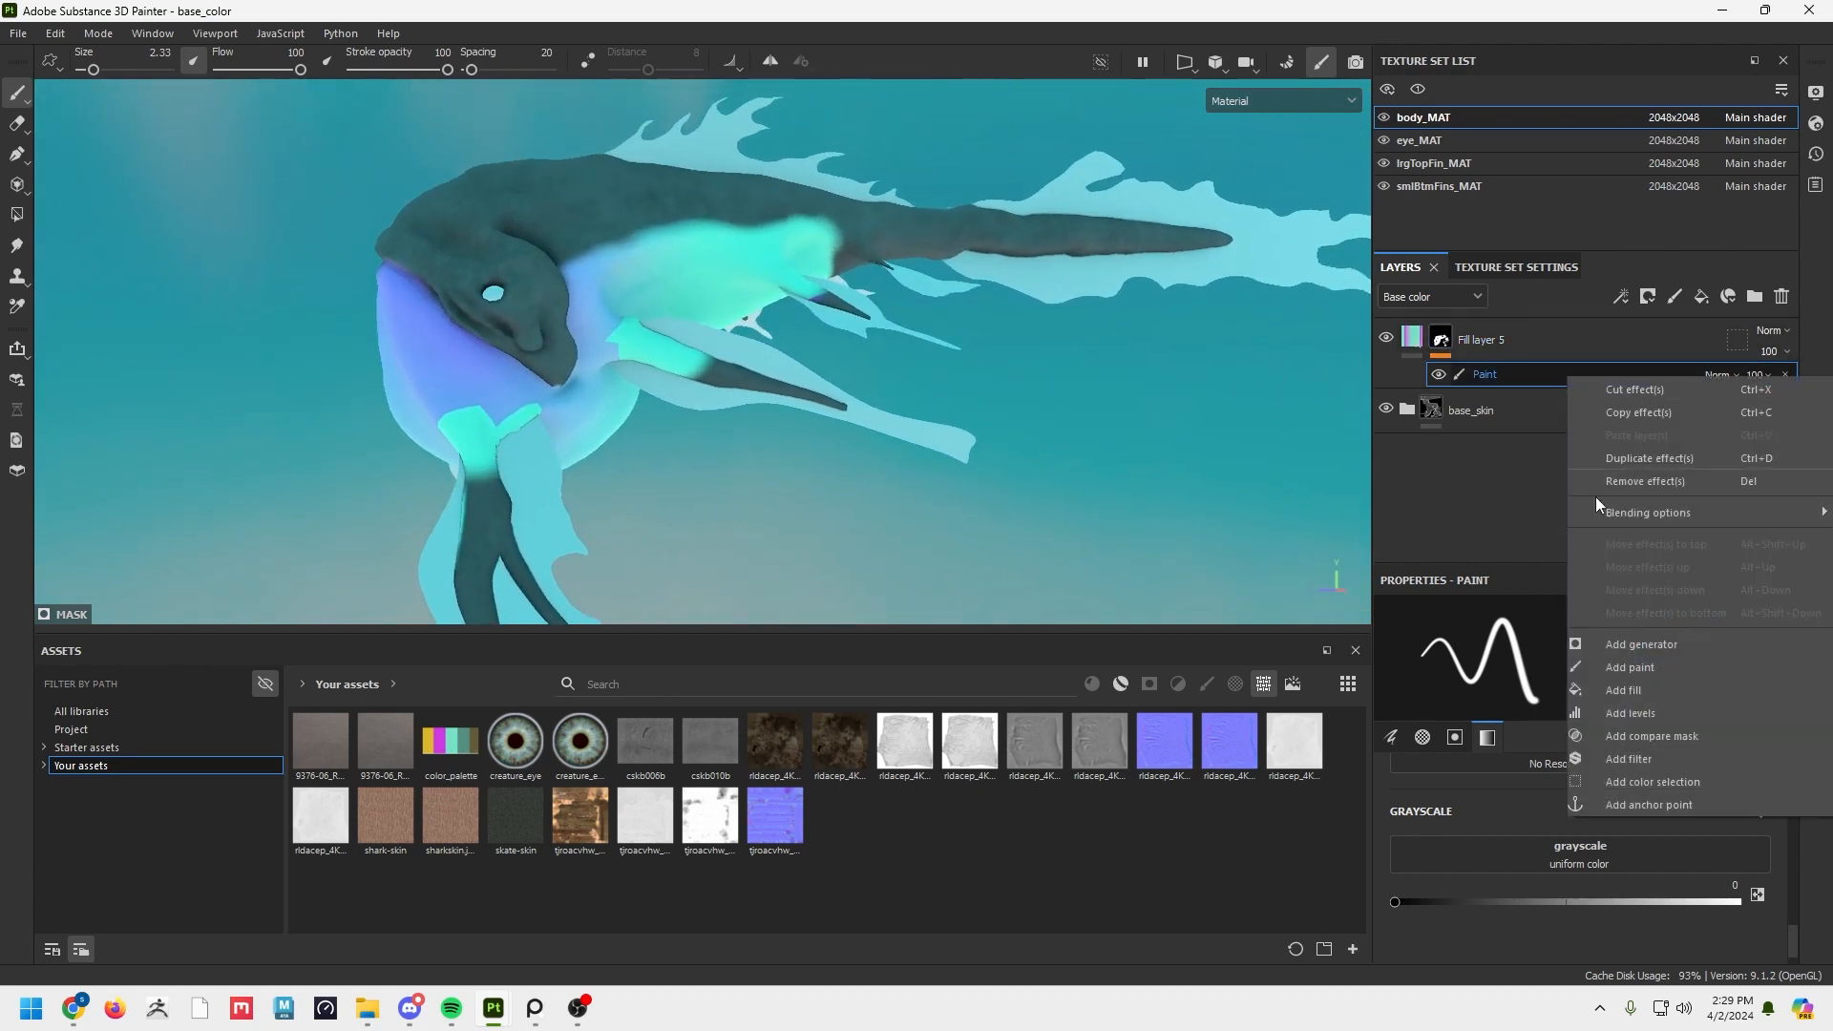
pyautogui.click(1647, 764)
pyautogui.click(1555, 664)
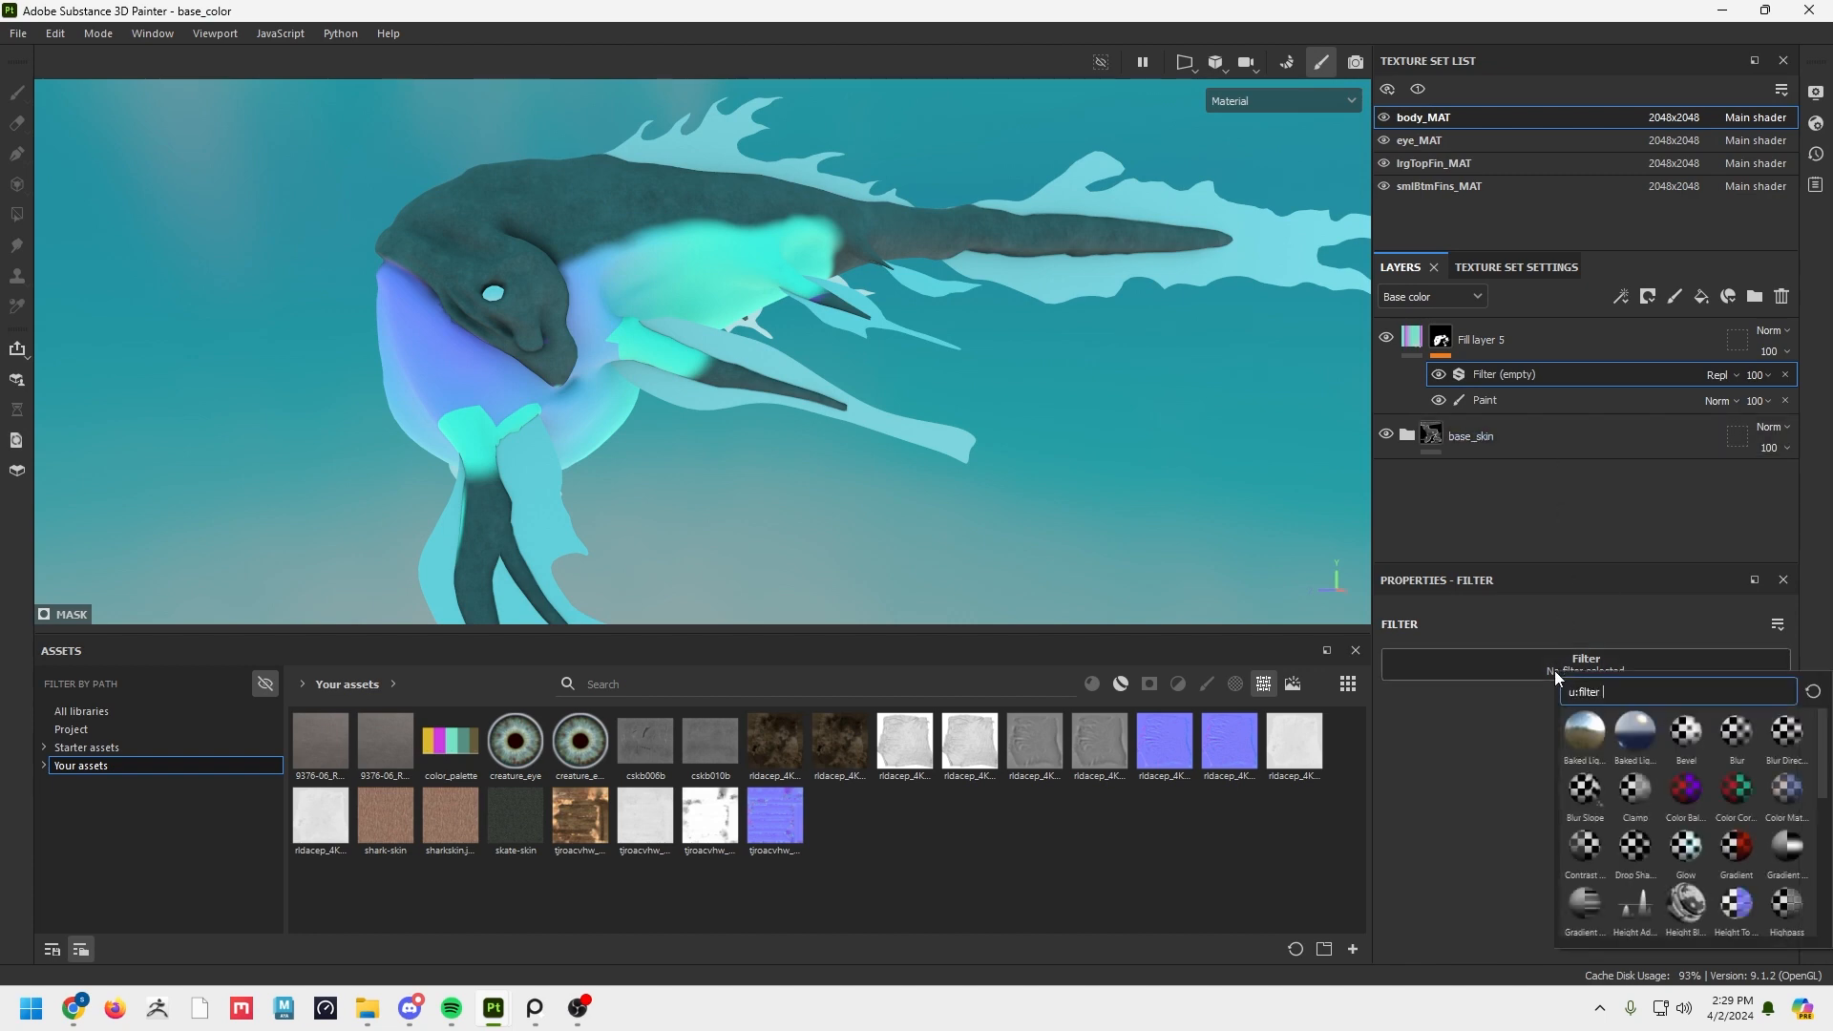
pyautogui.click(1736, 737)
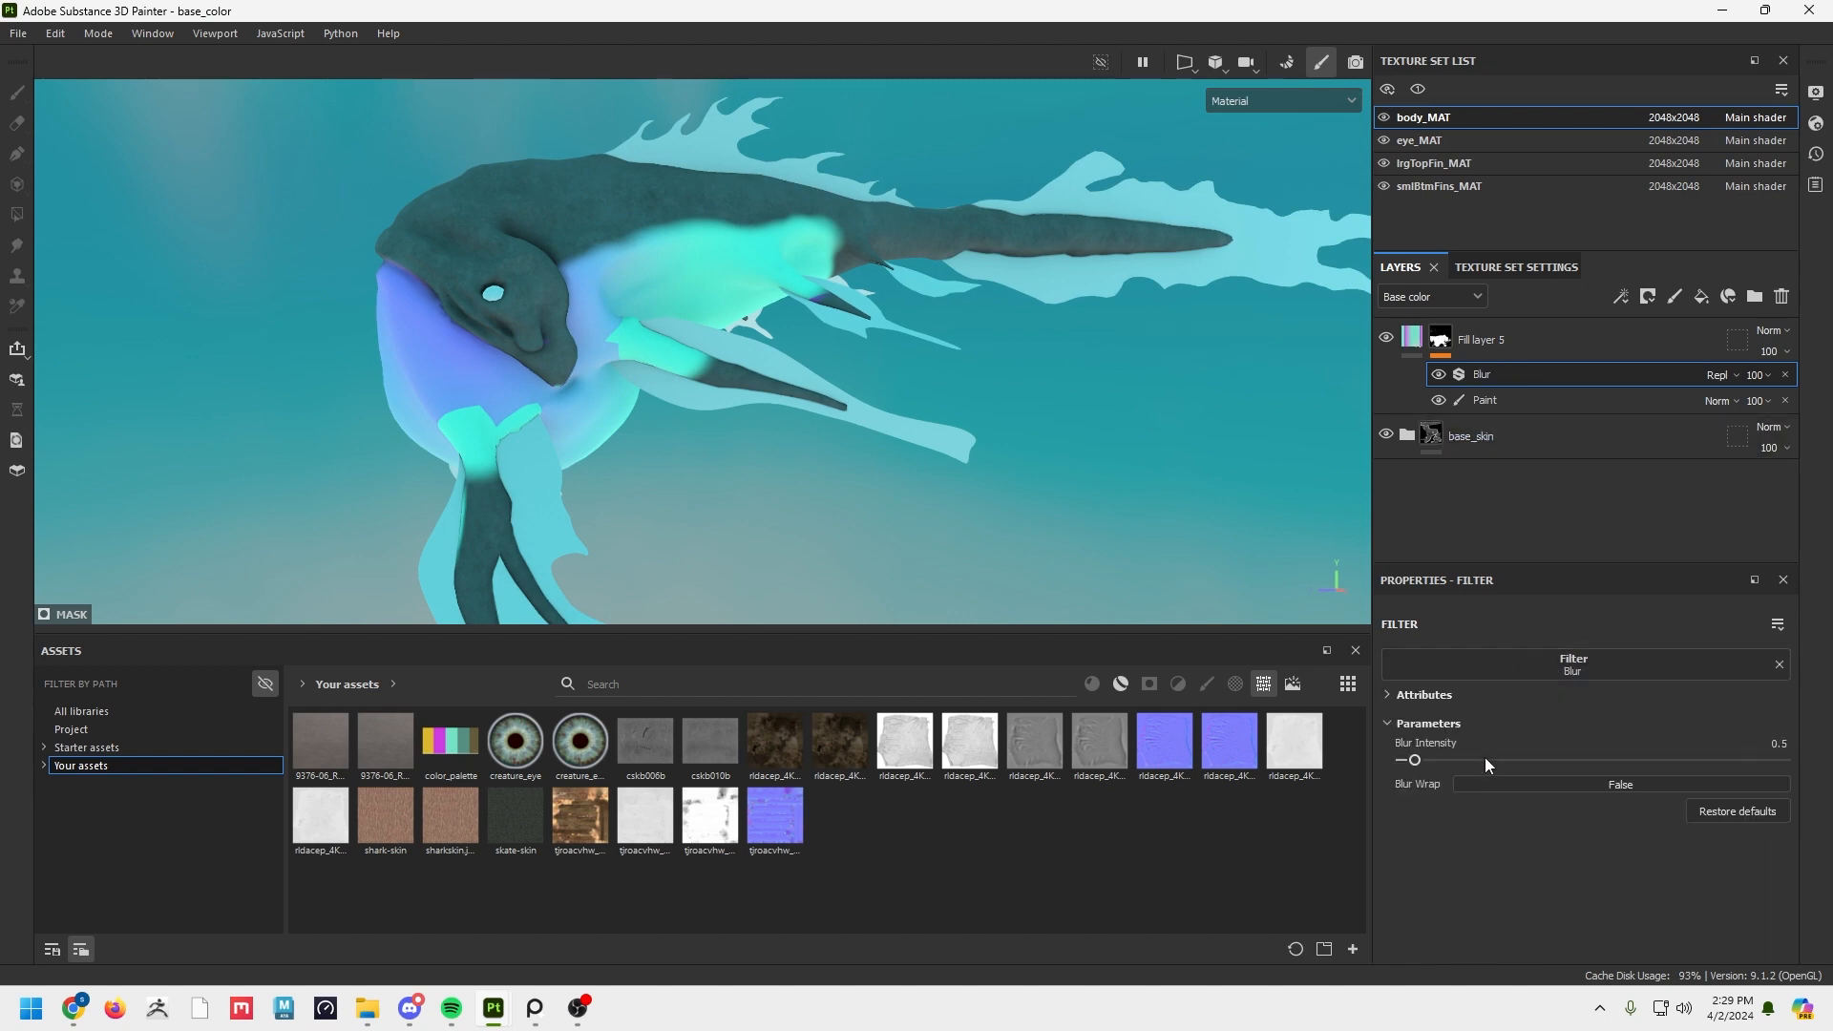
pyautogui.moveTo(1417, 760); pyautogui.dragTo(1608, 765)
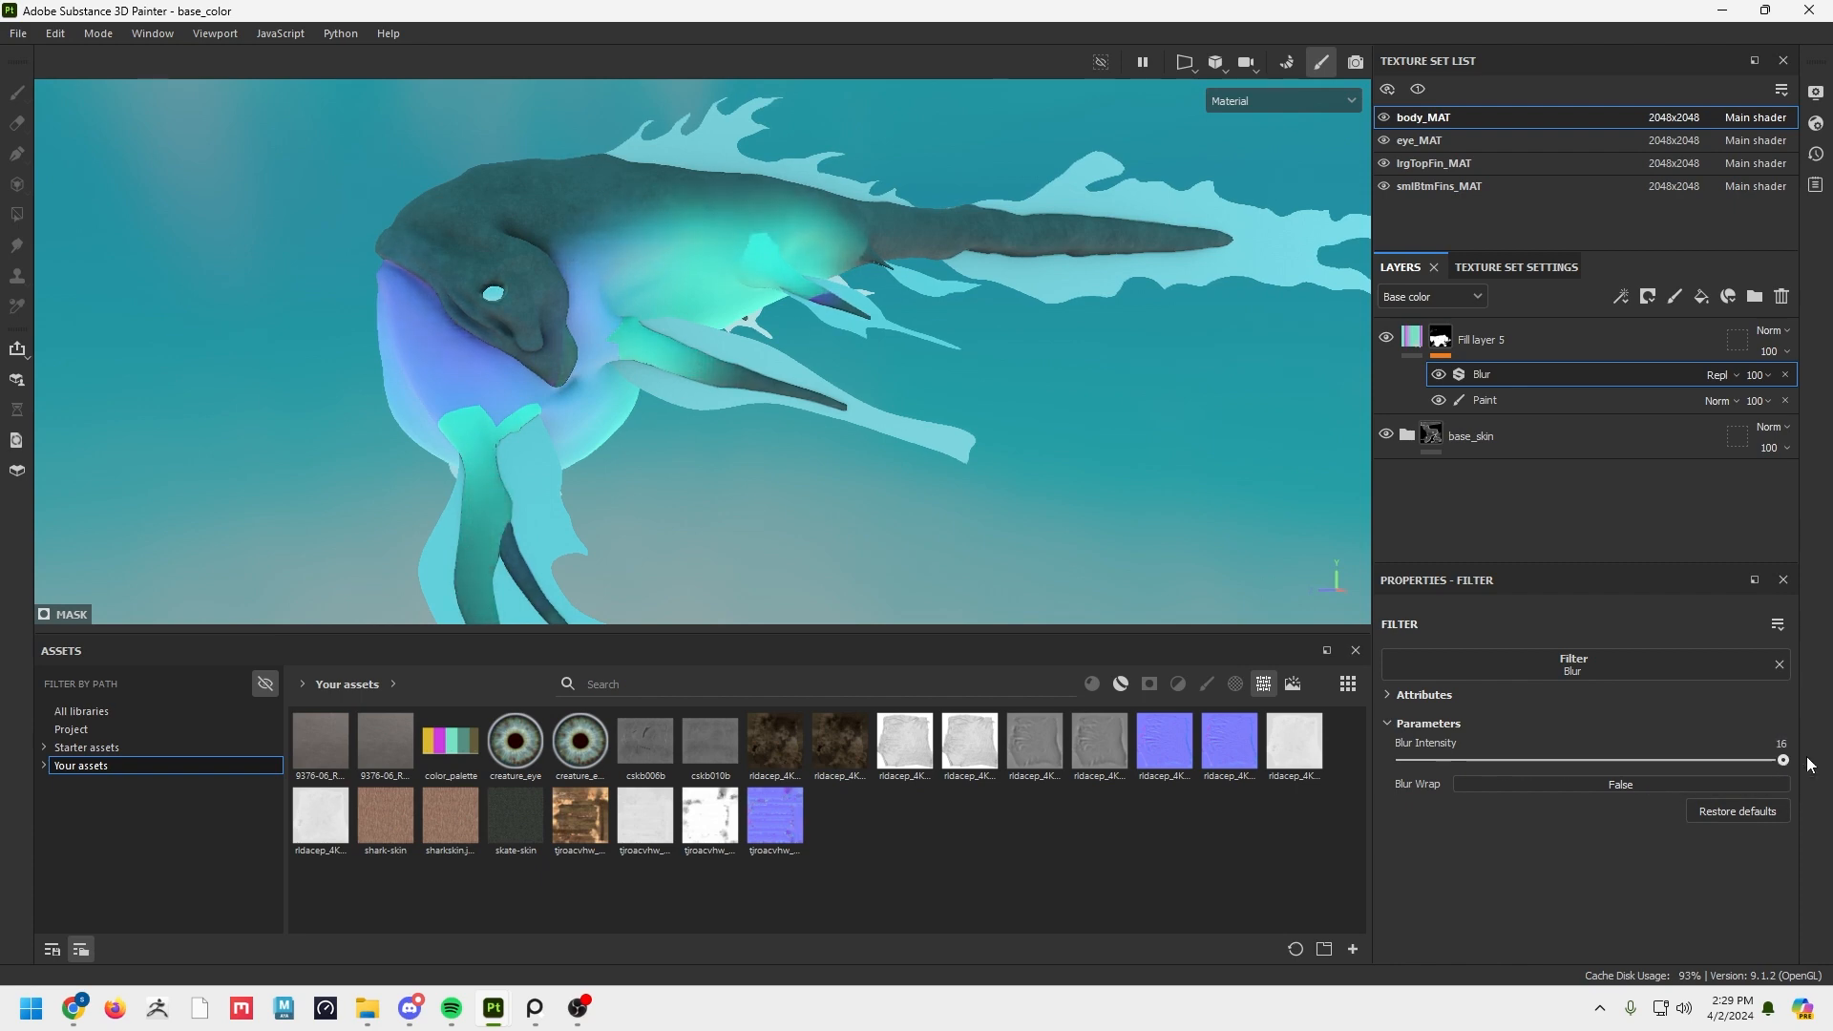
pyautogui.keyDown('alt'); pyautogui.moveTo(918, 409); pyautogui.dragTo(605, 300); pyautogui.keyUp('alt')
pyautogui.keyDown('alt'); pyautogui.moveTo(605, 300); pyautogui.dragTo(1008, 387, button='right'); pyautogui.keyUp('alt')
pyautogui.keyDown('alt'); pyautogui.moveTo(1008, 387); pyautogui.dragTo(941, 193); pyautogui.keyUp('alt')
pyautogui.keyDown('alt'); pyautogui.moveTo(886, 250); pyautogui.dragTo(733, 344); pyautogui.keyUp('alt')
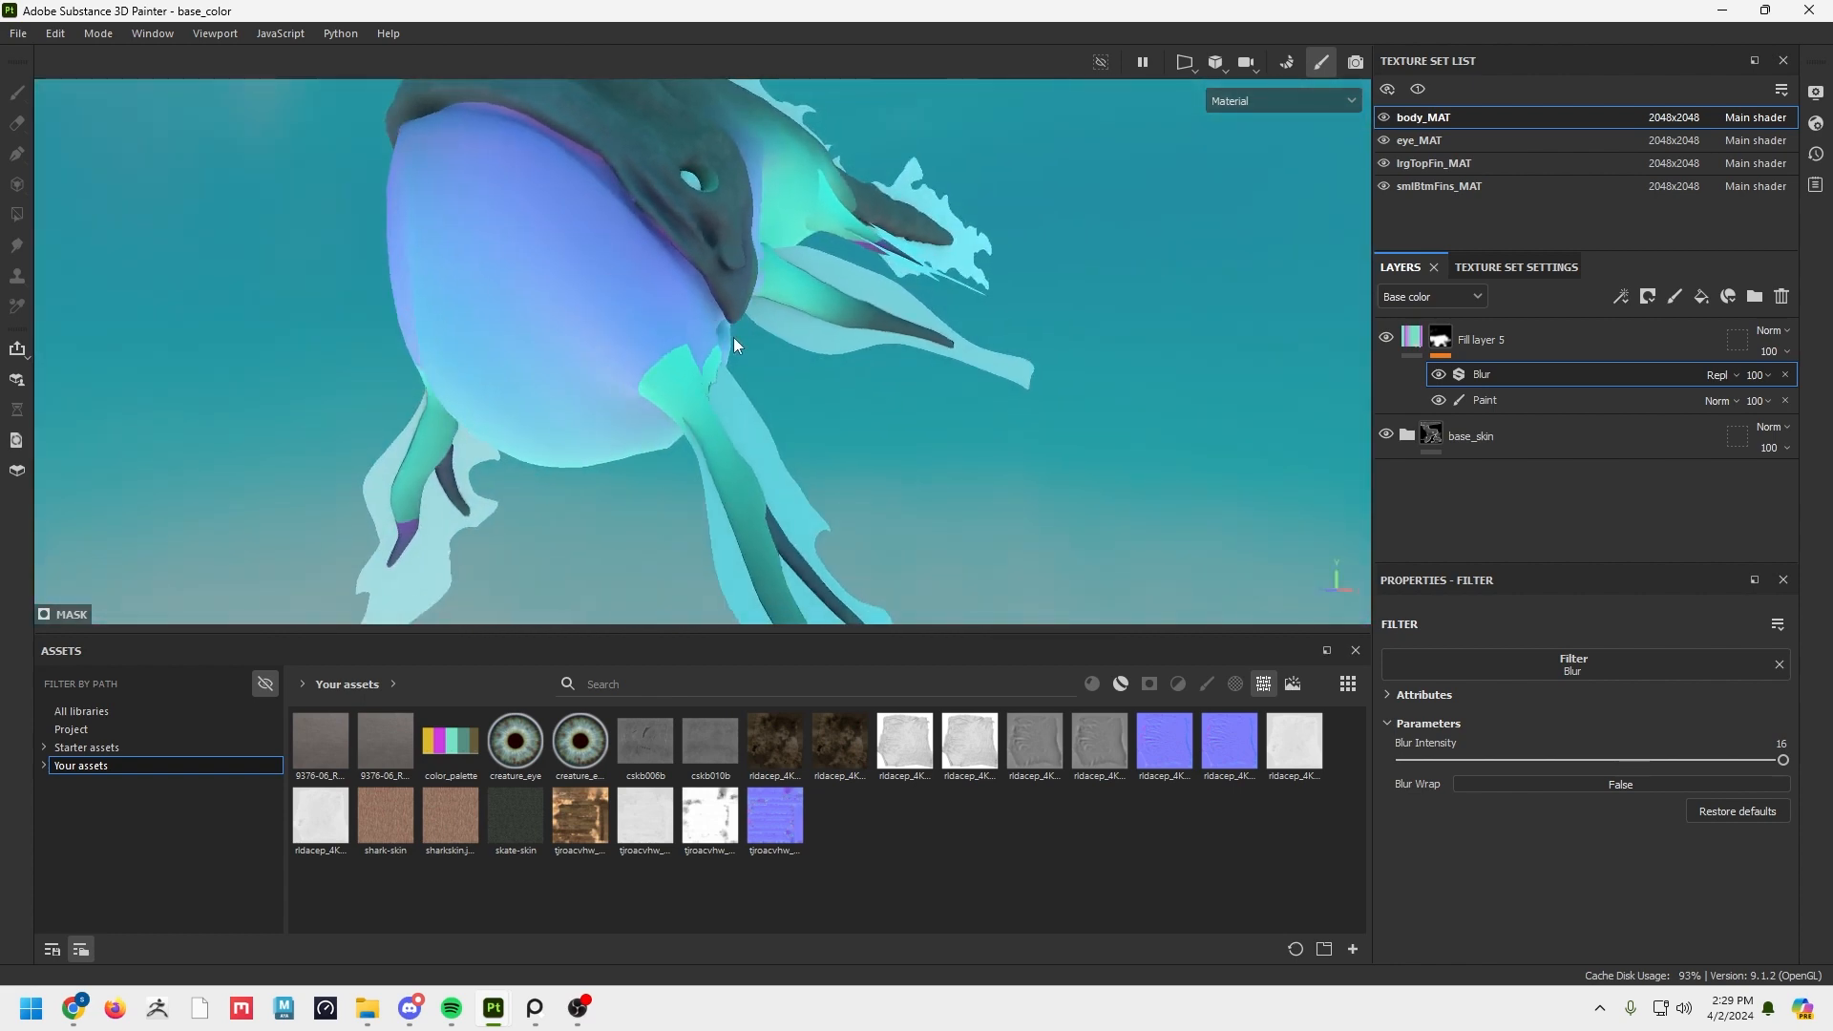
# Remove the mask from Fill layer 5 so its gradient covers the creature's whole body.
pyautogui.keyDown('alt'); pyautogui.moveTo(733, 346); pyautogui.dragTo(725, 490); pyautogui.keyUp('alt')
pyautogui.keyDown('alt'); pyautogui.moveTo(385, 226); pyautogui.dragTo(560, 409); pyautogui.keyUp('alt')
pyautogui.moveTo(774, 199)
pyautogui.keyDown('alt'); pyautogui.mouseDown()
pyautogui.moveTo(875, 380)
pyautogui.moveTo(1153, 510)
pyautogui.mouseUp(); pyautogui.keyUp('alt')
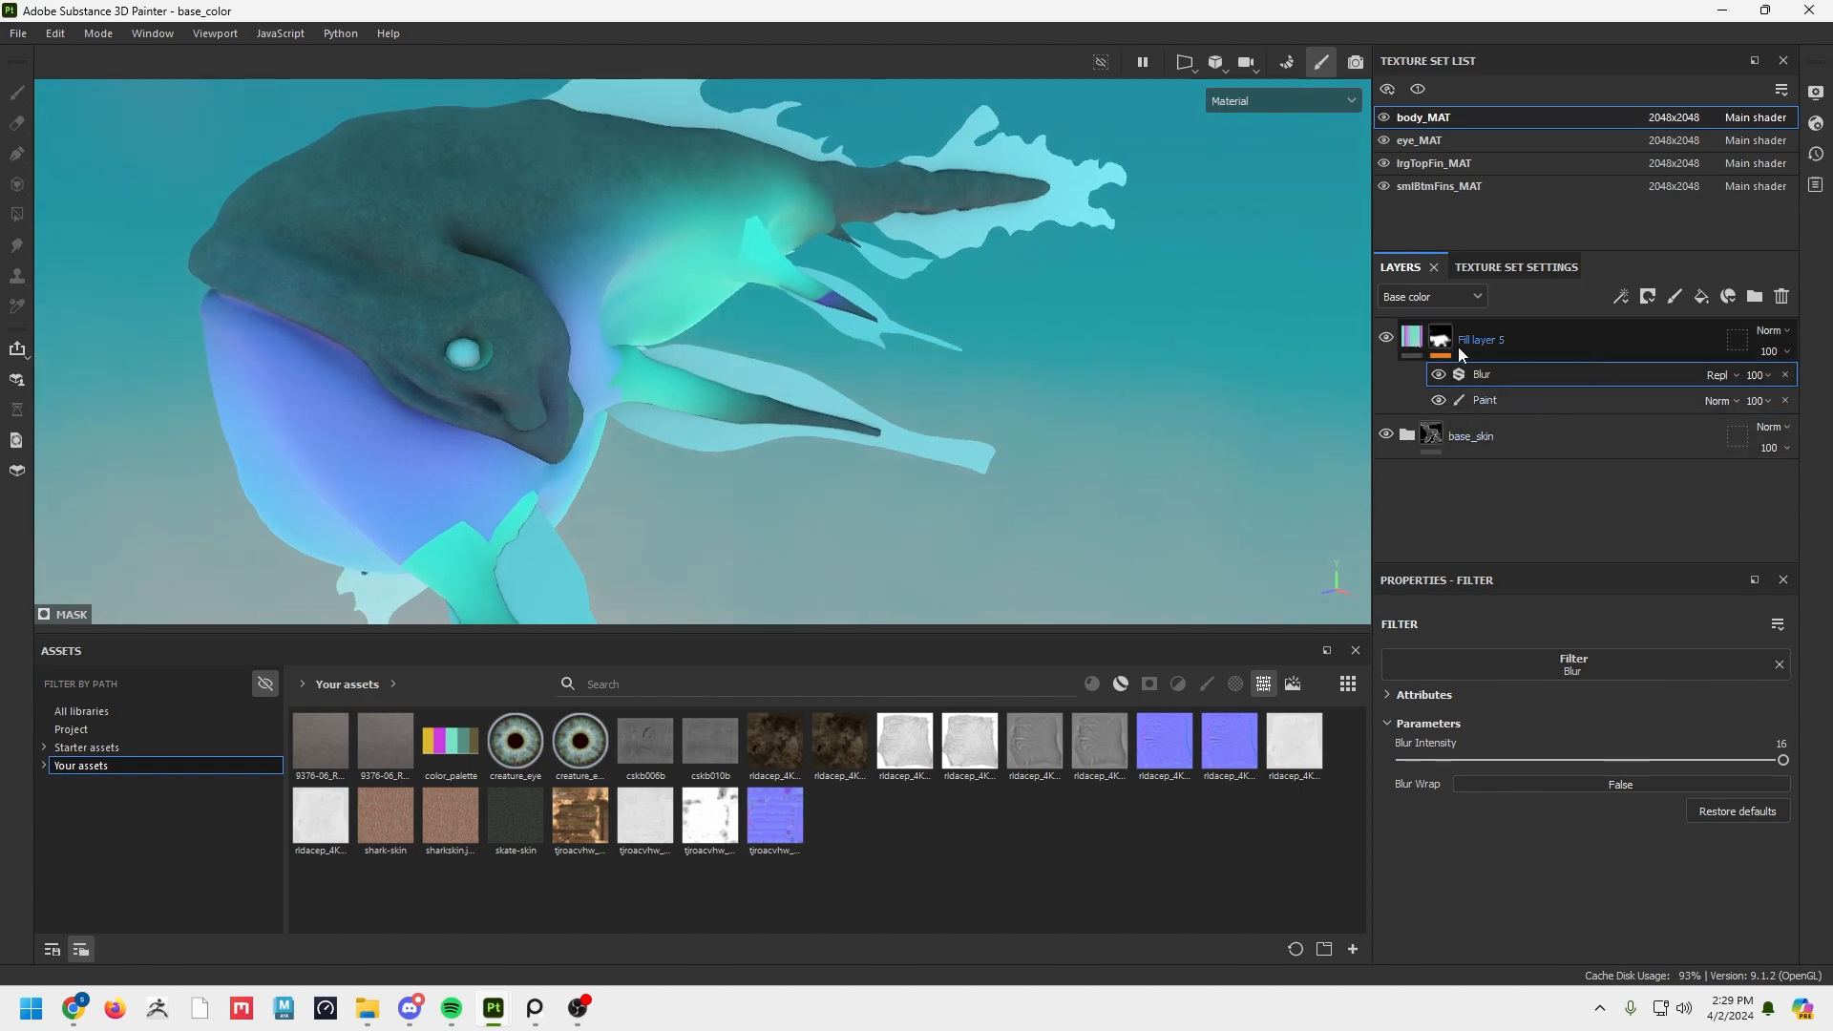
pyautogui.keyDown('alt'); pyautogui.moveTo(758, 283); pyautogui.dragTo(969, 276); pyautogui.keyUp('alt')
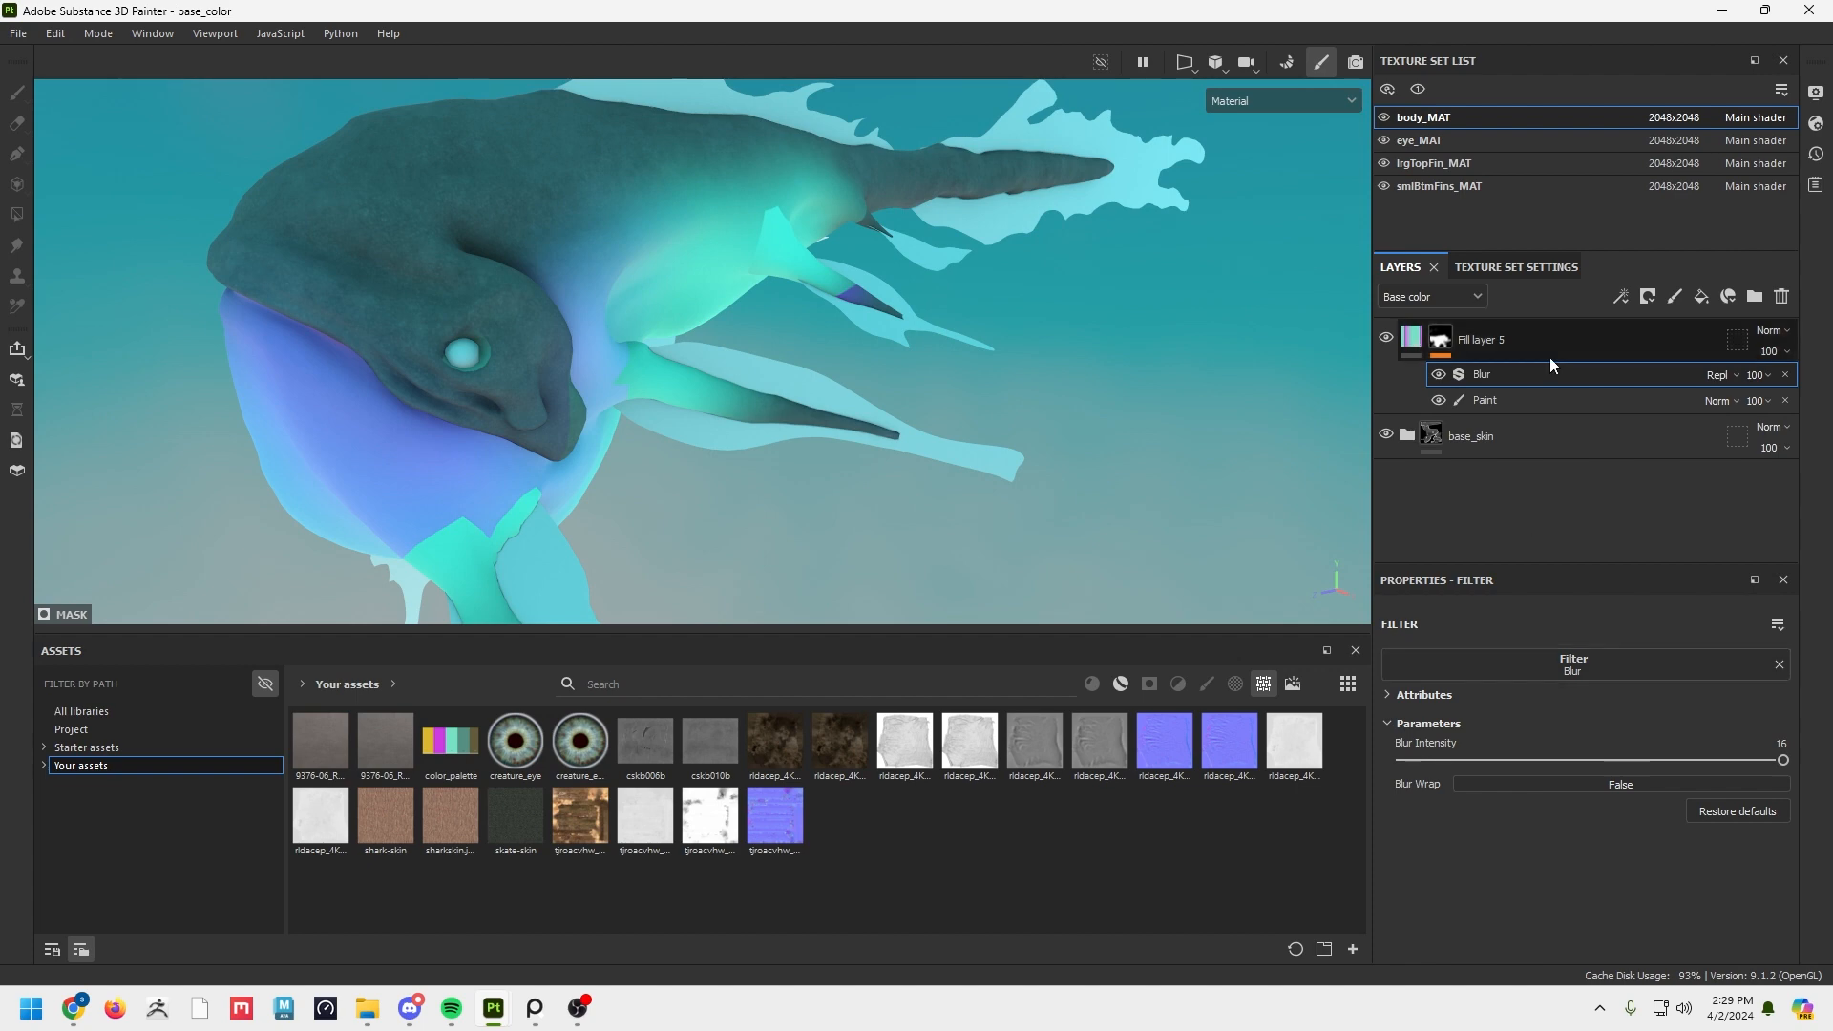
pyautogui.moveTo(717, 303)
pyautogui.keyDown('alt'); pyautogui.mouseDown()
pyautogui.moveTo(747, 258)
pyautogui.moveTo(725, 278)
pyautogui.mouseUp(); pyautogui.keyUp('alt')
pyautogui.rightClick(1432, 353)
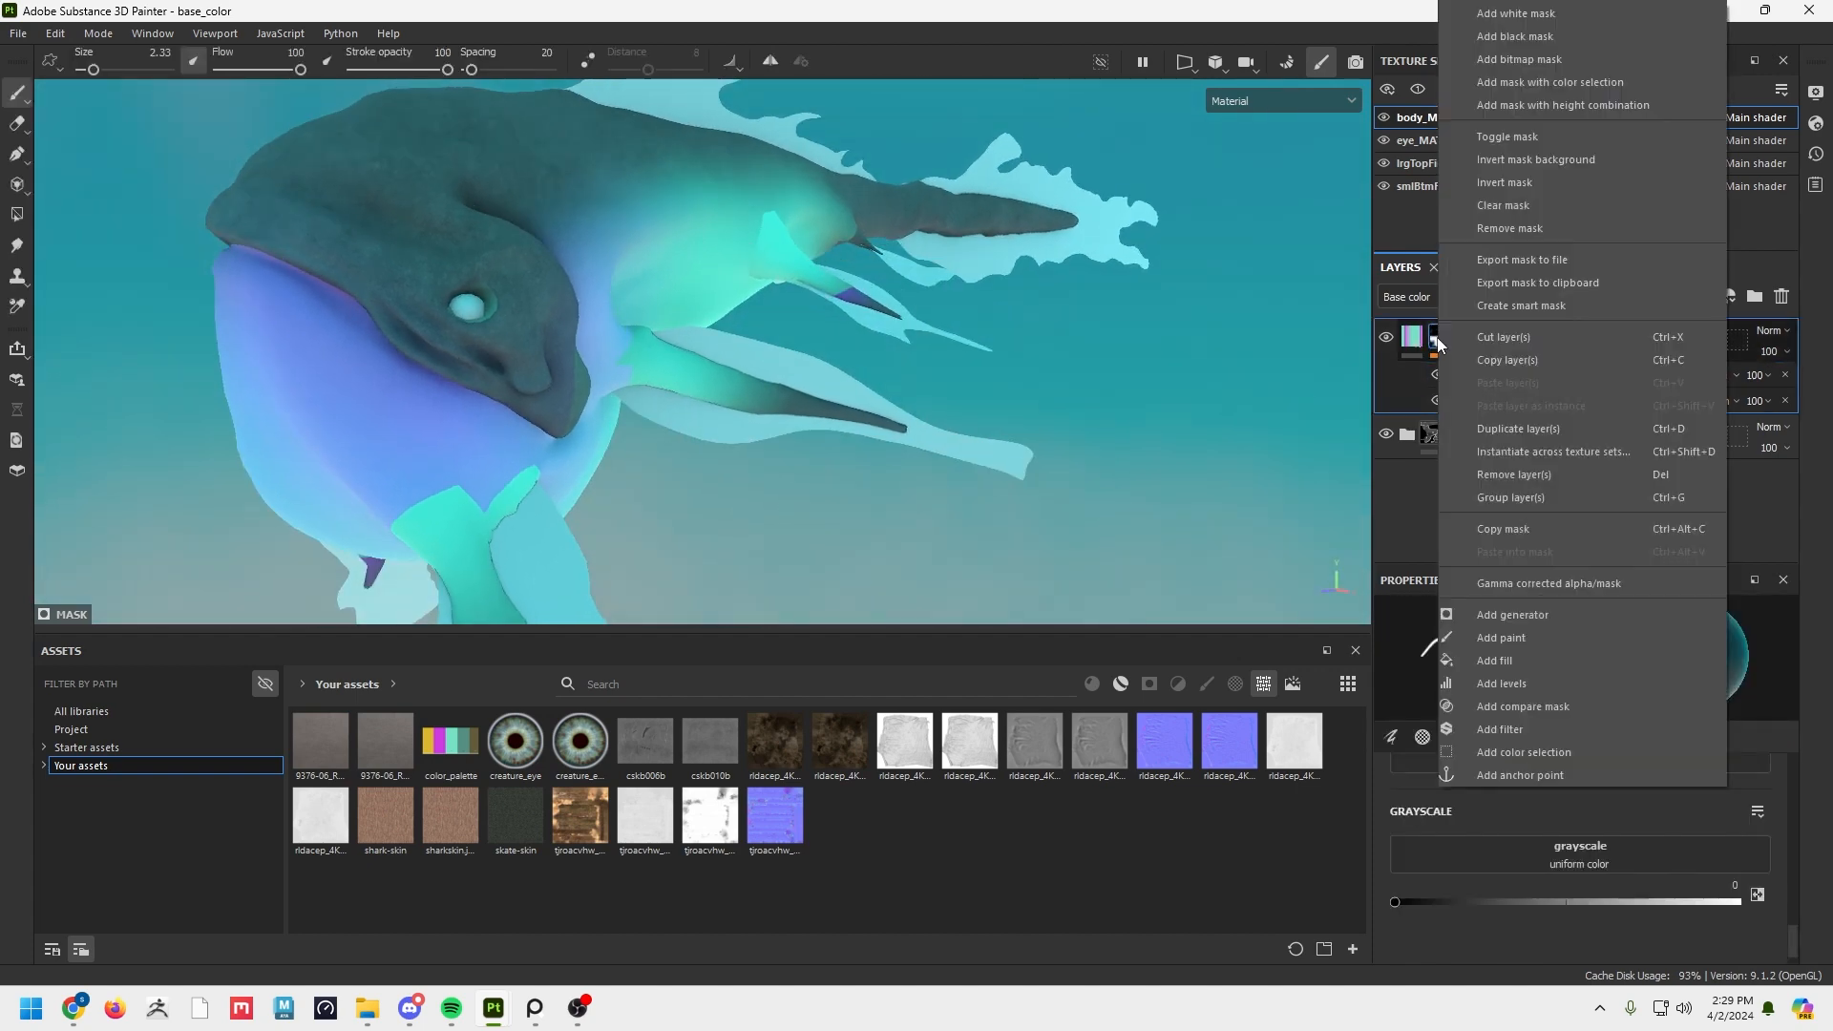
pyautogui.click(1520, 227)
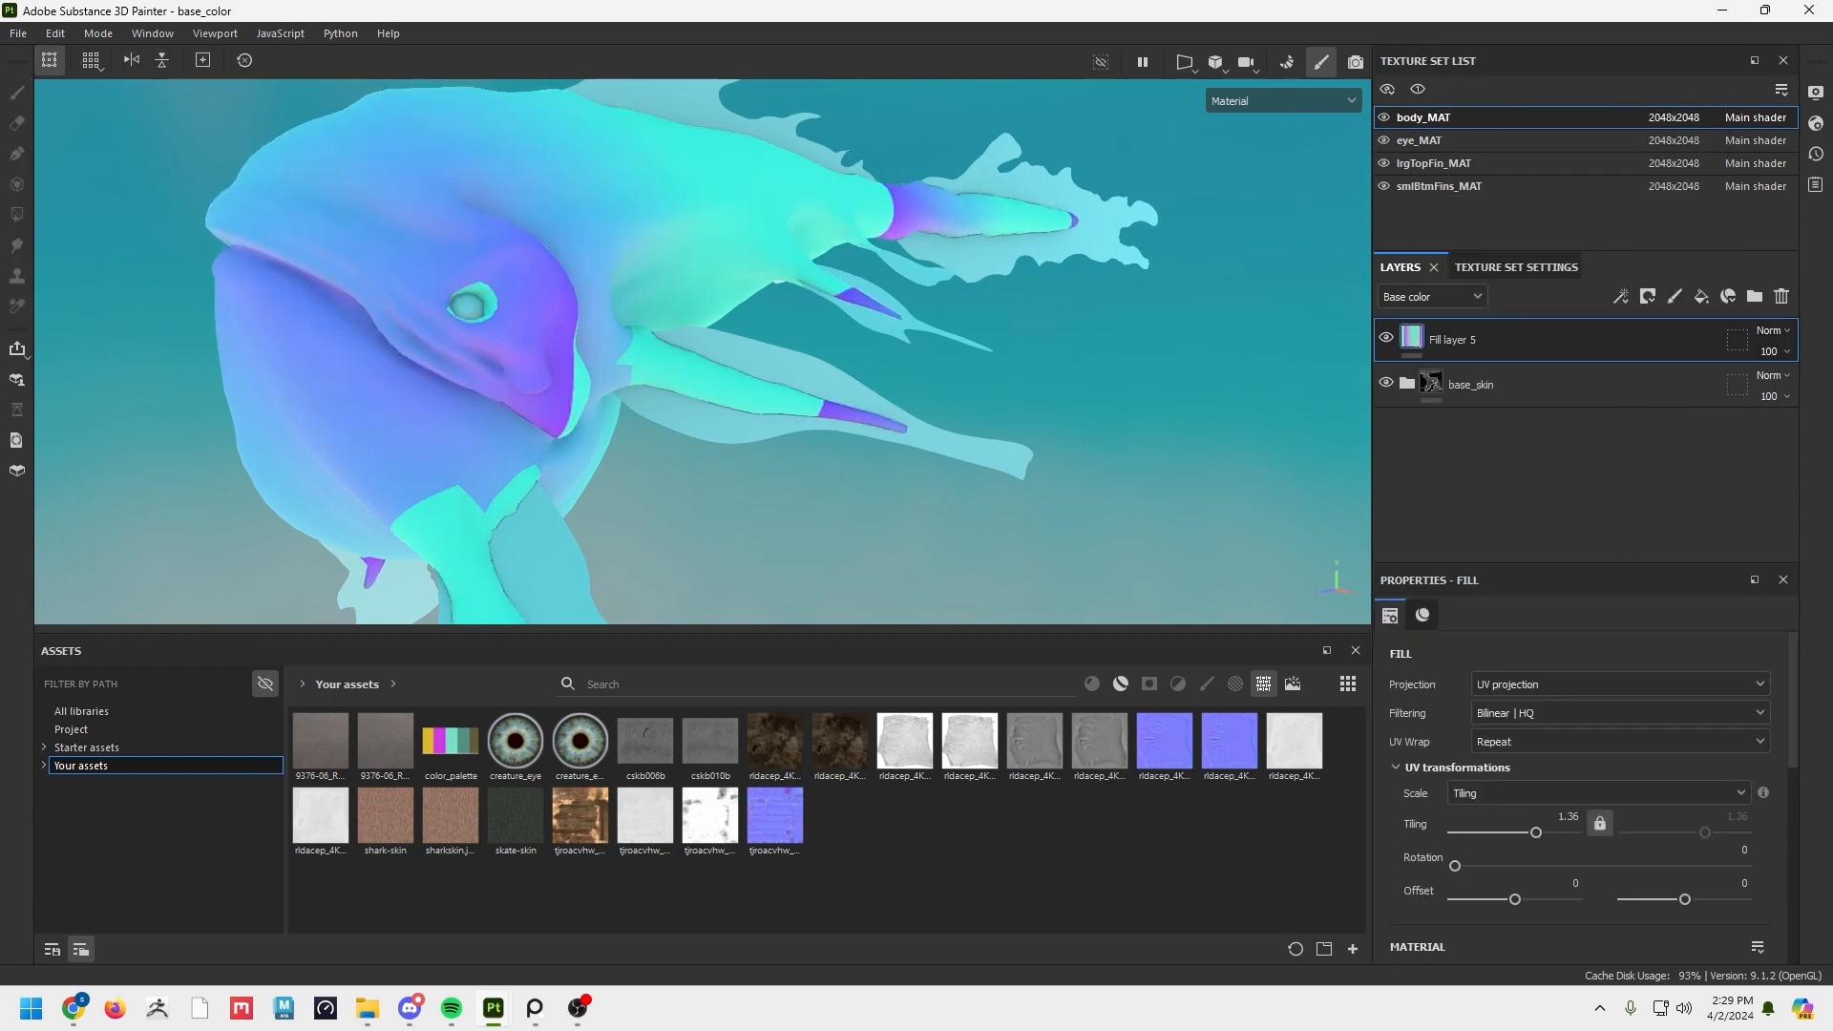
# Switch the projection of Fill layer 5 to Tri-planar projection.
pyautogui.keyDown('alt'); pyautogui.moveTo(750, 389); pyautogui.dragTo(818, 353); pyautogui.keyUp('alt')
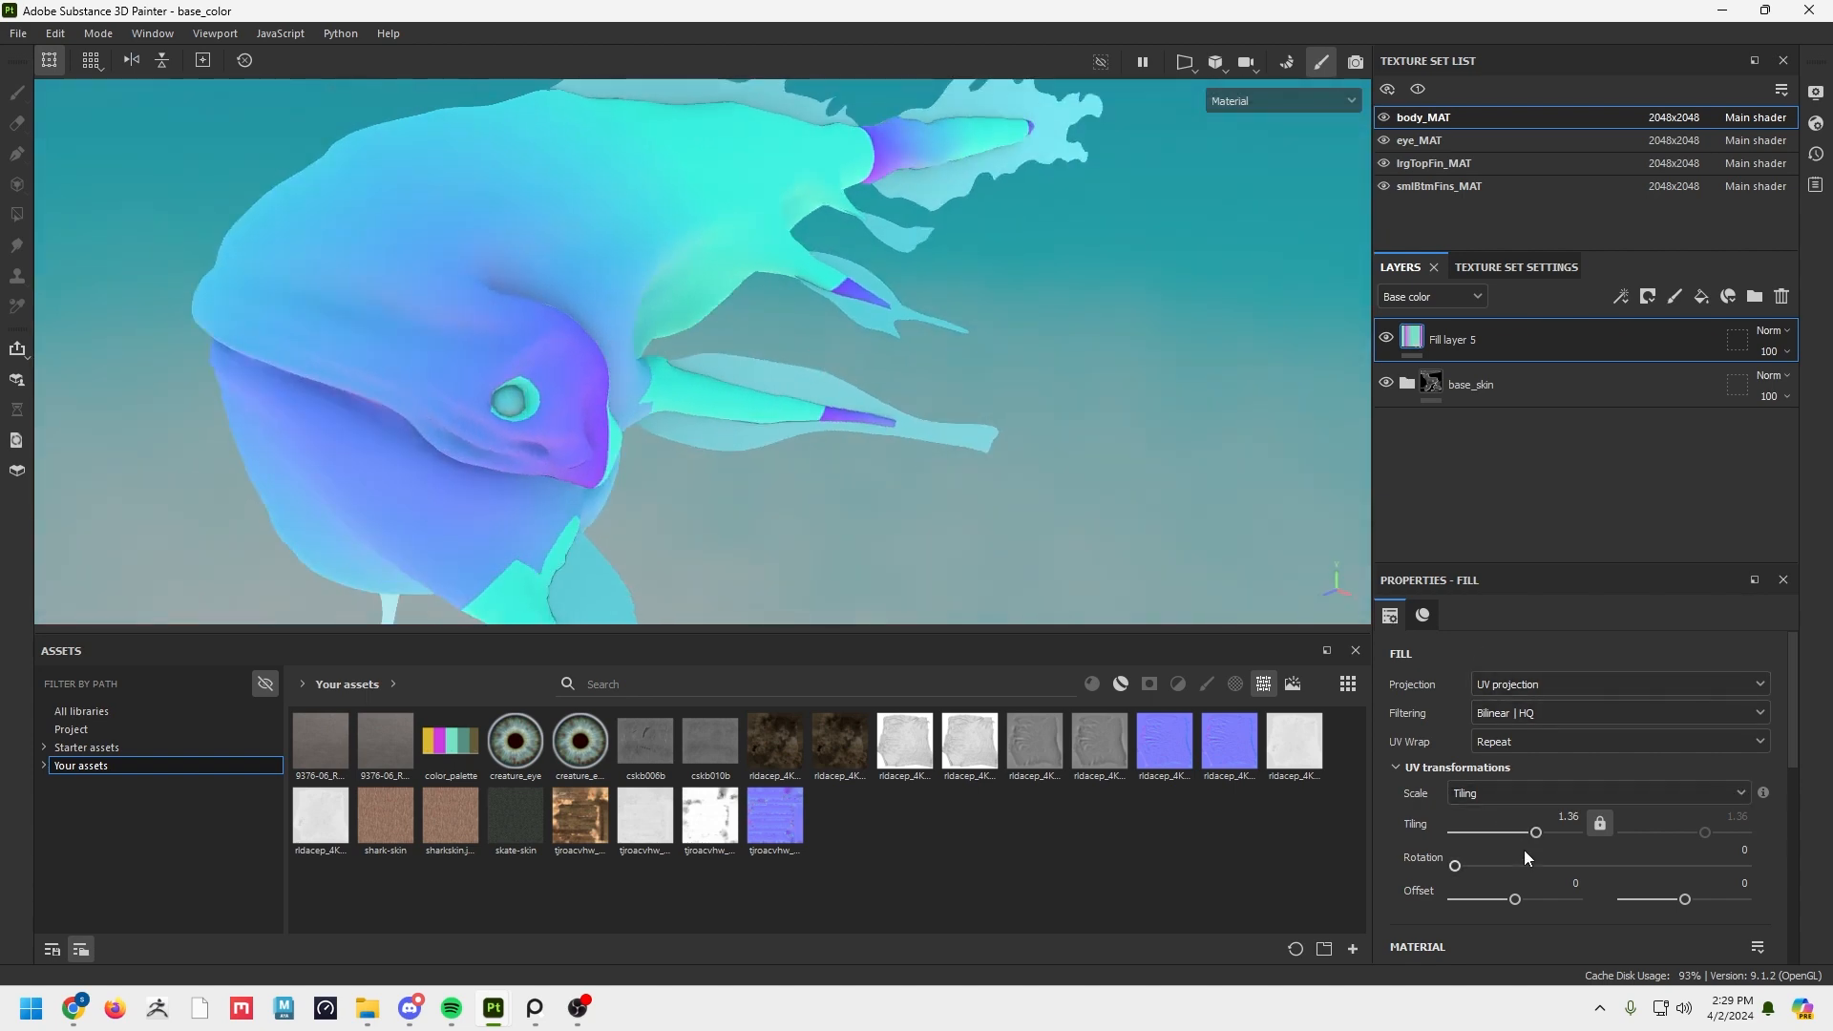
pyautogui.scroll(-1, 1523, 850)
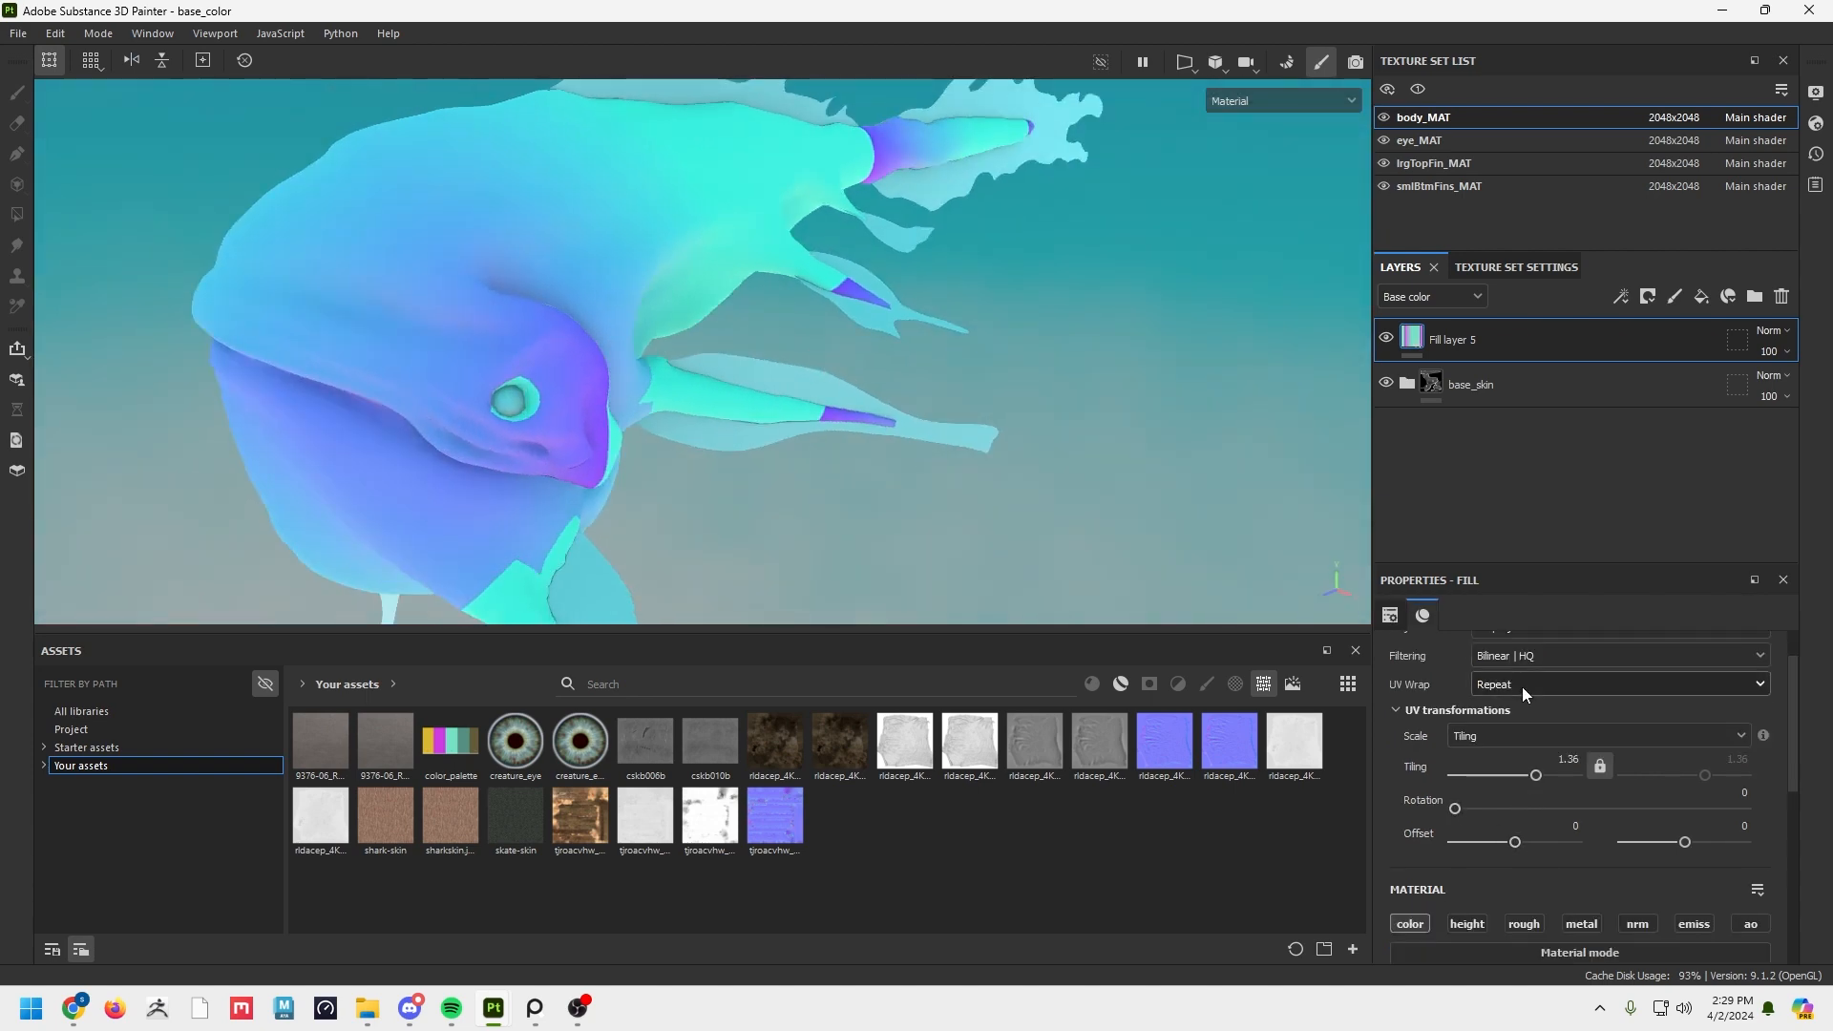
pyautogui.scroll(1, 1561, 735)
pyautogui.click(1548, 681)
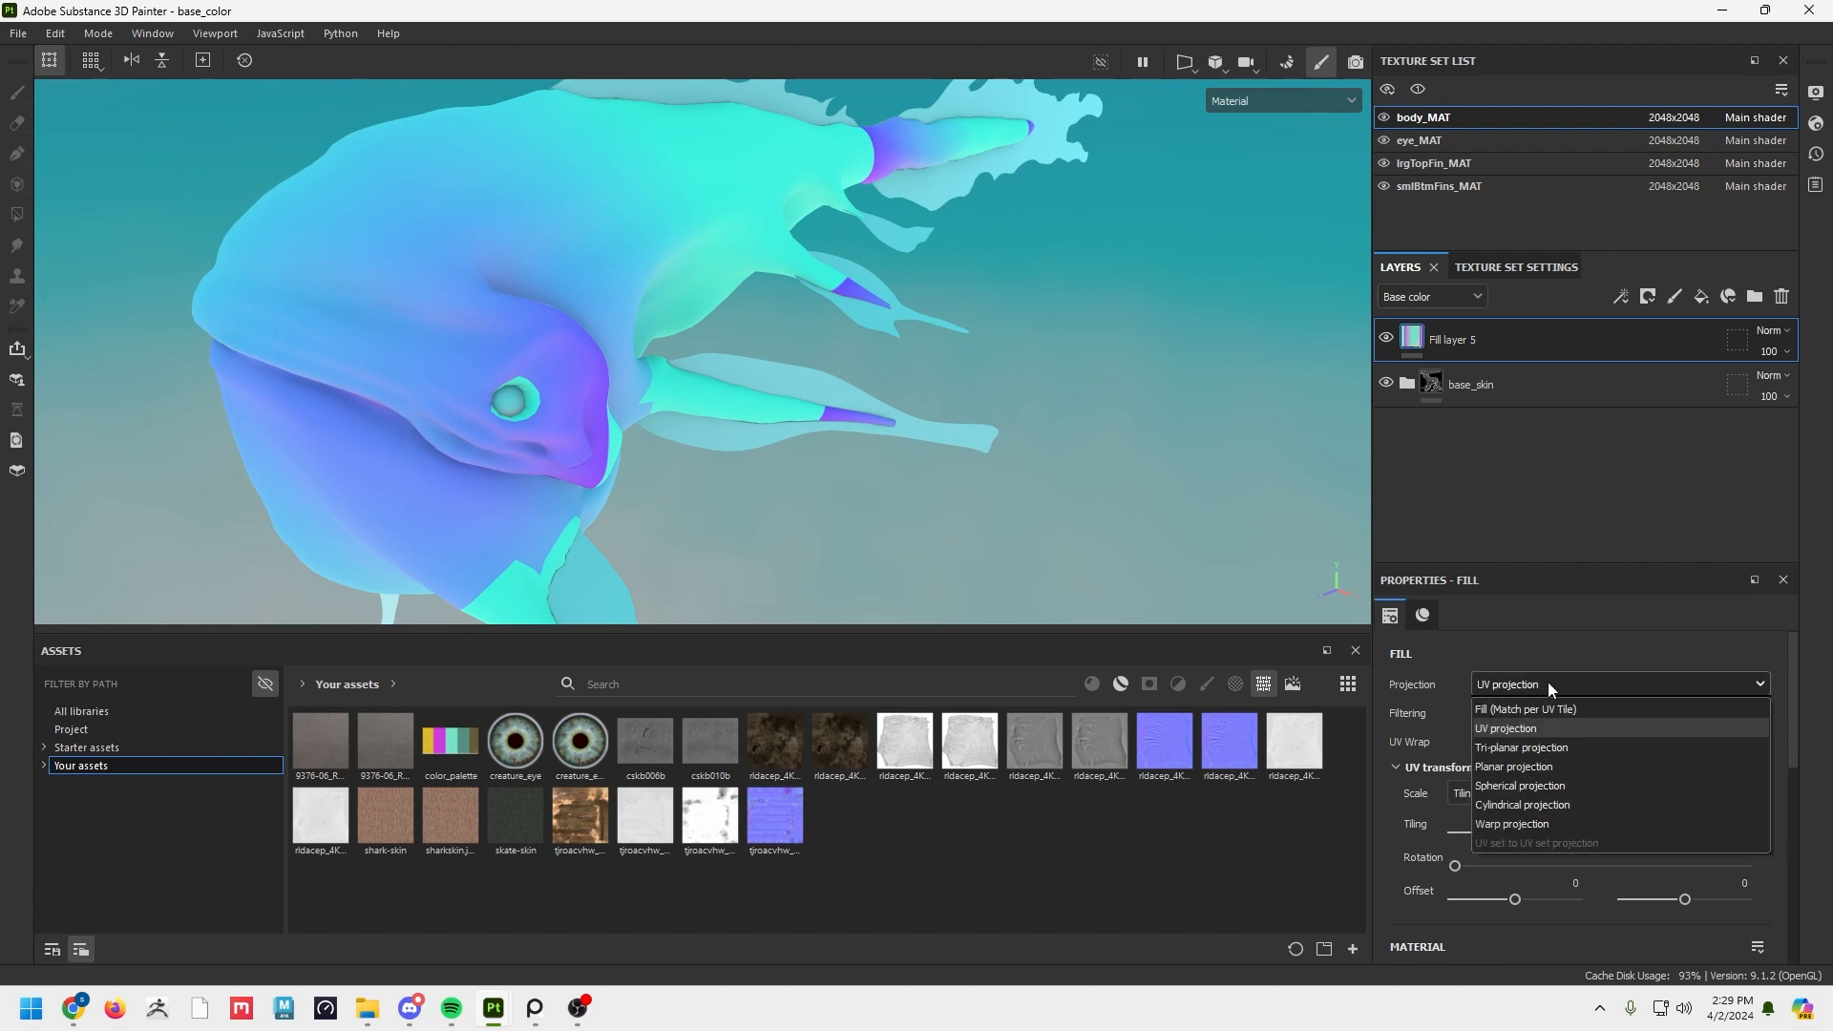
pyautogui.click(1539, 742)
pyautogui.keyDown('alt'); pyautogui.moveTo(1076, 462); pyautogui.dragTo(985, 444); pyautogui.keyUp('alt')
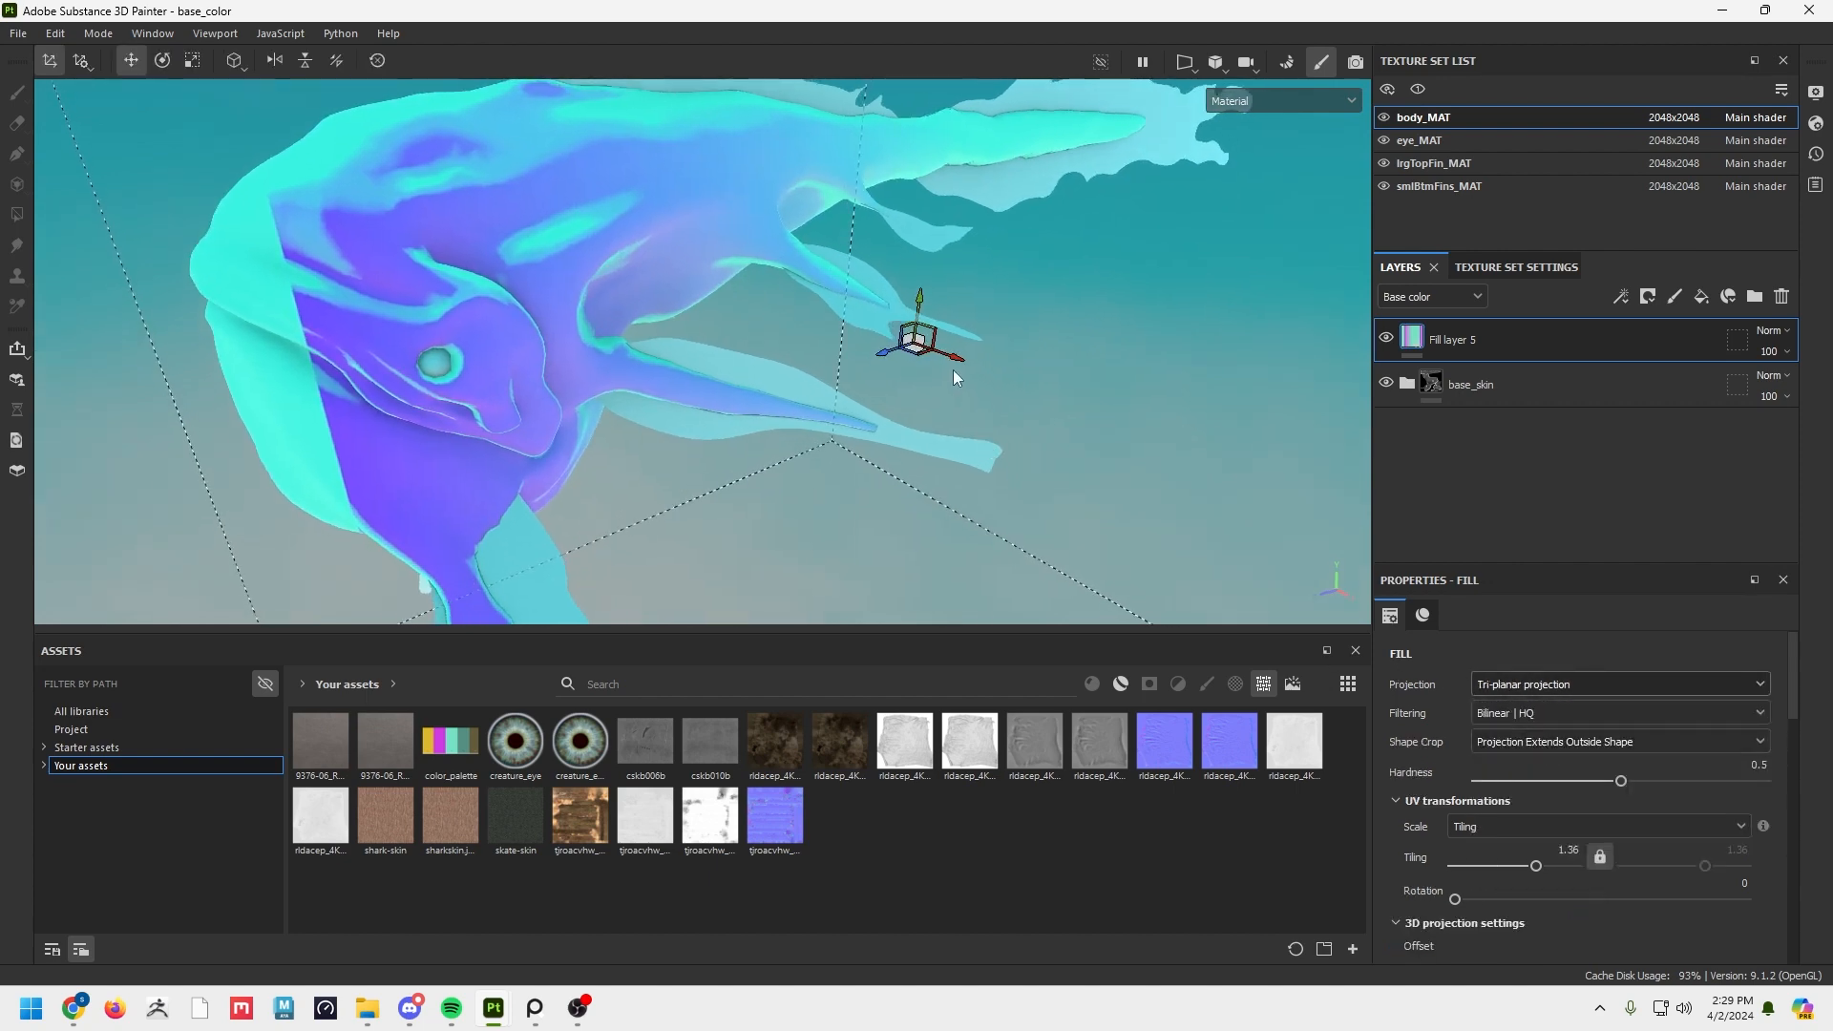
pyautogui.moveTo(956, 377); pyautogui.dragTo(1092, 429)
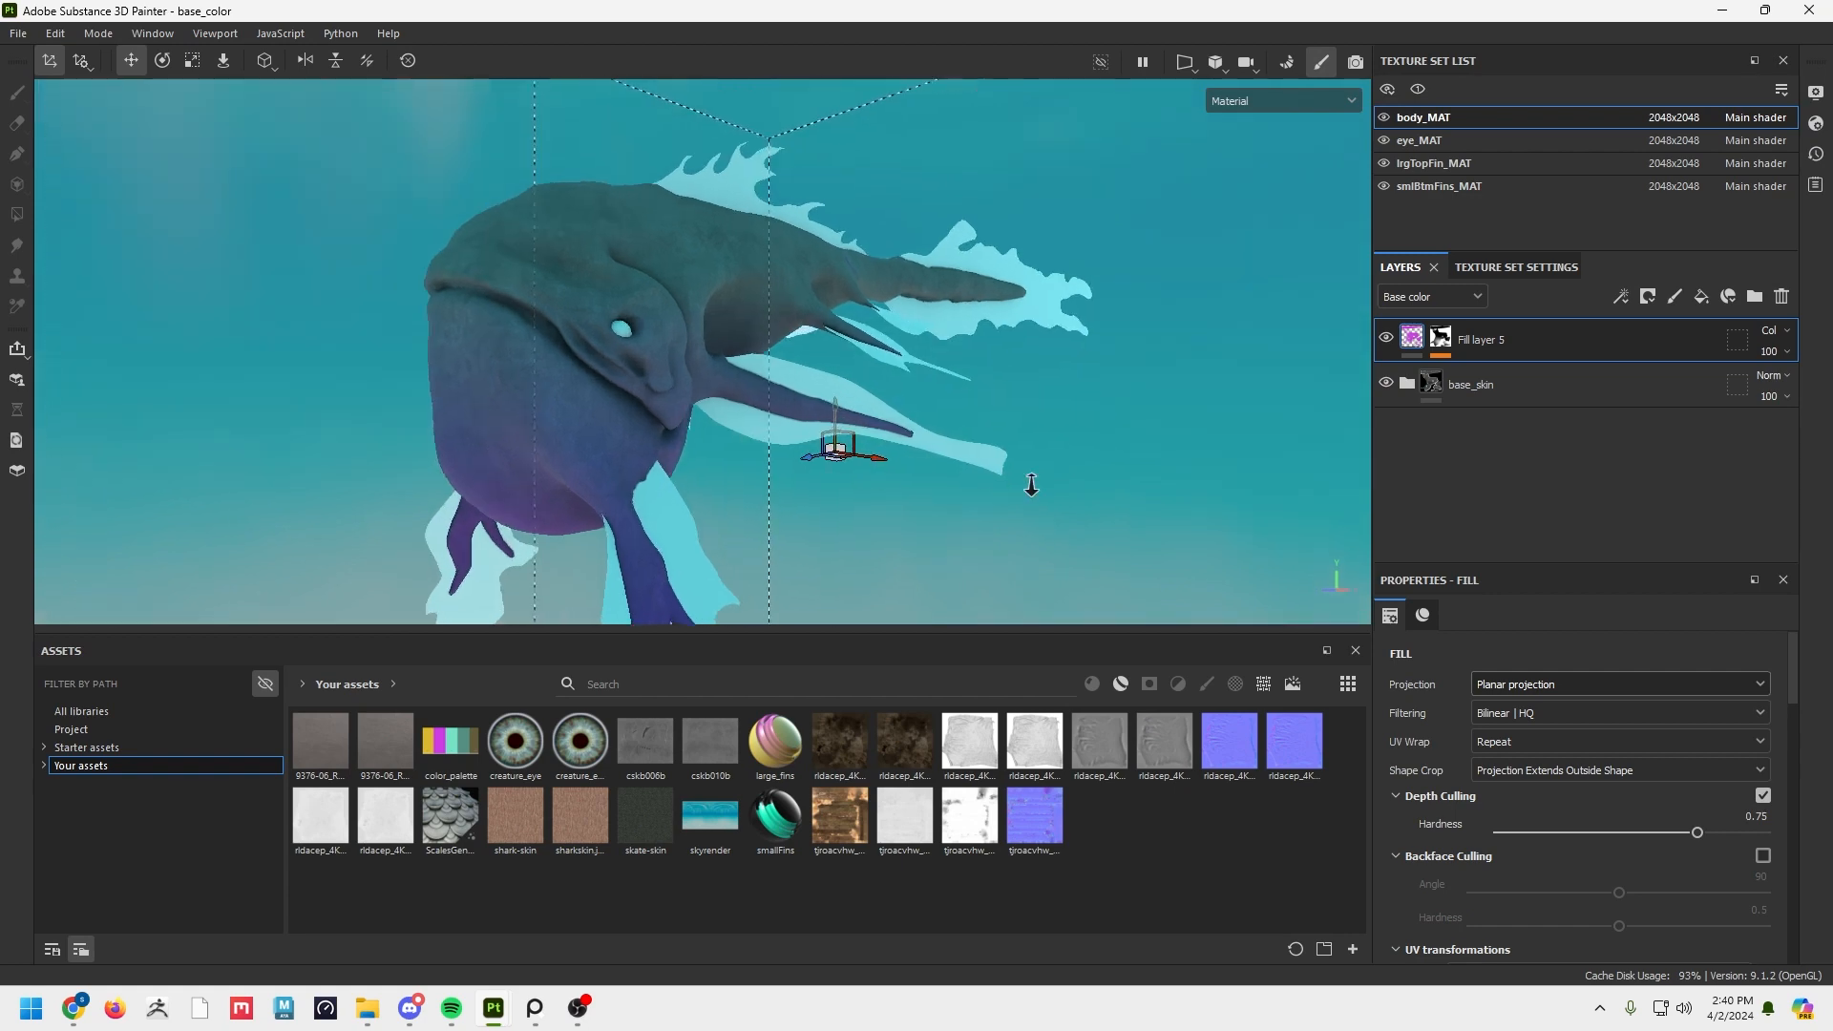
# Examine Fill layer 5's mask effect, its planar projection settings and the gradient on the creature from several sides.
pyautogui.keyDown('alt'); pyautogui.moveTo(1032, 483); pyautogui.dragTo(826, 501); pyautogui.keyUp('alt')
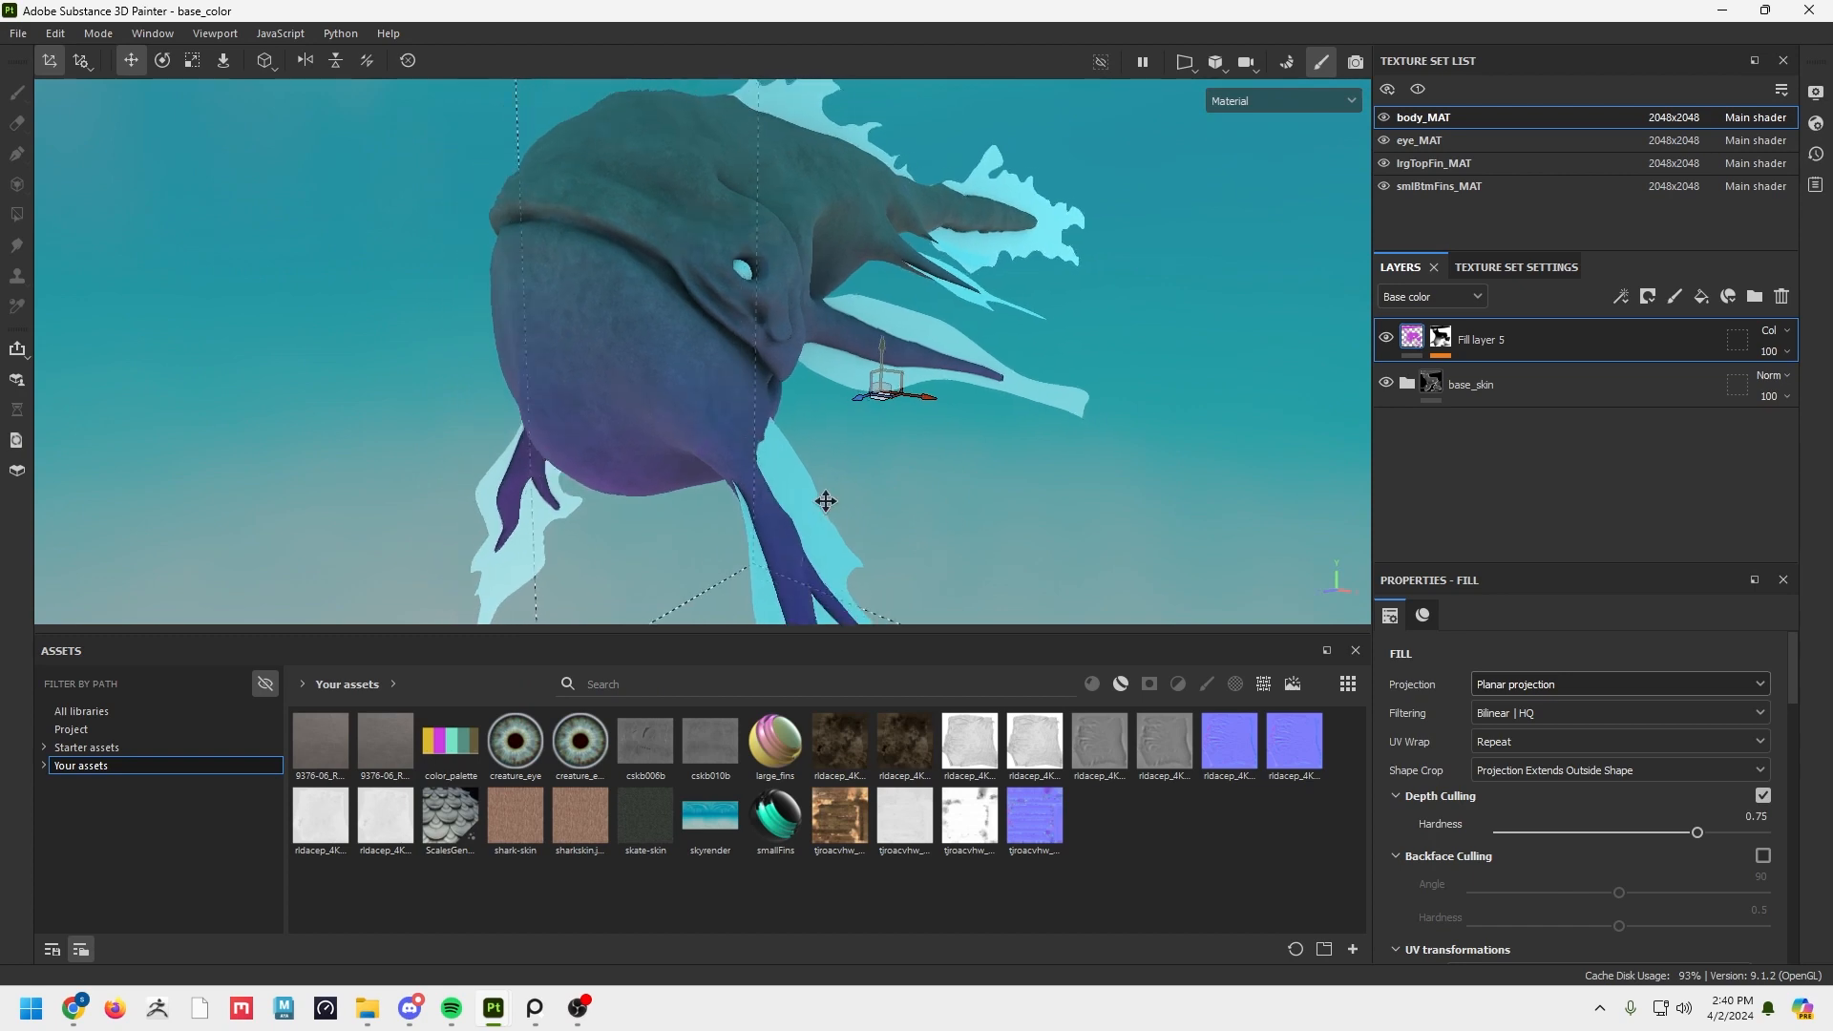
pyautogui.keyDown('alt'); pyautogui.moveTo(826, 501); pyautogui.dragTo(791, 523, button='middle'); pyautogui.keyUp('alt')
pyautogui.click(1438, 343)
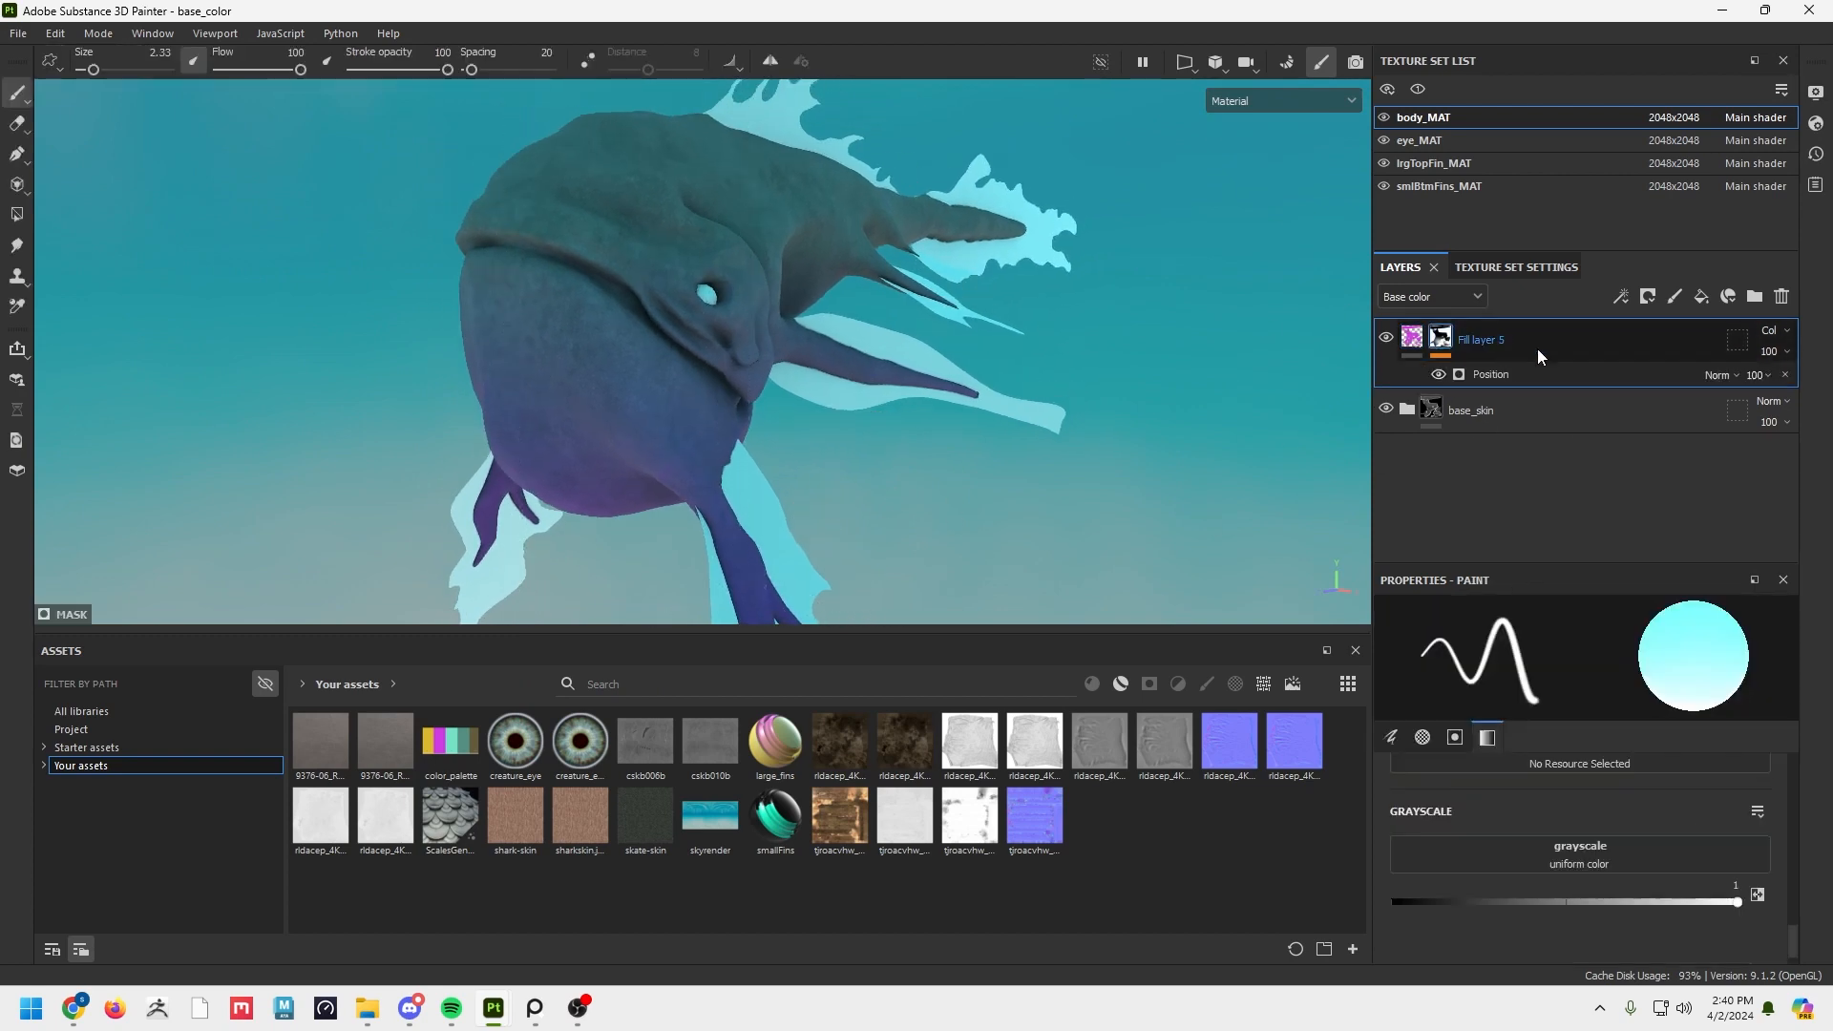
pyautogui.click(1544, 374)
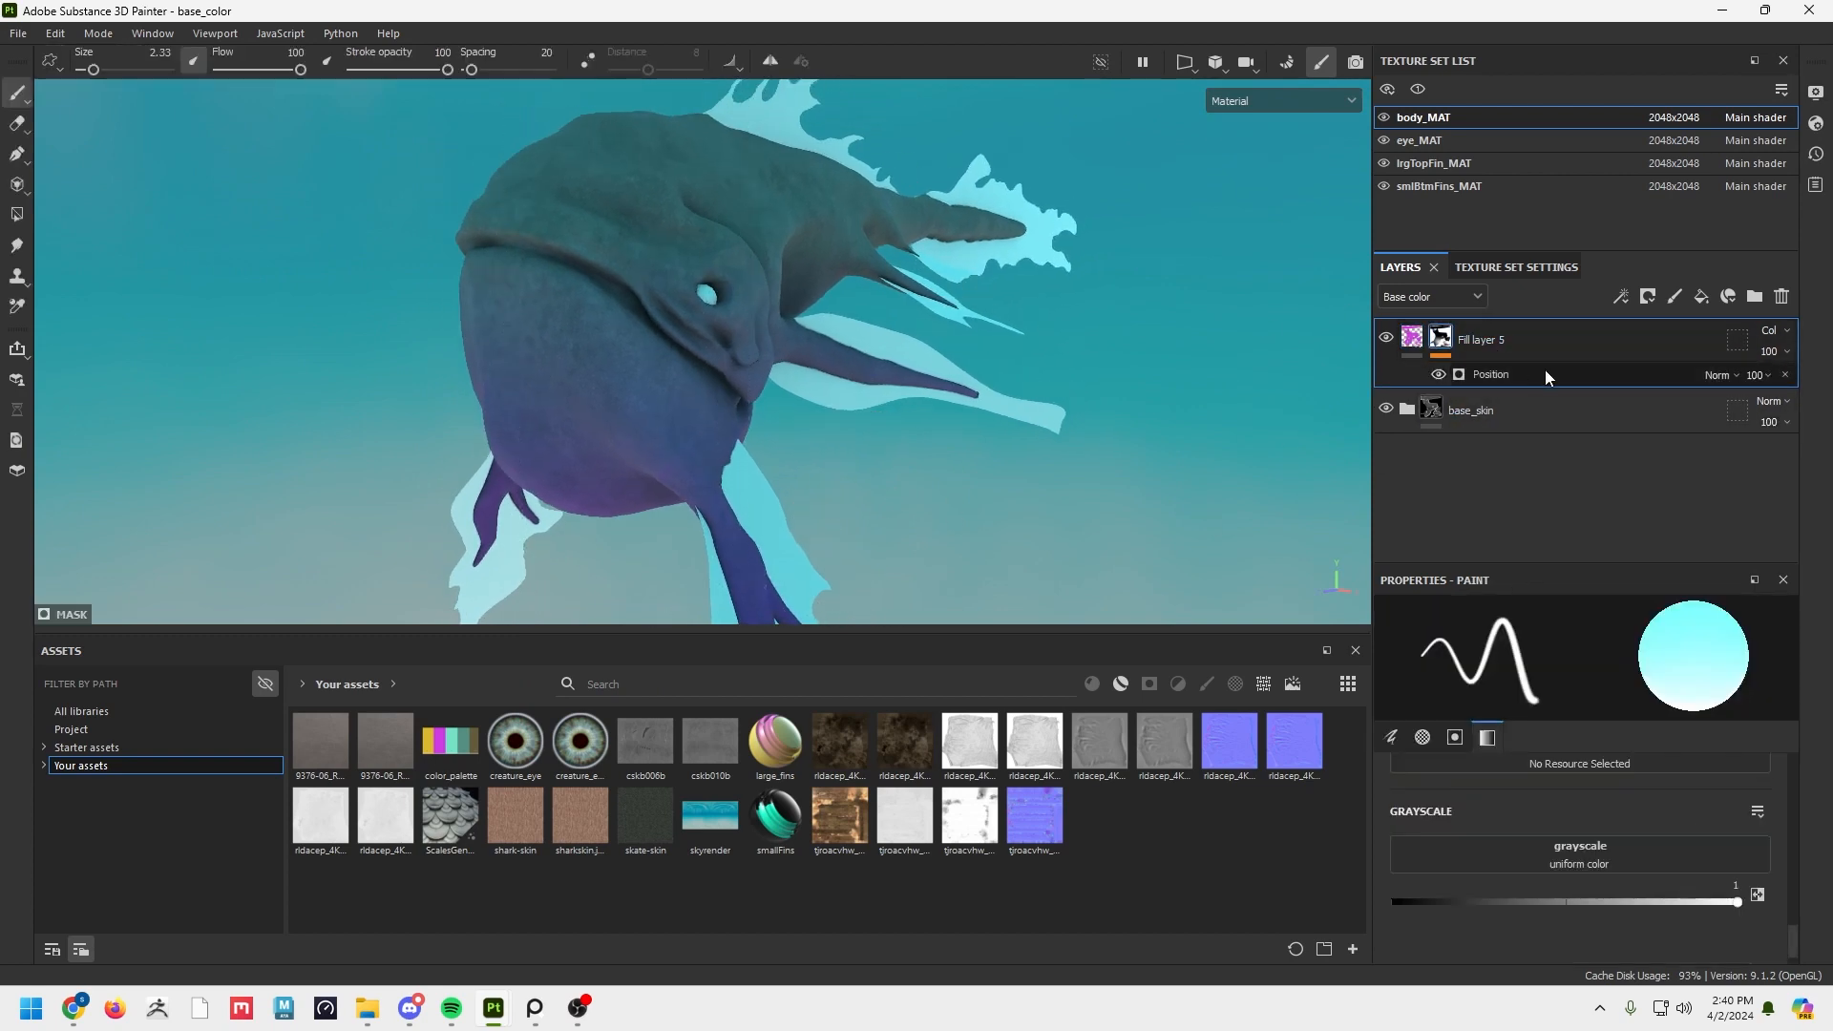
pyautogui.click(1412, 336)
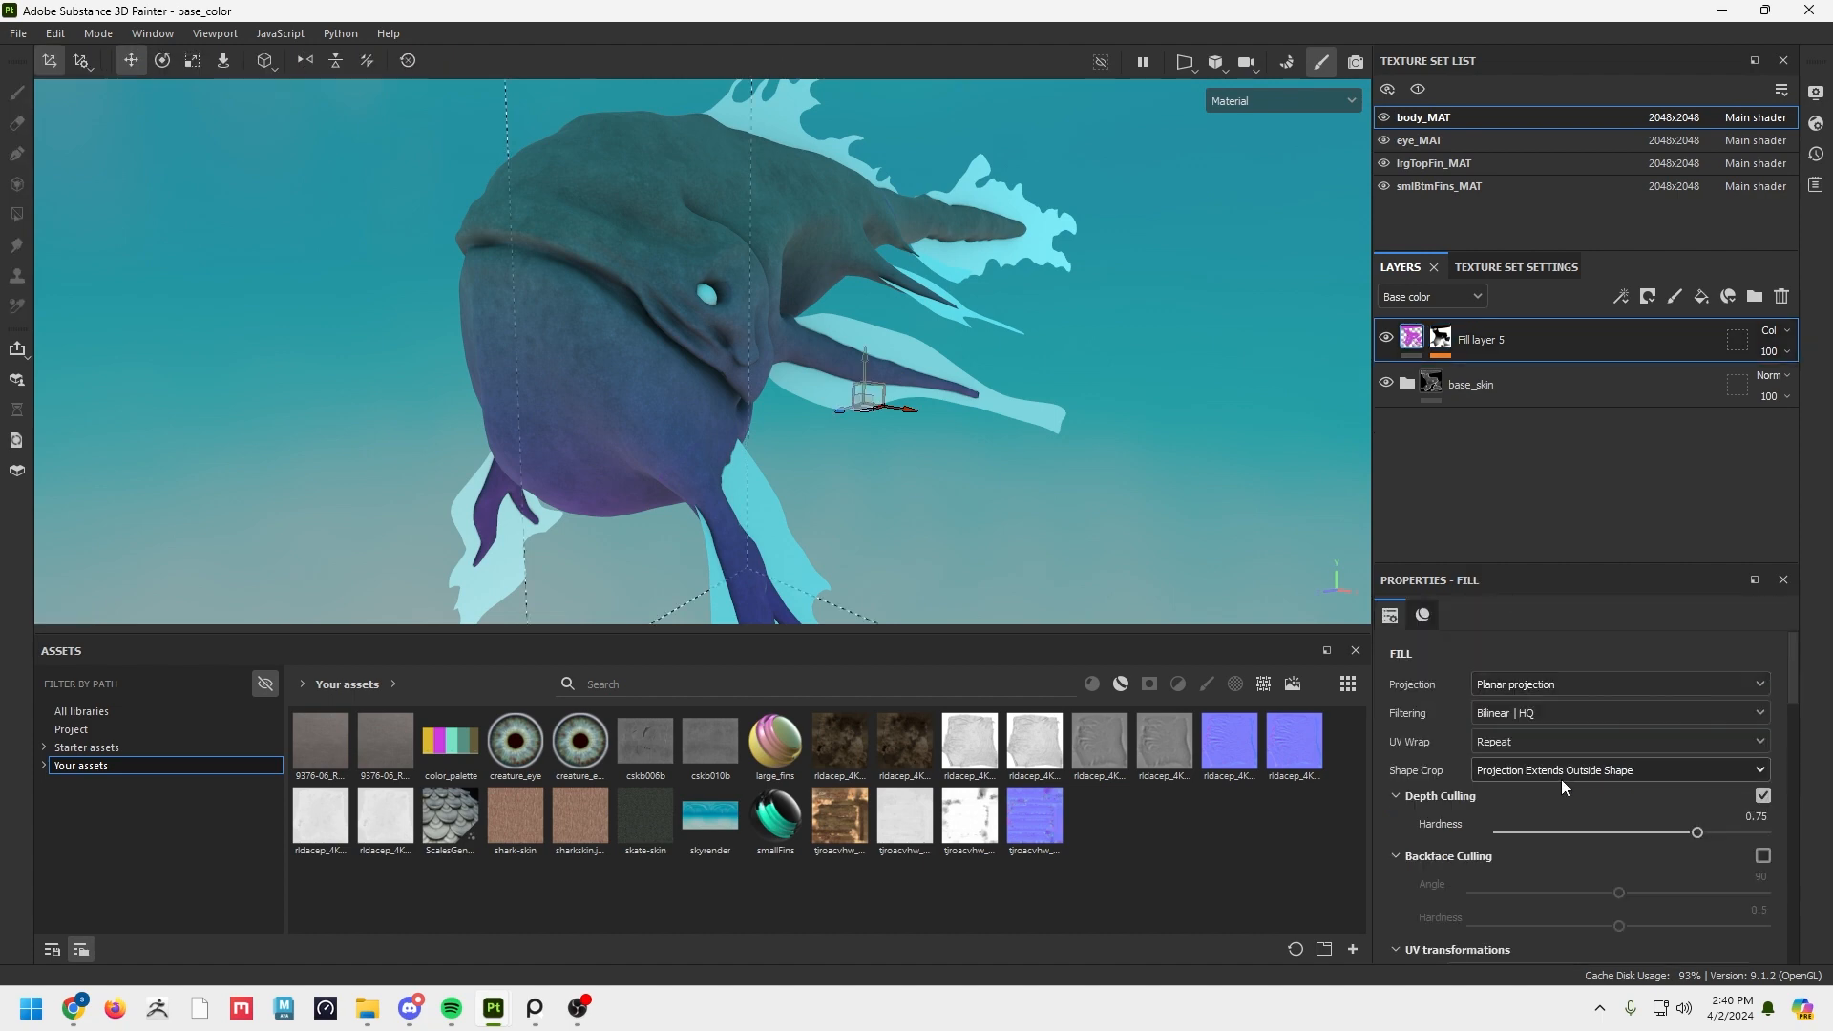
pyautogui.scroll(-3, 1561, 779)
pyautogui.scroll(3, 1560, 769)
pyautogui.keyDown('alt'); pyautogui.moveTo(828, 426); pyautogui.dragTo(893, 412); pyautogui.keyUp('alt')
pyautogui.moveTo(894, 341)
pyautogui.mouseDown()
pyautogui.moveTo(892, 259)
pyautogui.moveTo(868, 395)
pyautogui.moveTo(998, 351)
pyautogui.moveTo(759, 450)
pyautogui.moveTo(820, 431)
pyautogui.moveTo(814, 377)
pyautogui.moveTo(765, 336)
pyautogui.moveTo(667, 258)
pyautogui.moveTo(579, 307)
pyautogui.moveTo(665, 536)
pyautogui.moveTo(818, 483)
pyautogui.moveTo(778, 477)
pyautogui.mouseUp()
pyautogui.click(844, 417)
pyautogui.keyDown('alt'); pyautogui.moveTo(1021, 315); pyautogui.dragTo(935, 293); pyautogui.keyUp('alt')
pyautogui.keyDown('alt'); pyautogui.moveTo(952, 222); pyautogui.dragTo(1003, 468); pyautogui.keyUp('alt')
# Set the Global Blur to 2.82 and the Global Balance to 0.41 in the Position generator on Fill layer 5's mask.
pyautogui.click(1440, 337)
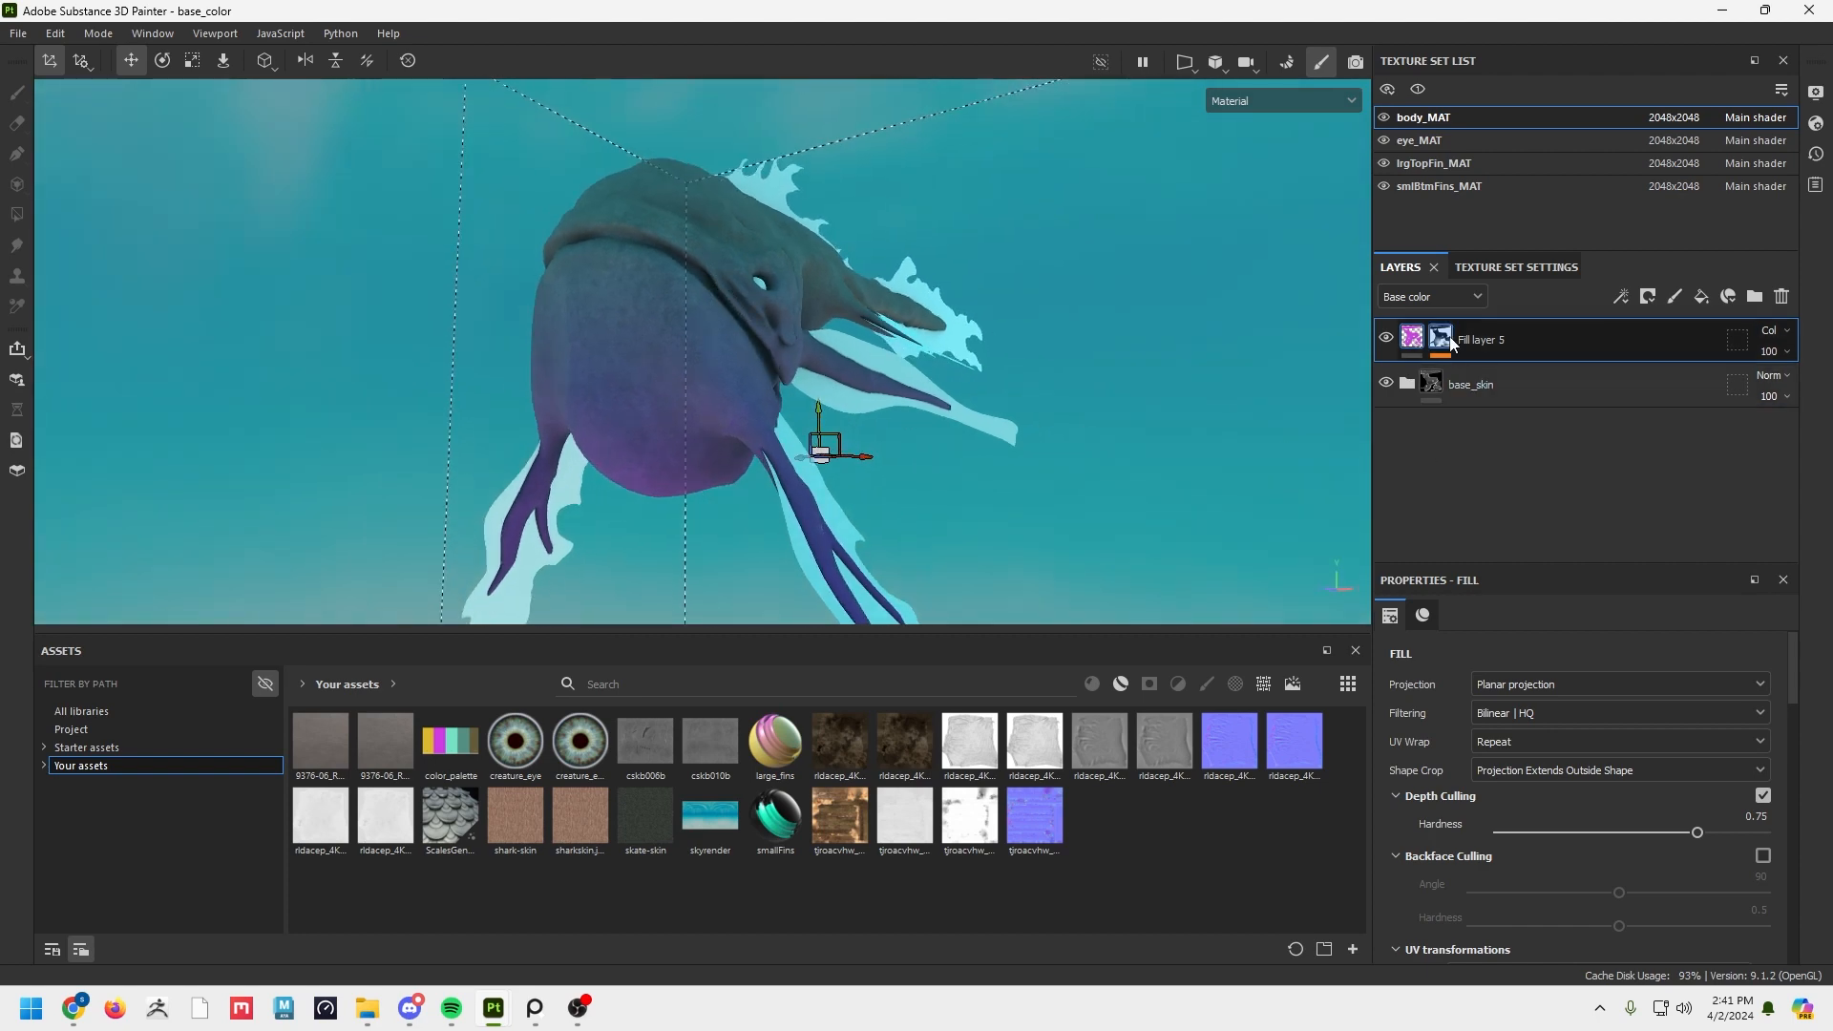
pyautogui.click(1480, 374)
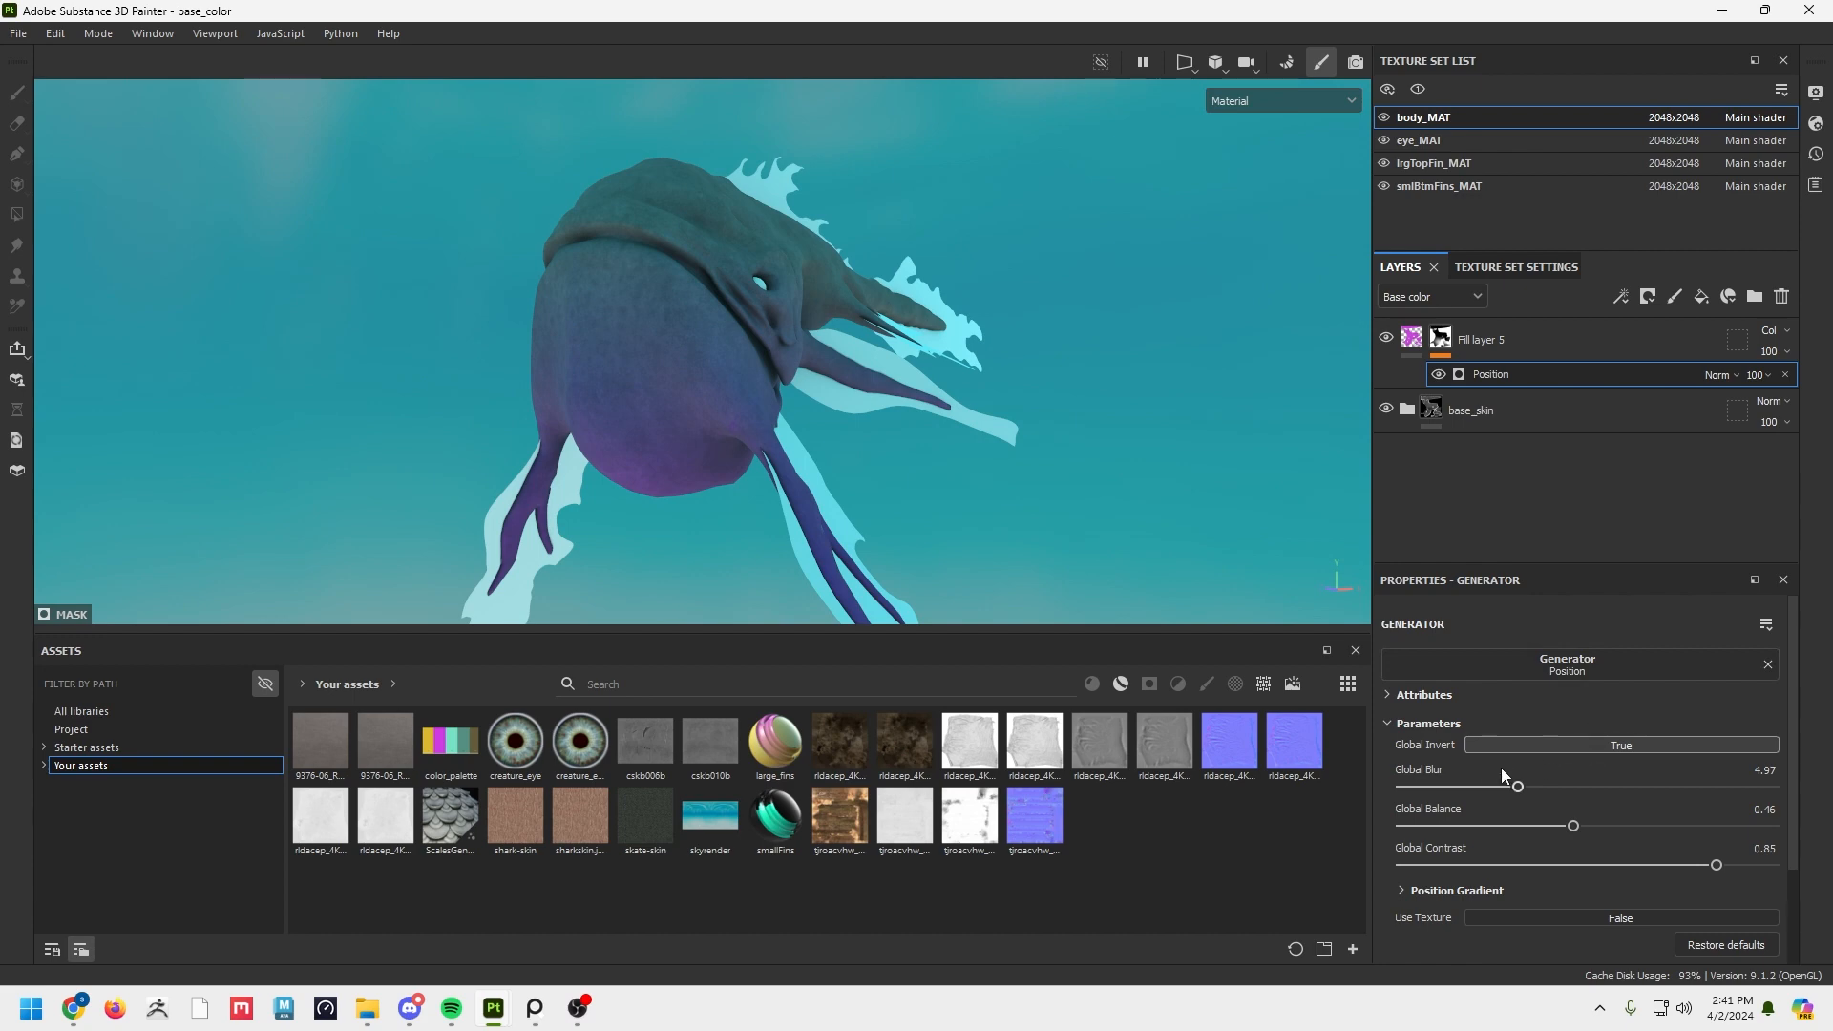
pyautogui.scroll(-2, 1527, 764)
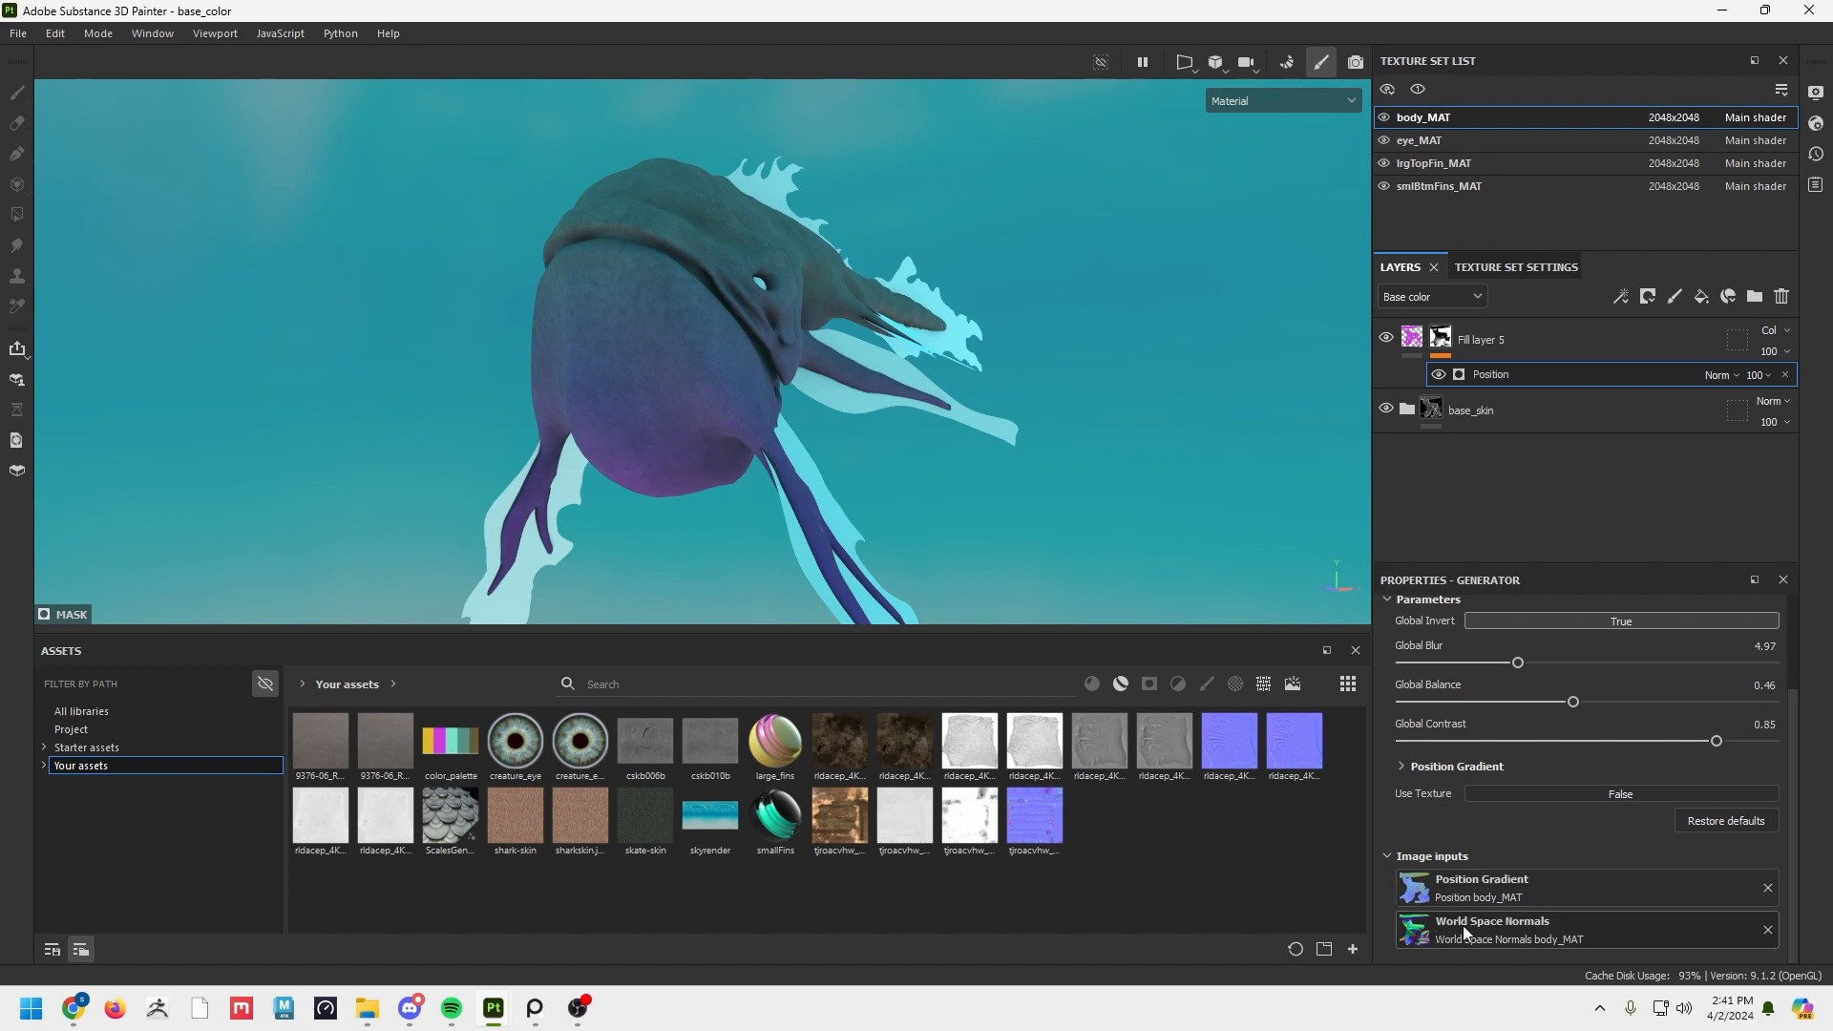
pyautogui.scroll(2, 1617, 728)
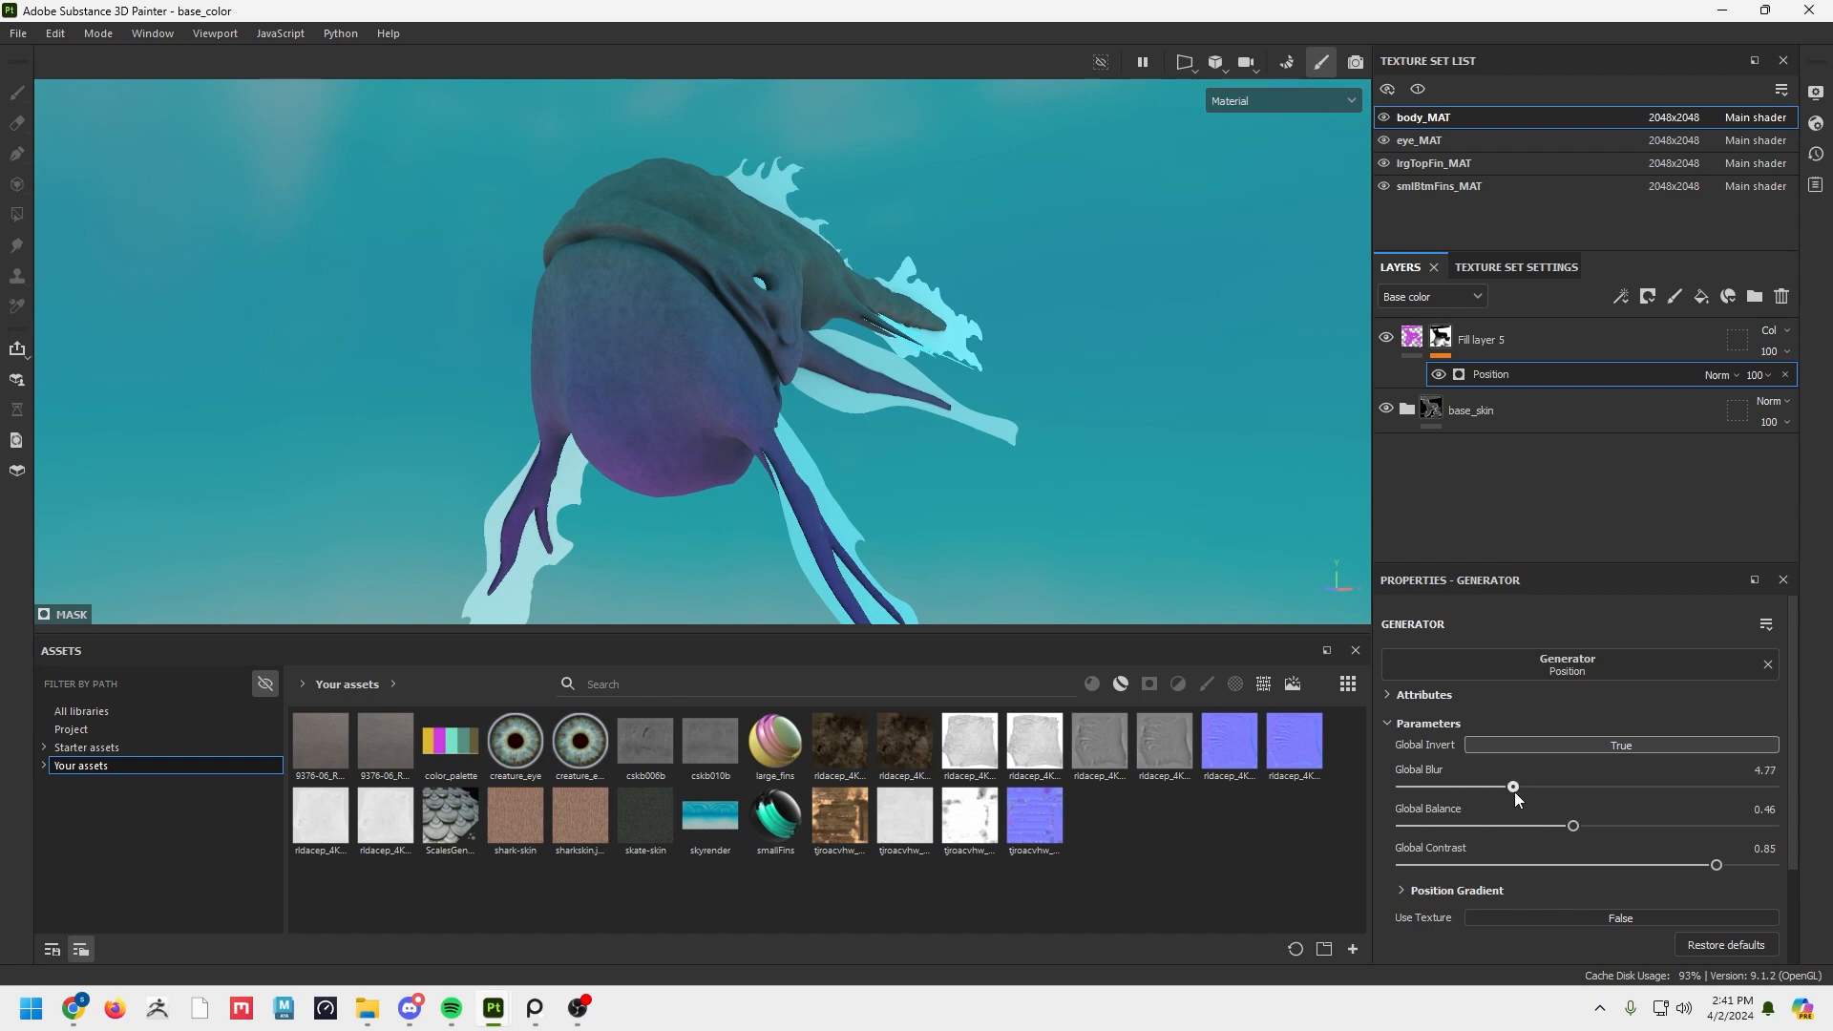
pyautogui.moveTo(1514, 786); pyautogui.dragTo(1554, 829)
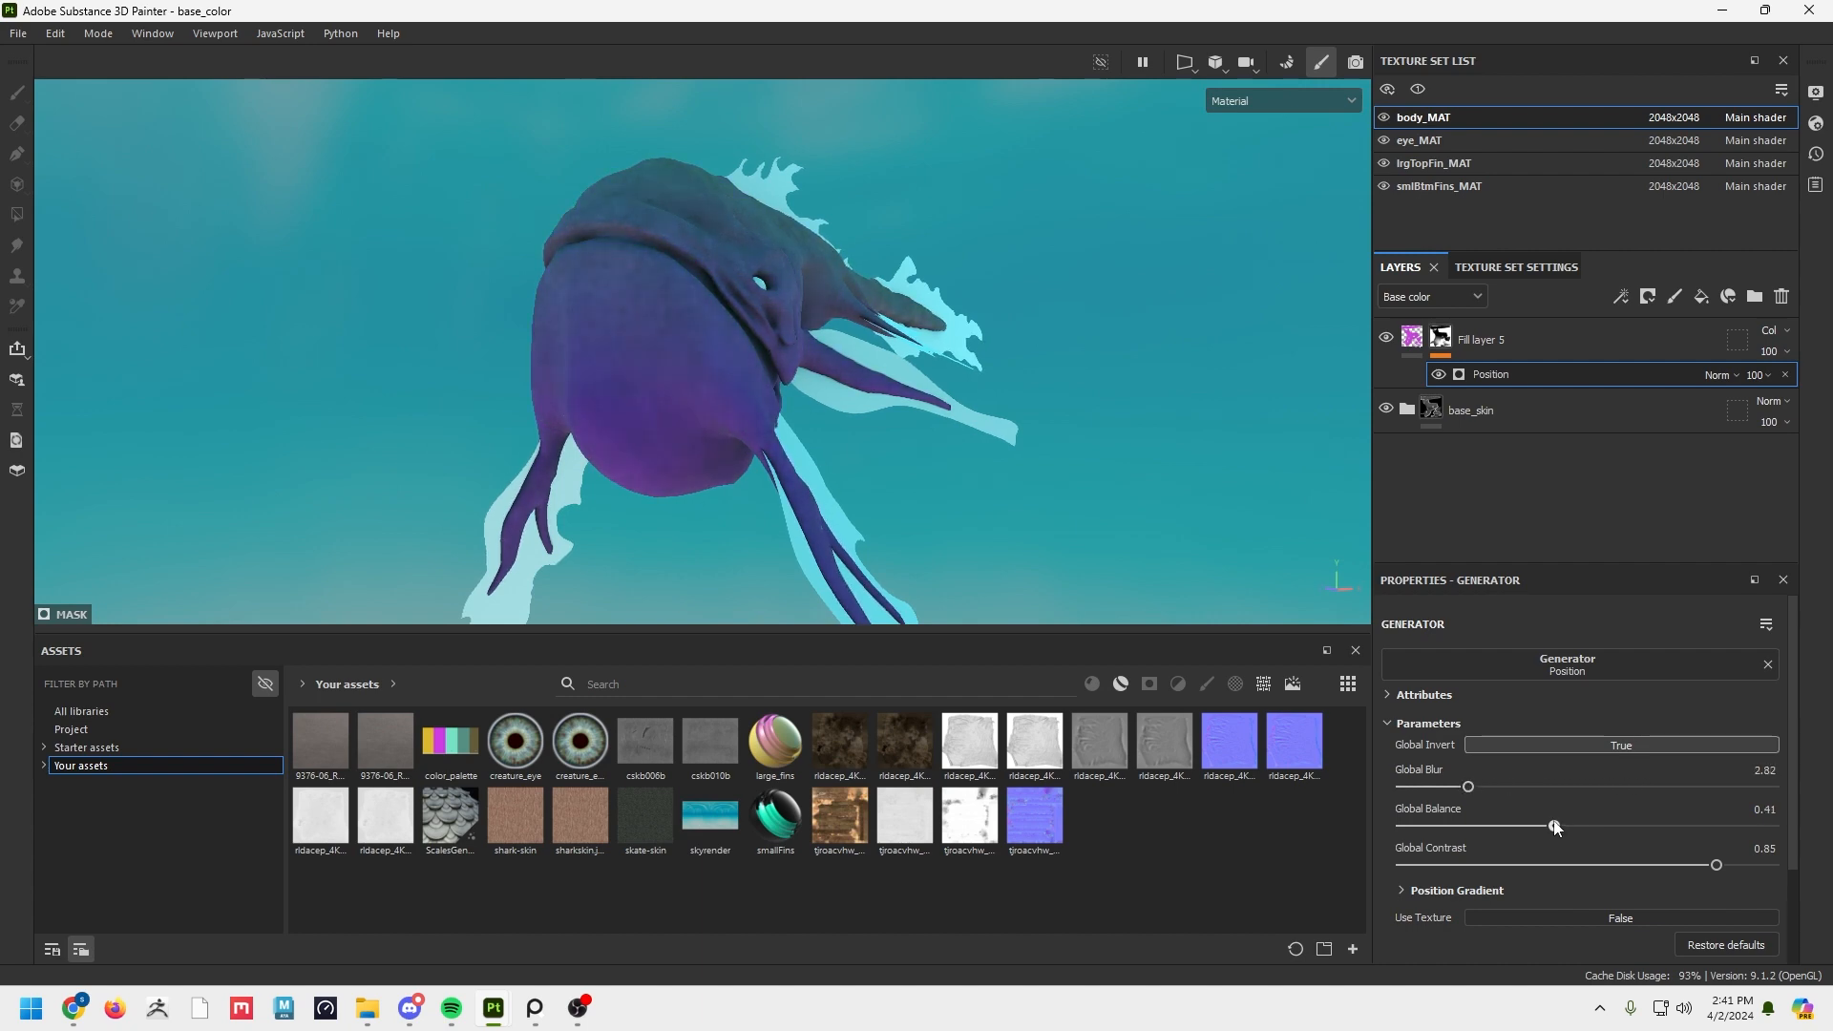
# Try low and maximum Global Contrast values in the Position generator and settle on 0.83.
pyautogui.keyDown('alt'); pyautogui.moveTo(1079, 421); pyautogui.dragTo(940, 441); pyautogui.keyUp('alt')
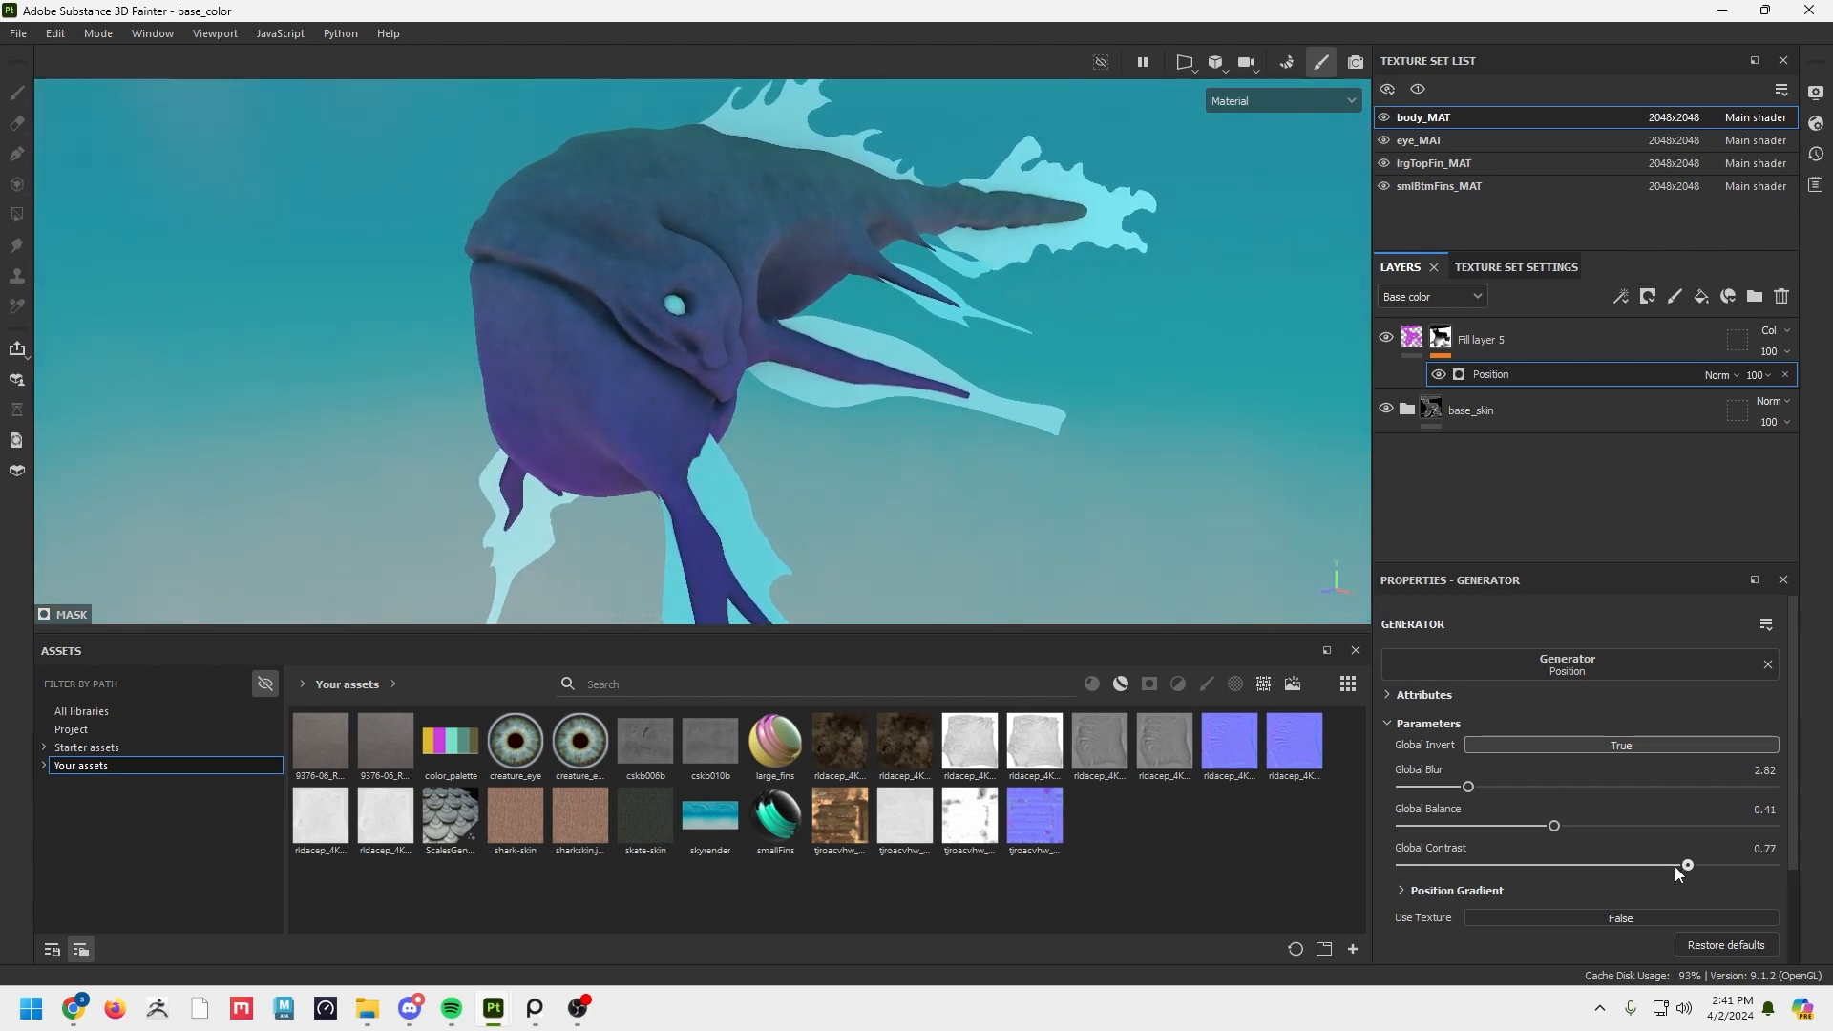
pyautogui.moveTo(1526, 866); pyautogui.dragTo(1811, 862)
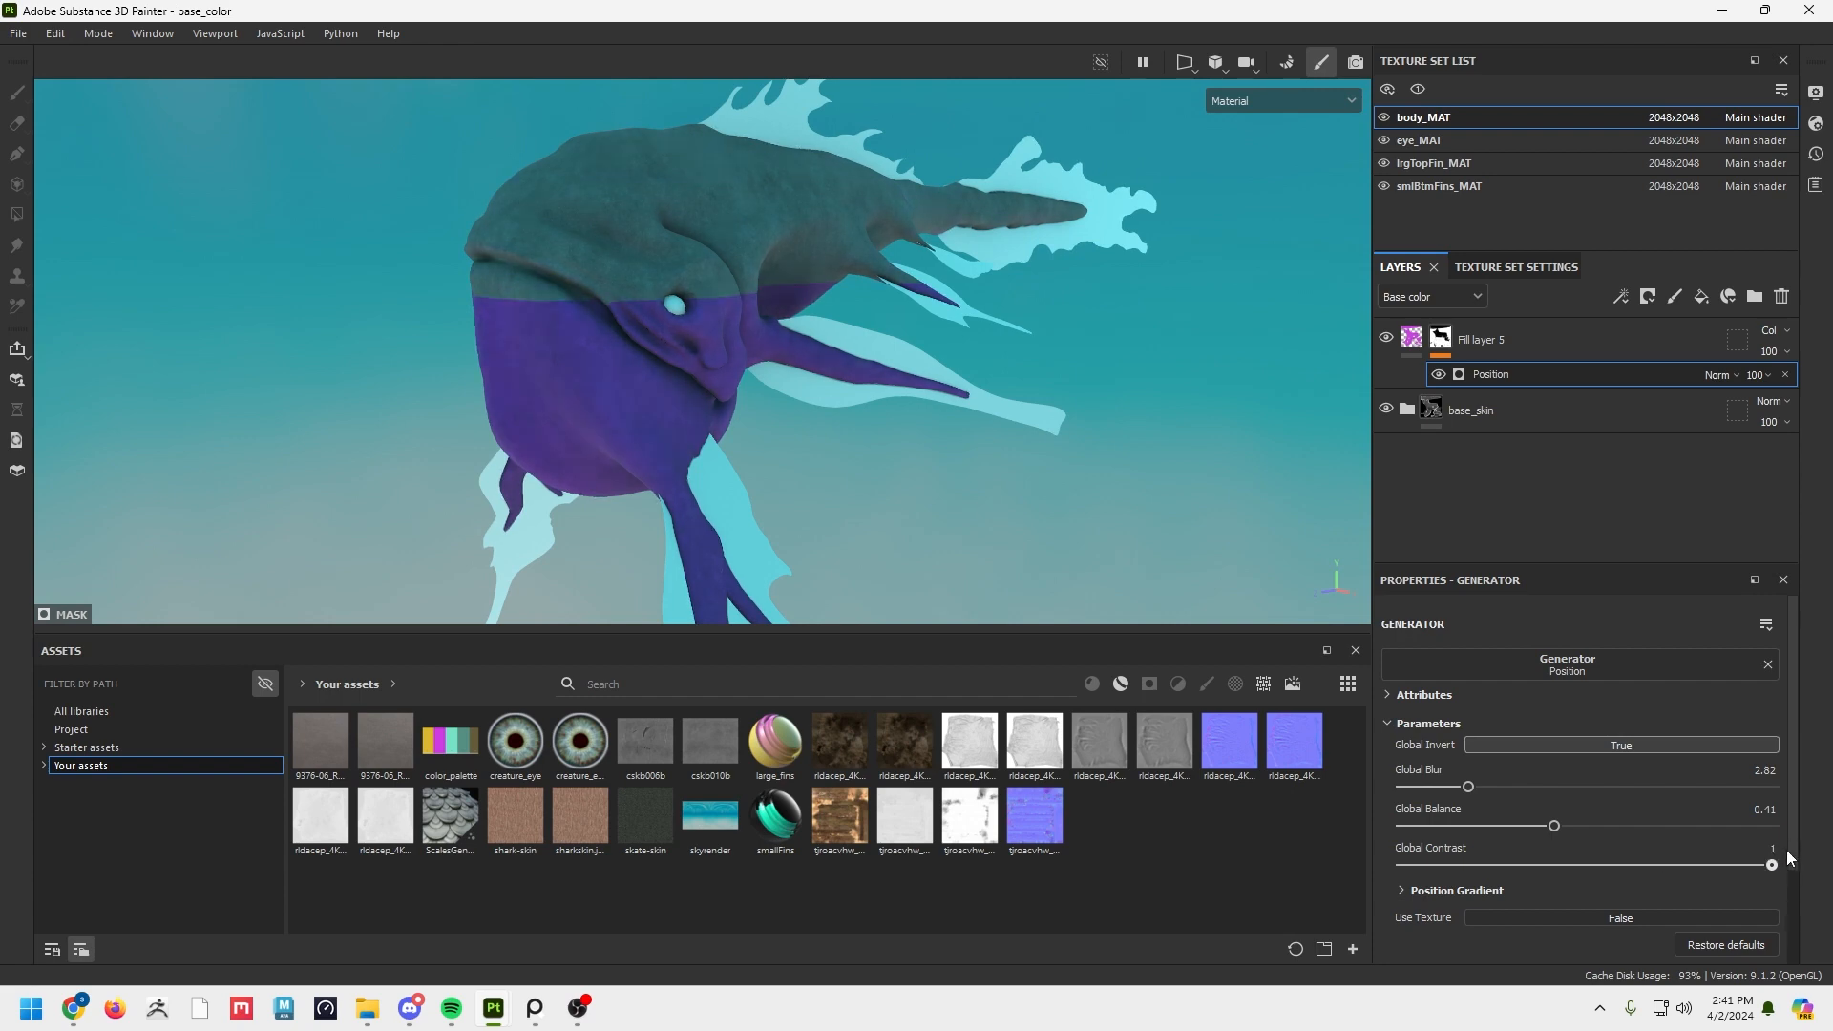
pyautogui.moveTo(1772, 865); pyautogui.dragTo(1732, 862)
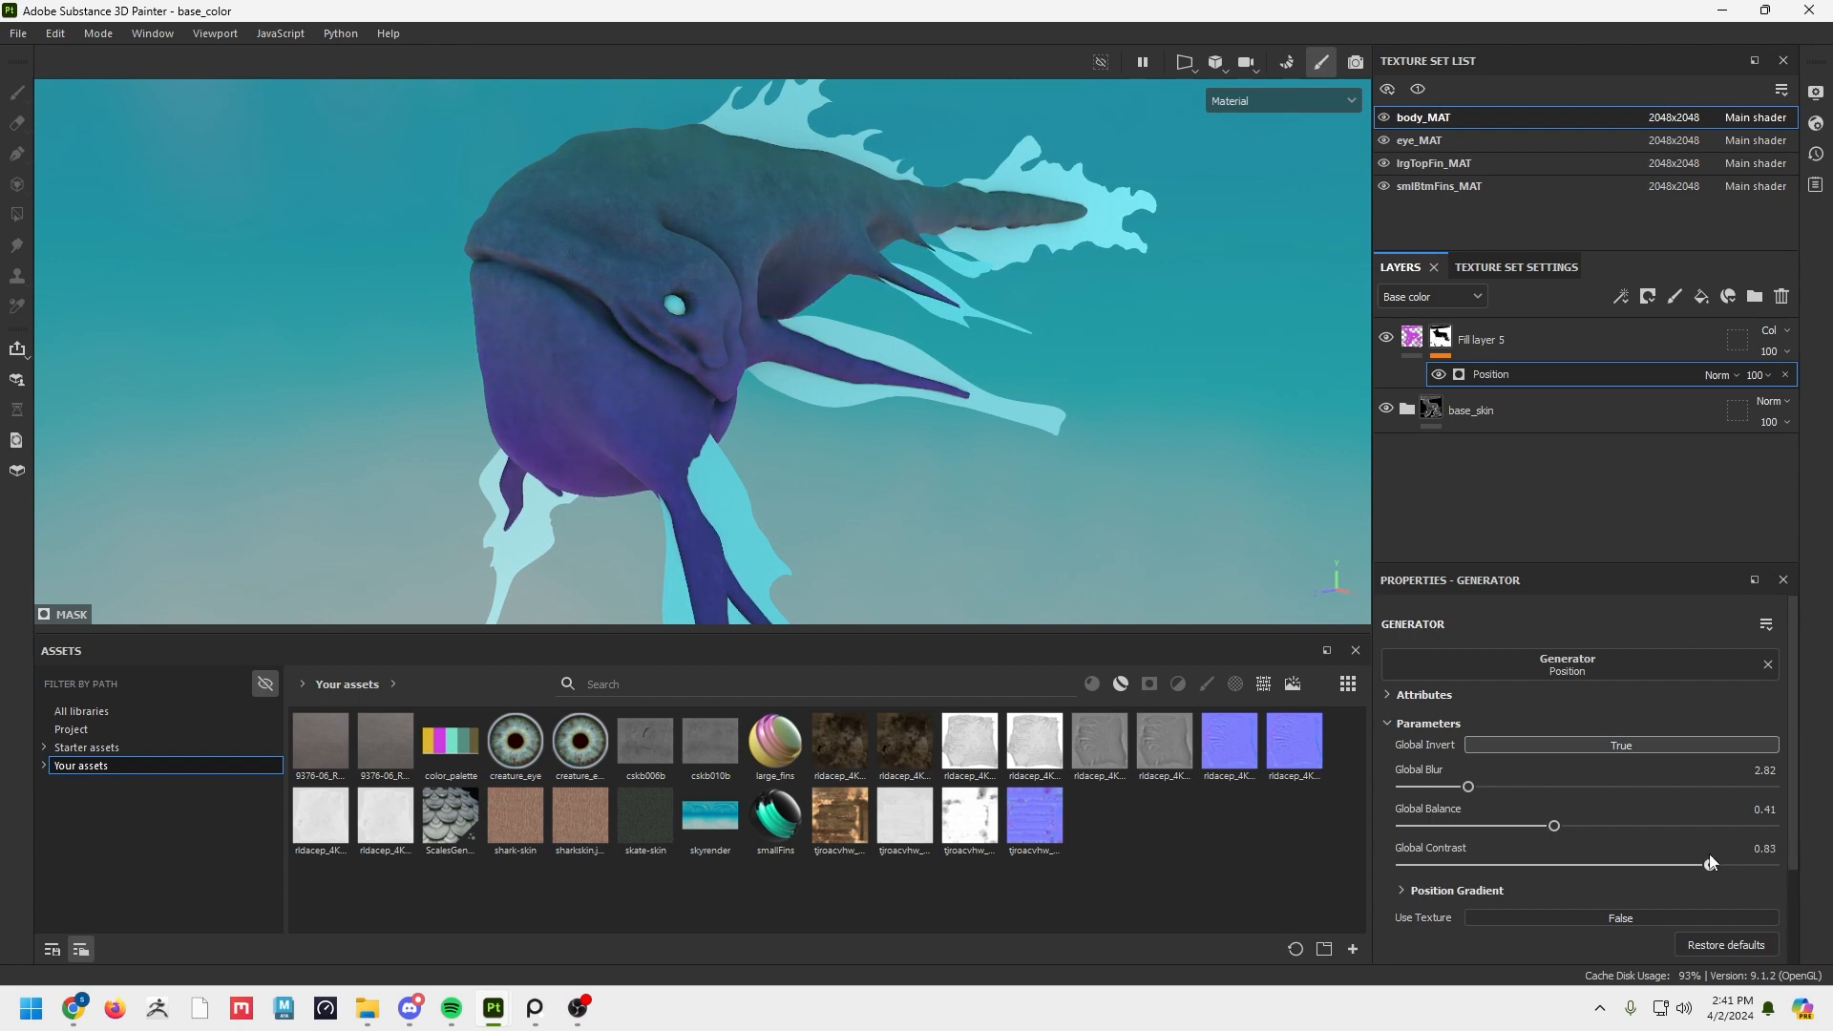
pyautogui.keyDown('alt'); pyautogui.moveTo(933, 384); pyautogui.dragTo(684, 340); pyautogui.keyUp('alt')
pyautogui.keyDown('alt'); pyautogui.moveTo(684, 341); pyautogui.dragTo(678, 336, button='middle'); pyautogui.keyUp('alt')
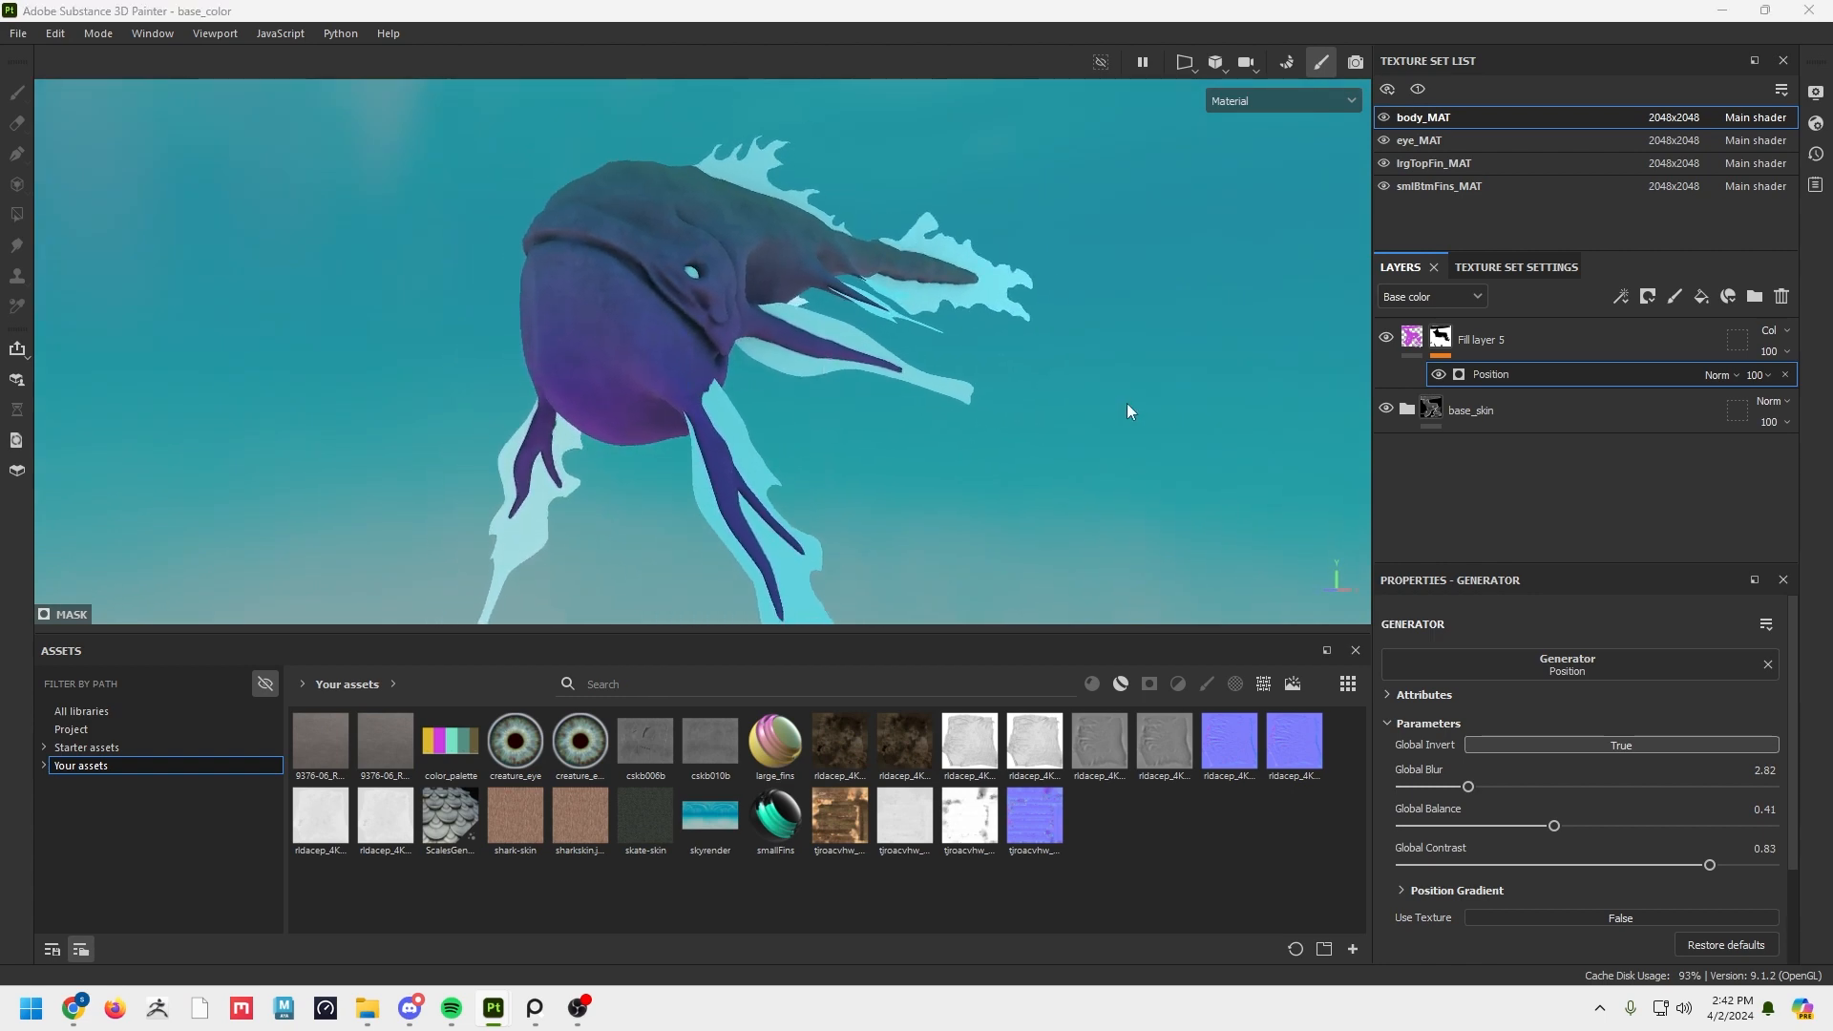
# Add a new fill layer above Fill layer 5.
pyautogui.keyDown('alt'); pyautogui.moveTo(1127, 405); pyautogui.dragTo(873, 323); pyautogui.keyUp('alt')
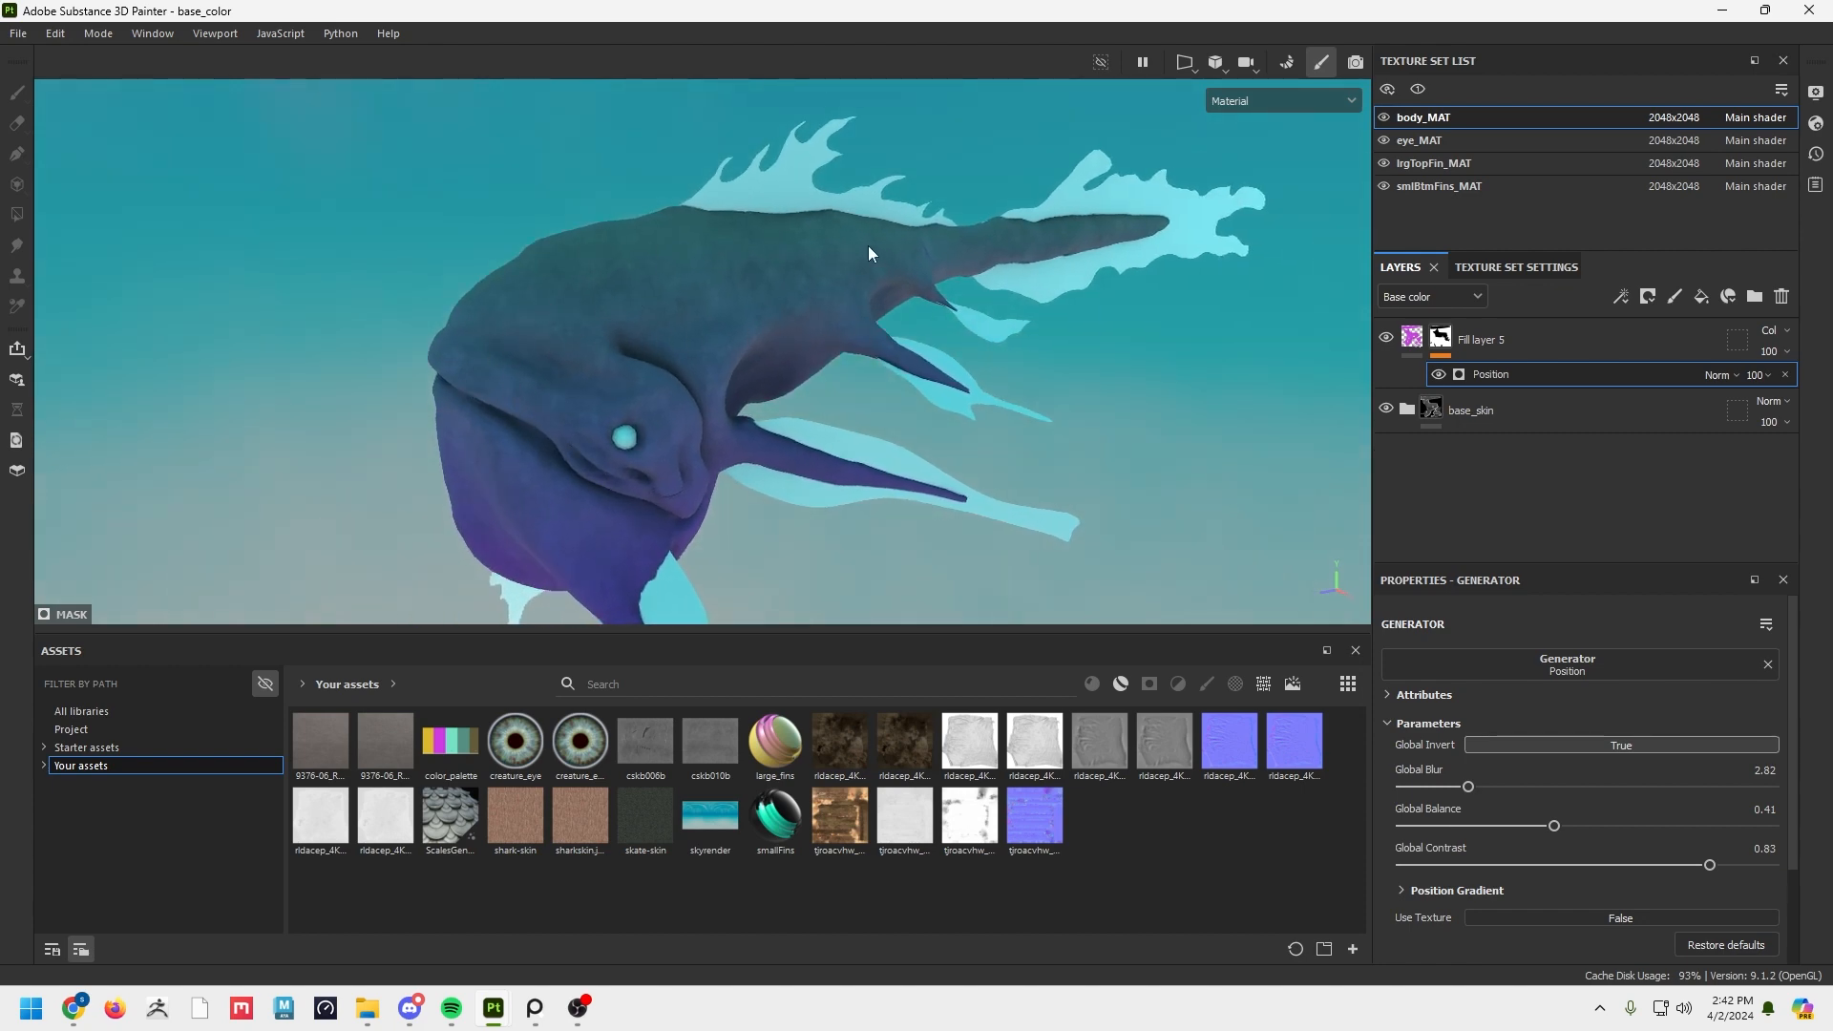
pyautogui.keyDown('alt'); pyautogui.moveTo(539, 360); pyautogui.dragTo(609, 365); pyautogui.keyUp('alt')
pyautogui.keyDown('alt'); pyautogui.moveTo(507, 191); pyautogui.dragTo(577, 325); pyautogui.keyUp('alt')
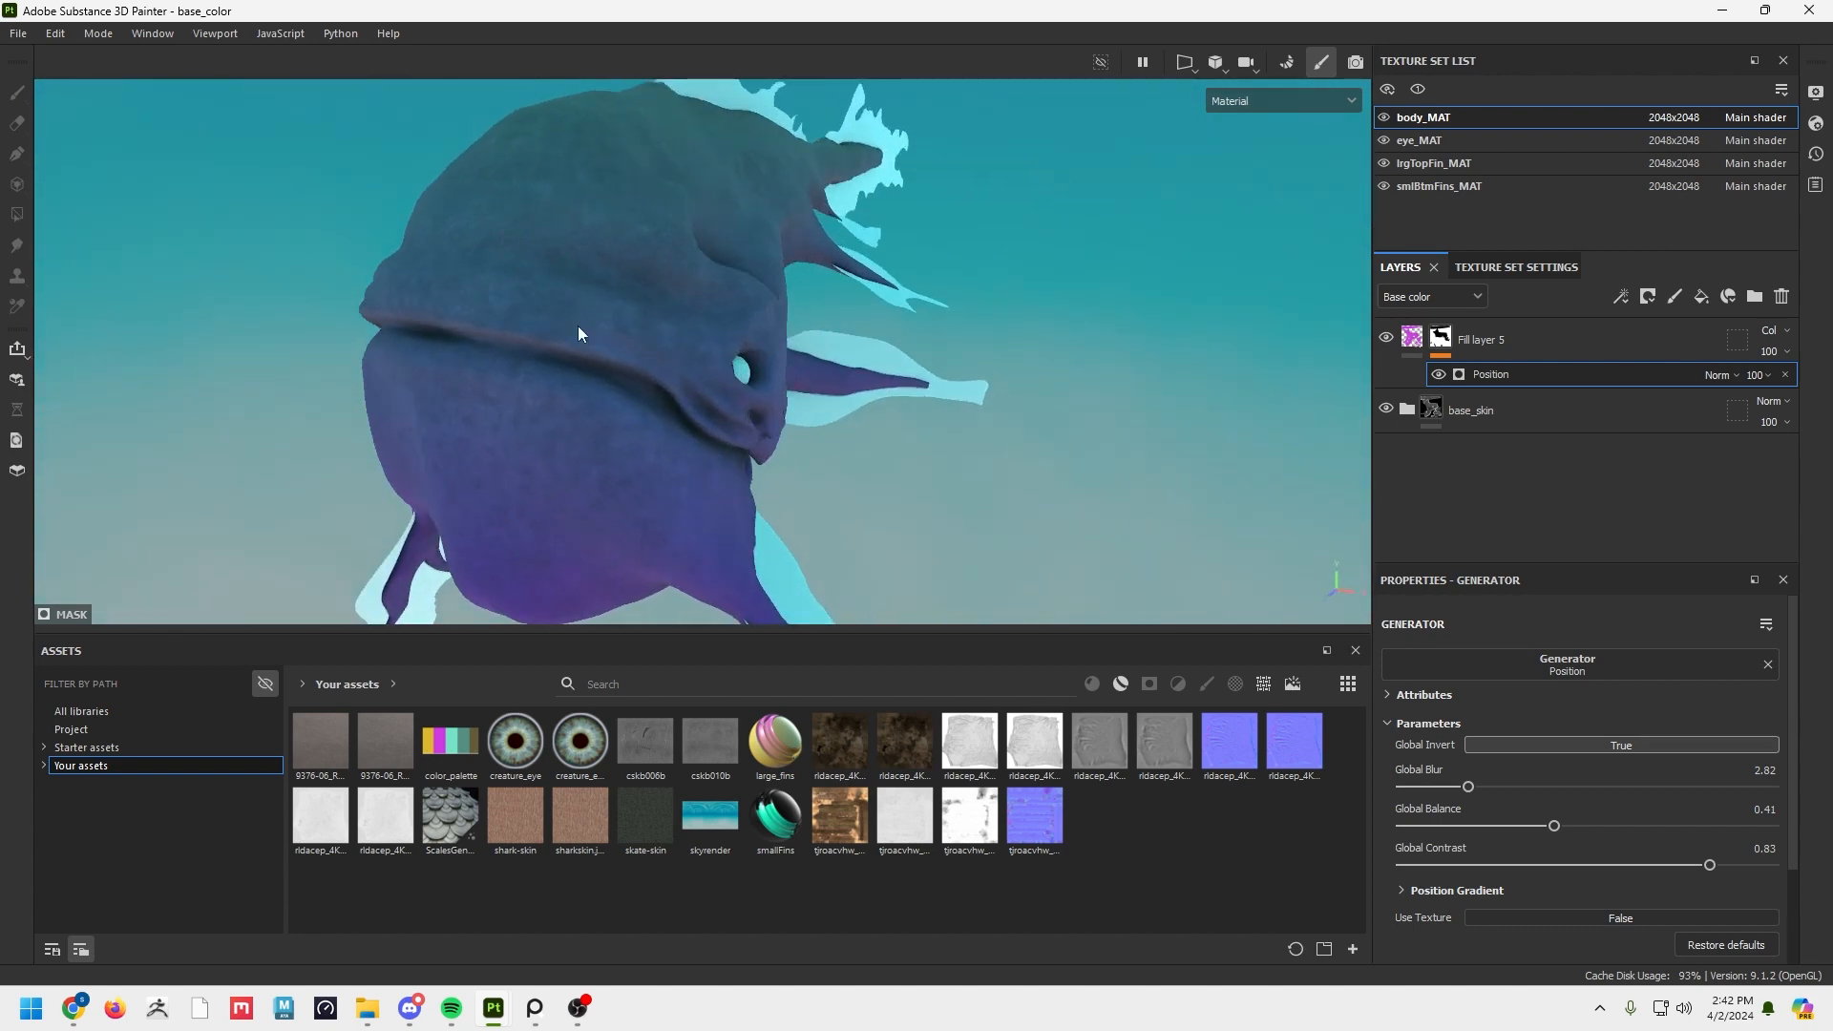
pyautogui.click(1702, 296)
pyautogui.keyDown('alt'); pyautogui.moveTo(1058, 391); pyautogui.dragTo(970, 381); pyautogui.keyUp('alt')
# Save a material preset from Fill layer 5's Gradient Builder base colour.
pyautogui.click(1413, 384)
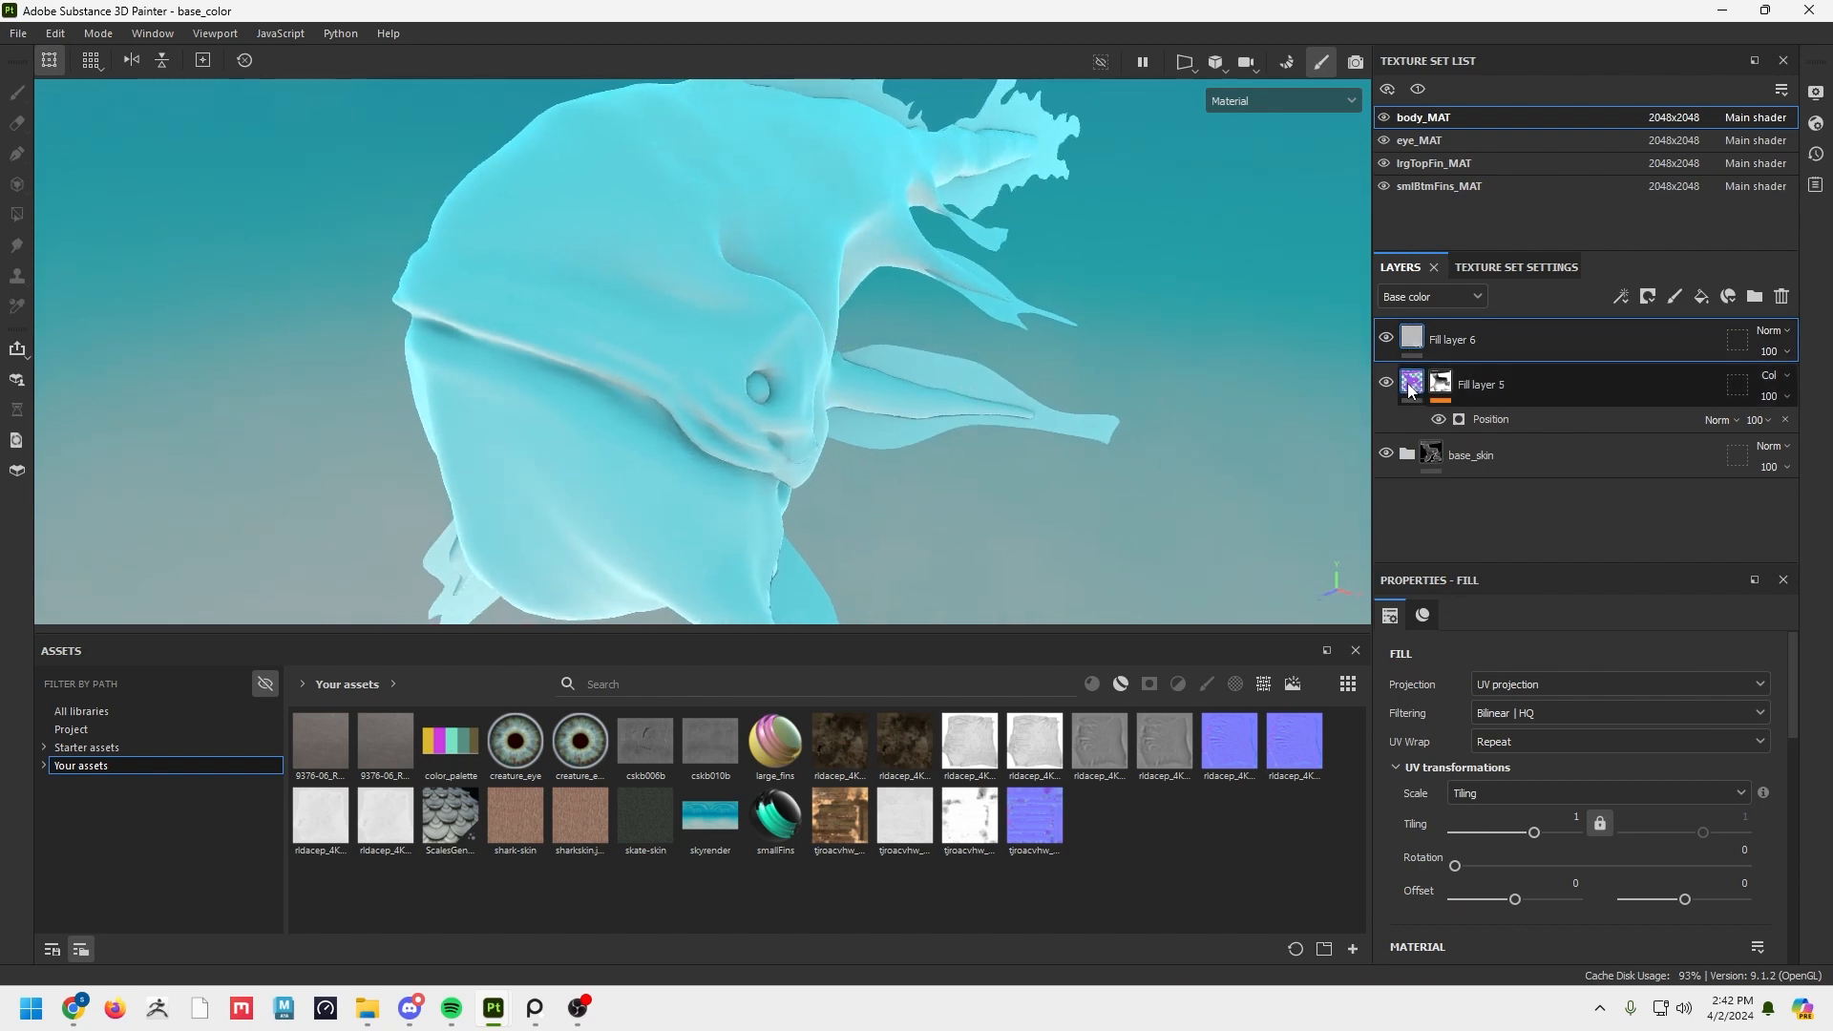
pyautogui.scroll(-15, 1588, 687)
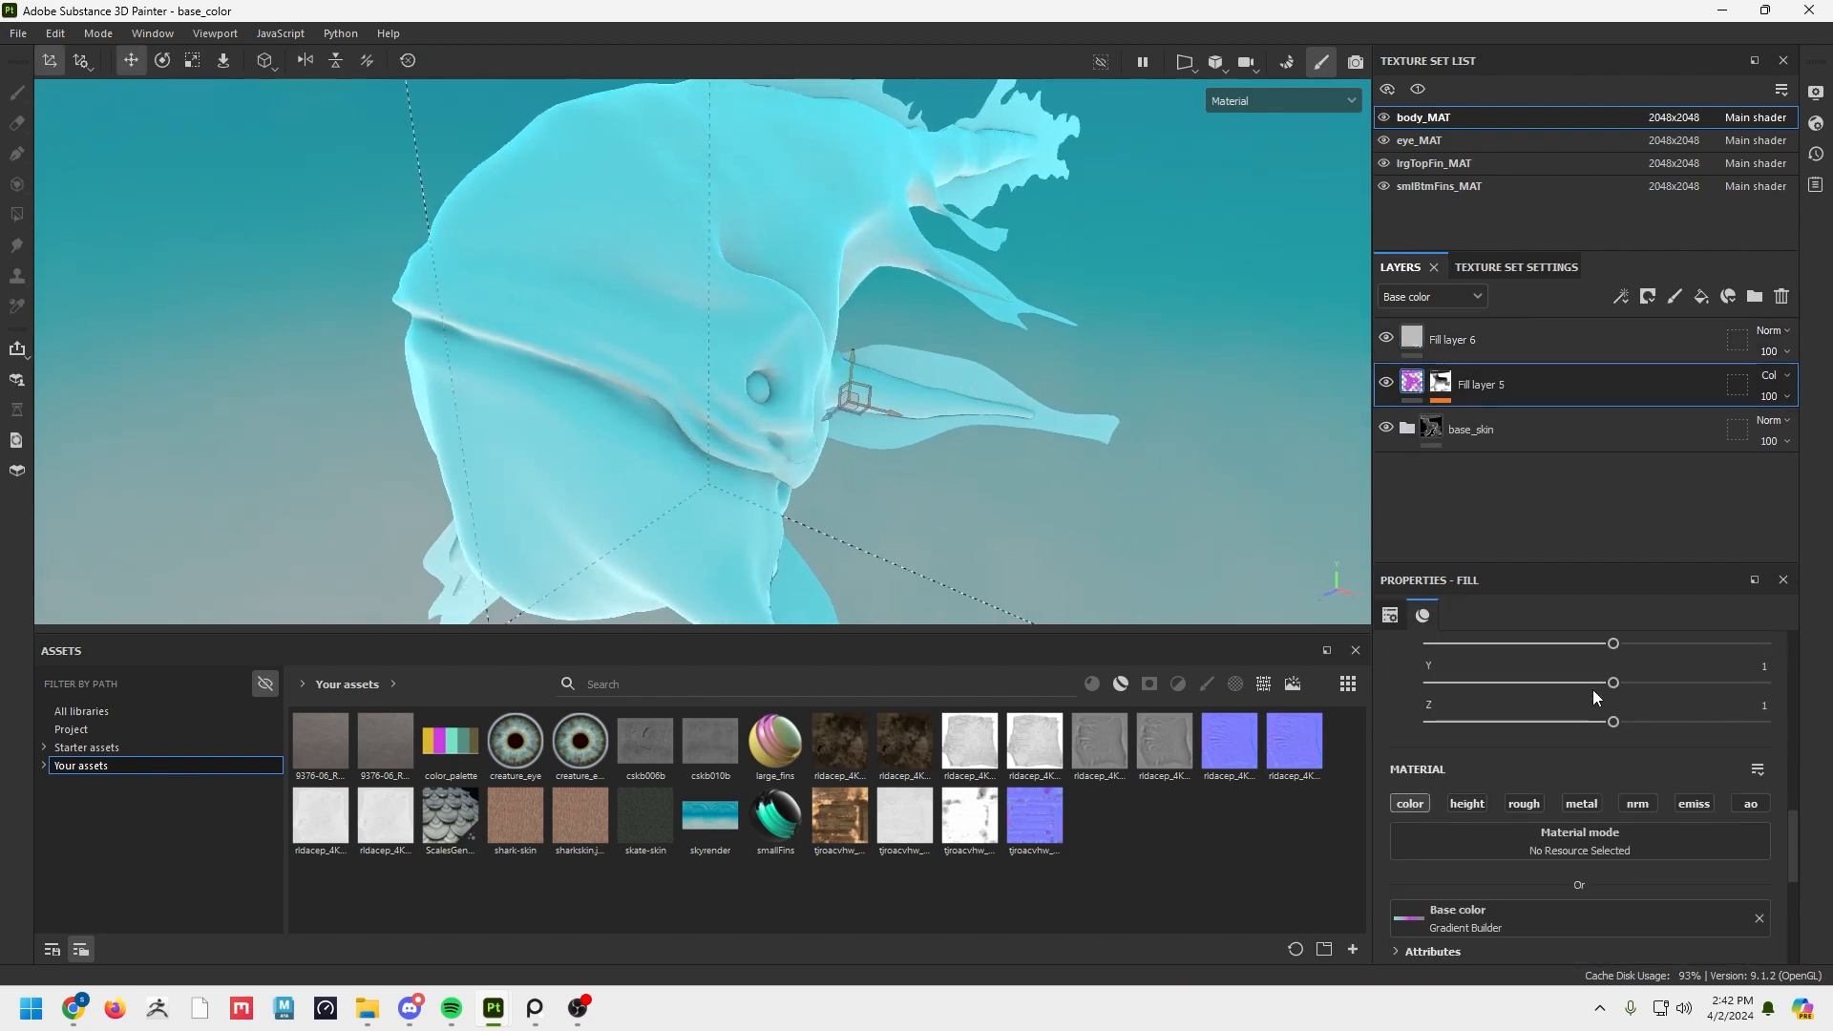
pyautogui.scroll(2, 1579, 716)
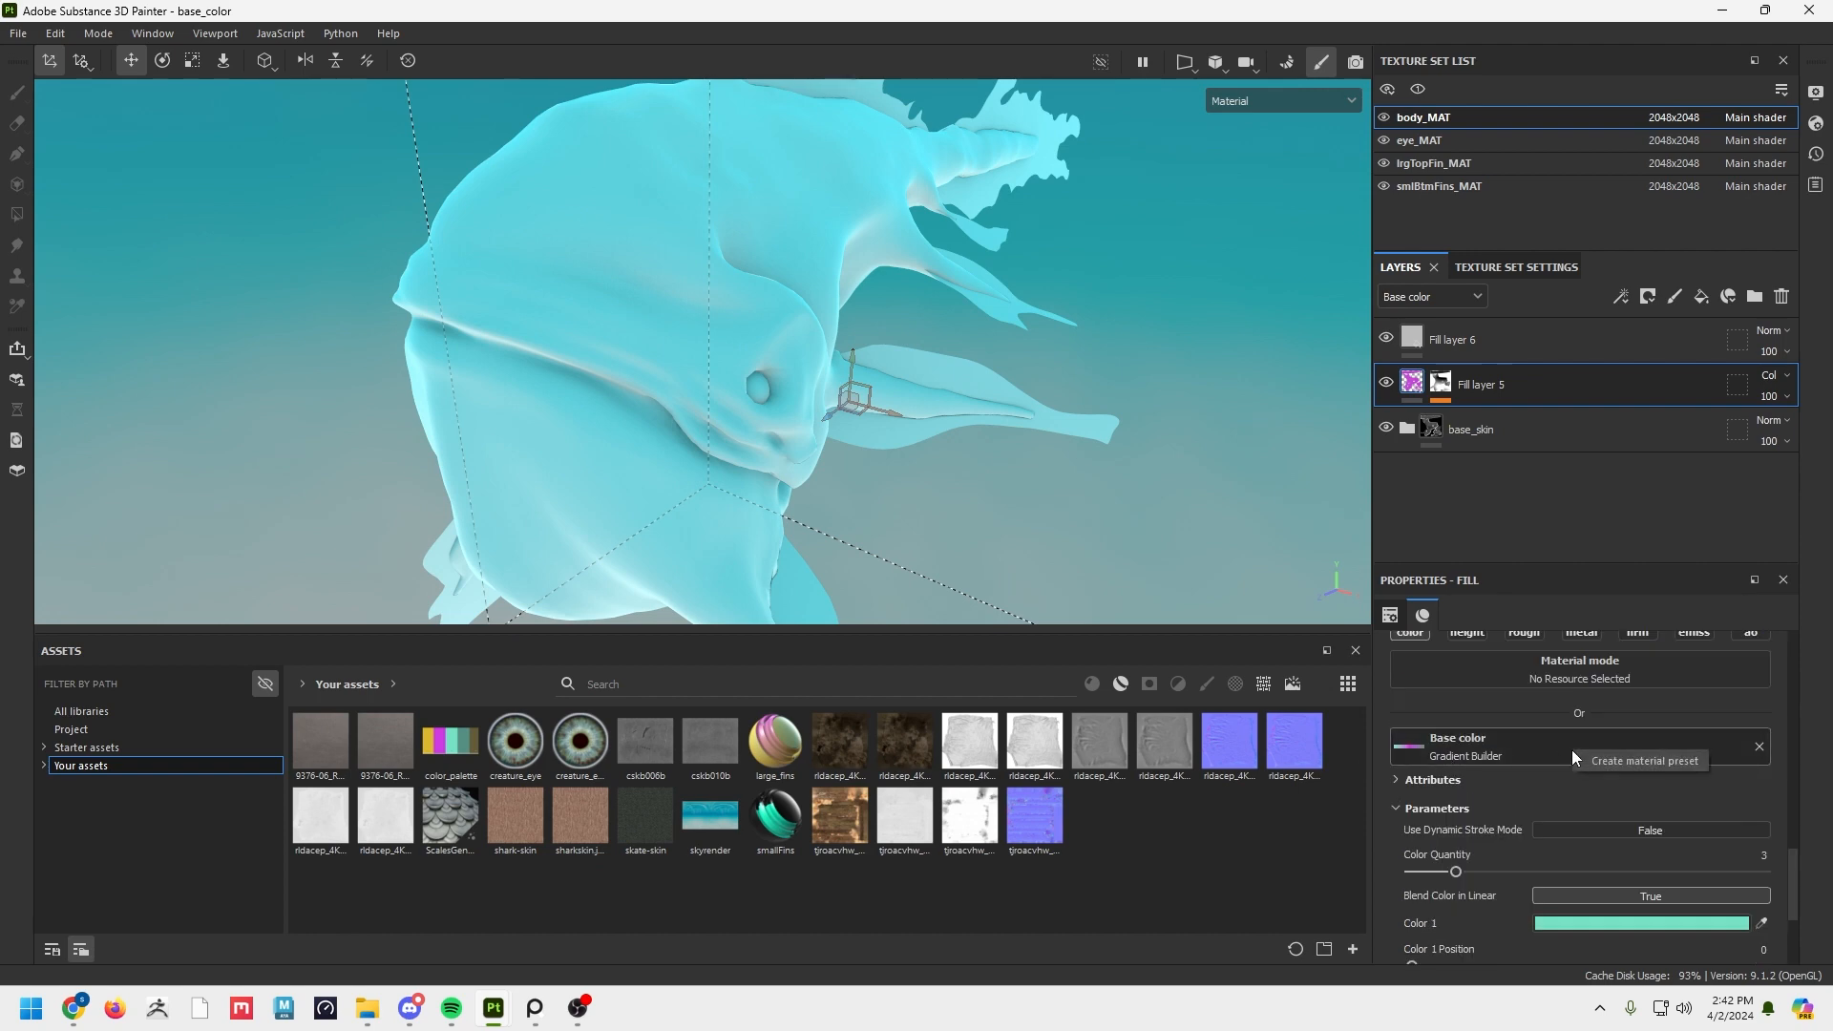
pyautogui.click(1617, 760)
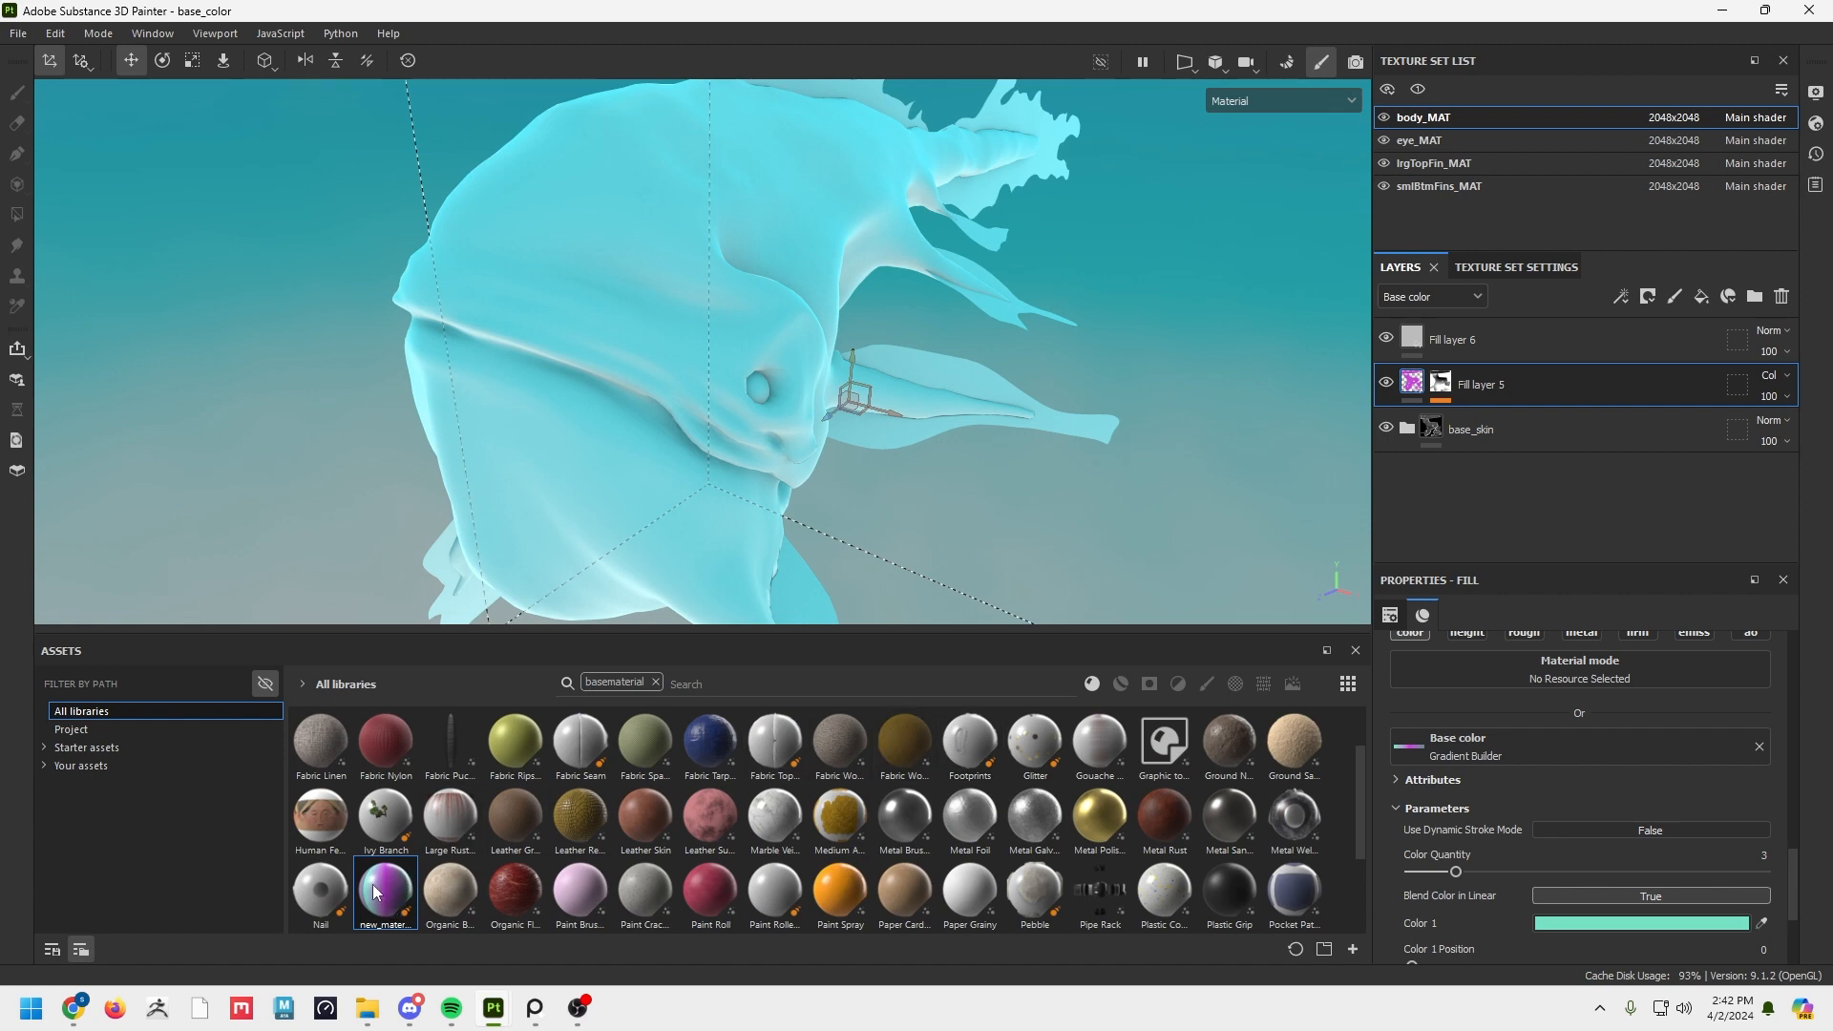
# Turn off the height, roughness, metallic, normal, emissive and AO channels of Fill layer 6, keeping only colour.
pyautogui.click(1420, 343)
pyautogui.scroll(5, 1565, 744)
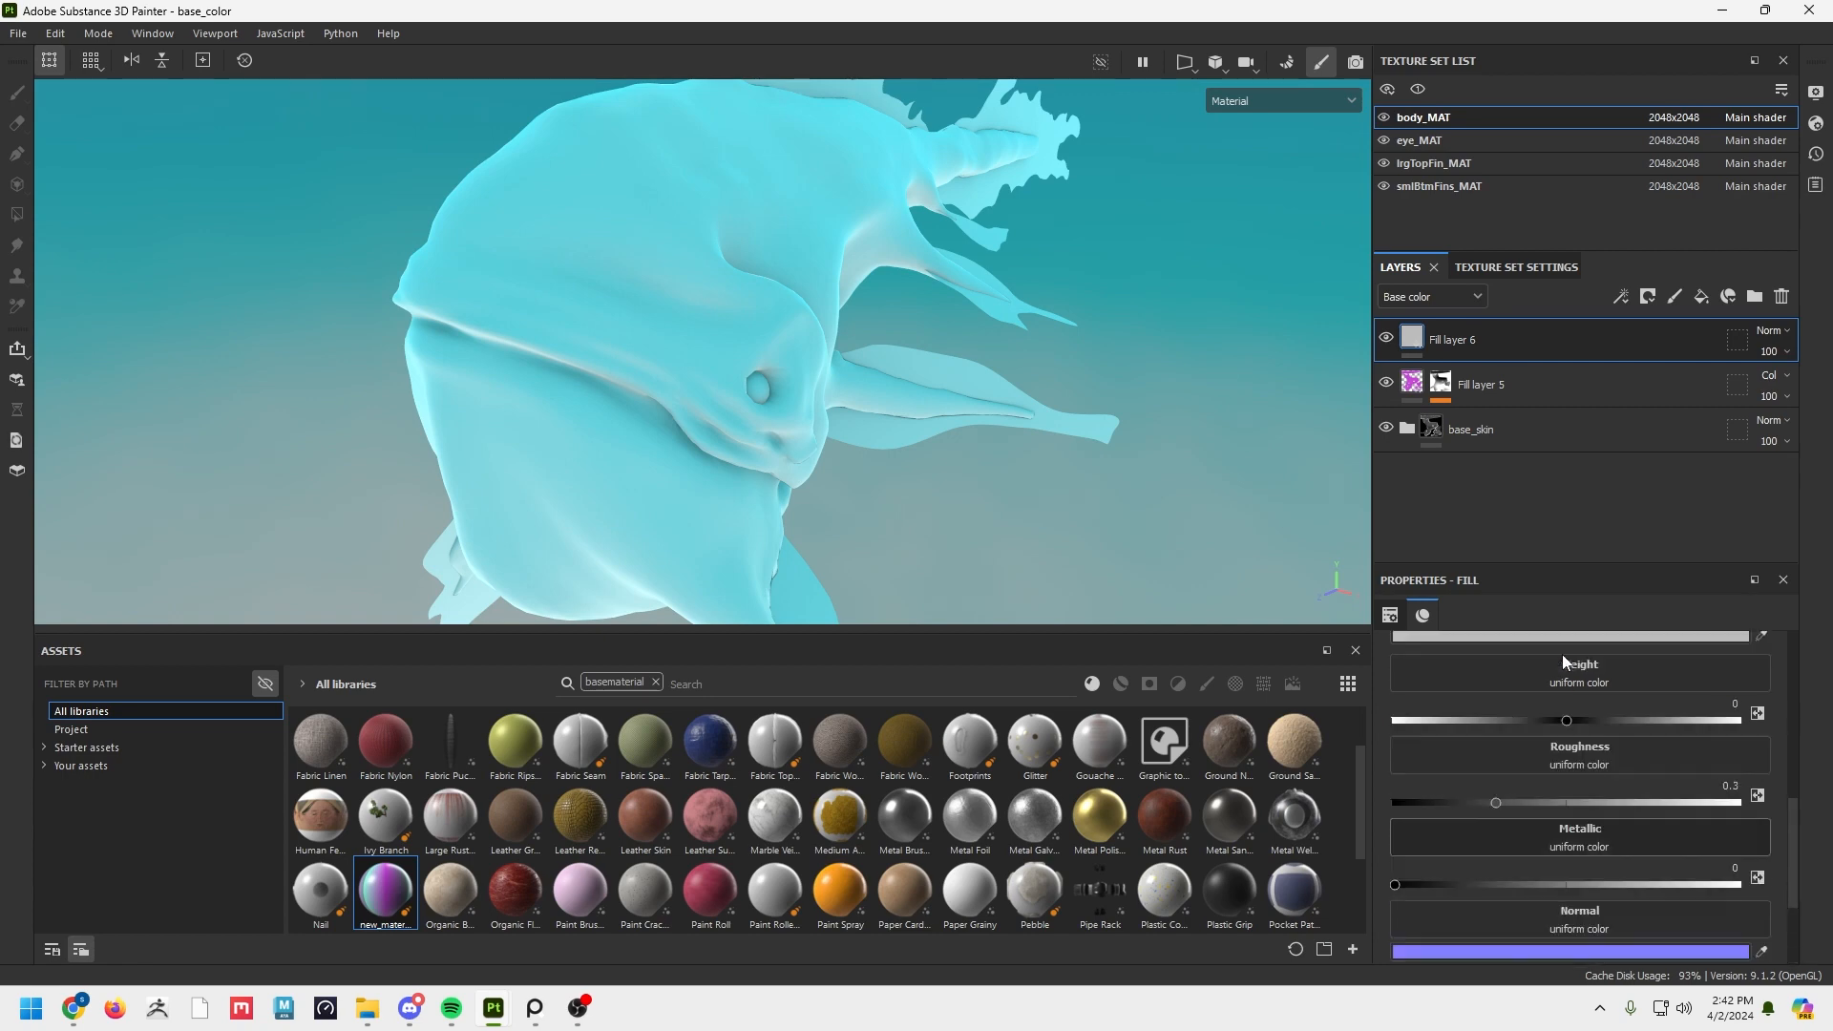
pyautogui.click(1467, 717)
pyautogui.click(1523, 717)
pyautogui.click(1580, 716)
pyautogui.click(1636, 717)
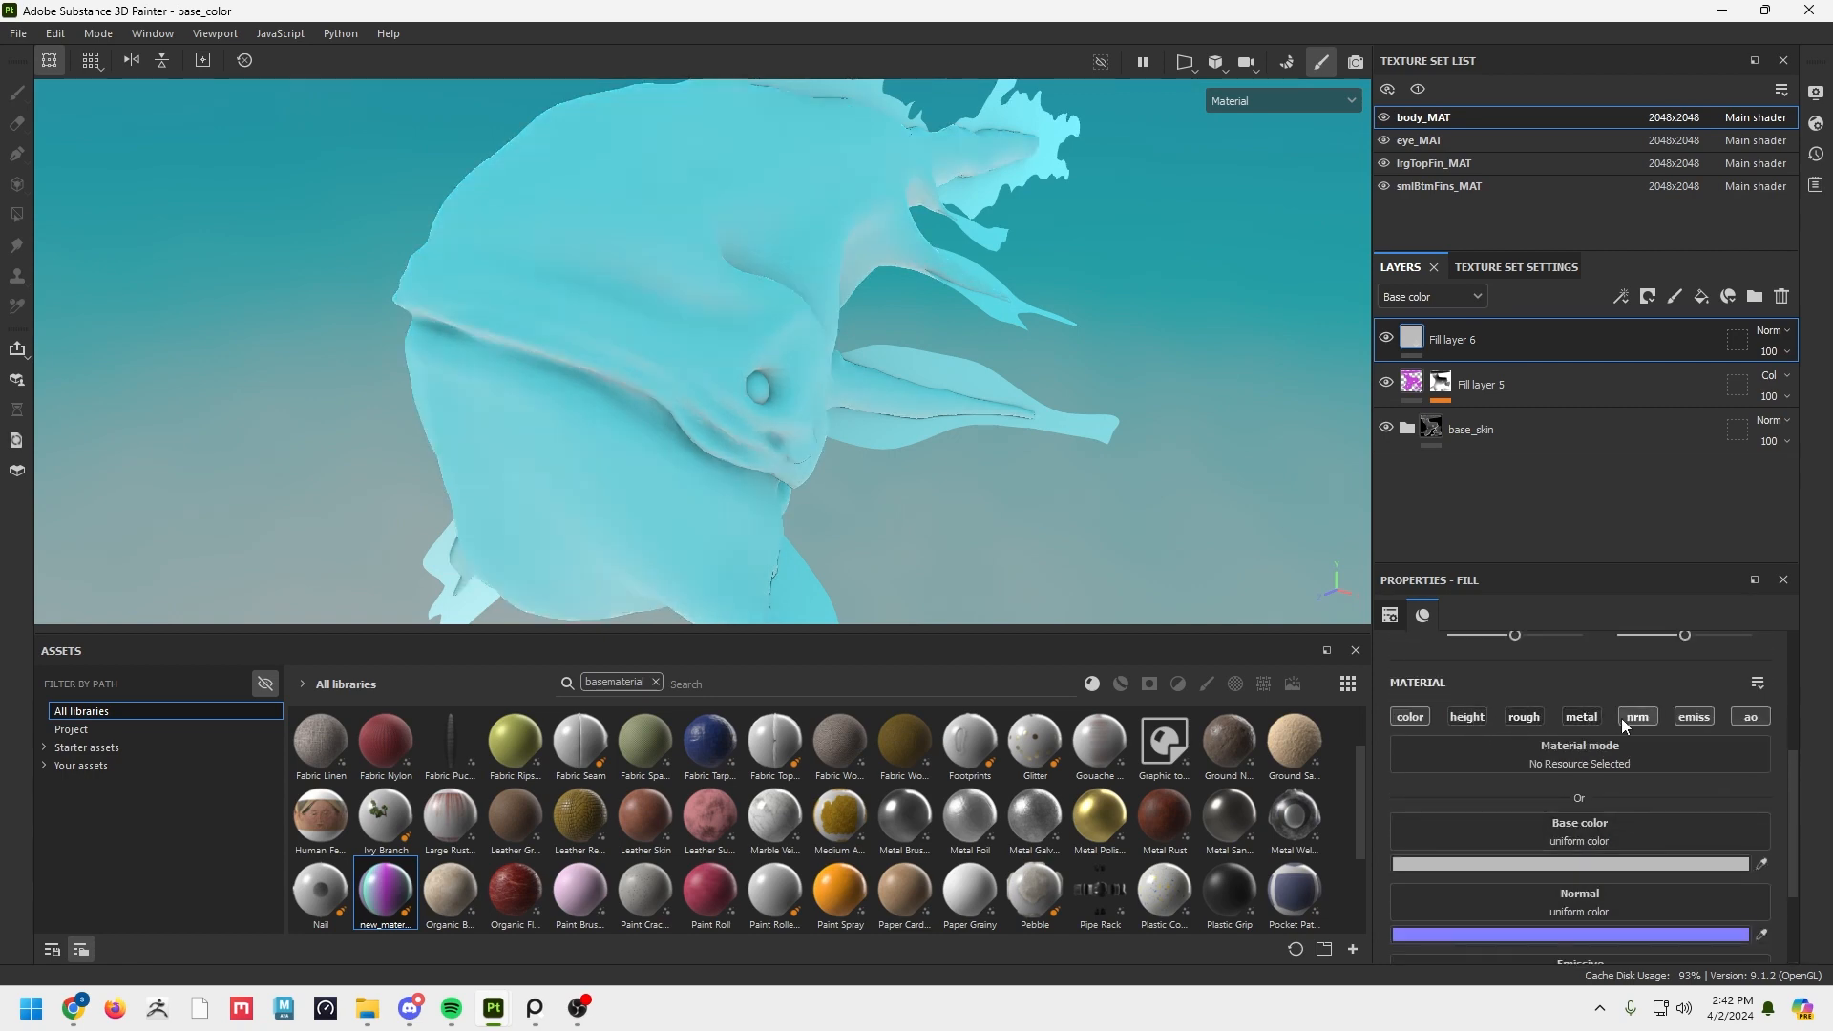
pyautogui.click(1692, 717)
pyautogui.click(1748, 716)
pyautogui.click(1742, 718)
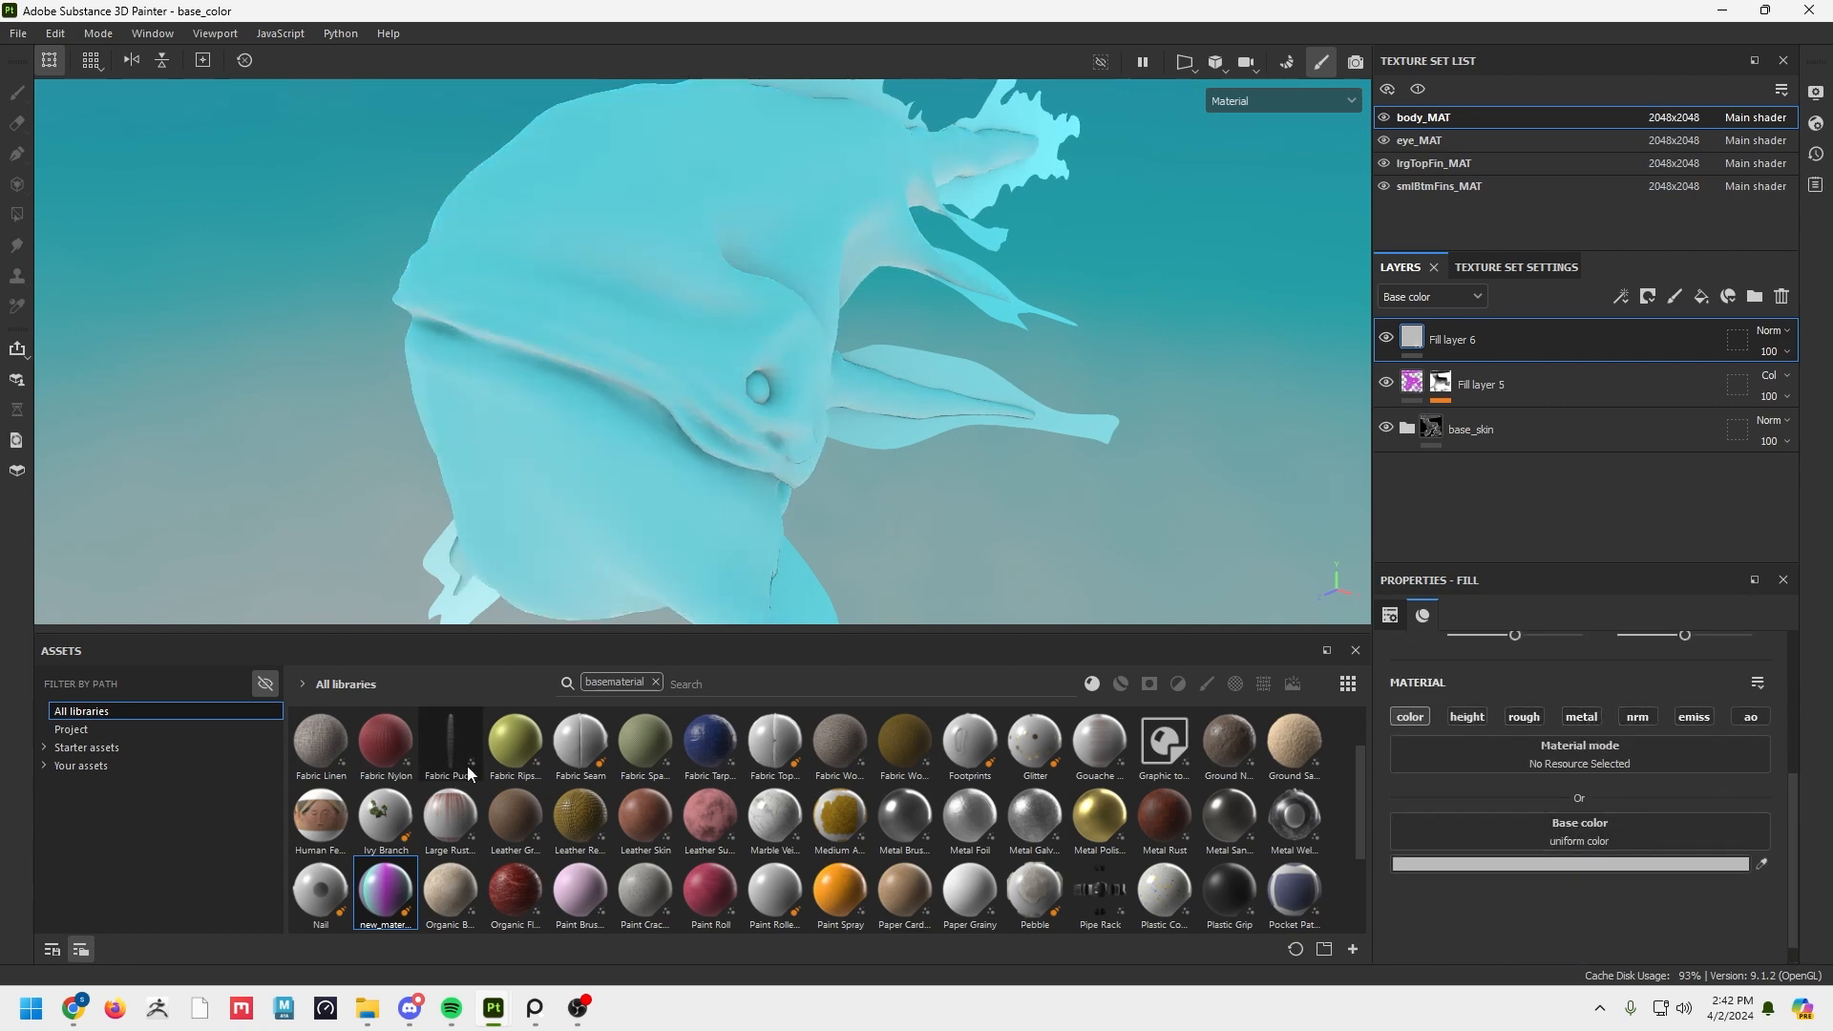
# Apply the saved gradient preset to Fill layer 6's base colour and add a black mask to the layer.
pyautogui.moveTo(385, 890); pyautogui.dragTo(1517, 828)
pyautogui.keyDown('alt'); pyautogui.moveTo(924, 353); pyautogui.dragTo(863, 449); pyautogui.keyUp('alt')
pyautogui.rightClick(1421, 336)
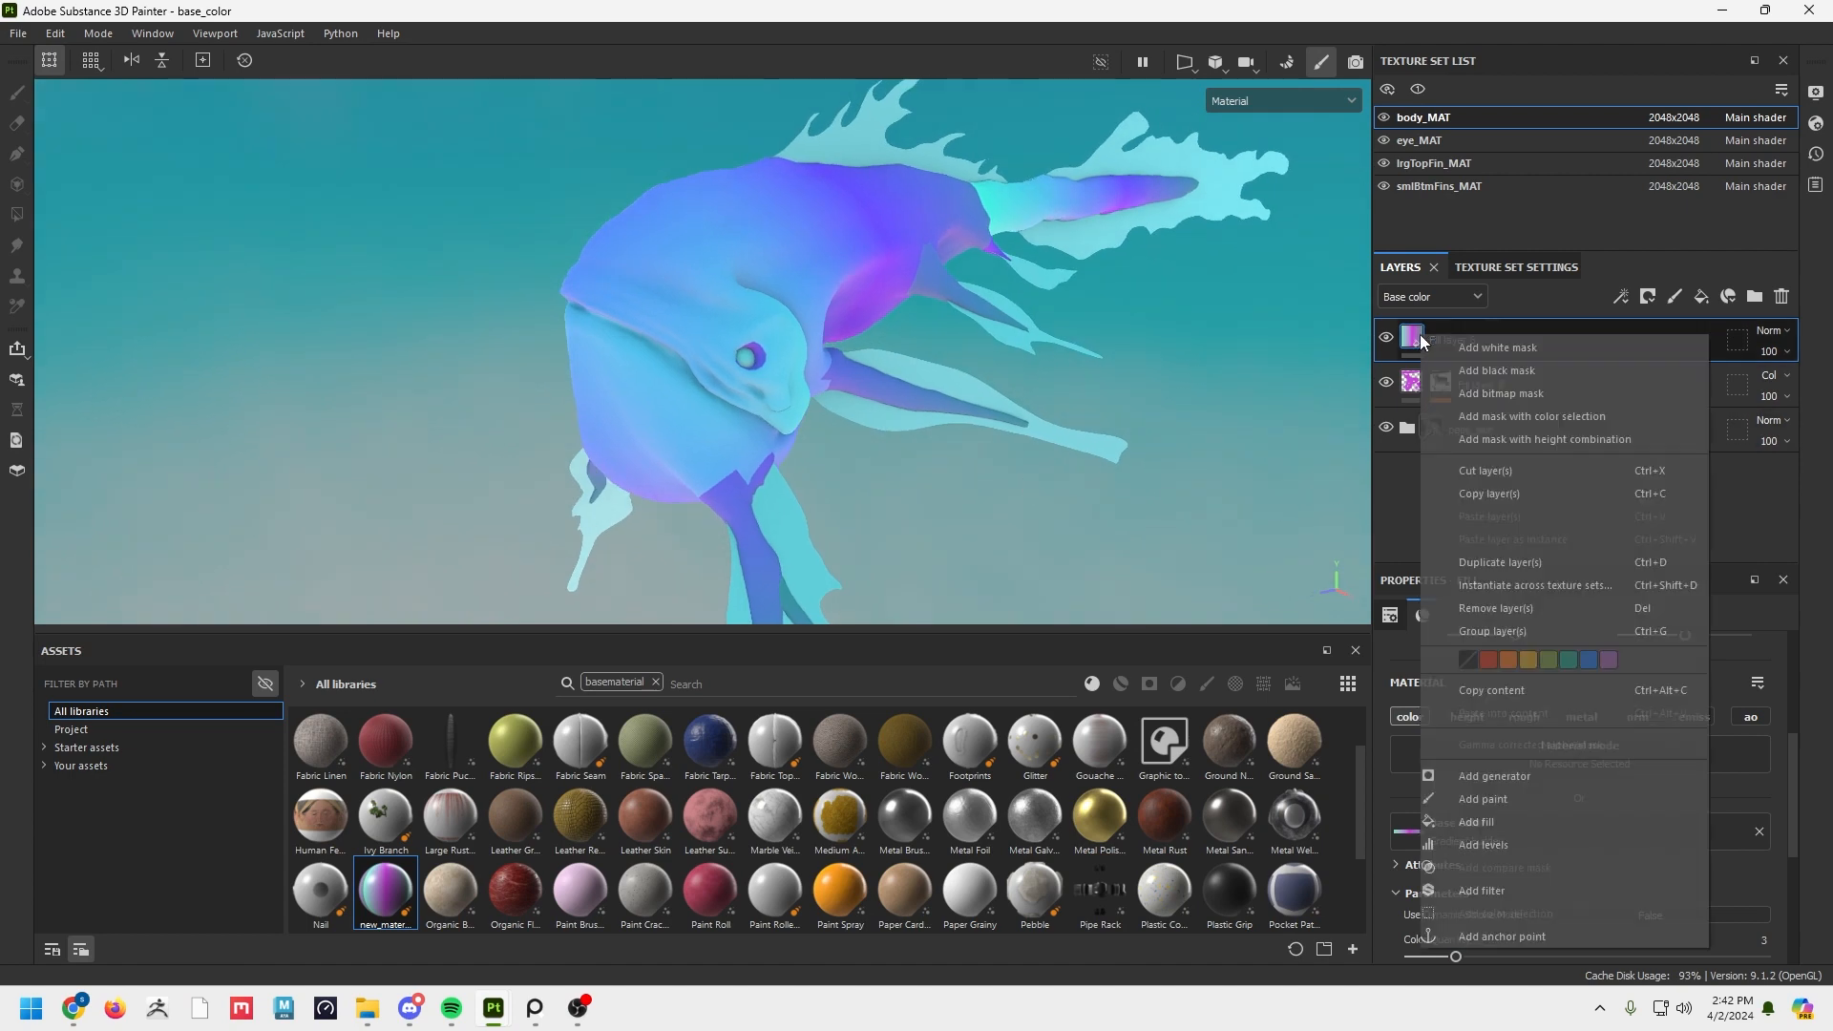
pyautogui.click(1527, 370)
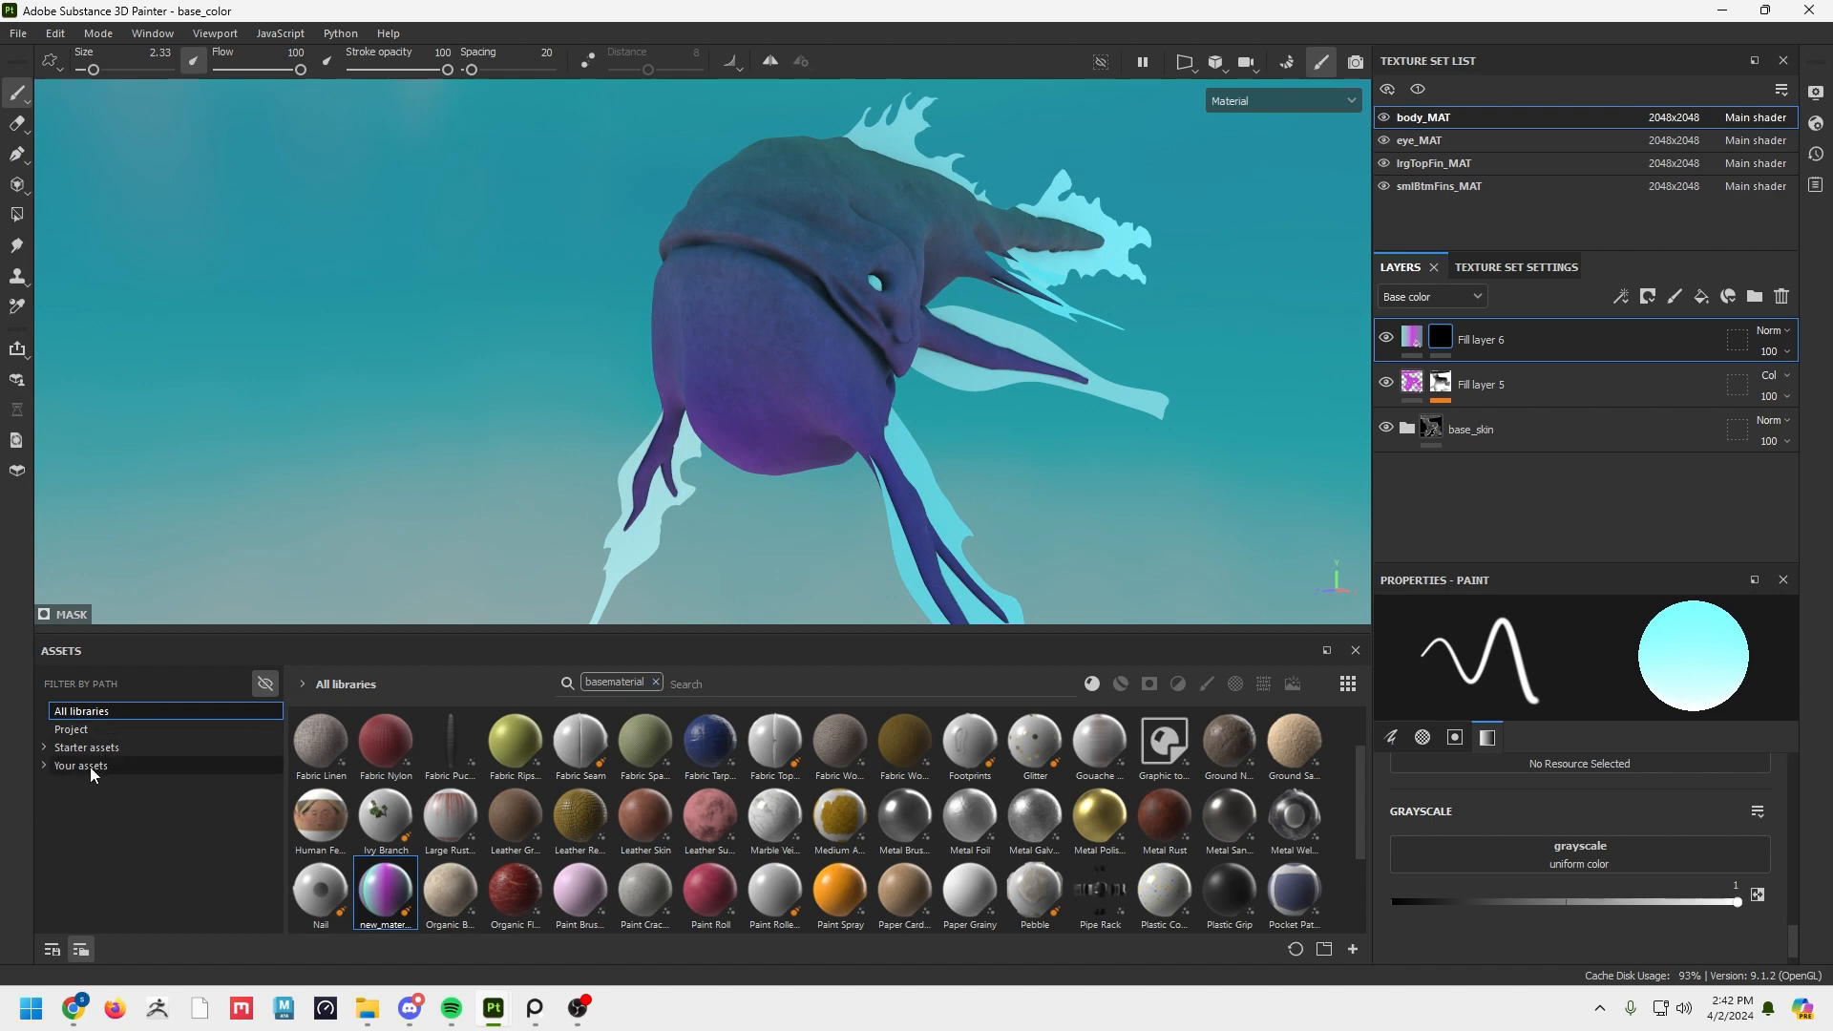
# Search all libraries for "particle" and select the Veins particle brush.
pyautogui.click(656, 681)
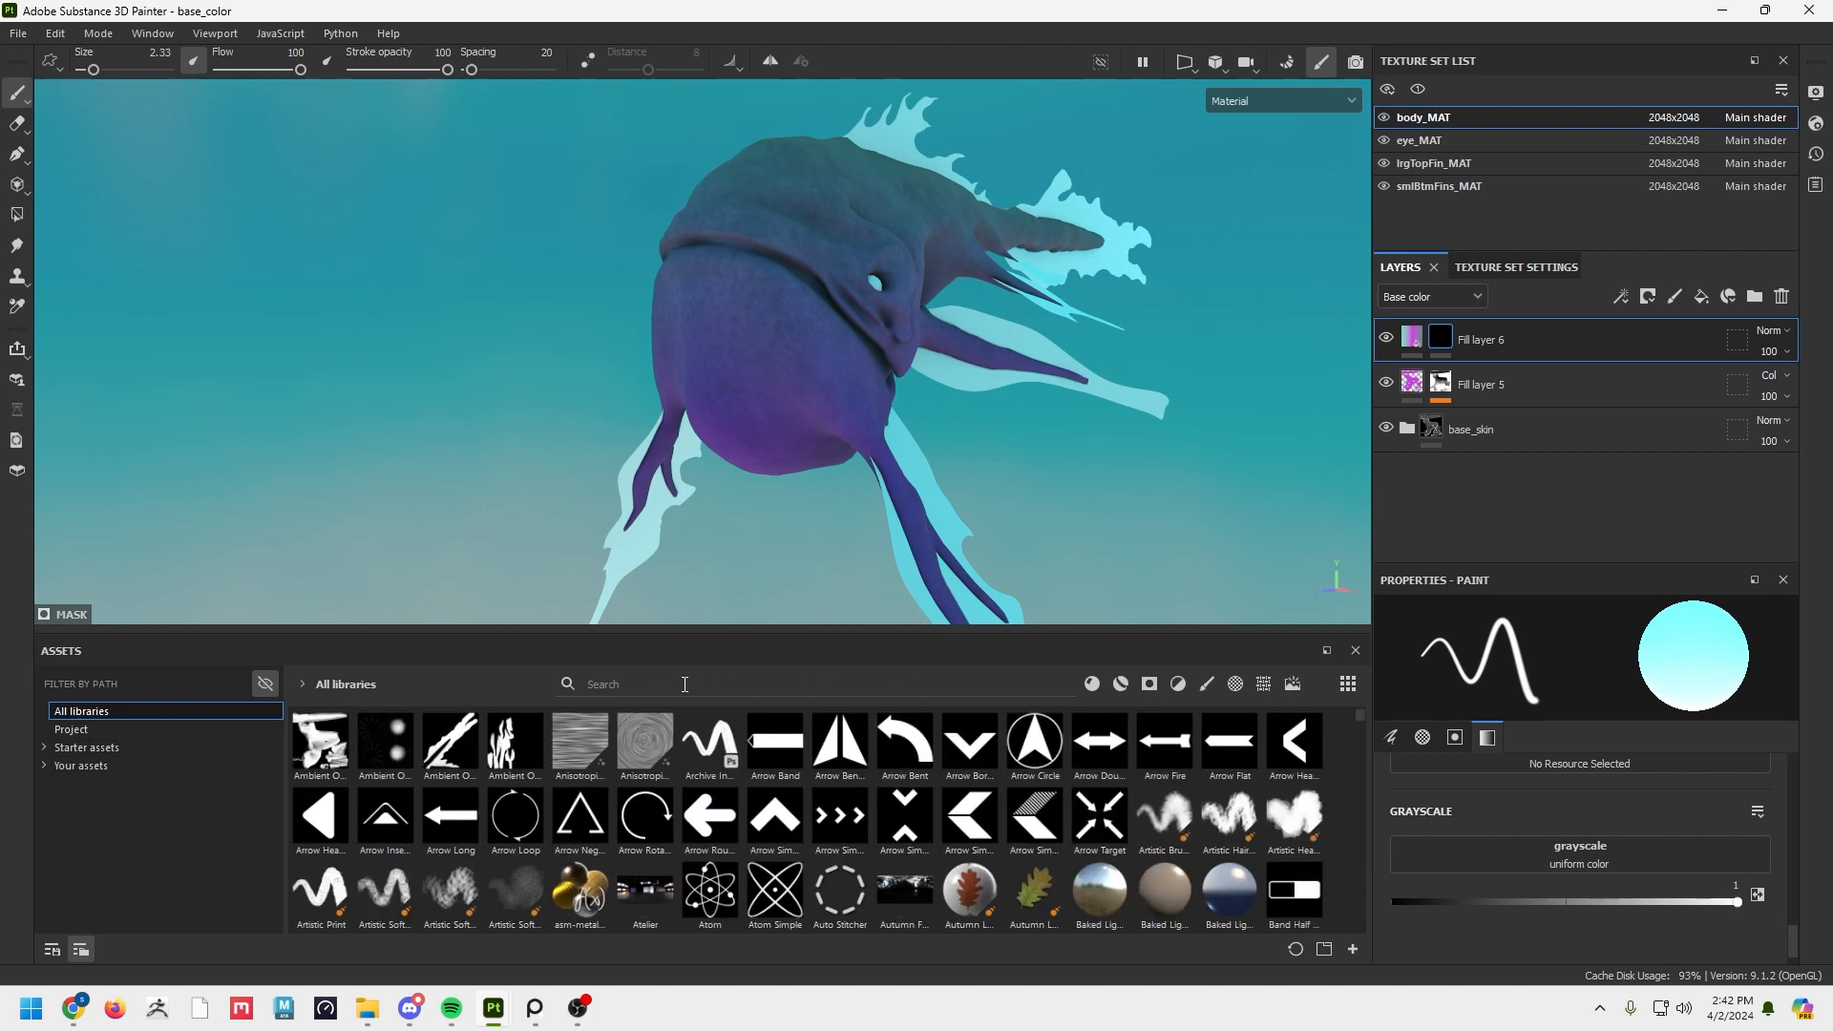
pyautogui.write('part')
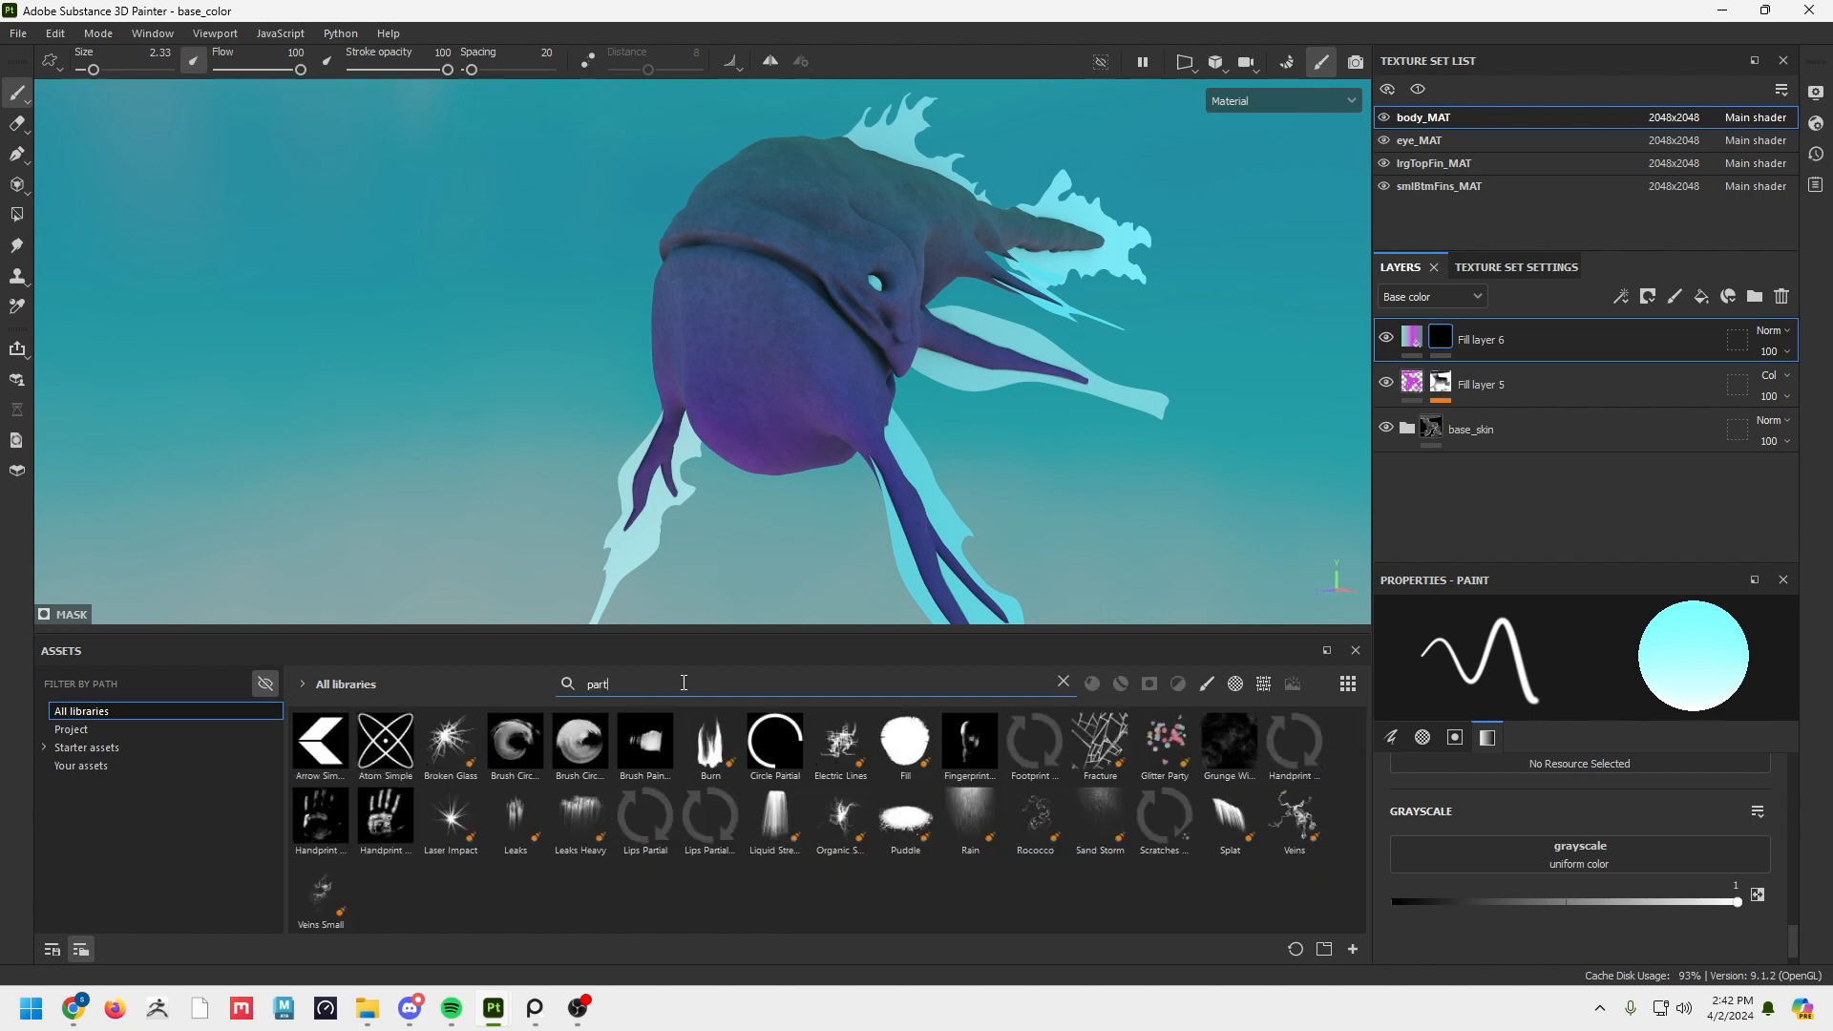
pyautogui.write('icle')
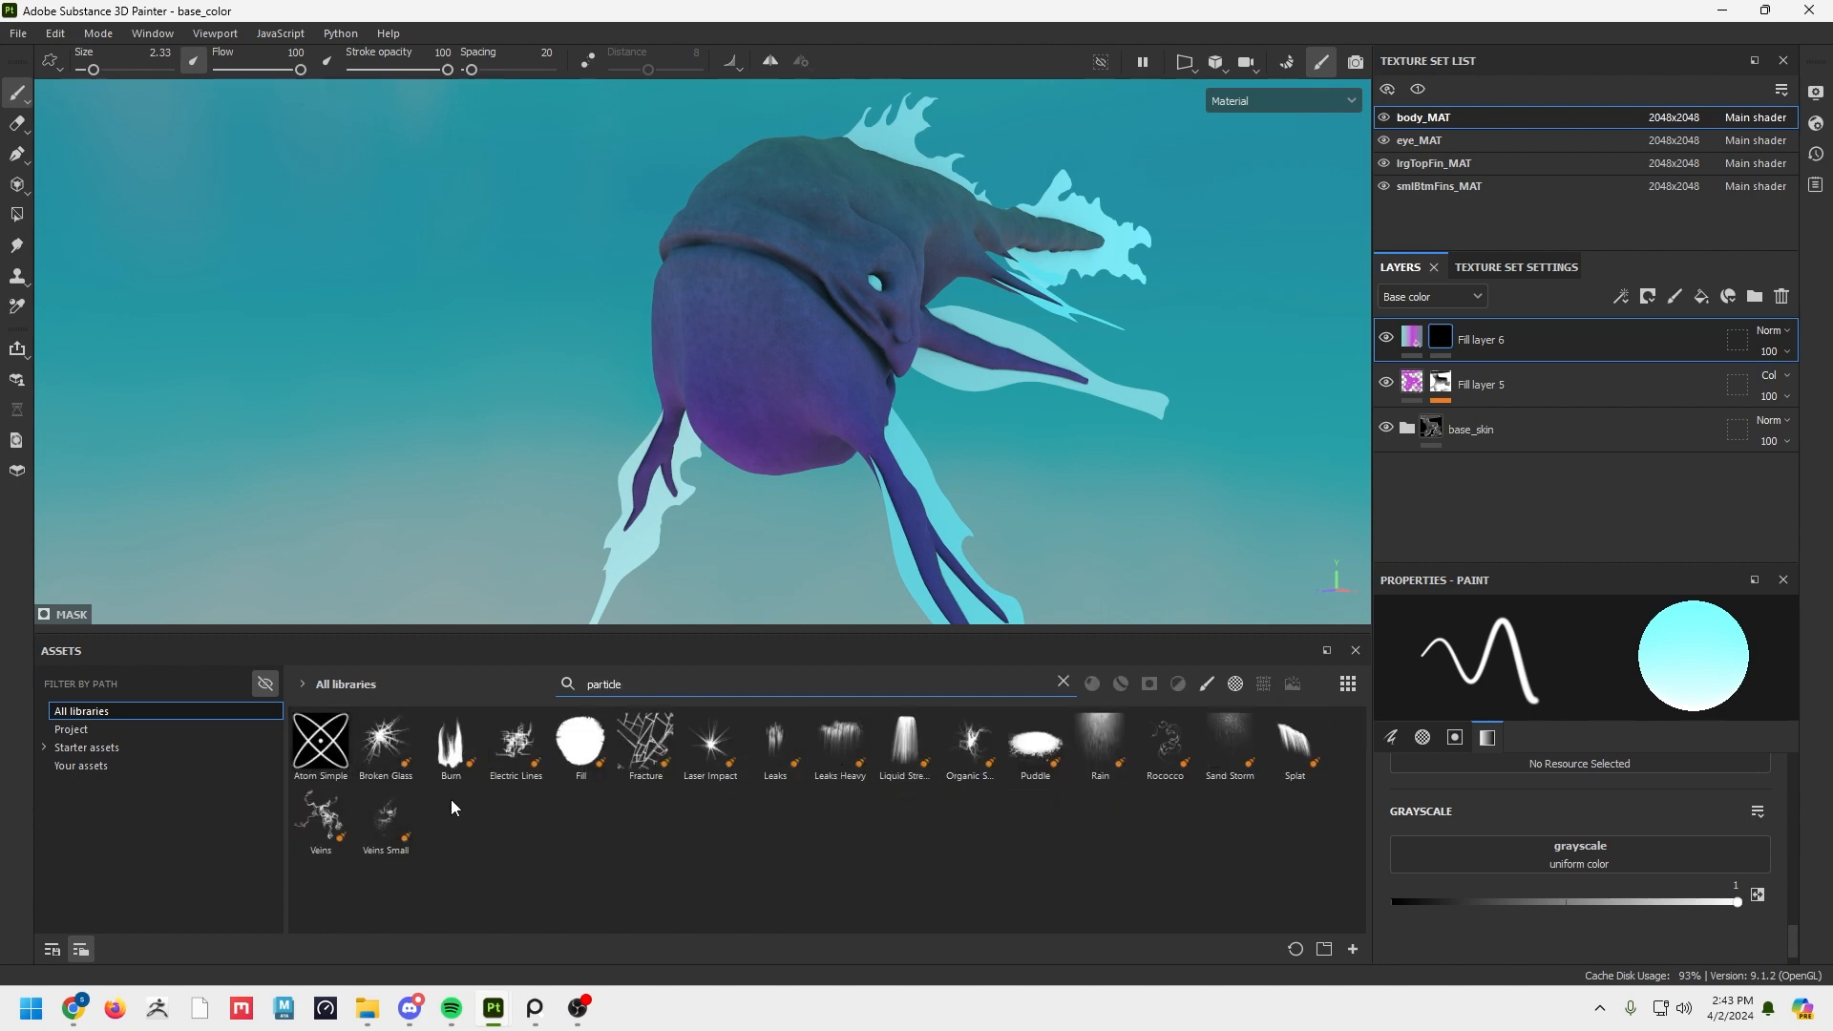
pyautogui.click(320, 821)
pyautogui.scroll(5, 1241, 368)
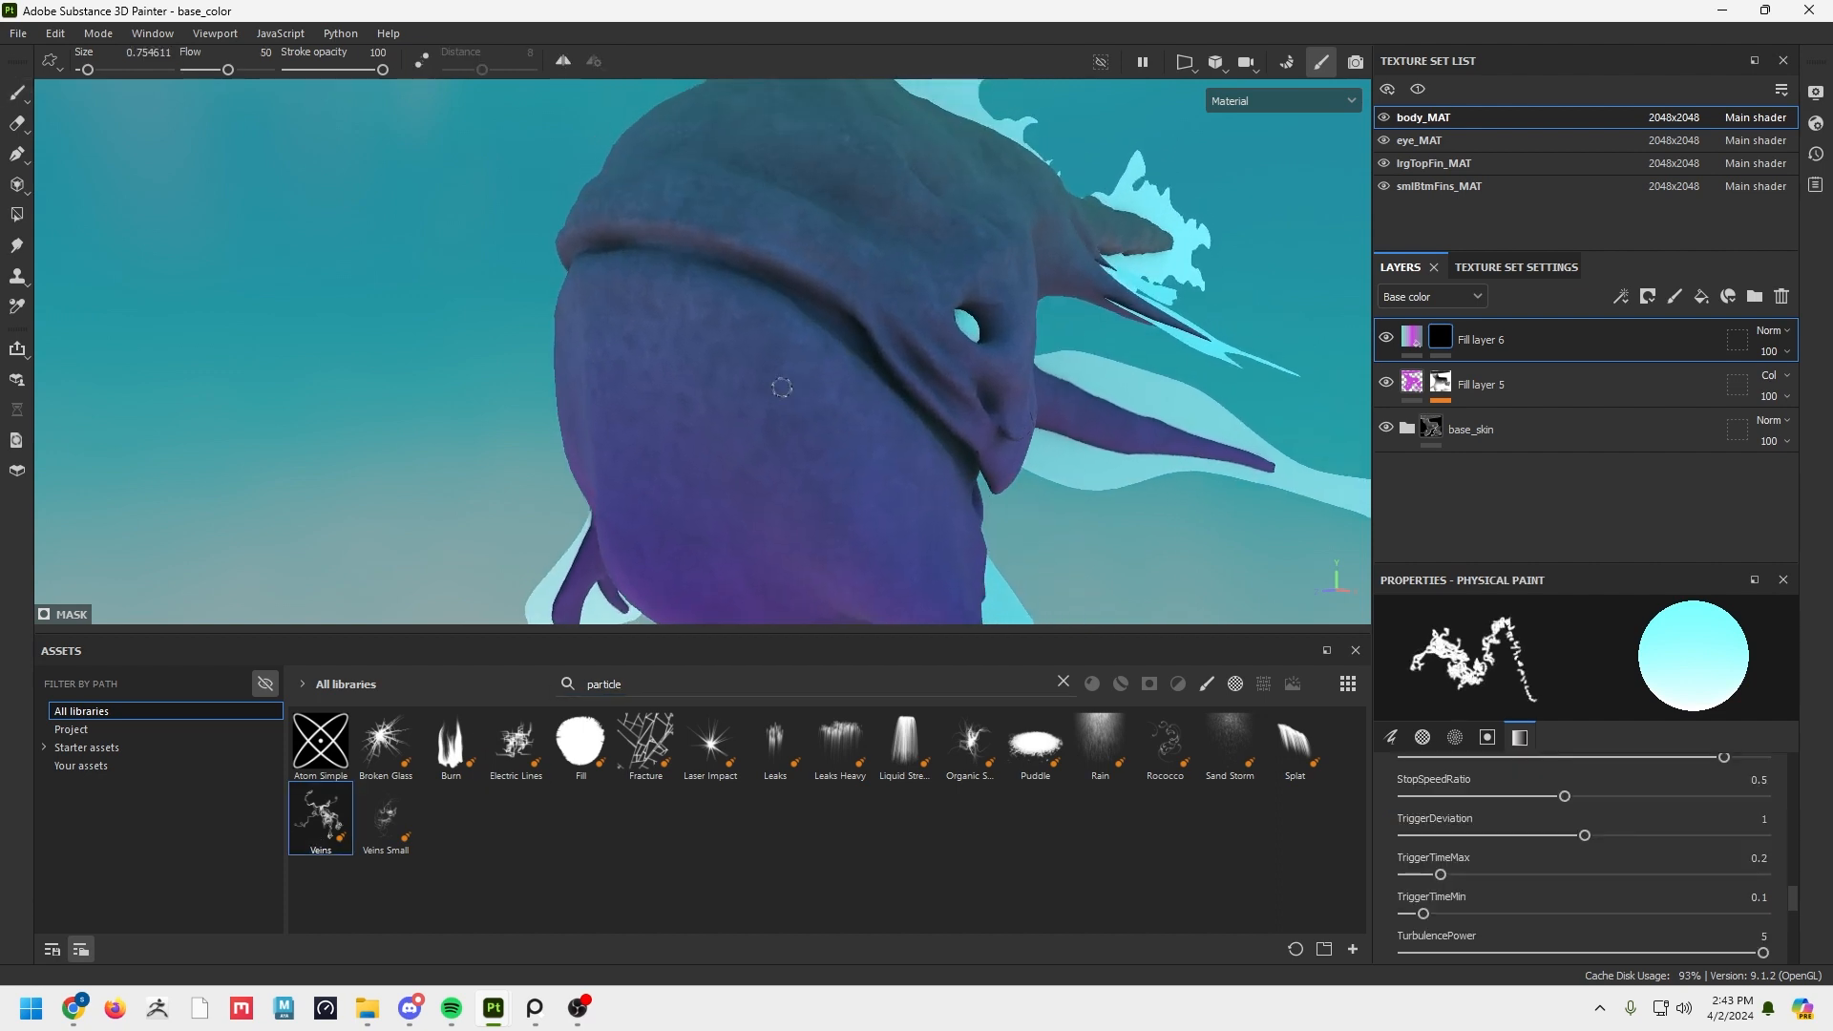
# Add a paint effect to Fill layer 6's black mask.
pyautogui.moveTo(782, 387)
pyautogui.keyDown('alt'); pyautogui.mouseDown()
pyautogui.moveTo(659, 528)
pyautogui.moveTo(716, 449)
pyautogui.moveTo(865, 447)
pyautogui.mouseUp(); pyautogui.keyUp('alt')
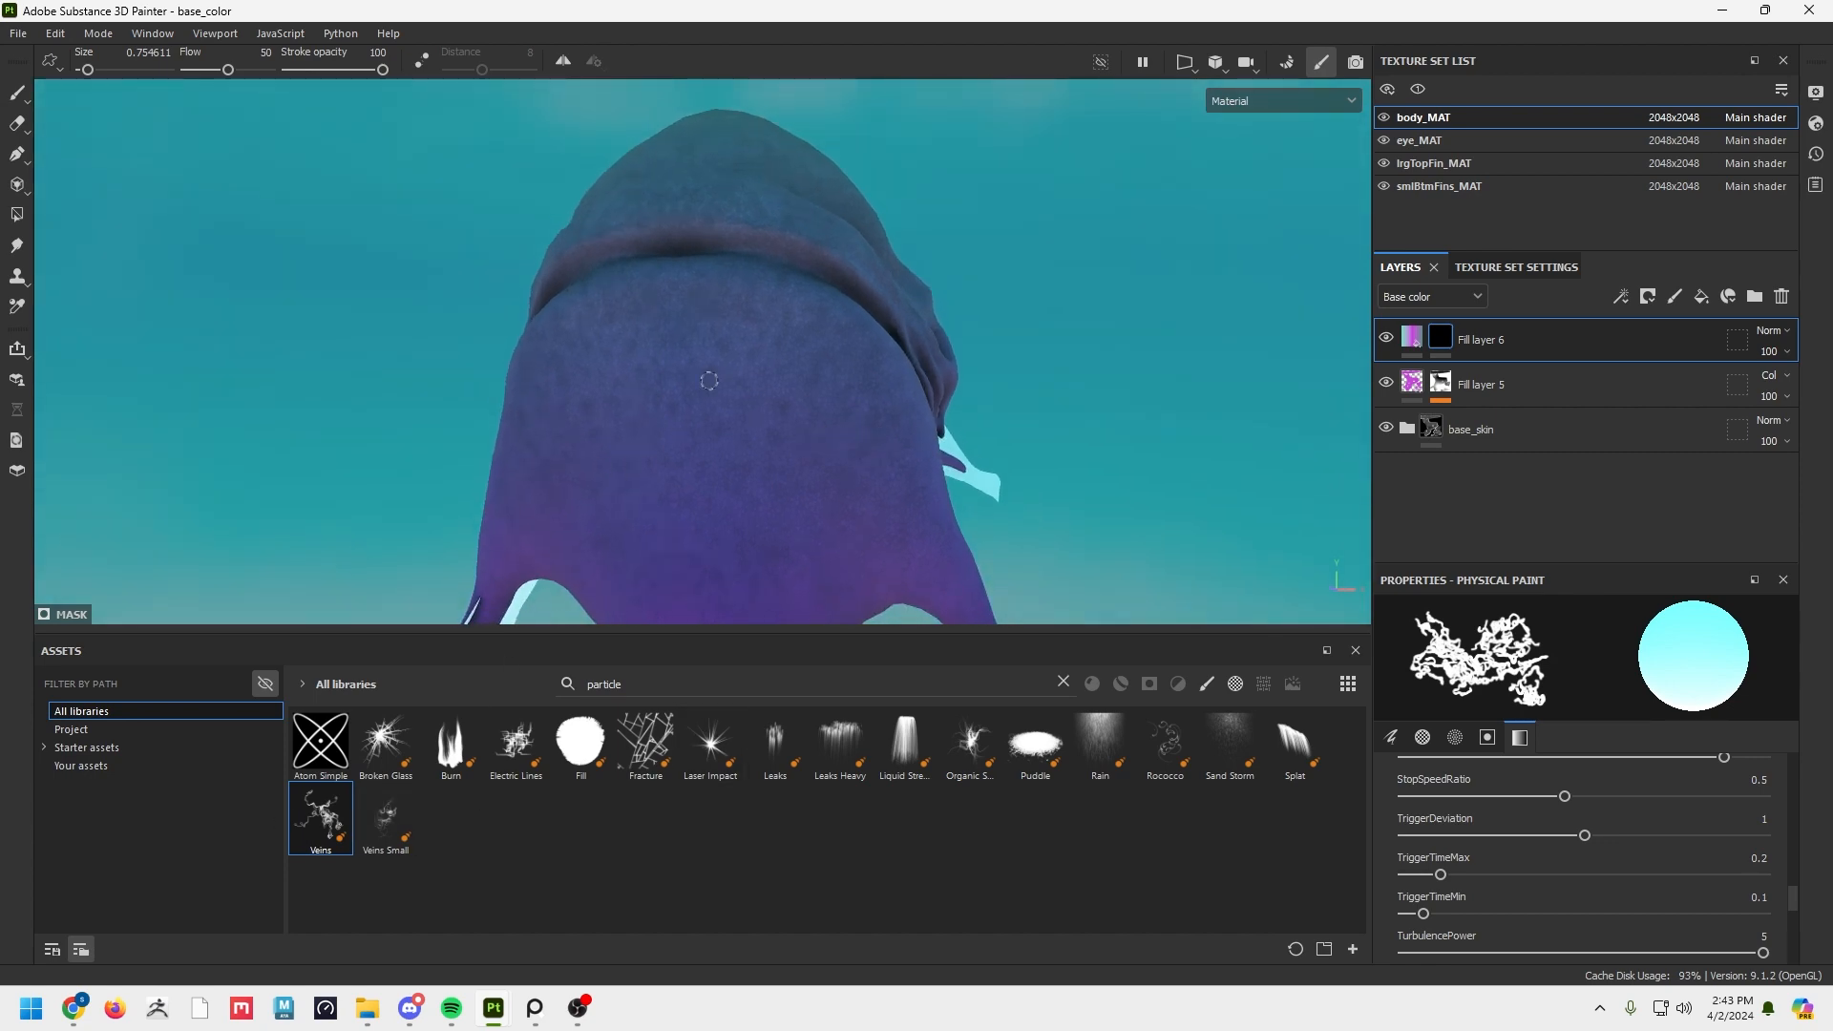
pyautogui.rightClick(1440, 336)
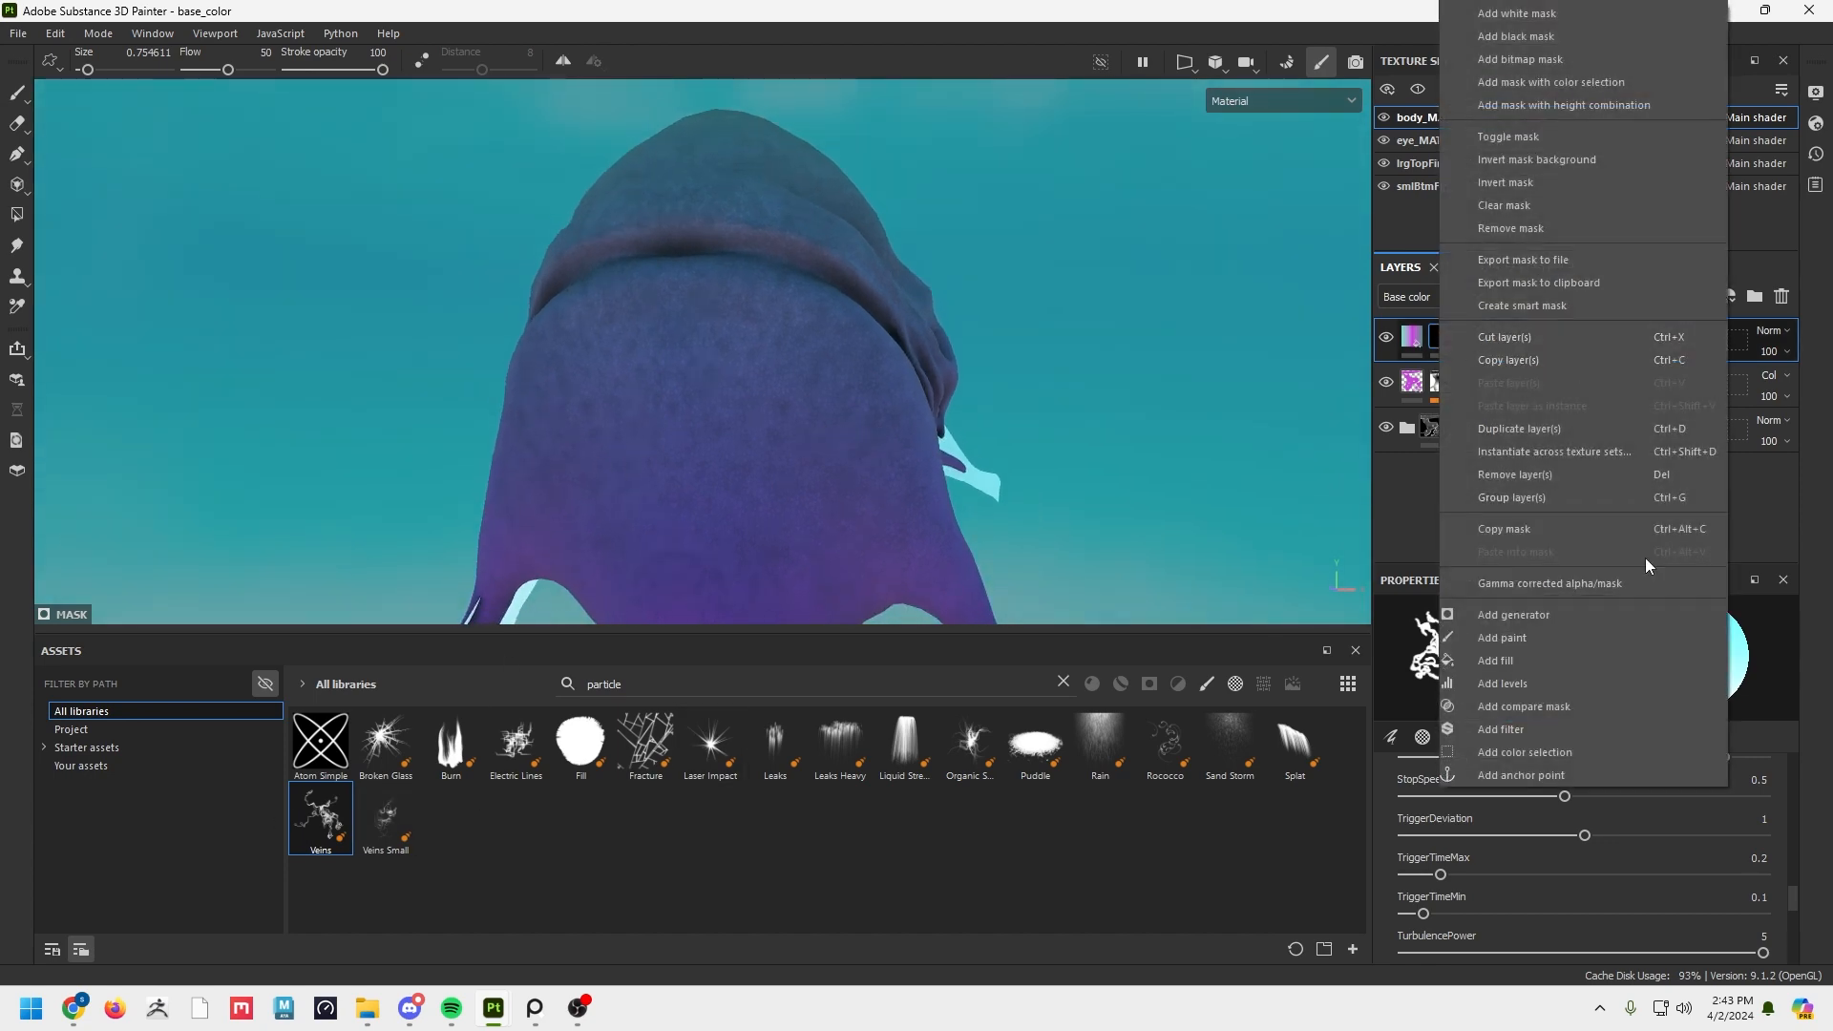
pyautogui.click(1568, 637)
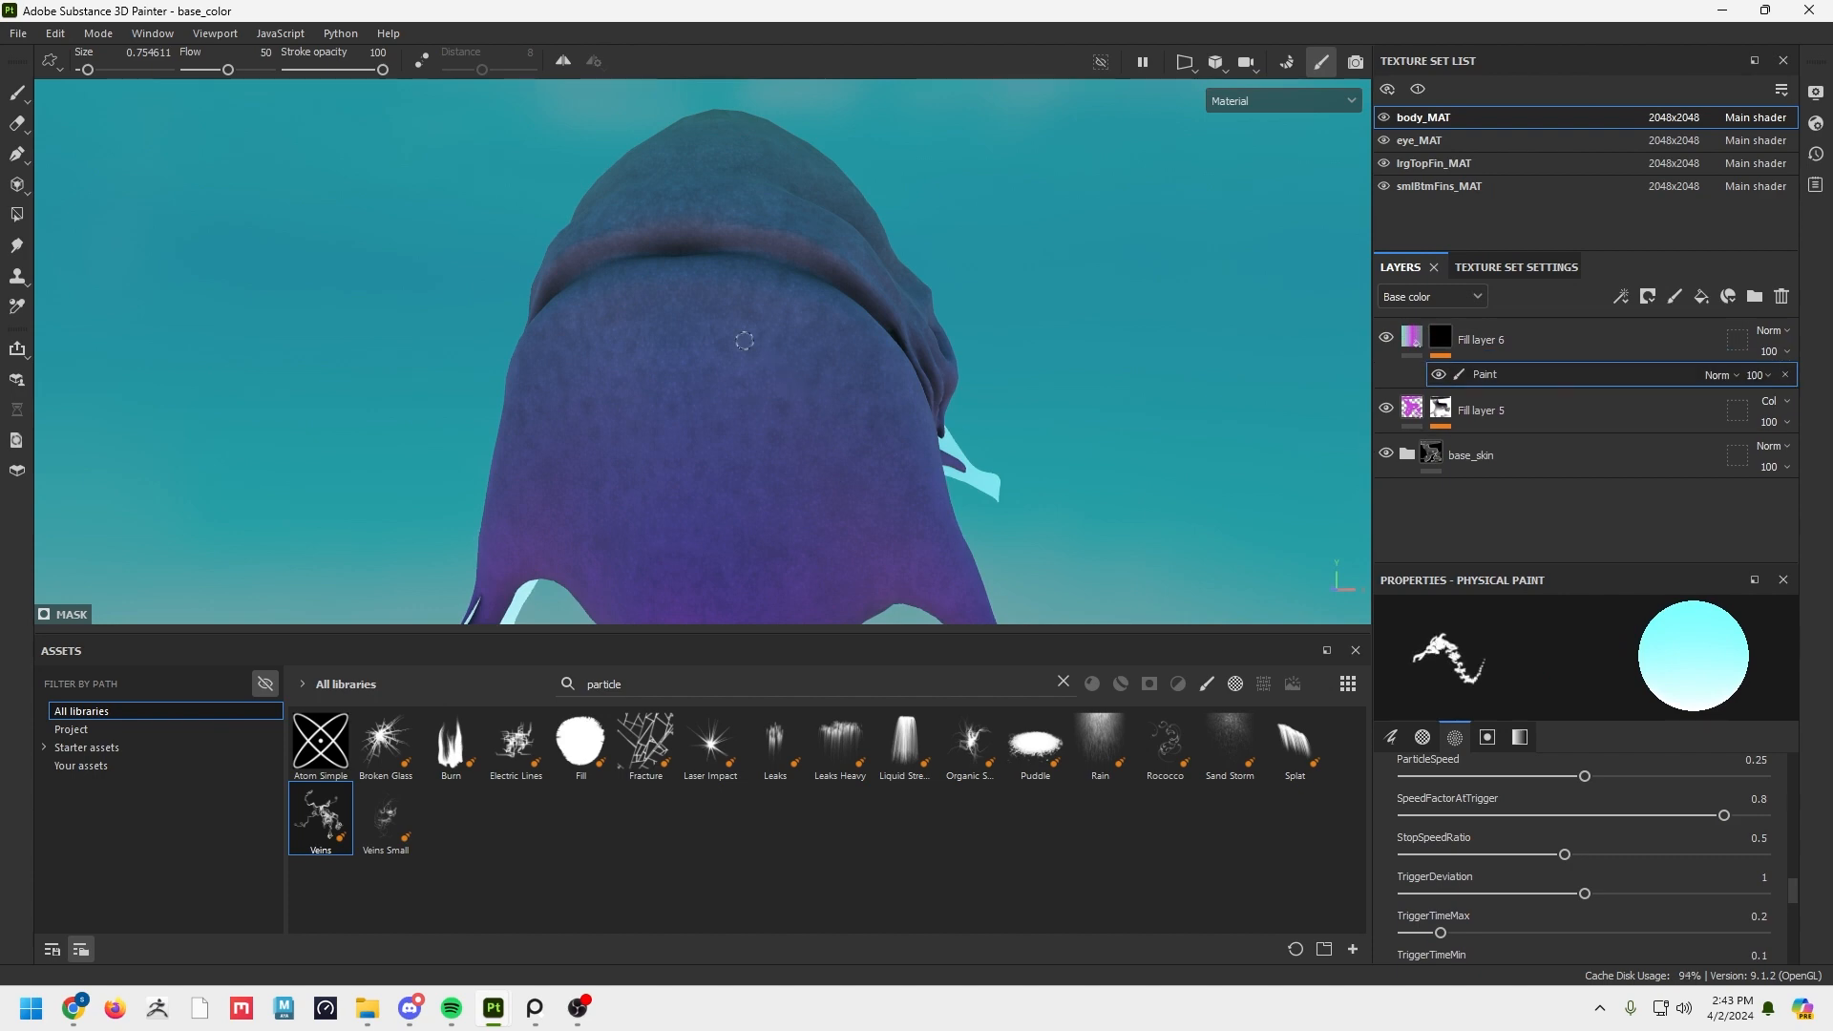
# Try a Veins particle stroke on the creature's throat.
pyautogui.click(809, 427)
pyautogui.moveTo(808, 428)
pyautogui.keyDown('alt'); pyautogui.mouseDown()
pyautogui.moveTo(793, 406)
pyautogui.moveTo(725, 420)
pyautogui.moveTo(554, 502)
pyautogui.moveTo(535, 449)
pyautogui.moveTo(761, 379)
pyautogui.moveTo(770, 414)
pyautogui.mouseUp(); pyautogui.keyUp('alt')
pyautogui.hotkey('ctrl', 'z')
pyautogui.scroll(1, 753, 387)
pyautogui.keyDown('alt'); pyautogui.moveTo(769, 414); pyautogui.dragTo(809, 464, button='middle'); pyautogui.keyUp('alt')
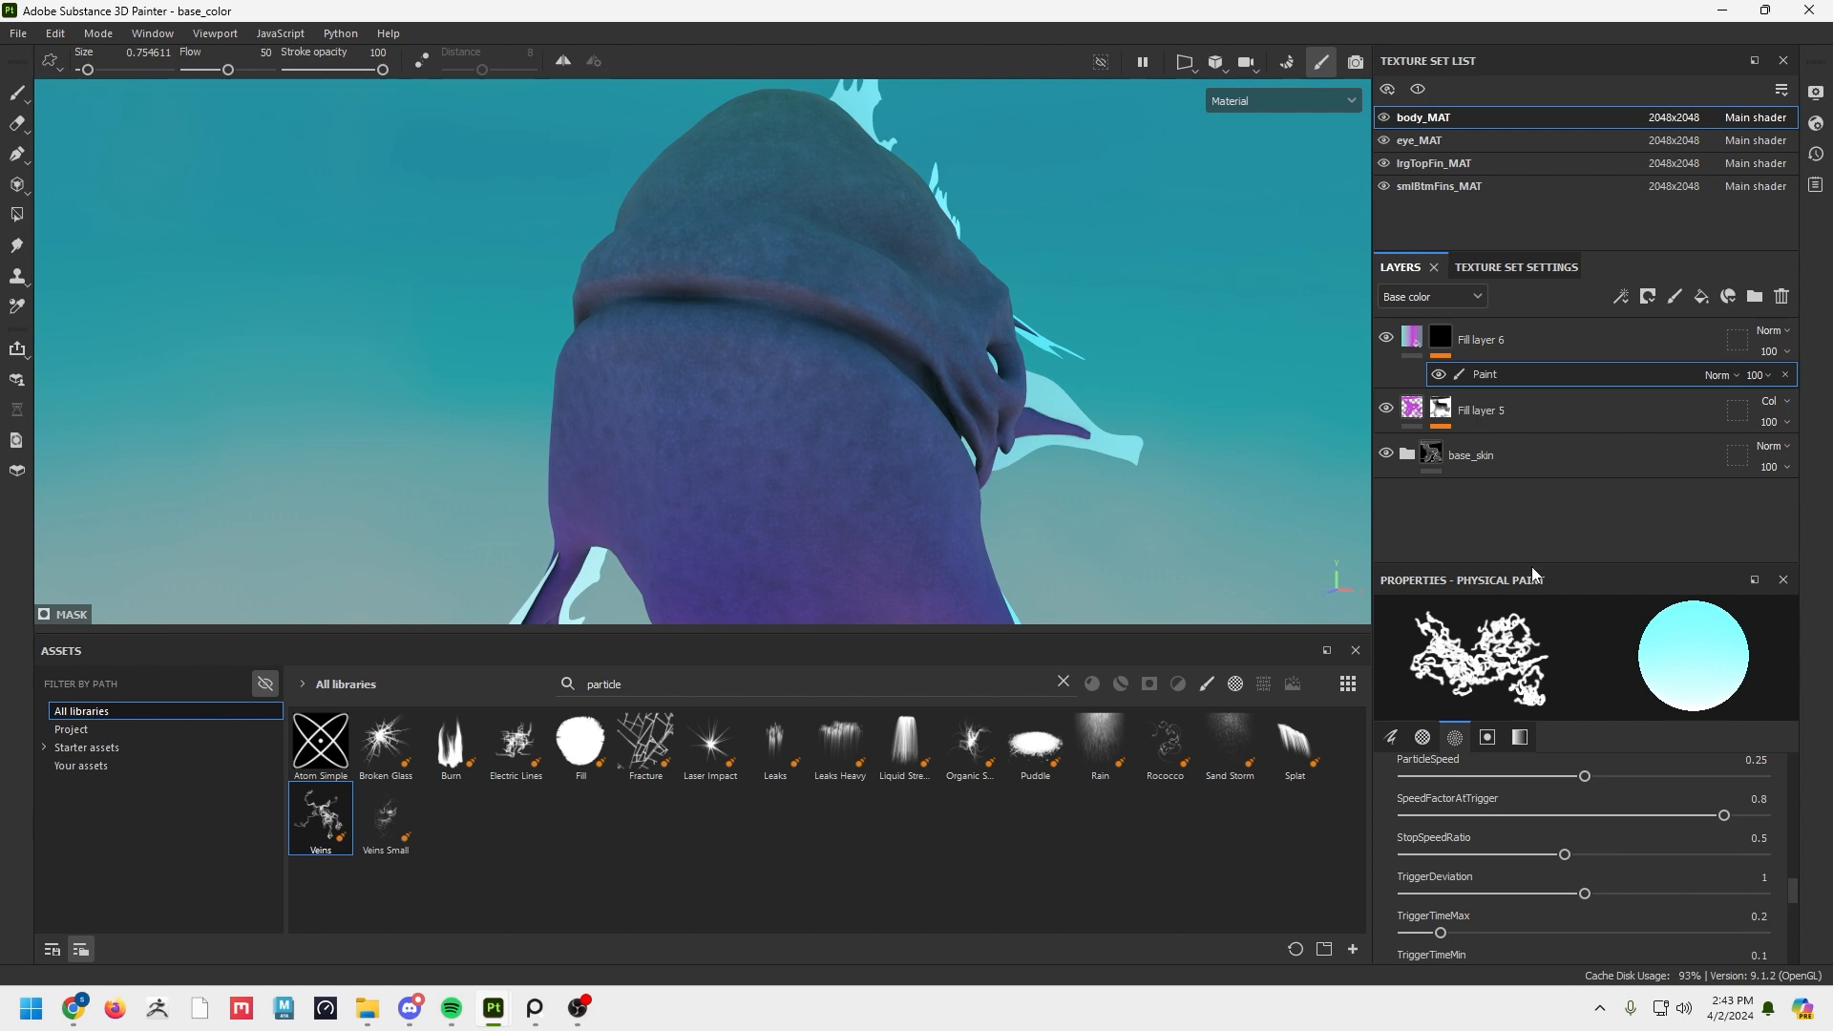
# Set the Veins brush's ParticleSpeed to 0.09 and ParticleLife to 4.59.
pyautogui.moveTo(1531, 565); pyautogui.dragTo(1536, 439)
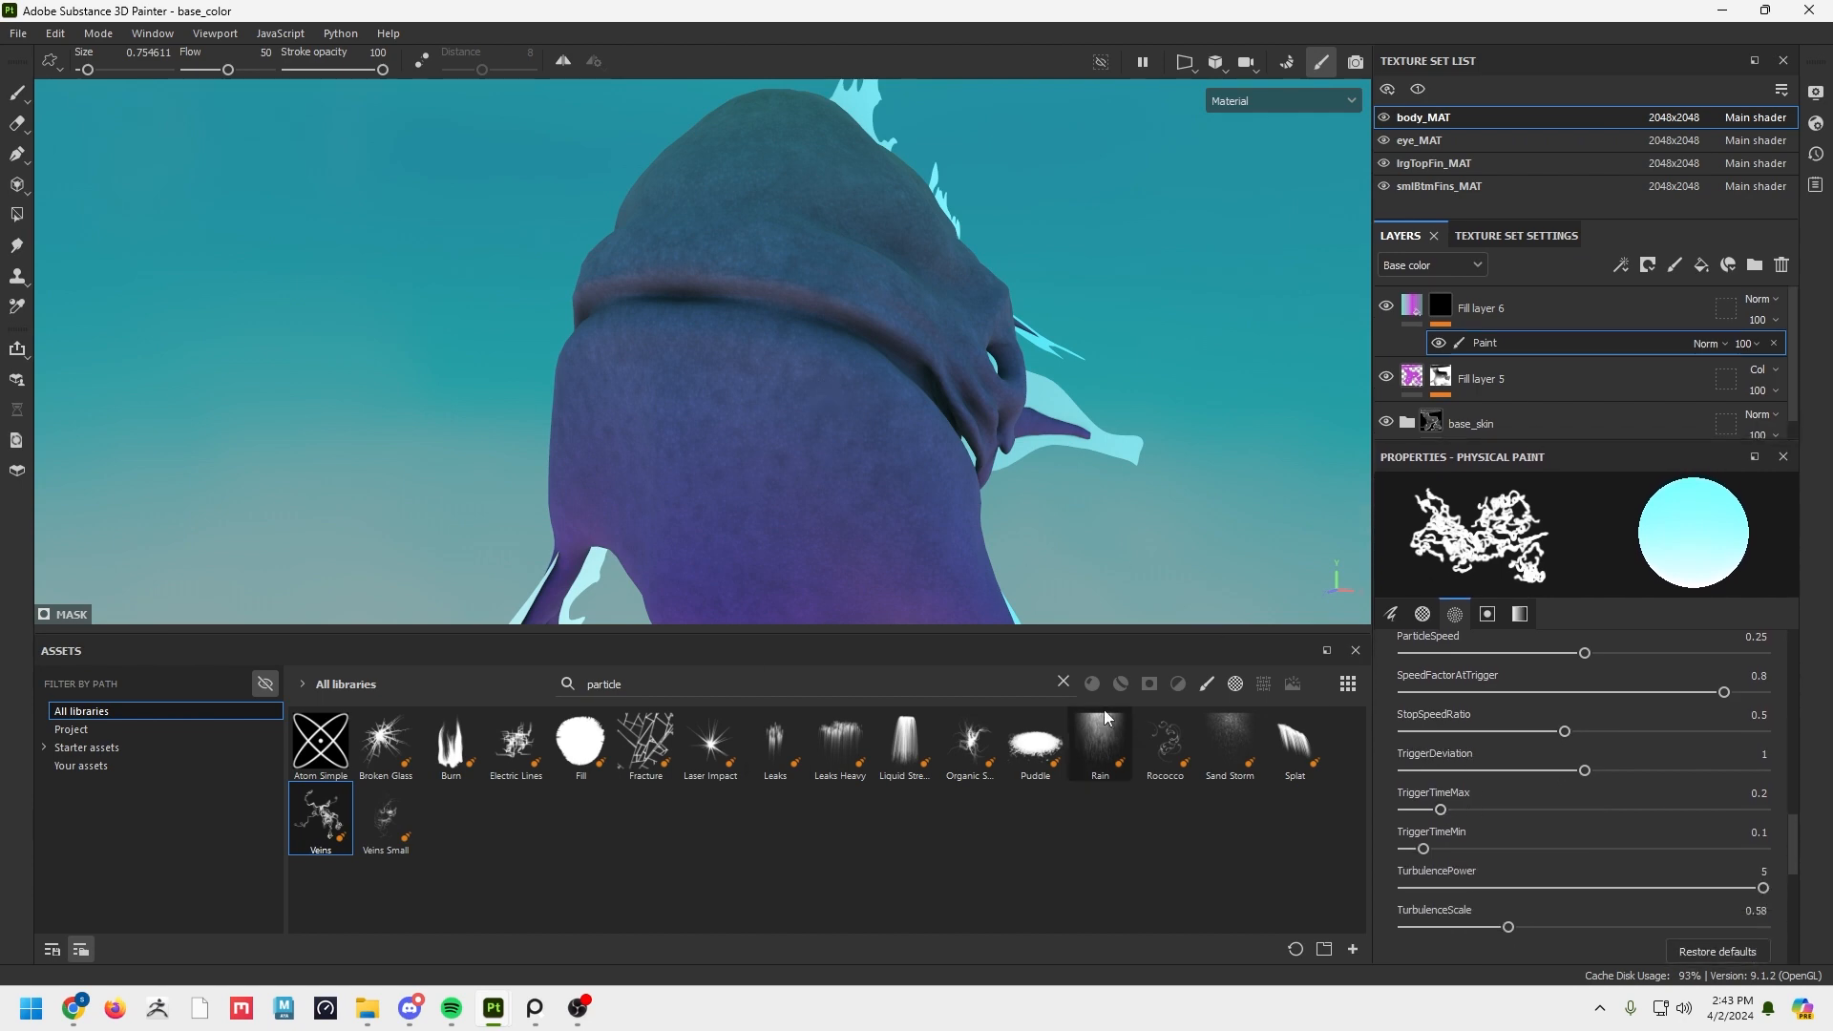
pyautogui.scroll(-3, 1476, 805)
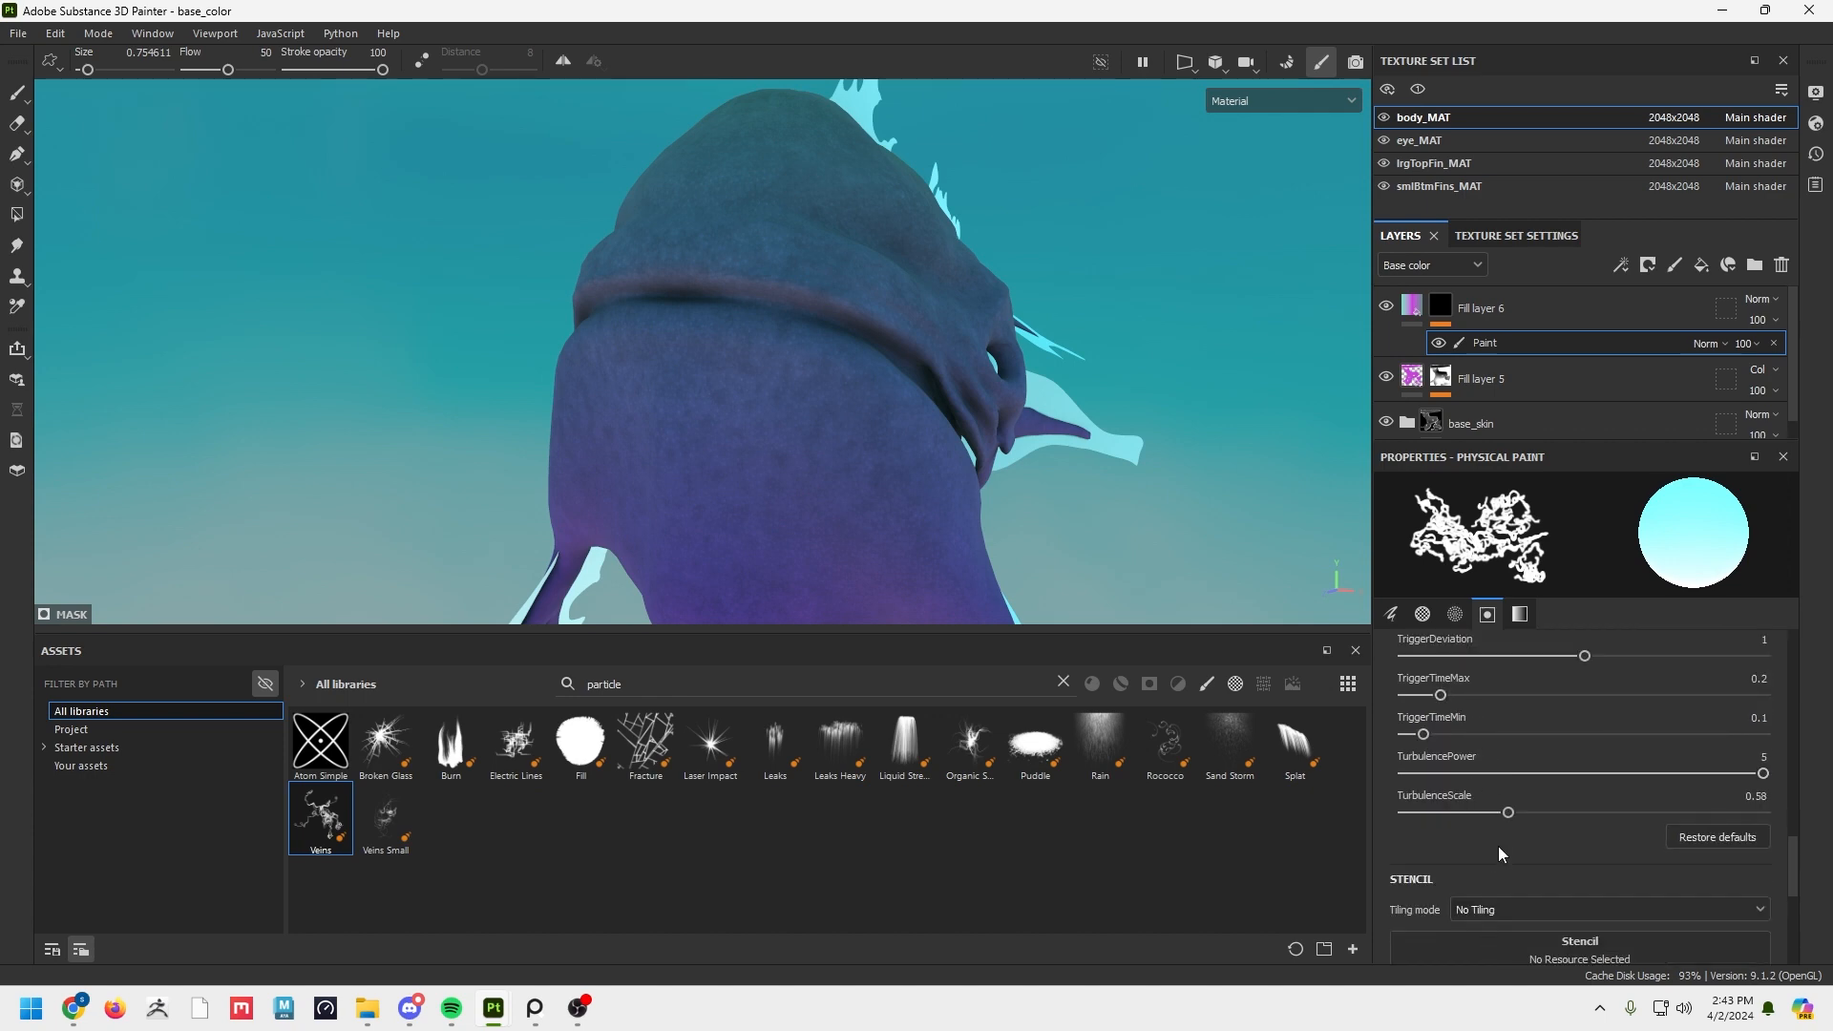
pyautogui.scroll(4, 1496, 737)
pyautogui.moveTo(1586, 710); pyautogui.dragTo(1532, 711)
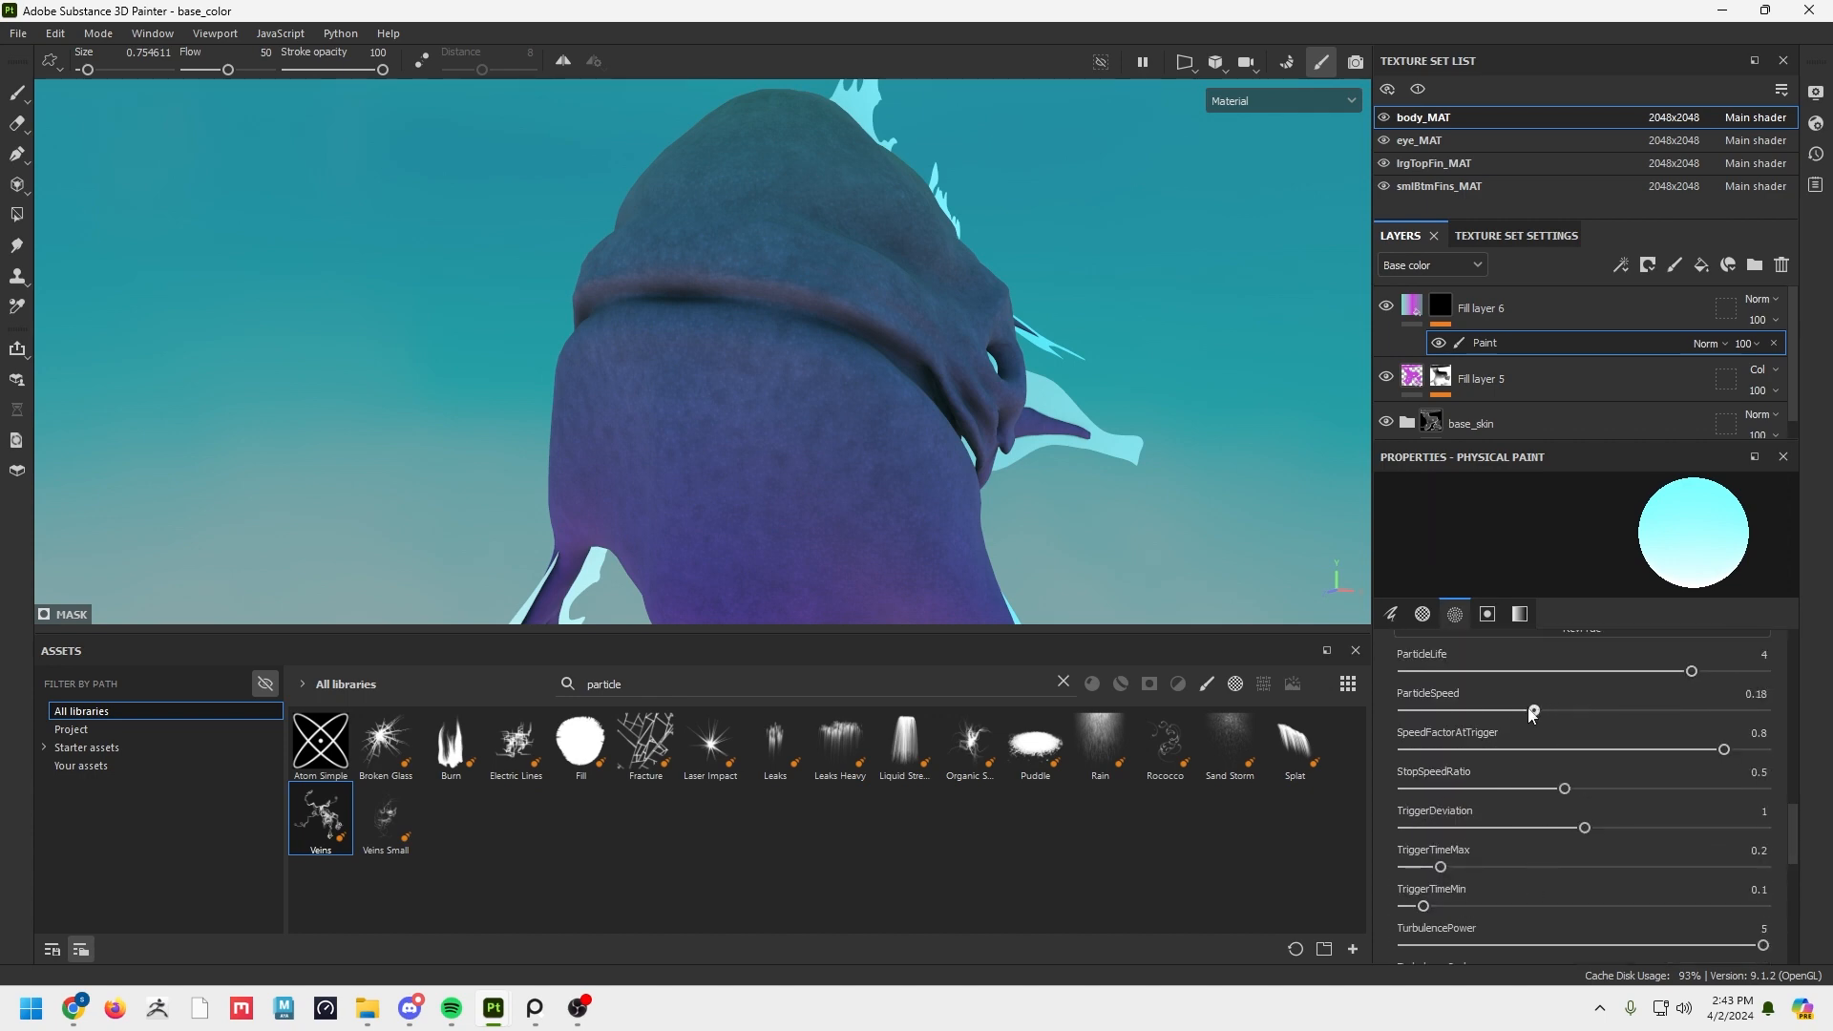
pyautogui.scroll(3, 1669, 747)
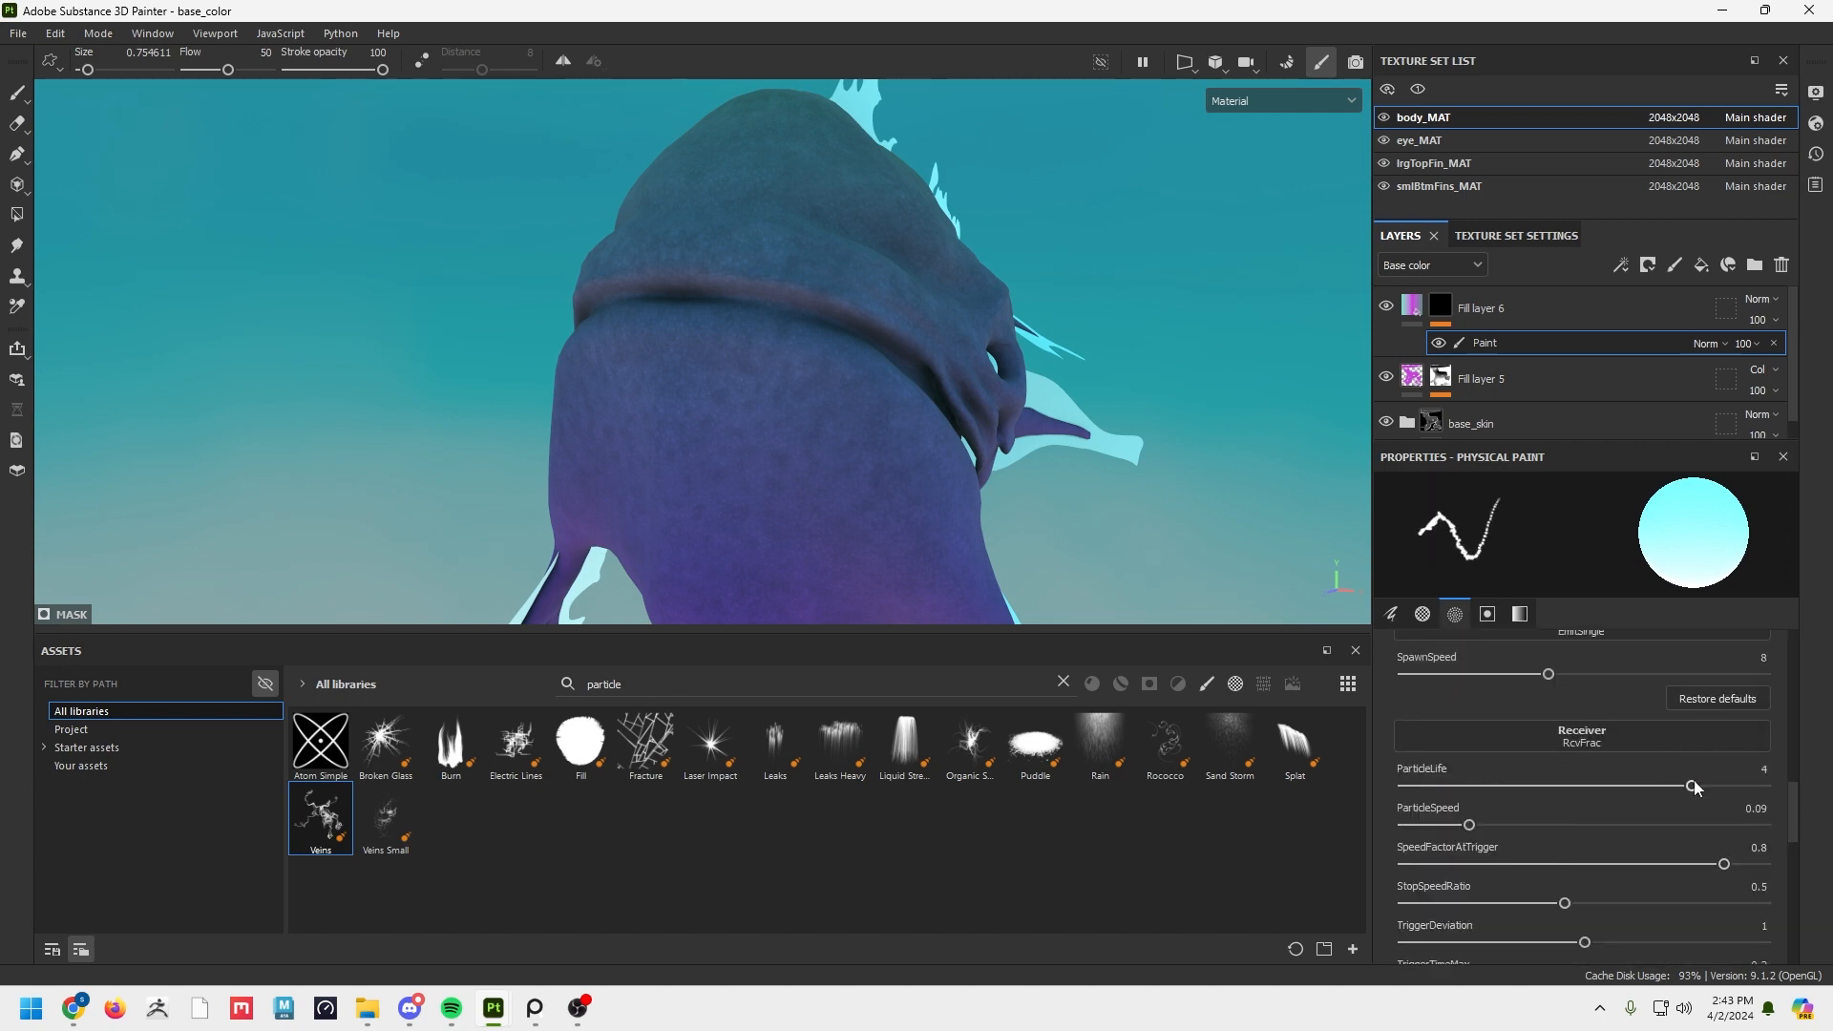
pyautogui.moveTo(1693, 785); pyautogui.dragTo(1735, 789)
# Reduce the Veins brush size to 0.18, testing particle strokes on the creature's upper lip area.
pyautogui.click(705, 257)
pyautogui.moveTo(725, 287)
pyautogui.keyDown('alt'); pyautogui.mouseDown()
pyautogui.moveTo(610, 296)
pyautogui.moveTo(754, 277)
pyautogui.mouseUp(); pyautogui.keyUp('alt')
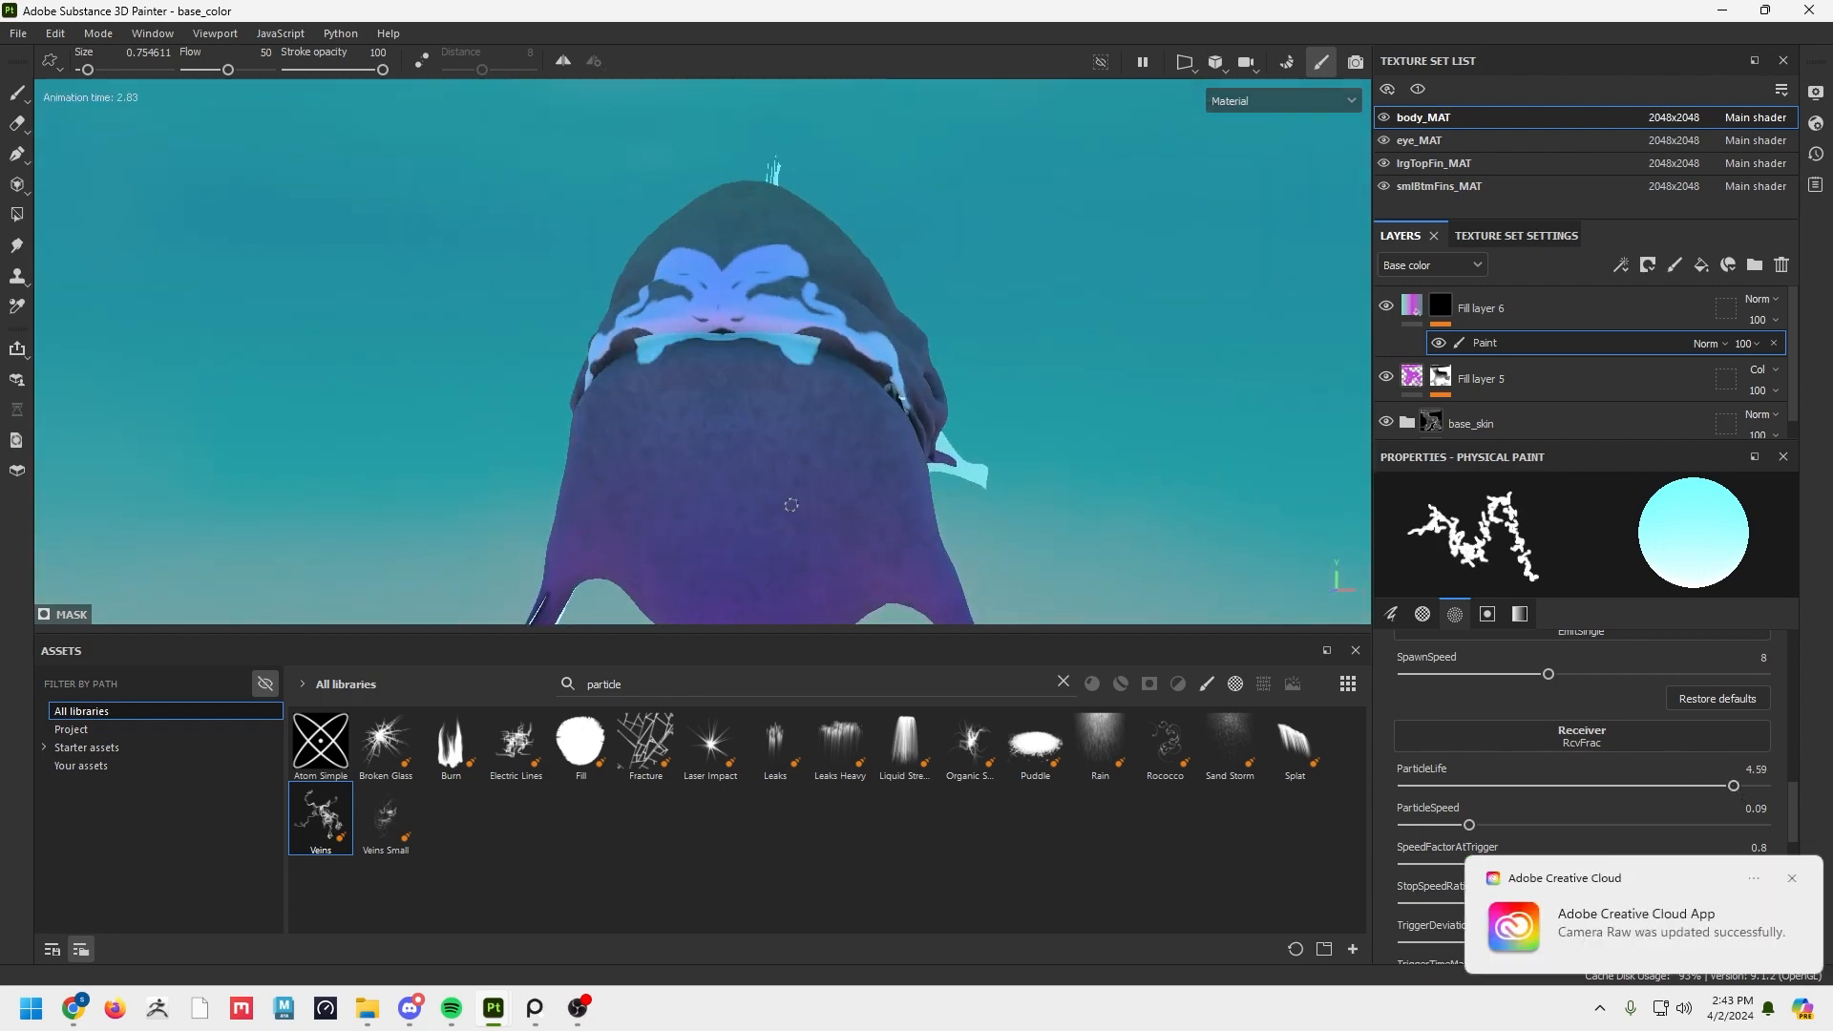
pyautogui.moveTo(88, 70); pyautogui.dragTo(84, 70)
pyautogui.click(727, 380)
pyautogui.hotkey('ctrl', 'z')
pyautogui.hotkey('ctrl', 'z')
# Paint spreading vein strokes into Fill layer 6's mask across the creature's face, head and back.
pyautogui.moveTo(840, 401)
pyautogui.keyDown('alt'); pyautogui.mouseDown()
pyautogui.moveTo(707, 420)
pyautogui.moveTo(687, 477)
pyautogui.mouseUp(); pyautogui.keyUp('alt')
pyautogui.click(725, 342)
pyautogui.moveTo(727, 343)
pyautogui.keyDown('alt'); pyautogui.mouseDown()
pyautogui.moveTo(916, 353)
pyautogui.moveTo(859, 286)
pyautogui.mouseUp(); pyautogui.keyUp('alt')
pyautogui.keyDown('alt'); pyautogui.moveTo(1098, 420); pyautogui.dragTo(945, 477); pyautogui.keyUp('alt')
pyautogui.moveTo(726, 201)
pyautogui.mouseDown()
pyautogui.moveTo(993, 478)
pyautogui.moveTo(859, 515)
pyautogui.mouseUp()
pyautogui.scroll(-3, 948, 410)
pyautogui.moveTo(649, 325); pyautogui.dragTo(811, 287)
pyautogui.hotkey('ctrl', 'z')
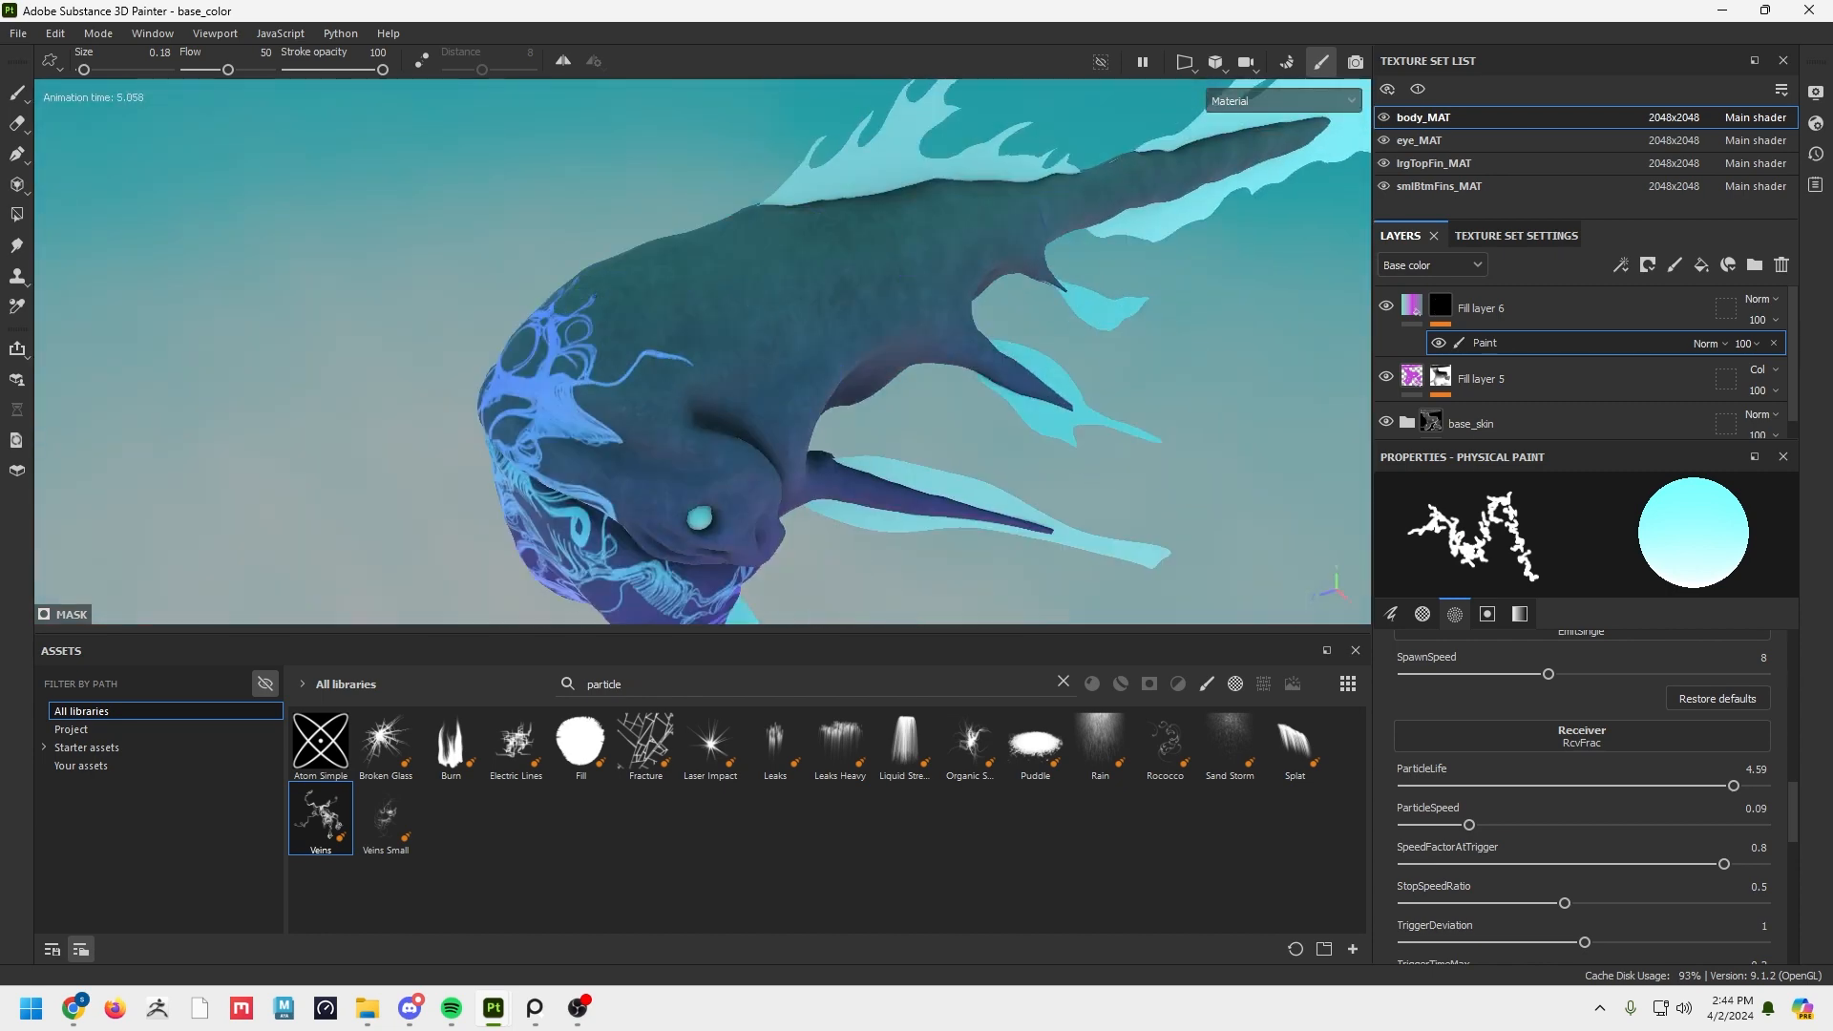
pyautogui.moveTo(635, 305); pyautogui.dragTo(945, 200)
pyautogui.moveTo(811, 401)
pyautogui.keyDown('alt'); pyautogui.mouseDown()
pyautogui.moveTo(618, 282)
pyautogui.moveTo(859, 315)
pyautogui.moveTo(668, 353)
pyautogui.mouseUp(); pyautogui.keyUp('alt')
# Try several blending modes on Fill layer 6, settle on Linear dodge and set its opacity to 30.
pyautogui.click(1759, 299)
pyautogui.click(1771, 334)
pyautogui.click(1762, 299)
pyautogui.click(1762, 350)
pyautogui.click(1763, 299)
pyautogui.click(1756, 481)
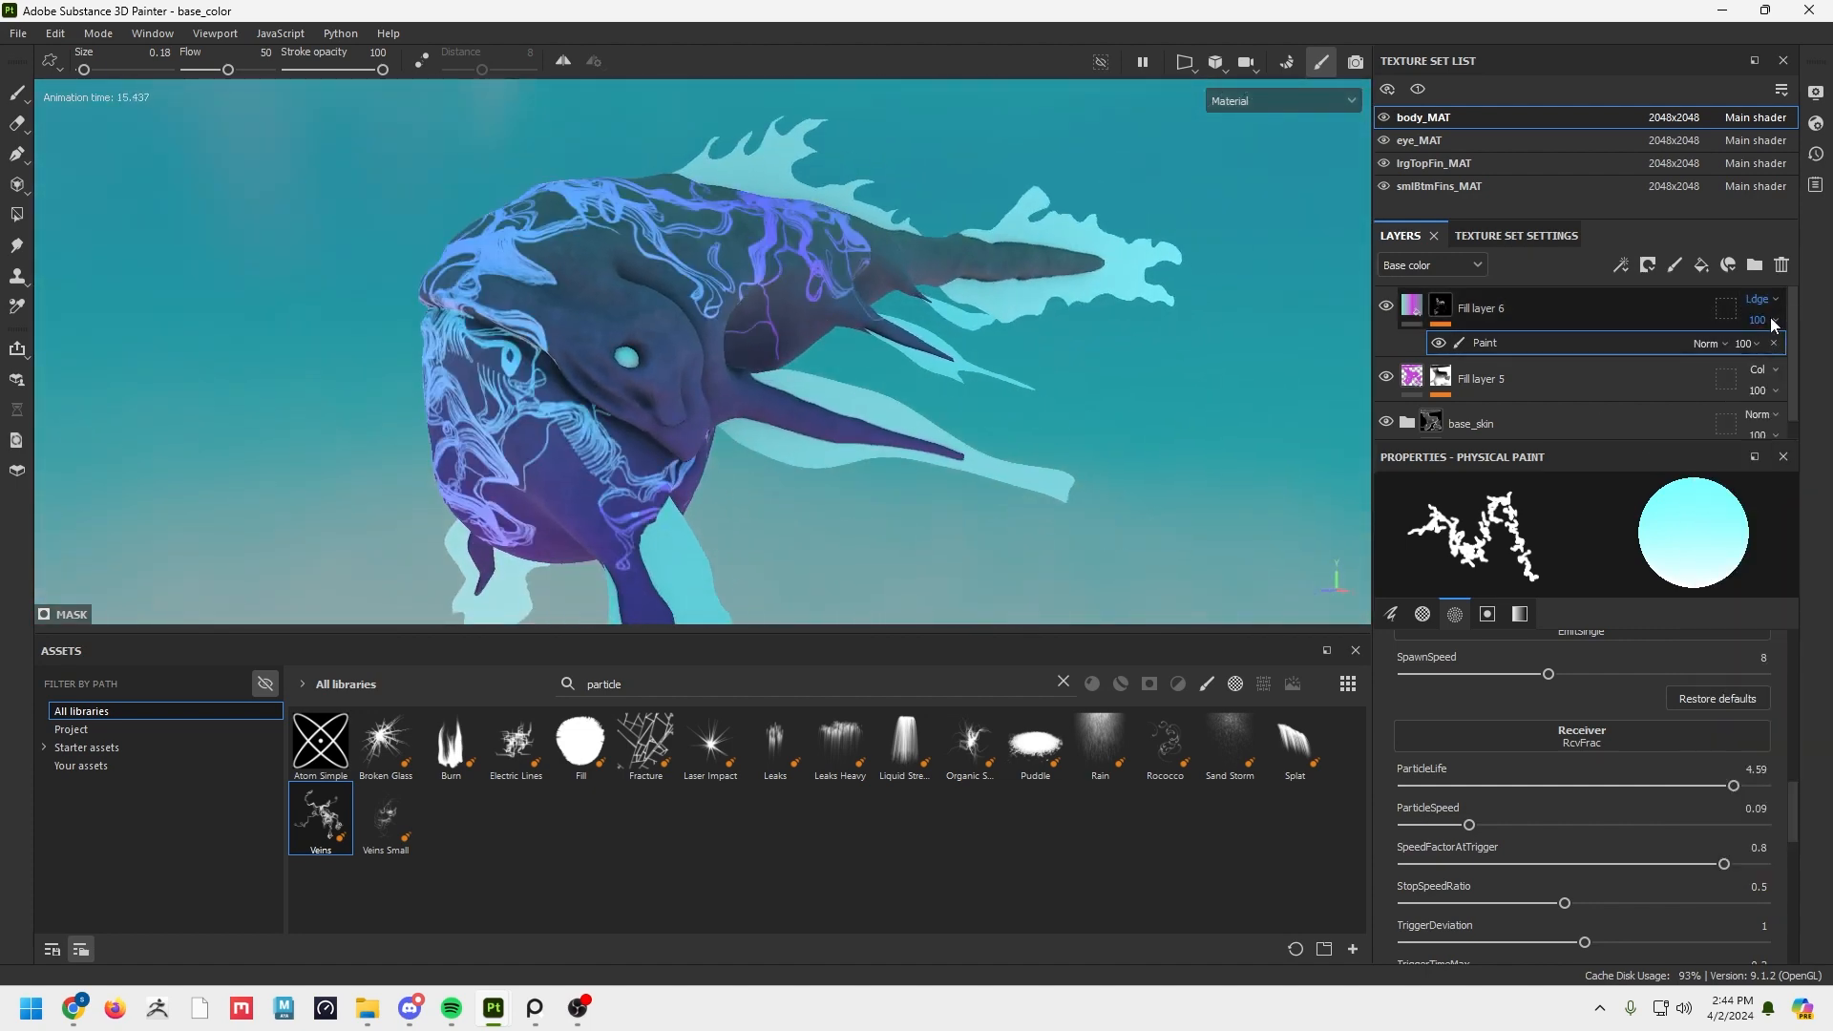
pyautogui.click(1763, 320)
pyautogui.click(1766, 353)
pyautogui.scroll(10, 1657, 752)
# Enable Fill layer 6's emissive channel and apply the saved gradient preset from Your assets to the layer's material.
pyautogui.click(1411, 305)
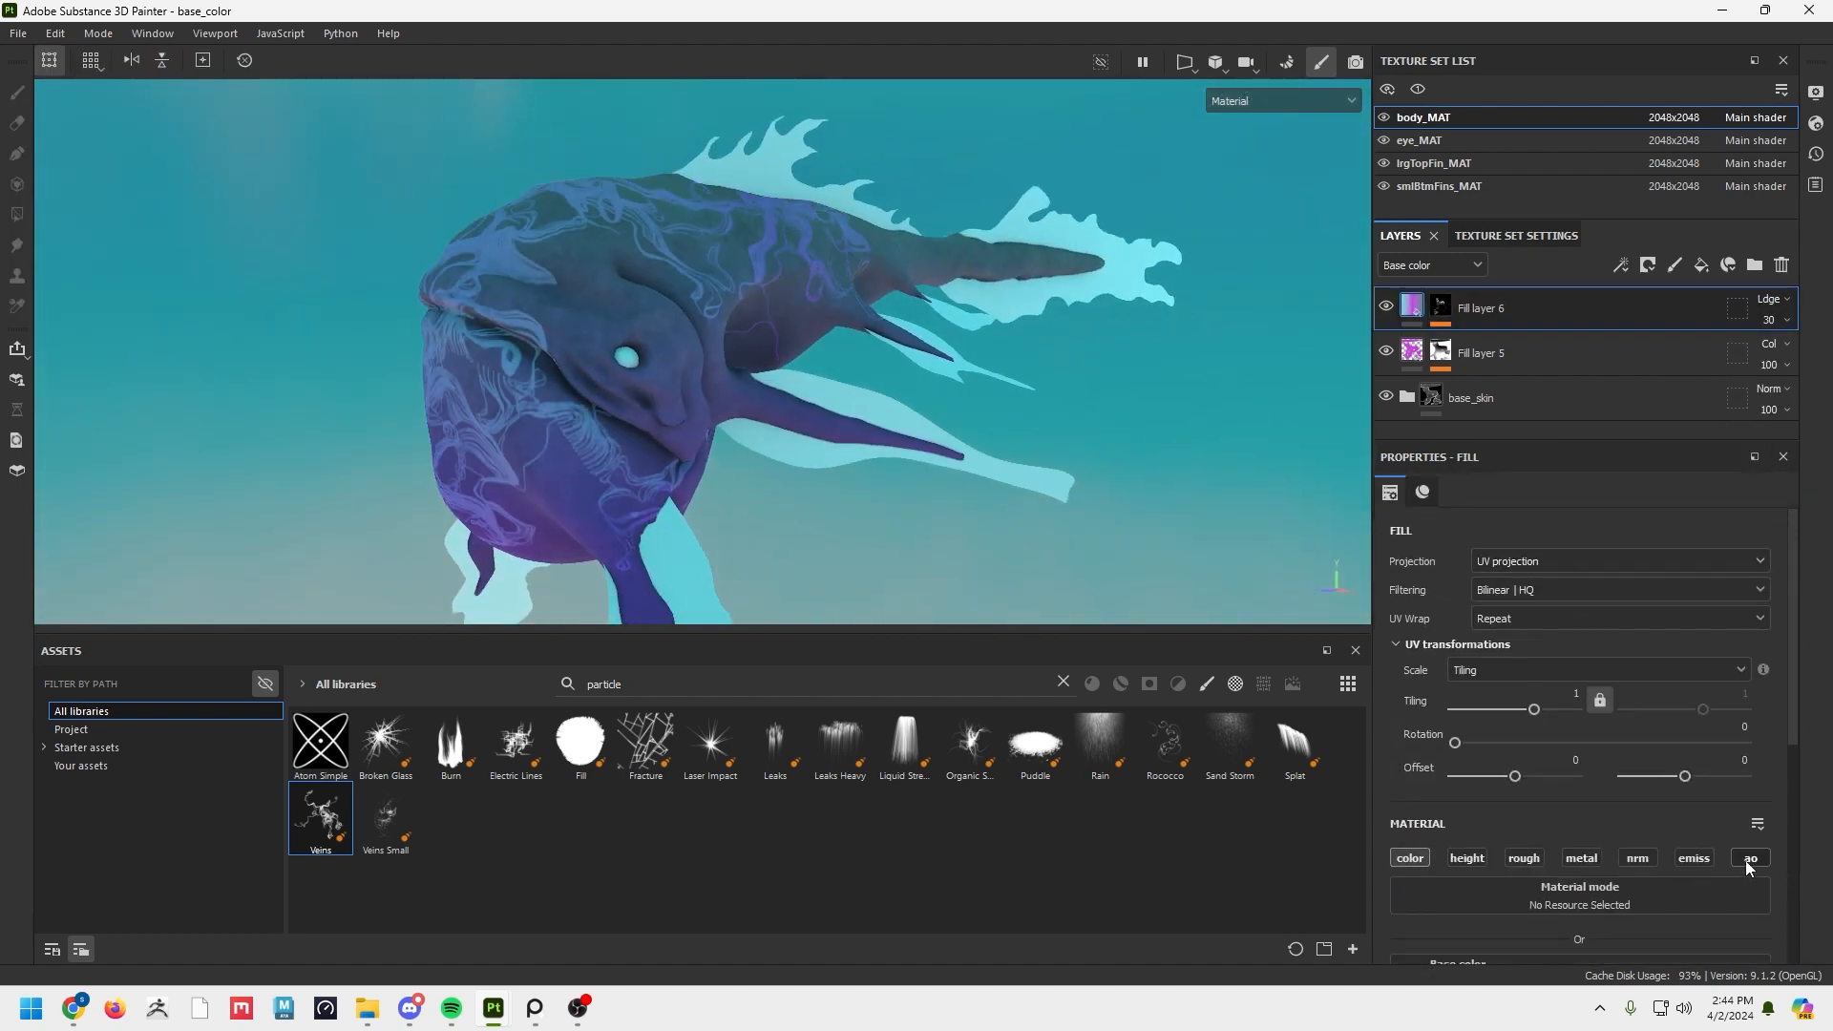
pyautogui.click(1682, 856)
pyautogui.scroll(-5, 1689, 850)
pyautogui.click(1063, 682)
pyautogui.click(167, 766)
pyautogui.moveTo(838, 743); pyautogui.dragTo(1575, 911)
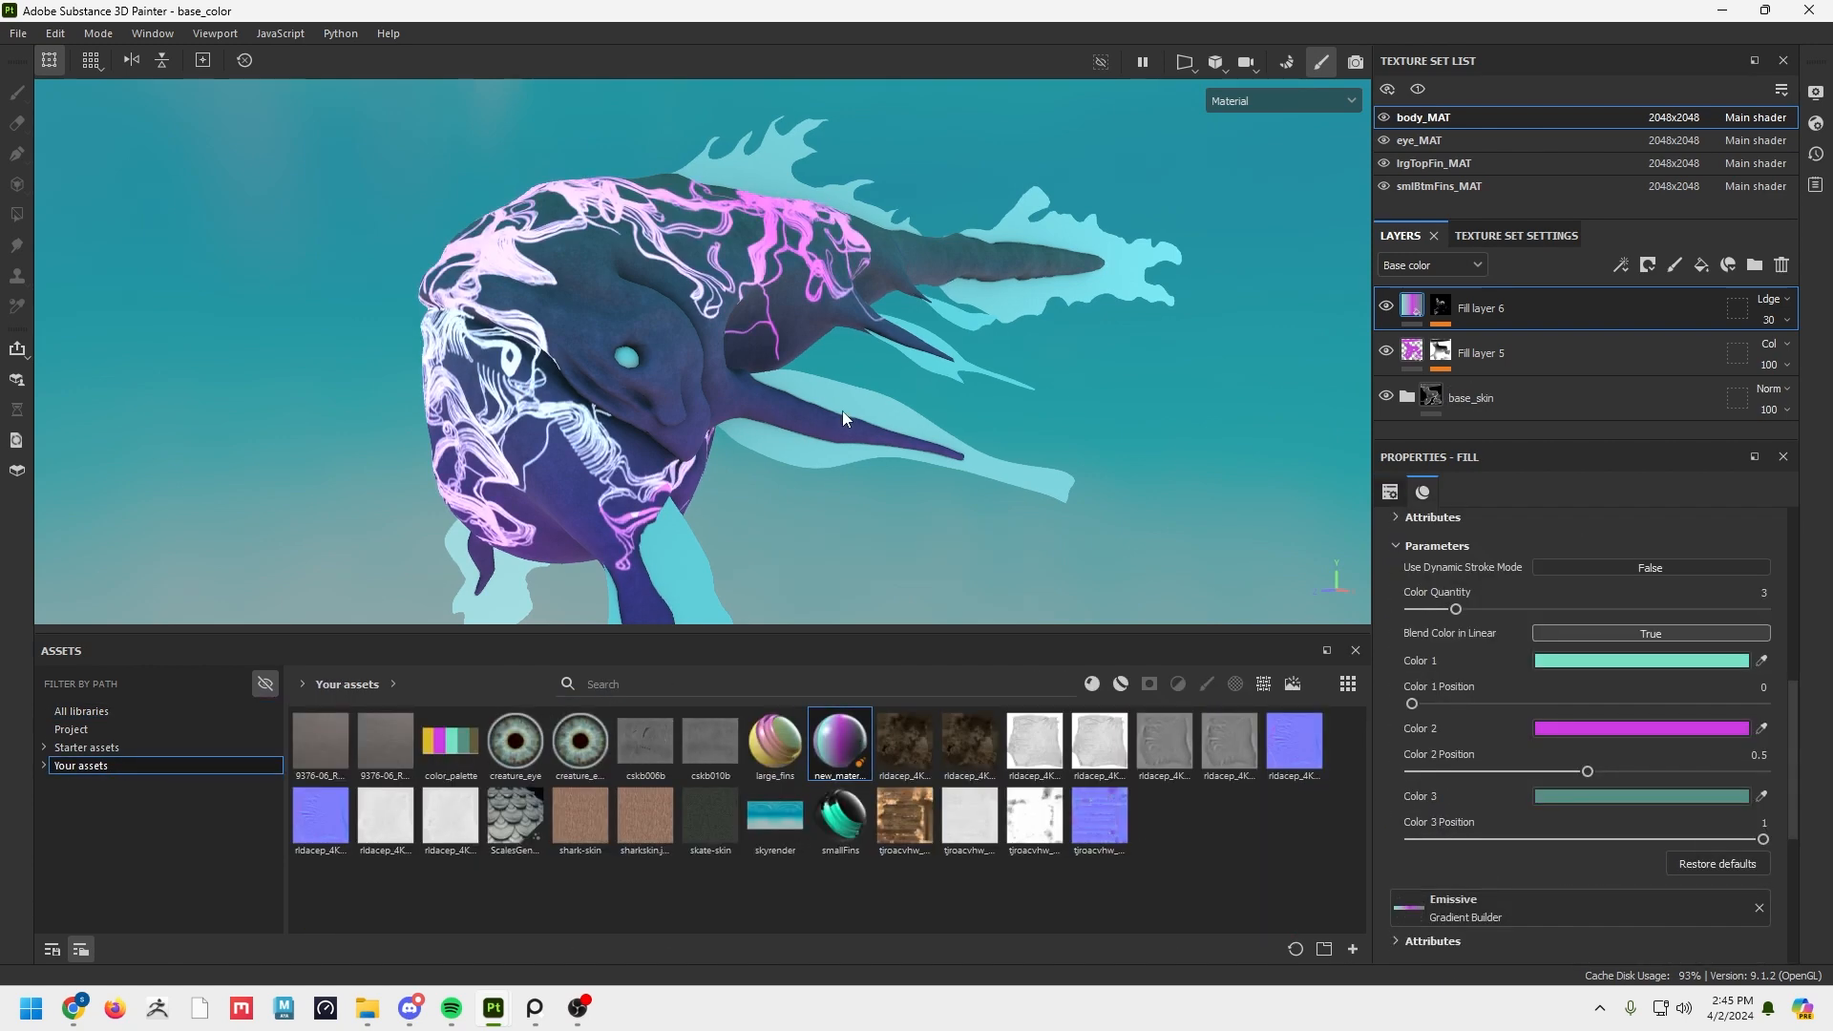
# Lower Fill layer 6's opacity to 14.
pyautogui.keyDown('alt'); pyautogui.moveTo(843, 418); pyautogui.dragTo(880, 439); pyautogui.keyUp('alt')
pyautogui.click(1773, 320)
pyautogui.click(1751, 353)
# Set the opacity of Fill layer 6's mask paint effect to 57 and add a fill effect to the mask.
pyautogui.click(1439, 305)
pyautogui.click(1748, 342)
pyautogui.click(1783, 378)
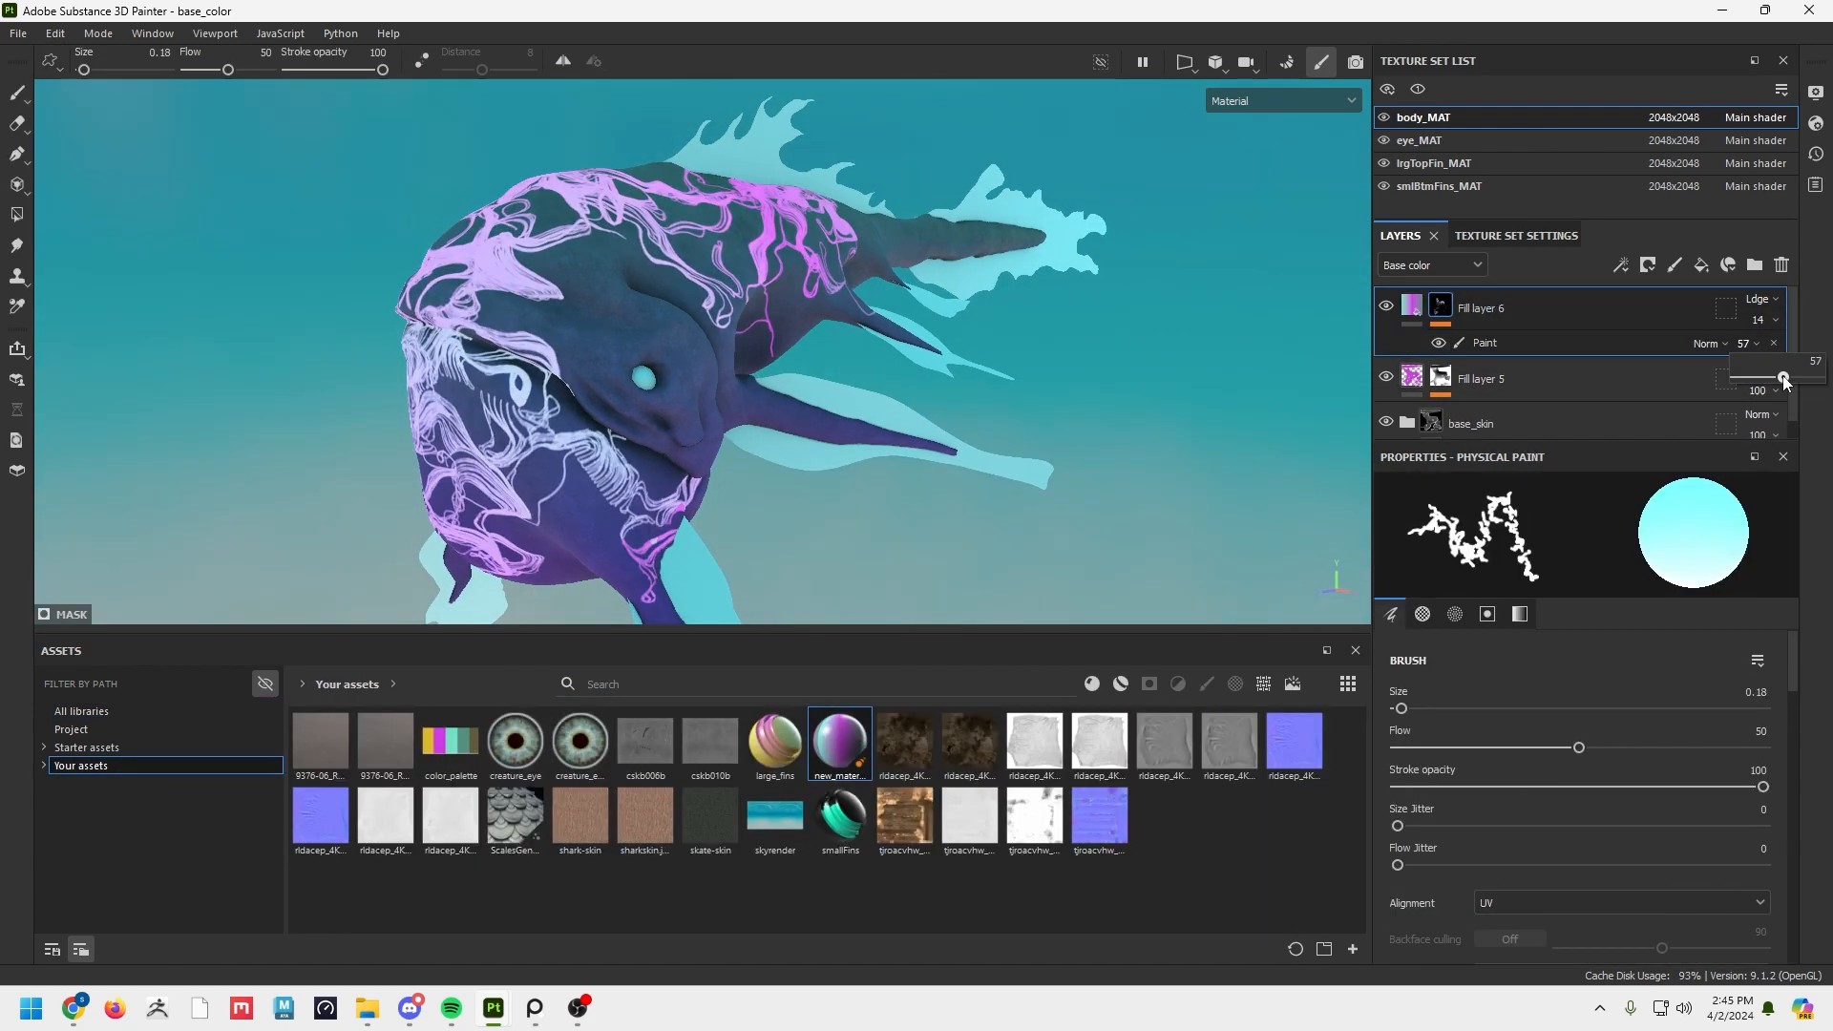
pyautogui.rightClick(1532, 342)
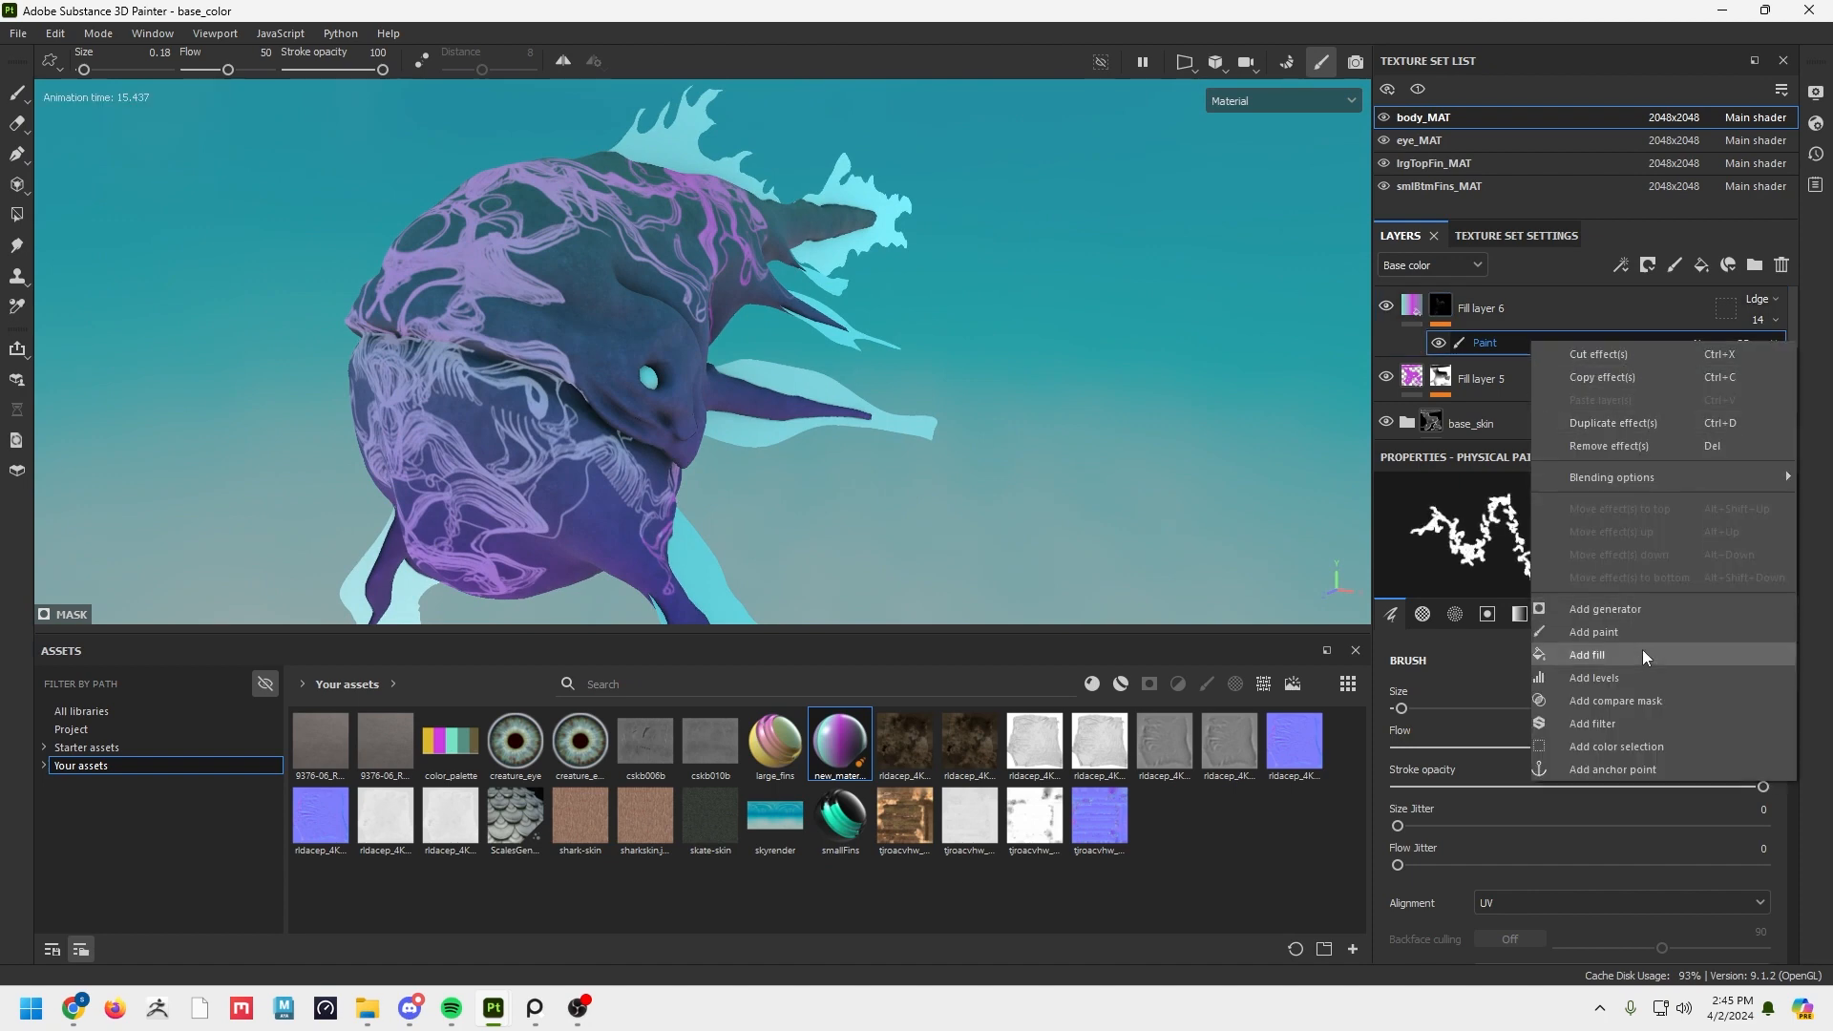
pyautogui.click(1643, 657)
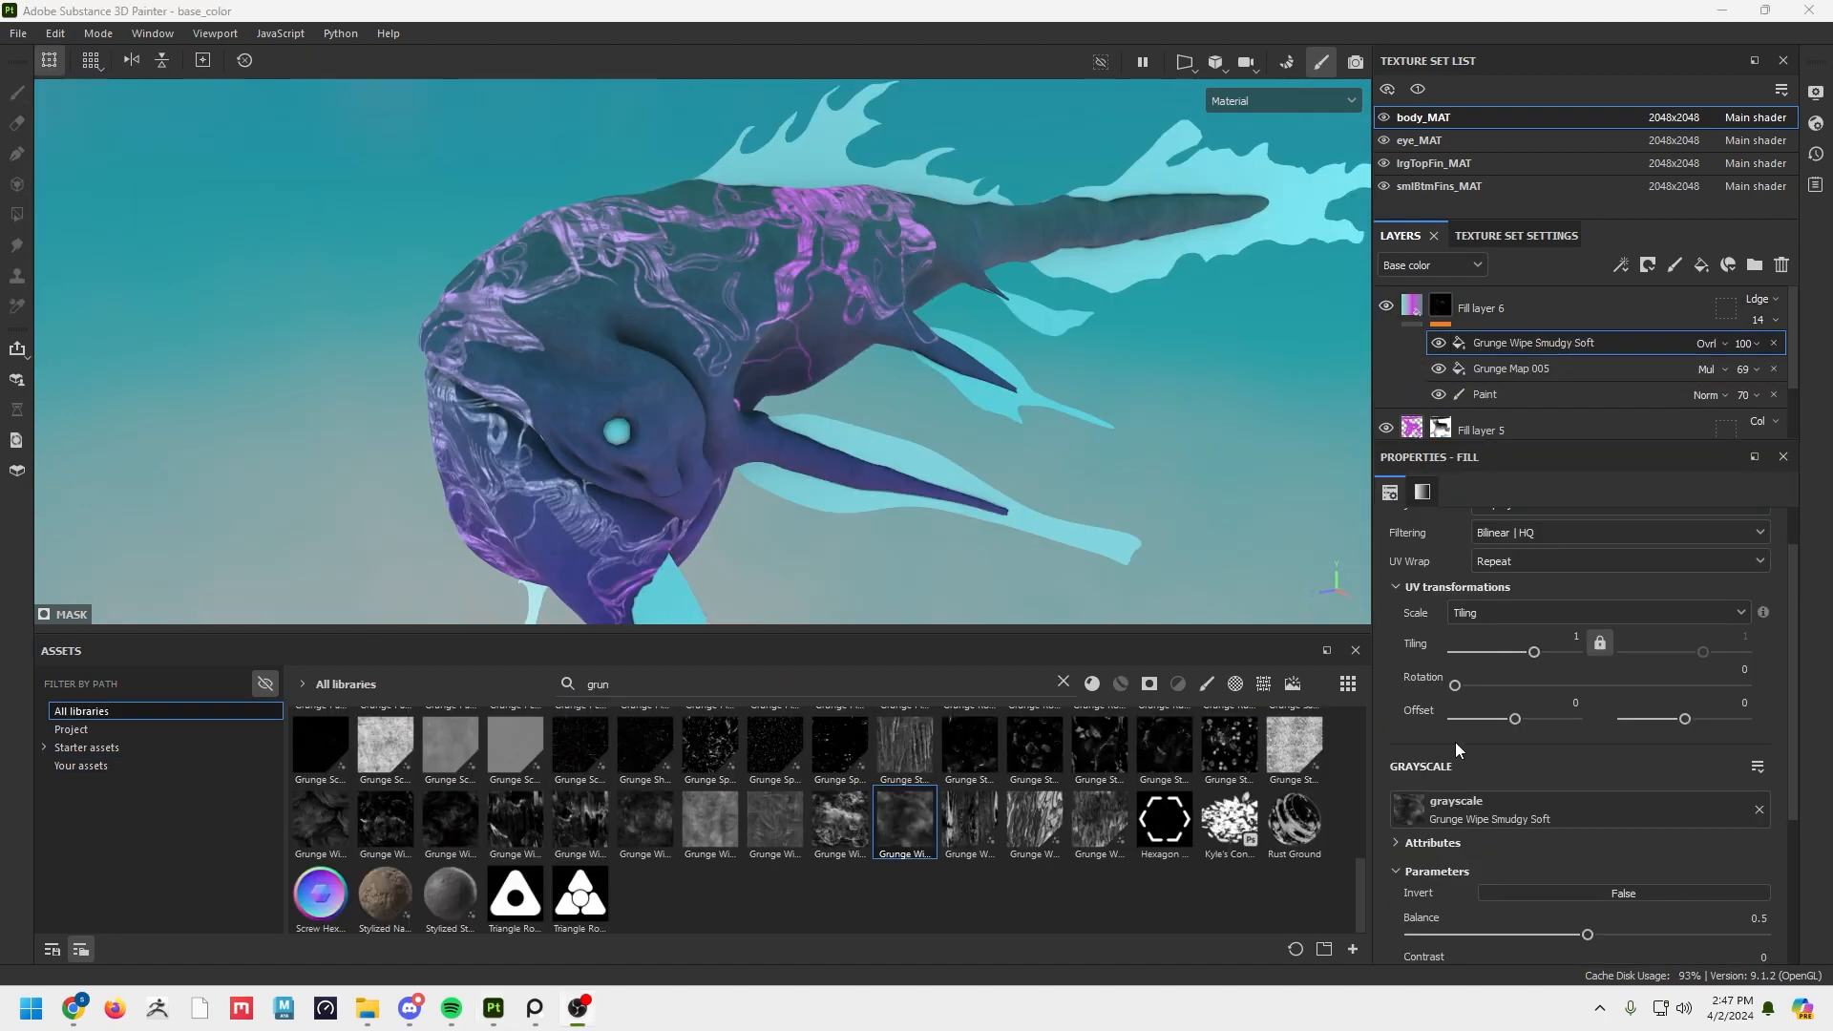
# Raise the main shader's emissive intensity to 7.24 to strengthen the veins' glow.
pyautogui.keyDown('alt'); pyautogui.moveTo(797, 334); pyautogui.dragTo(674, 326); pyautogui.keyUp('alt')
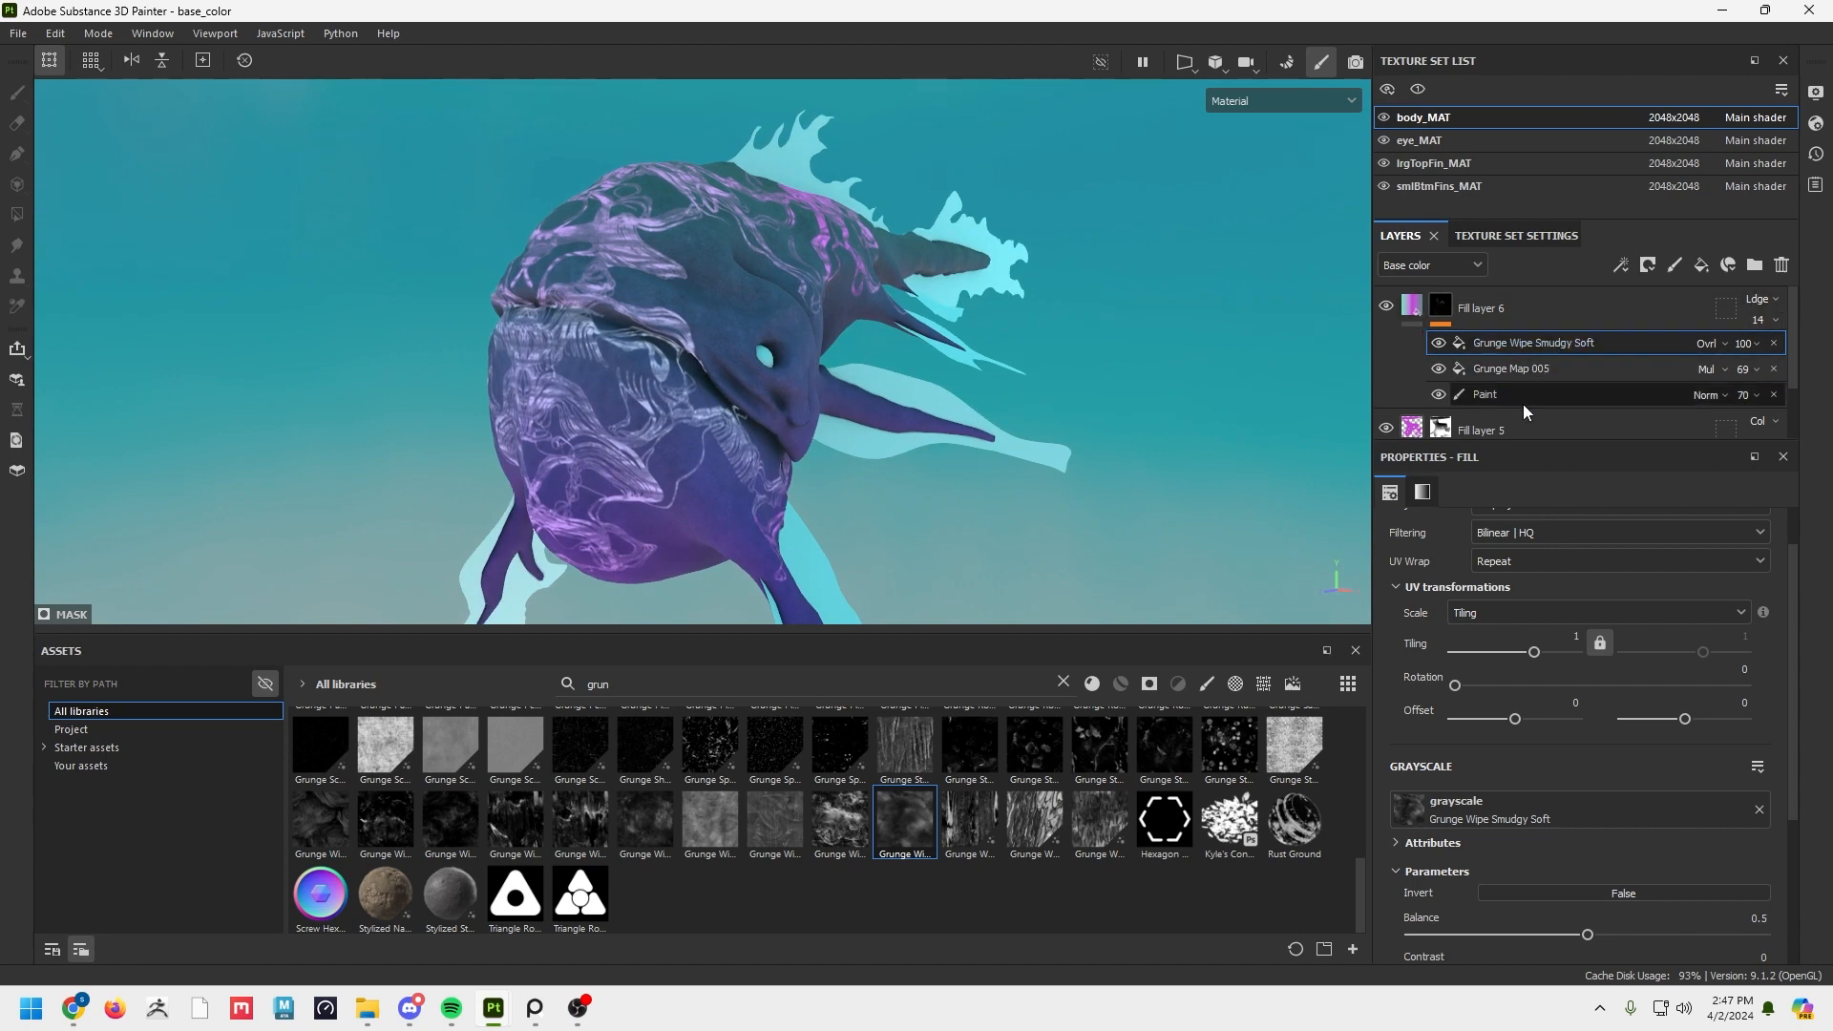
pyautogui.click(1446, 310)
pyautogui.click(1419, 312)
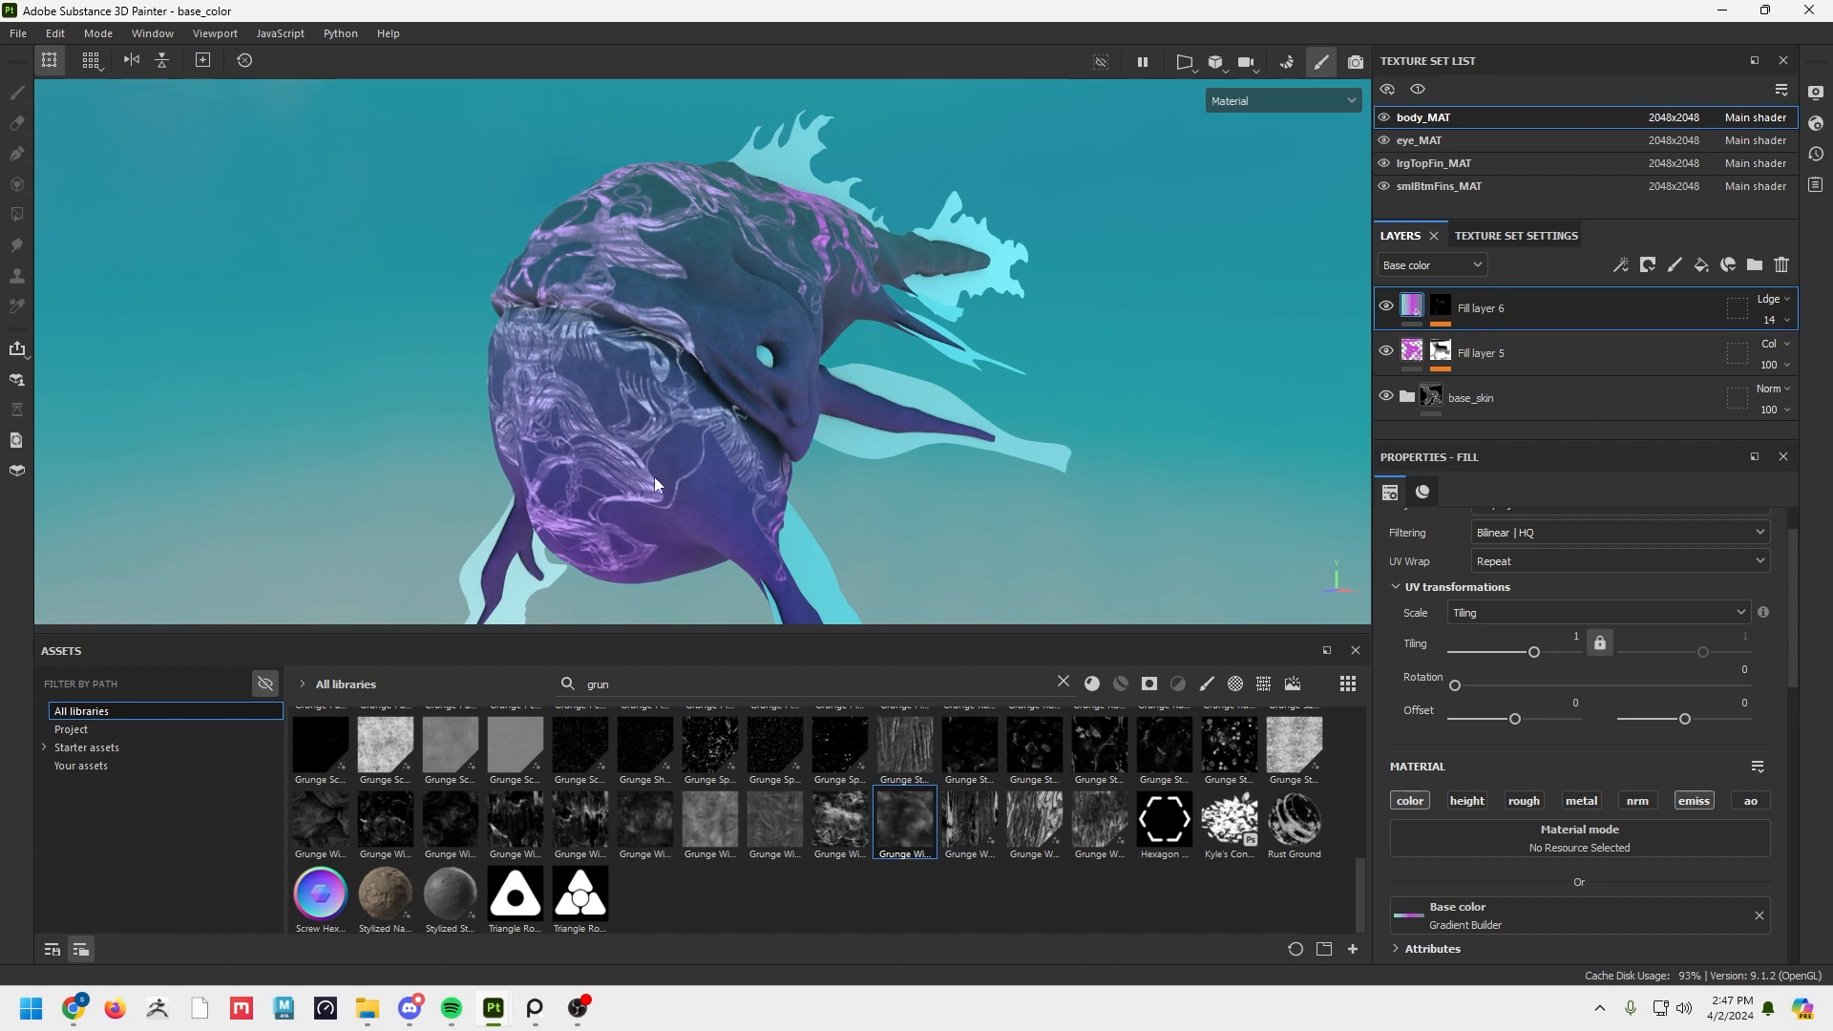
pyautogui.click(1816, 123)
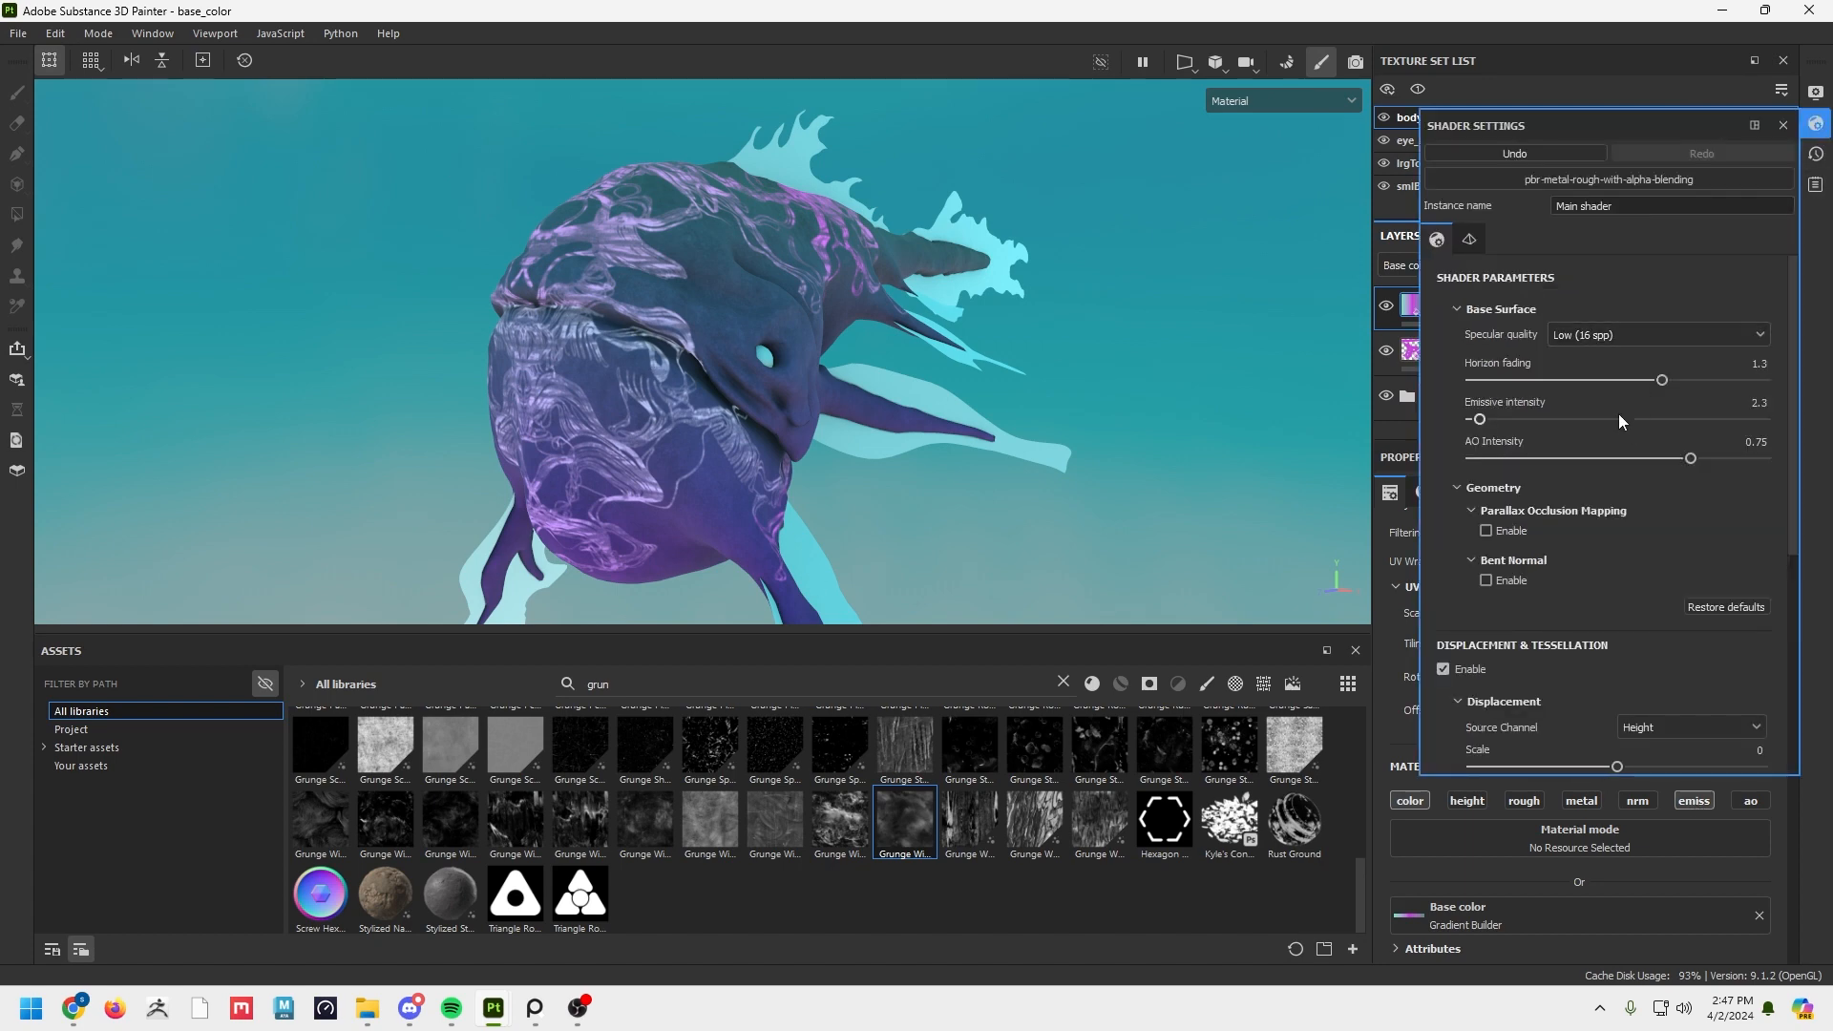
pyautogui.moveTo(1479, 420); pyautogui.dragTo(1491, 420)
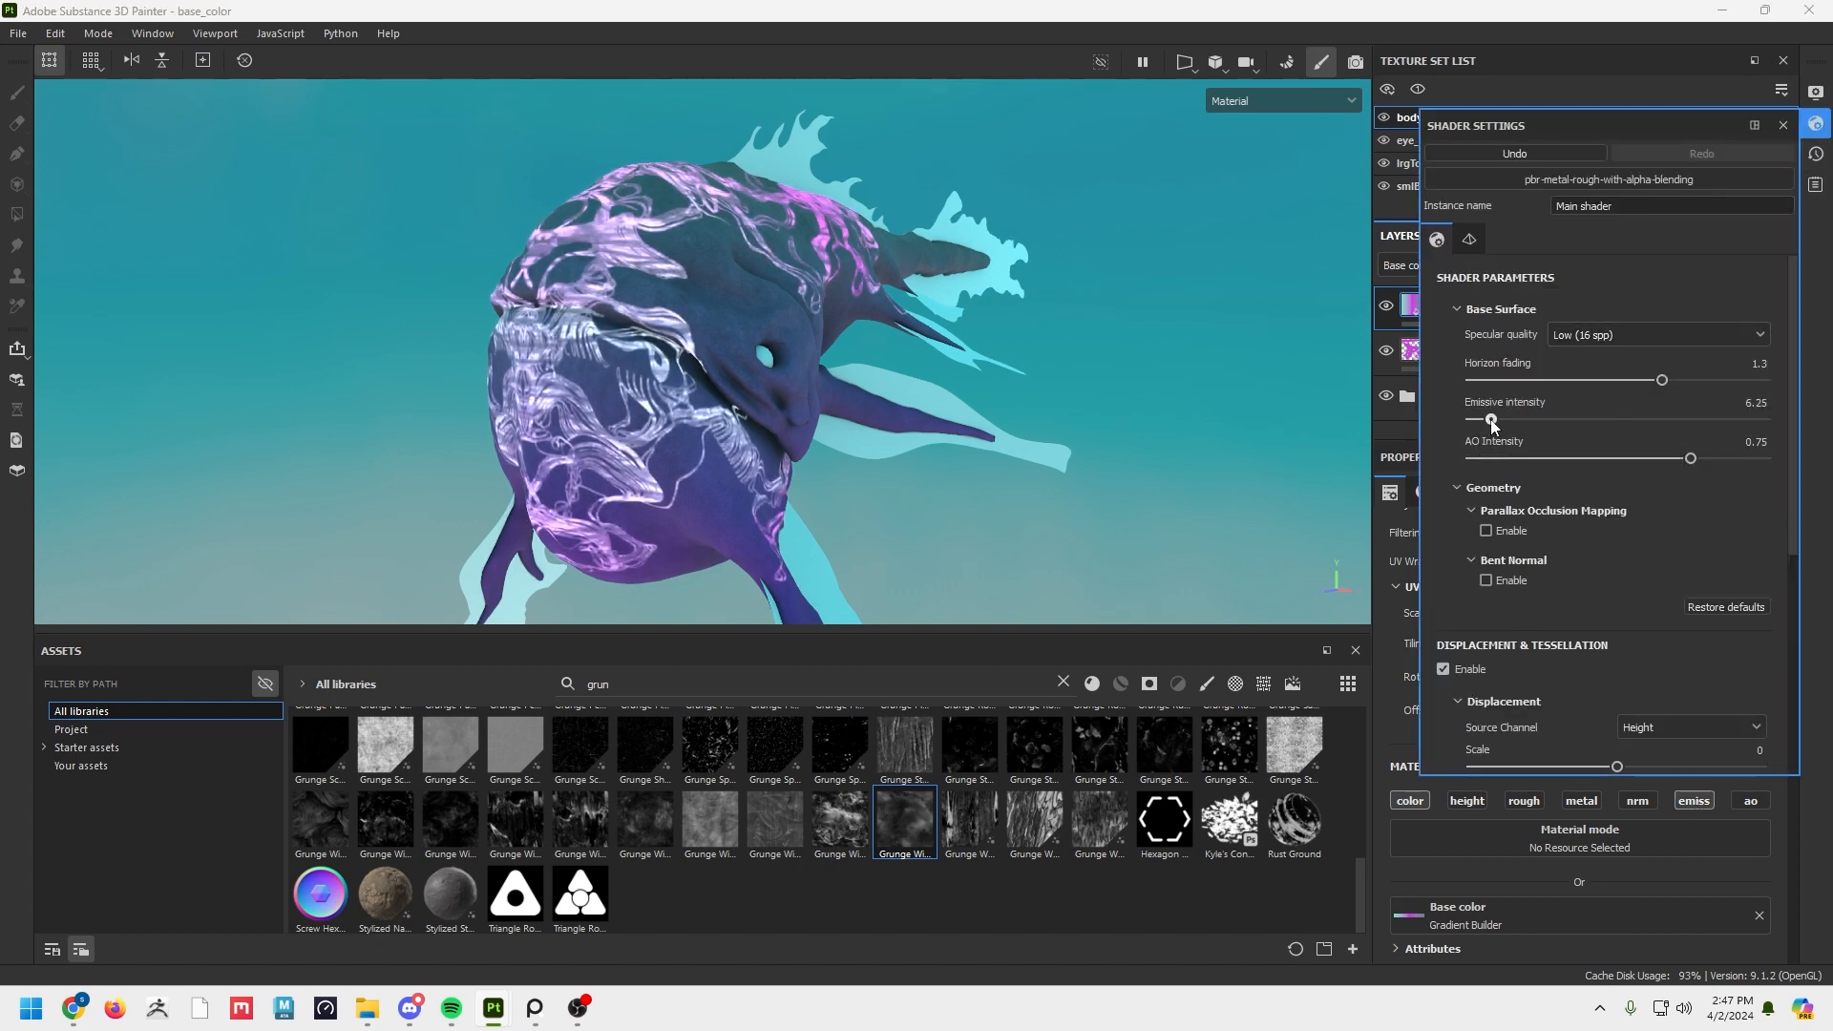
pyautogui.keyDown('alt'); pyautogui.moveTo(775, 285); pyautogui.dragTo(674, 378); pyautogui.keyUp('alt')
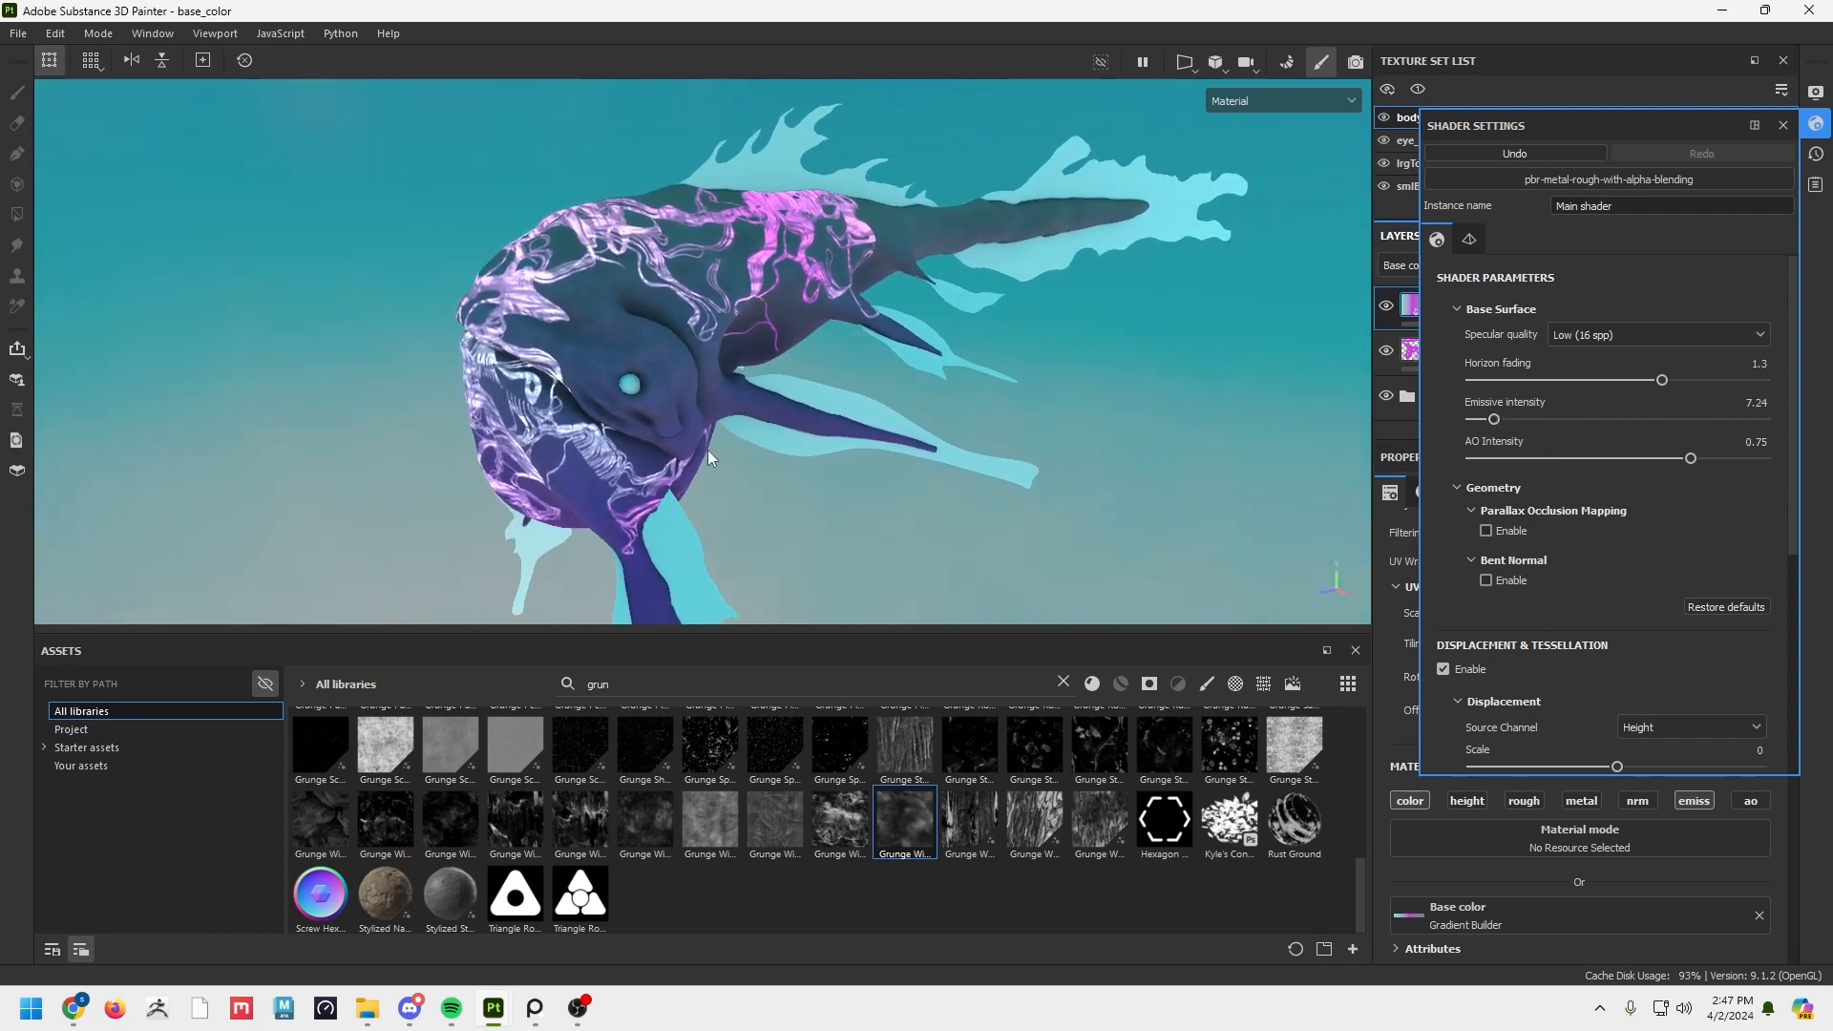
pyautogui.click(1816, 119)
# Toggle the visibility of Fill layer 6 and Fill layer 5 to compare the creature with and without each layer.
pyautogui.keyDown('alt'); pyautogui.moveTo(1069, 267); pyautogui.dragTo(679, 441); pyautogui.keyUp('alt')
pyautogui.keyDown('alt'); pyautogui.moveTo(895, 363); pyautogui.dragTo(637, 406); pyautogui.keyUp('alt')
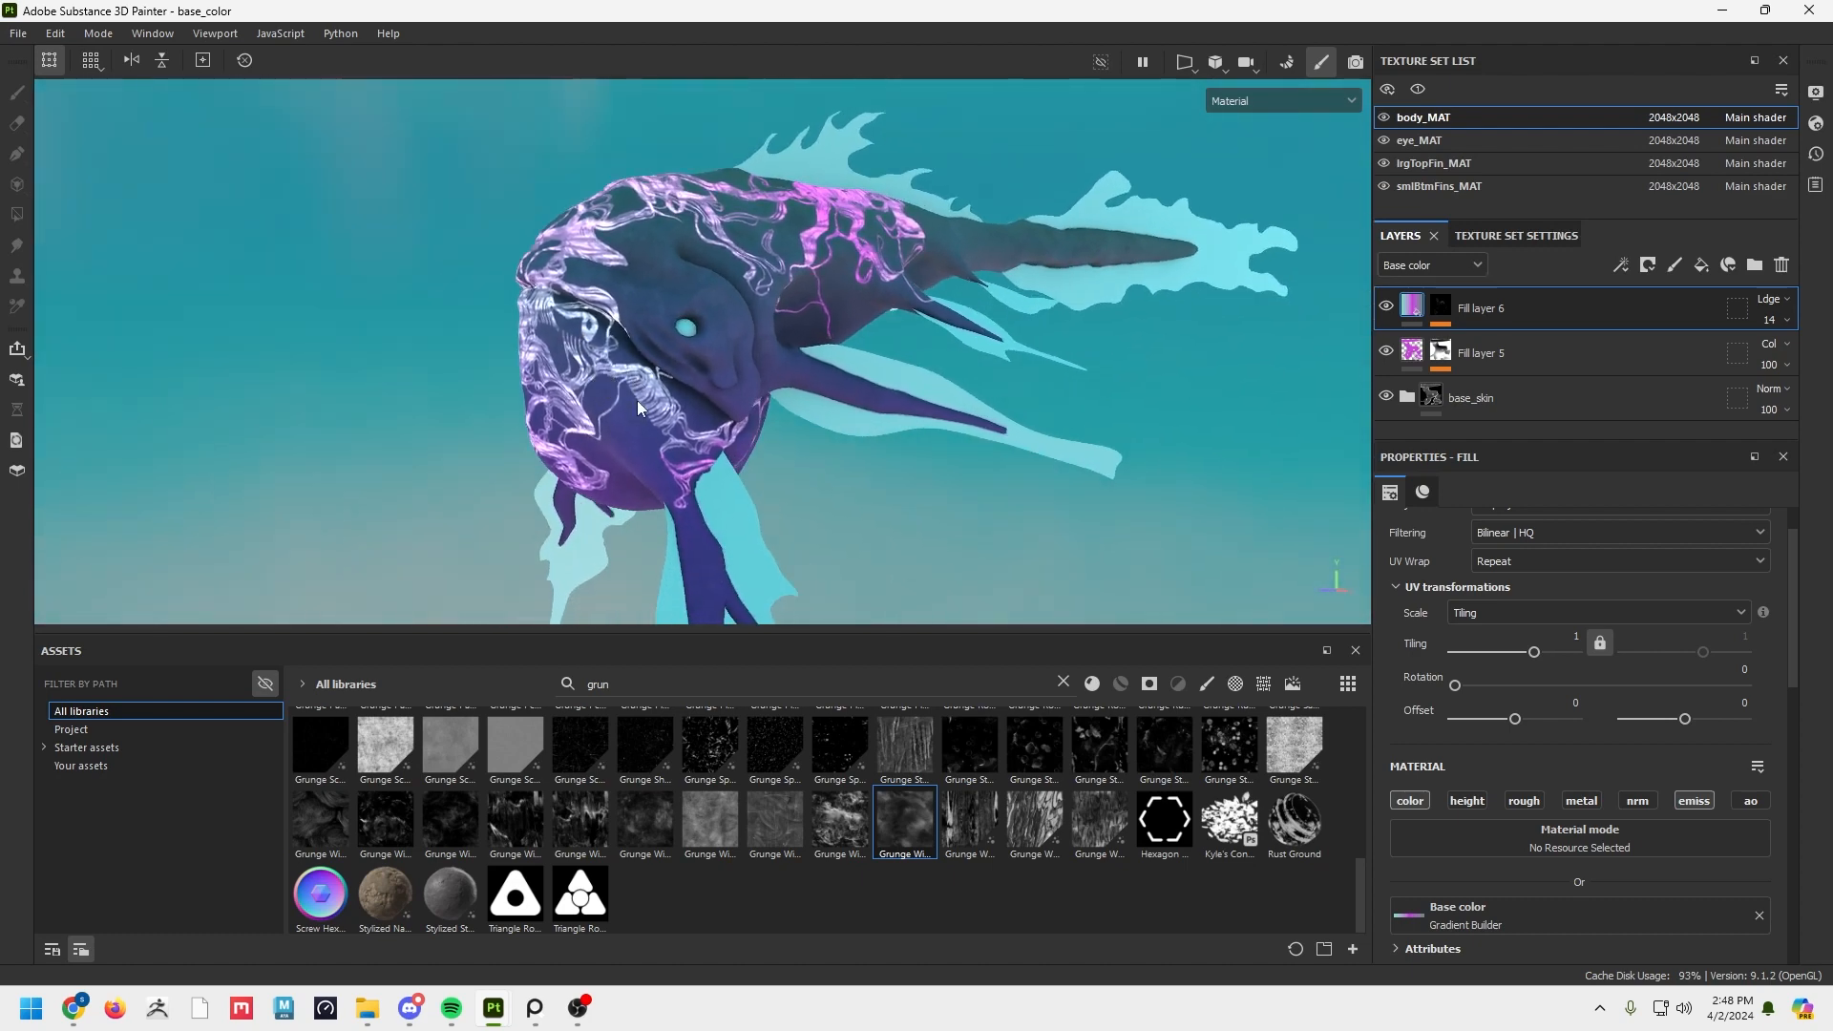
pyautogui.click(1385, 306)
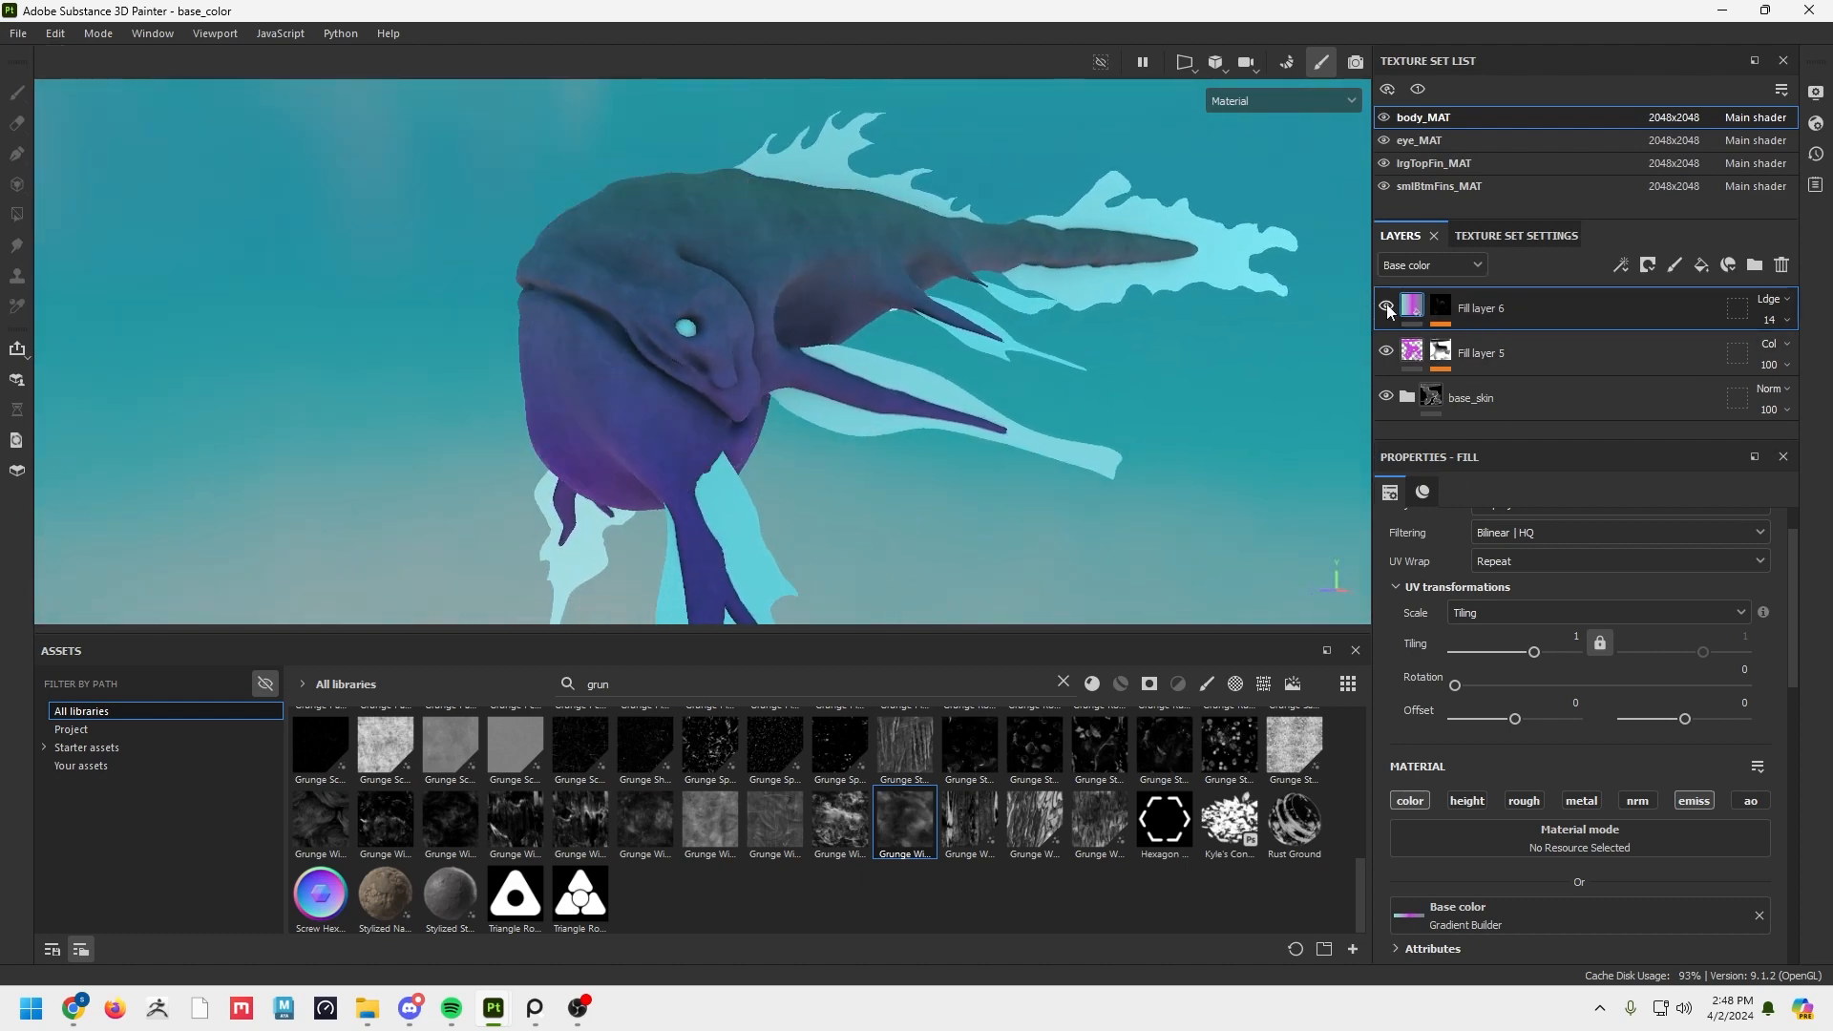
pyautogui.click(1385, 305)
pyautogui.click(1385, 306)
pyautogui.click(1385, 305)
pyautogui.keyDown('alt'); pyautogui.moveTo(1042, 342); pyautogui.dragTo(727, 424); pyautogui.keyUp('alt')
pyautogui.keyDown('alt'); pyautogui.moveTo(986, 324); pyautogui.dragTo(1107, 384); pyautogui.keyUp('alt')
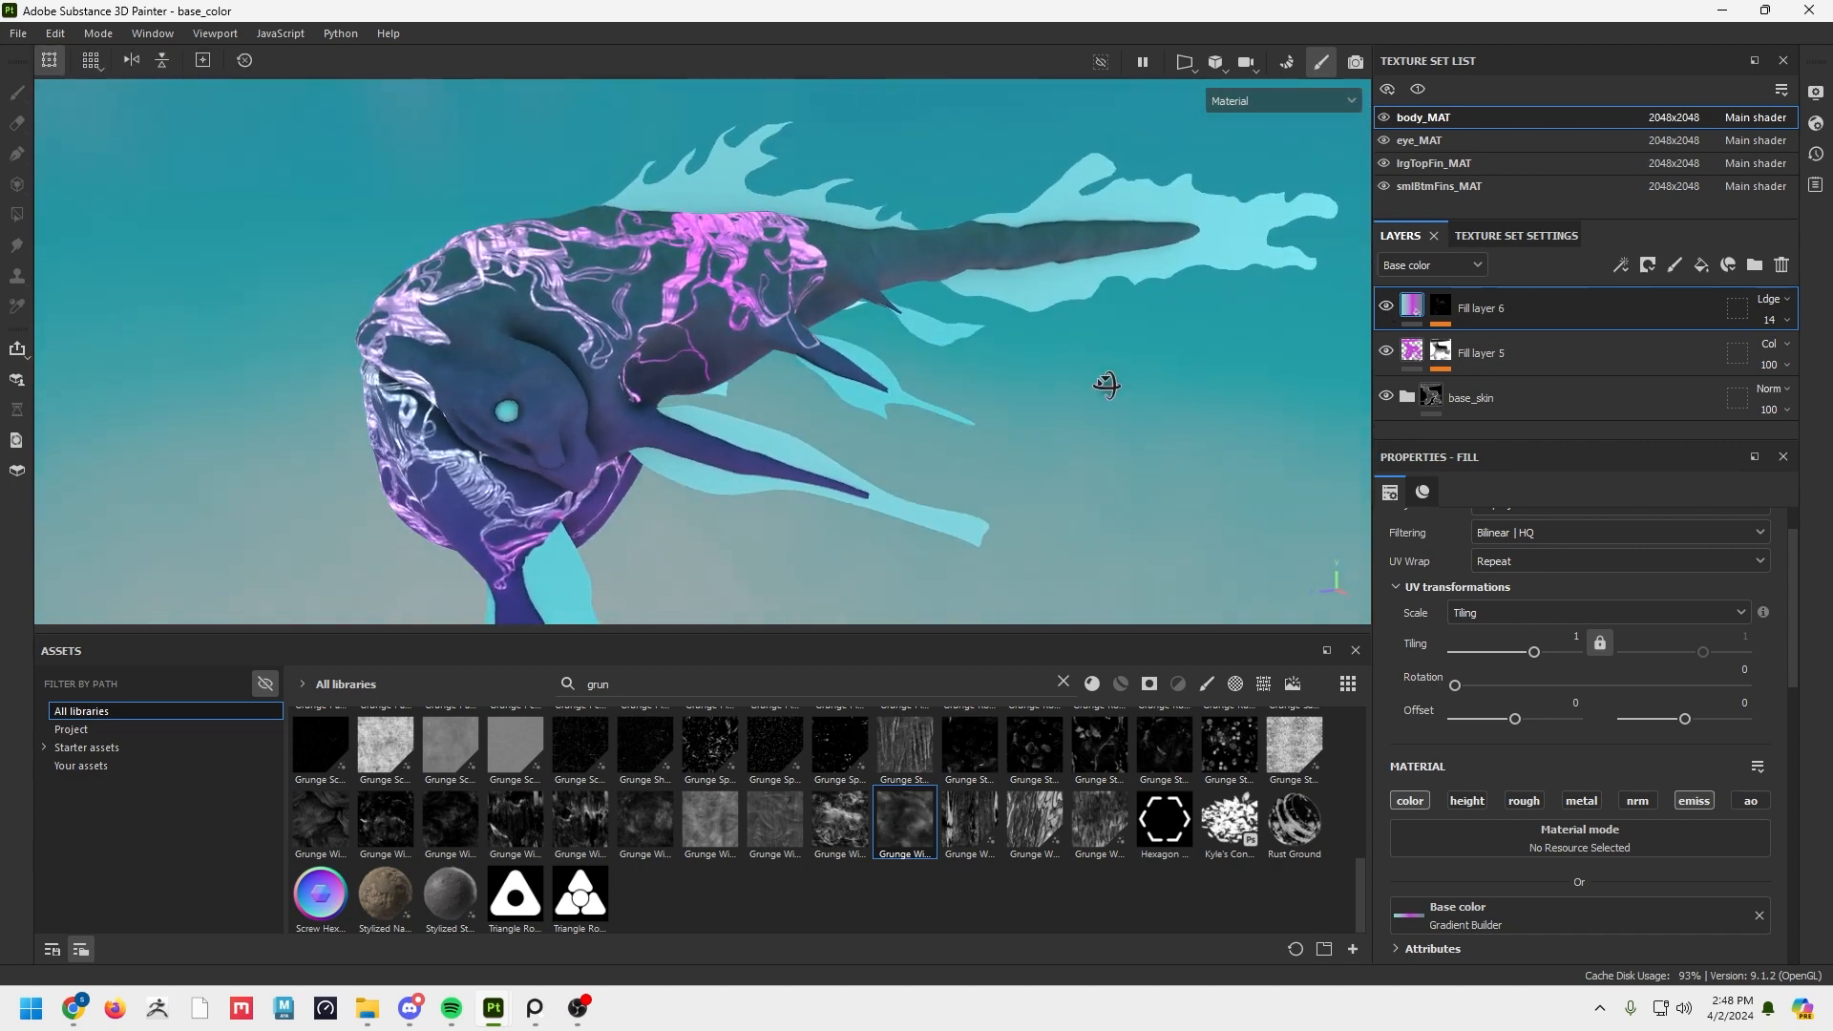
pyautogui.click(1385, 351)
pyautogui.click(1386, 351)
pyautogui.keyDown('alt'); pyautogui.moveTo(676, 334); pyautogui.dragTo(727, 334); pyautogui.keyUp('alt')
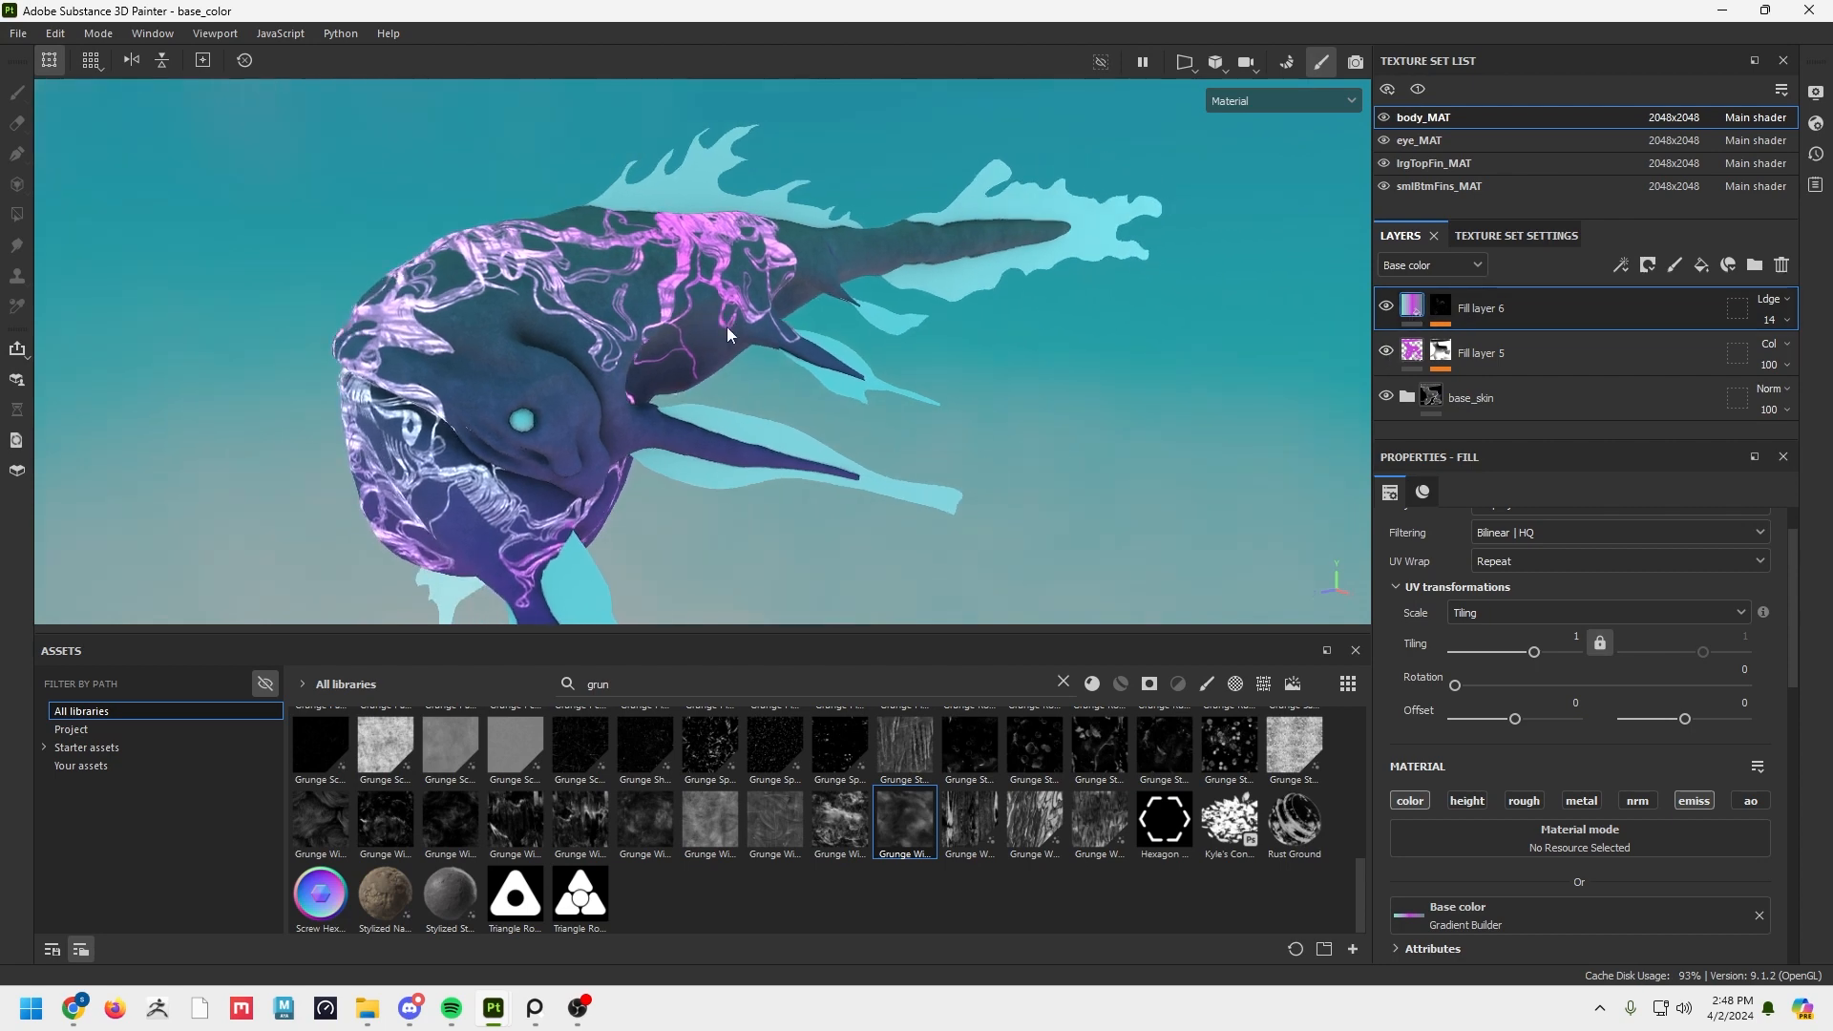
# Examine the glowing veins on the creature's underside, side and back, and the fins along its tail.
pyautogui.keyDown('alt'); pyautogui.moveTo(665, 325); pyautogui.dragTo(811, 351, button='middle'); pyautogui.keyUp('alt')
pyautogui.keyDown('alt'); pyautogui.moveTo(812, 350); pyautogui.dragTo(763, 296); pyautogui.keyUp('alt')
pyautogui.keyDown('alt'); pyautogui.moveTo(706, 353); pyautogui.dragTo(728, 300, button='middle'); pyautogui.keyUp('alt')
pyautogui.keyDown('alt'); pyautogui.moveTo(728, 300); pyautogui.dragTo(798, 254); pyautogui.keyUp('alt')
pyautogui.keyDown('alt'); pyautogui.moveTo(744, 345); pyautogui.dragTo(758, 287, button='middle'); pyautogui.keyUp('alt')
pyautogui.keyDown('alt'); pyautogui.moveTo(758, 286); pyautogui.dragTo(680, 309); pyautogui.keyUp('alt')
pyautogui.keyDown('alt'); pyautogui.moveTo(681, 308); pyautogui.dragTo(671, 329, button='middle'); pyautogui.keyUp('alt')
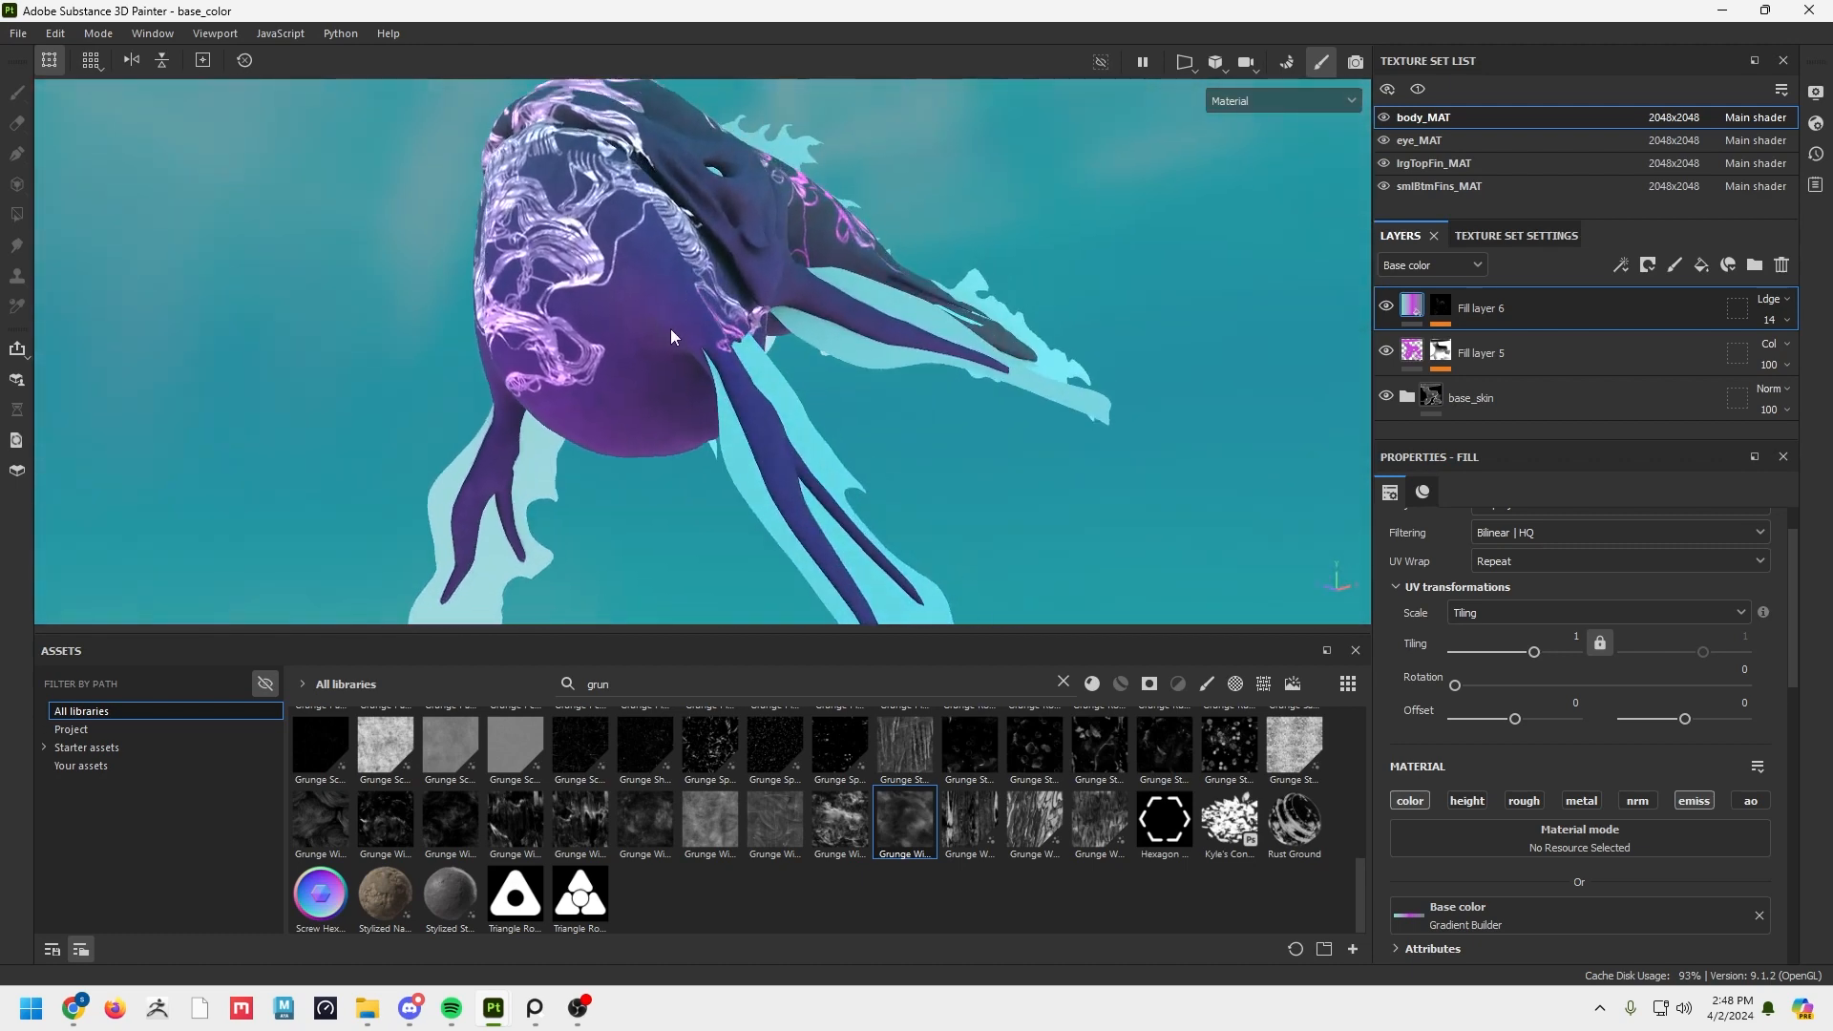
pyautogui.keyDown('alt'); pyautogui.moveTo(754, 374); pyautogui.dragTo(815, 289); pyautogui.keyUp('alt')
pyautogui.keyDown('alt'); pyautogui.moveTo(815, 289); pyautogui.dragTo(798, 302, button='middle'); pyautogui.keyUp('alt')
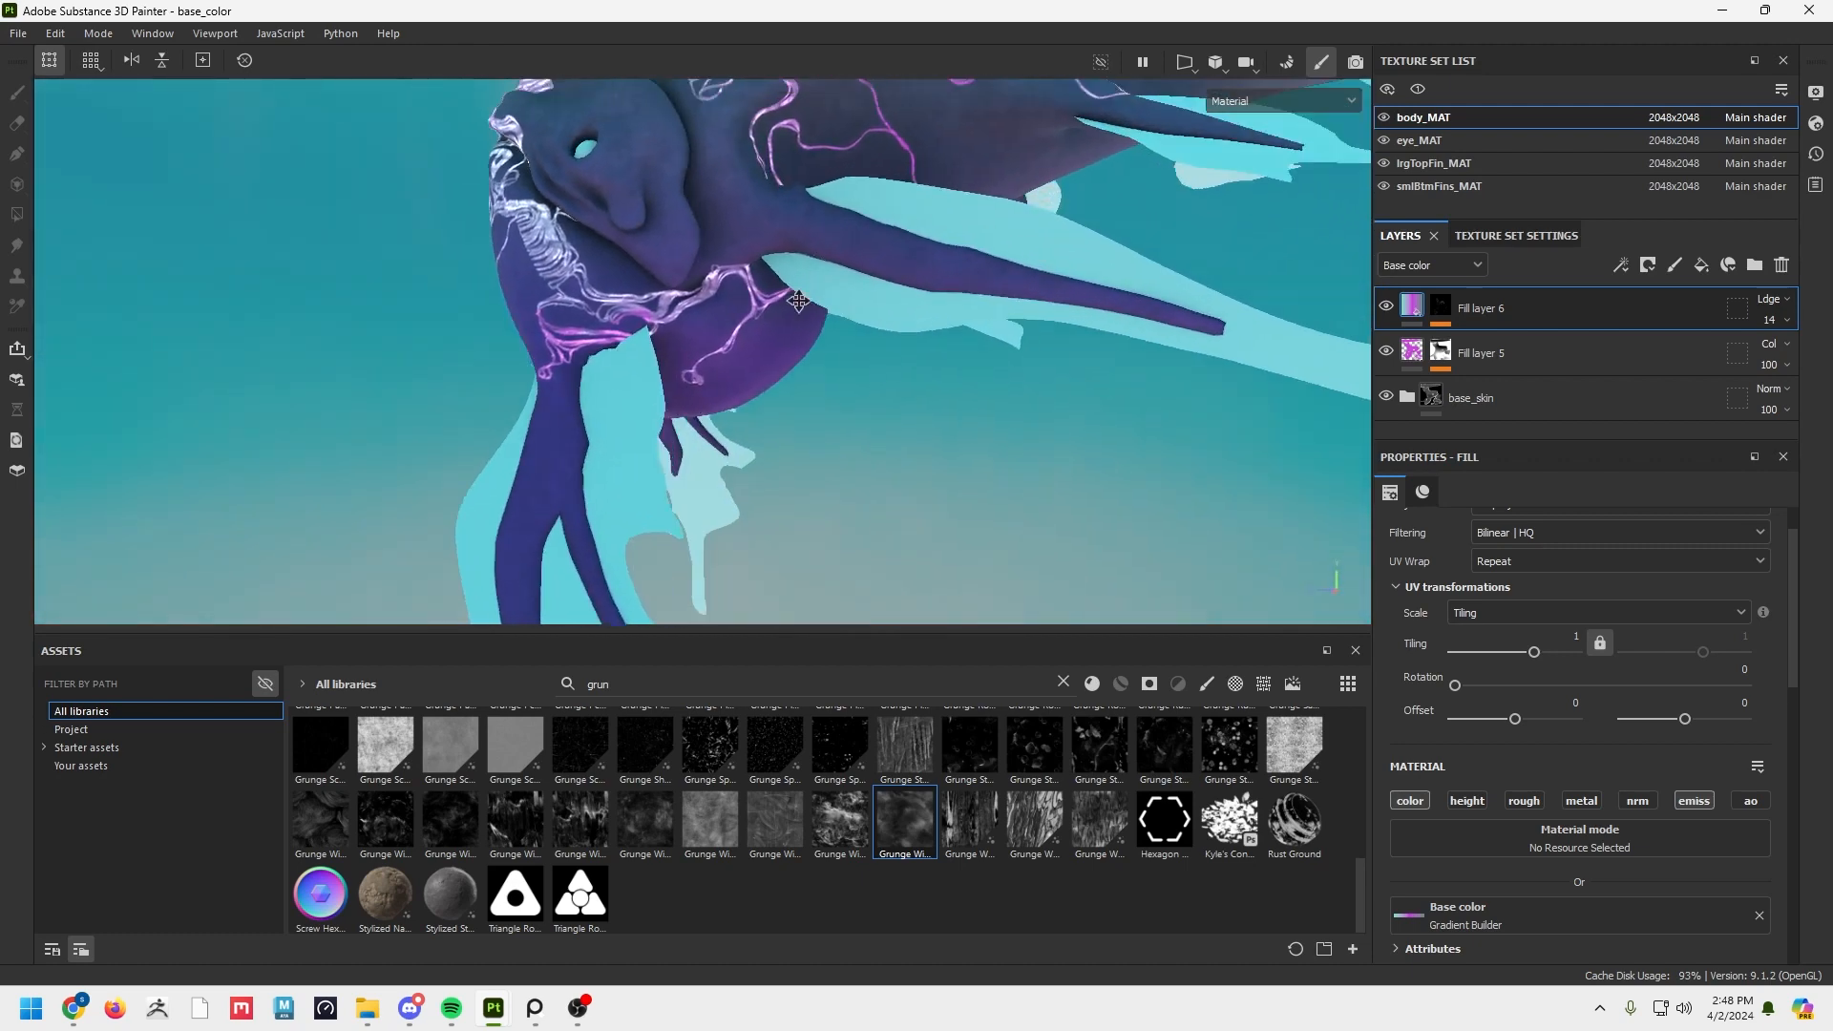
pyautogui.keyDown('alt'); pyautogui.moveTo(798, 301); pyautogui.dragTo(922, 388); pyautogui.keyUp('alt')
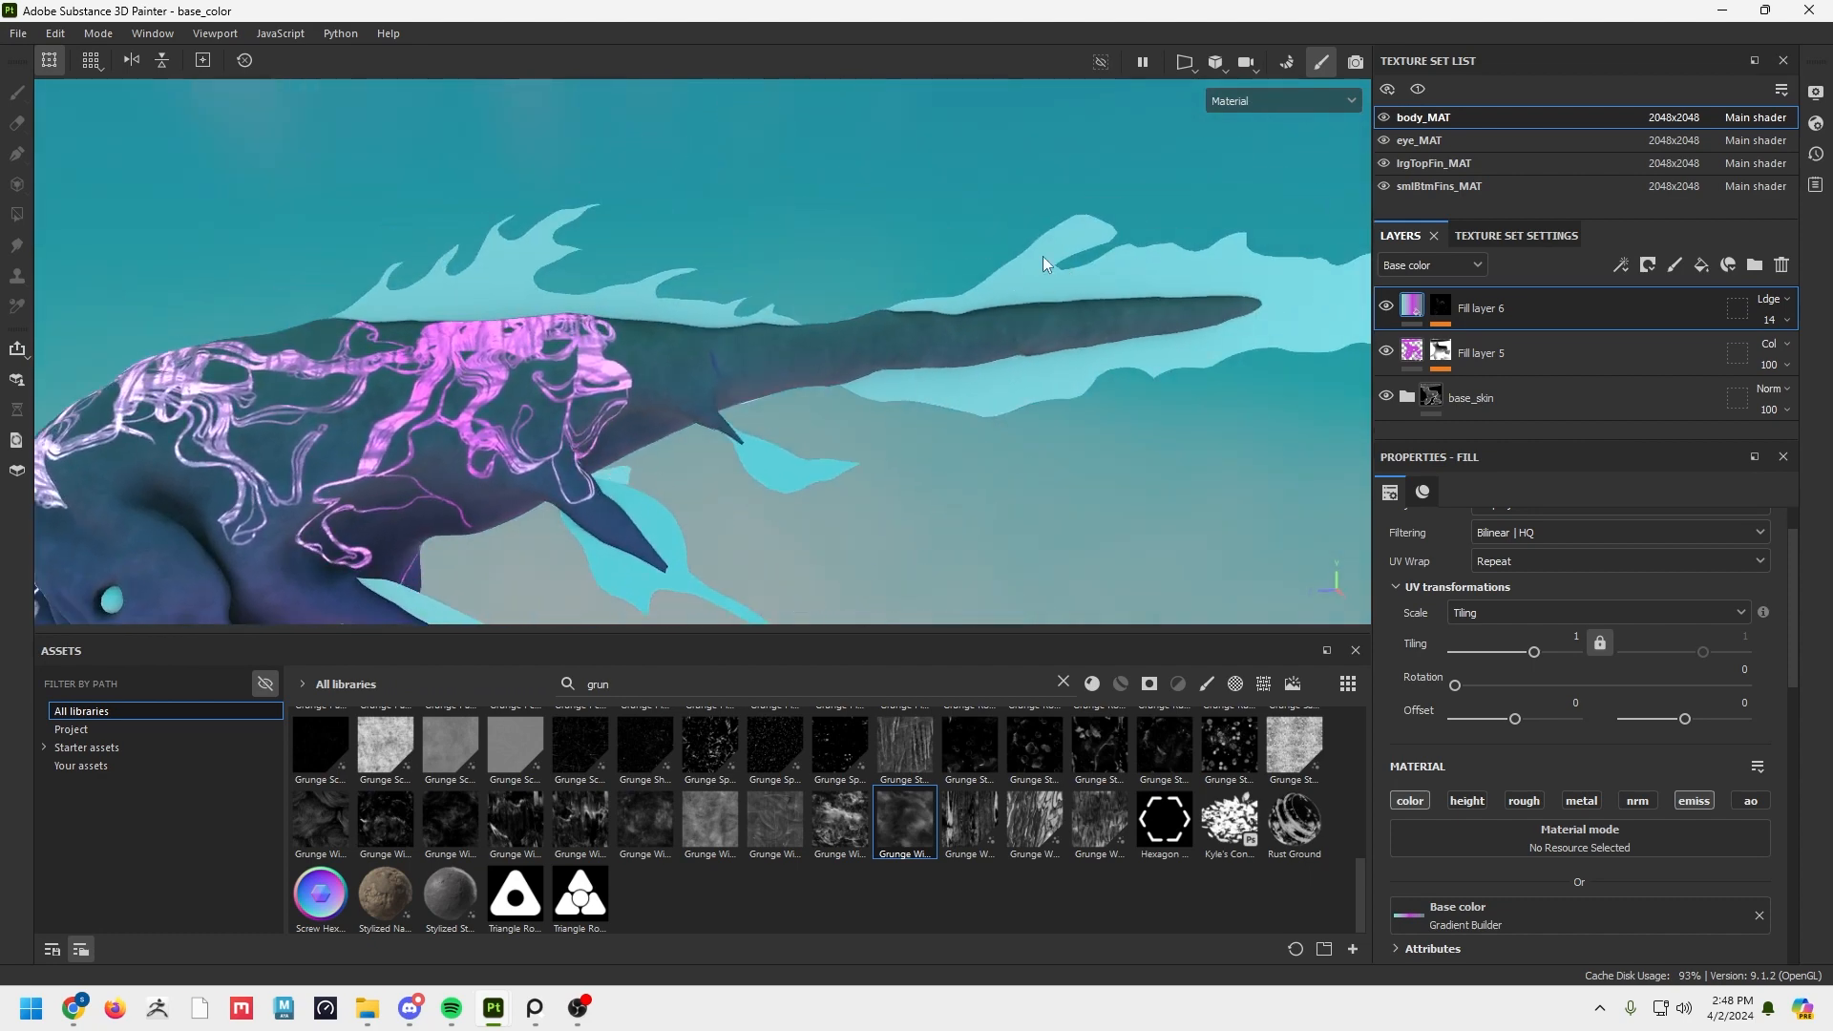
pyautogui.keyDown('alt'); pyautogui.moveTo(1044, 264); pyautogui.dragTo(1188, 363); pyautogui.keyUp('alt')
pyautogui.keyDown('alt'); pyautogui.moveTo(747, 417); pyautogui.dragTo(798, 327); pyautogui.keyUp('alt')
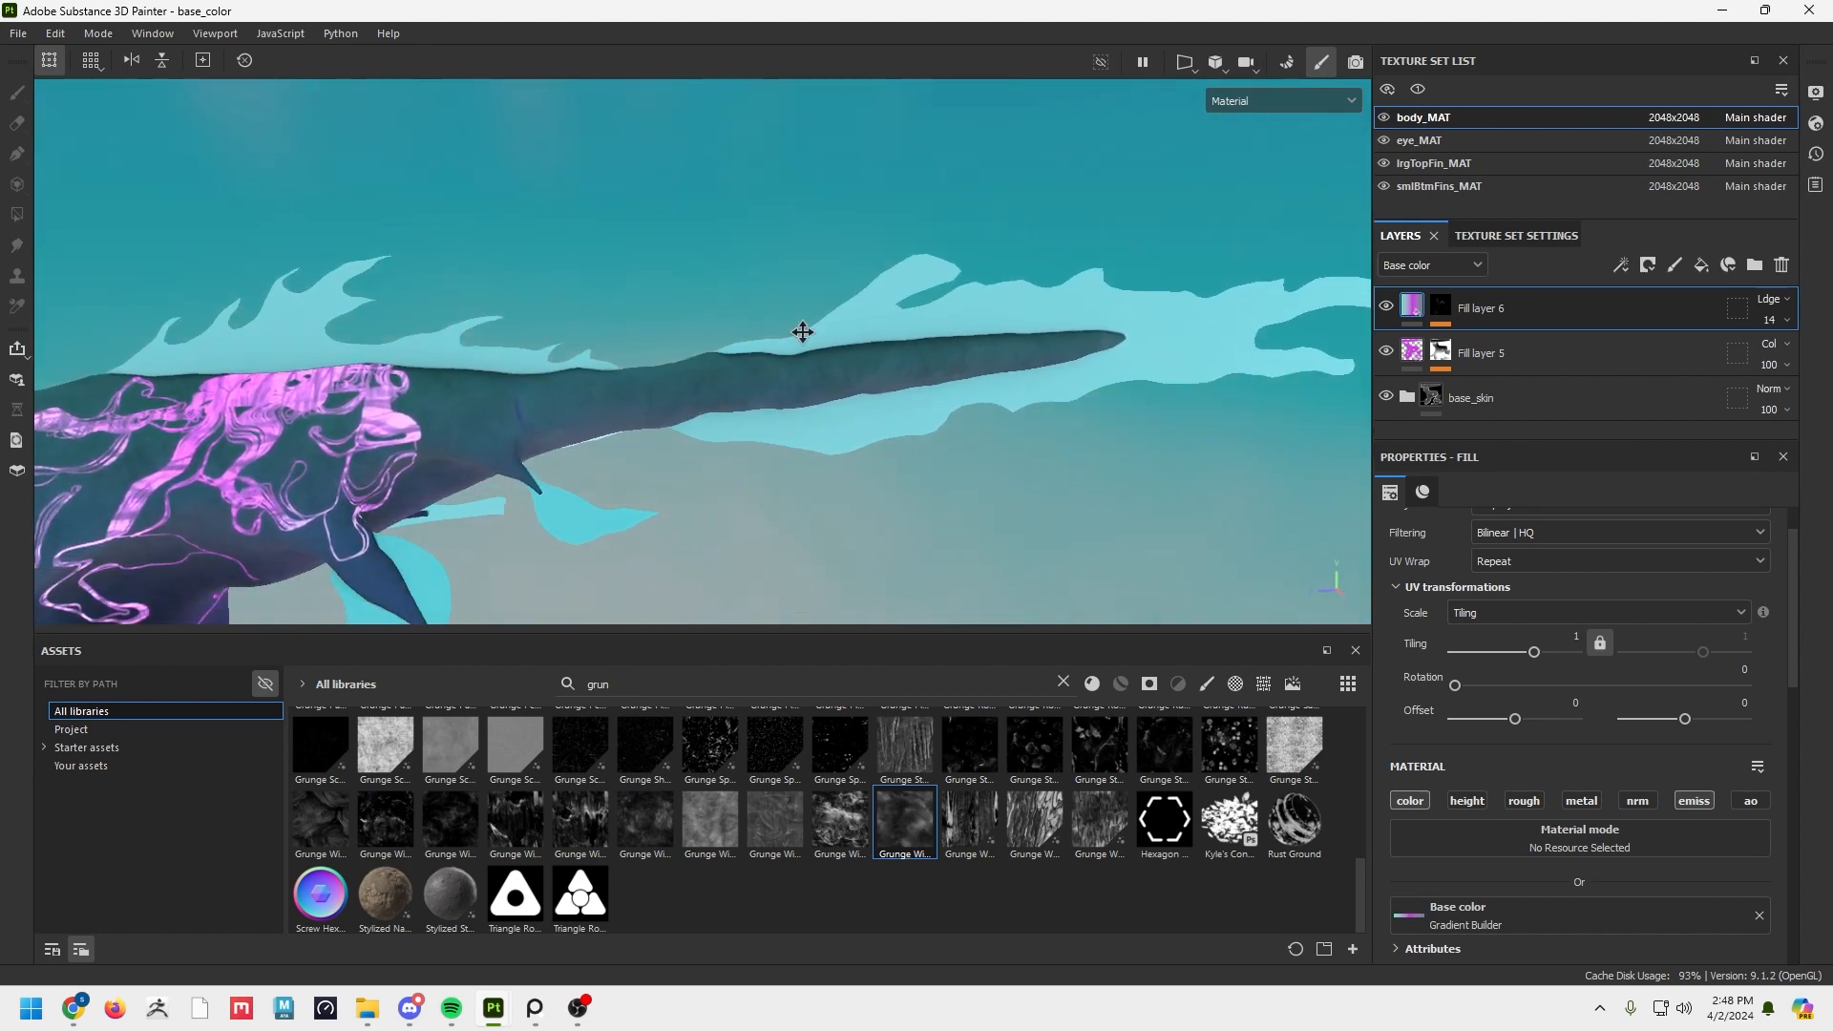
# Hide the body_MAT, eye_MAT and smlBtmFins_MAT texture sets, leaving only lrgTopFin_MAT visible.
pyautogui.click(1385, 117)
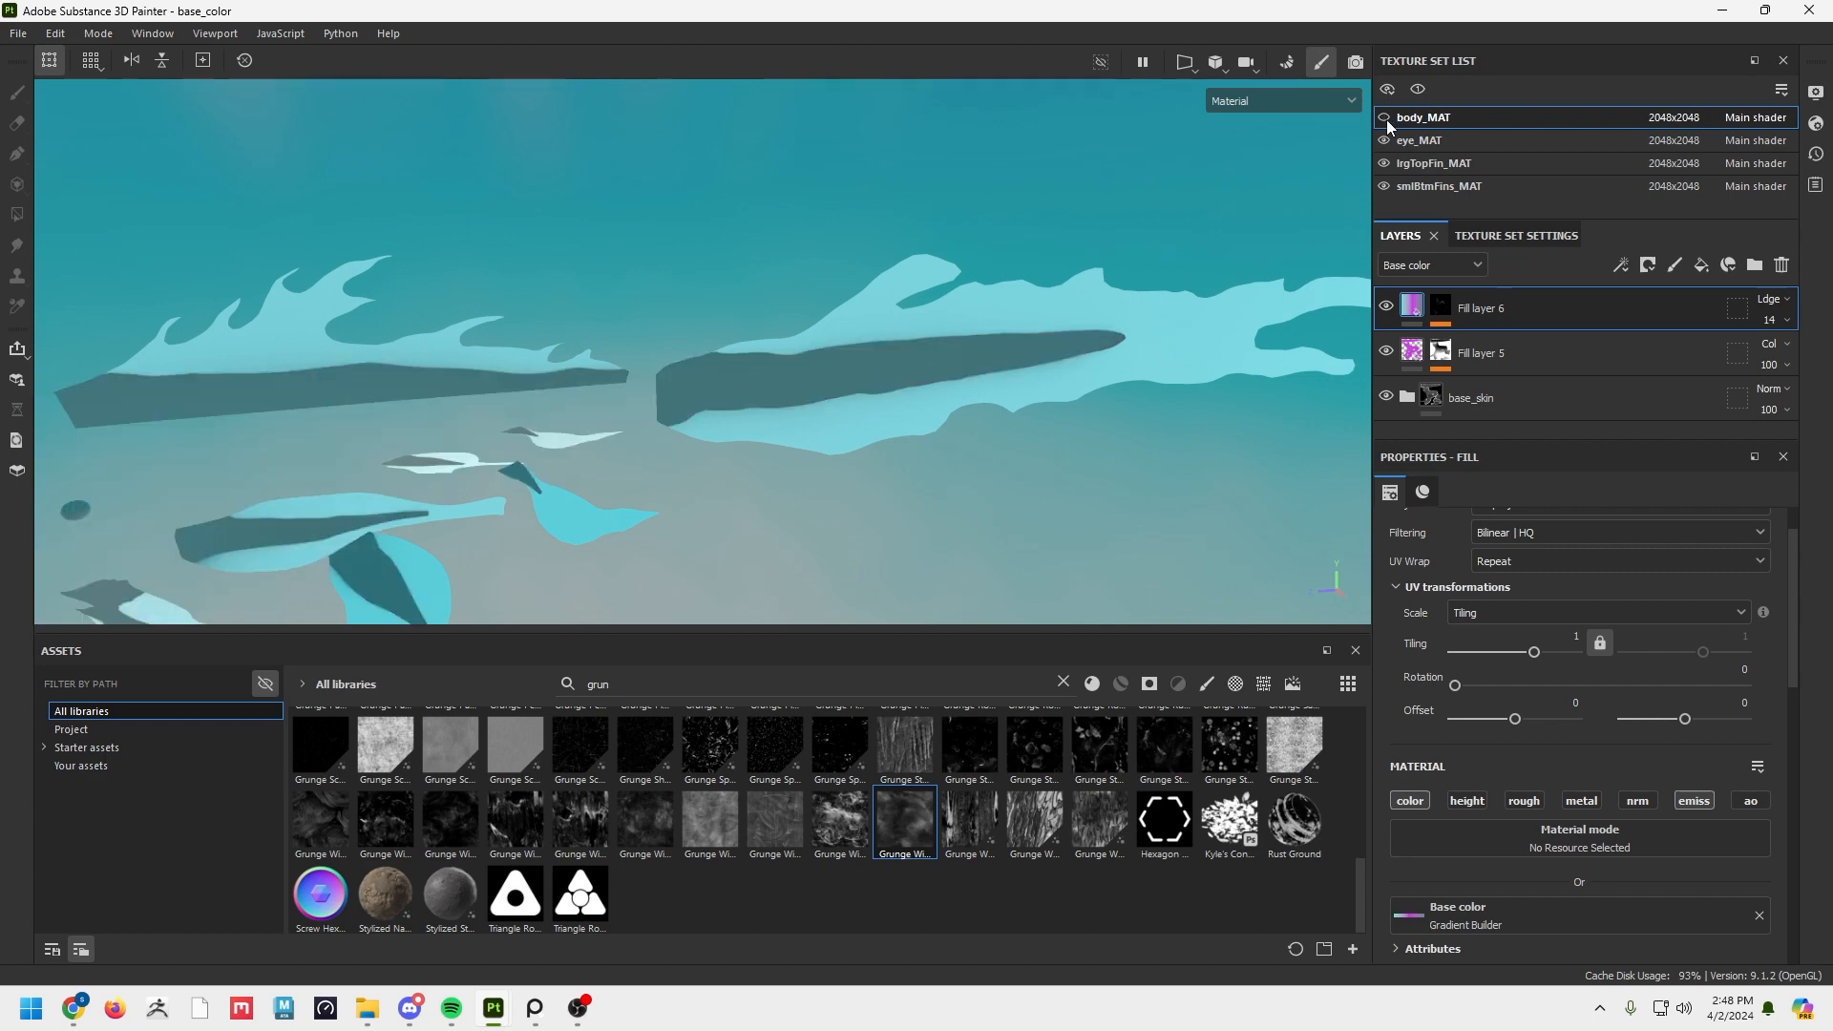
pyautogui.click(1384, 140)
pyautogui.click(1384, 164)
pyautogui.click(1383, 186)
pyautogui.click(1384, 164)
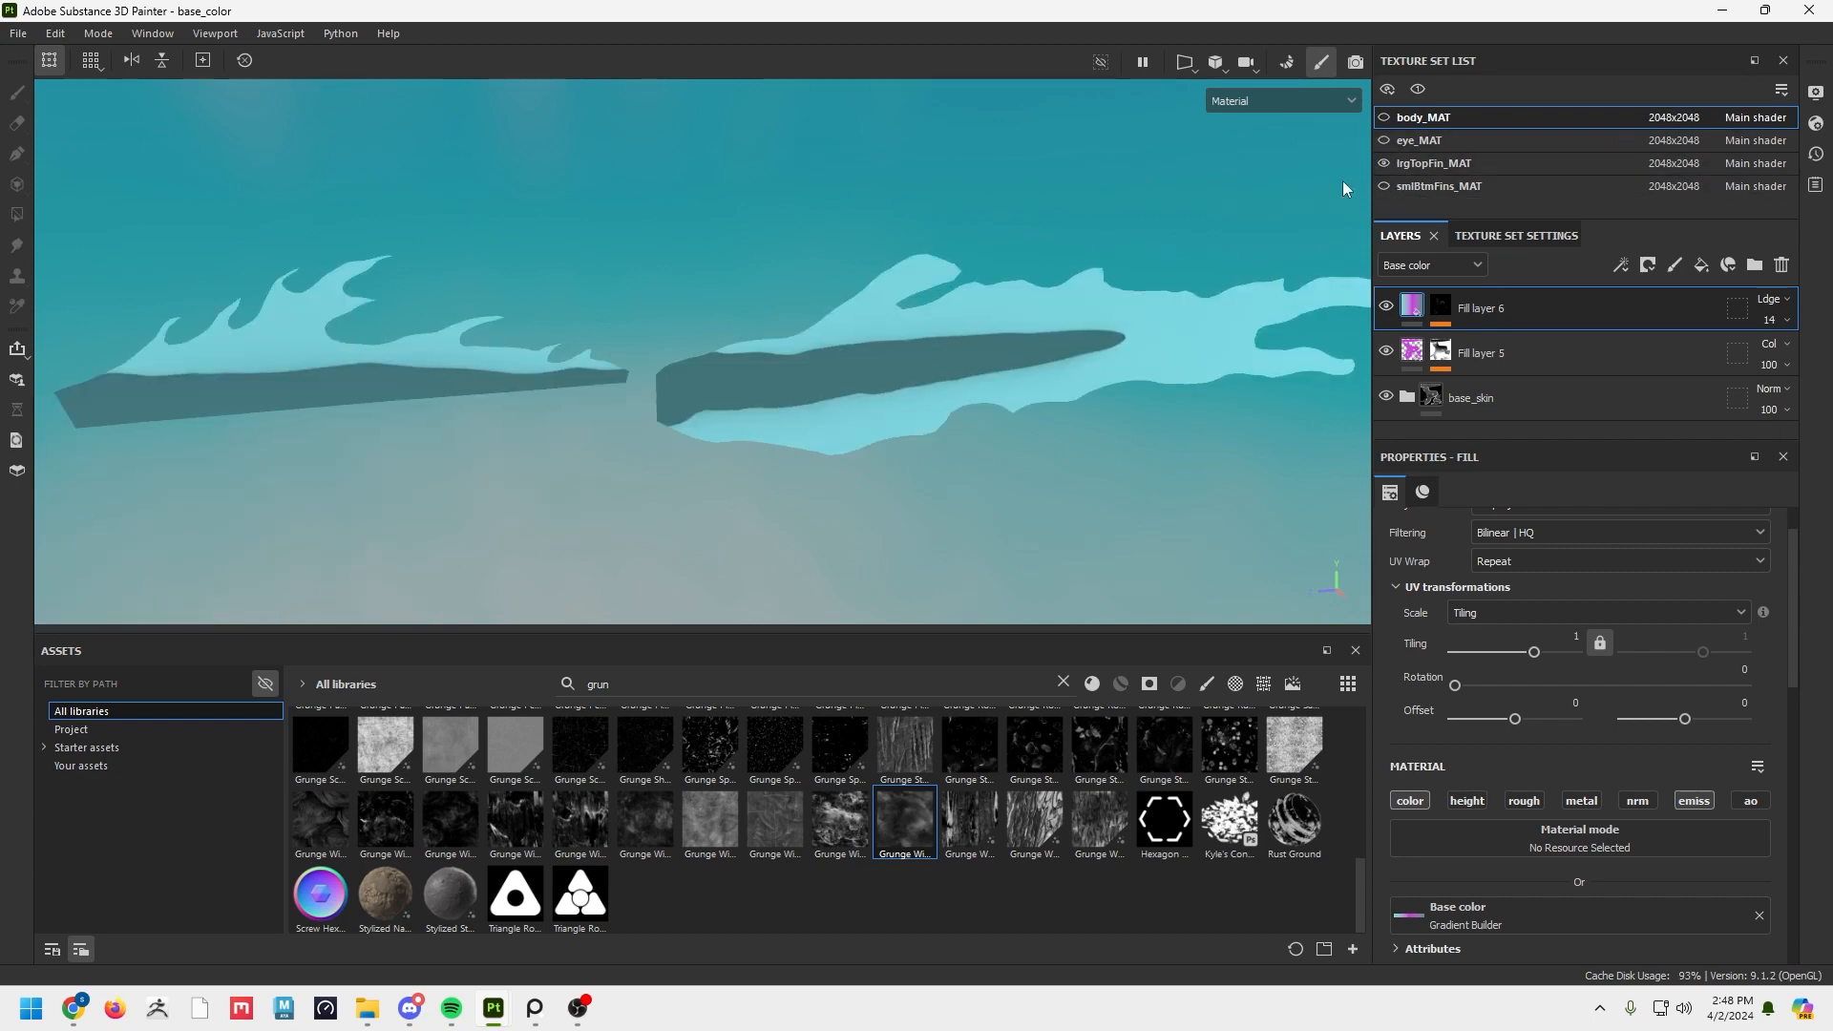
# Give the lrgTopFin_MAT texture set a new fill layer and remove the paint layer added to it.
pyautogui.keyDown('alt'); pyautogui.moveTo(745, 323); pyautogui.dragTo(768, 357); pyautogui.keyUp('alt')
pyautogui.click(1424, 165)
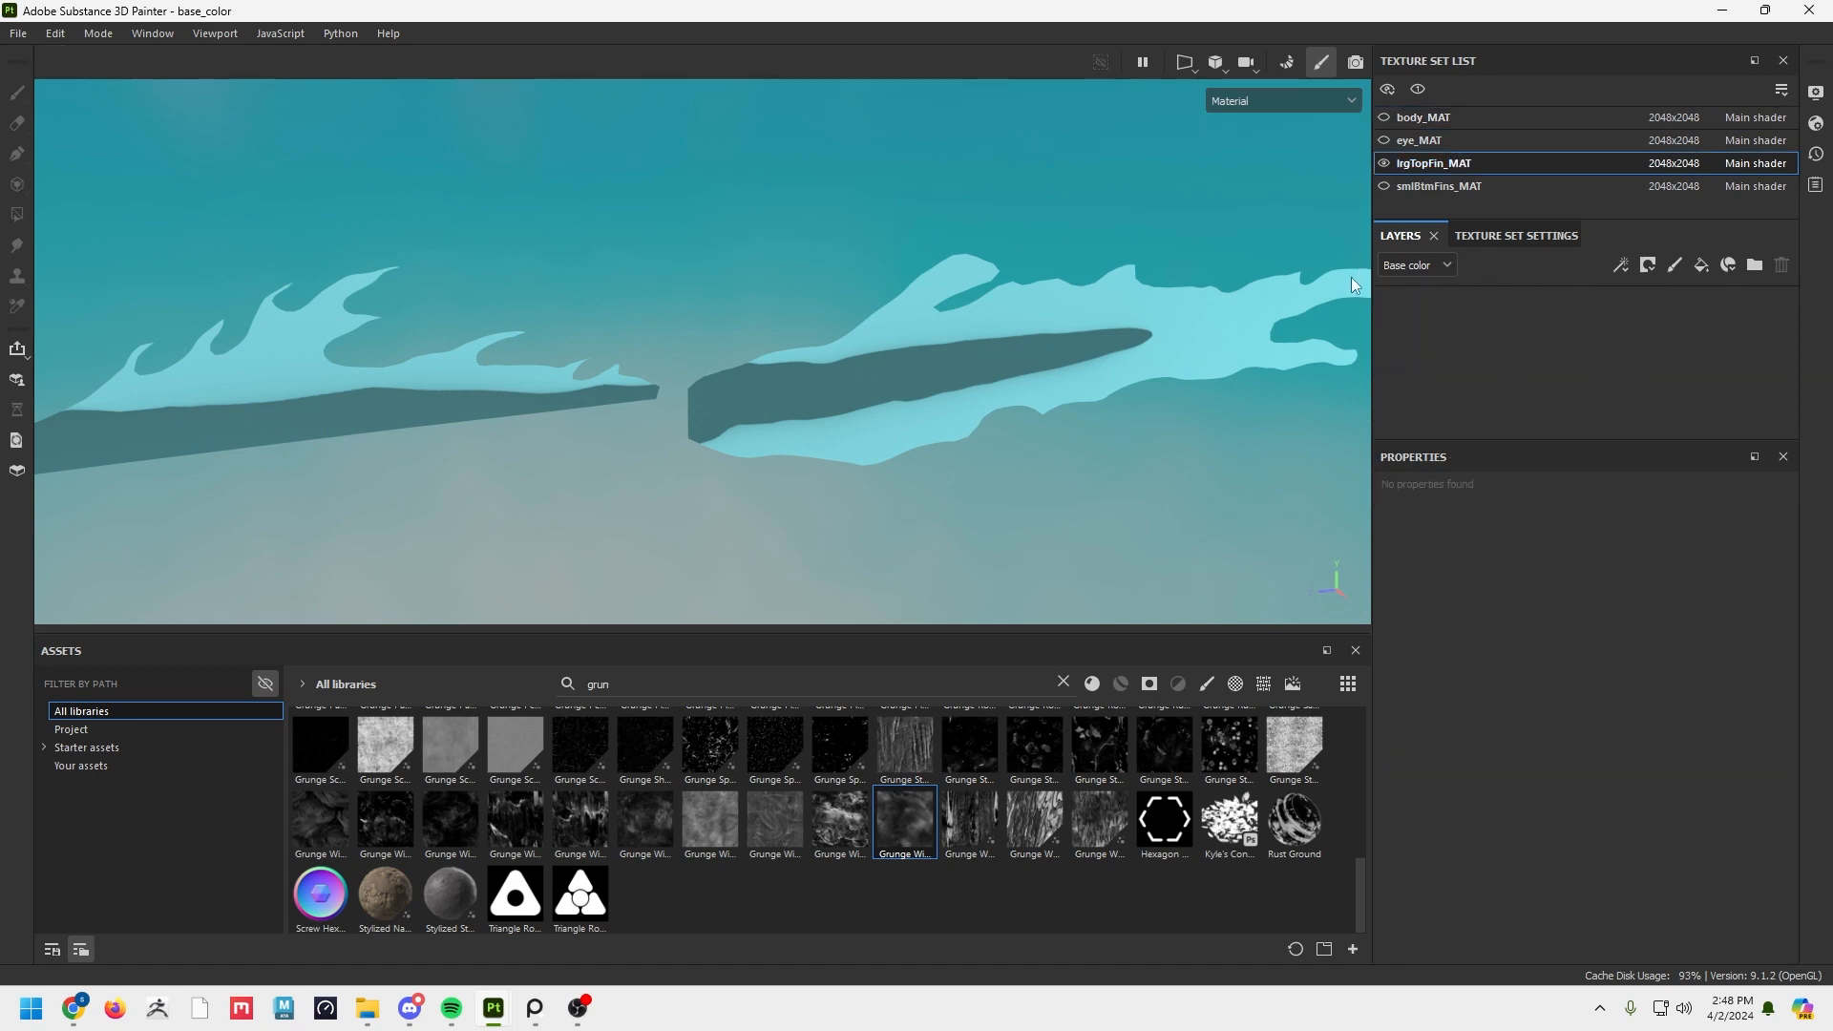
pyautogui.click(1674, 267)
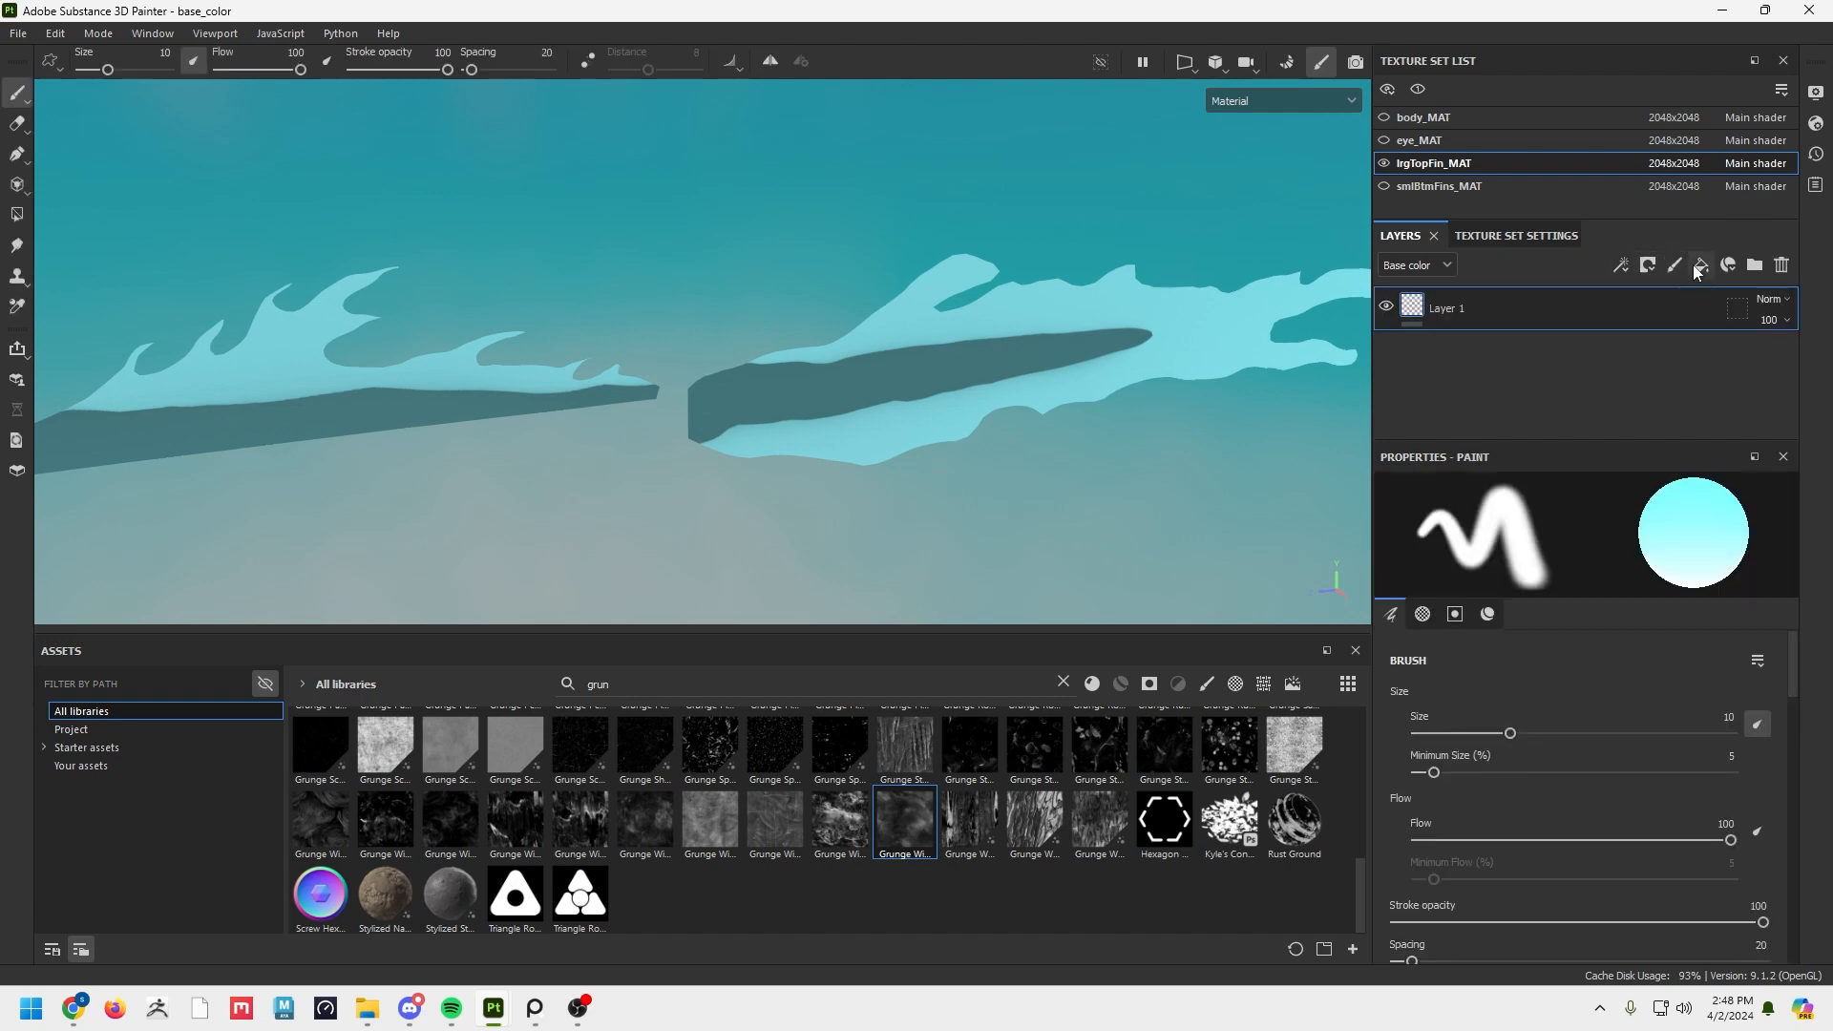
pyautogui.click(1699, 268)
pyautogui.click(1537, 344)
pyautogui.press('Delete')
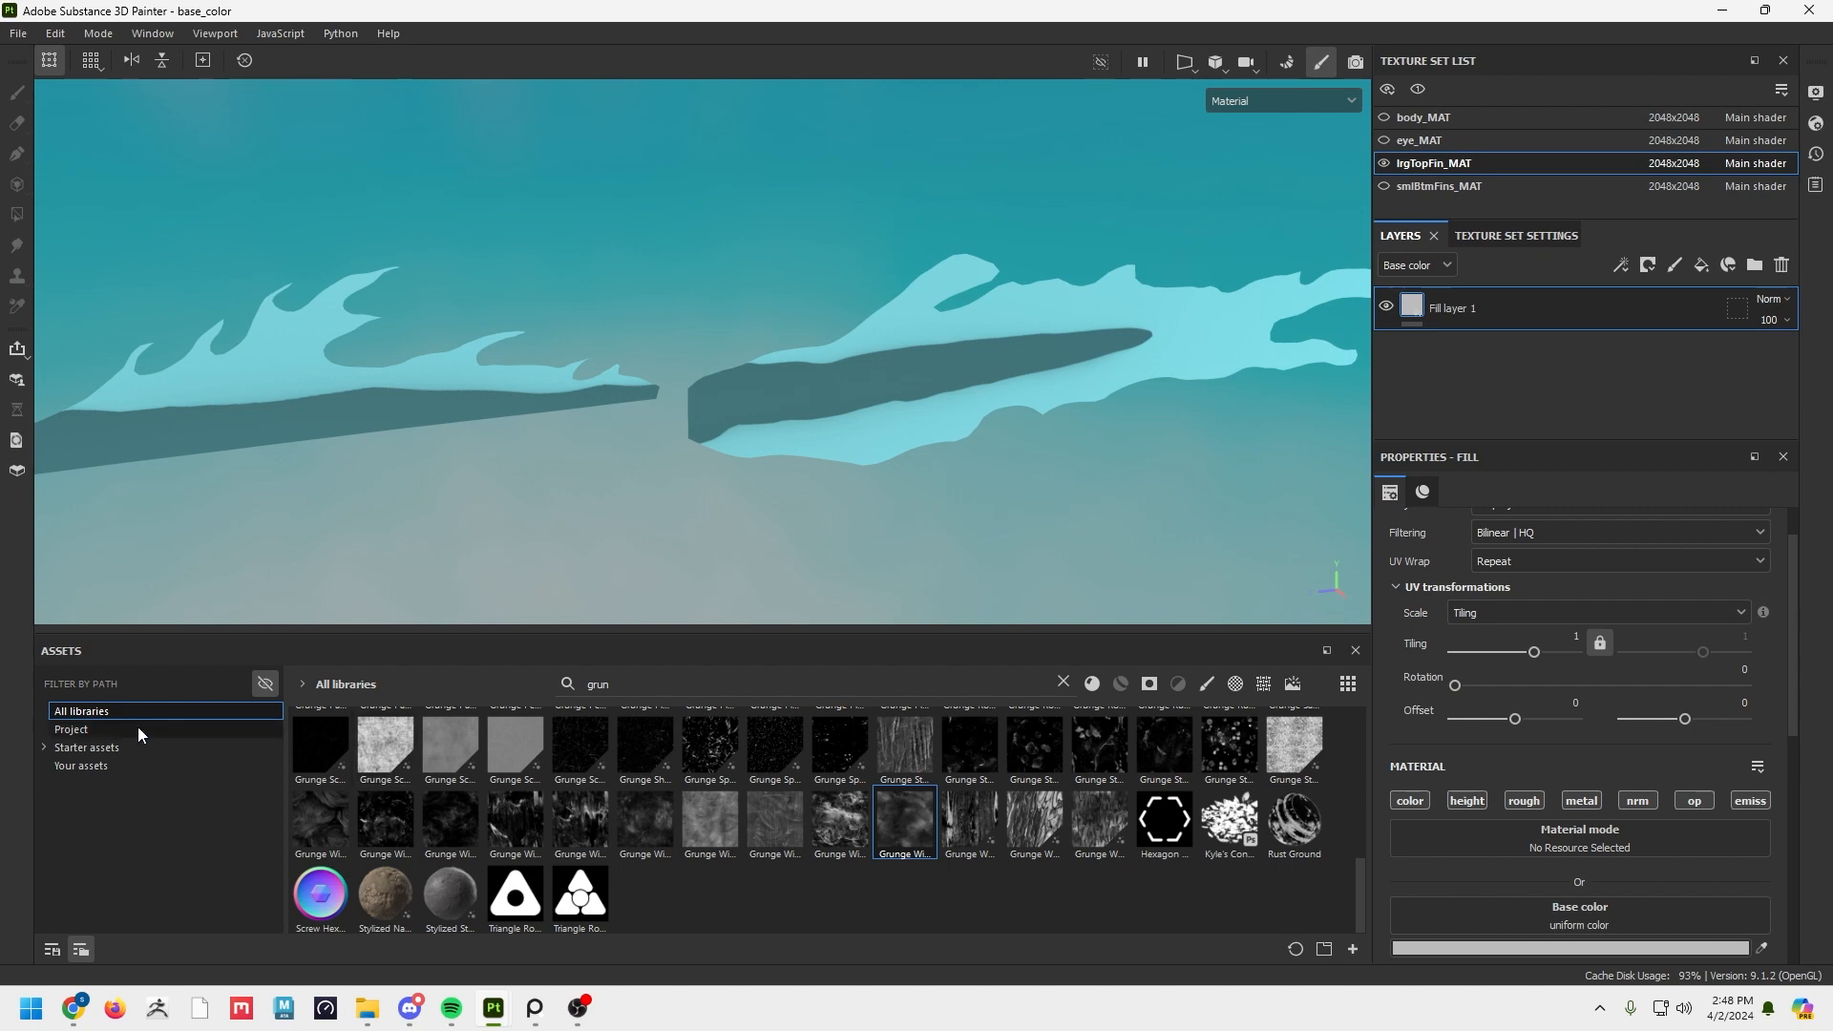
# Apply the purple-and-teal gradient material from your own saved assets to Fill layer 1.
pyautogui.click(81, 765)
pyautogui.click(1063, 681)
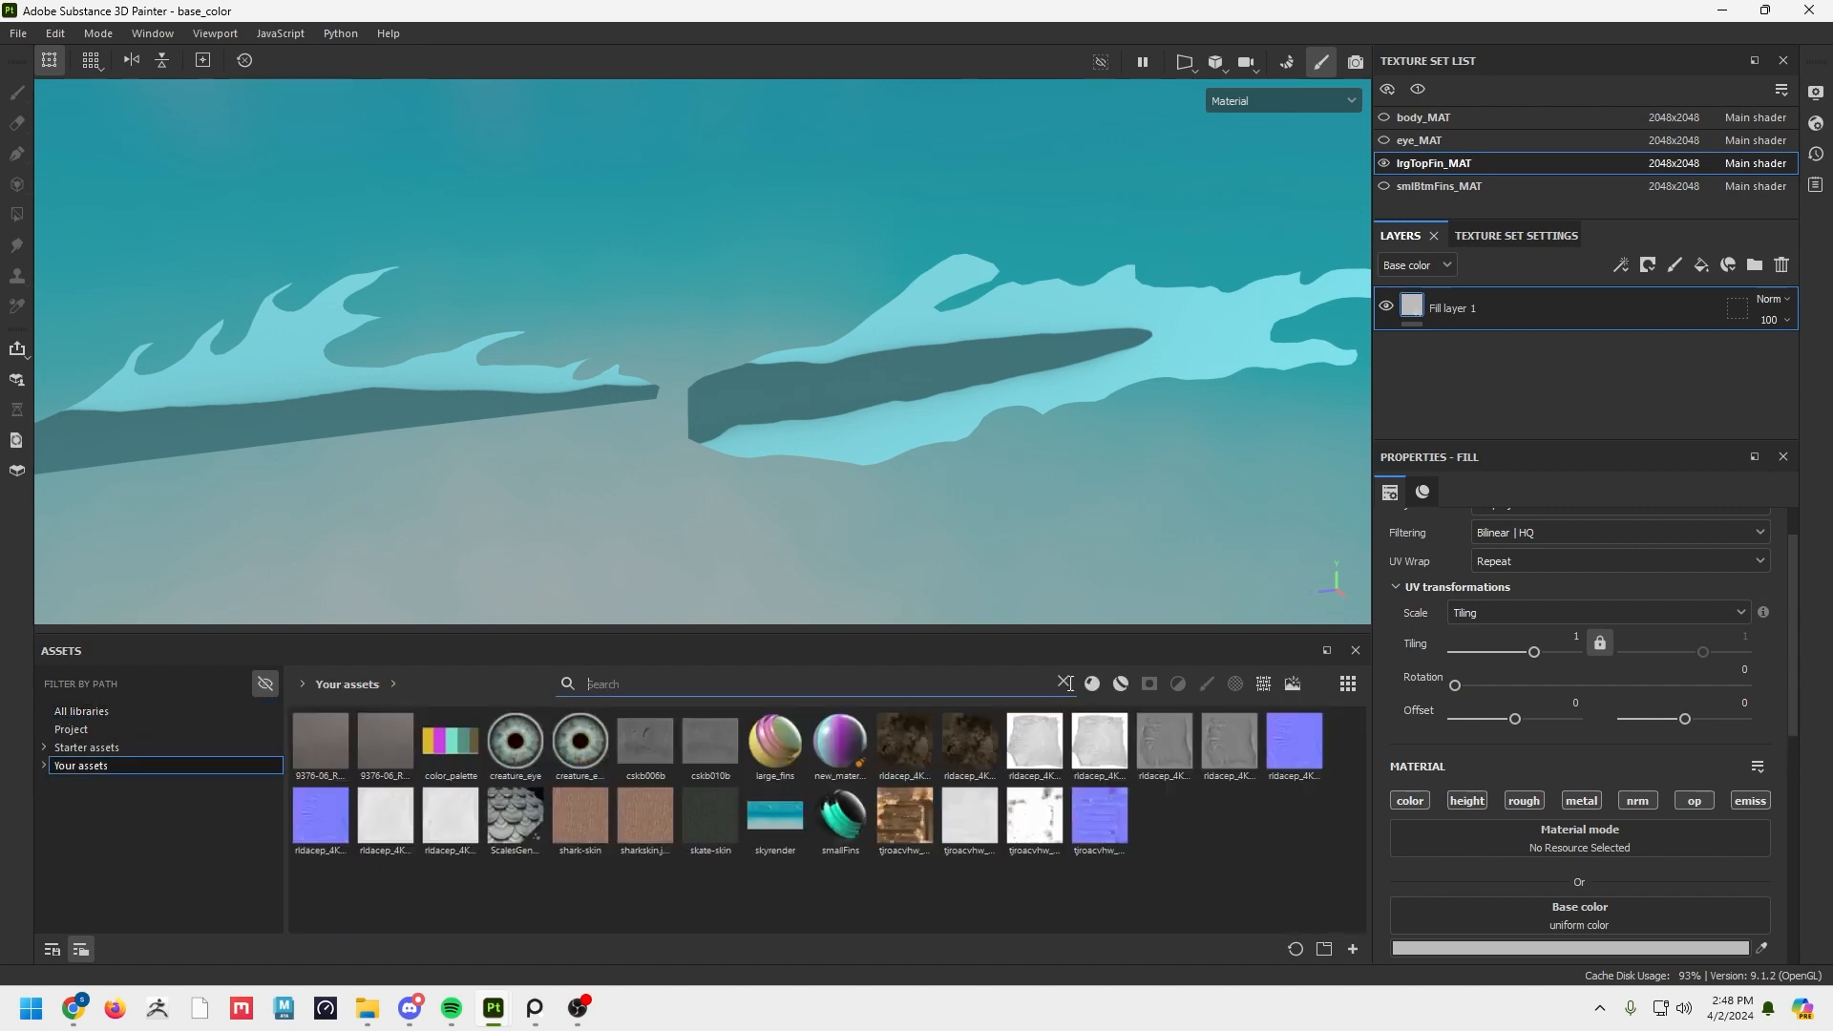
pyautogui.moveTo(840, 750); pyautogui.dragTo(1529, 902)
pyautogui.keyDown('alt'); pyautogui.moveTo(916, 503); pyautogui.dragTo(890, 546); pyautogui.keyUp('alt')
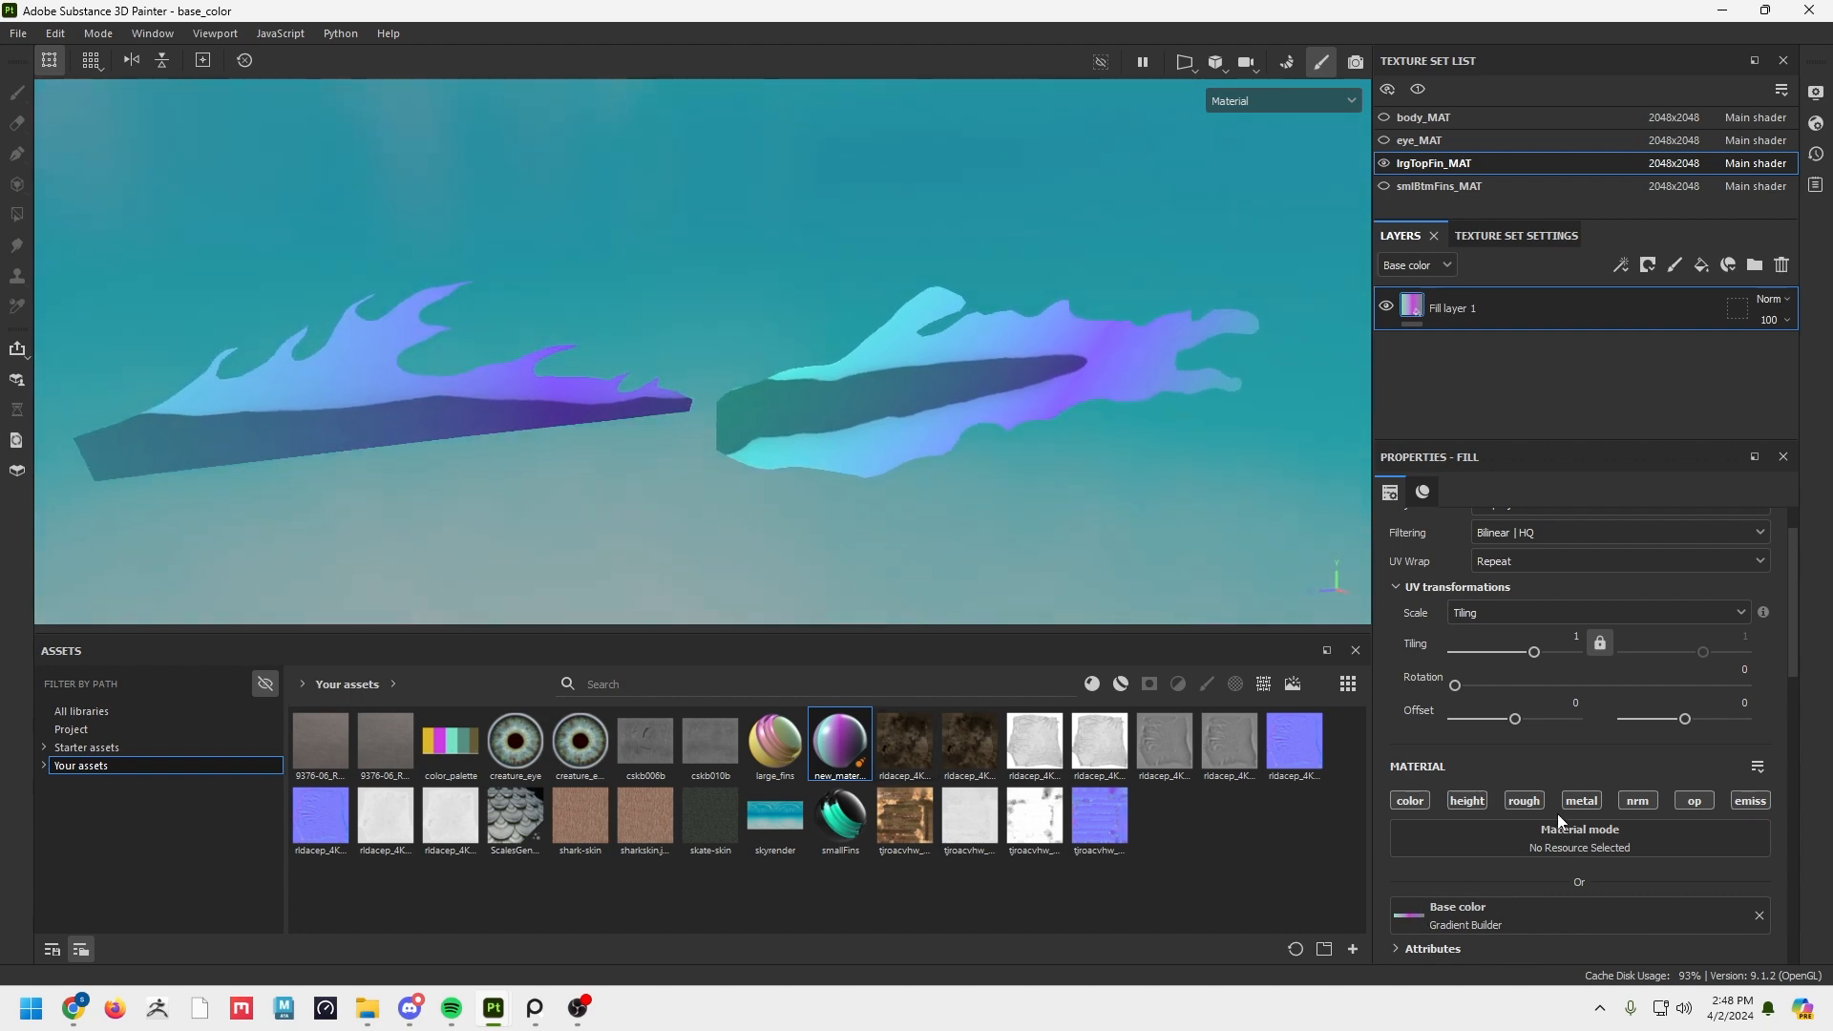
# Limit Fill layer 1 to the color channel by disabling height, rough, metal, nrm, op and emiss.
pyautogui.click(1749, 804)
pyautogui.click(1694, 802)
pyautogui.click(1644, 800)
pyautogui.click(1530, 802)
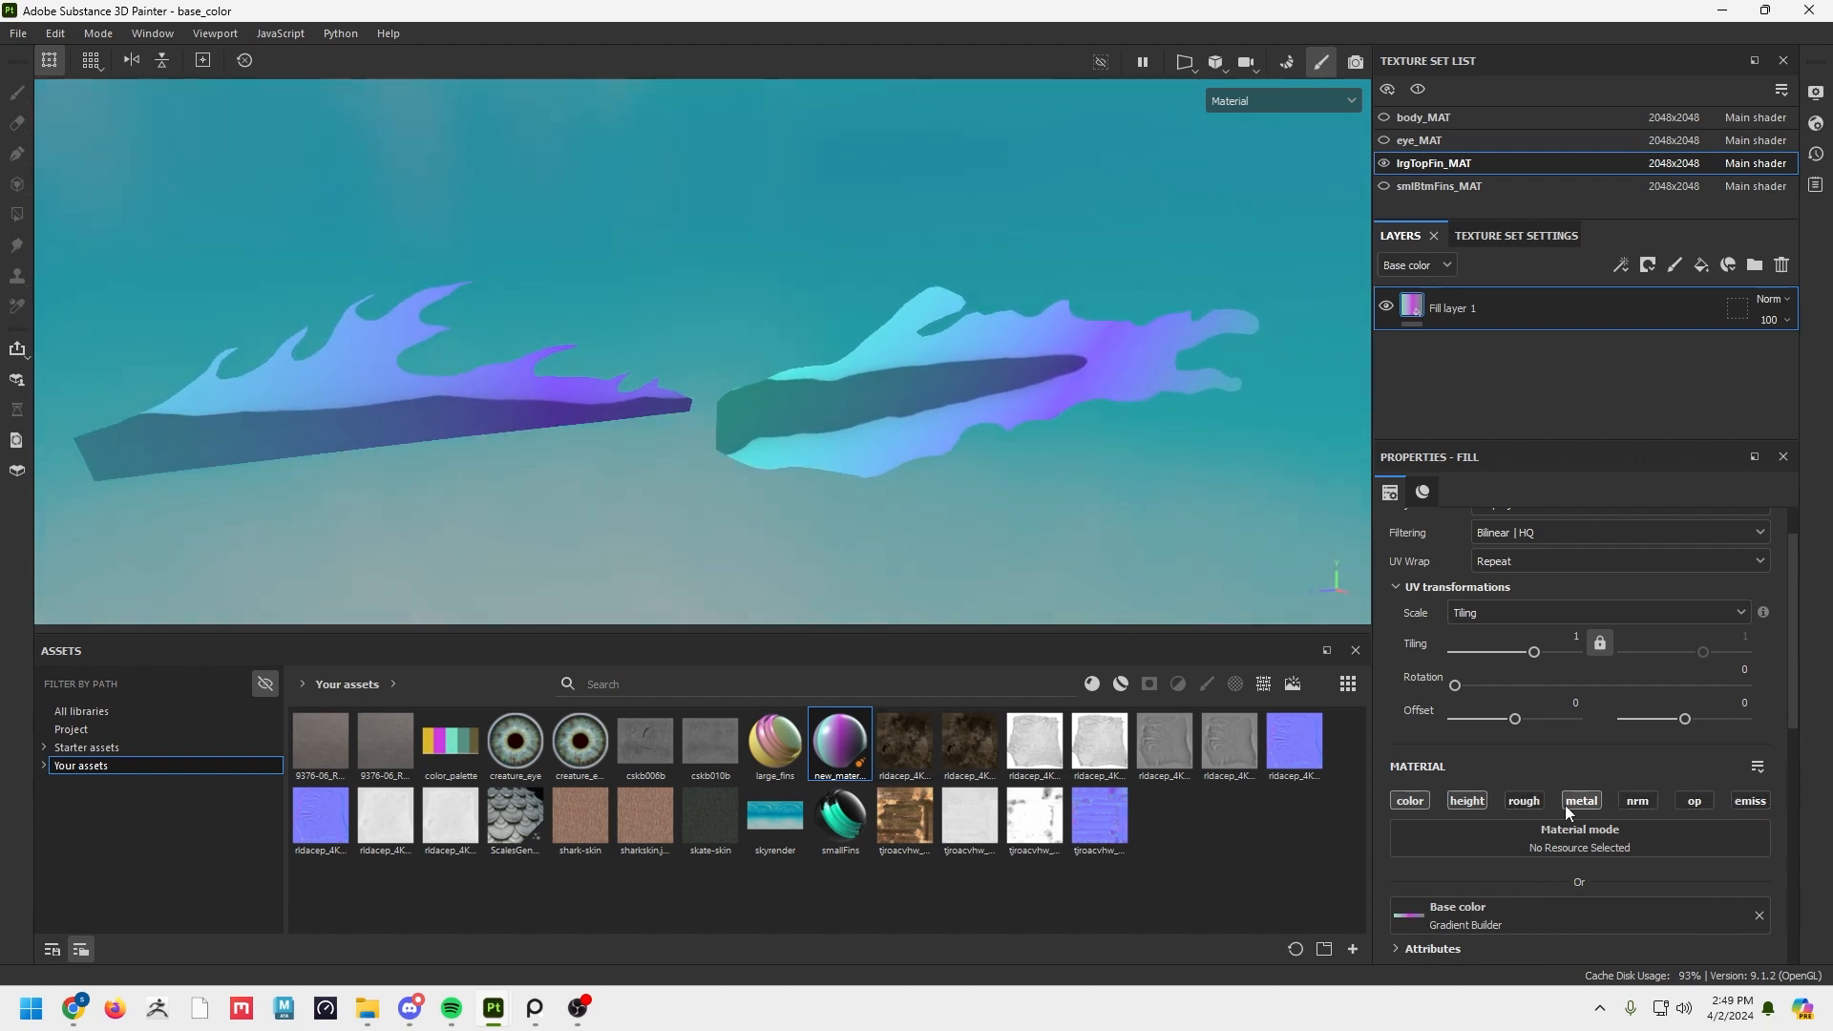
pyautogui.click(1567, 804)
pyautogui.click(1460, 806)
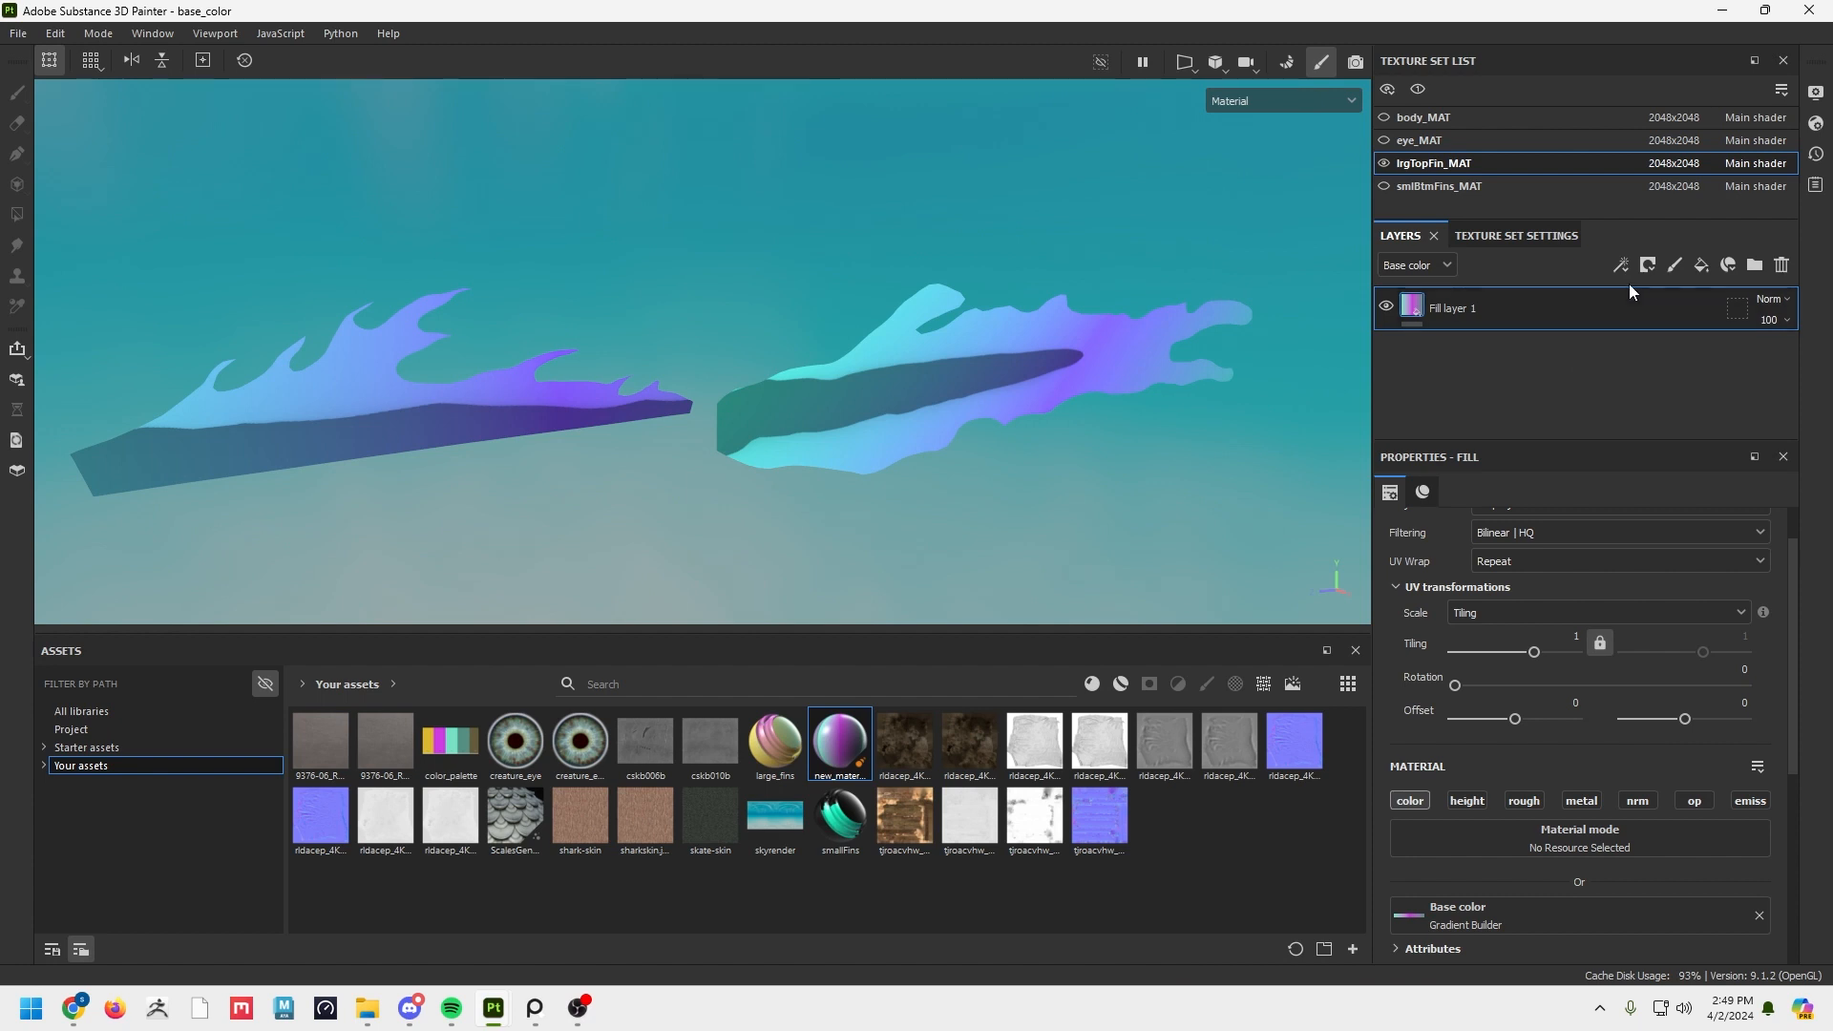
# Add a second fill layer to the large top fin with only its opacity channel active.
pyautogui.click(1700, 265)
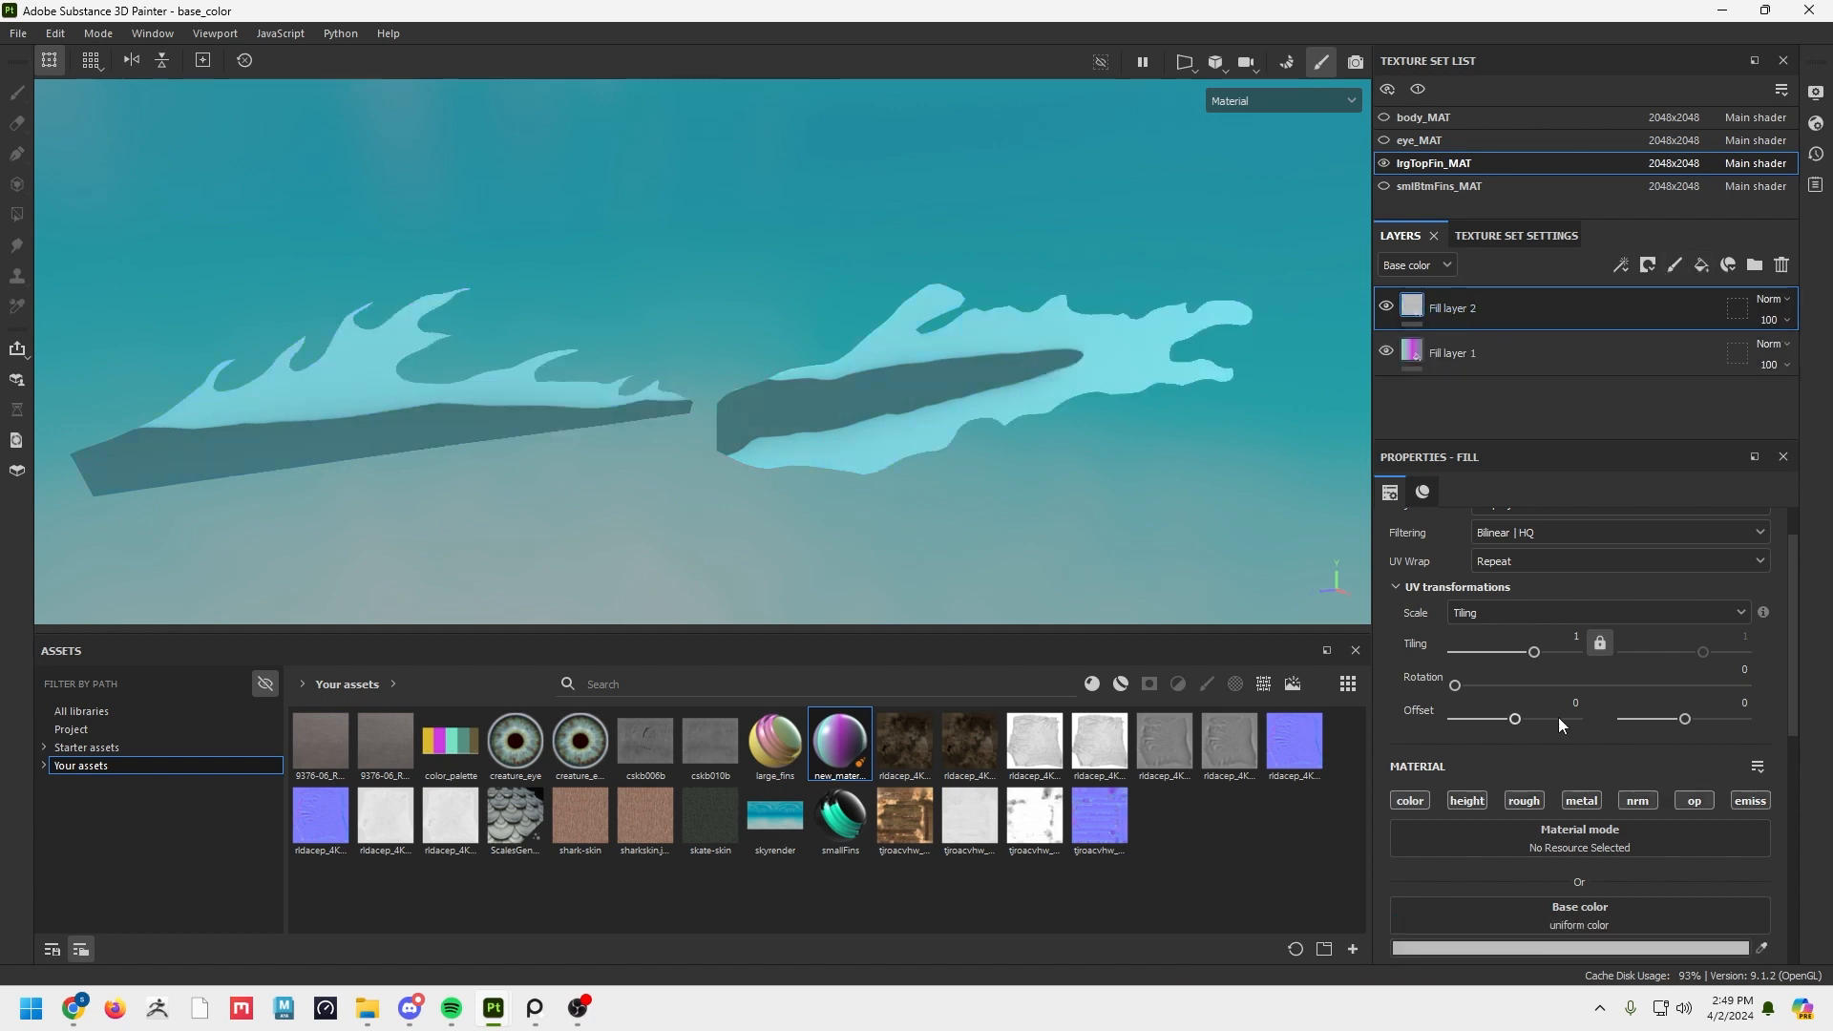
pyautogui.click(1407, 801)
pyautogui.click(1466, 803)
pyautogui.click(1525, 802)
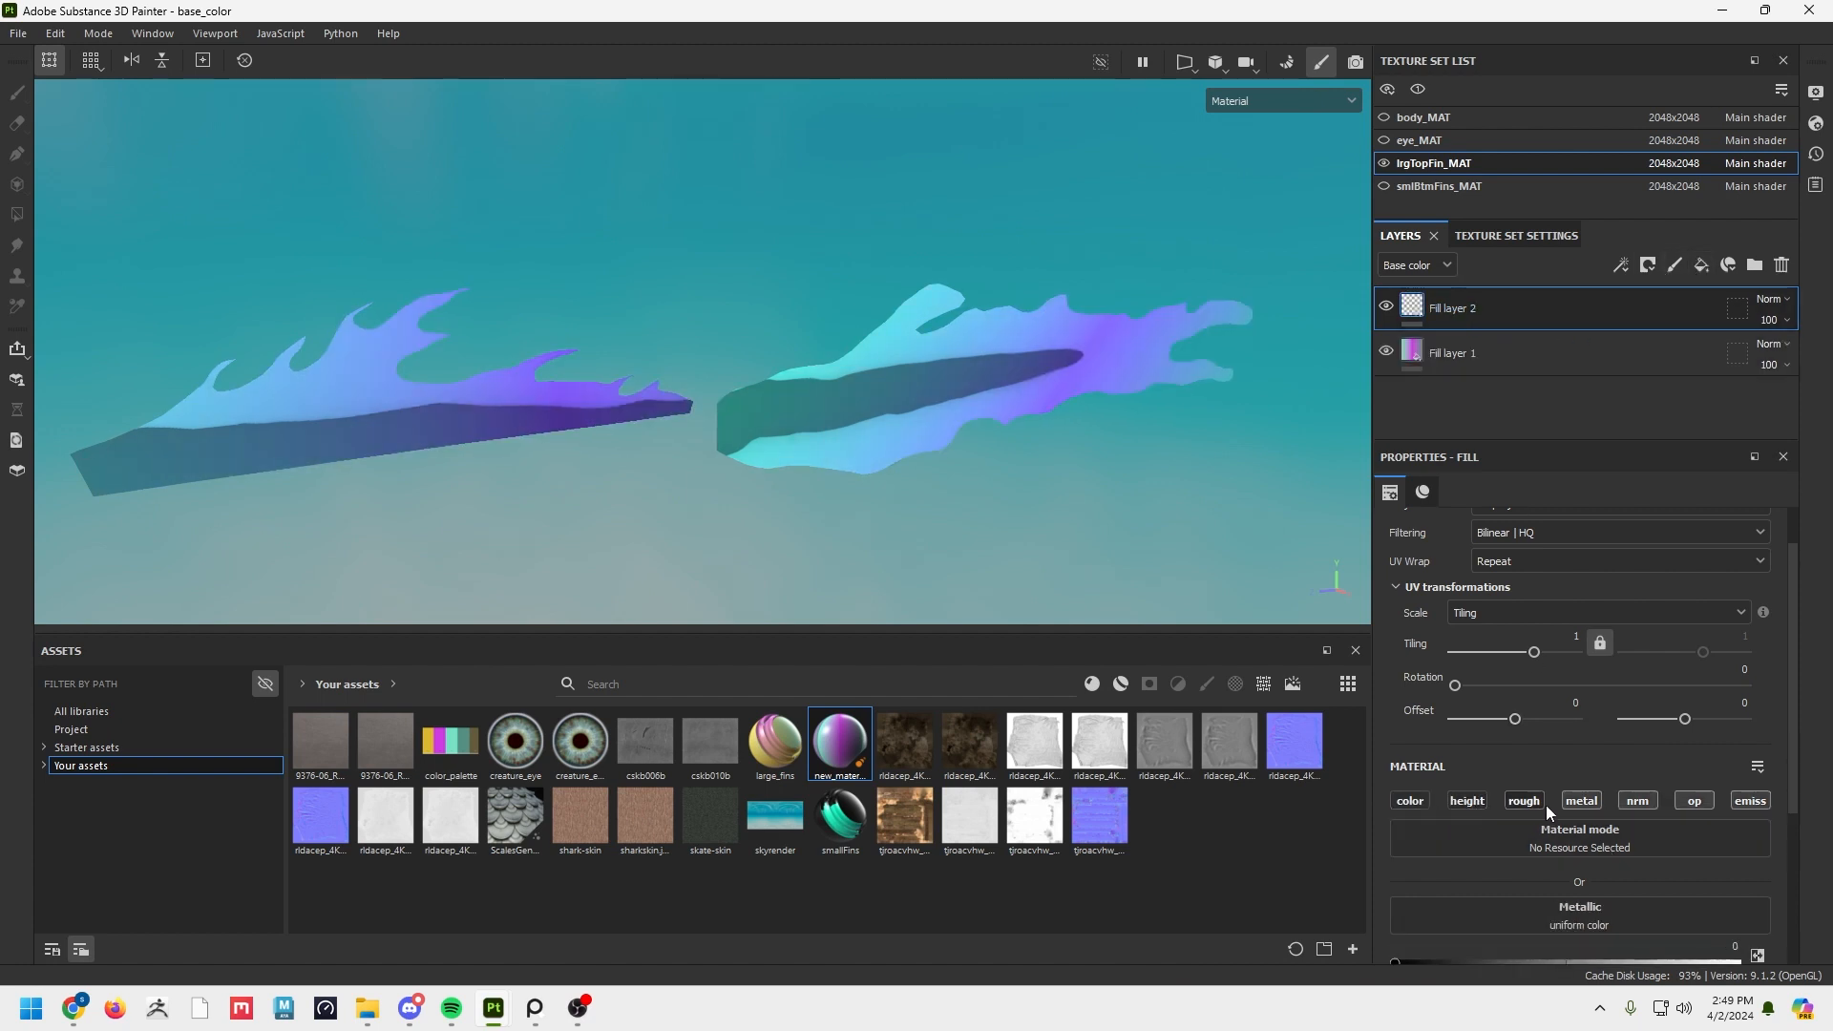
pyautogui.click(1636, 801)
pyautogui.click(1580, 801)
pyautogui.click(1747, 801)
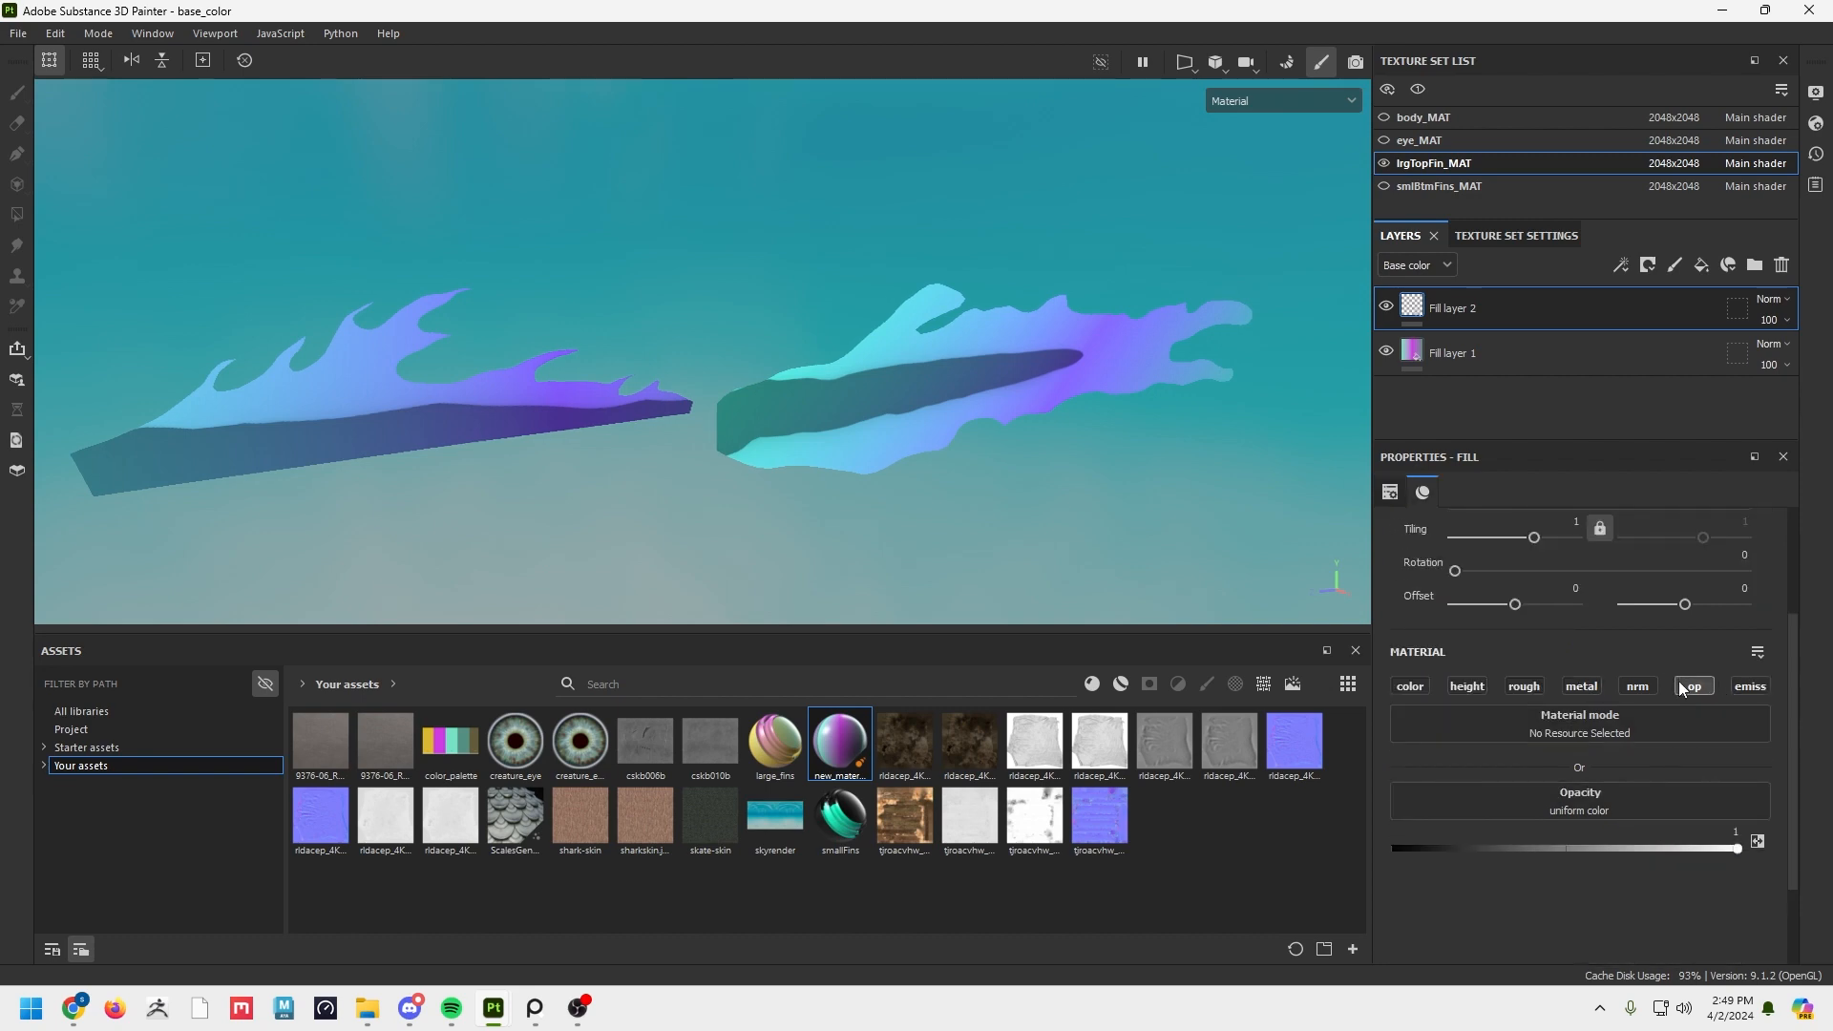
# Set the opacity channel of Fill layer 2 to 0 and give the layer a black mask.
pyautogui.moveTo(1720, 848); pyautogui.dragTo(1240, 842)
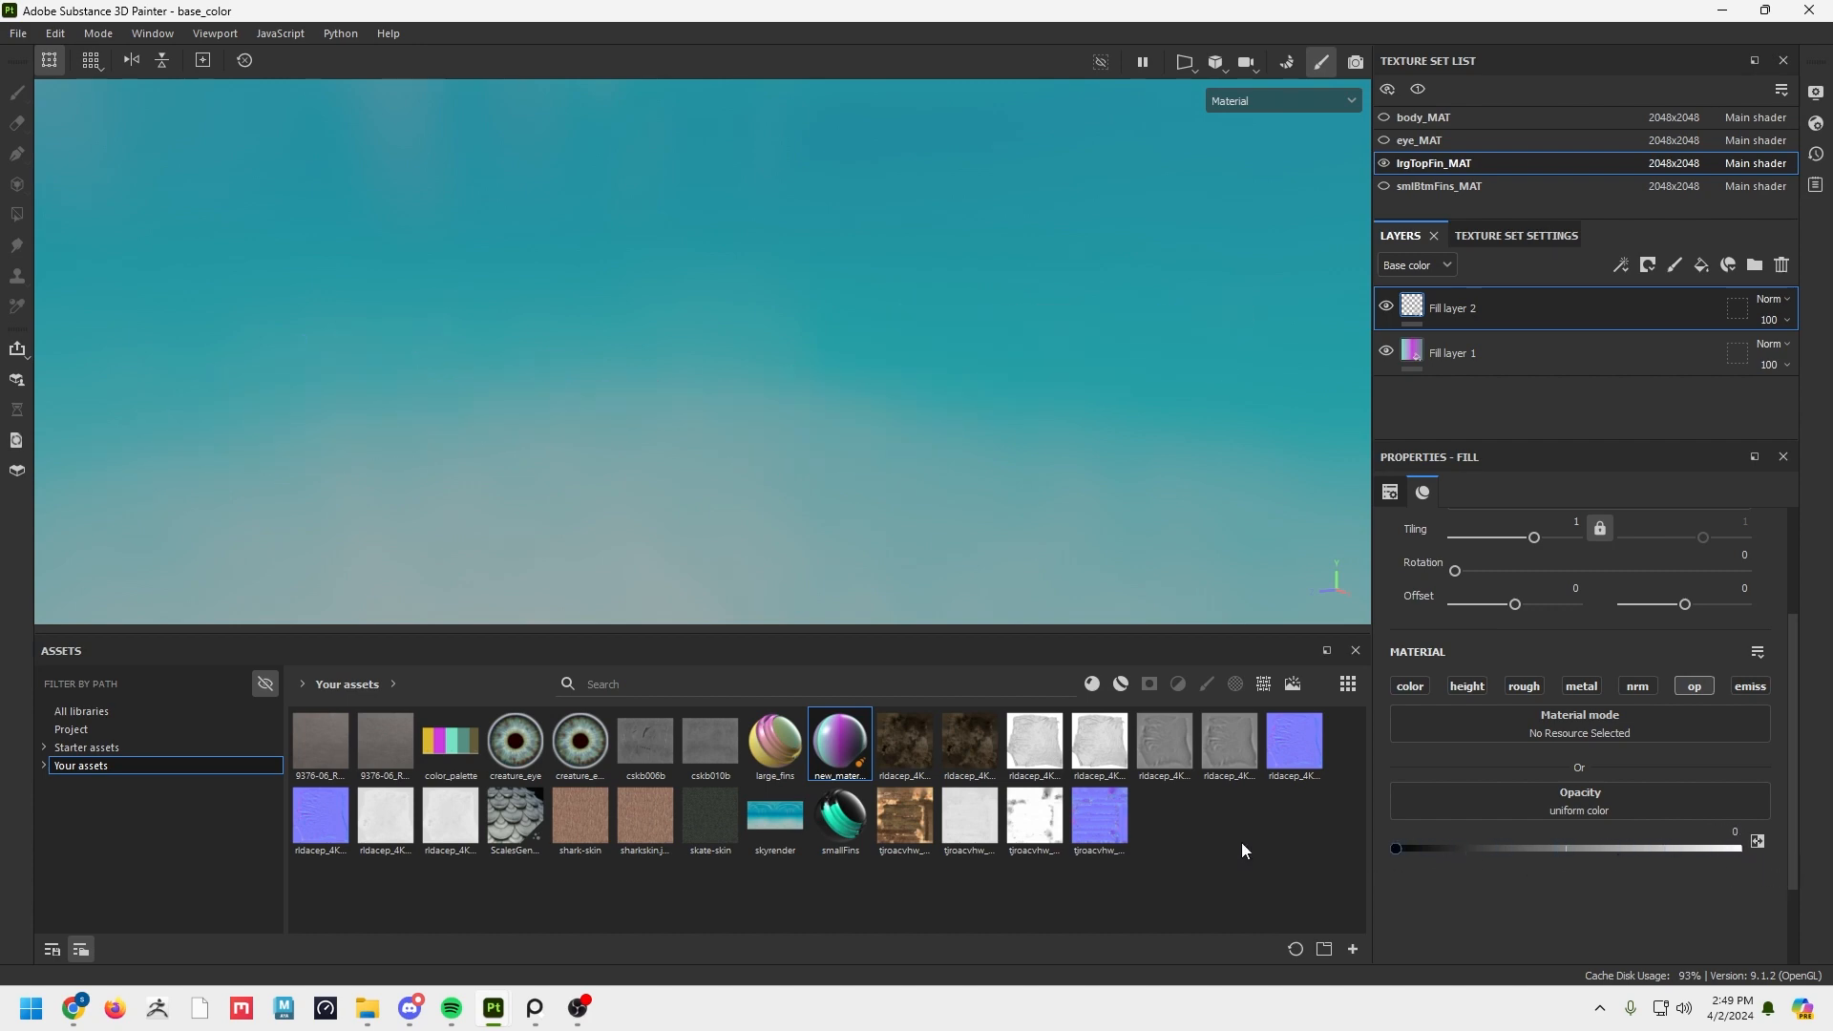
pyautogui.click(1646, 266)
pyautogui.click(1657, 314)
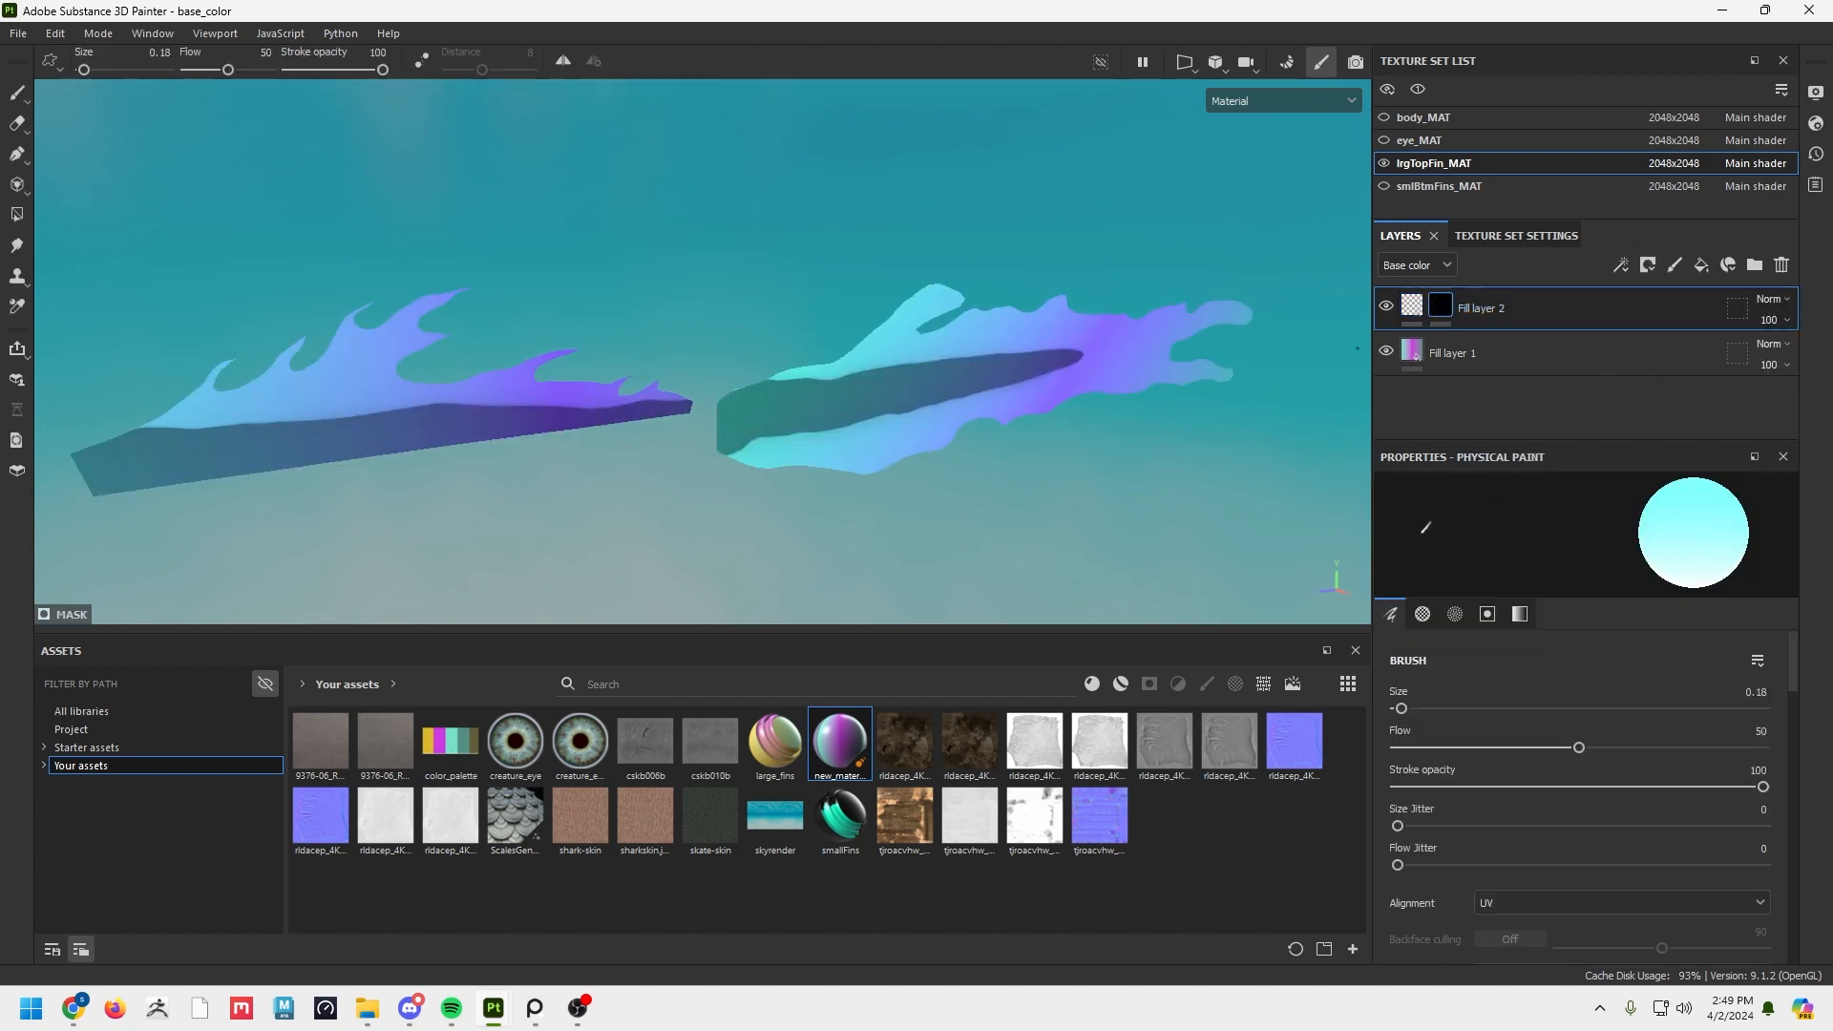
# Add a paint effect to Fill layer 2's mask and choose the Basic Hard brush.
pyautogui.rightClick(1432, 305)
pyautogui.click(1503, 638)
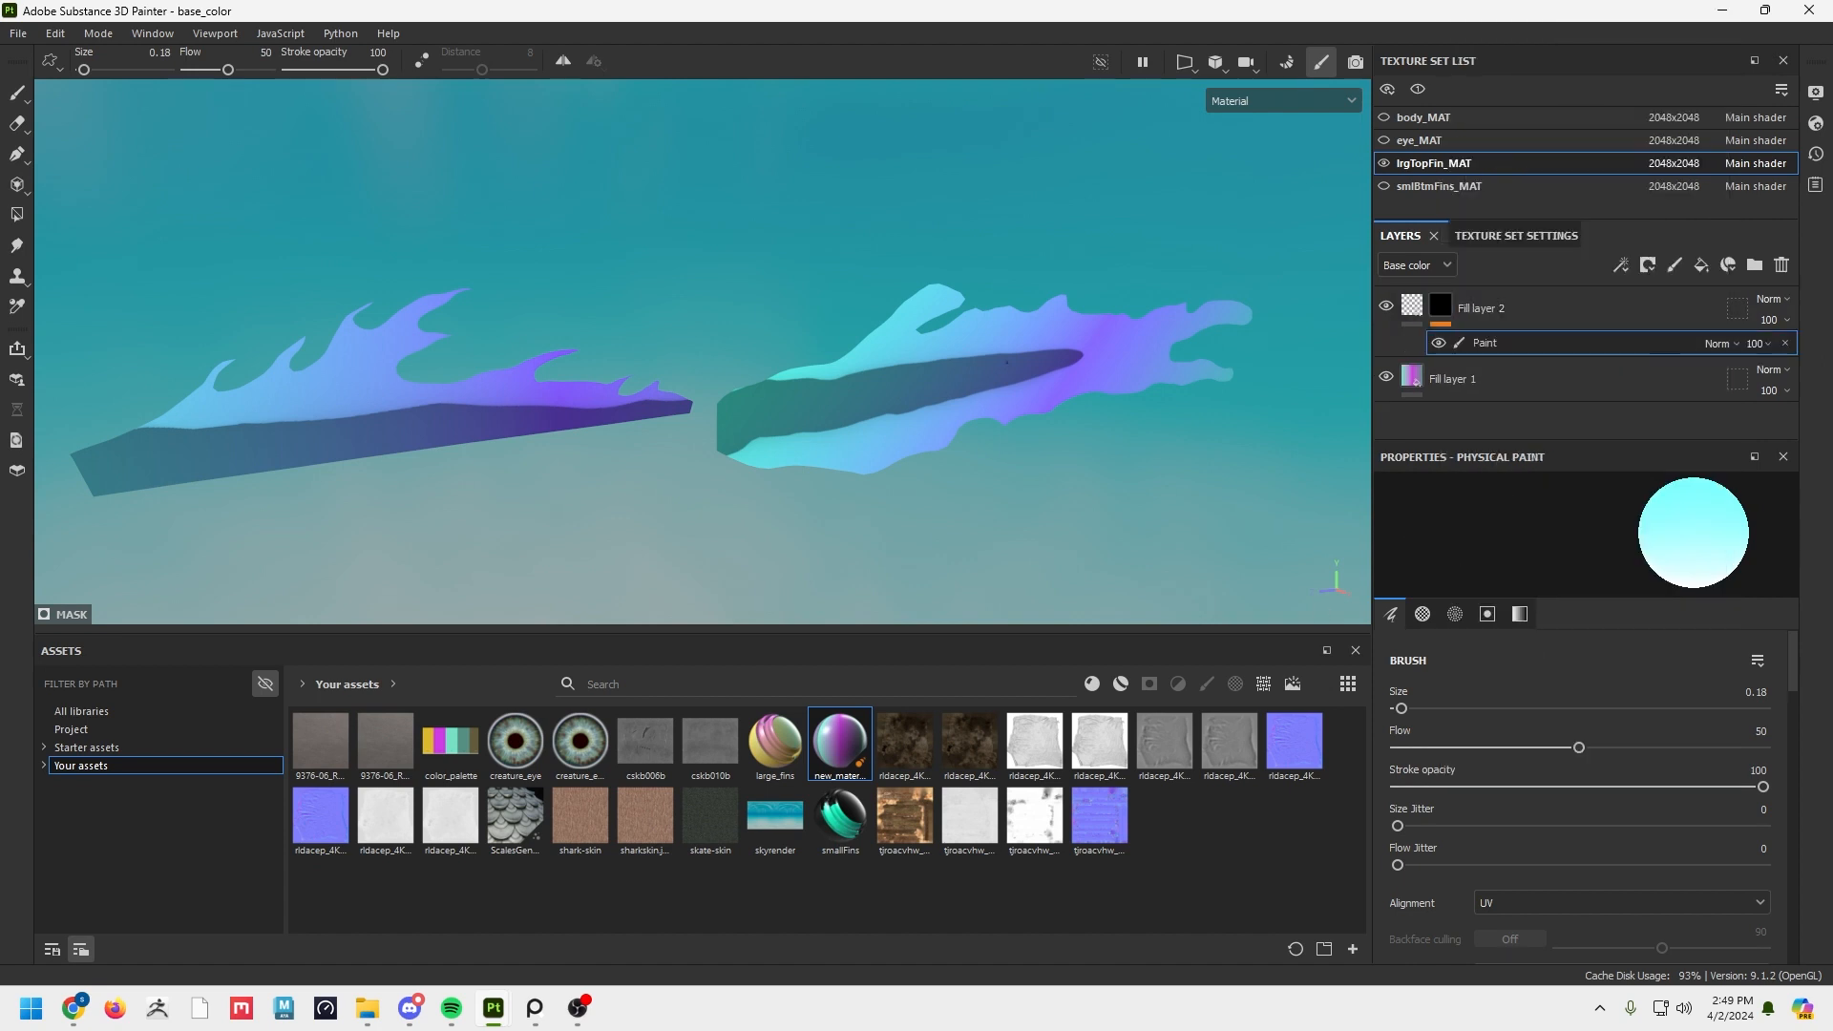
pyautogui.keyDown('alt'); pyautogui.moveTo(1006, 362); pyautogui.dragTo(875, 348); pyautogui.keyUp('alt')
pyautogui.scroll(3, 907, 339)
pyautogui.keyDown('alt'); pyautogui.moveTo(1098, 372); pyautogui.dragTo(883, 449); pyautogui.keyUp('alt')
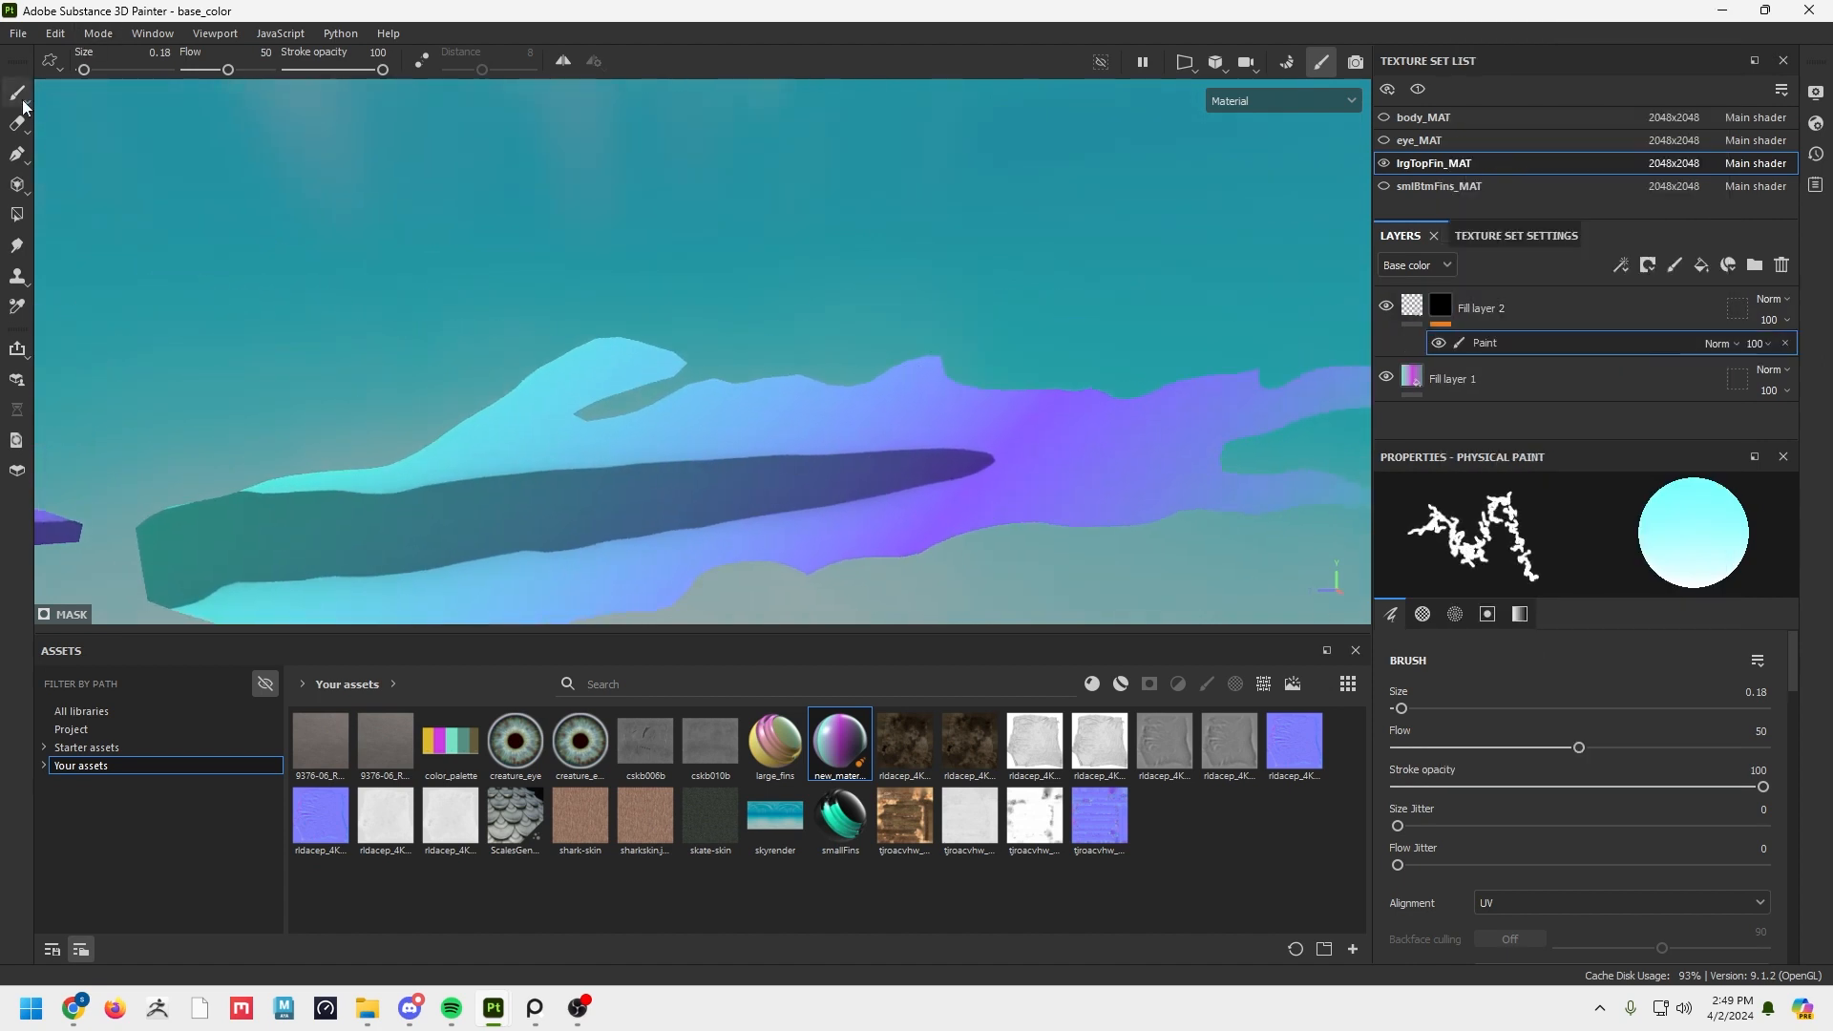
pyautogui.click(105, 712)
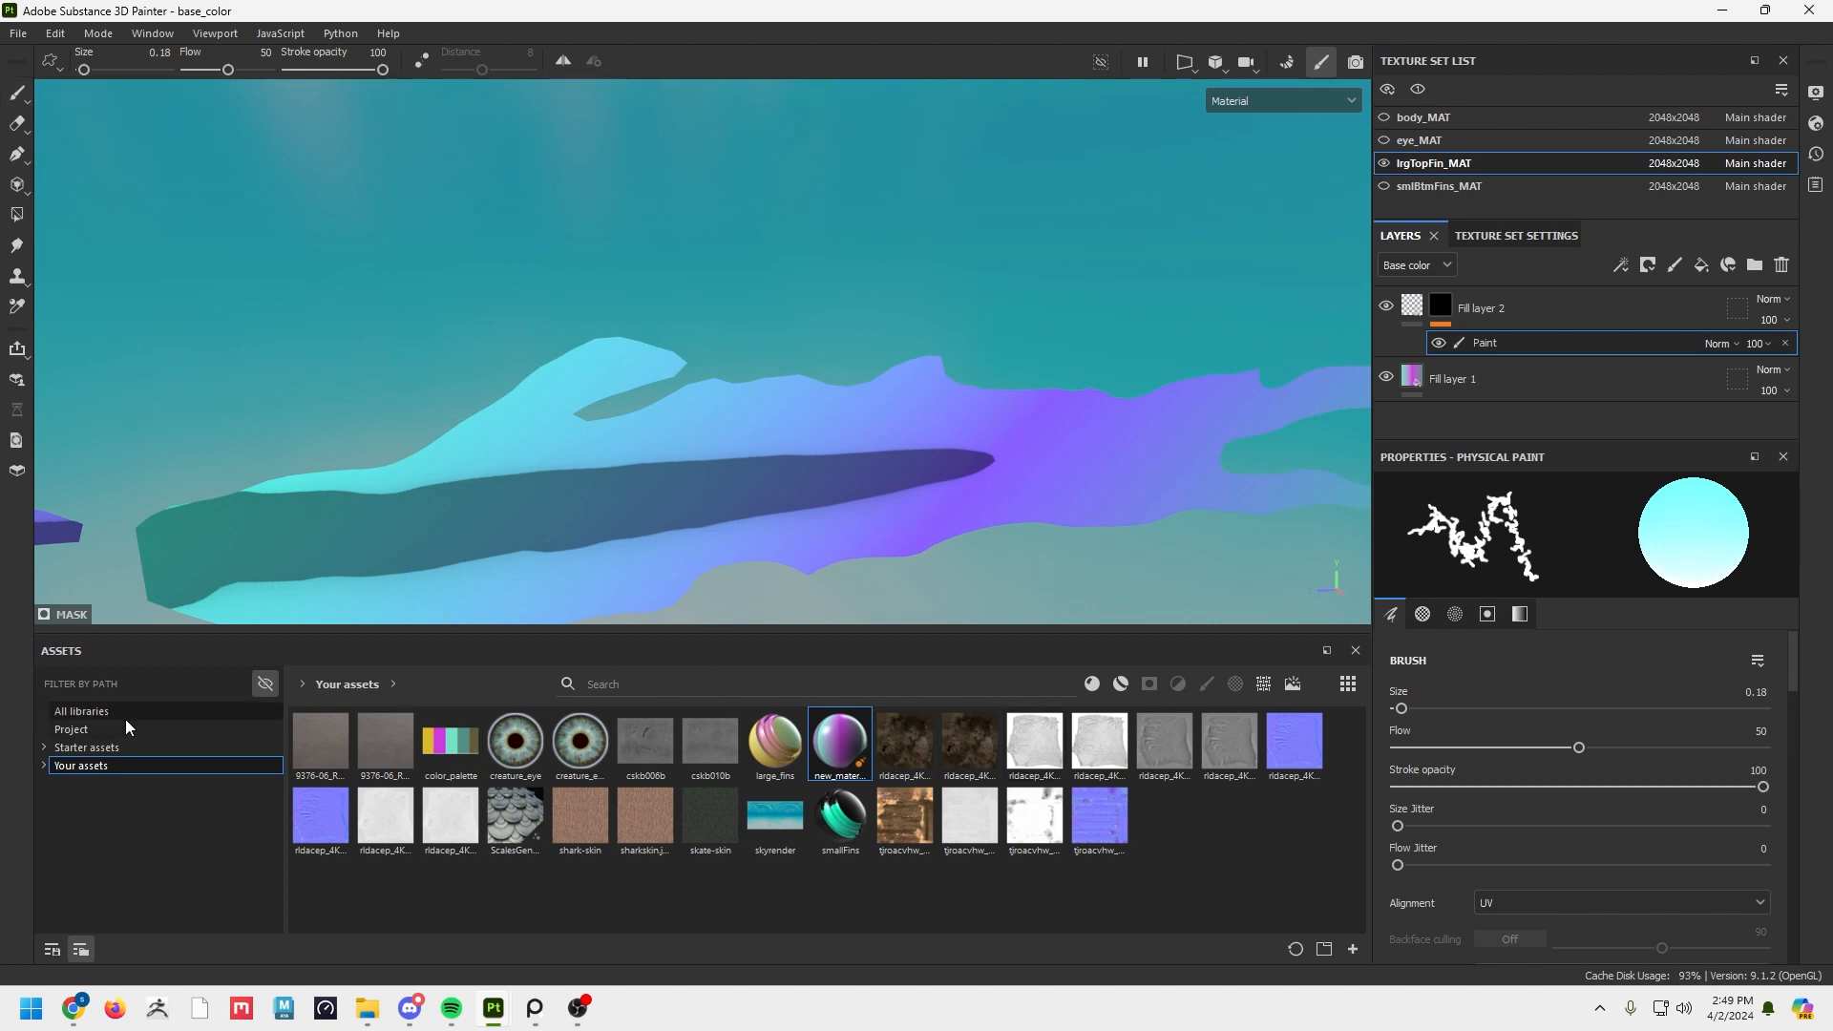
pyautogui.click(1206, 684)
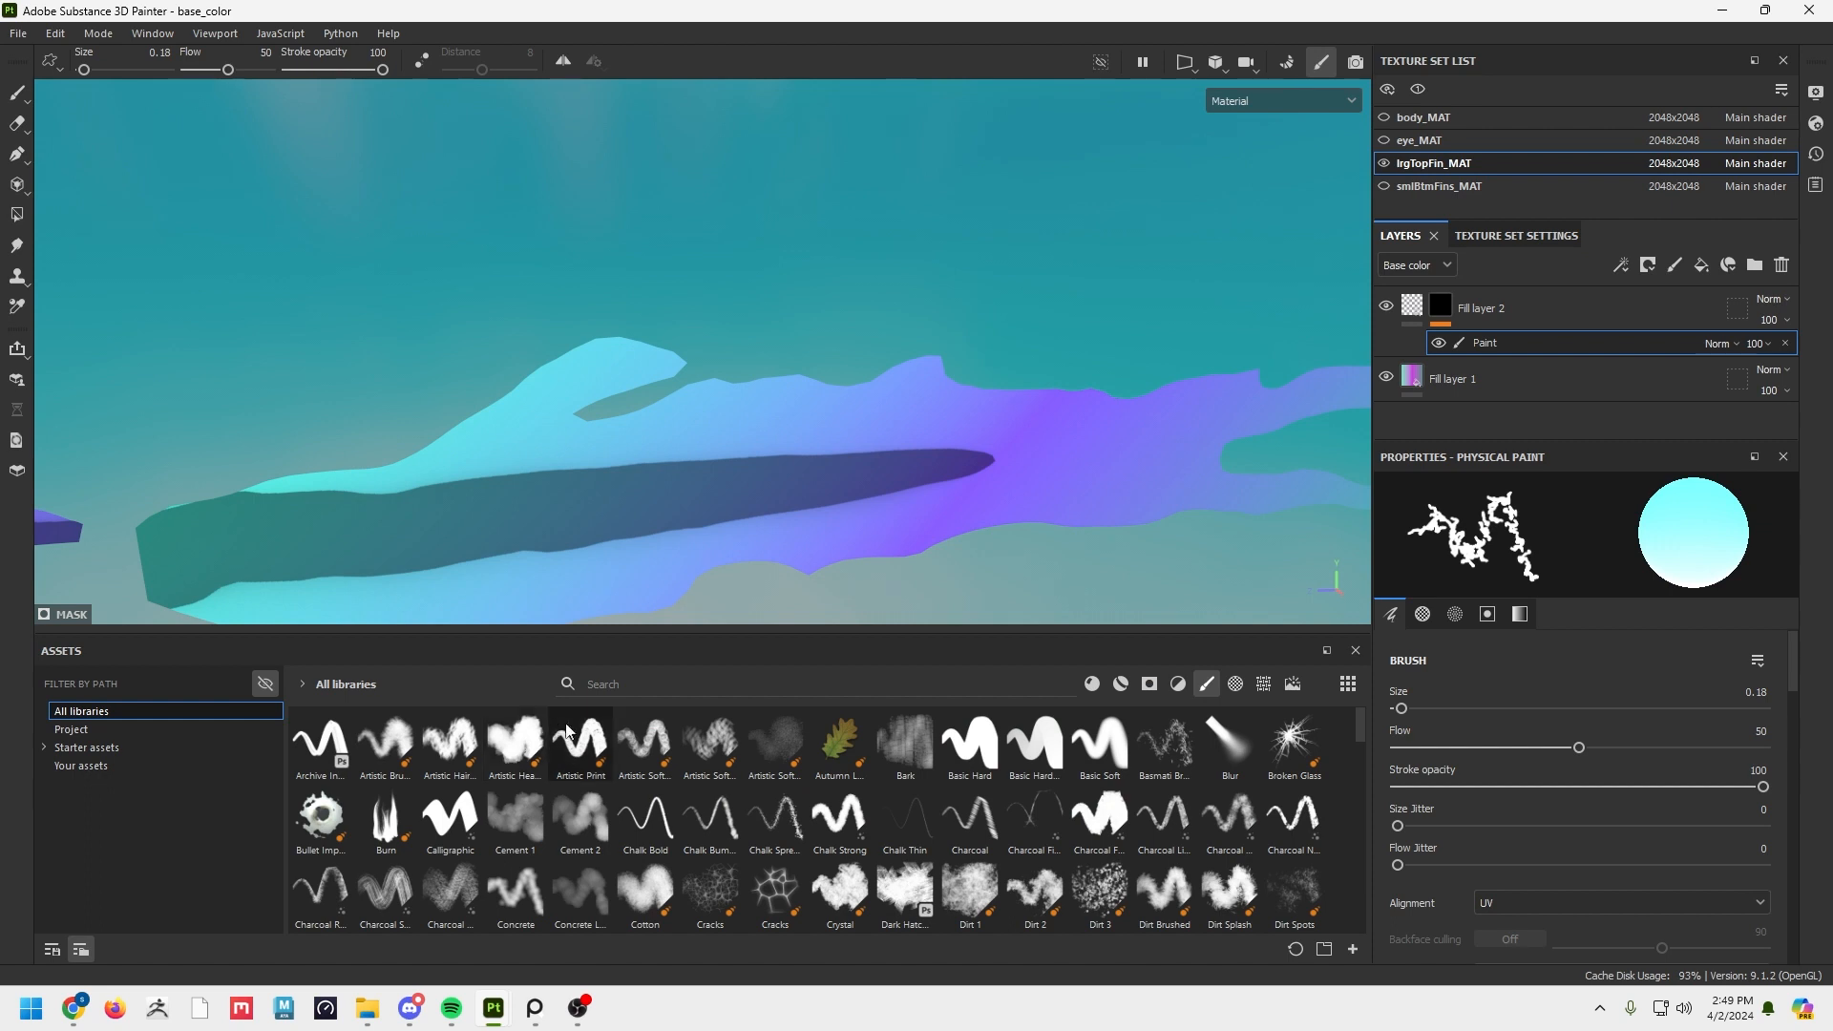
pyautogui.click(970, 740)
# Try a size 10 brush stroke across the fin in the opacity mask and undo it.
pyautogui.moveTo(940, 401)
pyautogui.mouseDown()
pyautogui.moveTo(675, 392)
pyautogui.moveTo(535, 420)
pyautogui.moveTo(1113, 416)
pyautogui.moveTo(955, 458)
pyautogui.moveTo(883, 506)
pyautogui.mouseUp()
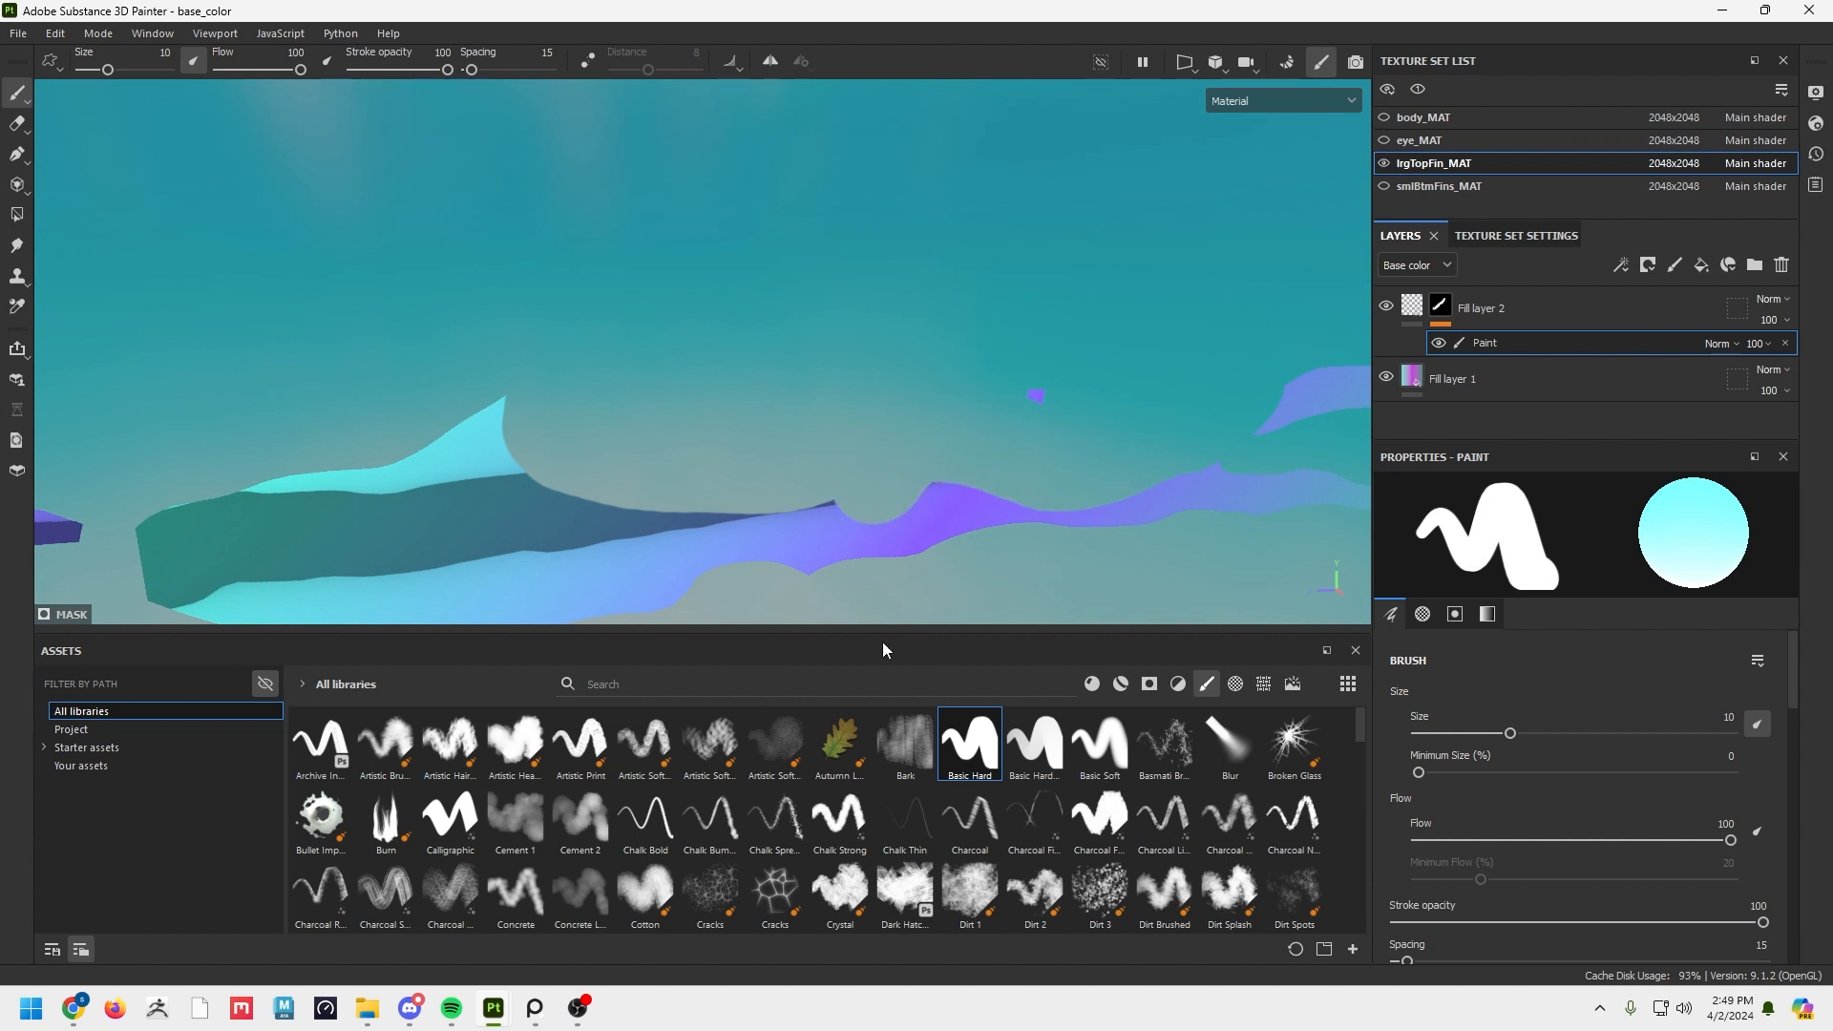
pyautogui.hotkey('ctrl', 'z')
pyautogui.keyDown('alt'); pyautogui.moveTo(836, 412); pyautogui.dragTo(777, 397); pyautogui.keyUp('alt')
pyautogui.scroll(4, 941, 438)
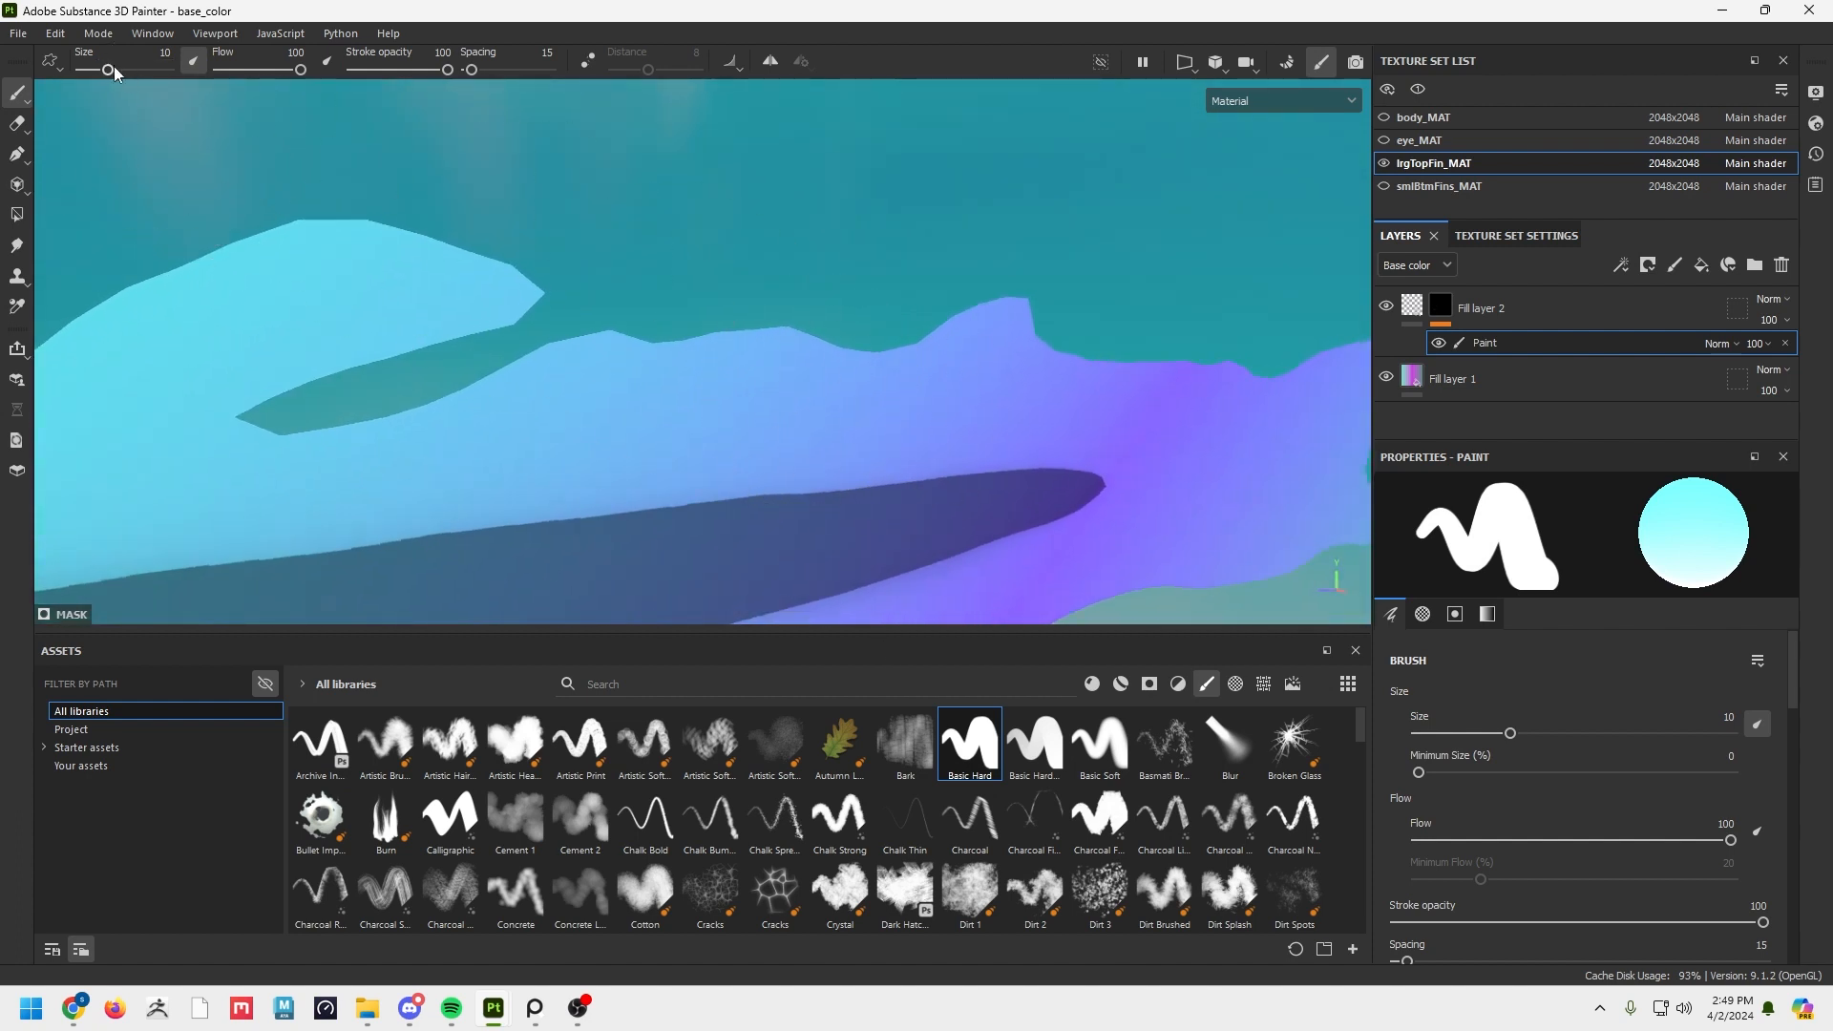
# Set the brush size to 2.33, try painting away the fin's upper edge, and undo the strokes.
pyautogui.moveTo(108, 71); pyautogui.dragTo(92, 70)
pyautogui.moveTo(643, 383)
pyautogui.mouseDown()
pyautogui.moveTo(718, 333)
pyautogui.moveTo(792, 339)
pyautogui.moveTo(612, 355)
pyautogui.moveTo(668, 381)
pyautogui.moveTo(782, 347)
pyautogui.mouseUp()
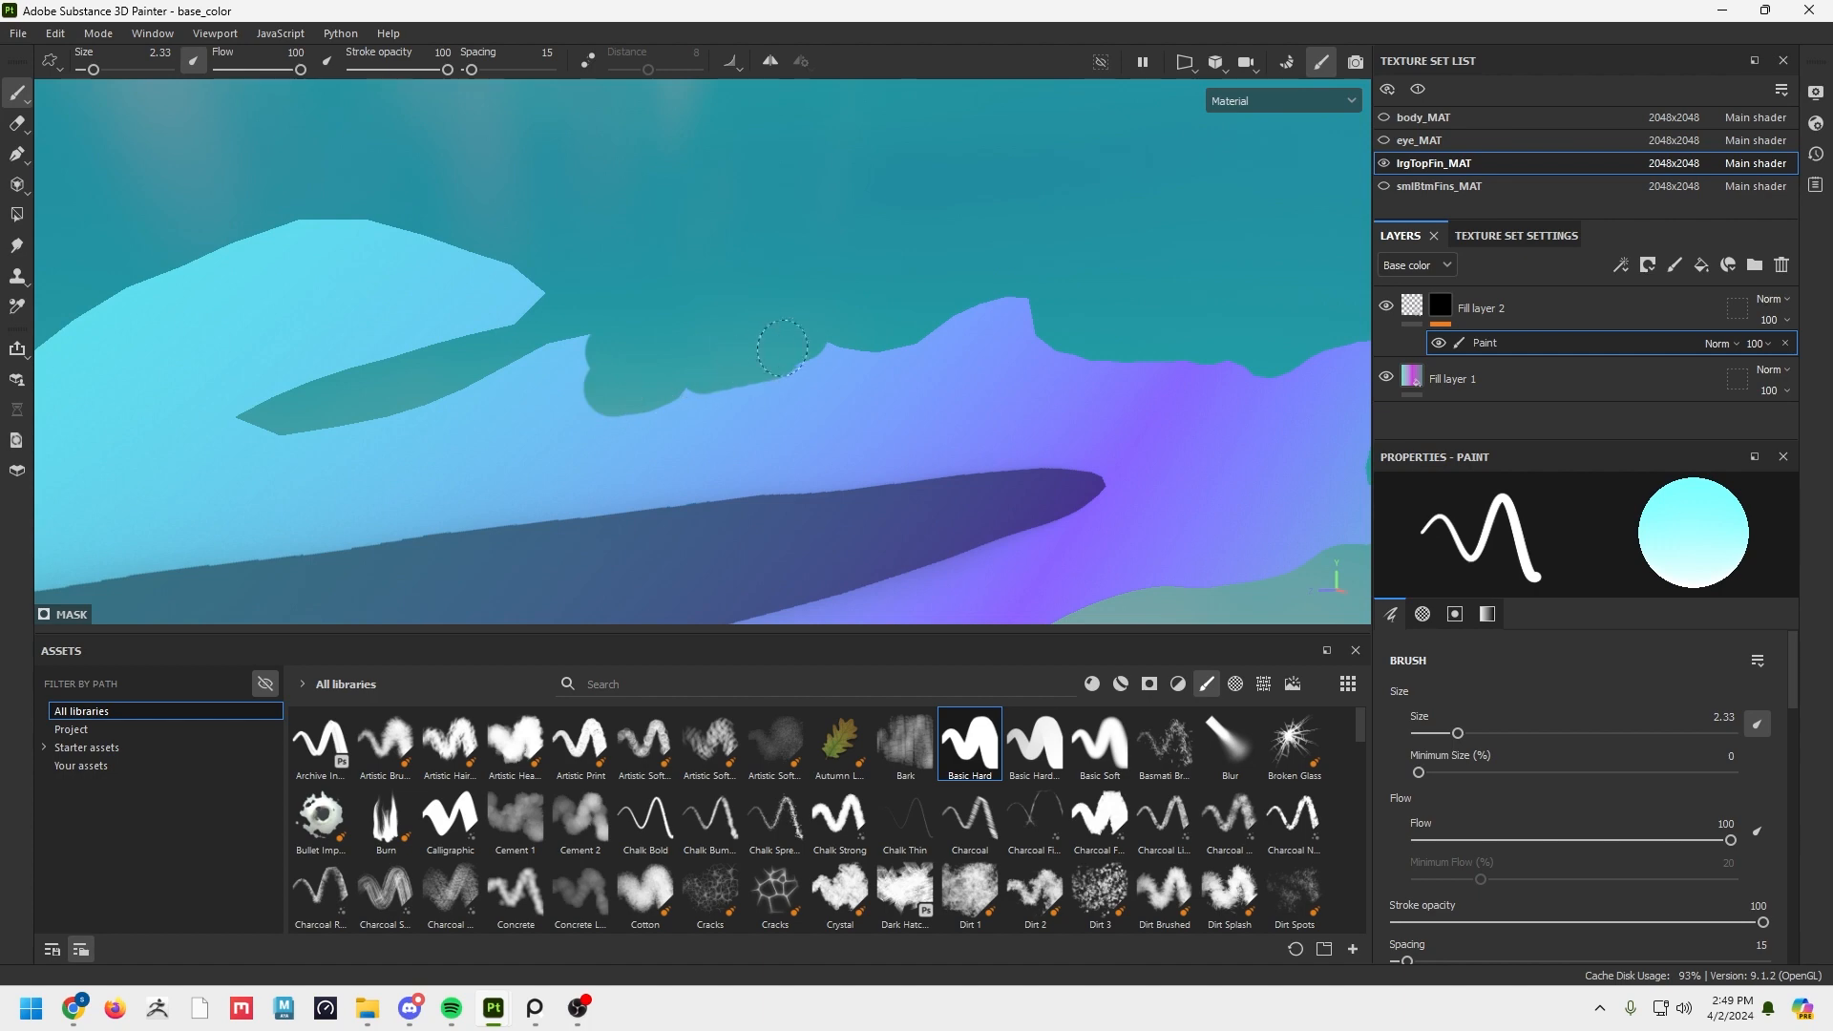
pyautogui.hotkey('ctrl', 'z')
pyautogui.hotkey('ctrl', 'z')
pyautogui.hotkey('ctrl', 'z')
pyautogui.hotkey('ctrl', 'z')
pyautogui.hotkey('ctrl', 'z')
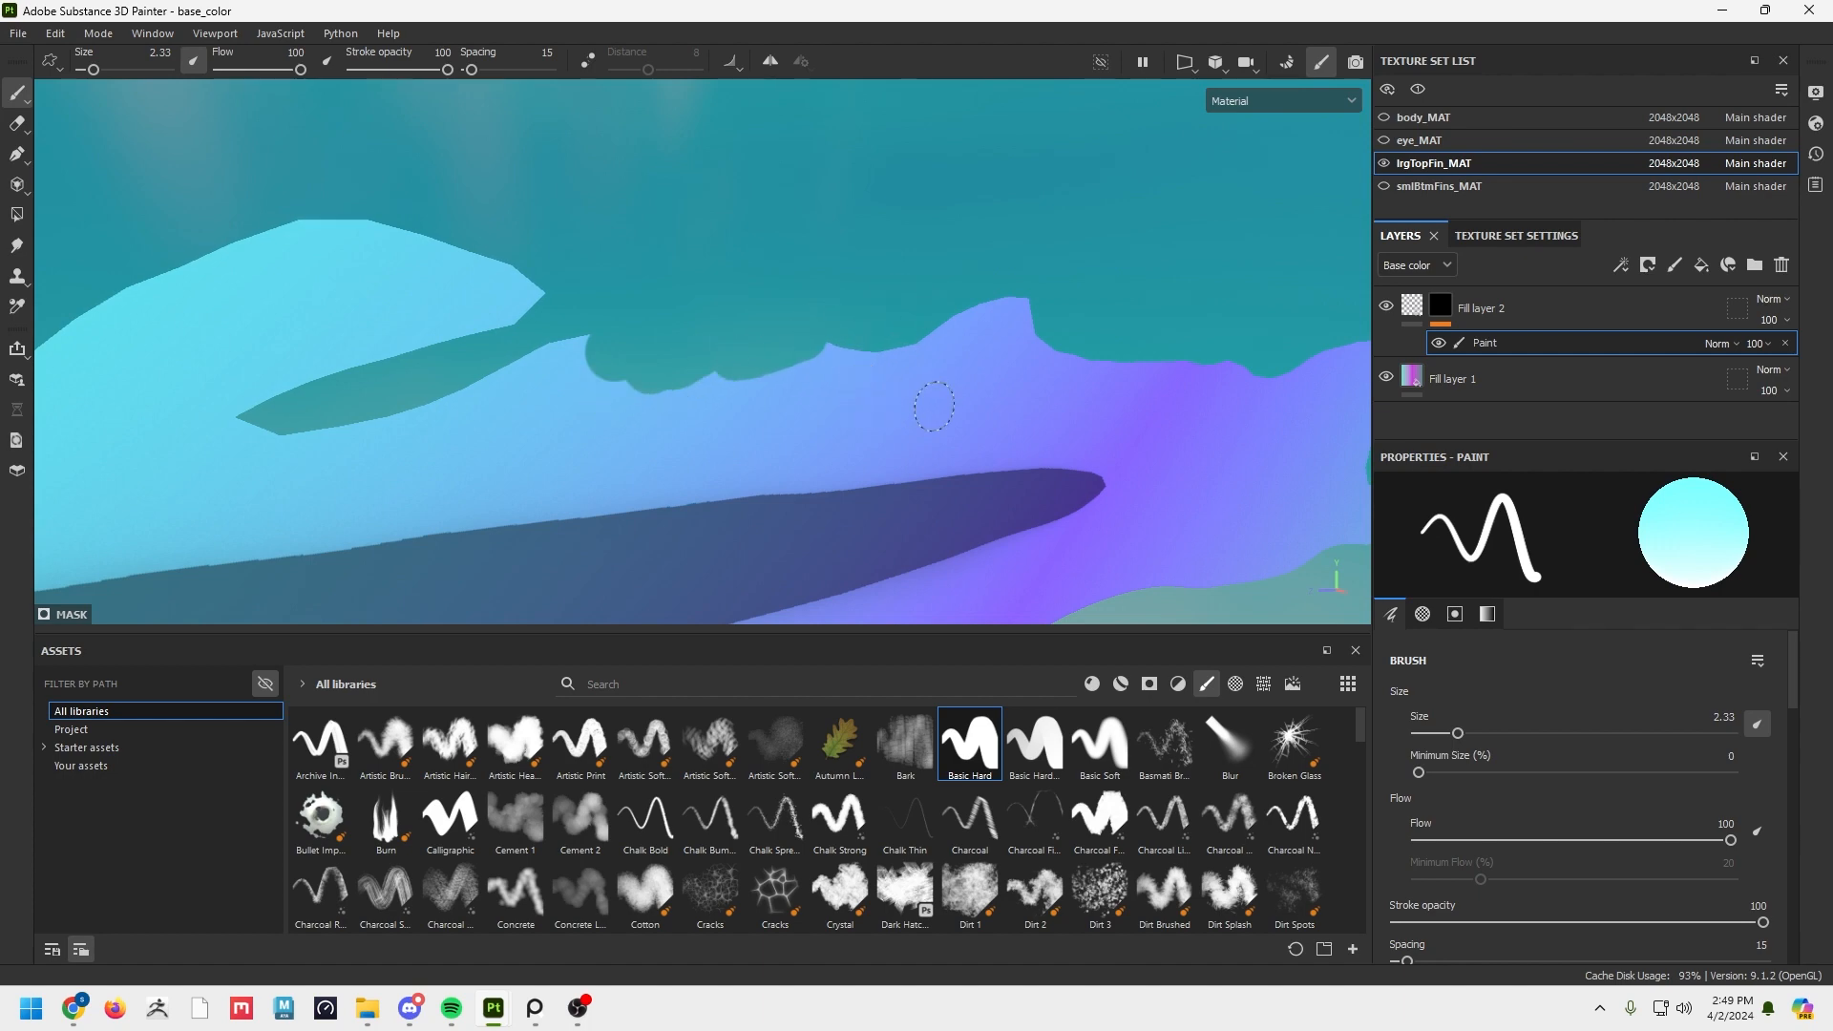
# Review both fins' outlines and remove the paint effect from Fill layer 2's mask.
pyautogui.keyDown('alt'); pyautogui.moveTo(935, 407); pyautogui.dragTo(757, 442, button='right'); pyautogui.keyUp('alt')
pyautogui.keyDown('alt'); pyautogui.moveTo(757, 442); pyautogui.dragTo(644, 315, button='middle'); pyautogui.keyUp('alt')
pyautogui.keyDown('alt'); pyautogui.moveTo(643, 315); pyautogui.dragTo(401, 377, button='right'); pyautogui.keyUp('alt')
pyautogui.moveTo(401, 377)
pyautogui.keyDown('alt'); pyautogui.mouseDown(button='middle')
pyautogui.moveTo(626, 397)
pyautogui.moveTo(556, 426)
pyautogui.mouseUp(button='middle'); pyautogui.keyUp('alt')
pyautogui.keyDown('alt'); pyautogui.moveTo(700, 488); pyautogui.dragTo(736, 510); pyautogui.keyUp('alt')
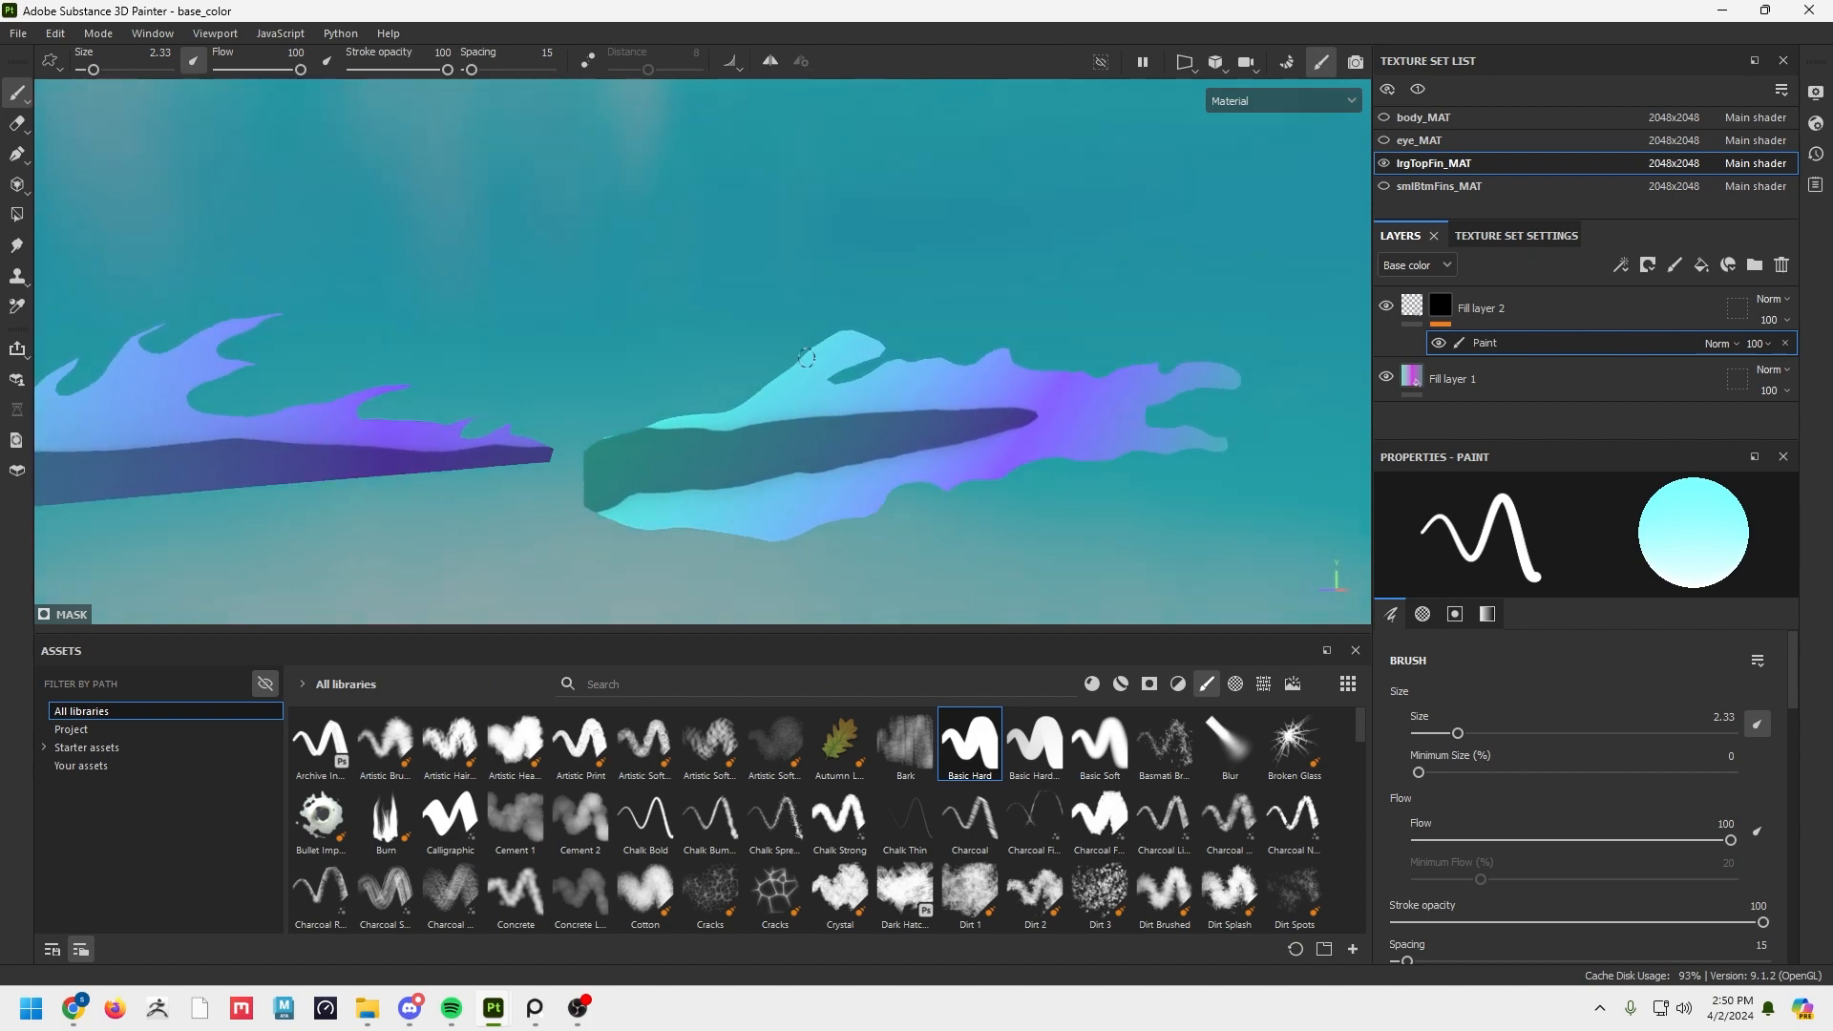
pyautogui.moveTo(1060, 391)
pyautogui.keyDown('alt'); pyautogui.mouseDown()
pyautogui.moveTo(1121, 438)
pyautogui.moveTo(1137, 409)
pyautogui.moveTo(813, 441)
pyautogui.mouseUp(); pyautogui.keyUp('alt')
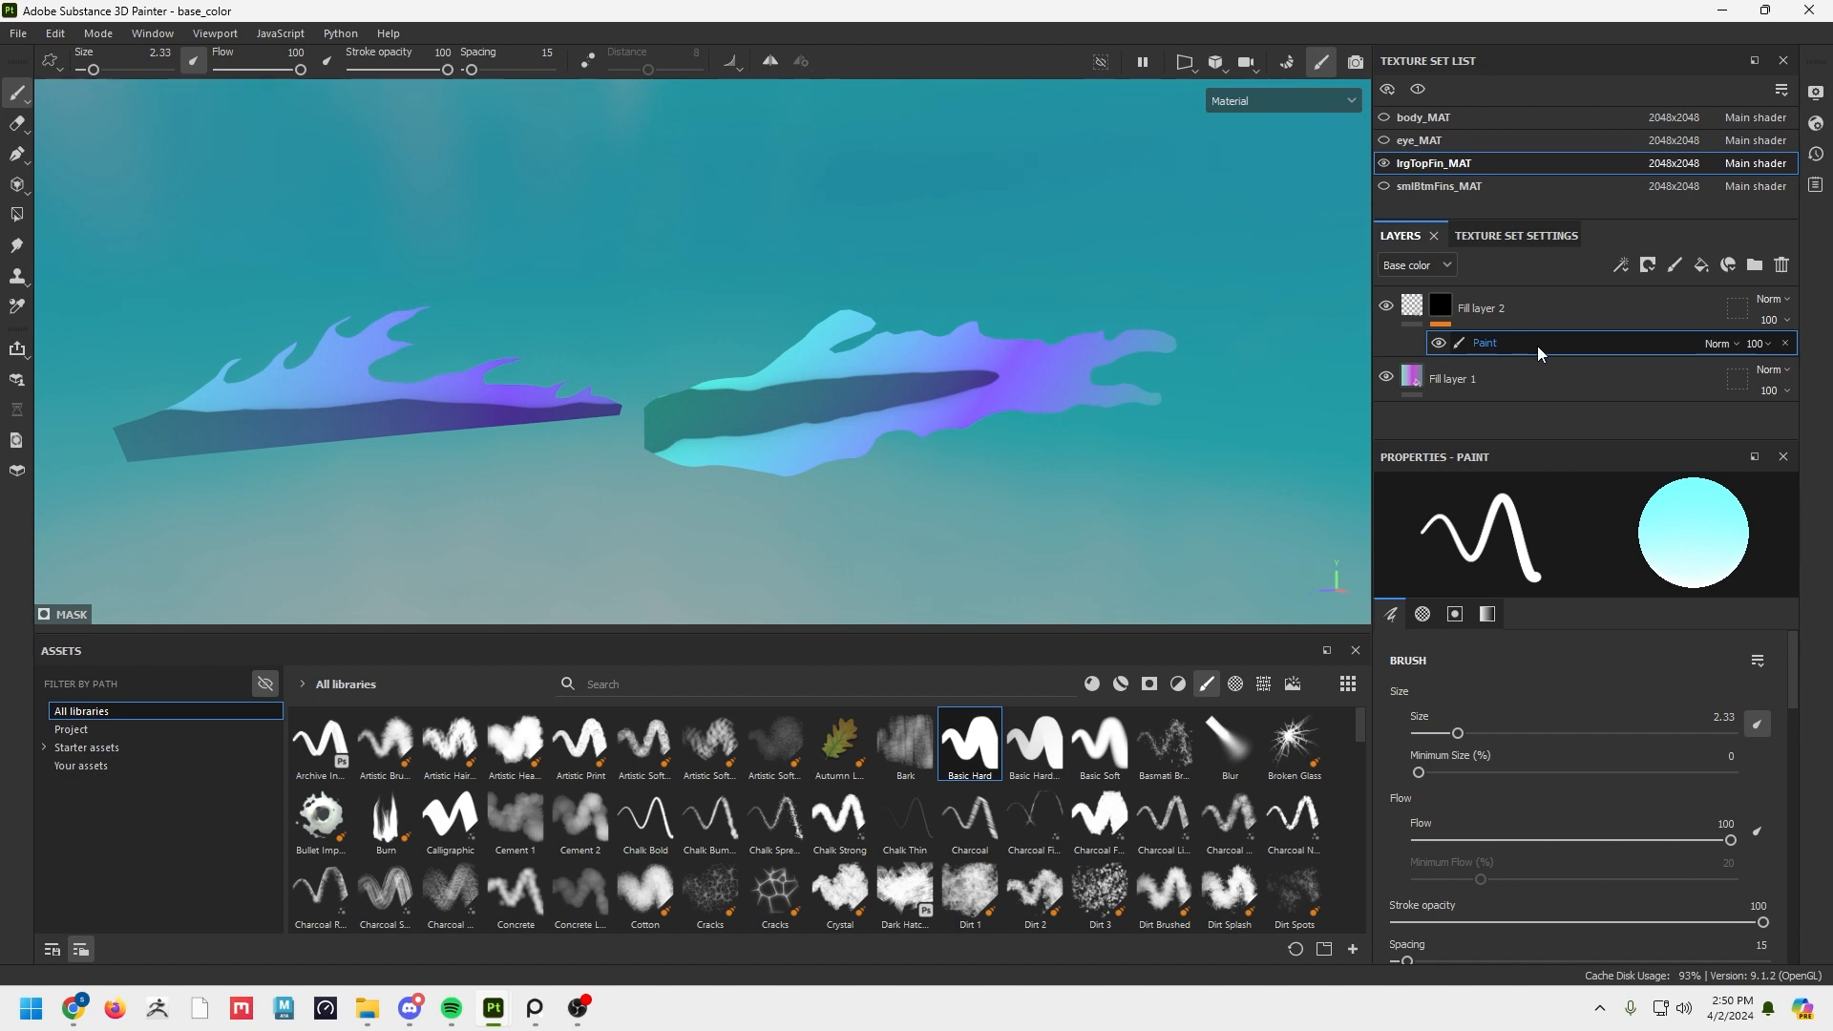
pyautogui.click(1785, 343)
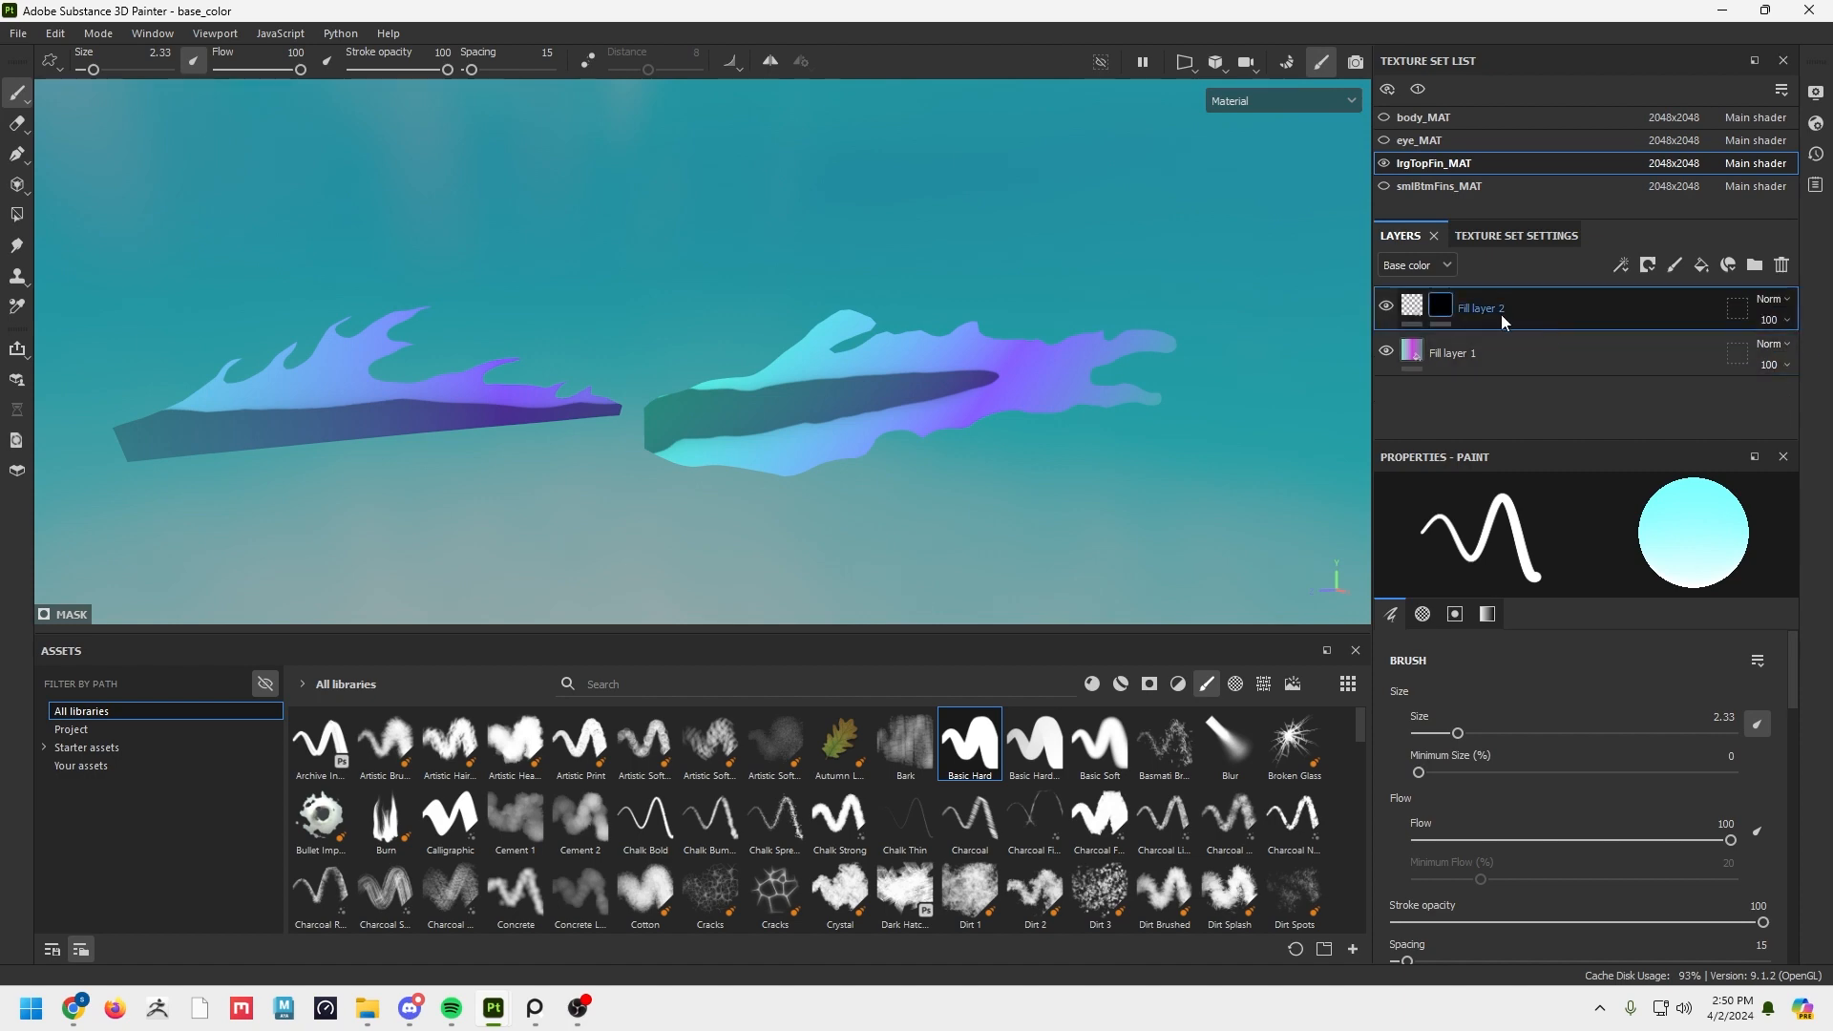
# Add a UV Border Distance generator to Fill layer 2's mask to fade out the fins' edges.
pyautogui.rightClick(1443, 302)
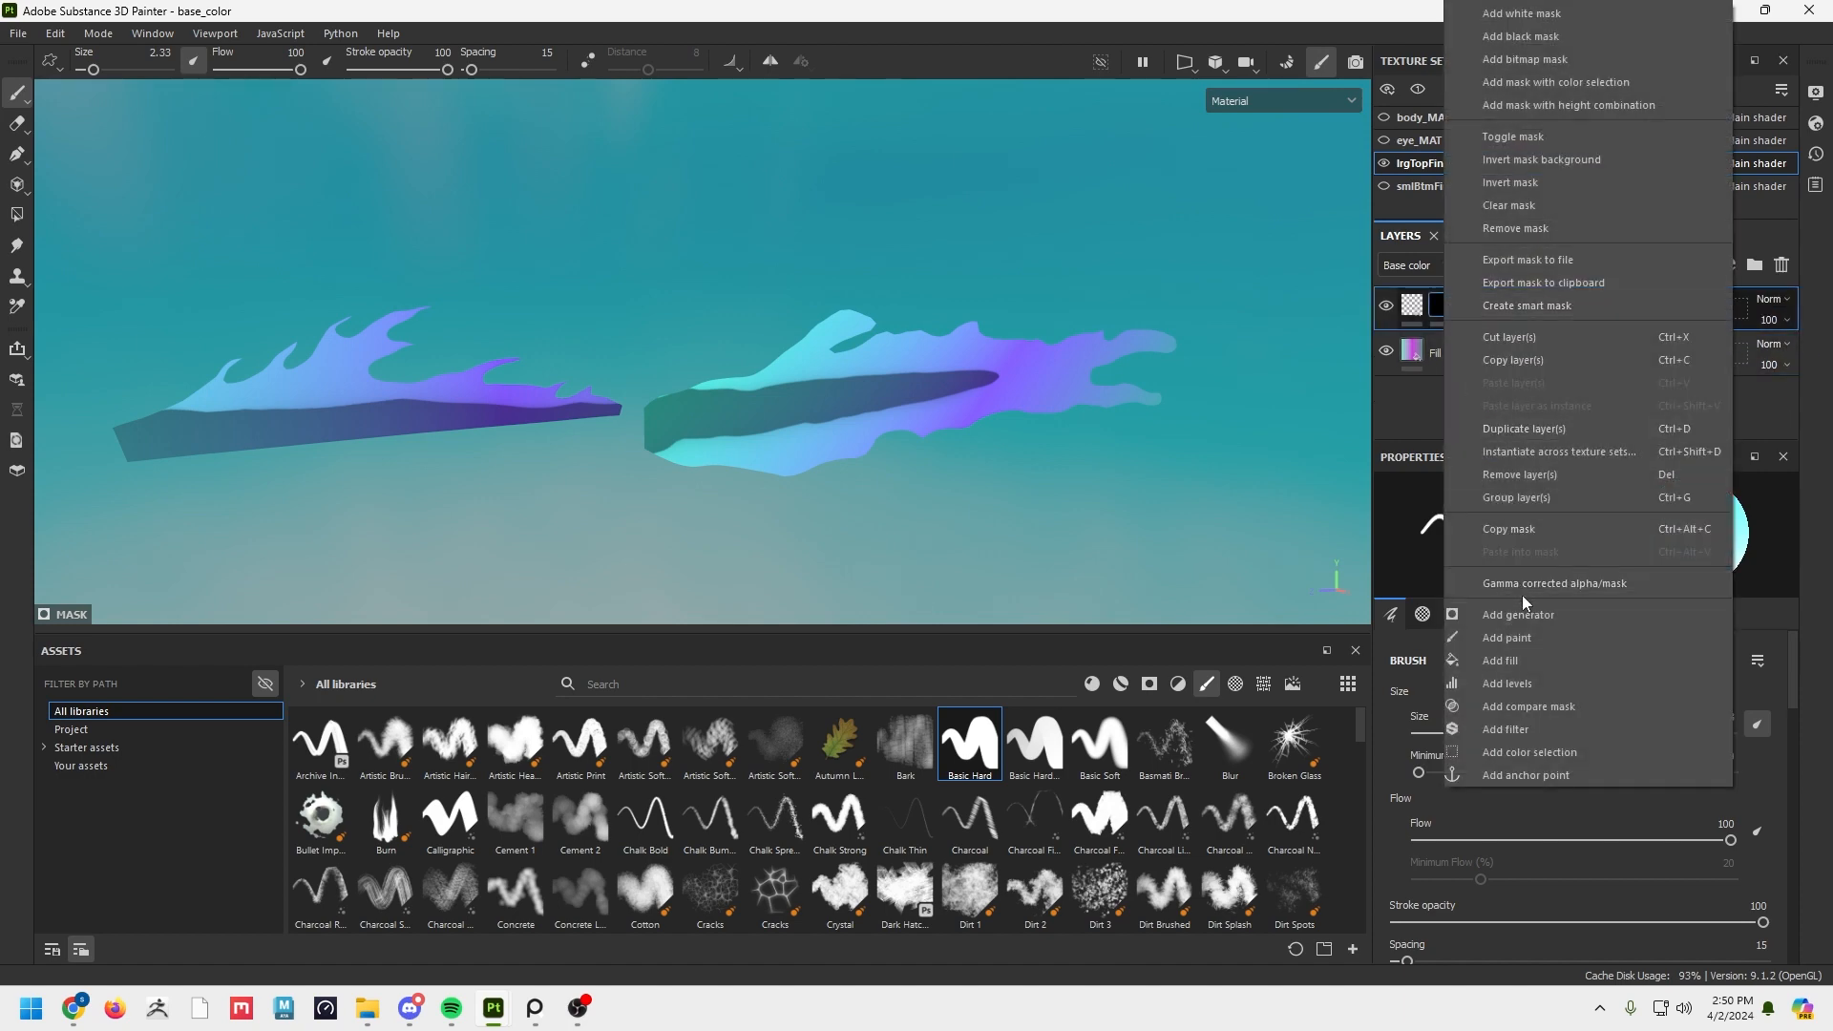
pyautogui.click(1557, 619)
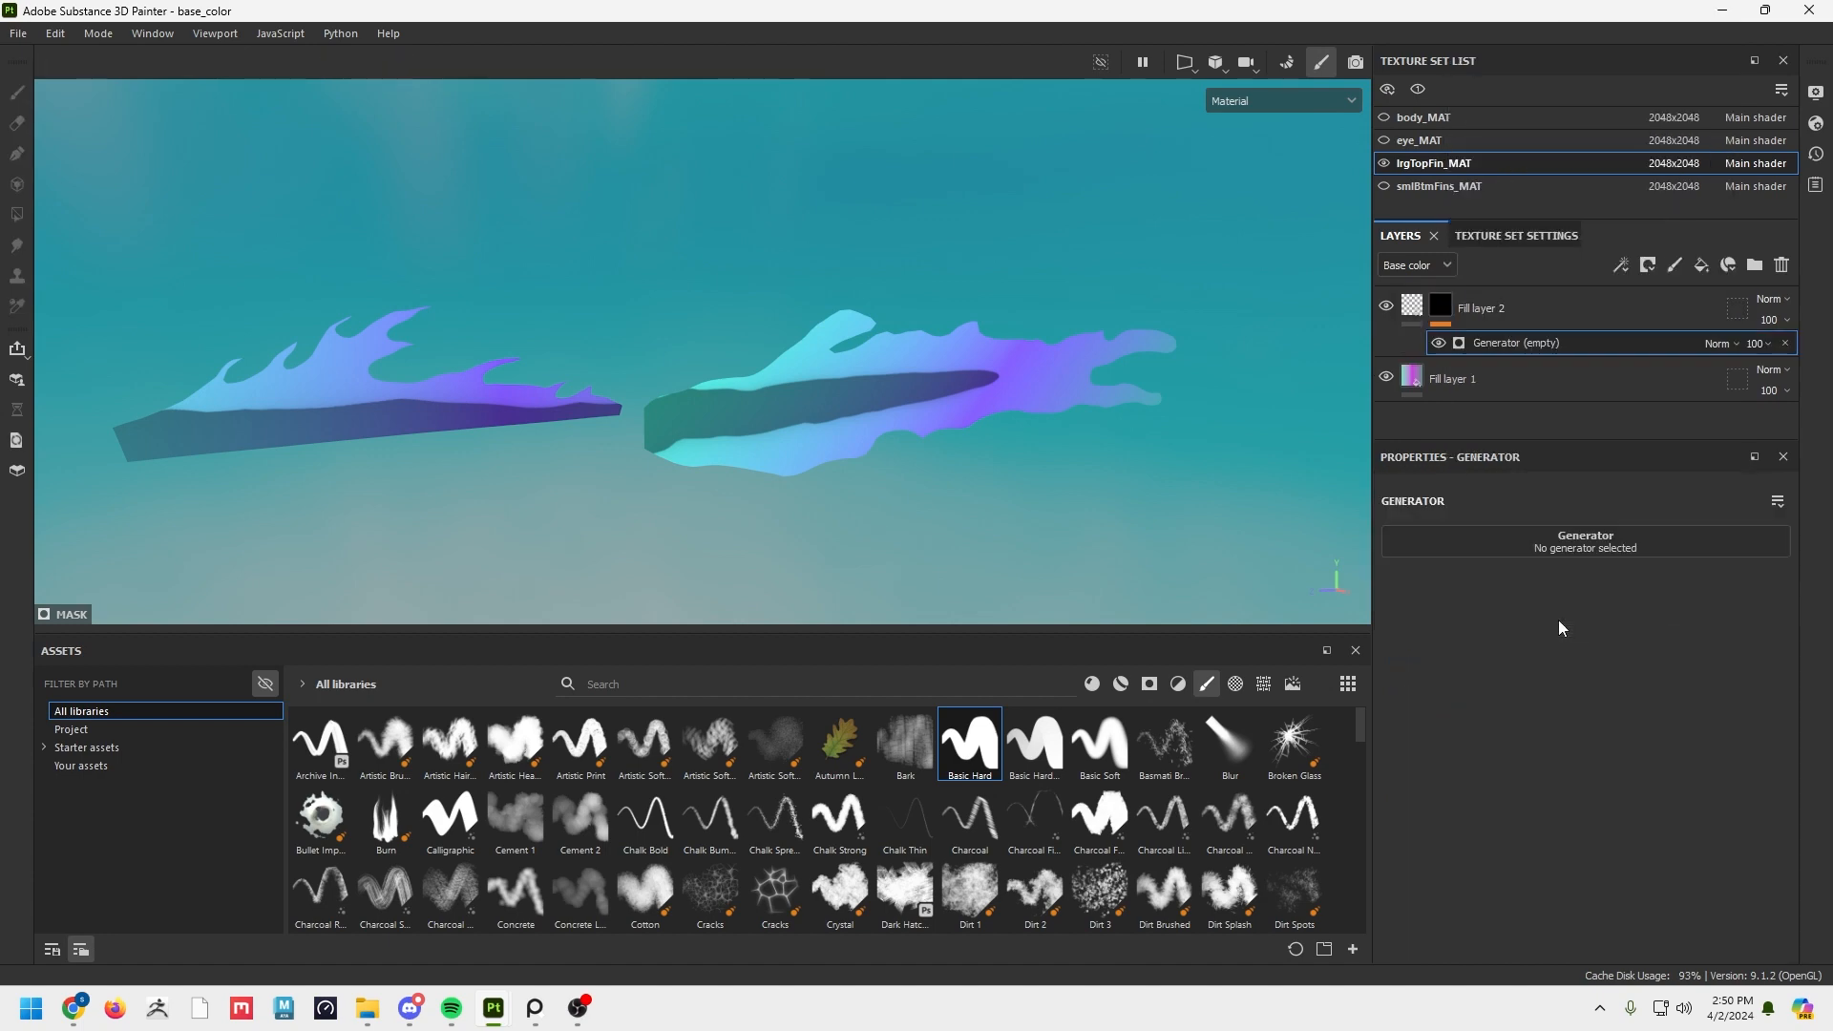
pyautogui.click(1546, 546)
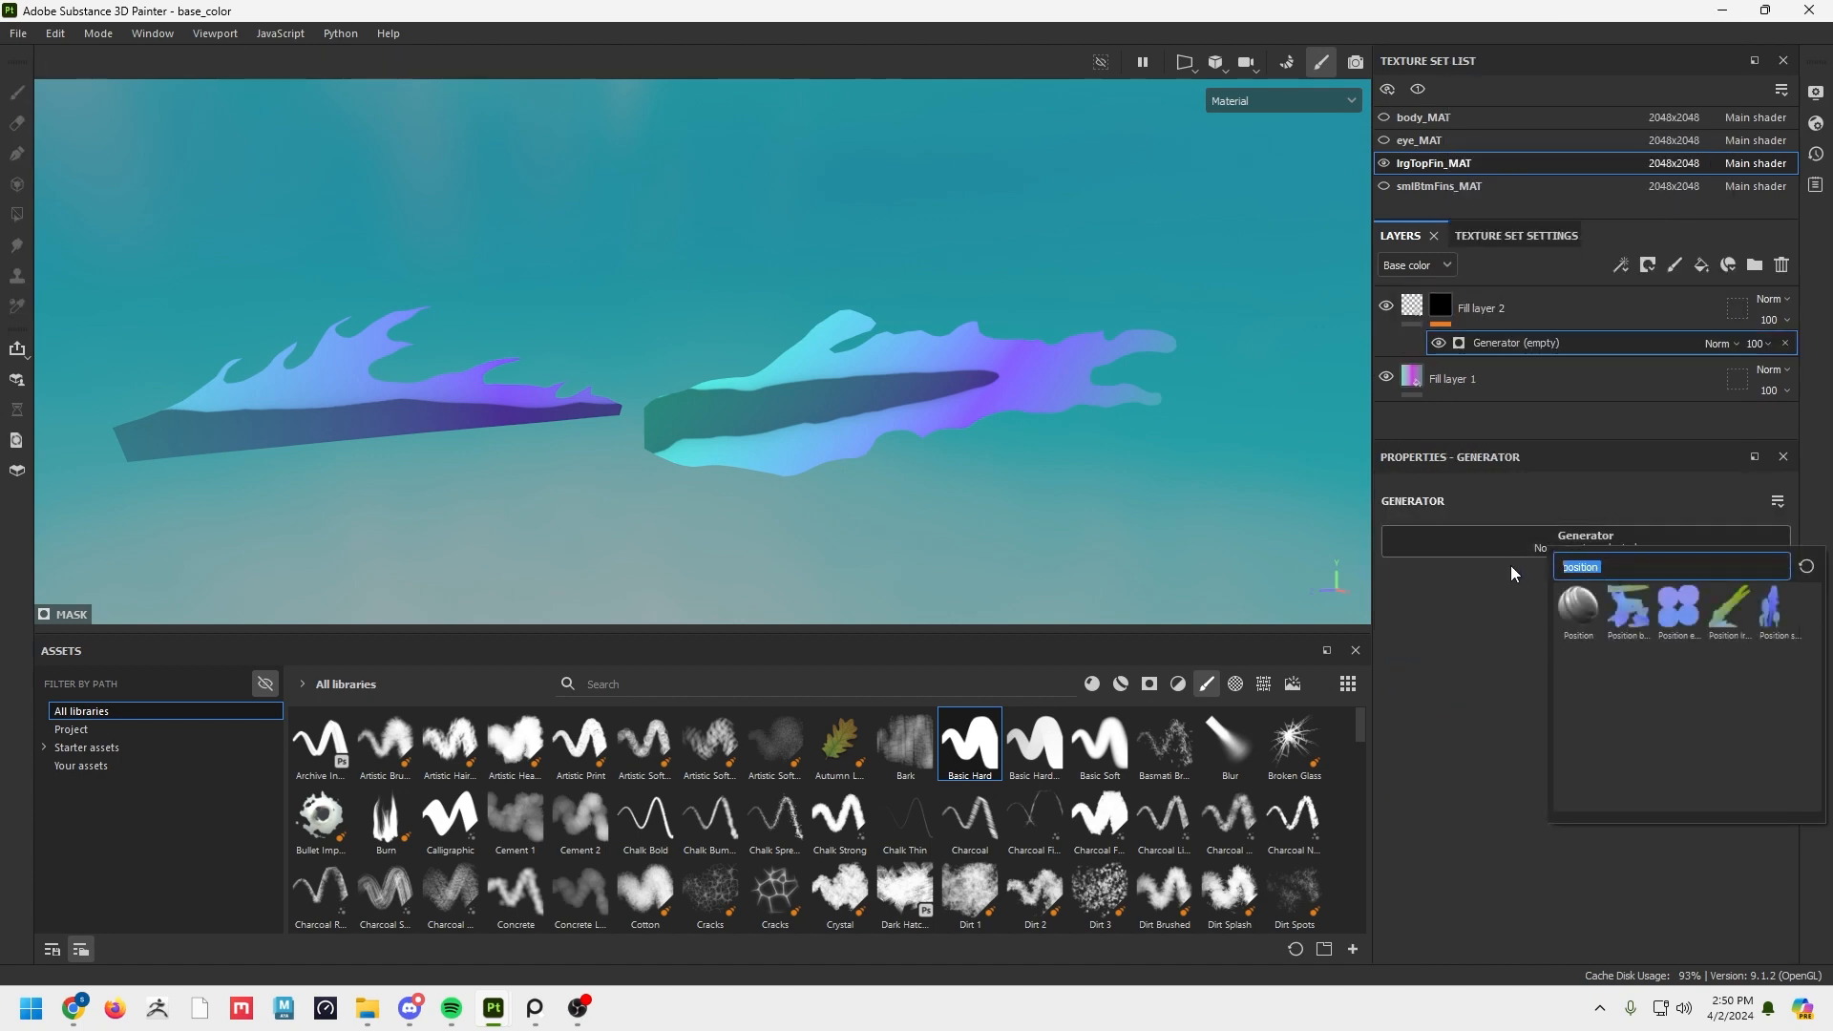
pyautogui.write('uv')
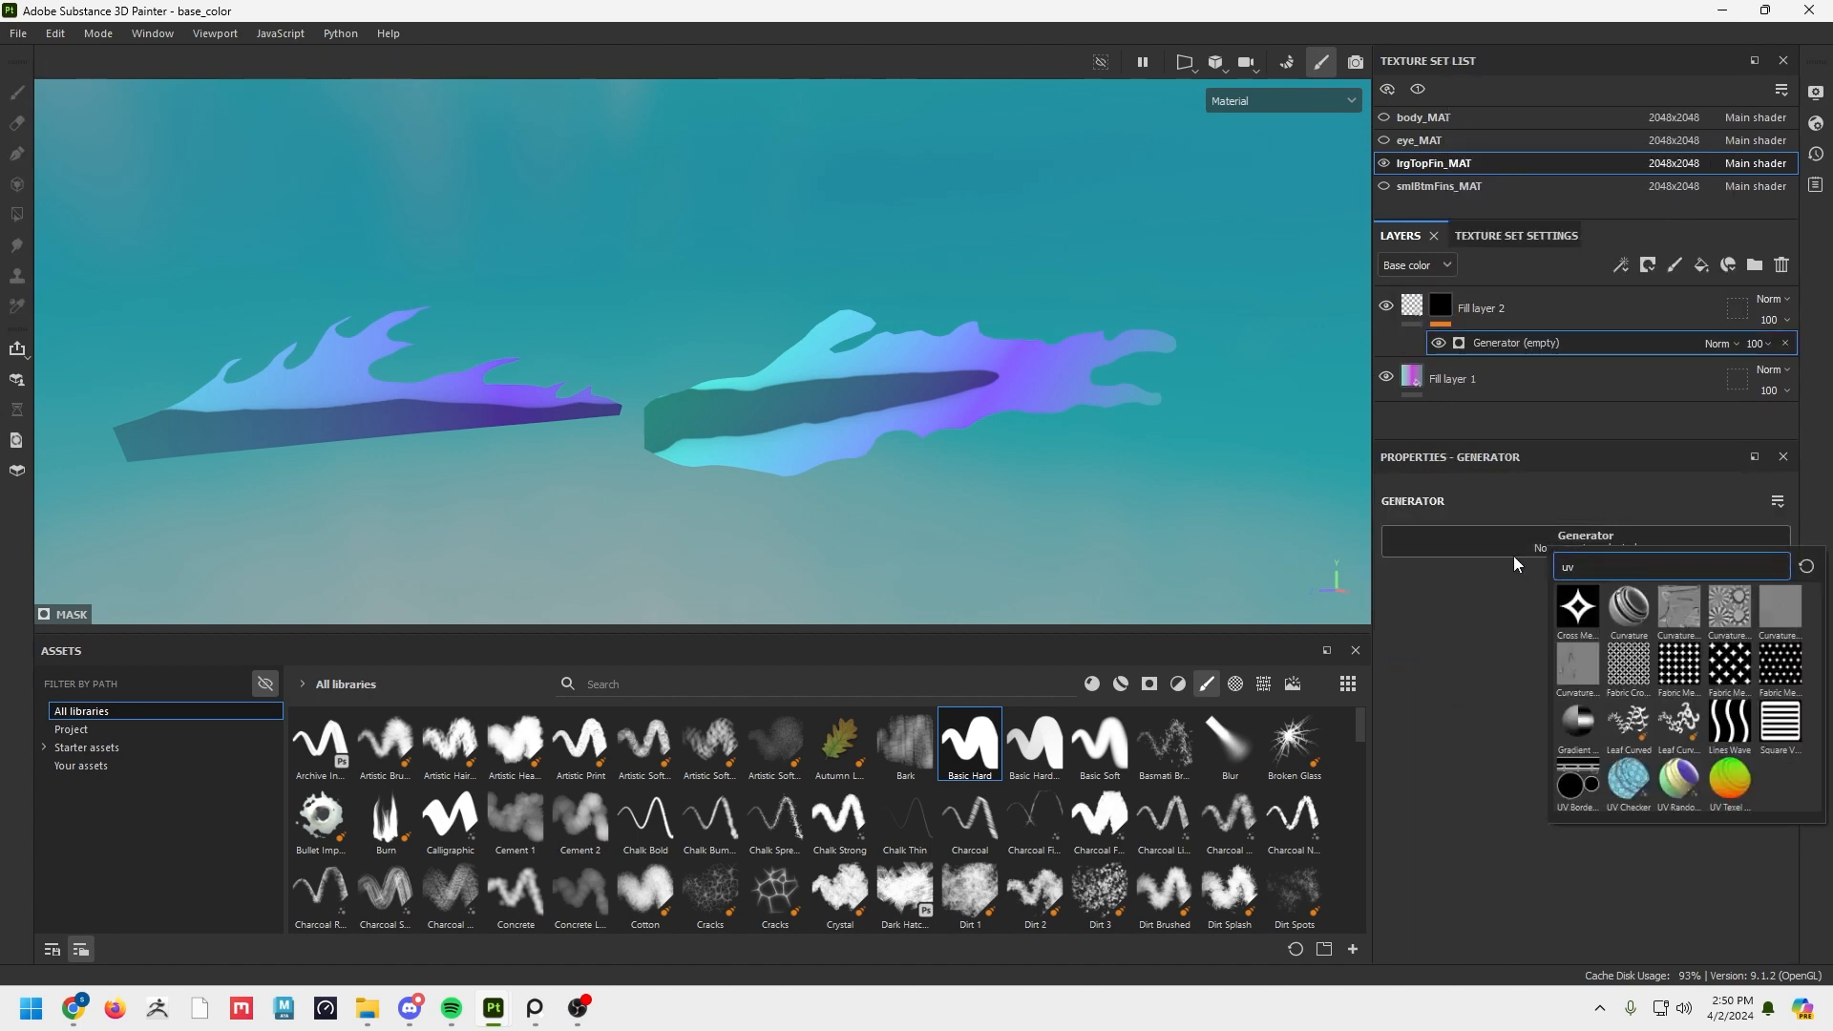
pyautogui.click(1580, 789)
pyautogui.keyDown('alt'); pyautogui.moveTo(970, 441); pyautogui.dragTo(888, 448); pyautogui.keyUp('alt')
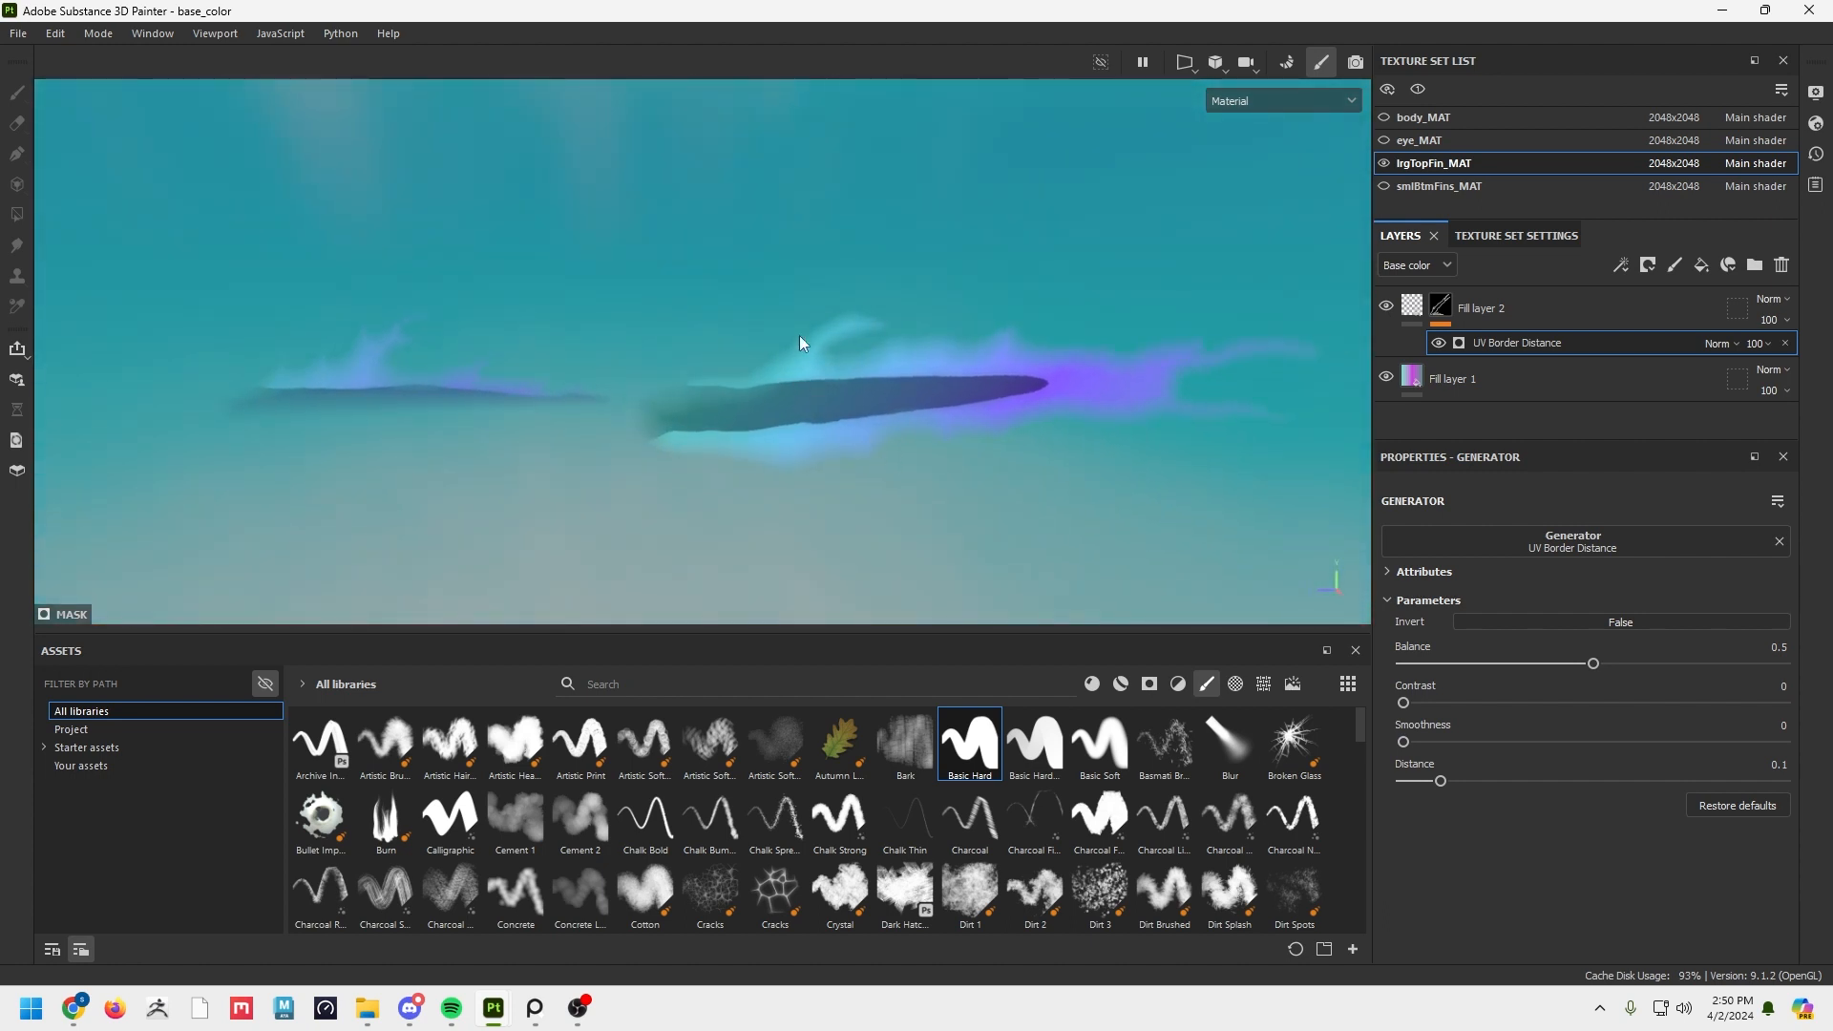
pyautogui.keyDown('alt'); pyautogui.moveTo(531, 357); pyautogui.dragTo(979, 306); pyautogui.keyUp('alt')
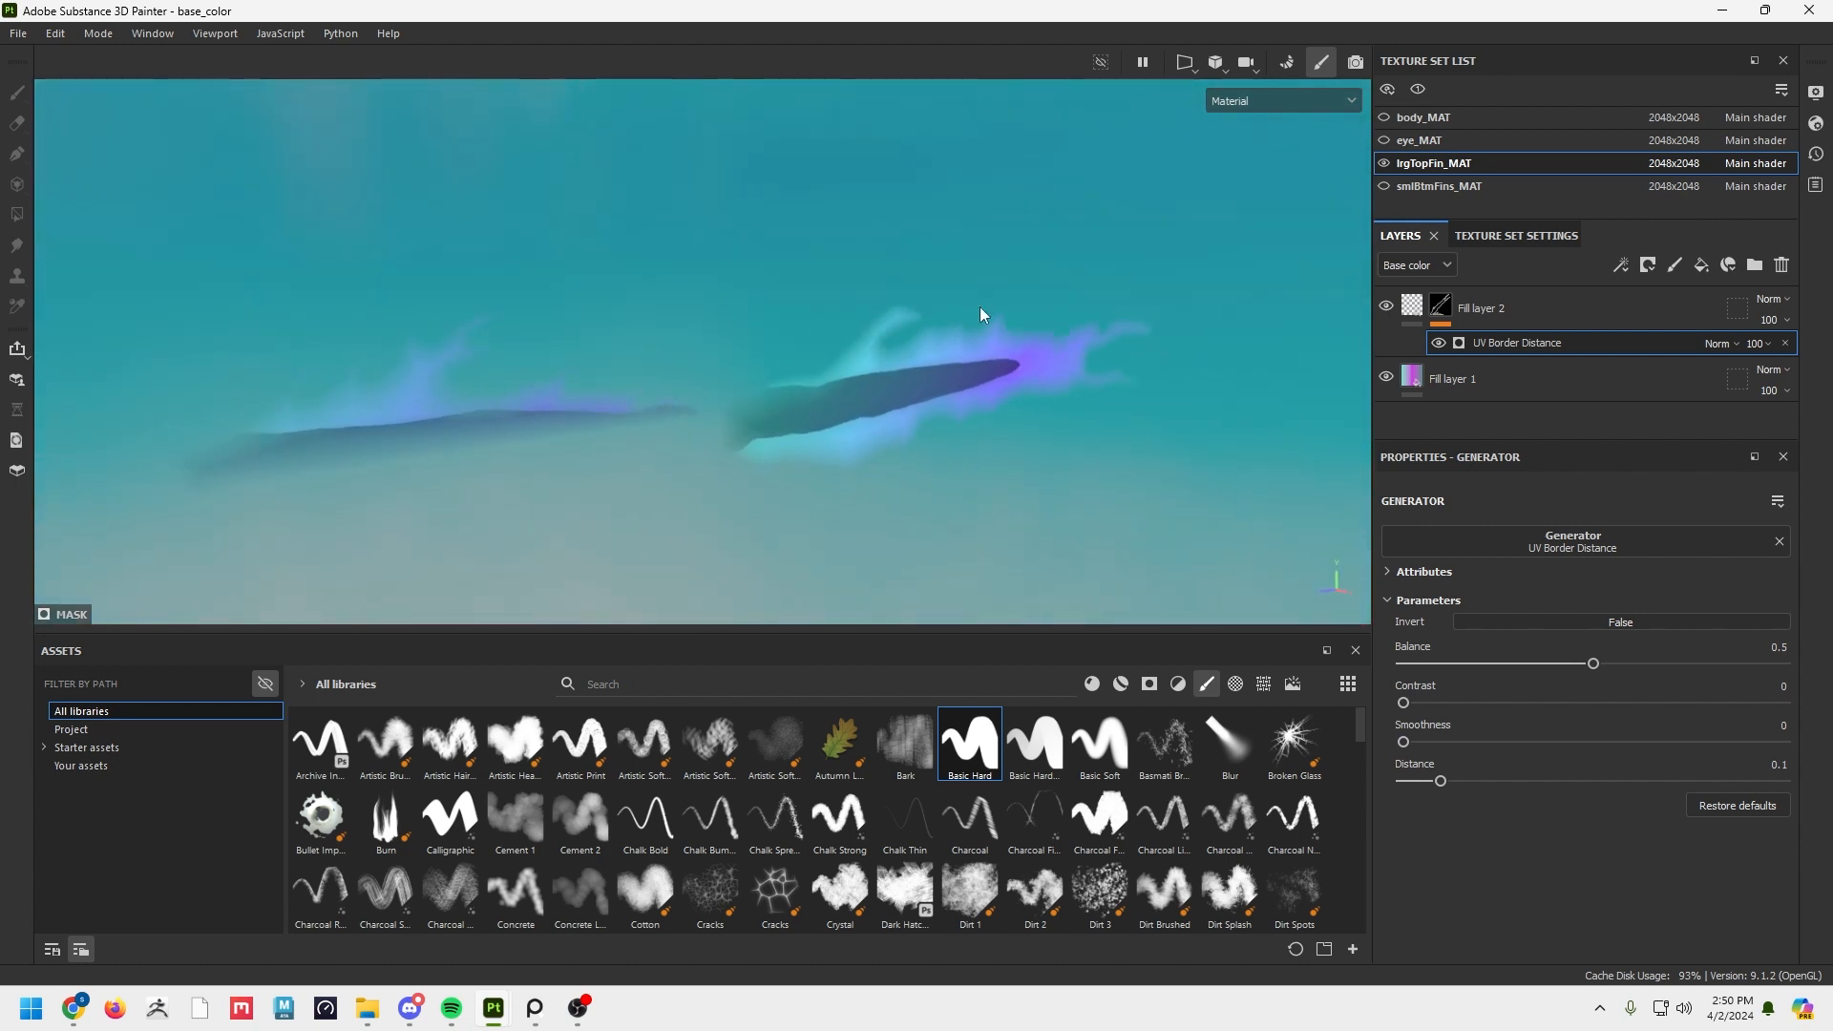
# Compare the fins with and without the UV Border Distance generator in a split 3D/2D view, and return to the 3D view alone.
pyautogui.click(1186, 63)
pyautogui.click(1201, 98)
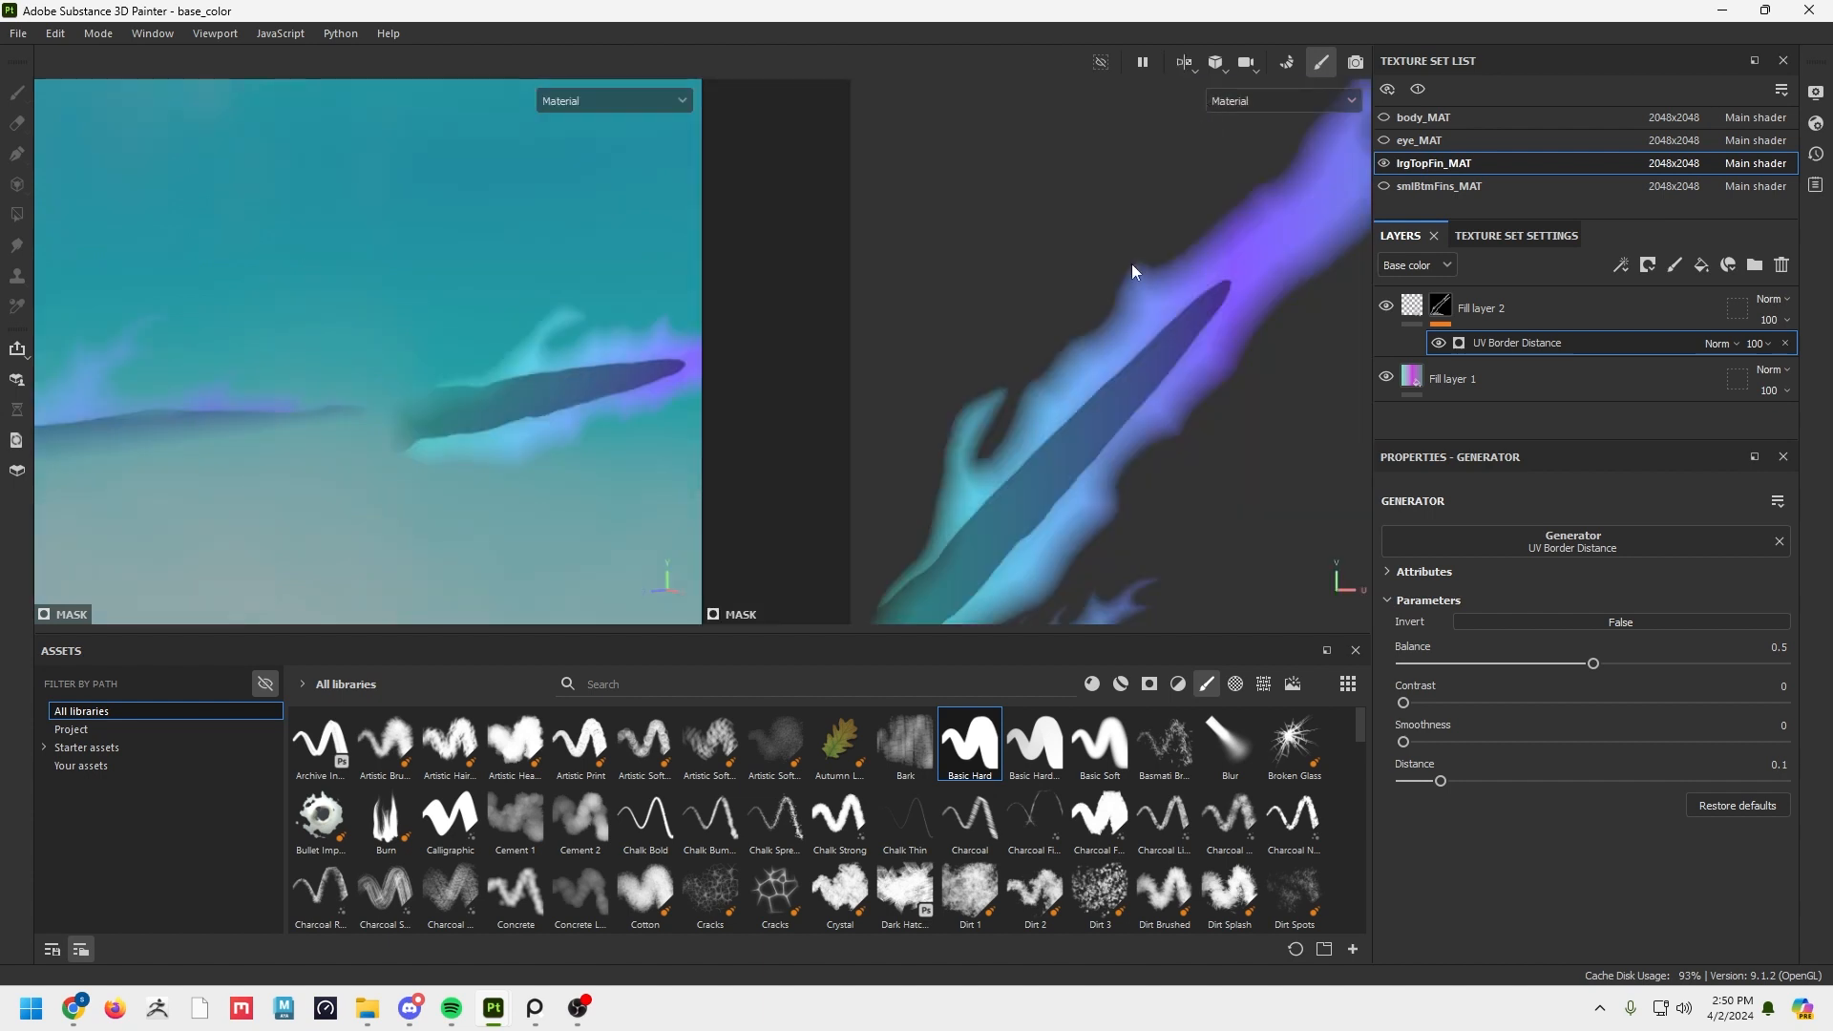
pyautogui.keyDown('alt'); pyautogui.moveTo(1131, 263); pyautogui.dragTo(998, 363); pyautogui.keyUp('alt')
pyautogui.keyDown('alt'); pyautogui.moveTo(1226, 467); pyautogui.dragTo(1022, 455, button='right'); pyautogui.keyUp('alt')
pyautogui.keyDown('alt'); pyautogui.moveTo(1023, 455); pyautogui.dragTo(842, 436, button='middle'); pyautogui.keyUp('alt')
pyautogui.click(1437, 342)
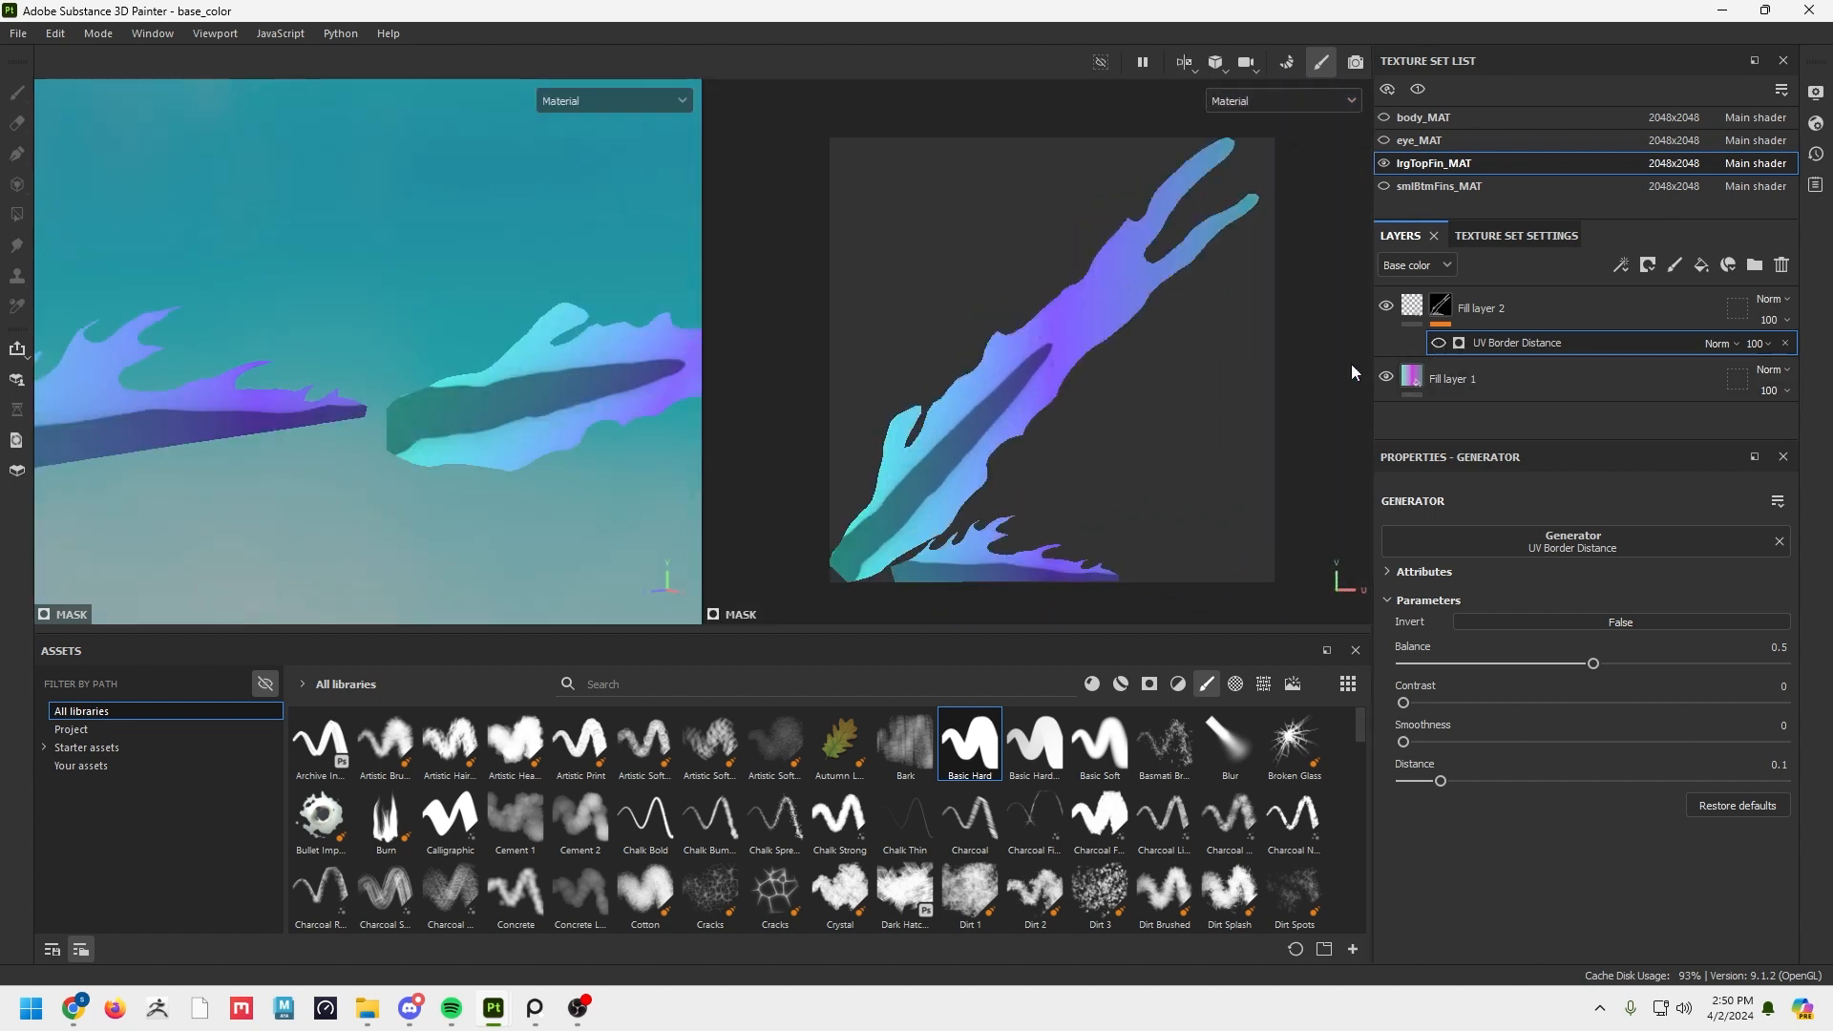
pyautogui.keyDown('alt'); pyautogui.moveTo(1086, 405); pyautogui.dragTo(1057, 410, button='middle'); pyautogui.keyUp('alt')
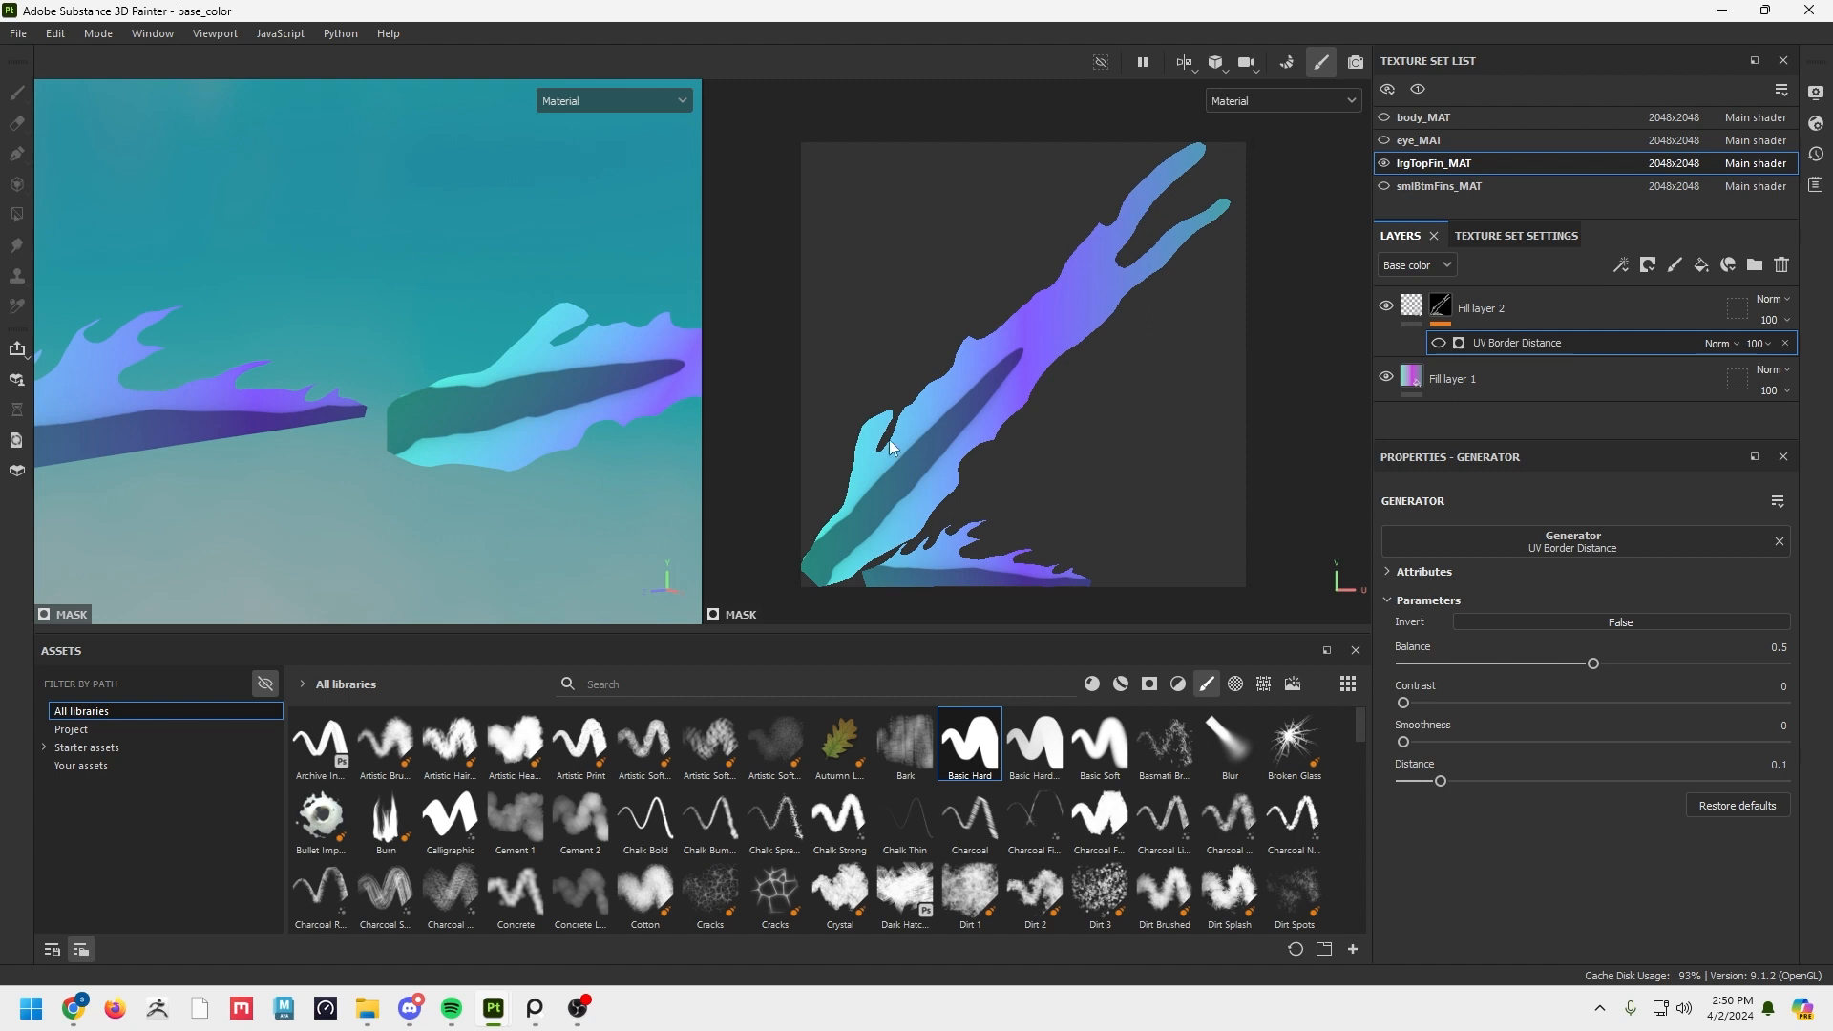
pyautogui.click(1437, 341)
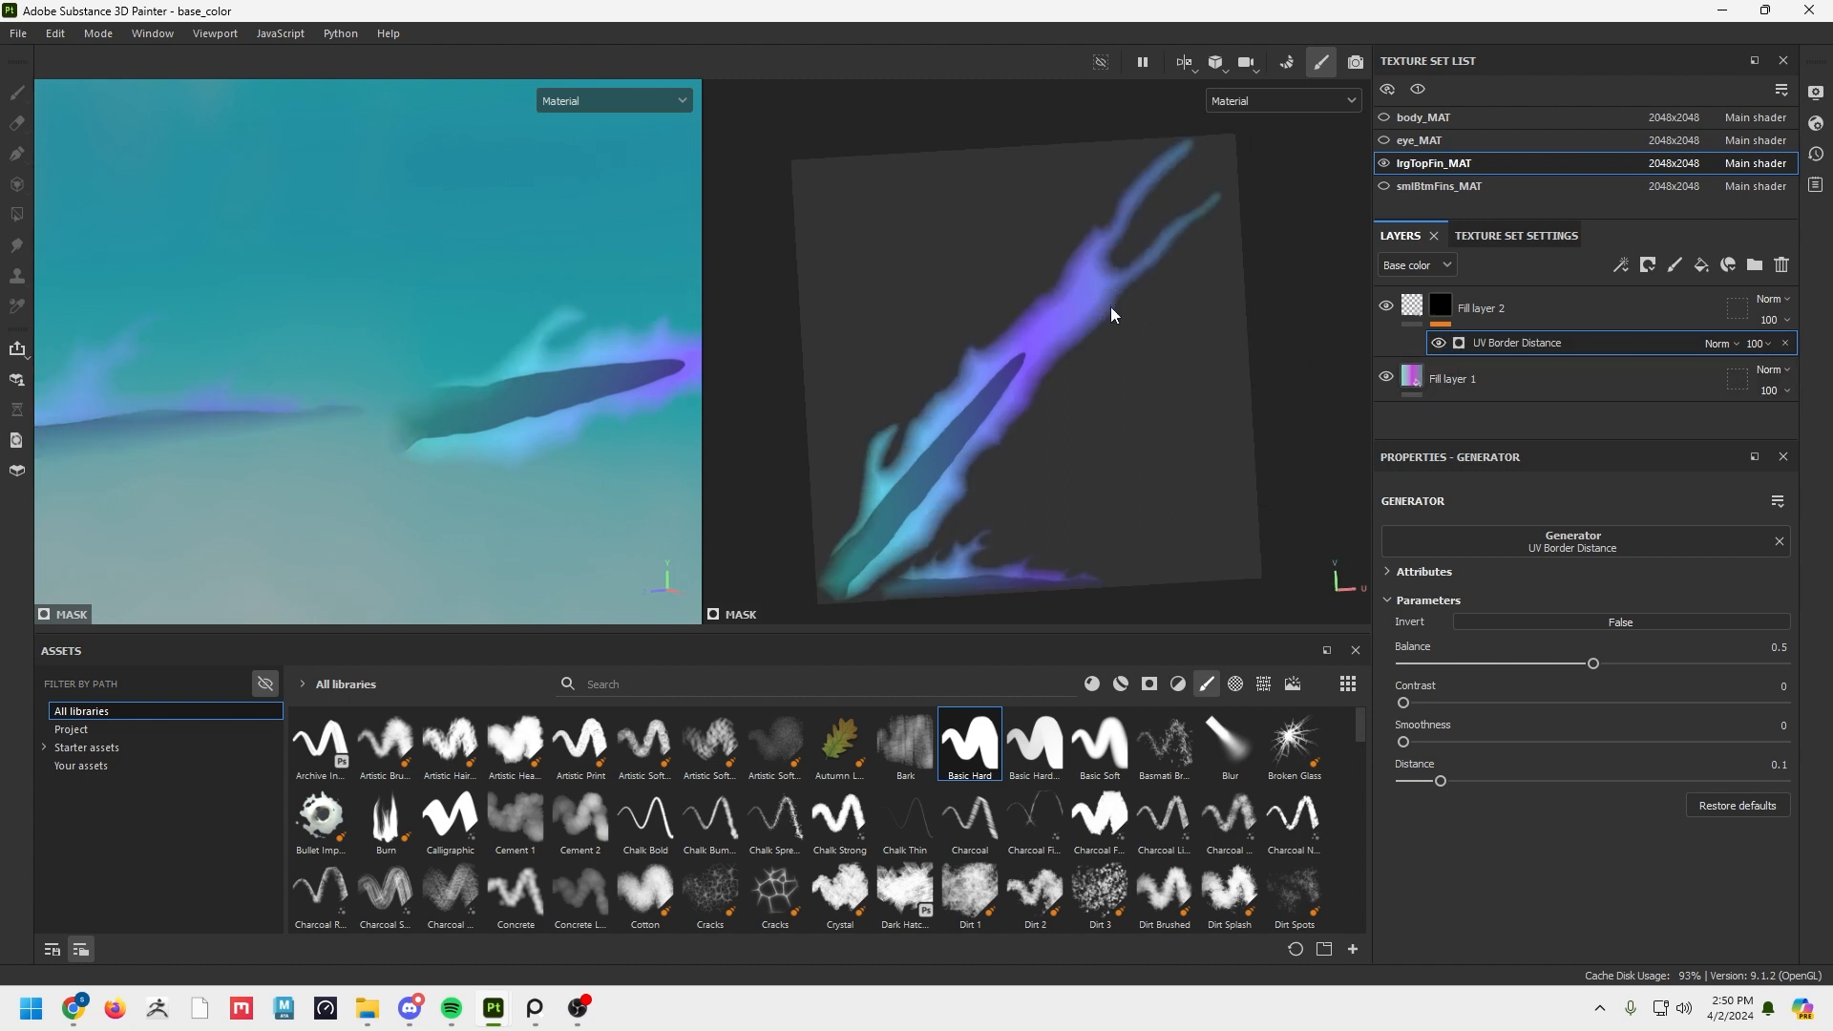
pyautogui.keyDown('alt'); pyautogui.keyDown('shift'); pyautogui.moveTo(1110, 307); pyautogui.dragTo(1119, 329); pyautogui.keyUp('shift'); pyautogui.keyUp('alt')
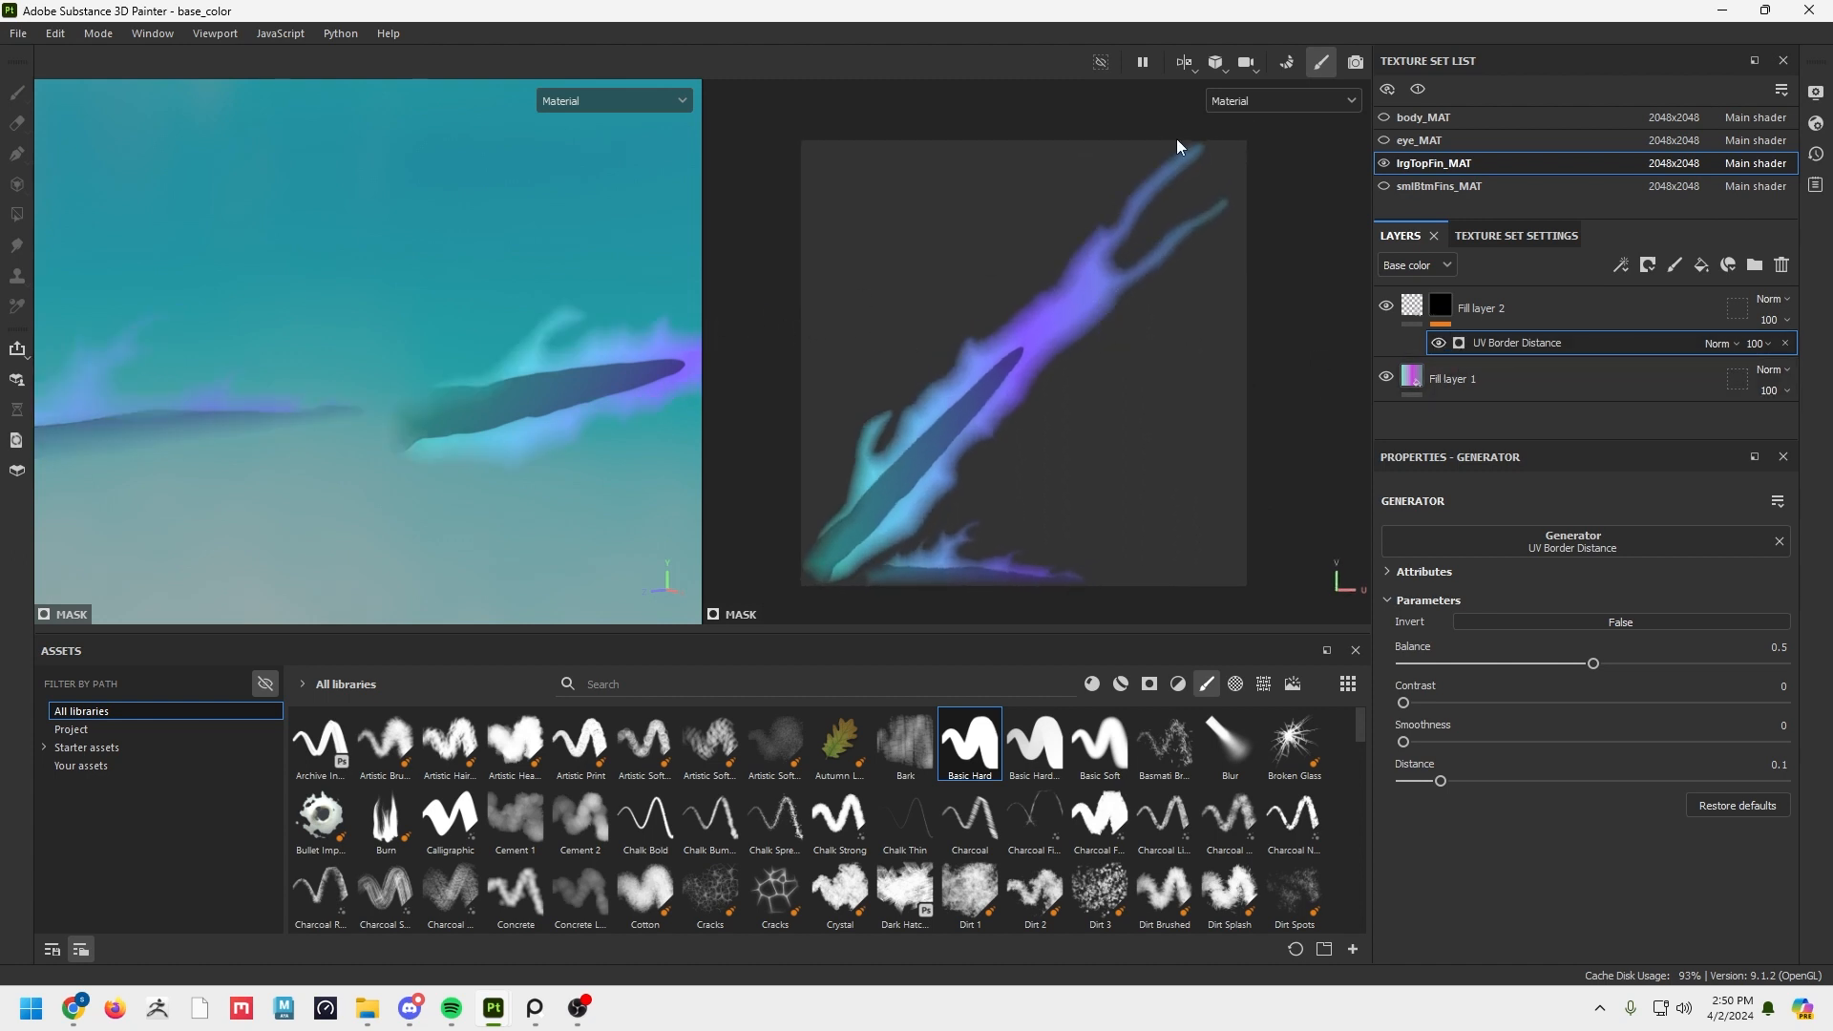
pyautogui.click(1181, 65)
pyautogui.click(1211, 113)
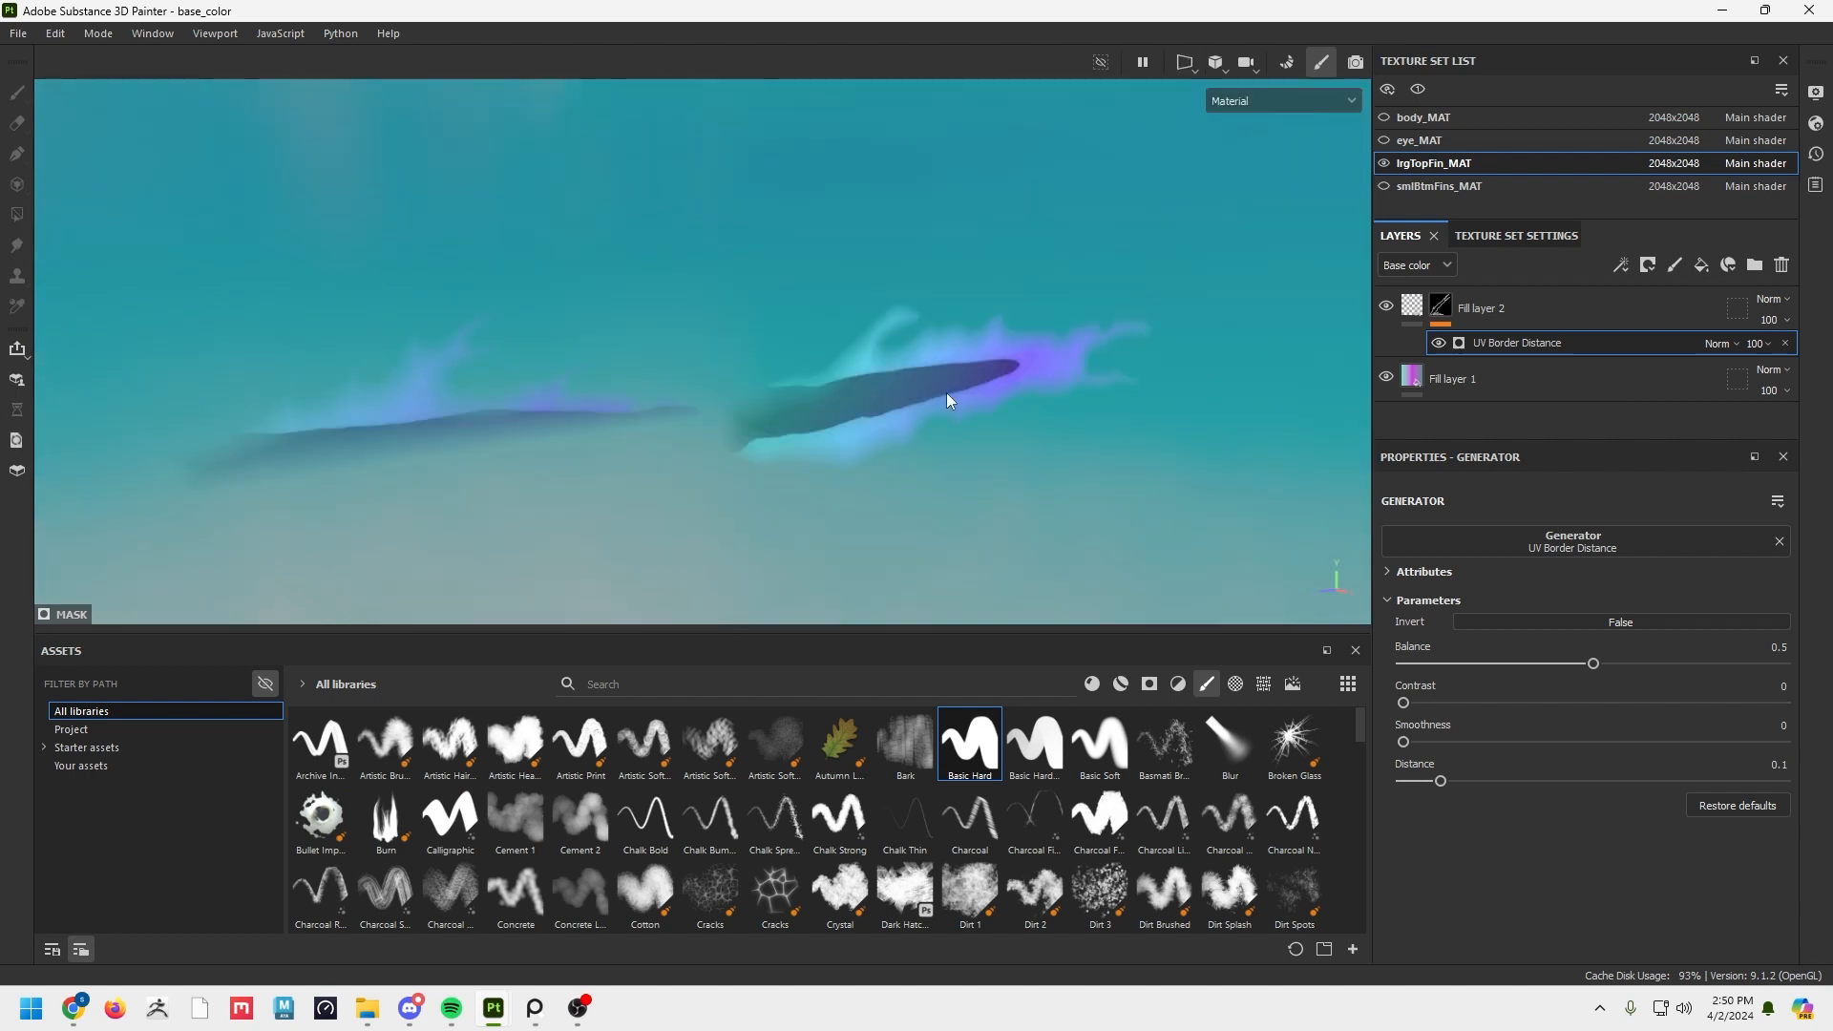
# Show the body_MAT texture set again alongside the large top fins.
pyautogui.keyDown('alt'); pyautogui.moveTo(673, 333); pyautogui.dragTo(676, 351); pyautogui.keyUp('alt')
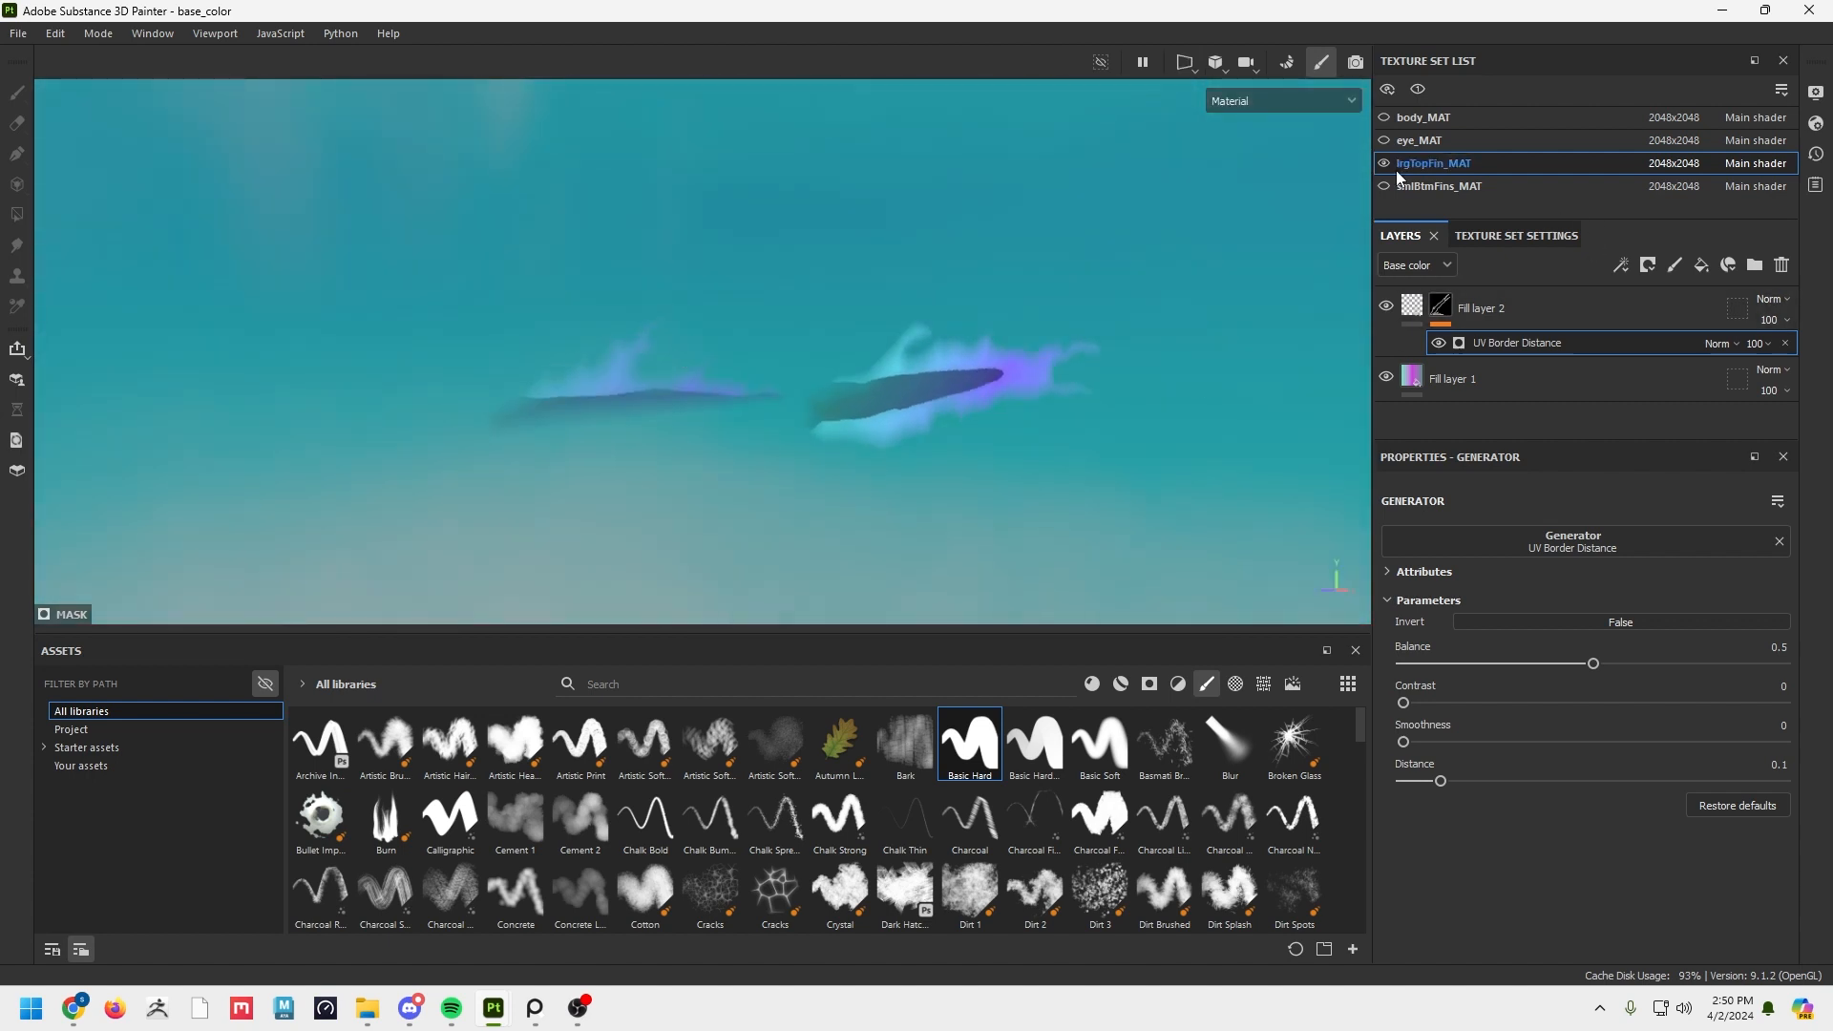
pyautogui.click(1383, 117)
pyautogui.keyDown('alt'); pyautogui.moveTo(914, 319); pyautogui.dragTo(926, 445); pyautogui.keyUp('alt')
# Add a fill layer above Fill layer 2 with only the opacity channel enabled, and set its opacity to 0.
pyautogui.click(1543, 315)
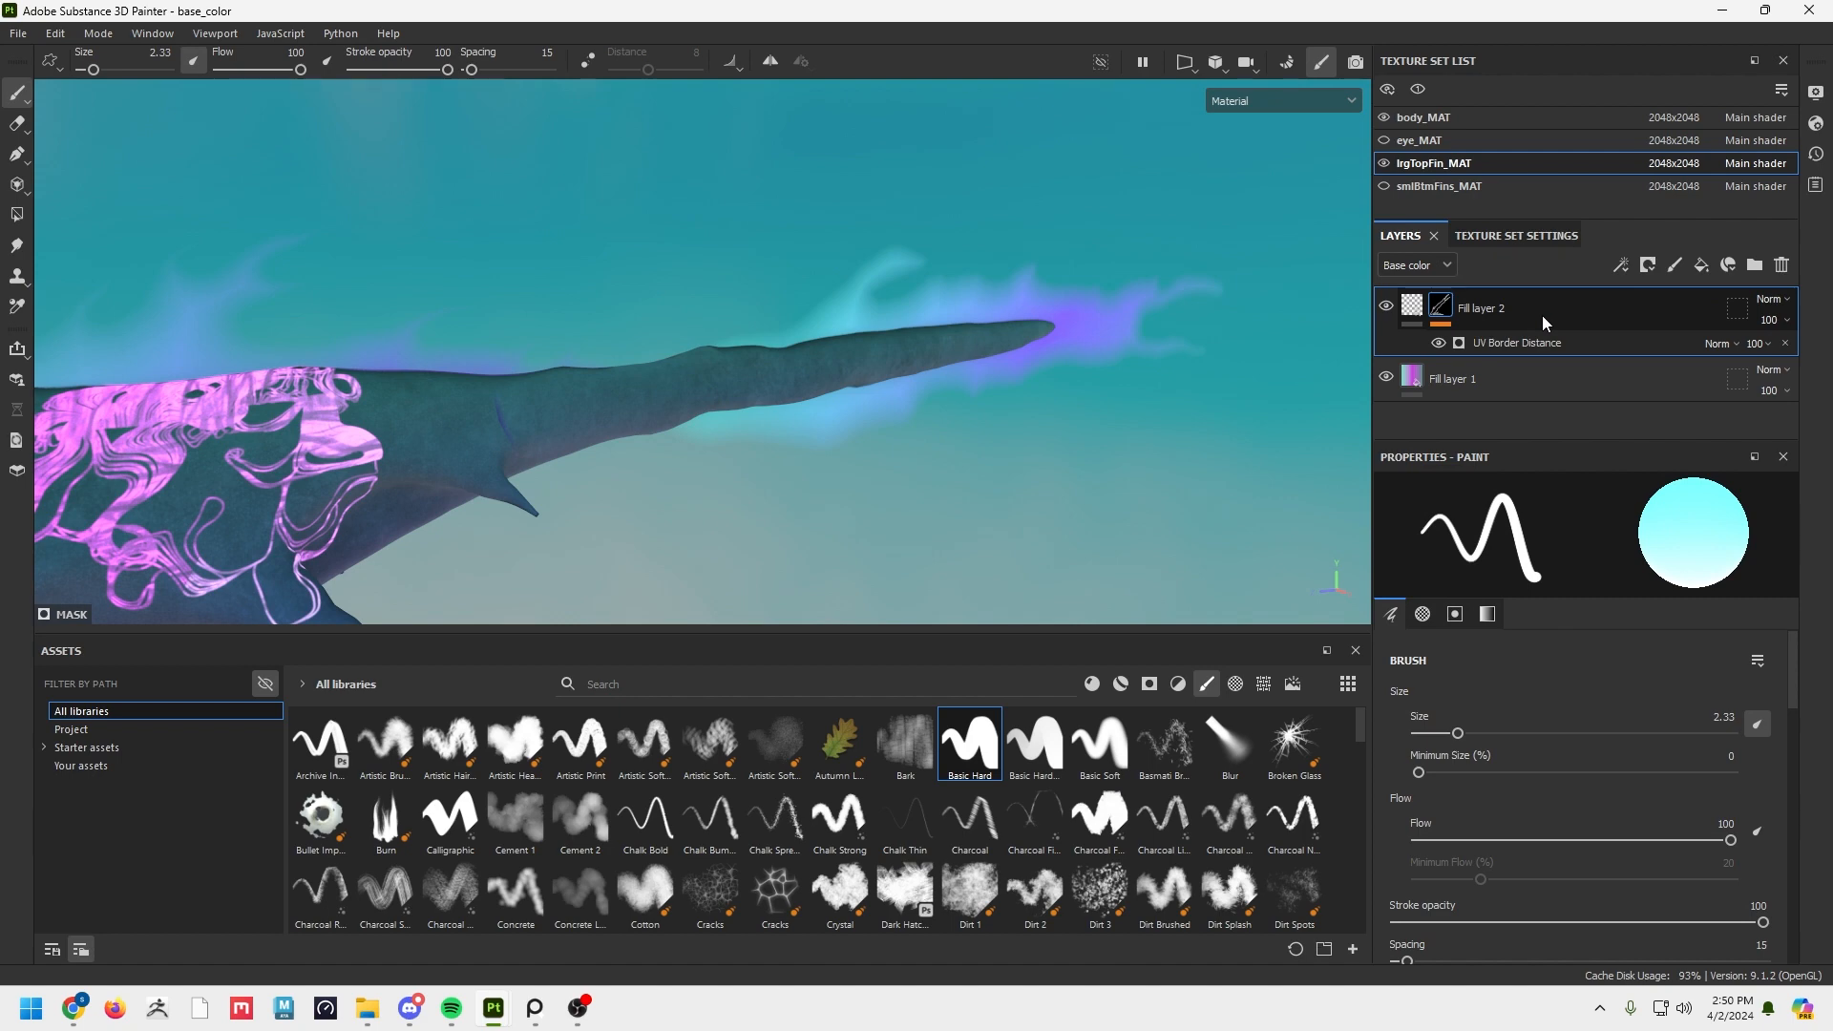
pyautogui.click(1701, 265)
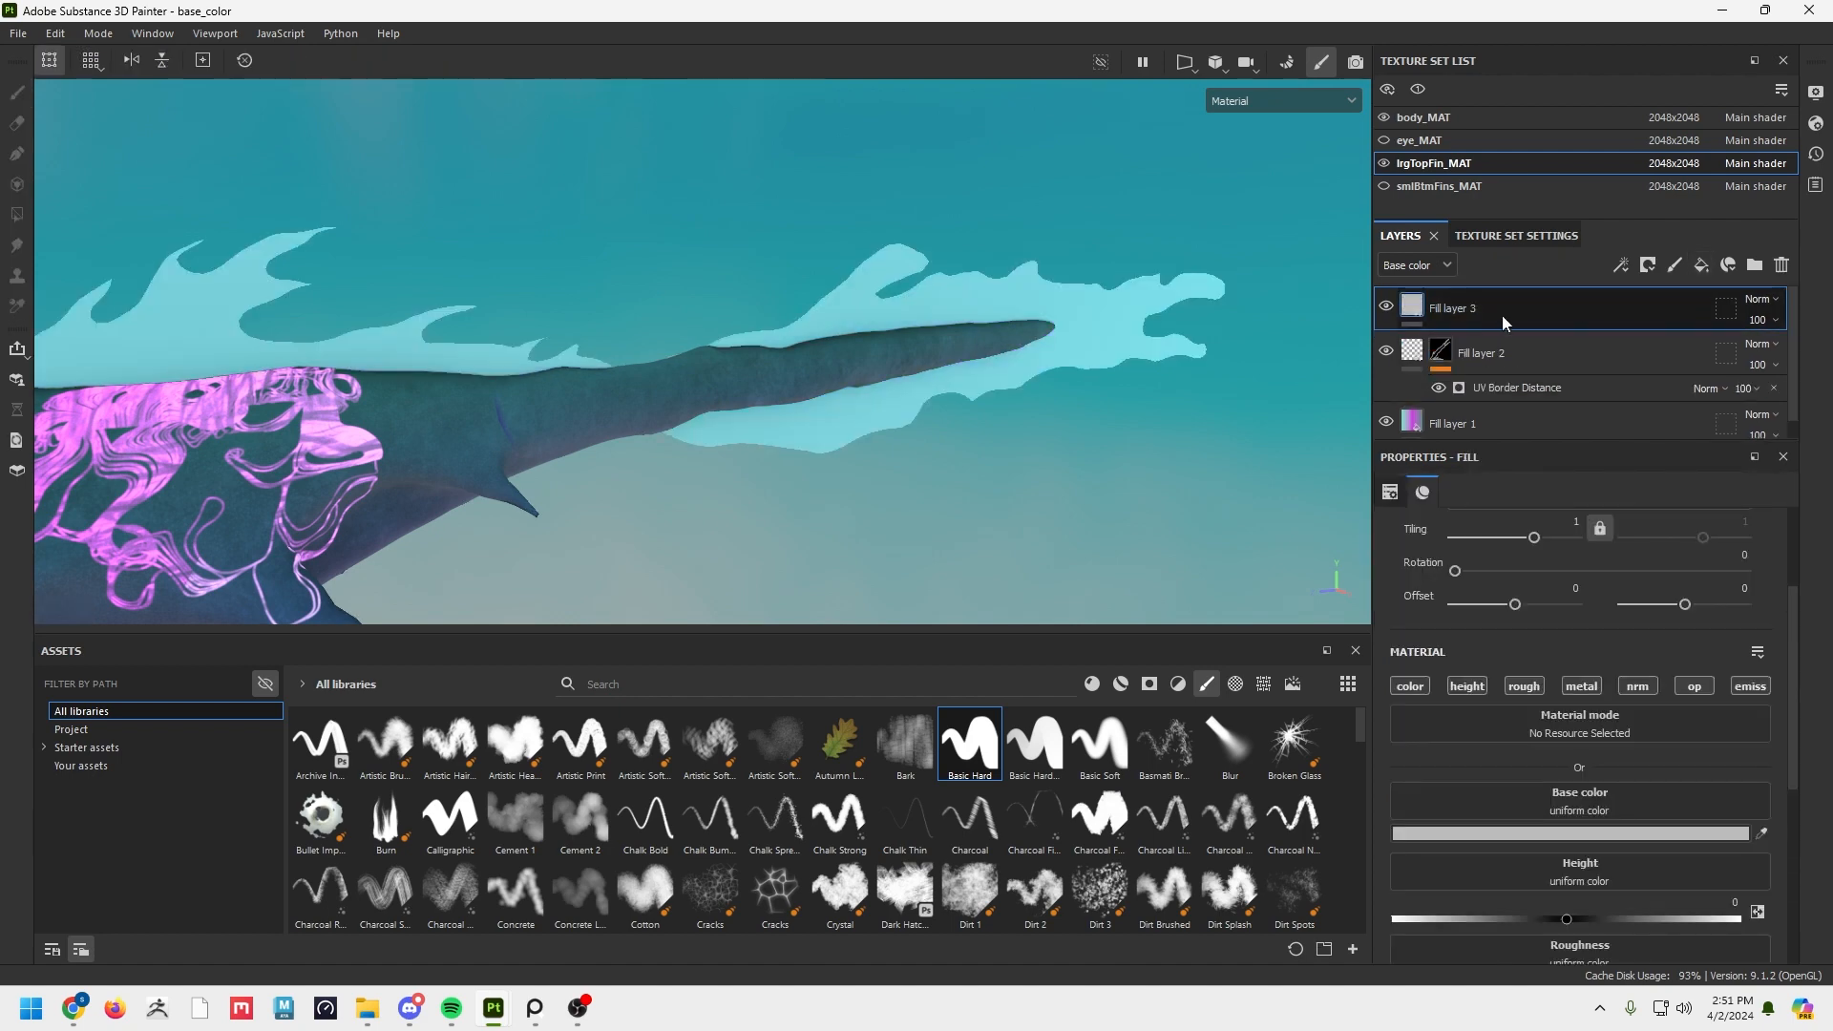
pyautogui.click(1470, 686)
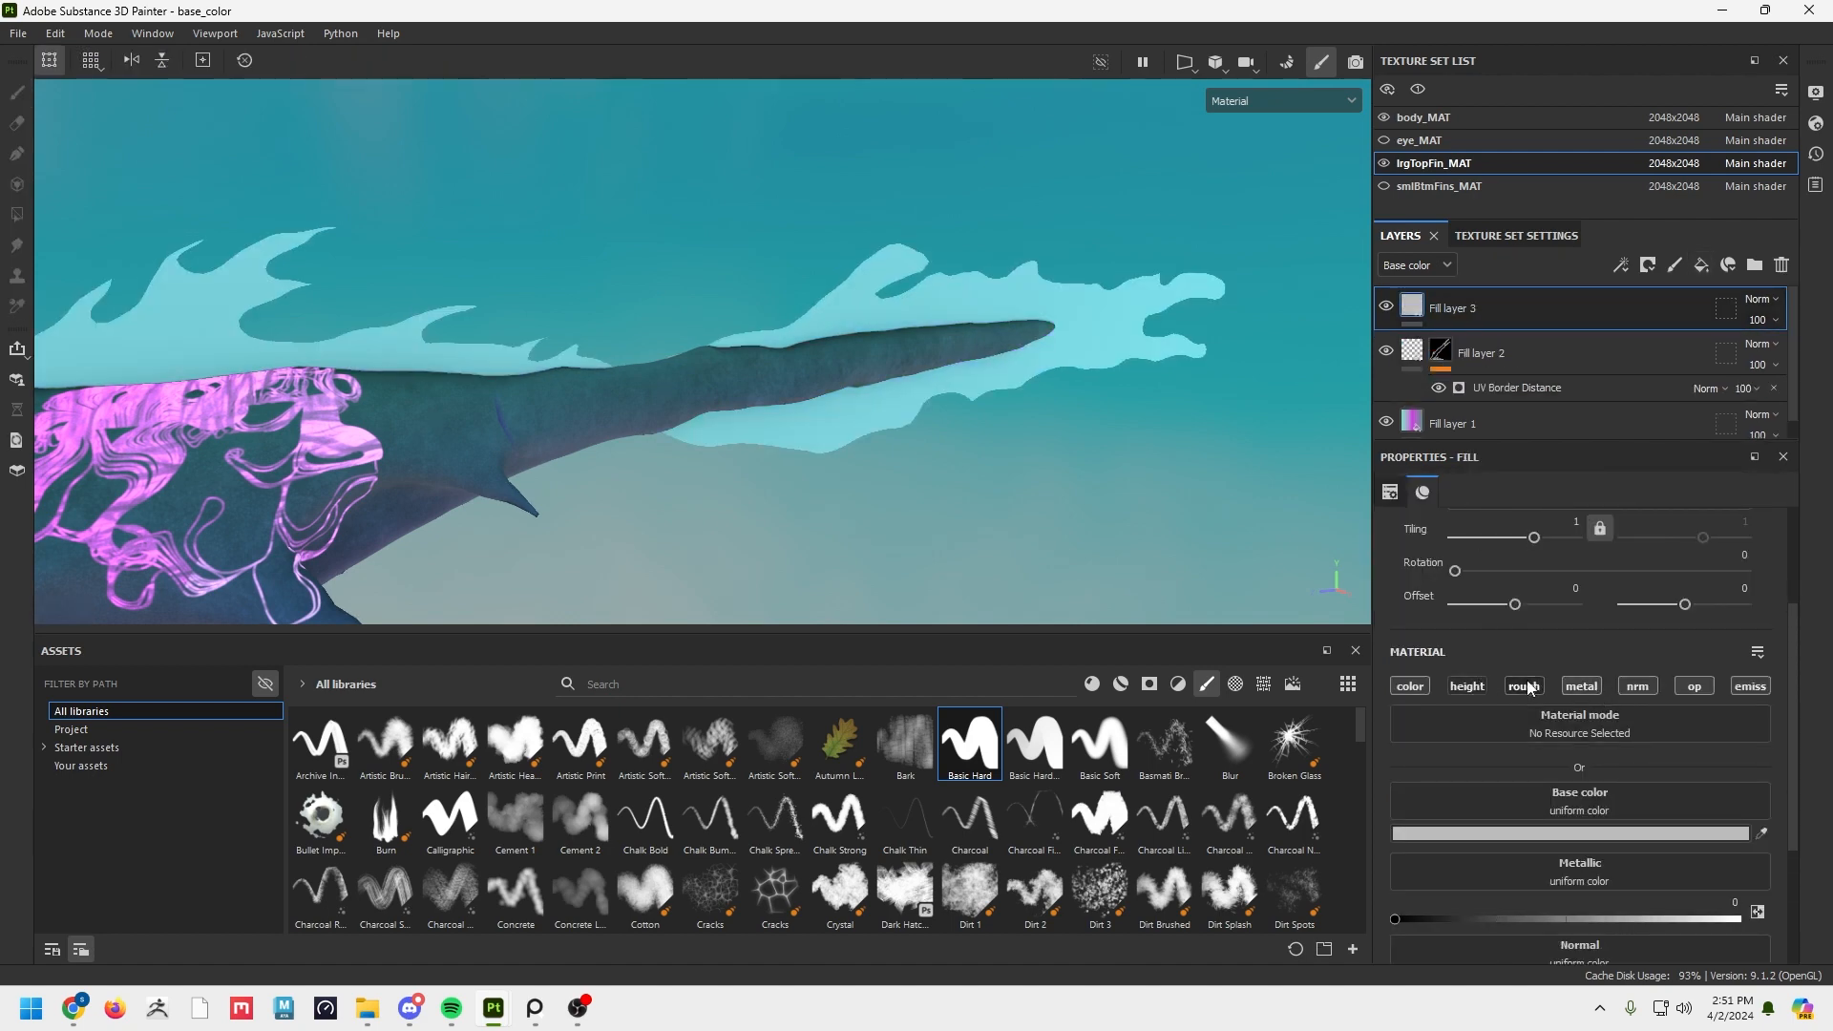
pyautogui.click(1524, 686)
pyautogui.click(1636, 687)
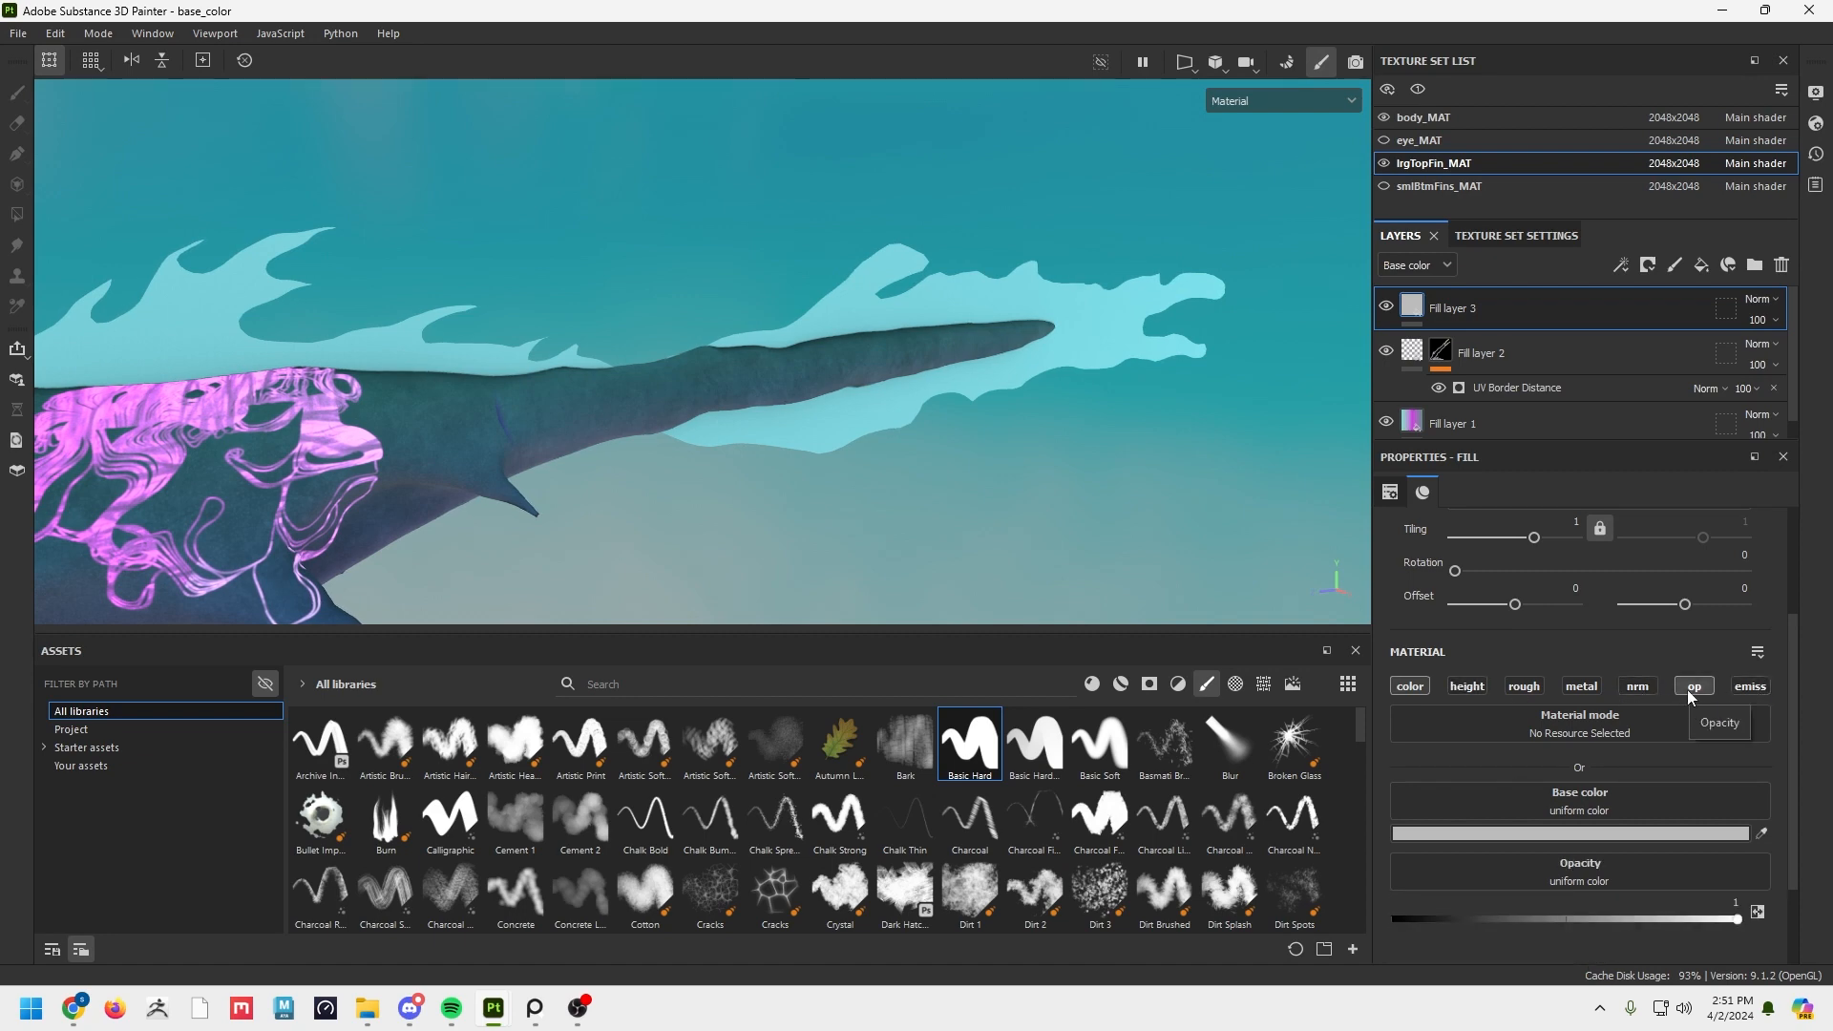
pyautogui.click(1420, 685)
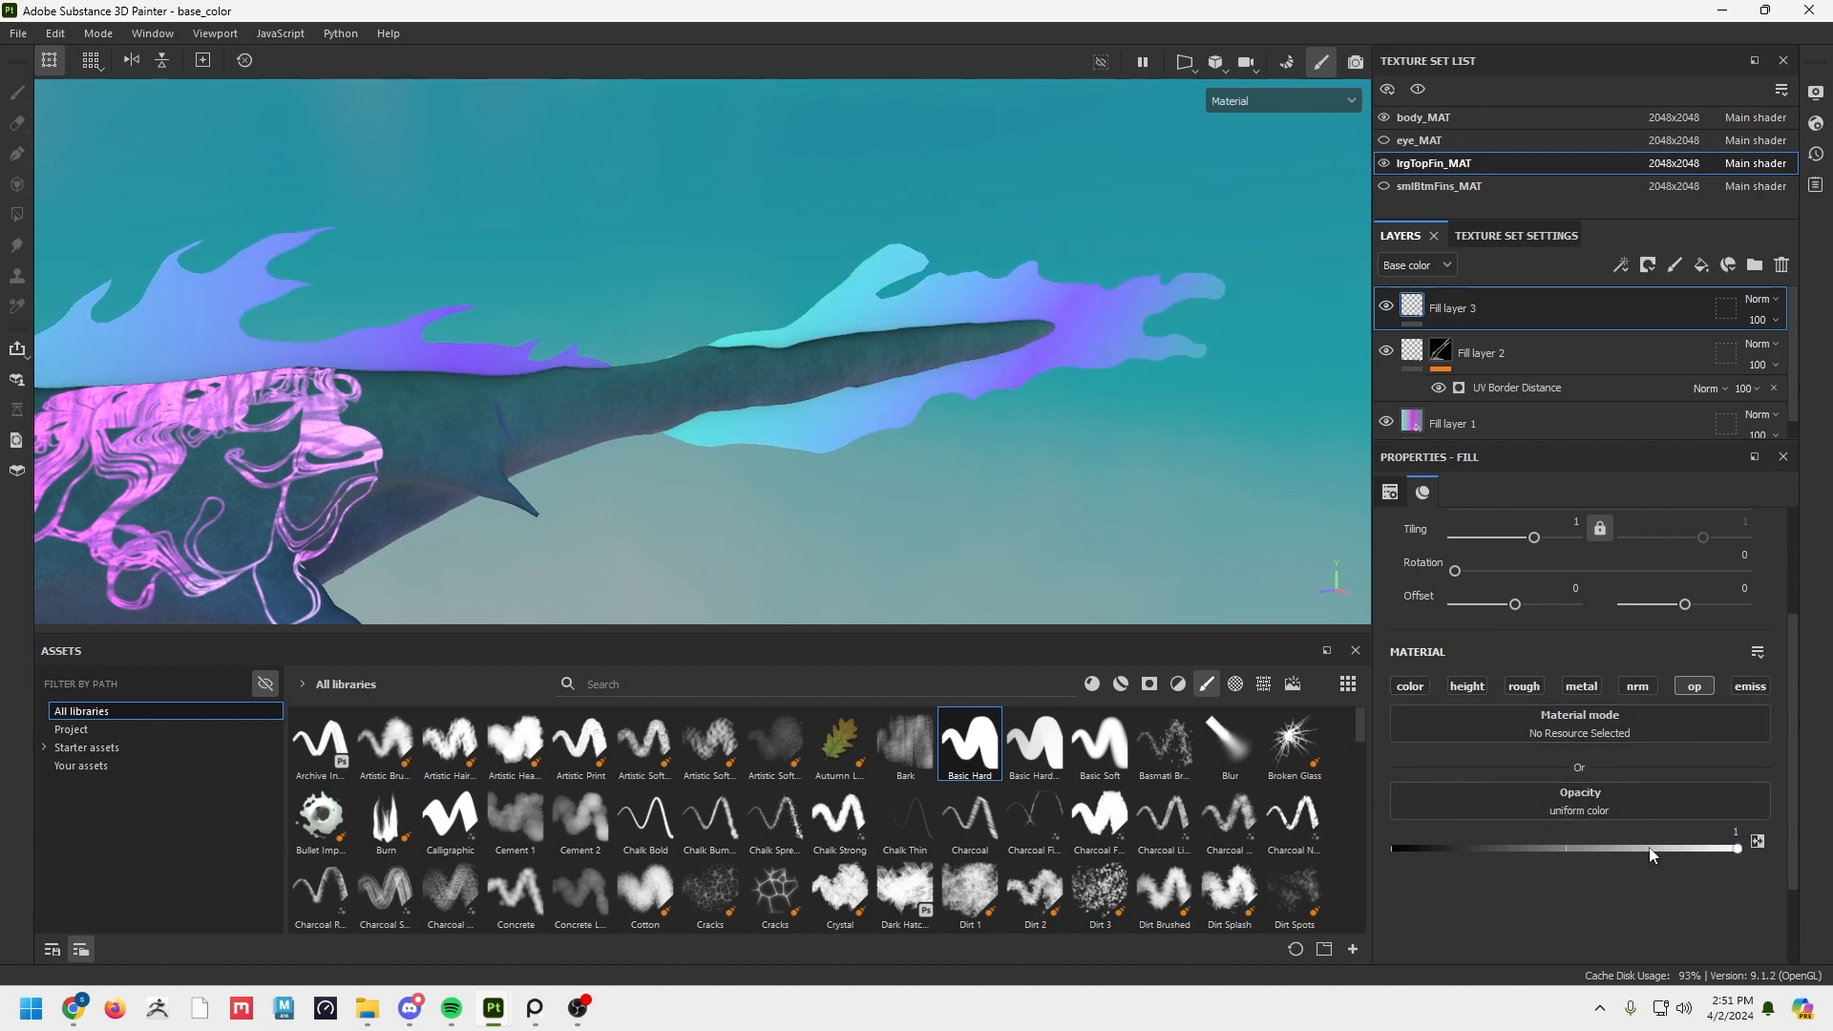
pyautogui.moveTo(1645, 847); pyautogui.dragTo(1264, 846)
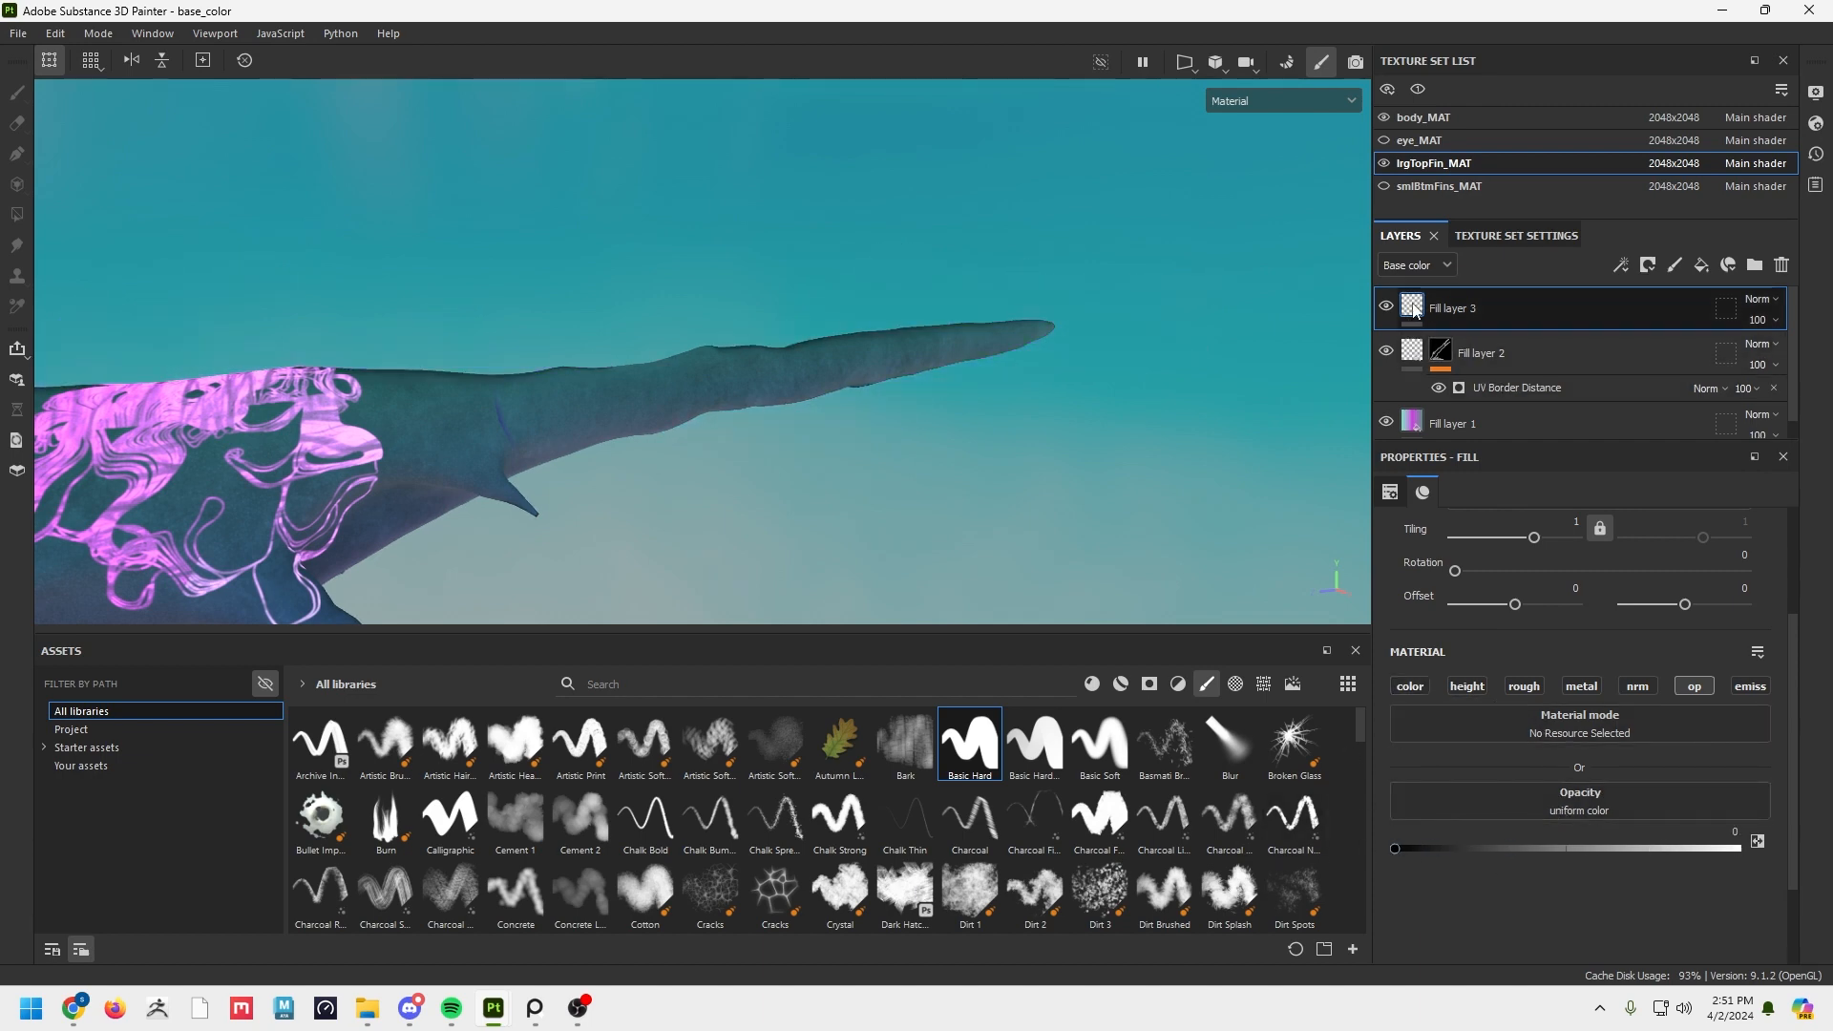
# Give Fill layer 3 a black mask containing a fill effect, and set that fill's grayscale to 0.
pyautogui.rightClick(1407, 306)
pyautogui.click(1463, 343)
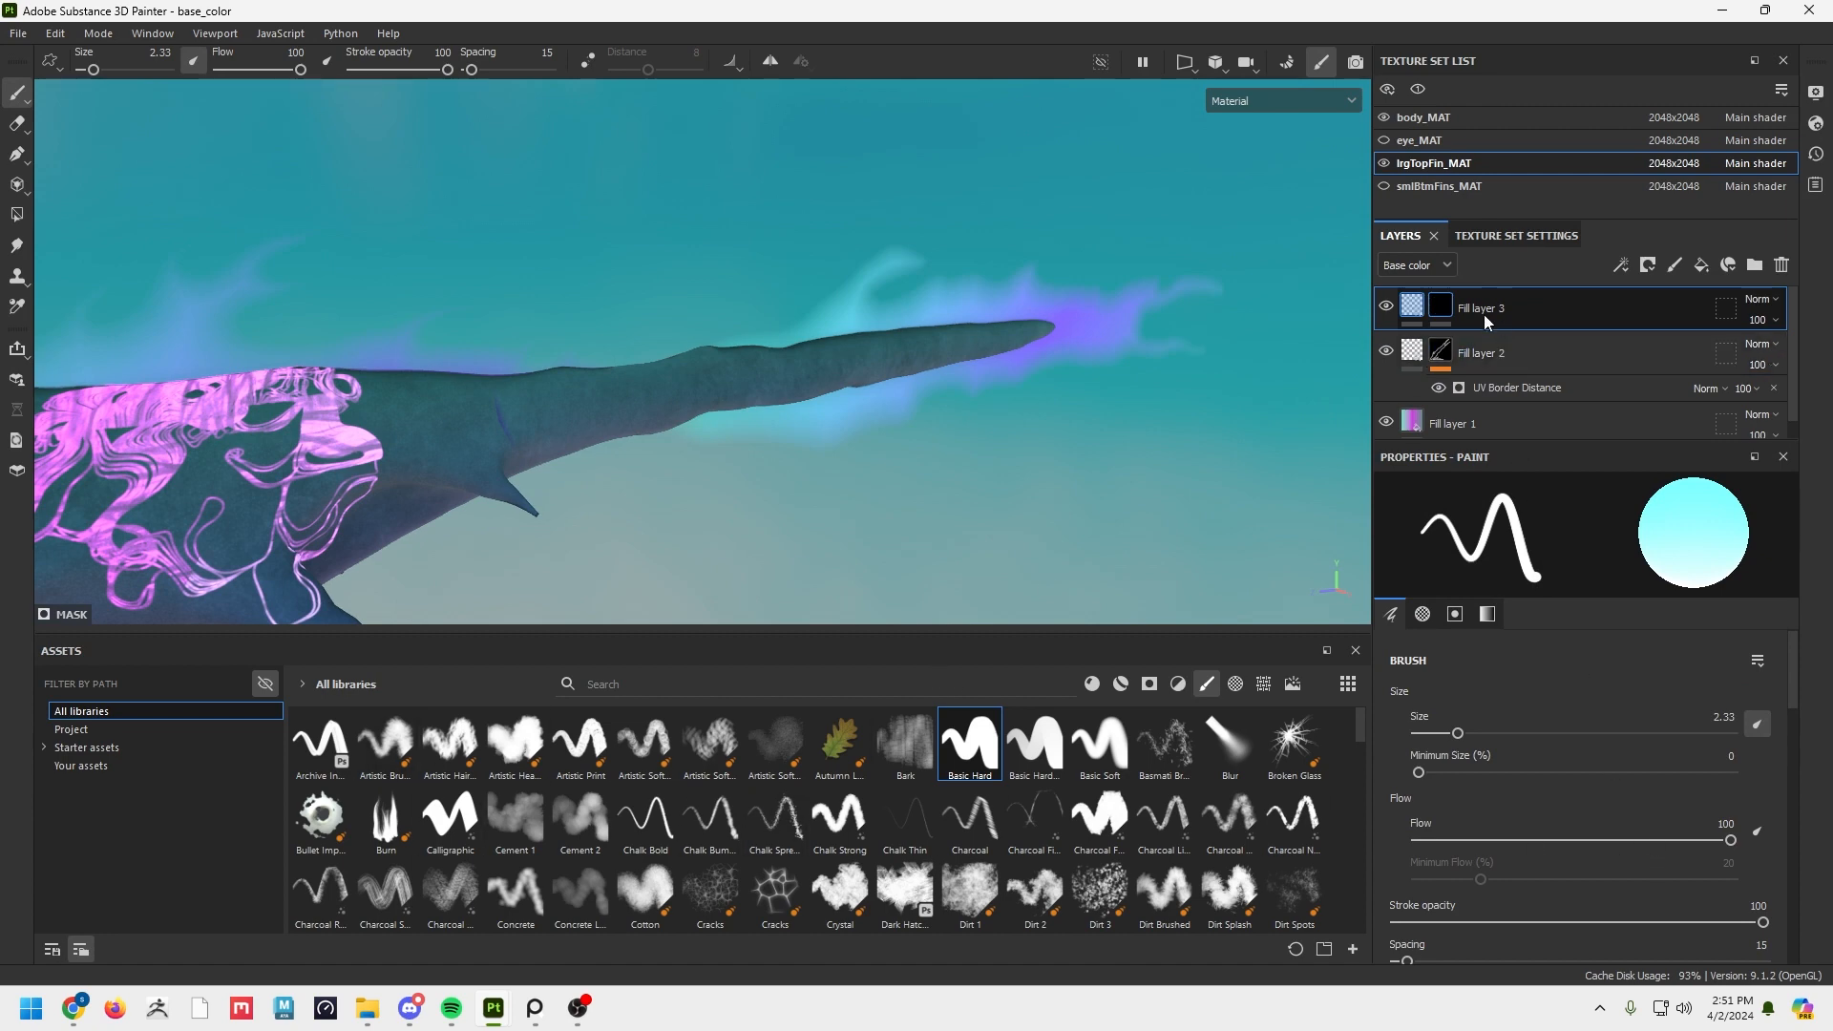
pyautogui.rightClick(1441, 309)
pyautogui.click(1501, 638)
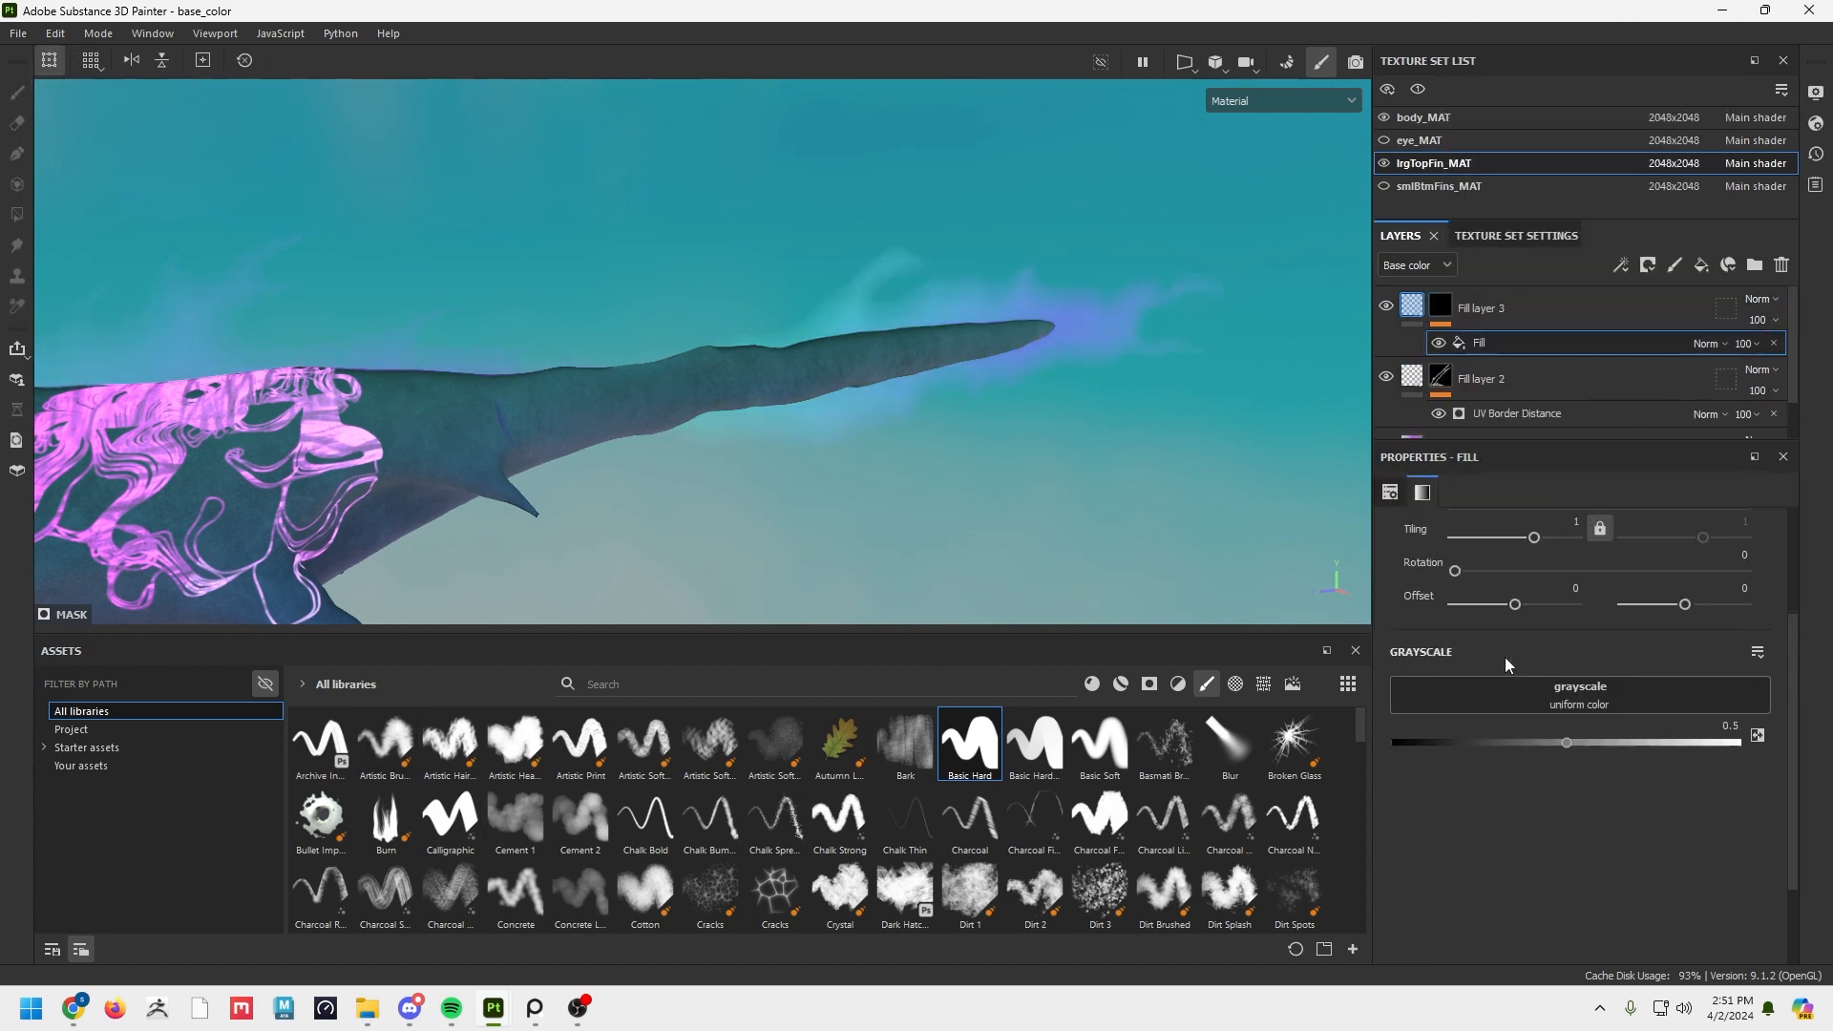
pyautogui.moveTo(1566, 743); pyautogui.dragTo(1245, 725)
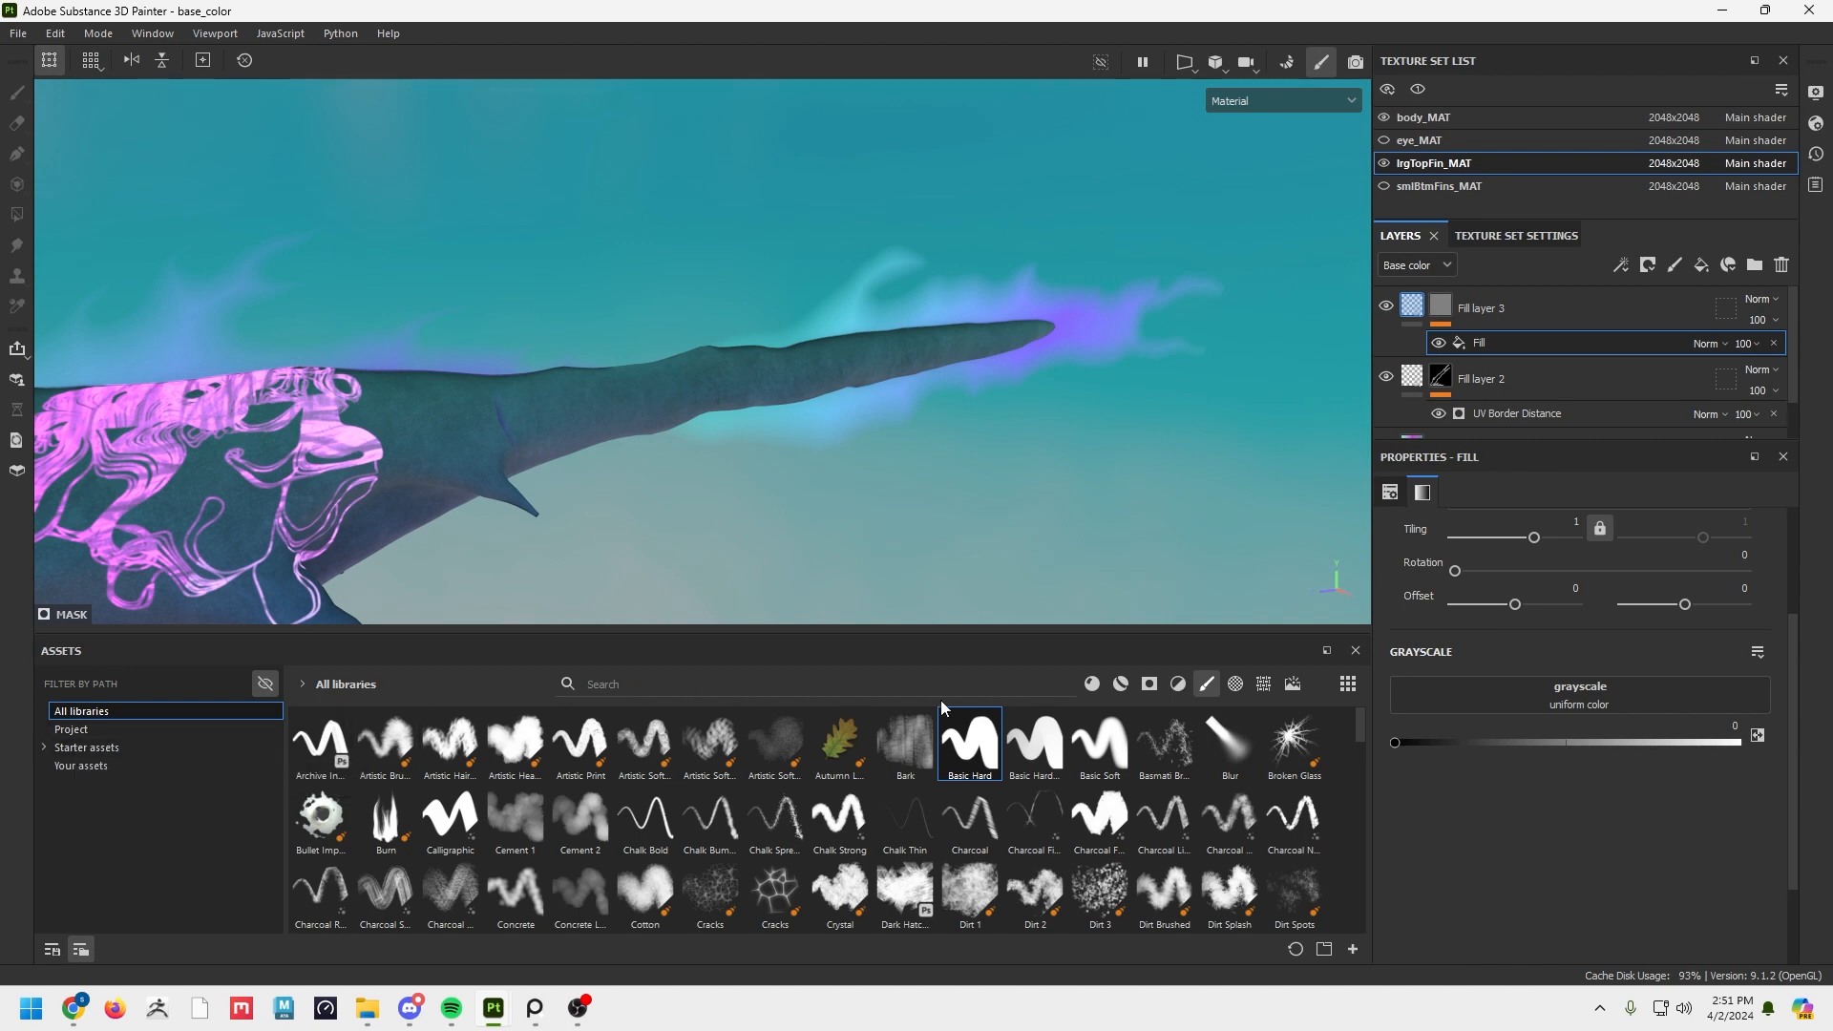
# Find a streaky grunge texture in the asset library and assign Grunge Map 005 to the mask fill's grayscale.
pyautogui.click(1234, 684)
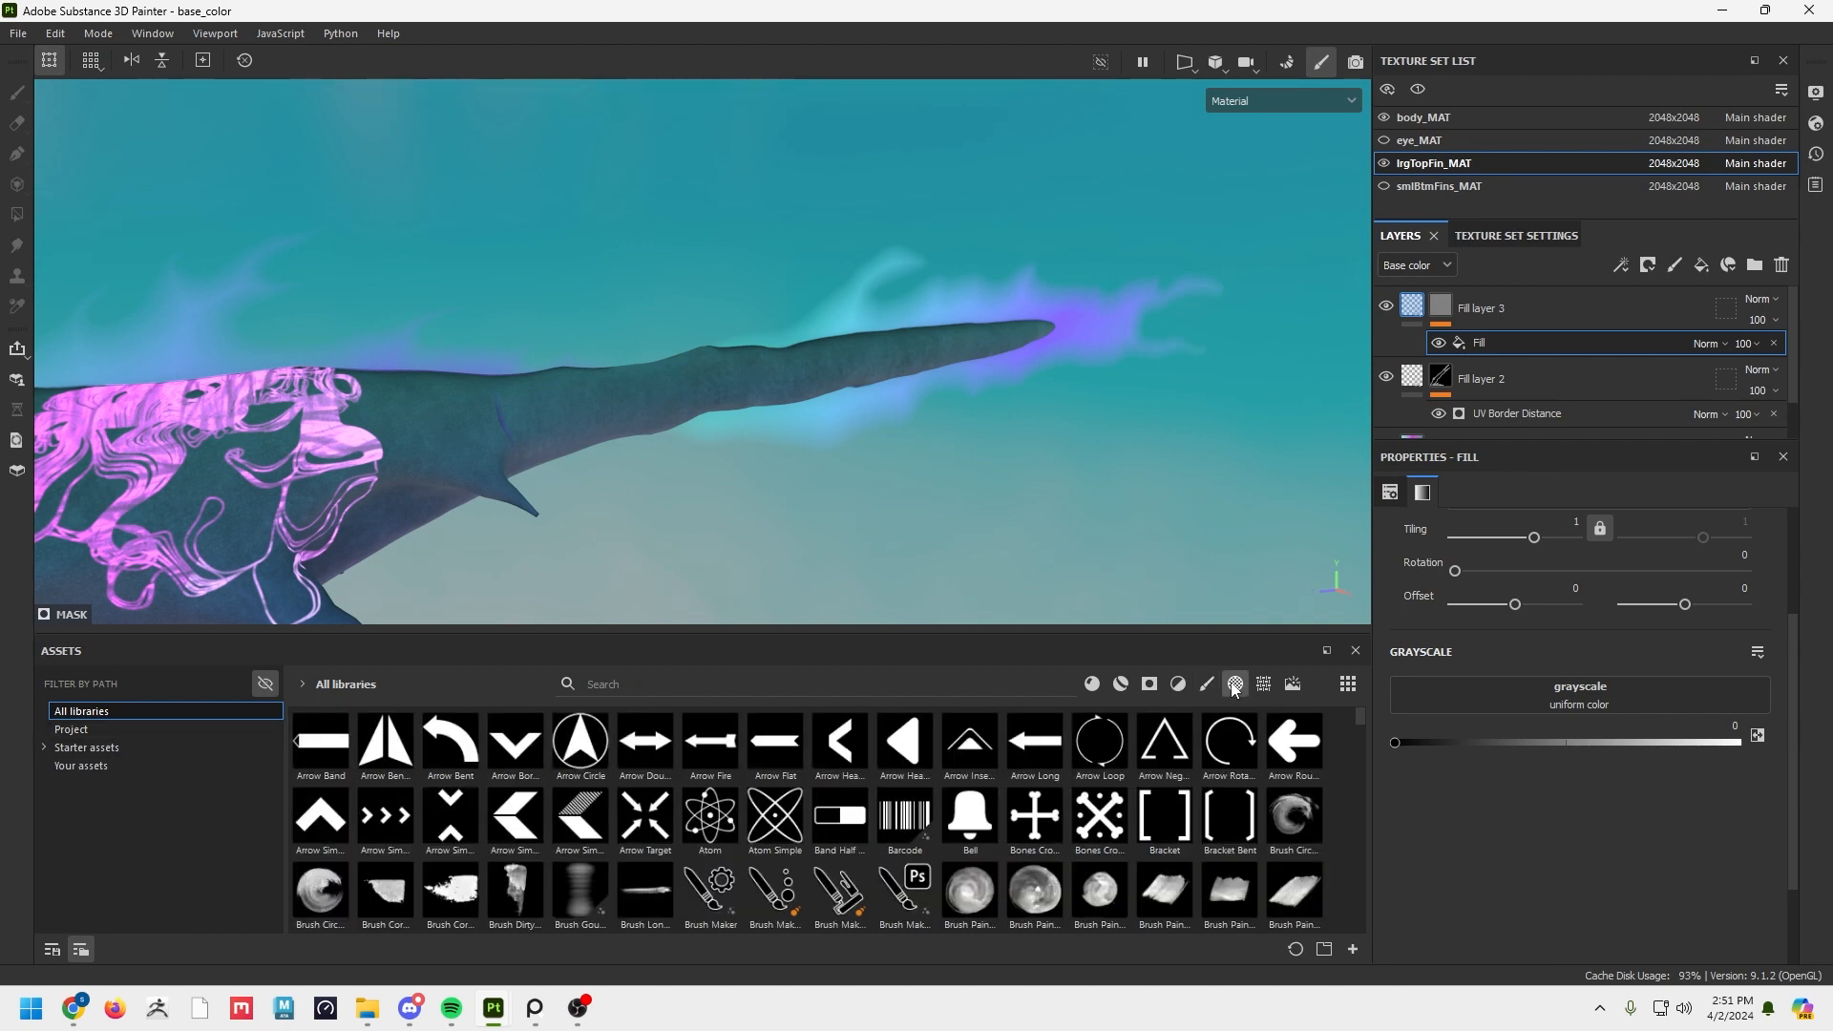
pyautogui.scroll(-3, 644, 833)
pyautogui.scroll(-10, 1069, 865)
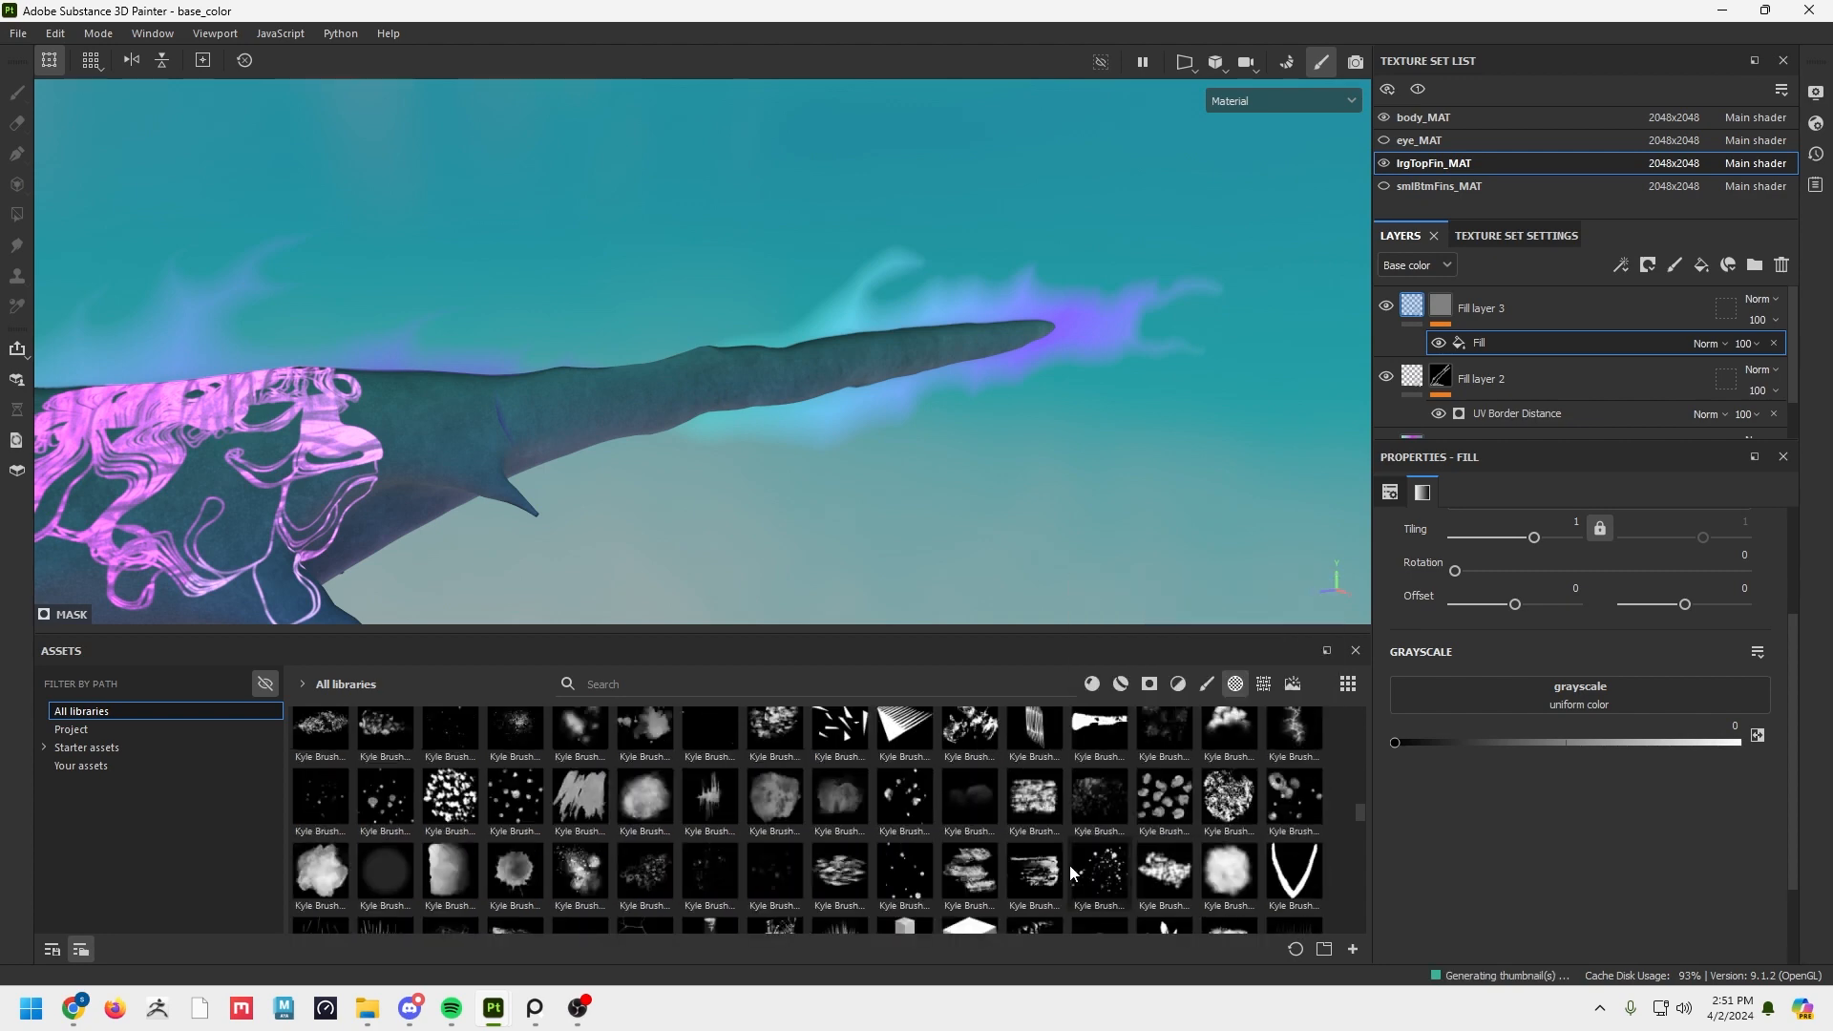
pyautogui.scroll(3, 1069, 864)
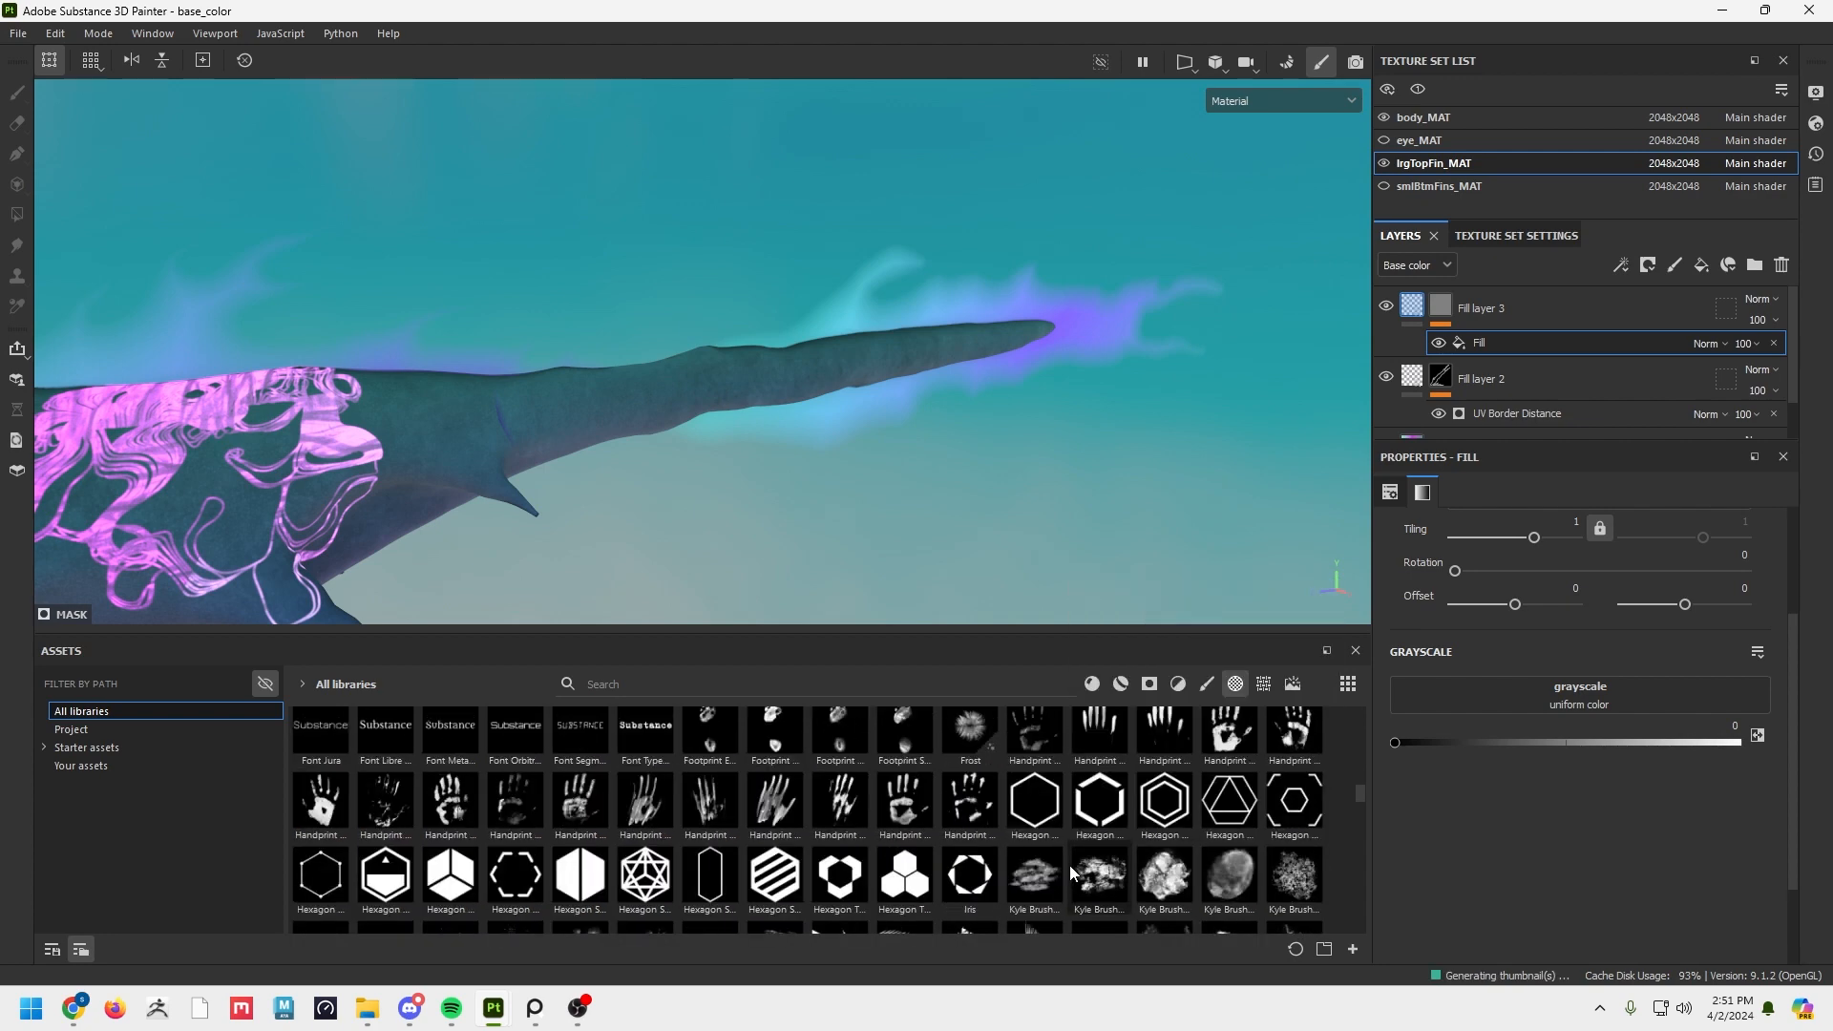
pyautogui.click(1263, 684)
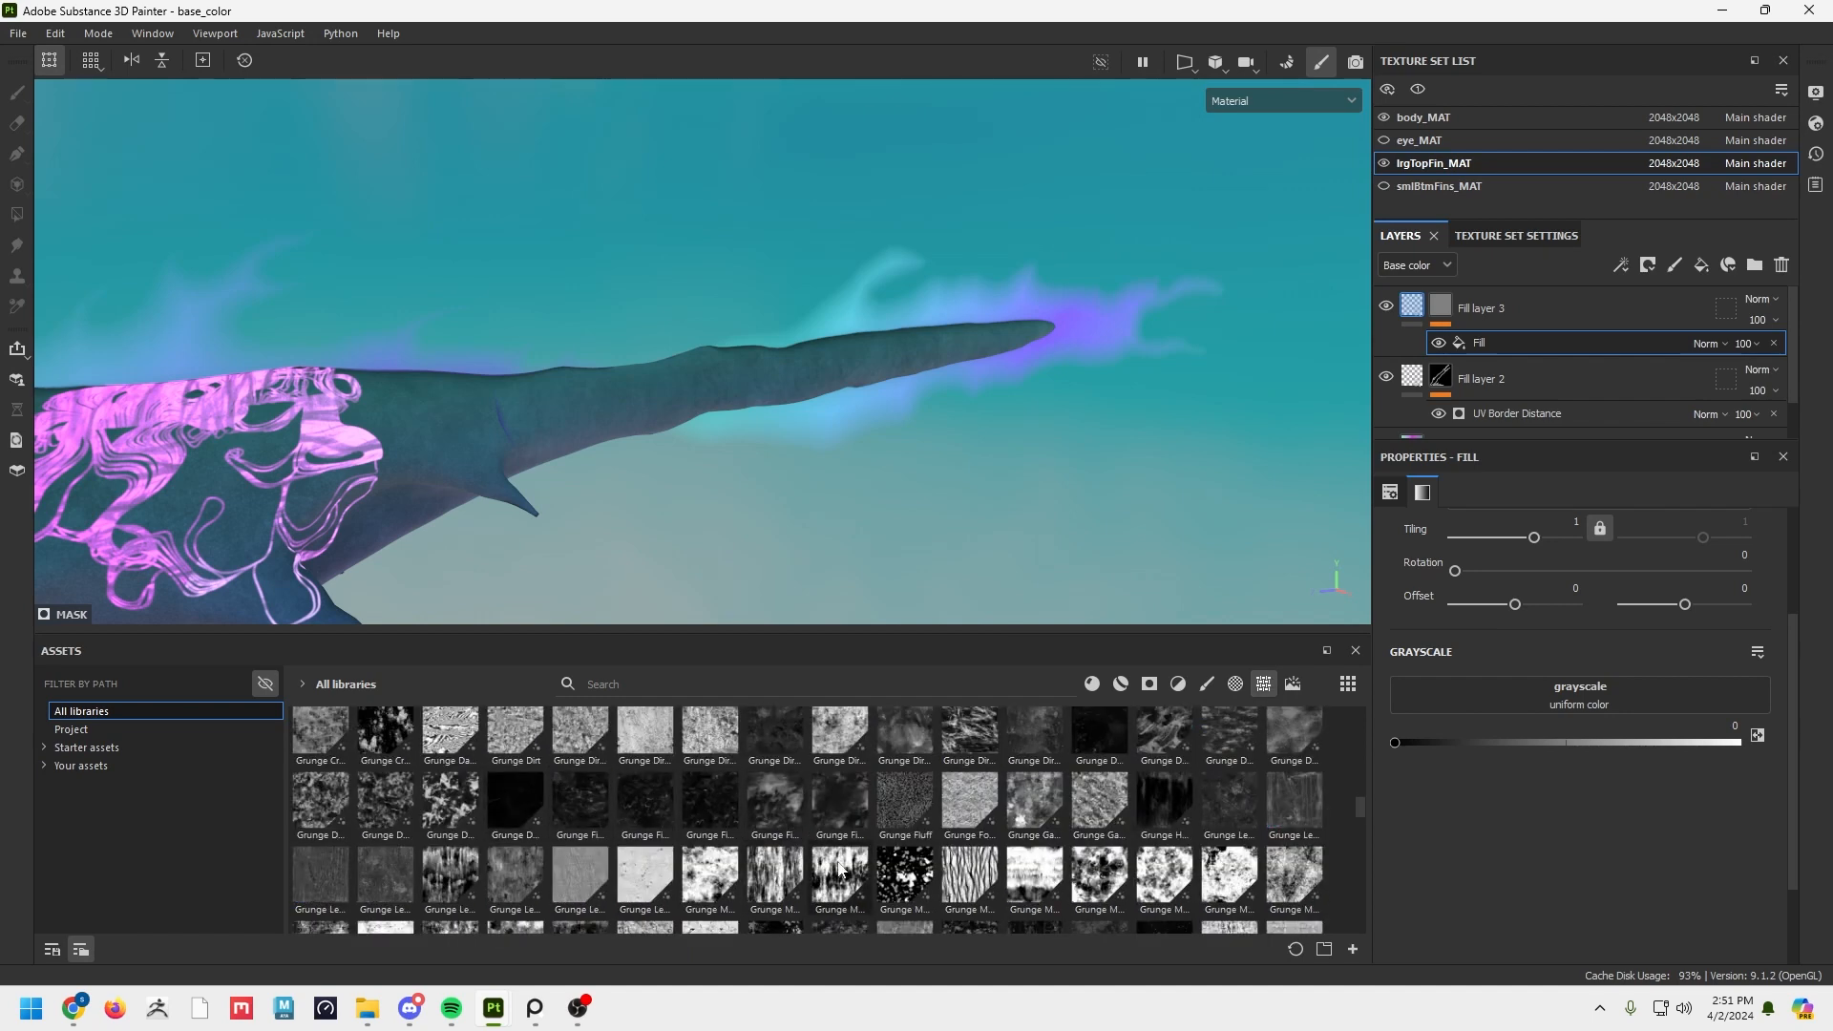
pyautogui.scroll(-3, 881, 870)
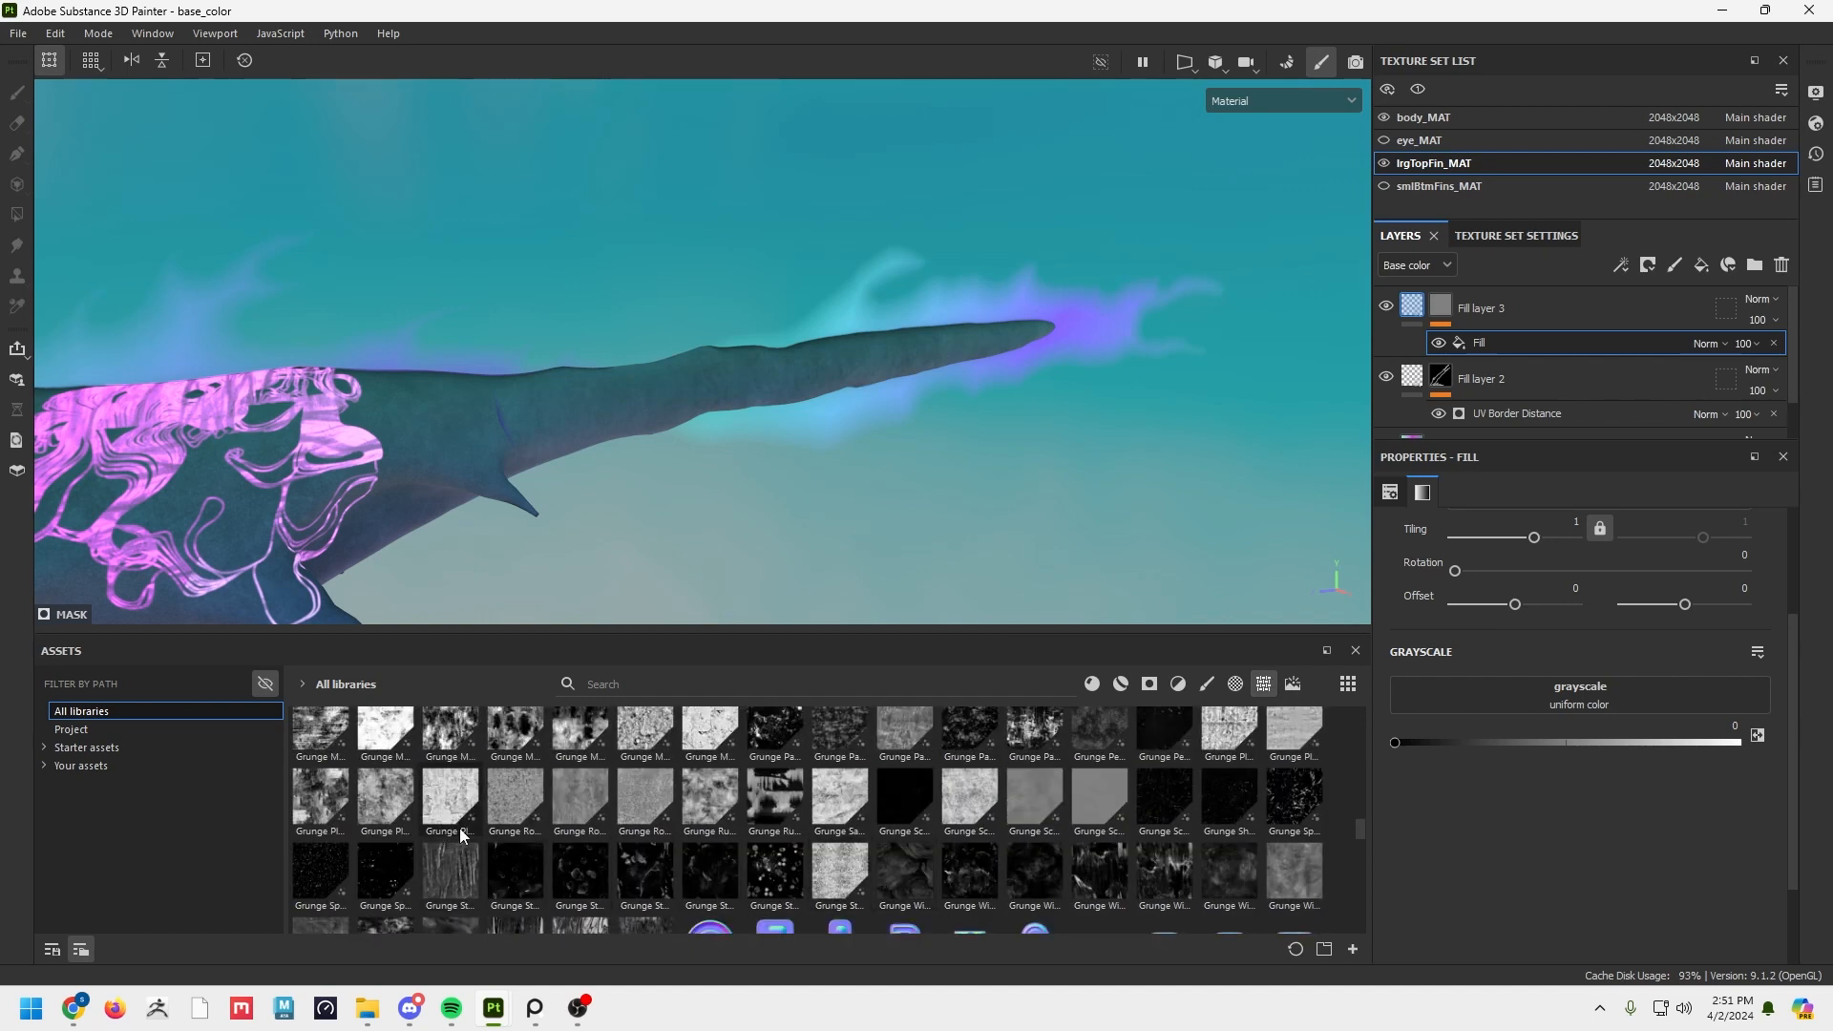
pyautogui.scroll(3, 1078, 914)
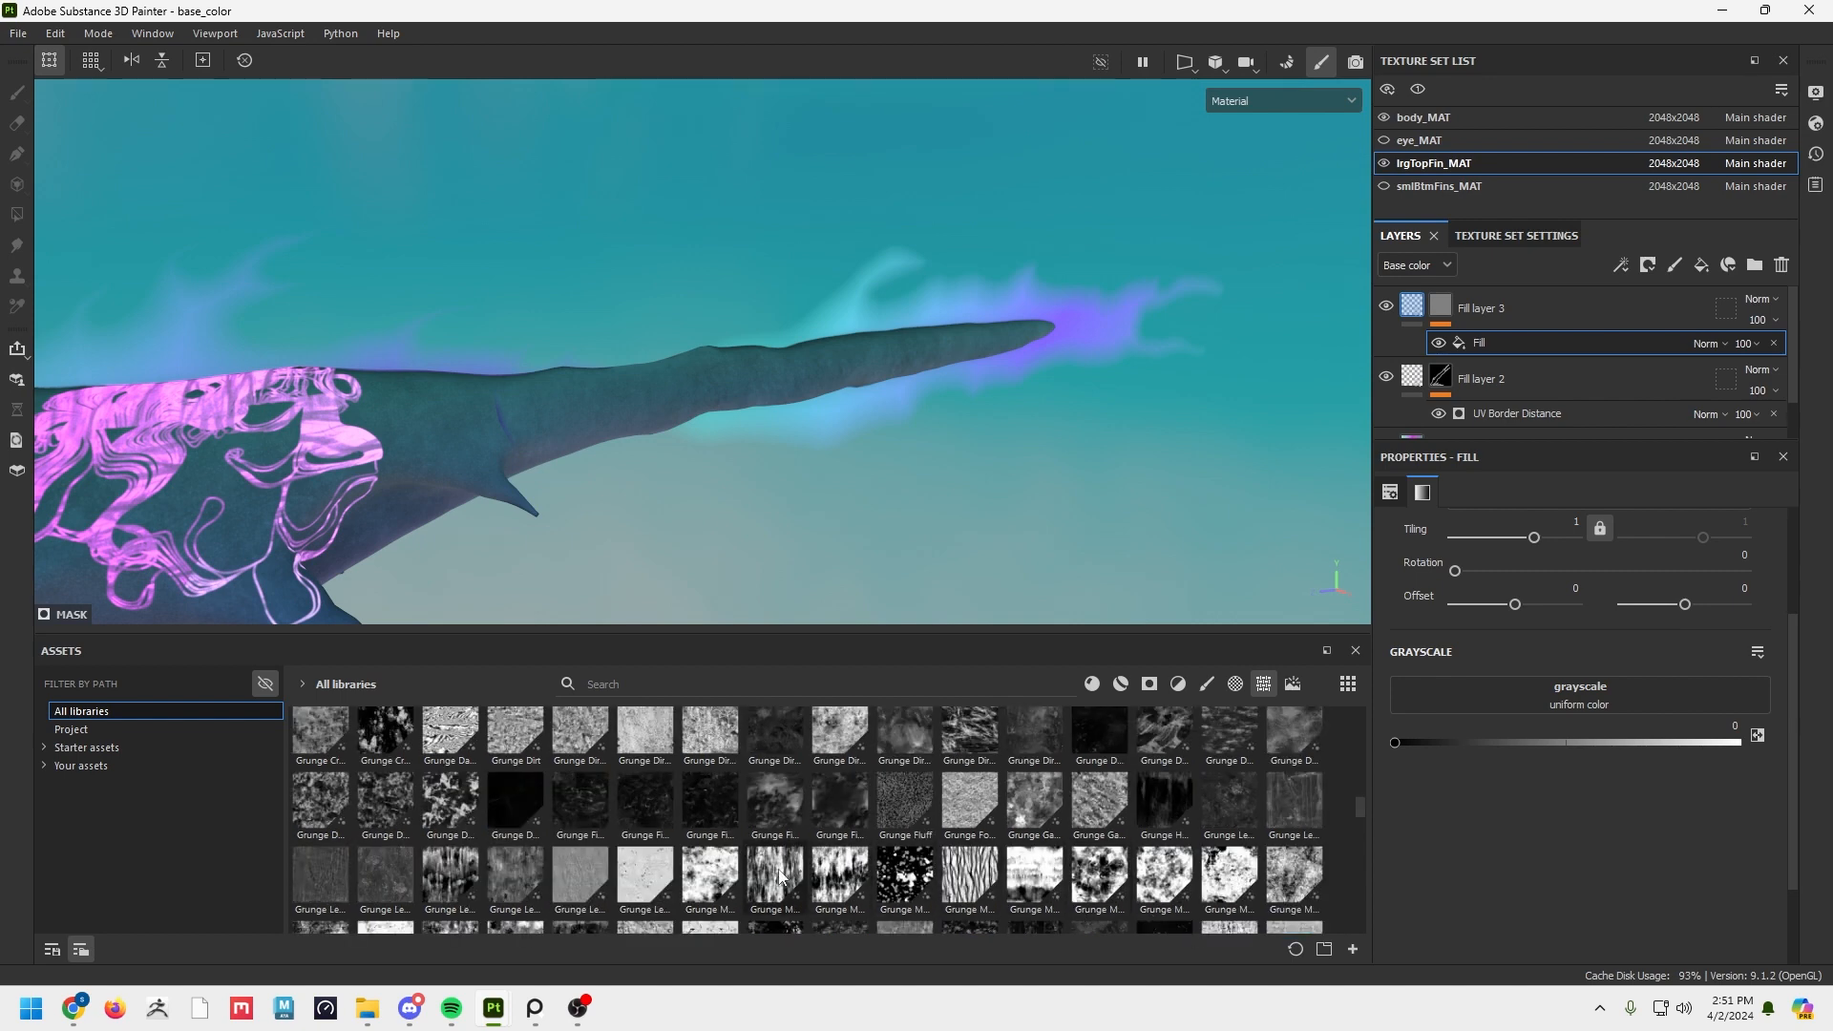
pyautogui.scroll(-3, 788, 880)
pyautogui.scroll(3, 787, 880)
pyautogui.moveTo(968, 873); pyautogui.dragTo(1573, 721)
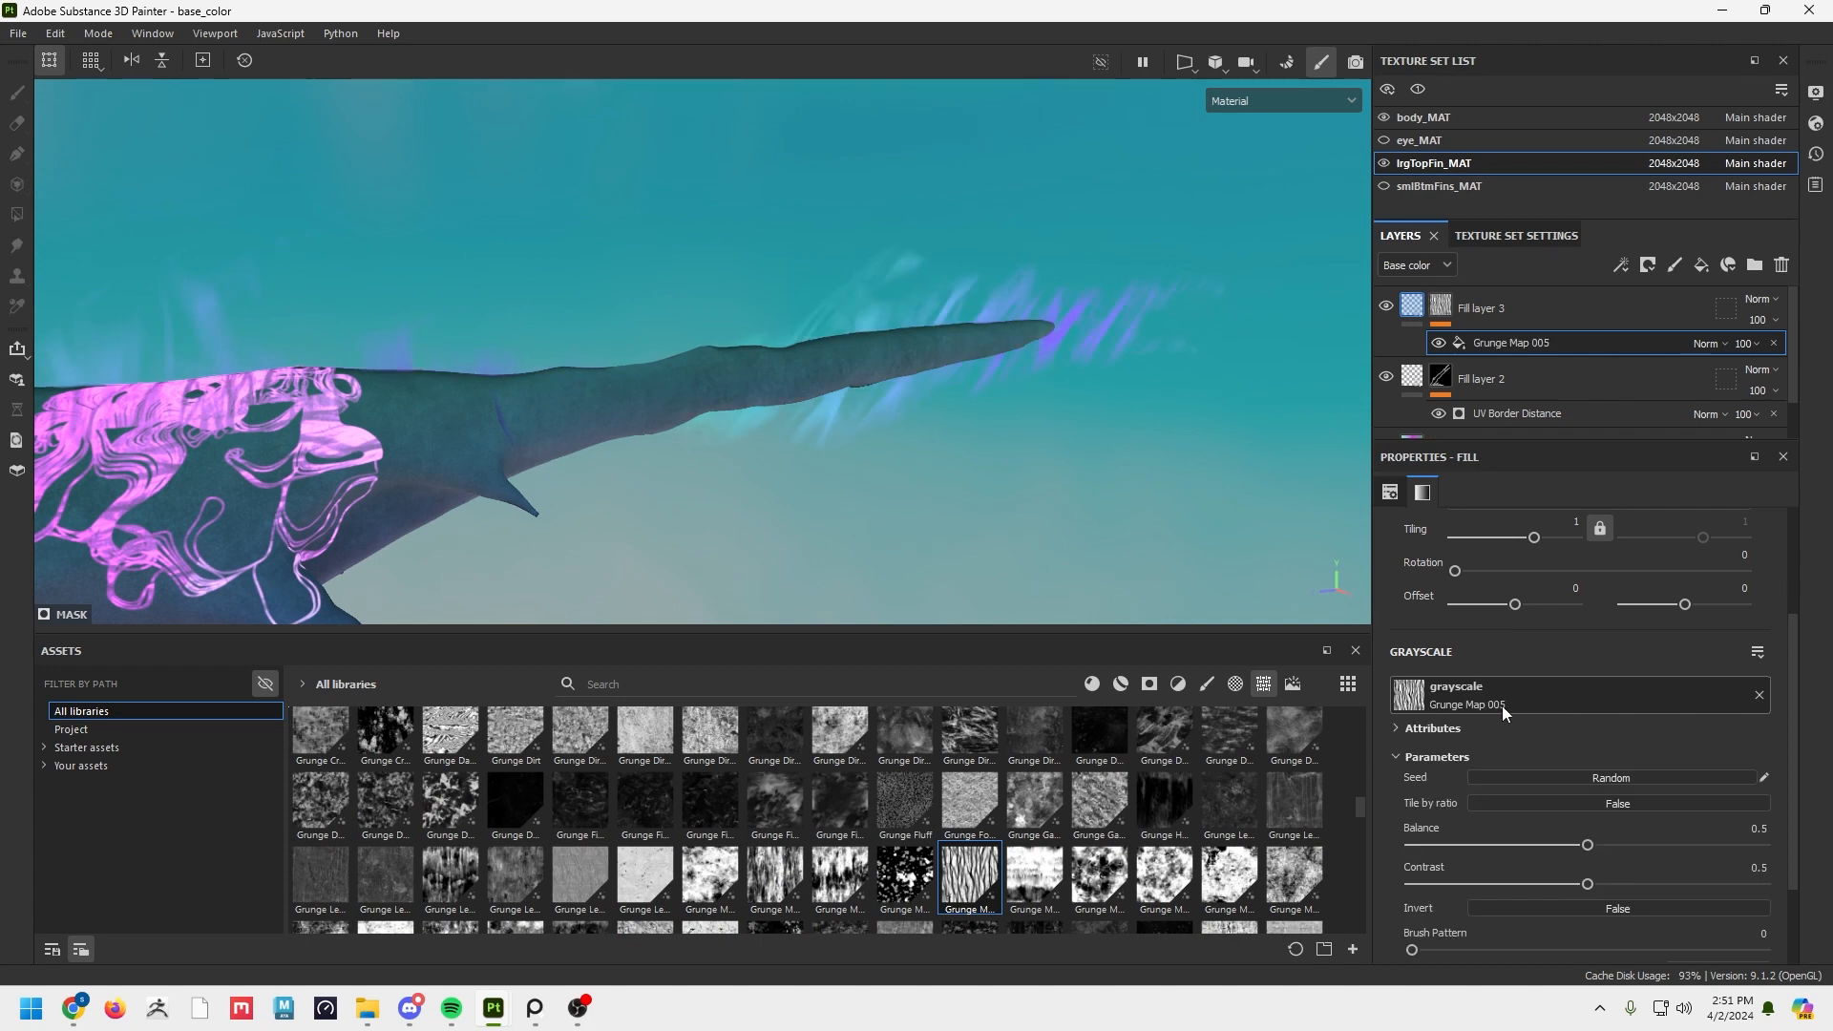
# Set Grunge Map 005's rotation to 134.26 and tiling to 5.03 so its streaks run along the fins.
pyautogui.moveTo(931, 462)
pyautogui.keyDown('alt'); pyautogui.mouseDown()
pyautogui.moveTo(806, 523)
pyautogui.moveTo(1265, 548)
pyautogui.moveTo(964, 512)
pyautogui.mouseUp(); pyautogui.keyUp('alt')
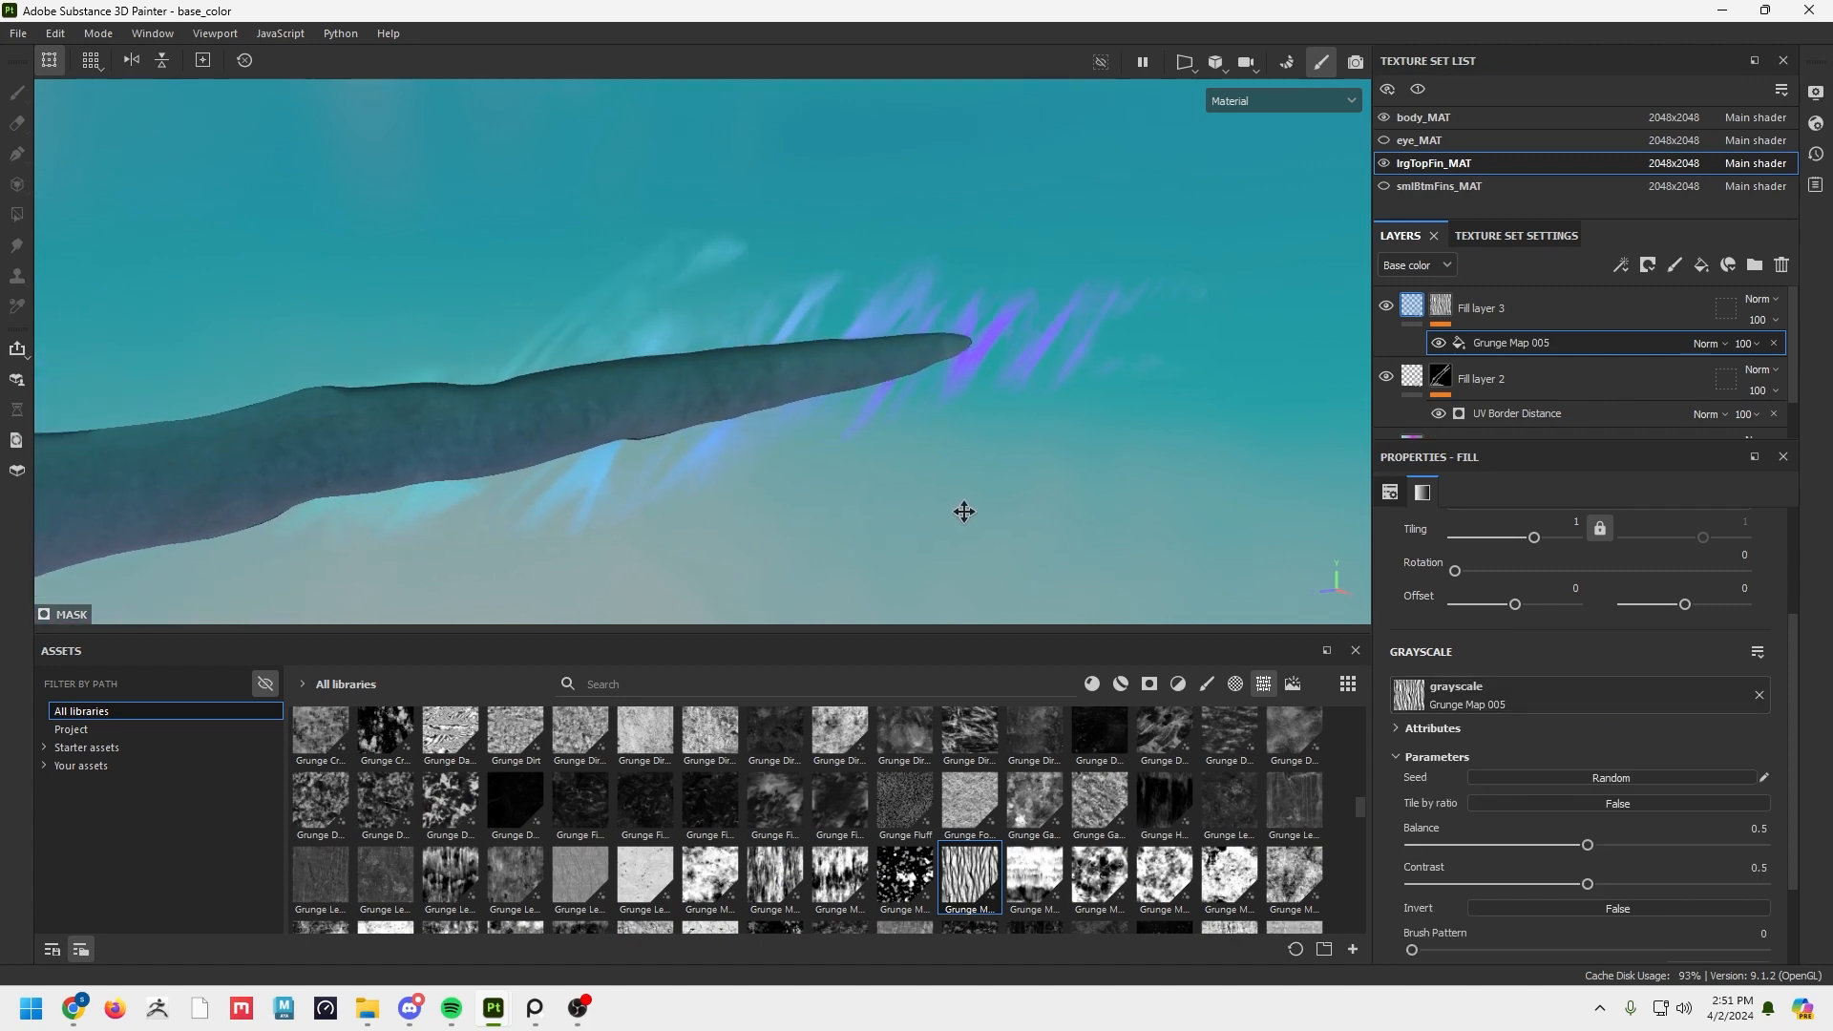
pyautogui.moveTo(1453, 571)
pyautogui.mouseDown()
pyautogui.moveTo(1561, 570)
pyautogui.moveTo(1545, 537)
pyautogui.mouseUp()
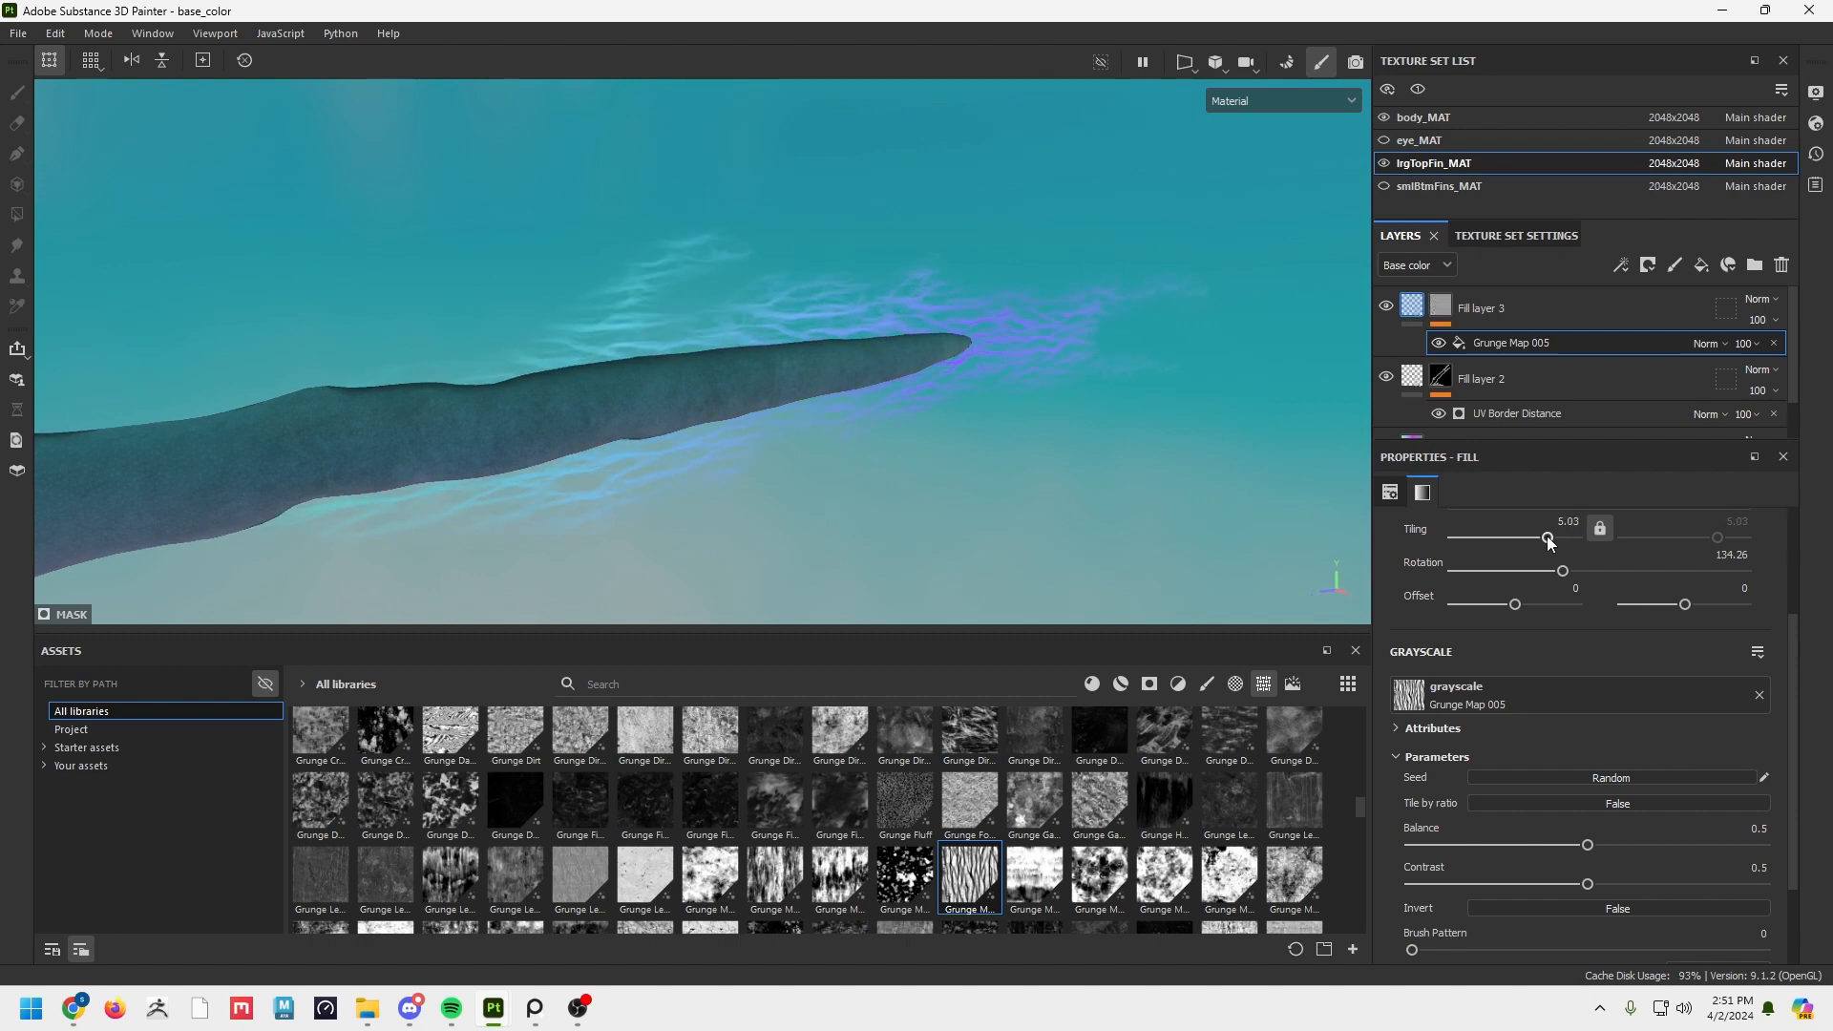
pyautogui.keyDown('alt'); pyautogui.moveTo(876, 476); pyautogui.dragTo(630, 362); pyautogui.keyUp('alt')
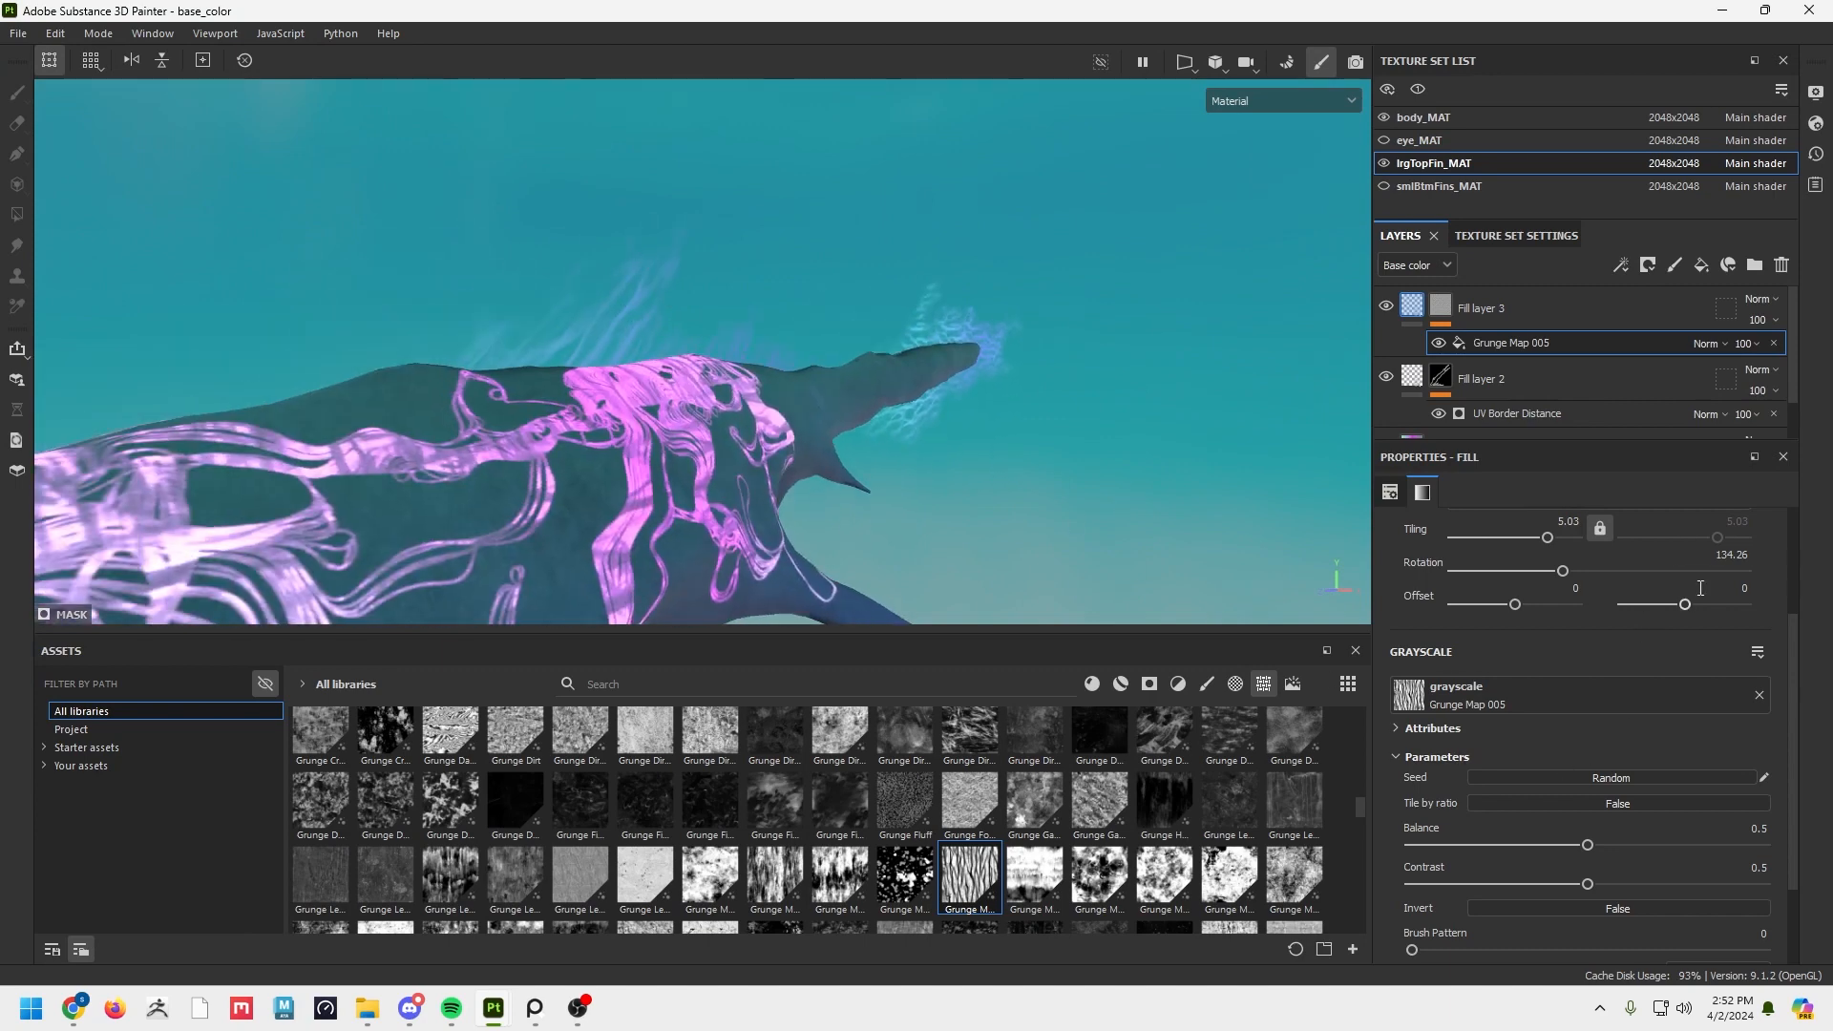
# Add a Warp generator above Grunge Map 005 in Fill layer 3's mask.
pyautogui.rightClick(1580, 353)
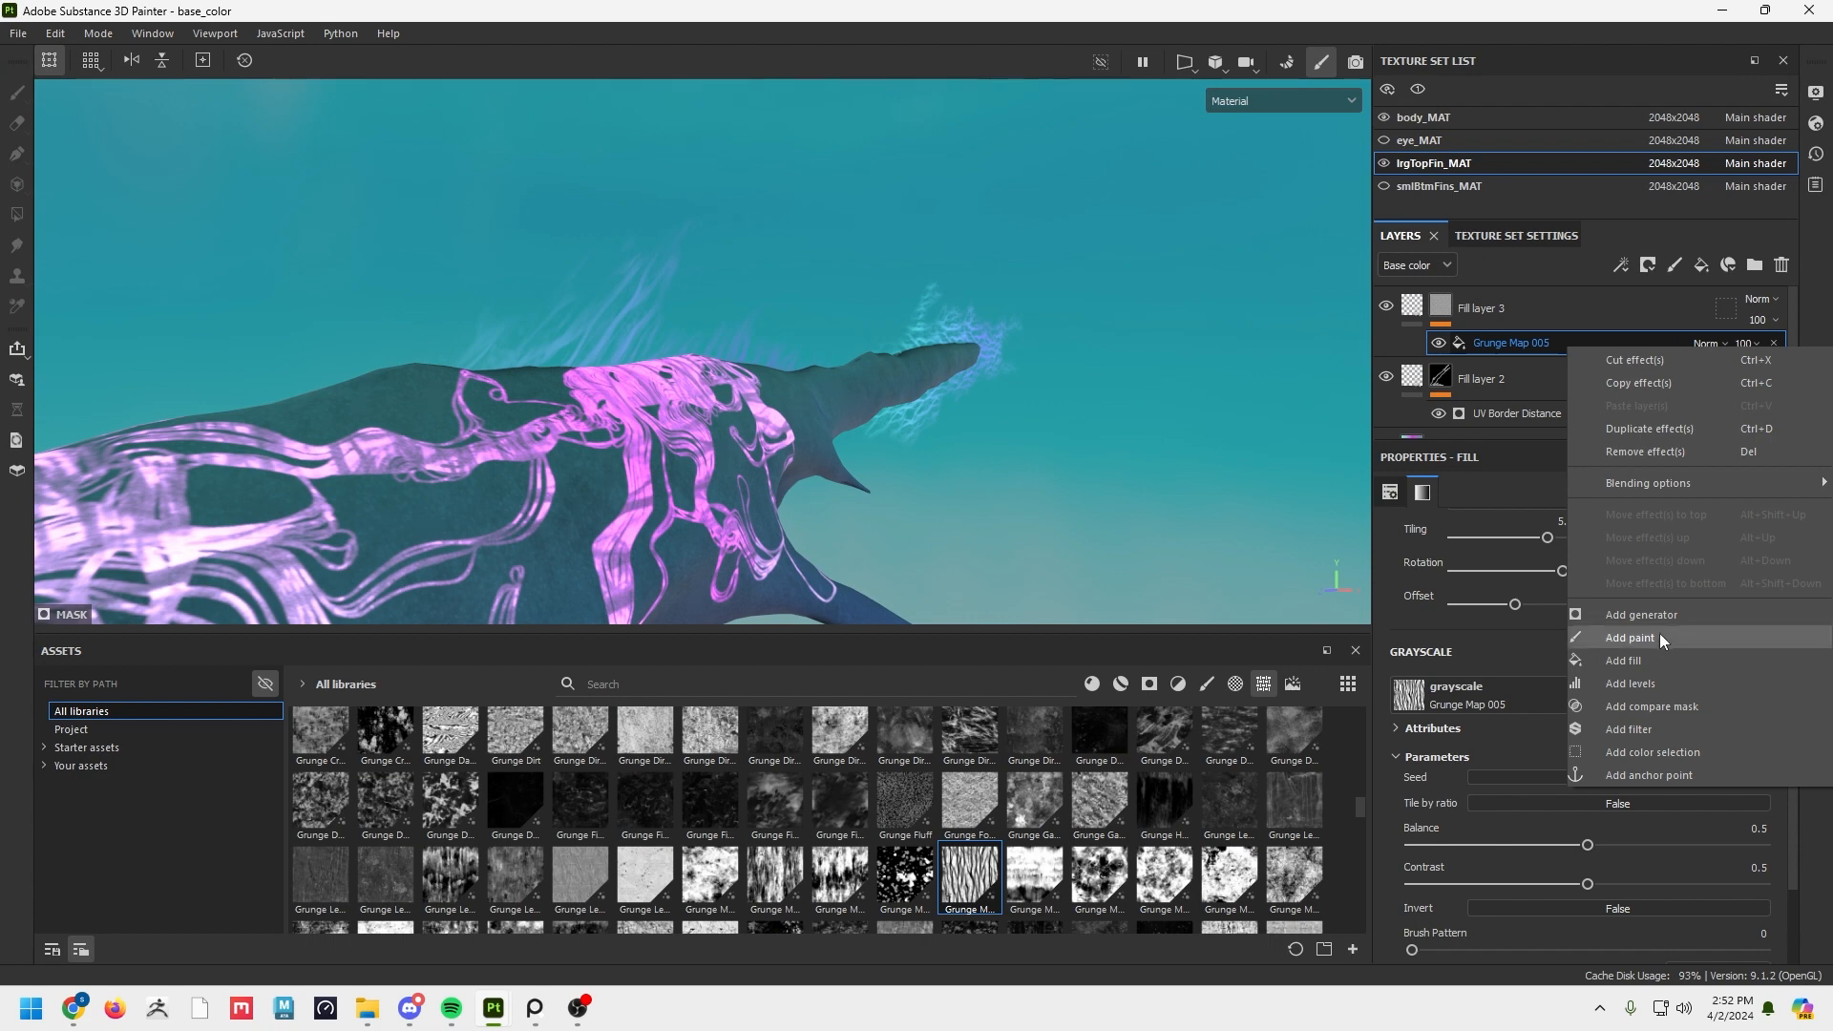
pyautogui.click(1641, 615)
pyautogui.click(1565, 539)
pyautogui.write('uv w')
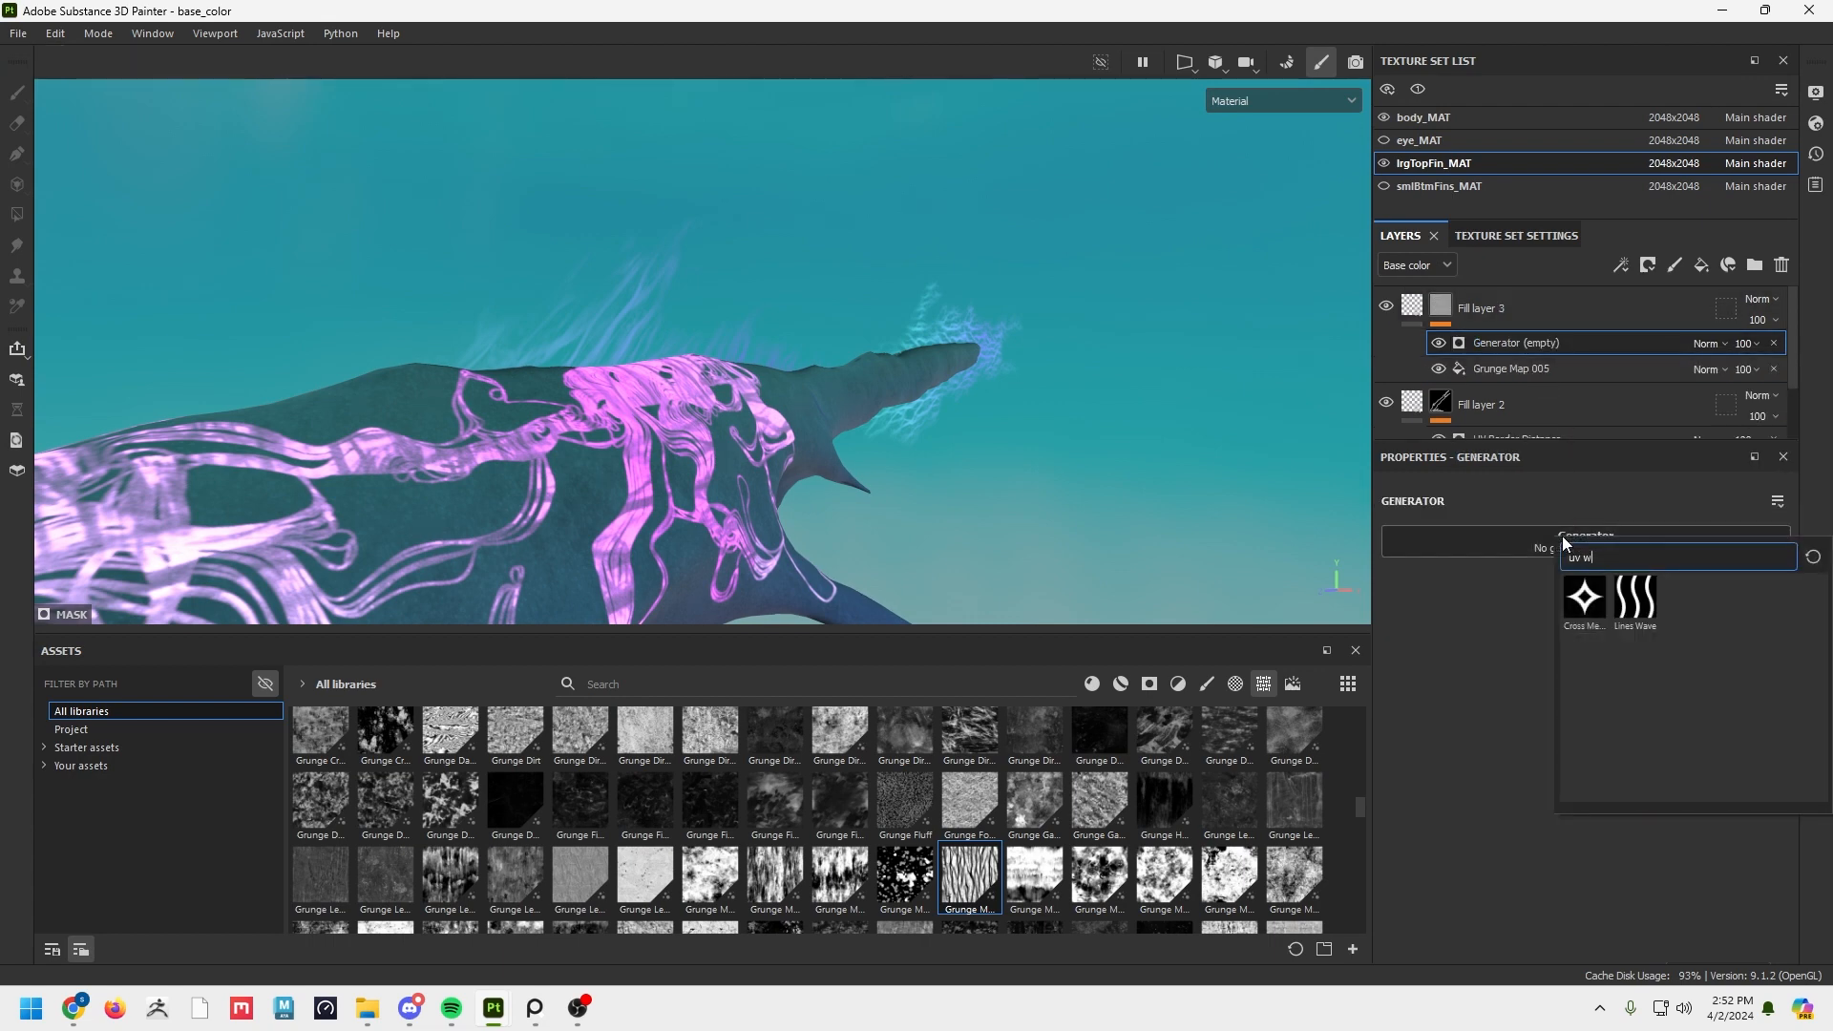
pyautogui.write('awar')
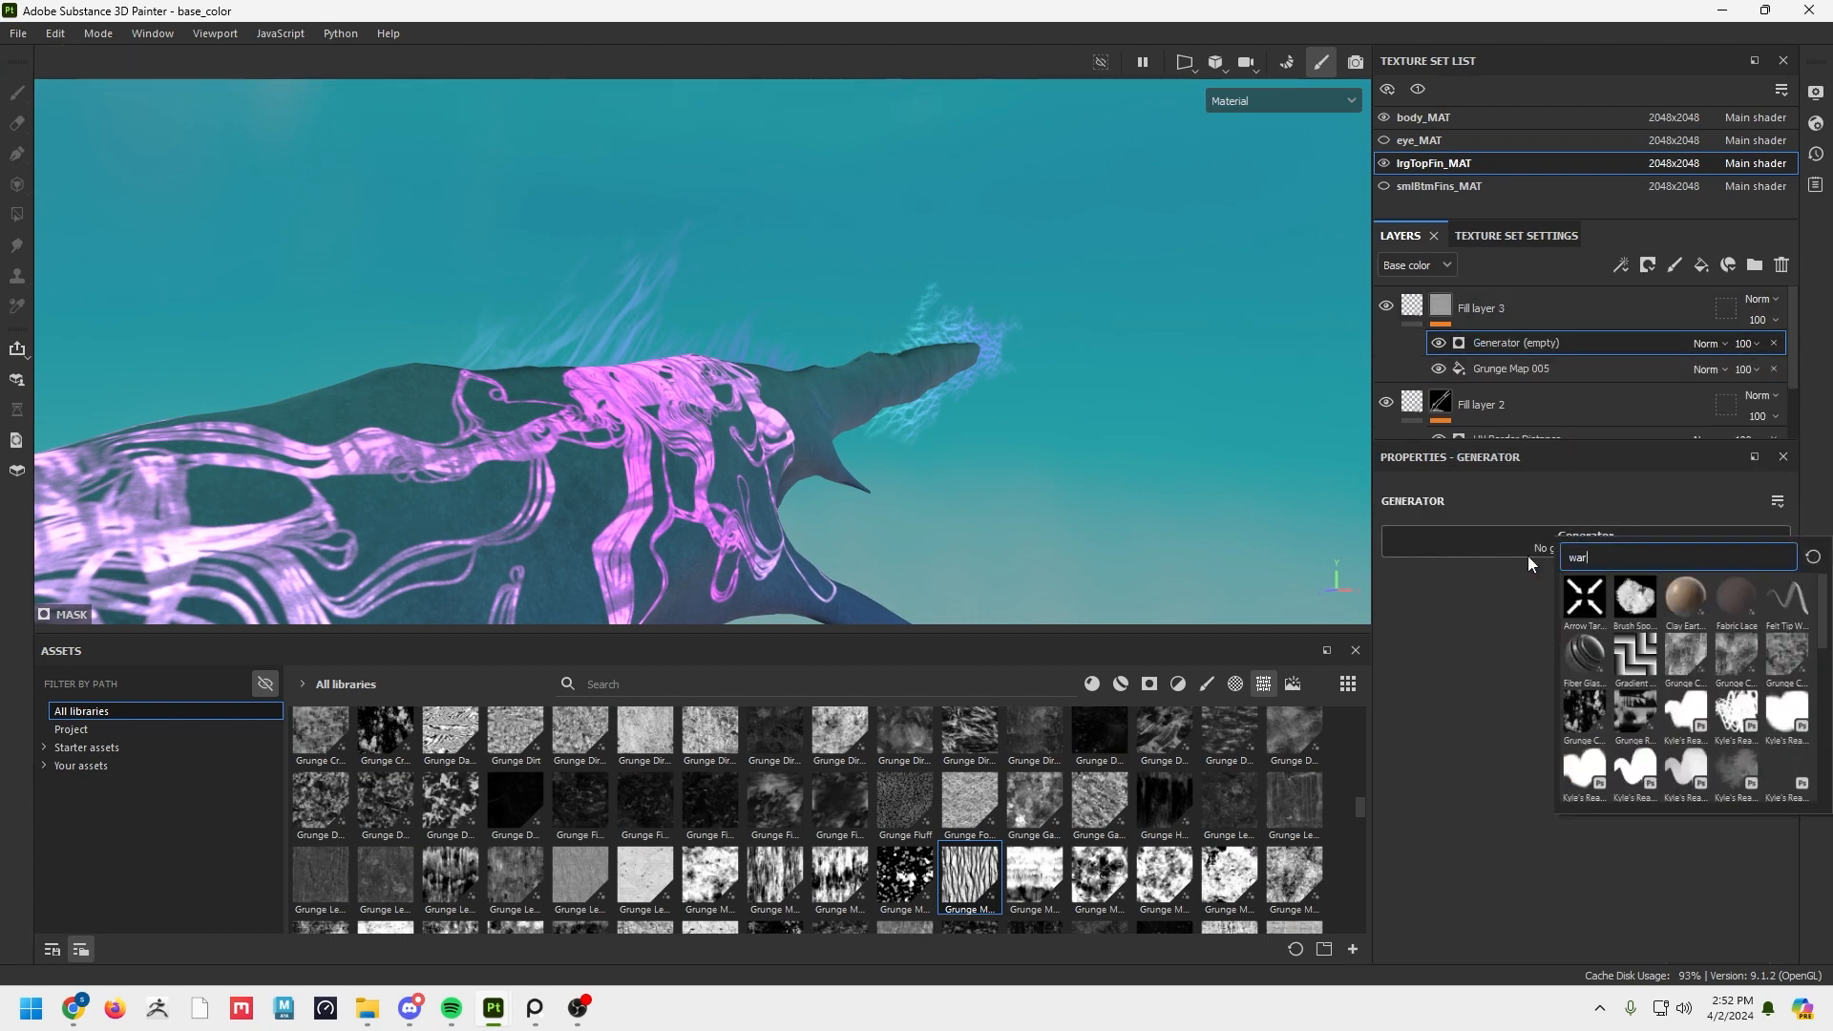
pyautogui.write('p')
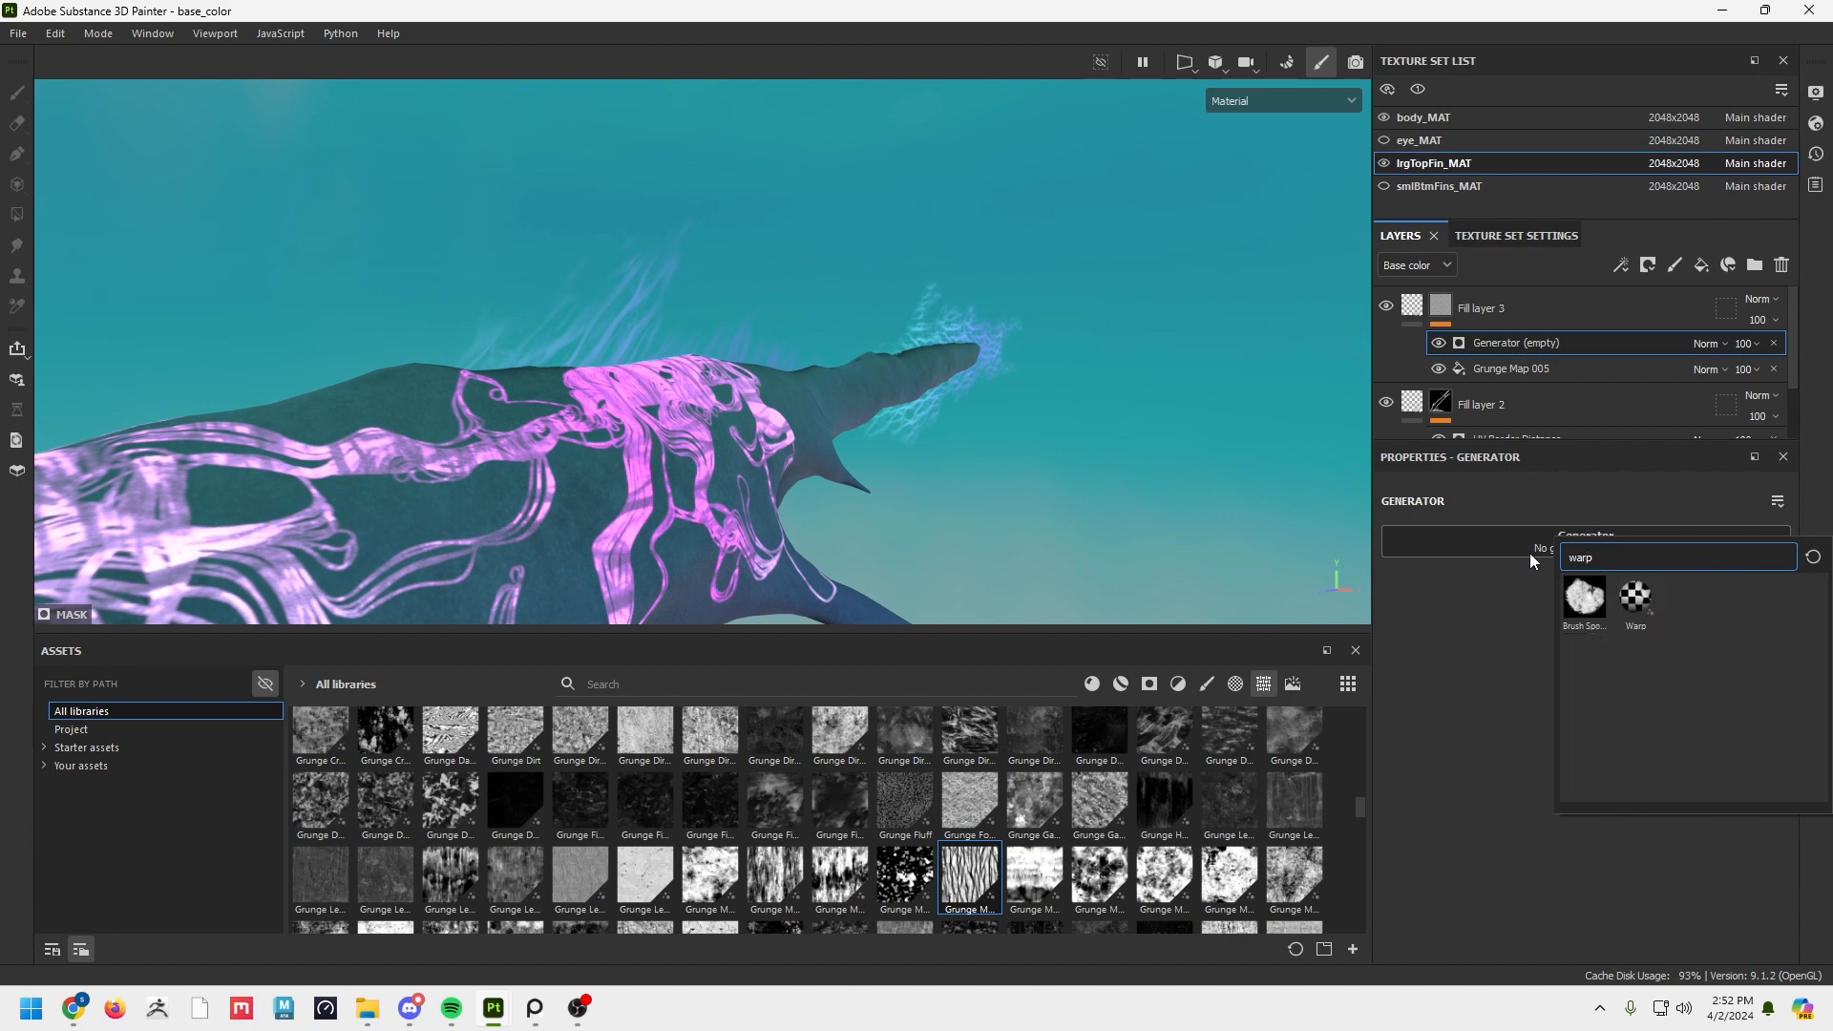
pyautogui.click(1634, 597)
pyautogui.keyDown('alt'); pyautogui.moveTo(981, 313); pyautogui.dragTo(817, 355, button='middle'); pyautogui.keyUp('alt')
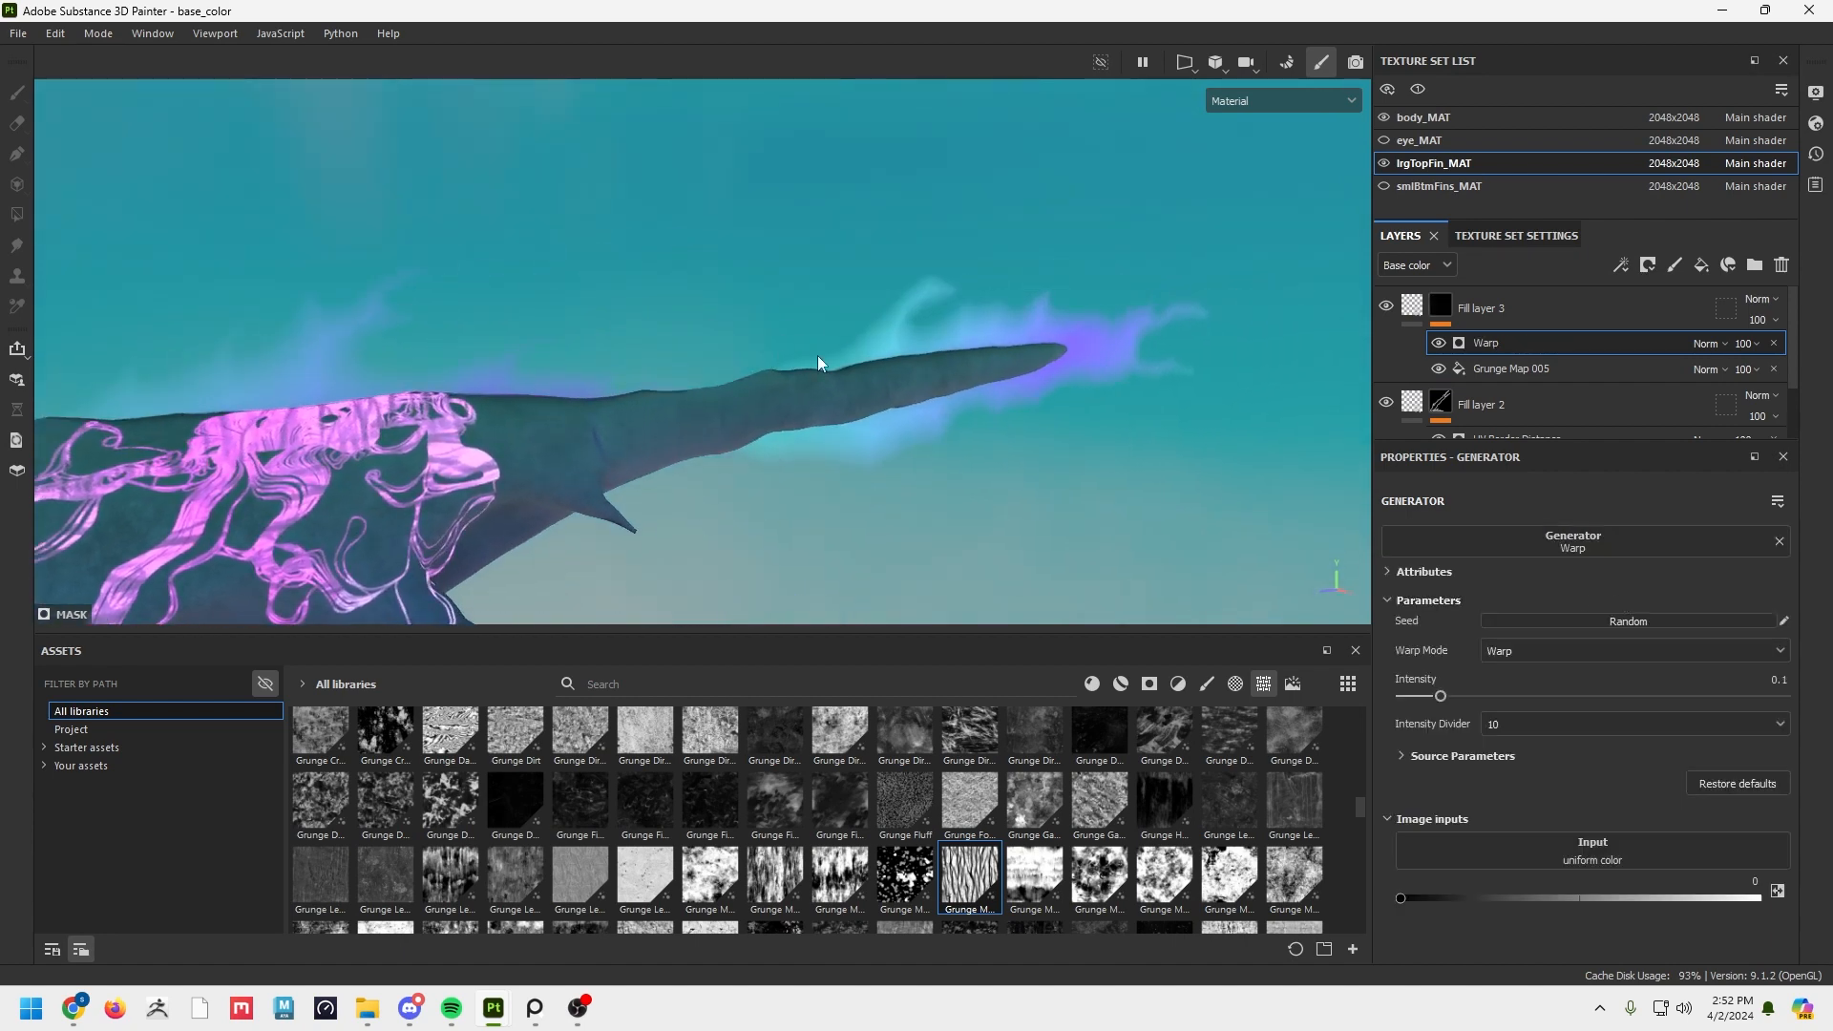
# Set the Warp intensity to 0.181, trying the generator below Grunge Map 005 before restoring it on top and toggling its visibility.
pyautogui.moveTo(1441, 696); pyautogui.dragTo(1435, 698)
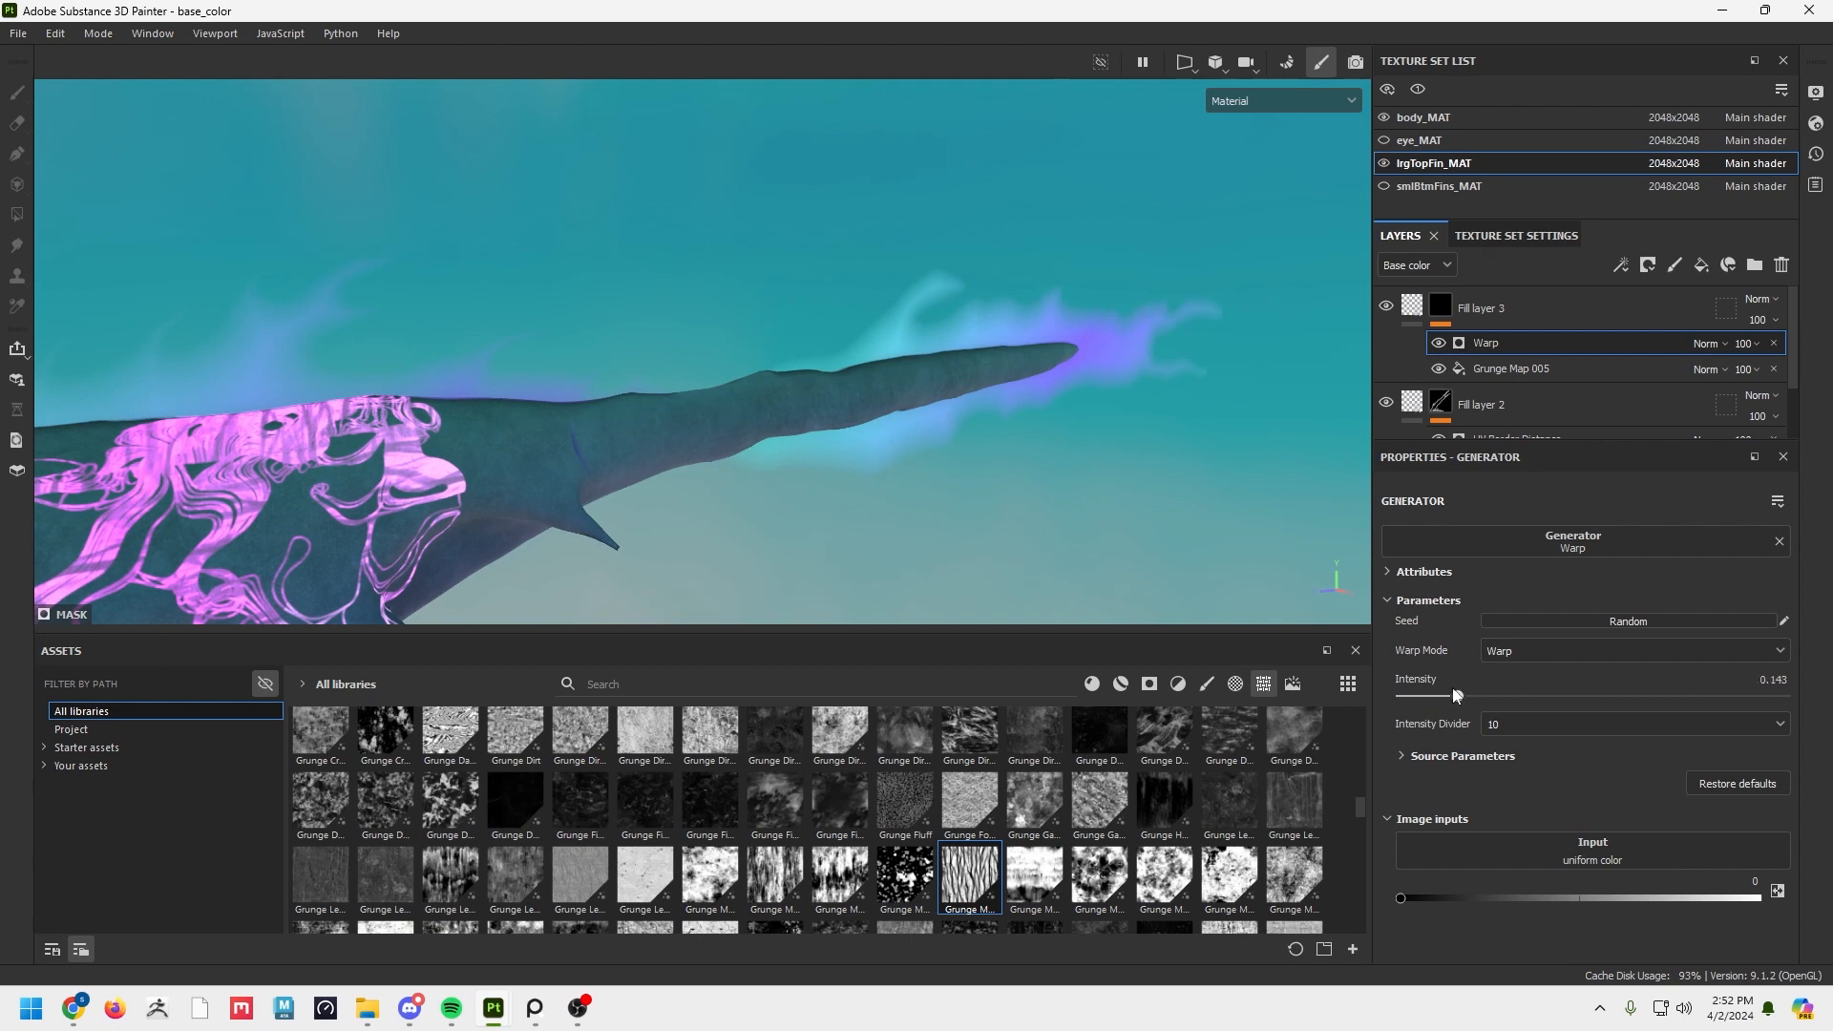
pyautogui.moveTo(1426, 696); pyautogui.dragTo(1412, 696)
pyautogui.moveTo(1622, 343); pyautogui.dragTo(1602, 381)
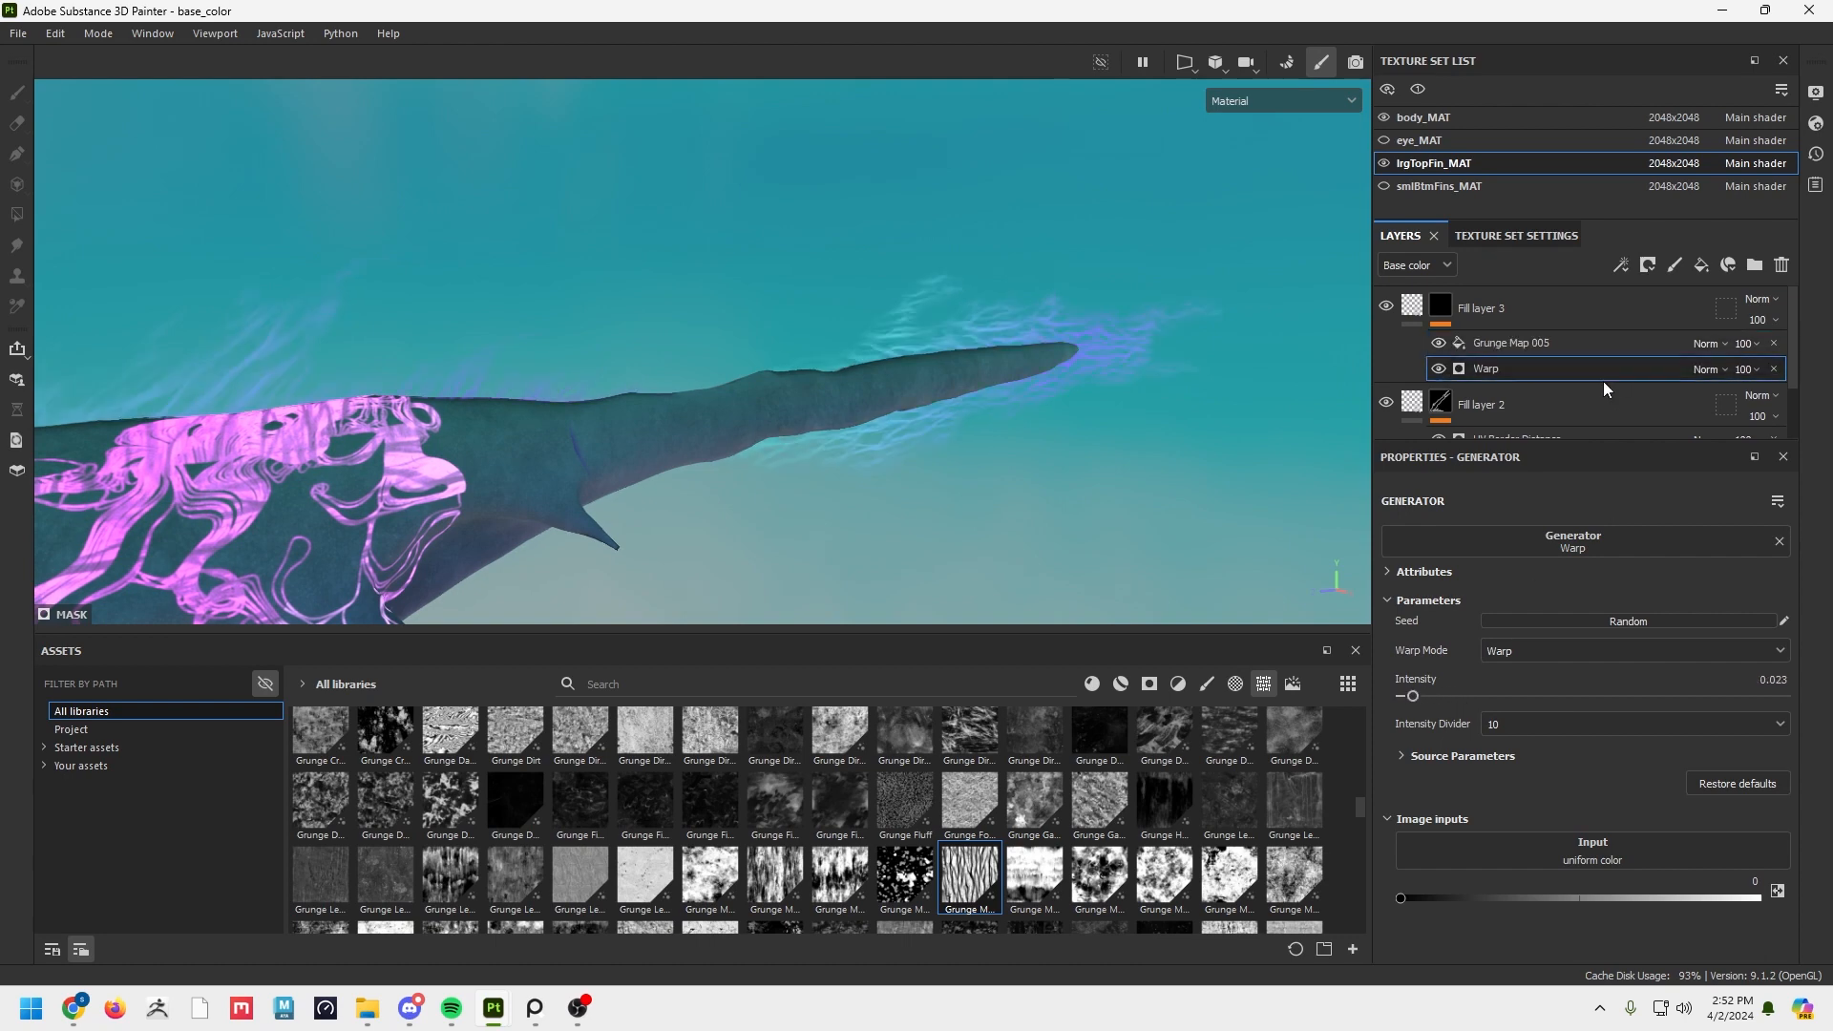
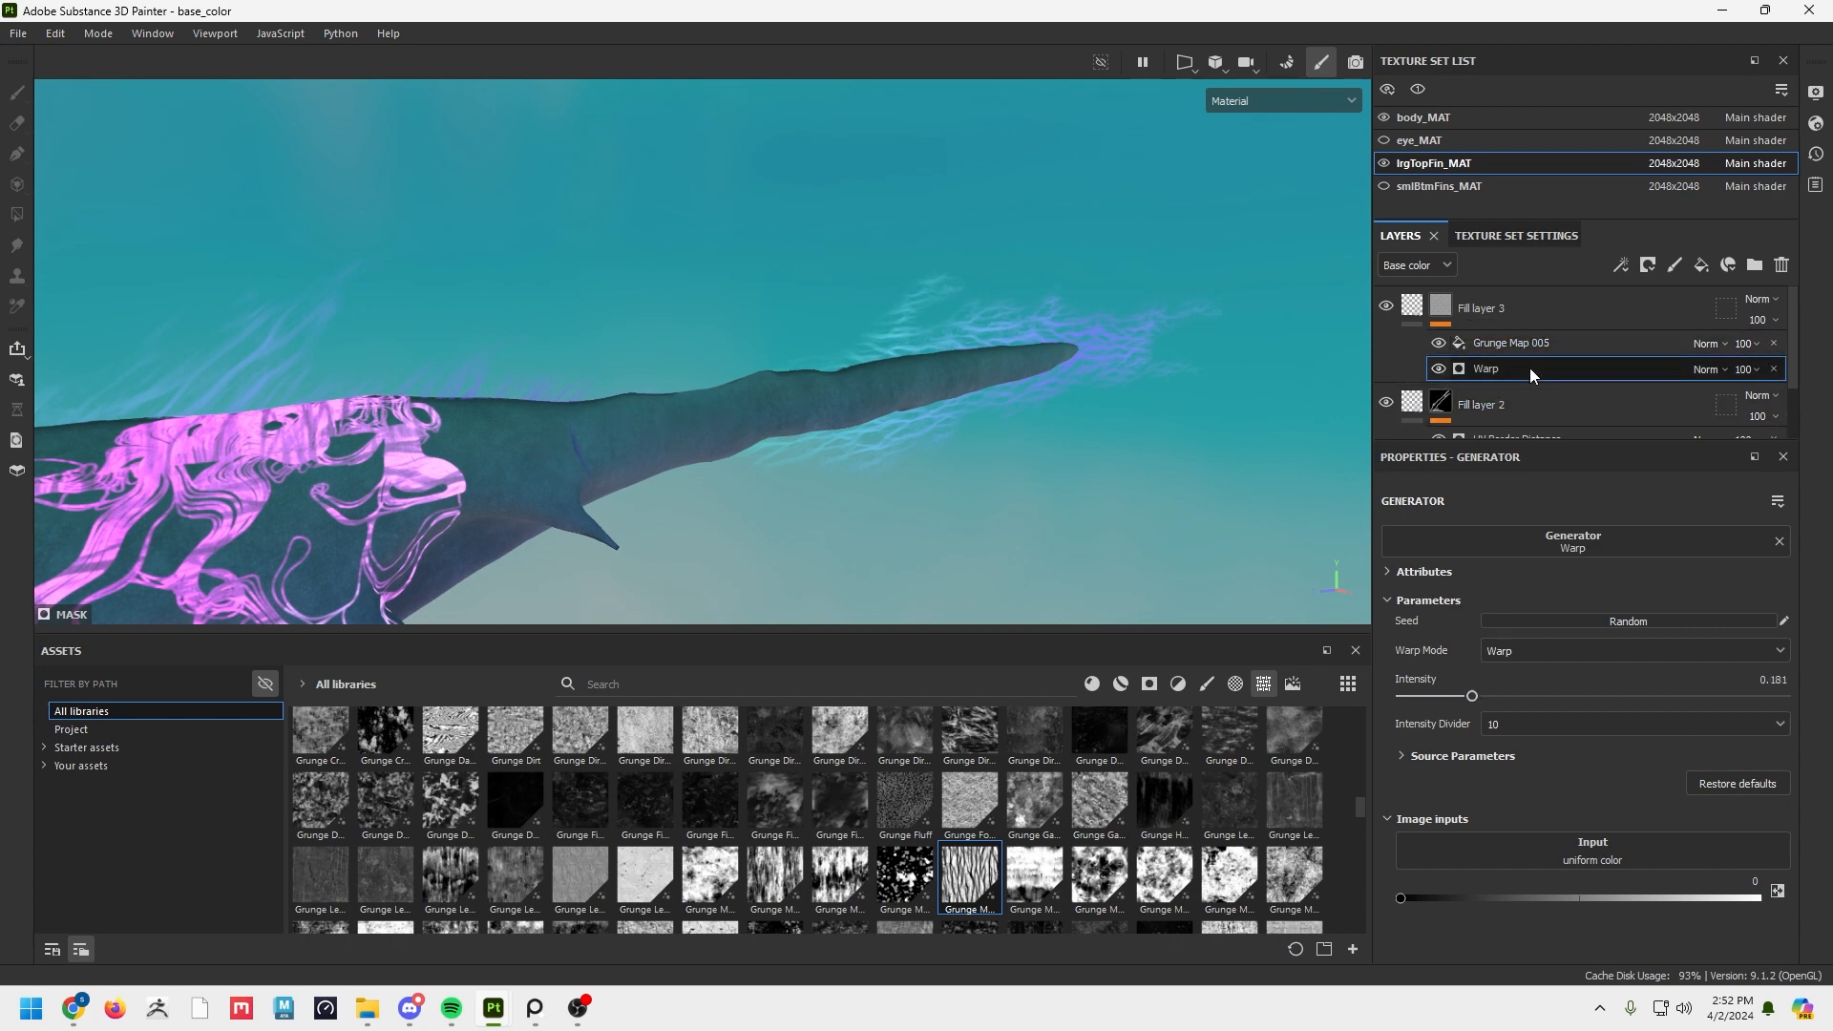
pyautogui.moveTo(1529, 368); pyautogui.dragTo(1529, 346)
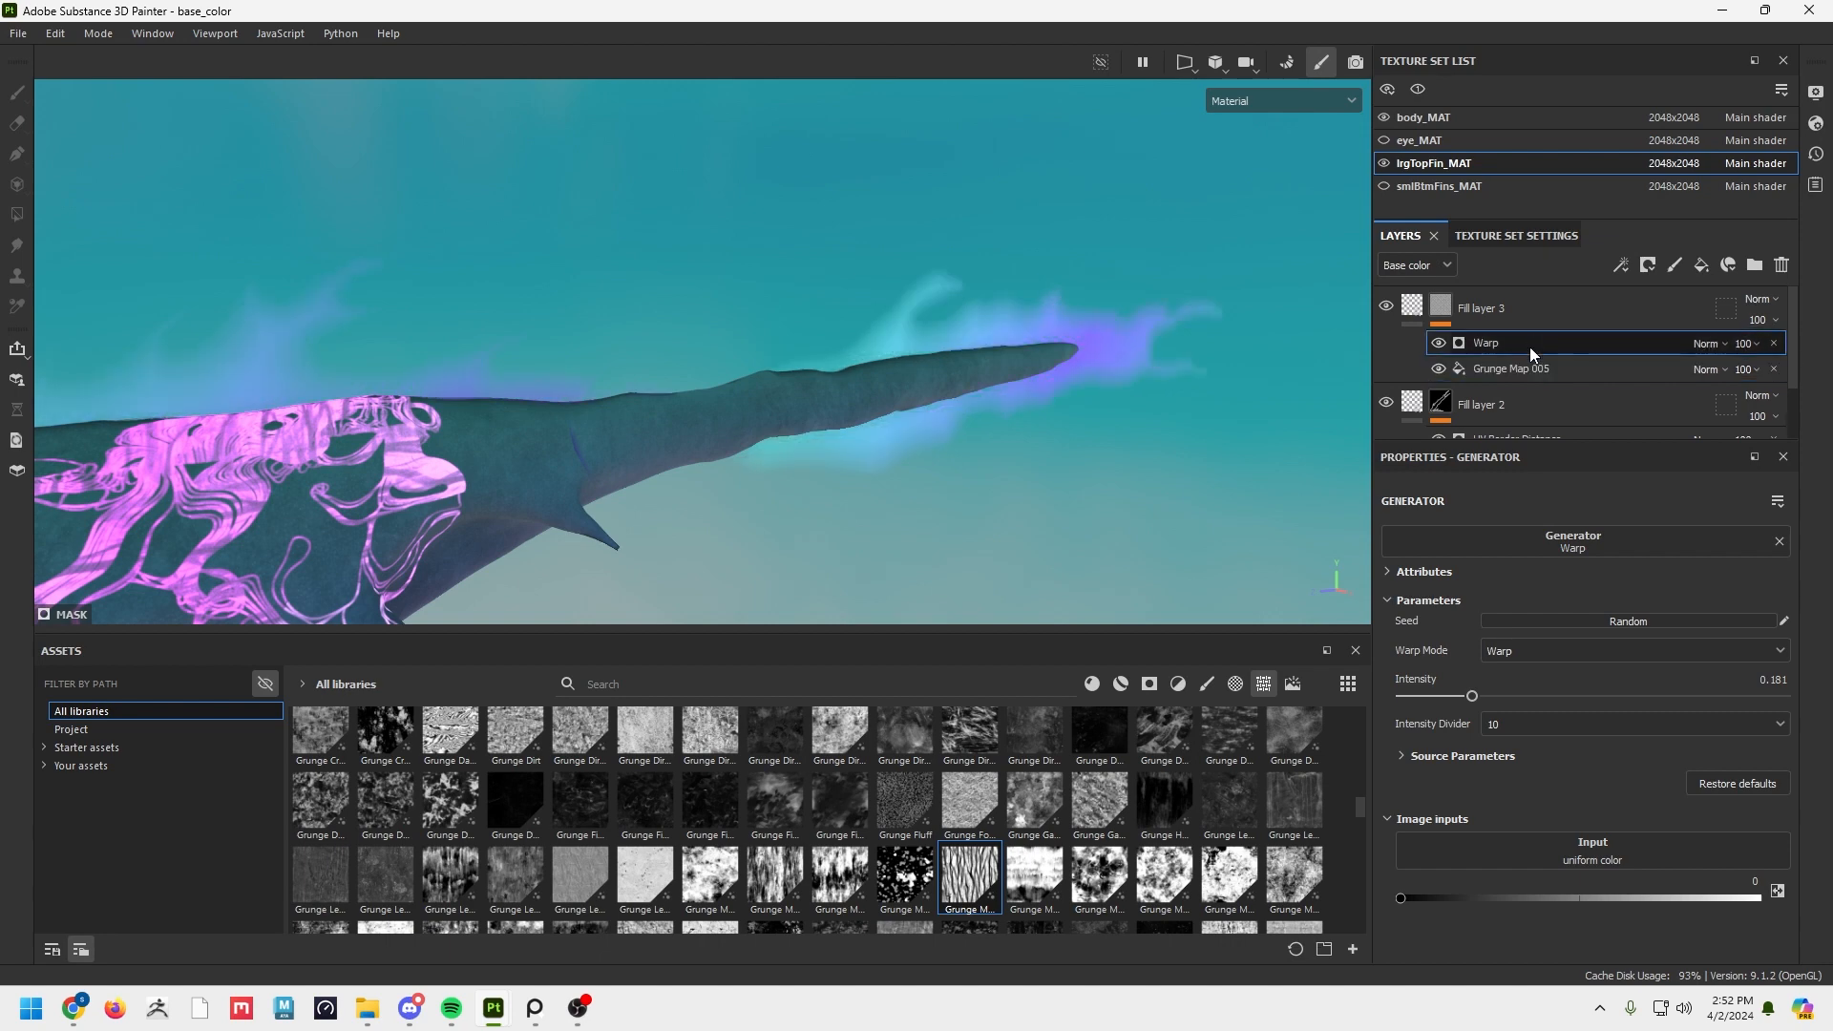
pyautogui.click(1439, 342)
pyautogui.click(1439, 343)
# Set the Warp effect's blending mode to Multiply and lighten its uniform input colour to a mid grey.
pyautogui.click(1704, 343)
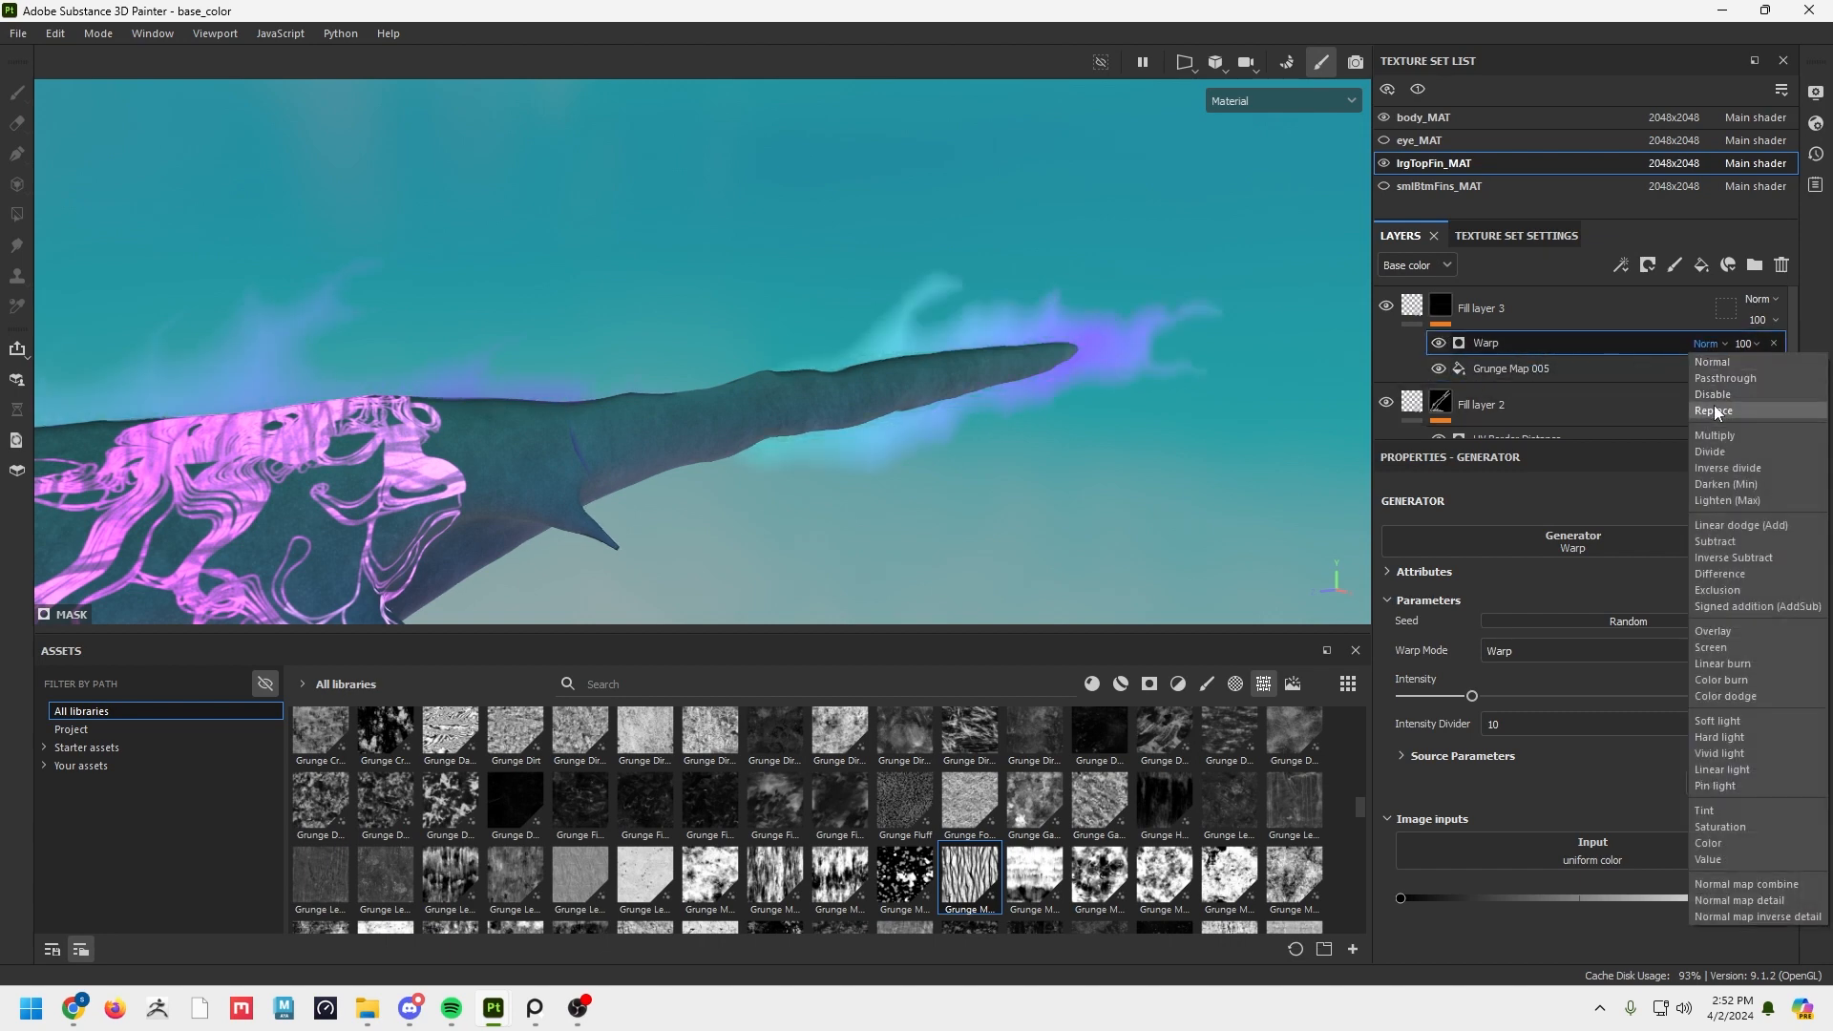
pyautogui.click(1710, 435)
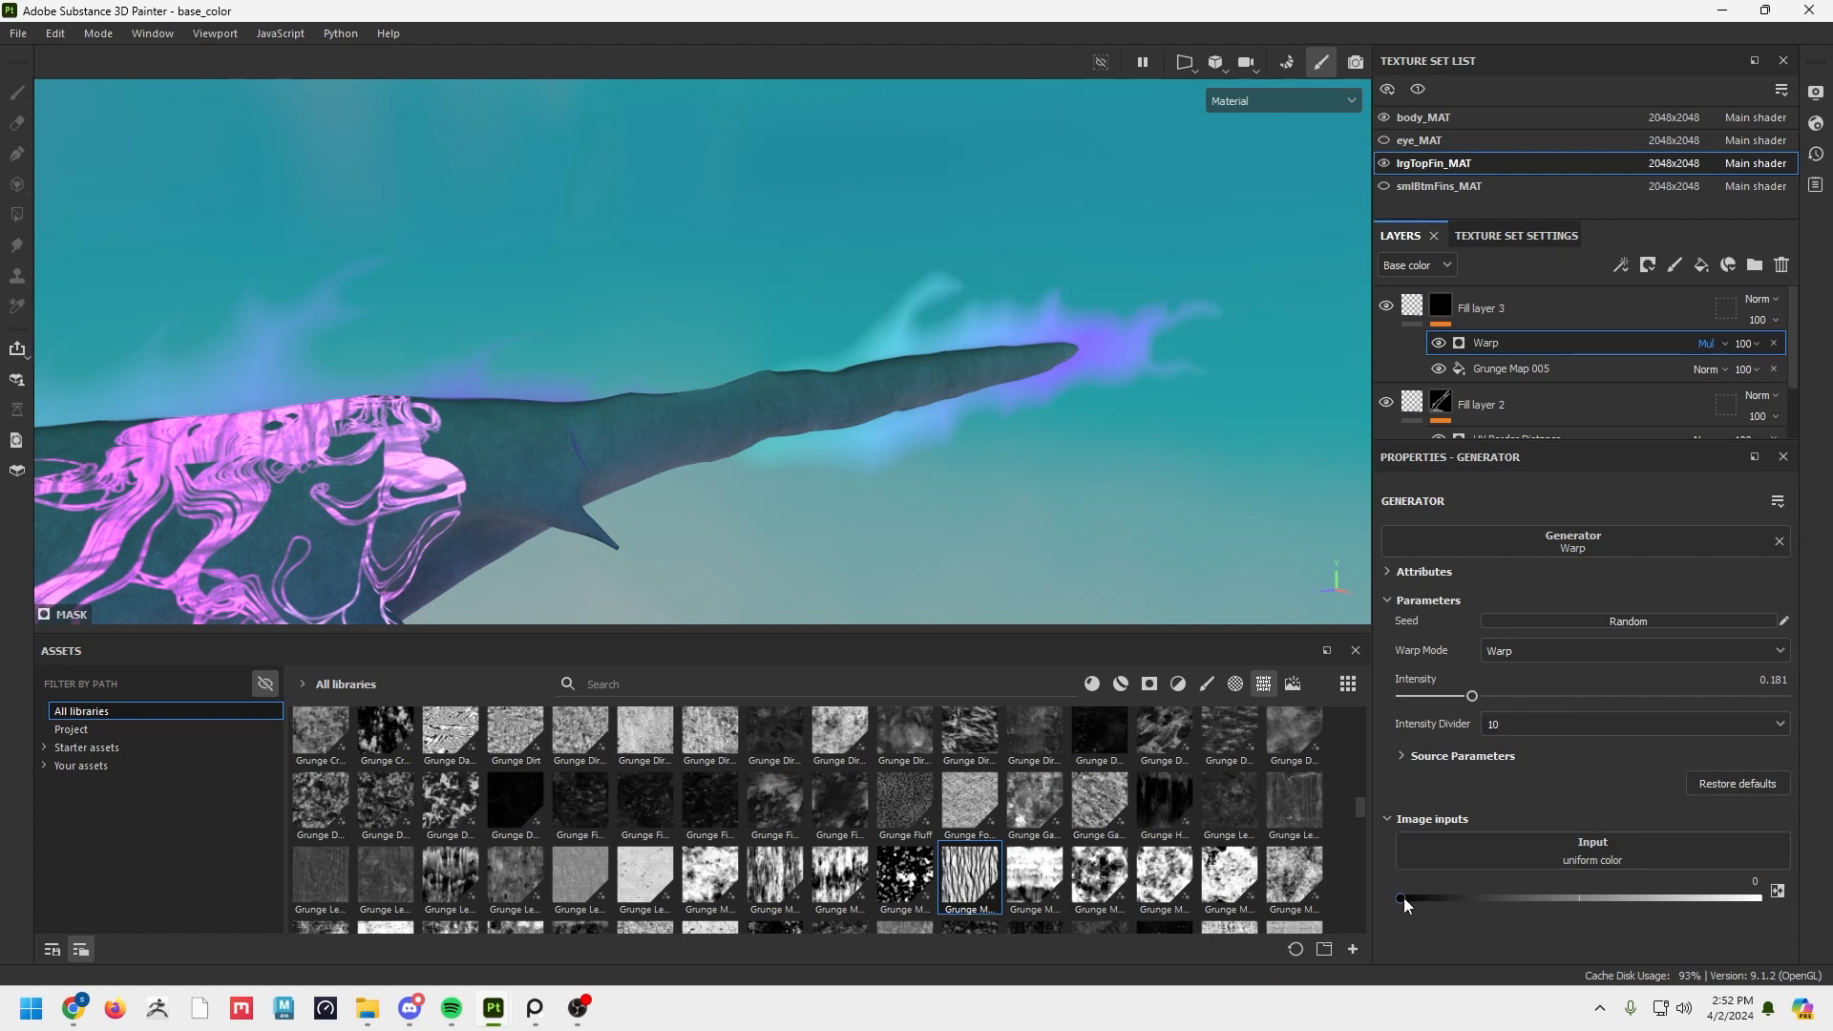
pyautogui.moveTo(1518, 892); pyautogui.dragTo(1768, 894)
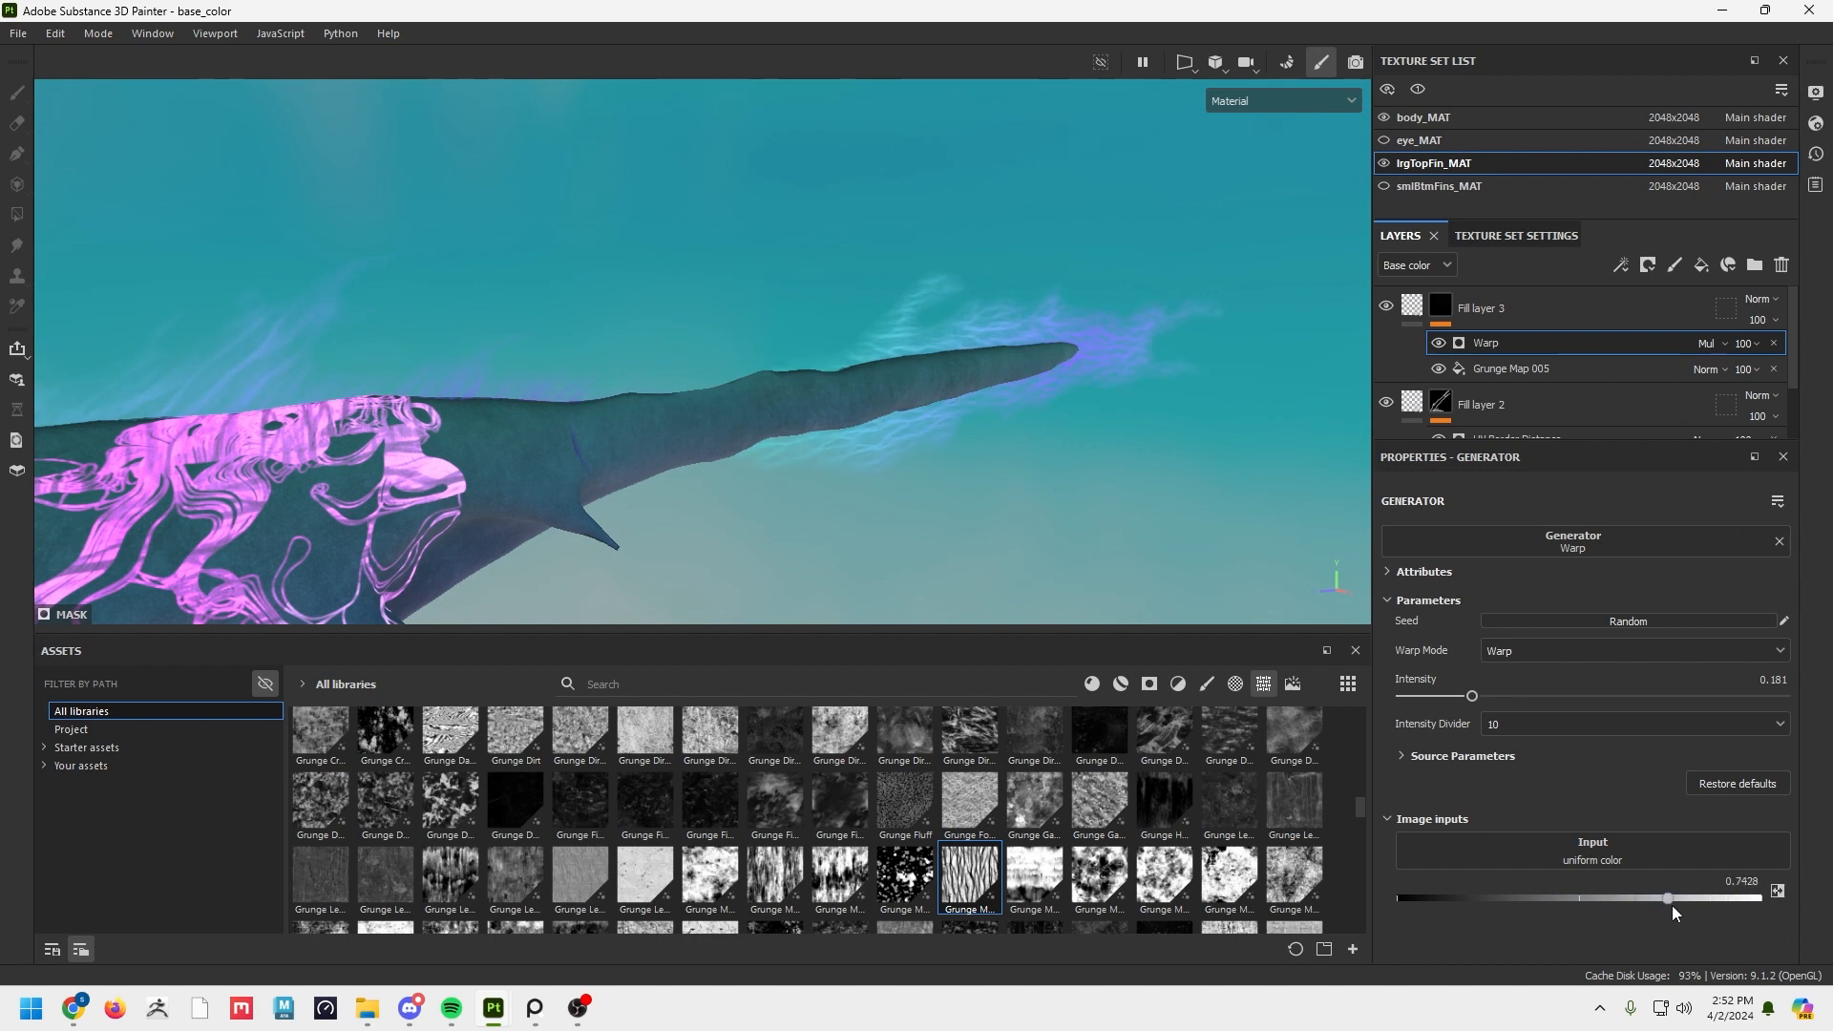
pyautogui.moveTo(1651, 907); pyautogui.dragTo(1617, 902)
pyautogui.keyDown('alt'); pyautogui.moveTo(1006, 374); pyautogui.dragTo(830, 435); pyautogui.keyUp('alt')
# Add a fill layer above Fill layer 3 with only the opacity channel enabled.
pyautogui.click(1636, 305)
pyautogui.click(1700, 264)
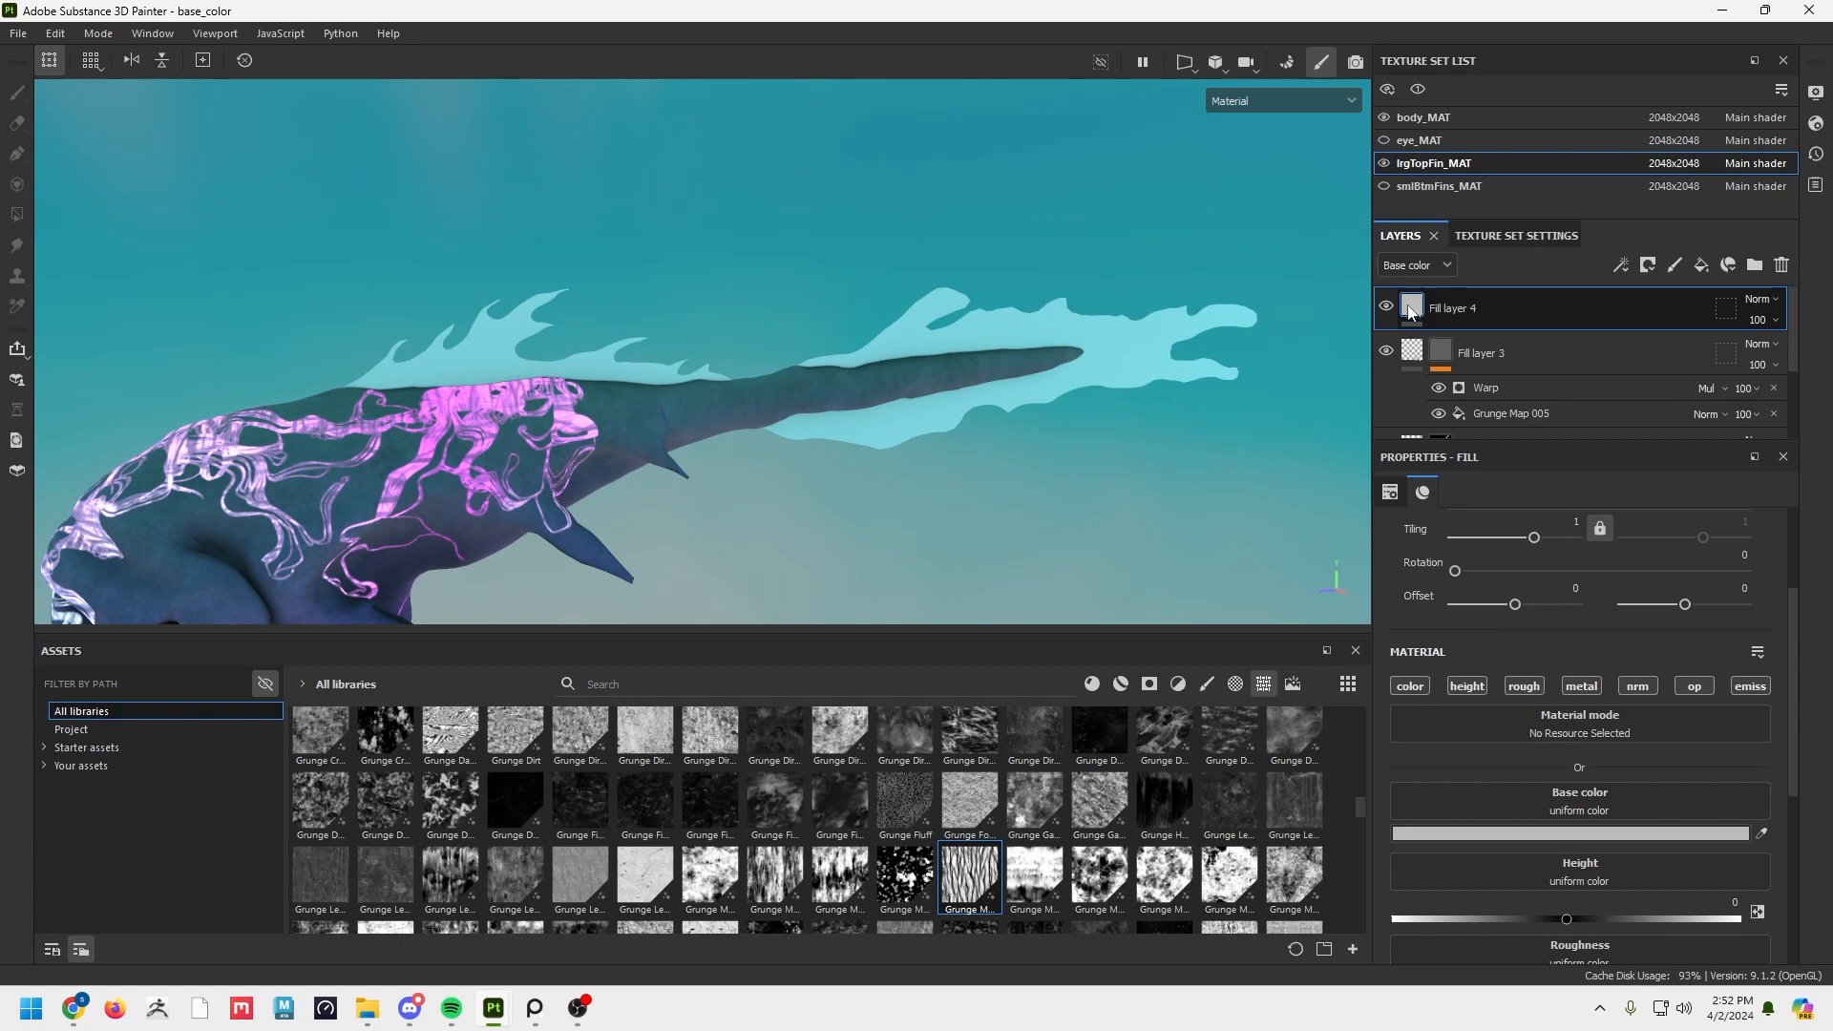
pyautogui.click(1412, 687)
pyautogui.click(1467, 686)
pyautogui.click(1523, 687)
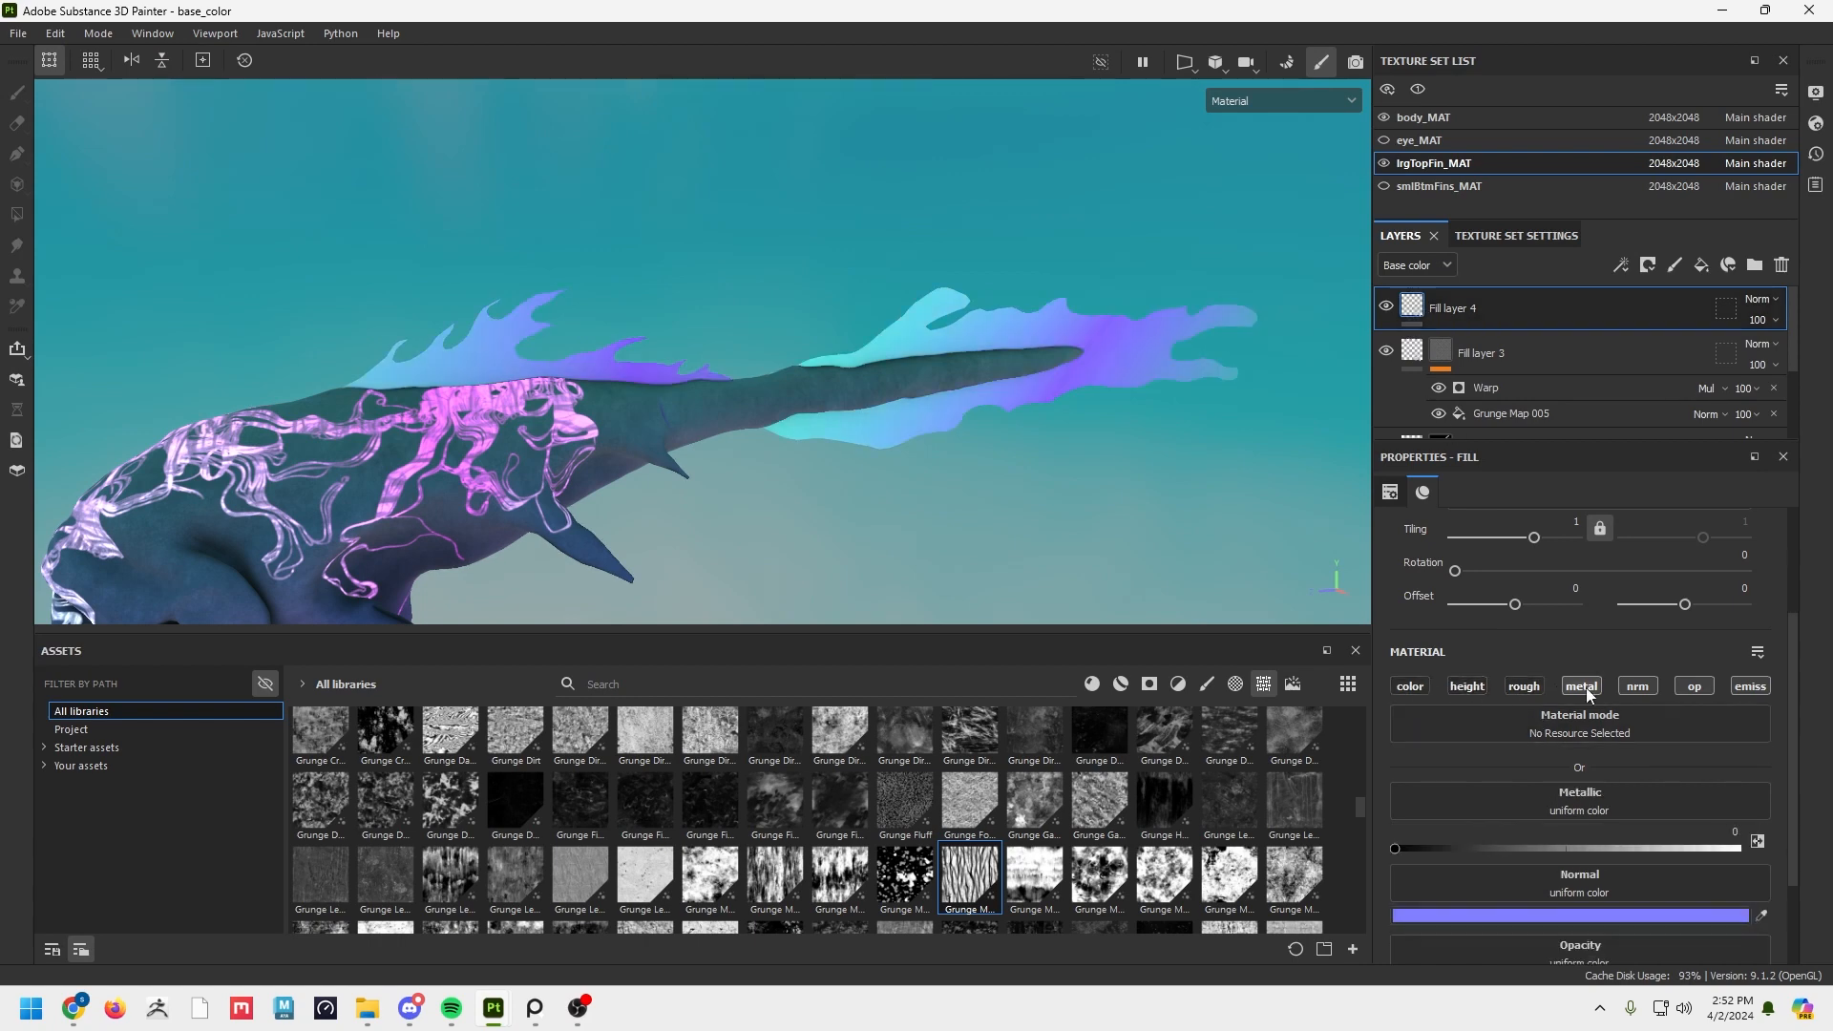
pyautogui.click(1584, 688)
pyautogui.click(1637, 688)
pyautogui.click(1694, 688)
pyautogui.click(1694, 687)
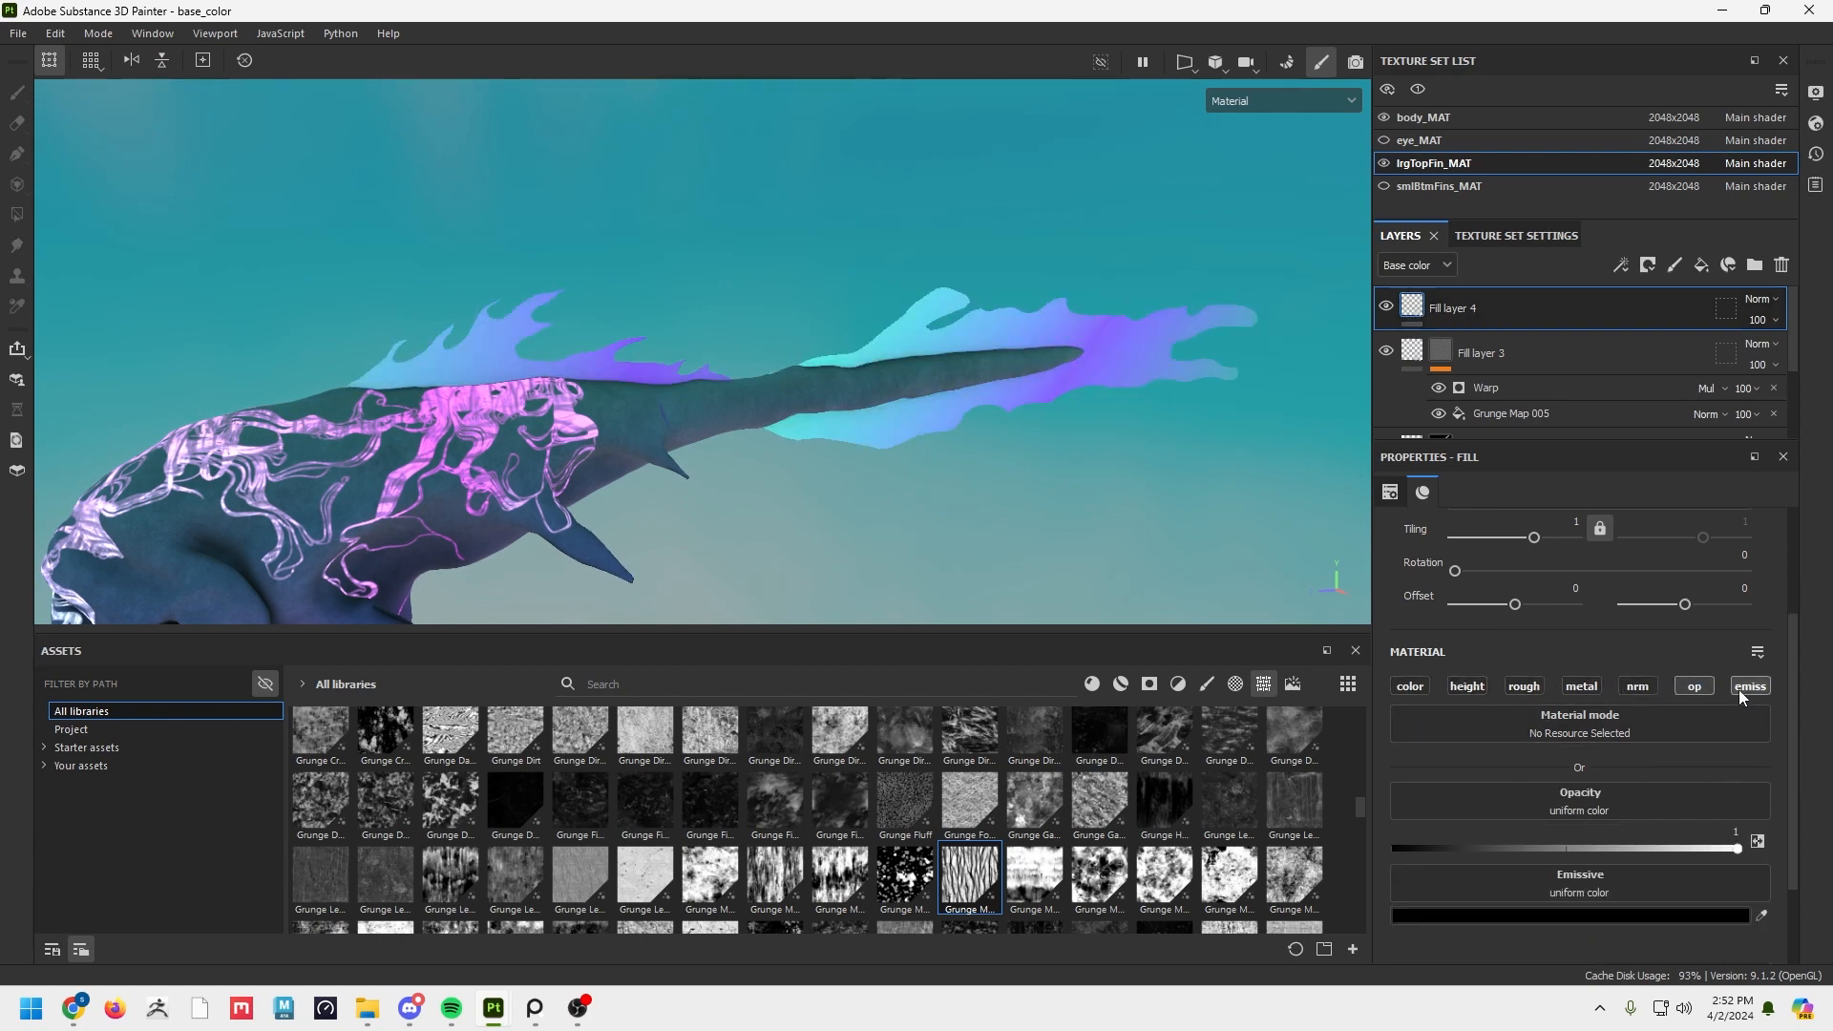
pyautogui.click(1742, 688)
# Lower Fill layer 4's opacity value to make the fins faintly transparent, and open the layer's blending mode choices.
pyautogui.moveTo(1708, 849); pyautogui.dragTo(1459, 842)
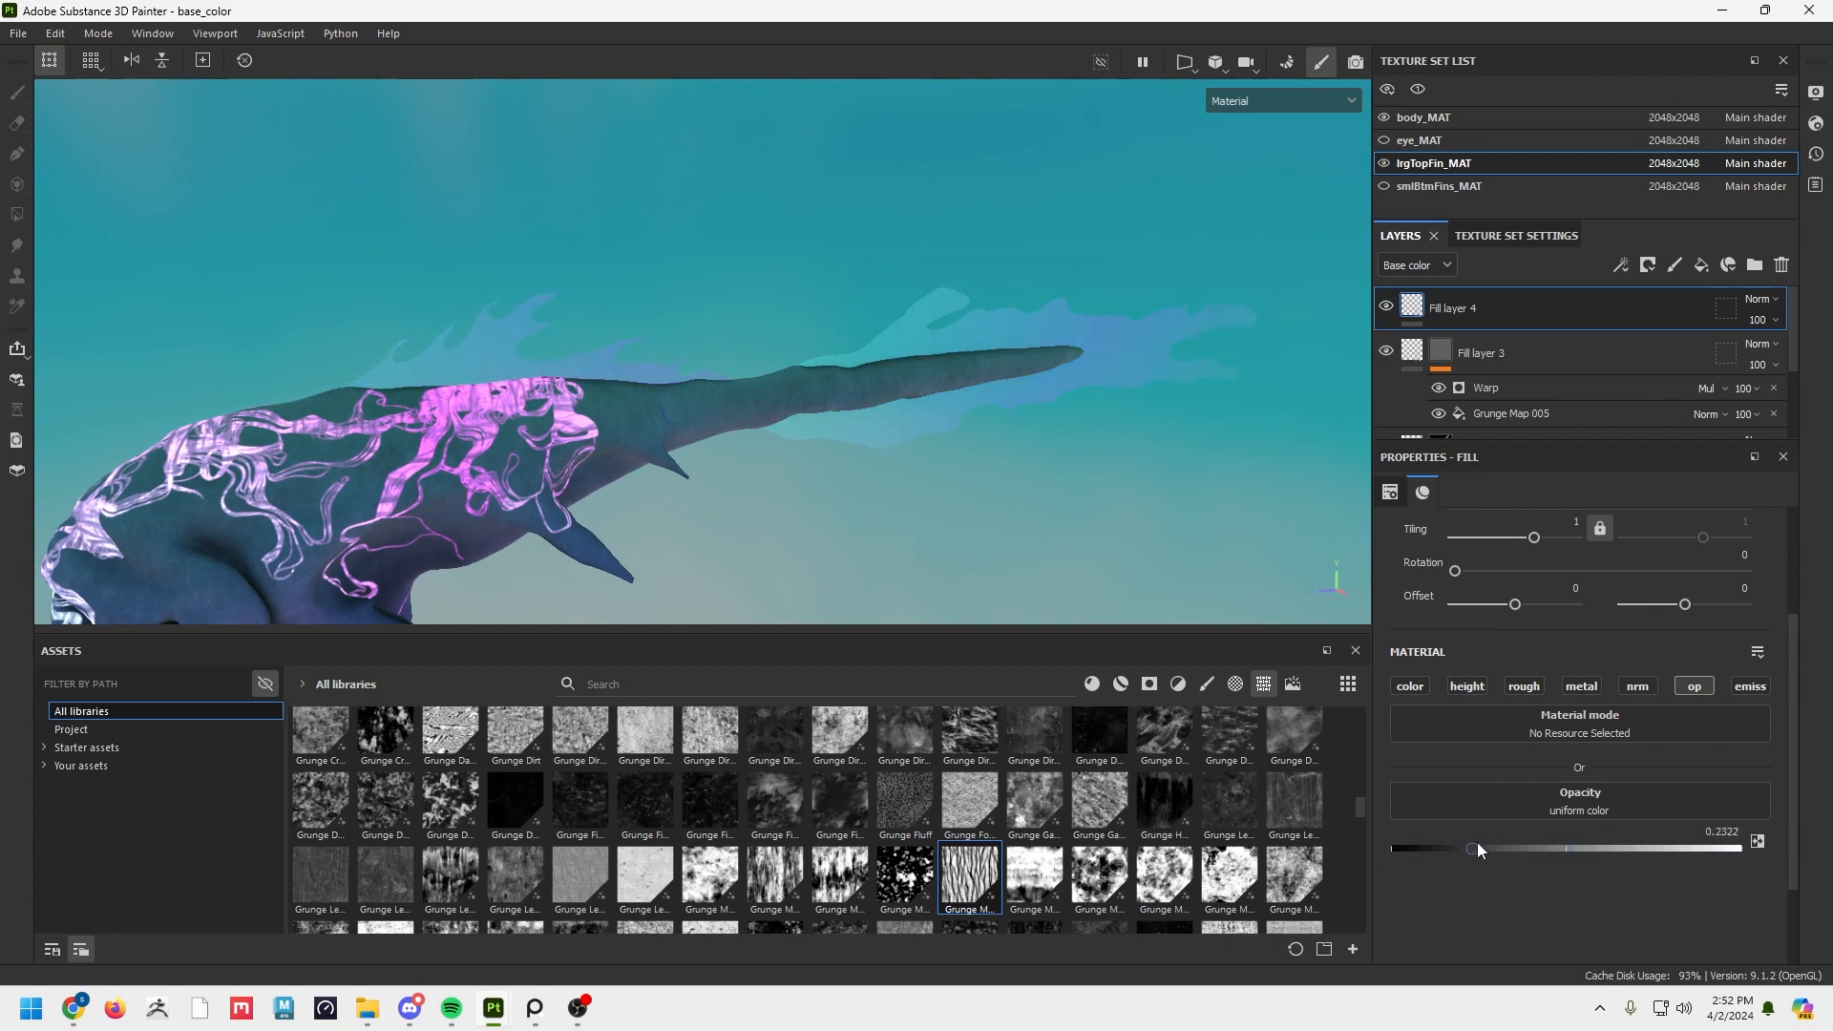
pyautogui.click(1761, 298)
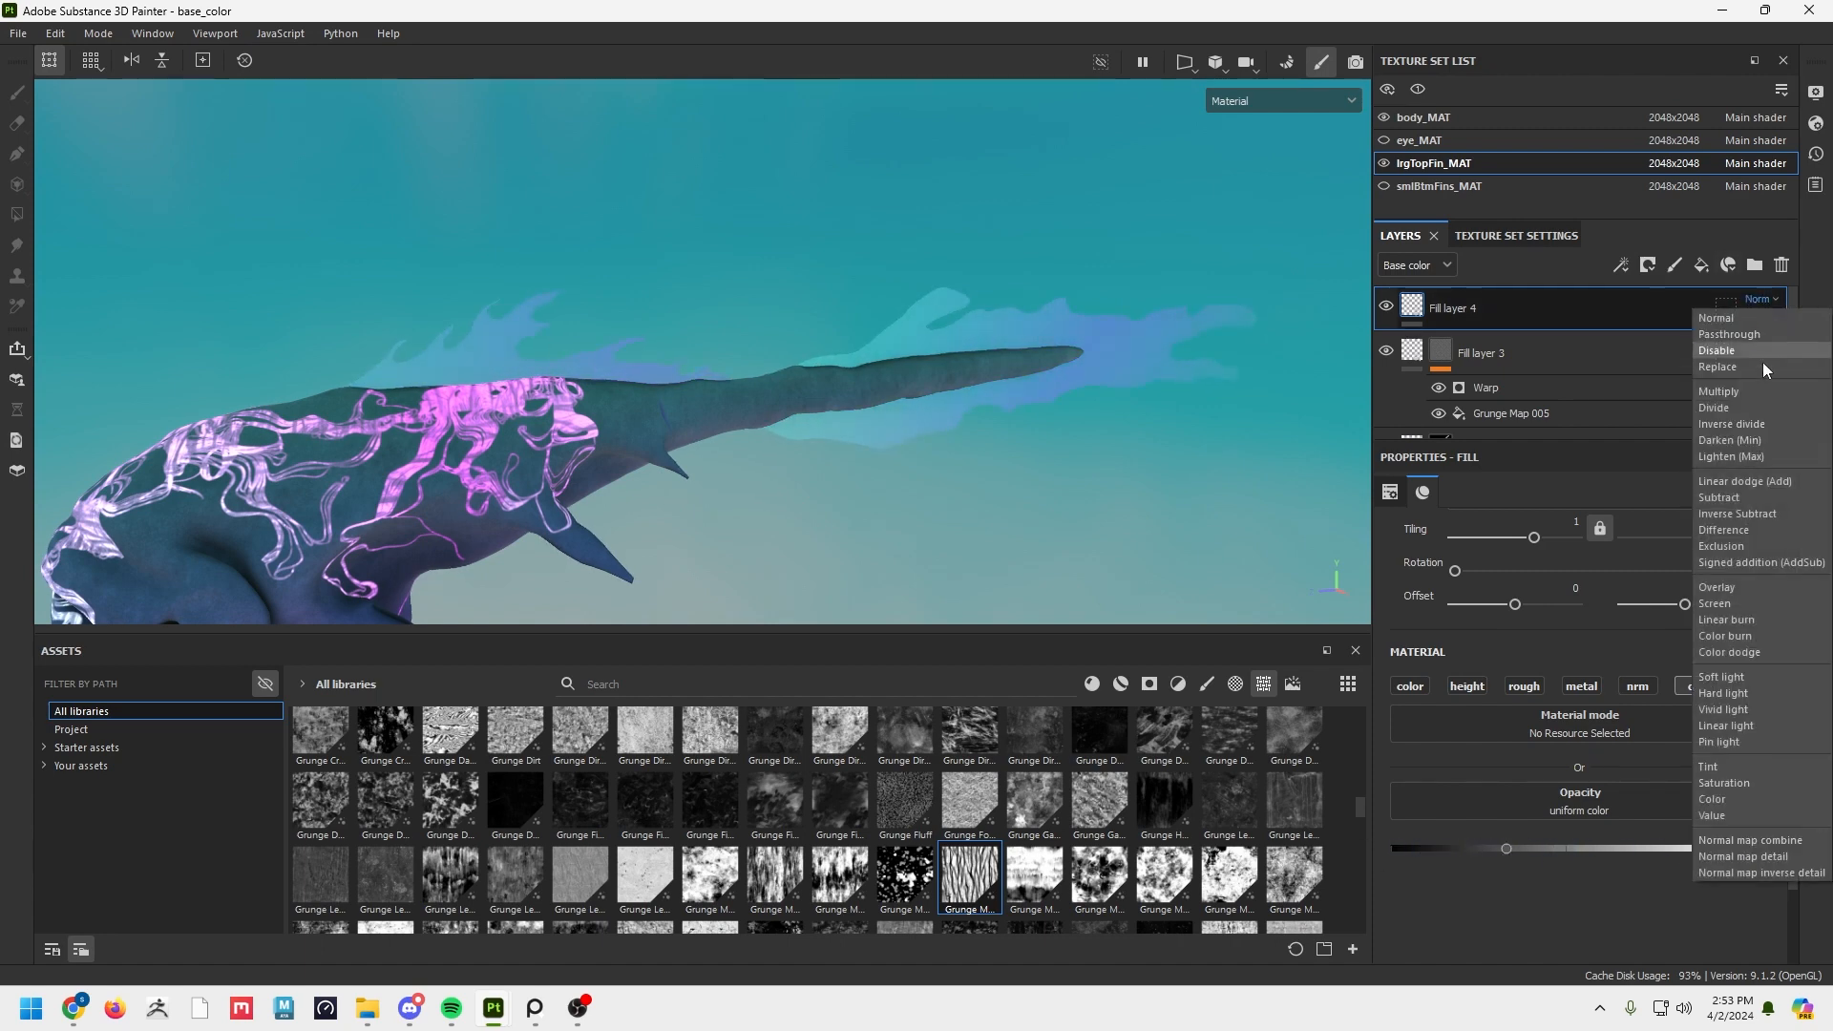
# Set the blend mode of Fill layer 4 to Multiply.
pyautogui.click(1759, 393)
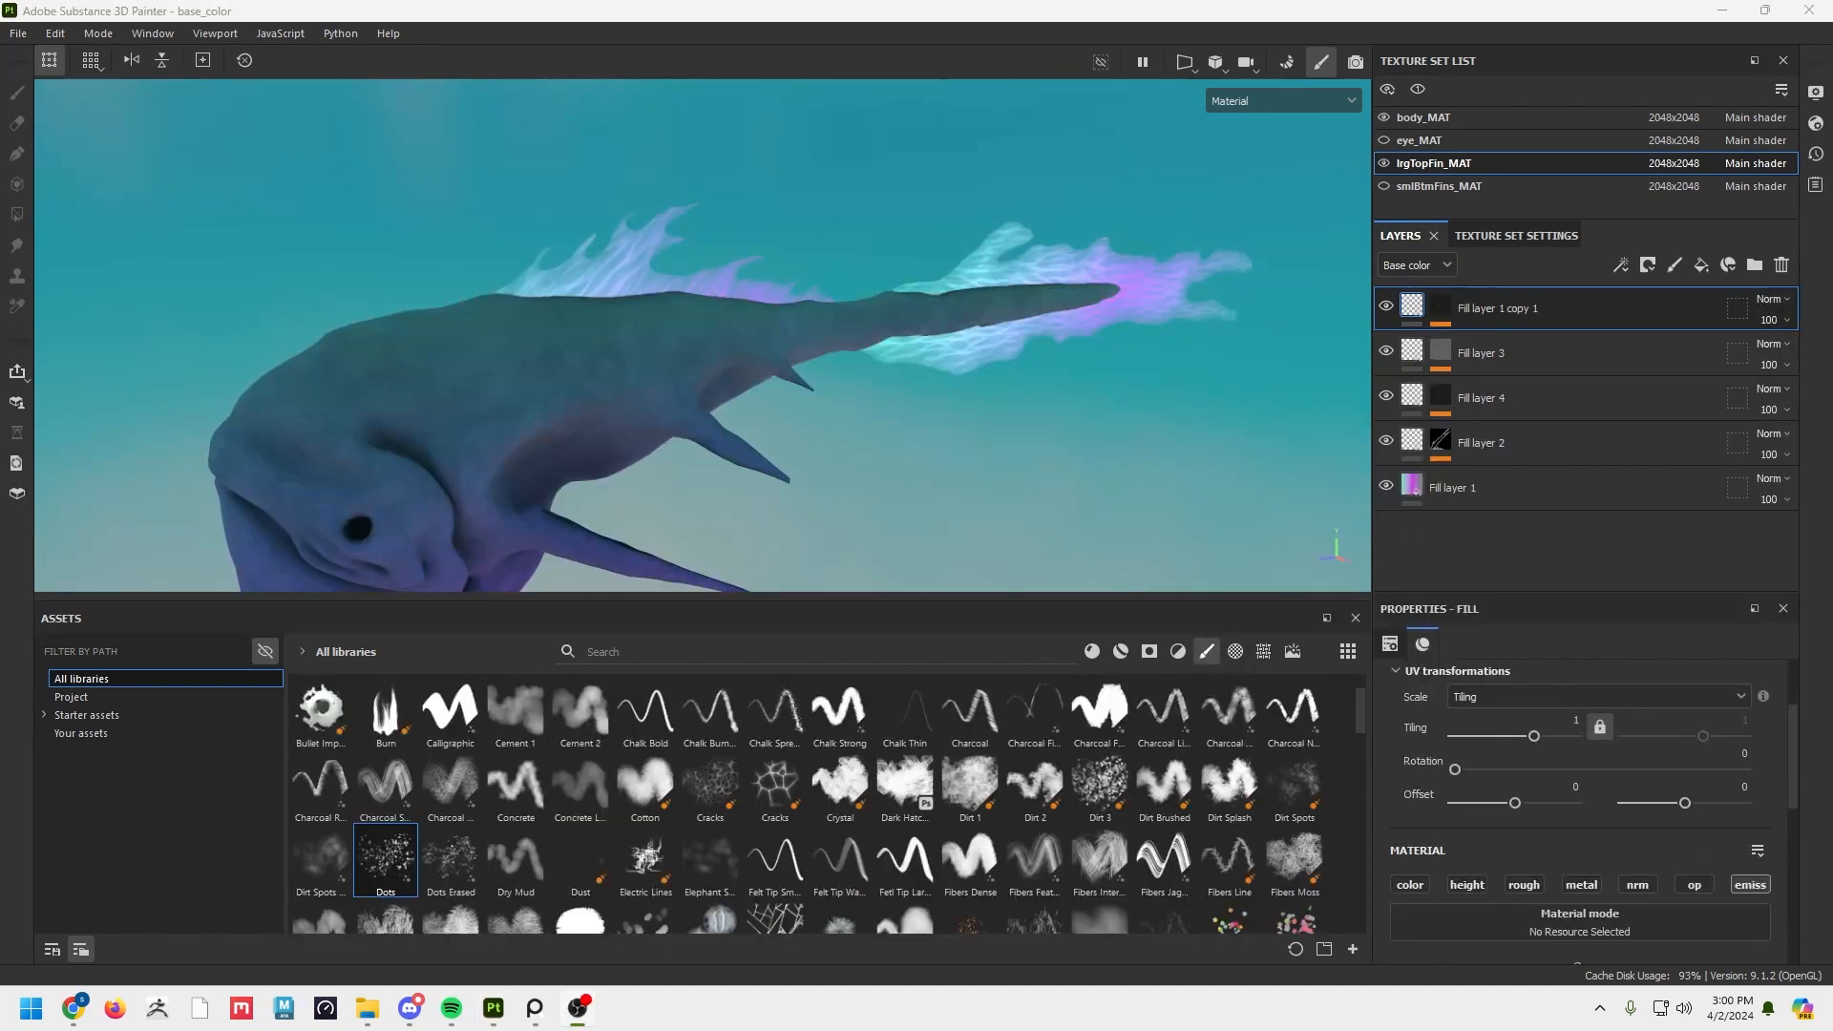
# Toggle the Fill effect in the Fill layer 1 copy 1 mask, raise its opacity to 100 and review the layer's emissive settings.
pyautogui.keyDown('alt'); pyautogui.moveTo(1166, 434); pyautogui.dragTo(1292, 385); pyautogui.keyUp('alt')
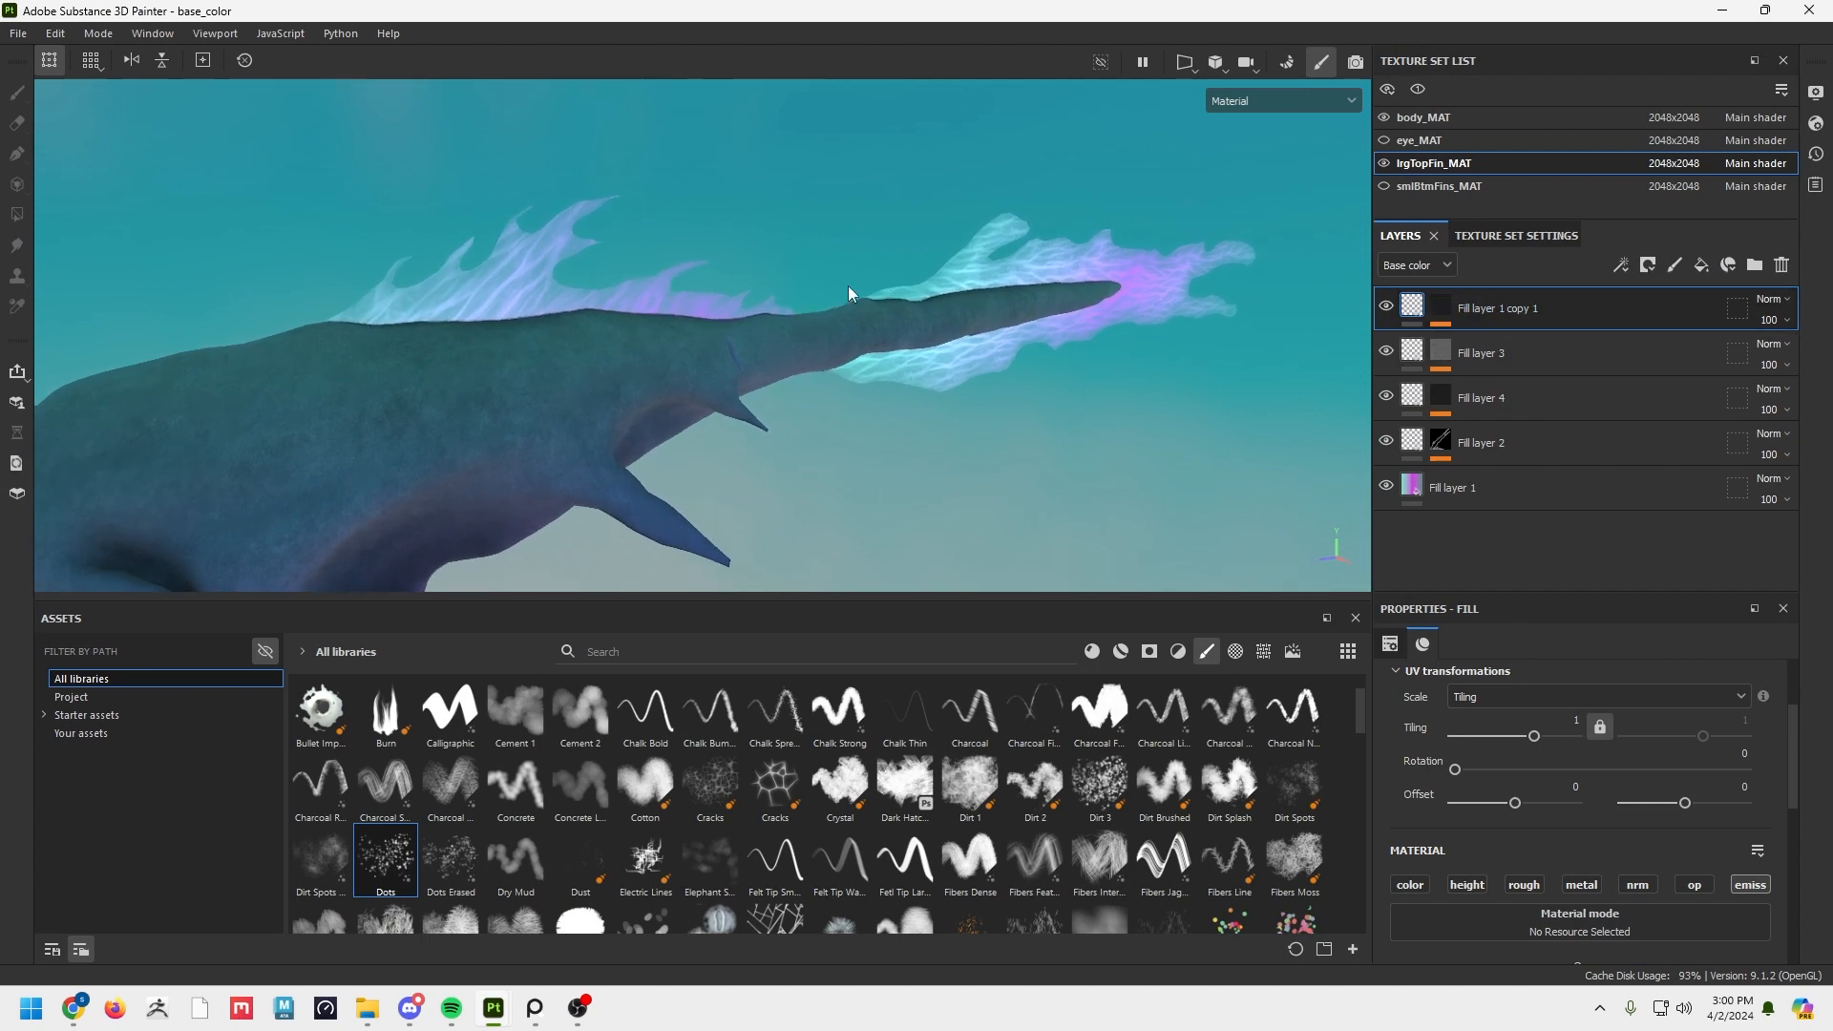
pyautogui.keyDown('alt'); pyautogui.moveTo(848, 285); pyautogui.dragTo(859, 304); pyautogui.keyUp('alt')
pyautogui.click(1440, 308)
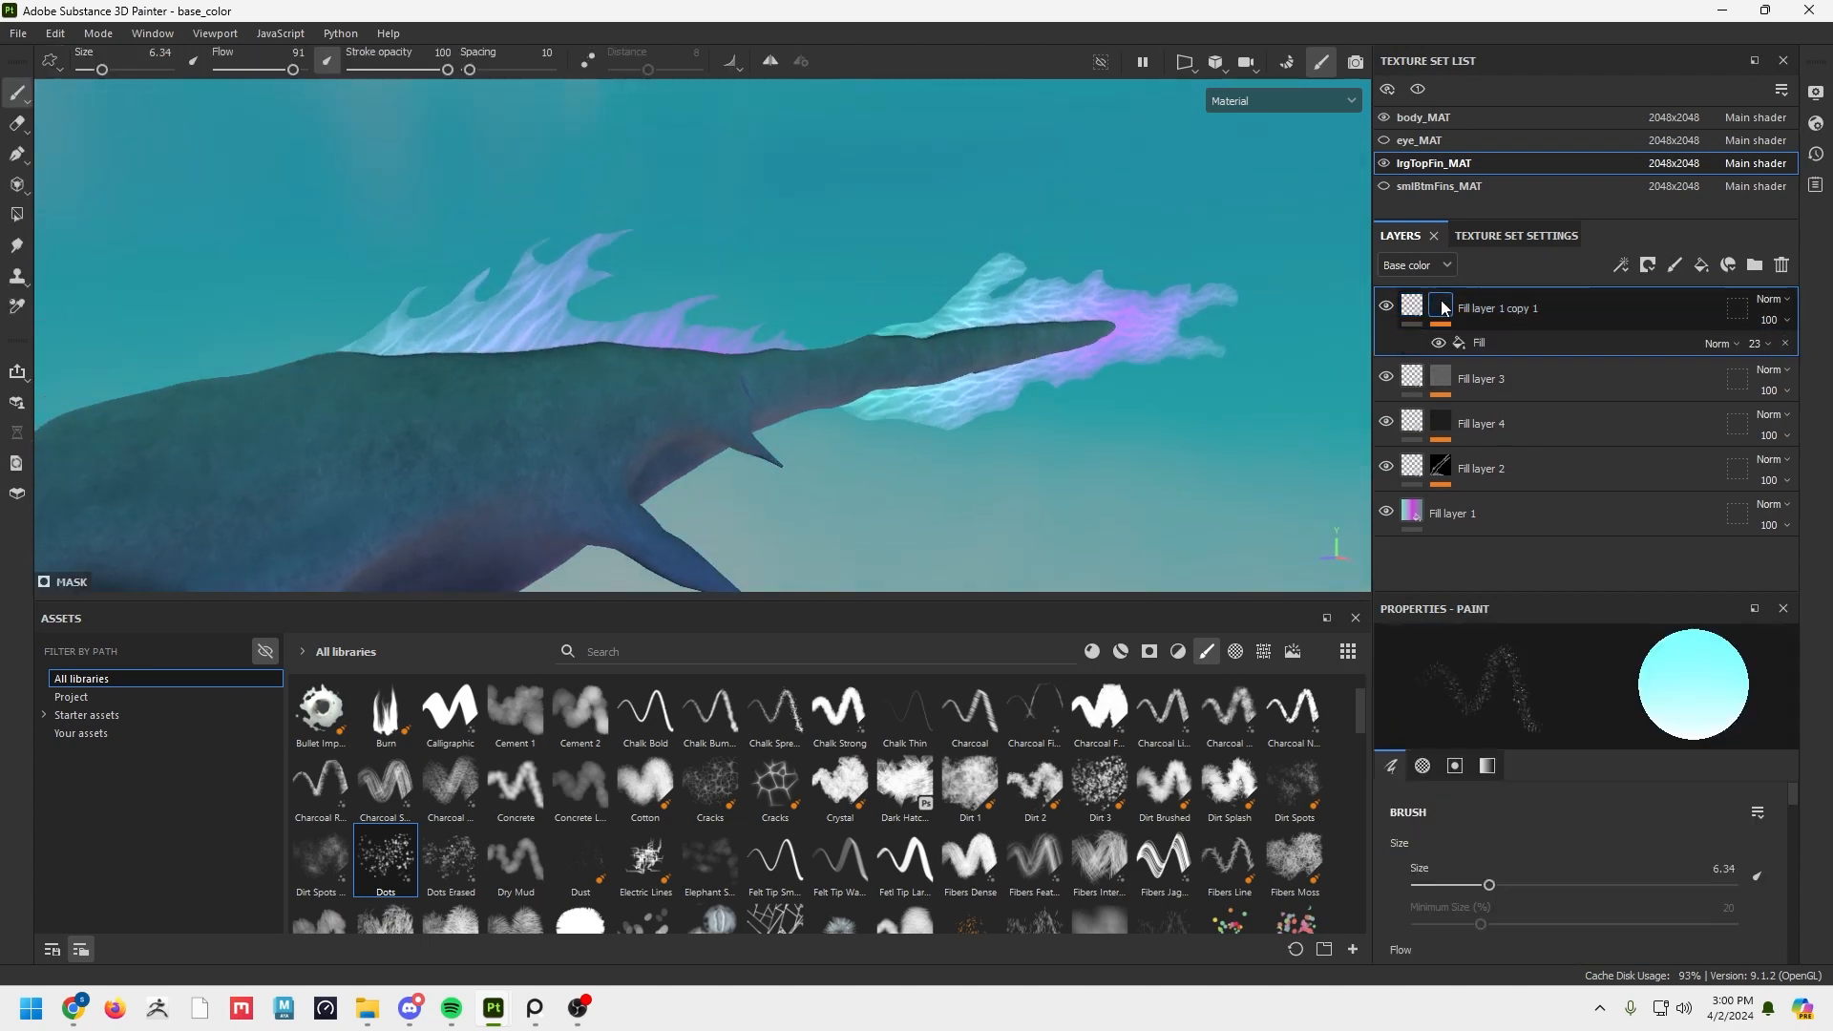
pyautogui.click(1512, 341)
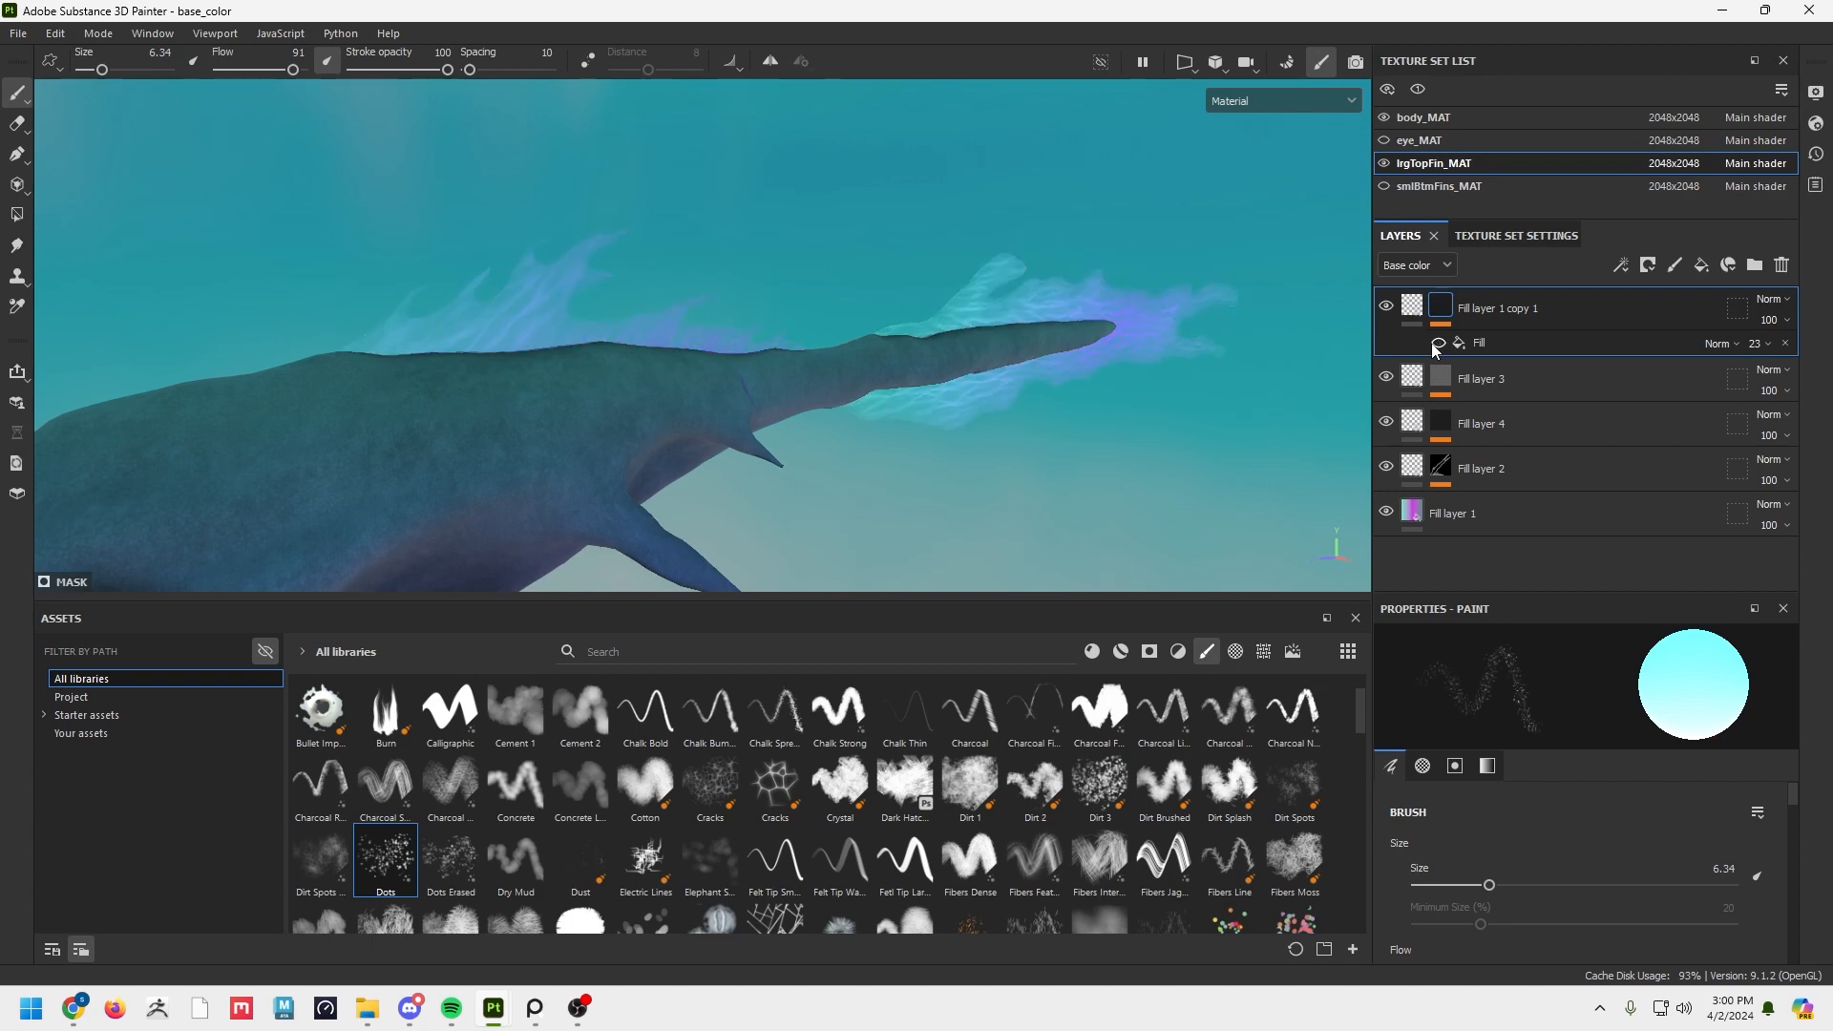
pyautogui.moveTo(1781, 378)
pyautogui.mouseDown()
pyautogui.moveTo(1751, 387)
pyautogui.moveTo(1785, 388)
pyautogui.mouseUp()
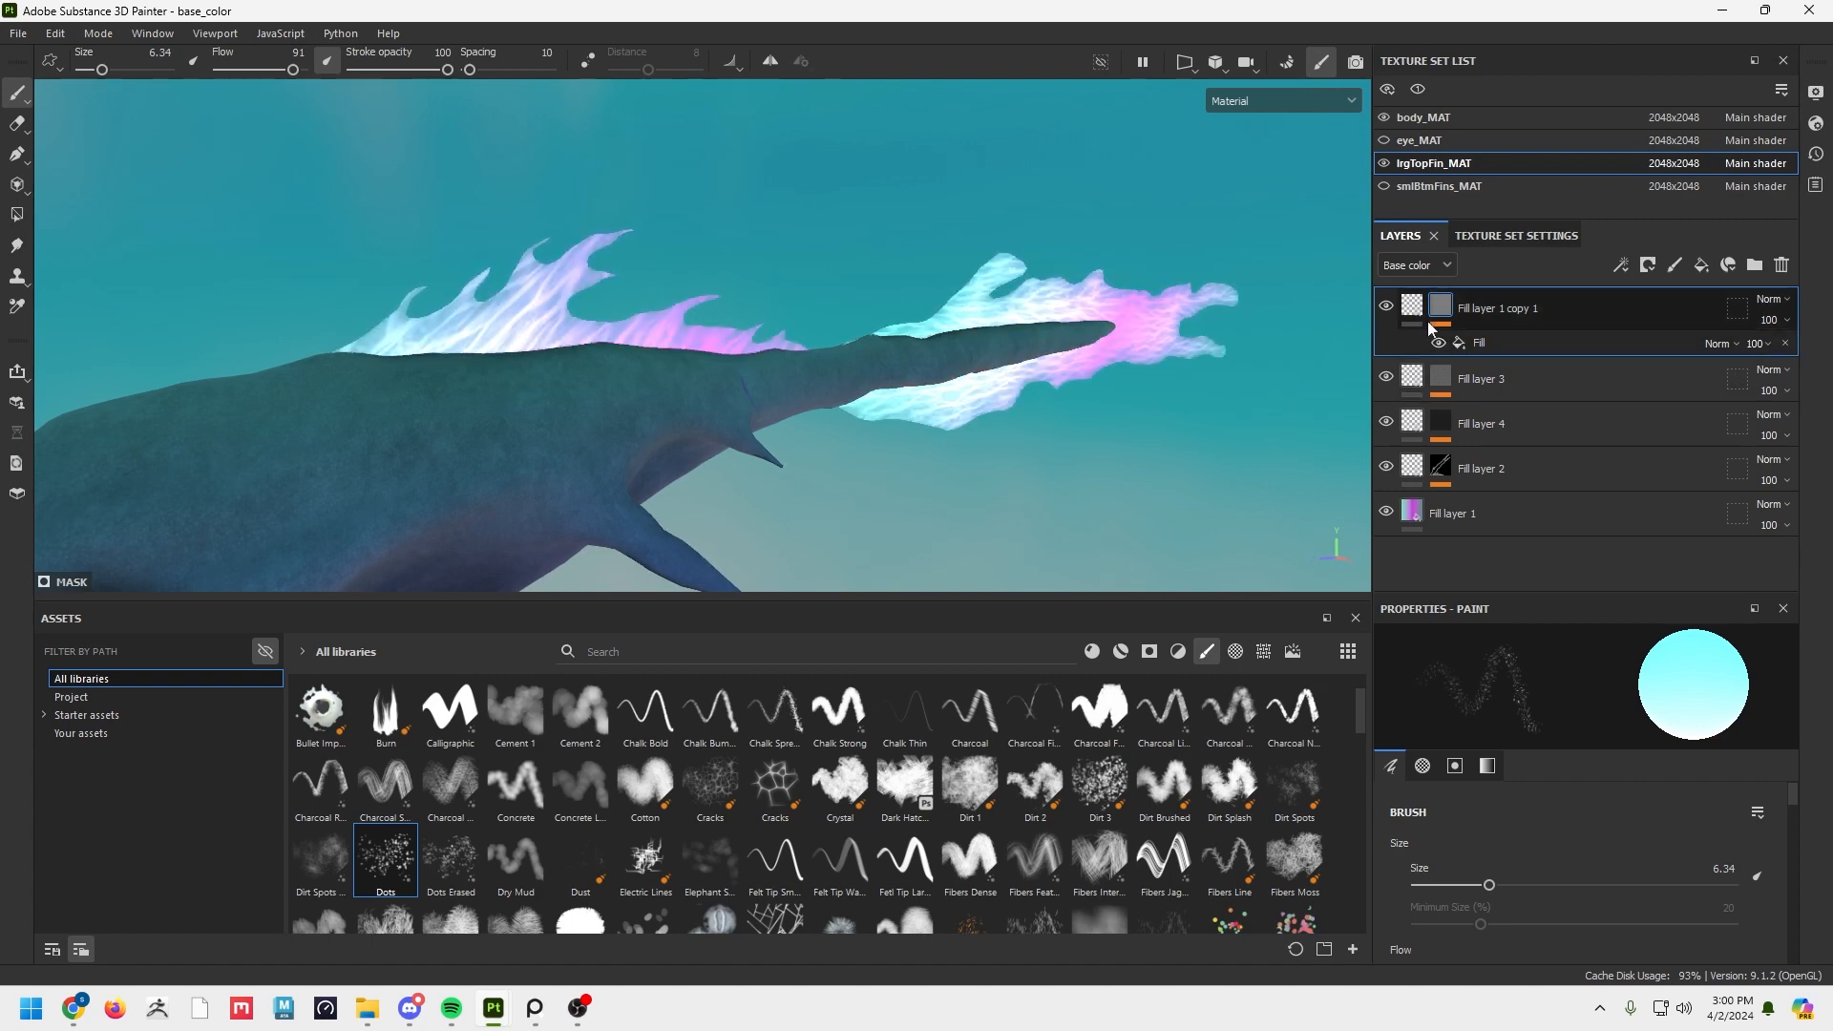
pyautogui.click(1412, 306)
pyautogui.scroll(-3, 1600, 726)
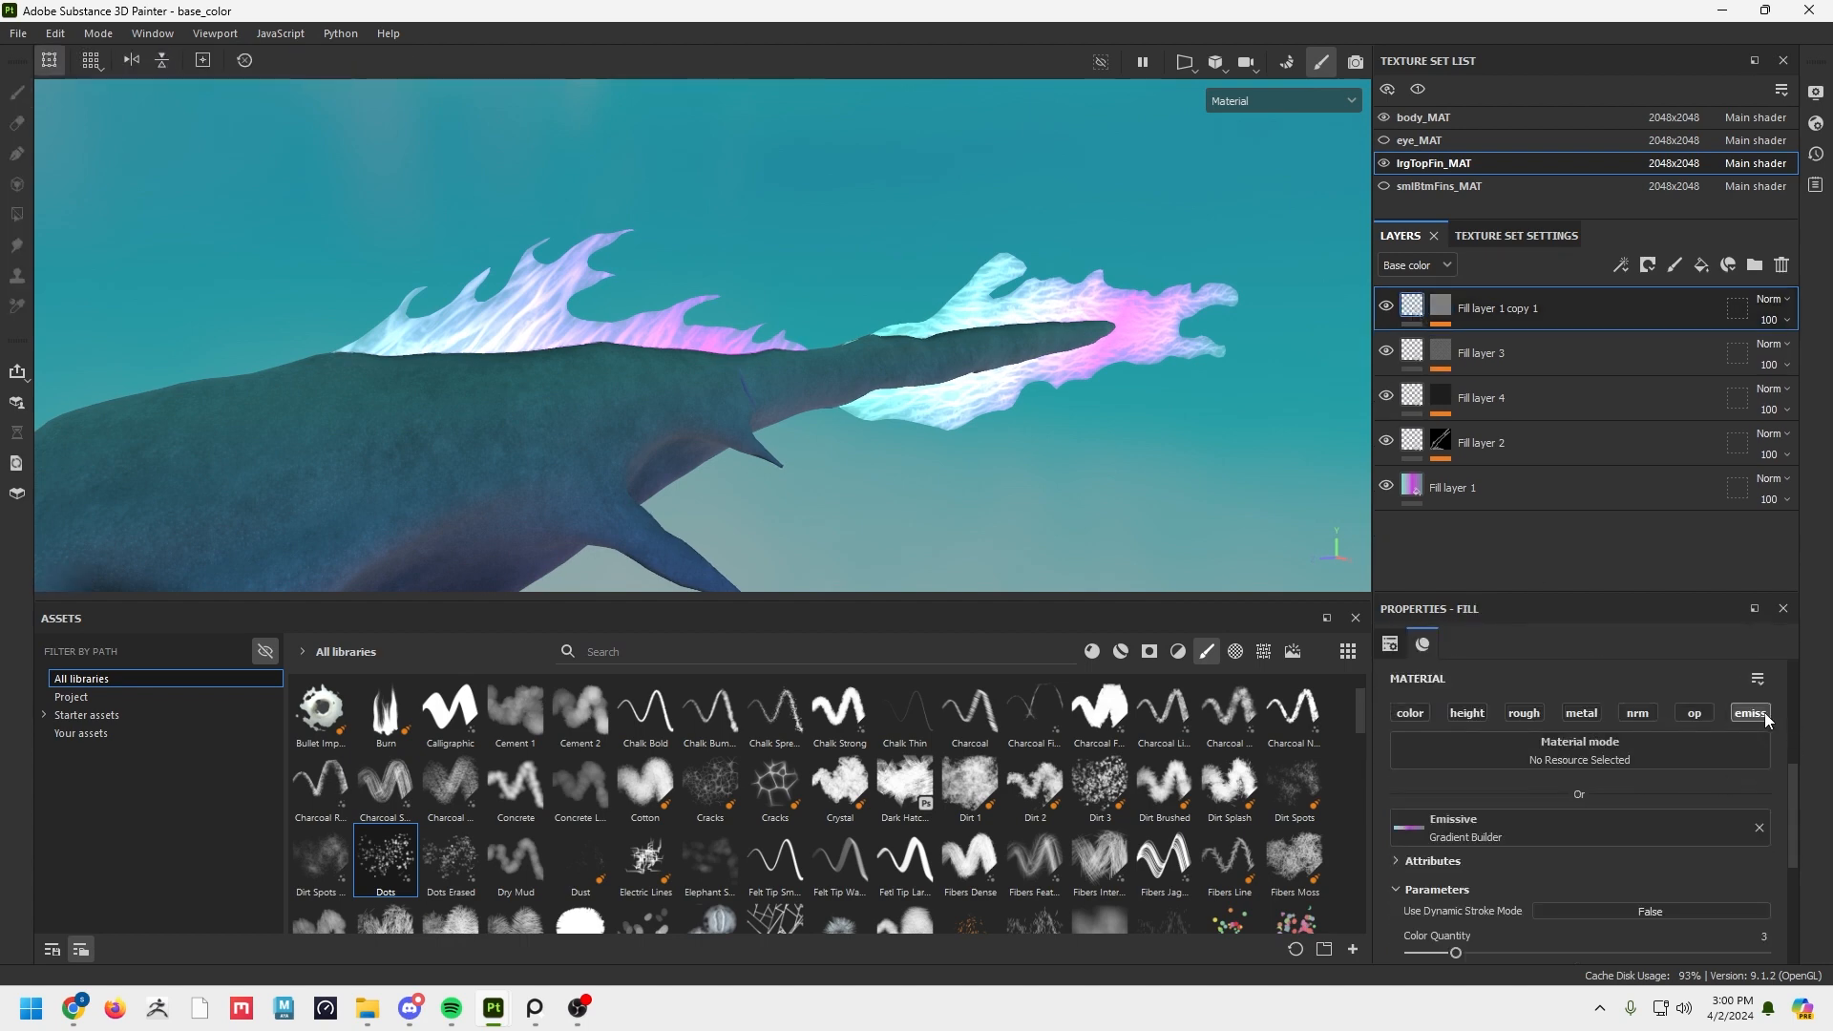
# Lower the opacity of the Fill effect in the Fill layer 1 copy 1 mask to 13.
pyautogui.click(1441, 305)
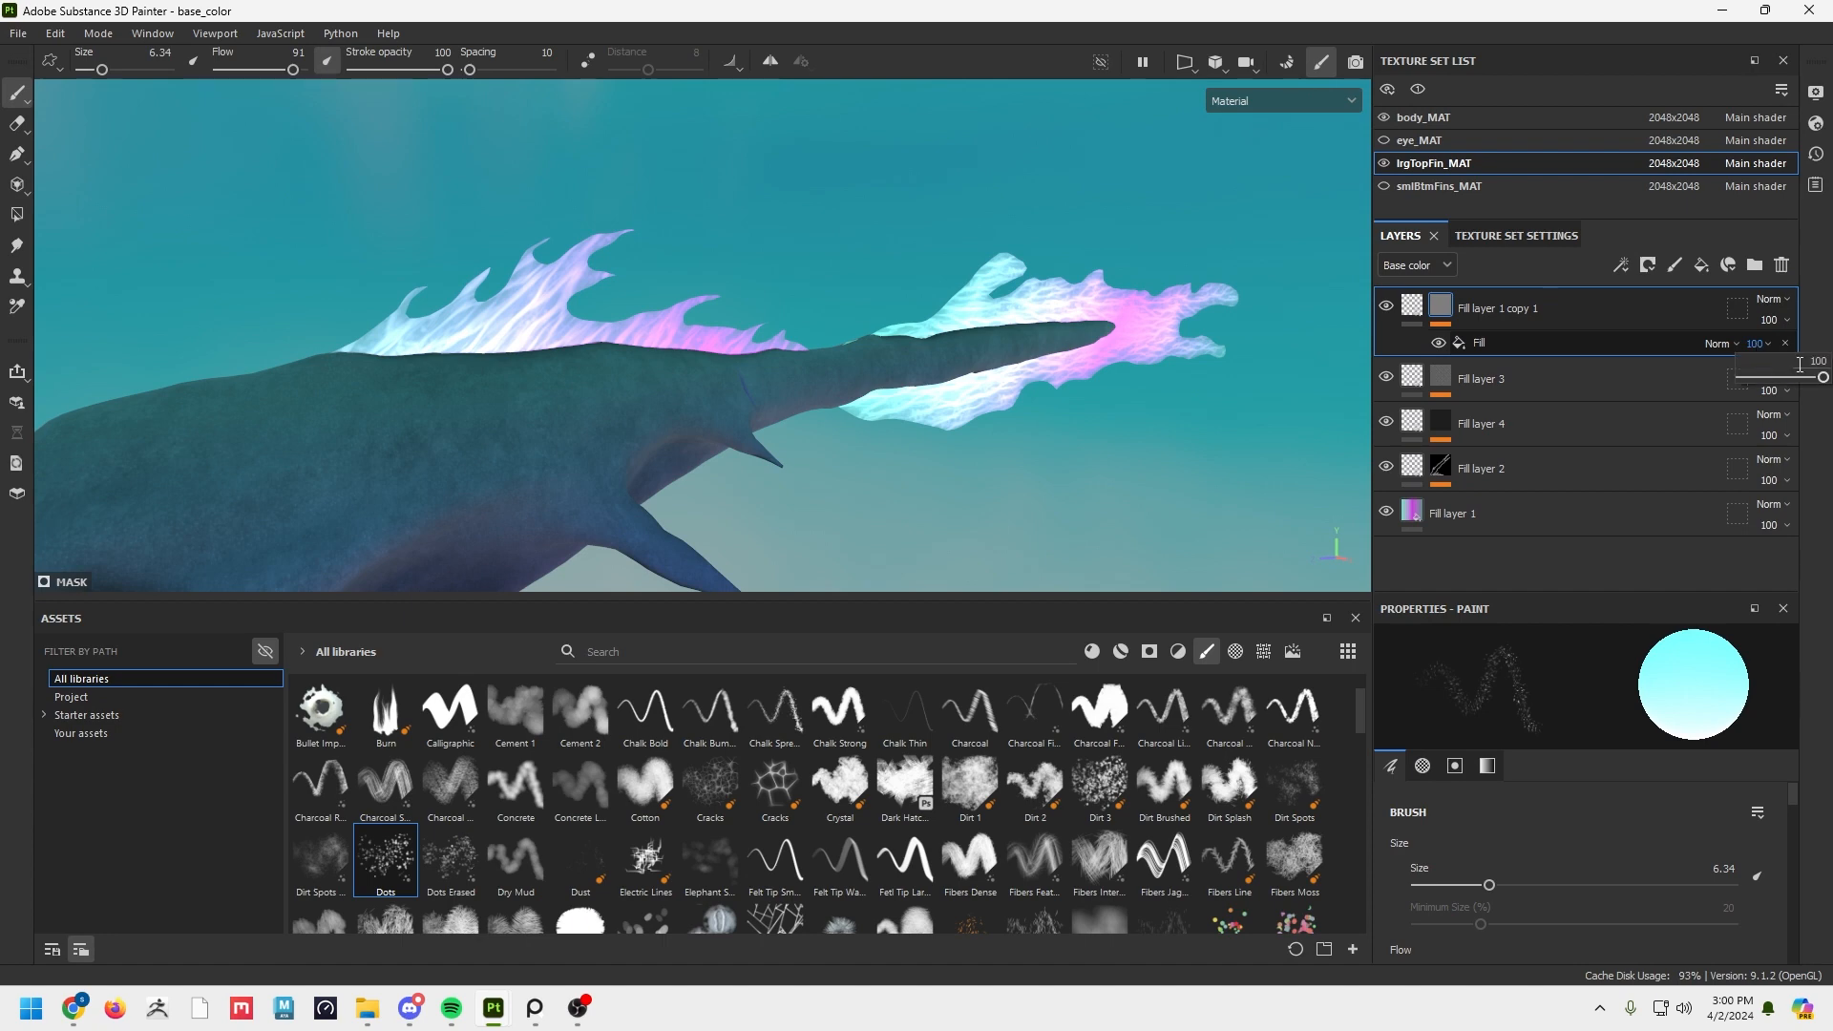
pyautogui.moveTo(1800, 363); pyautogui.dragTo(1753, 386)
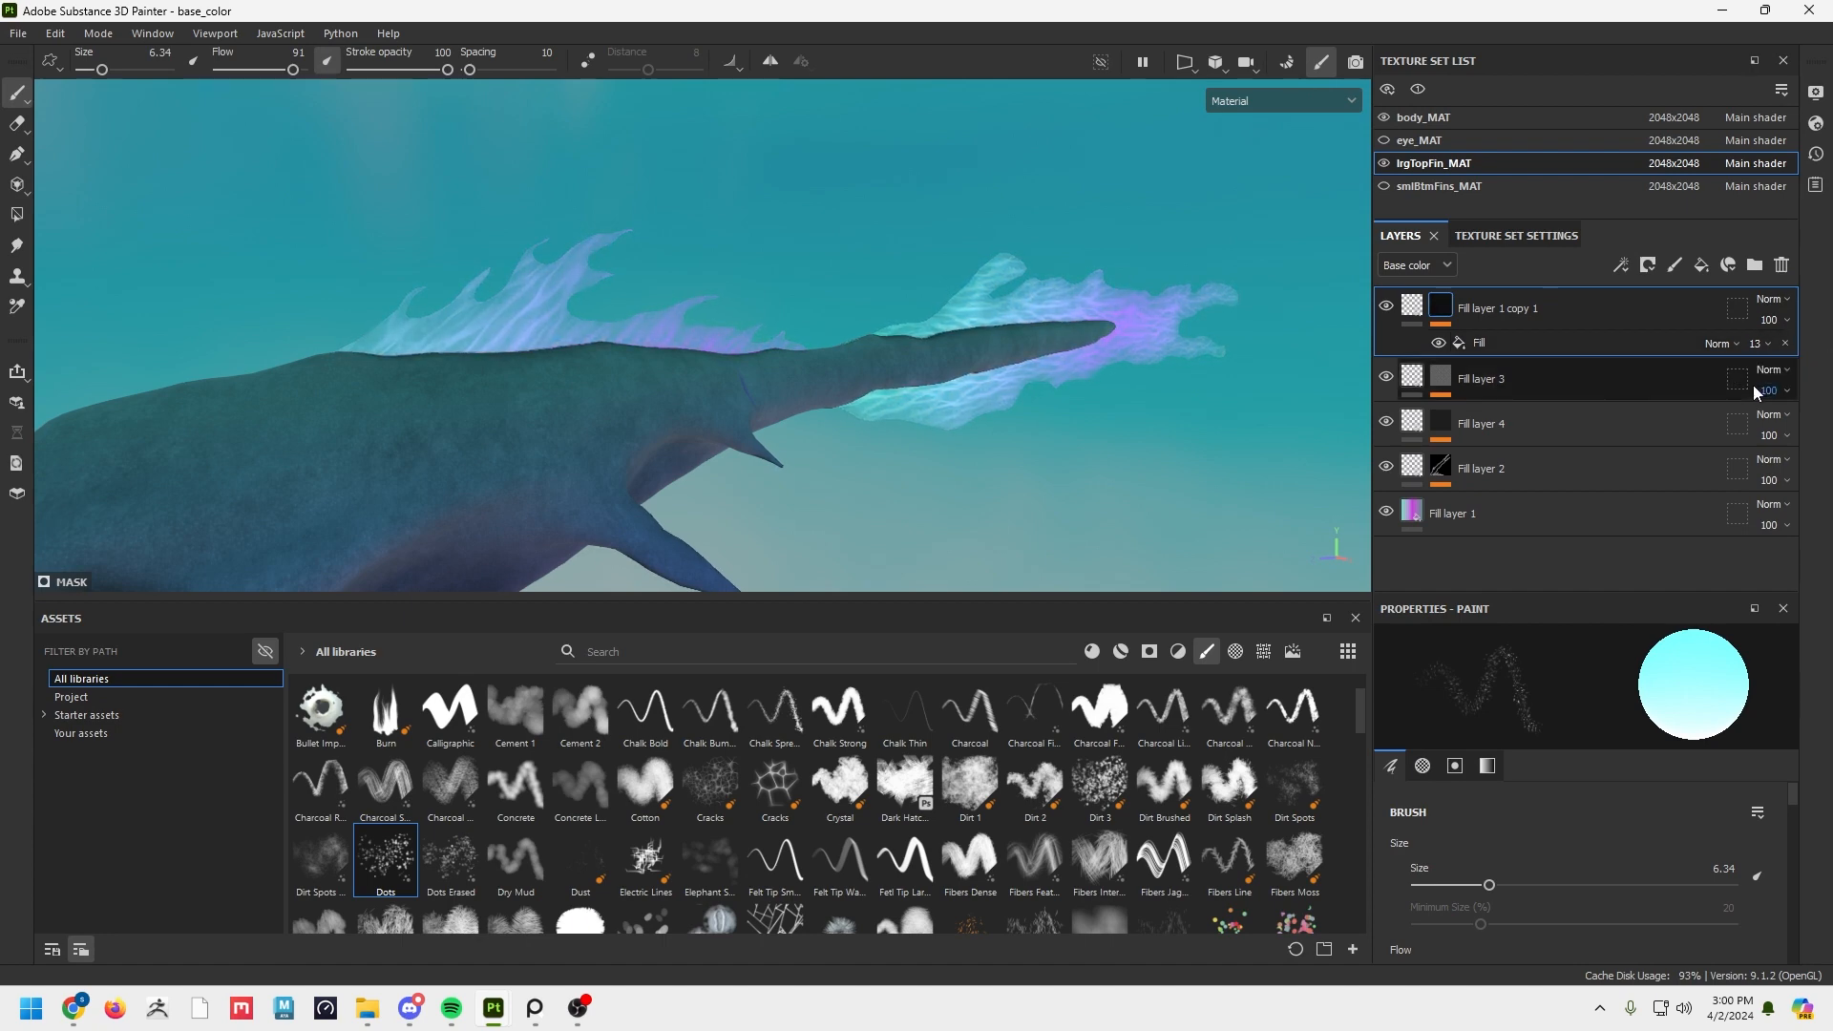
pyautogui.keyDown('alt'); pyautogui.moveTo(940, 382); pyautogui.dragTo(874, 372); pyautogui.keyUp('alt')
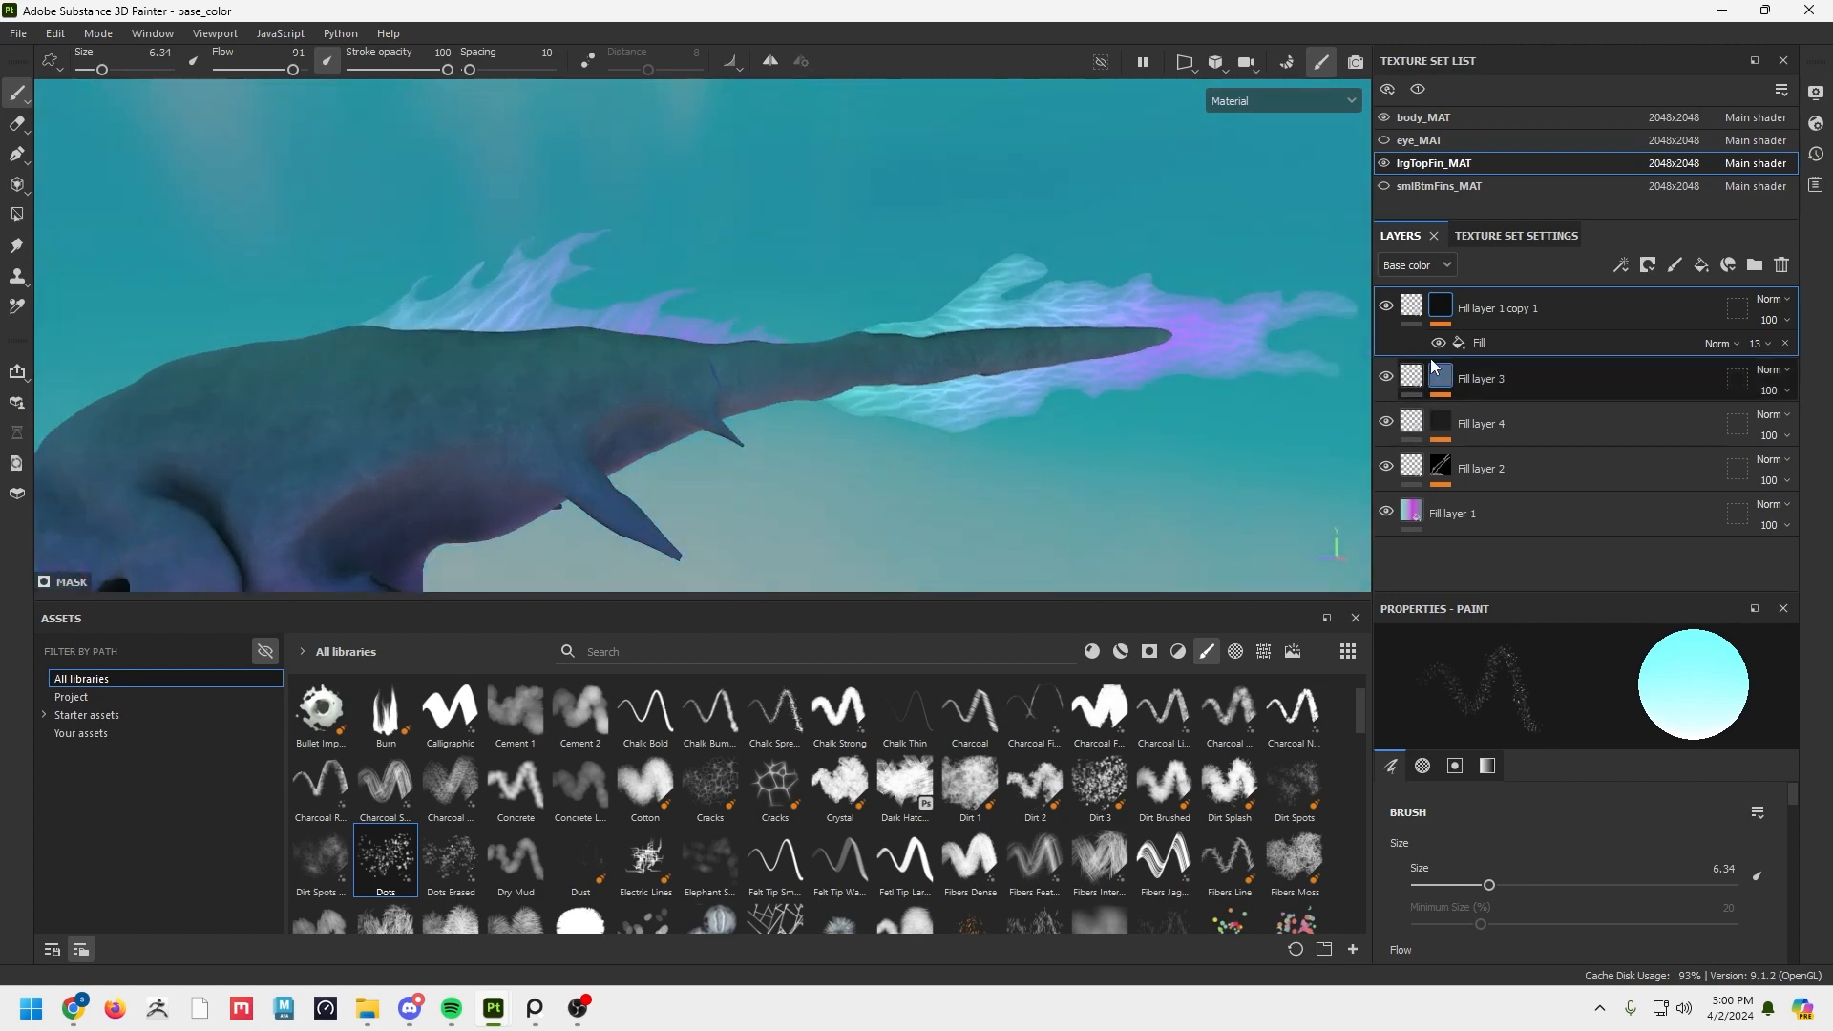
# Apply the Grunge Paper Ripped texture to the mask's Fill effect and set its tiling to 0.17.
pyautogui.click(1523, 344)
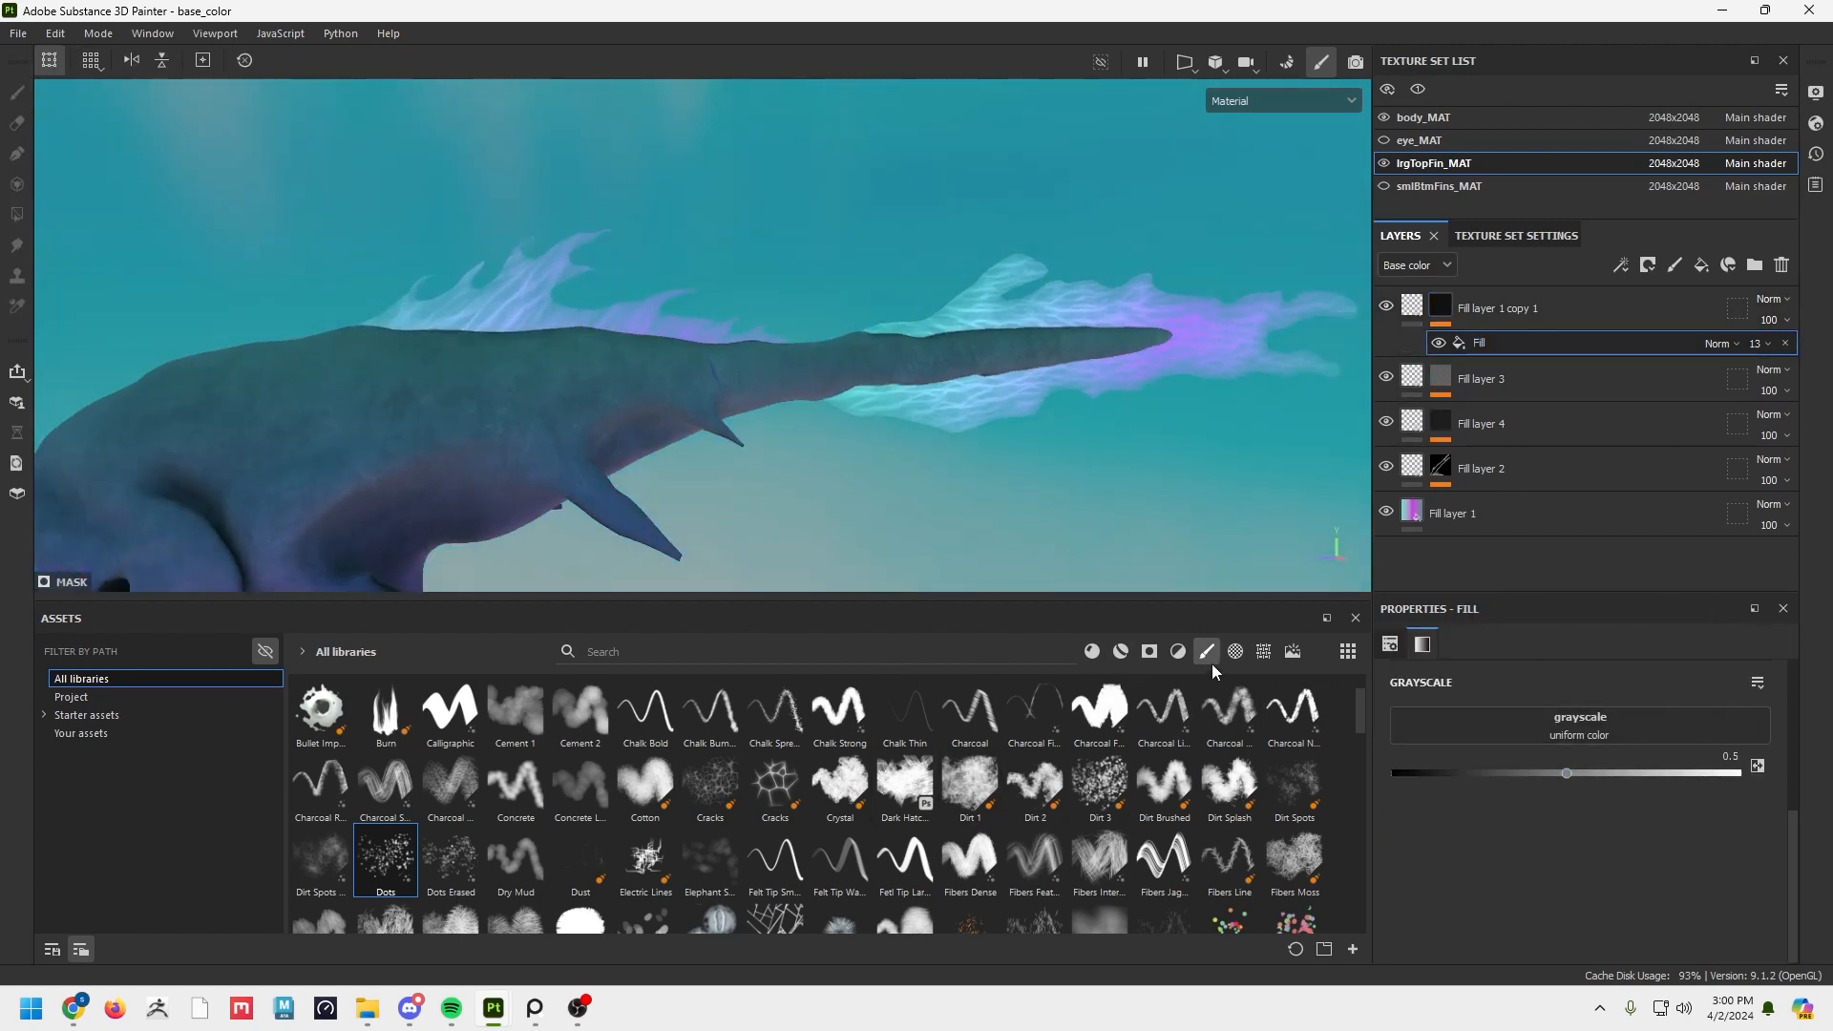
pyautogui.click(1263, 651)
pyautogui.scroll(-5, 840, 795)
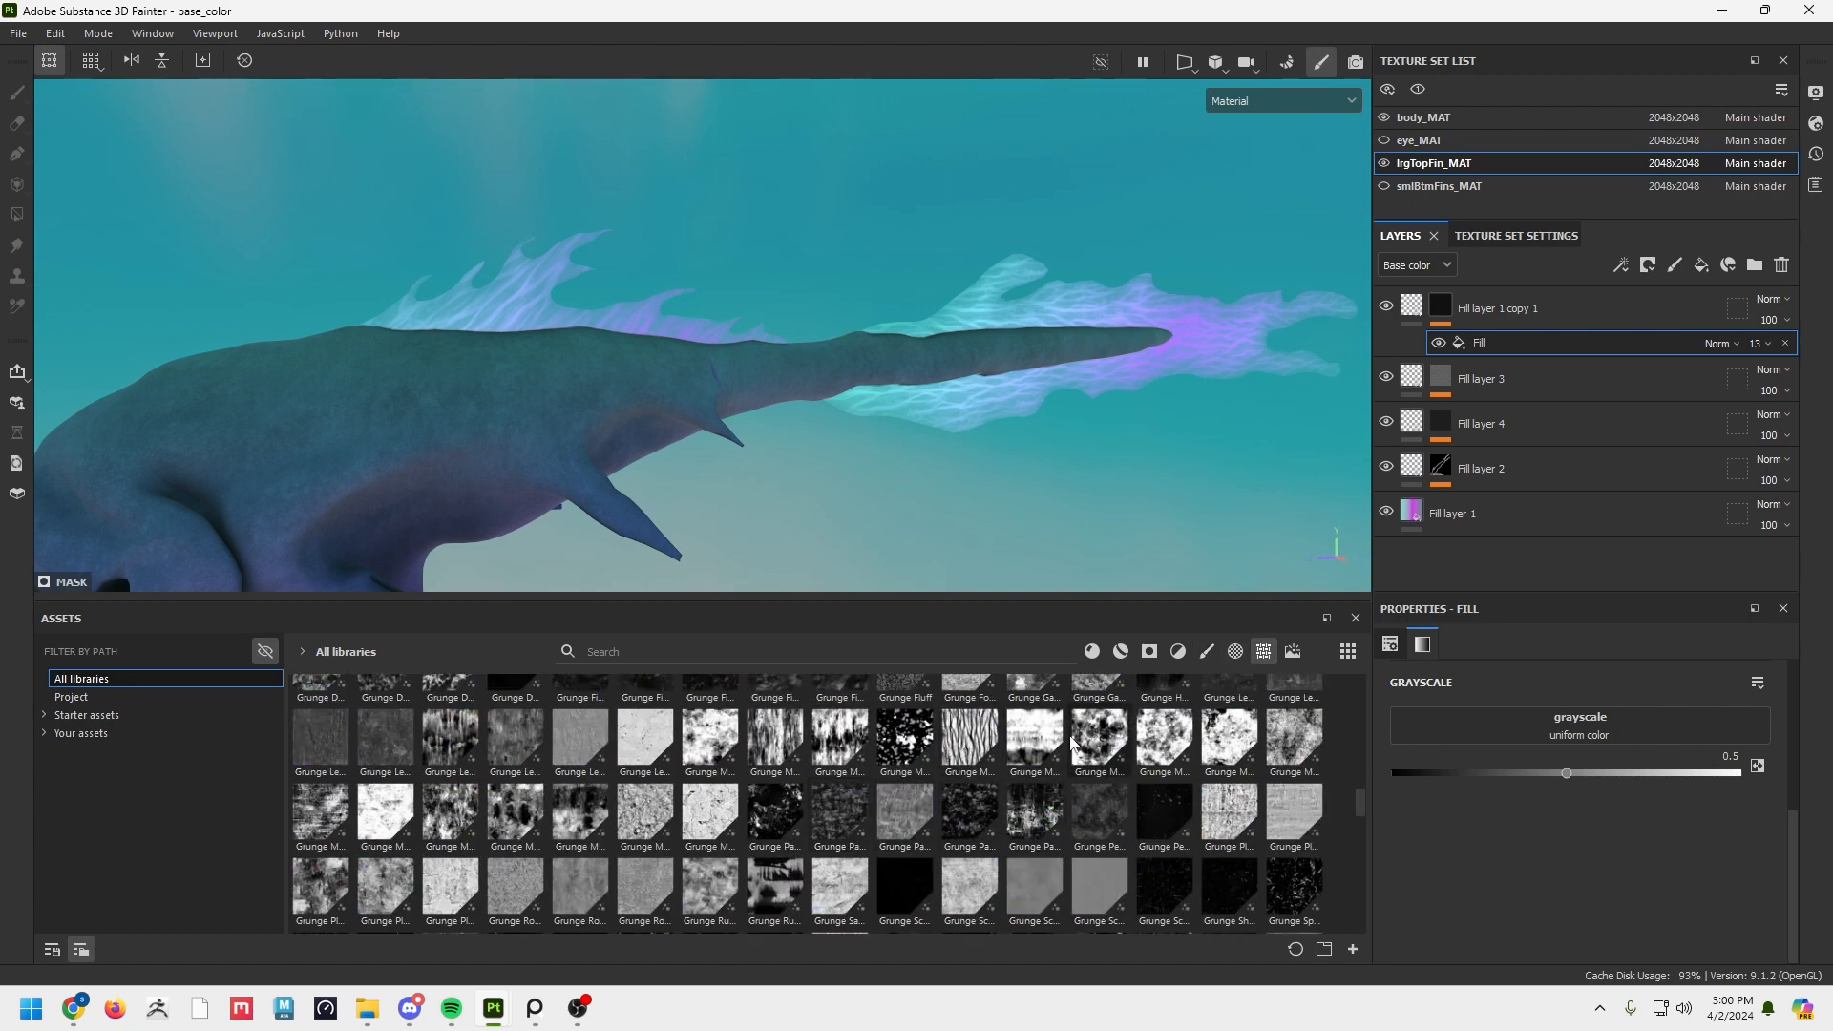
pyautogui.moveTo(1015, 830); pyautogui.dragTo(1441, 731)
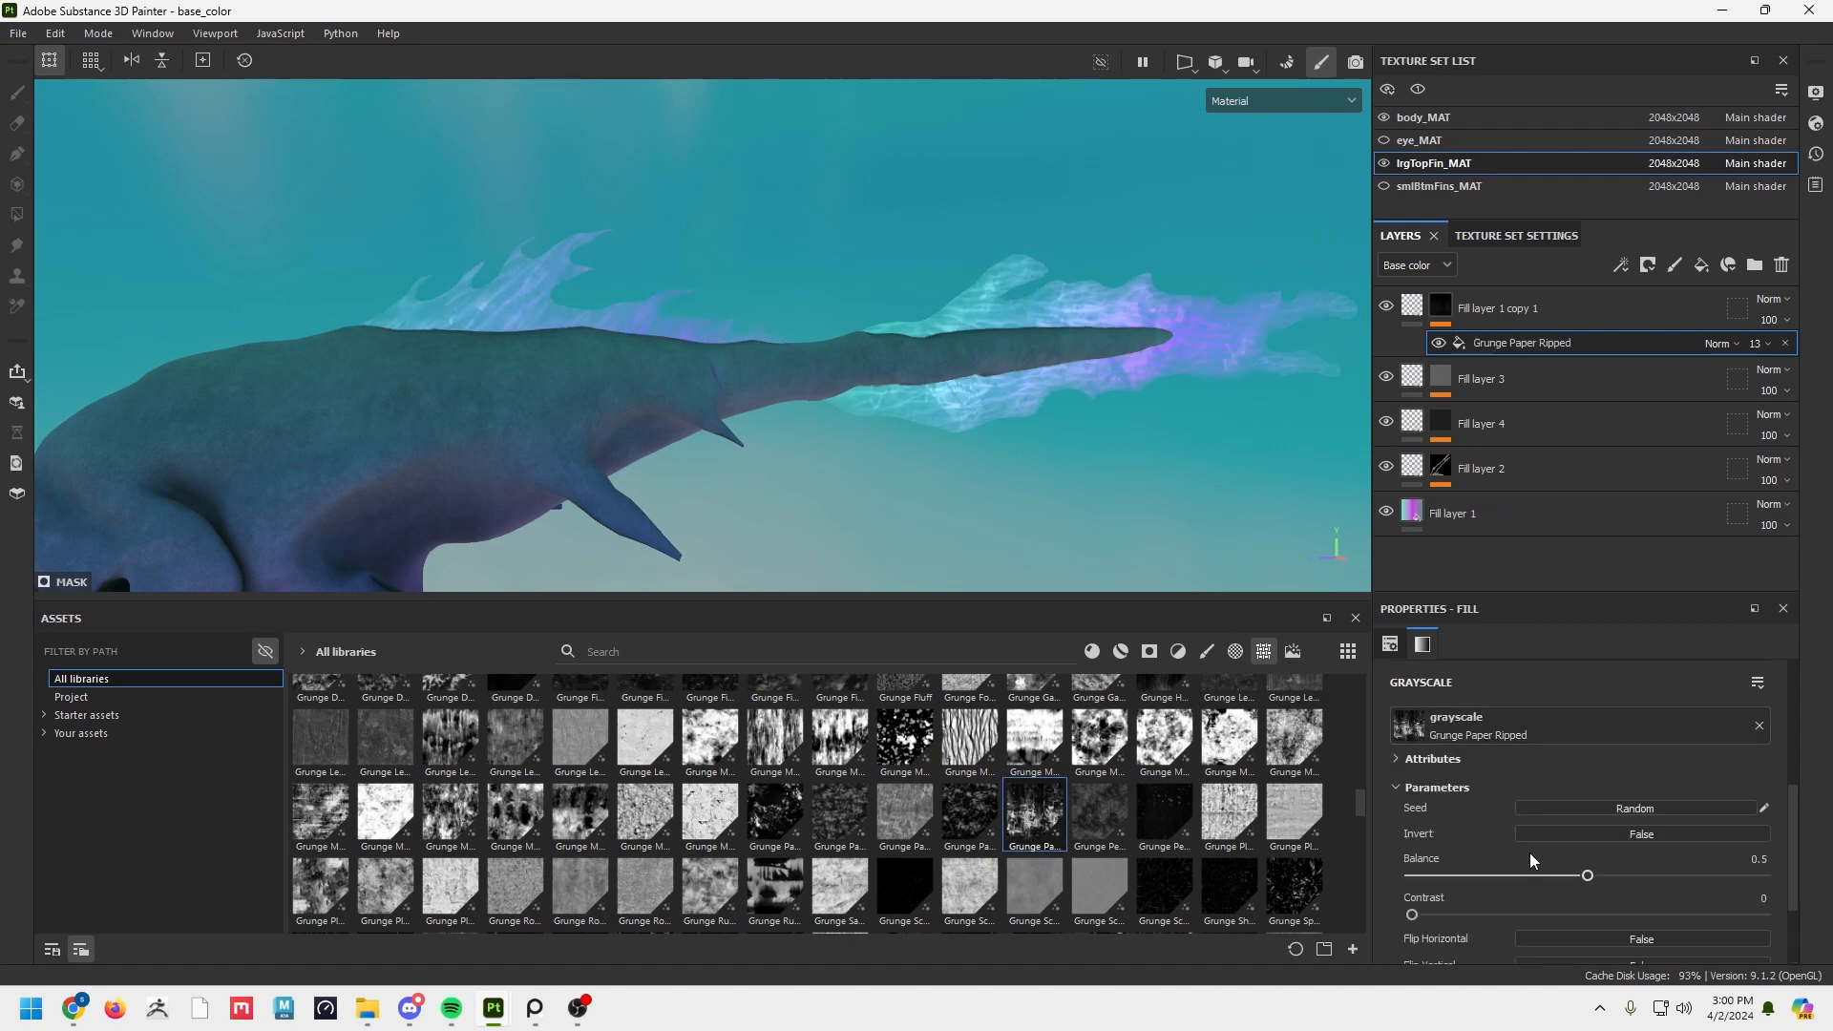
pyautogui.scroll(4, 1523, 772)
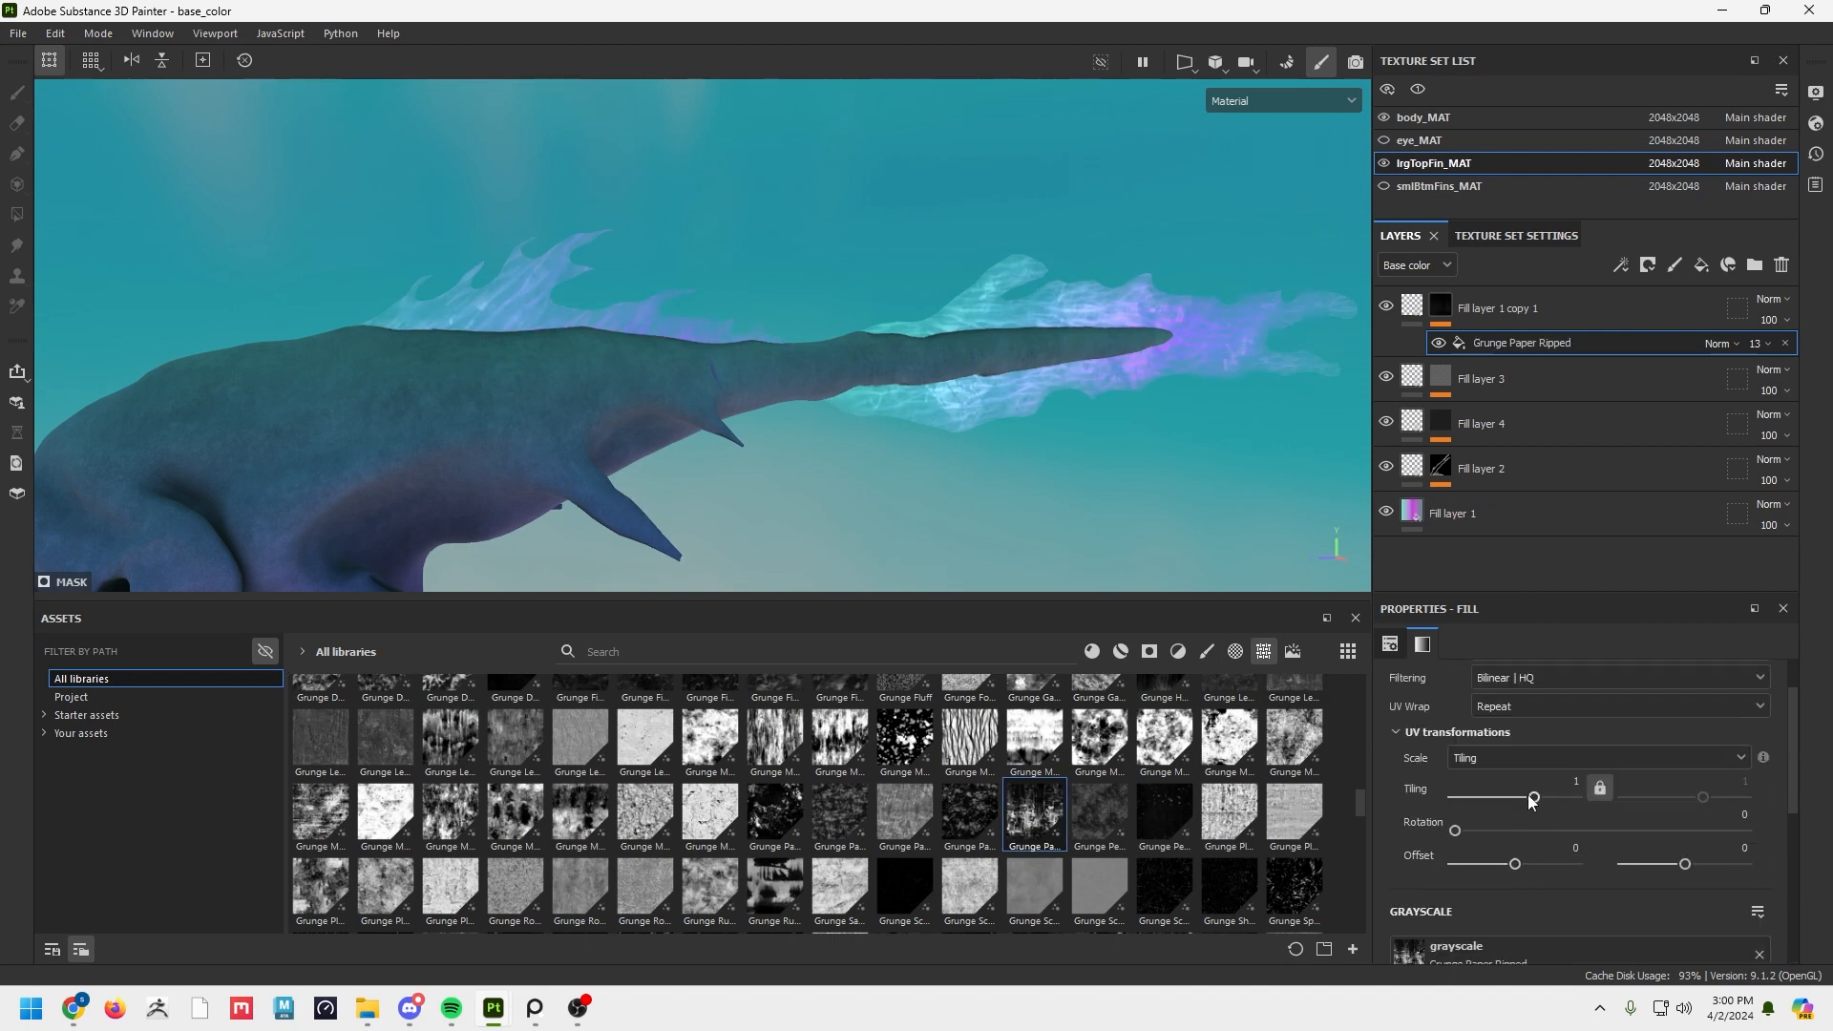
pyautogui.moveTo(1530, 799); pyautogui.dragTo(1527, 802)
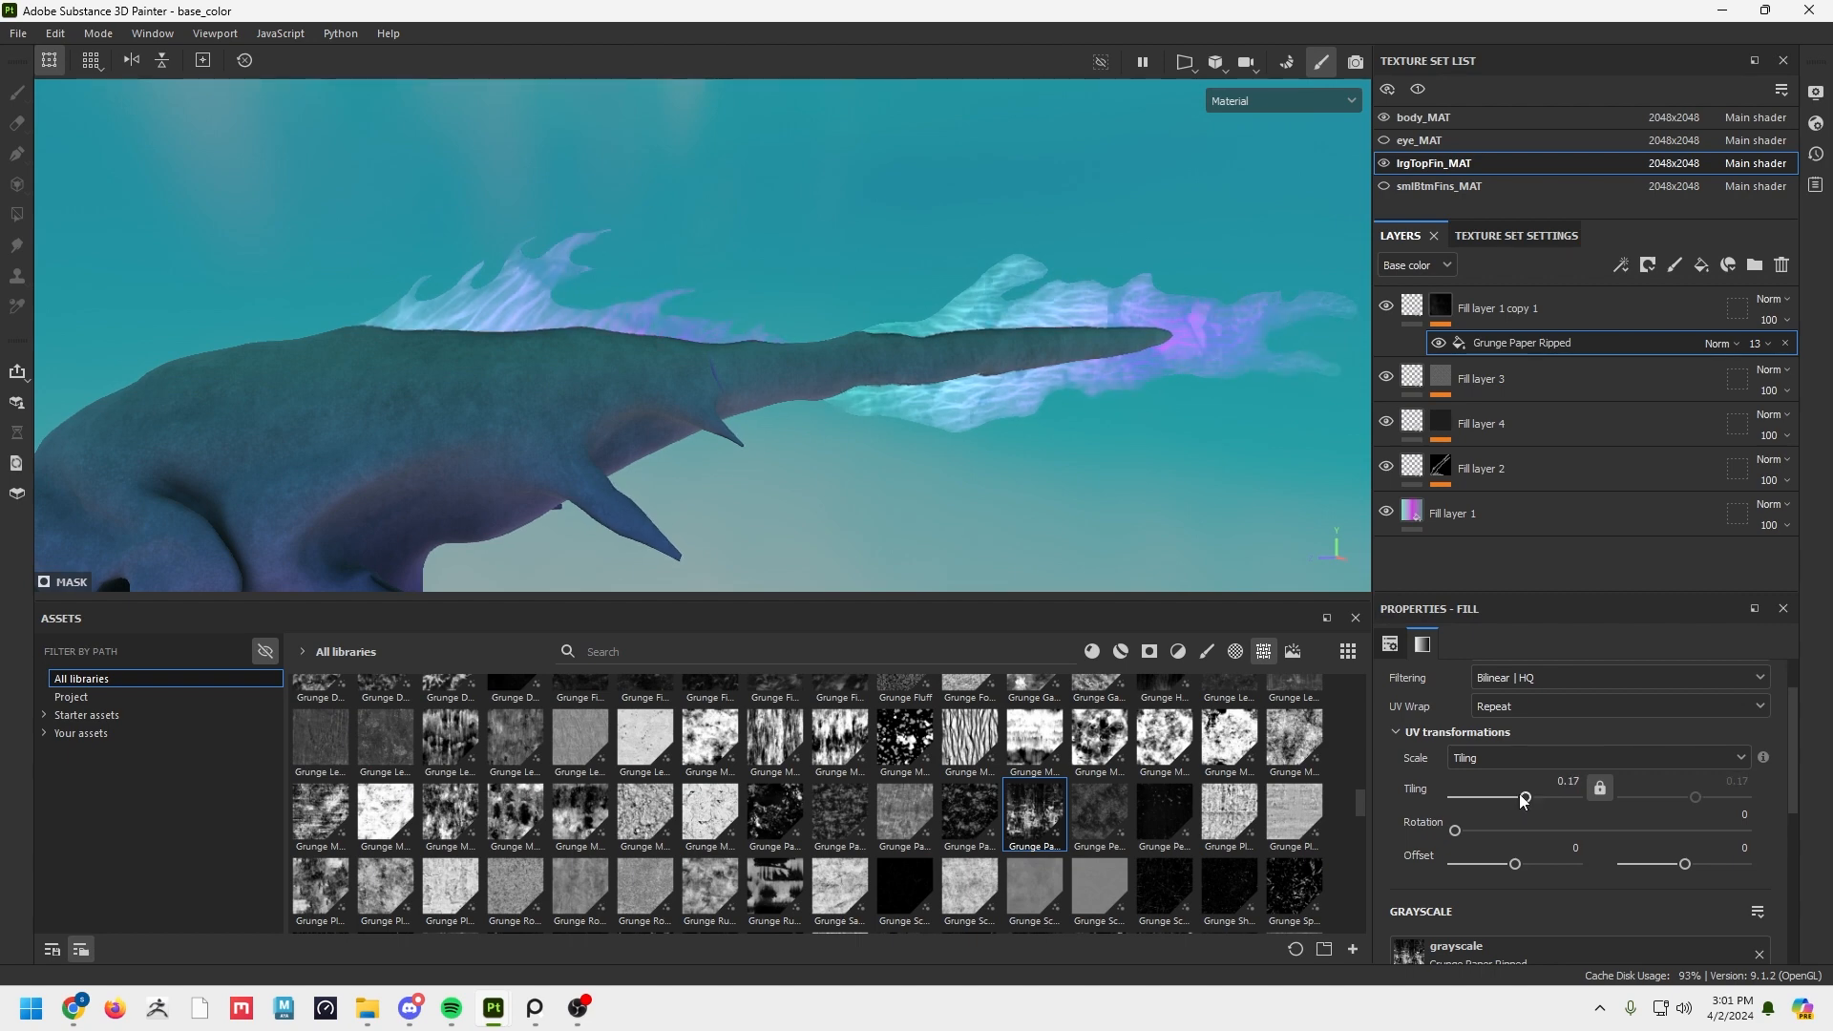
pyautogui.scroll(-3, 1511, 768)
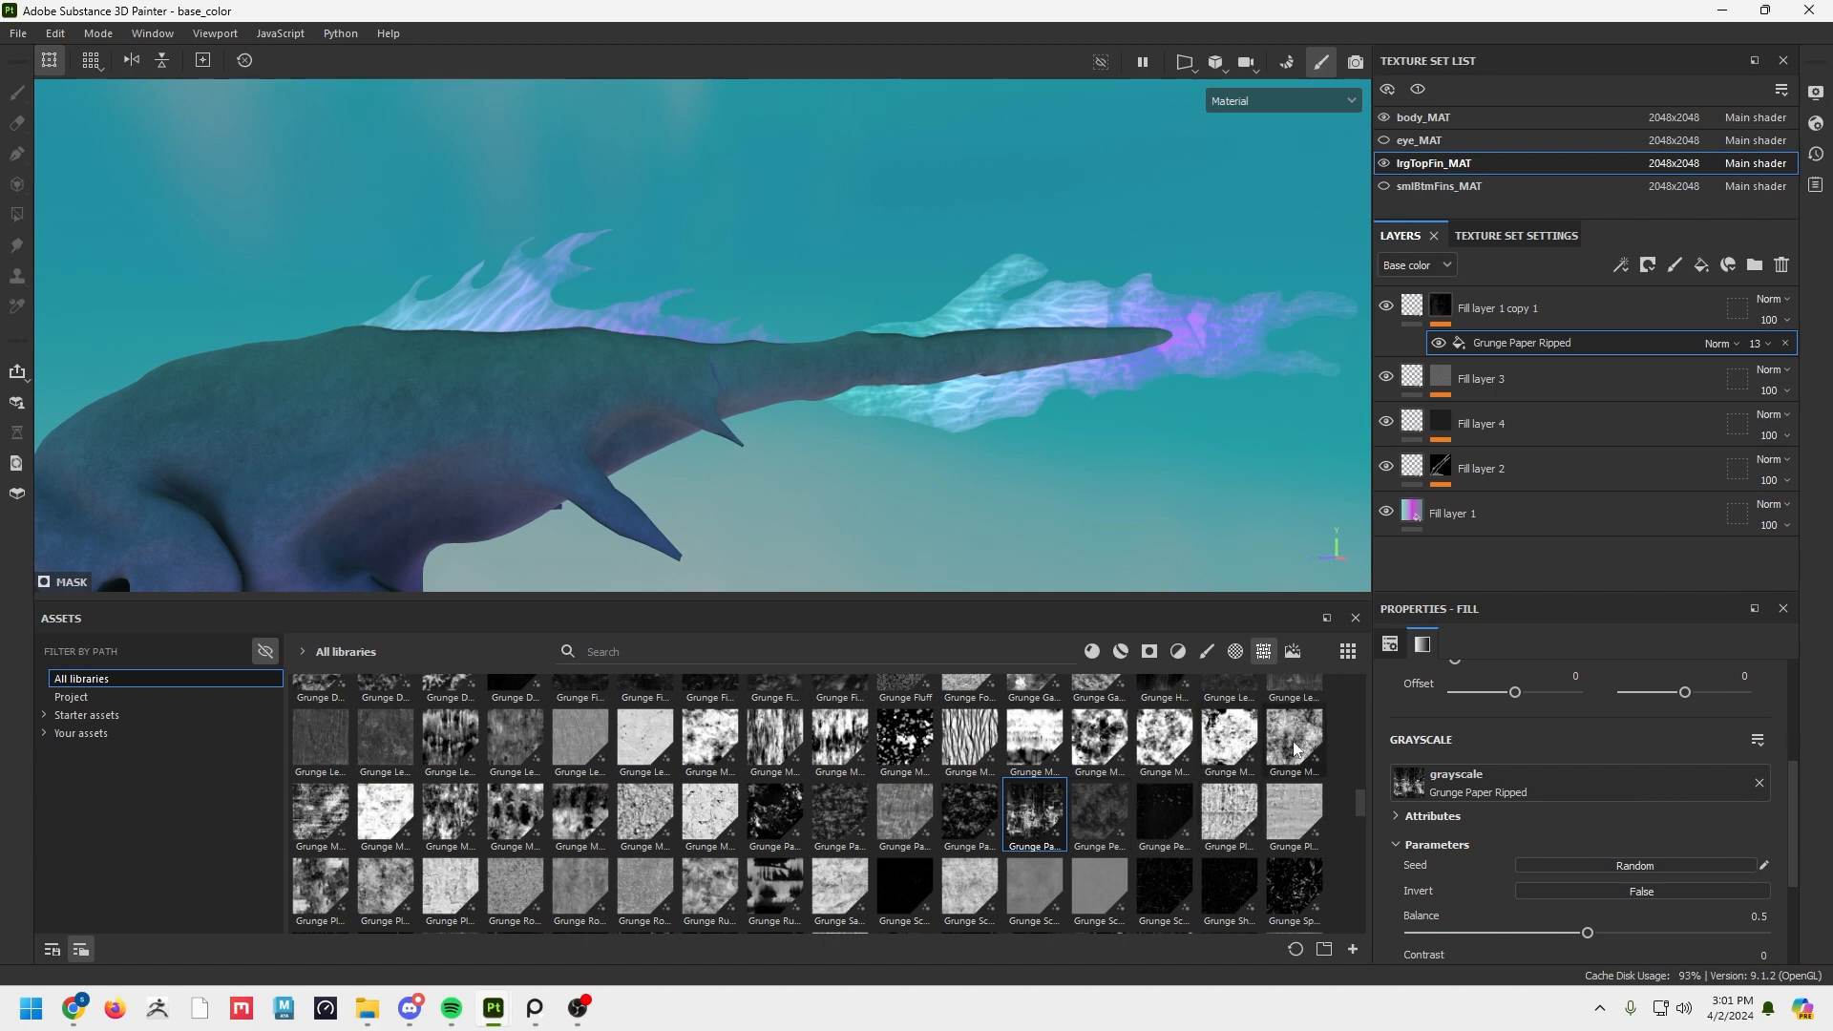
# Replace the mask effect's grayscale texture with Grunge Map 014 and raise the effect's opacity to 31.
pyautogui.moveTo(515, 816); pyautogui.dragTo(1434, 792)
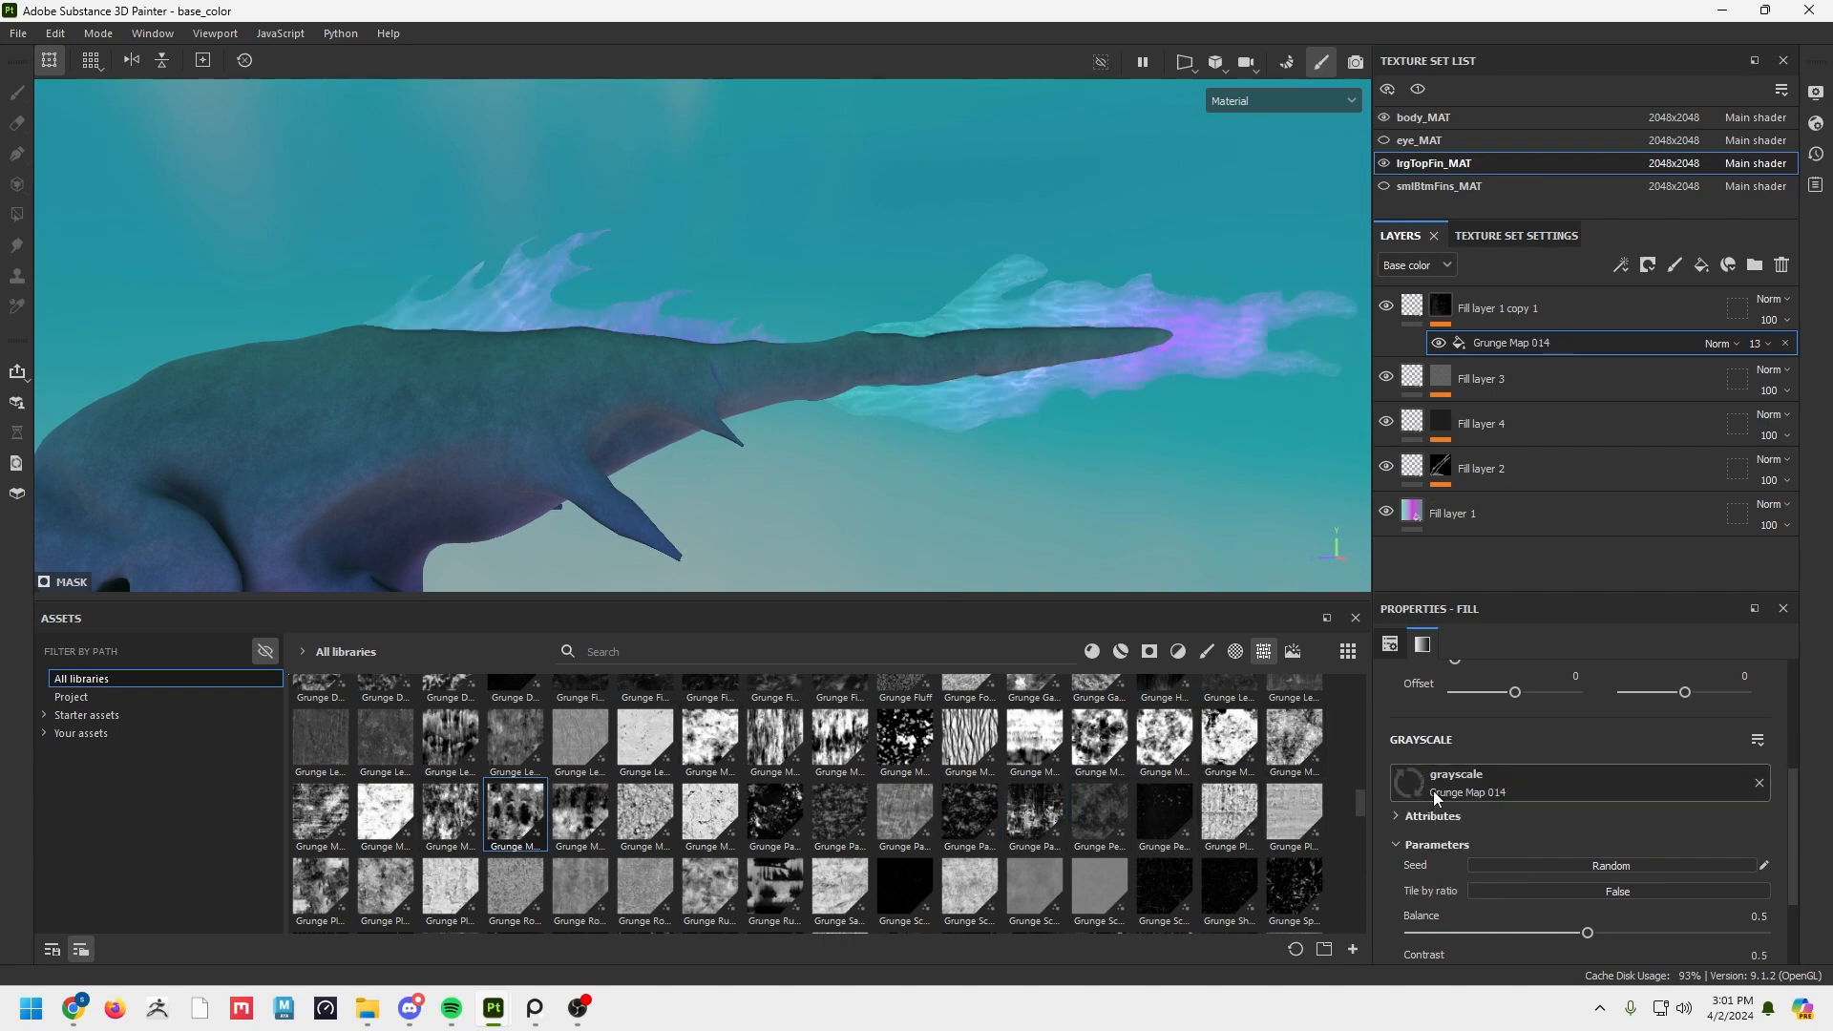
pyautogui.keyDown('alt'); pyautogui.moveTo(1088, 541); pyautogui.dragTo(1054, 470); pyautogui.keyUp('alt')
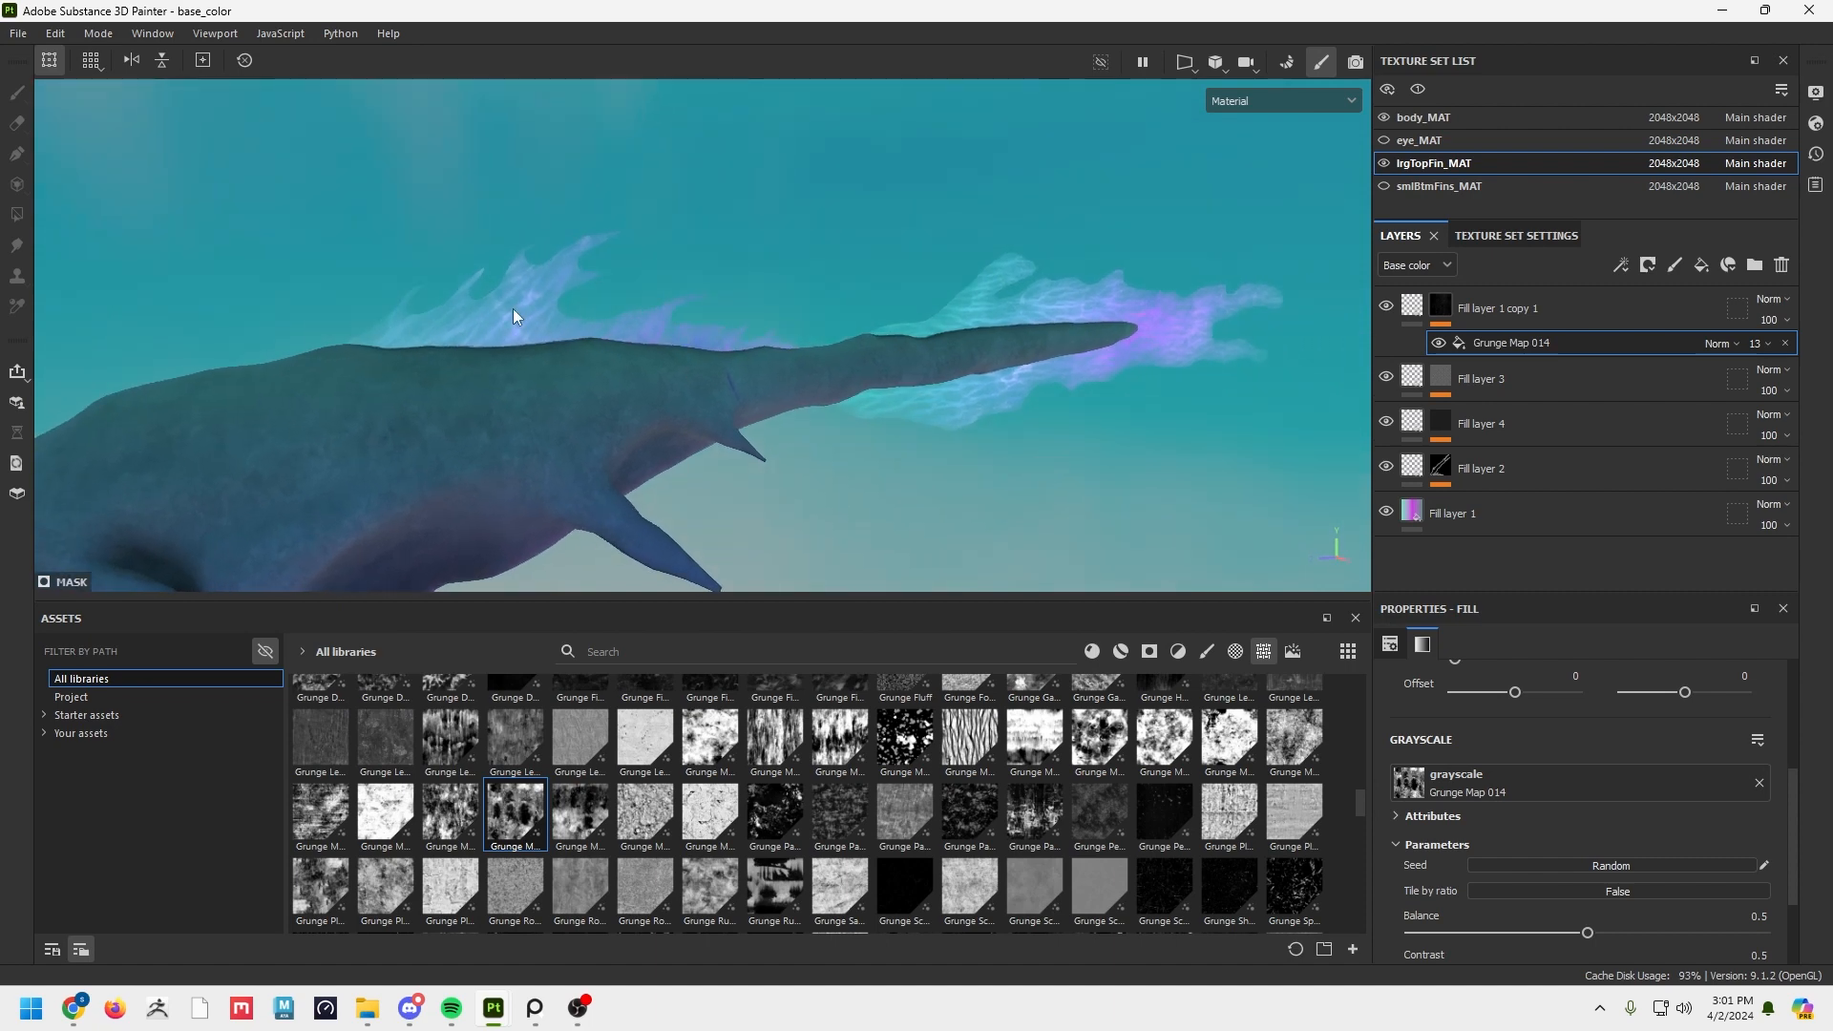
pyautogui.click(1767, 346)
pyautogui.moveTo(1756, 380); pyautogui.dragTo(1769, 380)
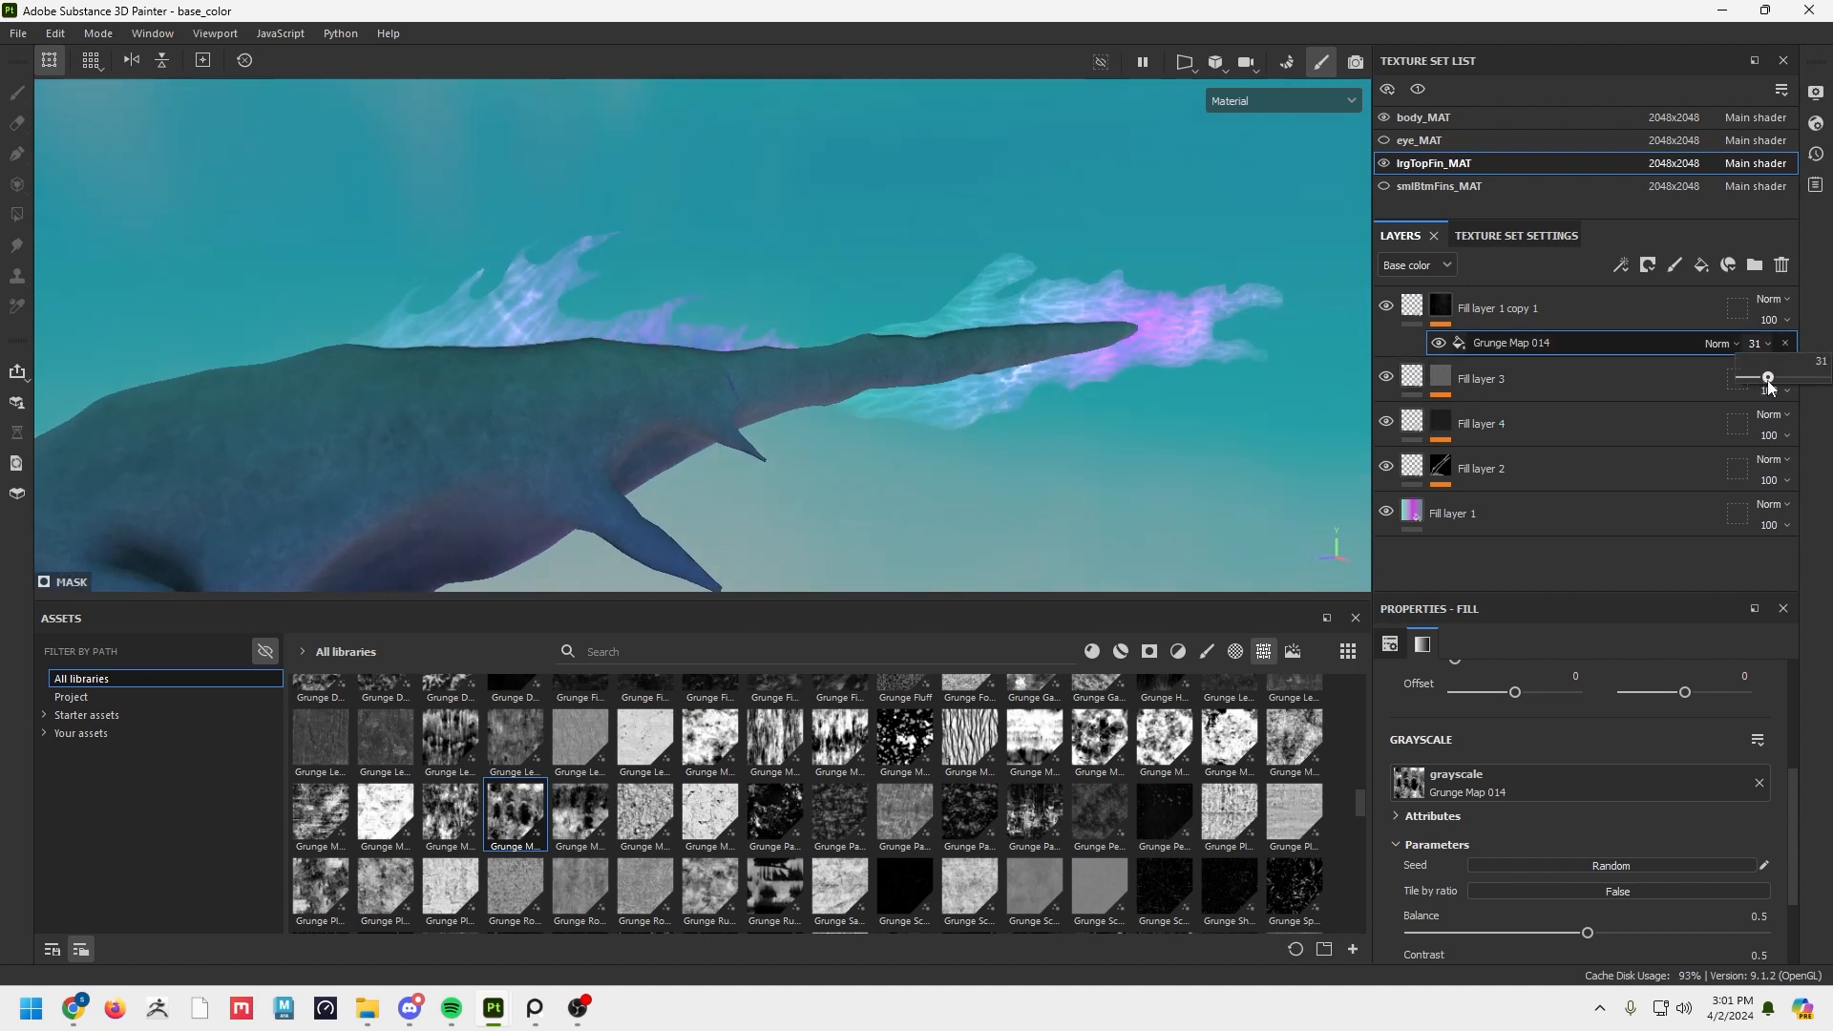
pyautogui.keyDown('alt'); pyautogui.moveTo(1188, 411); pyautogui.dragTo(834, 421); pyautogui.keyUp('alt')
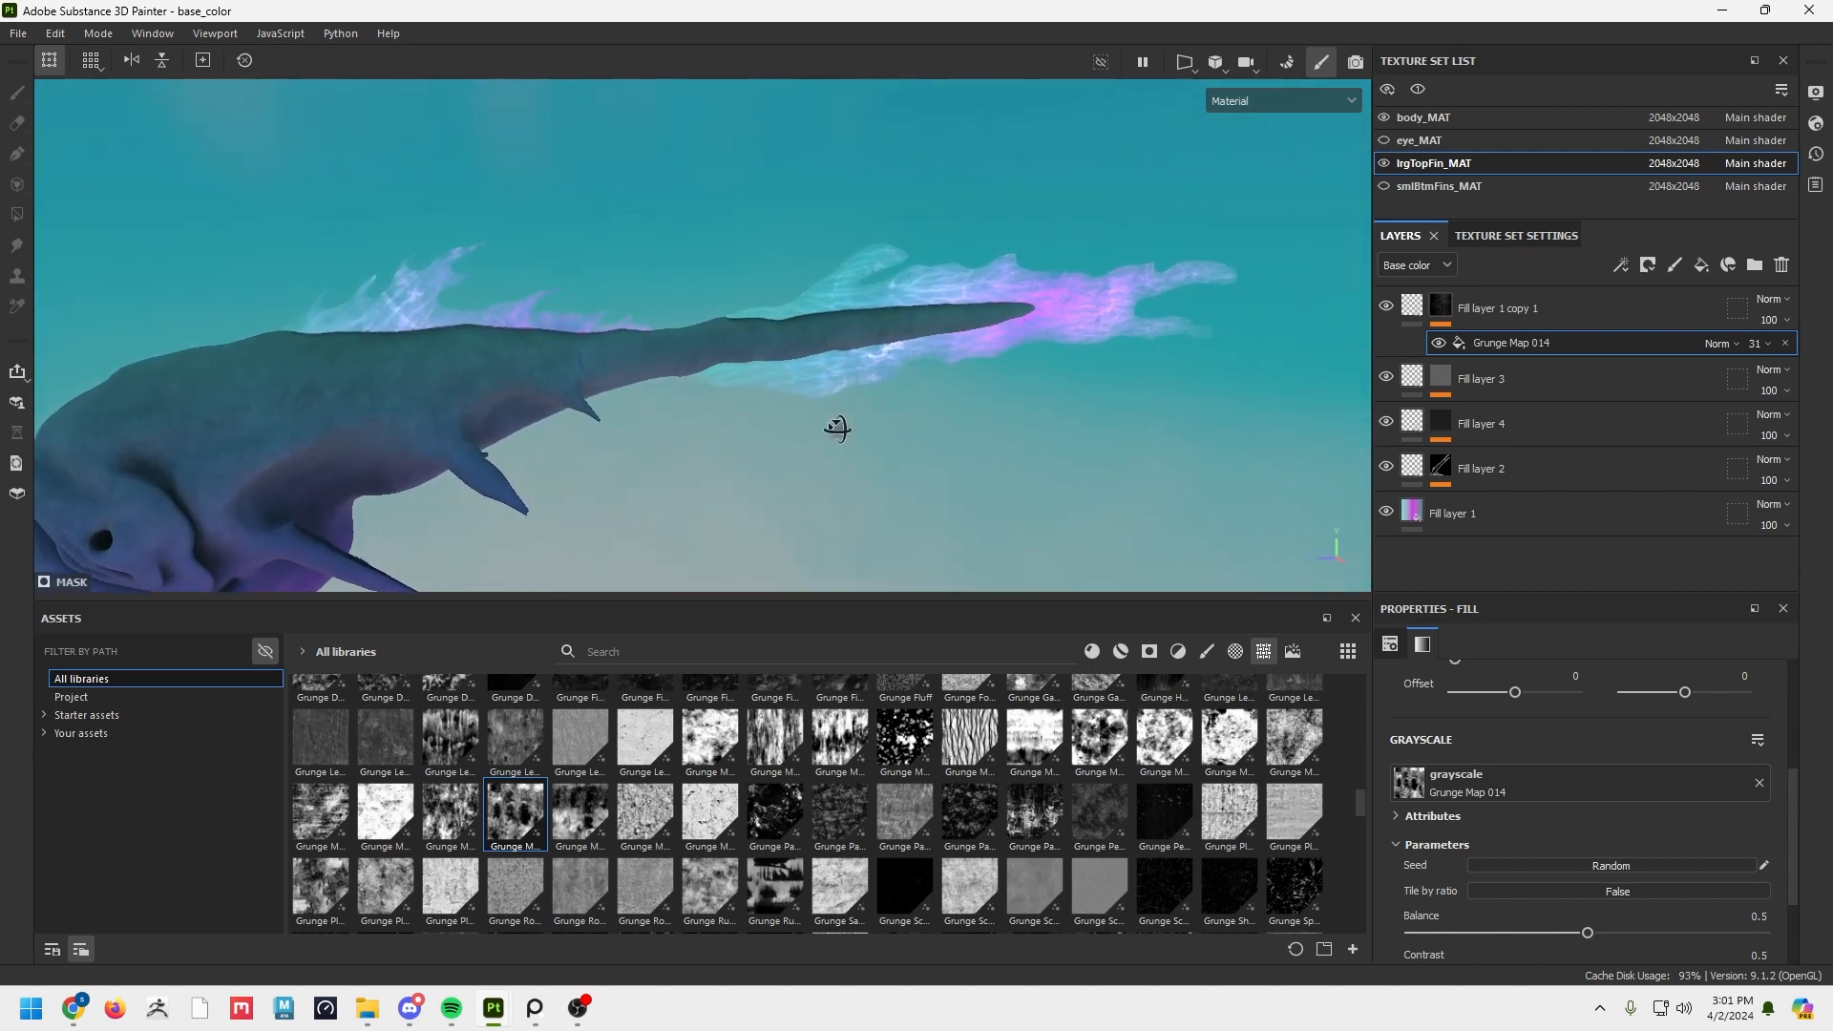
# Replace the mask effect's grayscale texture with Grunge Map 005, rotated 122.38 with tiling 8.82.
pyautogui.moveTo(969, 739); pyautogui.dragTo(1520, 772)
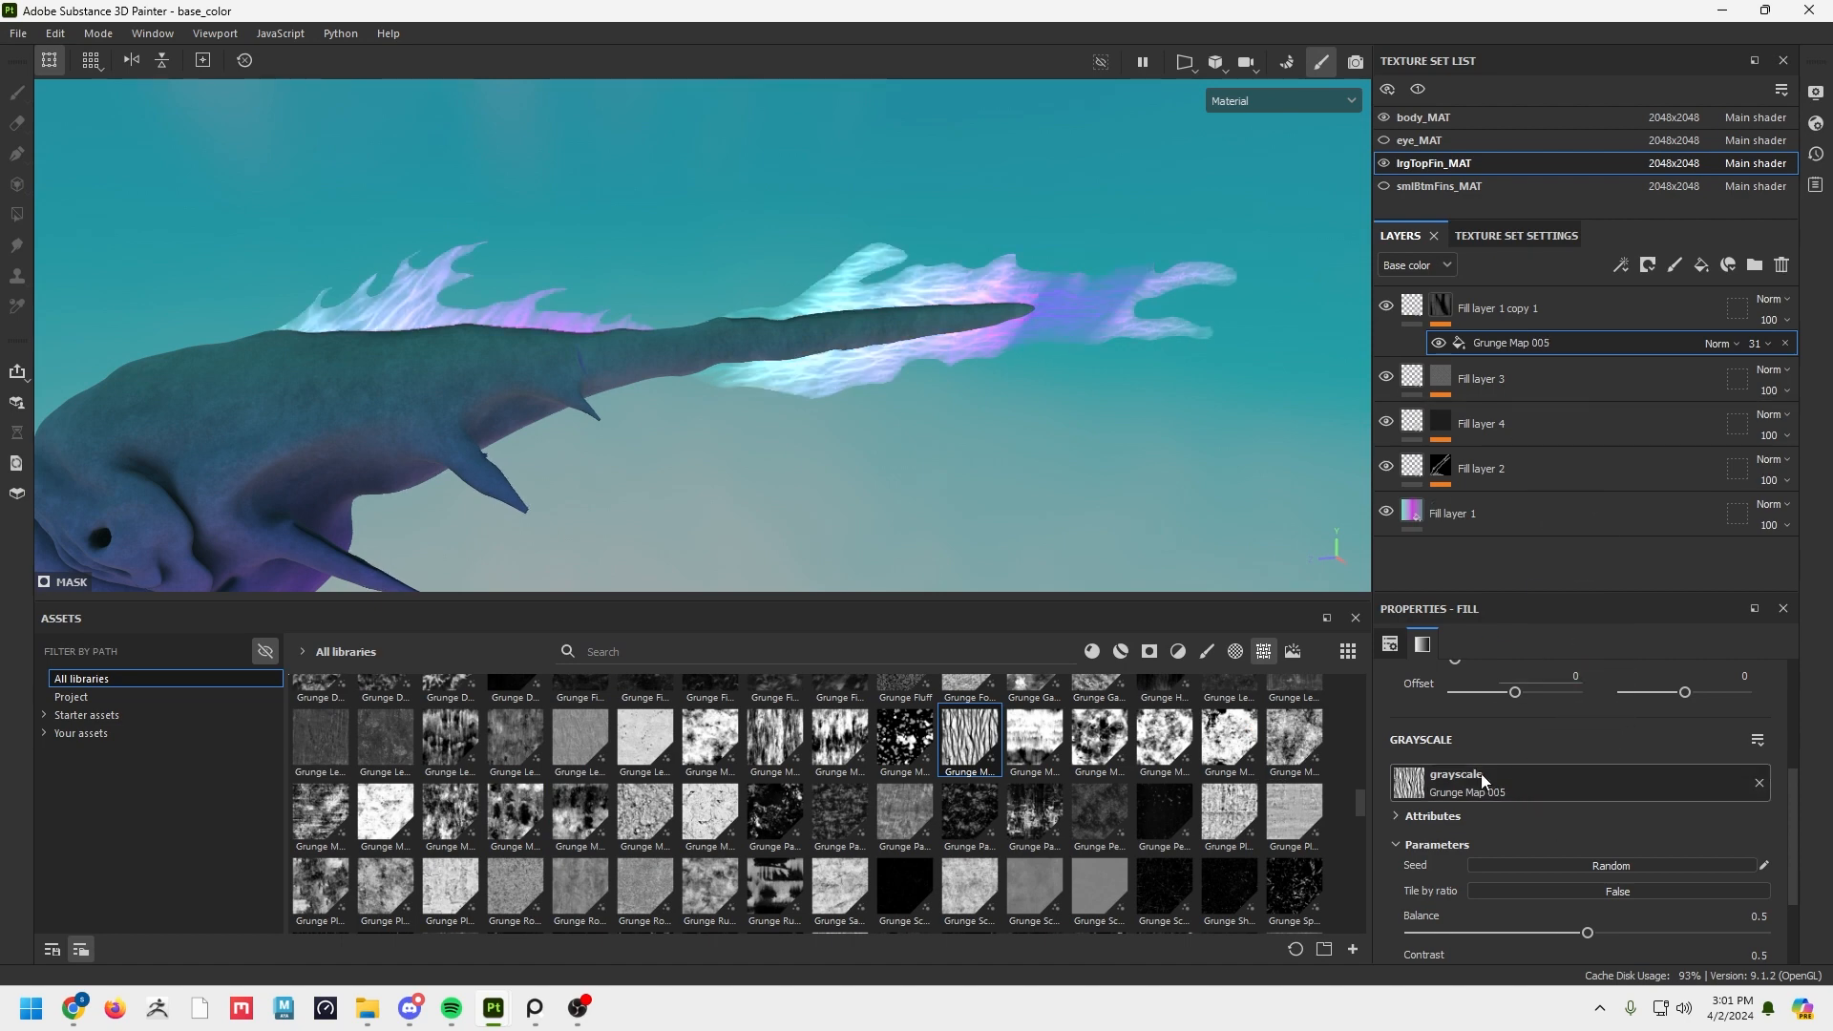
pyautogui.scroll(-2, 1522, 754)
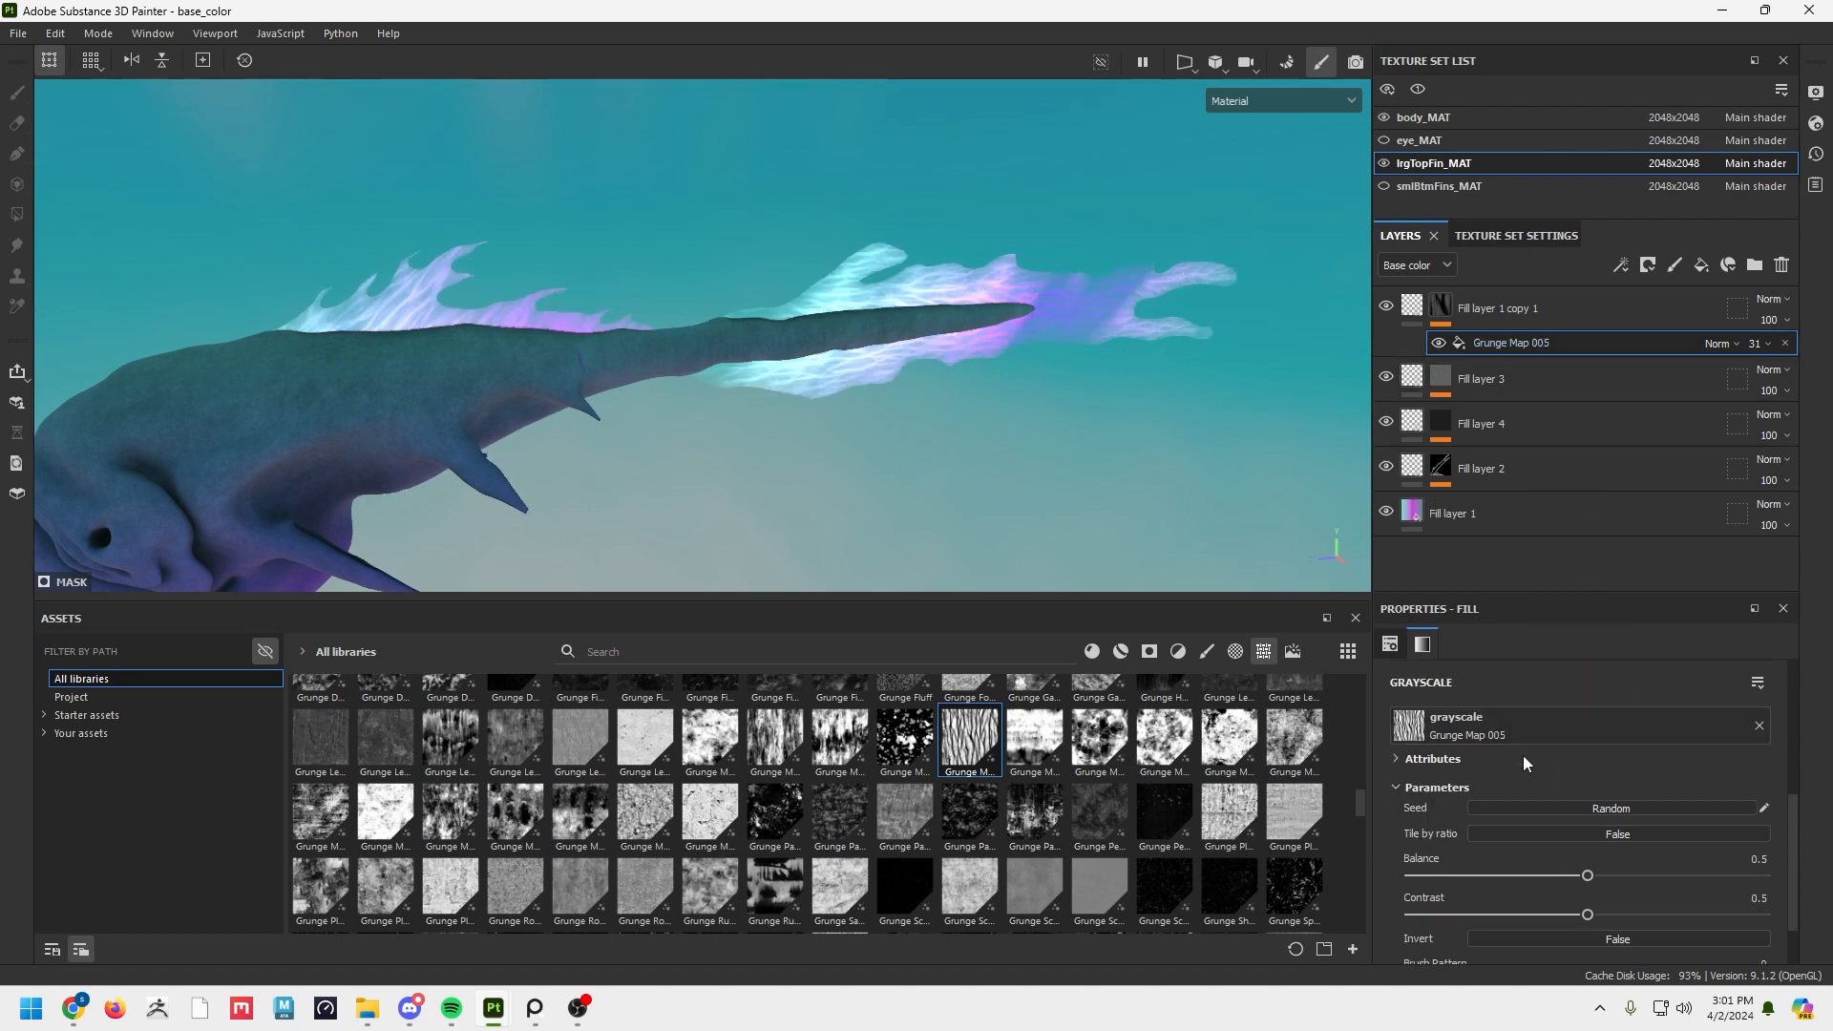
pyautogui.scroll(4, 1522, 759)
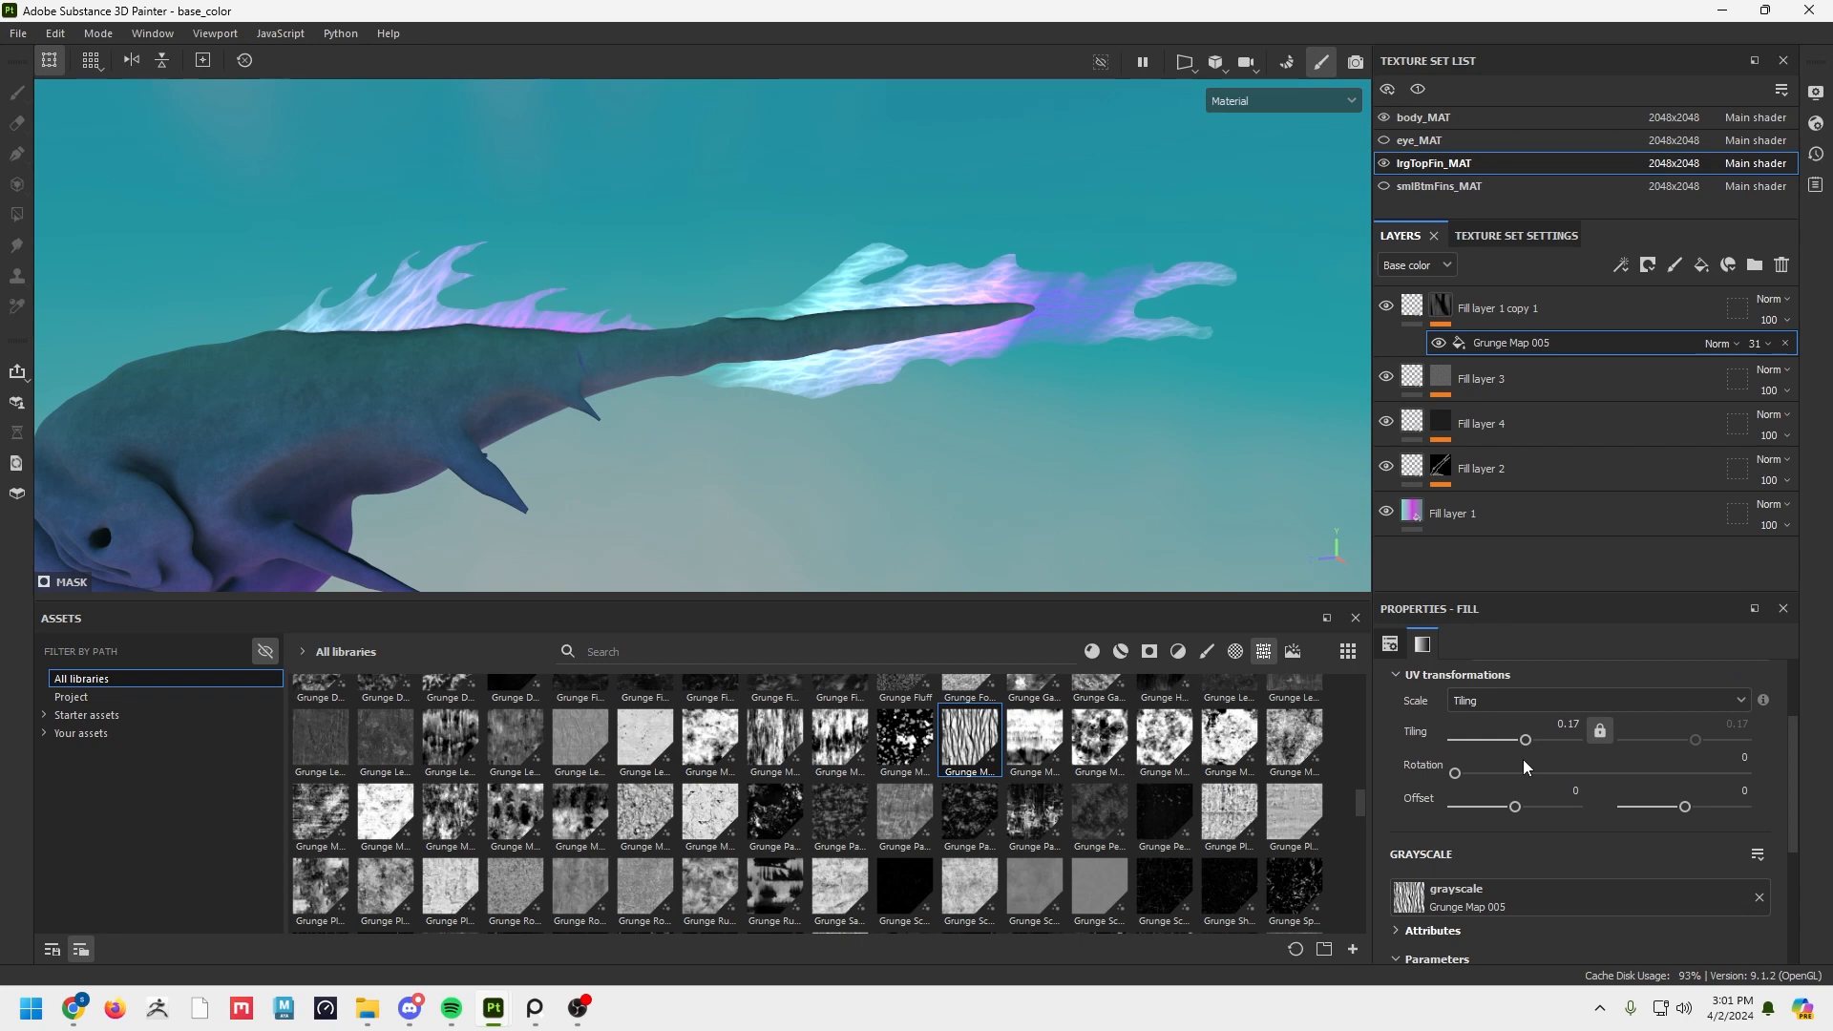
pyautogui.moveTo(1457, 778); pyautogui.dragTo(1556, 747)
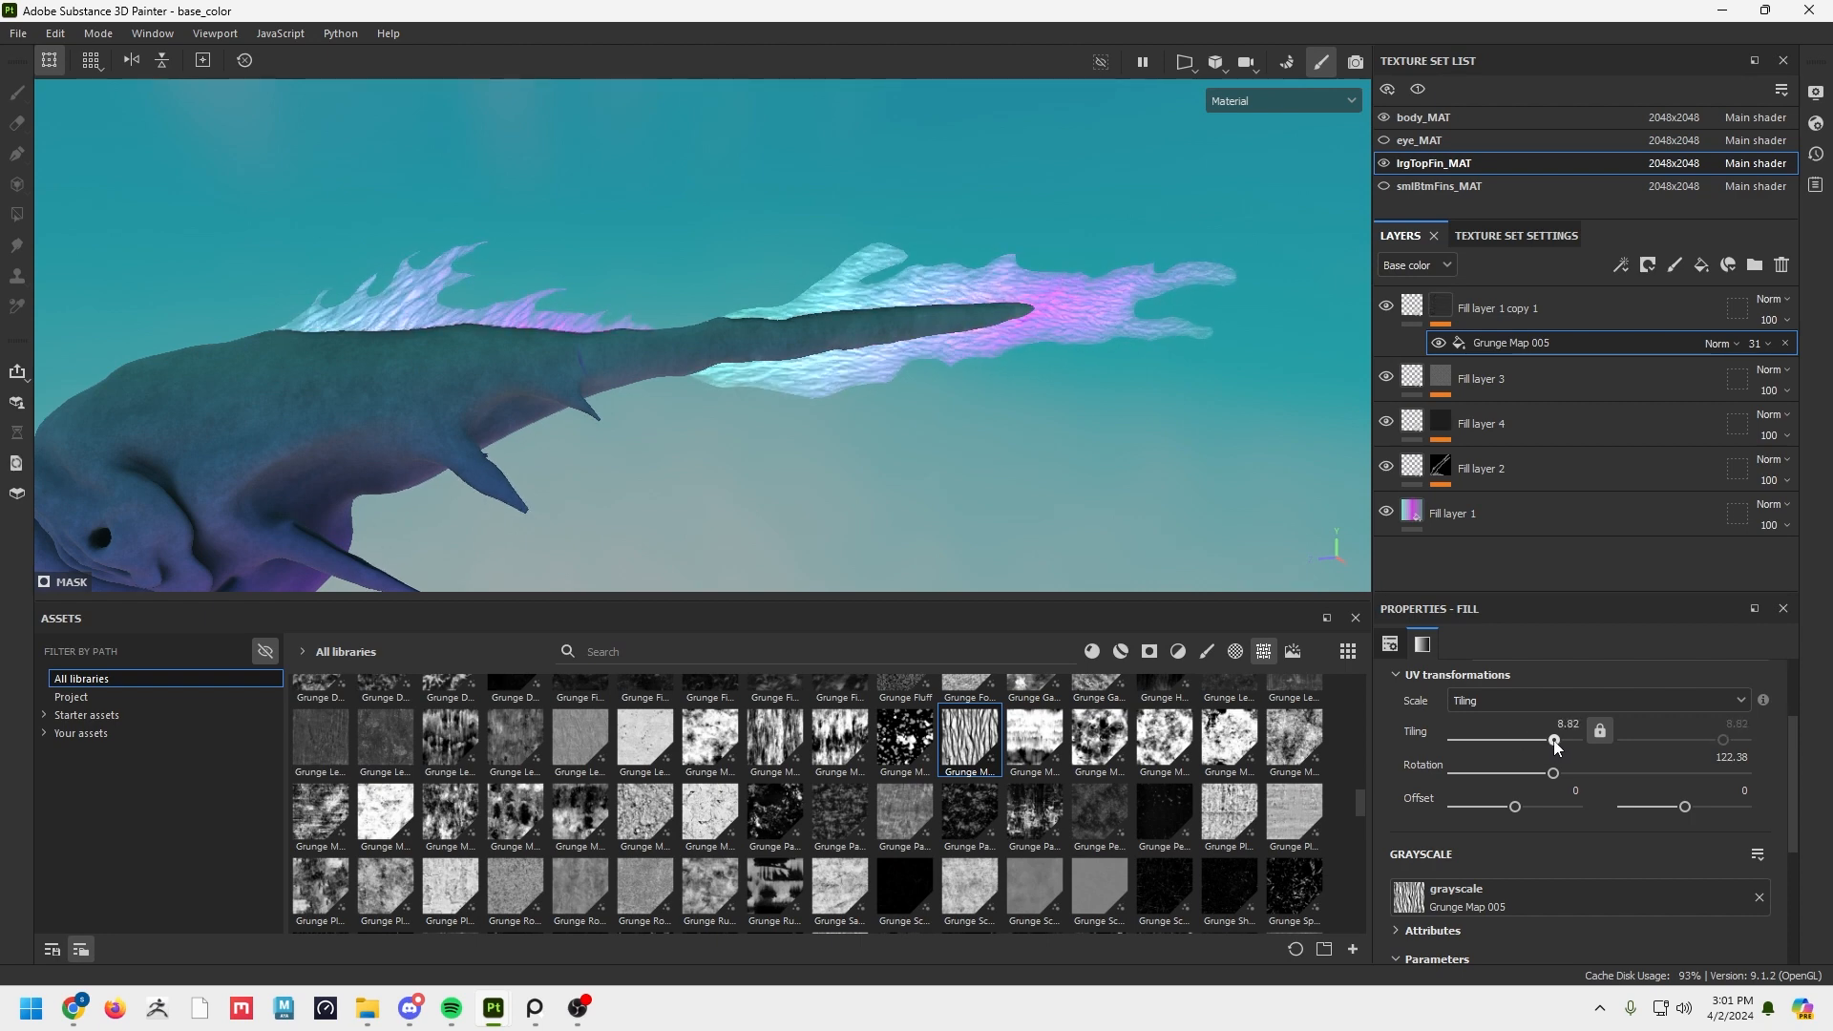
pyautogui.keyDown('alt'); pyautogui.moveTo(1038, 422); pyautogui.dragTo(1371, 487); pyautogui.keyUp('alt')
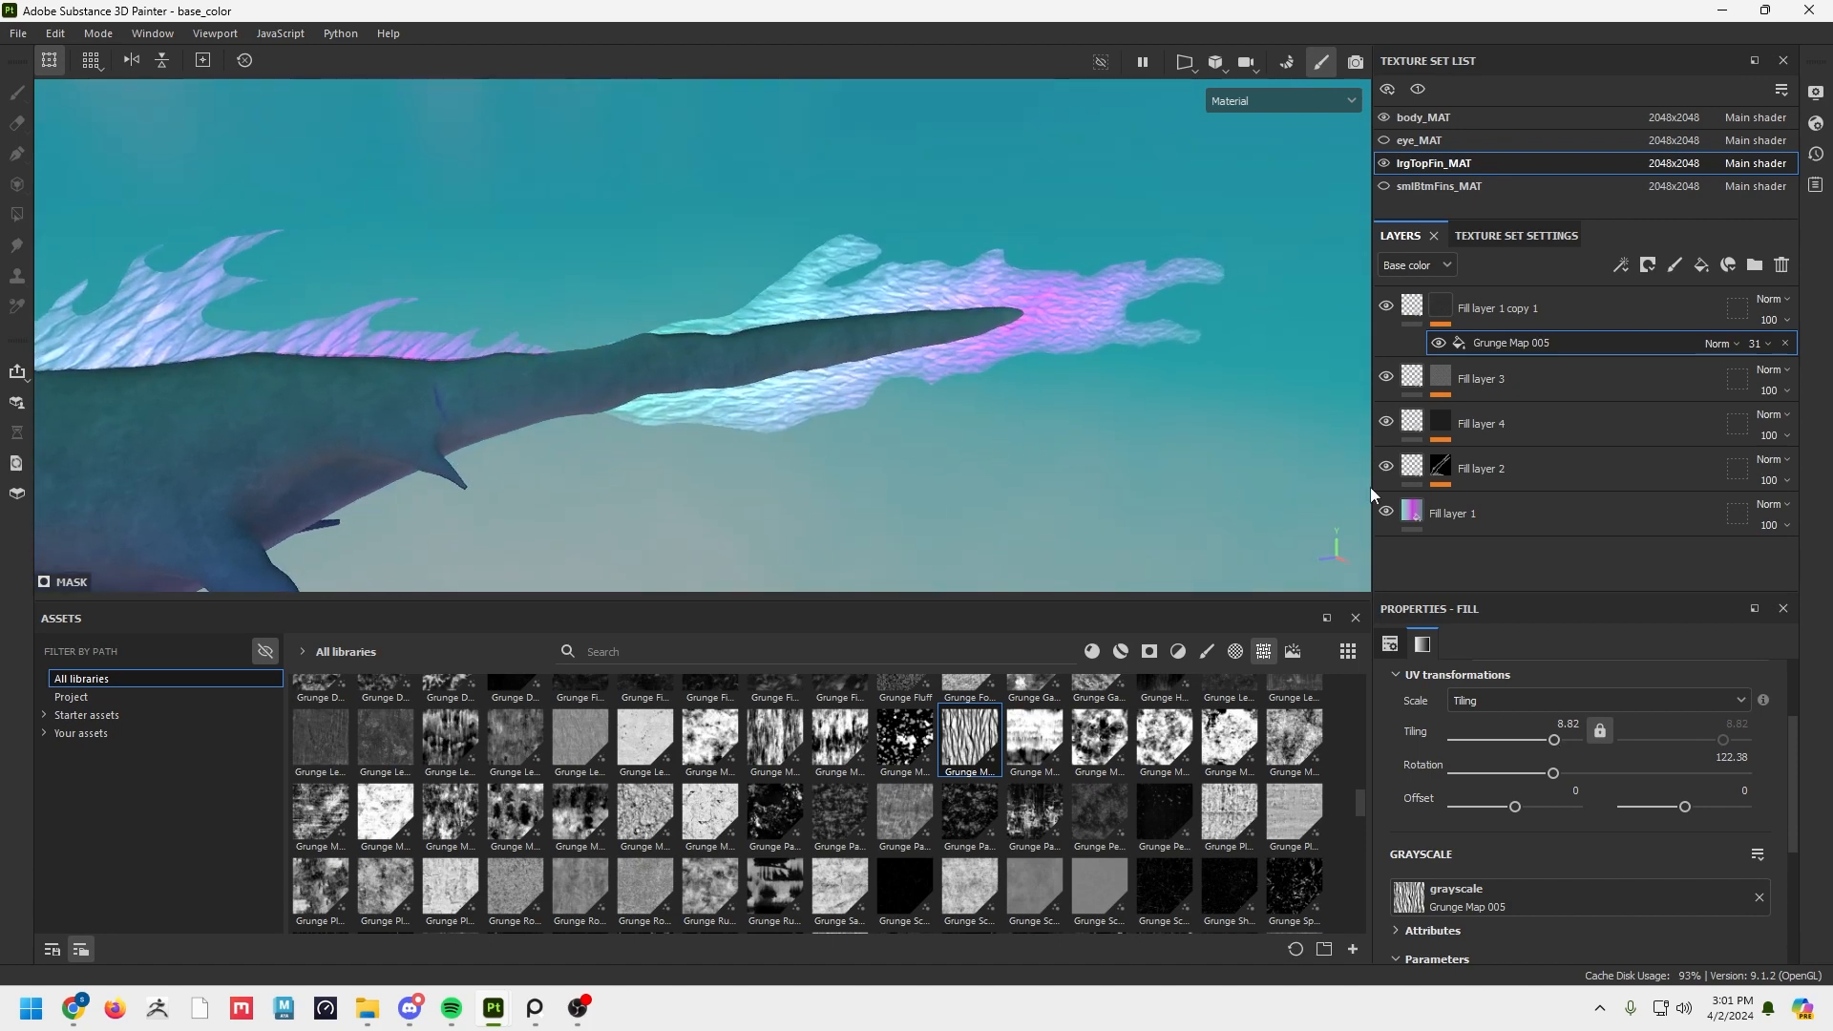
# Set the opacity of the Grunge Map 005 effect in the Fill layer 1 copy 1 mask to 10.
pyautogui.click(1781, 343)
pyautogui.hotkey('ctrl', 'z')
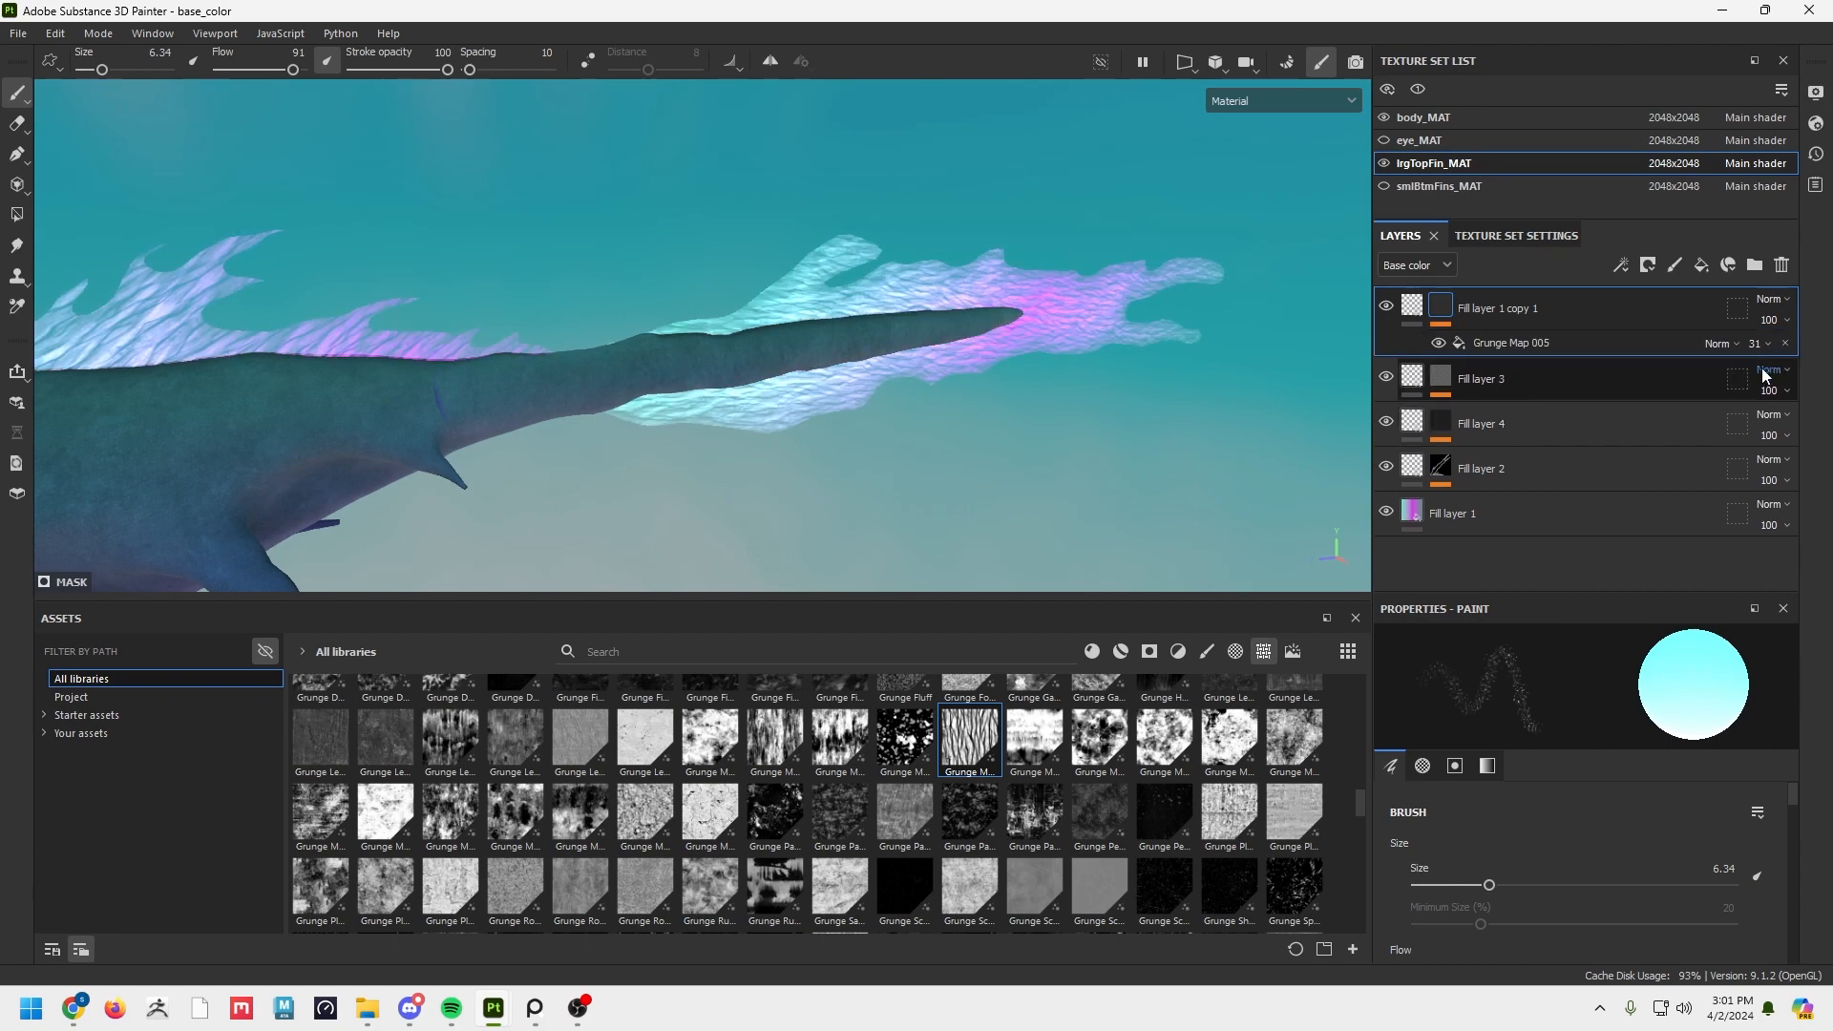
pyautogui.moveTo(1765, 372); pyautogui.dragTo(1749, 379)
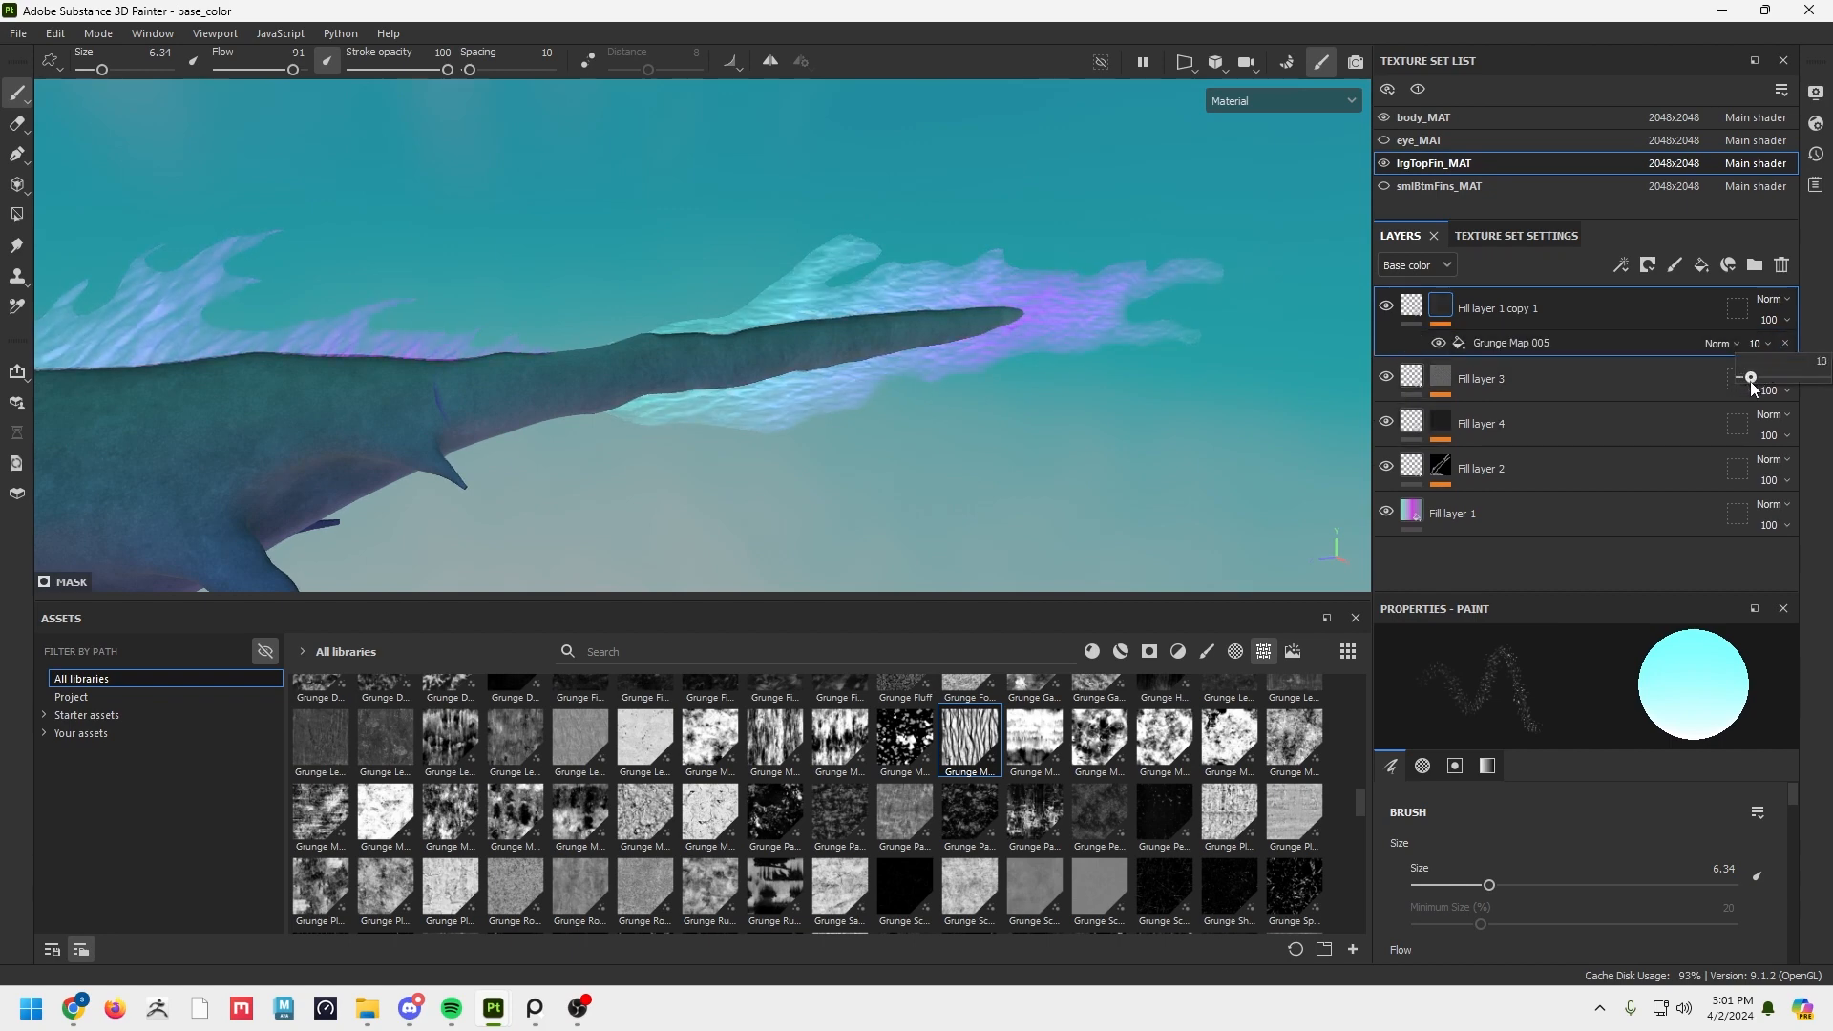
# Examine the fin and tail glow from several angles and distances around the creature.
pyautogui.moveTo(1026, 396)
pyautogui.keyDown('alt'); pyautogui.mouseDown()
pyautogui.moveTo(740, 405)
pyautogui.moveTo(982, 402)
pyautogui.moveTo(1056, 380)
pyautogui.moveTo(870, 386)
pyautogui.moveTo(996, 395)
pyautogui.mouseUp(); pyautogui.keyUp('alt')
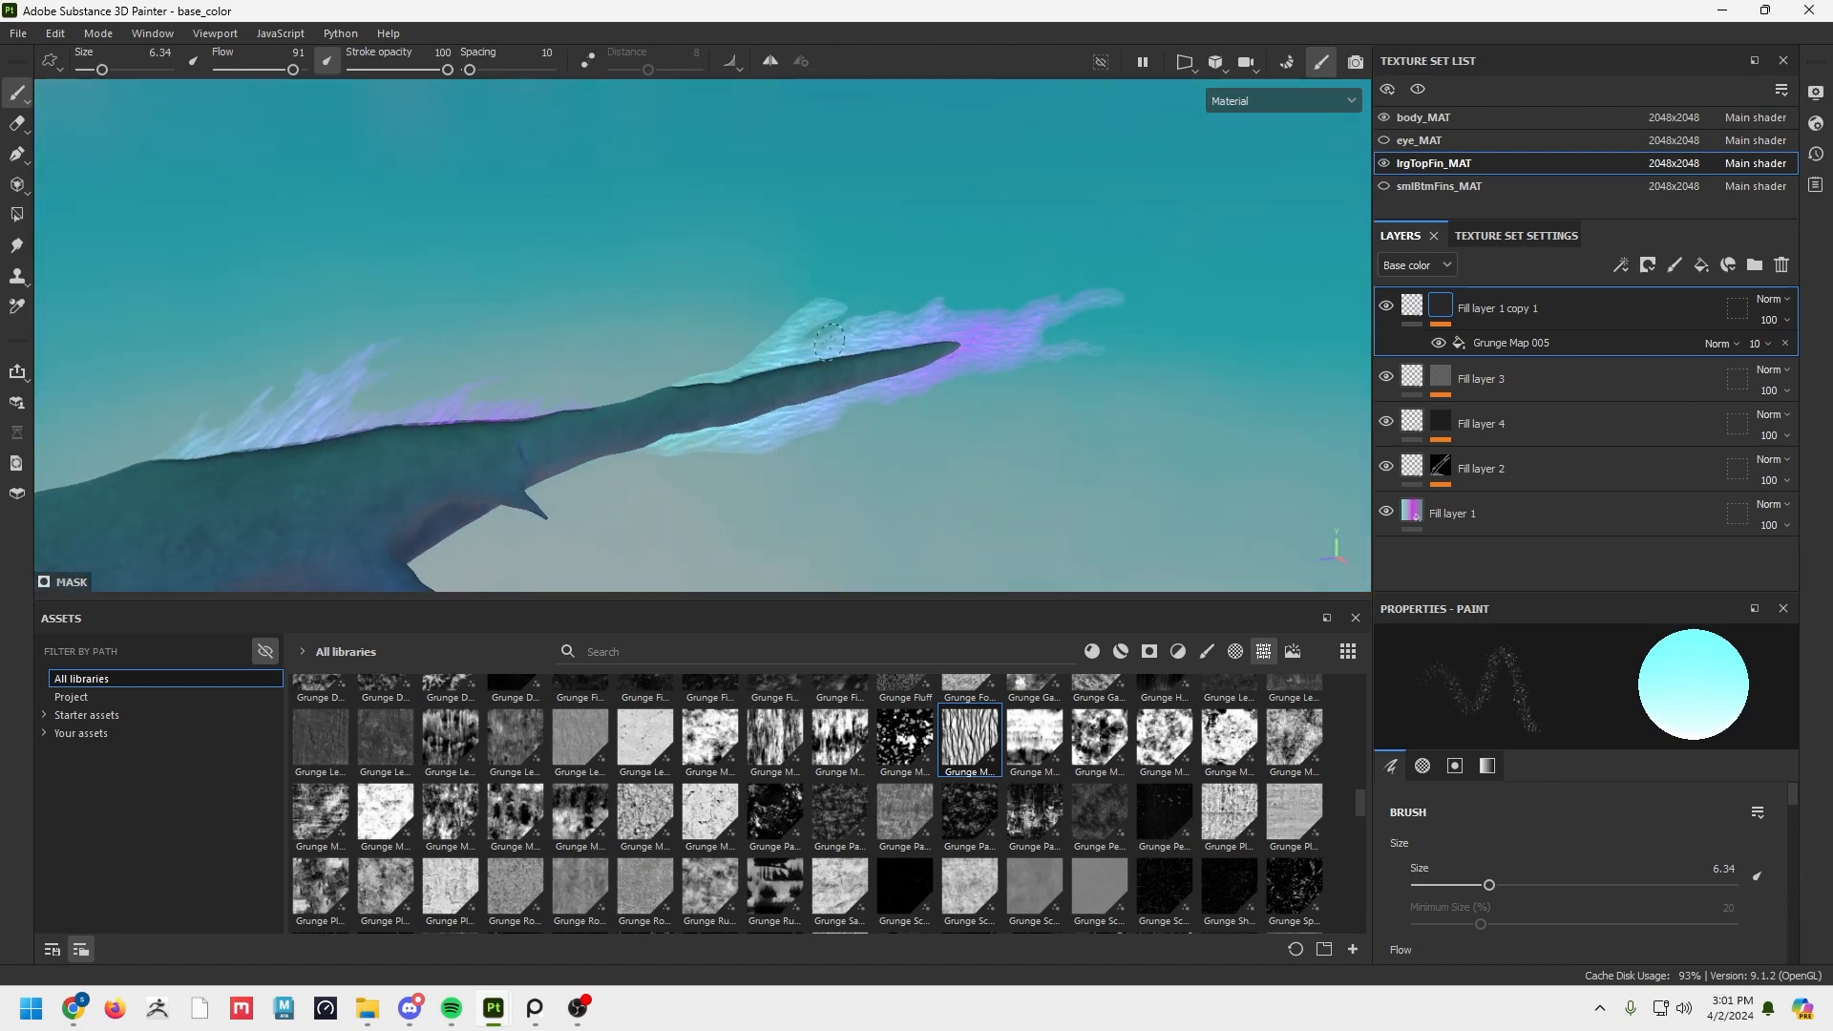
pyautogui.keyDown('alt'); pyautogui.moveTo(828, 340); pyautogui.dragTo(850, 412); pyautogui.keyUp('alt')
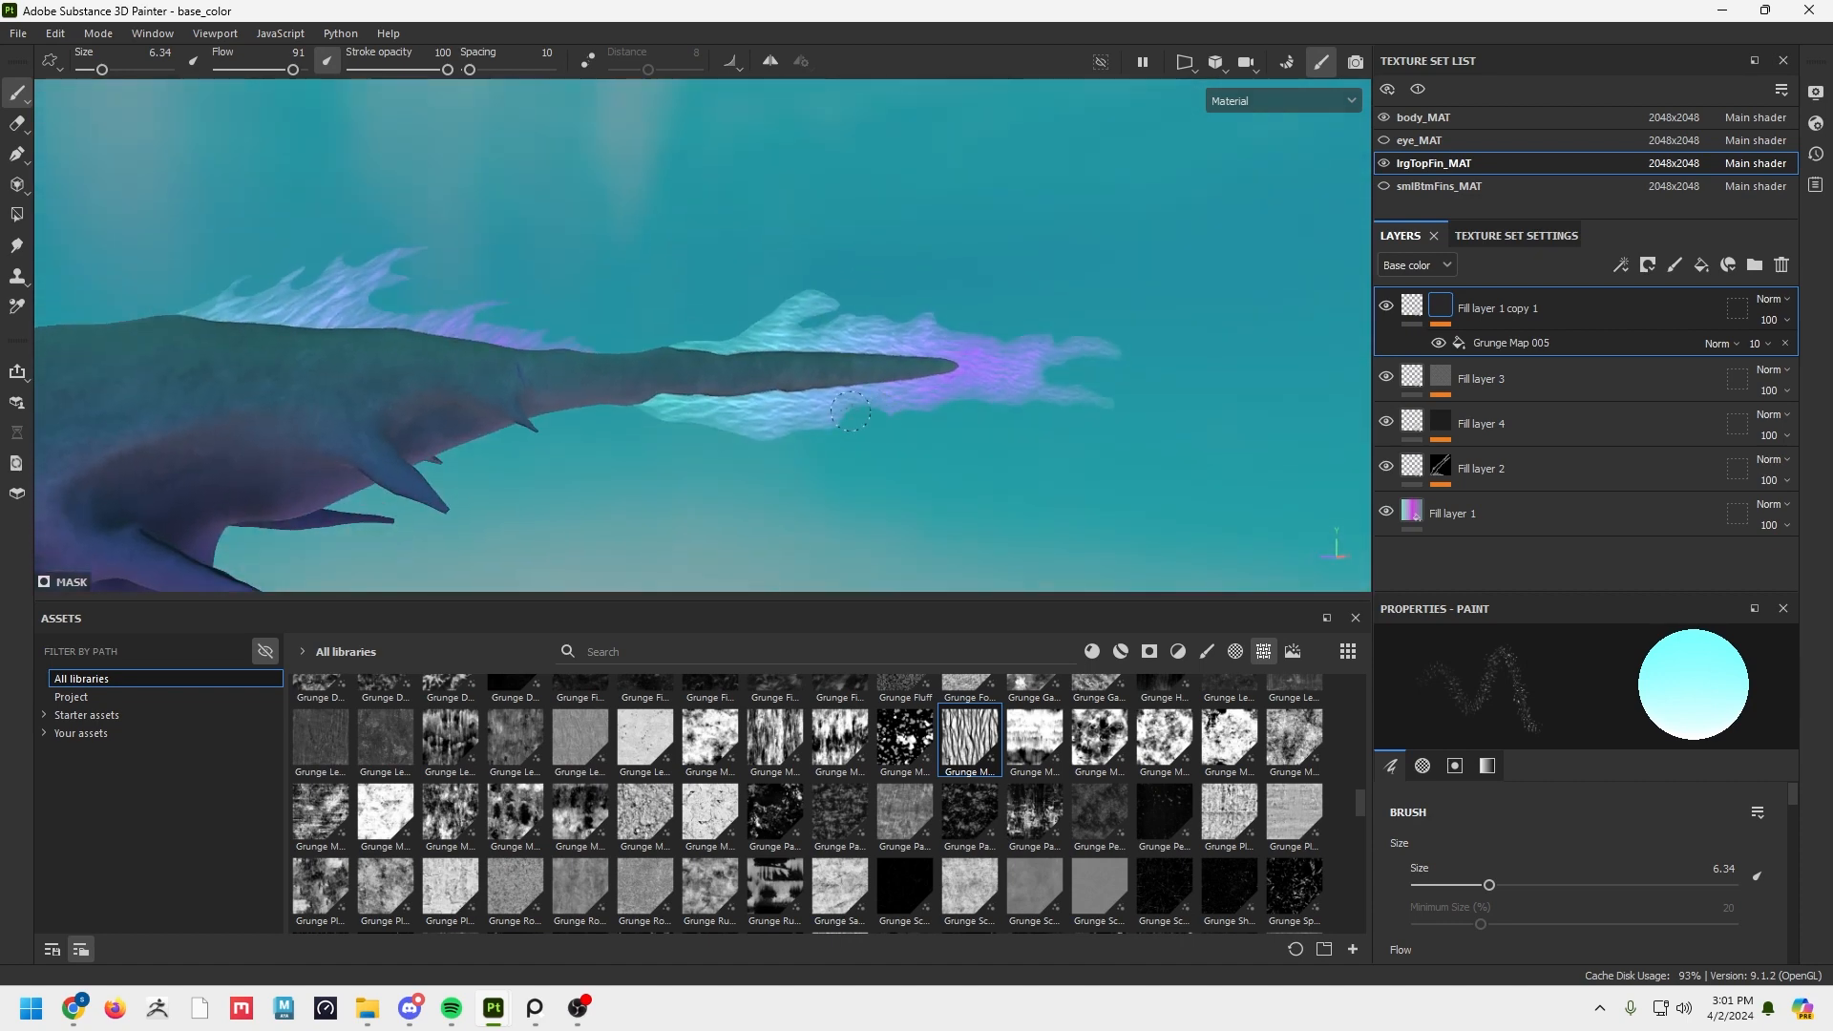
pyautogui.keyDown('alt'); pyautogui.moveTo(849, 412); pyautogui.dragTo(1079, 408, button='middle'); pyautogui.keyUp('alt')
pyautogui.moveTo(1014, 443)
pyautogui.keyDown('alt'); pyautogui.mouseDown()
pyautogui.moveTo(1045, 449)
pyautogui.moveTo(940, 390)
pyautogui.moveTo(905, 392)
pyautogui.mouseUp(); pyautogui.keyUp('alt')
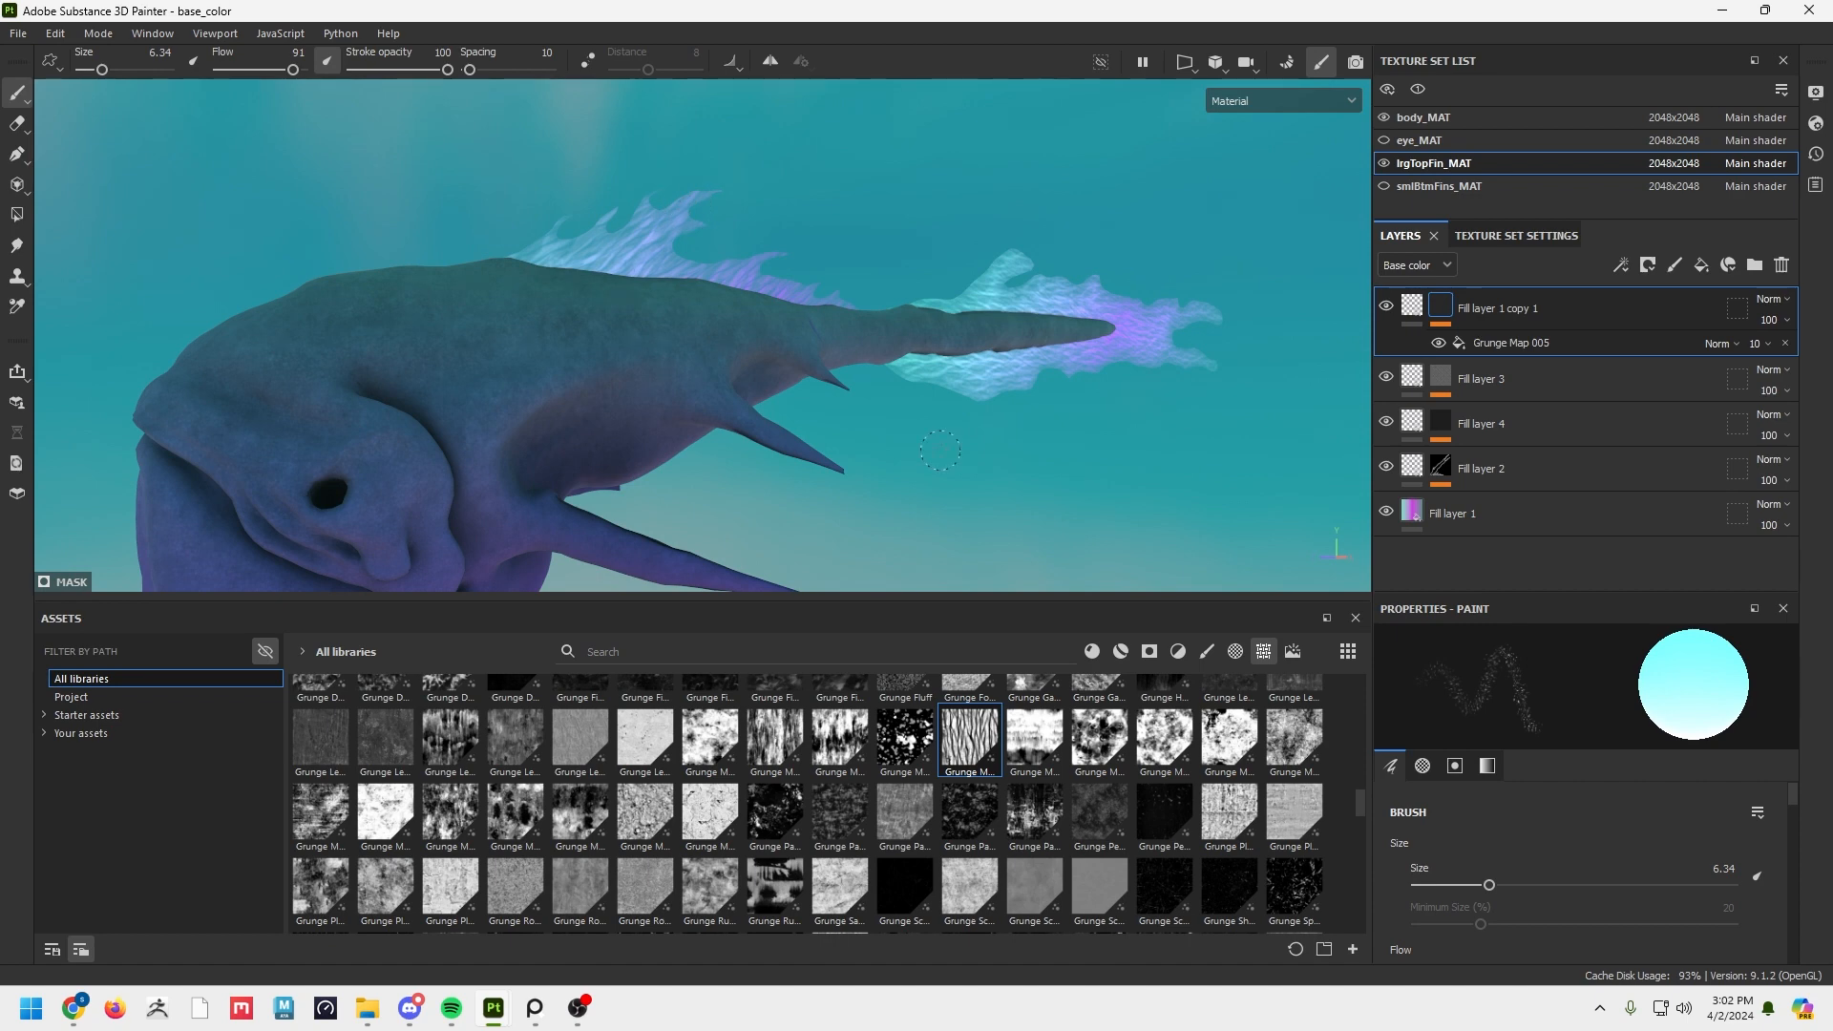
pyautogui.moveTo(686, 270)
pyautogui.keyDown('alt'); pyautogui.mouseDown()
pyautogui.moveTo(607, 246)
pyautogui.moveTo(641, 258)
pyautogui.moveTo(716, 213)
pyautogui.mouseUp(); pyautogui.keyUp('alt')
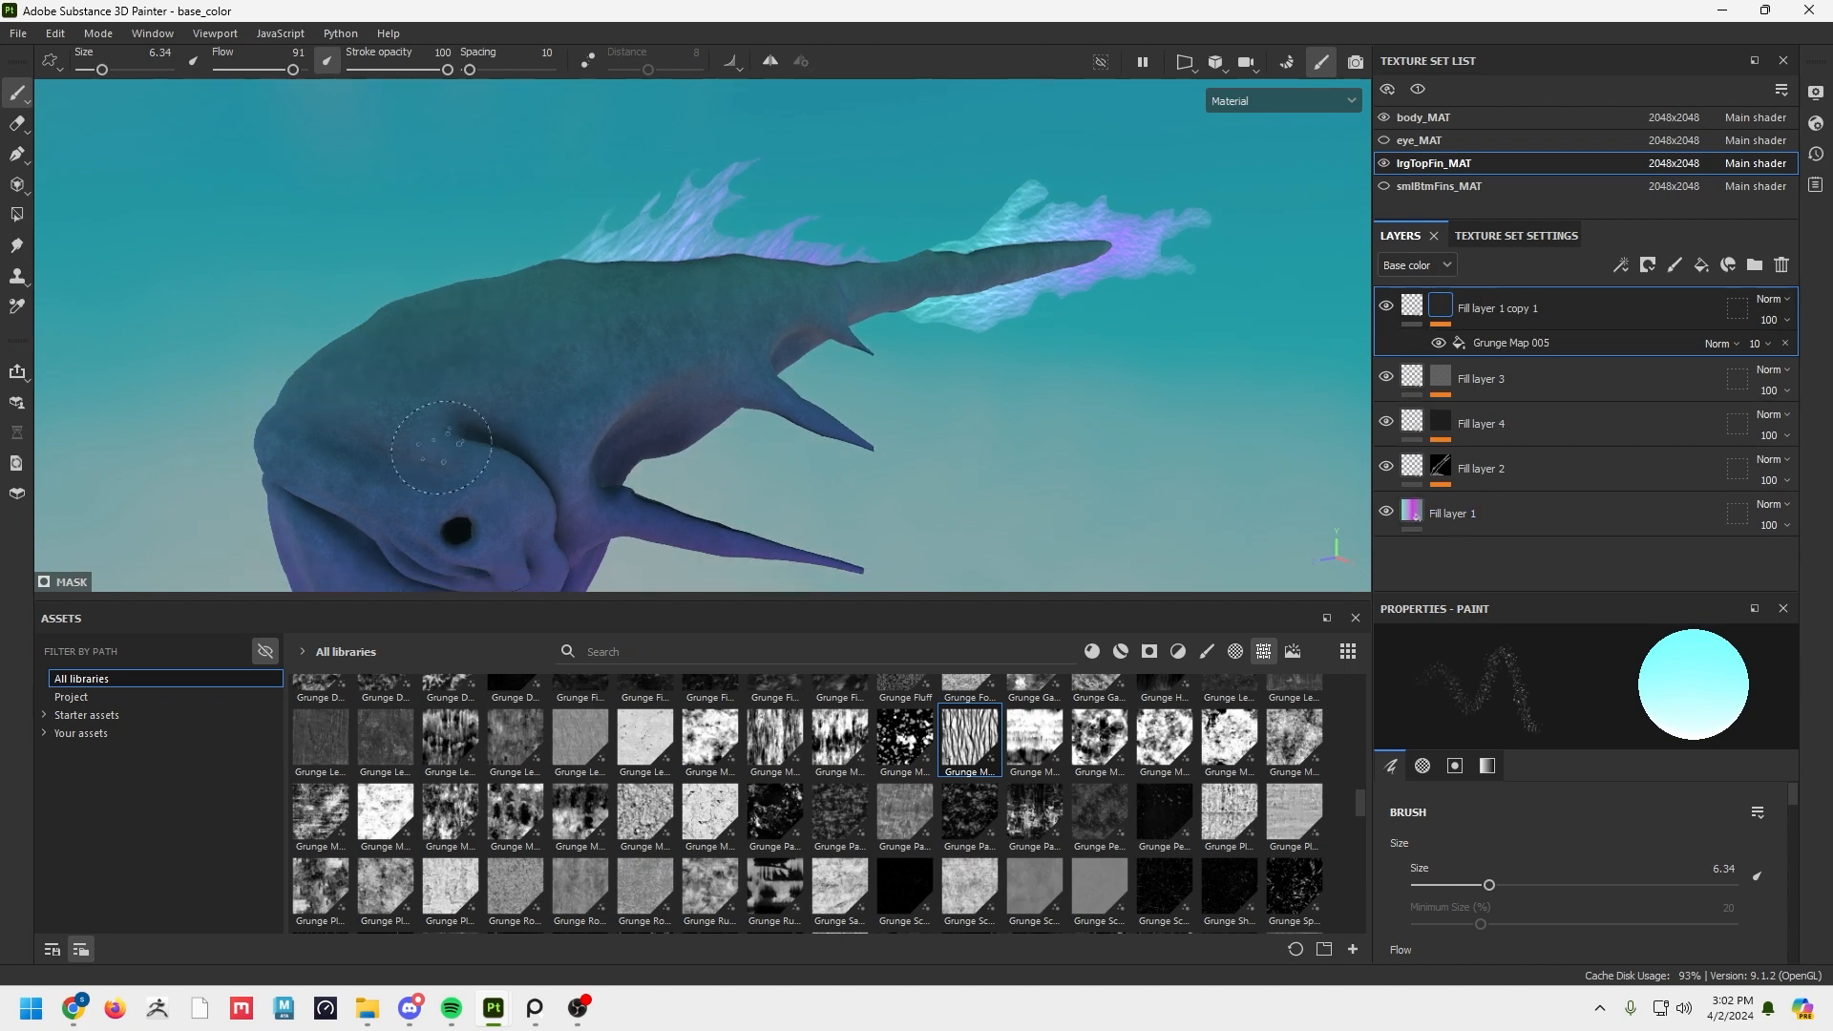
pyautogui.moveTo(453, 456)
pyautogui.keyDown('alt'); pyautogui.mouseDown()
pyautogui.moveTo(663, 328)
pyautogui.moveTo(626, 398)
pyautogui.moveTo(493, 336)
pyautogui.mouseUp(); pyautogui.keyUp('alt')
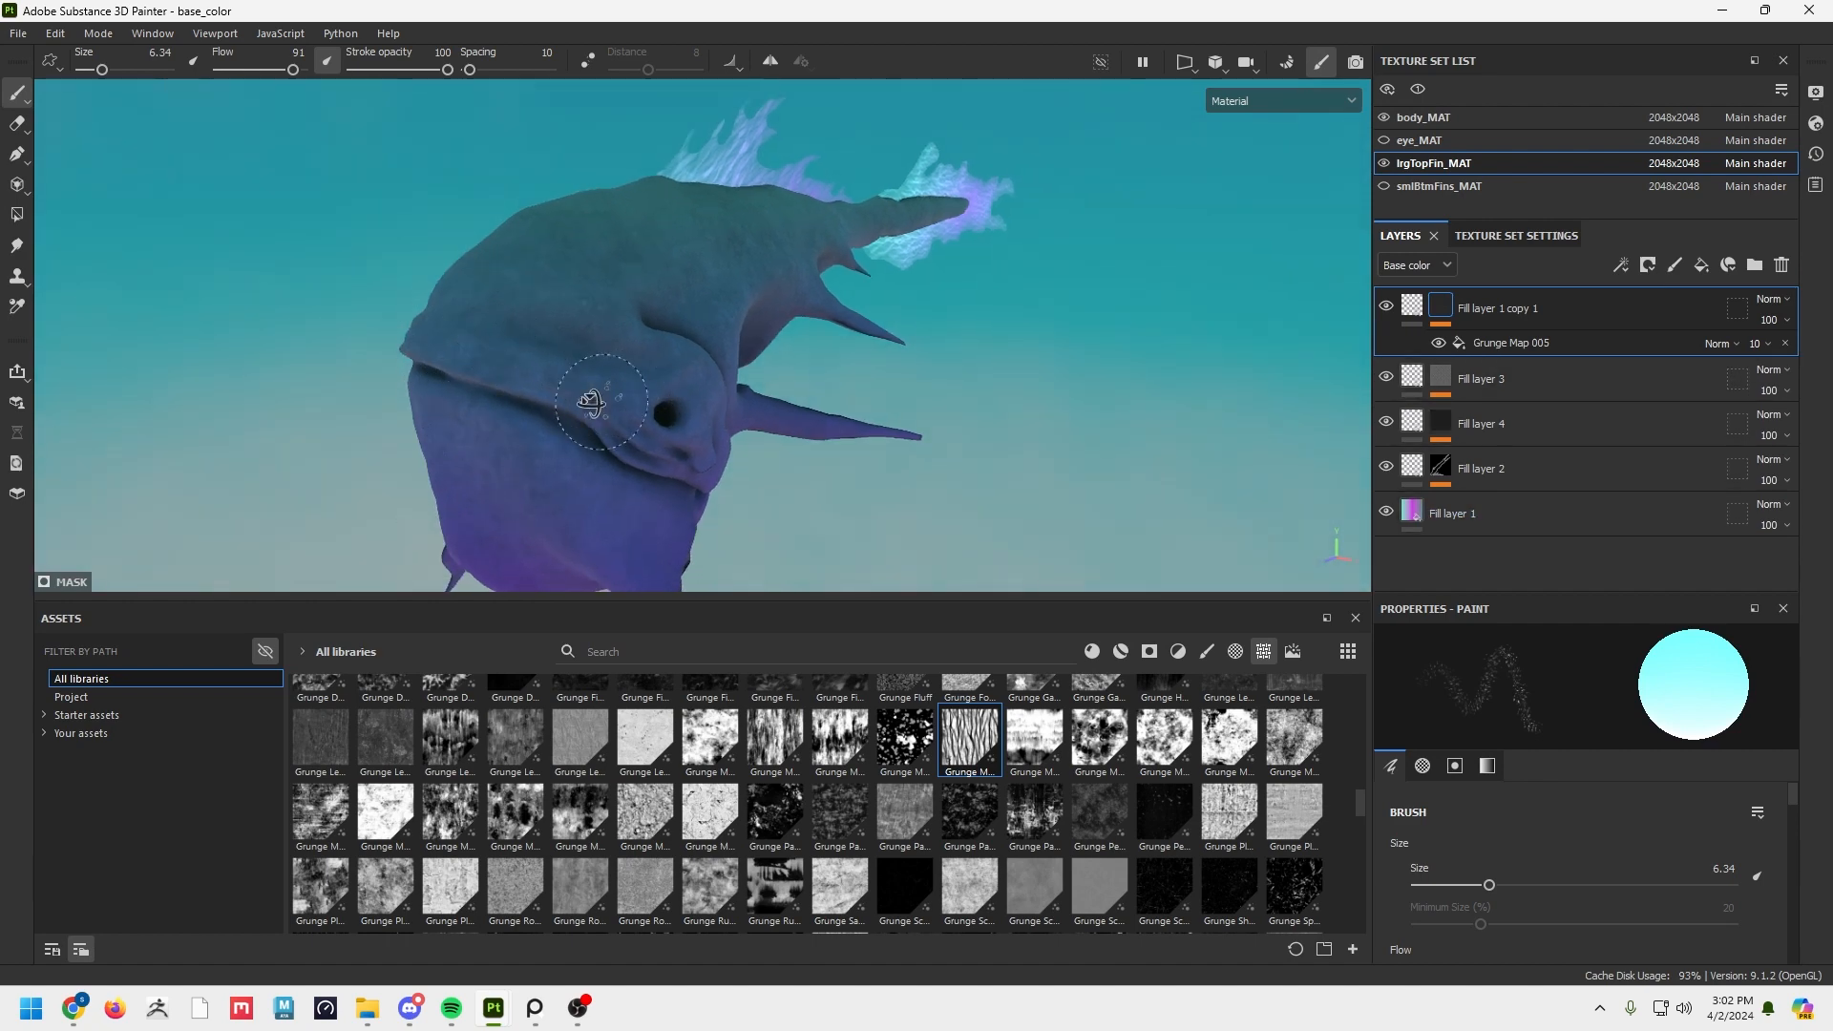
pyautogui.moveTo(593, 404)
pyautogui.keyDown('alt'); pyautogui.mouseDown()
pyautogui.moveTo(490, 381)
pyautogui.moveTo(1085, 455)
pyautogui.moveTo(958, 469)
pyautogui.mouseUp(); pyautogui.keyUp('alt')
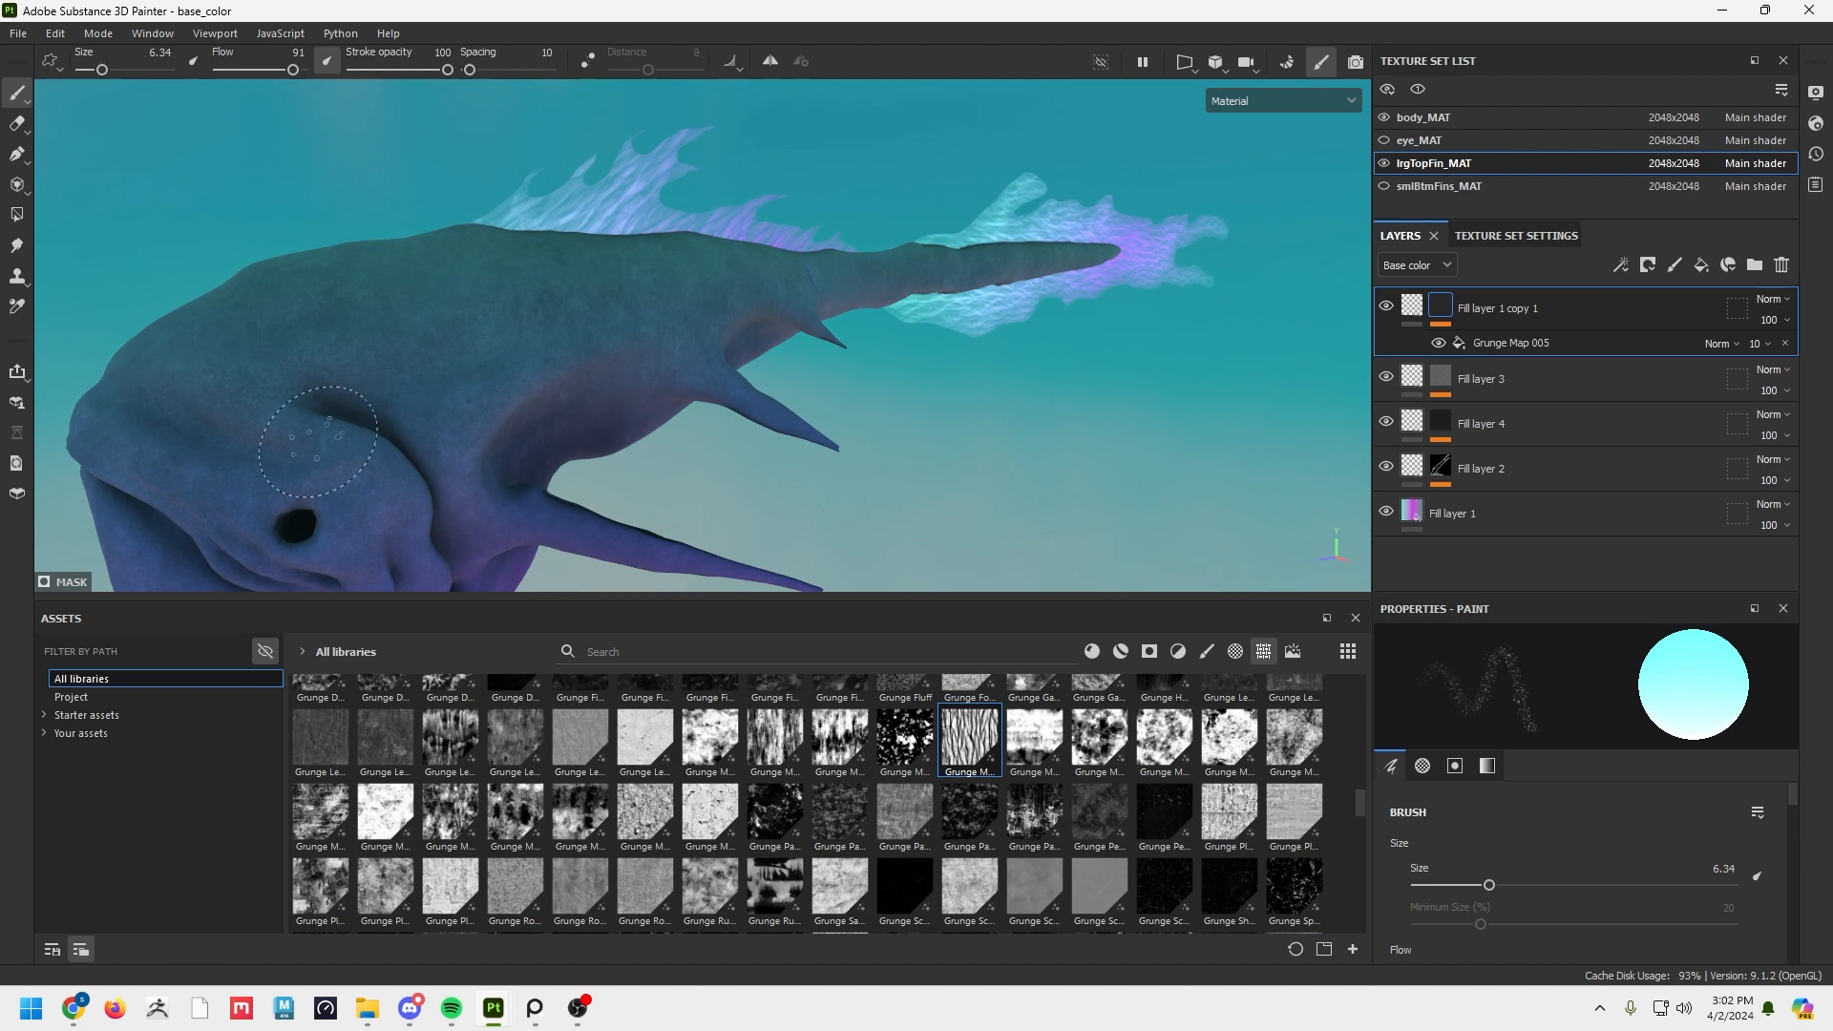
pyautogui.moveTo(318, 441)
pyautogui.keyDown('alt'); pyautogui.mouseDown()
pyautogui.moveTo(925, 417)
pyautogui.moveTo(1002, 490)
pyautogui.moveTo(990, 458)
pyautogui.moveTo(704, 421)
pyautogui.moveTo(834, 442)
pyautogui.moveTo(1124, 267)
pyautogui.mouseUp(); pyautogui.keyUp('alt')
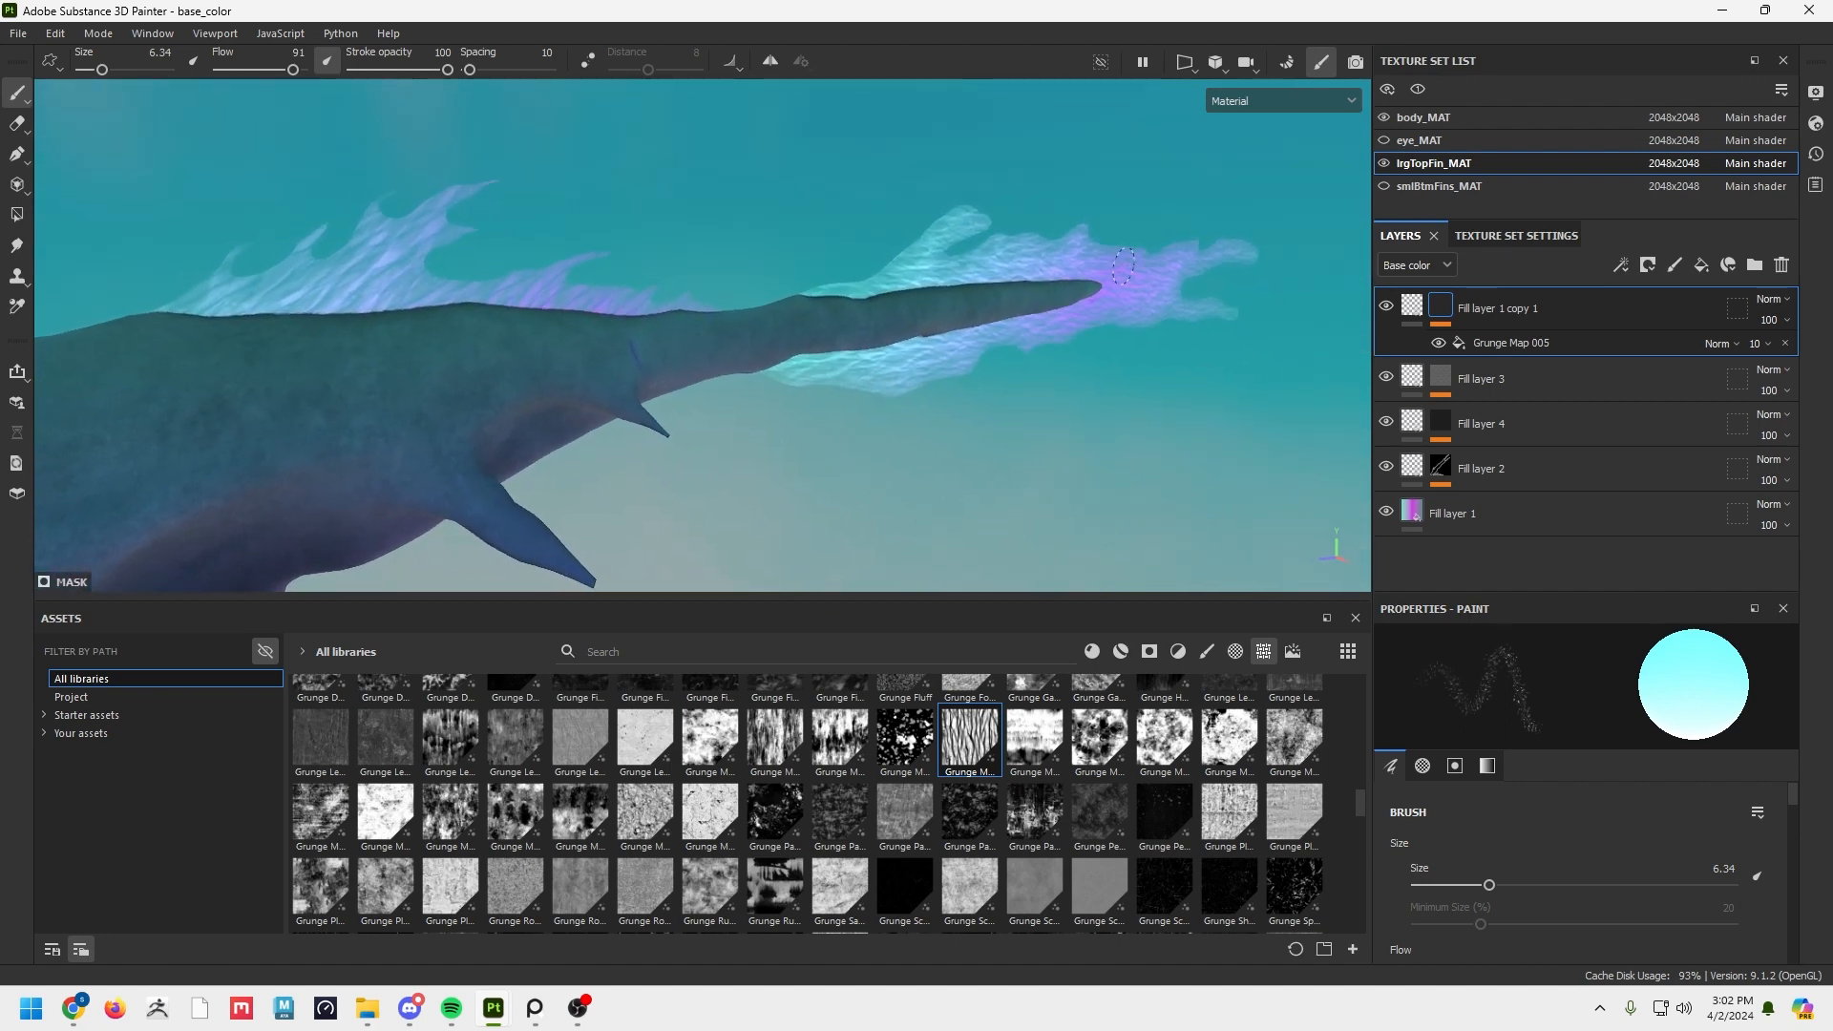
# Add a fill layer above Fill layer 1 copy 1 with only the color and emissive channels enabled.
pyautogui.click(1703, 265)
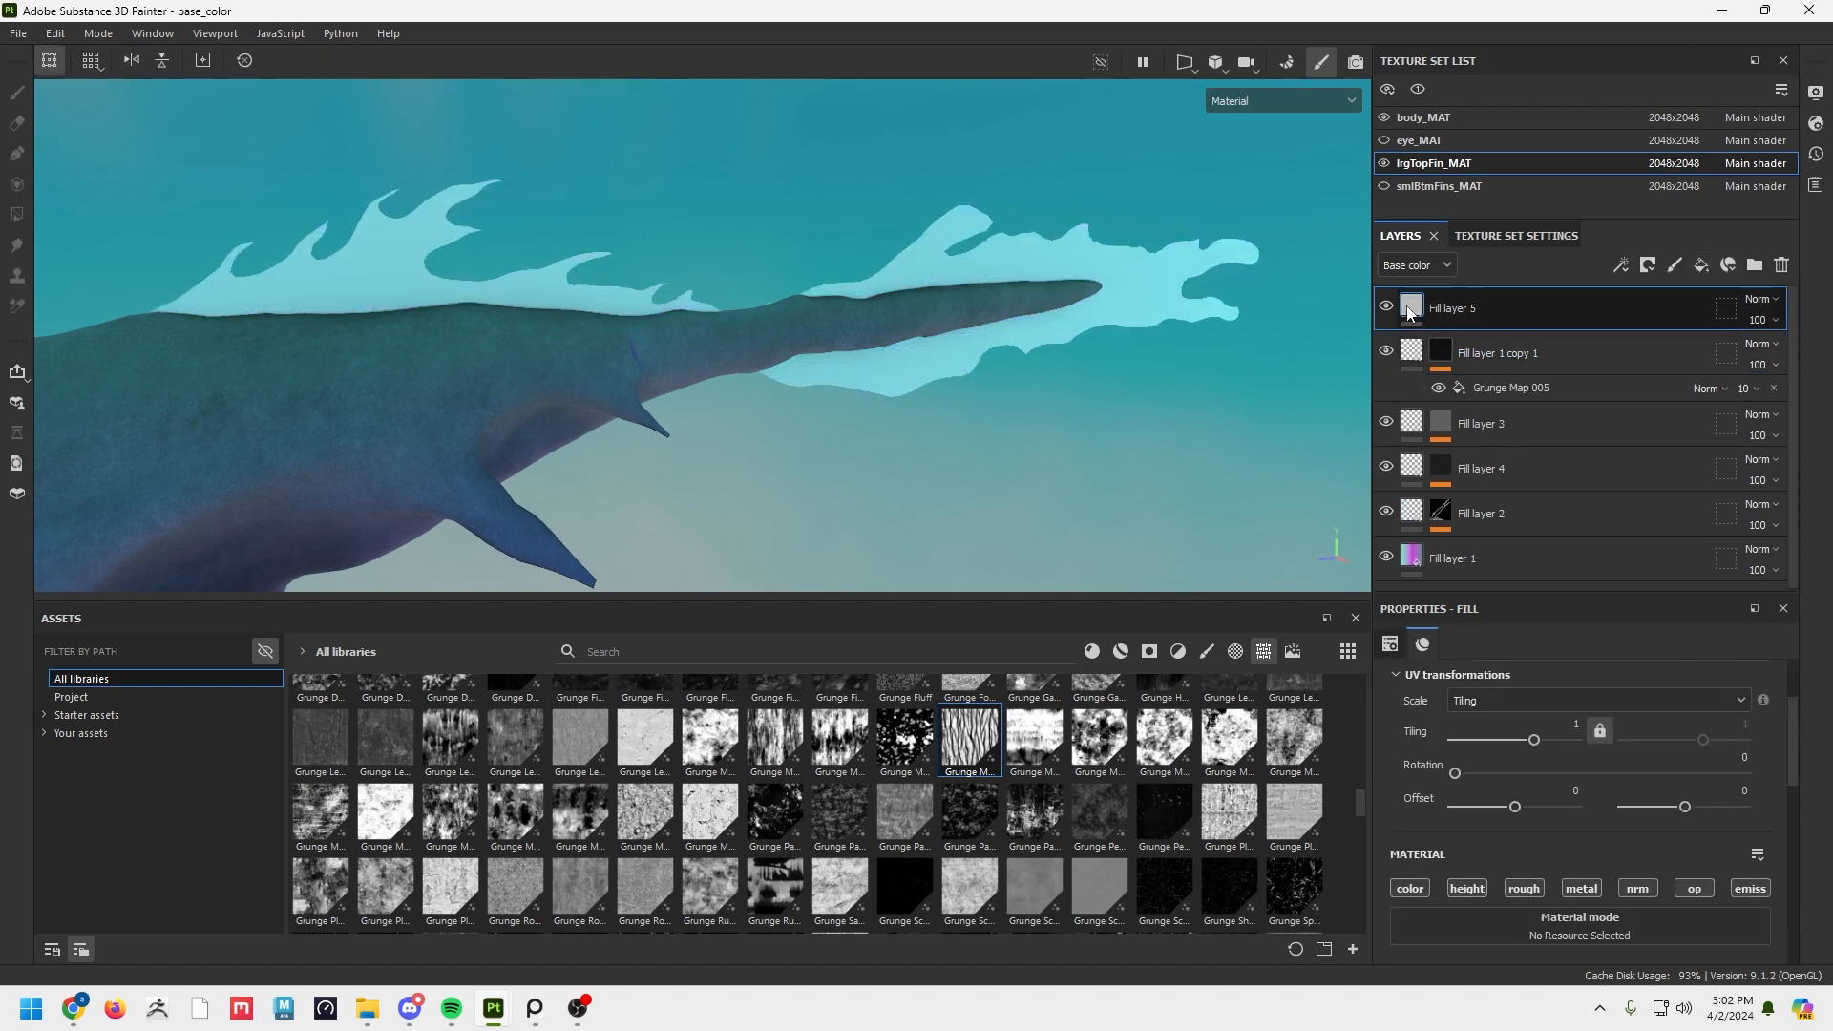
pyautogui.scroll(-5, 1549, 771)
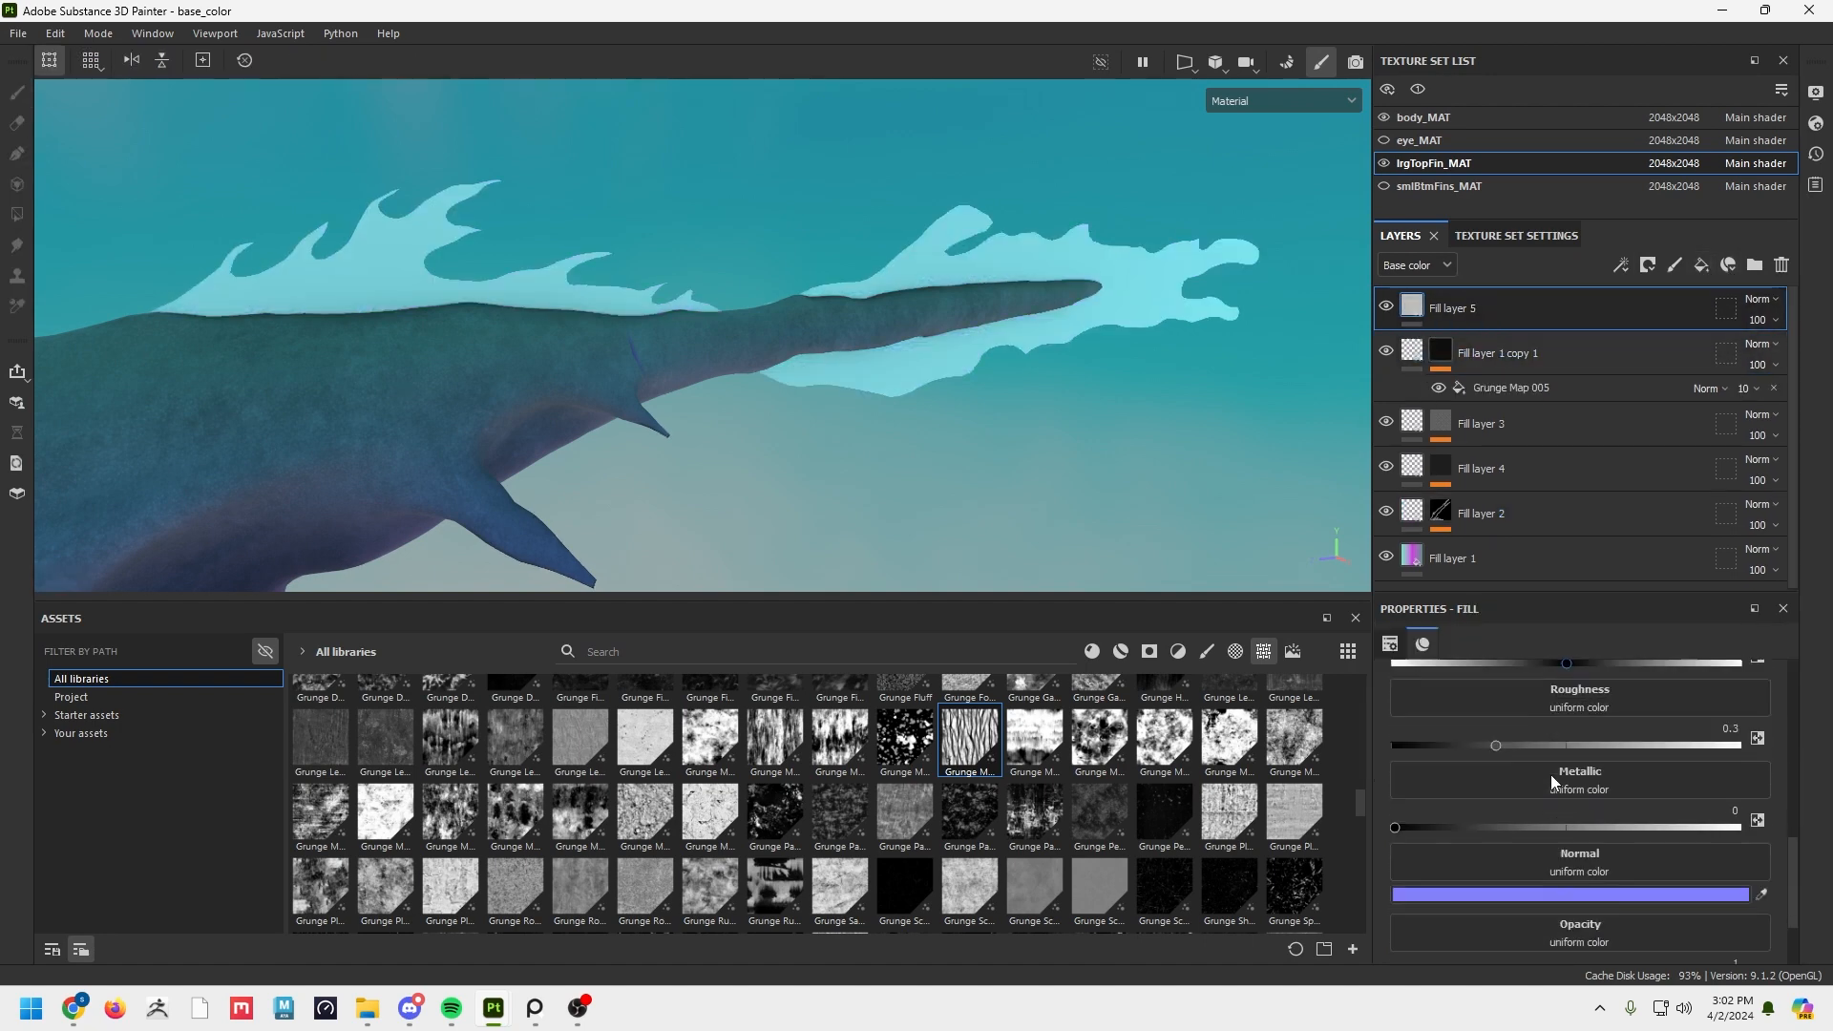
pyautogui.scroll(3, 1551, 775)
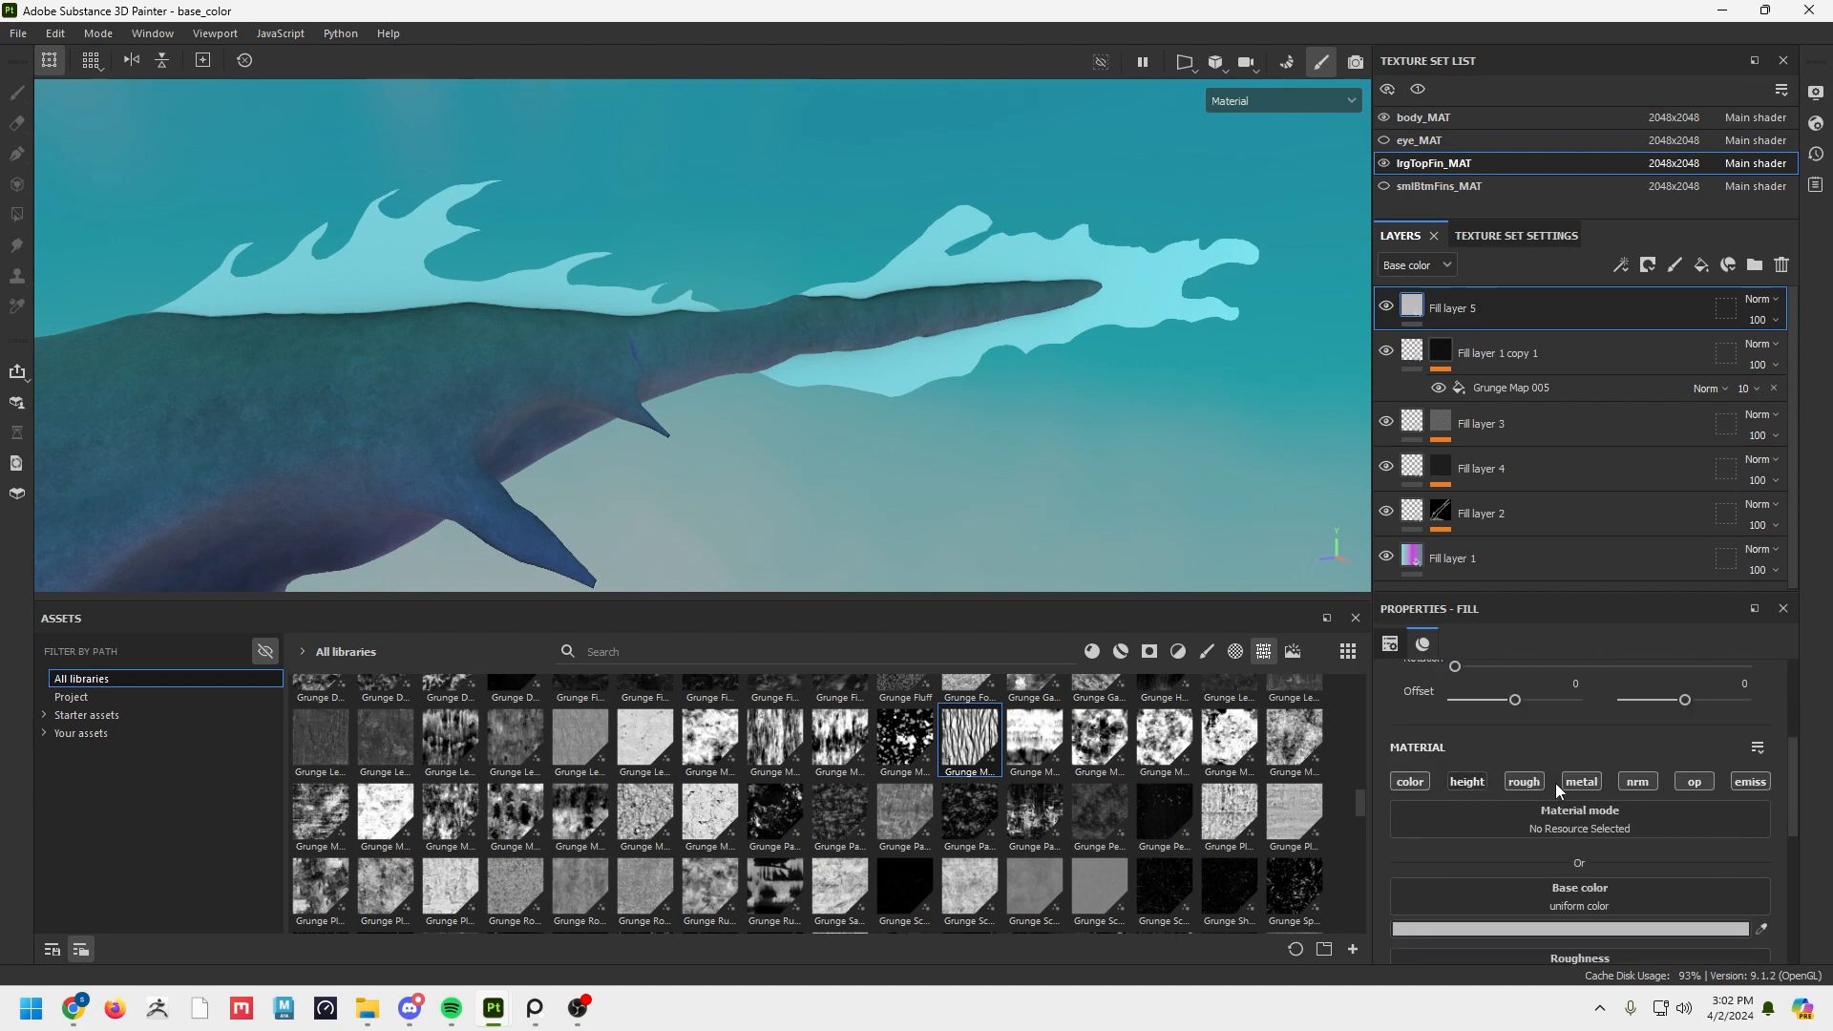
pyautogui.click(1523, 781)
pyautogui.click(1581, 781)
pyautogui.click(1636, 781)
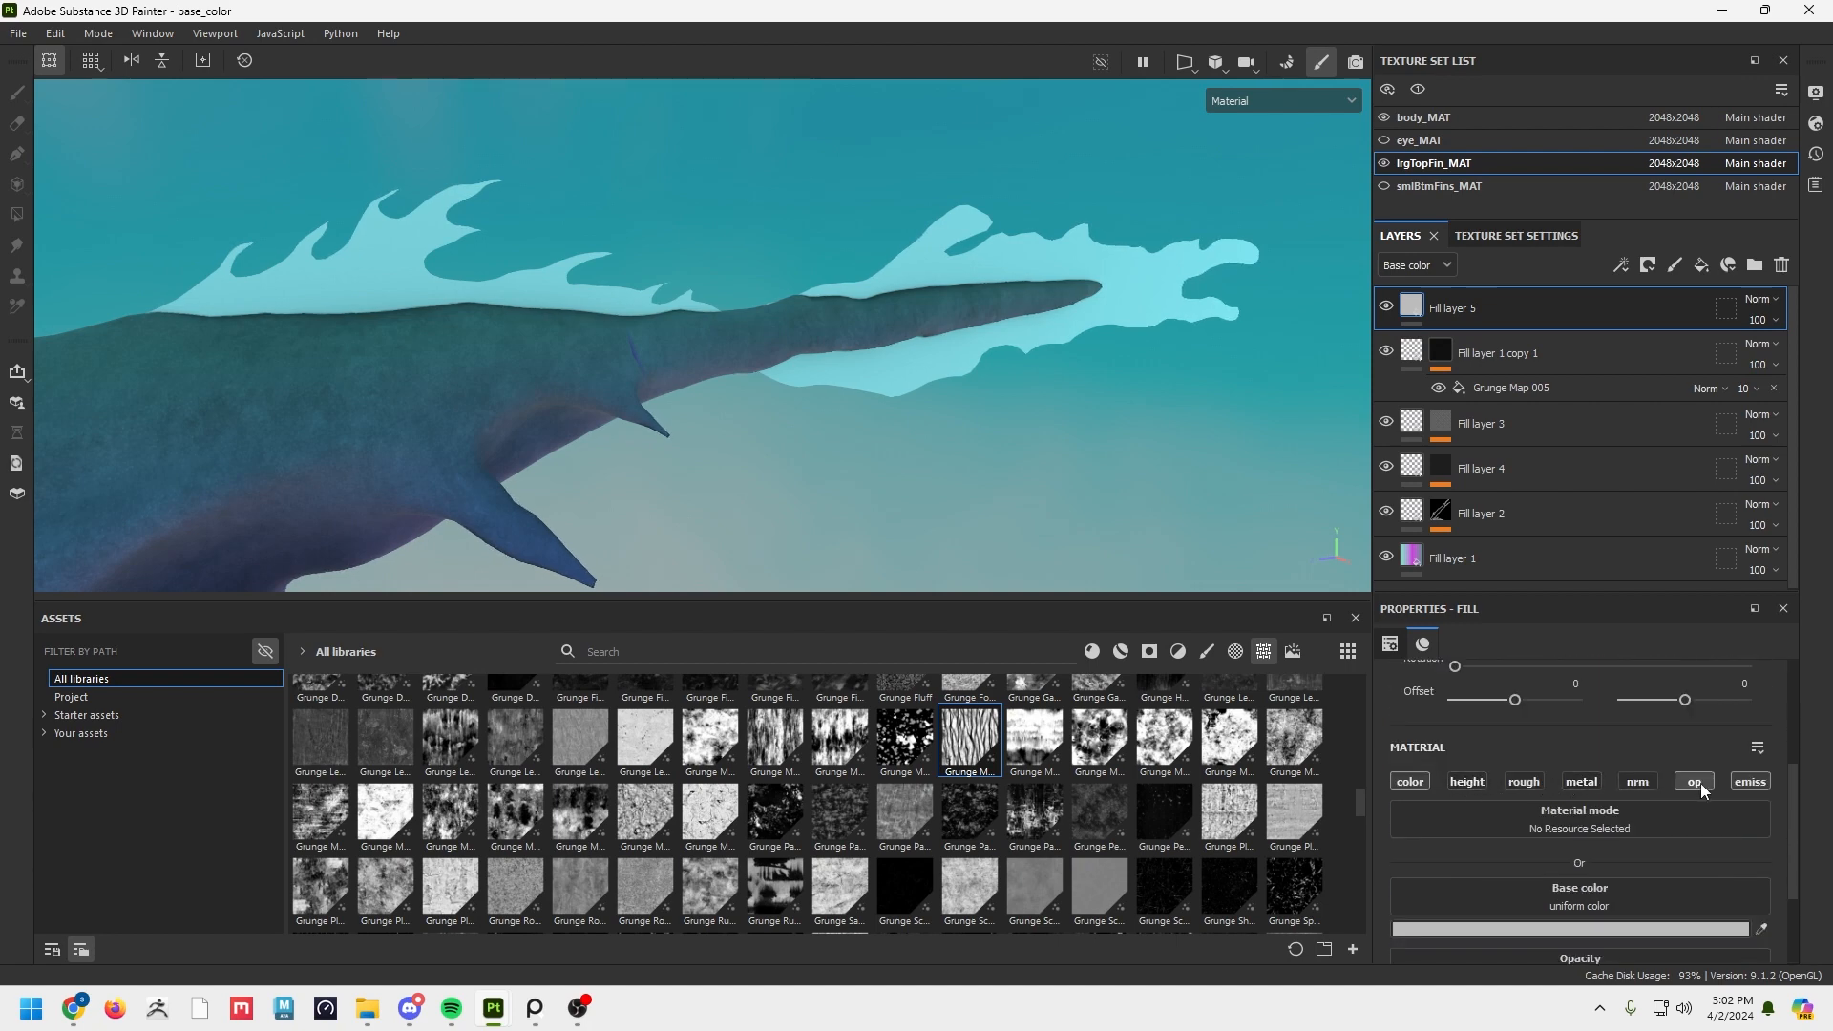
pyautogui.click(1695, 781)
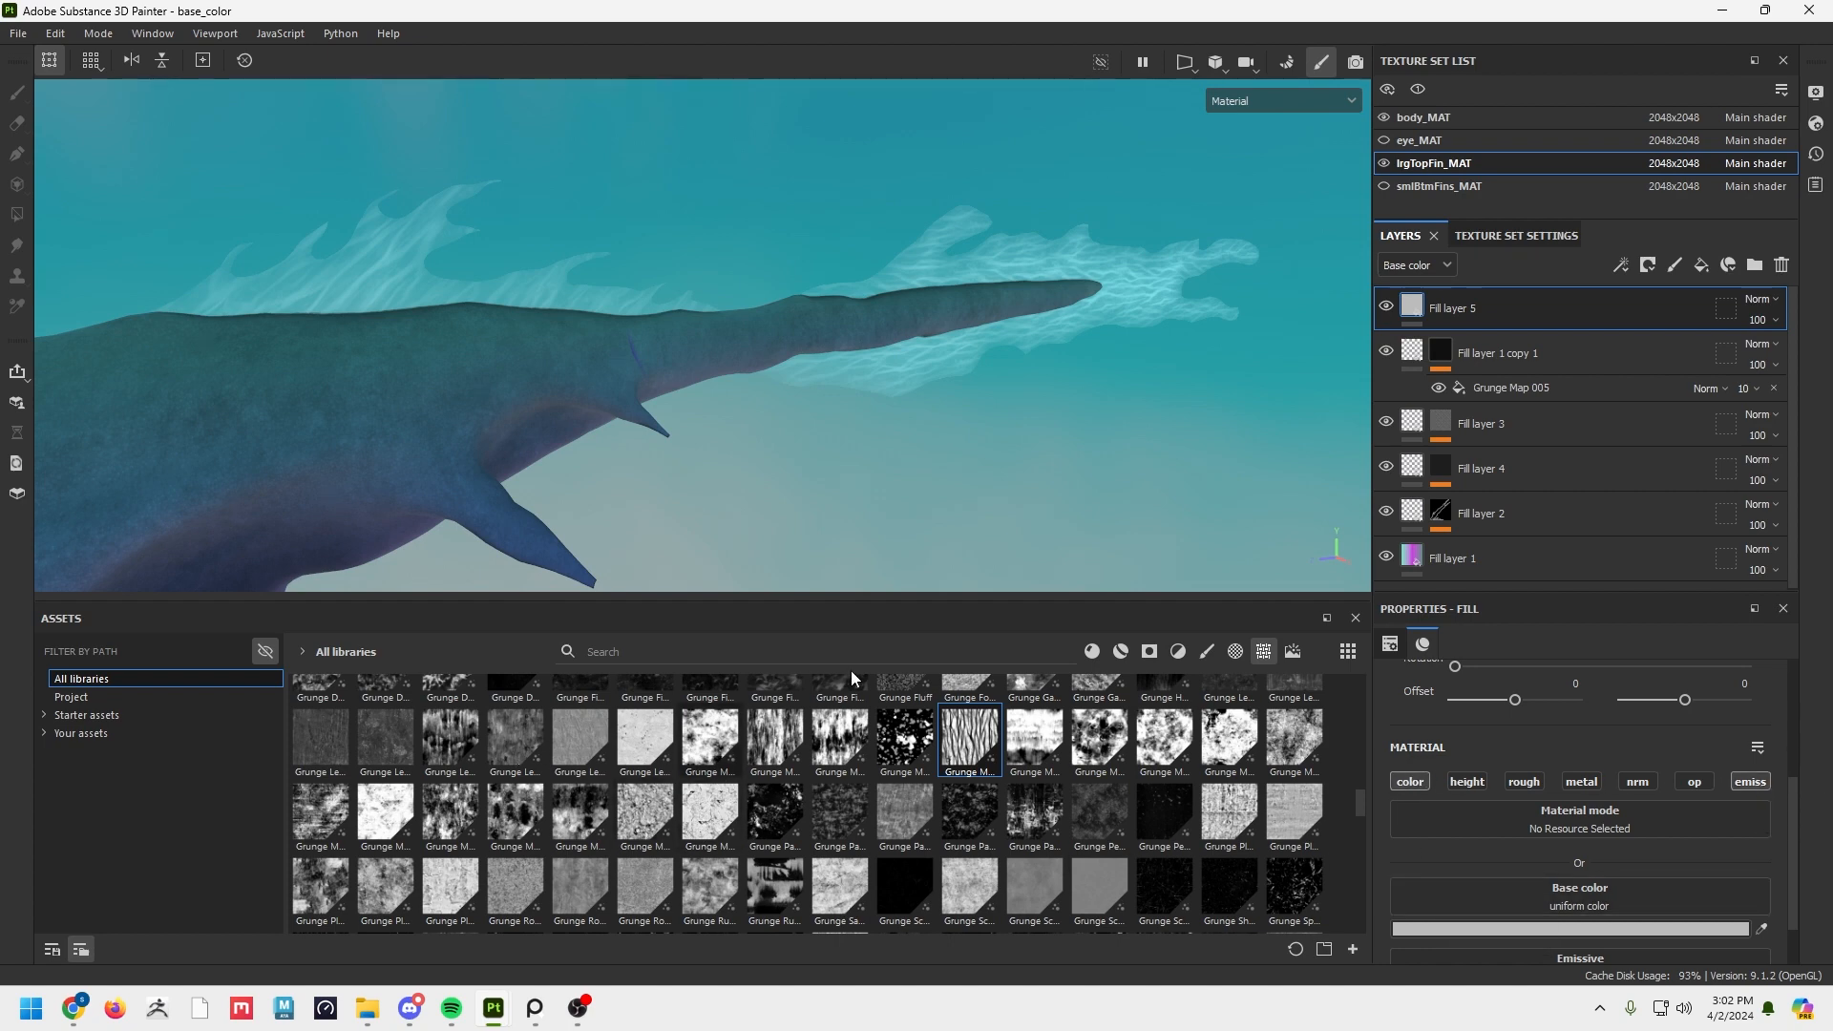
# Apply the saved purple-teal gradient material preset to Fill layer 5 and rename the preset fin_gradient.
pyautogui.click(135, 735)
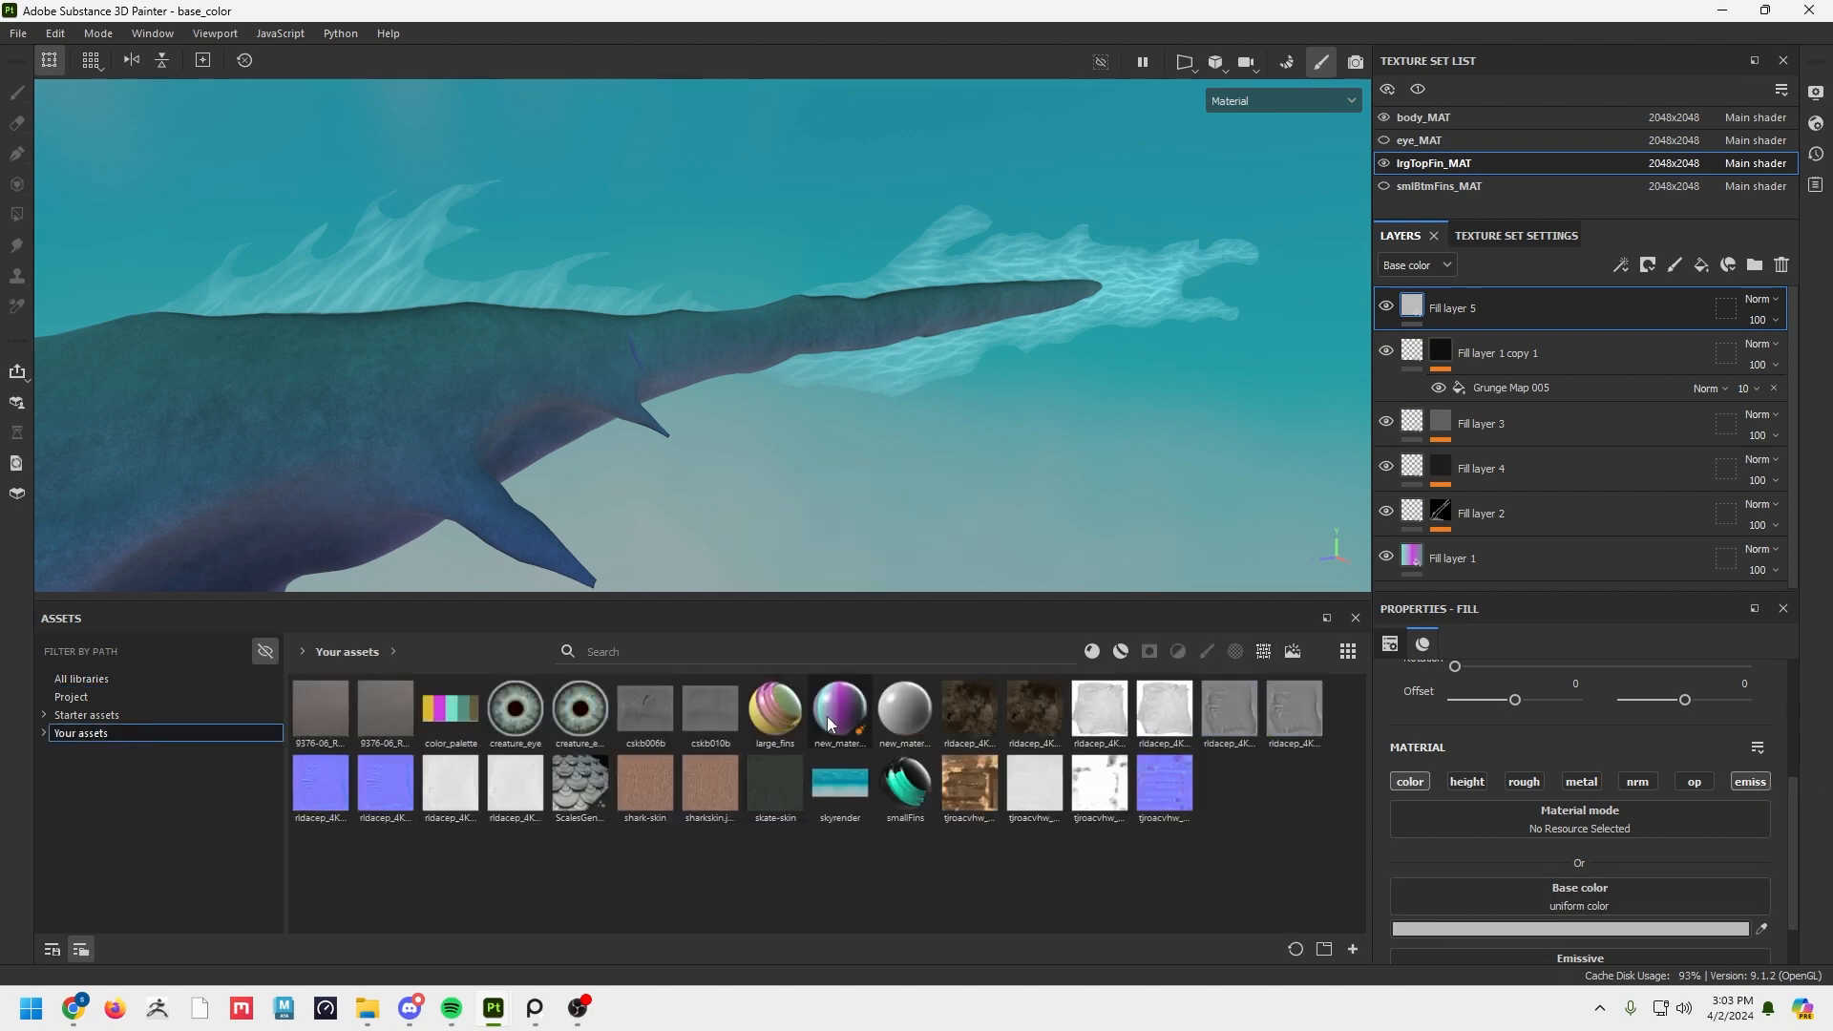
pyautogui.click(840, 729)
pyautogui.rightClick(840, 727)
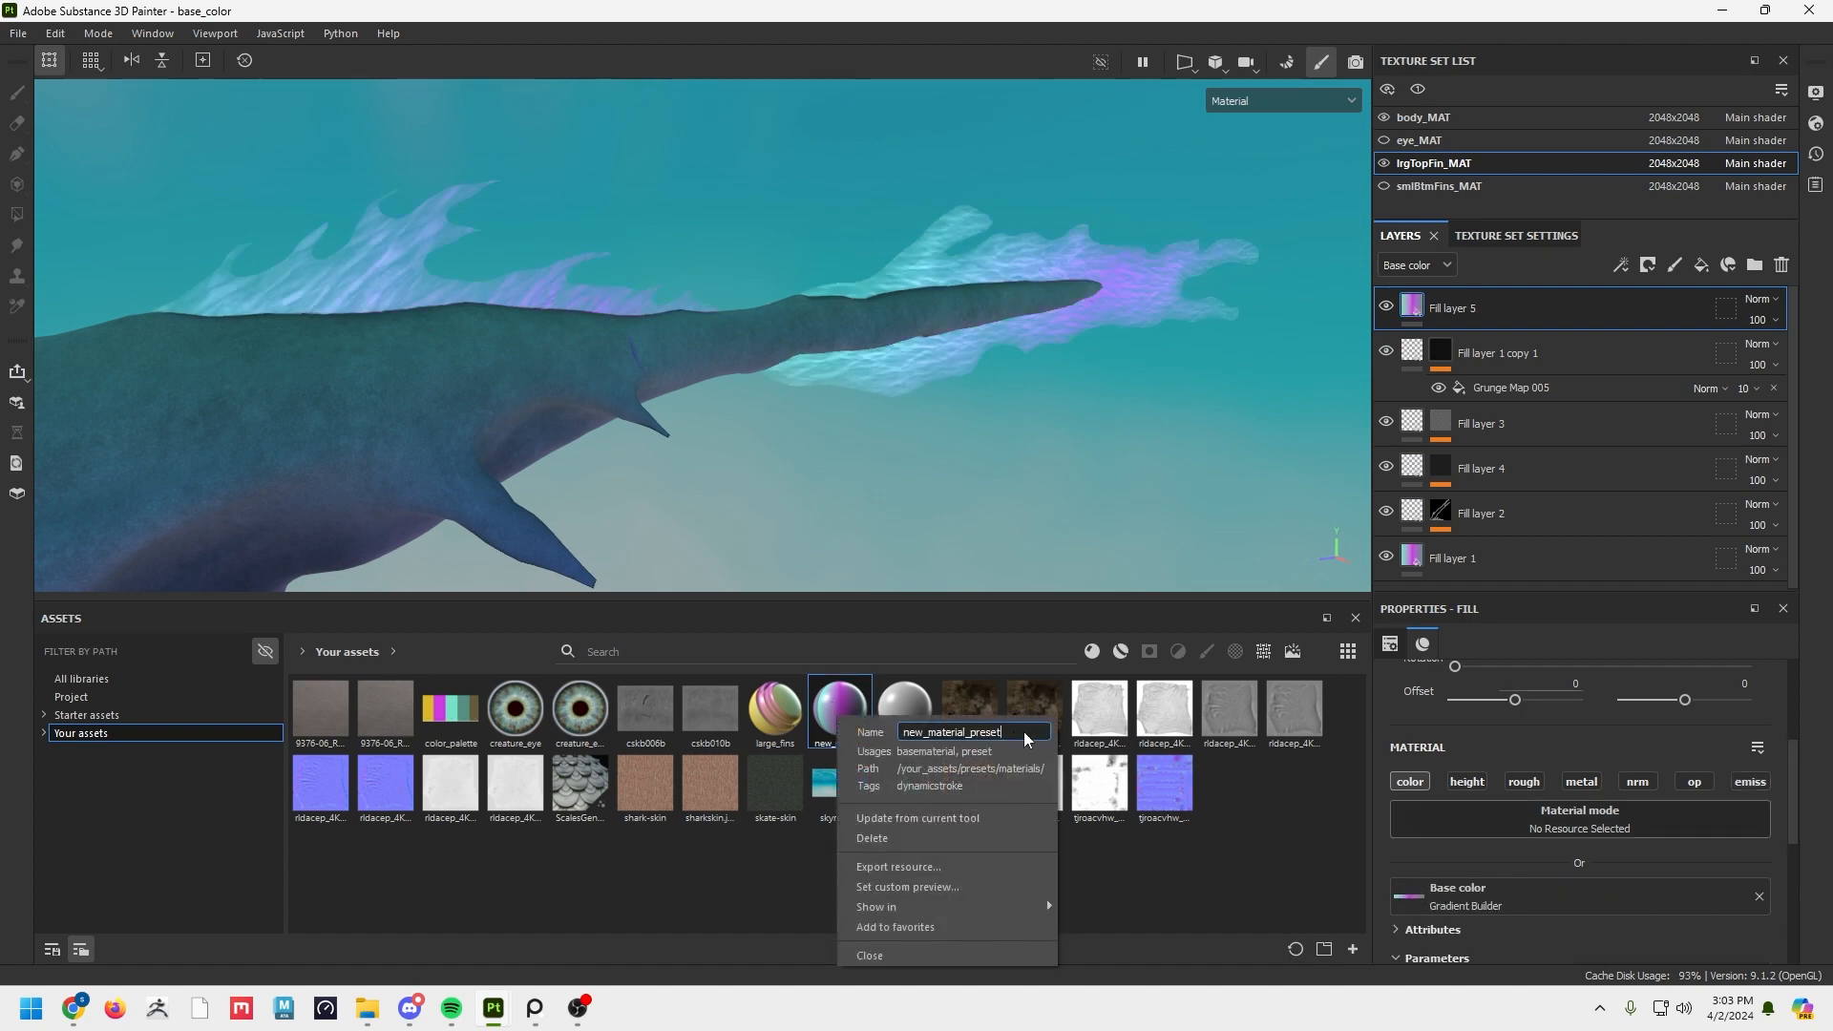
pyautogui.moveTo(1005, 735); pyautogui.dragTo(870, 736)
pyautogui.write('fin_gradient')
pyautogui.click(671, 895)
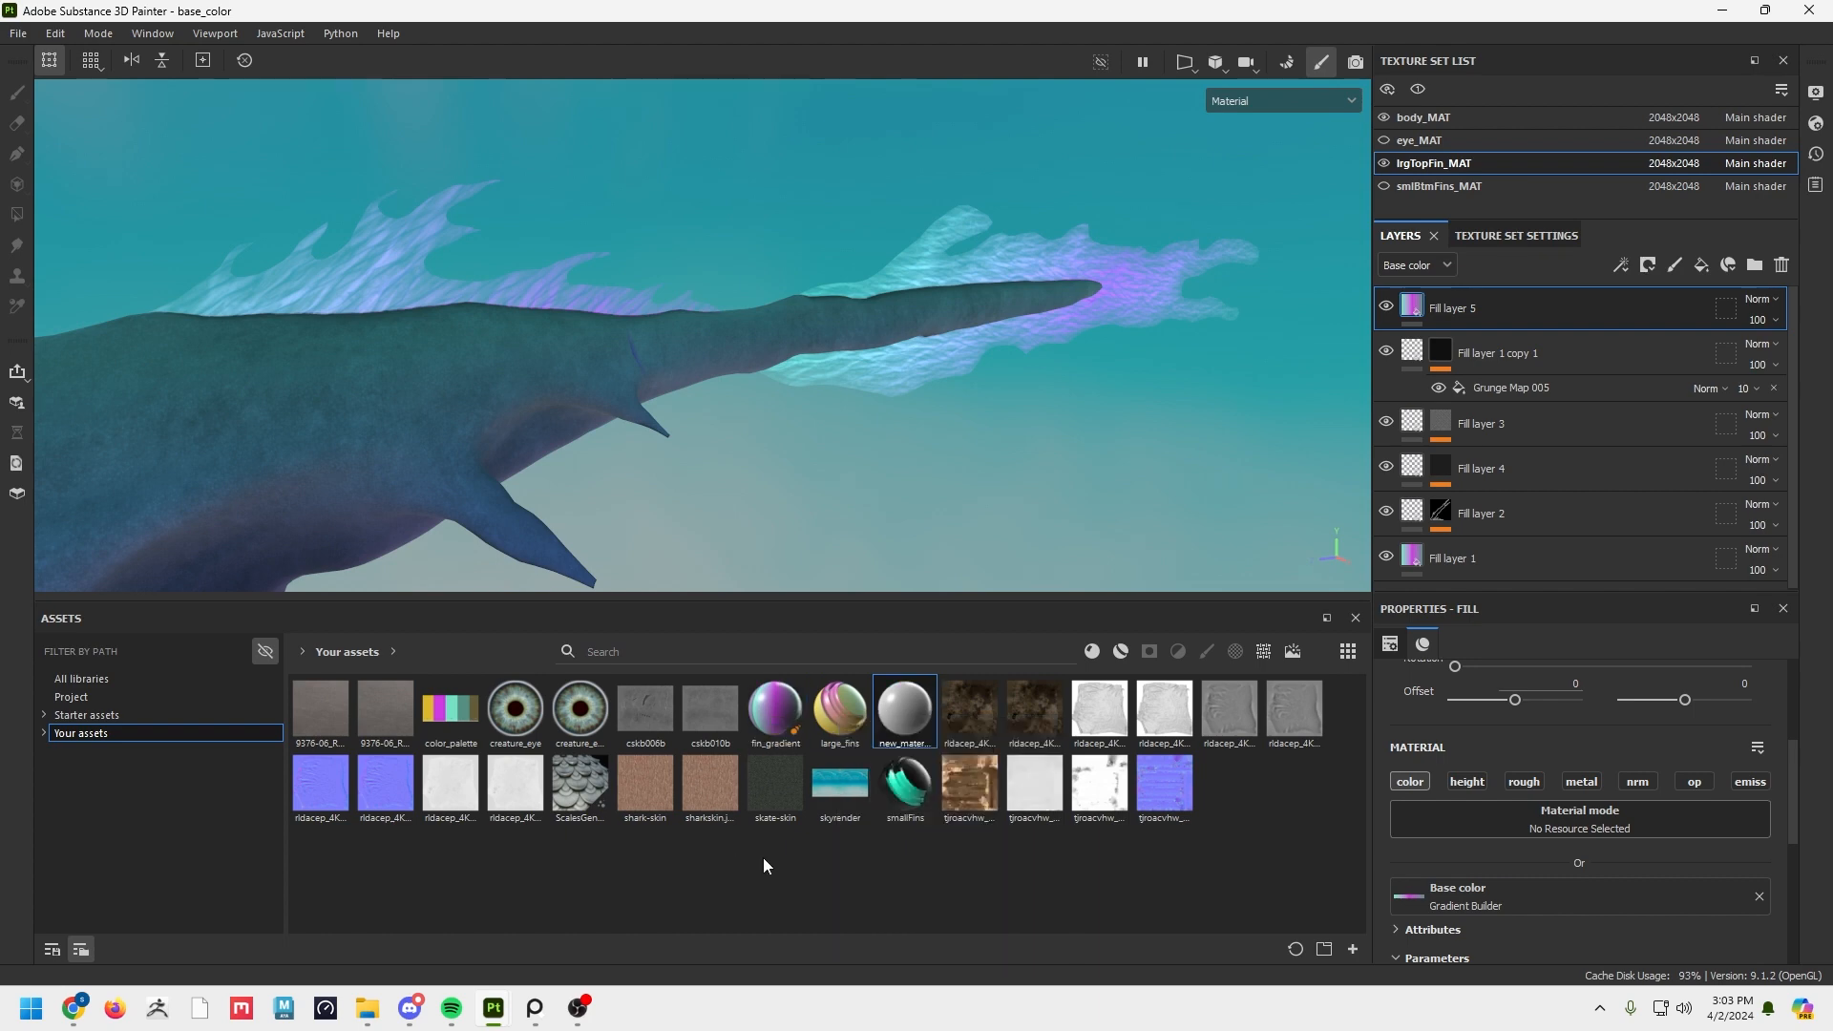
pyautogui.moveTo(930, 732)
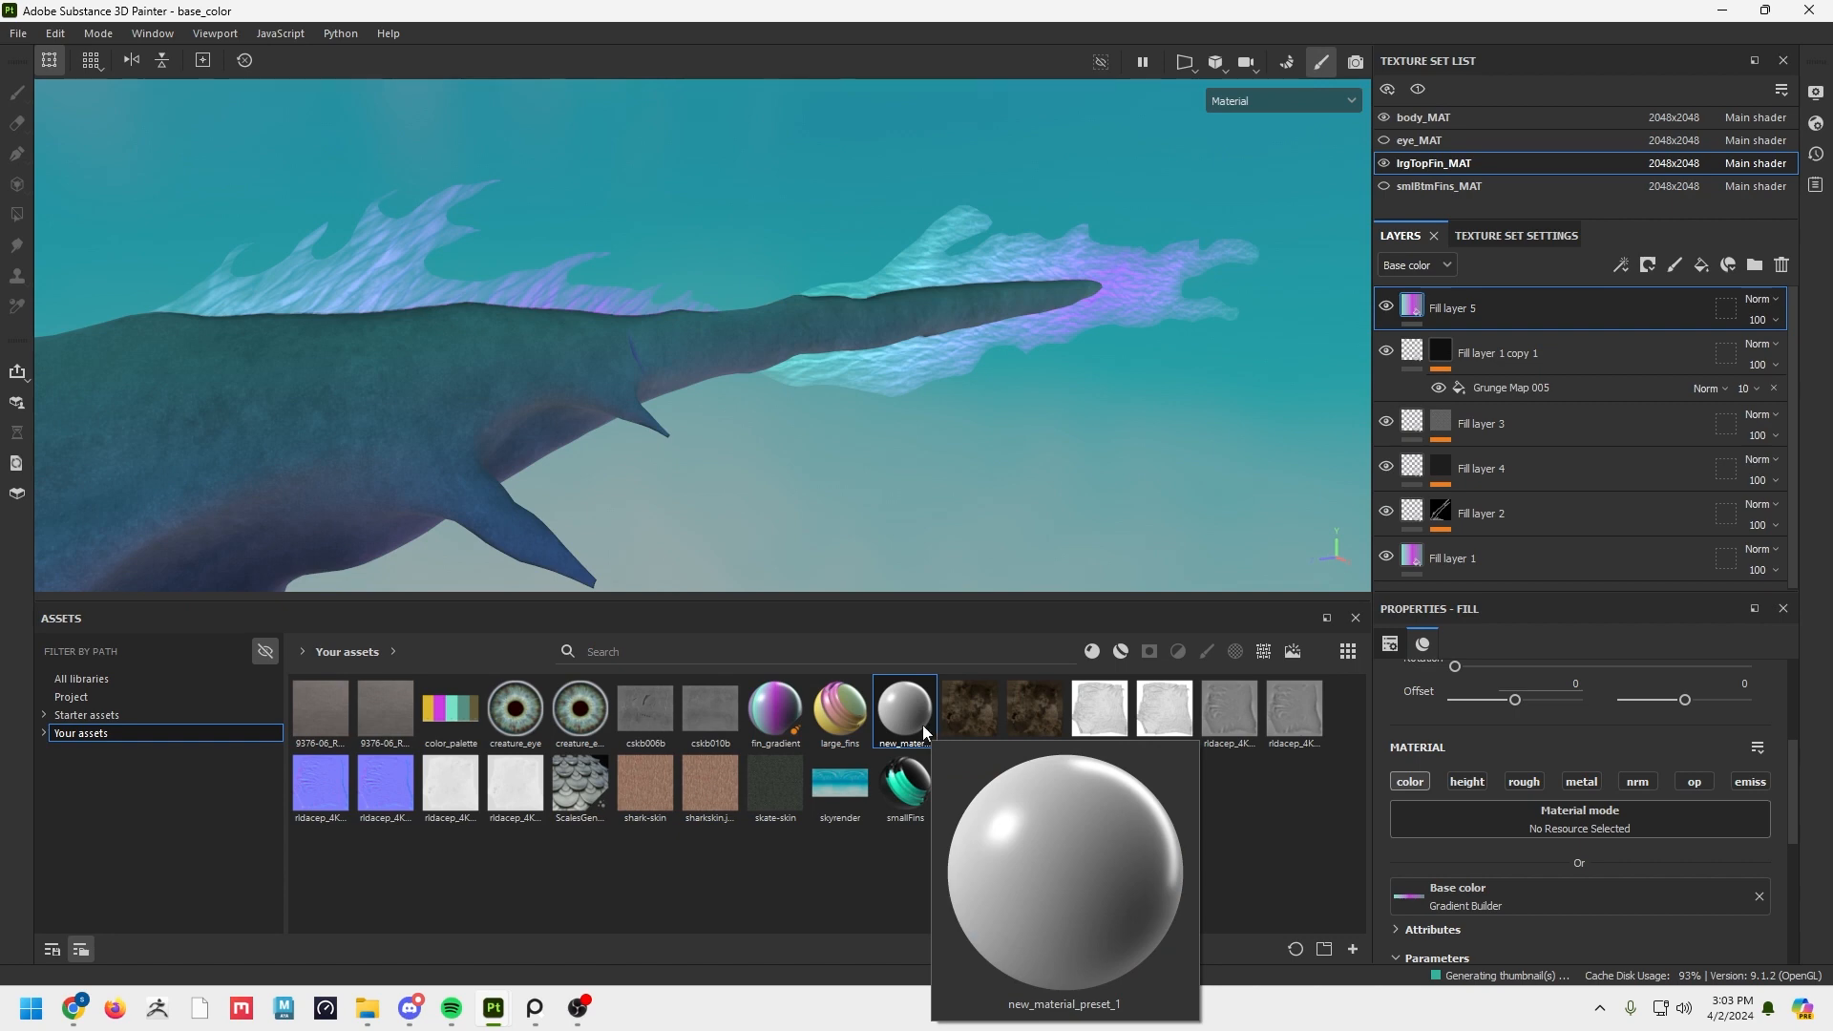
# Replace Fill layer 5 with a fresh fill layer limited to color and emissive, using fin_gradient as its base color.
pyautogui.moveTo(775, 711)
pyautogui.mouseDown()
pyautogui.moveTo(1333, 803)
pyautogui.moveTo(1554, 895)
pyautogui.moveTo(1497, 848)
pyautogui.moveTo(733, 659)
pyautogui.moveTo(699, 713)
pyautogui.moveTo(762, 706)
pyautogui.mouseUp()
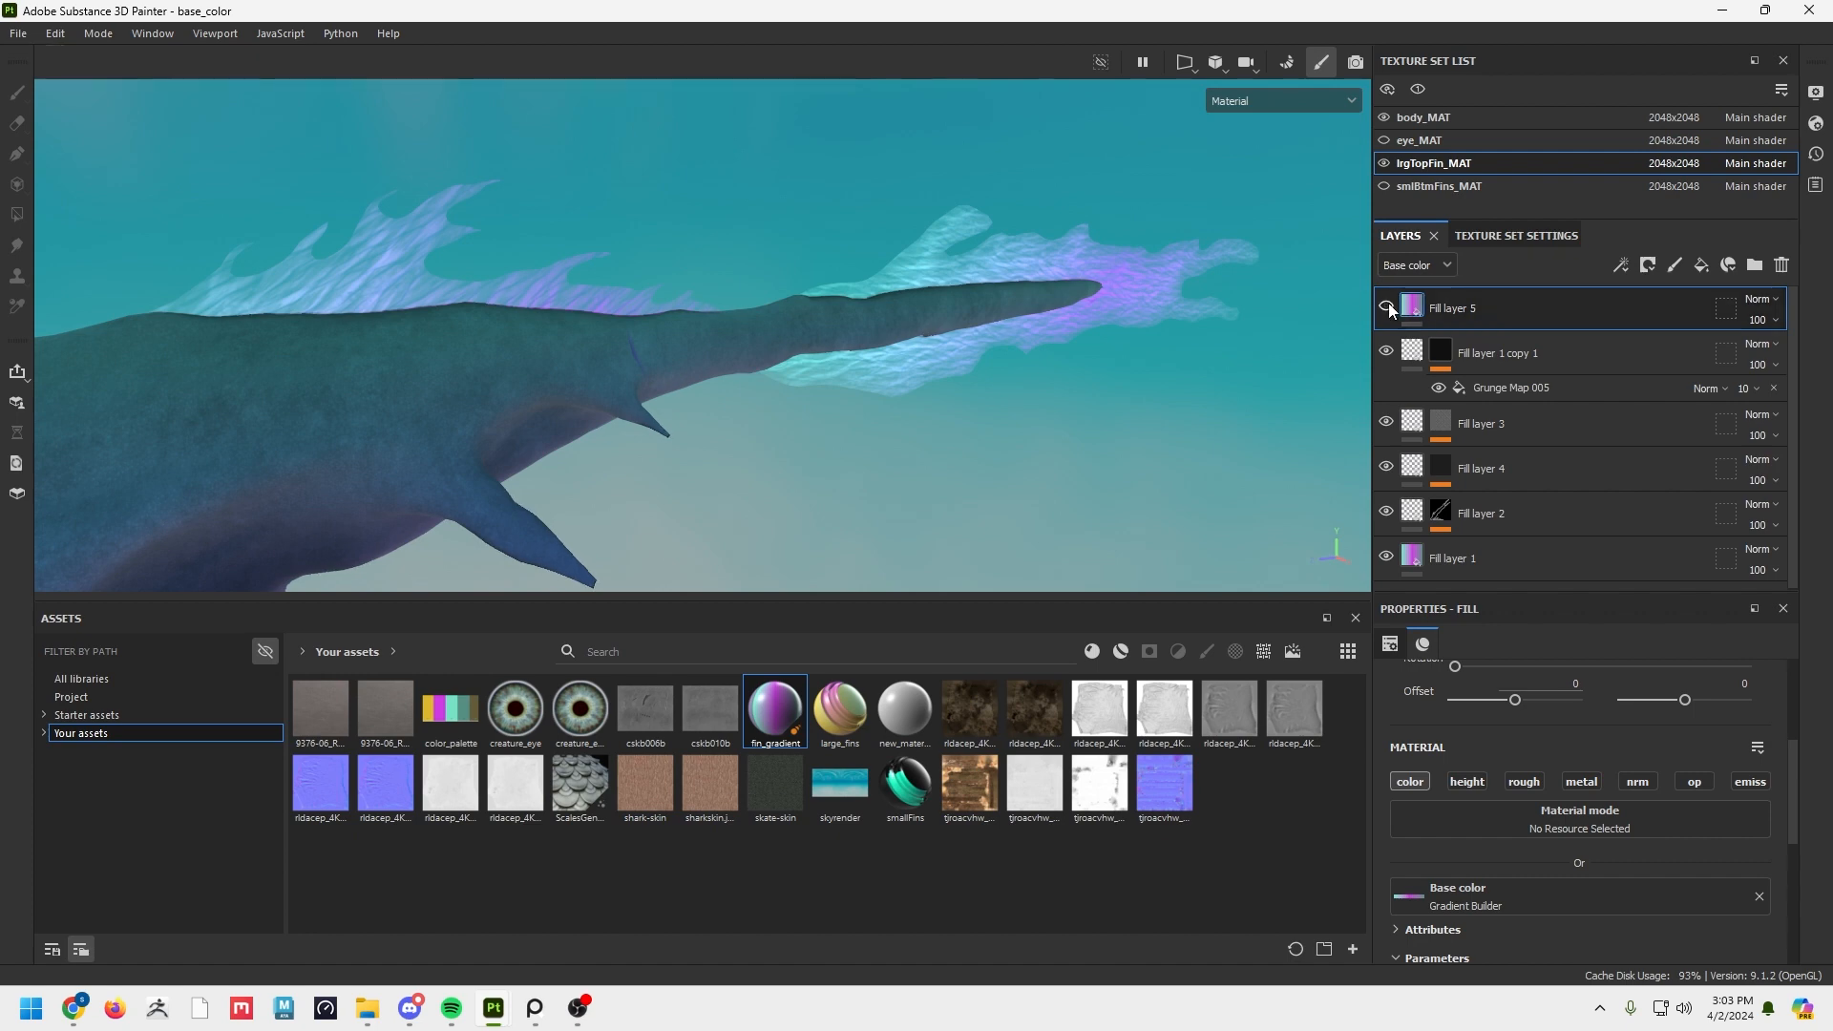
pyautogui.click(1387, 307)
pyautogui.click(1388, 307)
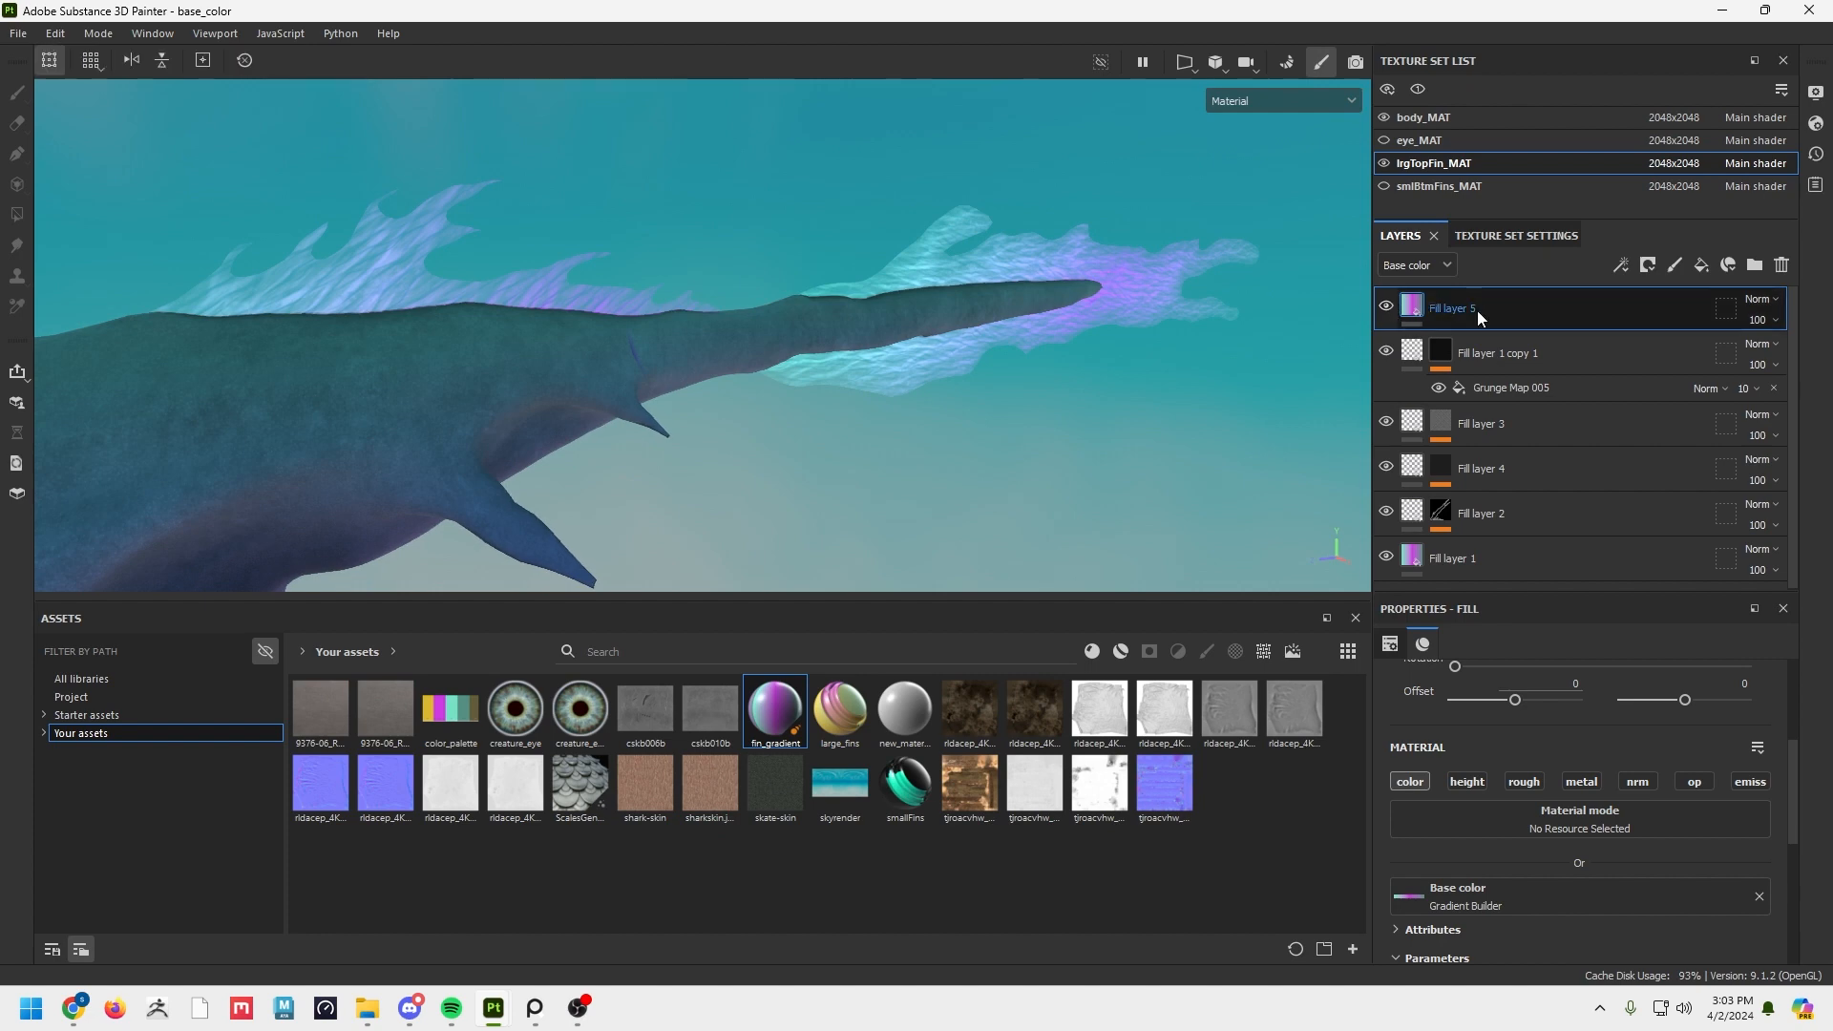
pyautogui.press('Delete')
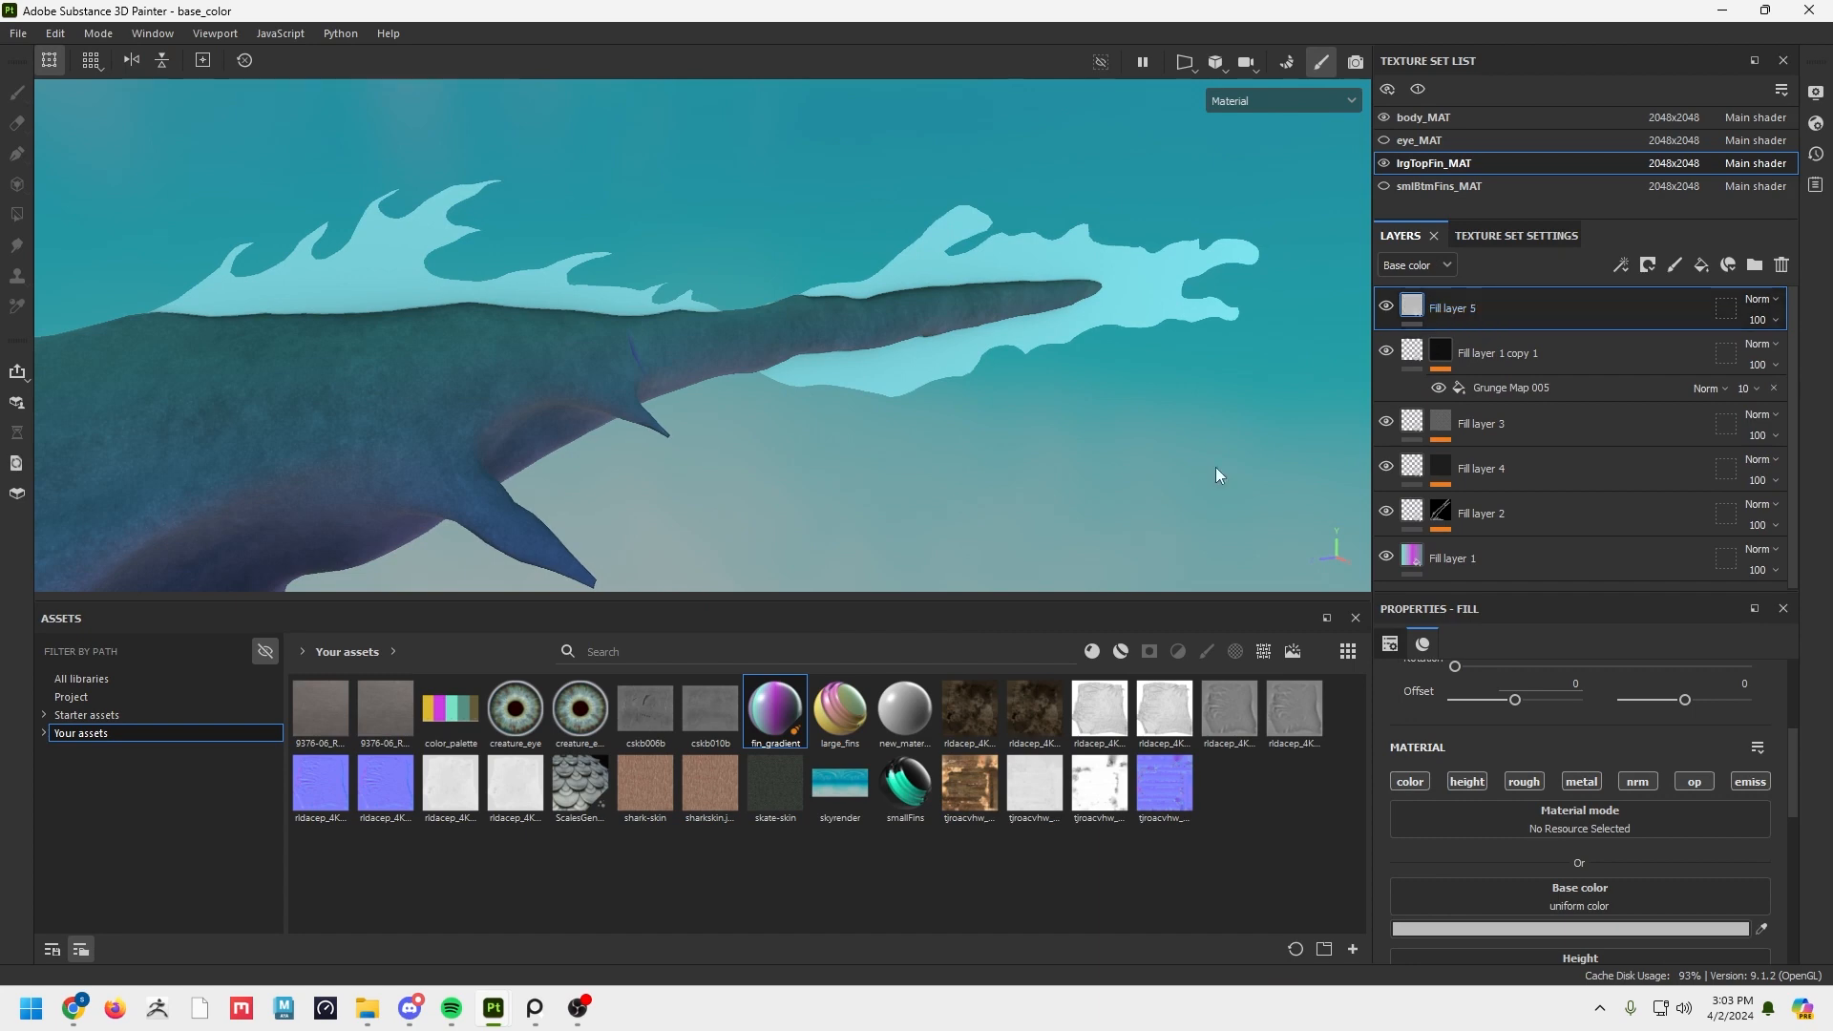
pyautogui.moveTo(775, 711); pyautogui.dragTo(1491, 897)
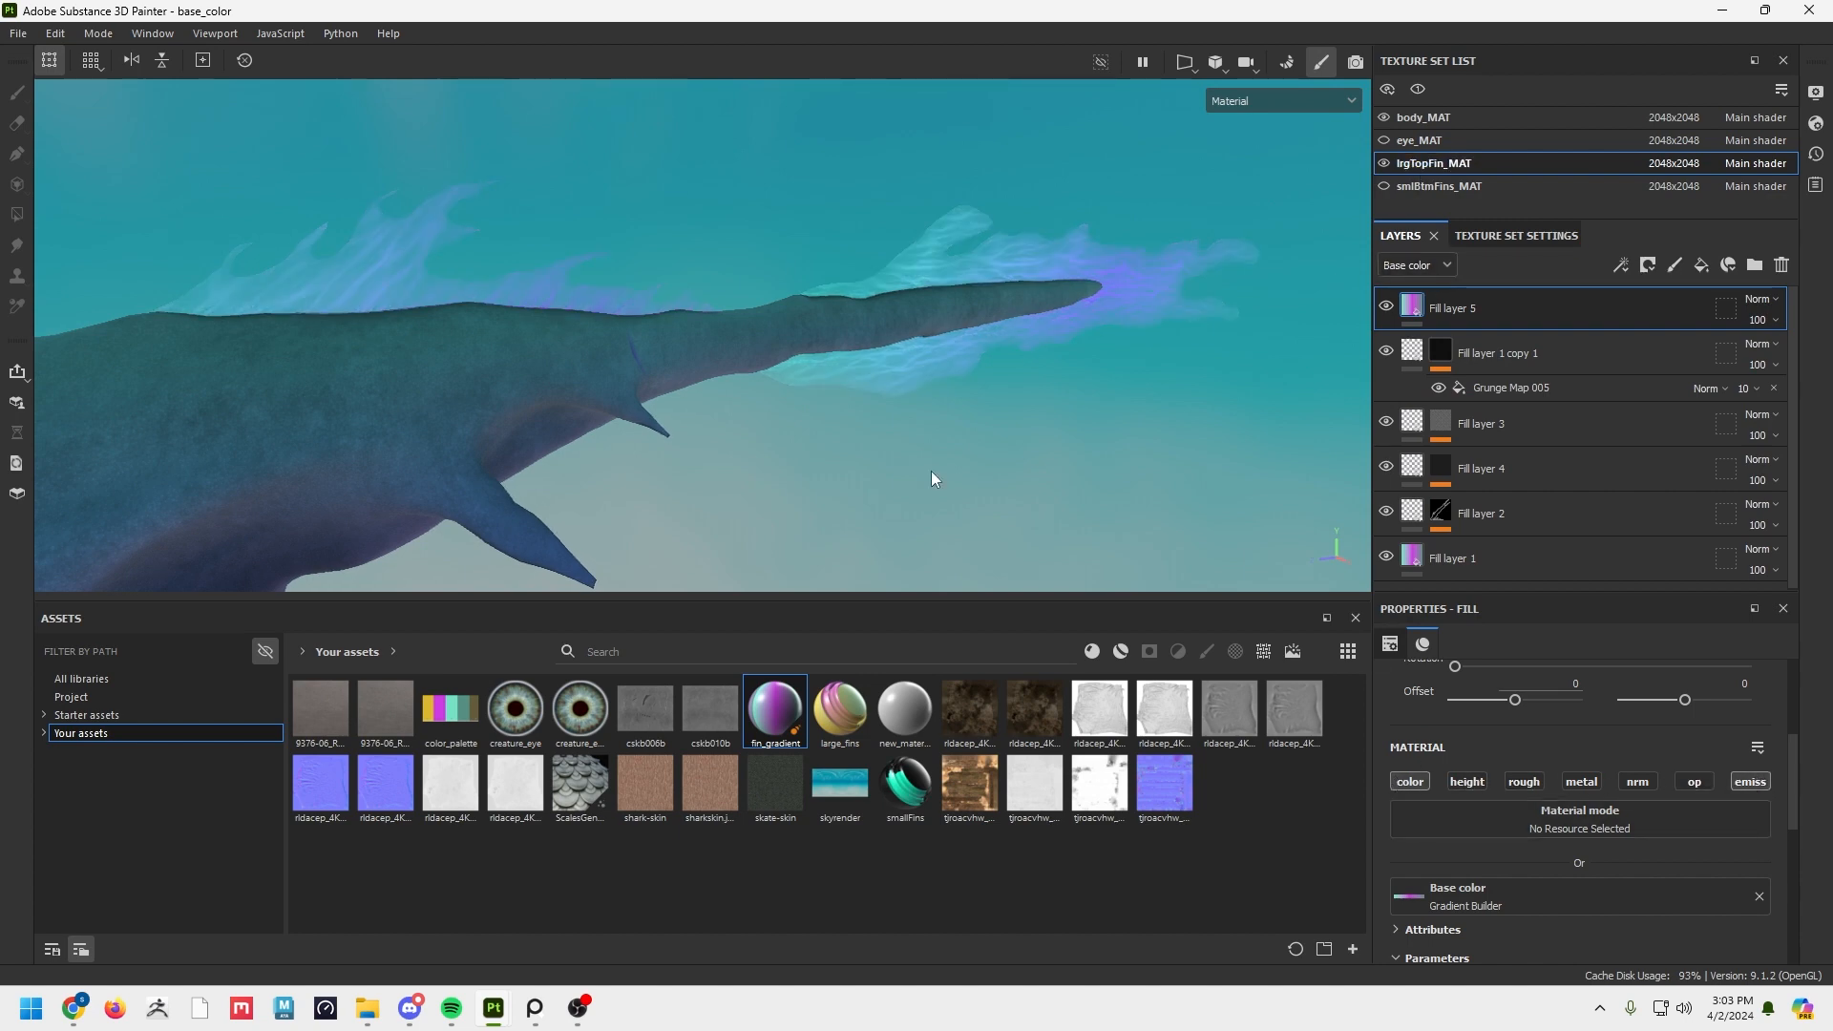
# Add a black mask to Fill layer 5 and choose the Dots brush for painting it.
pyautogui.rightClick(1411, 303)
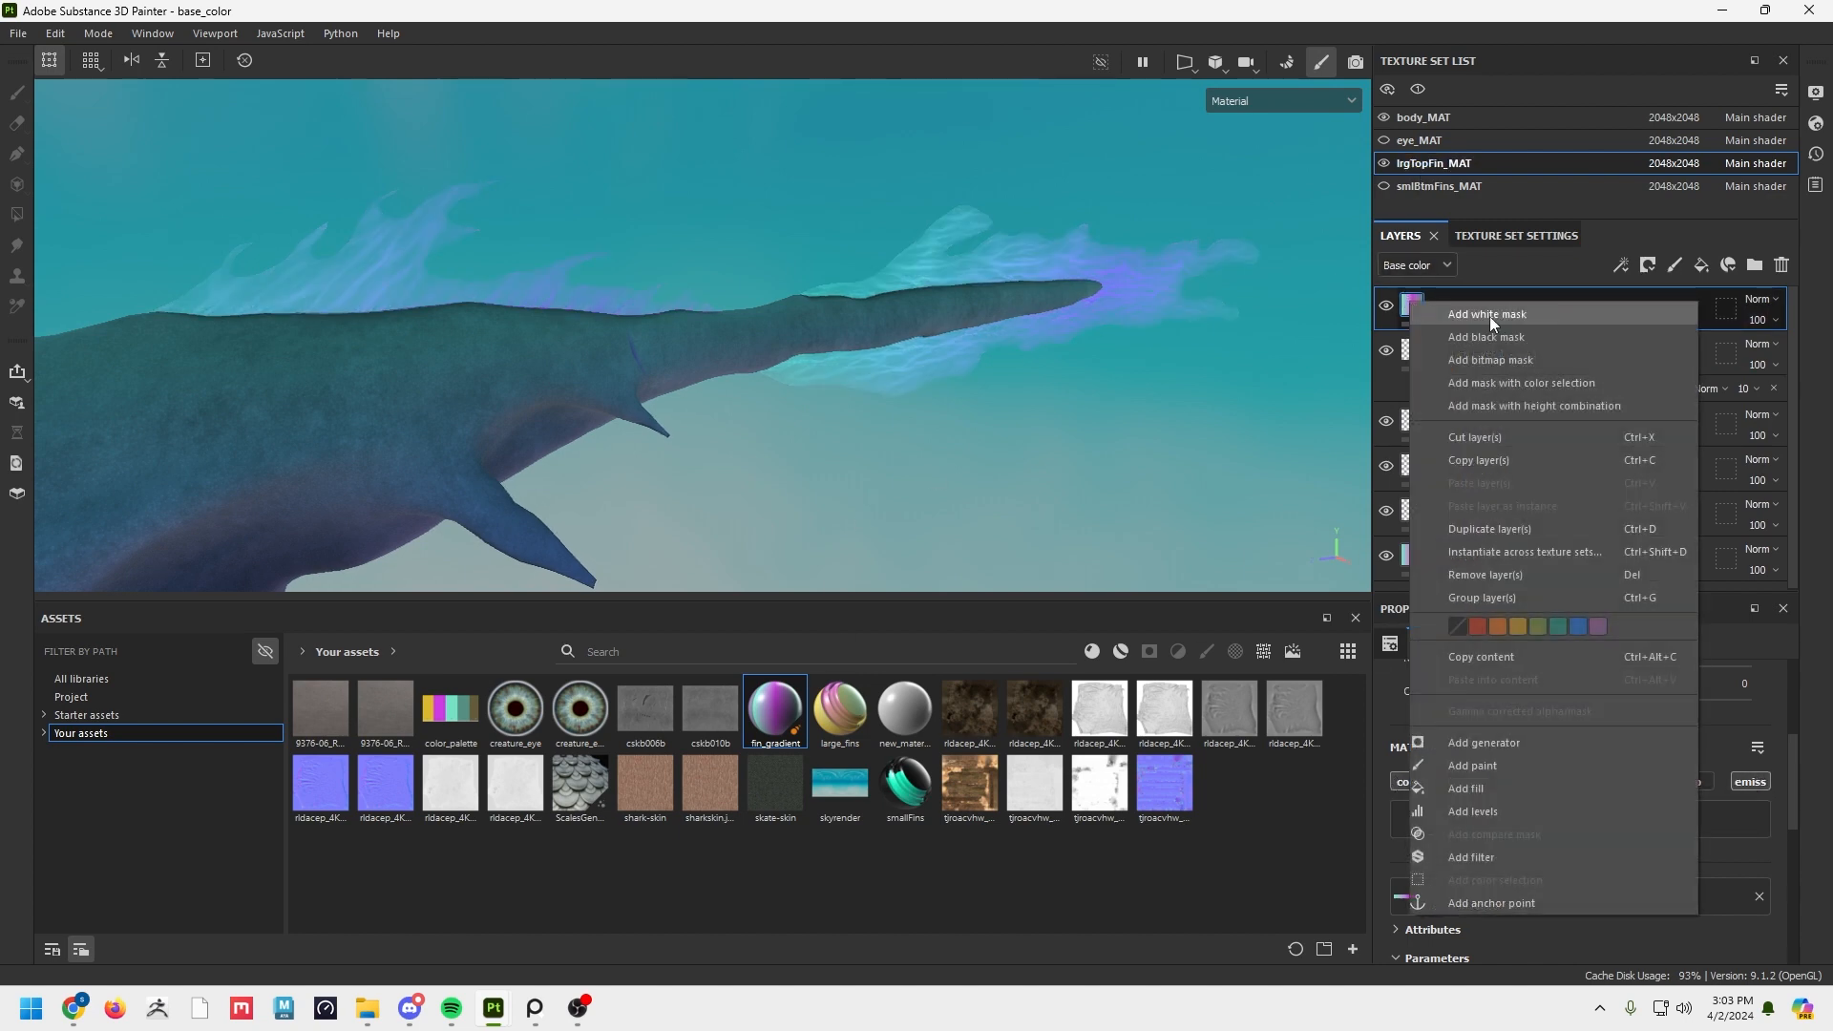
pyautogui.click(1505, 342)
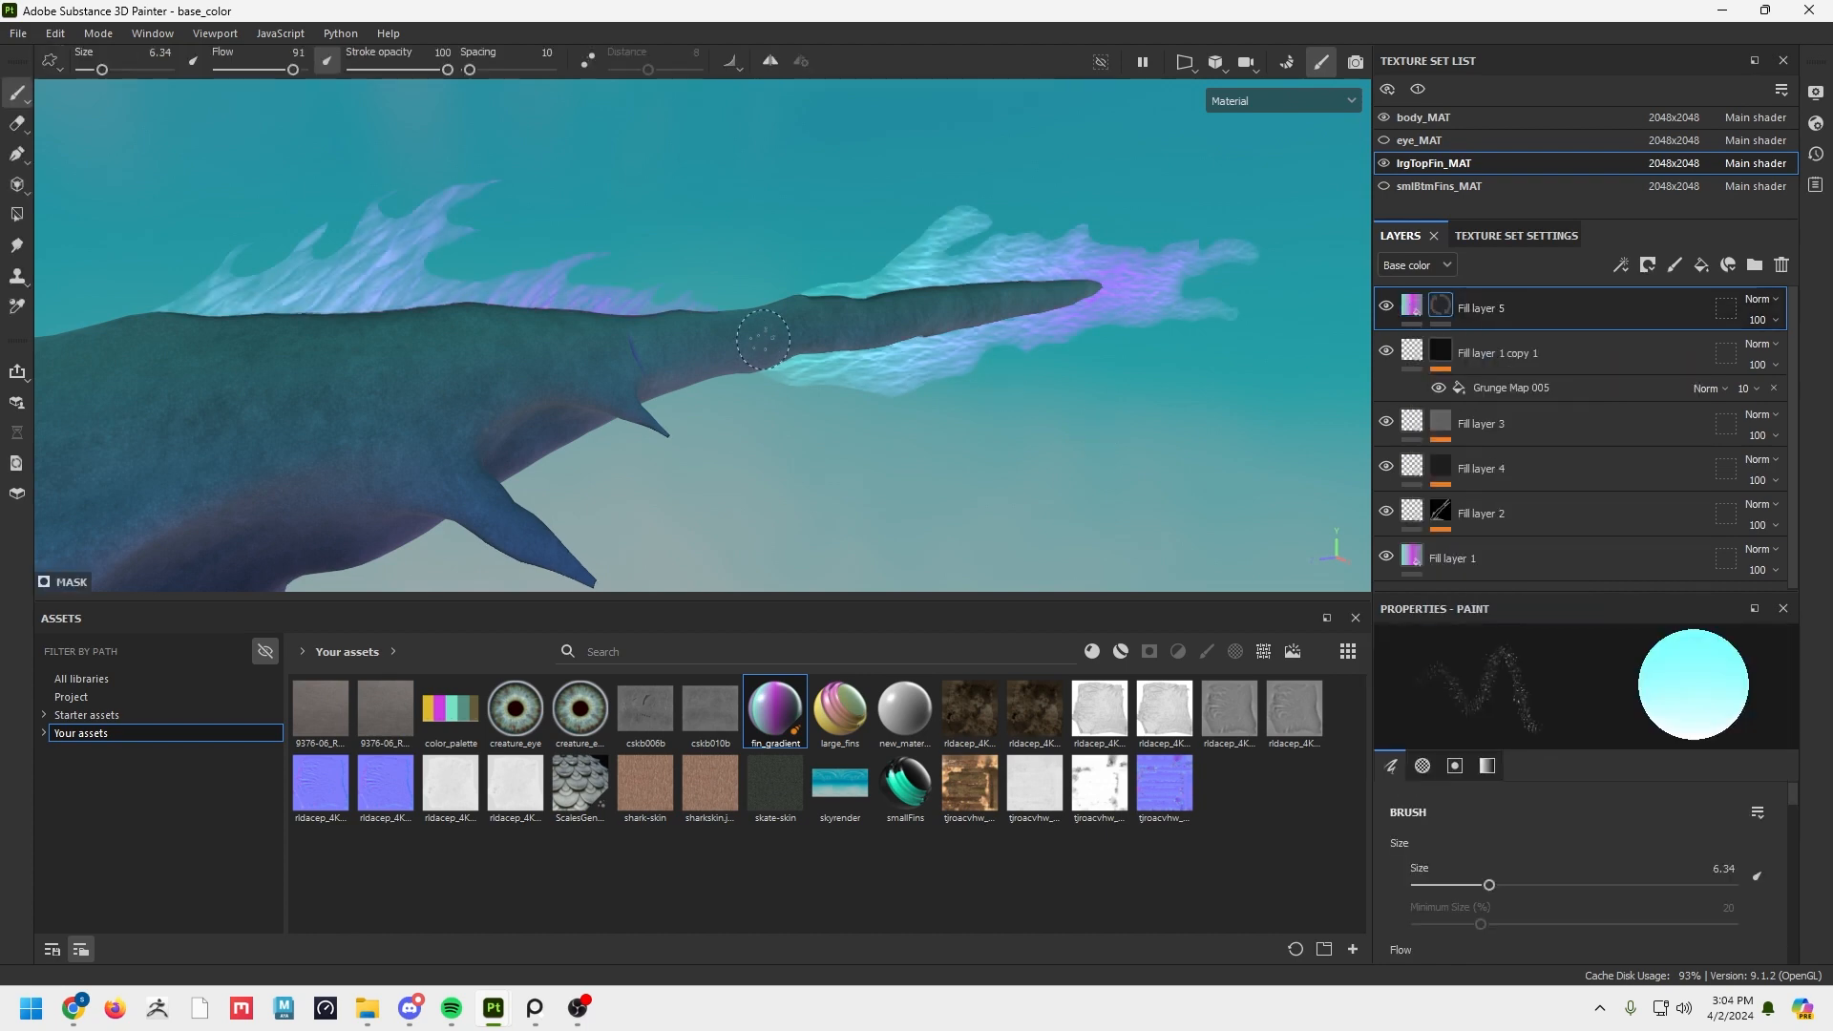
pyautogui.click(109, 680)
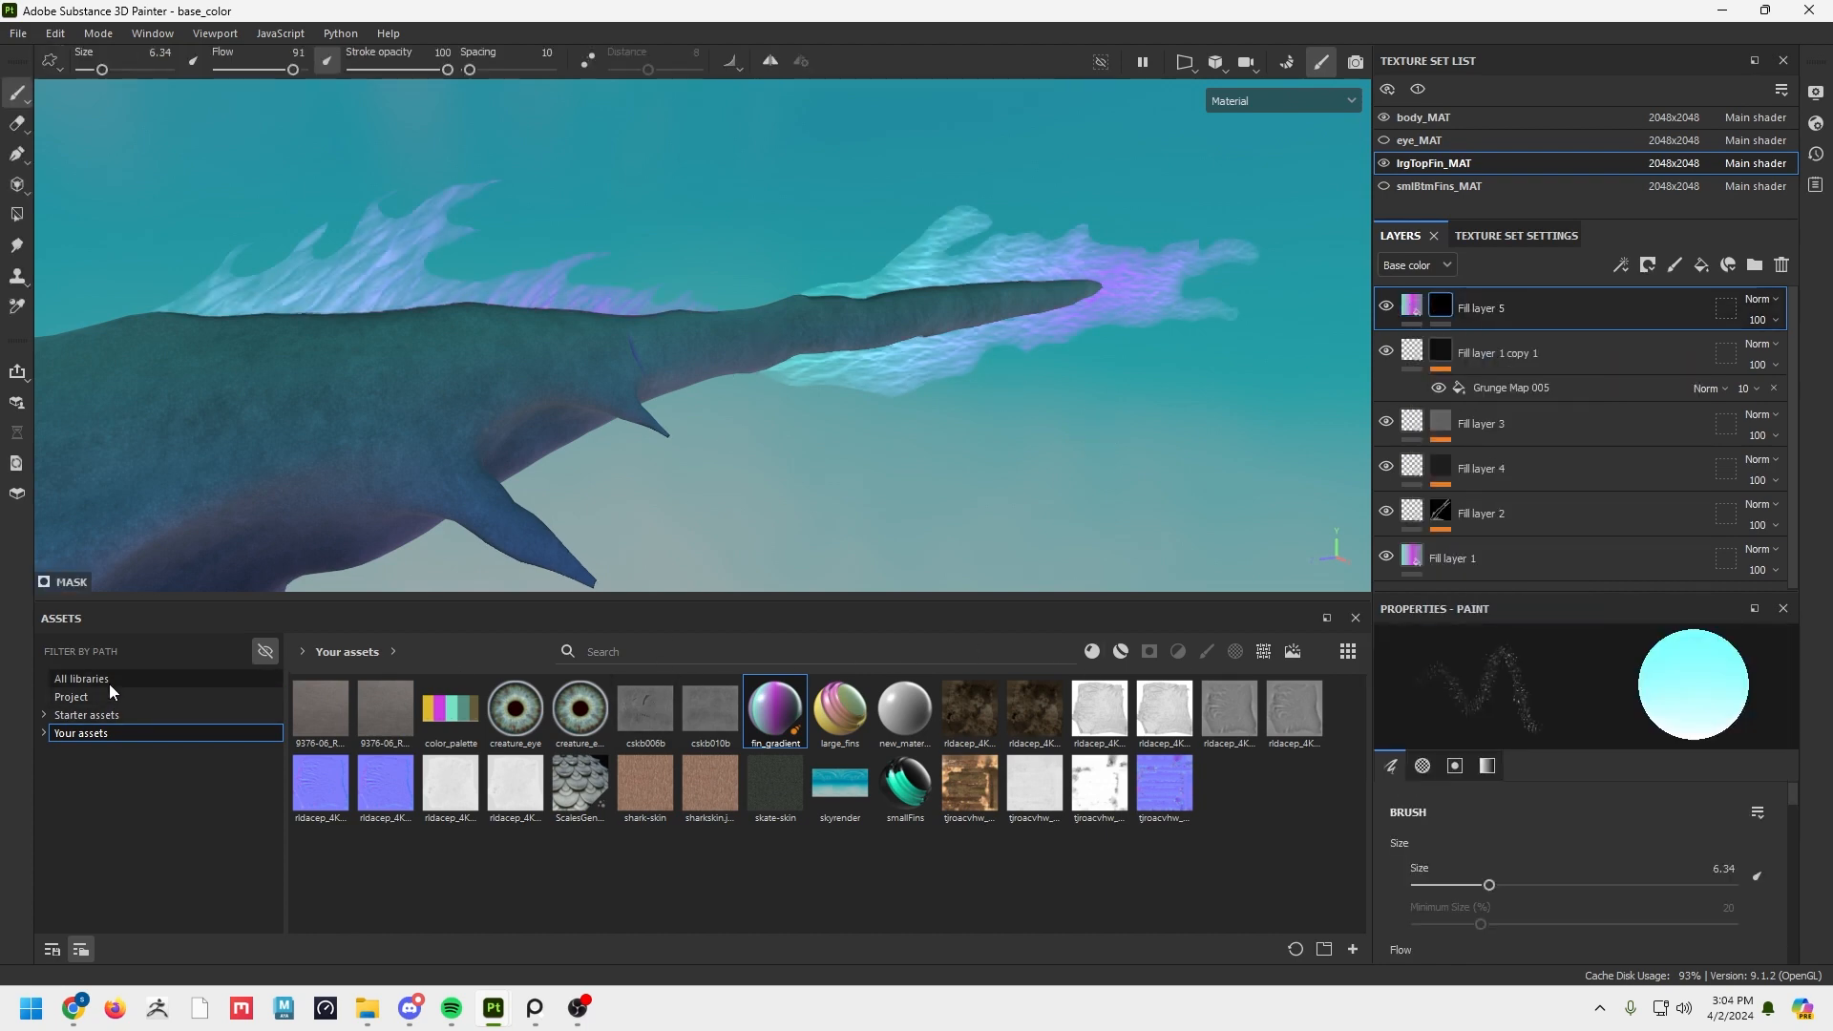
pyautogui.click(1206, 651)
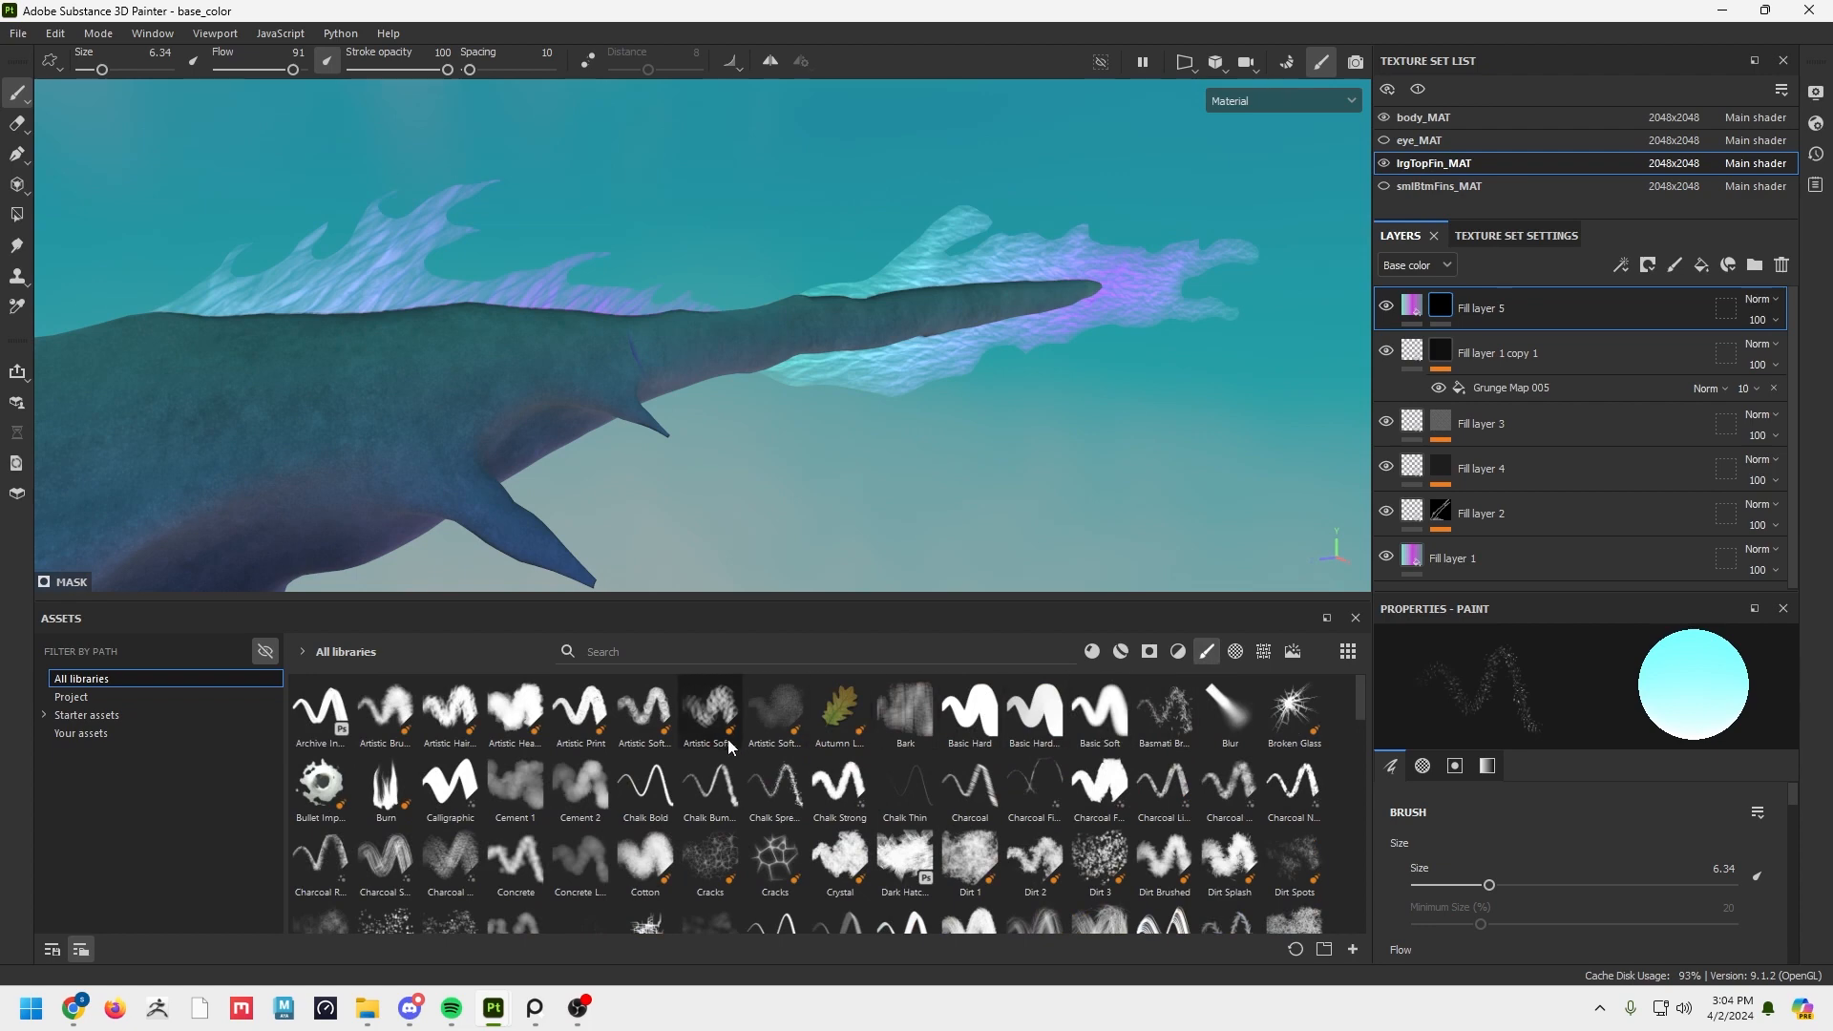
pyautogui.click(385, 922)
# Try painting dots into the Fill layer 5 mask on the tail fin with a brush size of 21.56.
pyautogui.moveTo(934, 410)
pyautogui.keyDown('alt'); pyautogui.mouseDown(button='right')
pyautogui.moveTo(1068, 380)
pyautogui.moveTo(1164, 287)
pyautogui.mouseUp(button='right'); pyautogui.keyUp('alt')
pyautogui.keyDown('alt'); pyautogui.moveTo(1163, 286); pyautogui.dragTo(651, 479, button='middle'); pyautogui.keyUp('alt')
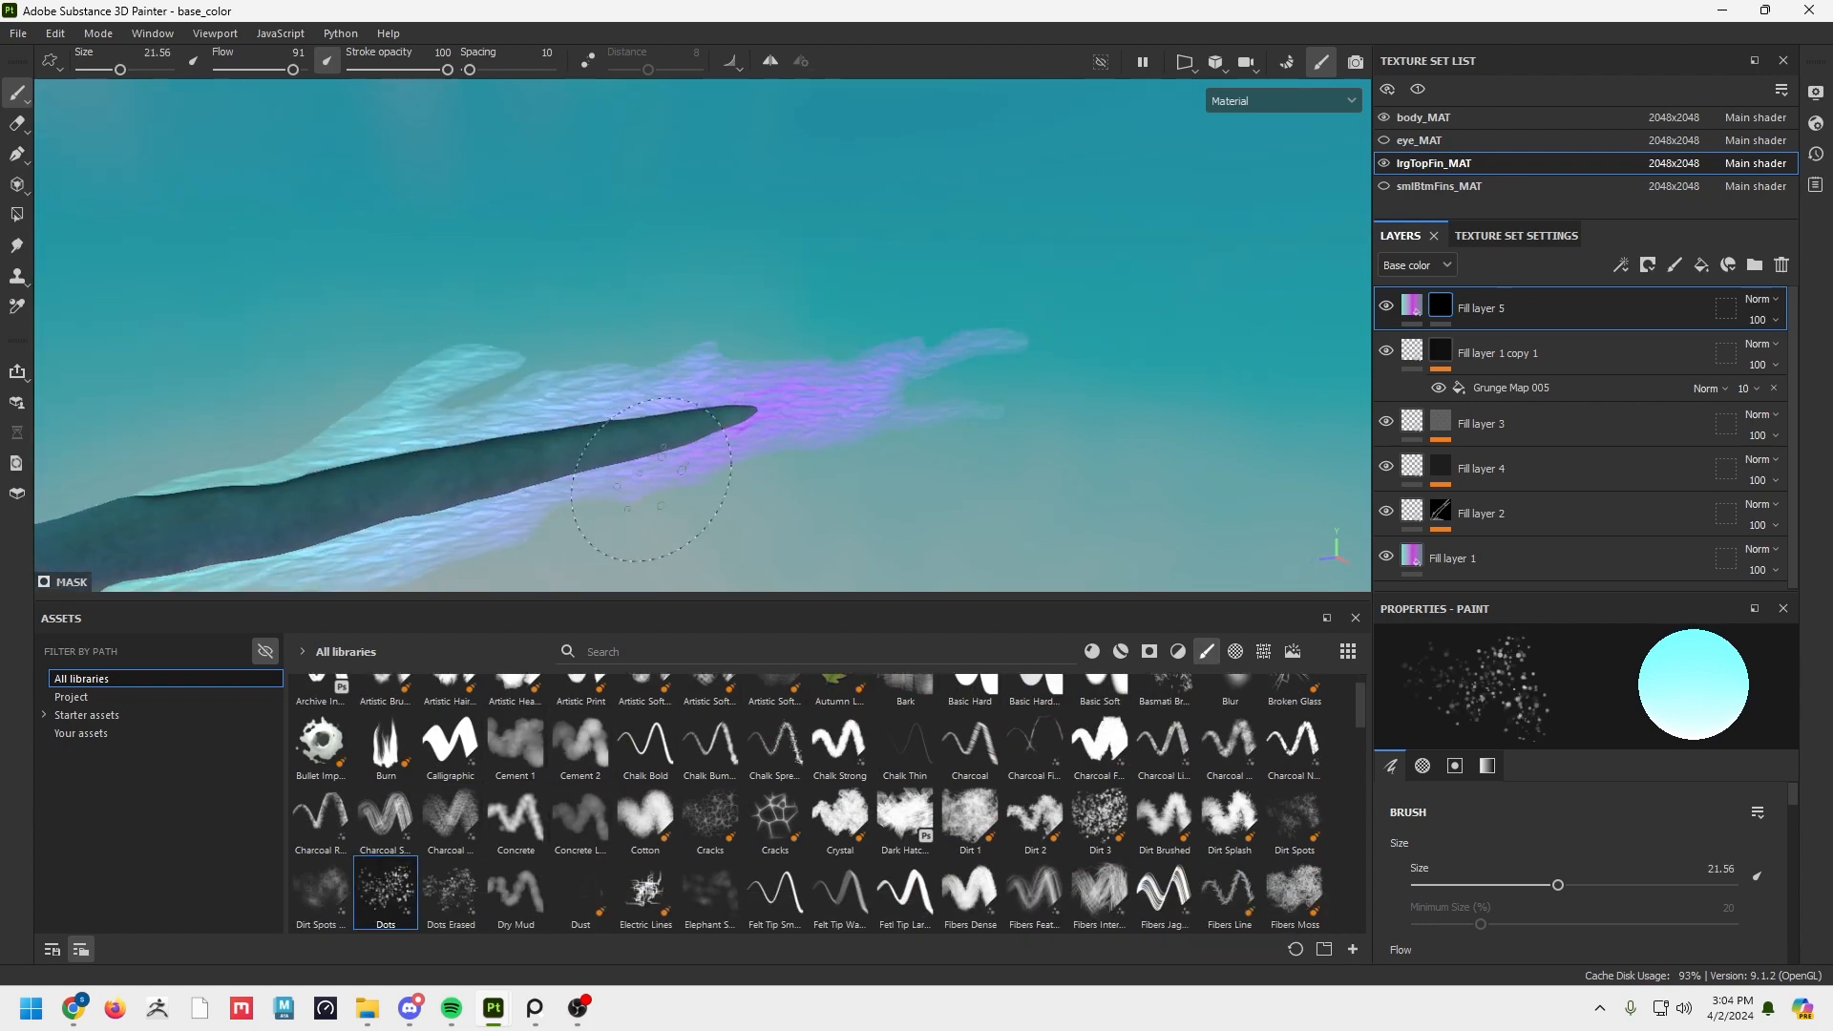
pyautogui.keyDown('alt'); pyautogui.moveTo(554, 443); pyautogui.dragTo(654, 425, button='middle'); pyautogui.keyUp('alt')
pyautogui.scroll(1, 655, 426)
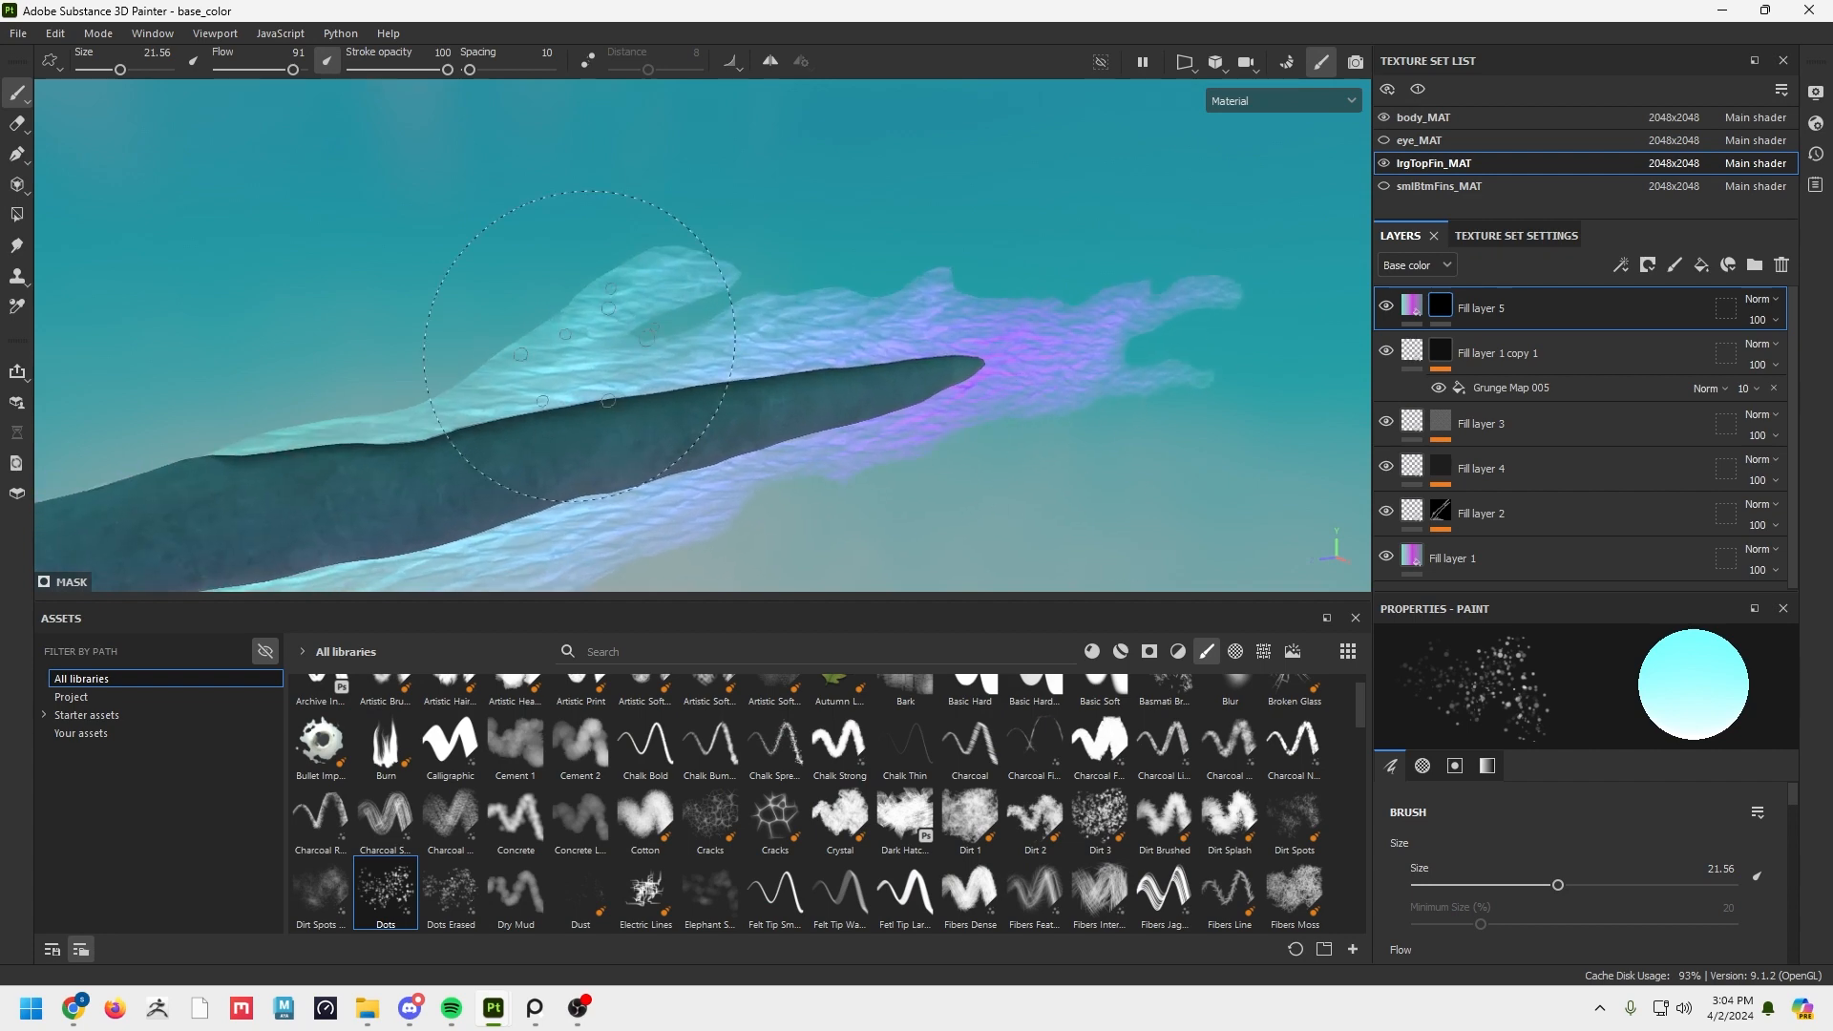
pyautogui.moveTo(552, 371); pyautogui.dragTo(587, 371)
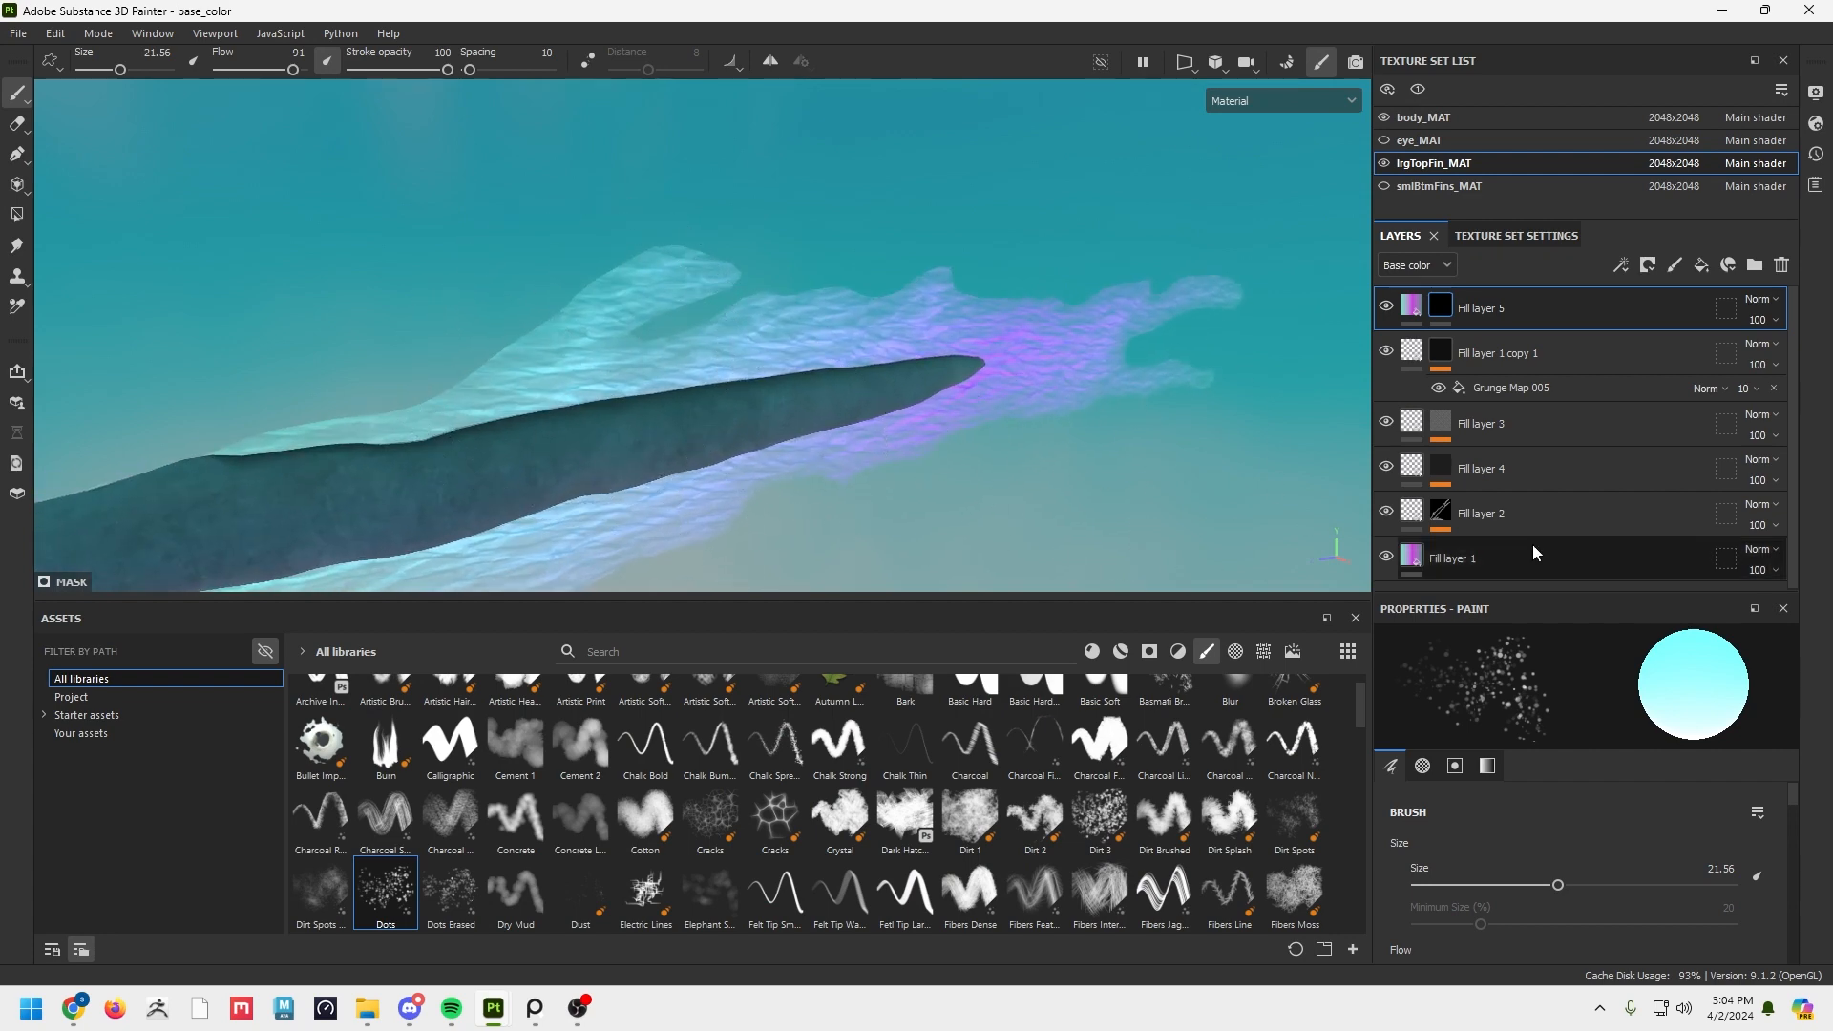
# Set the blending mode of Fill layer 5 to Linear dodge (Add).
pyautogui.click(1411, 306)
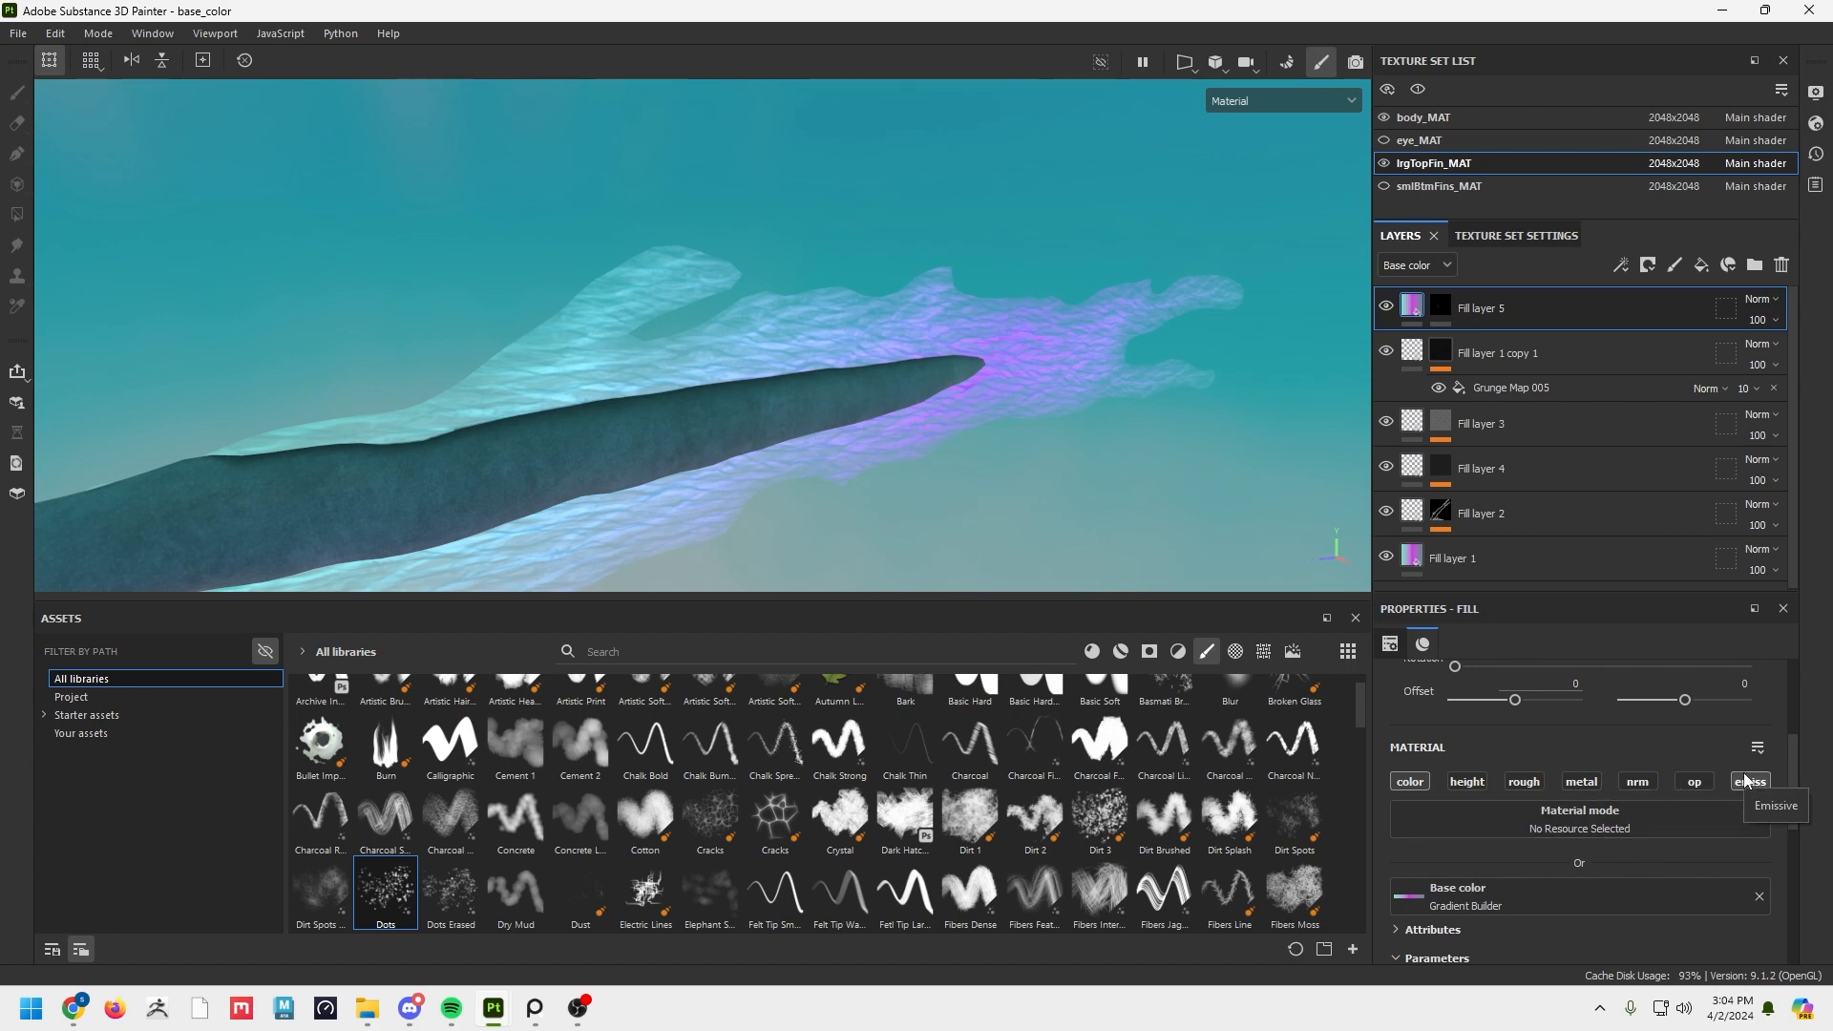
pyautogui.click(1762, 298)
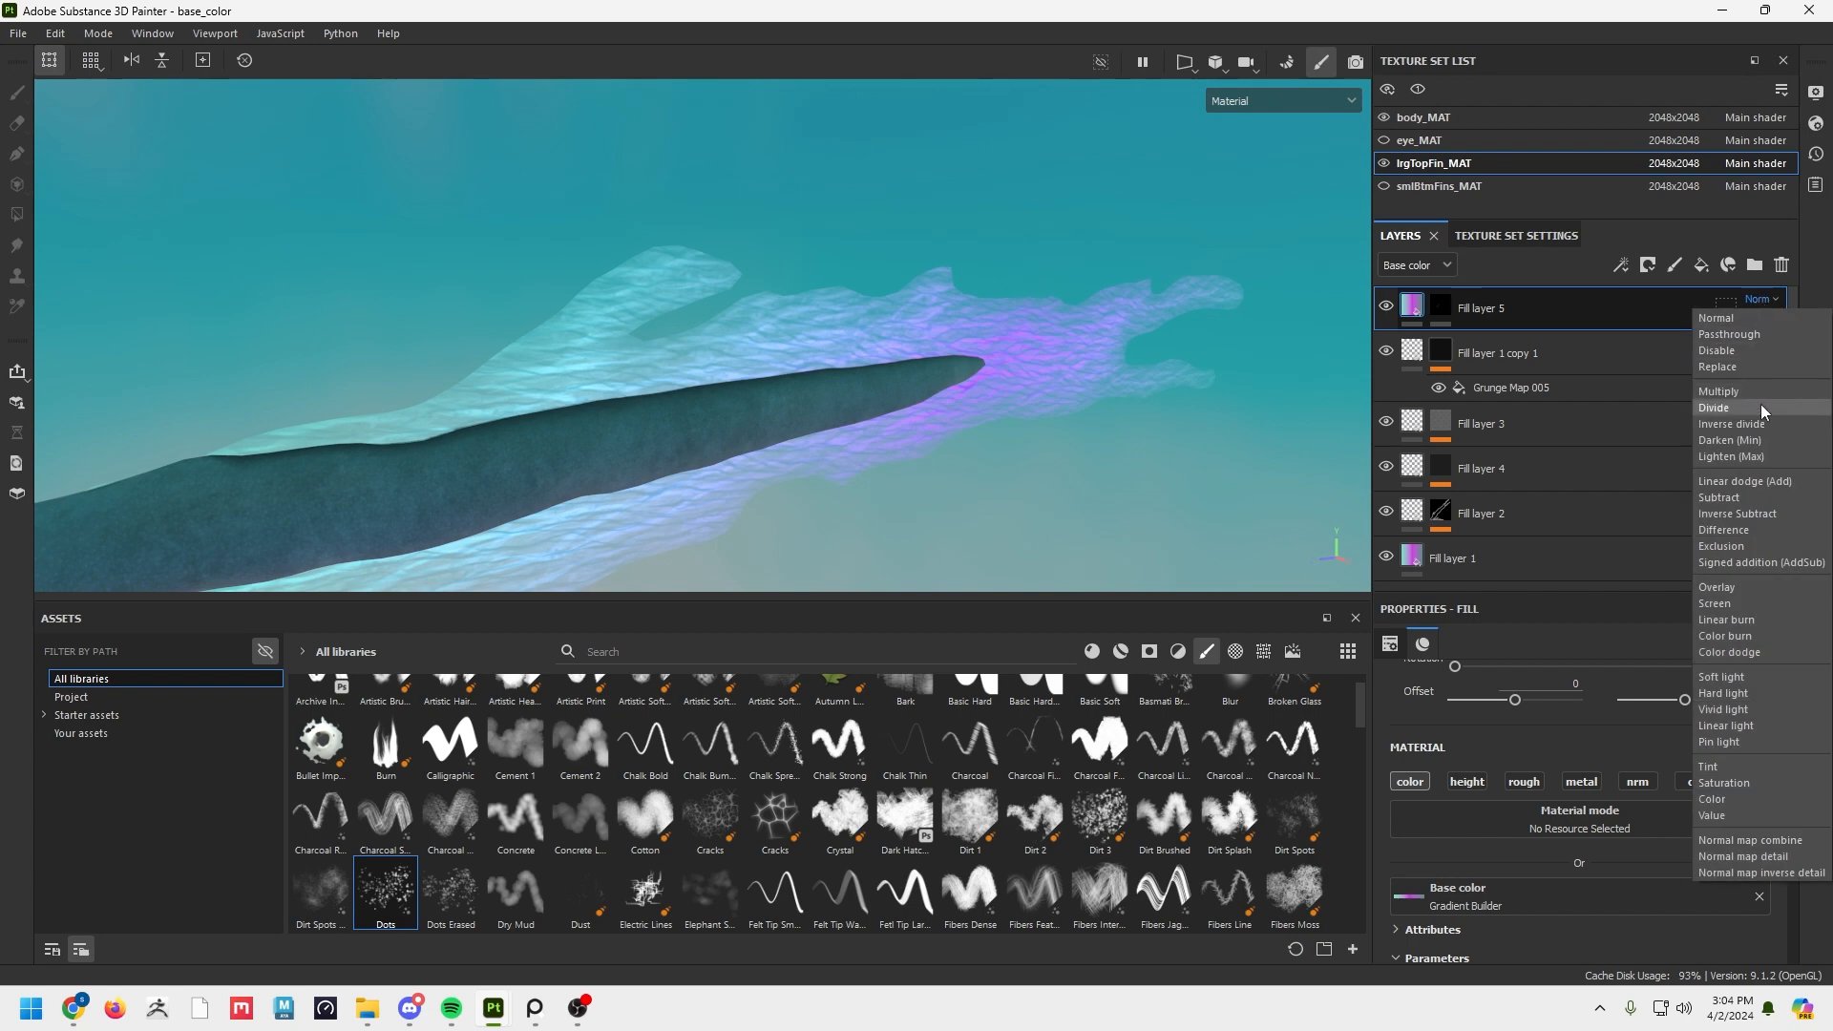
pyautogui.click(1760, 481)
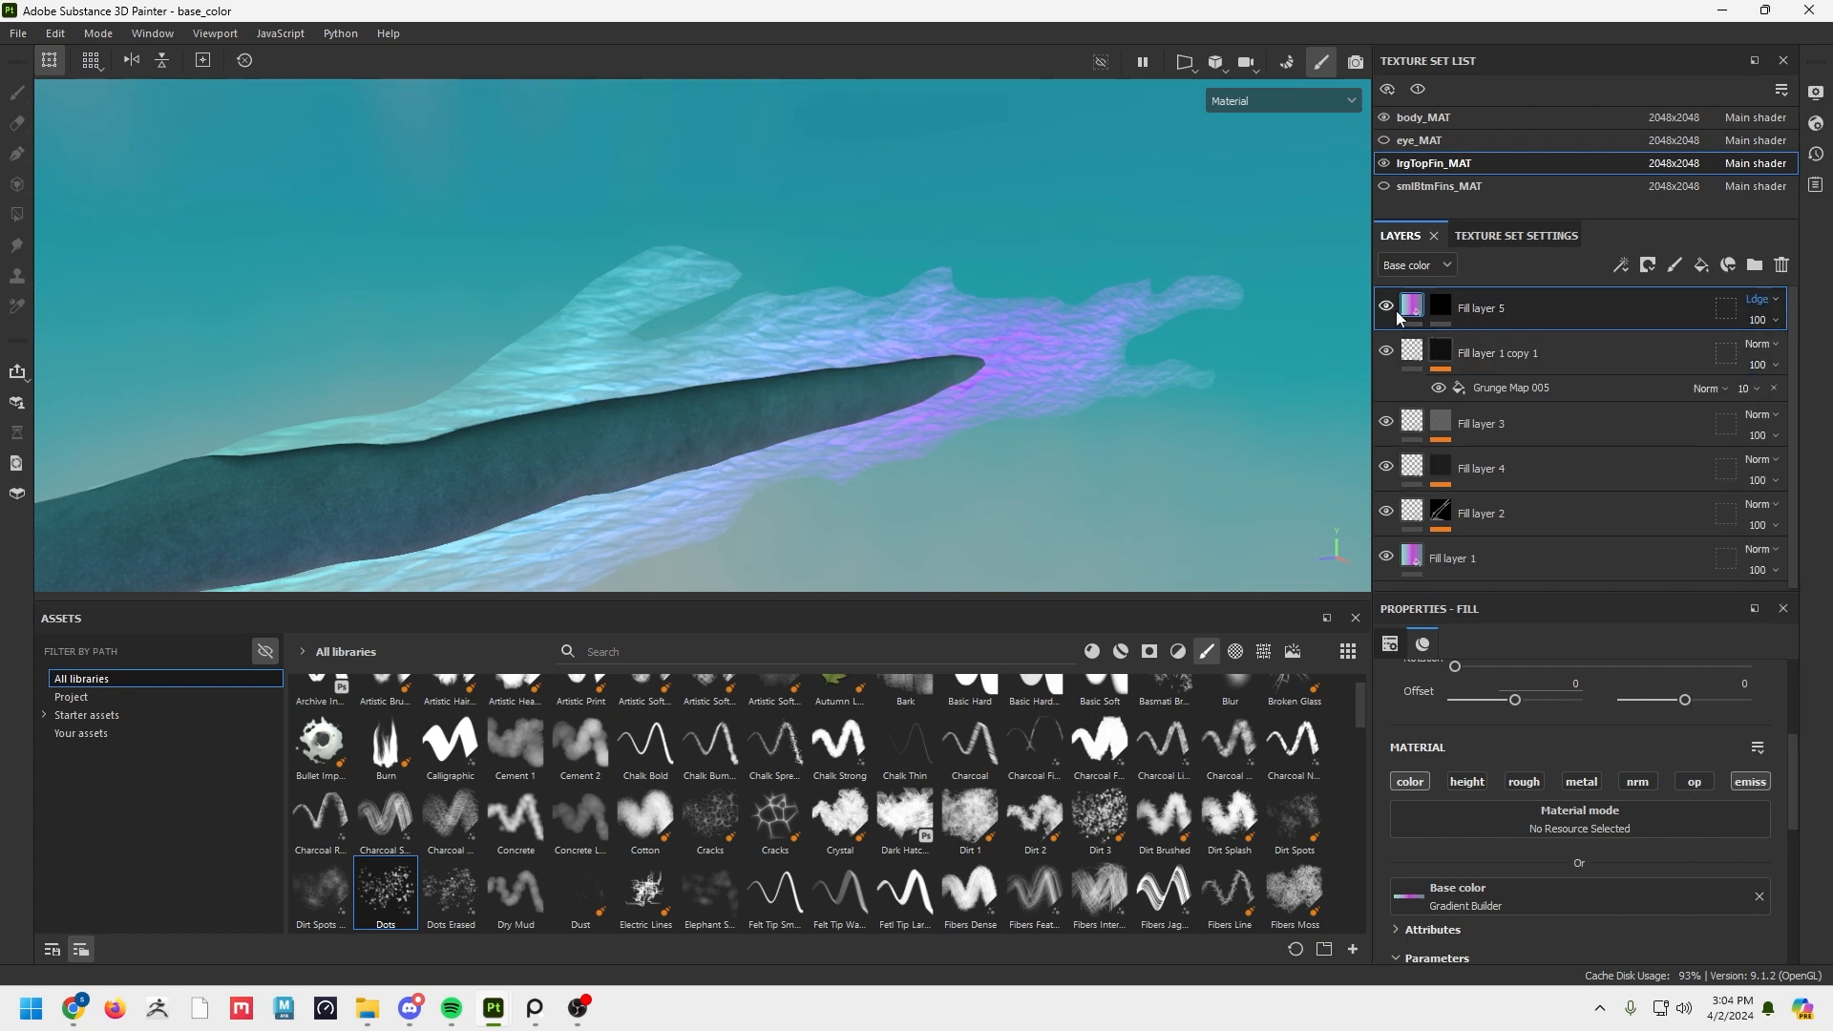
# Remove the mask from Fill layer 5.
pyautogui.rightClick(1440, 305)
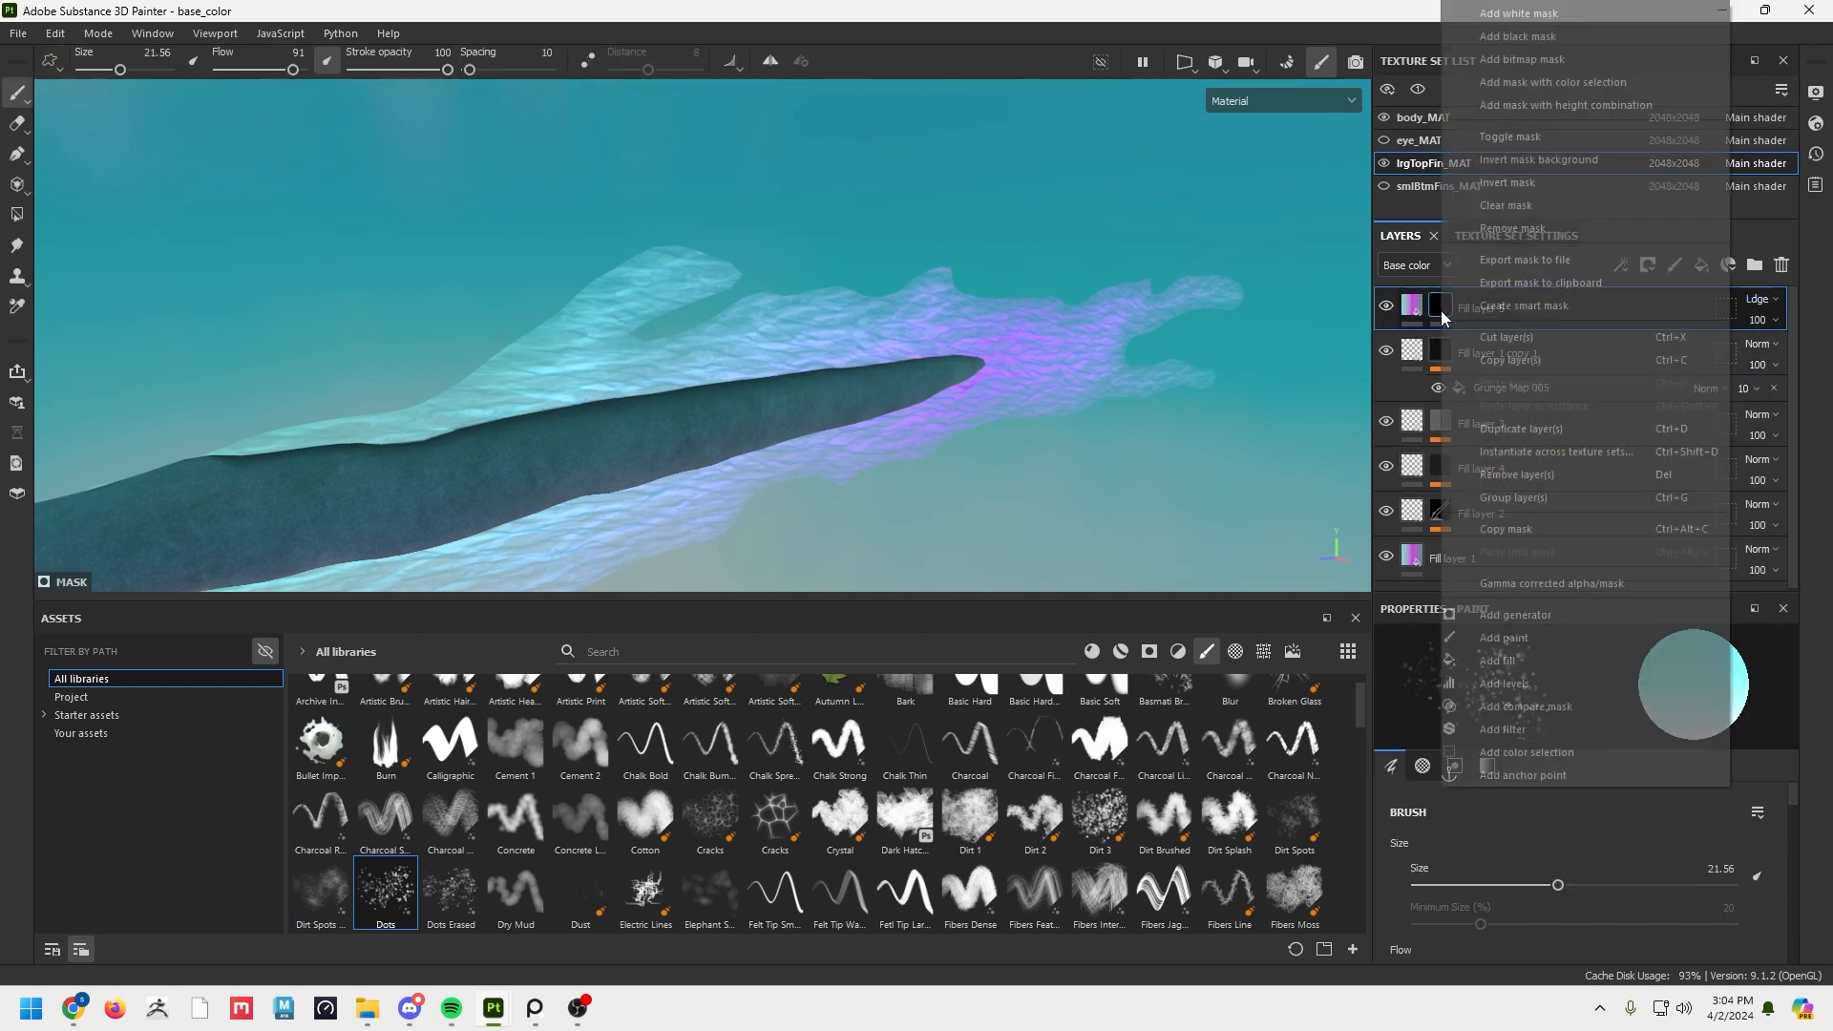
pyautogui.click(1520, 315)
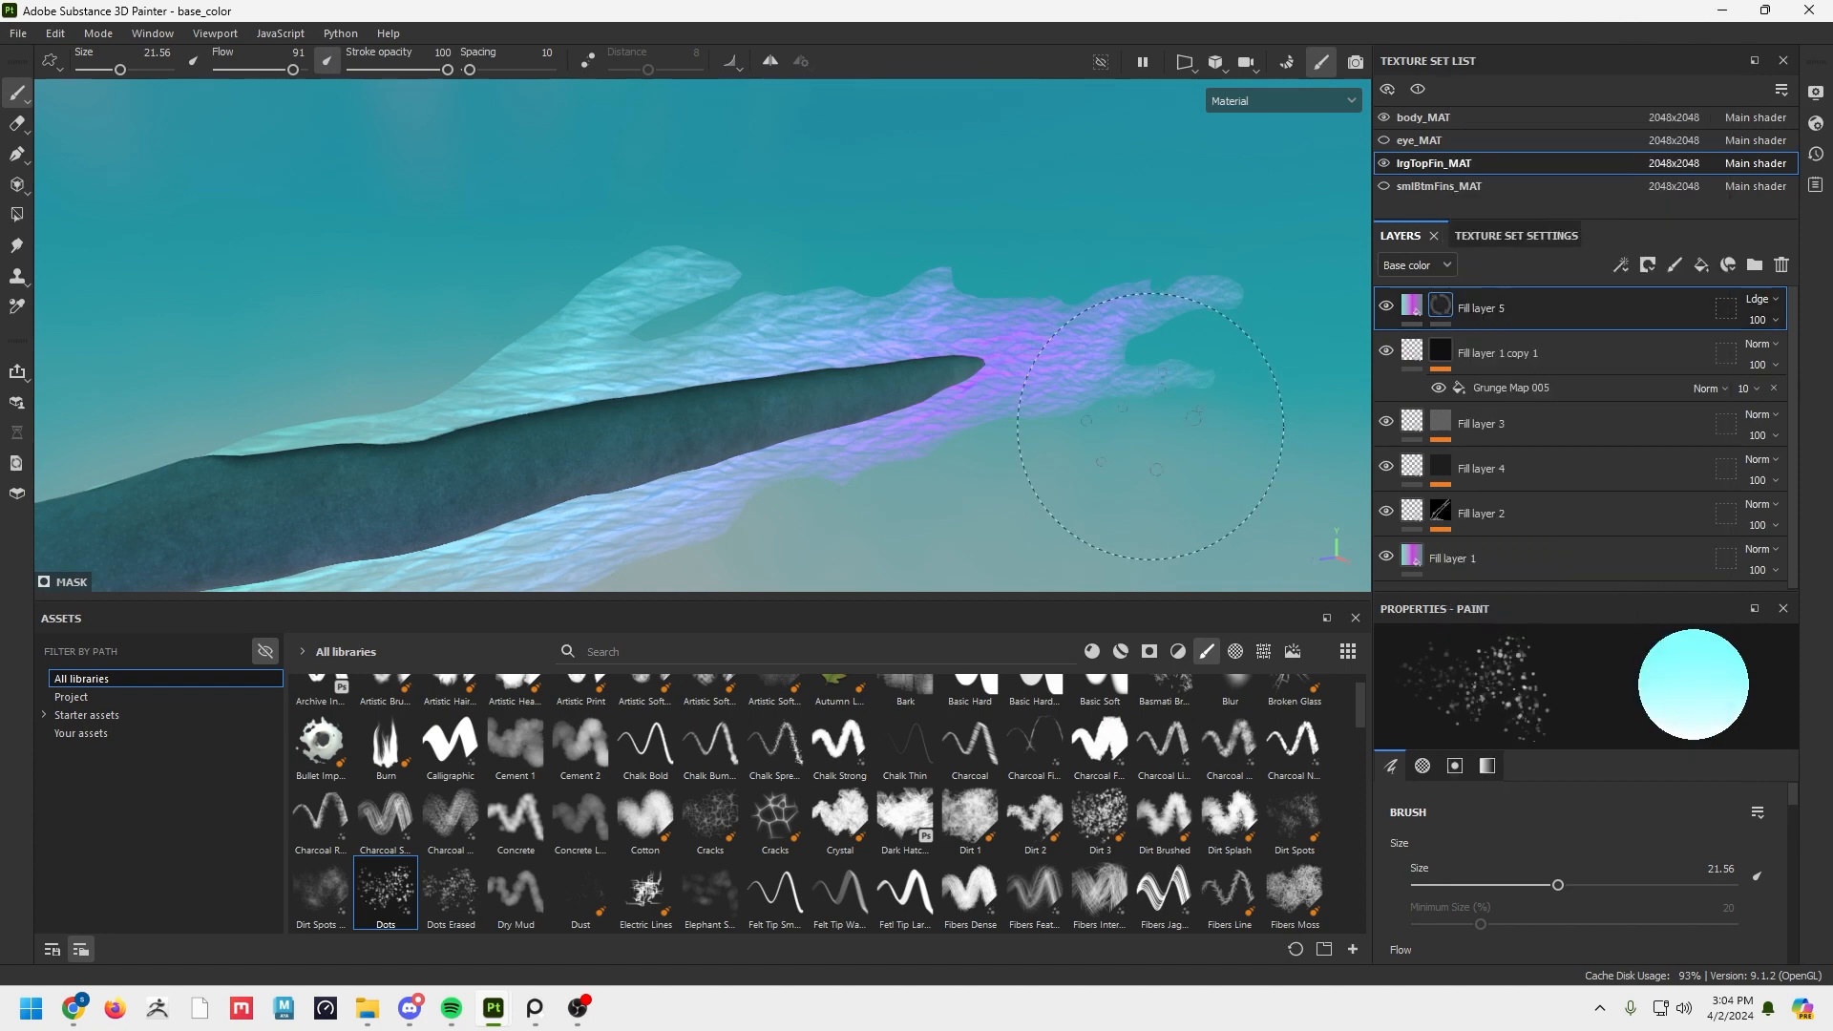
pyautogui.moveTo(974, 451)
pyautogui.keyDown('alt'); pyautogui.mouseDown()
pyautogui.moveTo(659, 417)
pyautogui.moveTo(687, 392)
pyautogui.moveTo(741, 410)
pyautogui.moveTo(859, 364)
pyautogui.mouseUp(); pyautogui.keyUp('alt')
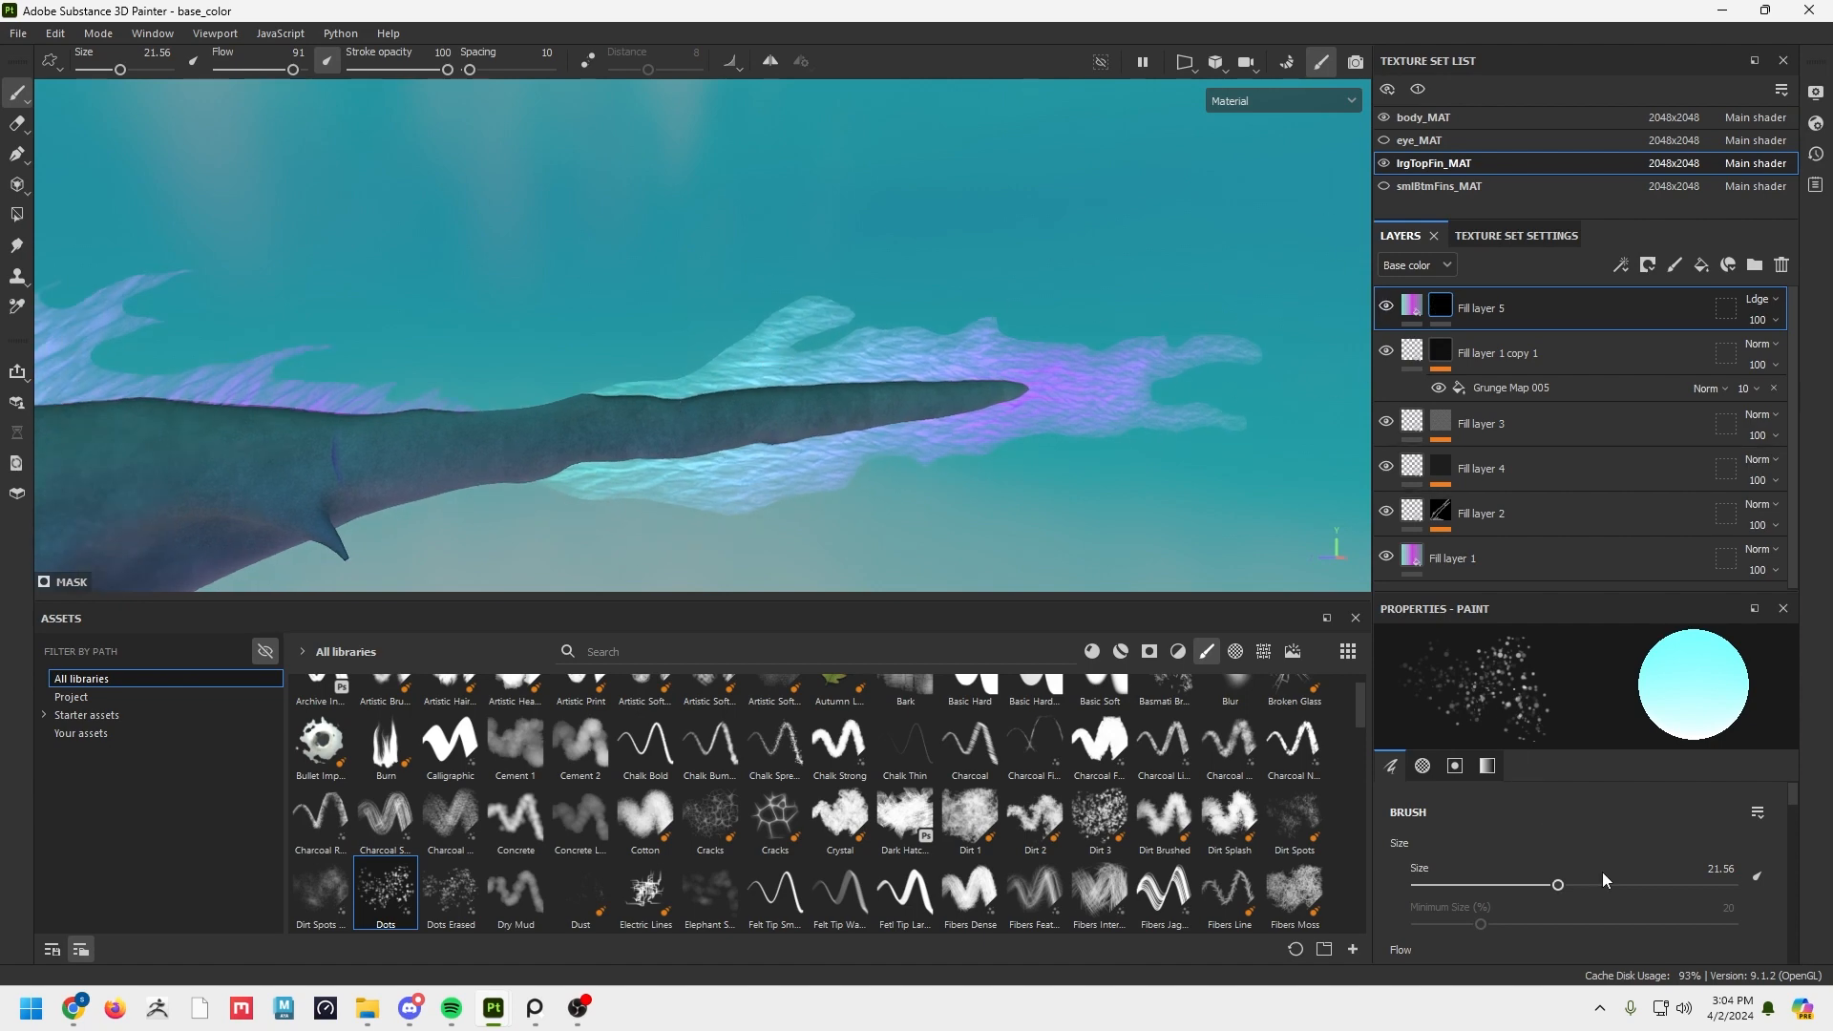
pyautogui.click(1451, 310)
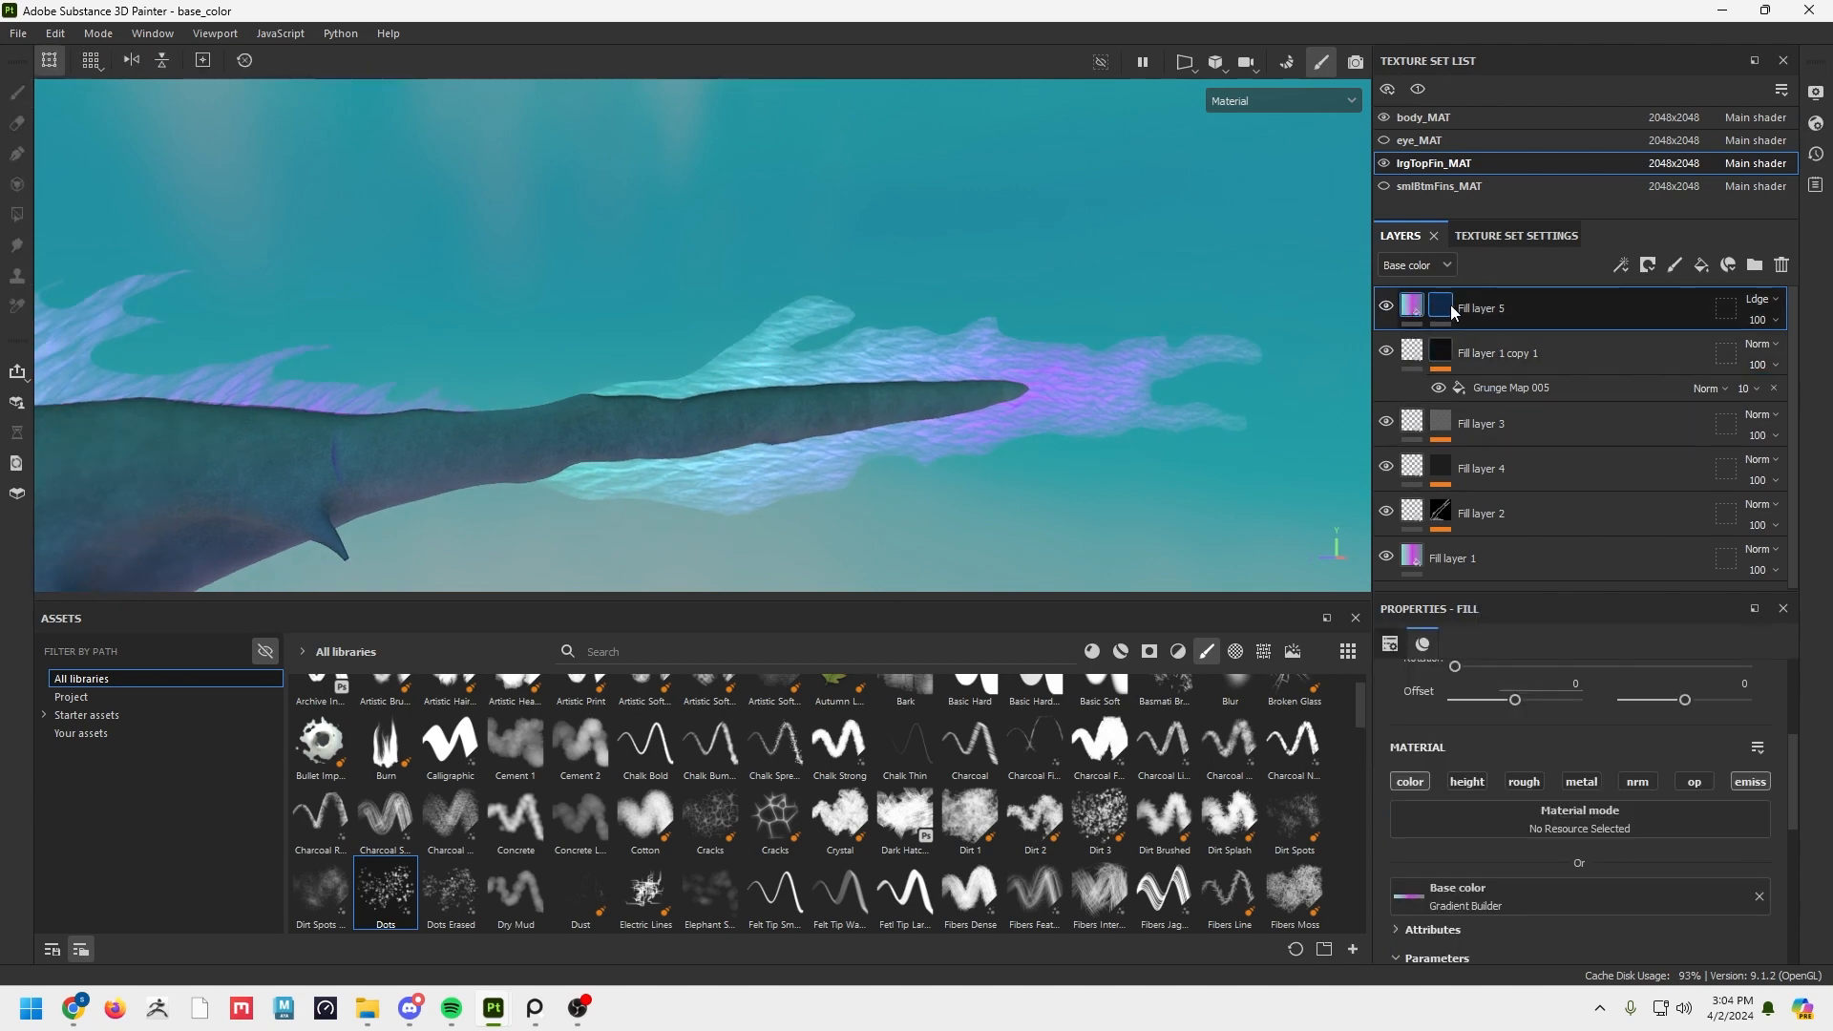
pyautogui.rightClick(1440, 306)
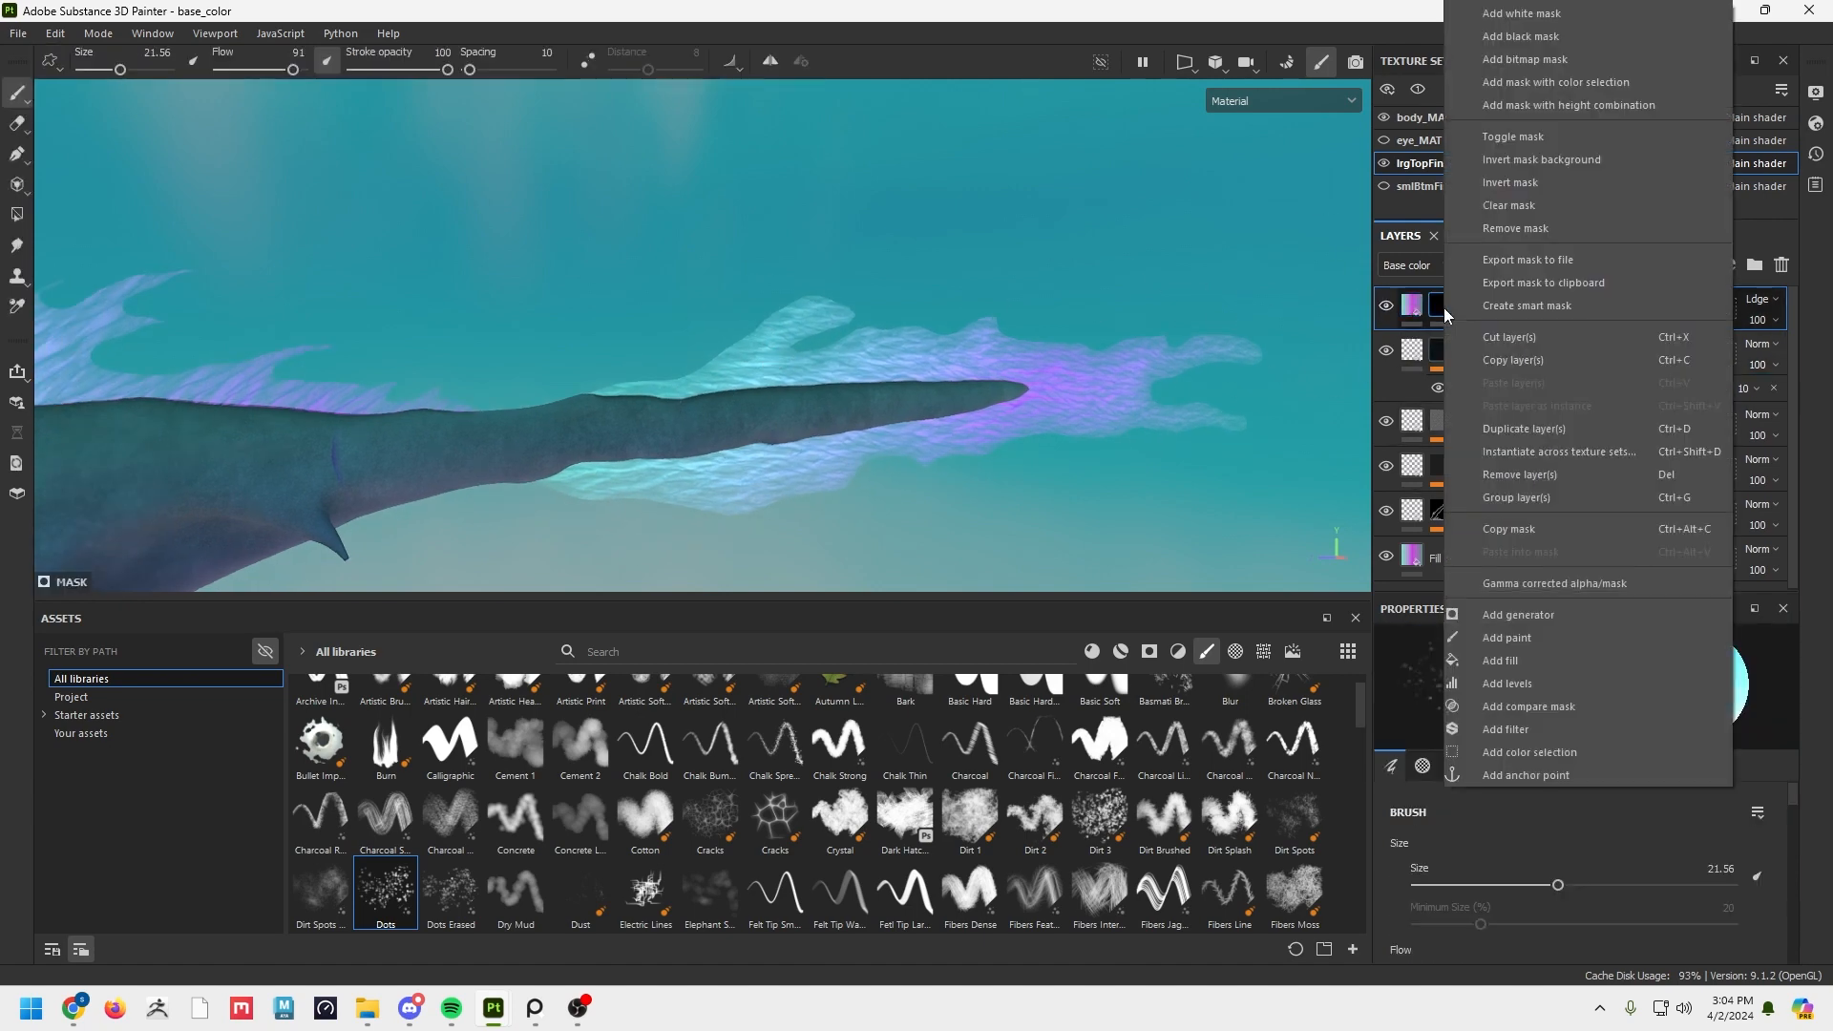
pyautogui.click(1514, 229)
# Find fin_gradient by searching all libraries for "fin_" and assign it to the Emissive channel of Fill layer 5.
pyautogui.scroll(-1, 1486, 736)
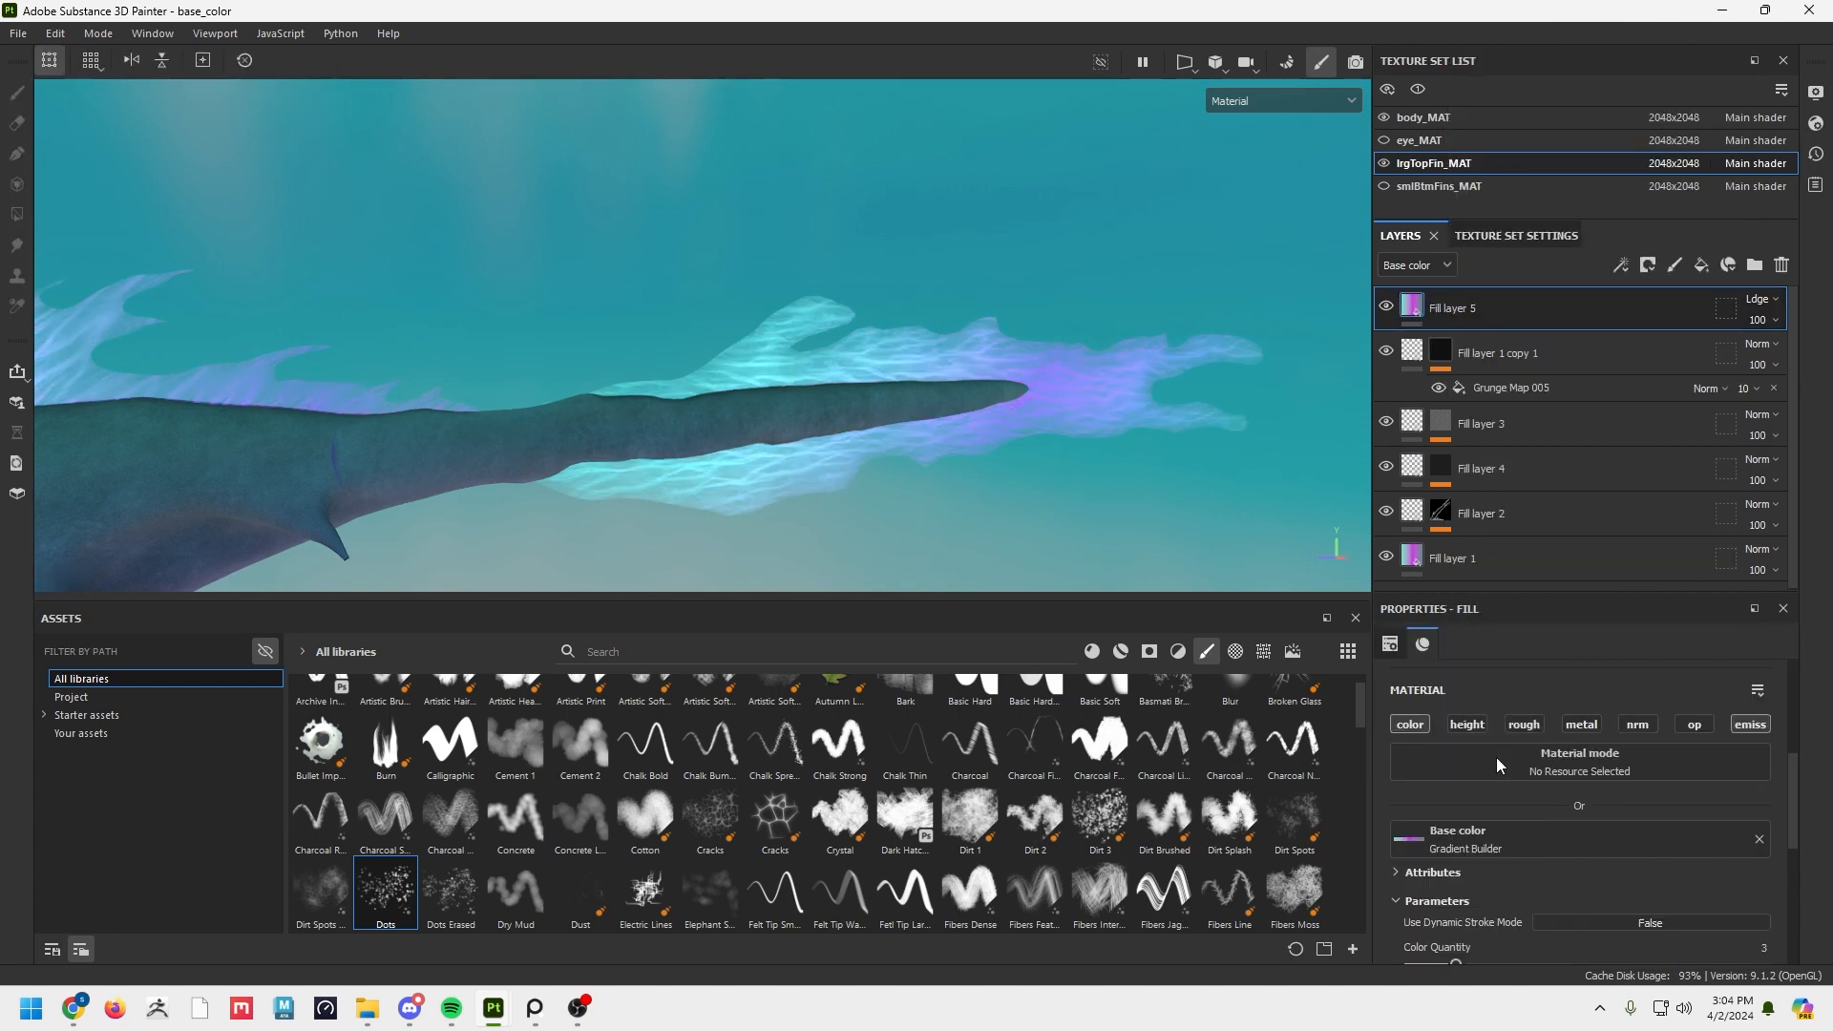
pyautogui.scroll(-1, 1497, 758)
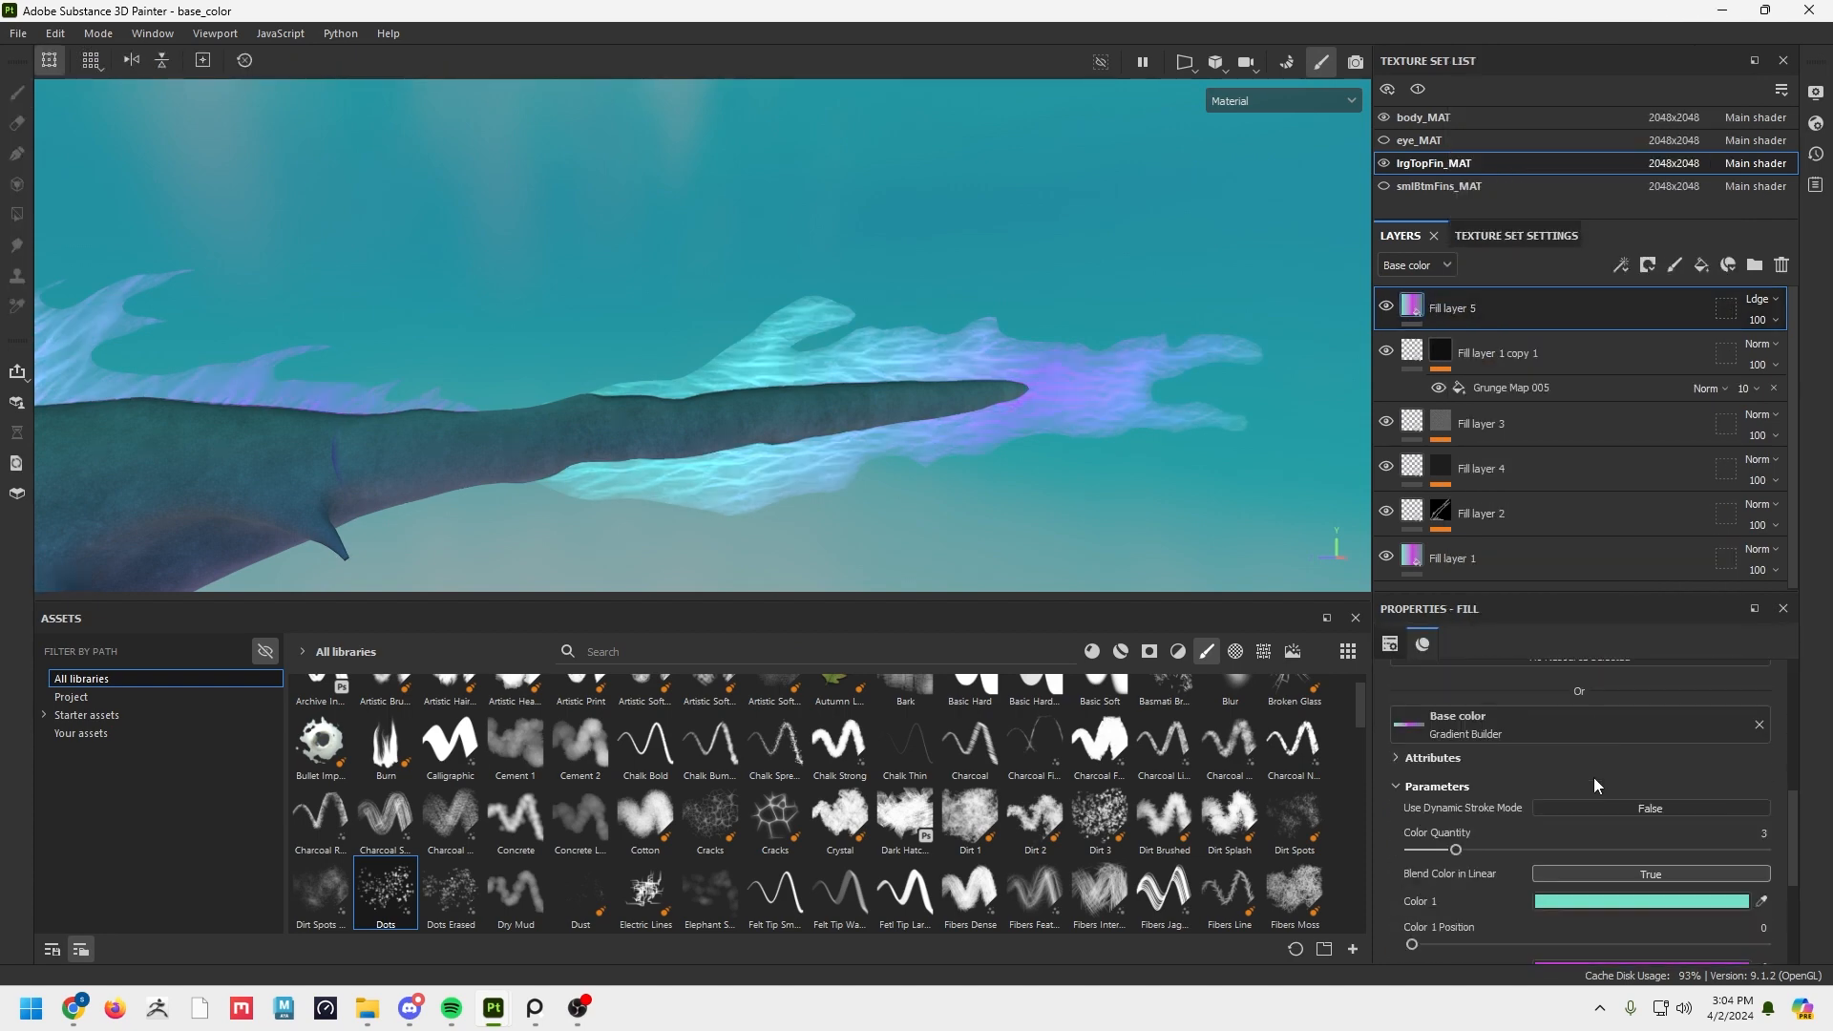
pyautogui.scroll(-3, 1592, 781)
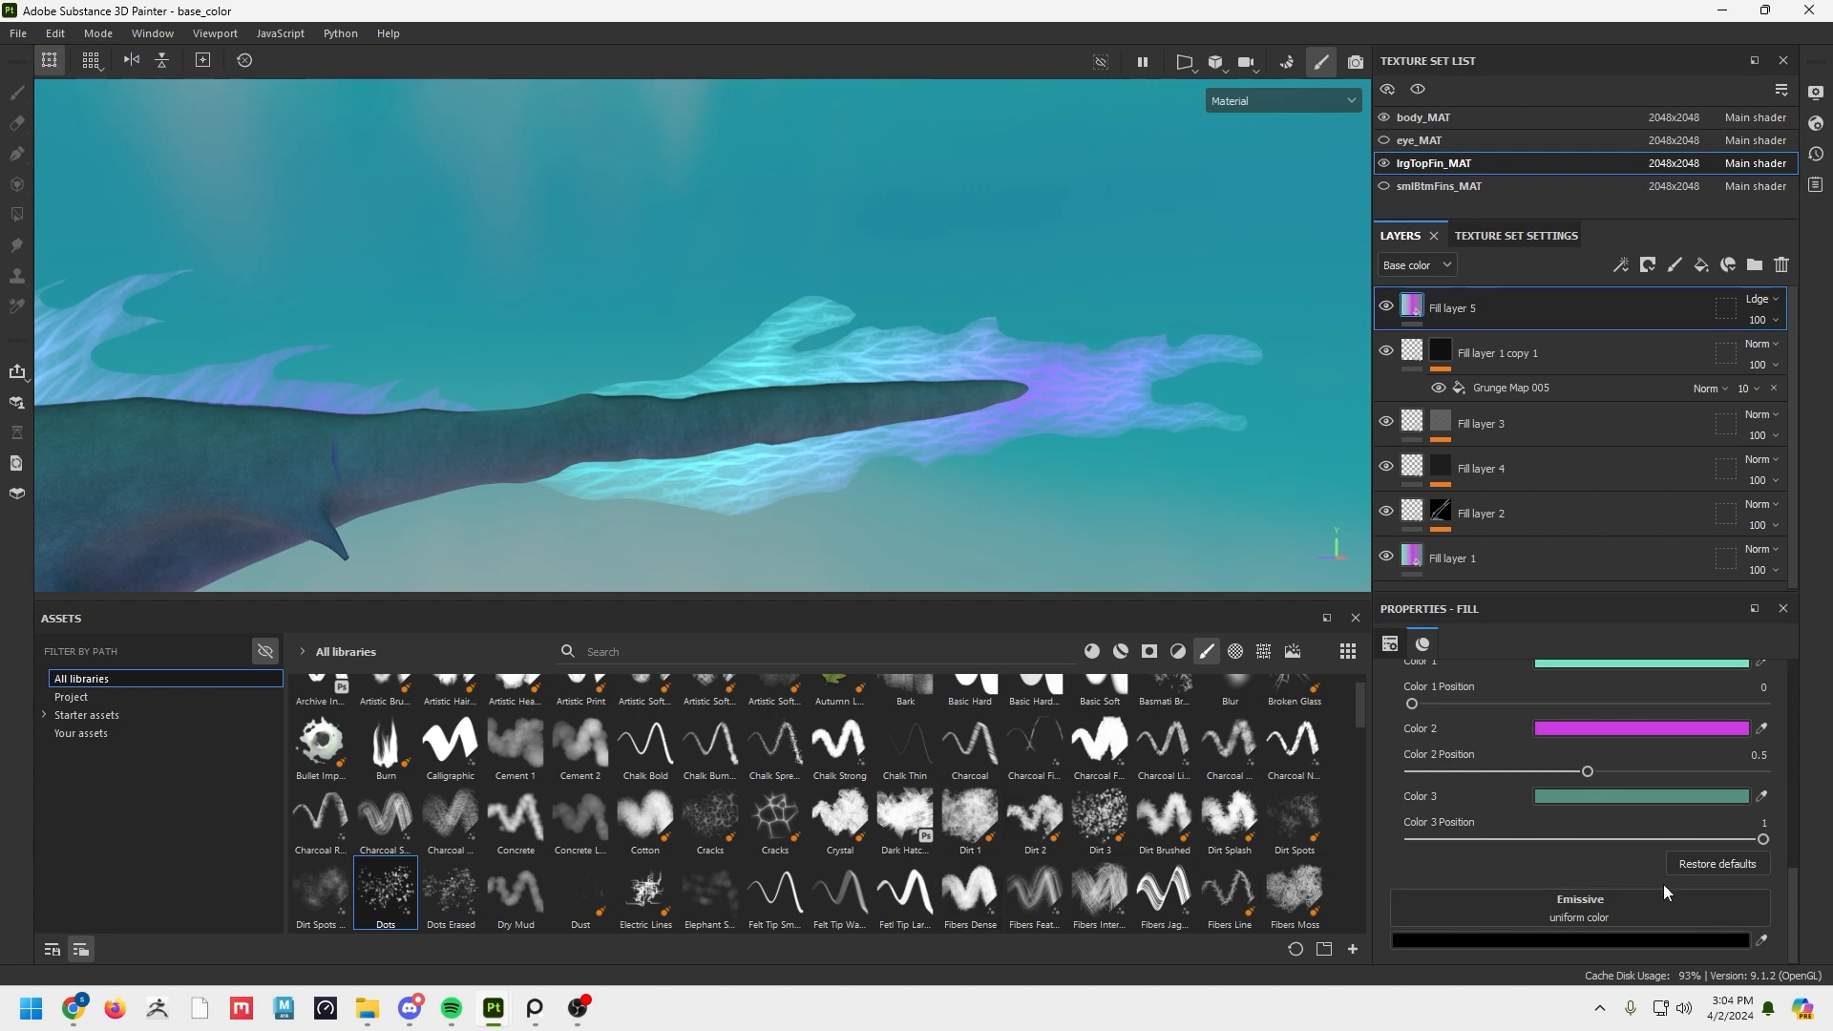
pyautogui.click(91, 740)
pyautogui.click(632, 650)
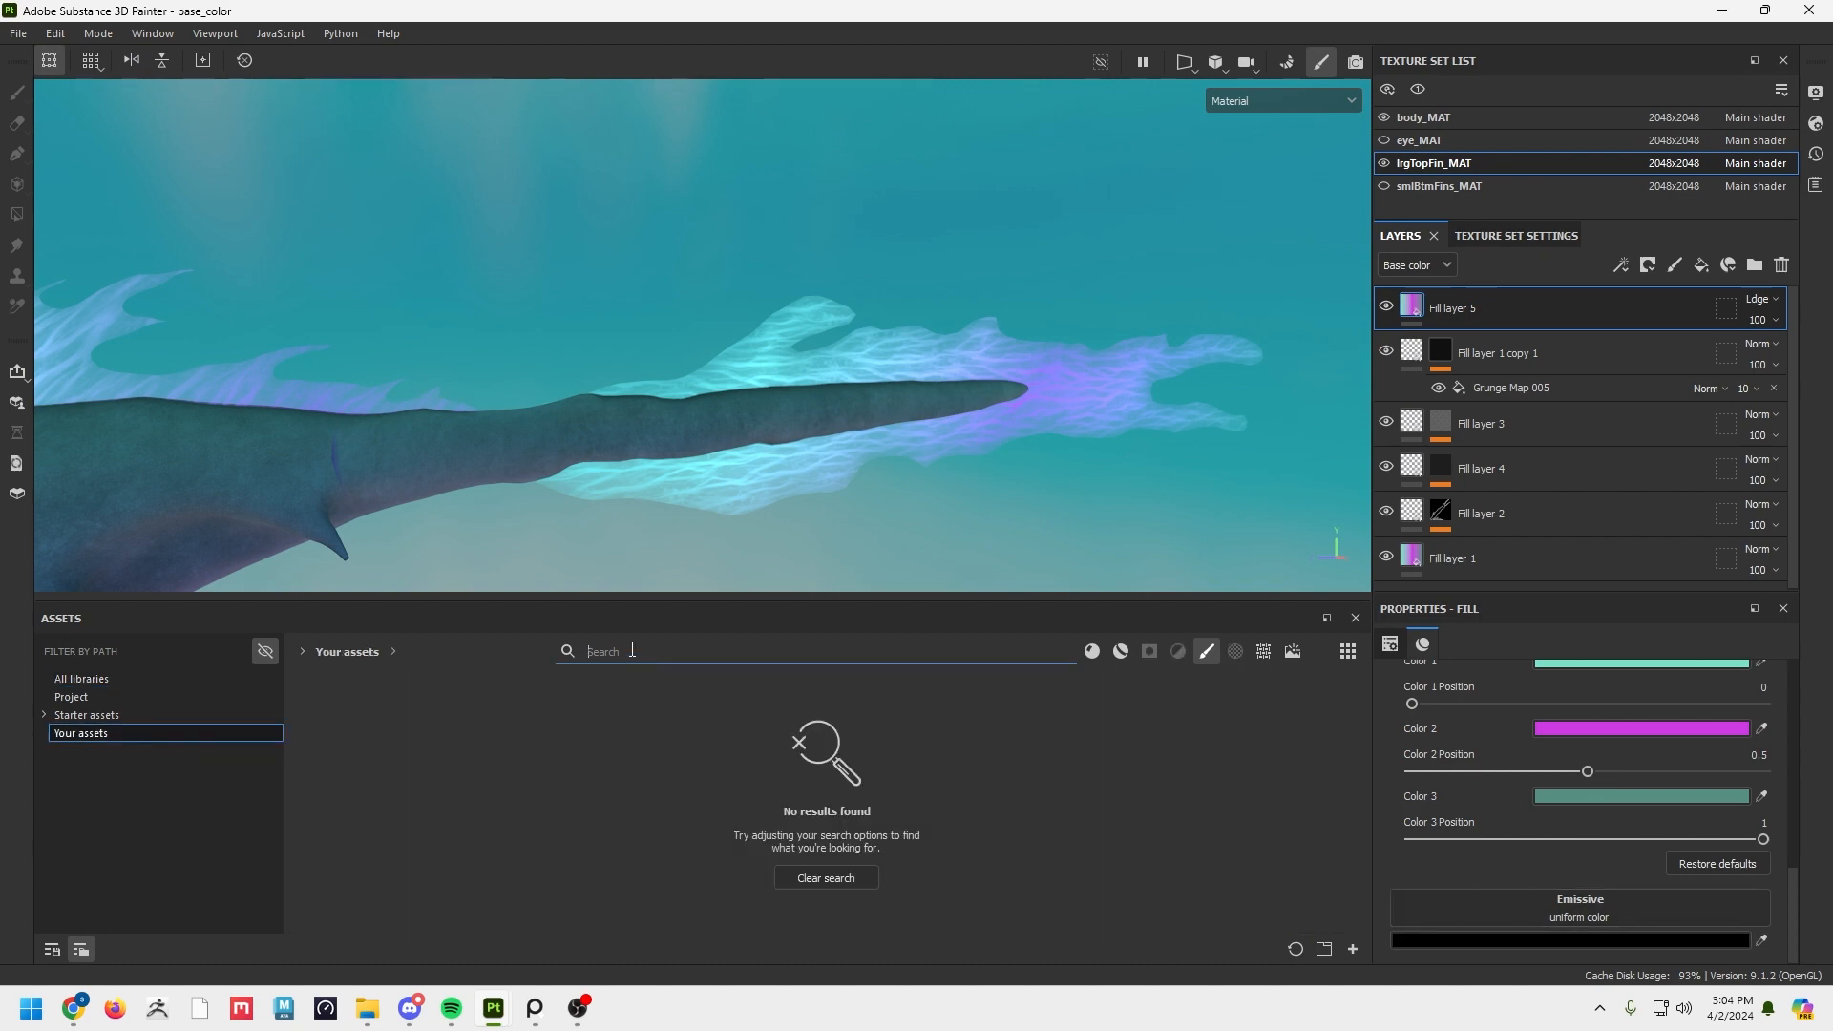
pyautogui.write('fin')
pyautogui.click(95, 696)
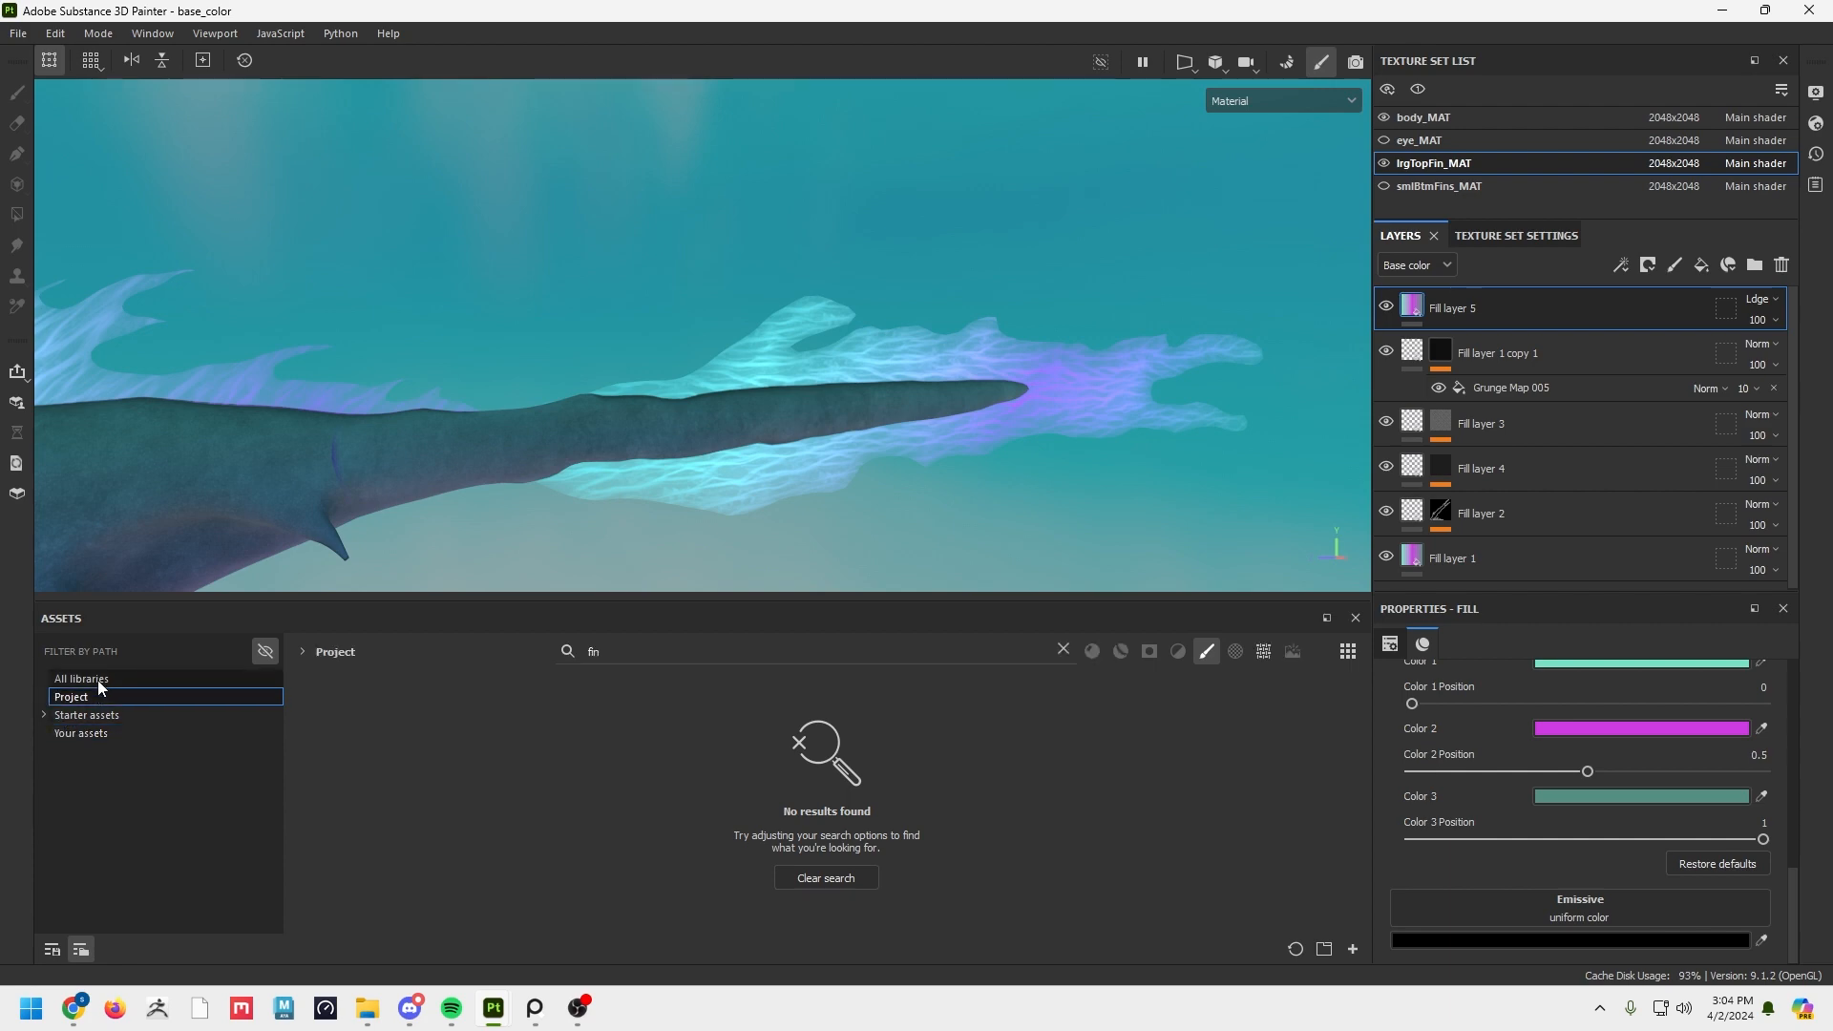
pyautogui.click(98, 680)
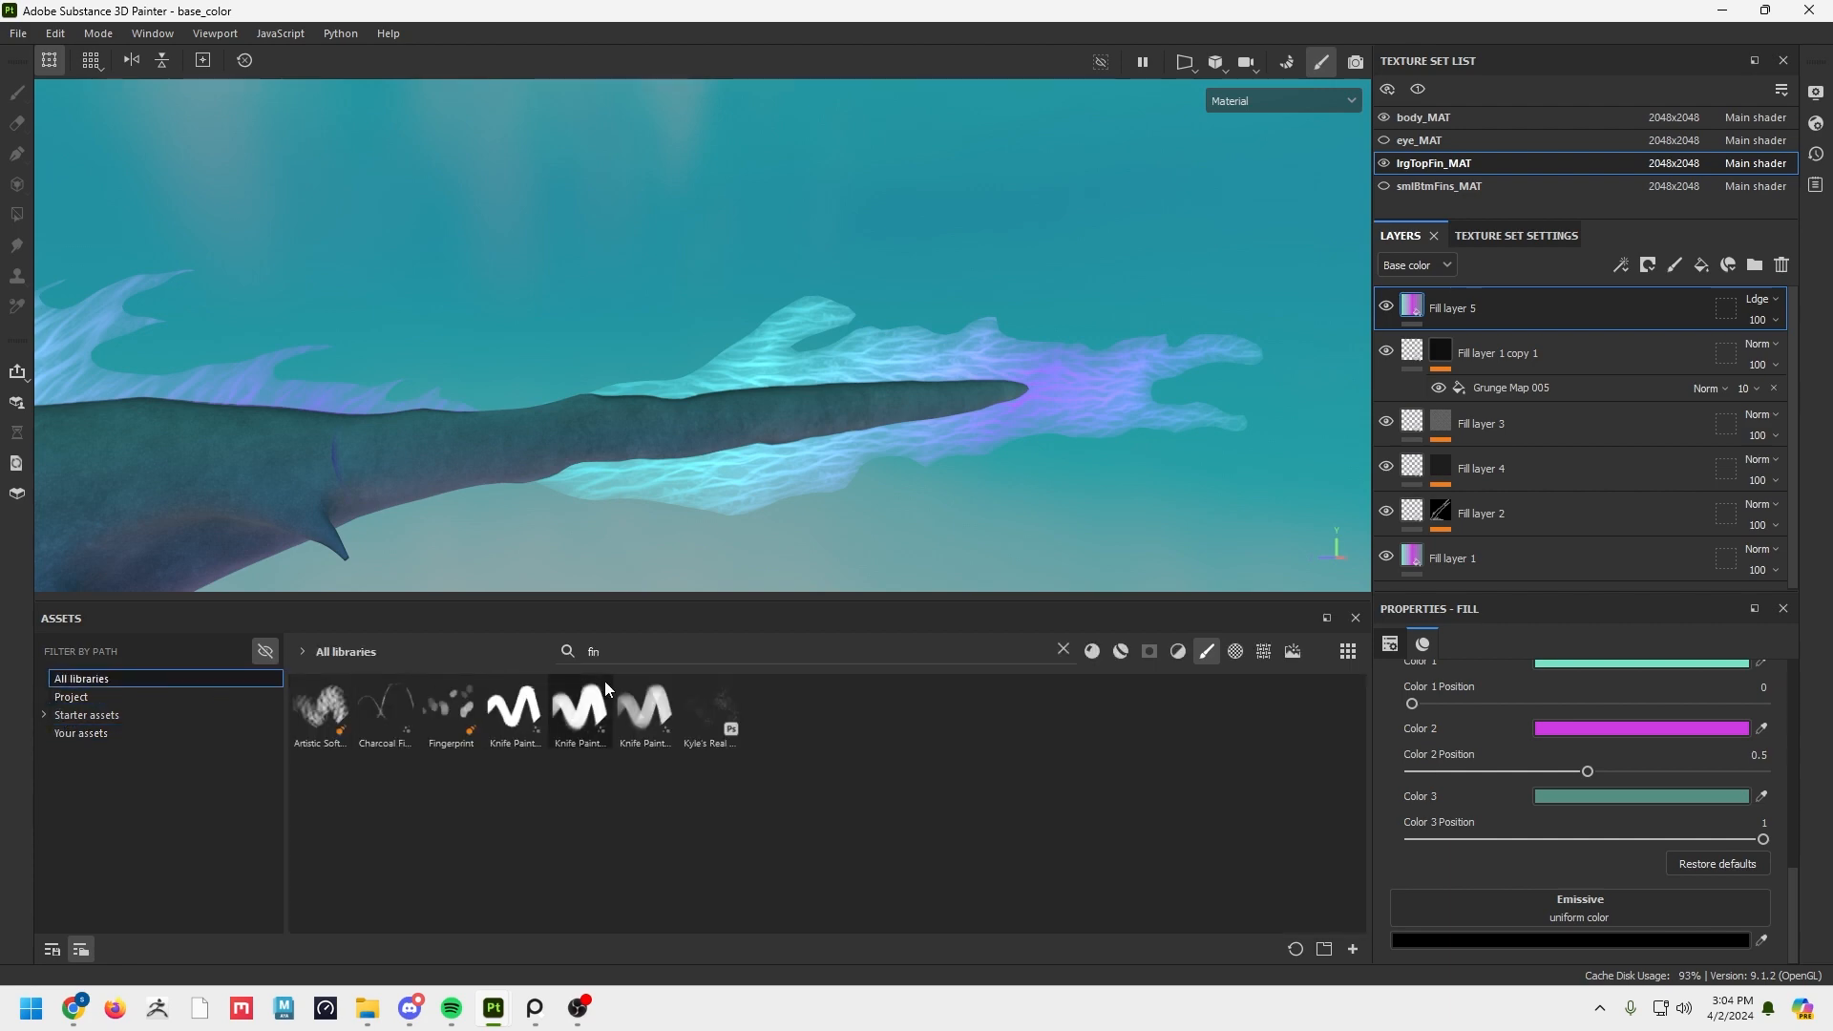
pyautogui.click(1207, 651)
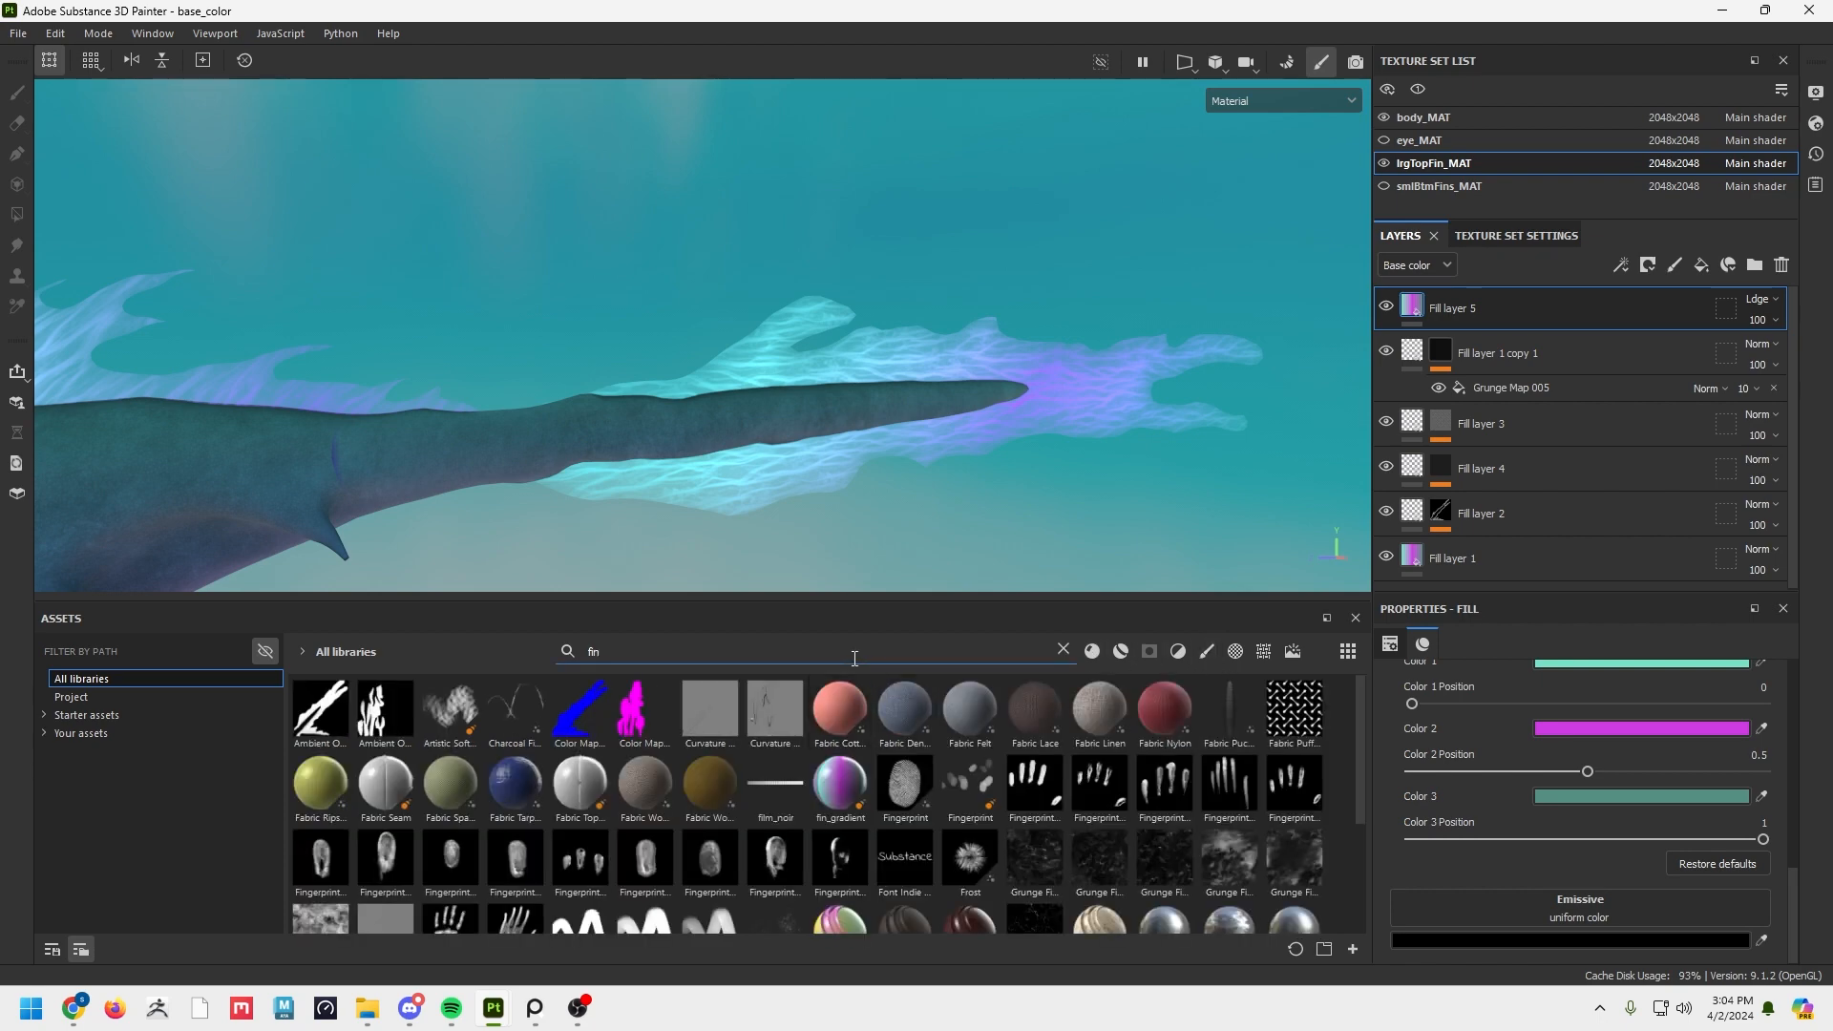
pyautogui.write('_')
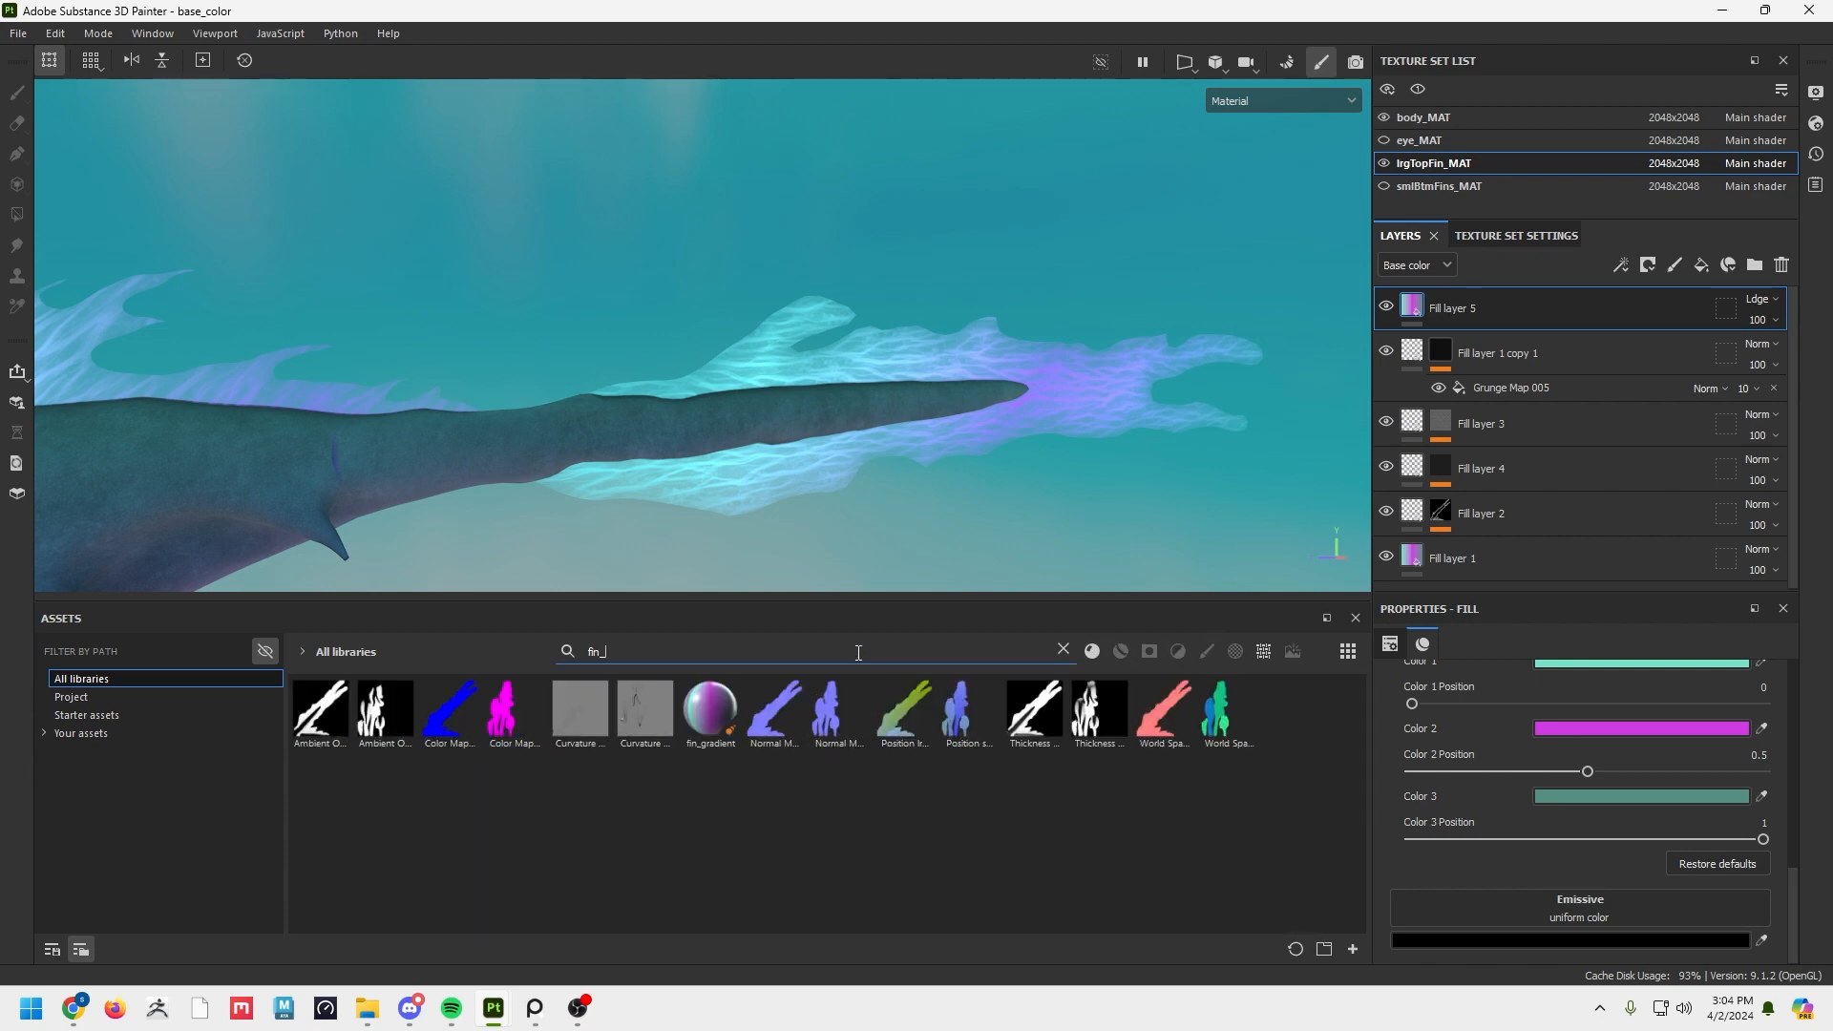
pyautogui.moveTo(710, 708); pyautogui.dragTo(1582, 910)
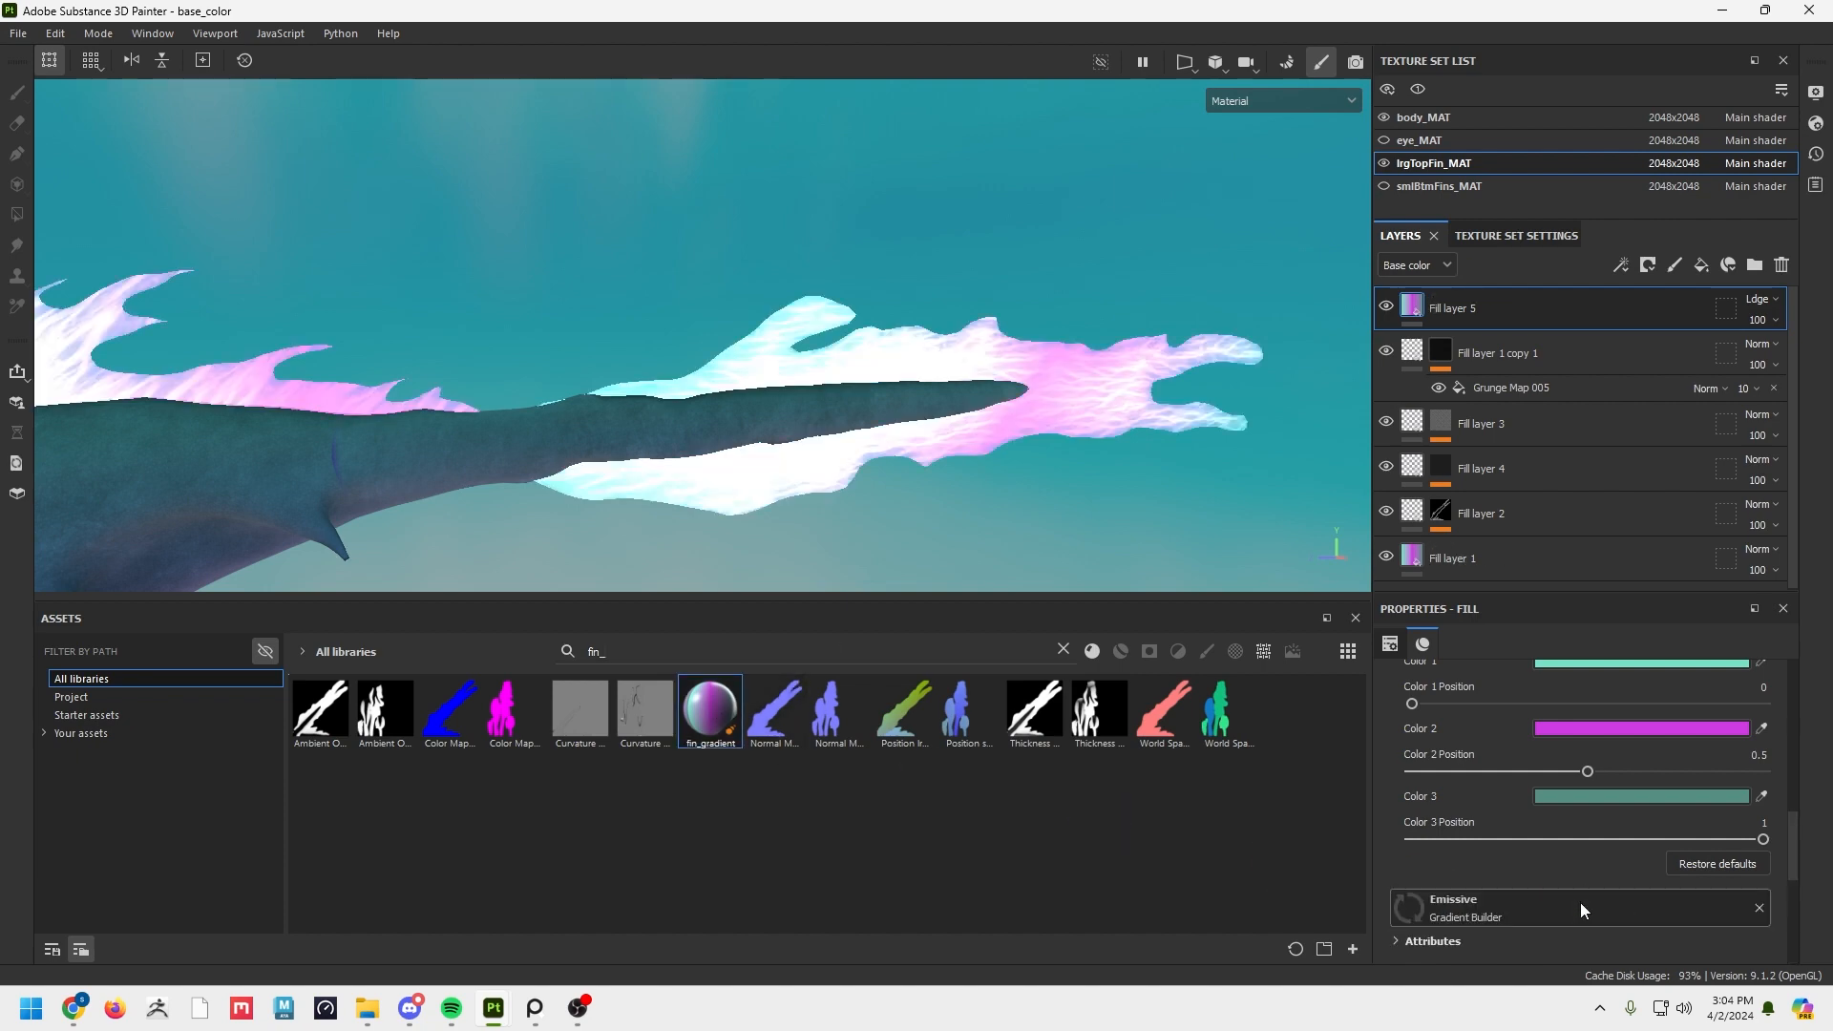
# Add a black mask with a paint effect to Fill layer 5 and bring up the brush library for the Dots brush.
pyautogui.click(1649, 275)
pyautogui.click(1653, 307)
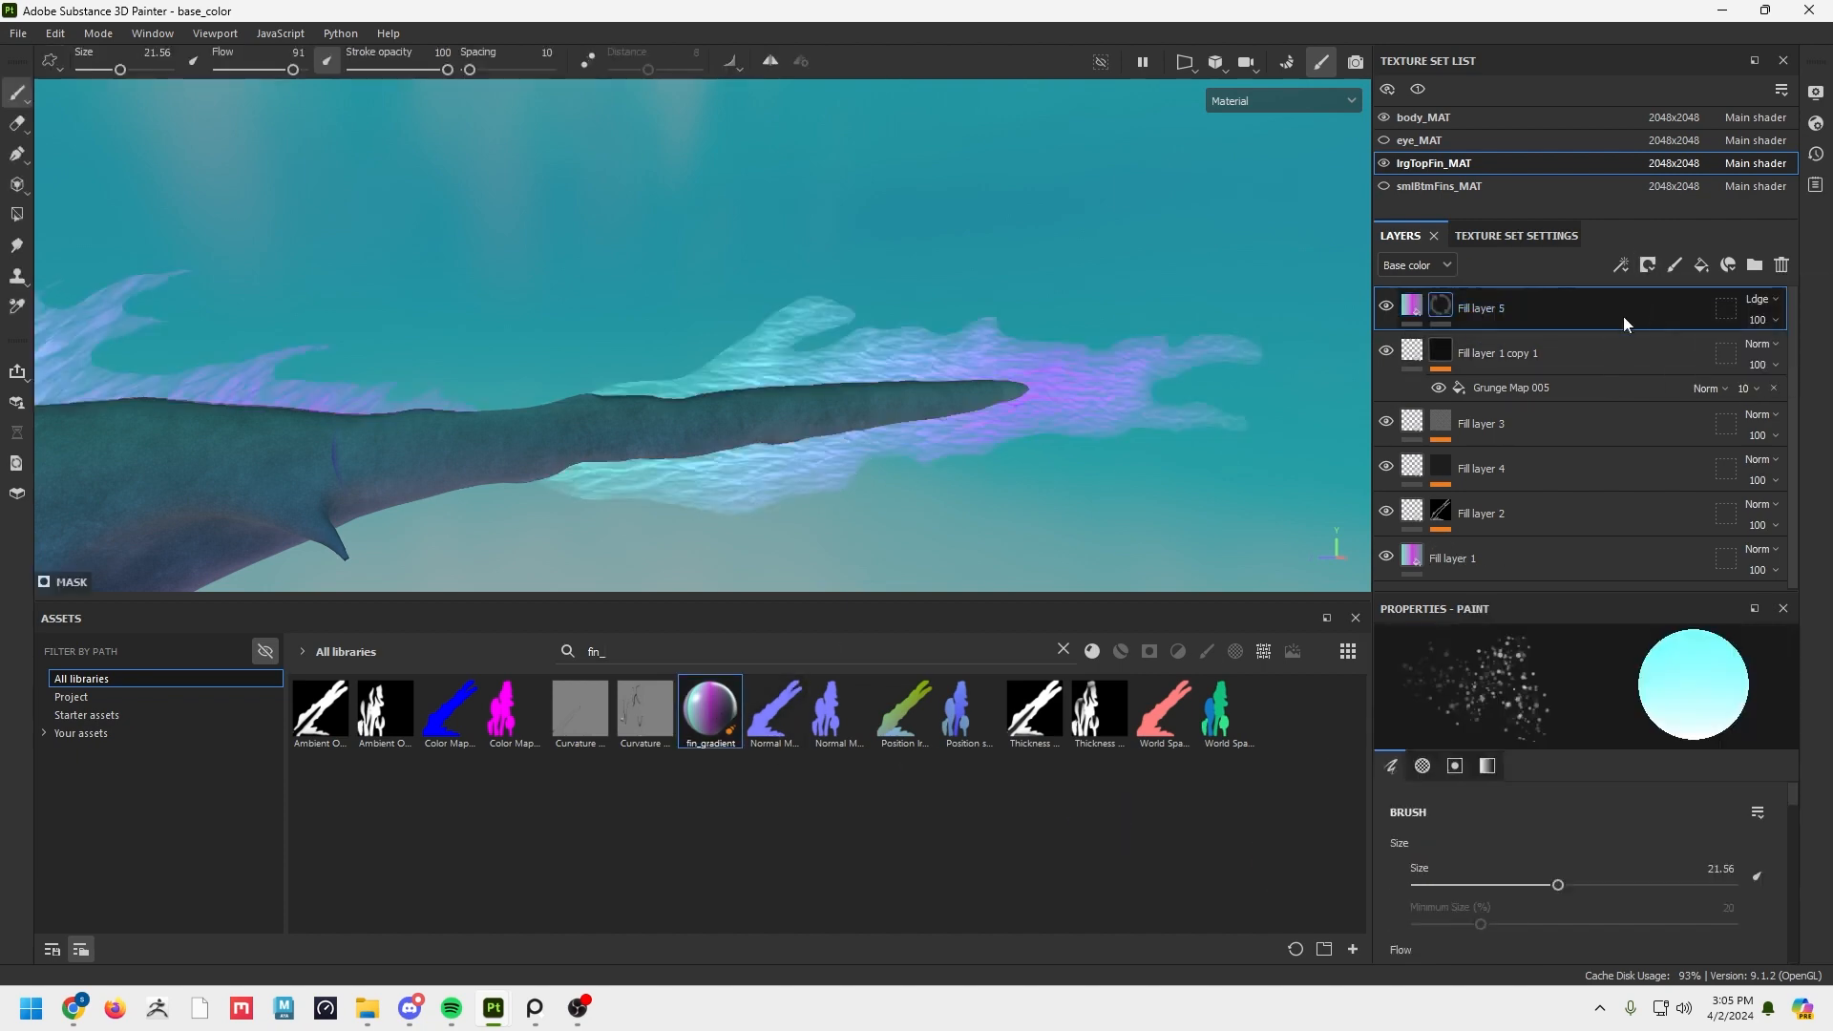
pyautogui.rightClick(1446, 315)
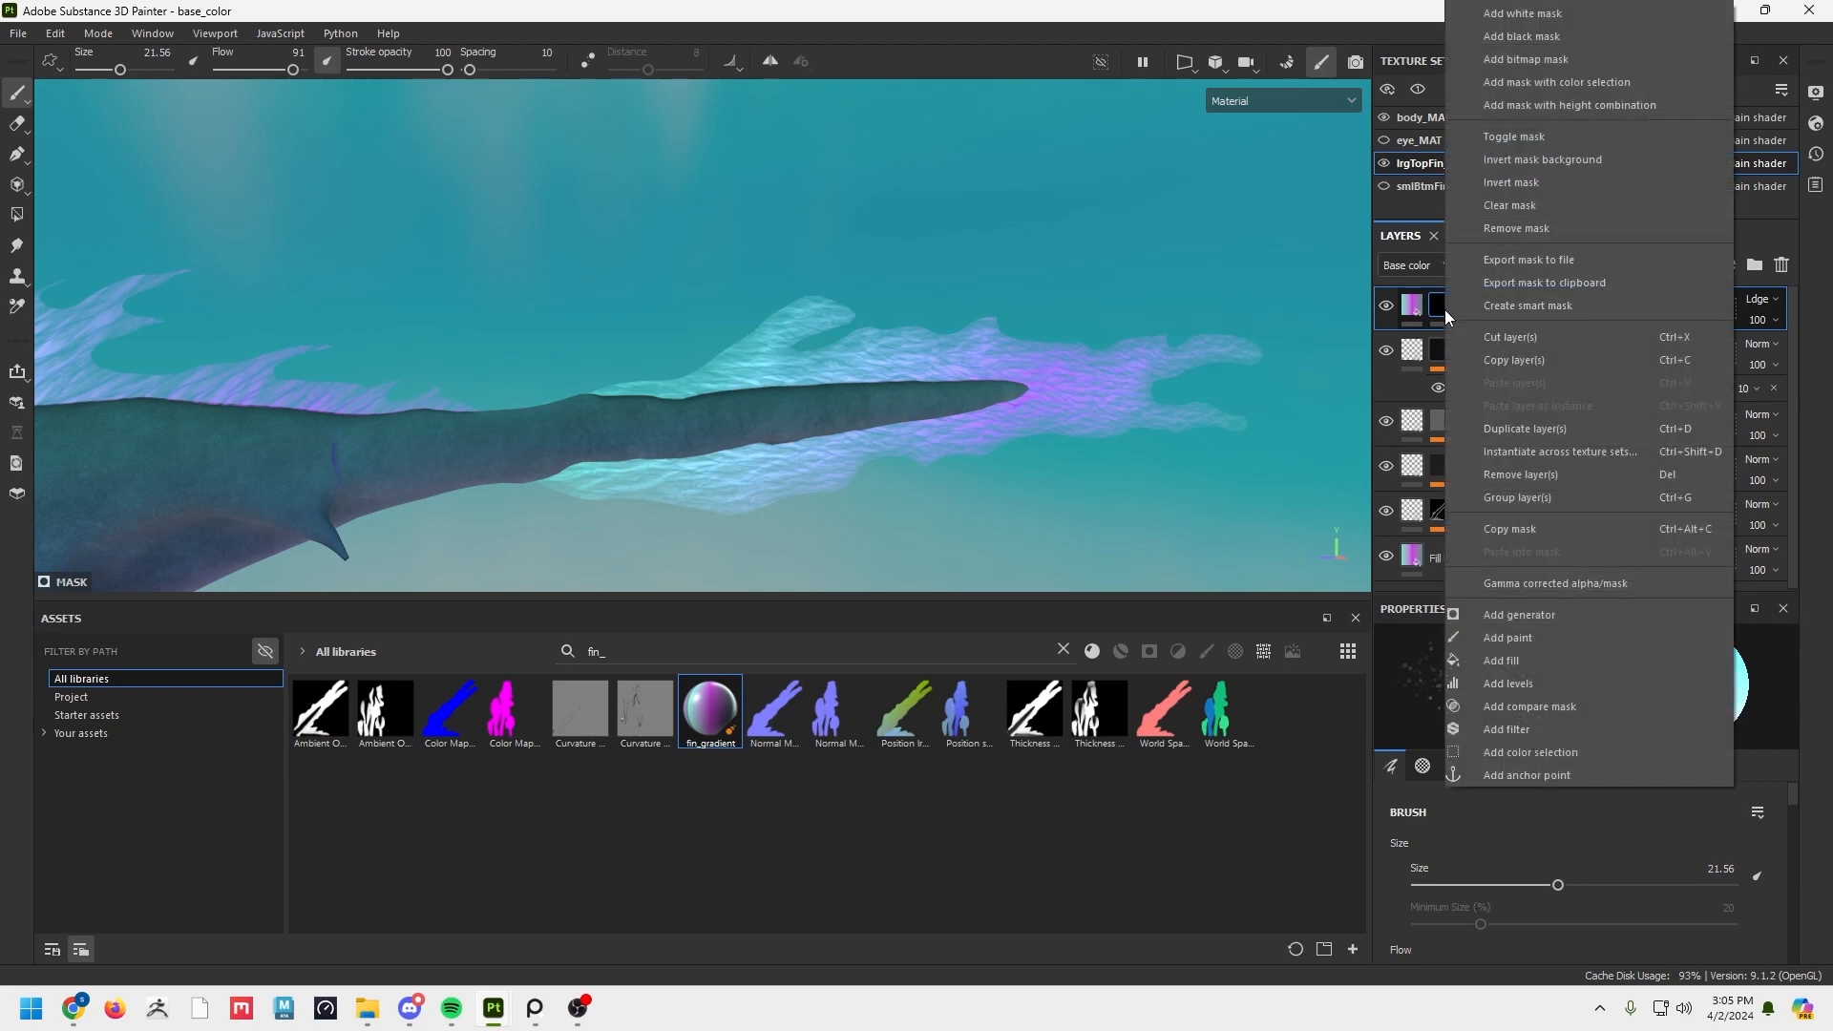
pyautogui.click(1540, 620)
pyautogui.click(1063, 649)
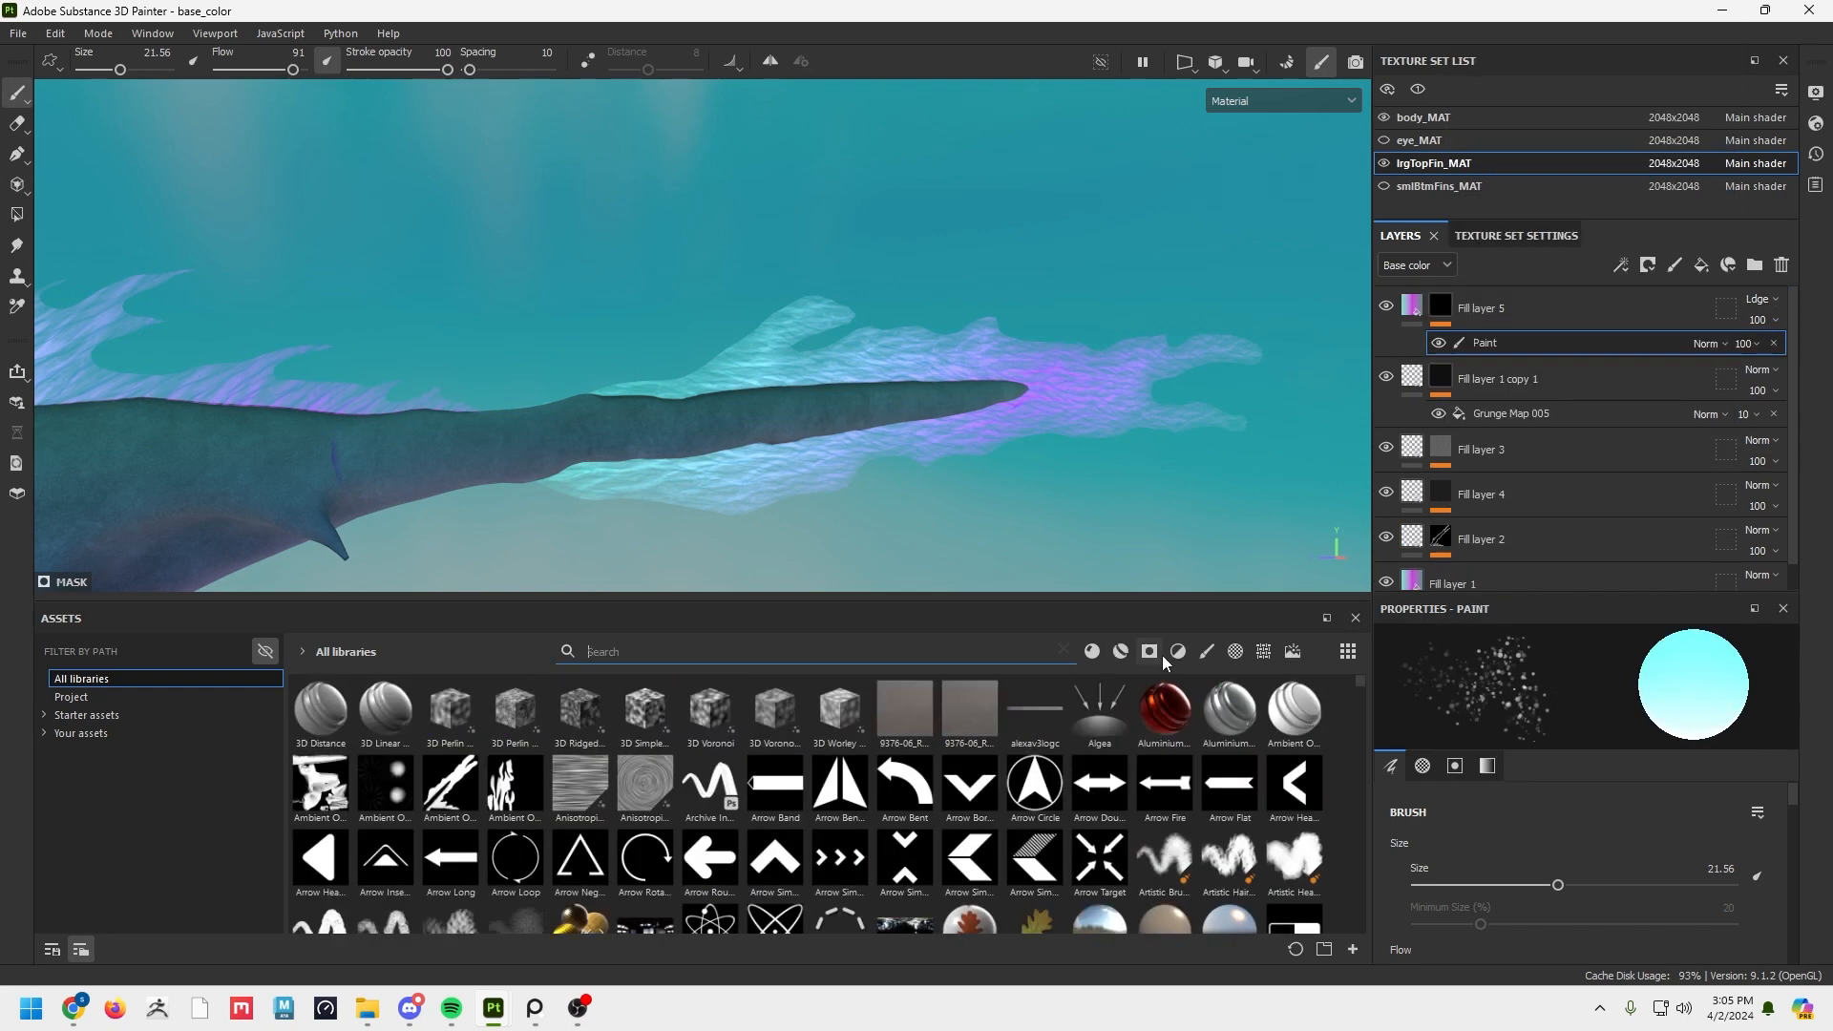
pyautogui.click(1205, 652)
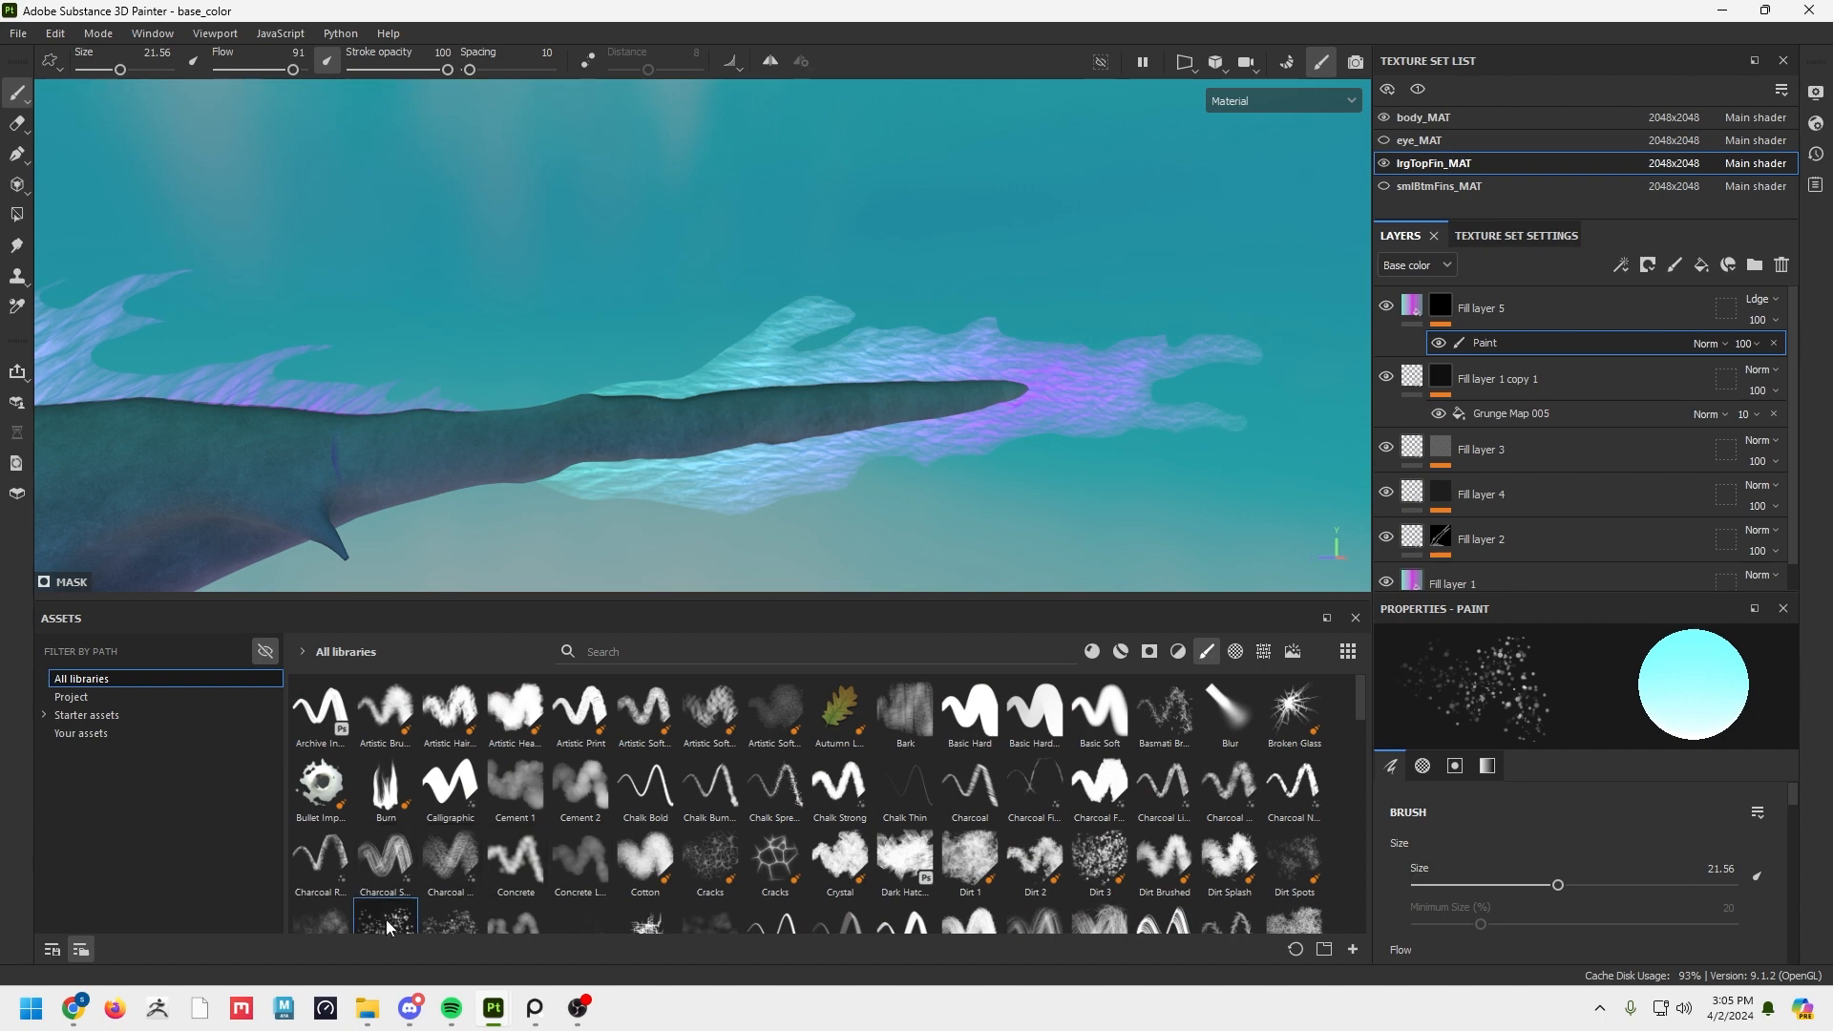
pyautogui.scroll(-1, 385, 912)
# Try painting dots on the upper lobe of the tail fin with brush sizes 21.56 and 5.28.
pyautogui.click(778, 342)
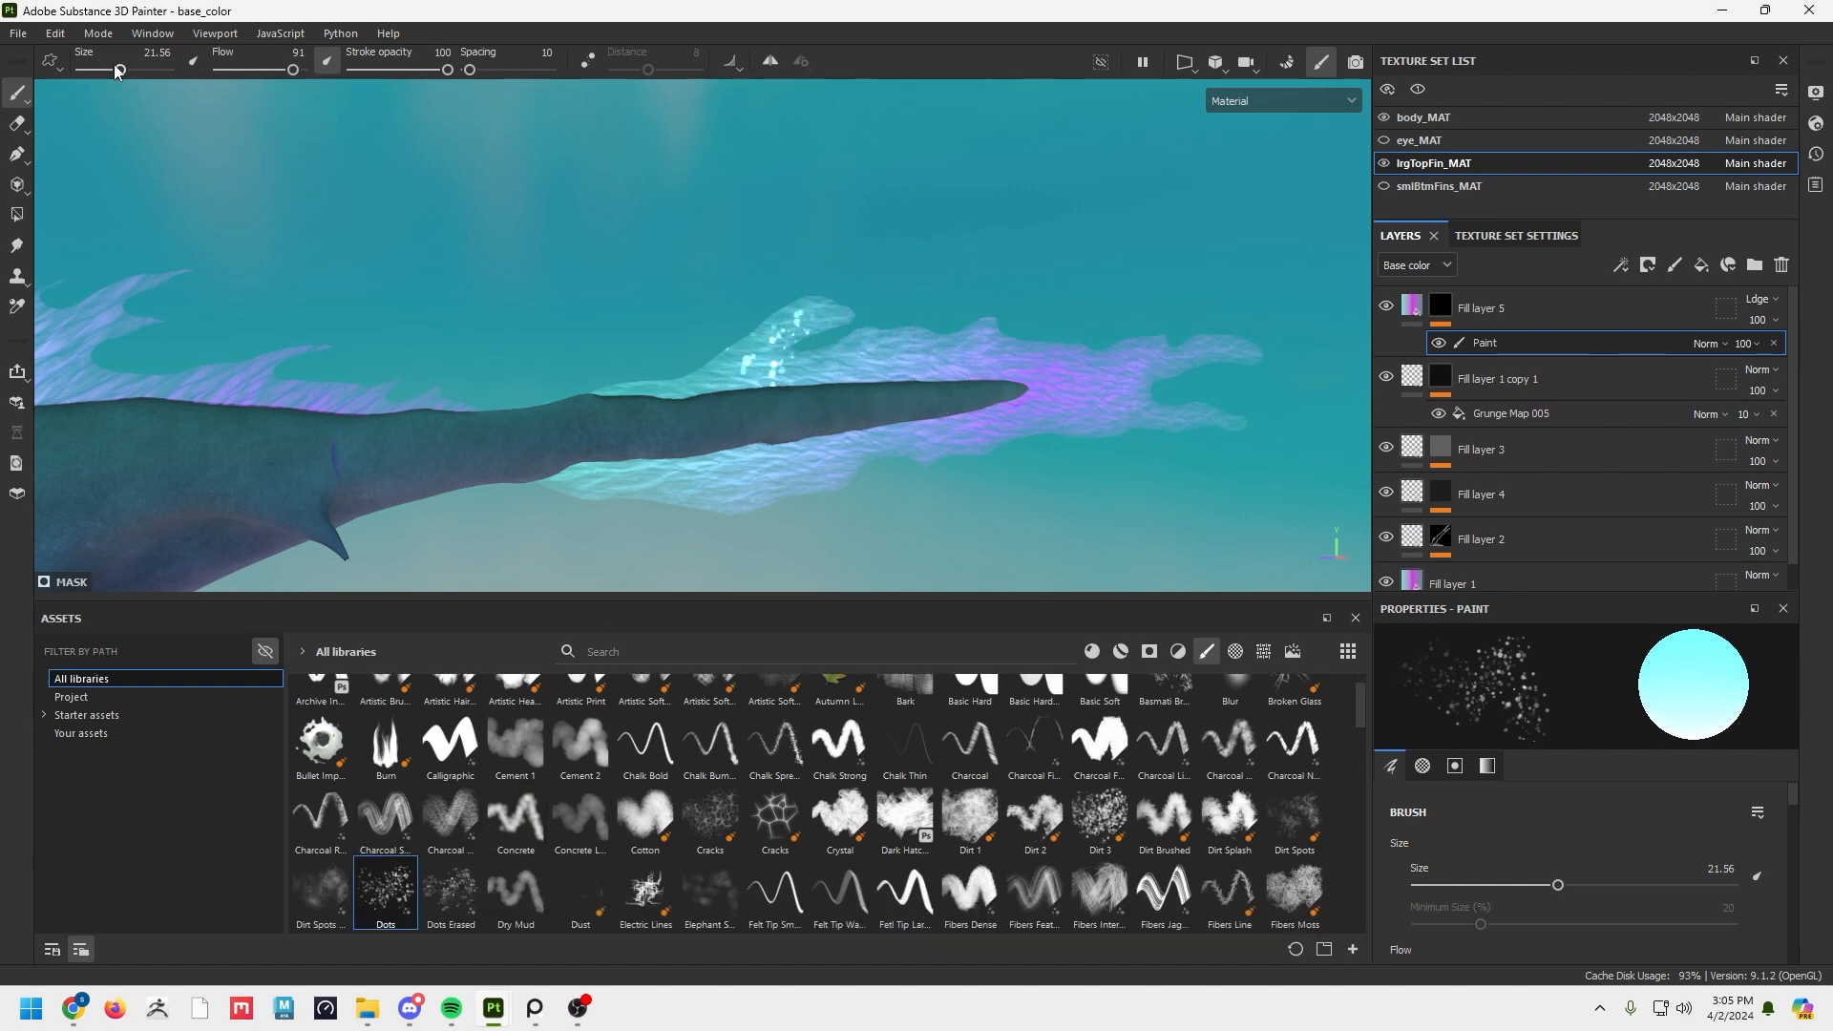
pyautogui.moveTo(116, 71); pyautogui.dragTo(99, 74)
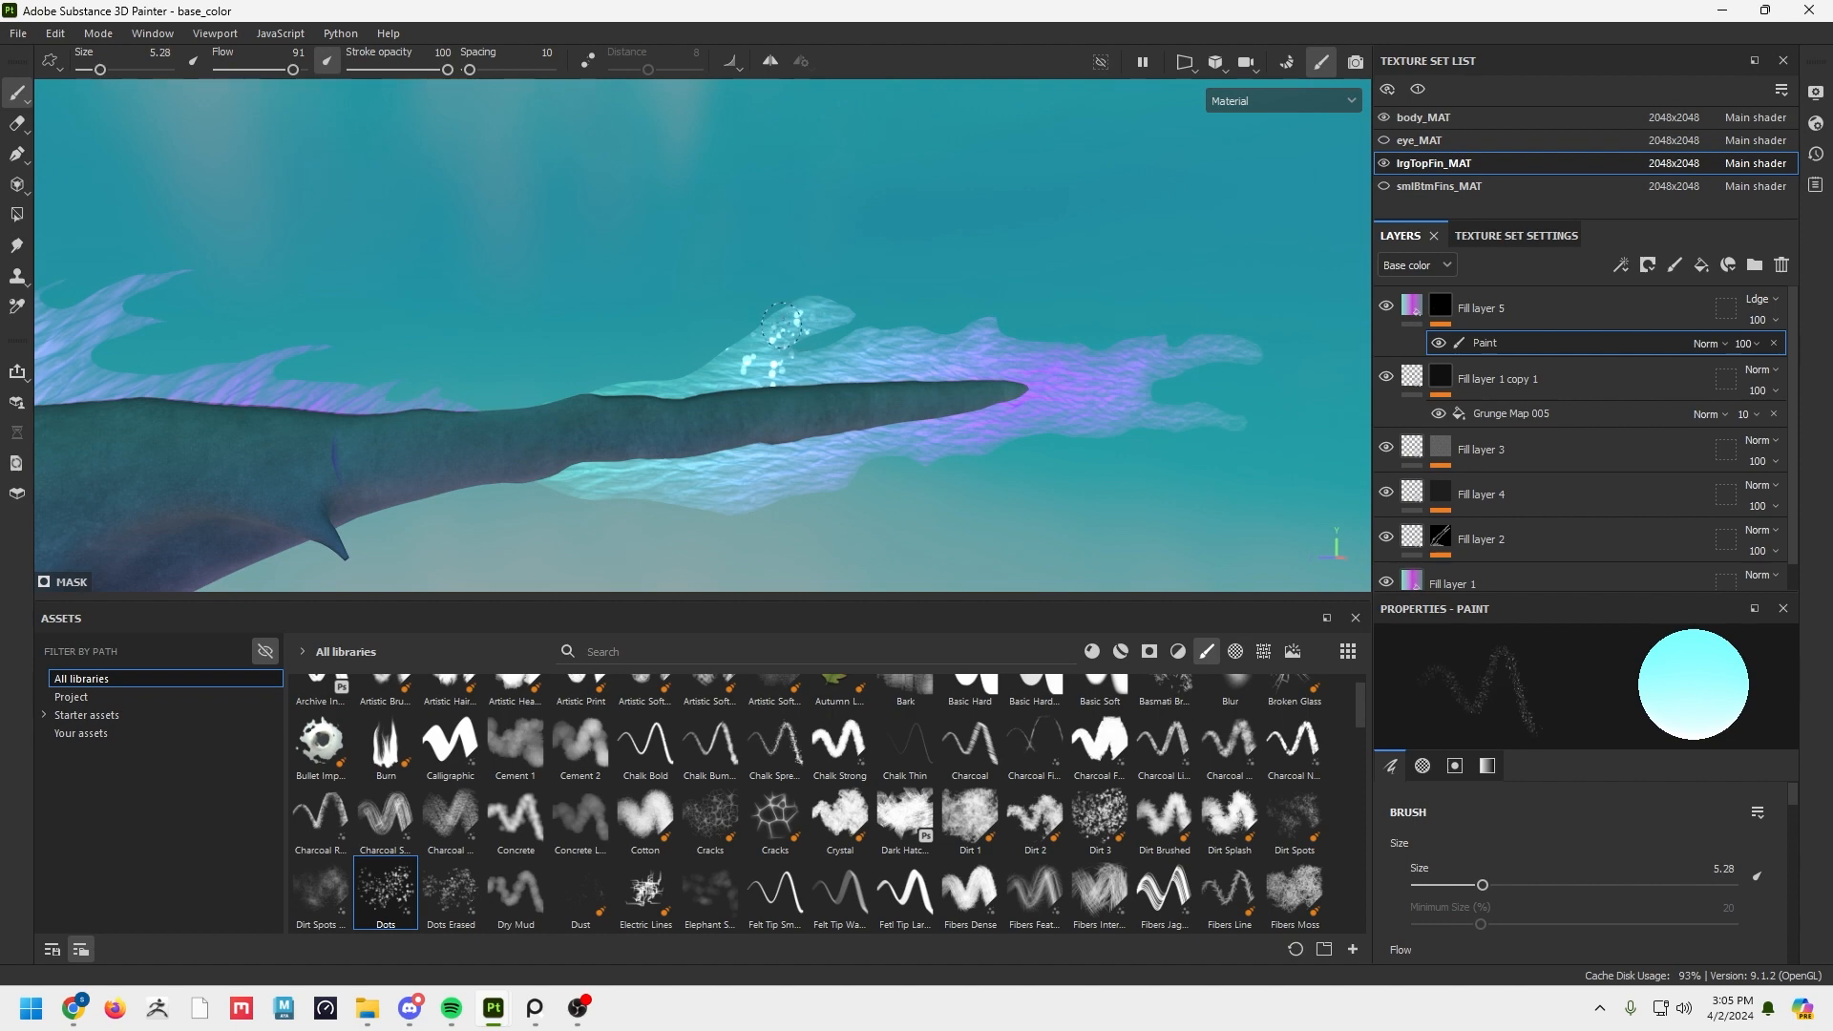
pyautogui.hotkey('ctrl', 'z')
# Set the Dots brush size to 13.89 and paint glowing dots across the upper and lower lobes of the tail fin.
pyautogui.moveTo(100, 71); pyautogui.dragTo(113, 73)
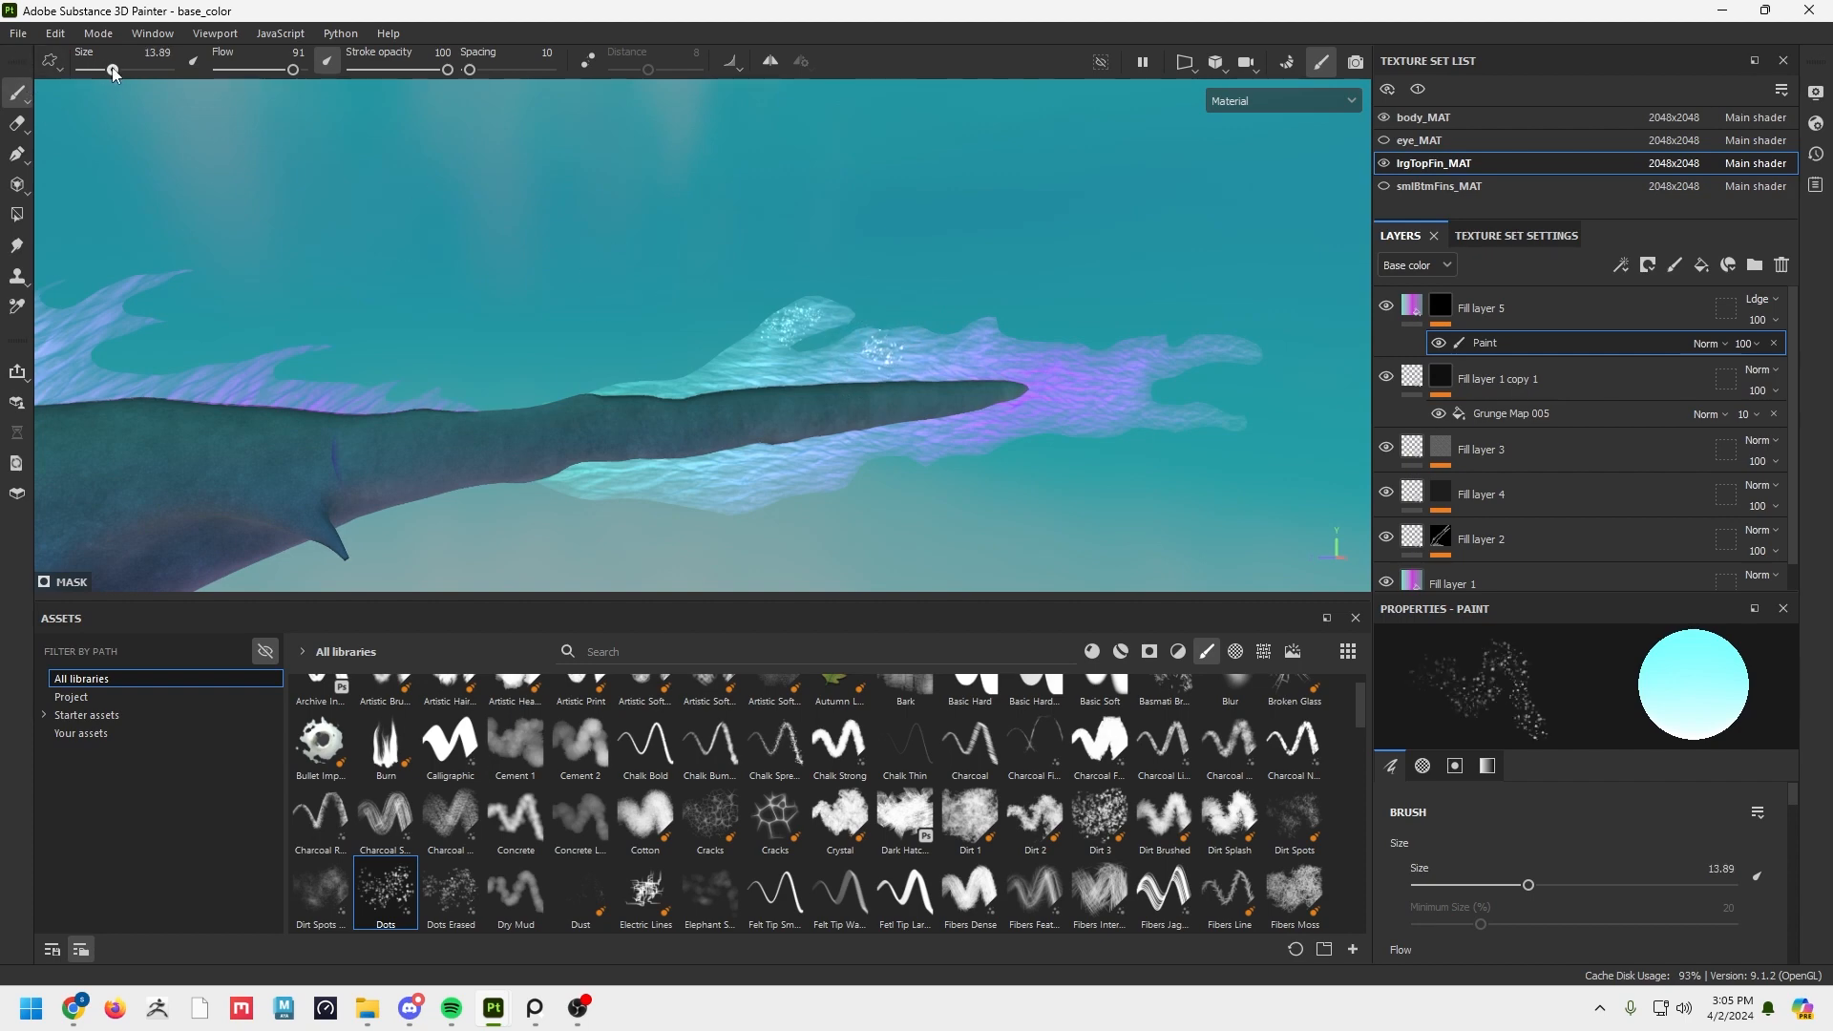
pyautogui.moveTo(907, 356); pyautogui.dragTo(735, 399)
pyautogui.moveTo(726, 476); pyautogui.dragTo(918, 446)
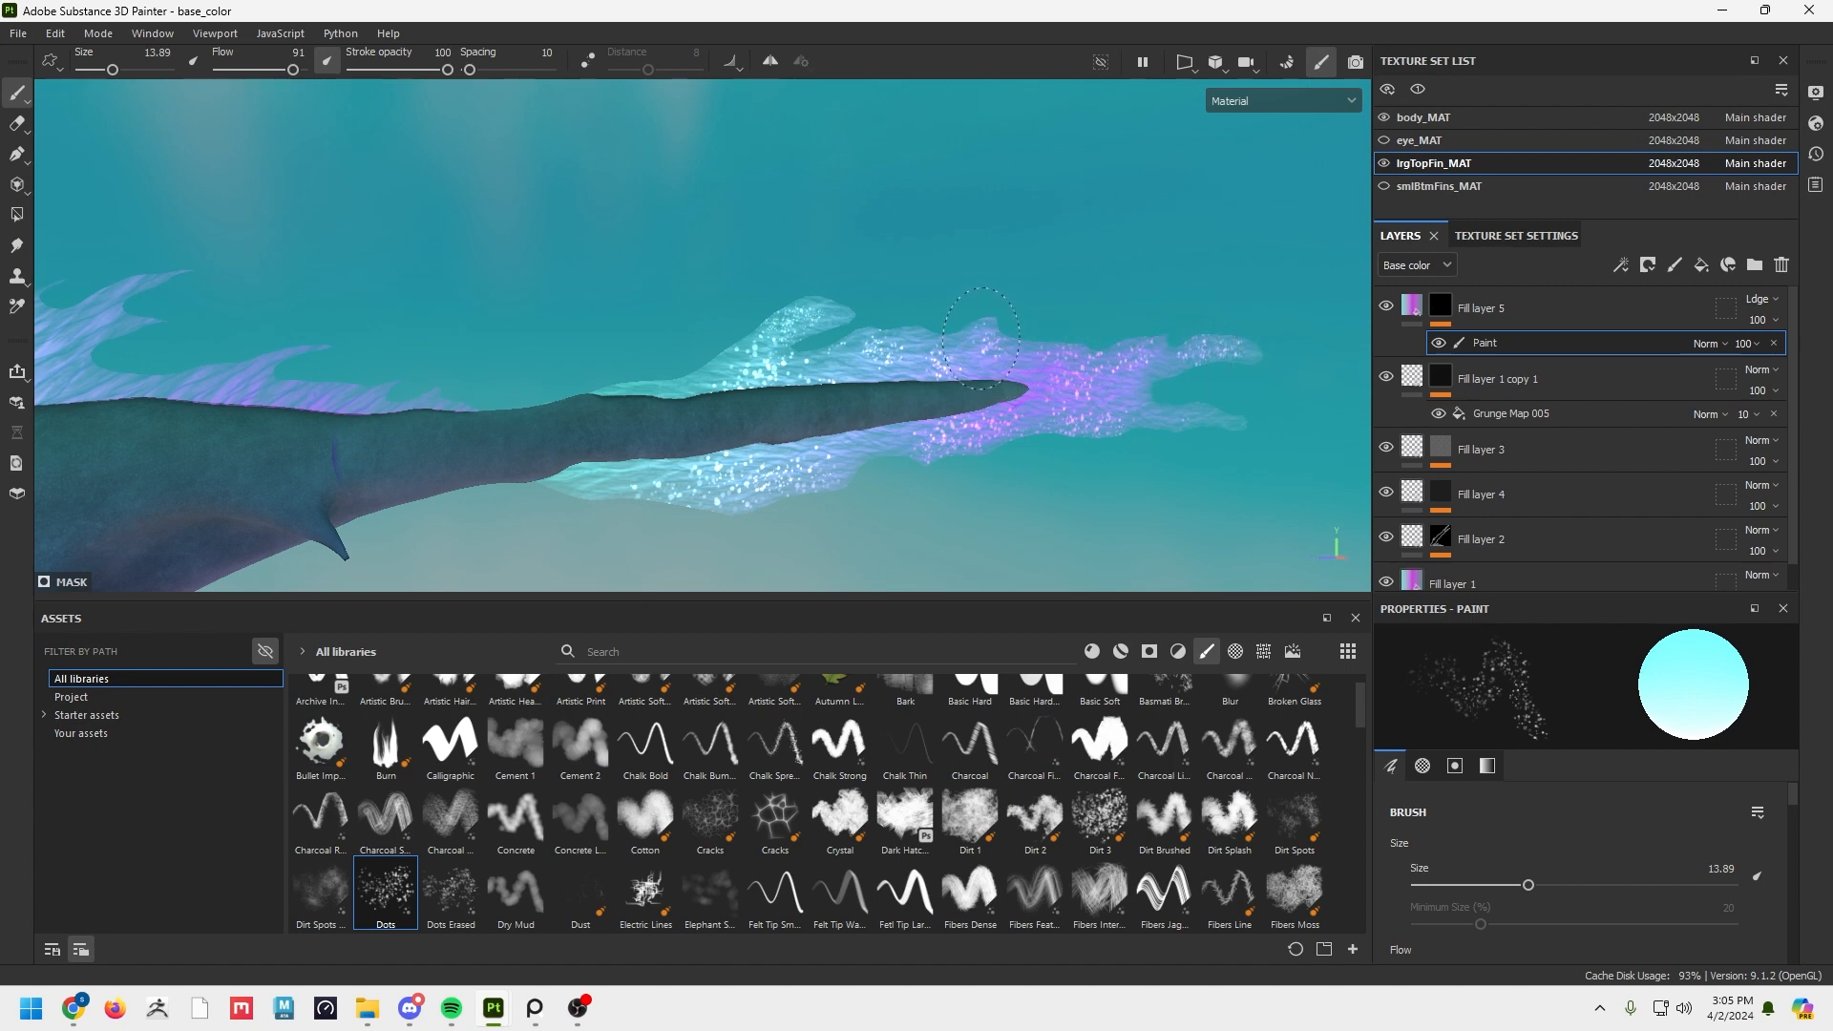
# Paint the same glowing dots over the fin along the creature's back.
pyautogui.keyDown('alt'); pyautogui.moveTo(817, 484); pyautogui.dragTo(1016, 479, button='middle'); pyautogui.keyUp('alt')
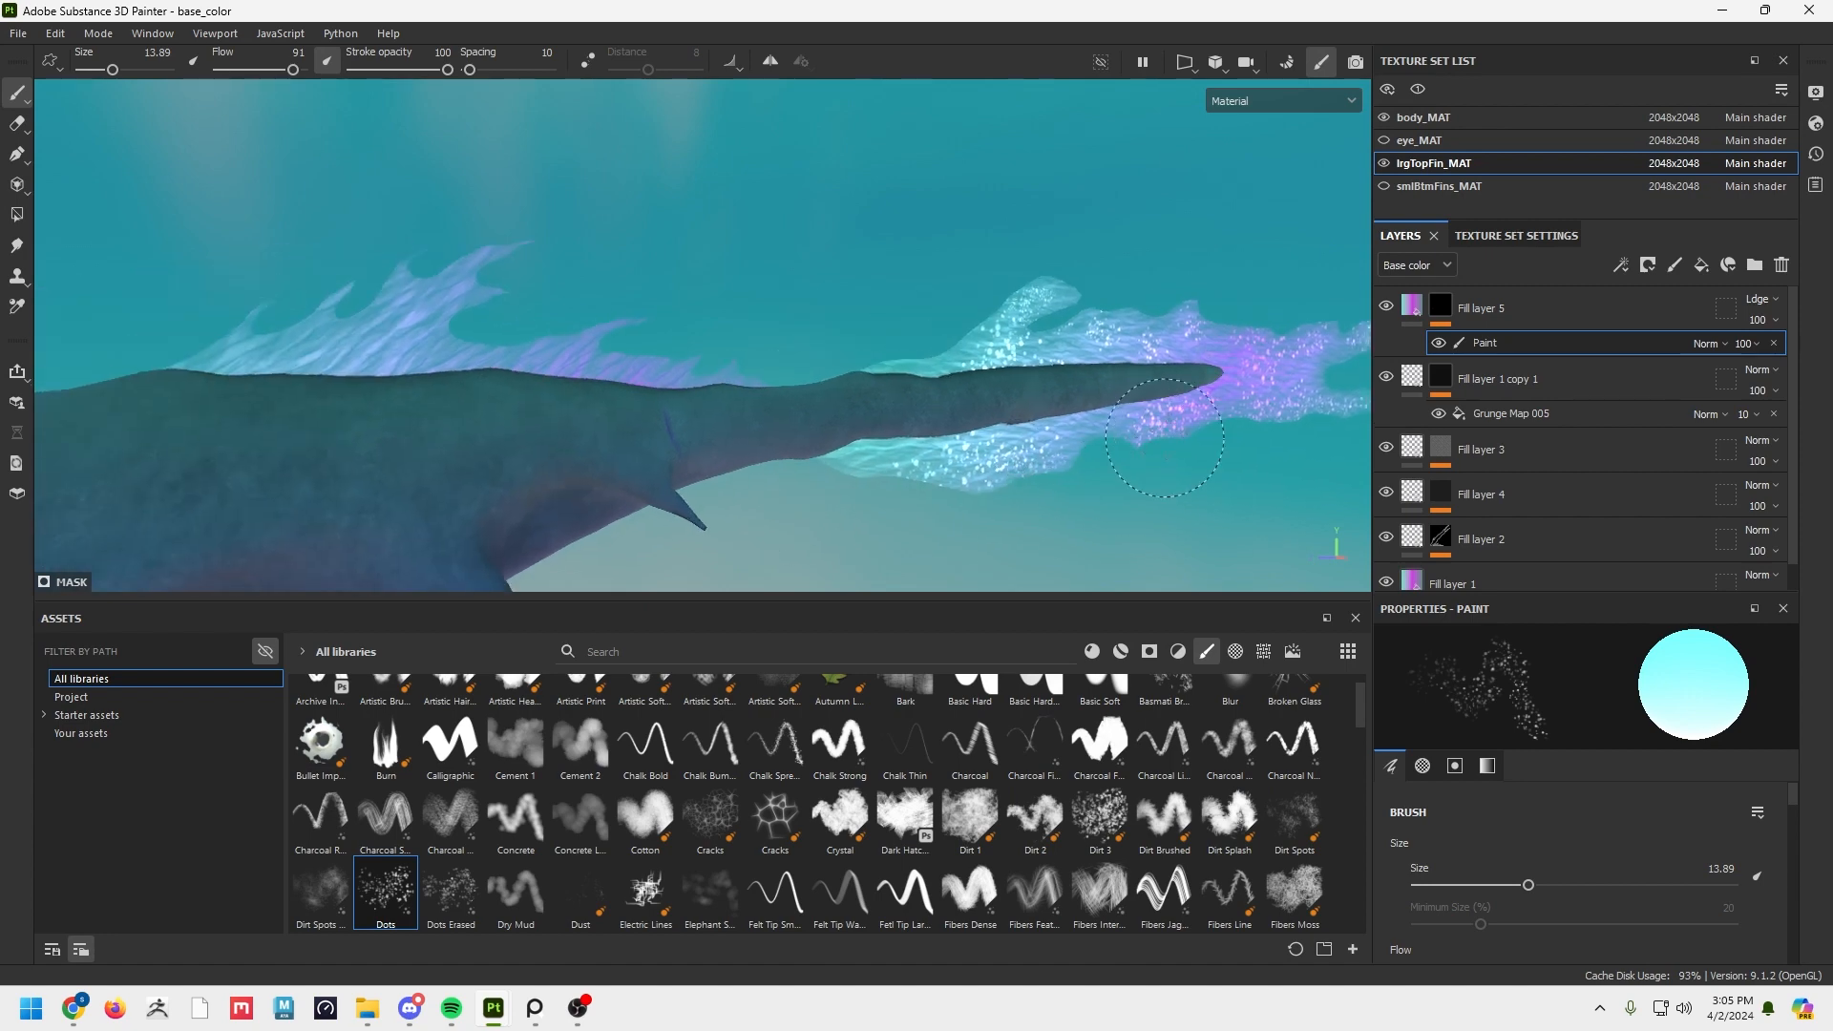
pyautogui.keyDown('alt'); pyautogui.moveTo(534, 458); pyautogui.dragTo(766, 438); pyautogui.keyUp('alt')
pyautogui.moveTo(646, 267)
pyautogui.mouseDown()
pyautogui.moveTo(497, 334)
pyautogui.moveTo(449, 329)
pyautogui.moveTo(609, 348)
pyautogui.mouseUp()
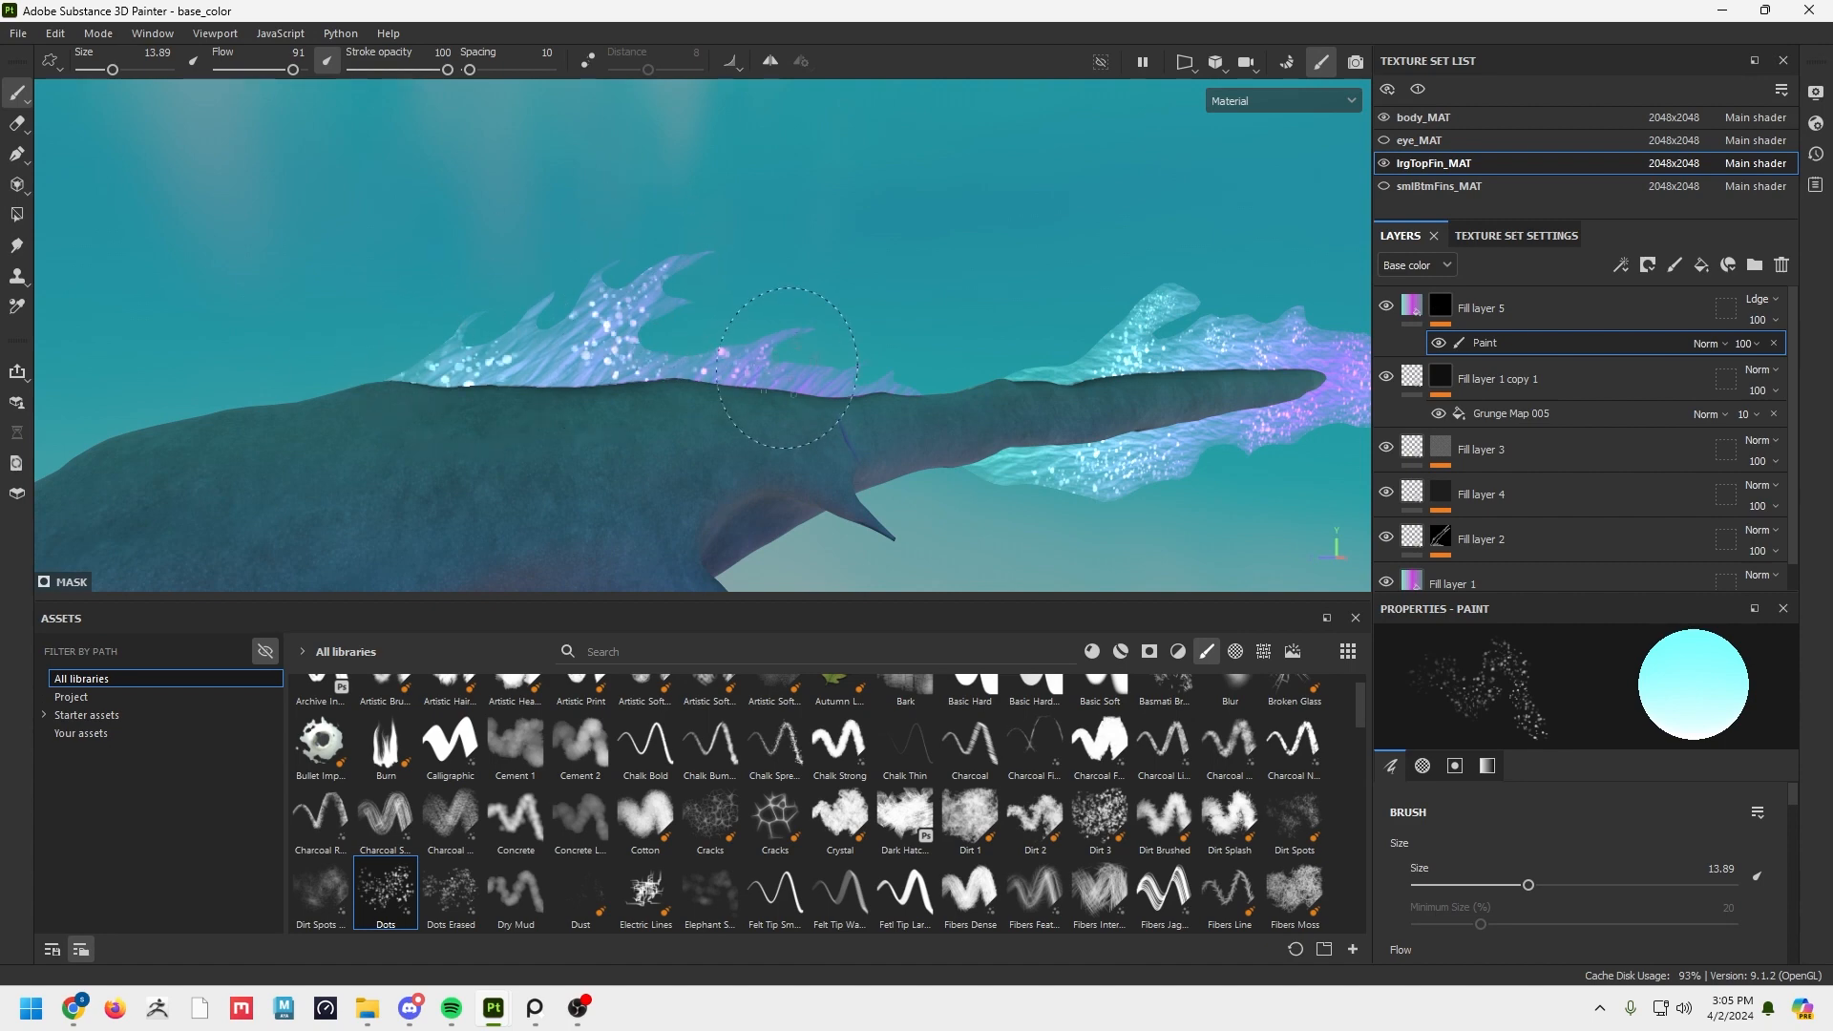
pyautogui.moveTo(912, 389)
pyautogui.keyDown('alt'); pyautogui.mouseDown()
pyautogui.moveTo(798, 348)
pyautogui.moveTo(774, 375)
pyautogui.moveTo(1067, 428)
pyautogui.mouseUp(); pyautogui.keyUp('alt')
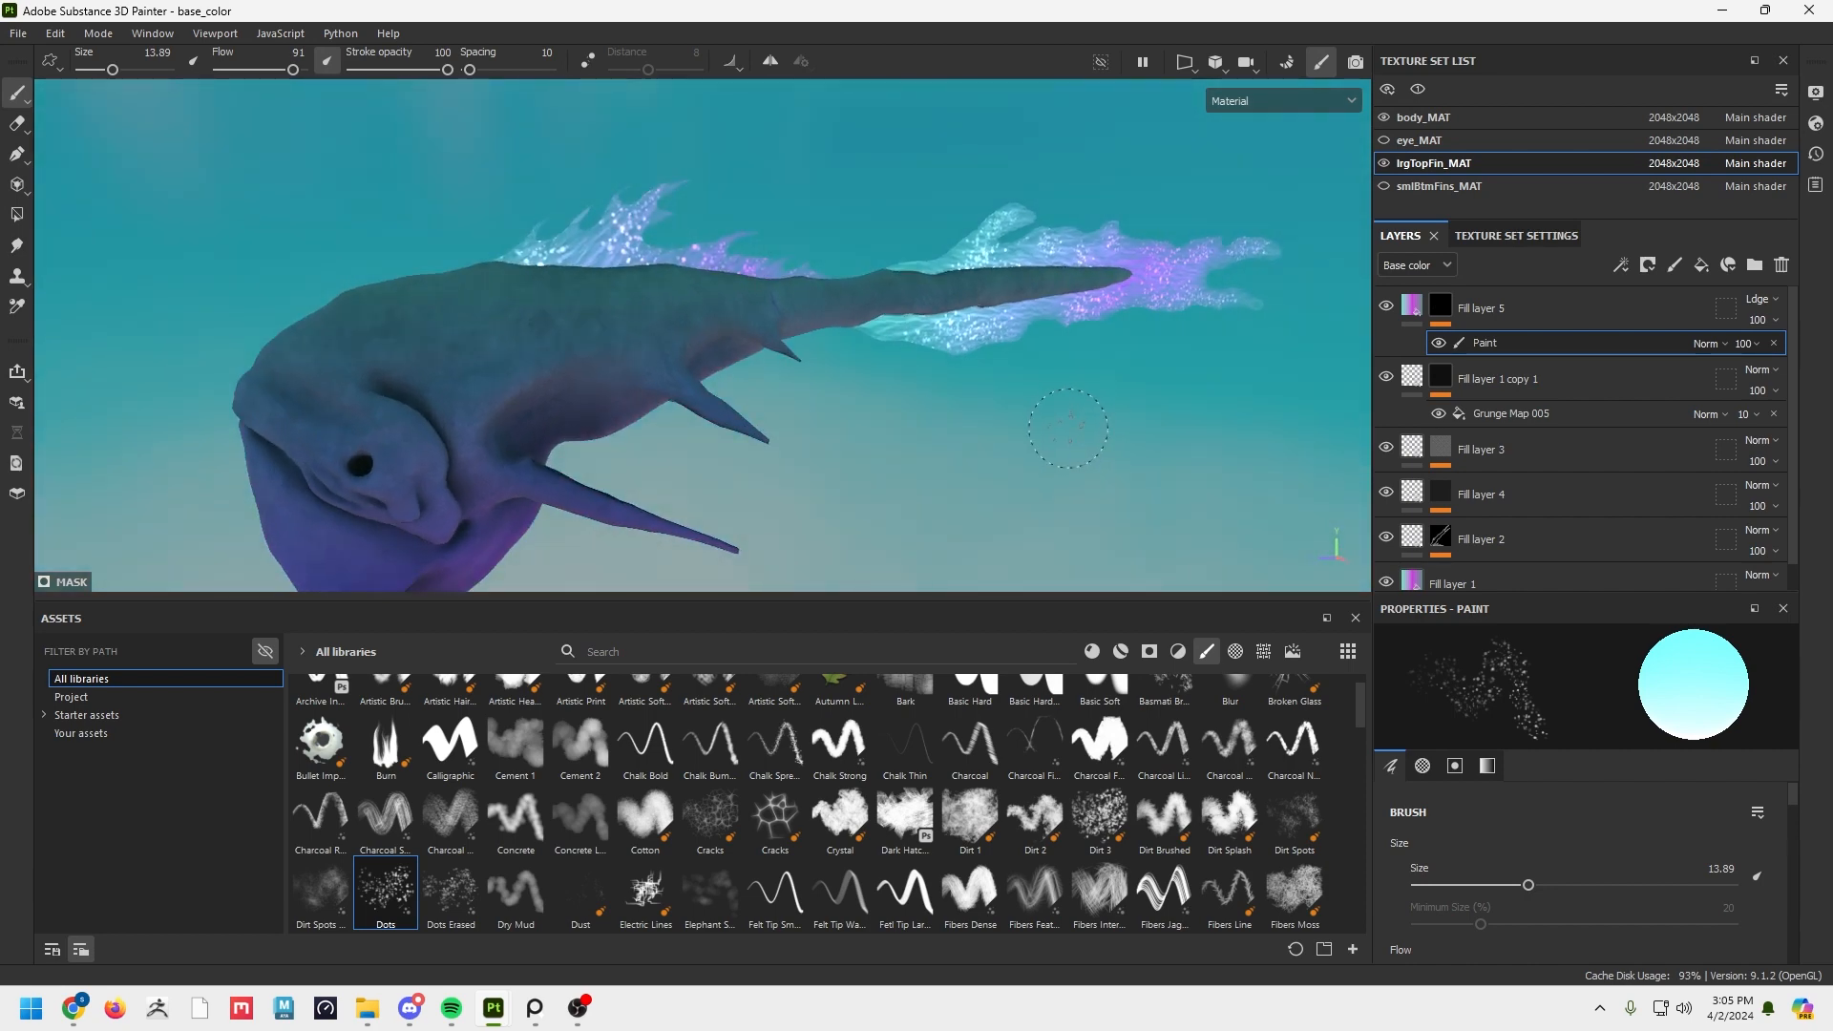
# Add a fill layer on top of the body_MAT texture set's layers with only the color channel enabled.
pyautogui.click(1417, 118)
pyautogui.keyDown('alt'); pyautogui.moveTo(766, 438); pyautogui.dragTo(361, 334); pyautogui.keyUp('alt')
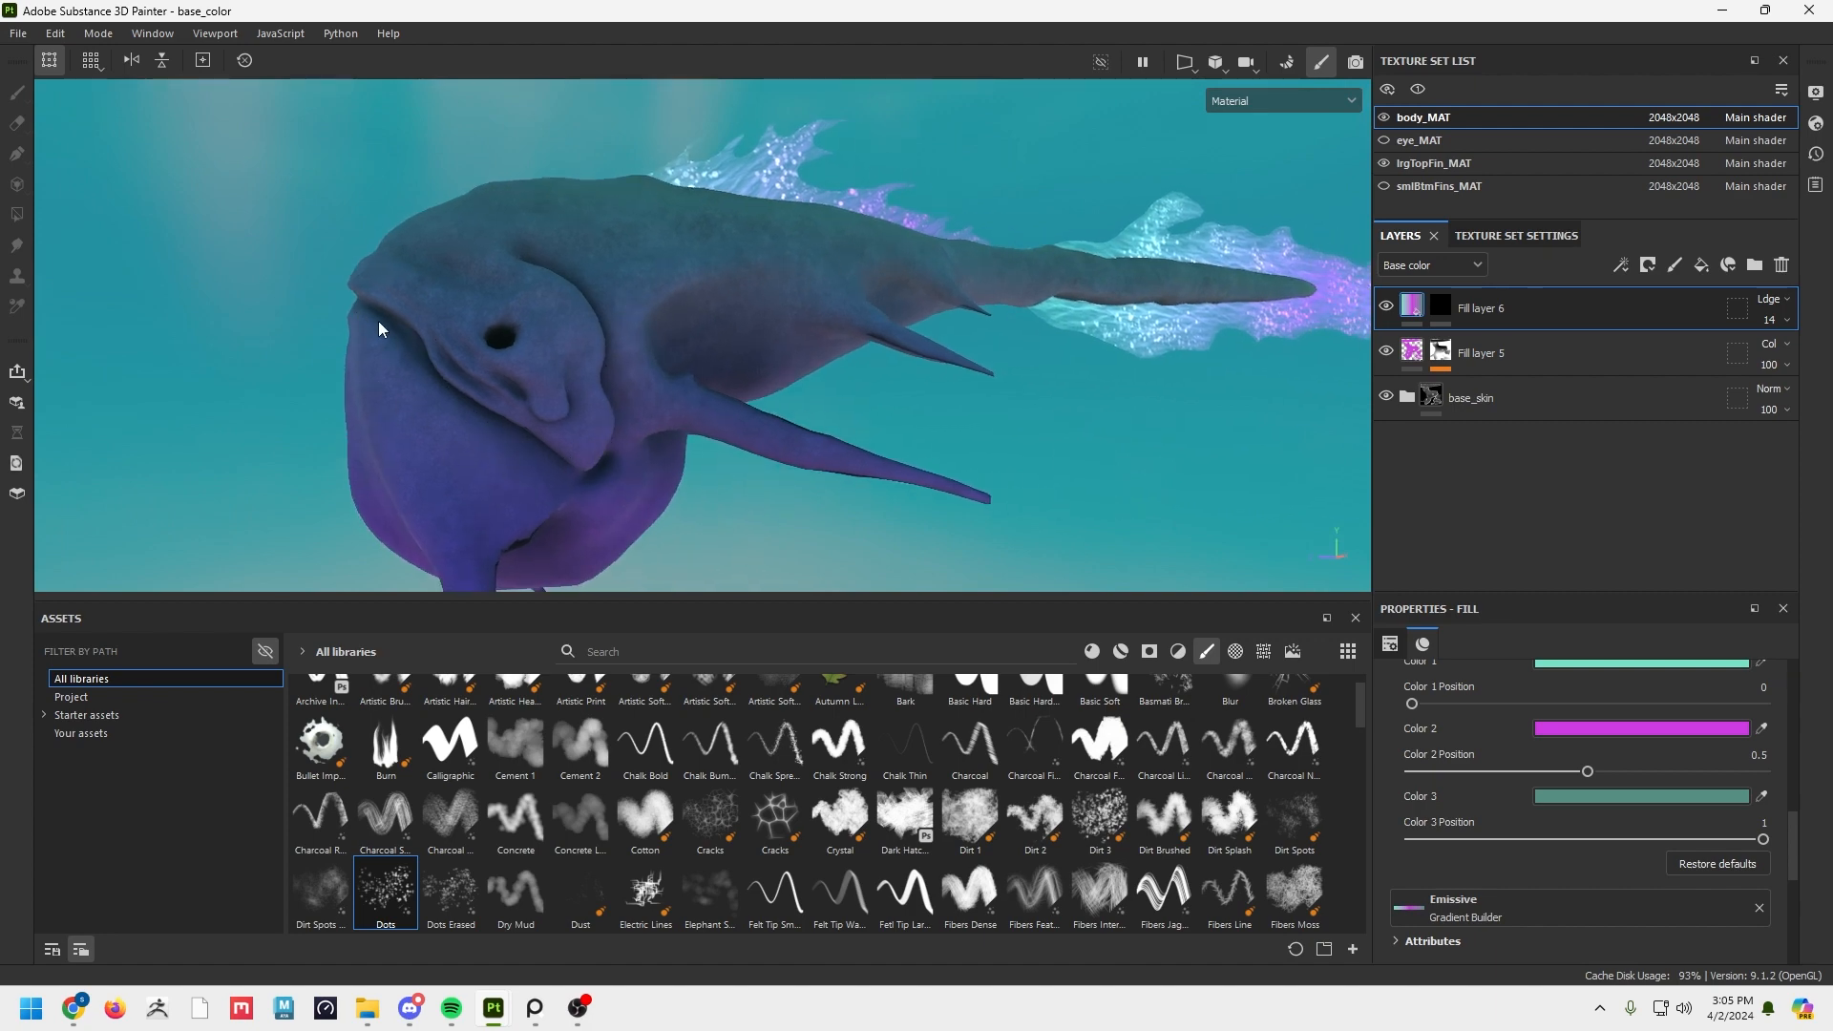
pyautogui.keyDown('alt'); pyautogui.moveTo(716, 309); pyautogui.dragTo(820, 315); pyautogui.keyUp('alt')
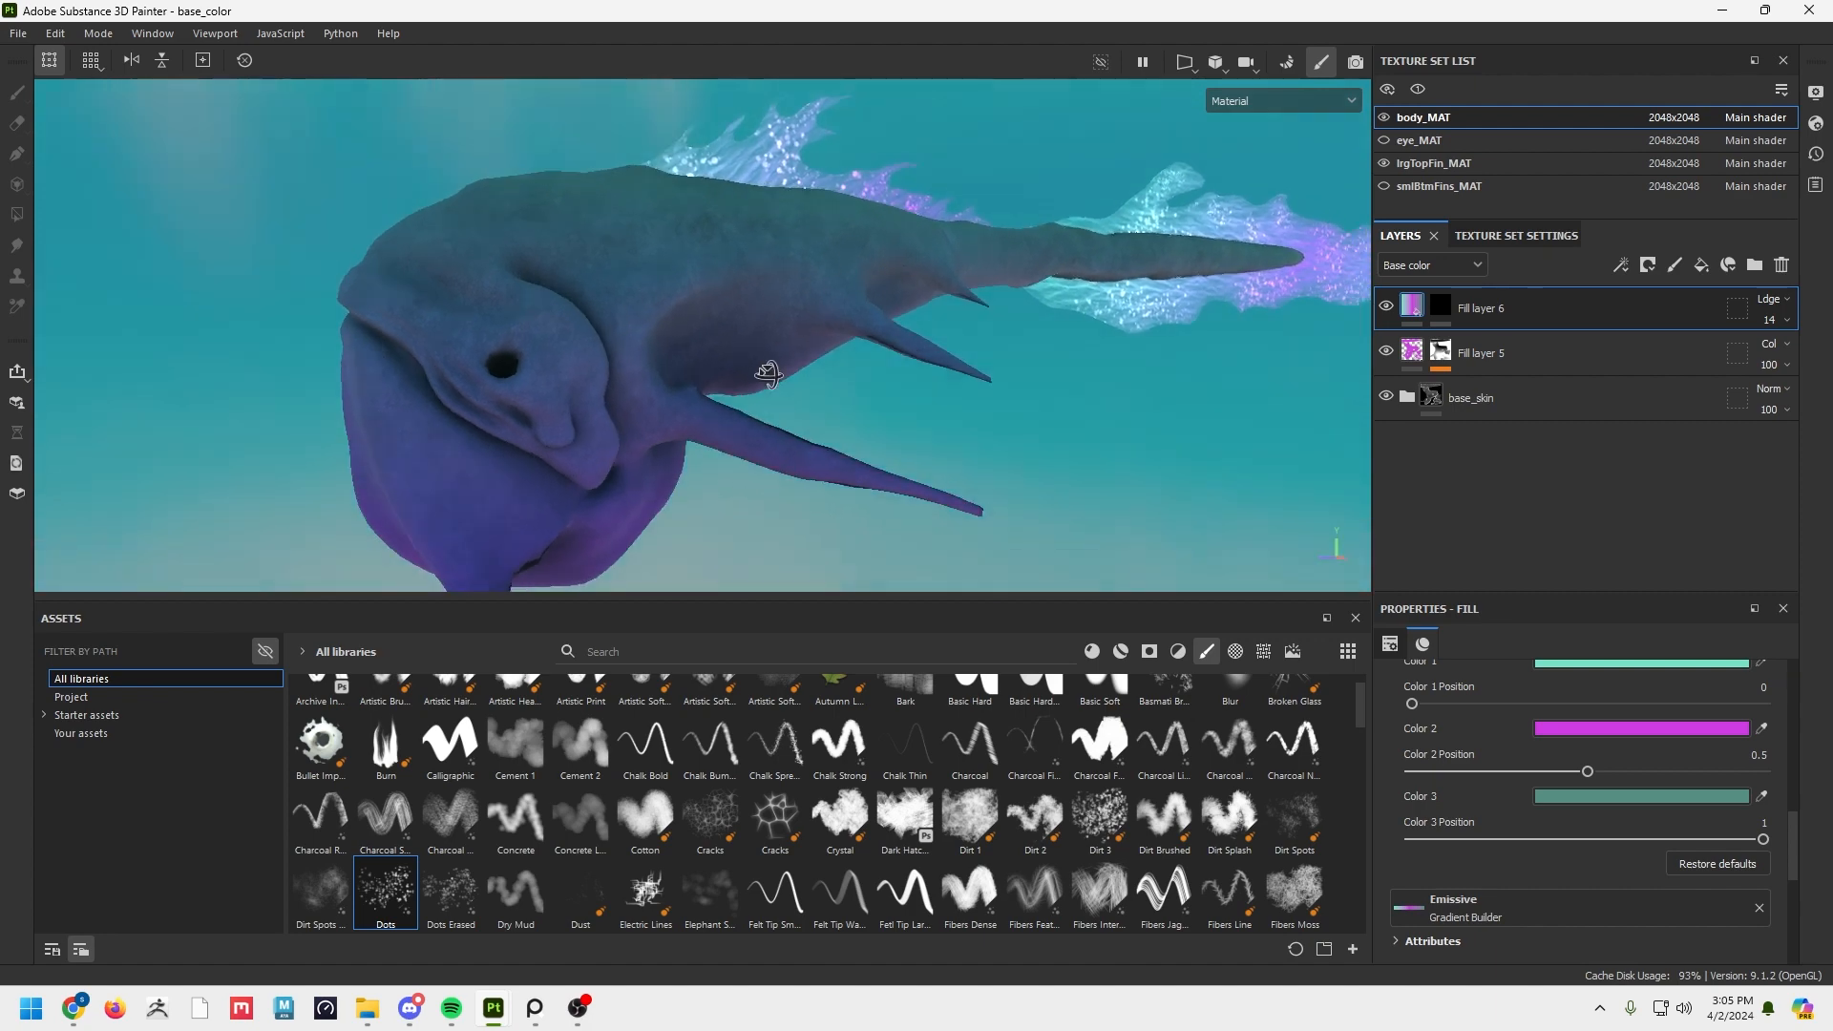
pyautogui.click(1701, 265)
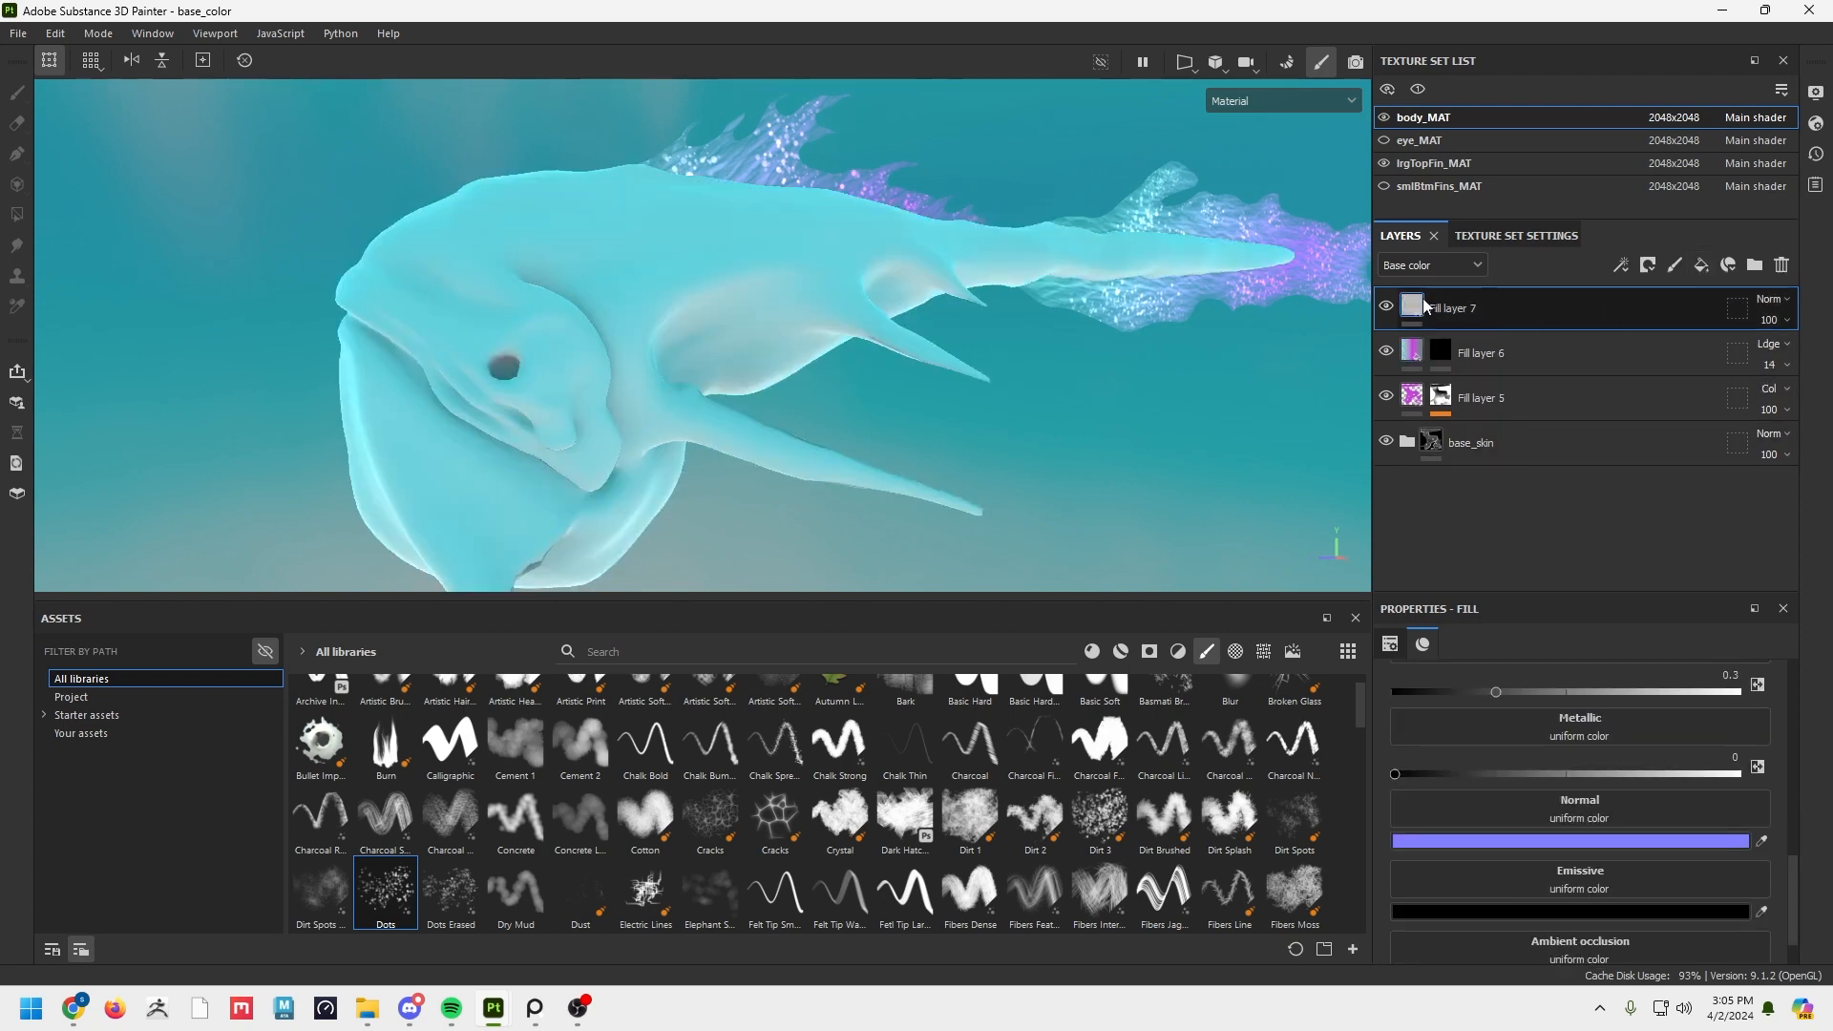
pyautogui.scroll(5, 1561, 707)
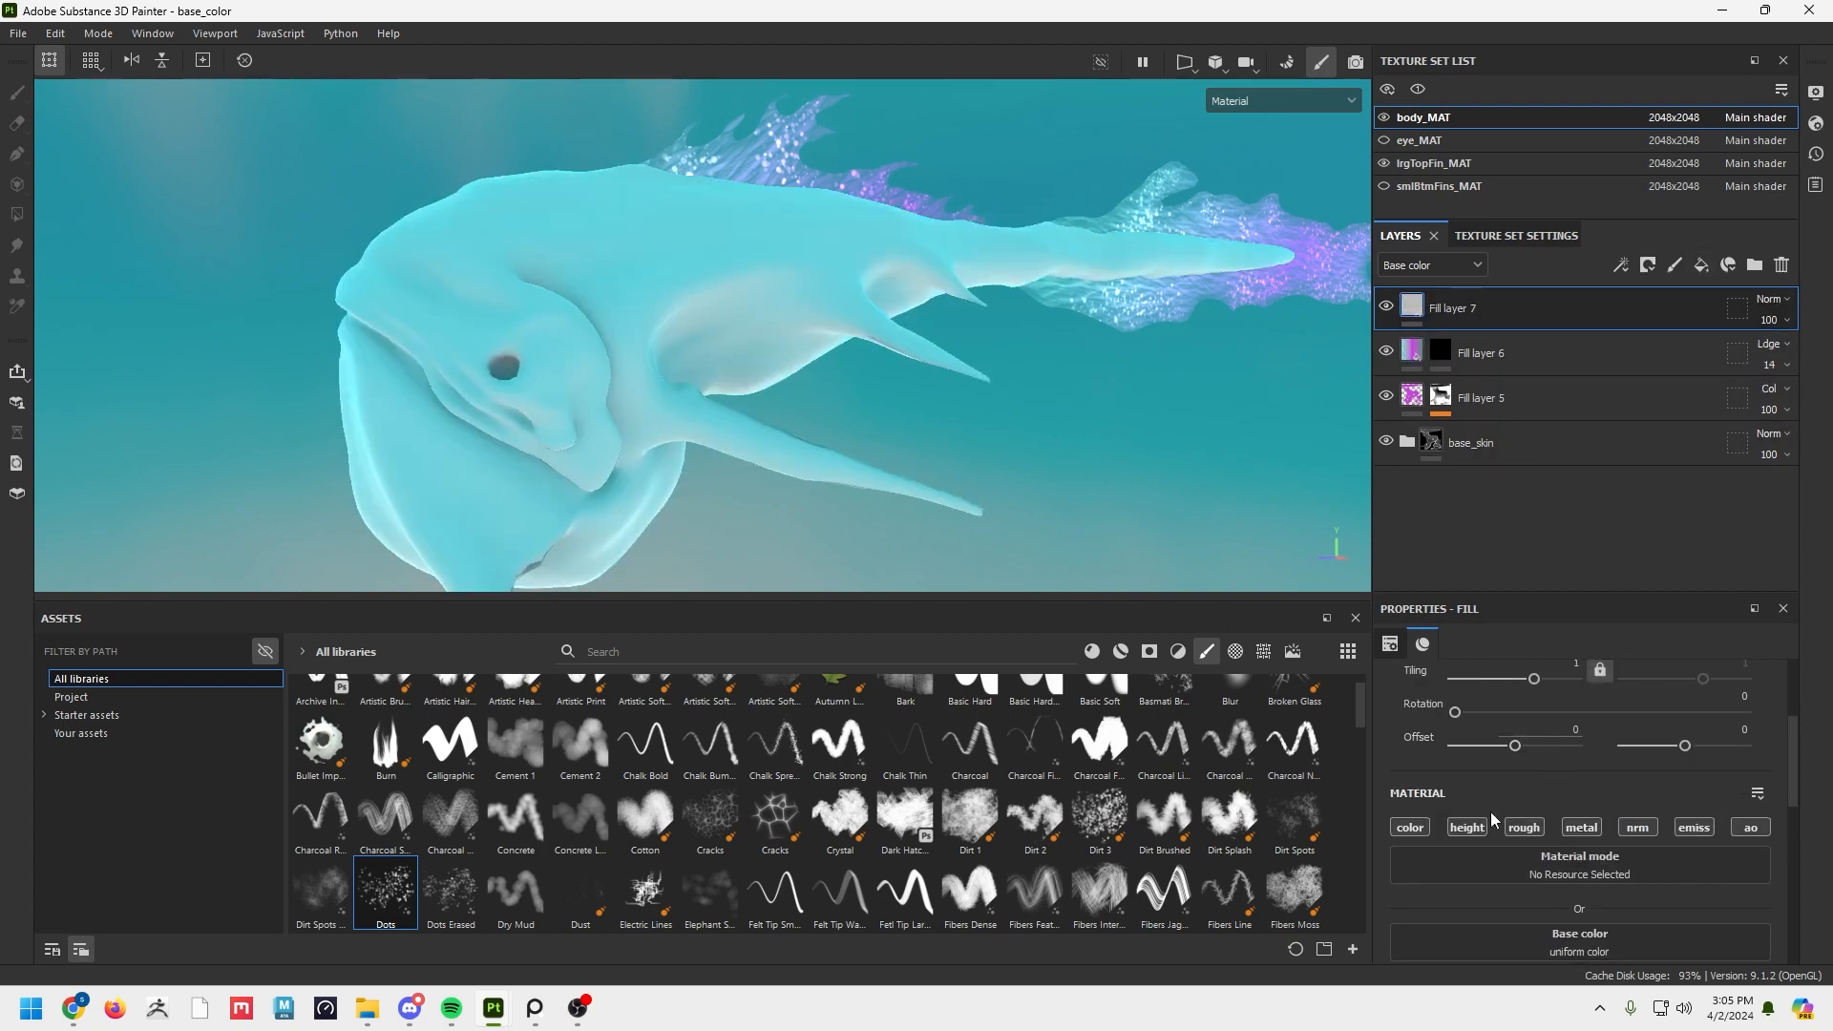
pyautogui.click(1467, 826)
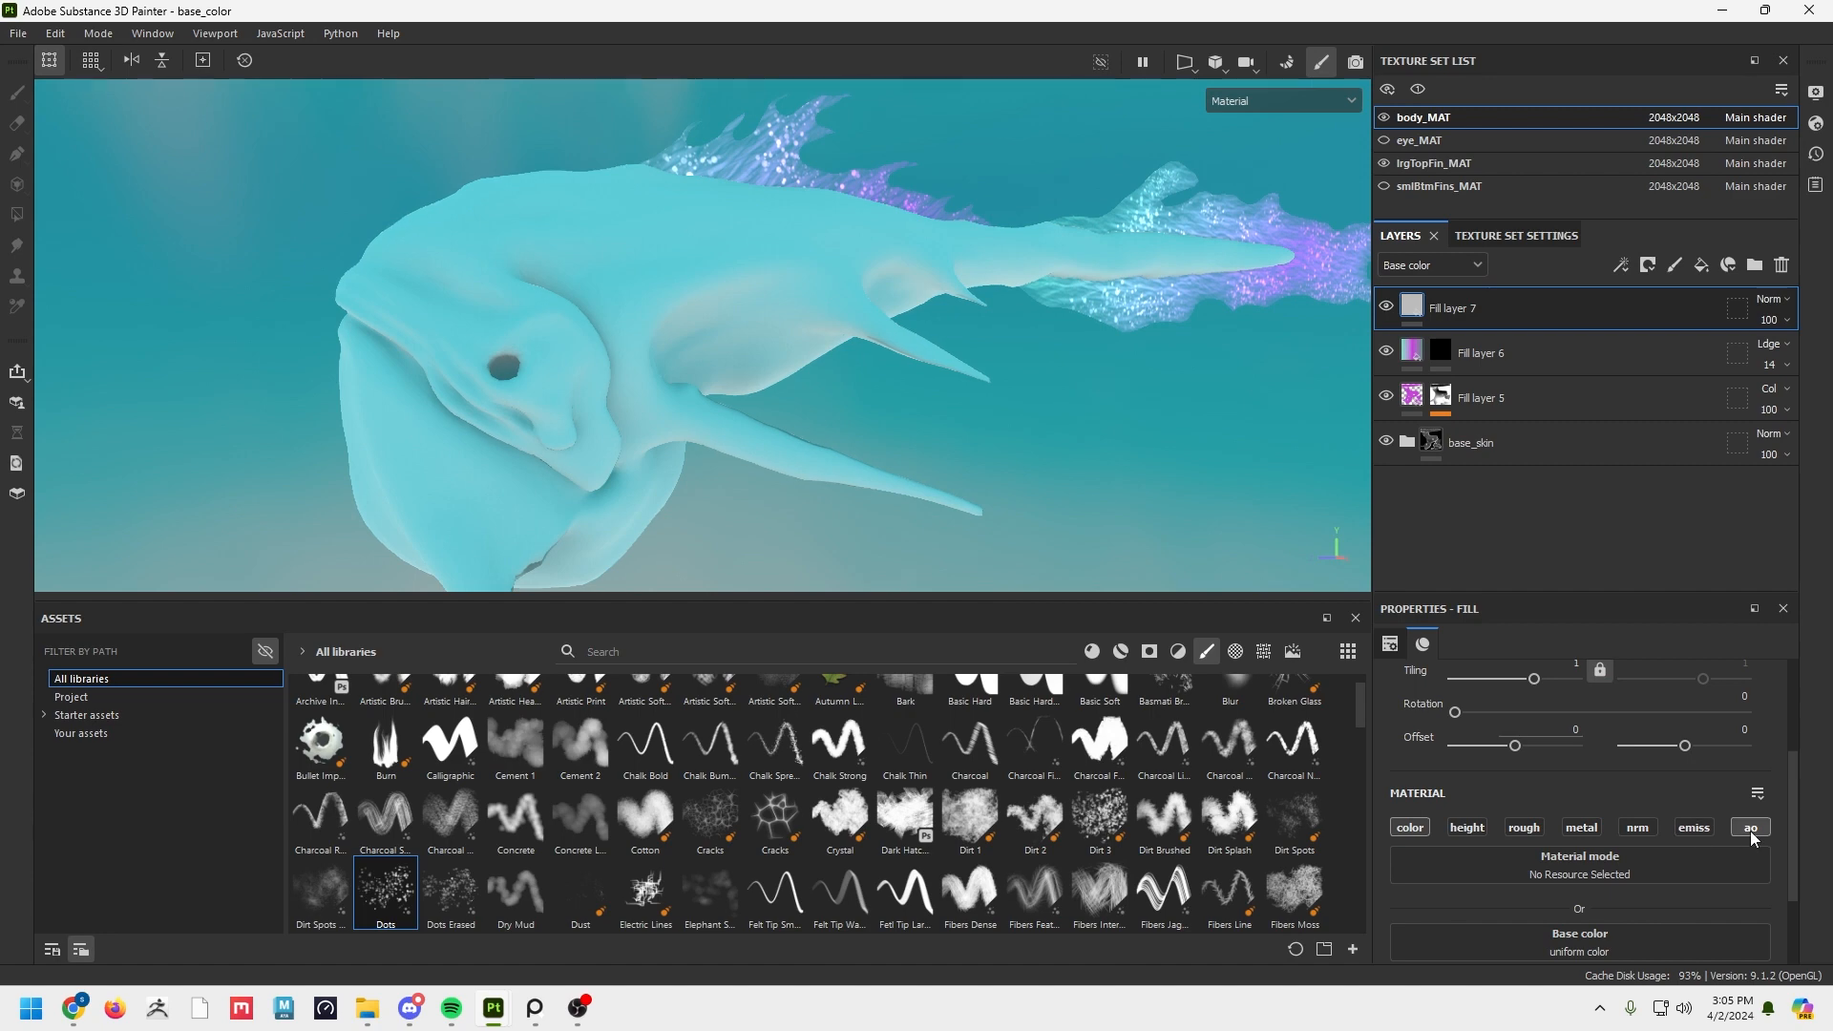
# Set the base color of Fill layer 7 to red, FF0000.
pyautogui.keyDown('alt'); pyautogui.moveTo(711, 417); pyautogui.dragTo(821, 425); pyautogui.keyUp('alt')
pyautogui.scroll(-3, 1560, 806)
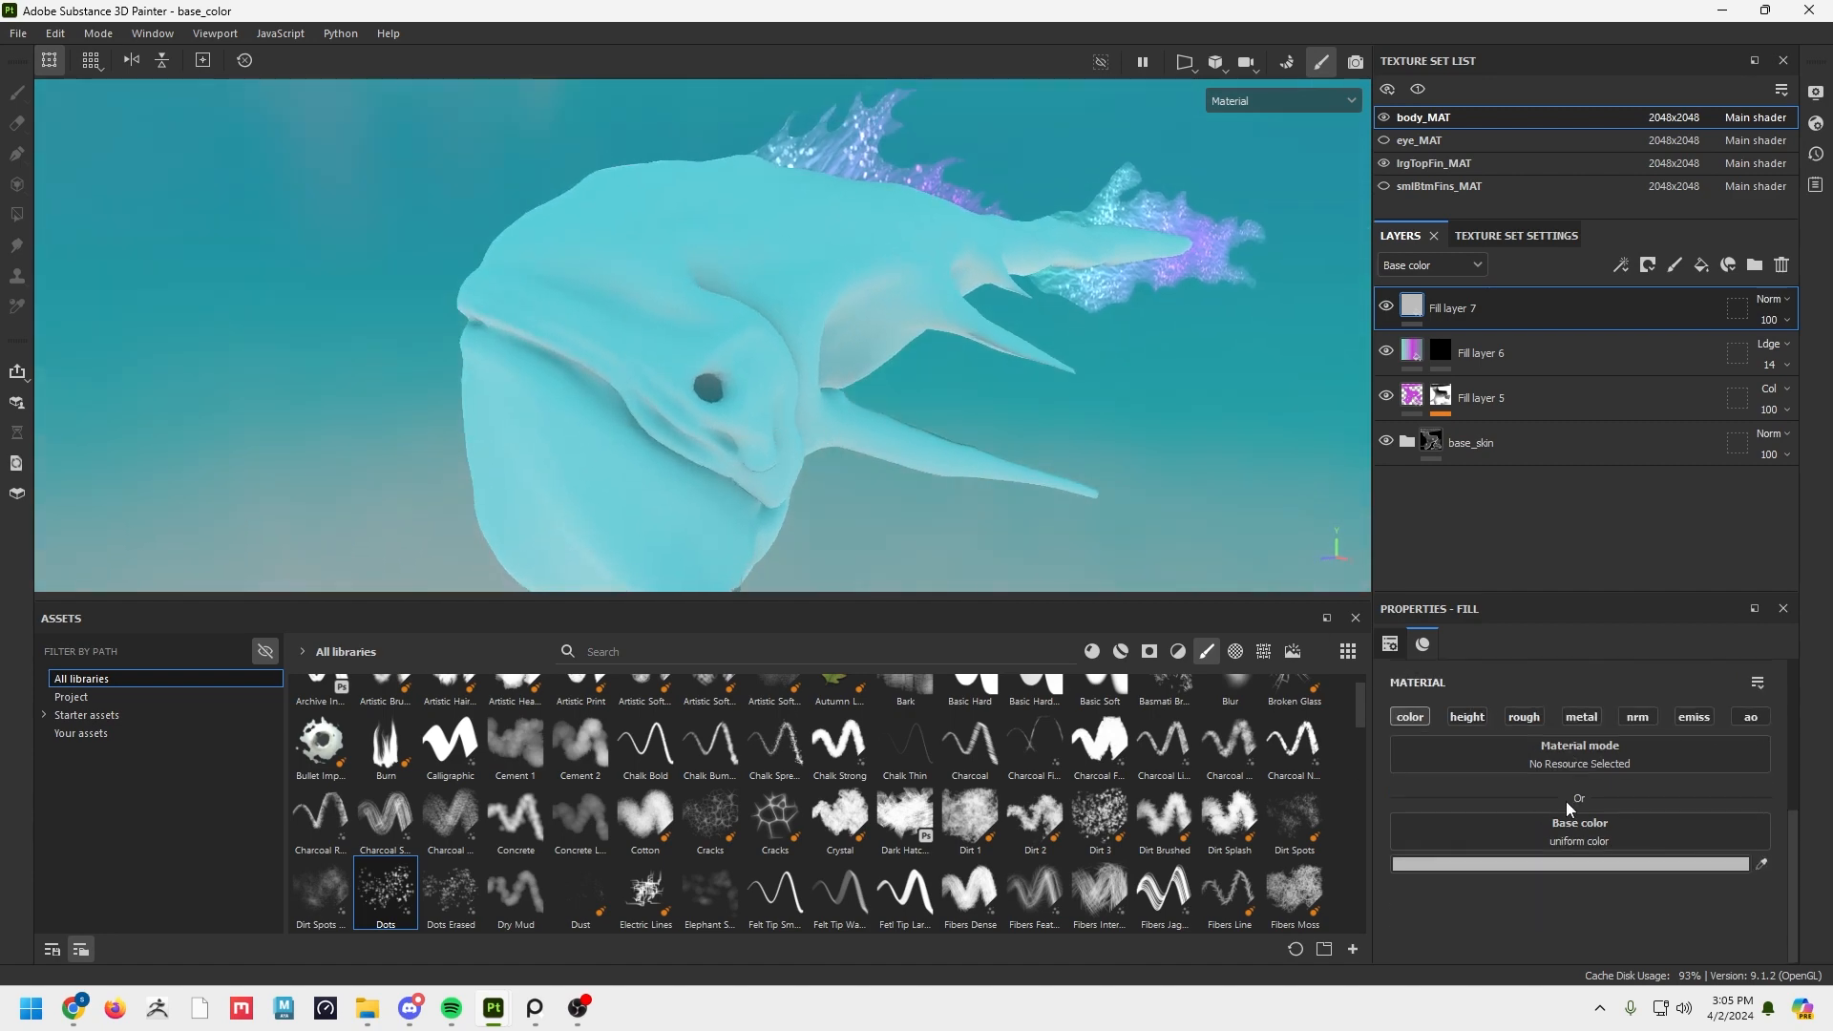
pyautogui.click(1587, 865)
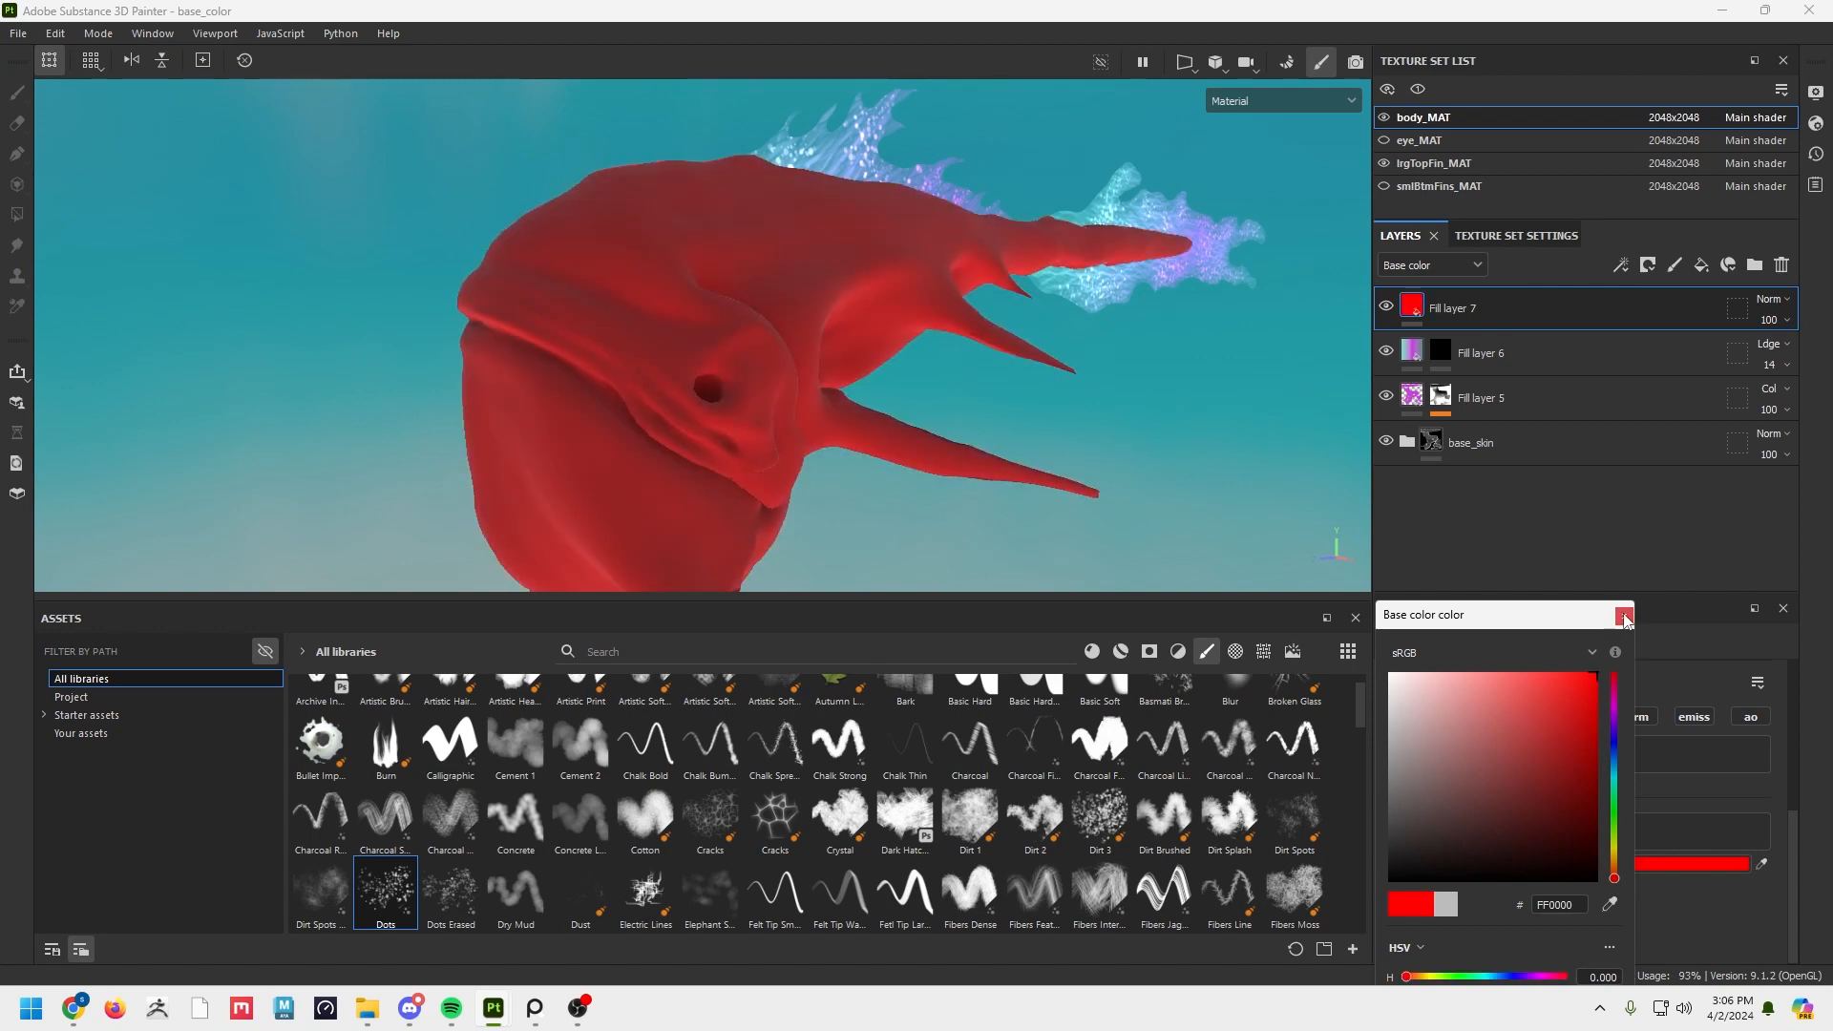
pyautogui.click(1623, 616)
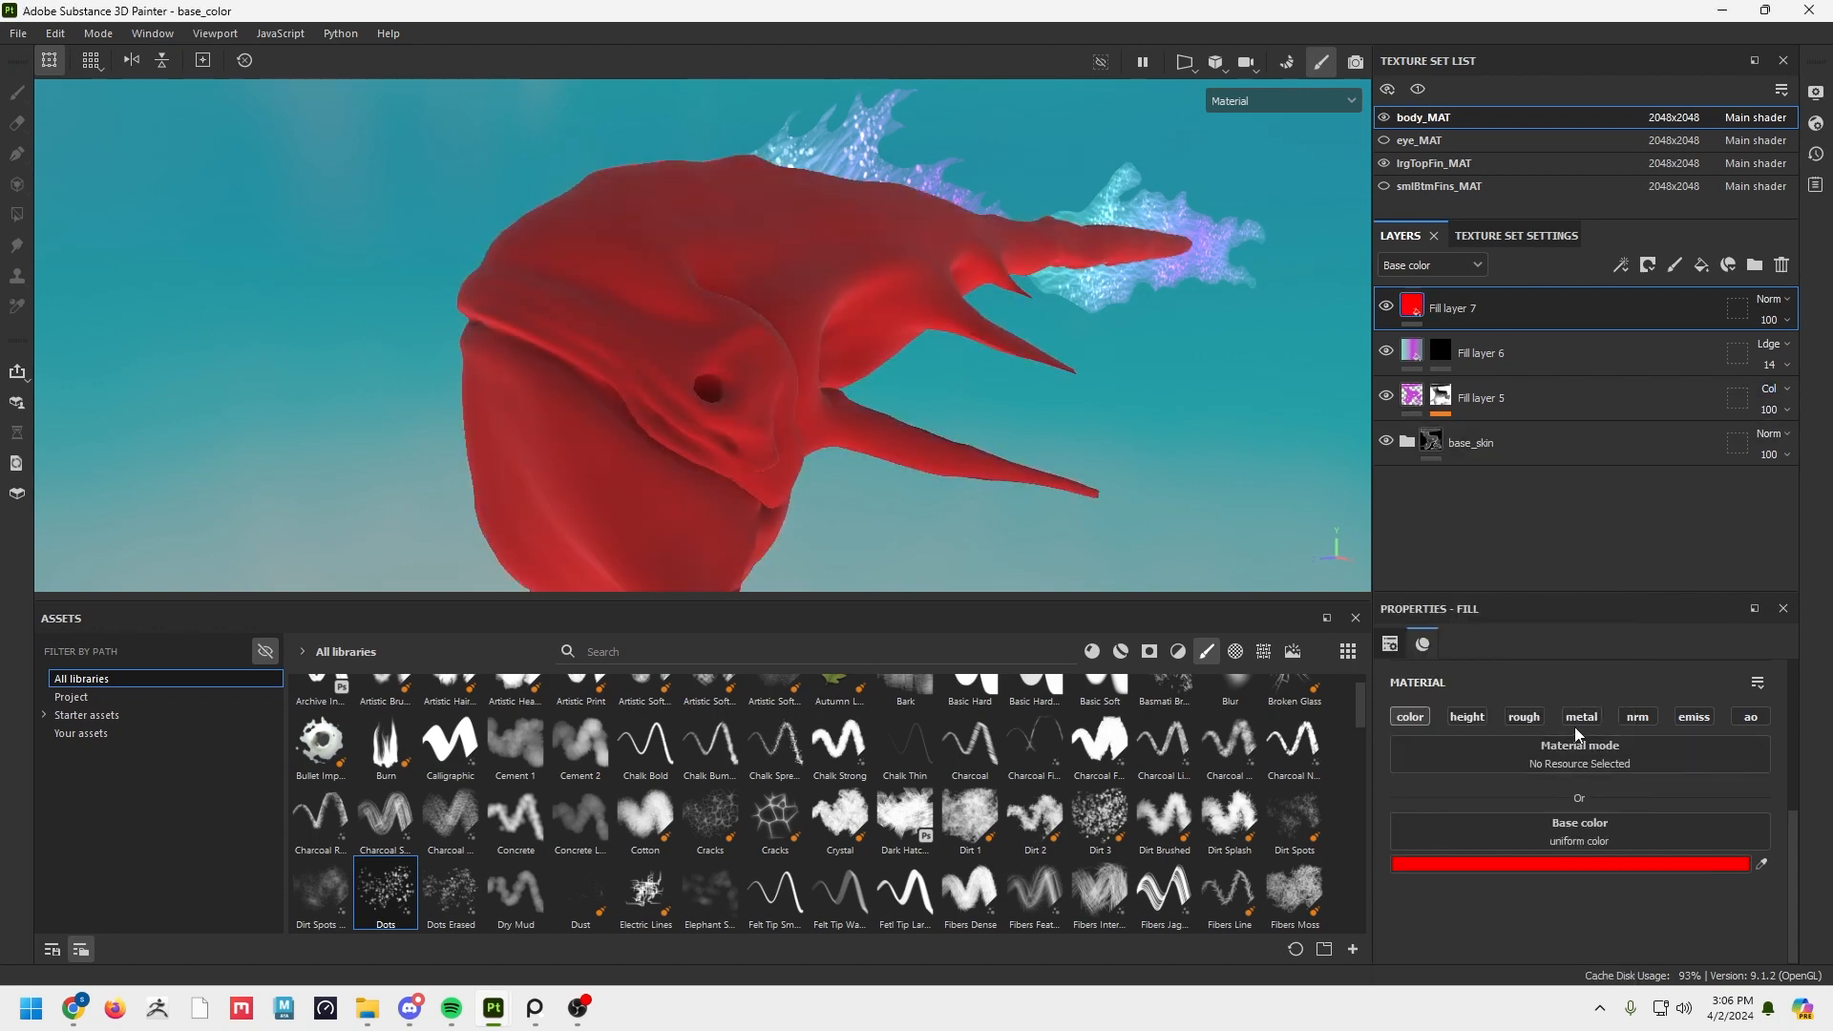
# Add a black mask with a paint effect to Fill layer 7 and choose the Basic Soft brush.
pyautogui.keyDown('alt'); pyautogui.moveTo(856, 422); pyautogui.dragTo(665, 379); pyautogui.keyUp('alt')
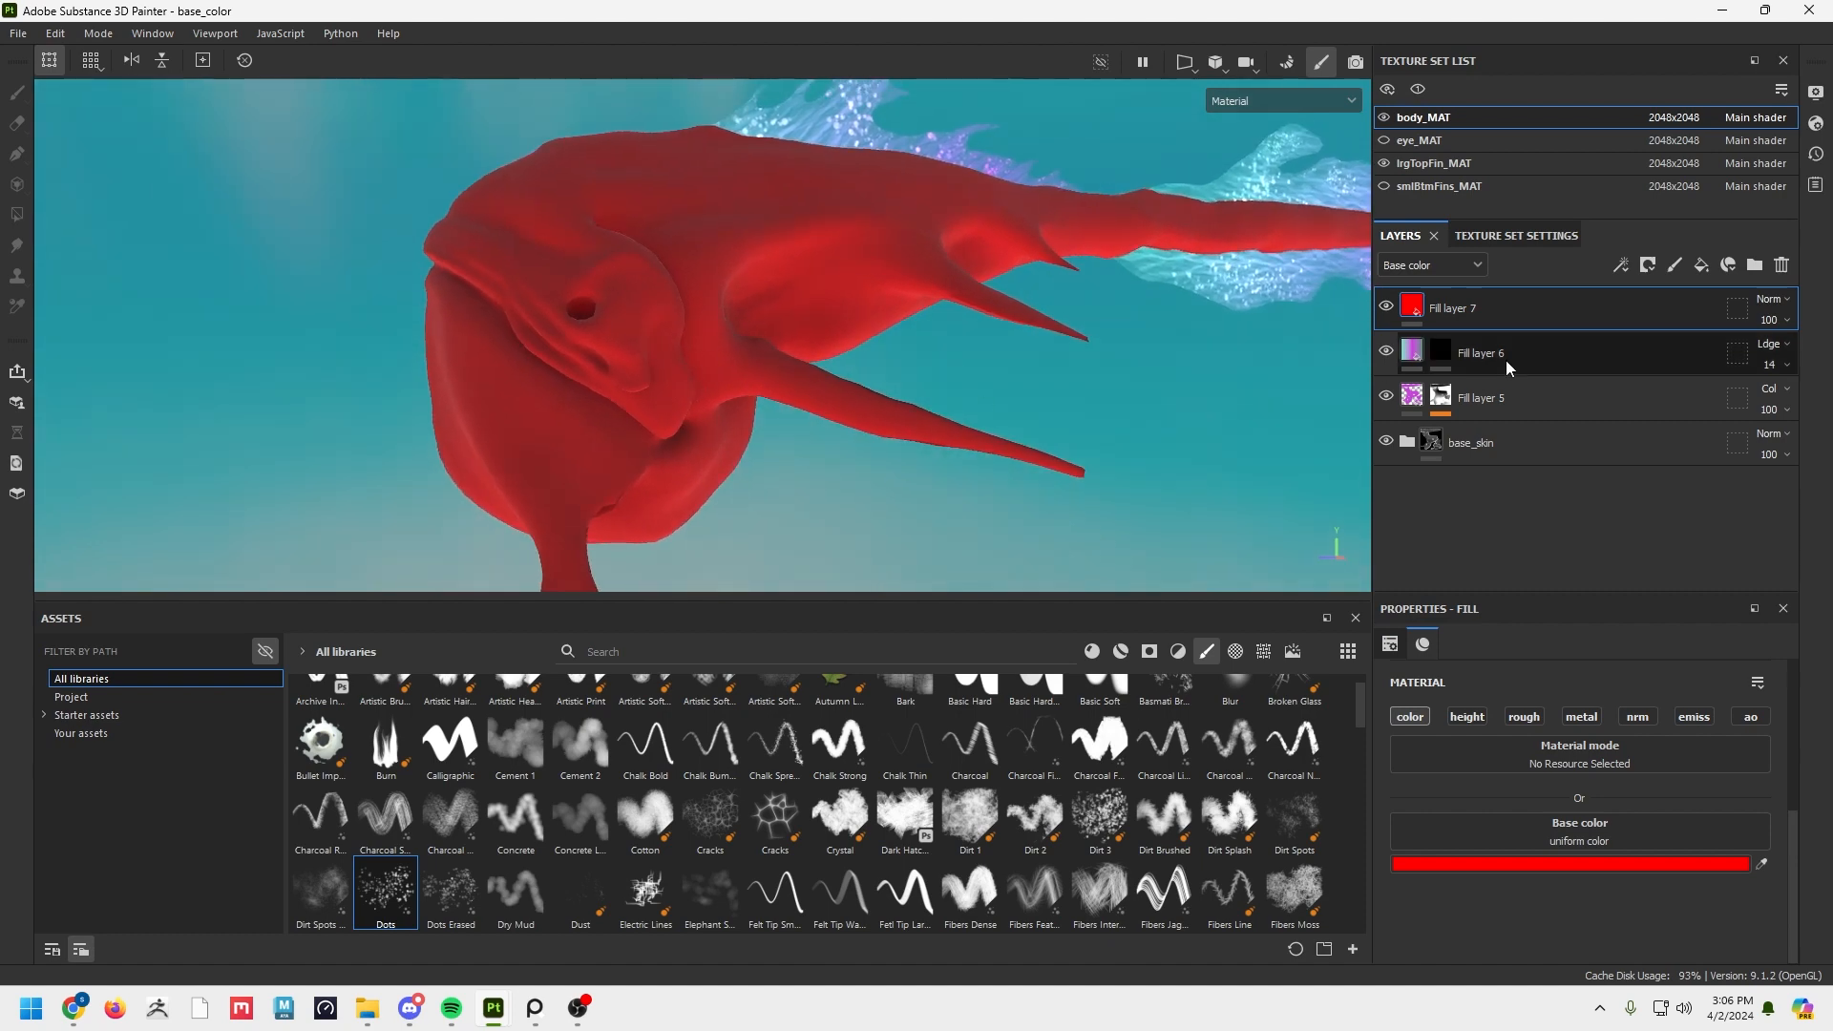
pyautogui.rightClick(1411, 301)
pyautogui.click(1496, 314)
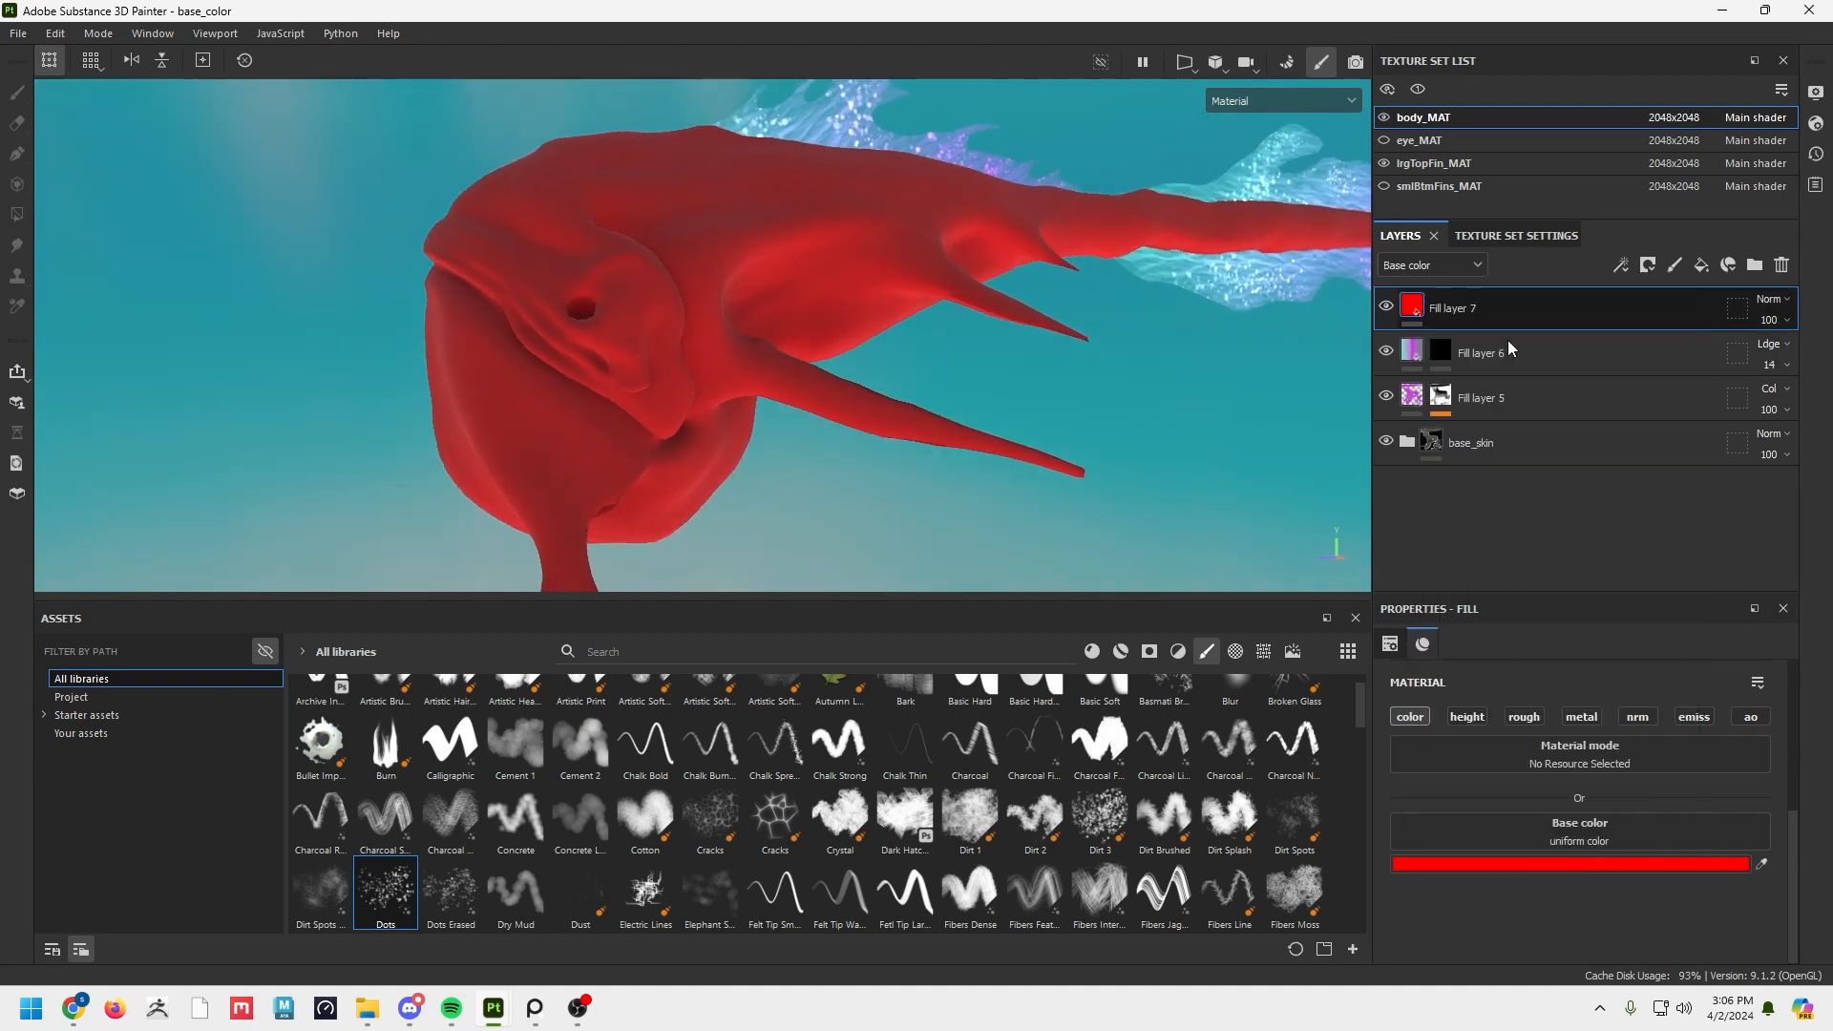
pyautogui.rightClick(1439, 311)
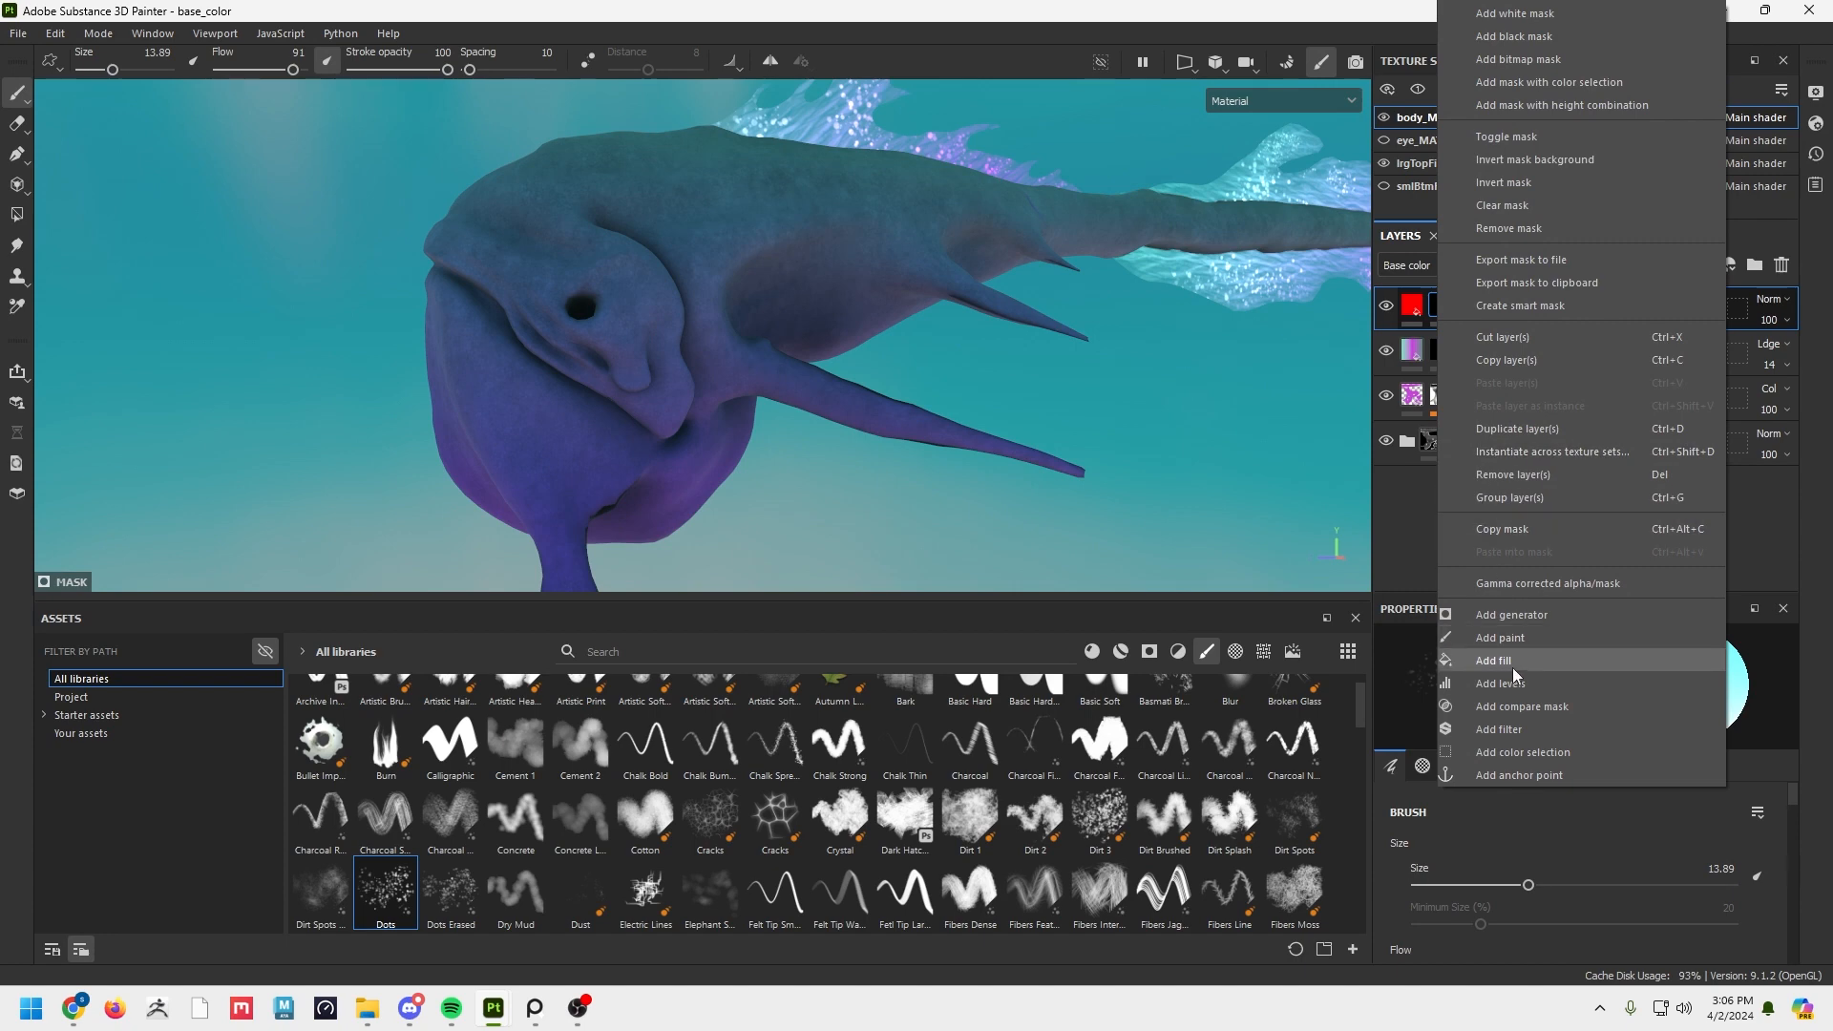
pyautogui.click(1514, 639)
pyautogui.scroll(1, 668, 782)
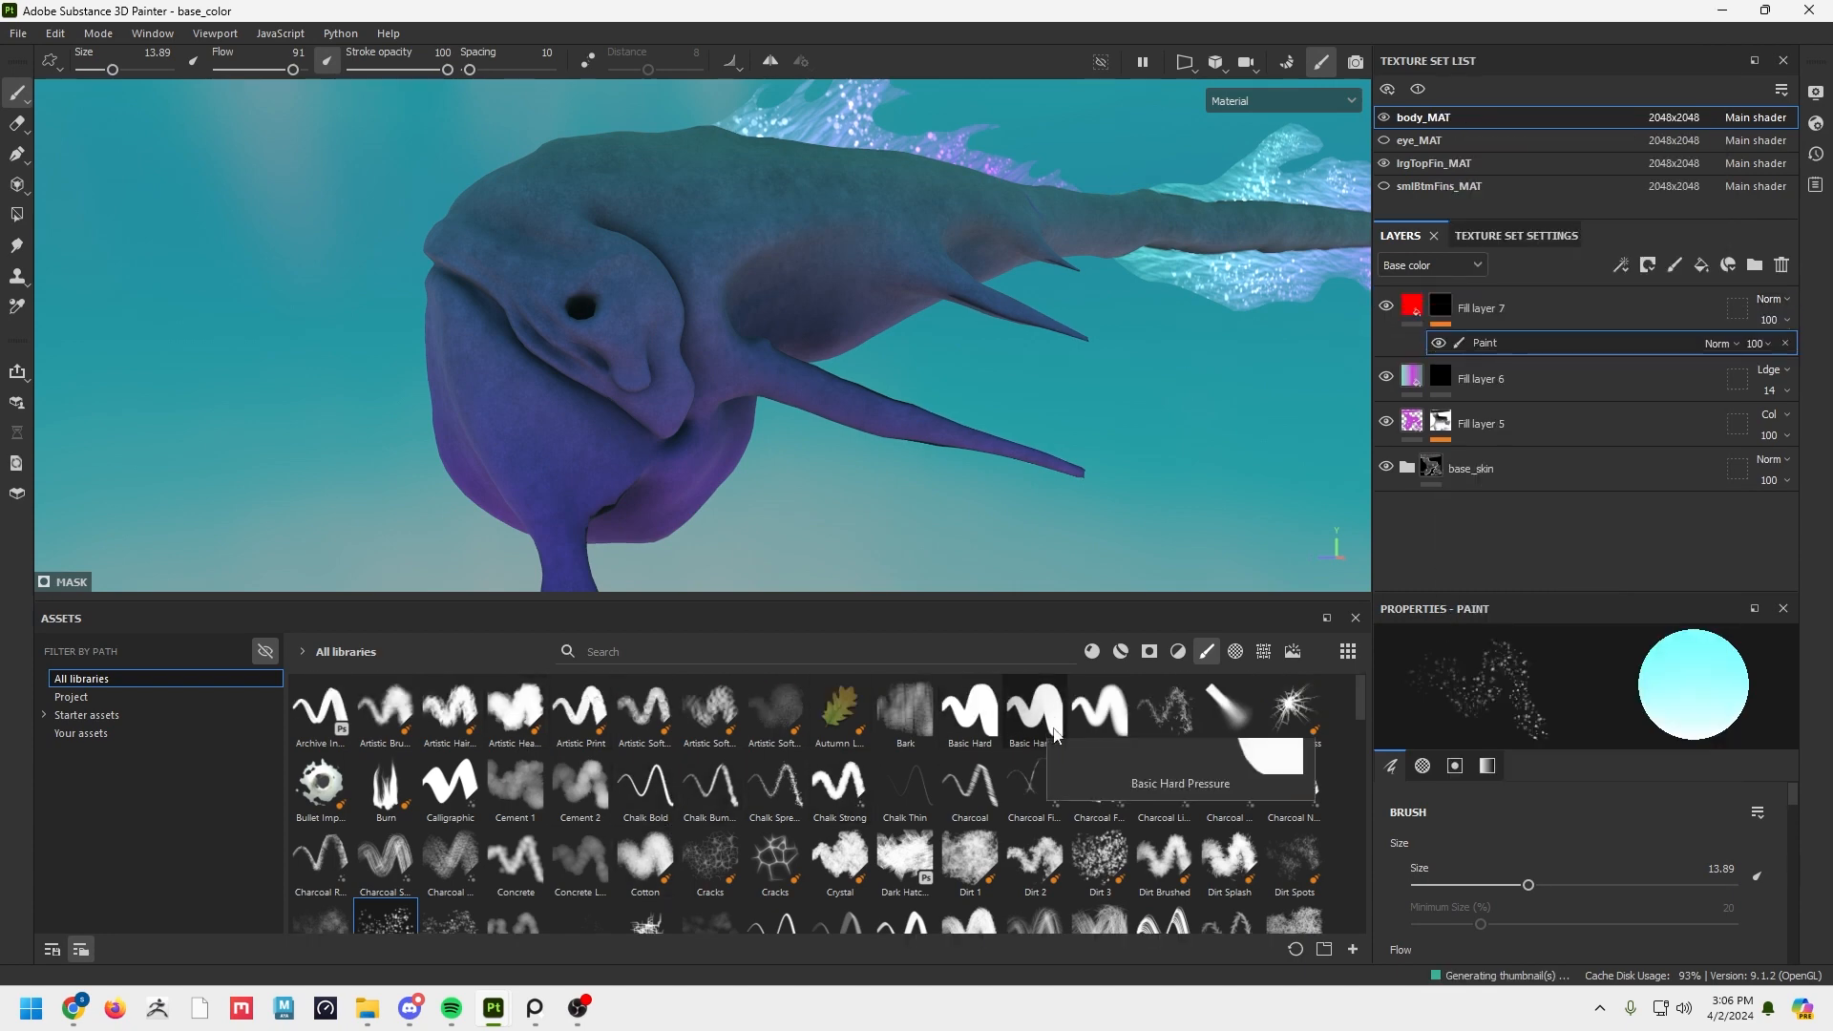
pyautogui.click(1100, 711)
# Paint the mask over the creature's throat and underside with the Basic Soft brush at size 10.
pyautogui.moveTo(548, 396)
pyautogui.keyDown('alt'); pyautogui.mouseDown()
pyautogui.moveTo(578, 417)
pyautogui.moveTo(482, 349)
pyautogui.mouseUp(); pyautogui.keyUp('alt')
pyautogui.keyDown('alt'); pyautogui.moveTo(544, 446); pyautogui.dragTo(700, 445); pyautogui.keyUp('alt')
pyautogui.keyDown('alt'); pyautogui.moveTo(701, 445); pyautogui.dragTo(790, 447, button='middle'); pyautogui.keyUp('alt')
pyautogui.moveTo(778, 439); pyautogui.dragTo(554, 337)
pyautogui.moveTo(774, 478)
pyautogui.keyDown('alt'); pyautogui.mouseDown()
pyautogui.moveTo(738, 277)
pyautogui.moveTo(744, 406)
pyautogui.moveTo(695, 411)
pyautogui.mouseUp(); pyautogui.keyUp('alt')
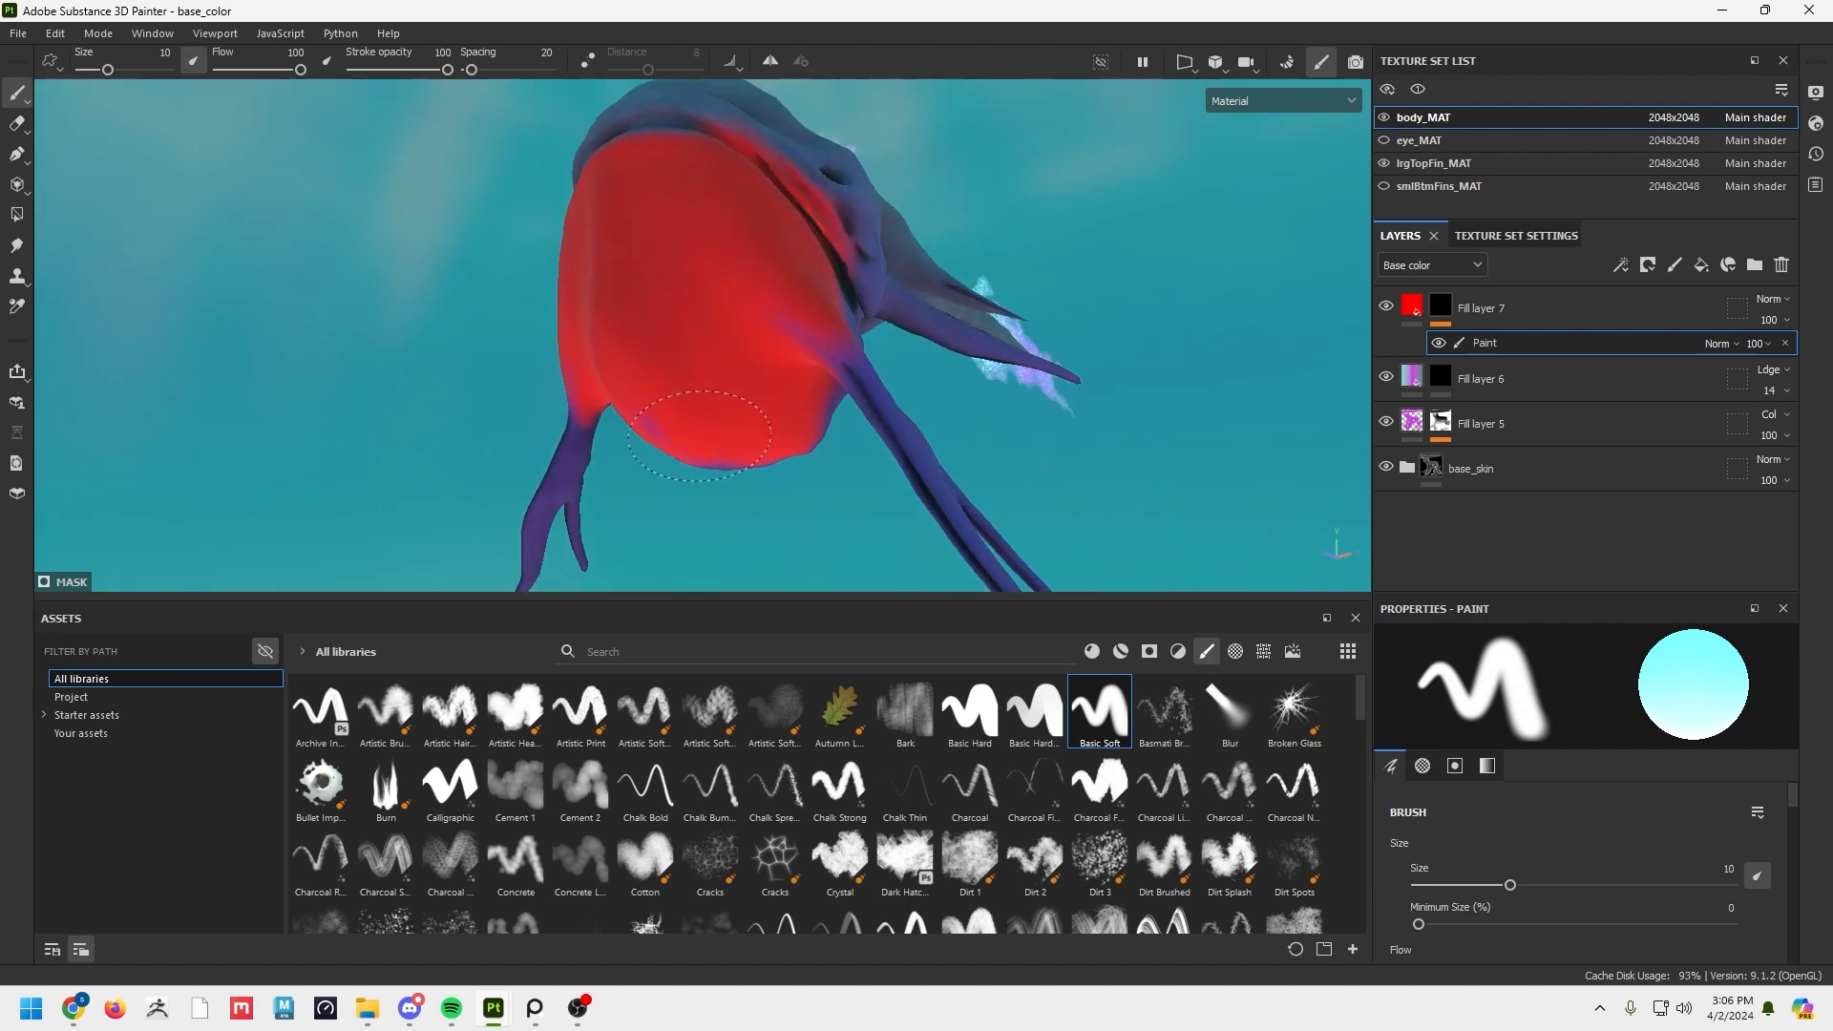
# Paint Fill layer 7's mask over the remaining chin, the body's flank, the side spine bases and the front limbs with the size 10 brush.
pyautogui.keyDown('alt'); pyautogui.moveTo(945, 468); pyautogui.dragTo(778, 477); pyautogui.keyUp('alt')
pyautogui.moveTo(778, 477)
pyautogui.keyDown('alt'); pyautogui.mouseDown(button='middle')
pyautogui.moveTo(830, 483)
pyautogui.moveTo(758, 481)
pyautogui.mouseUp(button='middle'); pyautogui.keyUp('alt')
pyautogui.moveTo(761, 448)
pyautogui.mouseDown()
pyautogui.moveTo(737, 379)
pyautogui.moveTo(756, 370)
pyautogui.moveTo(649, 344)
pyautogui.moveTo(620, 286)
pyautogui.moveTo(916, 234)
pyautogui.moveTo(917, 186)
pyautogui.moveTo(735, 220)
pyautogui.moveTo(592, 276)
pyautogui.mouseUp()
pyautogui.moveTo(592, 277)
pyautogui.keyDown('alt'); pyautogui.mouseDown()
pyautogui.moveTo(746, 334)
pyautogui.moveTo(616, 287)
pyautogui.mouseUp(); pyautogui.keyUp('alt')
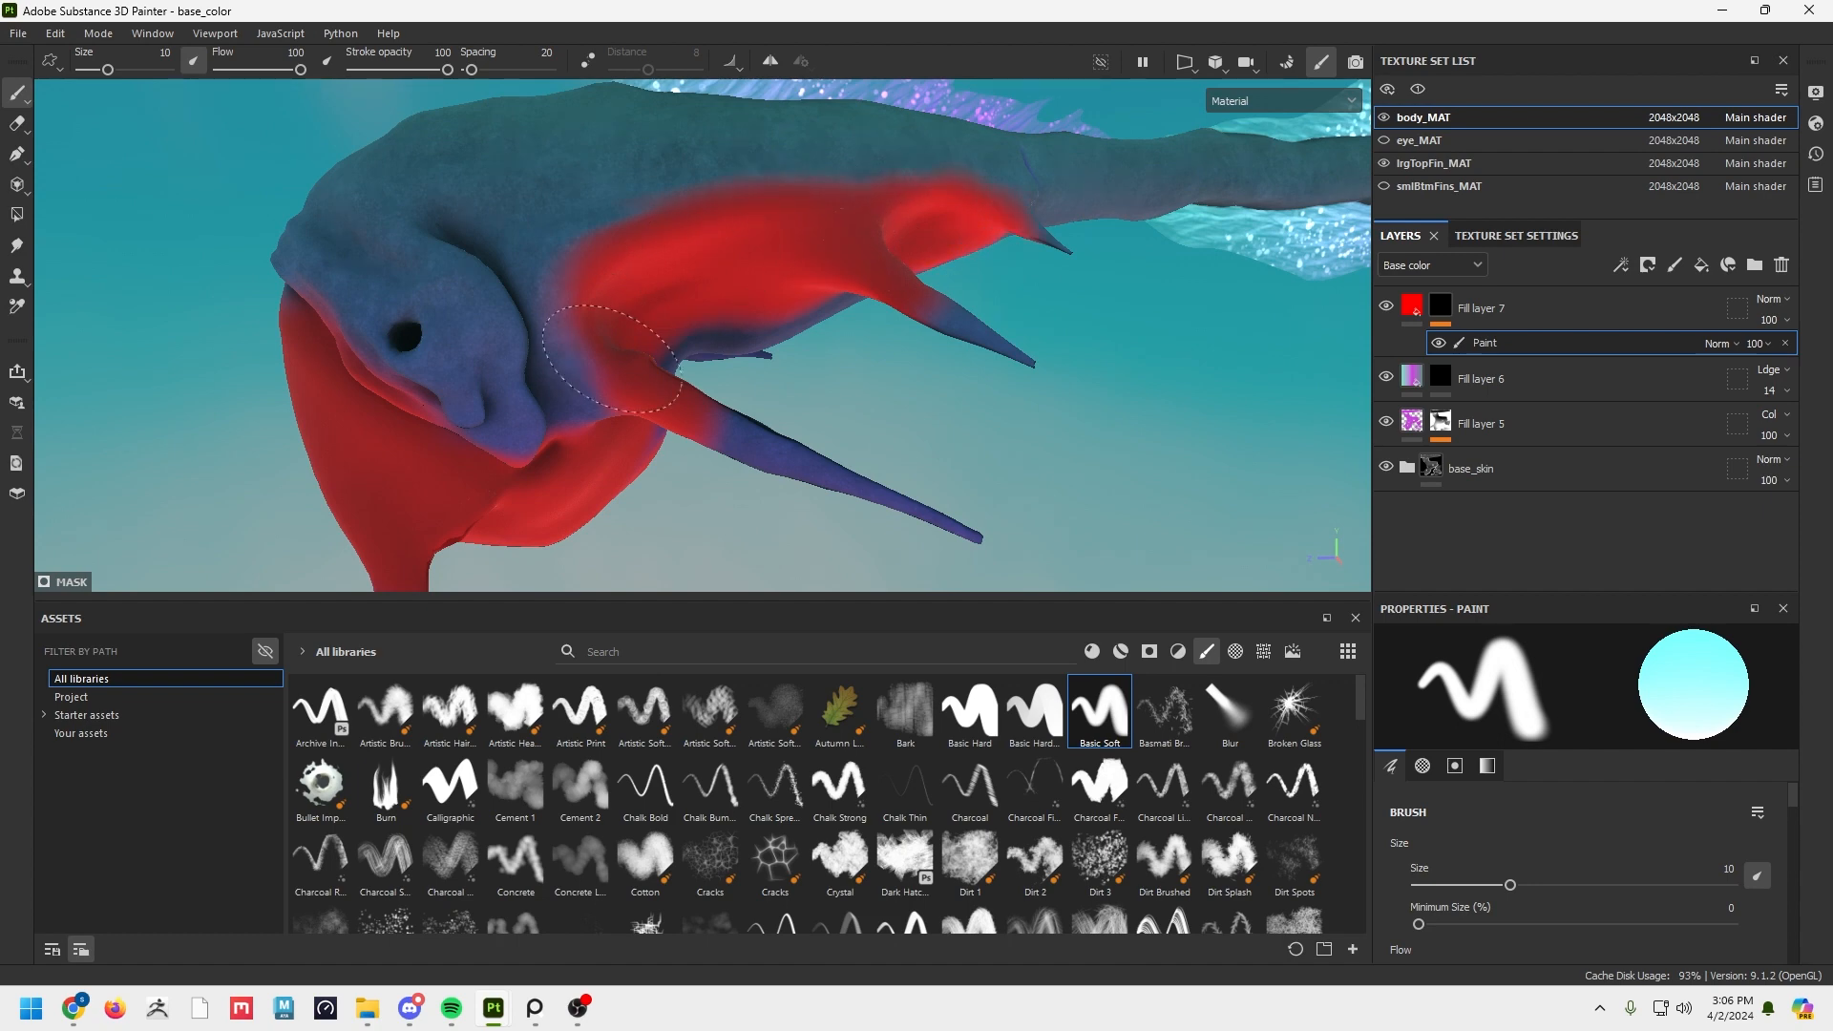
pyautogui.moveTo(612, 358); pyautogui.dragTo(590, 367)
pyautogui.moveTo(568, 482)
pyautogui.keyDown('alt'); pyautogui.mouseDown()
pyautogui.moveTo(605, 376)
pyautogui.moveTo(526, 396)
pyautogui.moveTo(638, 430)
pyautogui.moveTo(725, 382)
pyautogui.moveTo(710, 298)
pyautogui.moveTo(850, 442)
pyautogui.moveTo(850, 225)
pyautogui.moveTo(406, 384)
pyautogui.moveTo(984, 532)
pyautogui.moveTo(740, 478)
pyautogui.moveTo(630, 163)
pyautogui.mouseUp(); pyautogui.keyUp('alt')
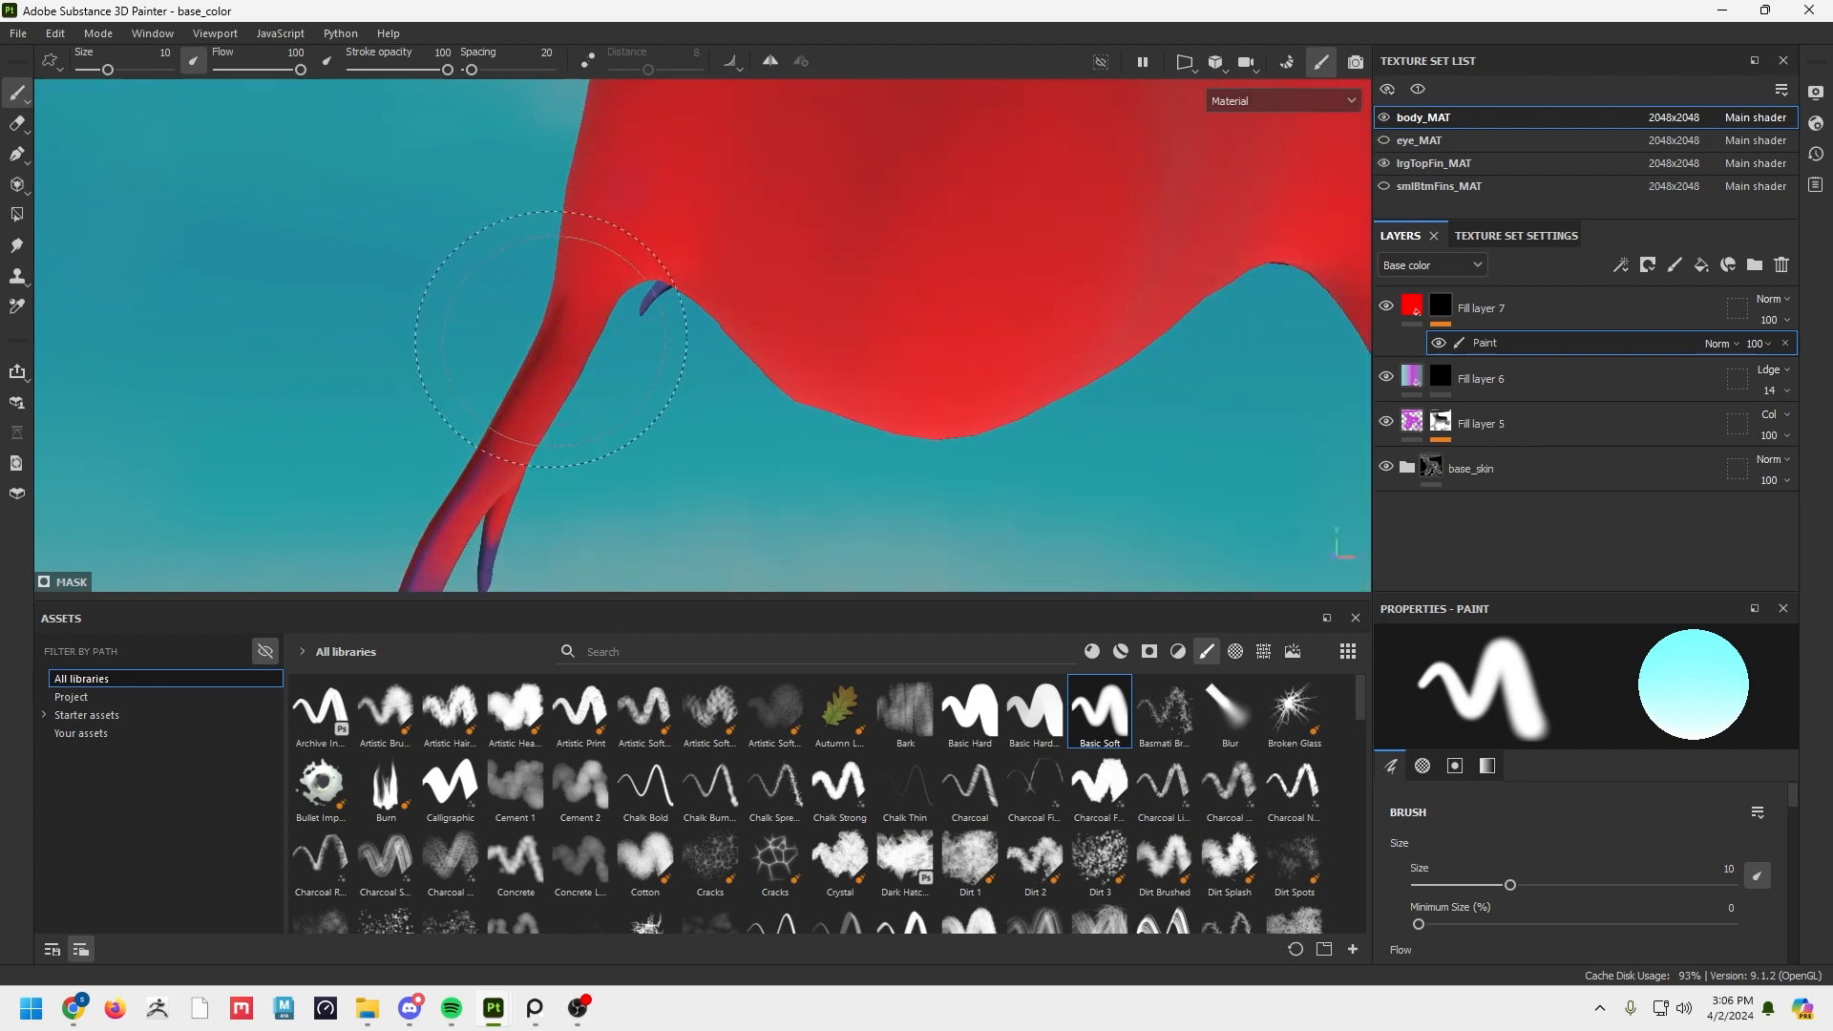
pyautogui.moveTo(592, 449)
pyautogui.keyDown('alt'); pyautogui.mouseDown()
pyautogui.moveTo(818, 430)
pyautogui.moveTo(564, 341)
pyautogui.mouseUp(); pyautogui.keyUp('alt')
pyautogui.keyDown('alt'); pyautogui.moveTo(530, 457); pyautogui.dragTo(743, 334); pyautogui.keyUp('alt')
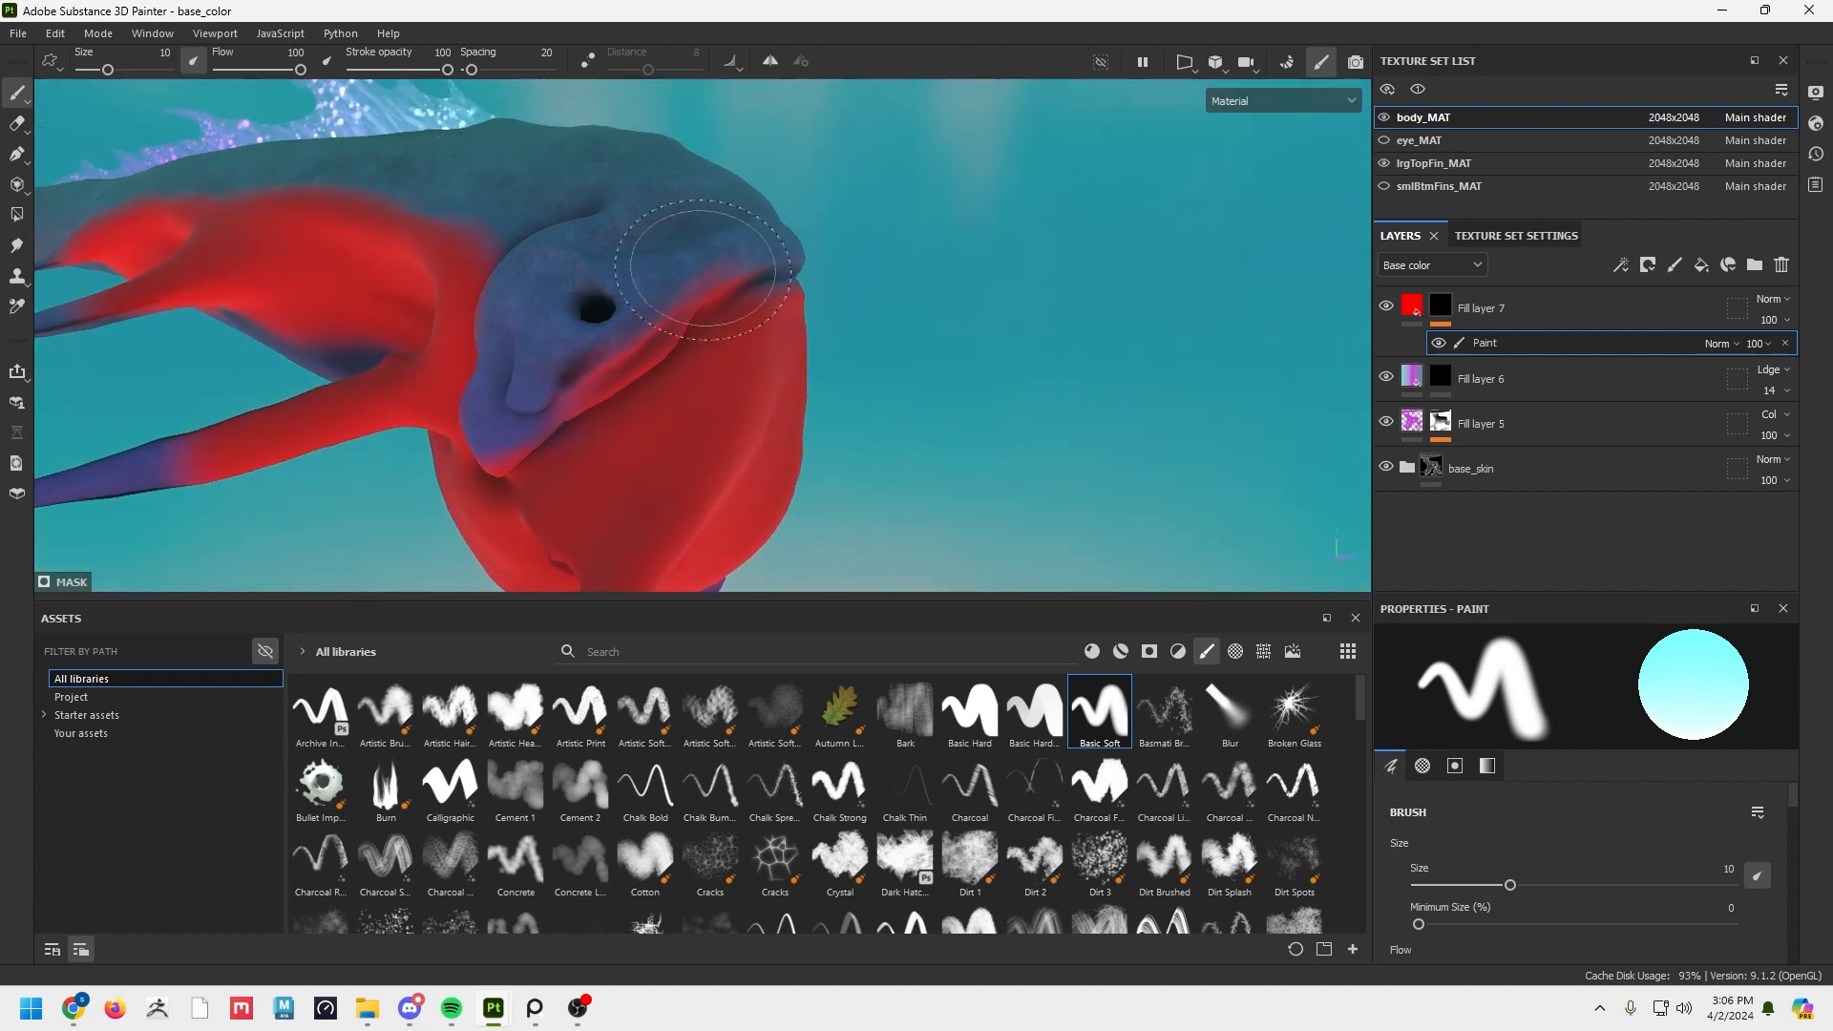
# Set the brush size to 4.78 and clean up the mask edge along the creature's jaw so the head stays free of red.
pyautogui.moveTo(106, 76); pyautogui.dragTo(97, 77)
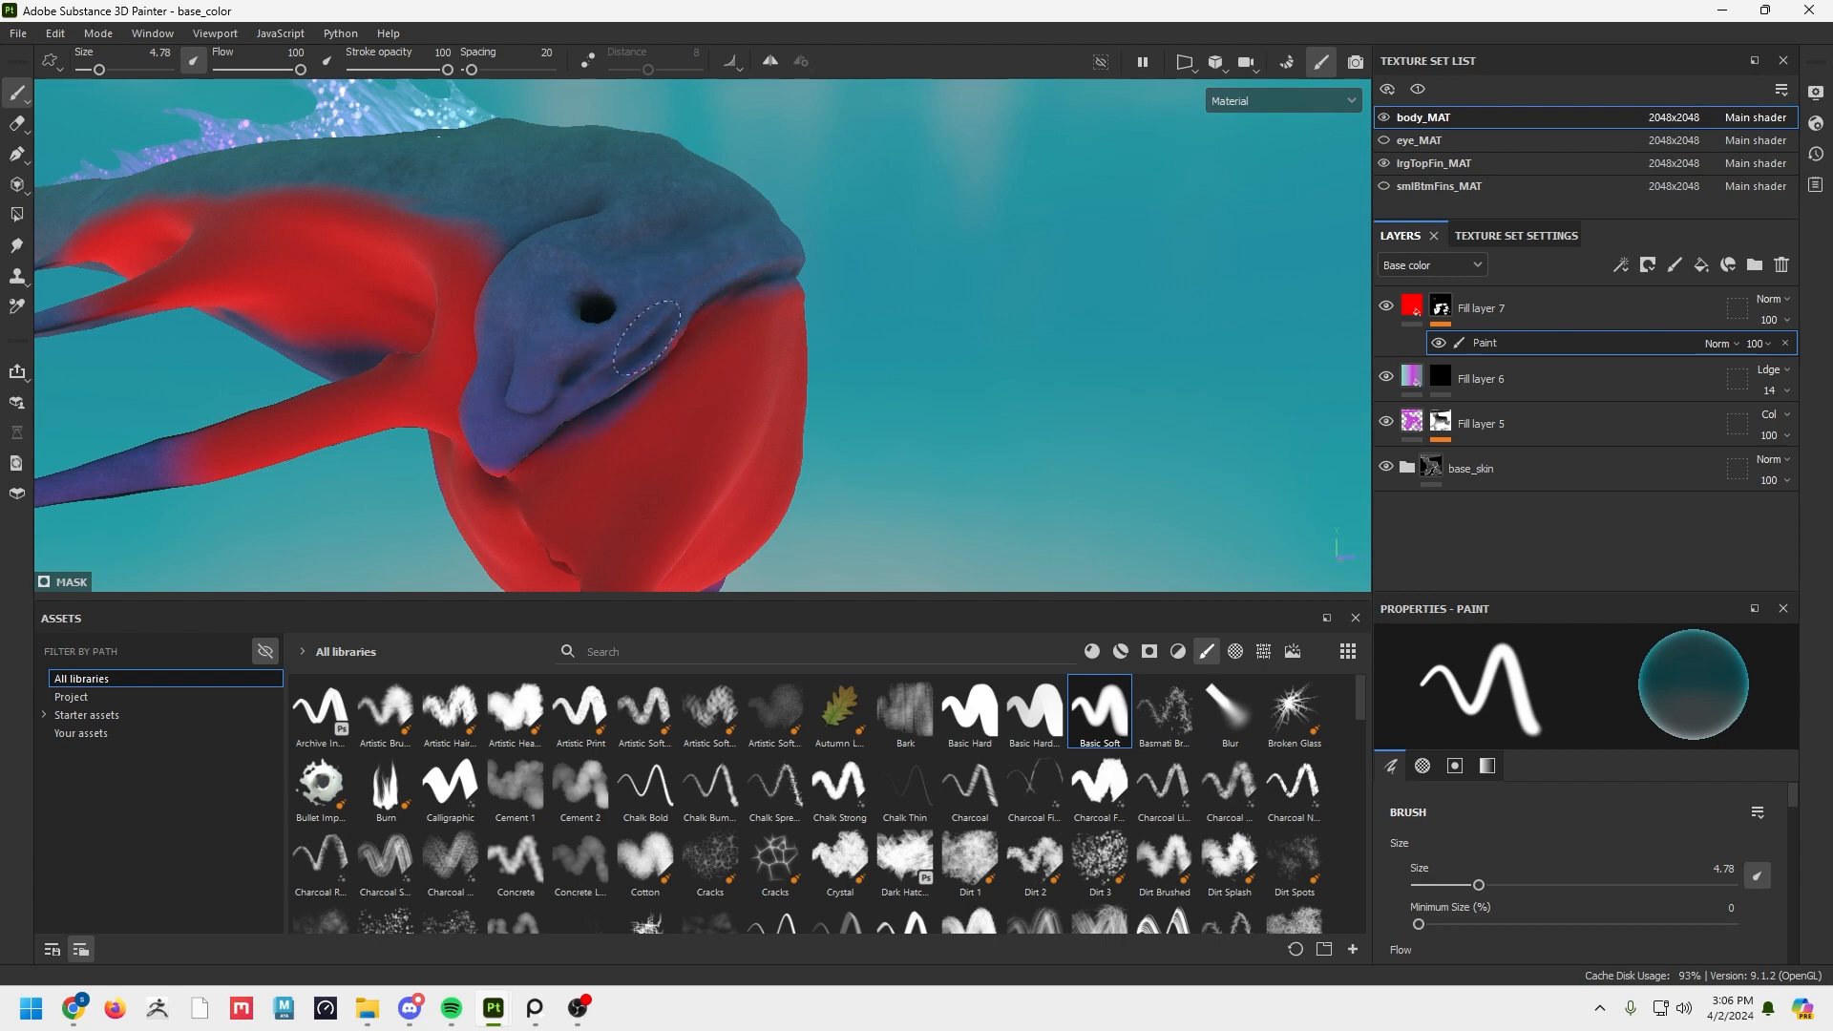
pyautogui.keyDown('alt'); pyautogui.moveTo(886, 339); pyautogui.dragTo(625, 424); pyautogui.keyUp('alt')
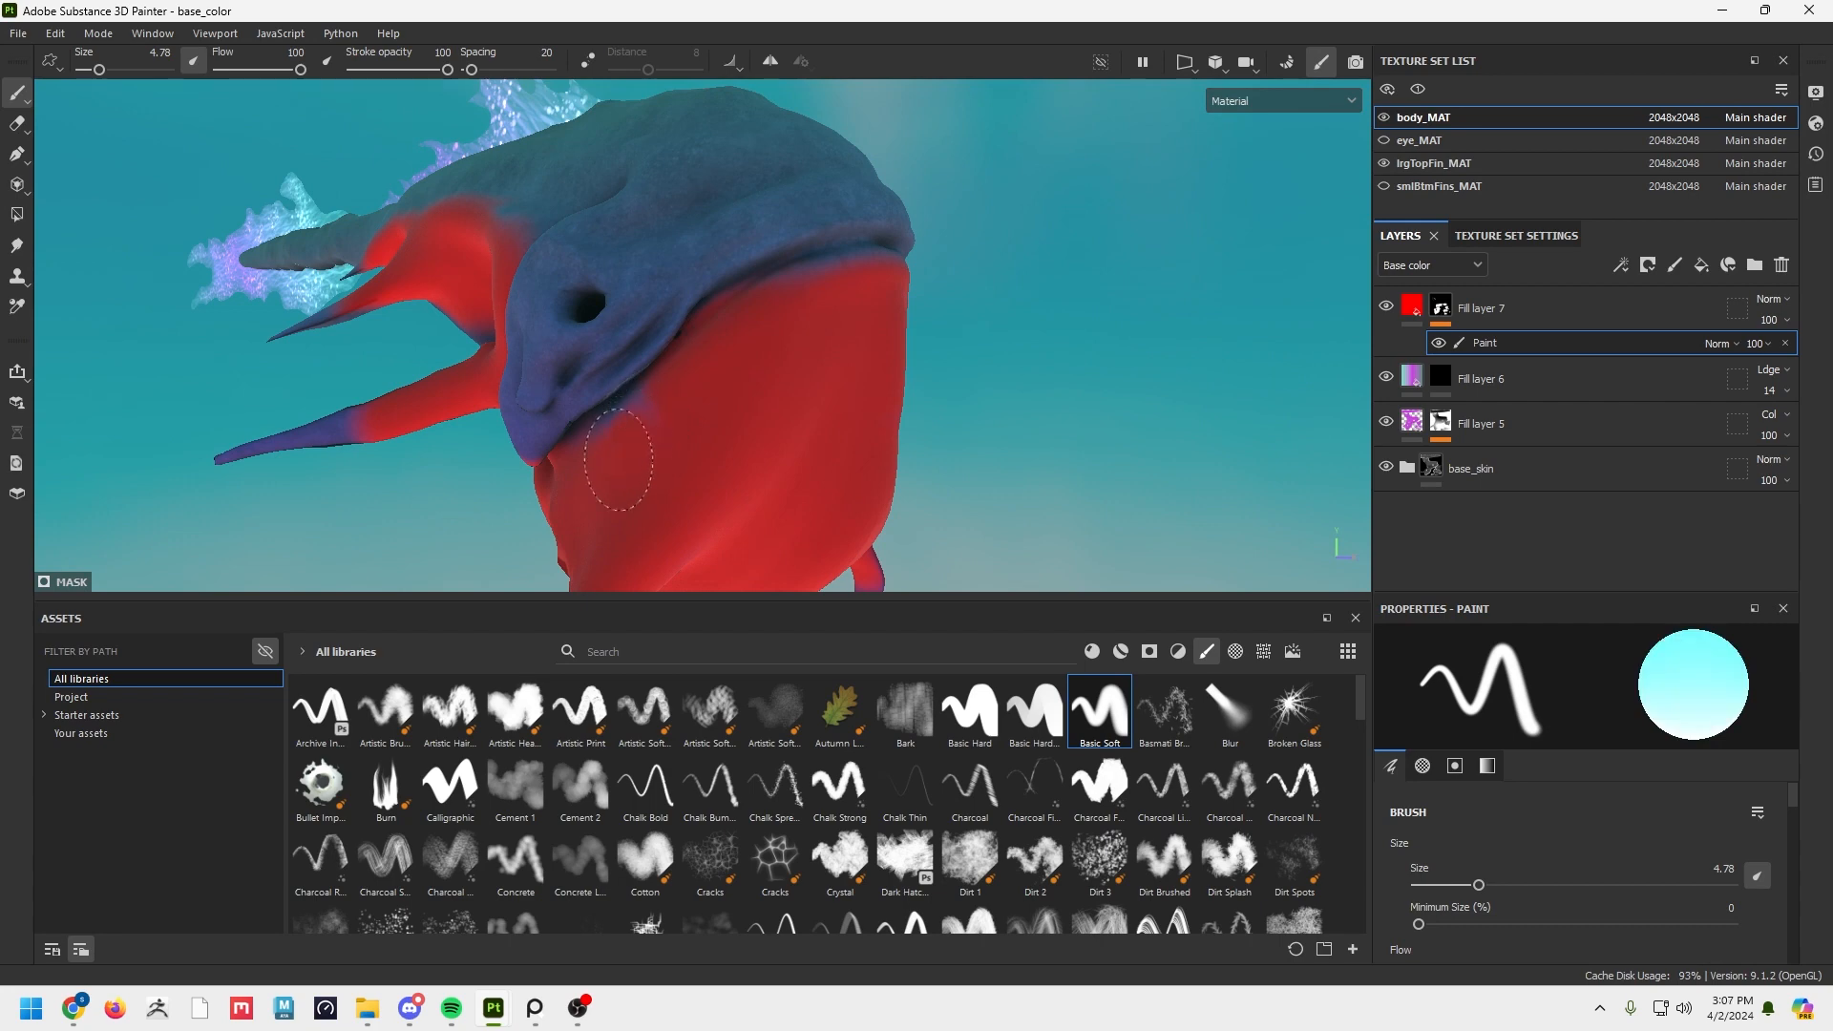
pyautogui.keyDown('alt'); pyautogui.moveTo(924, 351); pyautogui.dragTo(840, 378); pyautogui.keyUp('alt')
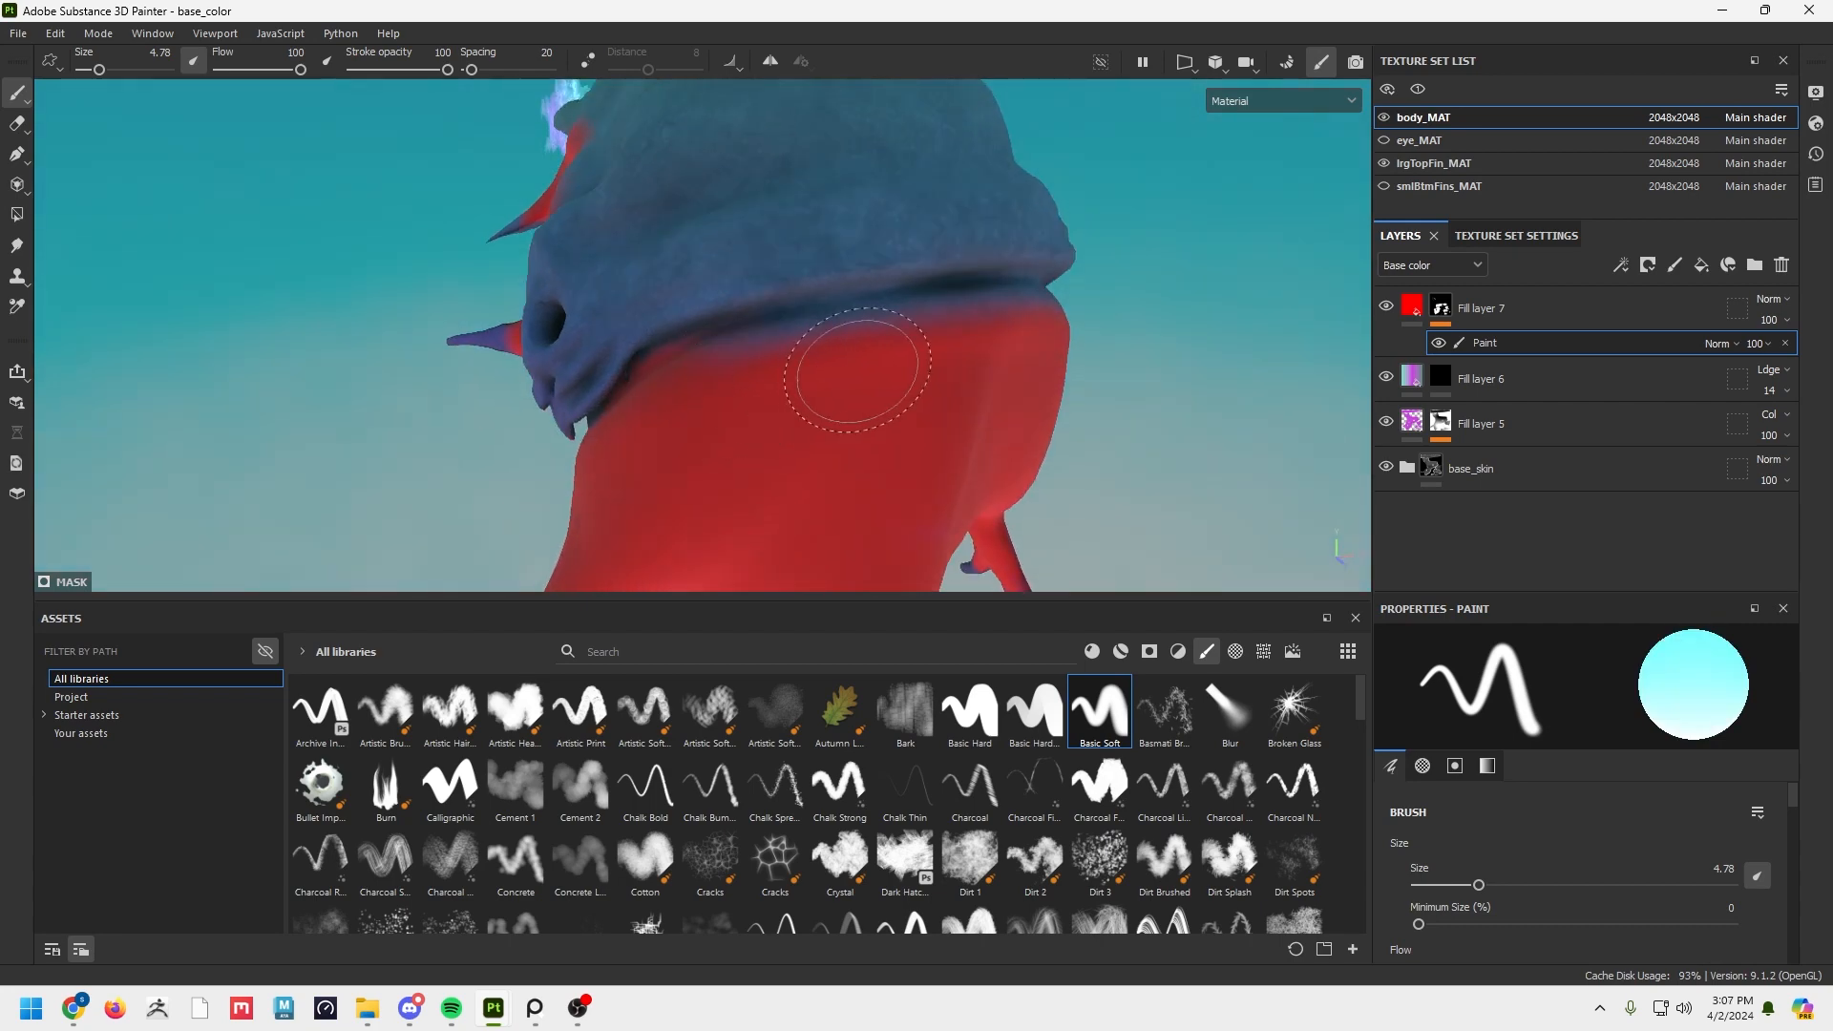
pyautogui.moveTo(993, 401)
pyautogui.keyDown('alt'); pyautogui.mouseDown()
pyautogui.moveTo(487, 439)
pyautogui.moveTo(643, 441)
pyautogui.mouseUp(); pyautogui.keyUp('alt')
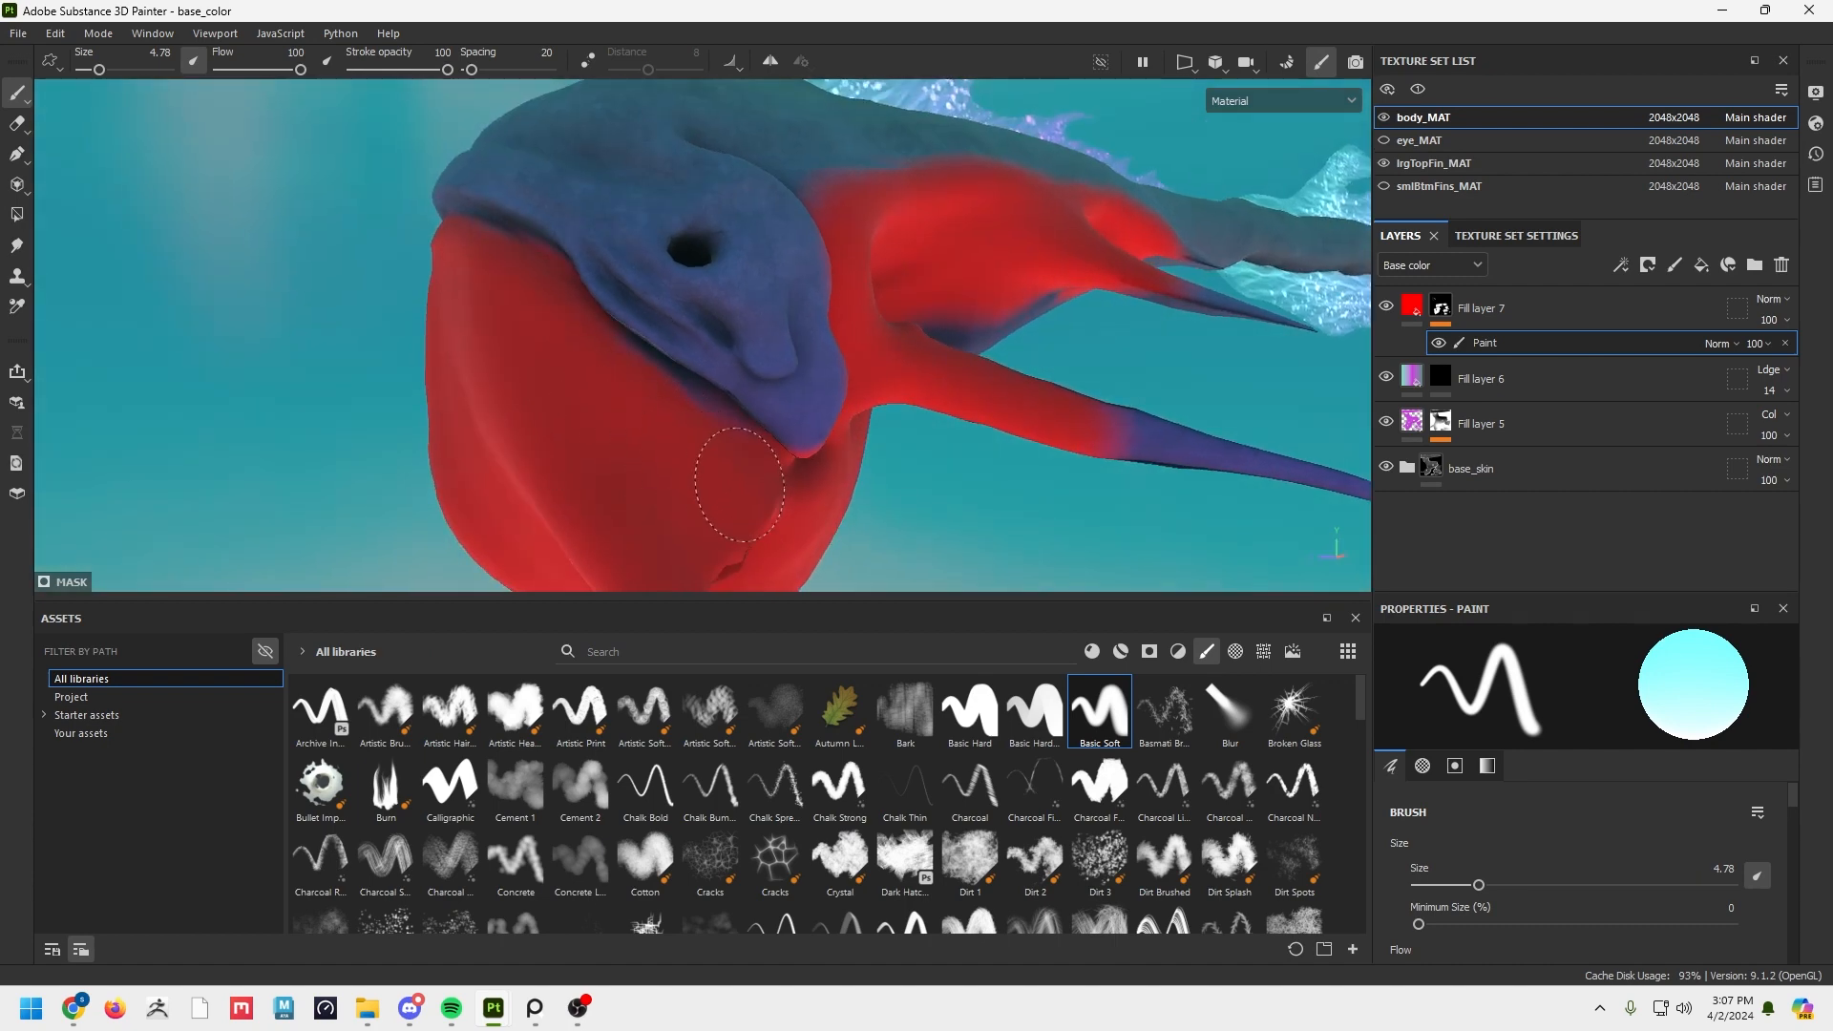
pyautogui.keyDown('alt'); pyautogui.moveTo(740, 485); pyautogui.dragTo(583, 479); pyautogui.keyUp('alt')
# Paint the mask over the gaps in the belly and along the underside of the tail toward its tip.
pyautogui.keyDown('alt'); pyautogui.moveTo(1002, 514); pyautogui.dragTo(563, 284); pyautogui.keyUp('alt')
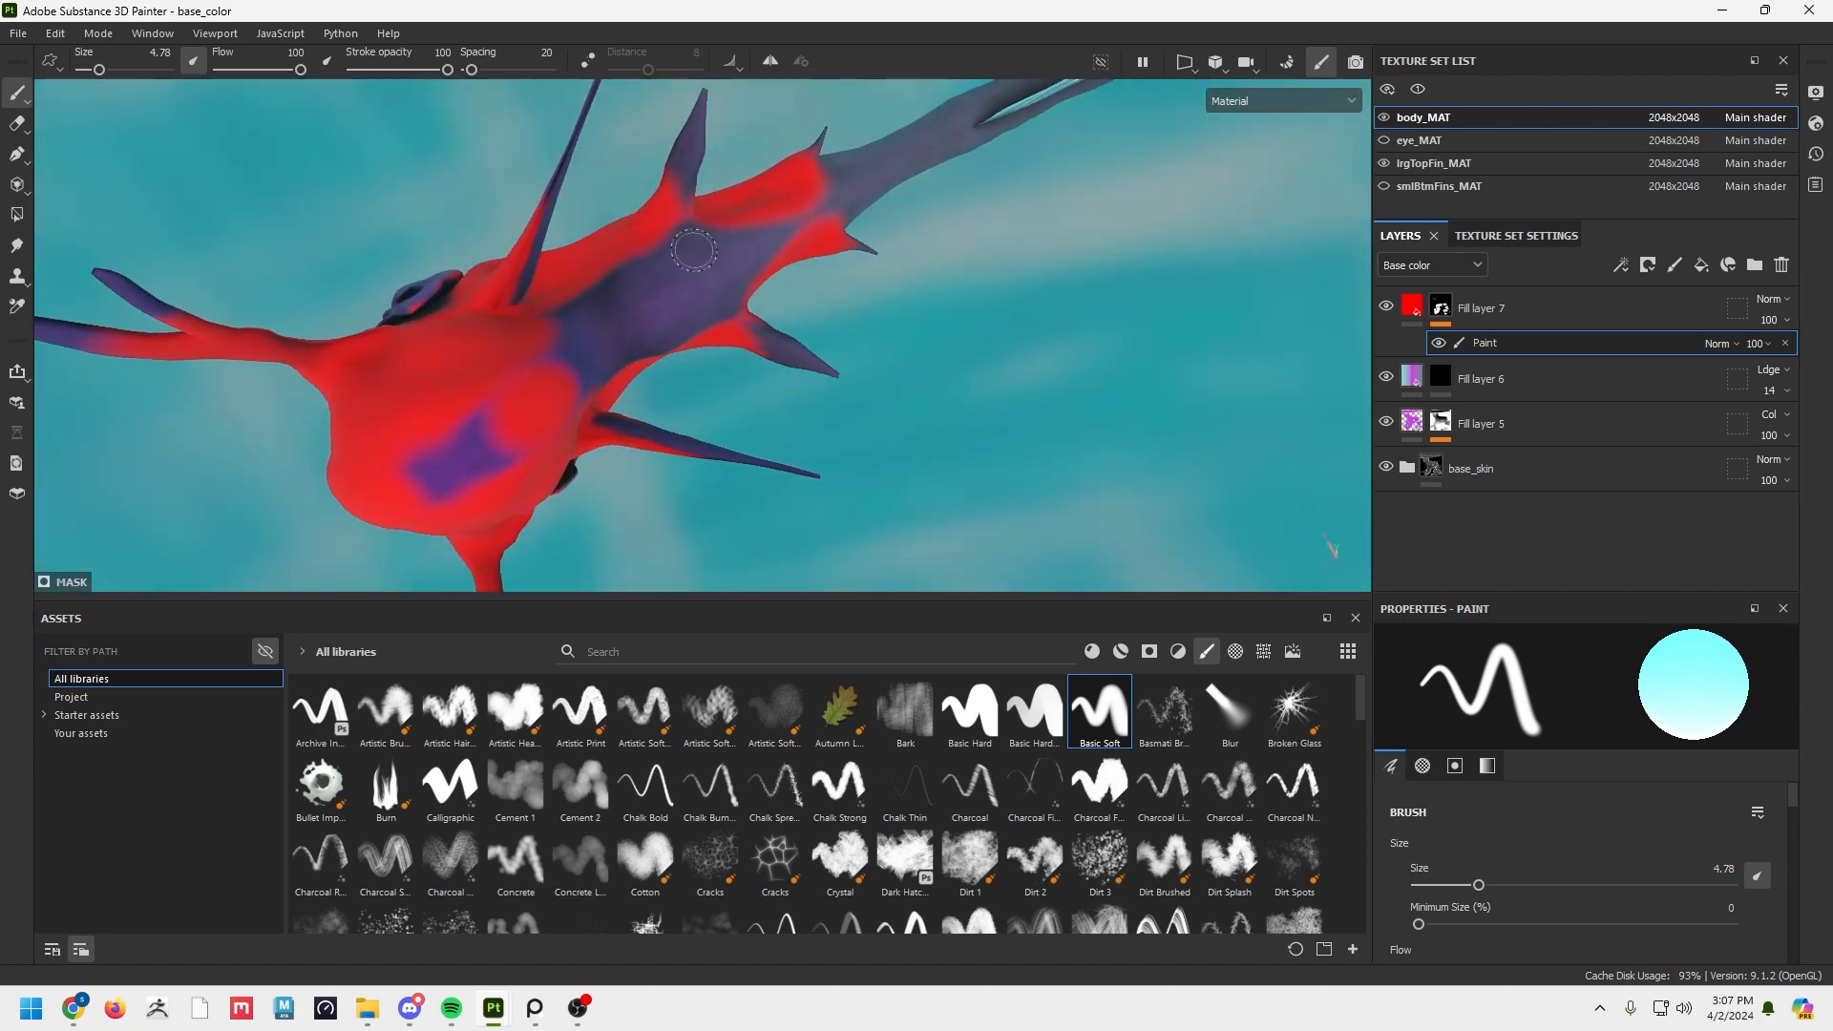
pyautogui.moveTo(693, 250); pyautogui.dragTo(654, 251)
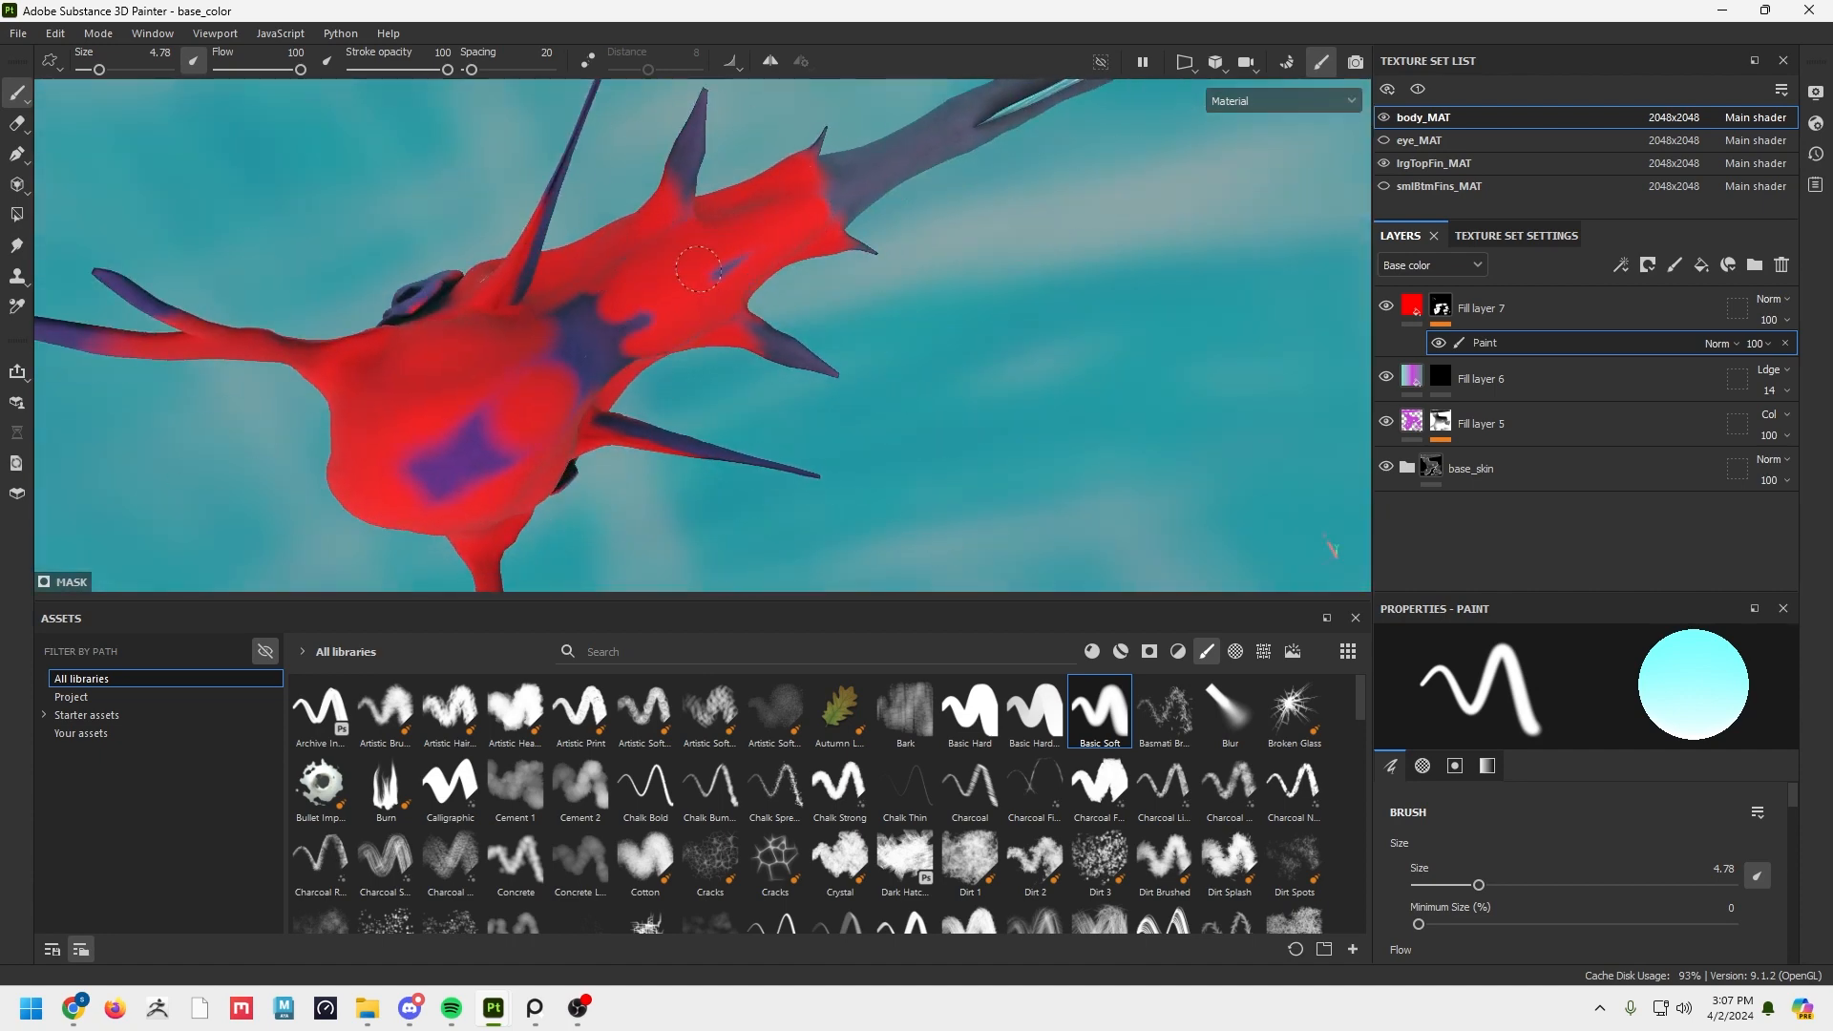
pyautogui.moveTo(555, 389)
pyautogui.mouseDown()
pyautogui.moveTo(472, 432)
pyautogui.moveTo(647, 442)
pyautogui.moveTo(584, 389)
pyautogui.mouseUp()
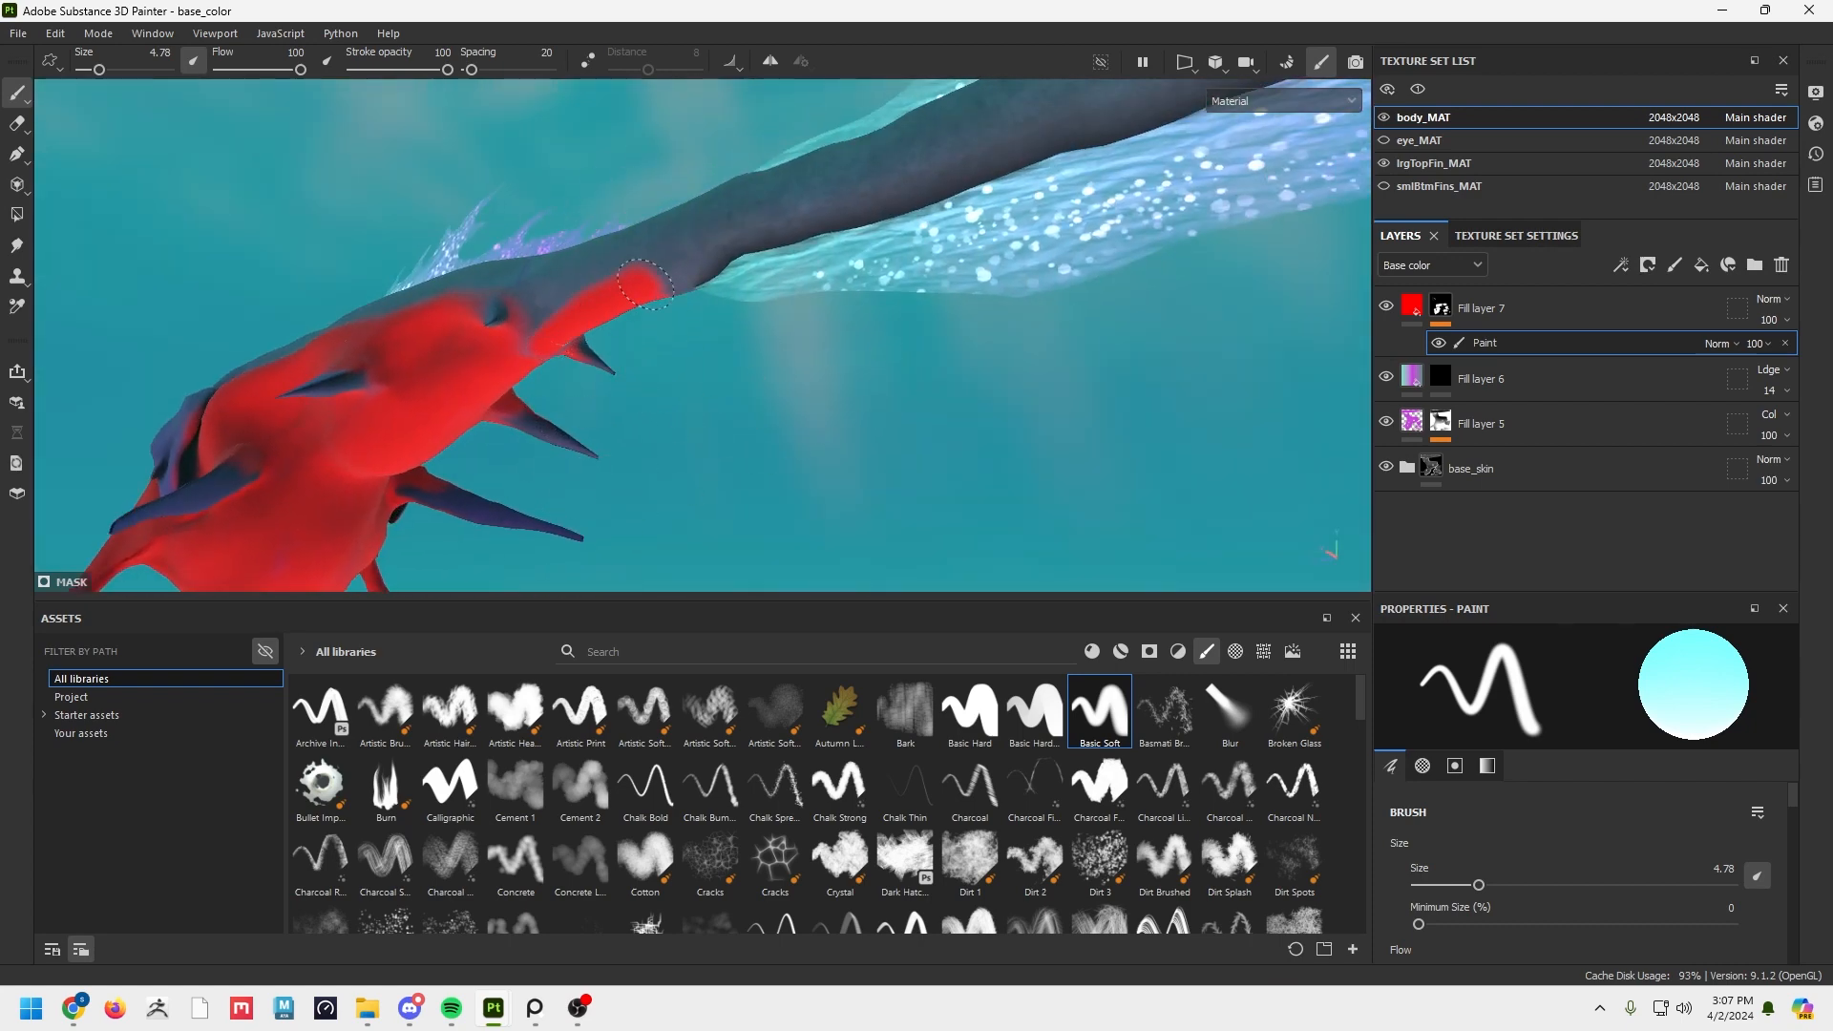
pyautogui.moveTo(645, 287)
pyautogui.mouseDown()
pyautogui.moveTo(949, 190)
pyautogui.moveTo(1060, 128)
pyautogui.mouseUp()
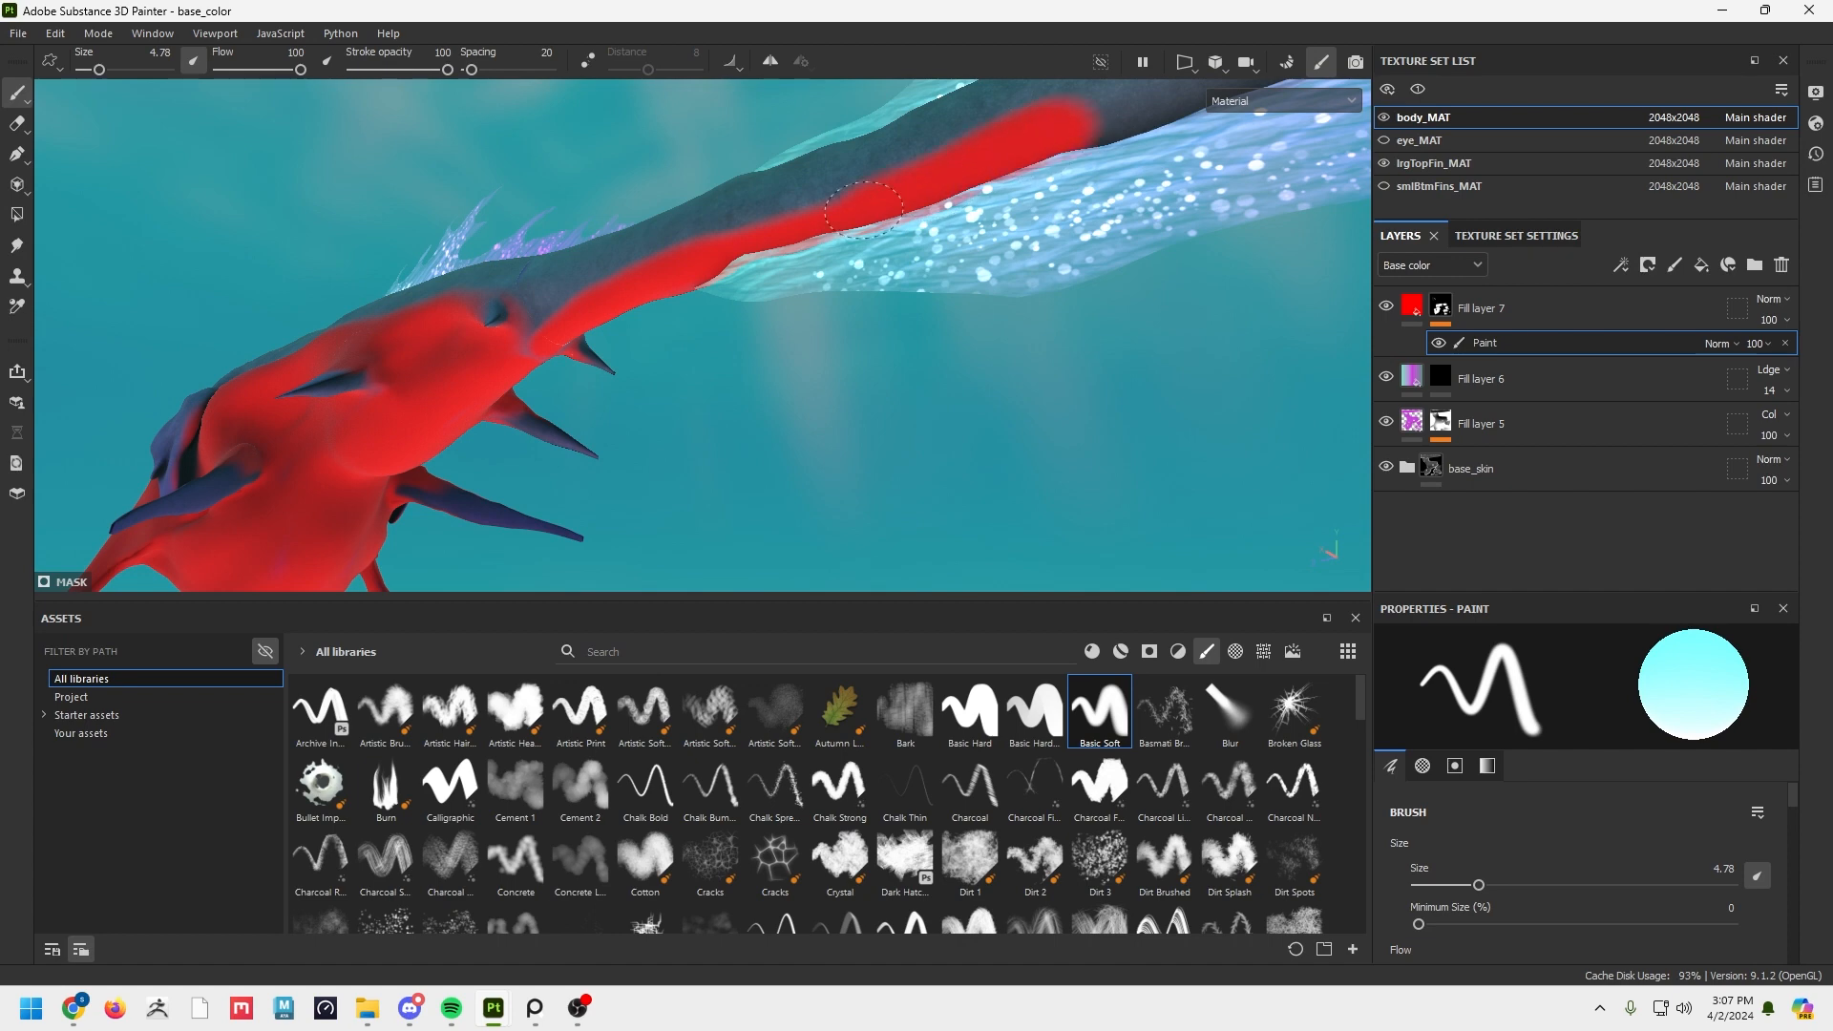
pyautogui.moveTo(529, 380)
pyautogui.keyDown('alt'); pyautogui.mouseDown()
pyautogui.moveTo(683, 347)
pyautogui.moveTo(601, 360)
pyautogui.moveTo(634, 413)
pyautogui.moveTo(795, 466)
pyautogui.moveTo(688, 348)
pyautogui.moveTo(1016, 336)
pyautogui.mouseUp(); pyautogui.keyUp('alt')
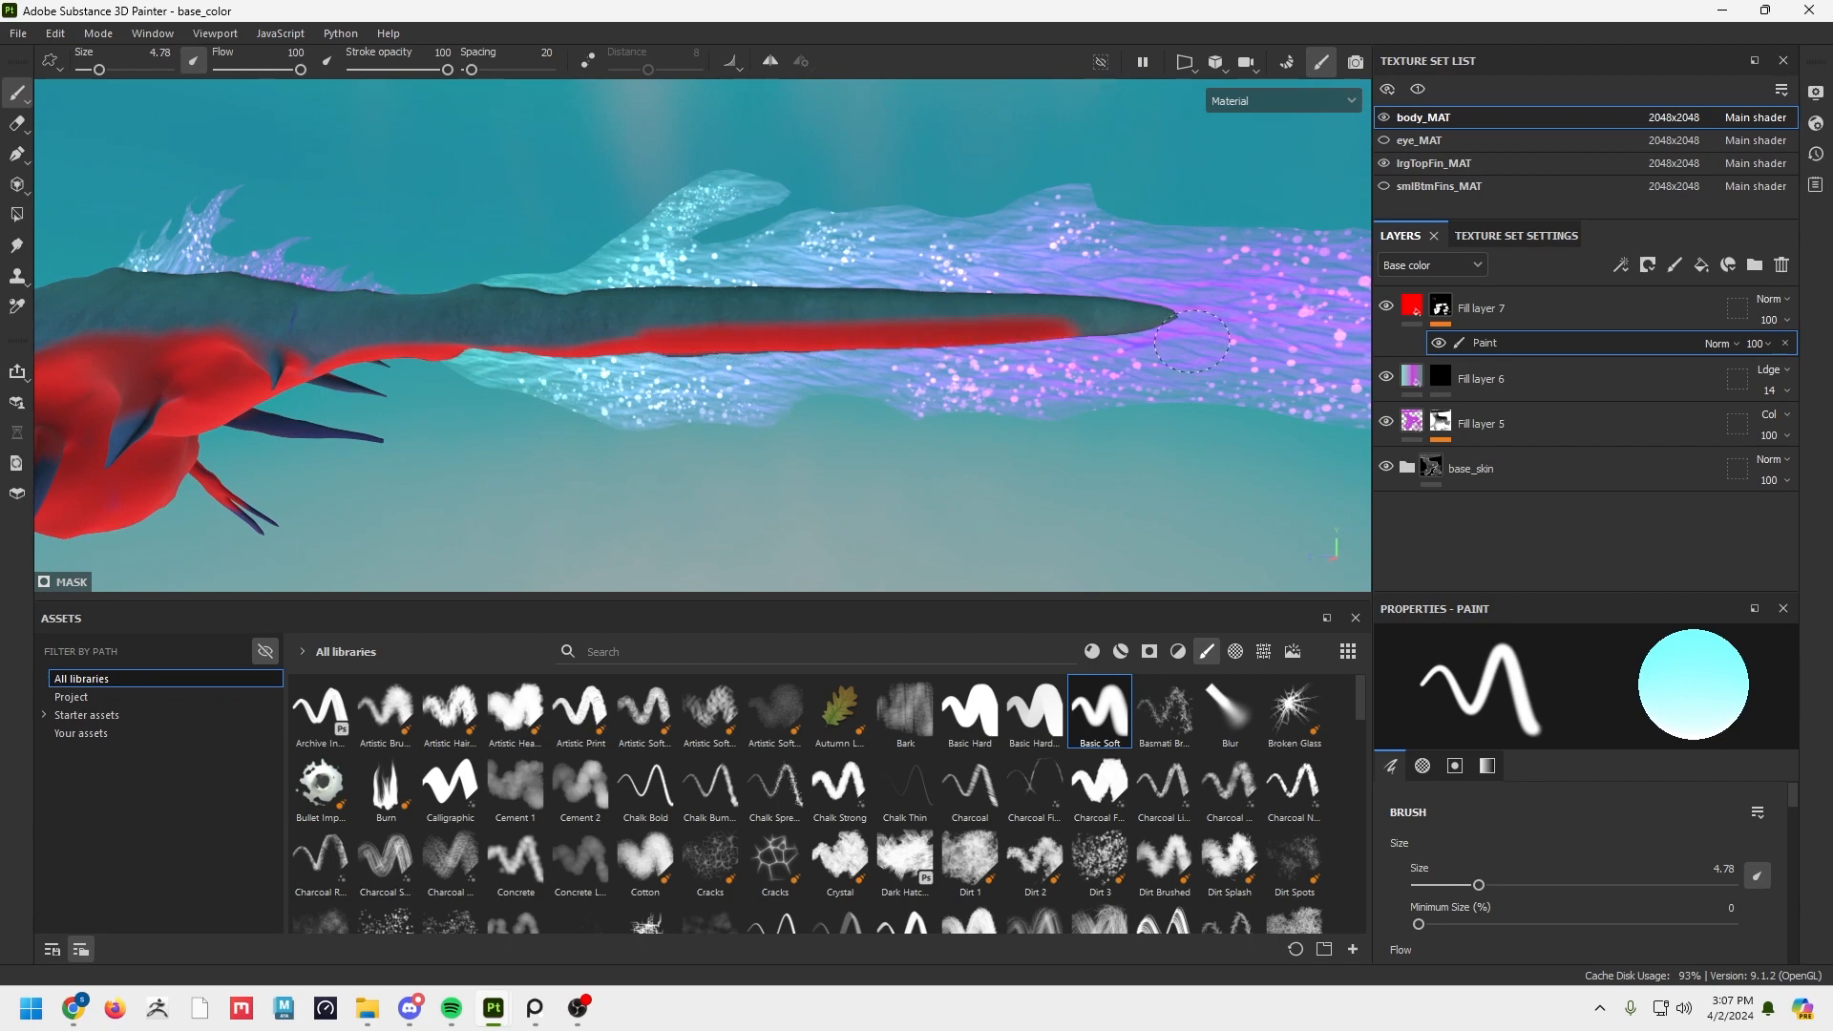
pyautogui.keyDown('alt'); pyautogui.moveTo(779, 492); pyautogui.dragTo(609, 429); pyautogui.keyUp('alt')
# Add a Blur filter to Fill layer 7's mask with a blur intensity of 14.47.
pyautogui.rightClick(1592, 336)
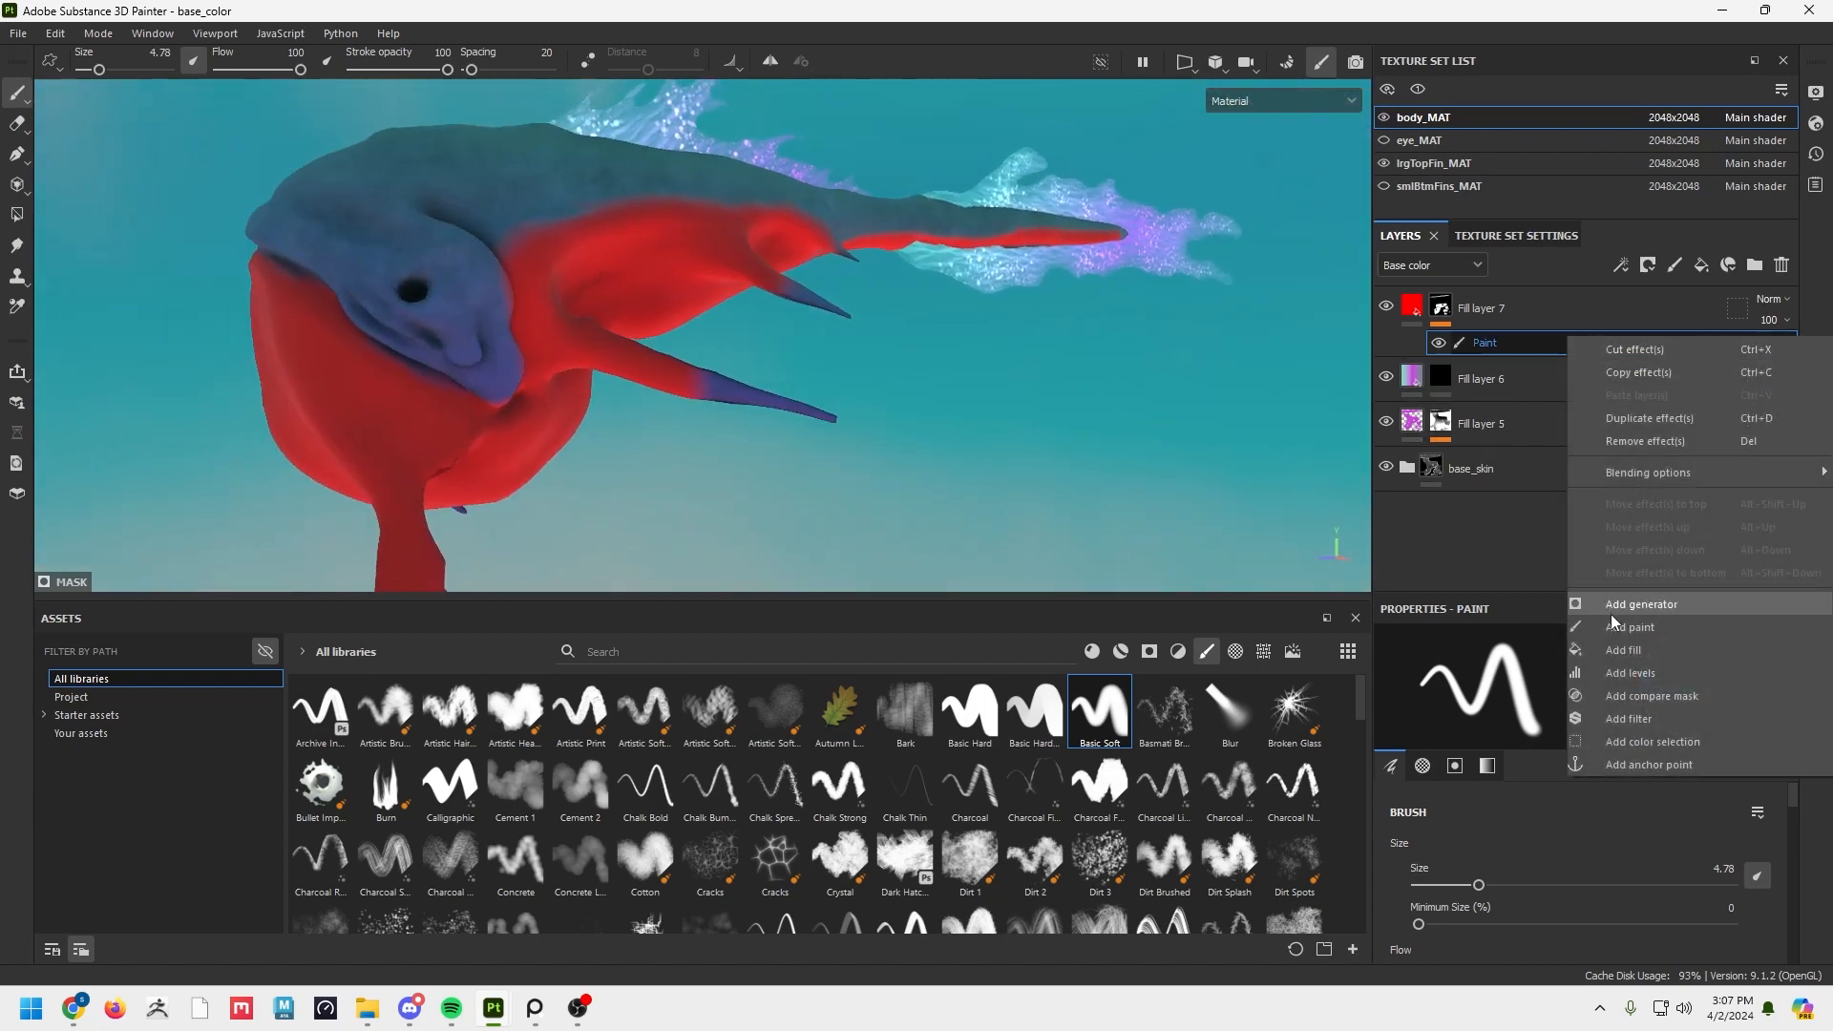
pyautogui.click(1608, 720)
pyautogui.click(1590, 687)
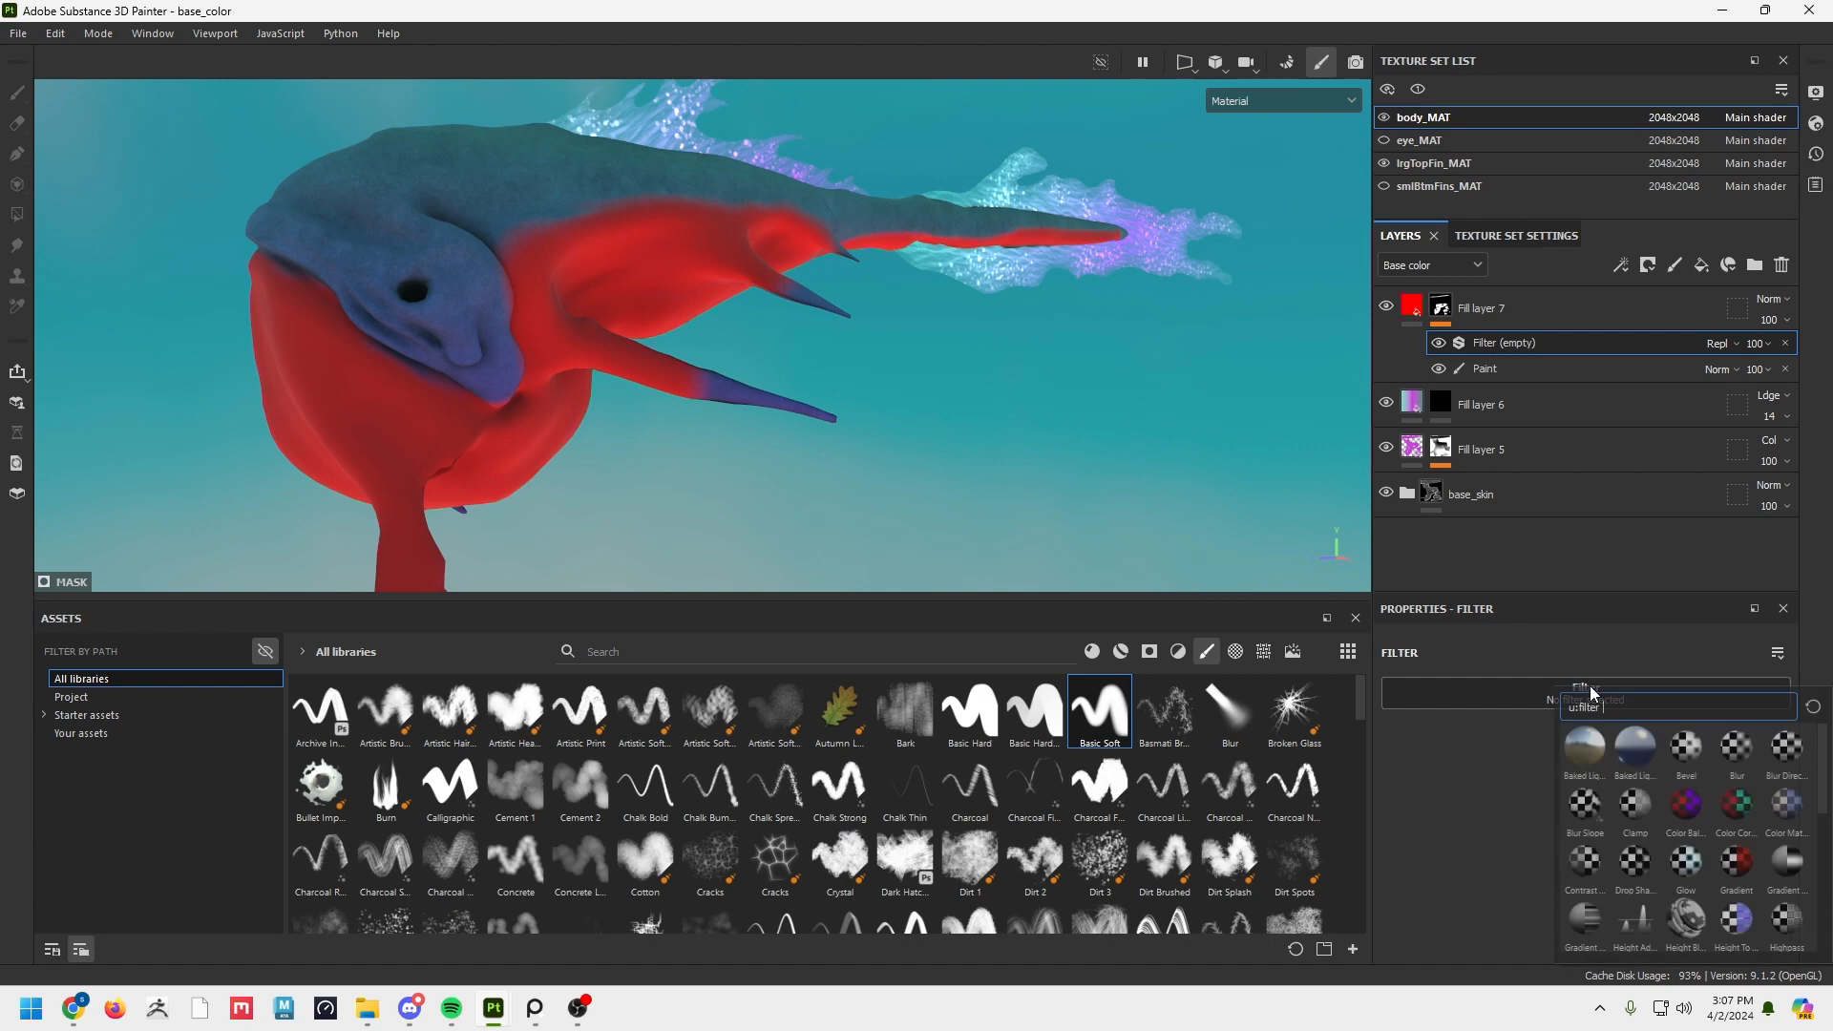
pyautogui.click(1734, 747)
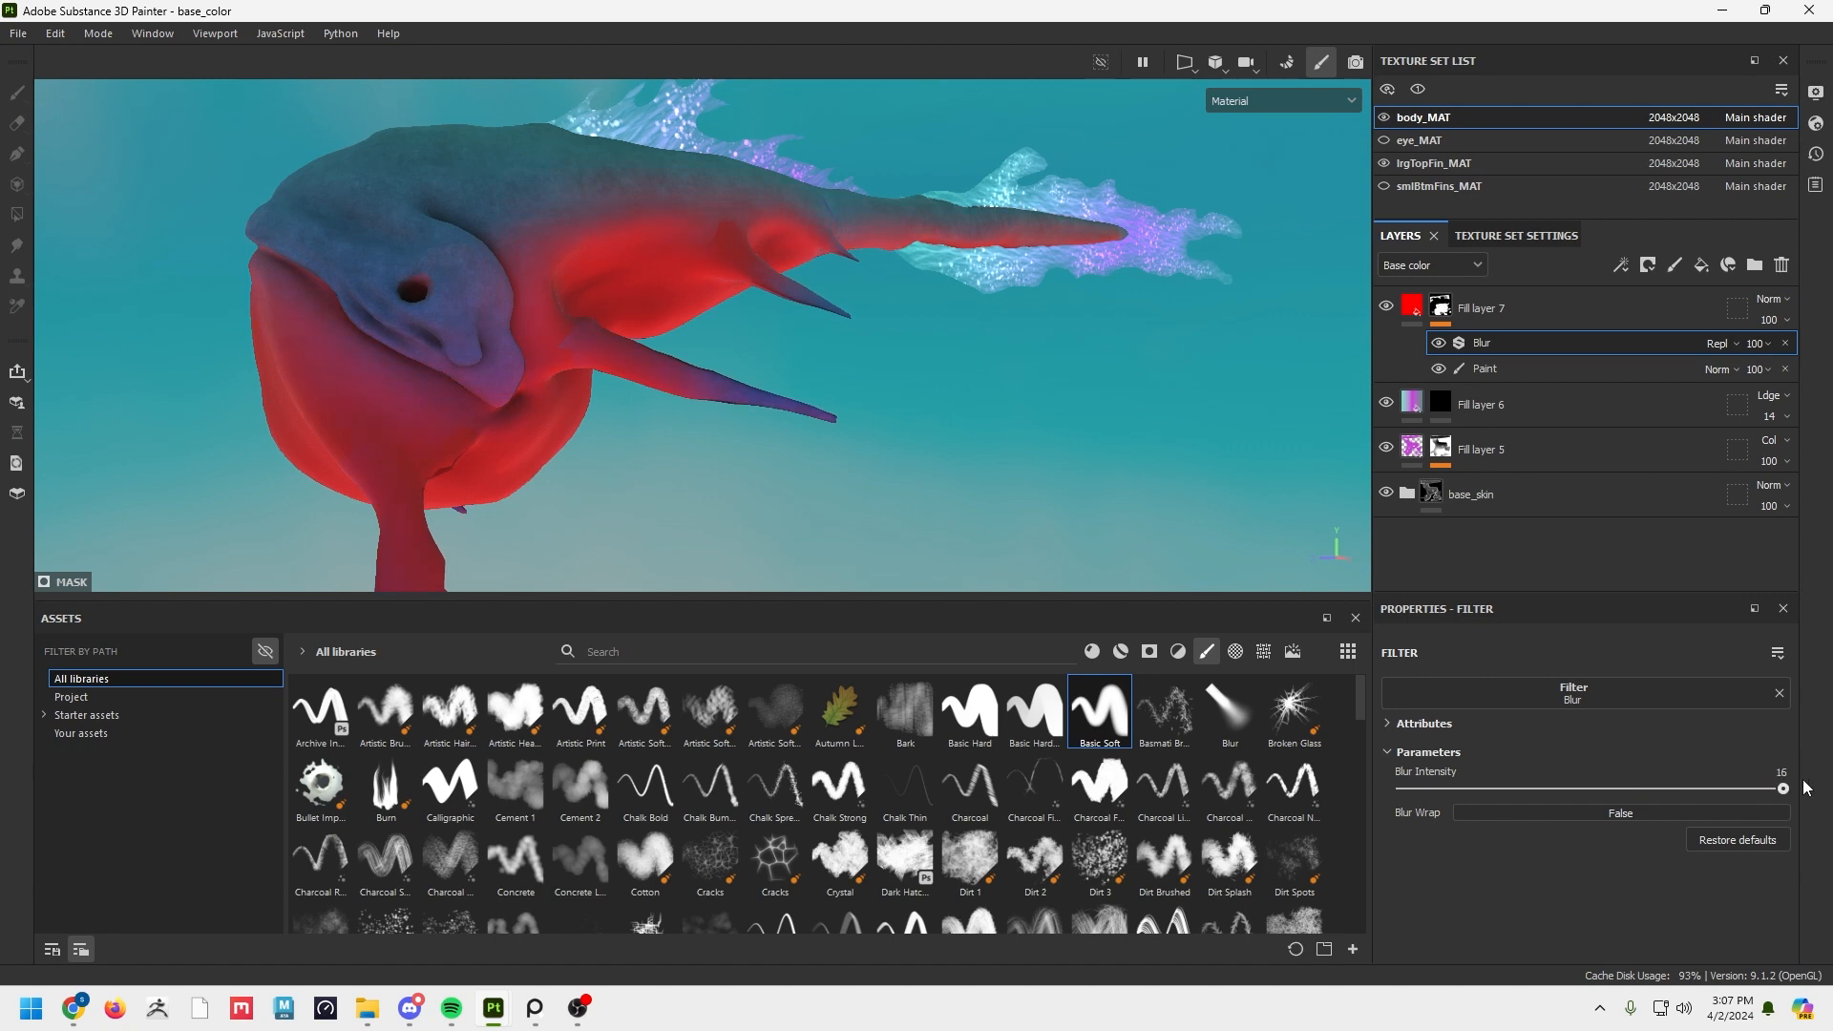
pyautogui.keyDown('alt'); pyautogui.moveTo(754, 335); pyautogui.dragTo(838, 342); pyautogui.keyUp('alt')
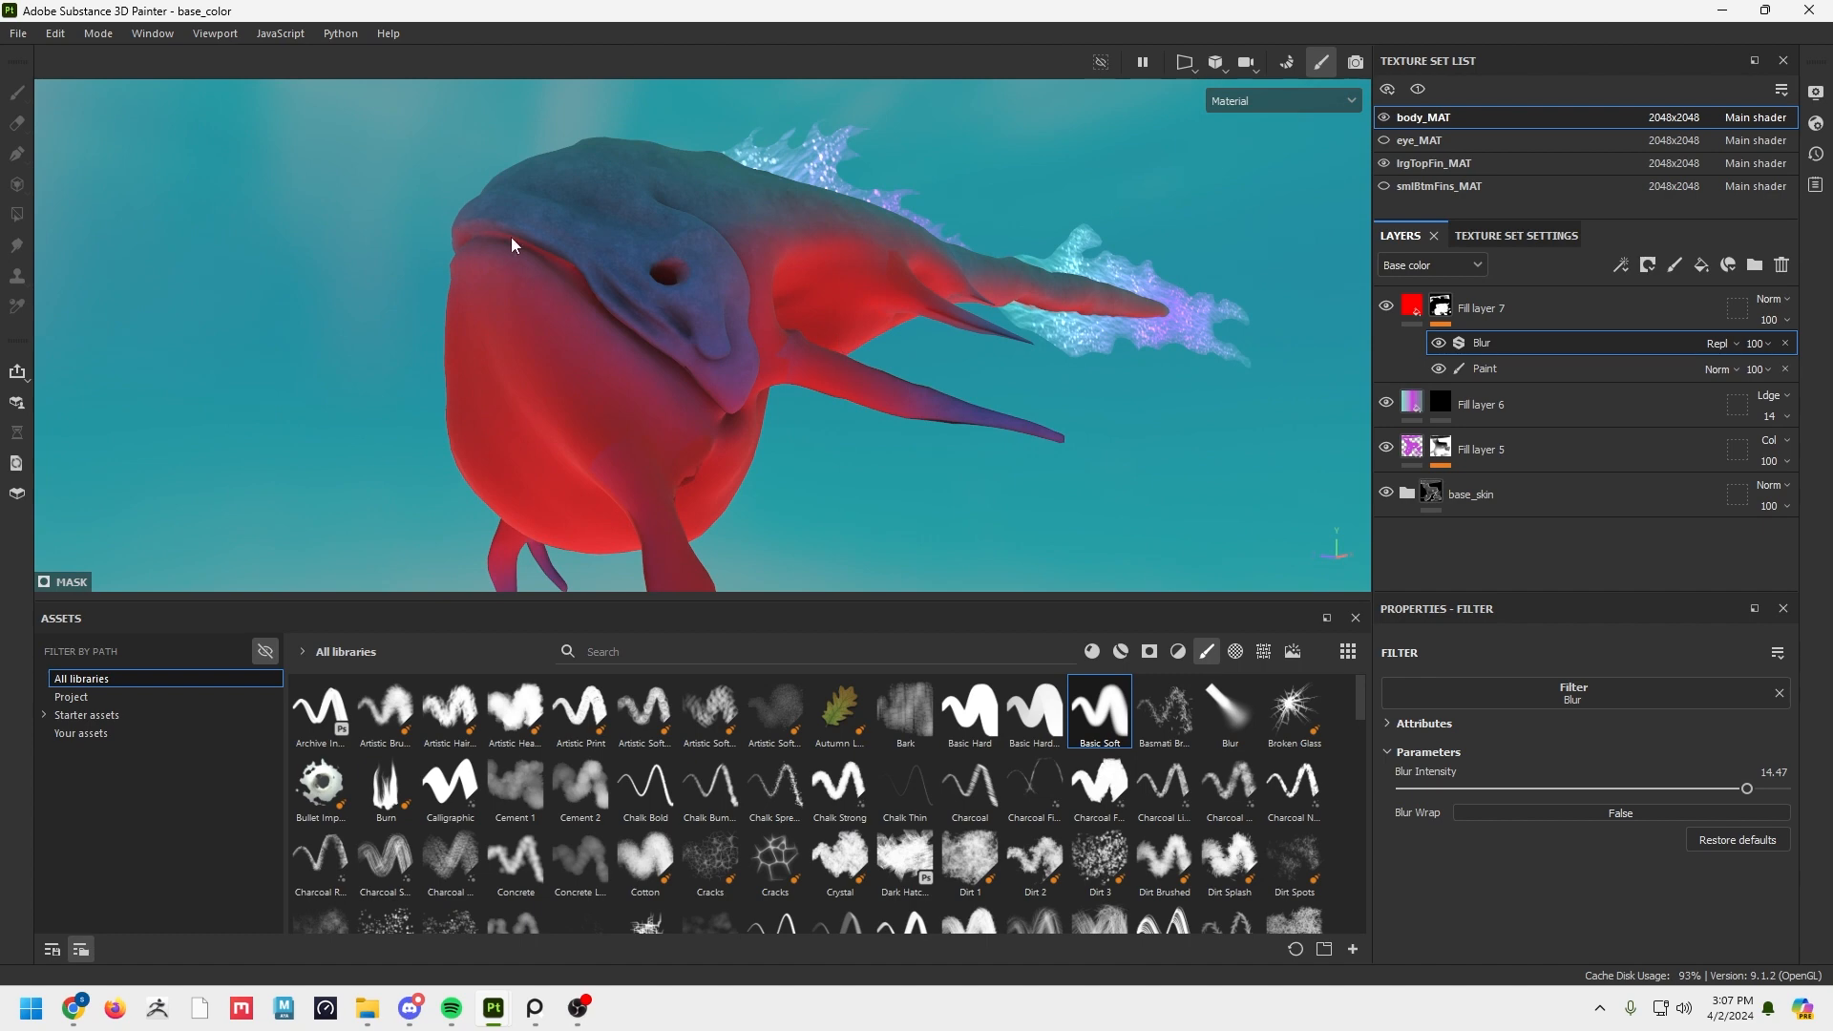
pyautogui.keyDown('alt'); pyautogui.moveTo(1077, 305); pyautogui.dragTo(1018, 346); pyautogui.keyUp('alt')
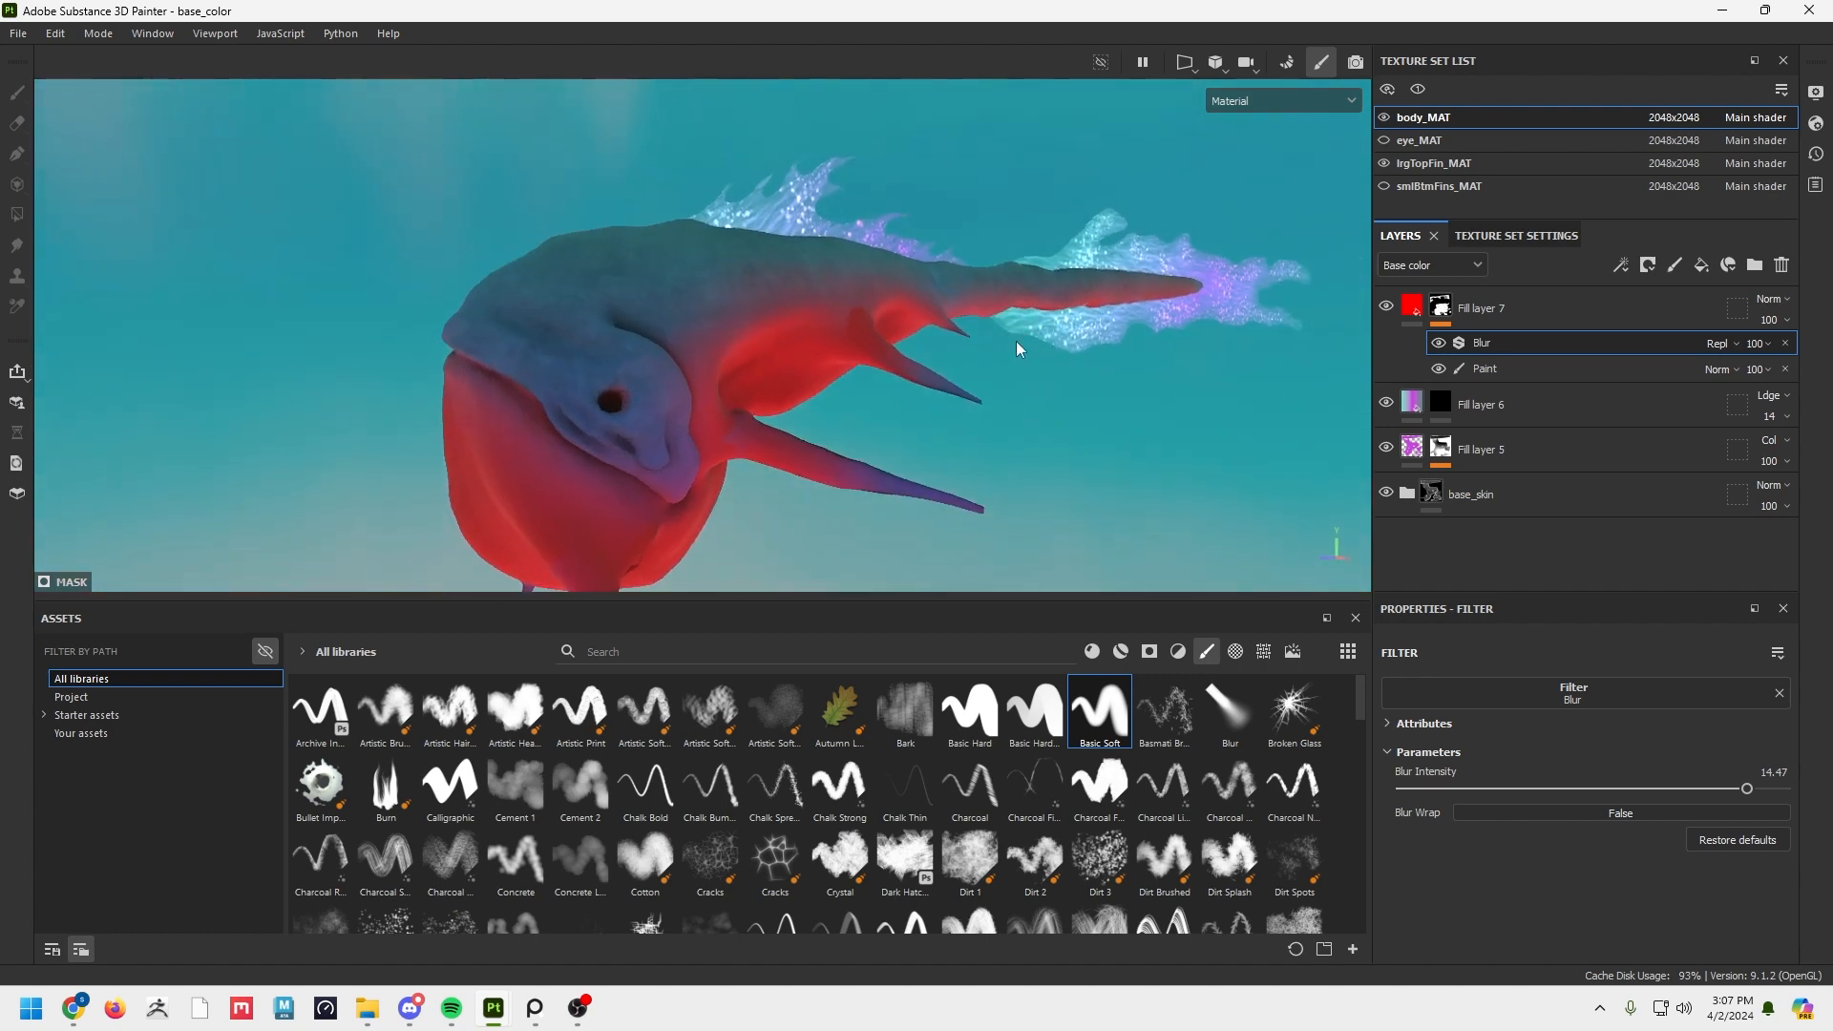
# Replace Fill layer 7's red base color with the fin_gradient from your own assets and compare the body with the layer hidden and shown.
pyautogui.click(1414, 310)
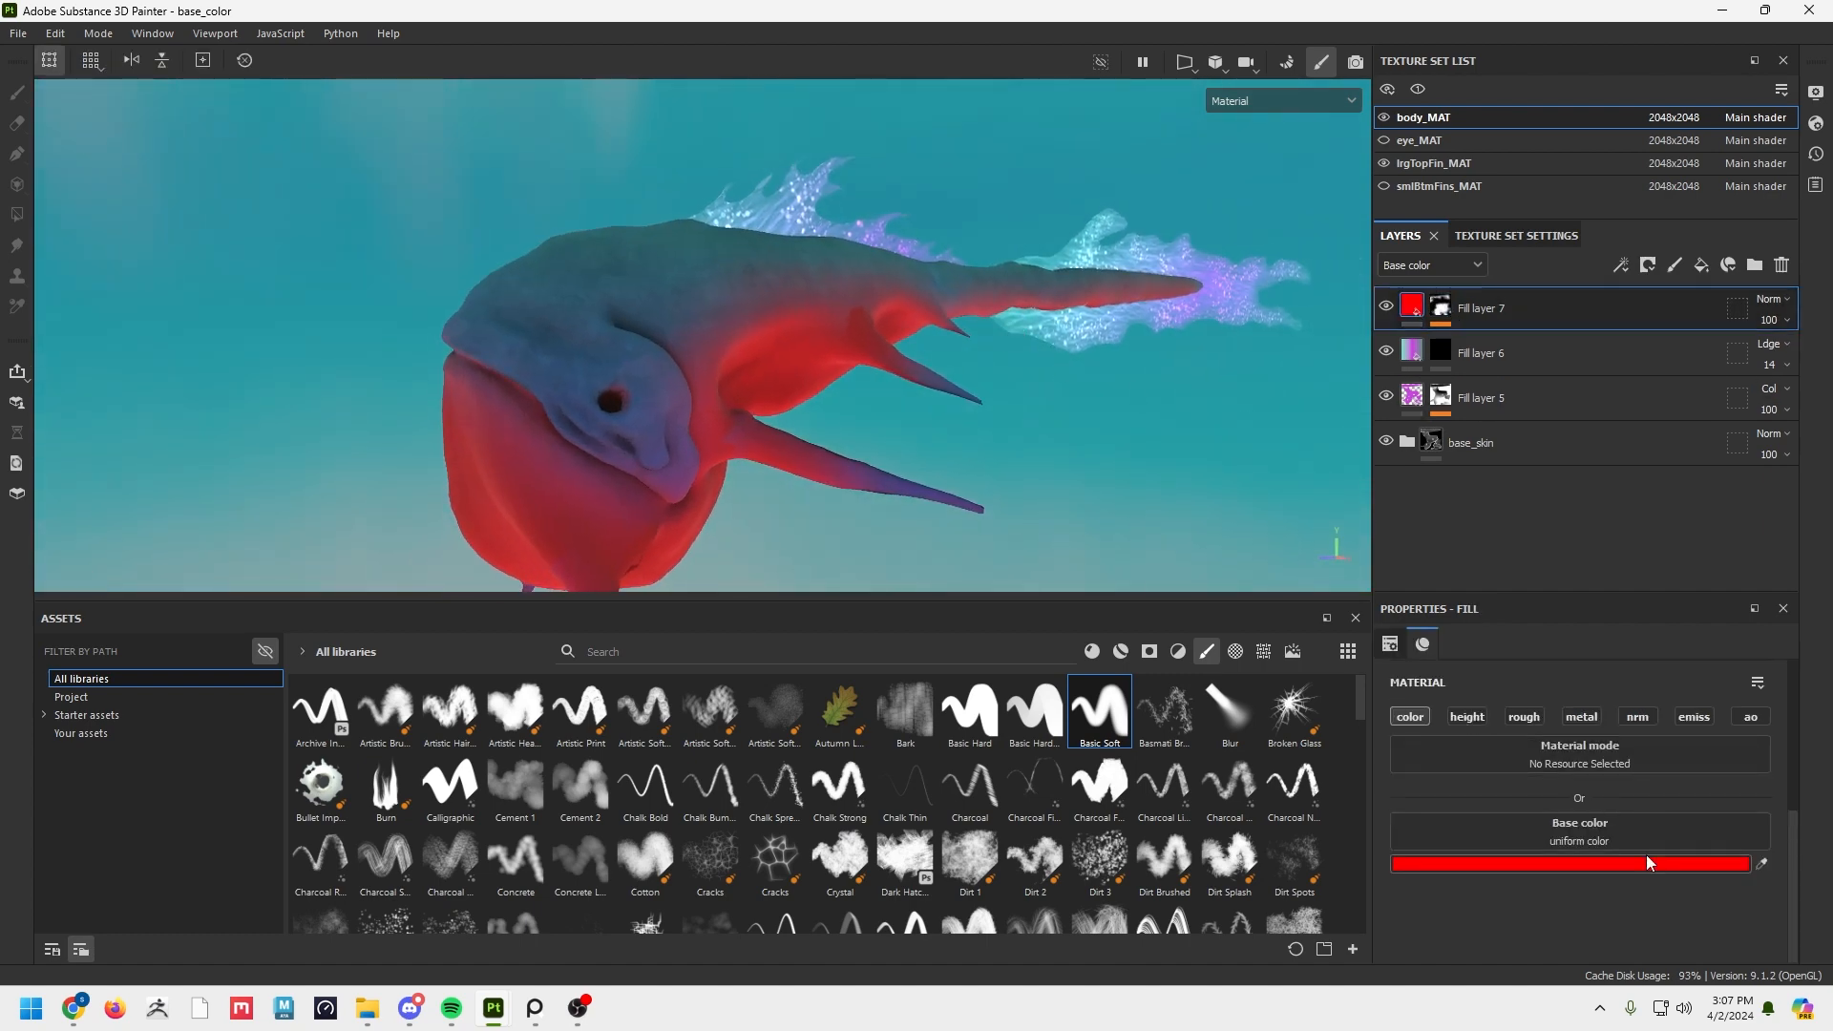
pyautogui.click(149, 735)
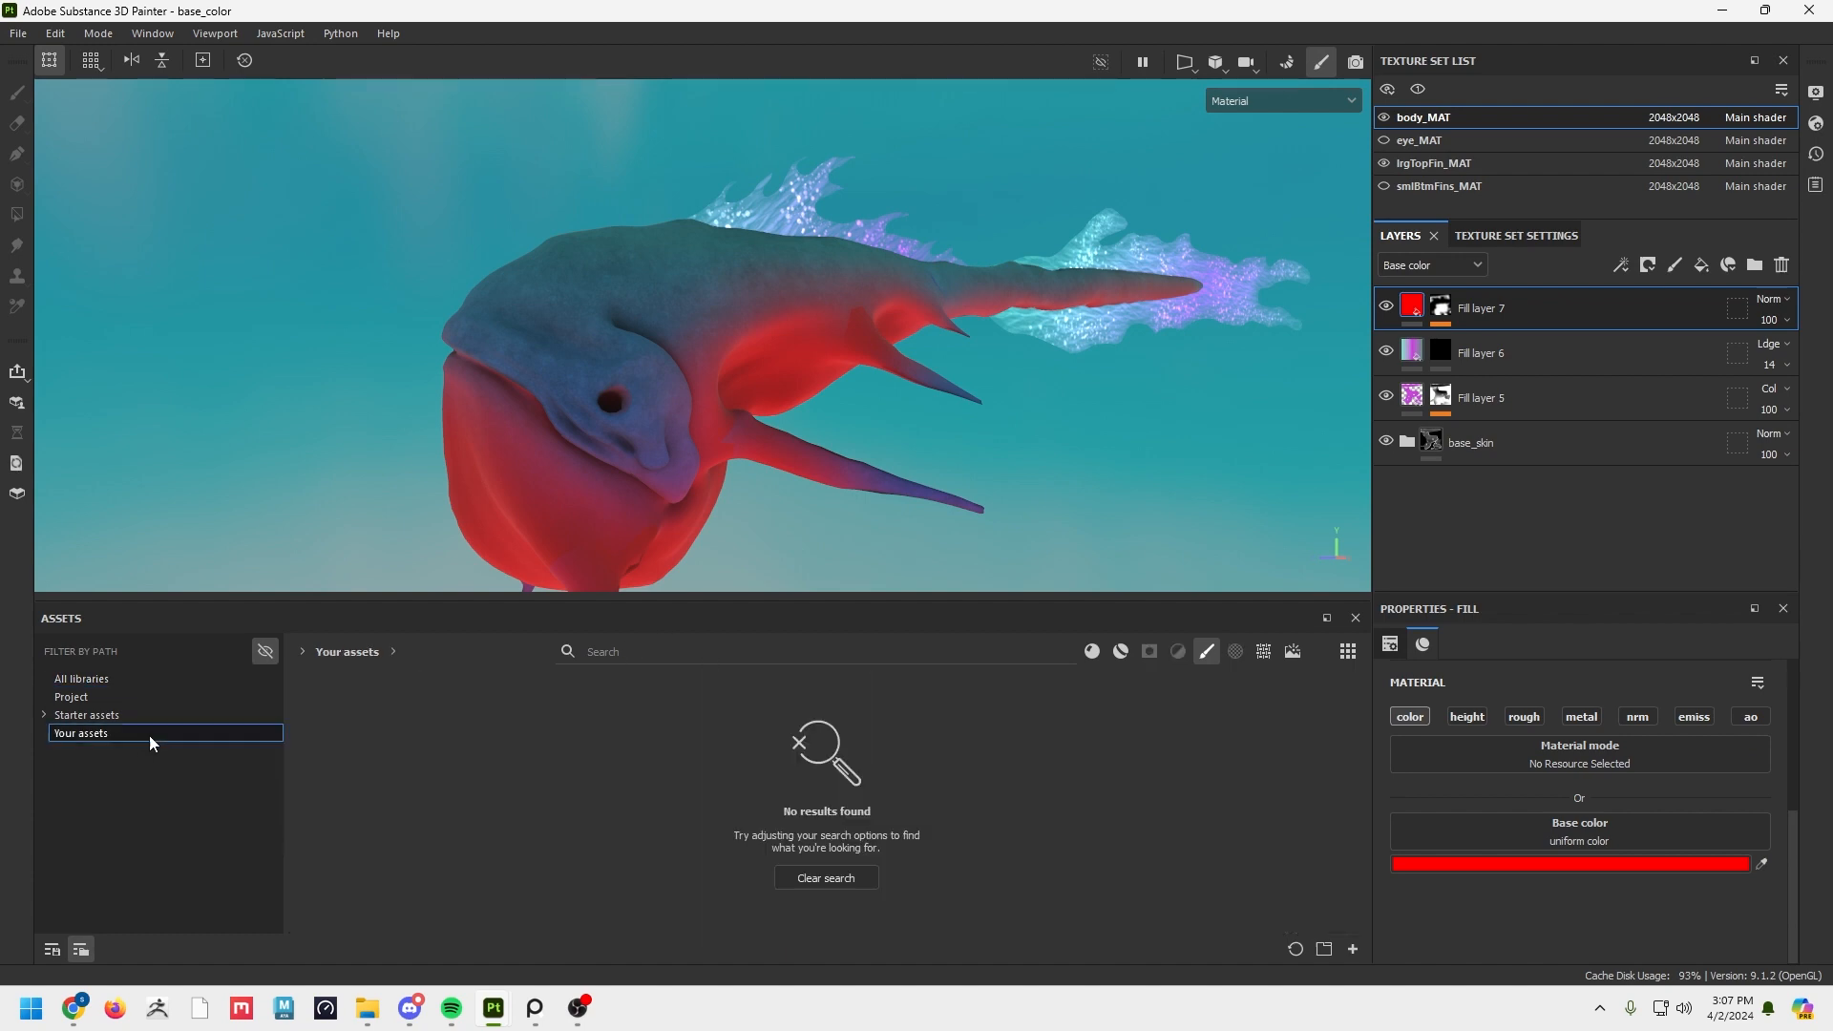
pyautogui.click(1205, 656)
pyautogui.moveTo(775, 711); pyautogui.dragTo(1498, 823)
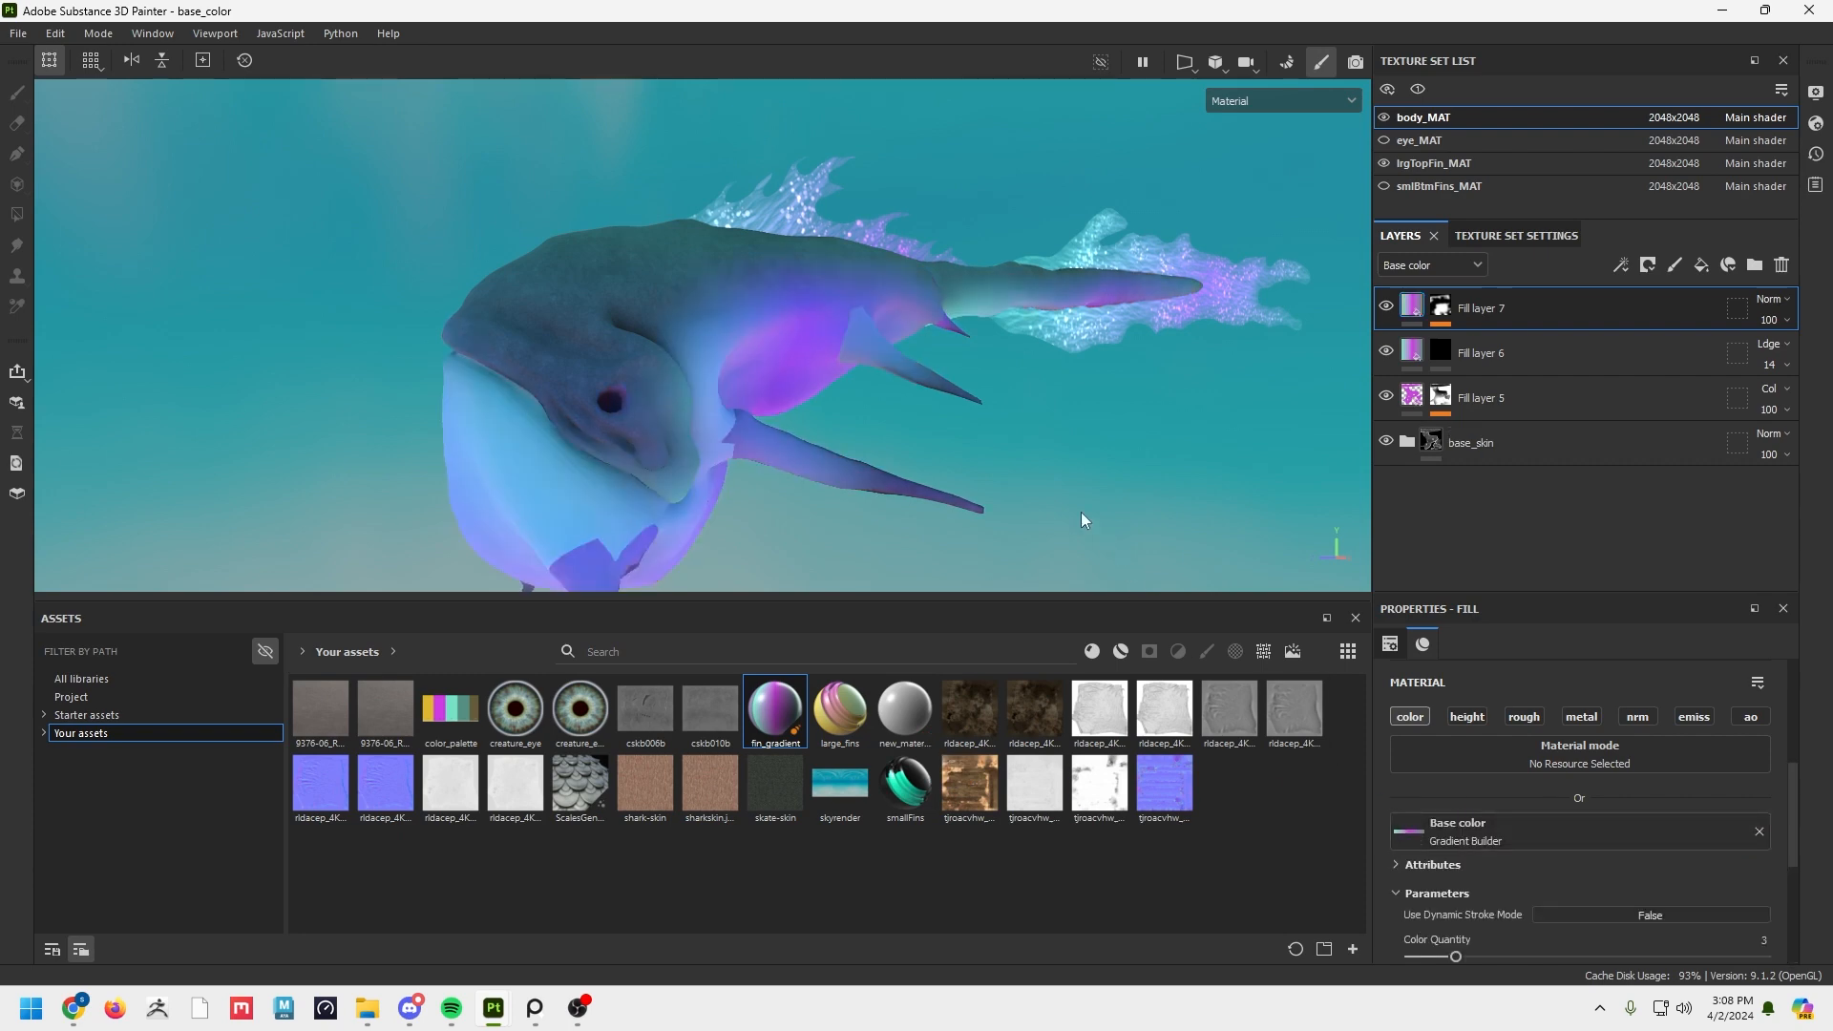
pyautogui.keyDown('alt'); pyautogui.moveTo(1080, 512); pyautogui.dragTo(951, 385); pyautogui.keyUp('alt')
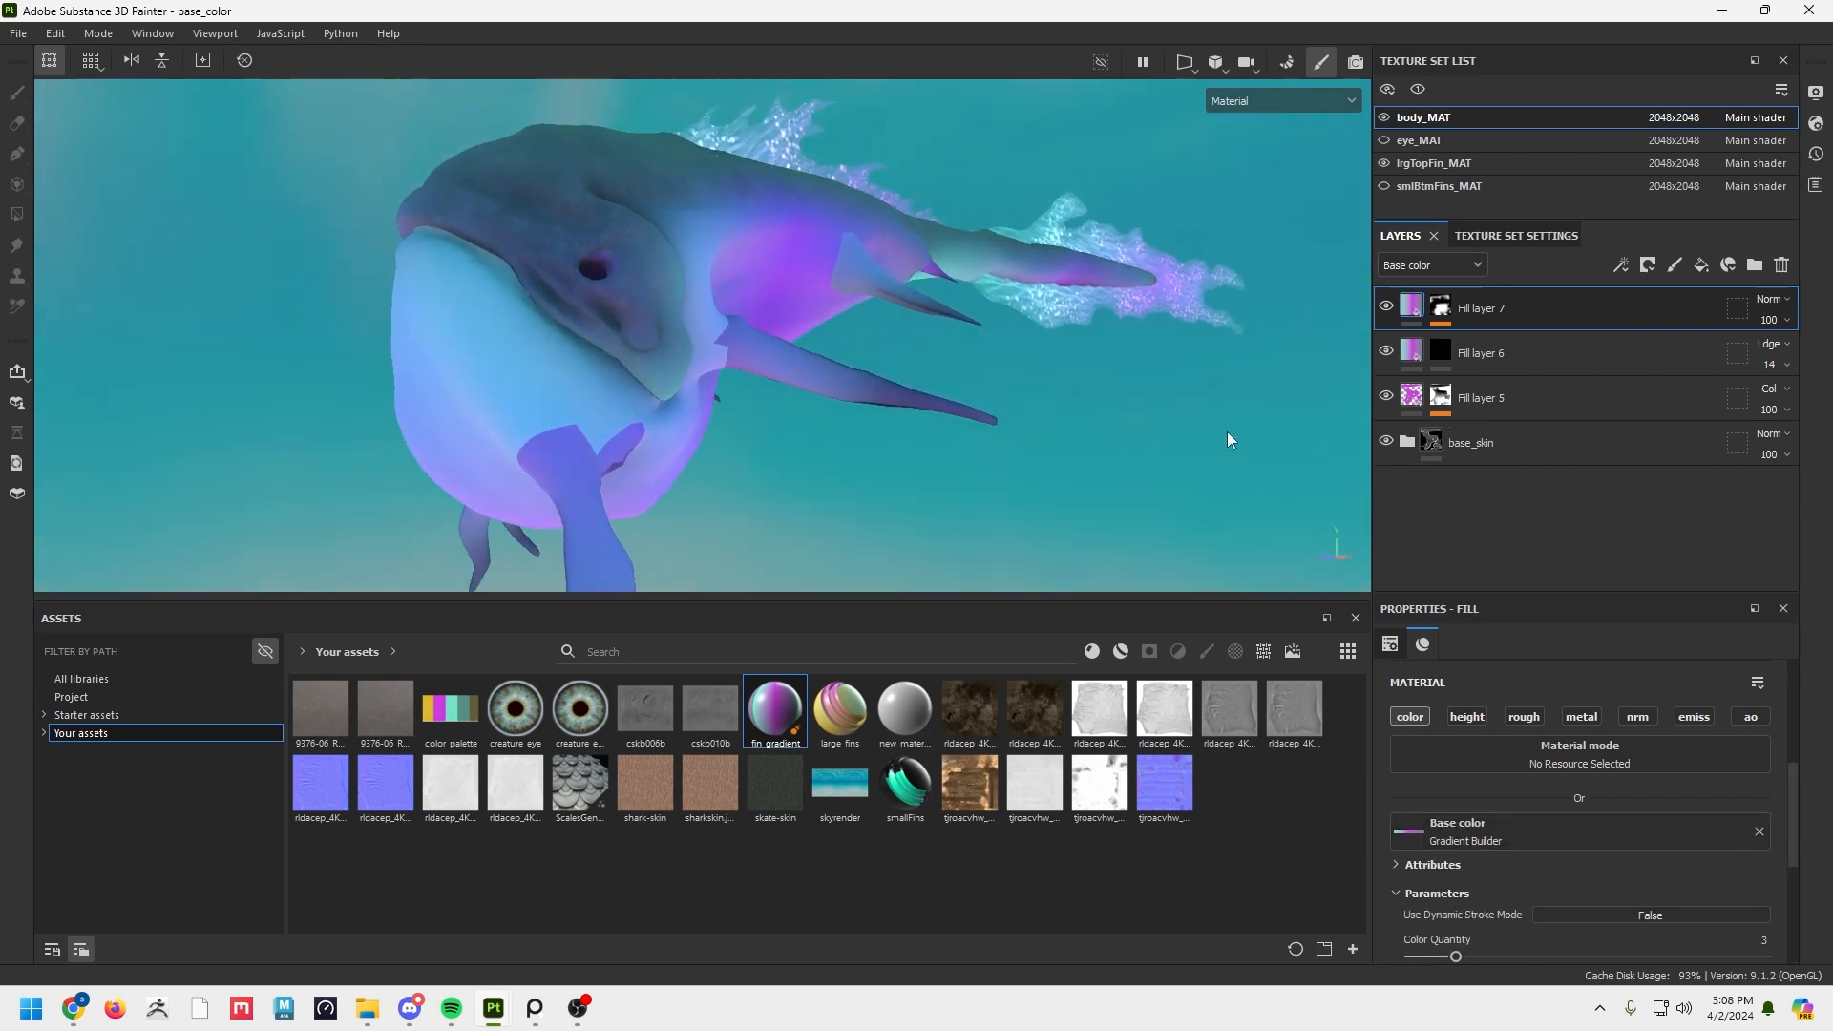
pyautogui.click(1386, 307)
pyautogui.click(1386, 307)
pyautogui.keyDown('alt'); pyautogui.moveTo(1141, 331); pyautogui.dragTo(1032, 401); pyautogui.keyUp('alt')
pyautogui.keyDown('alt'); pyautogui.moveTo(1031, 400); pyautogui.dragTo(1041, 406, button='right'); pyautogui.keyUp('alt')
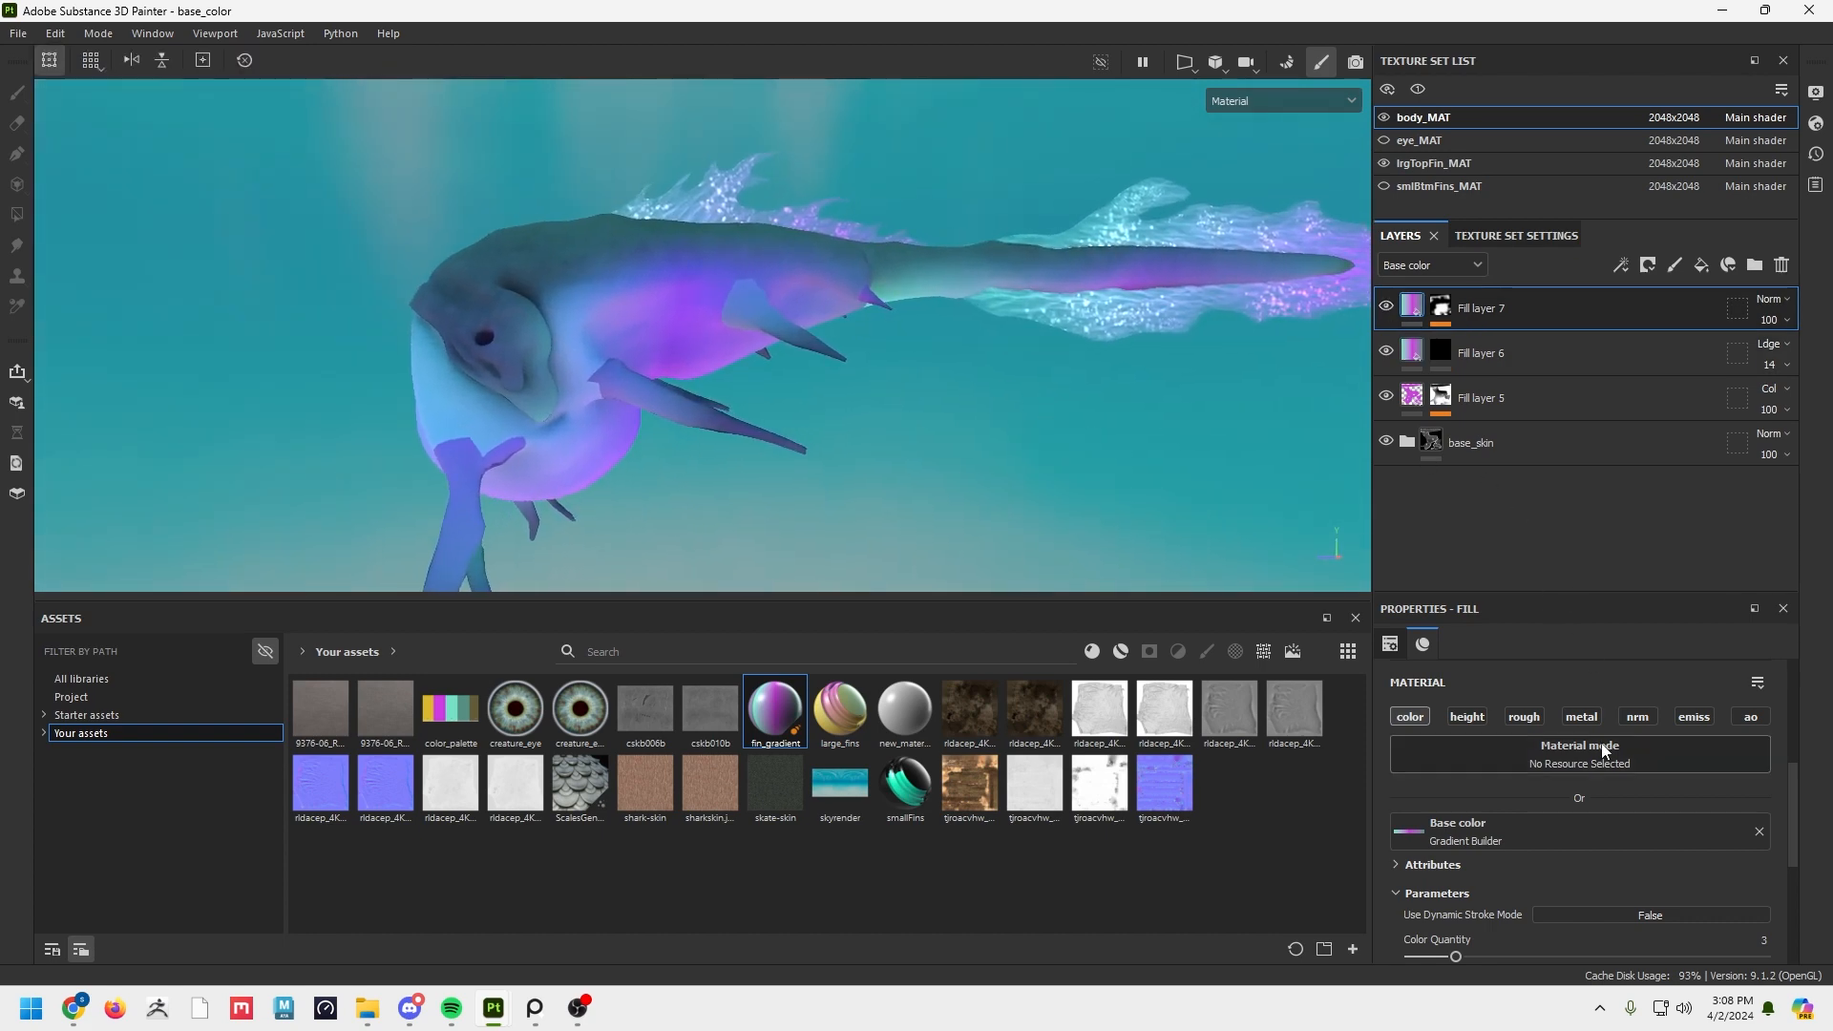
# Try Tri-planar projection on Fill layer 7's gradient.
pyautogui.scroll(5, 1609, 823)
pyautogui.click(1497, 714)
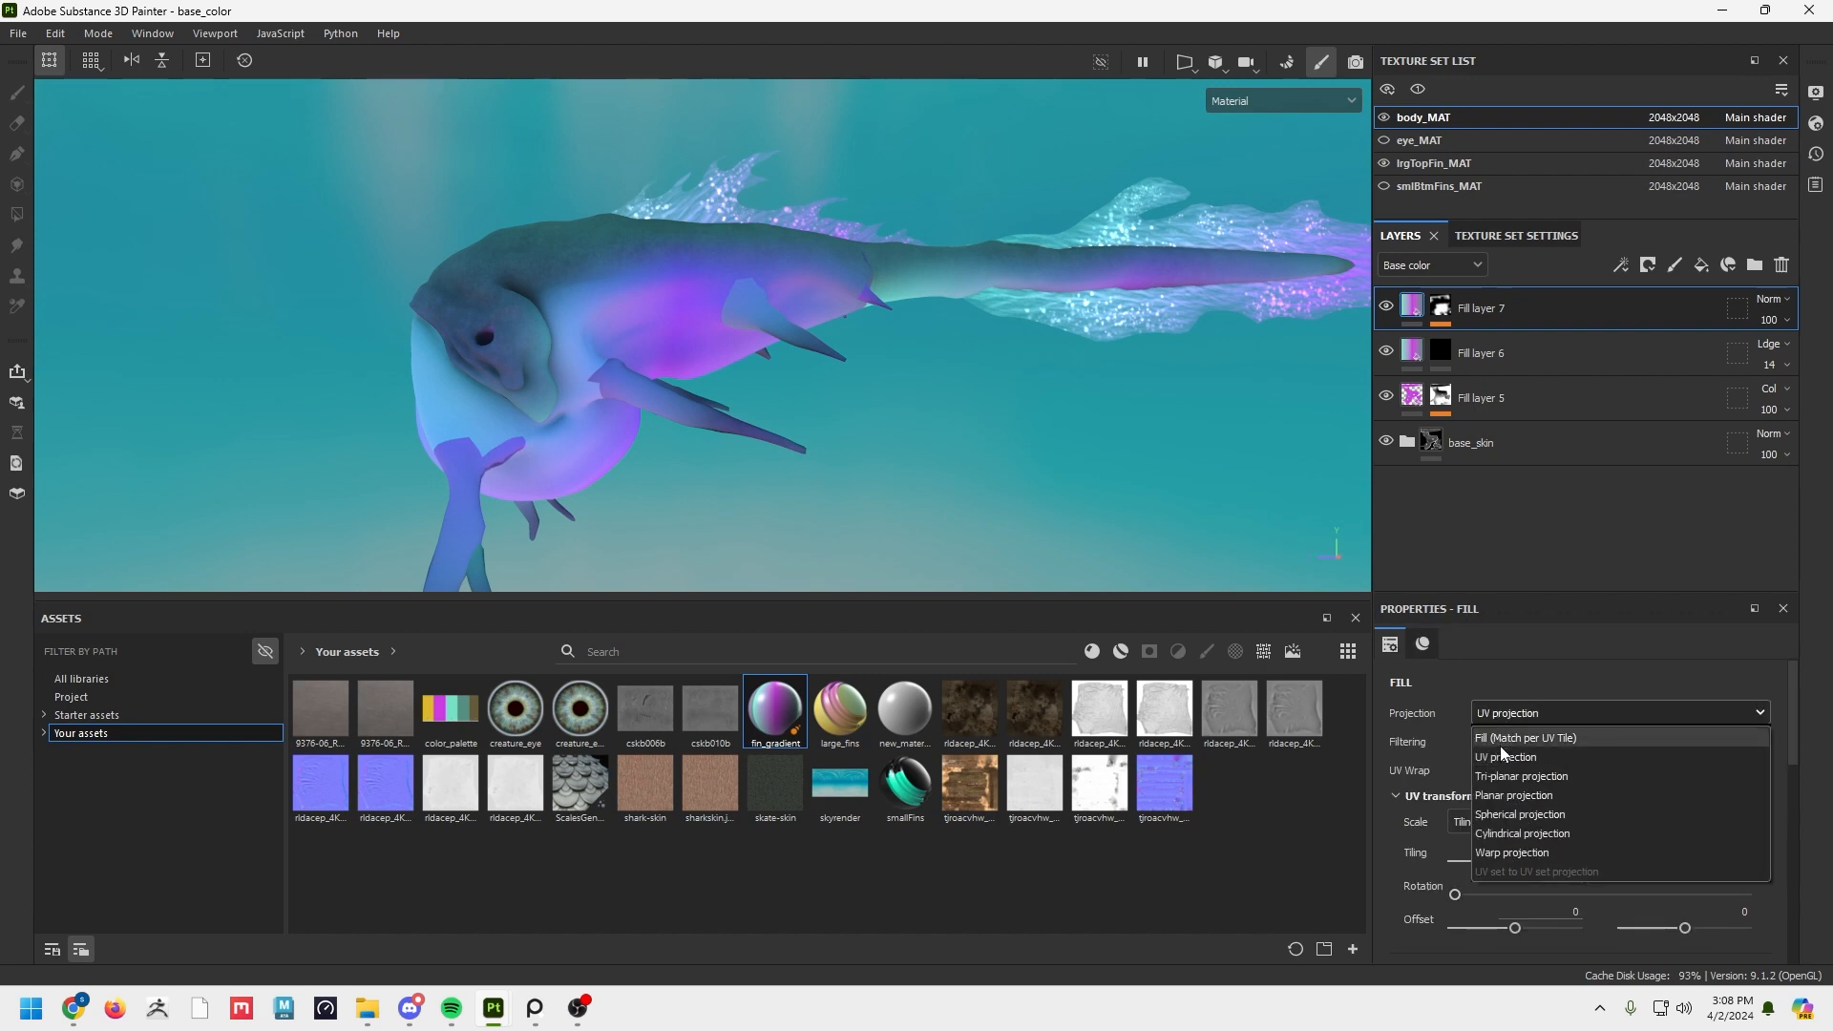
pyautogui.click(1500, 775)
pyautogui.moveTo(1120, 582)
pyautogui.keyDown('alt'); pyautogui.mouseDown()
pyautogui.moveTo(872, 454)
pyautogui.moveTo(1040, 445)
pyautogui.moveTo(1074, 417)
pyautogui.moveTo(1289, 458)
pyautogui.moveTo(859, 393)
pyautogui.moveTo(1236, 418)
pyautogui.mouseUp(); pyautogui.keyUp('alt')
pyautogui.click(1008, 389)
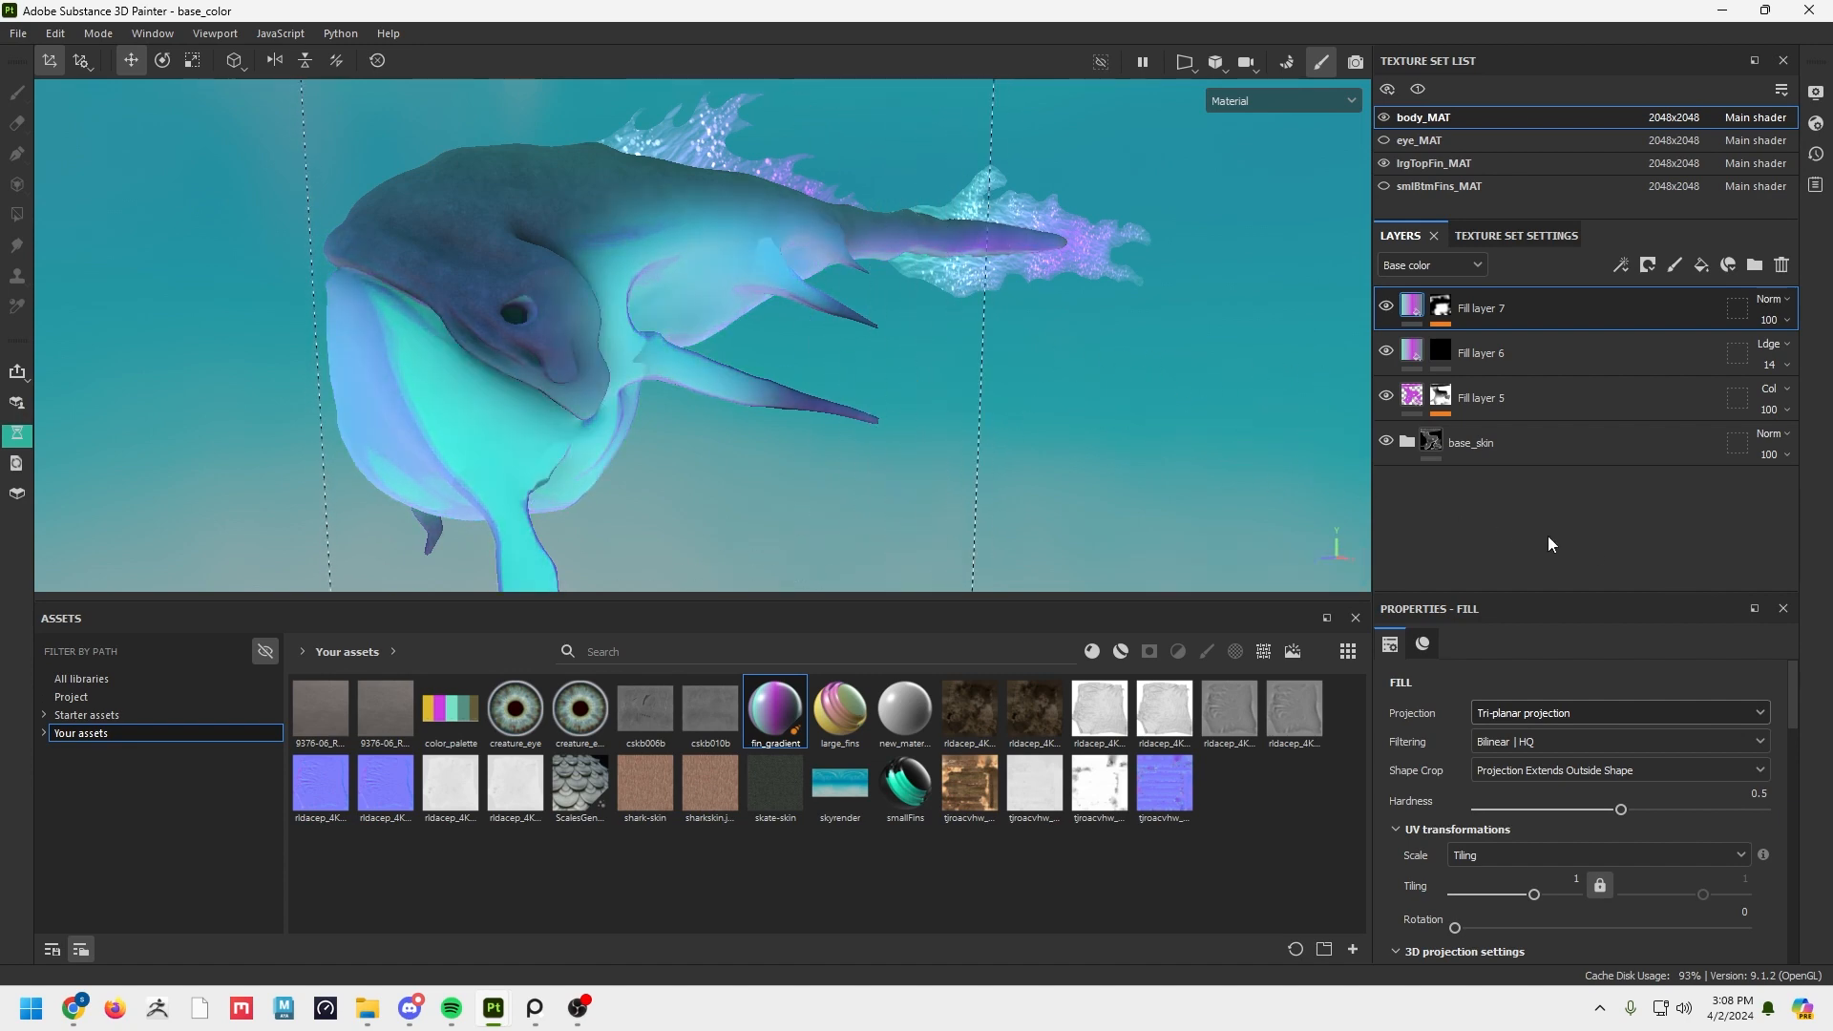
# Switch Fill layer 7 to Planar projection and check how the gradient falls across the body.
pyautogui.click(1567, 712)
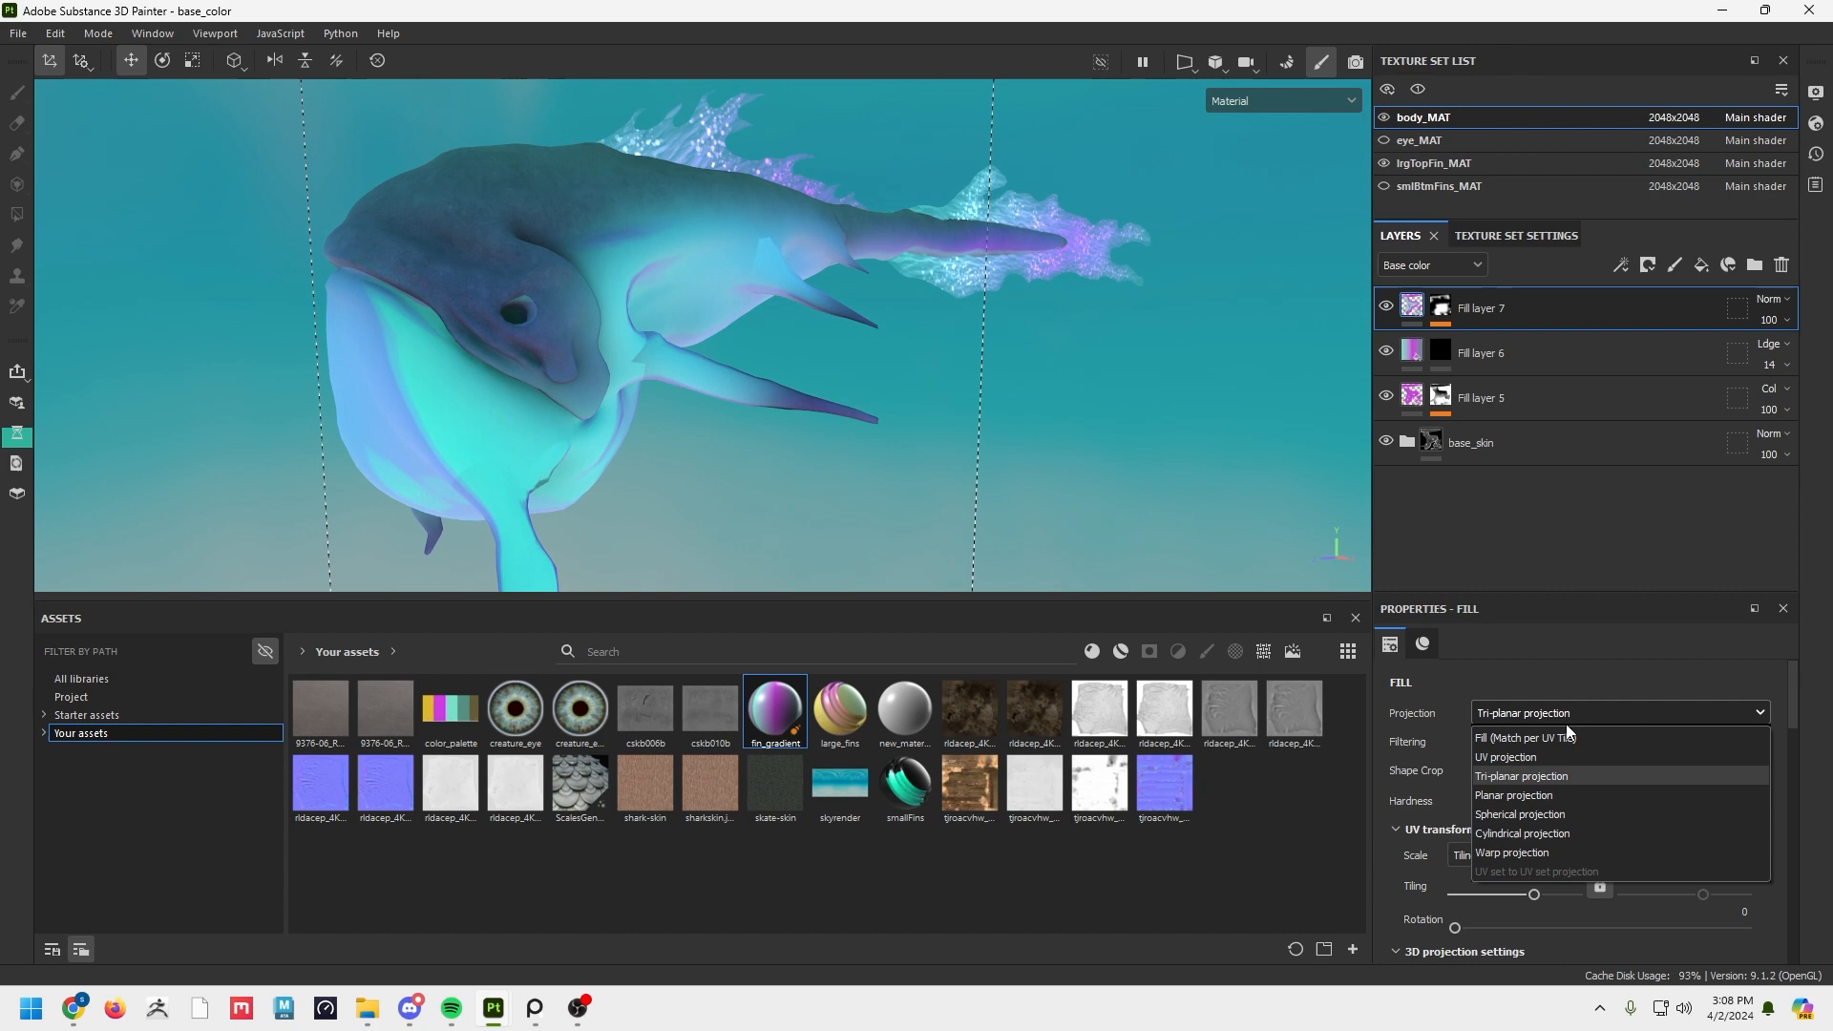
pyautogui.click(1567, 799)
pyautogui.keyDown('alt'); pyautogui.moveTo(874, 392); pyautogui.dragTo(754, 410); pyautogui.keyUp('alt')
pyautogui.moveTo(943, 382); pyautogui.dragTo(936, 491)
pyautogui.keyDown('alt'); pyautogui.moveTo(629, 467); pyautogui.dragTo(563, 380); pyautogui.keyUp('alt')
pyautogui.keyDown('alt'); pyautogui.moveTo(563, 380); pyautogui.dragTo(575, 369, button='middle'); pyautogui.keyUp('alt')
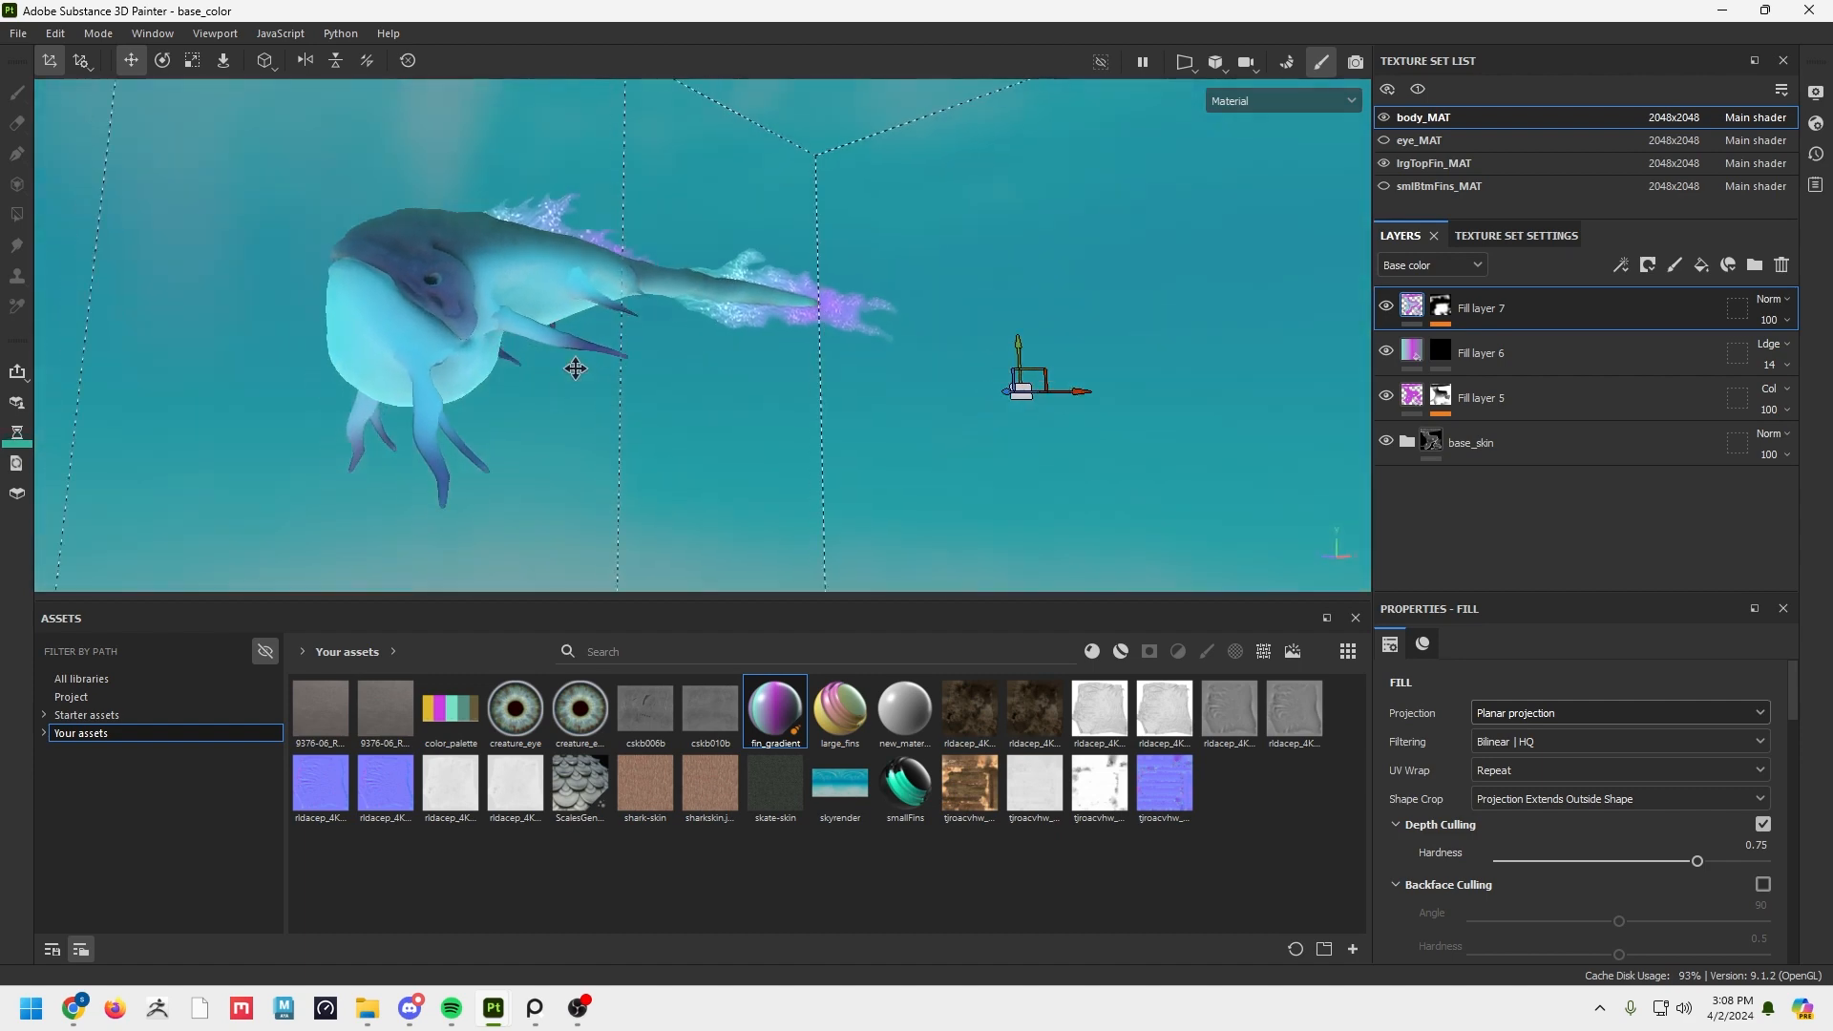
pyautogui.keyDown('alt'); pyautogui.moveTo(575, 368); pyautogui.dragTo(932, 414); pyautogui.keyUp('alt')
pyautogui.keyDown('alt'); pyautogui.moveTo(739, 374); pyautogui.dragTo(630, 420); pyautogui.keyUp('alt')
pyautogui.keyDown('alt'); pyautogui.moveTo(630, 420); pyautogui.dragTo(626, 401, button='middle'); pyautogui.keyUp('alt')
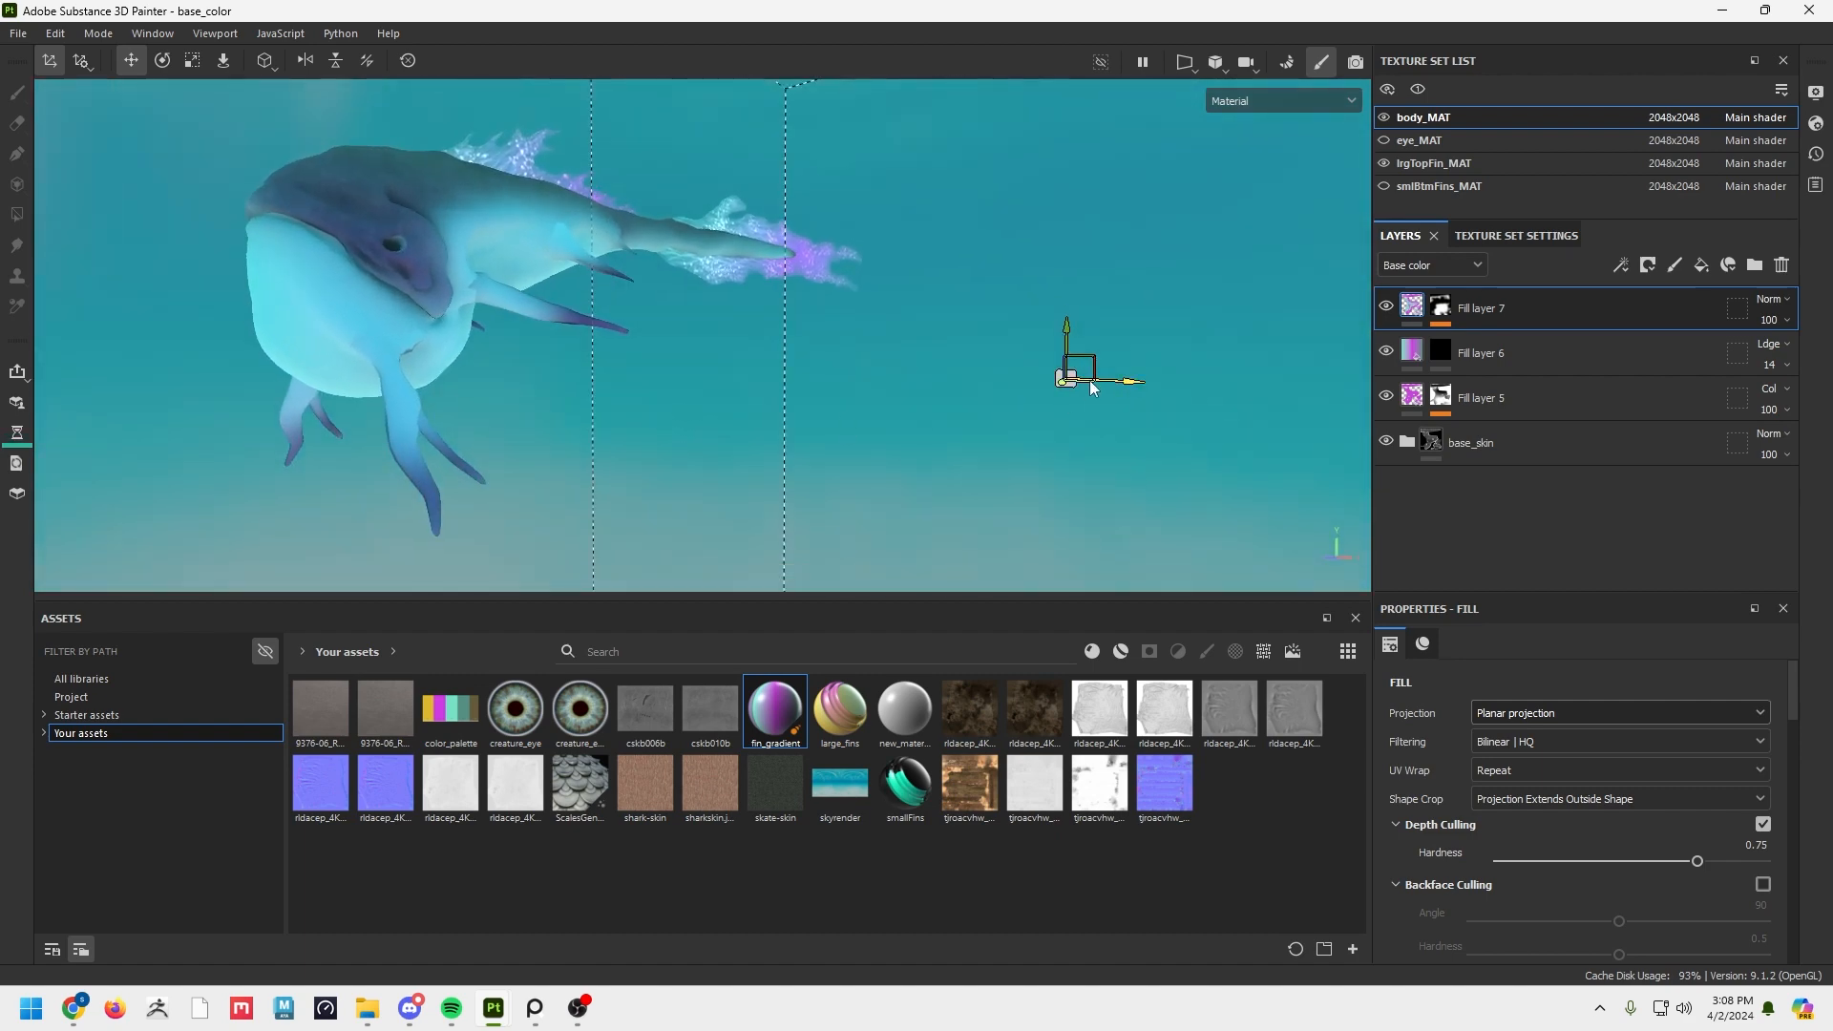
# Move the planar projection to an offset of about 0.76 in X and 0.12 in Z.
pyautogui.click(1124, 382)
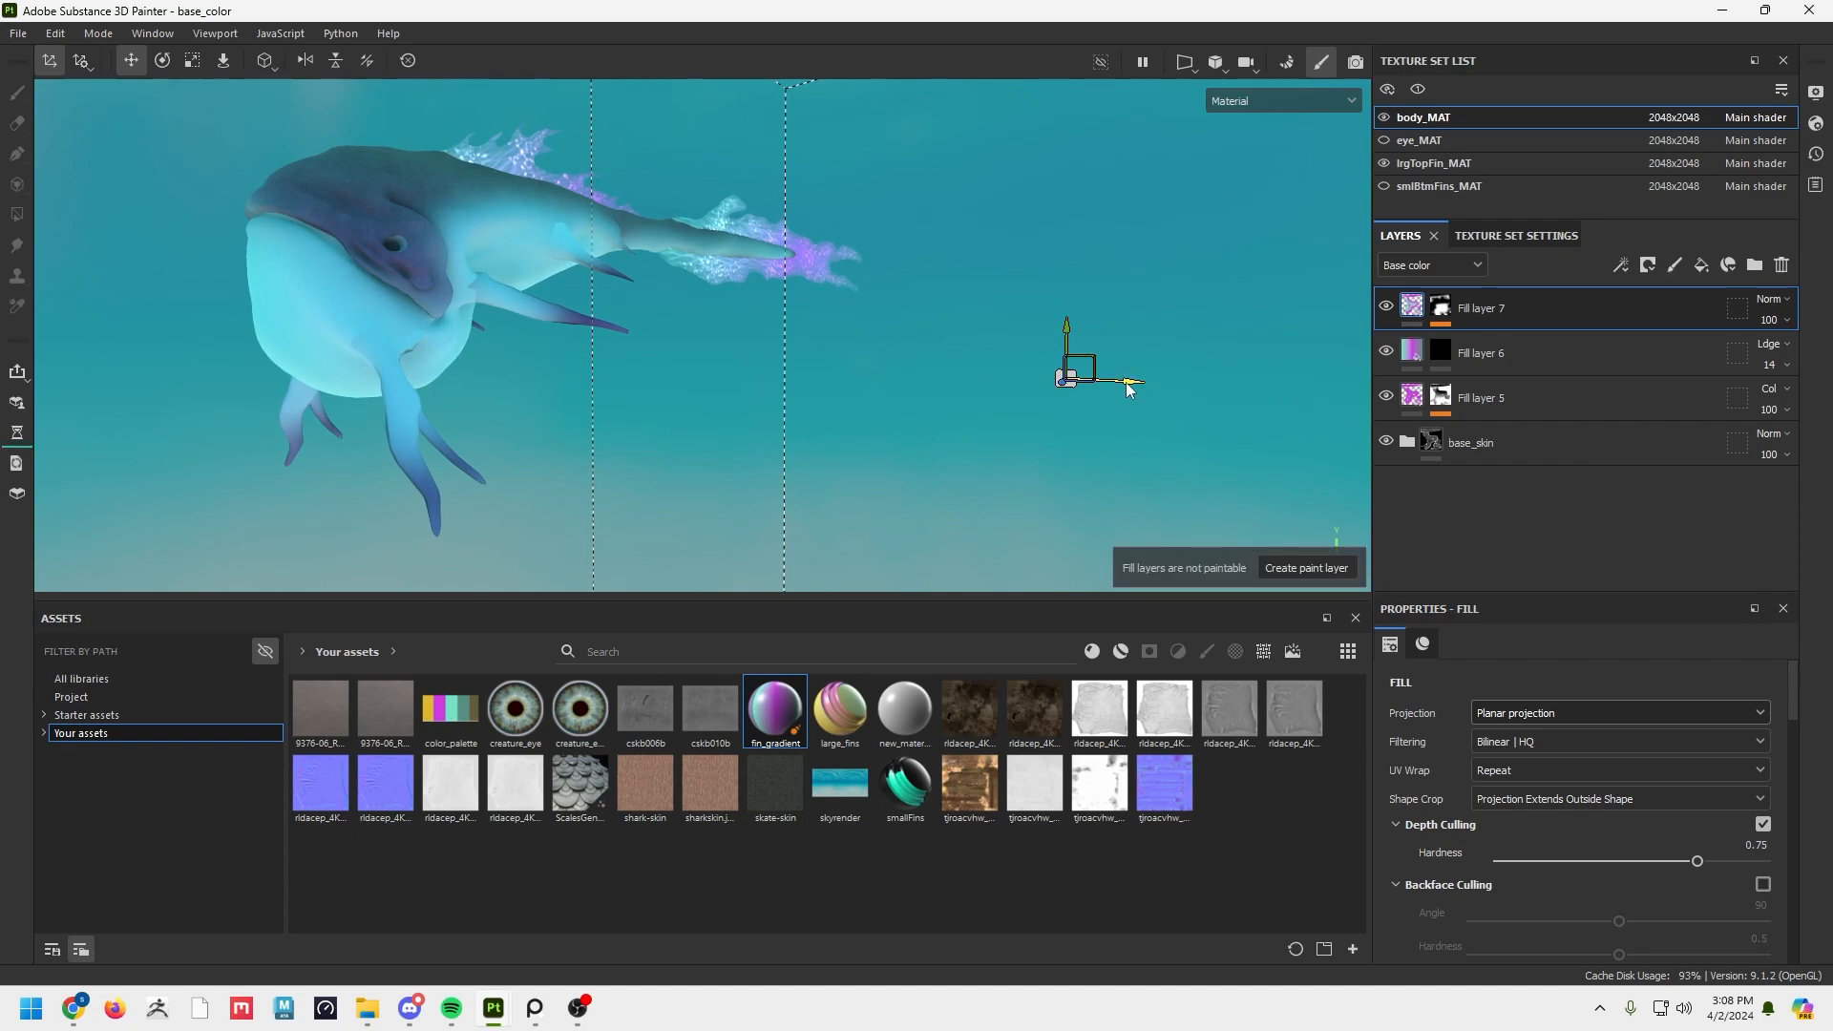
pyautogui.moveTo(1126, 384)
pyautogui.mouseDown()
pyautogui.moveTo(988, 409)
pyautogui.moveTo(1110, 370)
pyautogui.moveTo(1092, 390)
pyautogui.mouseUp()
pyautogui.moveTo(940, 432)
pyautogui.keyDown('alt'); pyautogui.mouseDown()
pyautogui.moveTo(777, 413)
pyautogui.moveTo(955, 443)
pyautogui.mouseUp(); pyautogui.keyUp('alt')
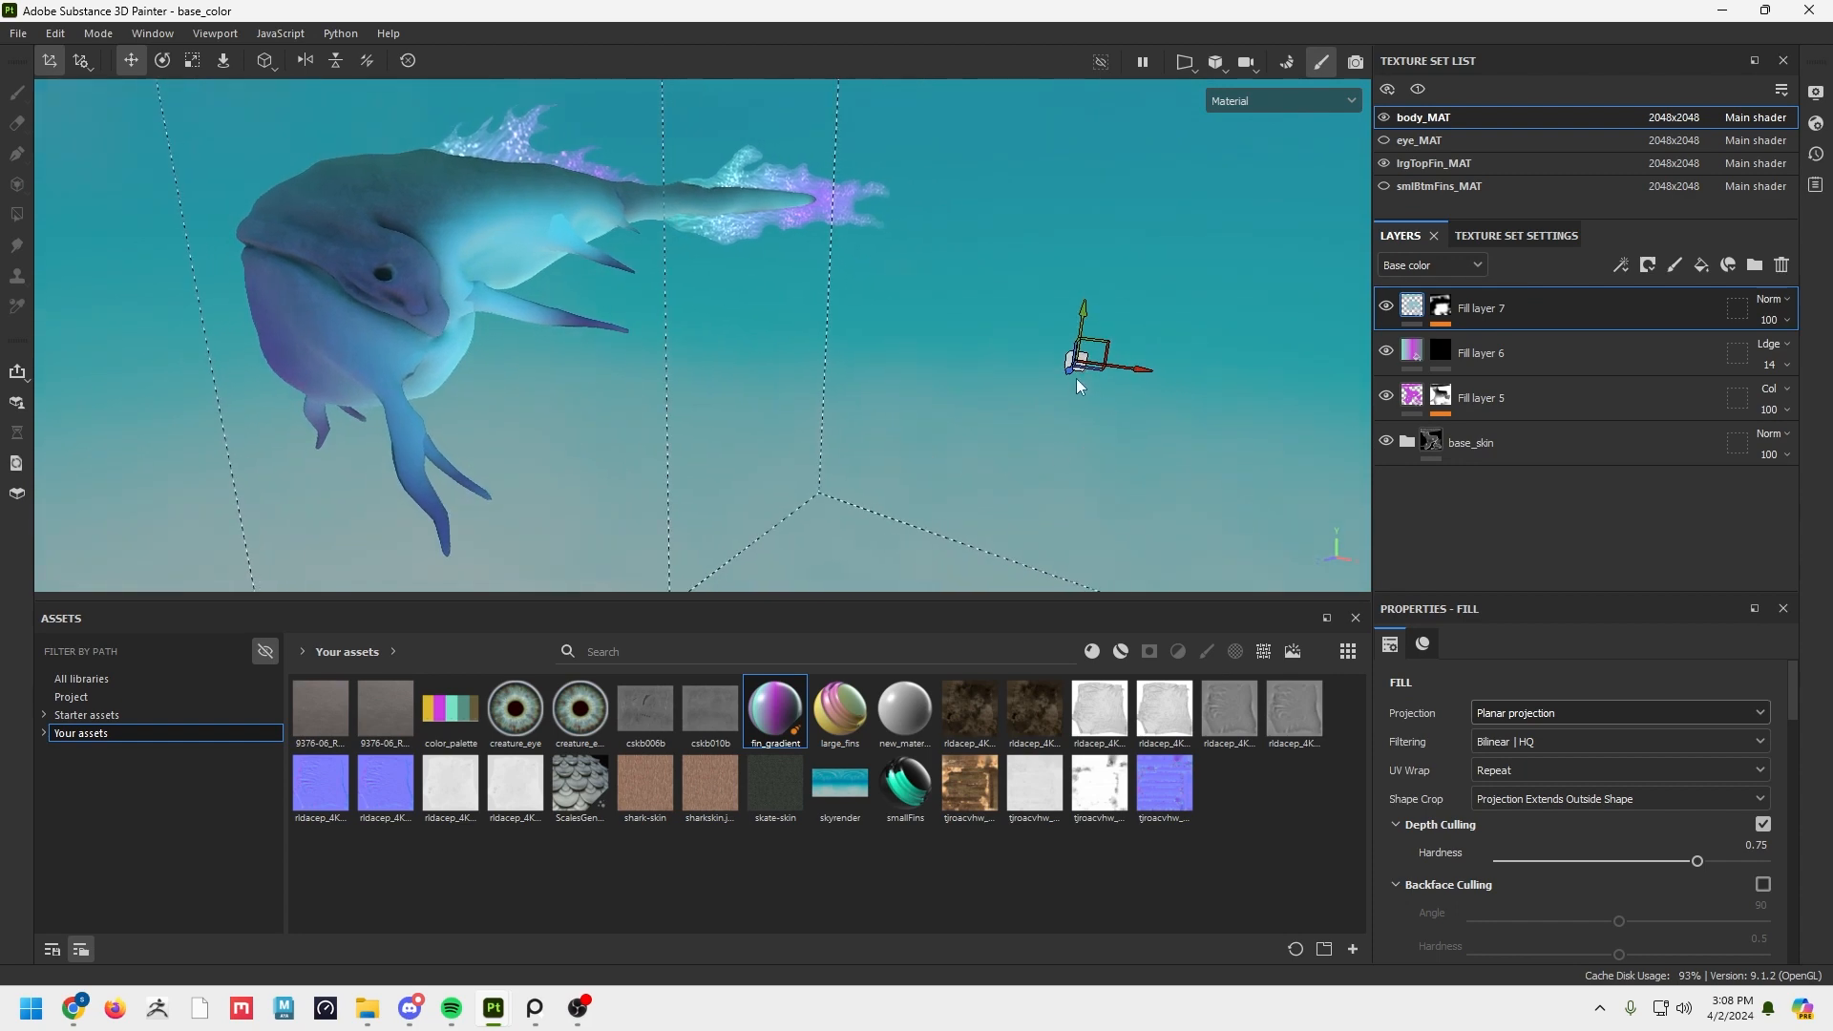
pyautogui.moveTo(1077, 380); pyautogui.dragTo(1063, 376)
pyautogui.moveTo(745, 416)
pyautogui.keyDown('alt'); pyautogui.mouseDown()
pyautogui.moveTo(770, 389)
pyautogui.moveTo(829, 402)
pyautogui.moveTo(761, 413)
pyautogui.moveTo(777, 431)
pyautogui.mouseUp(); pyautogui.keyUp('alt')
pyautogui.moveTo(1029, 391); pyautogui.dragTo(897, 455)
# Reduce Fill layer 7's tiling to about 0.28 to stretch the gradient over the underside.
pyautogui.scroll(-5, 1521, 819)
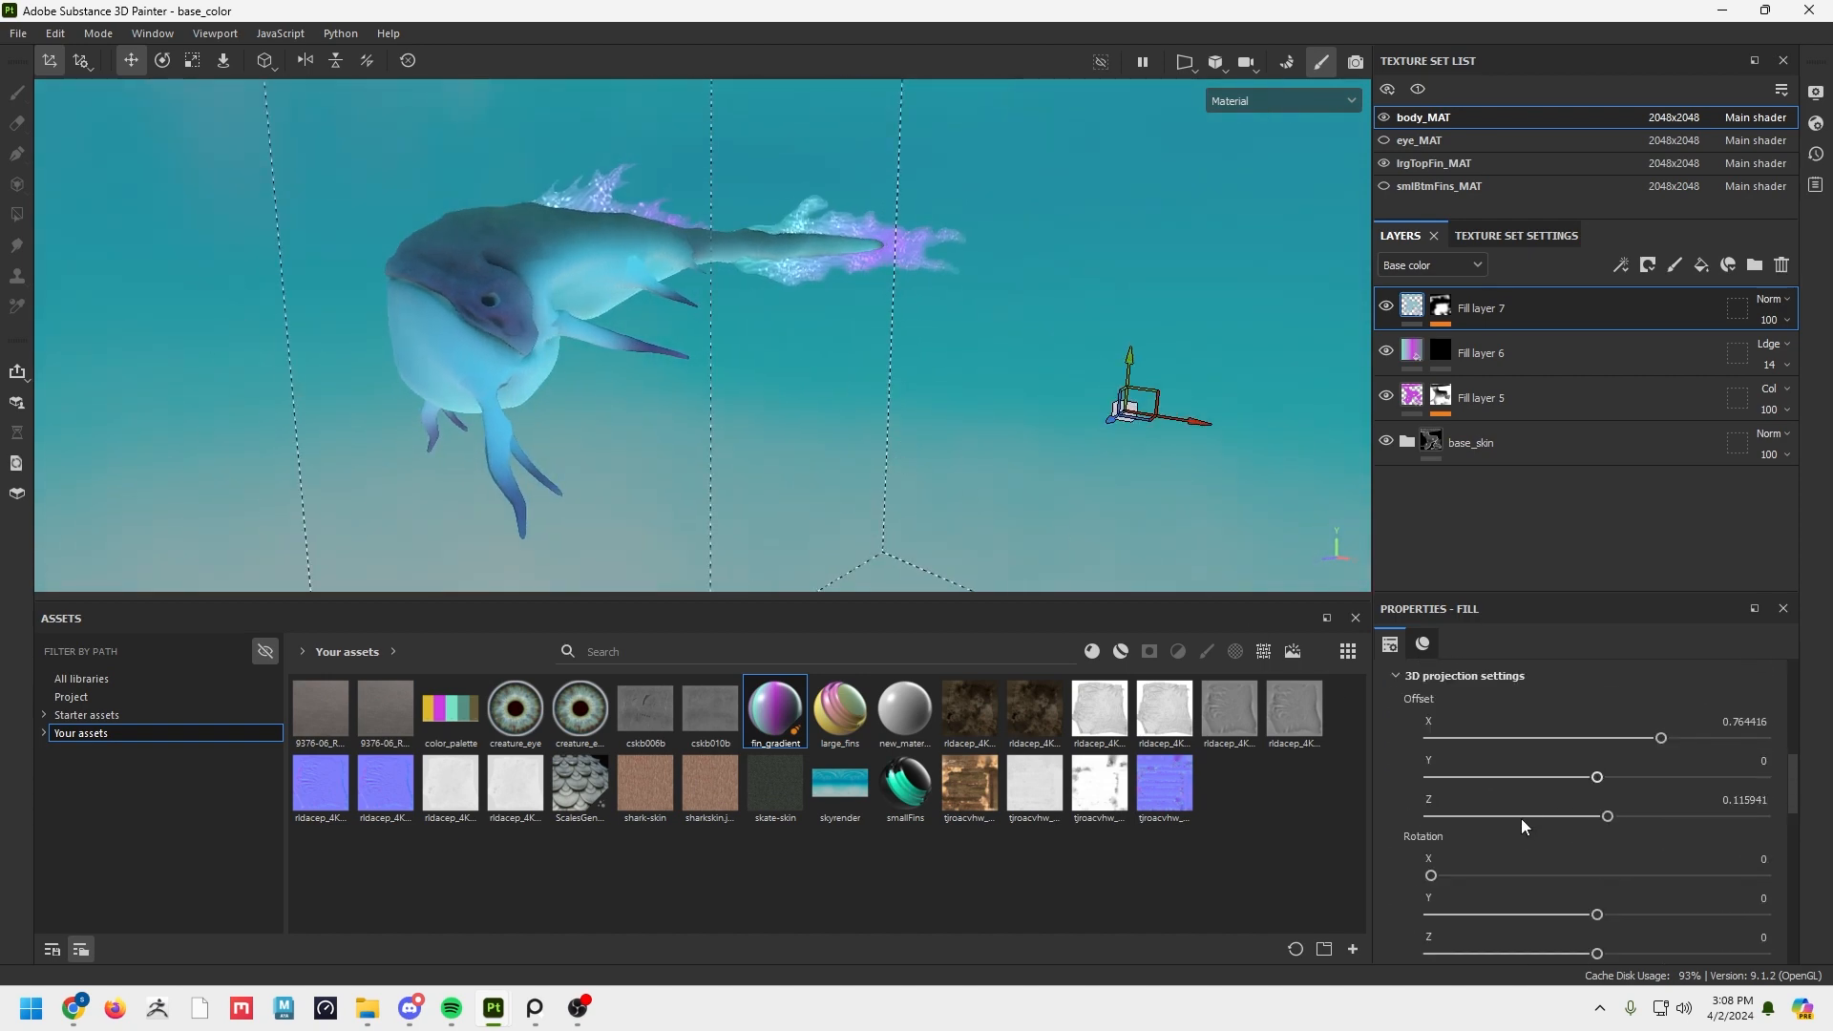
pyautogui.scroll(2, 1521, 817)
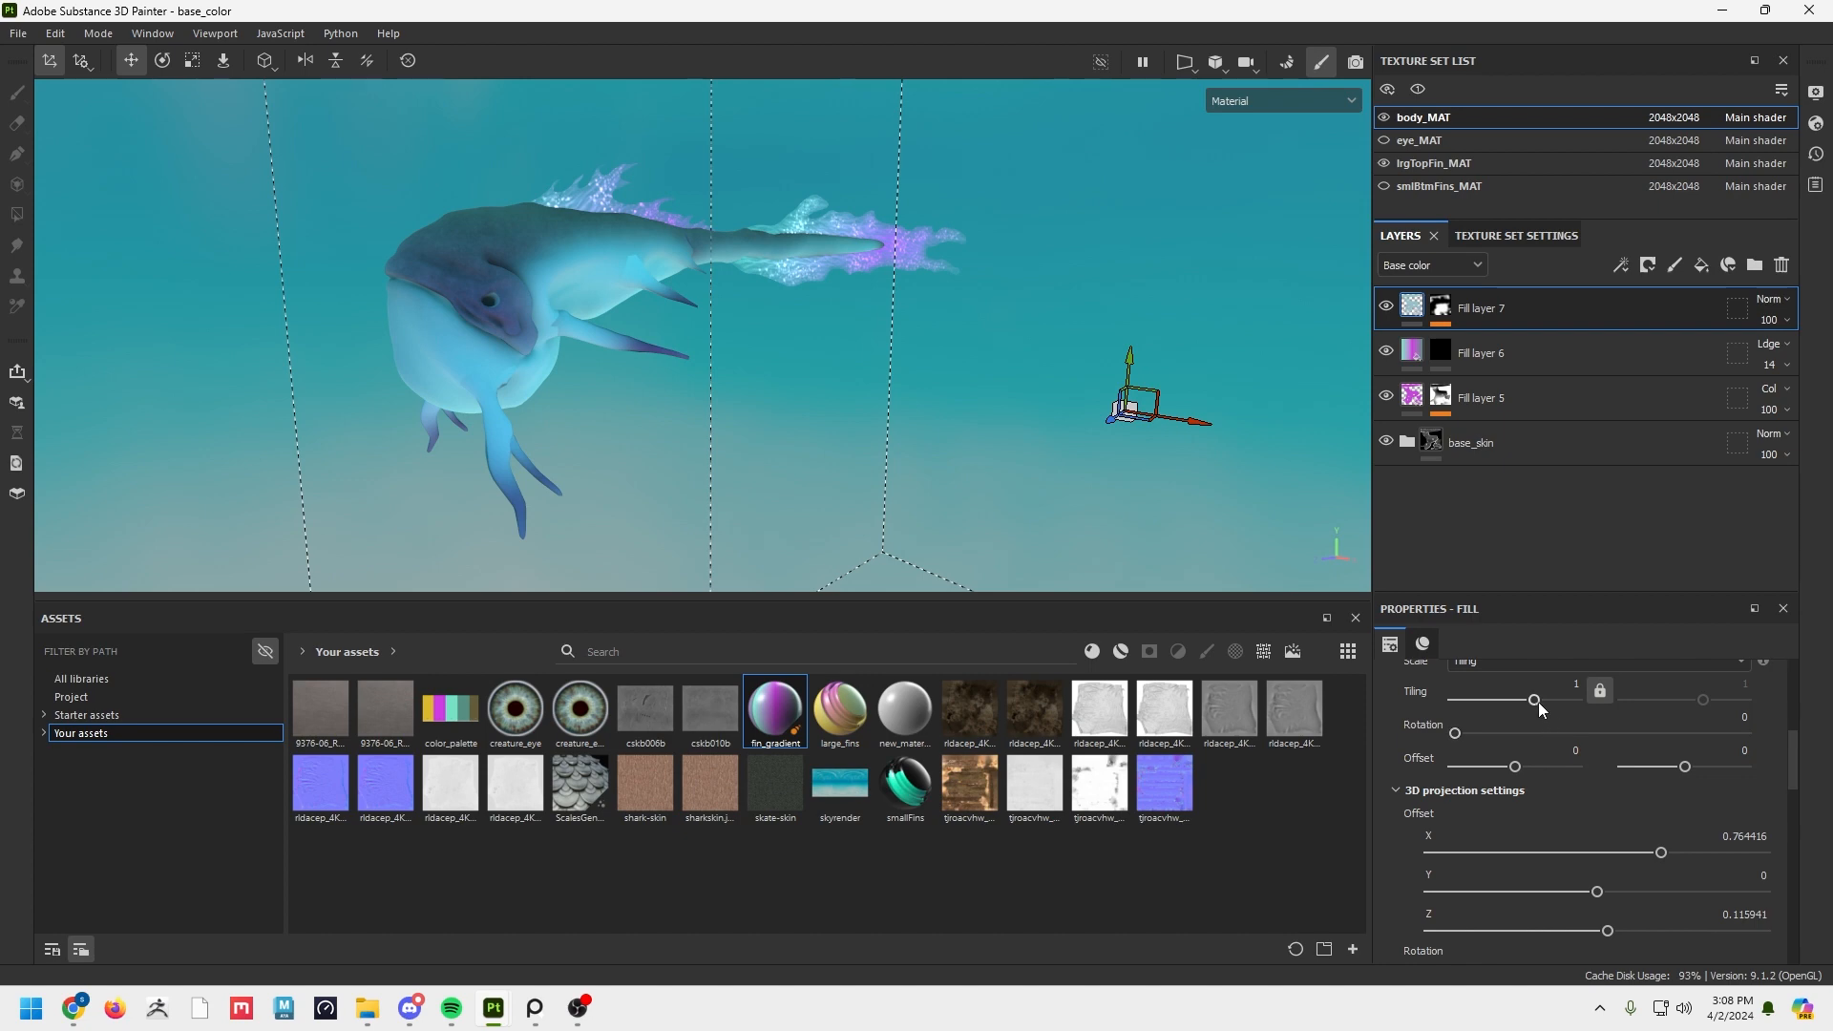
pyautogui.moveTo(1537, 702); pyautogui.dragTo(1527, 711)
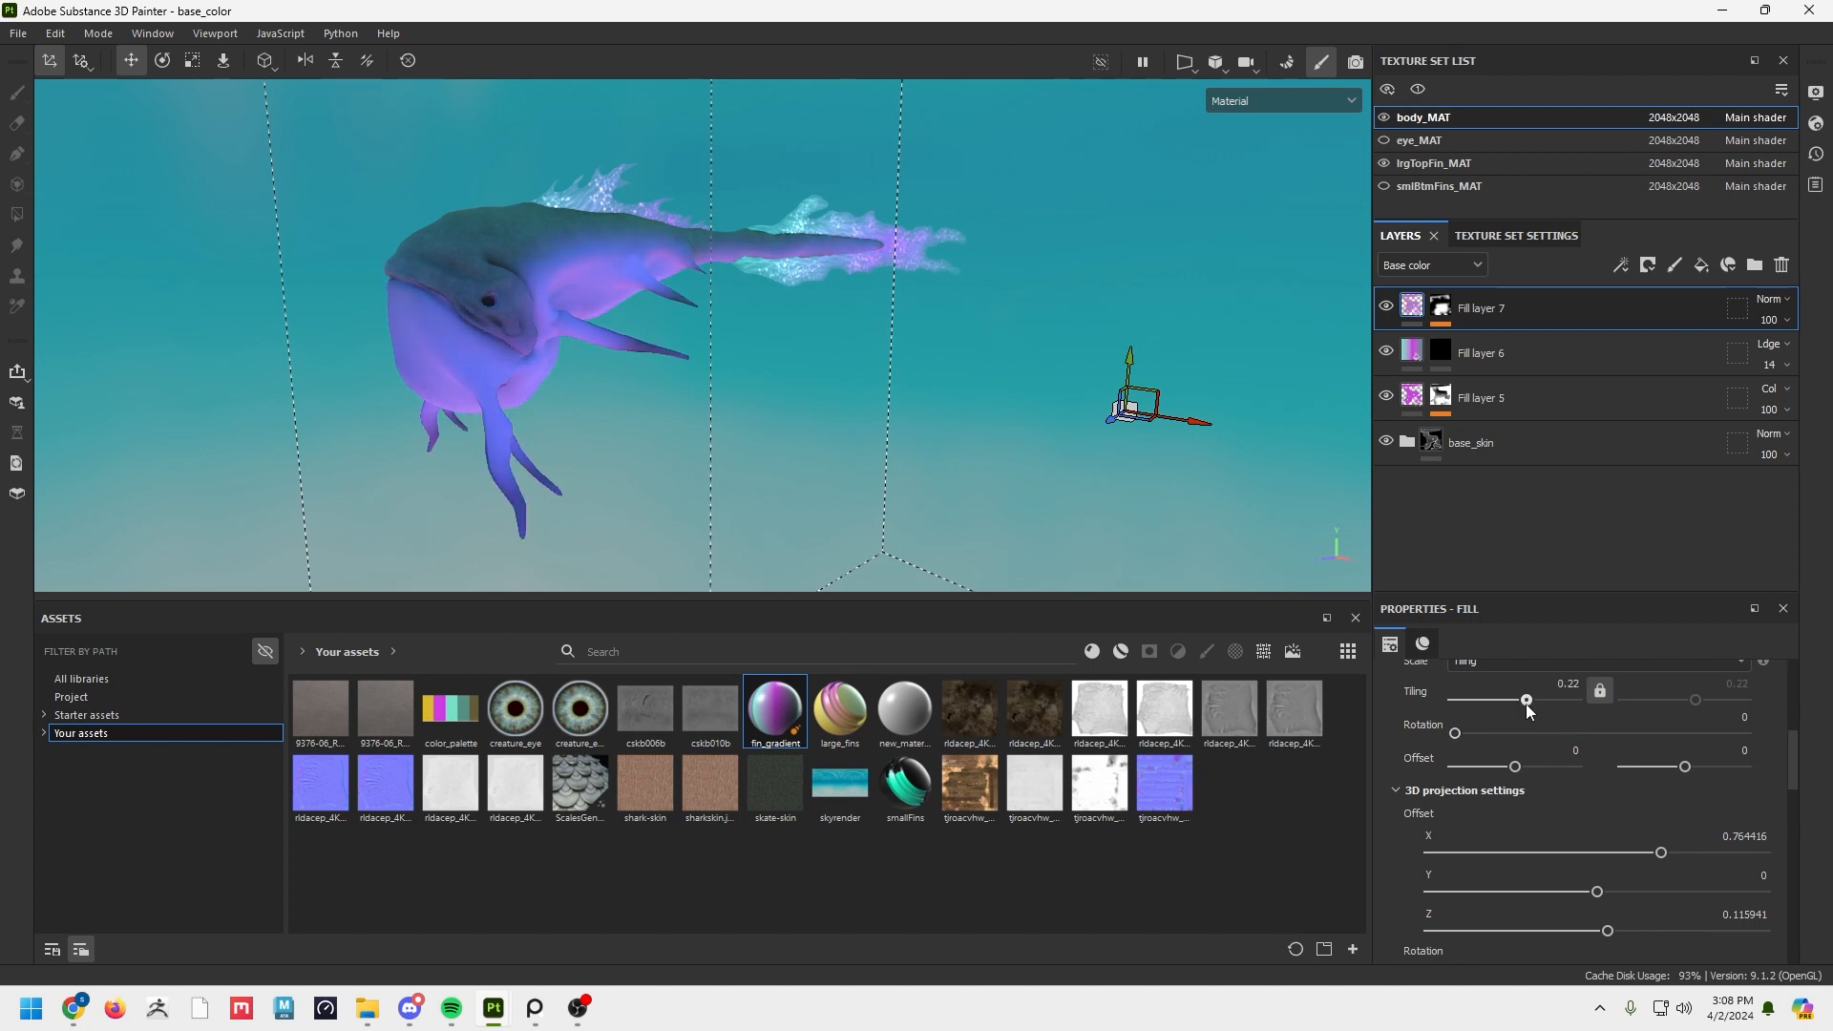
pyautogui.keyDown('alt'); pyautogui.moveTo(719, 474); pyautogui.dragTo(811, 393); pyautogui.keyUp('alt')
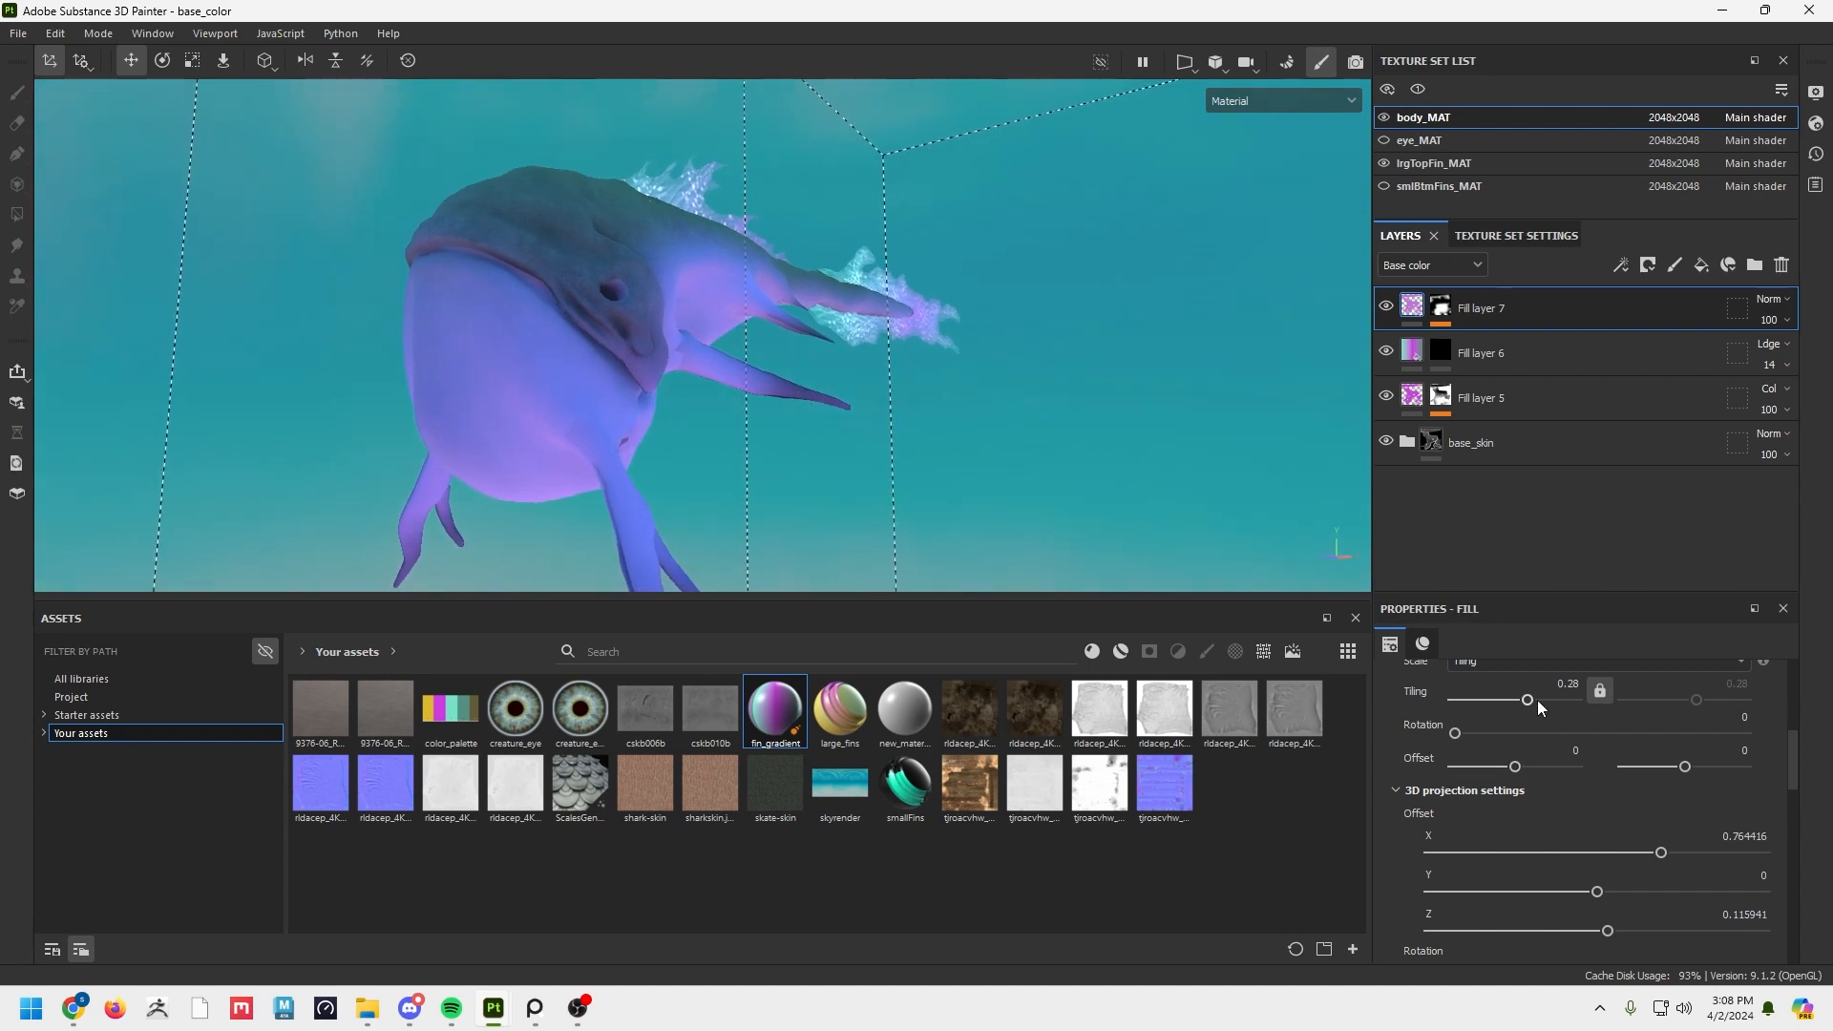
pyautogui.moveTo(1536, 701); pyautogui.dragTo(1528, 708)
# Set the 3D projection offset to 0.74 in X and -0.53 in Y.
pyautogui.moveTo(1662, 856)
pyautogui.mouseDown()
pyautogui.moveTo(1639, 859)
pyautogui.moveTo(1660, 859)
pyautogui.mouseUp()
pyautogui.scroll(-3, 1613, 874)
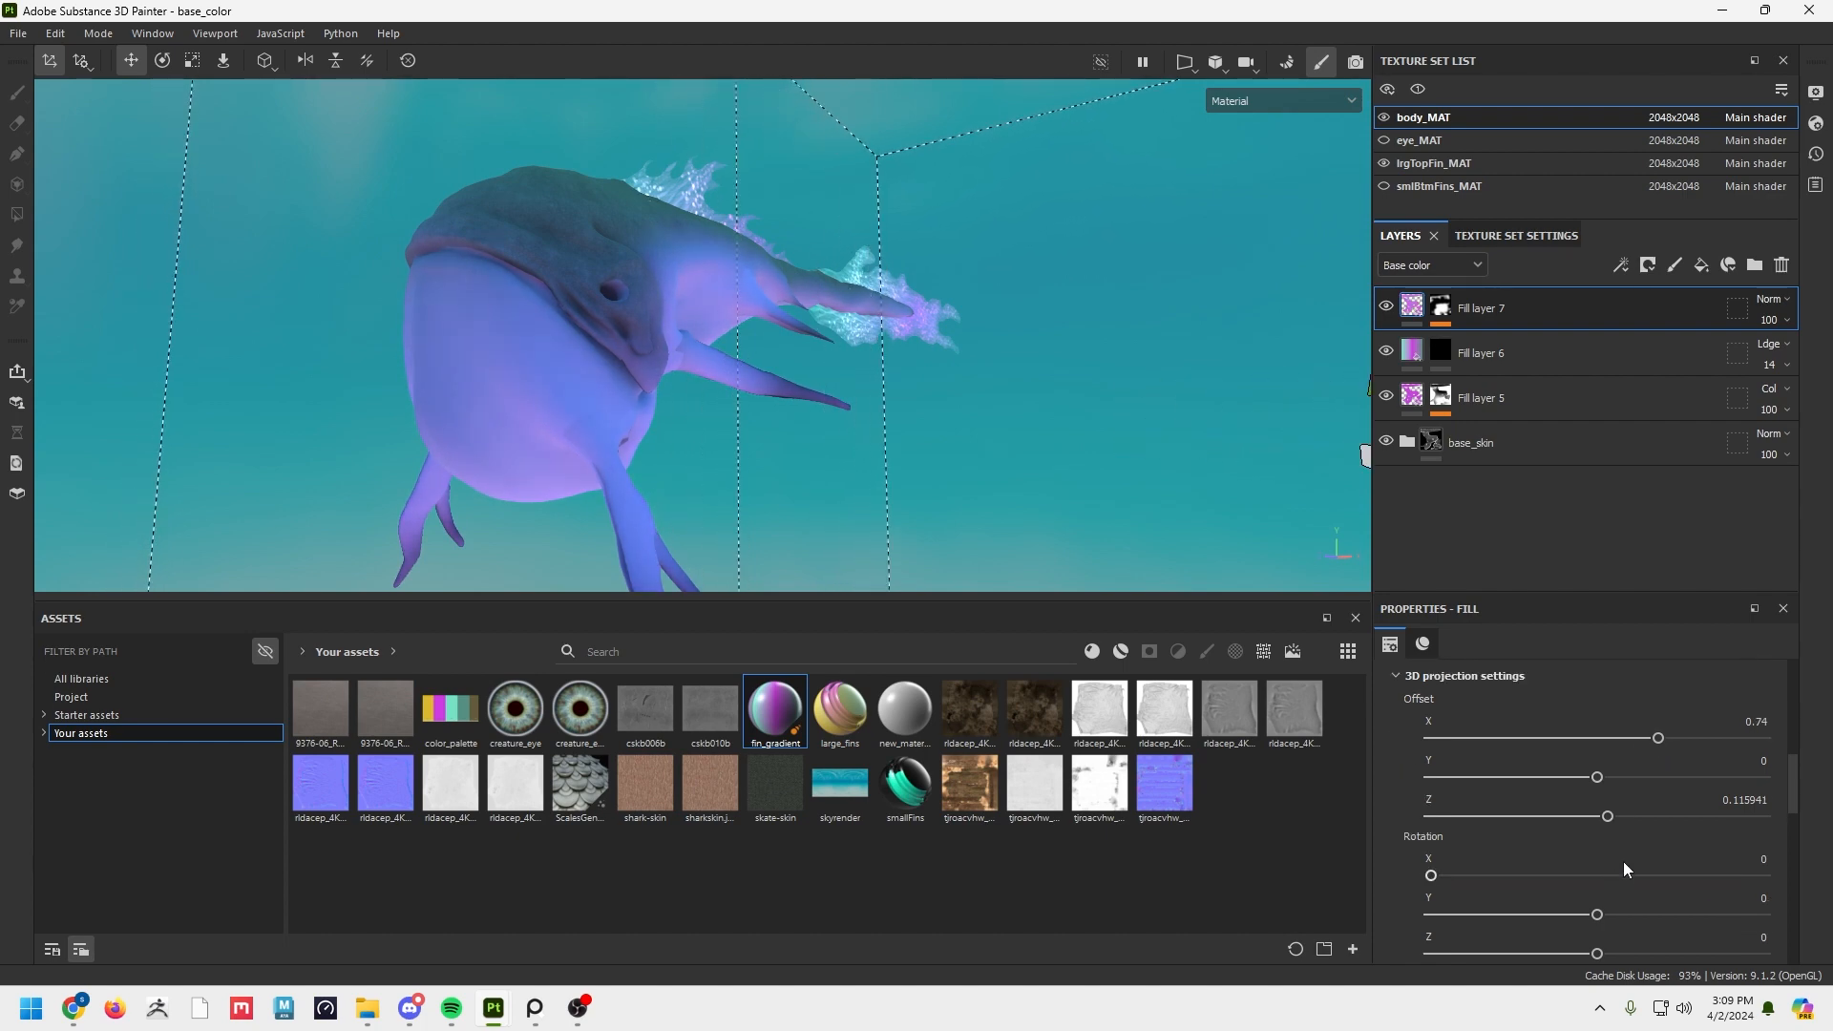
pyautogui.moveTo(1601, 777); pyautogui.dragTo(1554, 792)
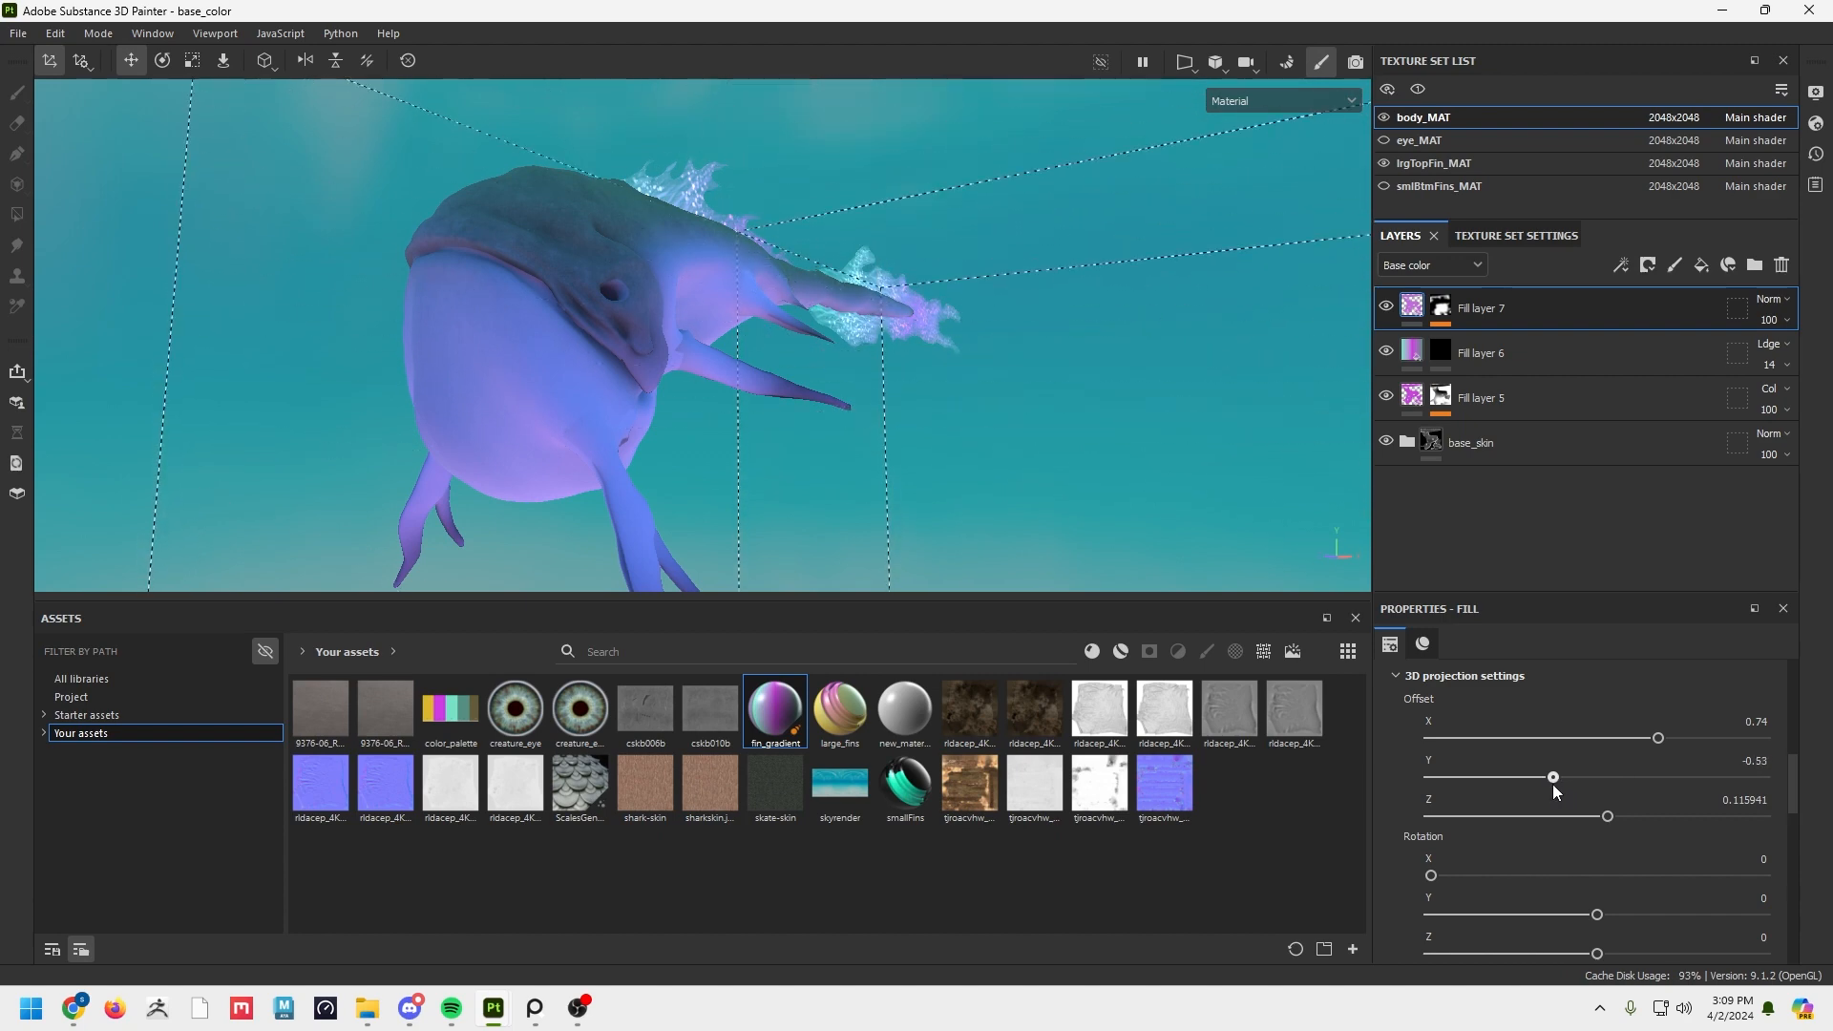
pyautogui.scroll(-2, 1621, 861)
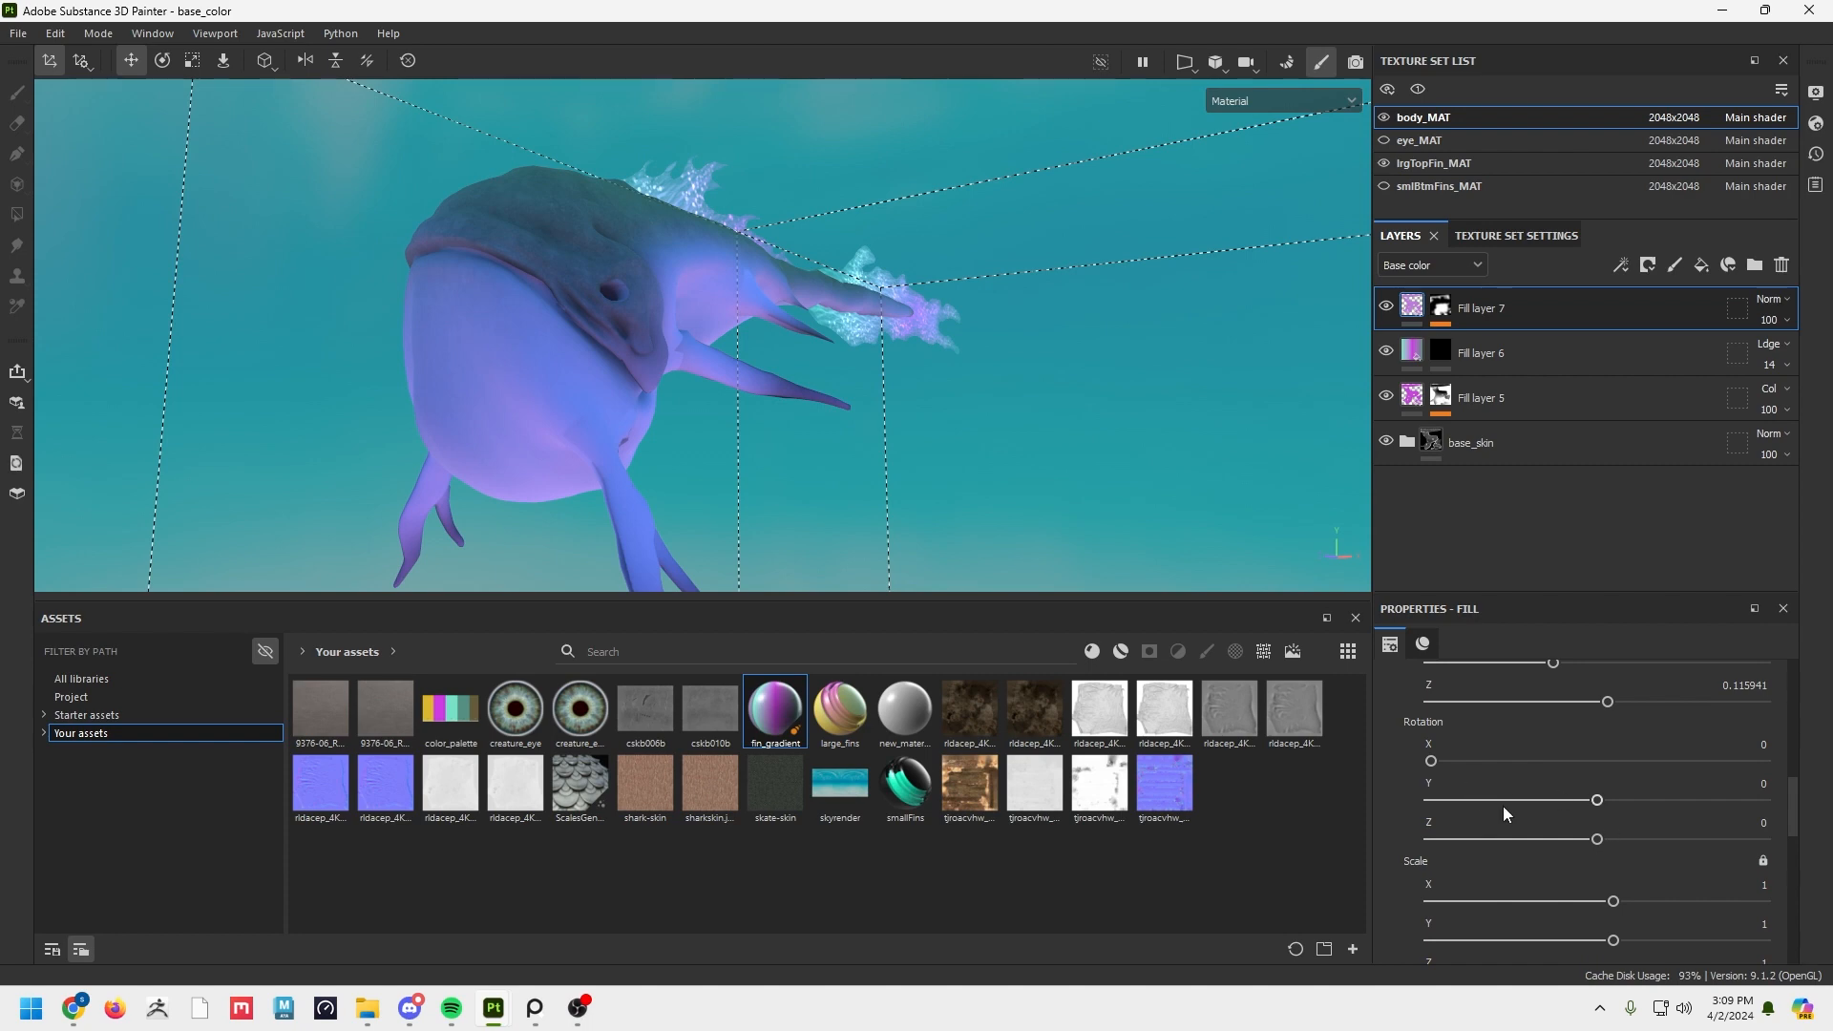
pyautogui.scroll(-1, 1594, 829)
pyautogui.moveTo(1613, 790); pyautogui.dragTo(1594, 787)
pyautogui.hotkey('ctrl', 'z')
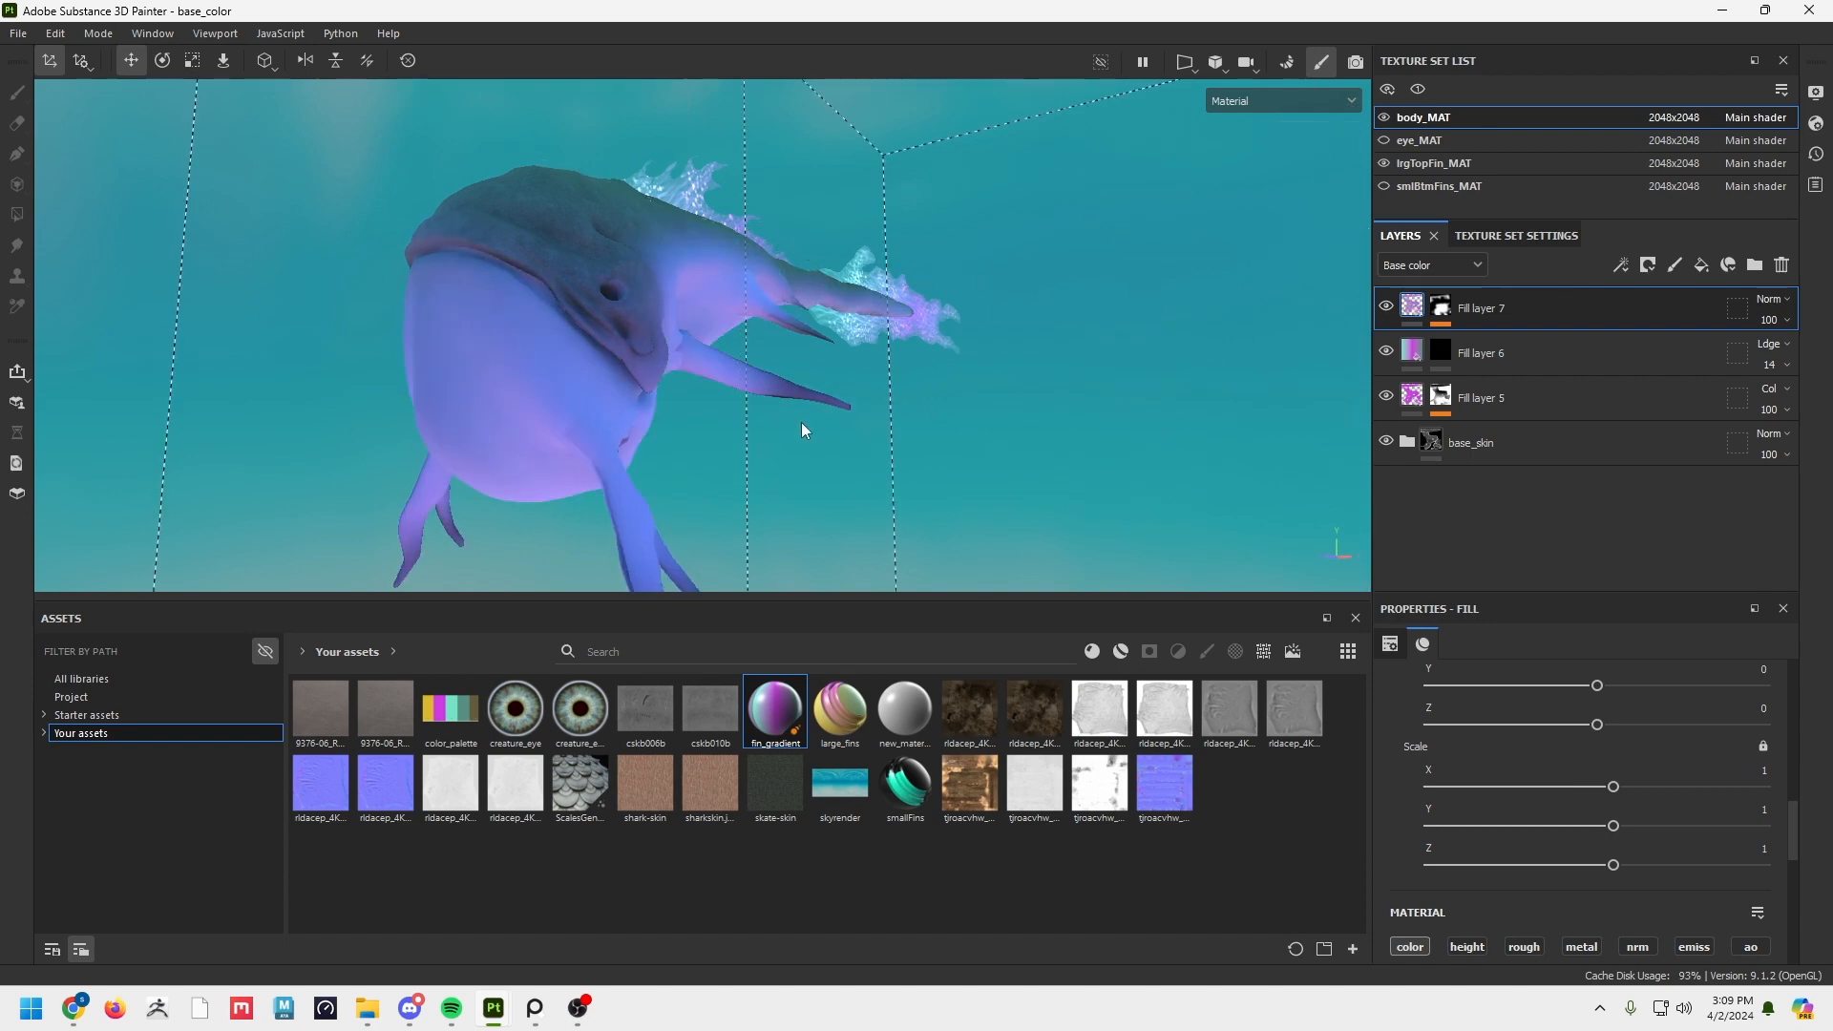
# Switch Fill layer 7's UV transformation scale to Physical size and set its width to 28.84 cm.
pyautogui.moveTo(802, 429)
pyautogui.keyDown('alt'); pyautogui.mouseDown()
pyautogui.moveTo(777, 414)
pyautogui.moveTo(851, 442)
pyautogui.moveTo(579, 426)
pyautogui.moveTo(786, 426)
pyautogui.mouseUp(); pyautogui.keyUp('alt')
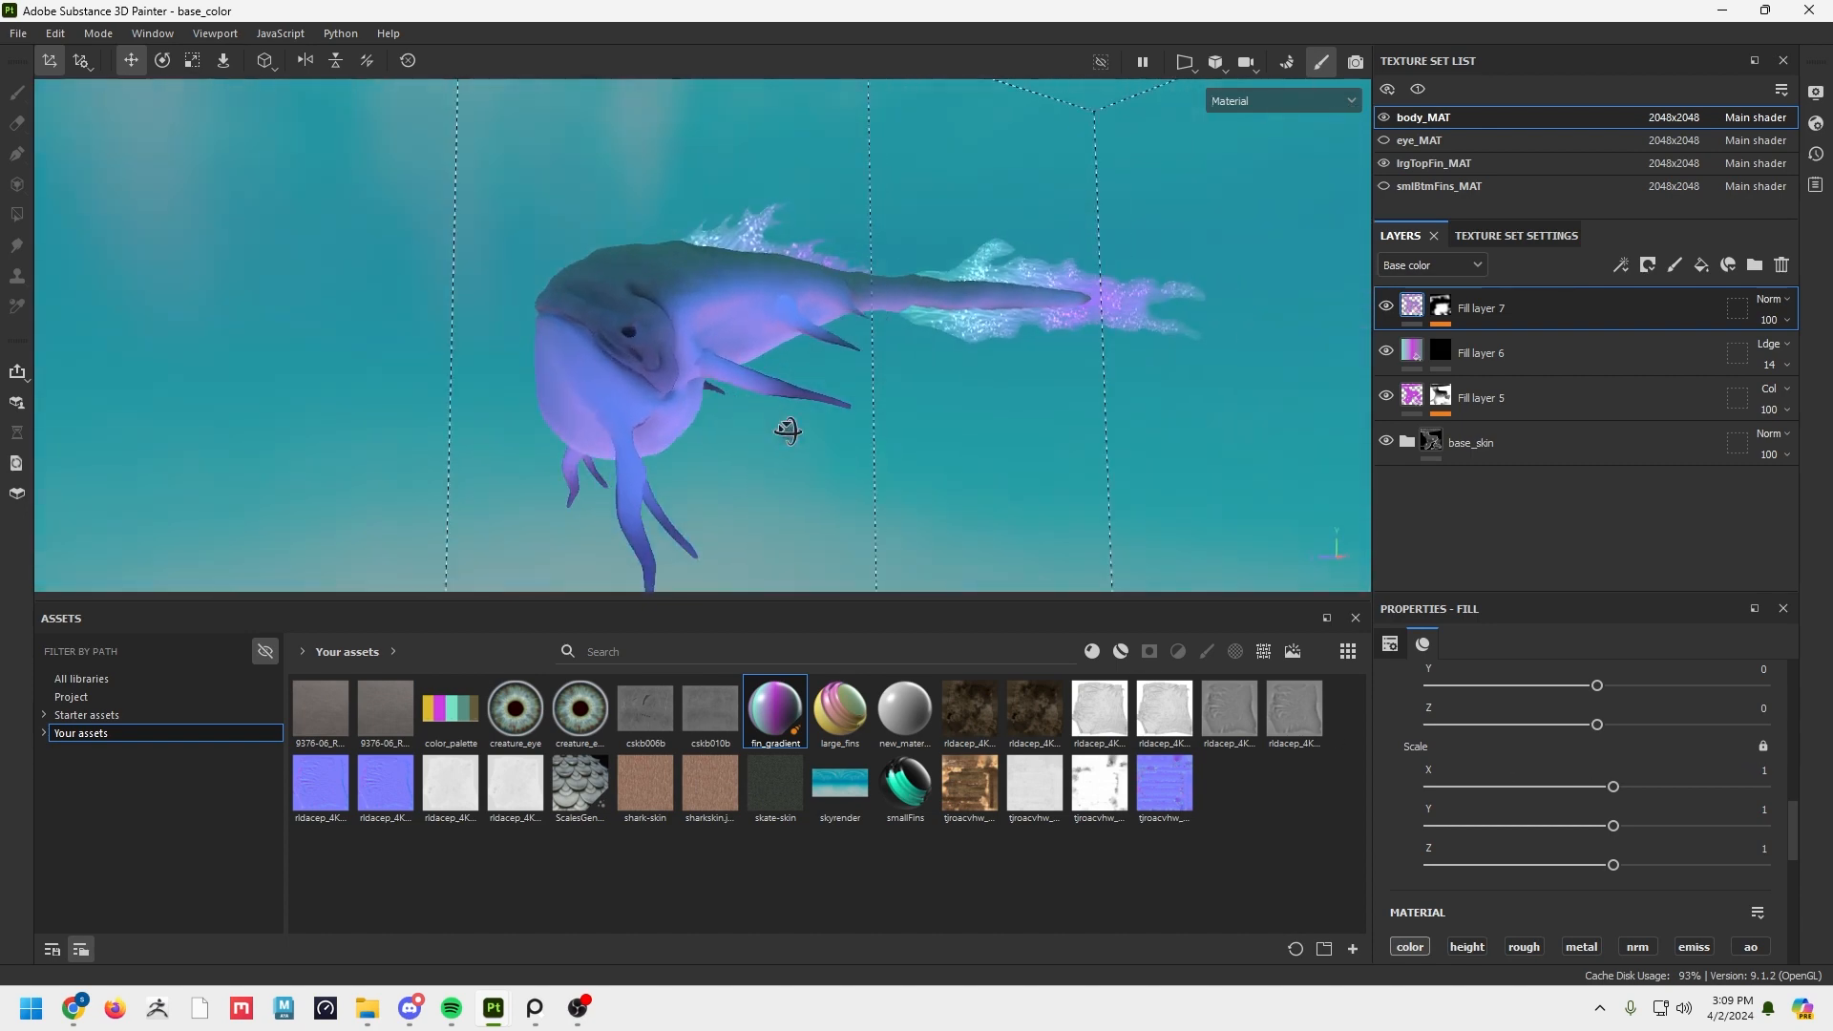
pyautogui.scroll(8, 1627, 712)
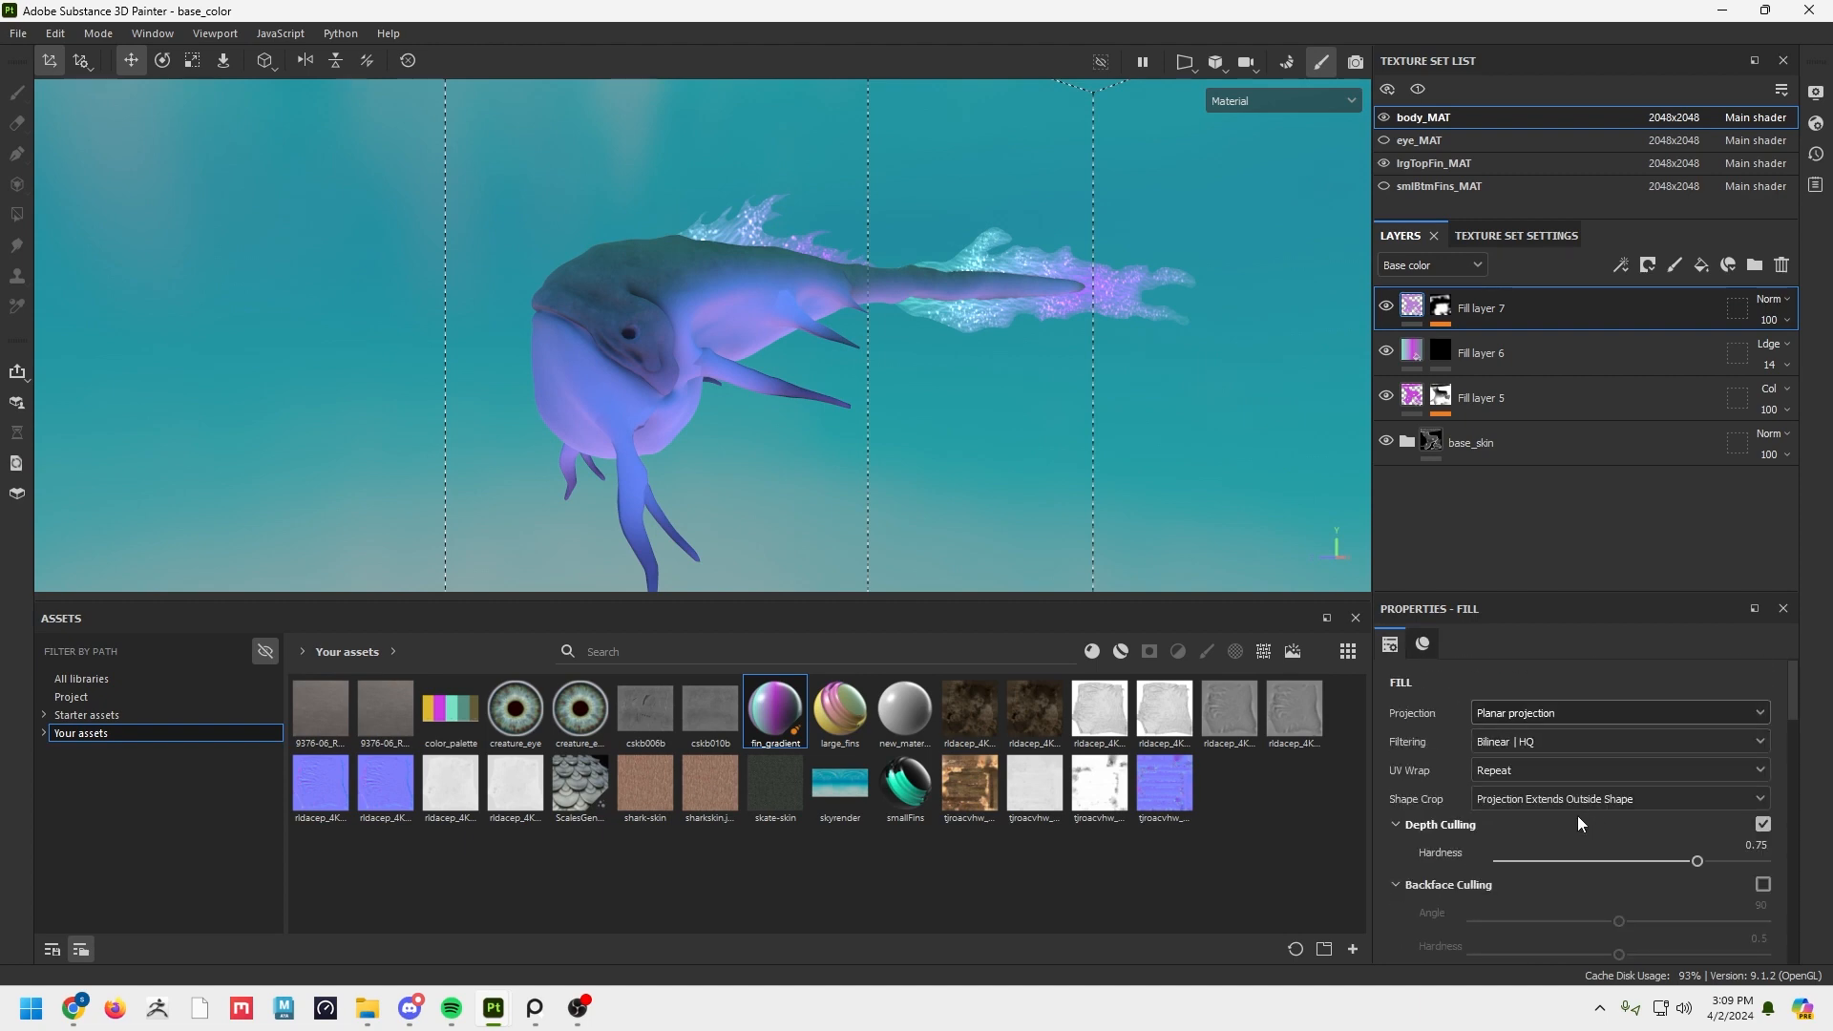
pyautogui.scroll(-3, 1577, 819)
pyautogui.scroll(-1, 1569, 827)
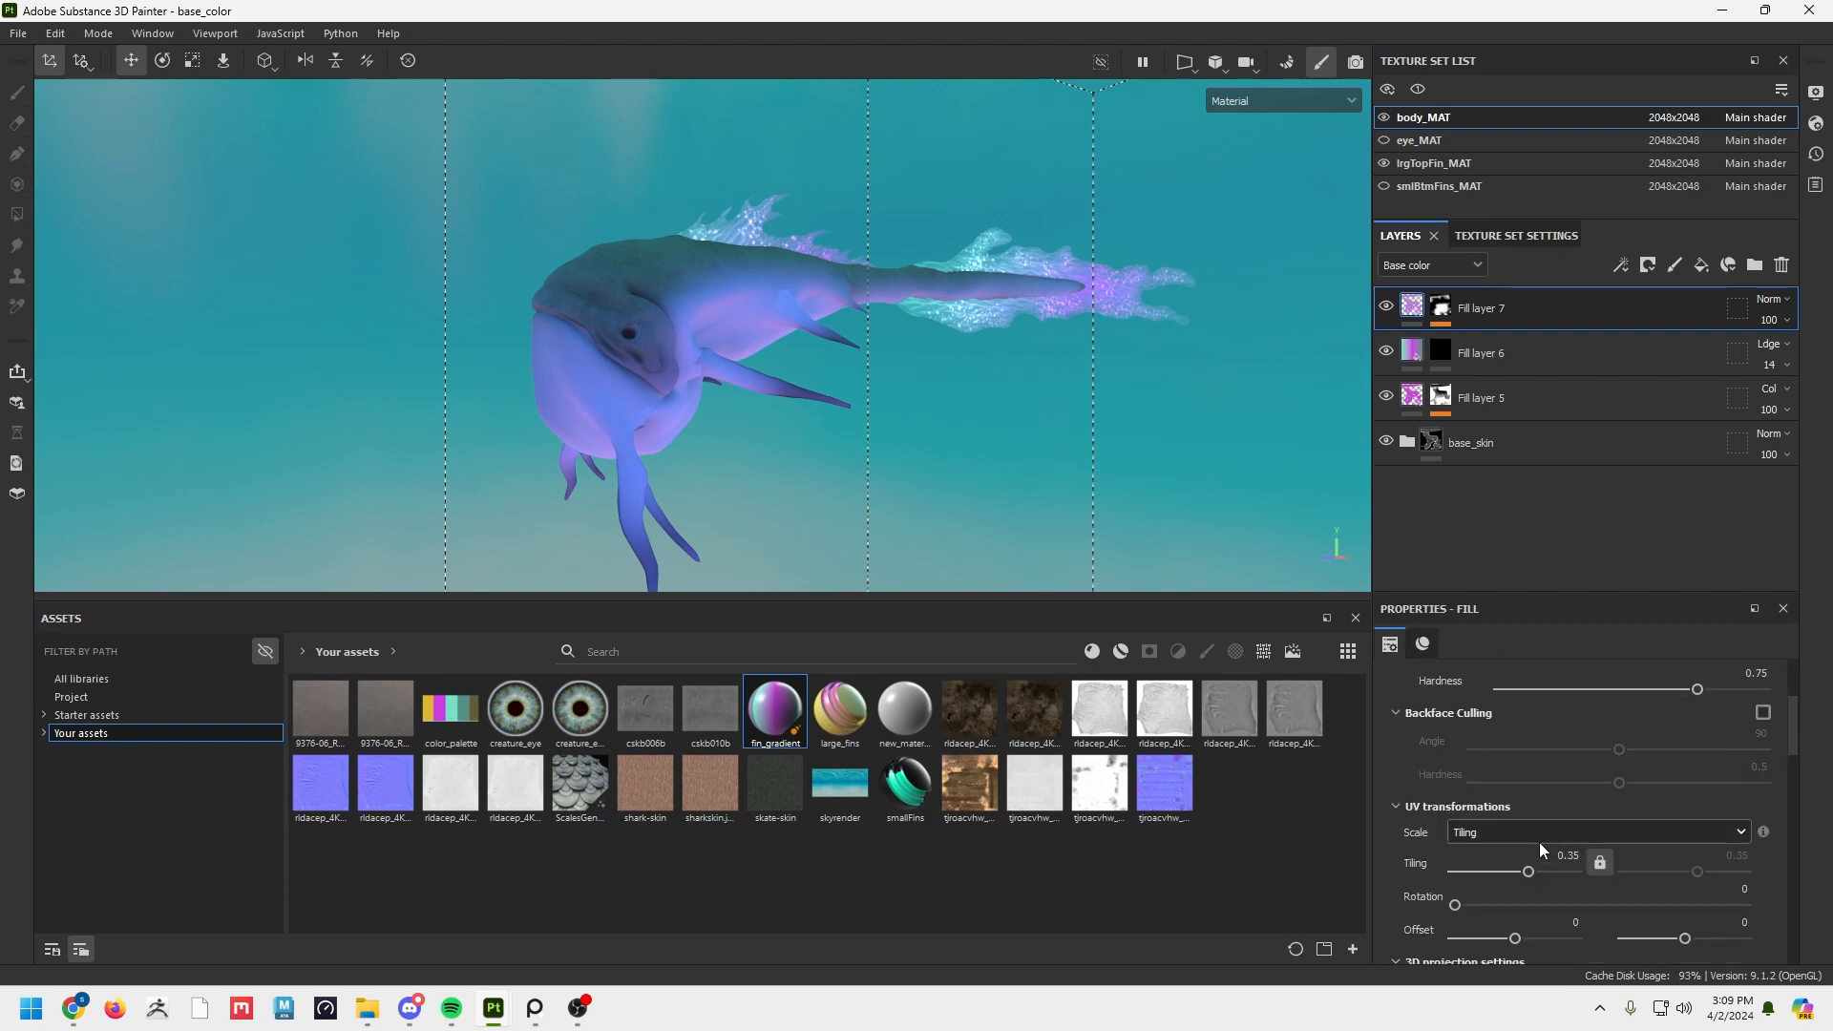
pyautogui.scroll(-1, 1508, 827)
pyautogui.click(1504, 781)
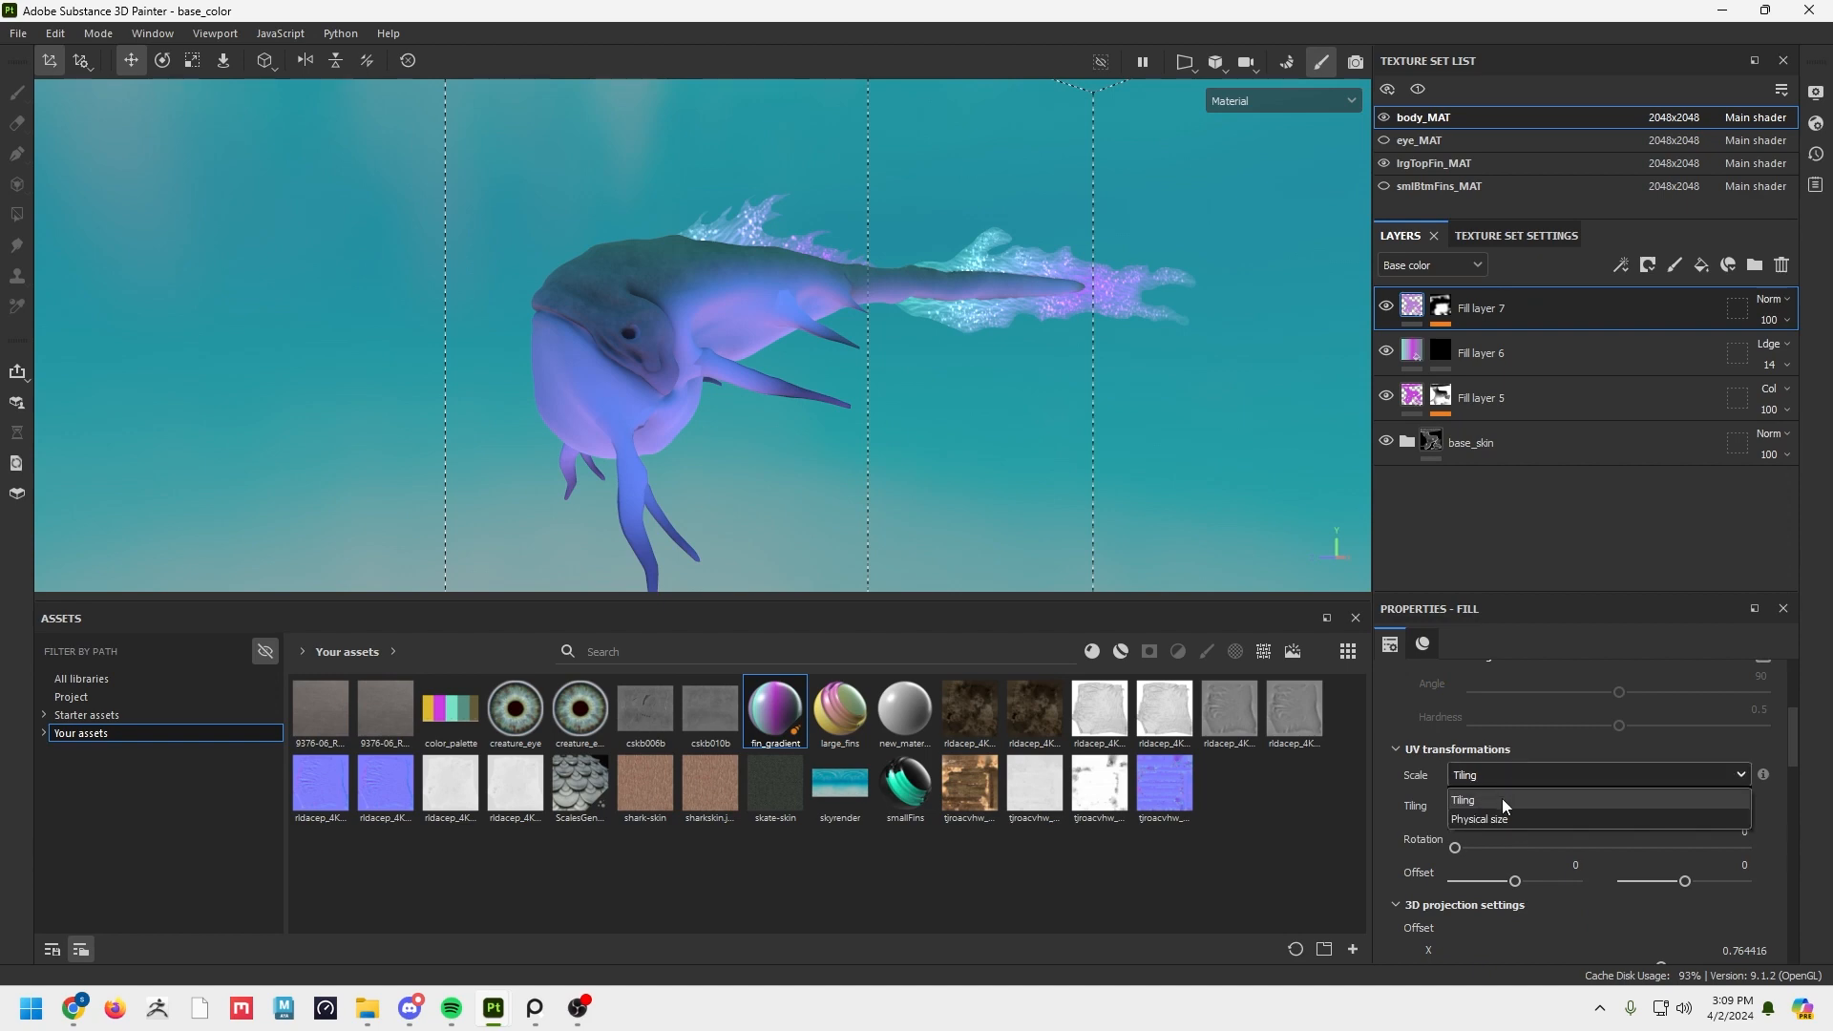
pyautogui.click(1480, 818)
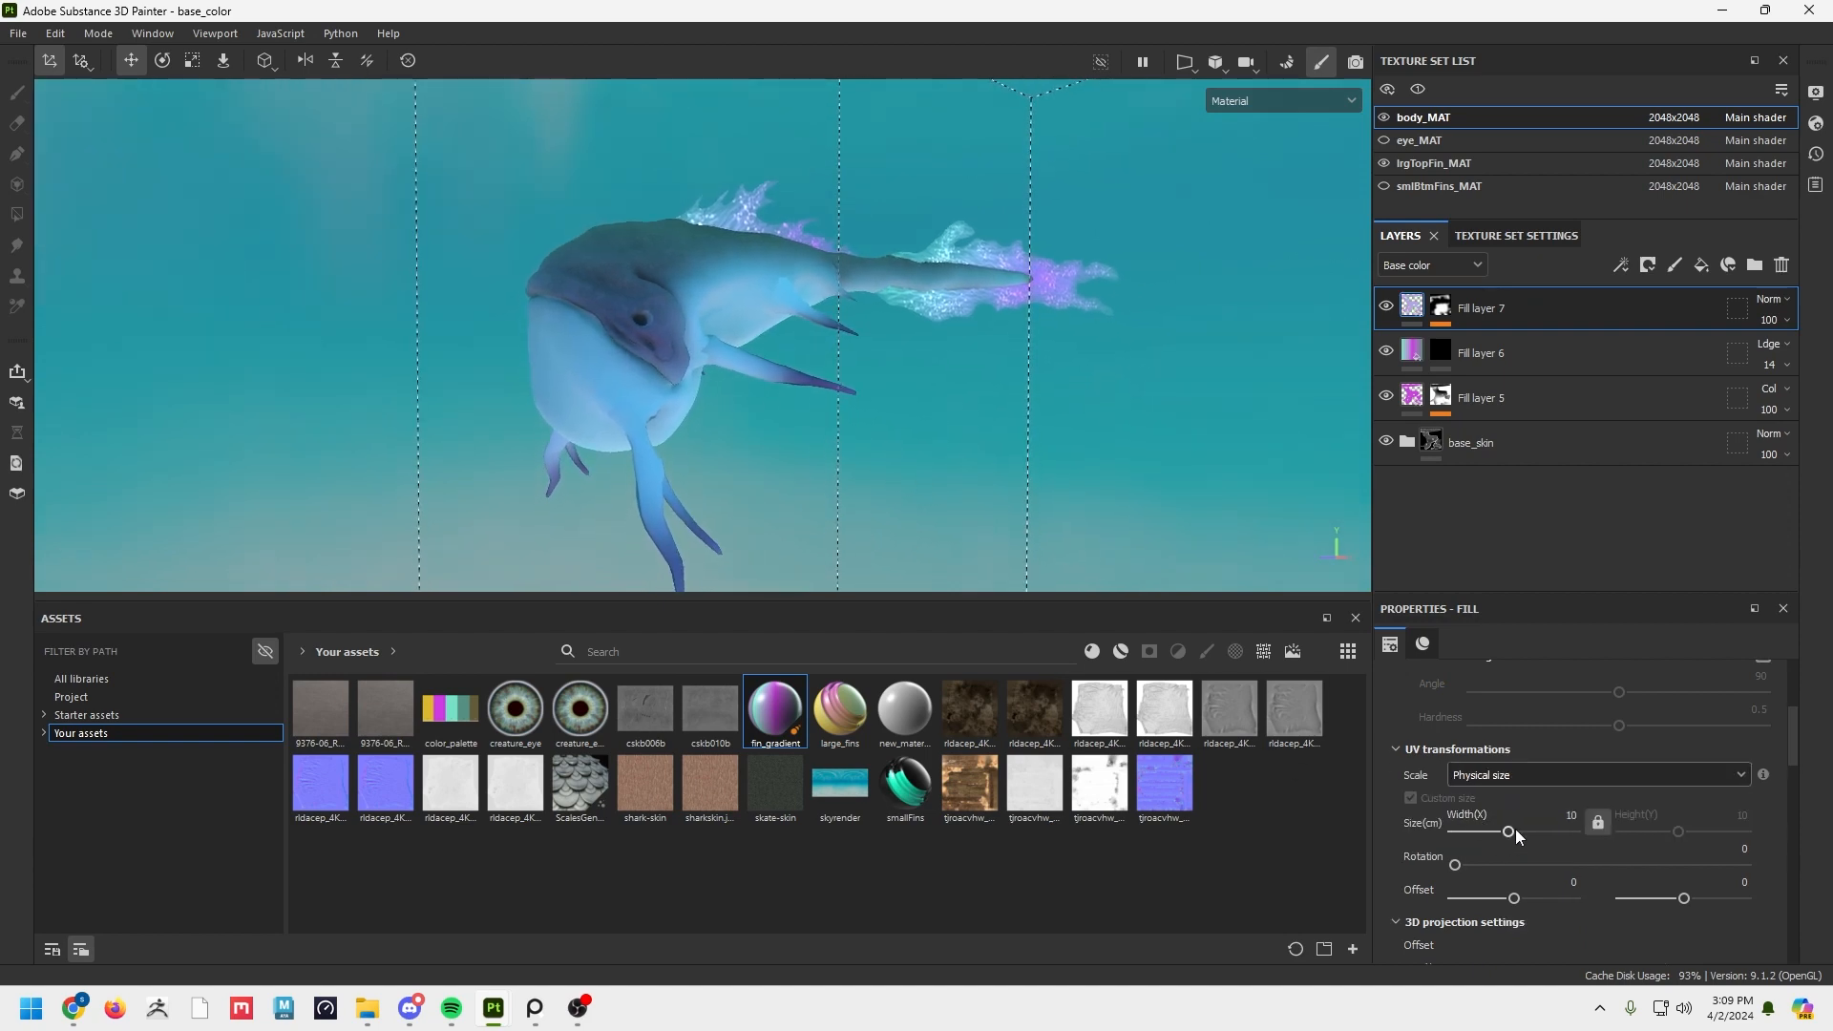
pyautogui.moveTo(1510, 830); pyautogui.dragTo(1550, 838)
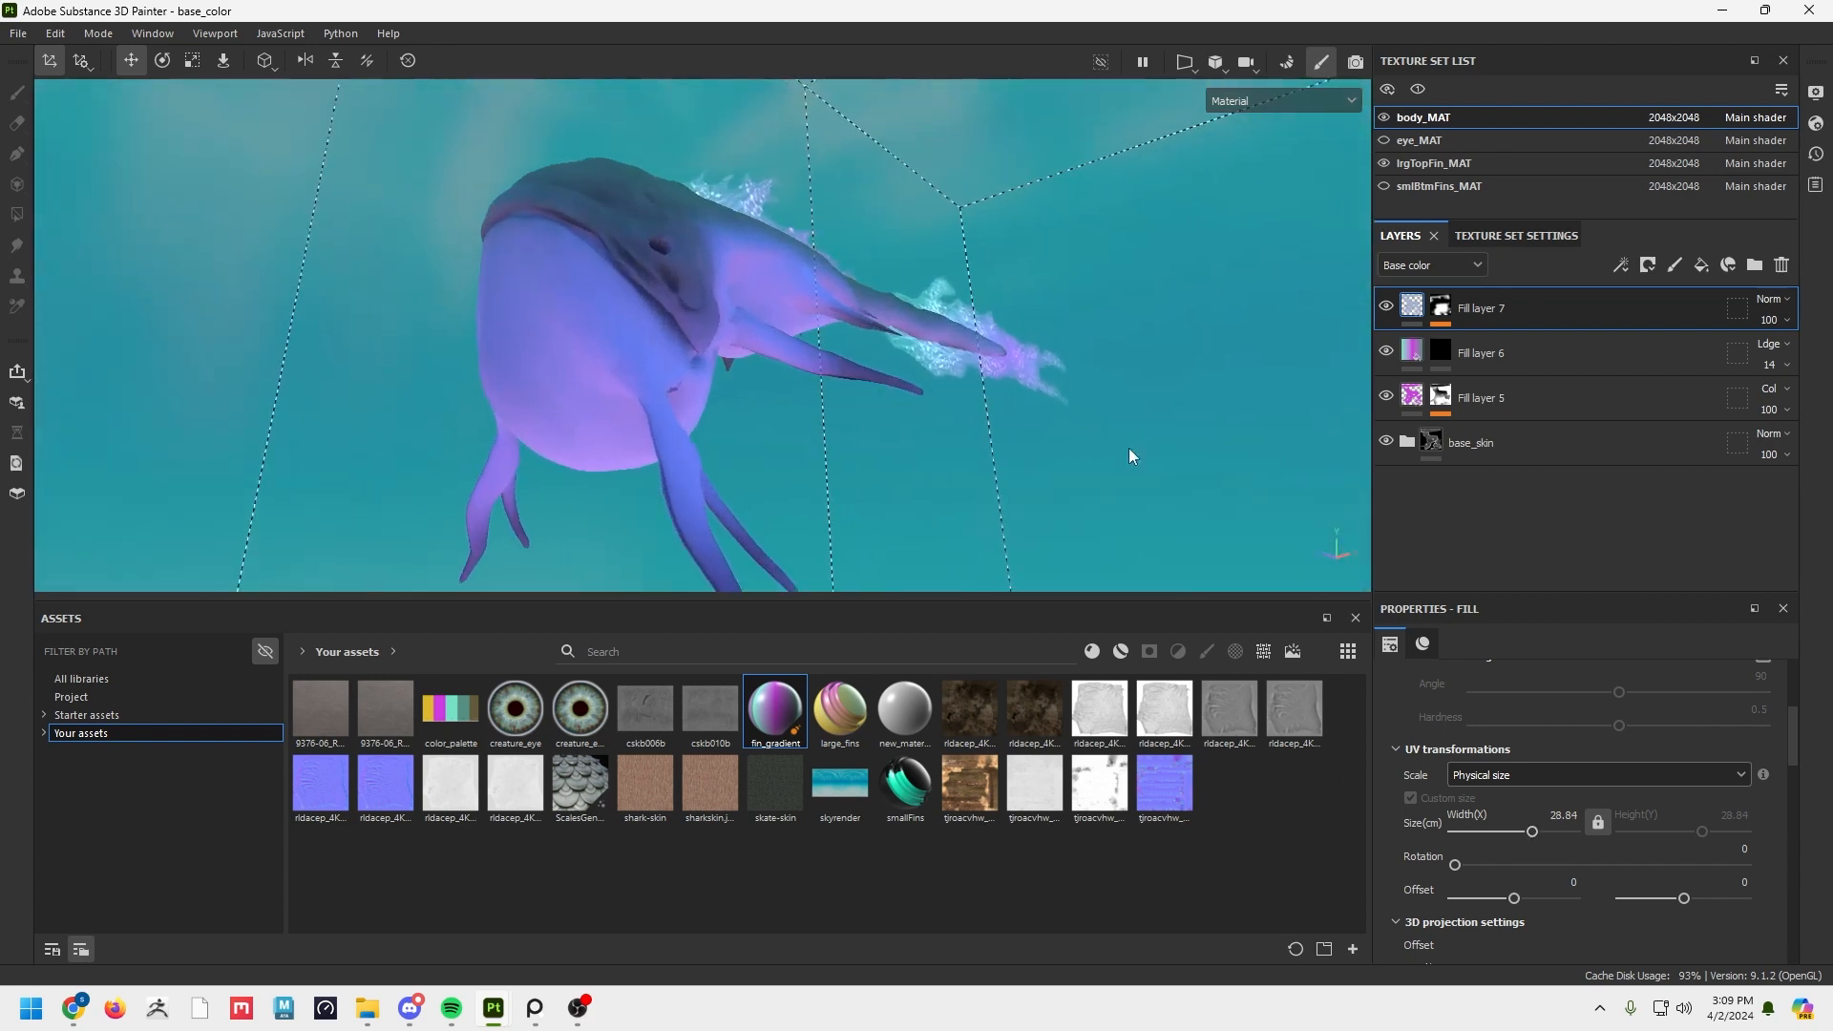
# Add a fill effect above the Blur in Fill layer 7's mask.
pyautogui.click(1442, 307)
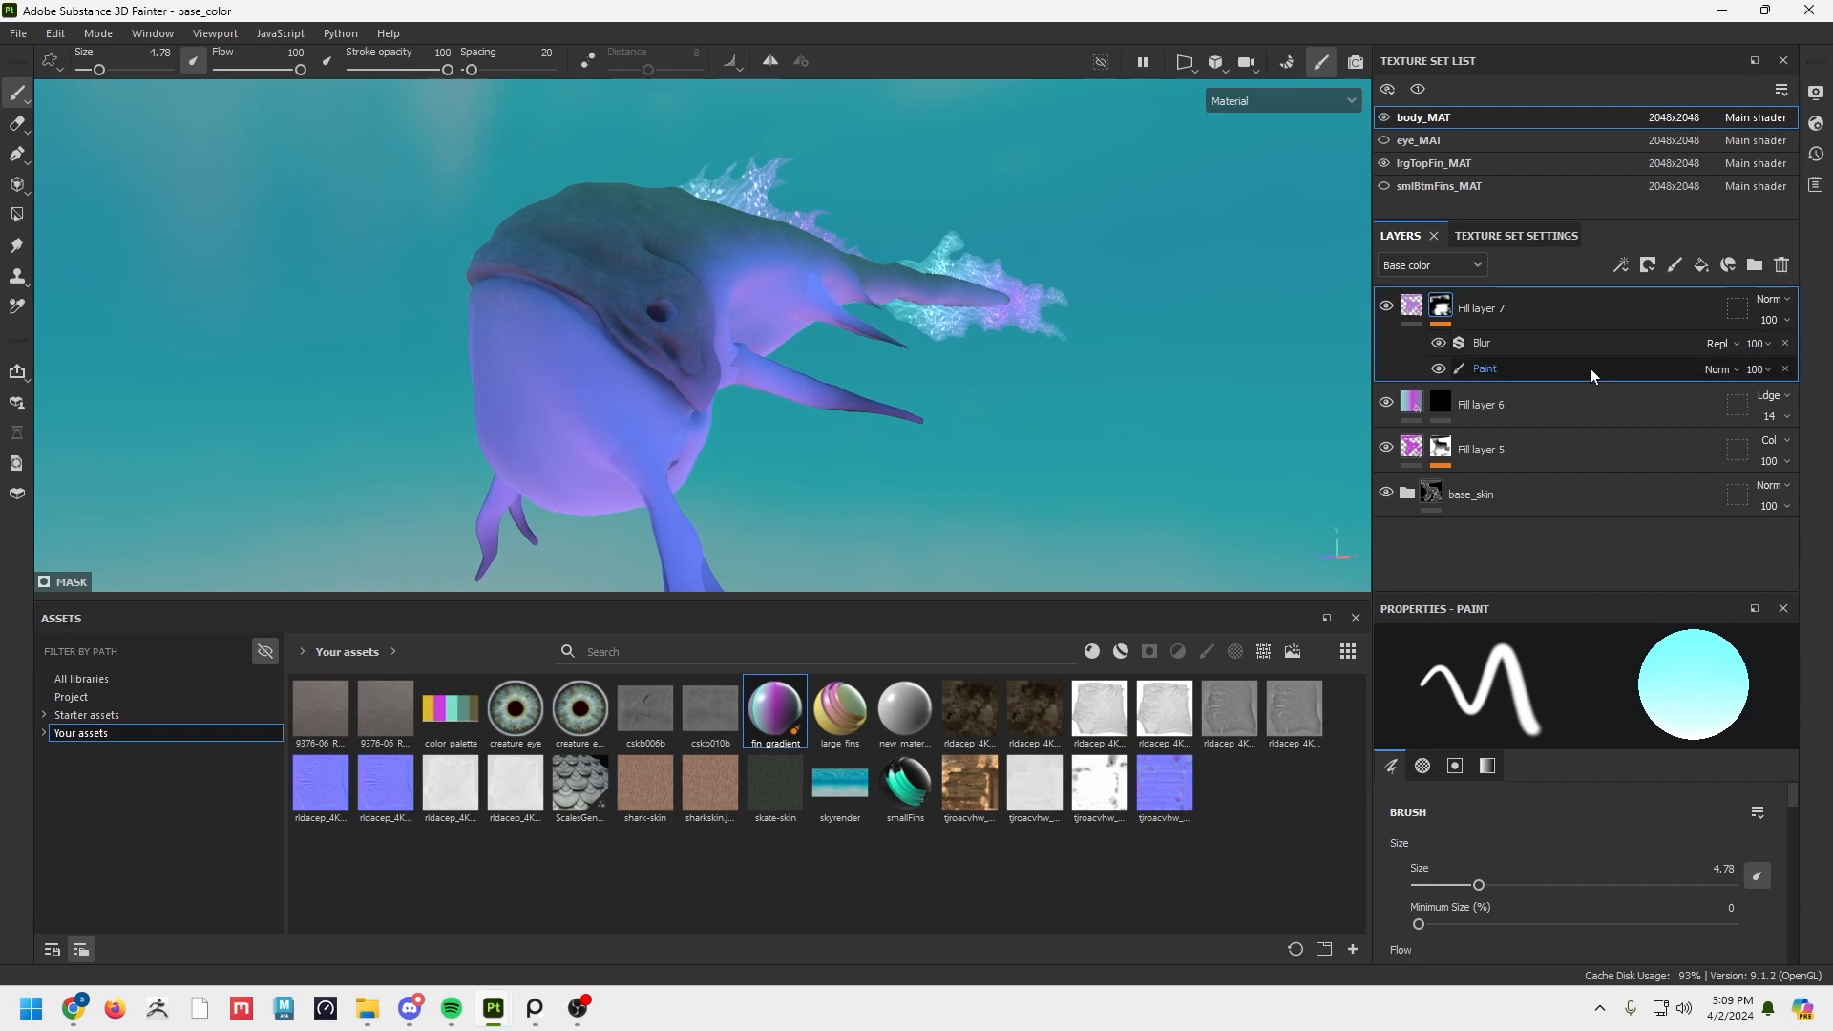
pyautogui.click(1700, 265)
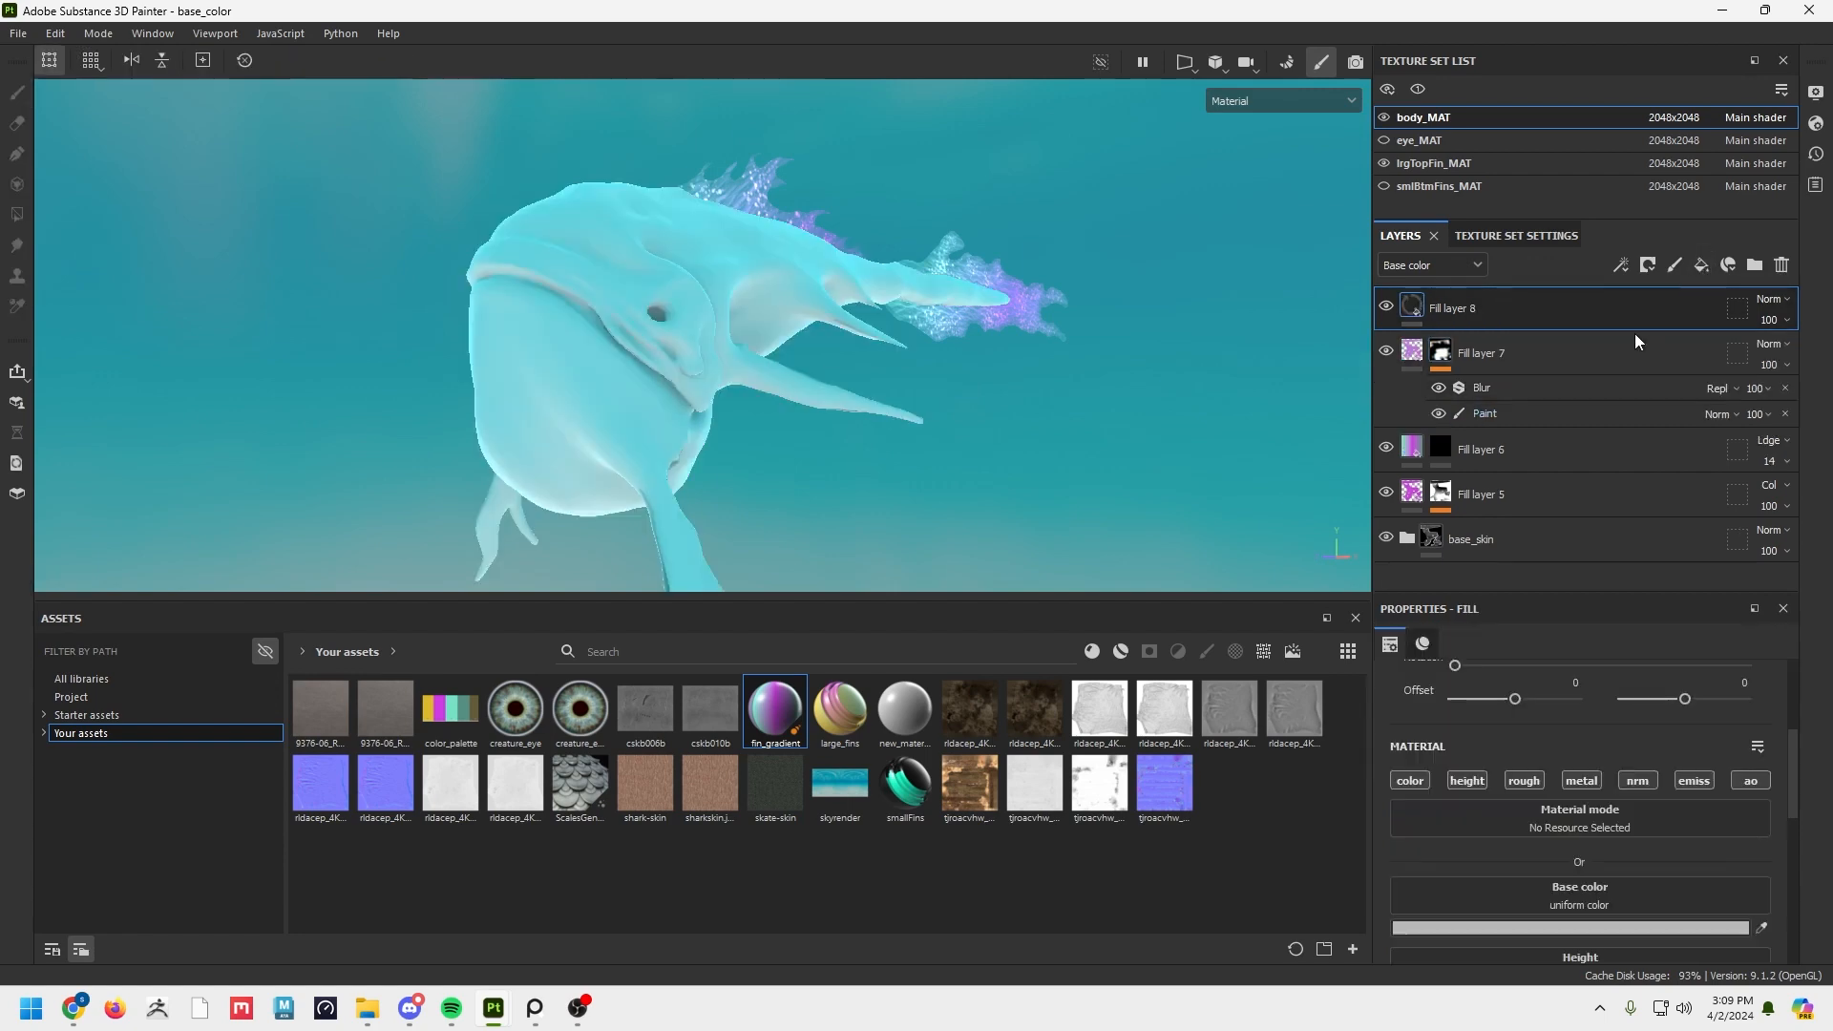
pyautogui.hotkey('ctrl', 'z')
pyautogui.click(1567, 342)
pyautogui.rightClick(1568, 342)
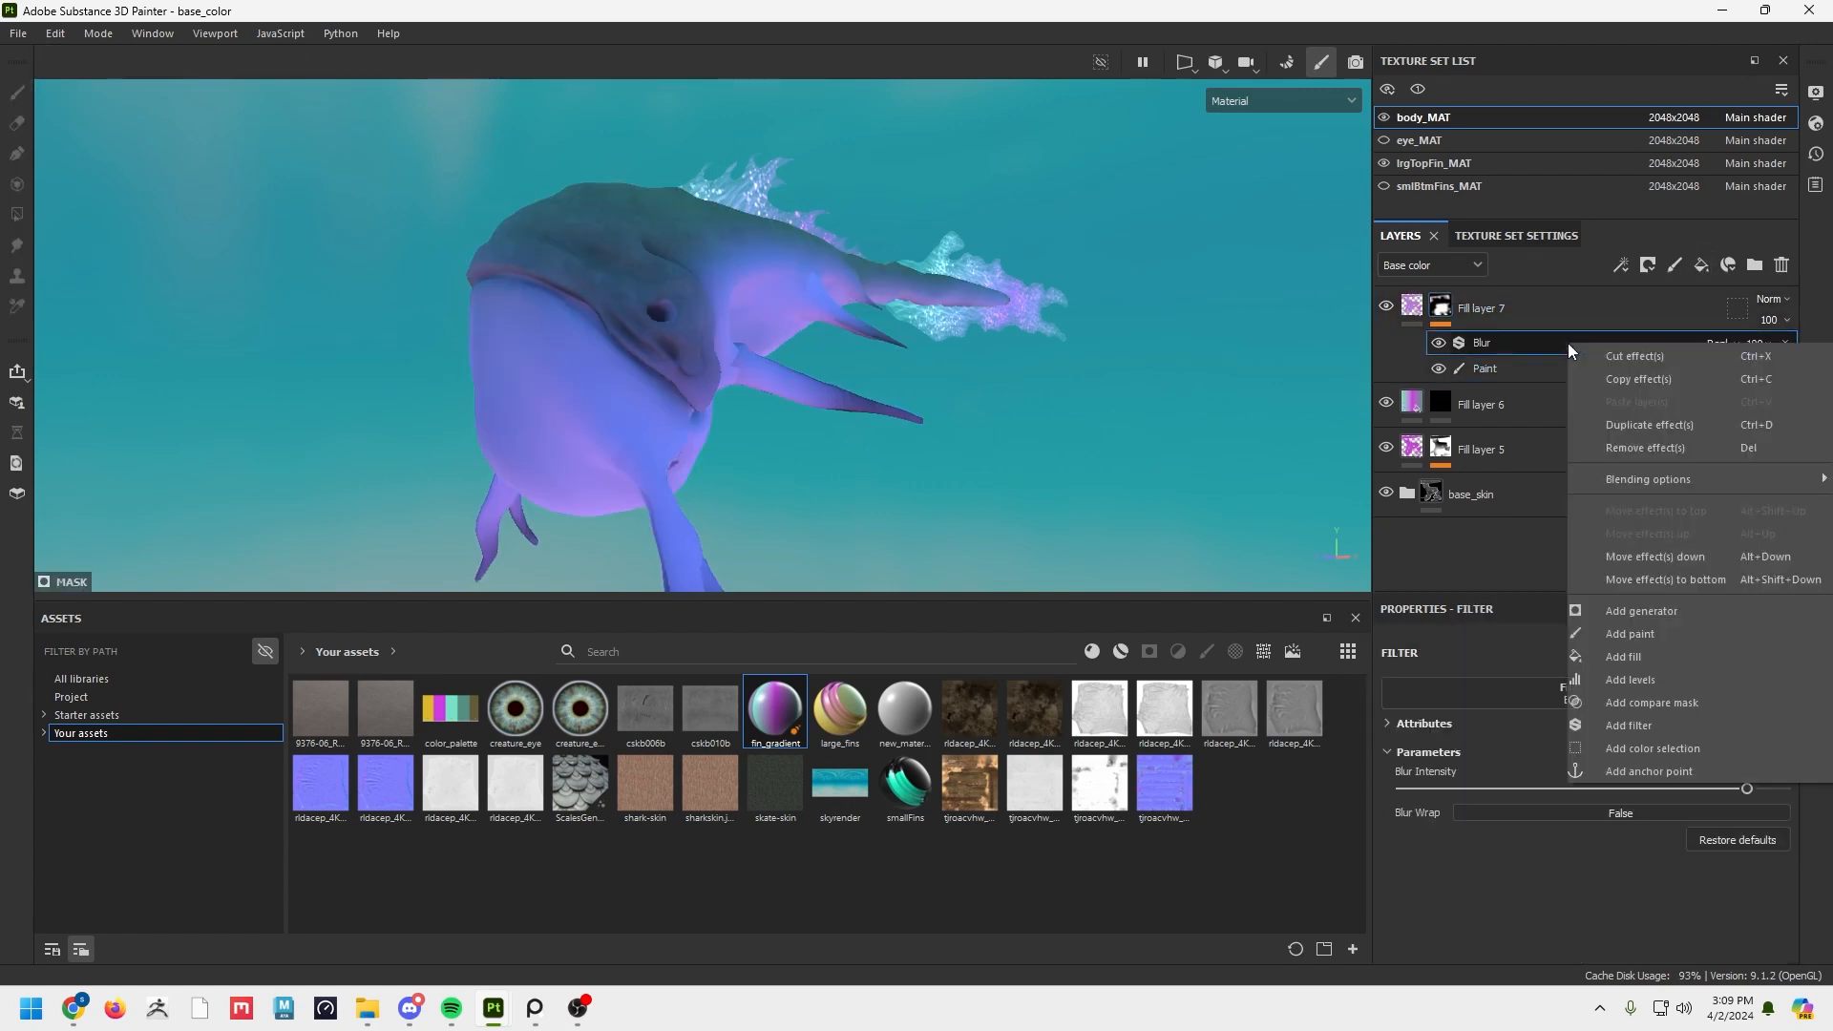
pyautogui.click(1587, 654)
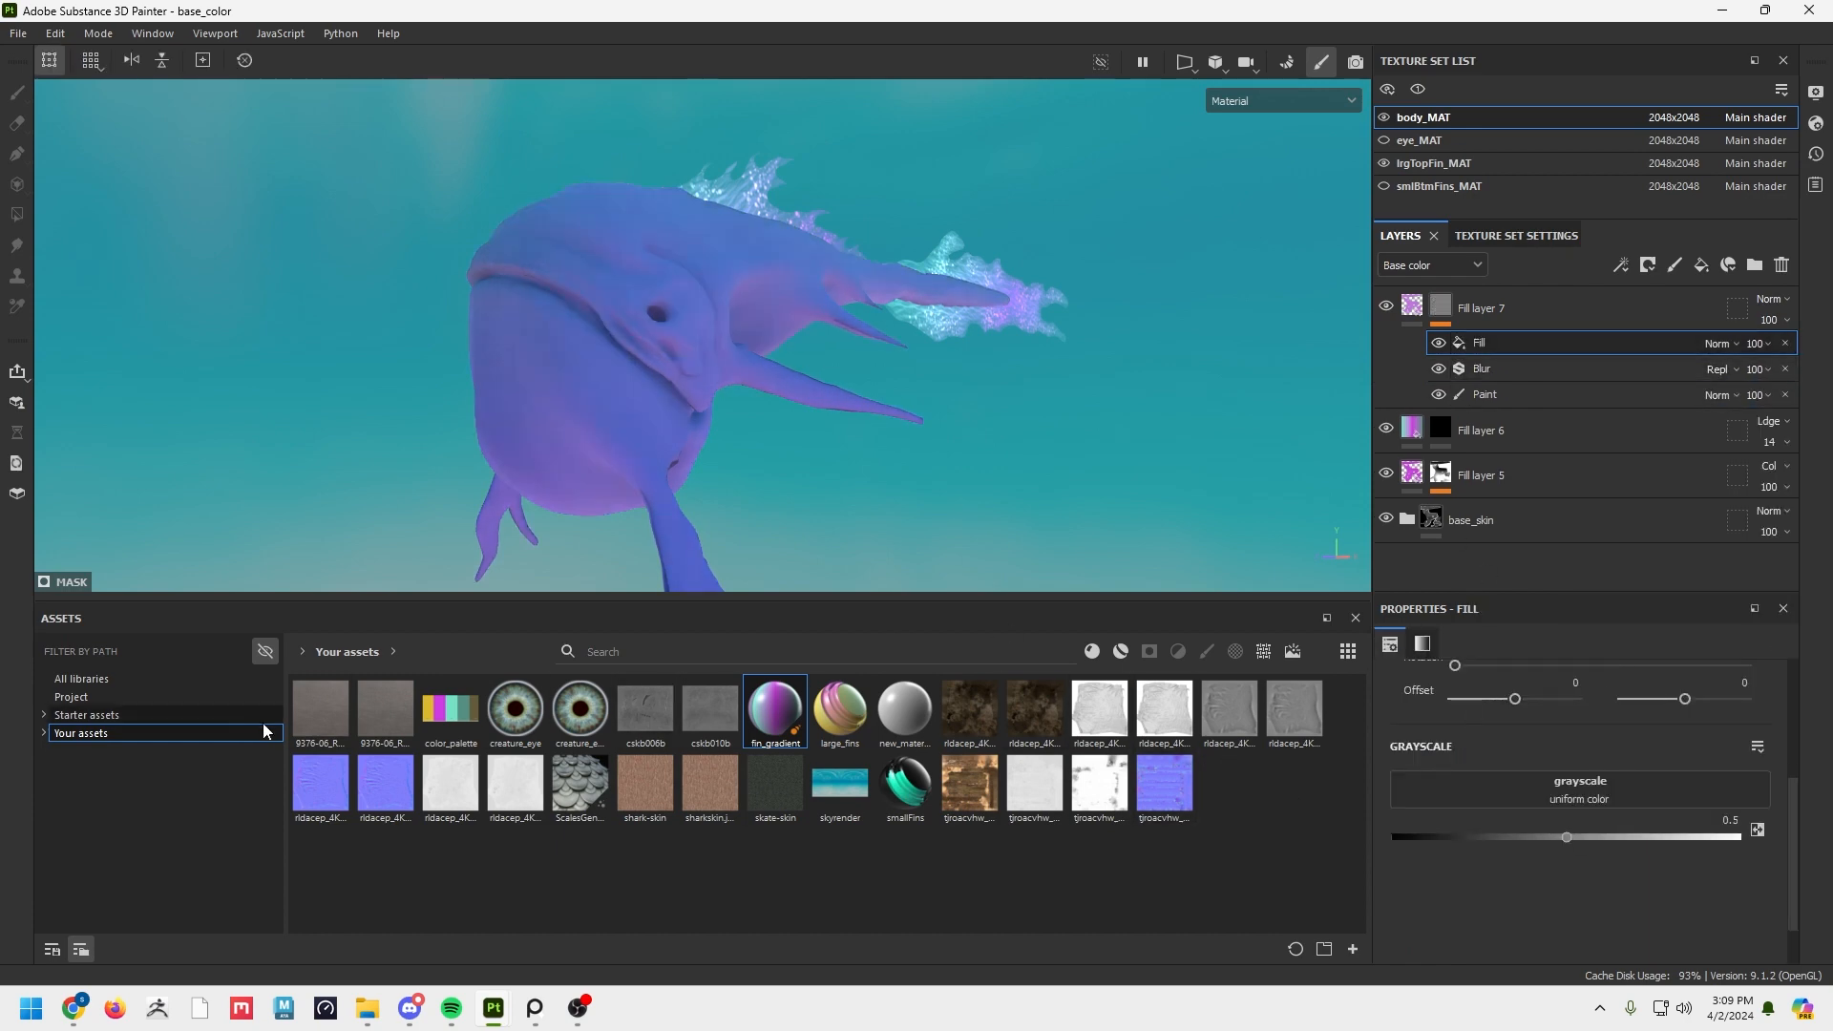
# Search all libraries for "gr", apply Grunge Map 003 to the mask's fill effect and lower its opacity to 24.
pyautogui.click(112, 687)
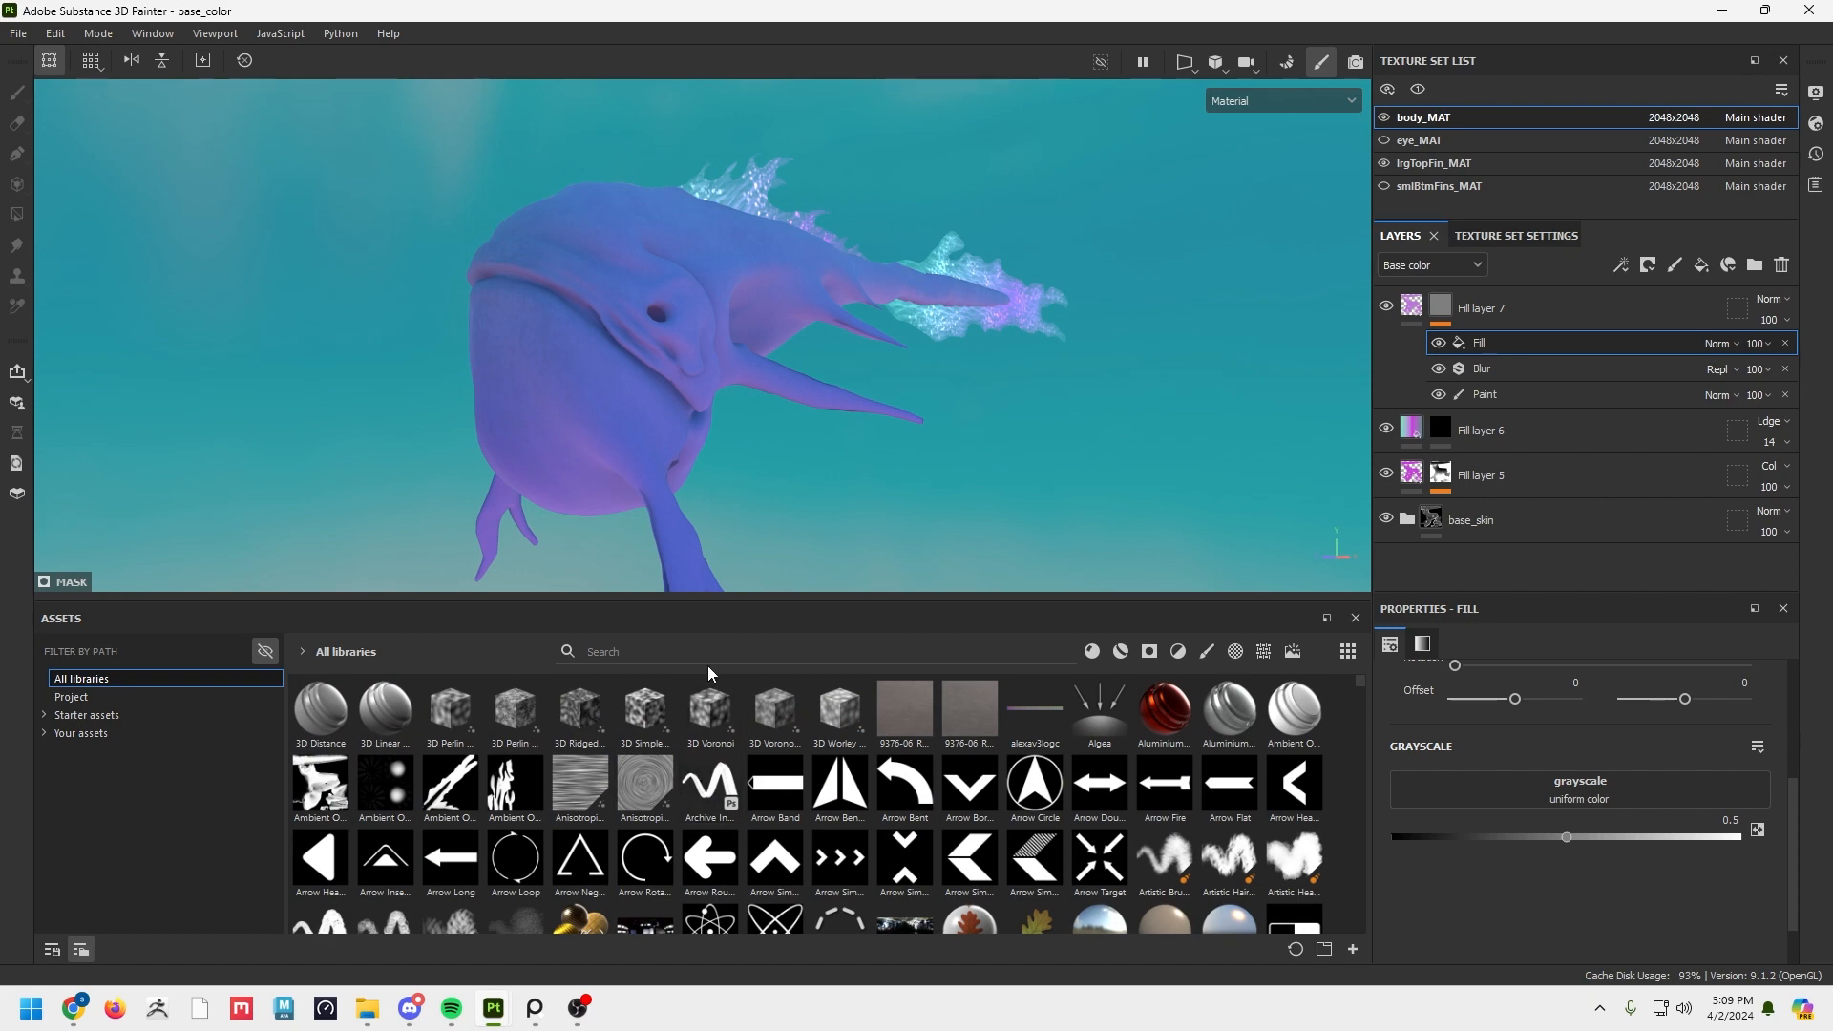
pyautogui.write('gr')
pyautogui.scroll(-8, 905, 778)
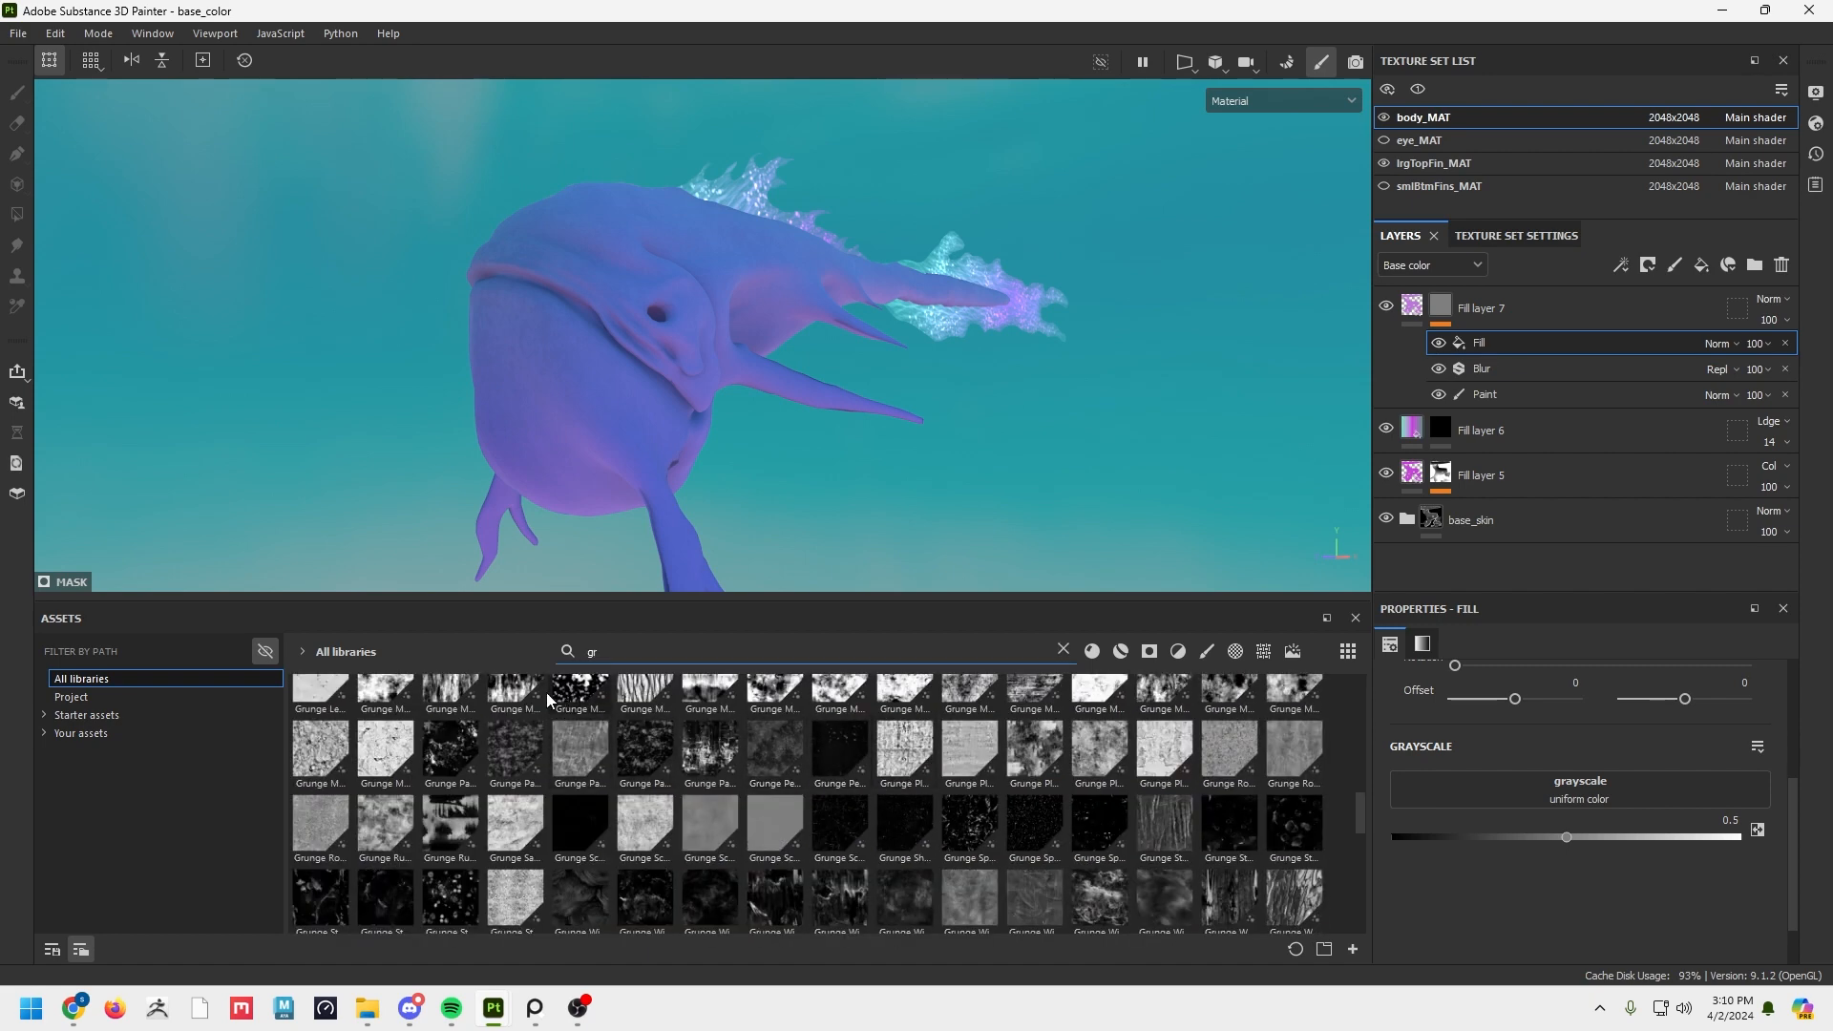
pyautogui.moveTo(535, 695); pyautogui.dragTo(1453, 783)
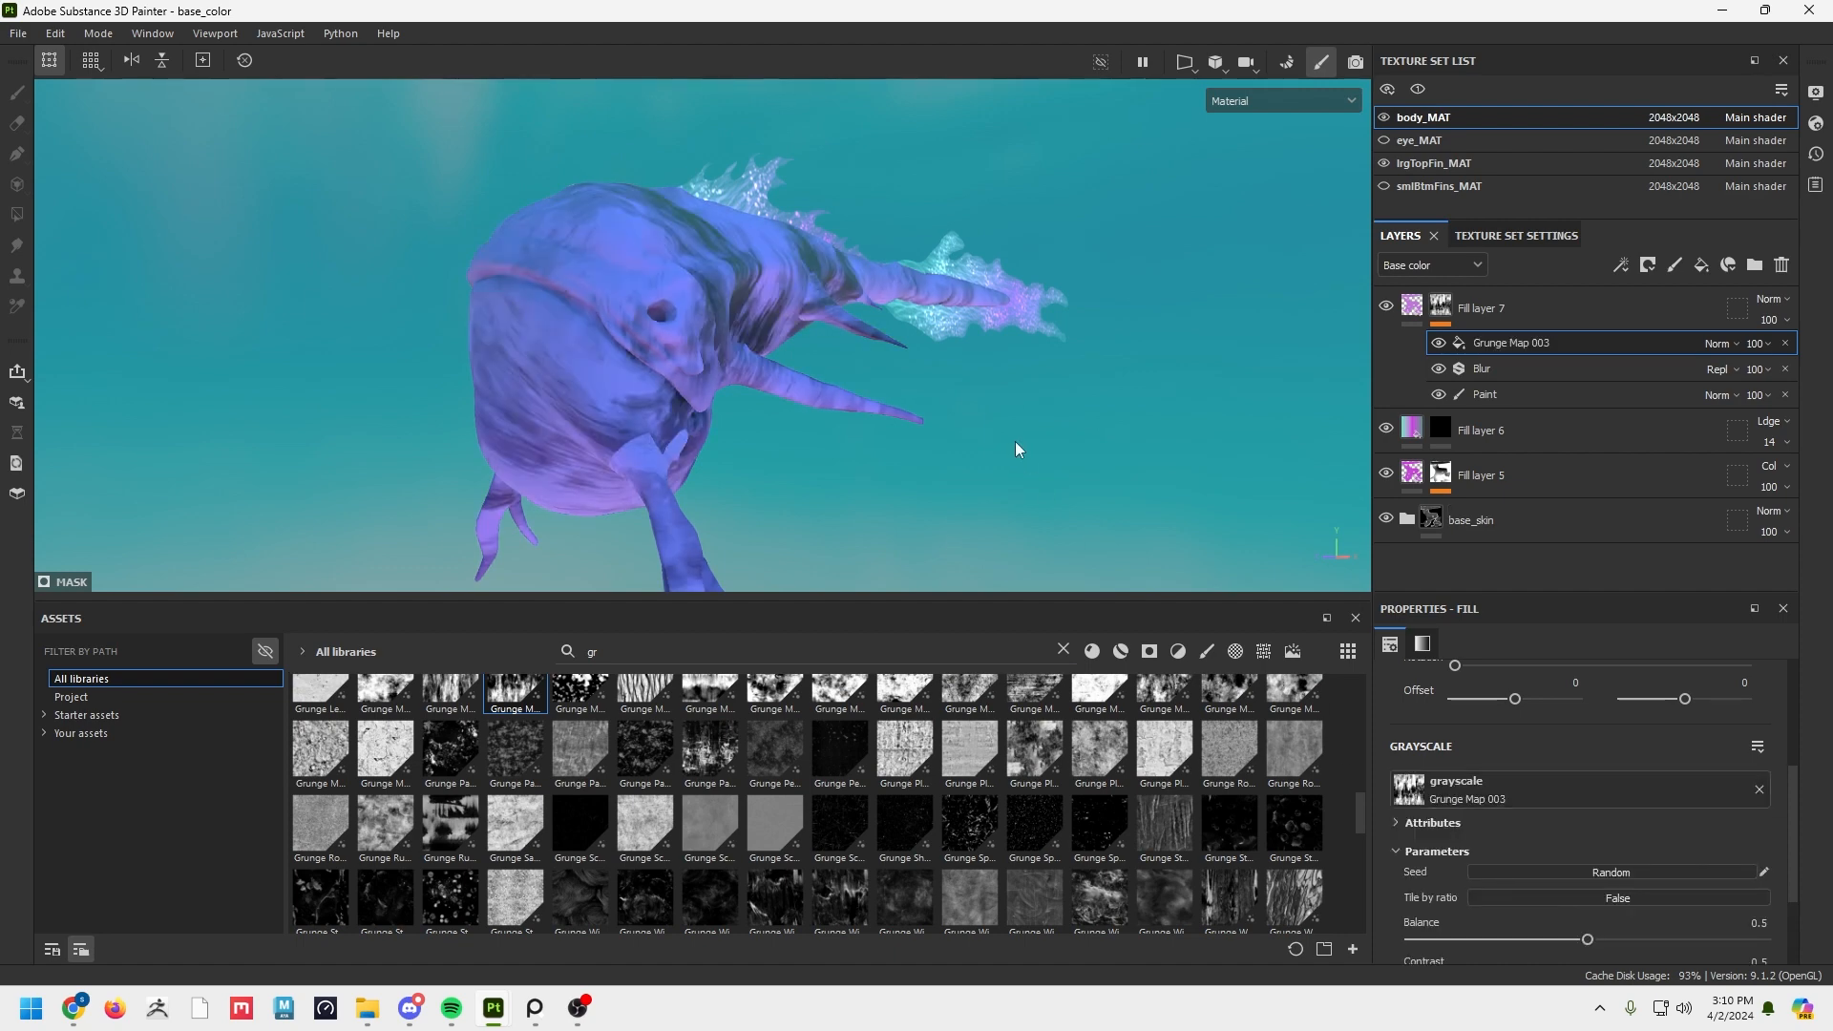
pyautogui.keyDown('alt'); pyautogui.moveTo(1015, 441); pyautogui.dragTo(887, 474); pyautogui.keyUp('alt')
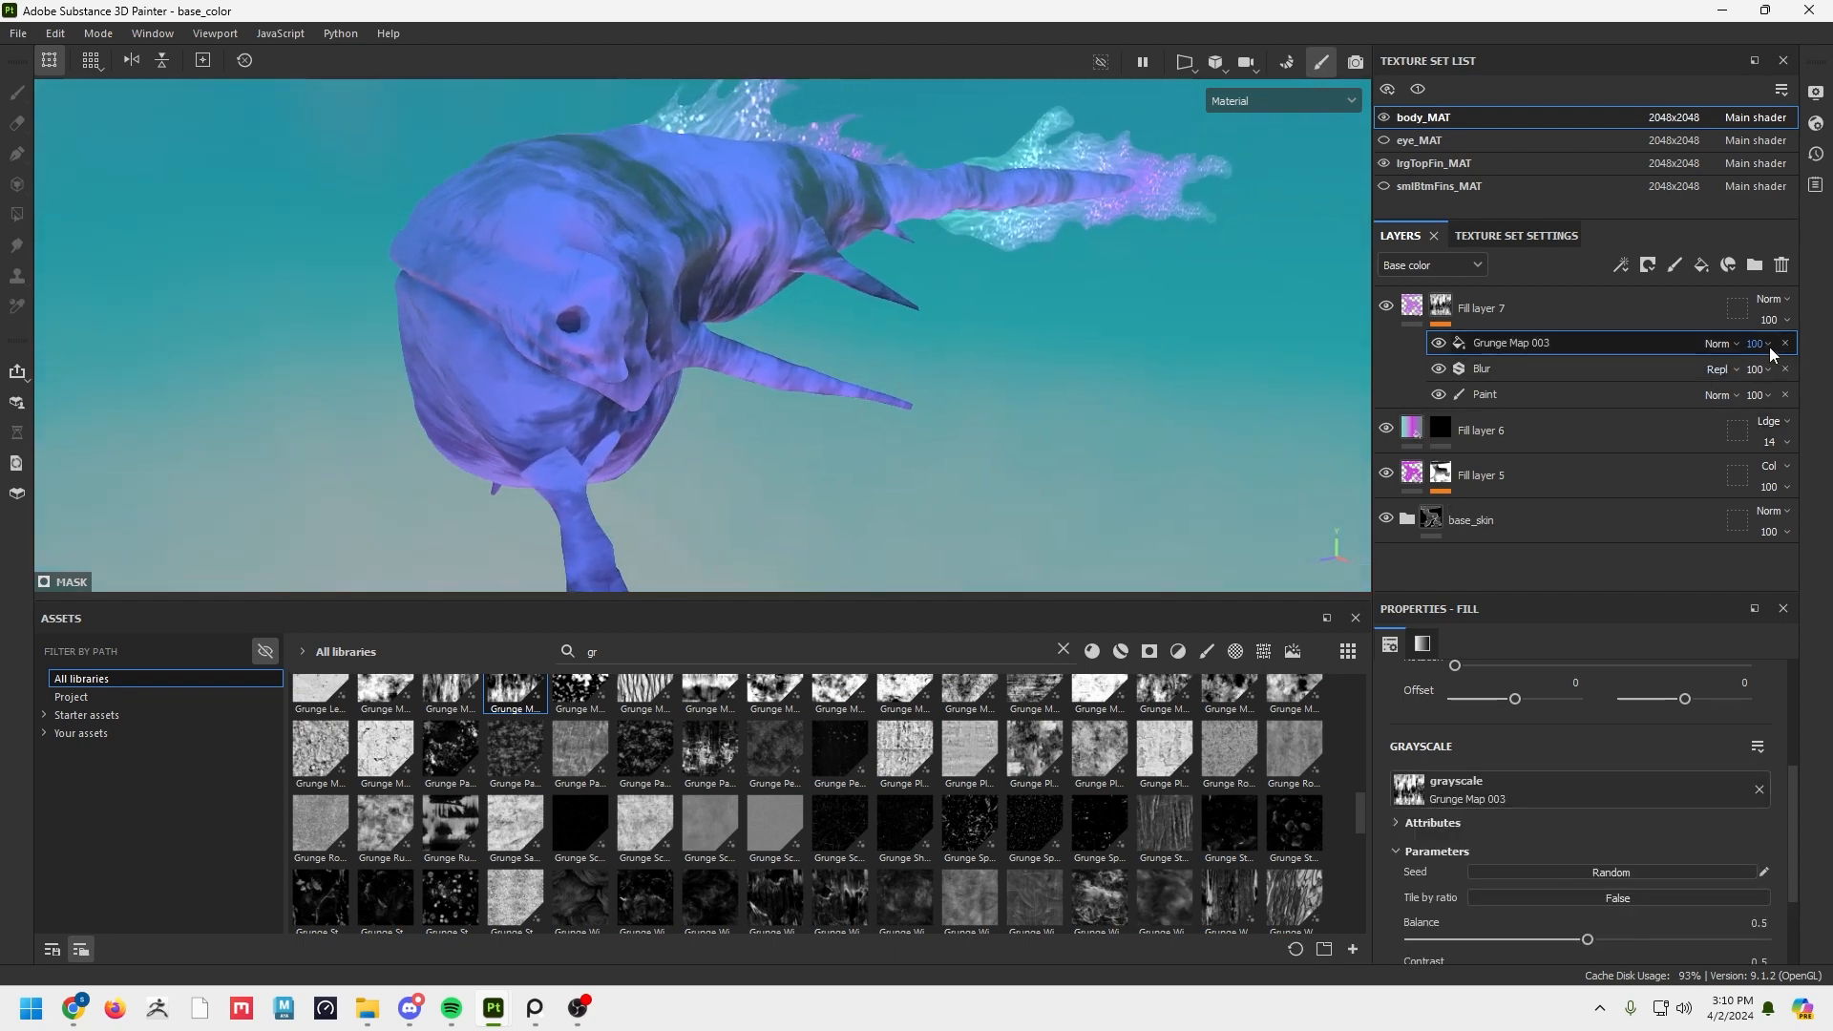
pyautogui.moveTo(1778, 377); pyautogui.dragTo(1761, 382)
# Switch the grunge fill to Tri-planar projection and raise its tiling to 3.81.
pyautogui.scroll(3, 1644, 708)
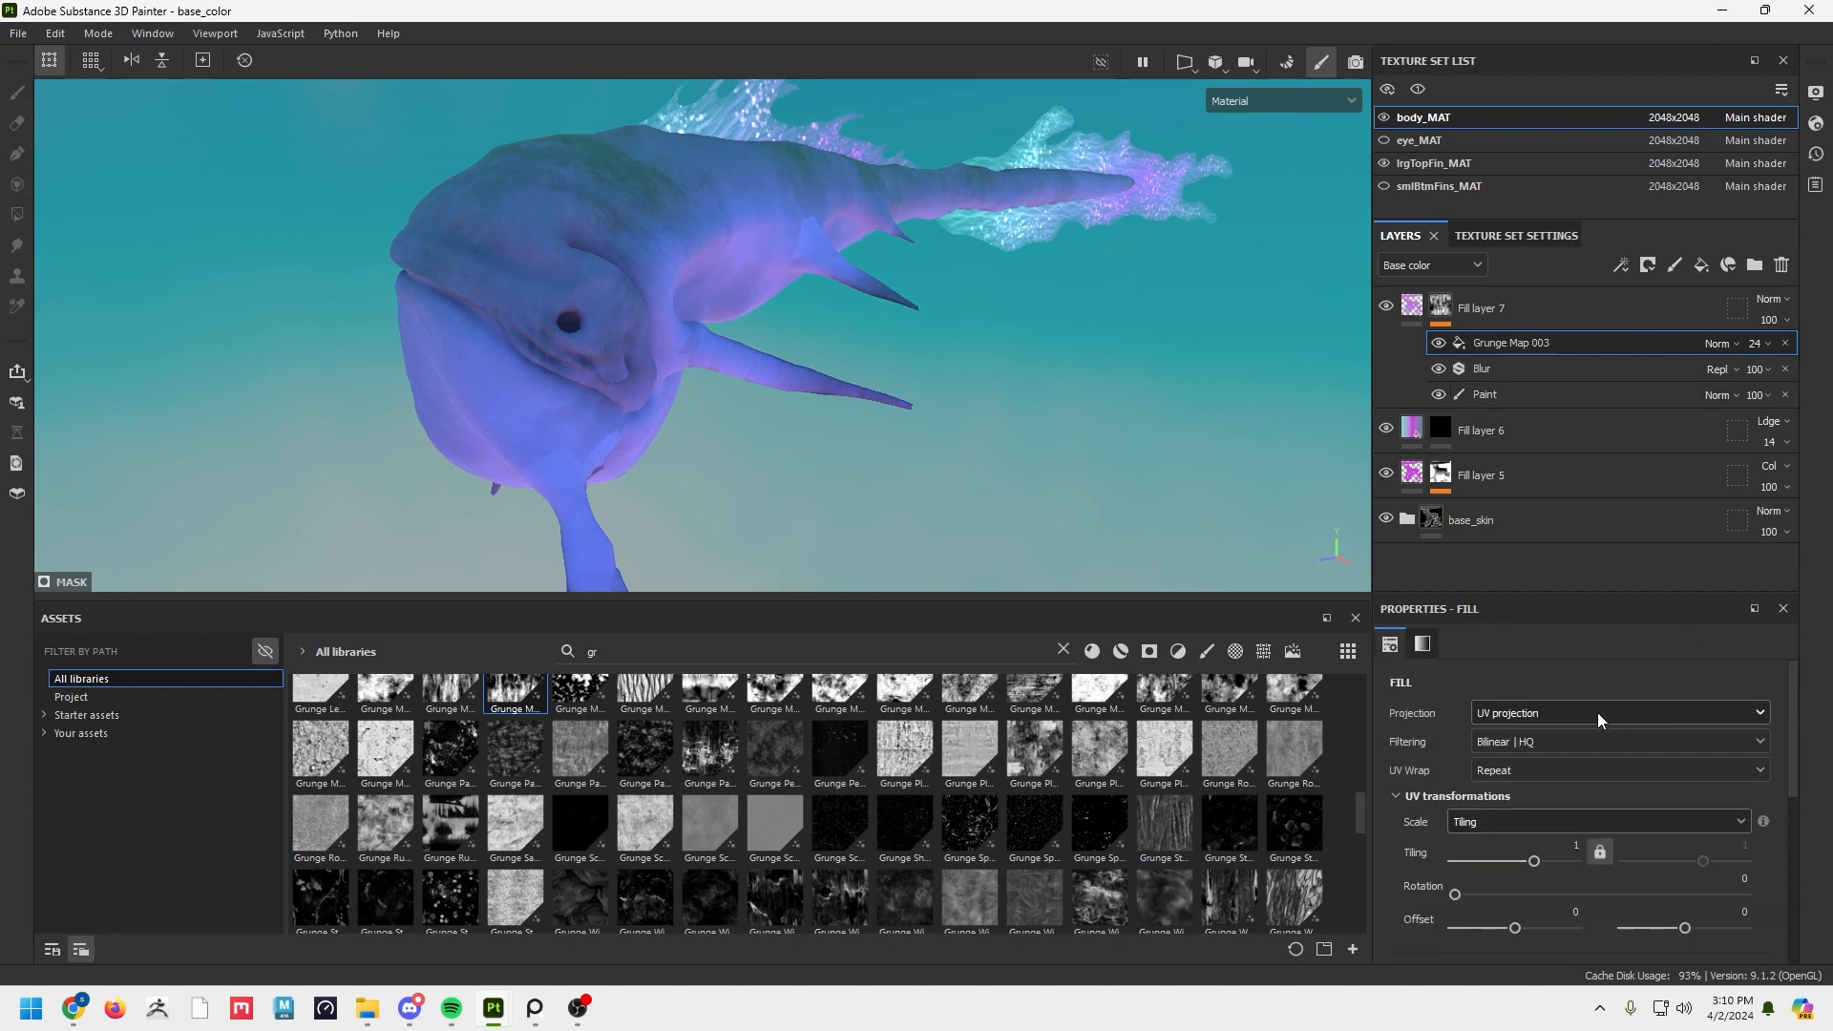
pyautogui.click(1600, 716)
pyautogui.click(1584, 776)
pyautogui.keyDown('alt'); pyautogui.moveTo(958, 462); pyautogui.dragTo(912, 396); pyautogui.keyUp('alt')
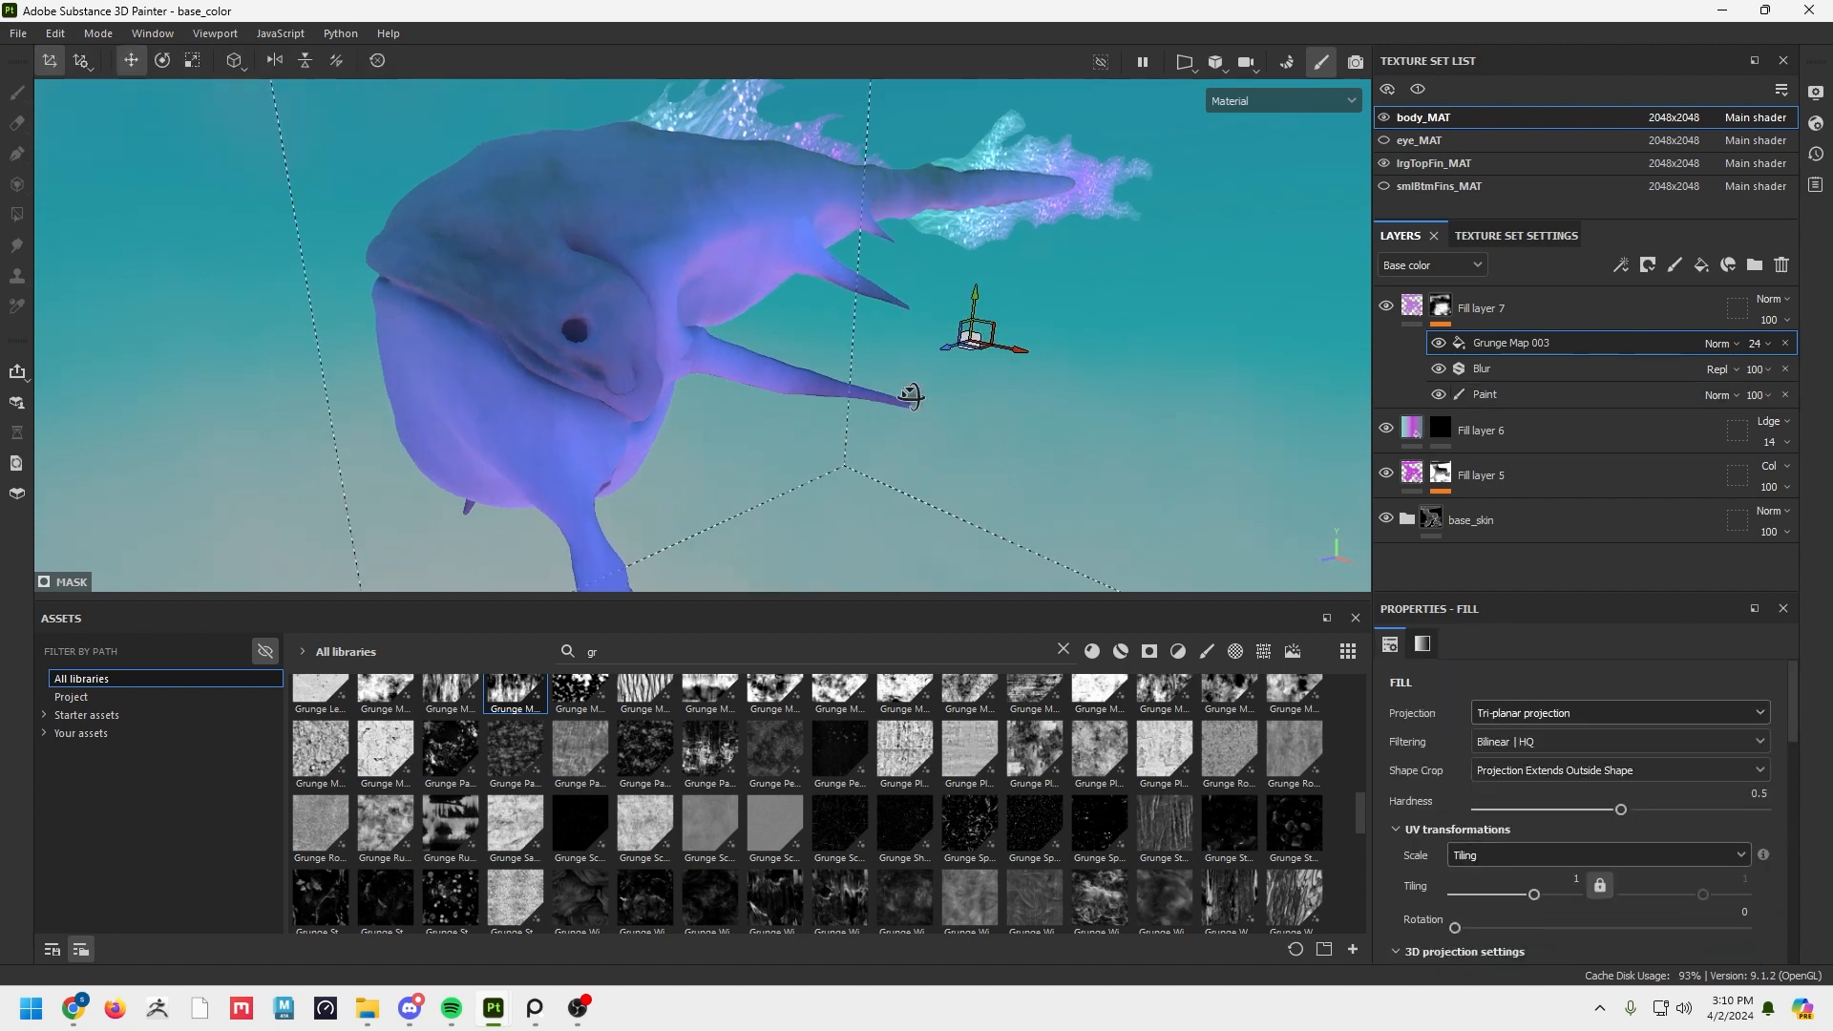
pyautogui.moveTo(1017, 354); pyautogui.dragTo(1093, 388)
pyautogui.scroll(-2, 974, 401)
pyautogui.keyDown('alt'); pyautogui.moveTo(904, 438); pyautogui.dragTo(997, 425); pyautogui.keyUp('alt')
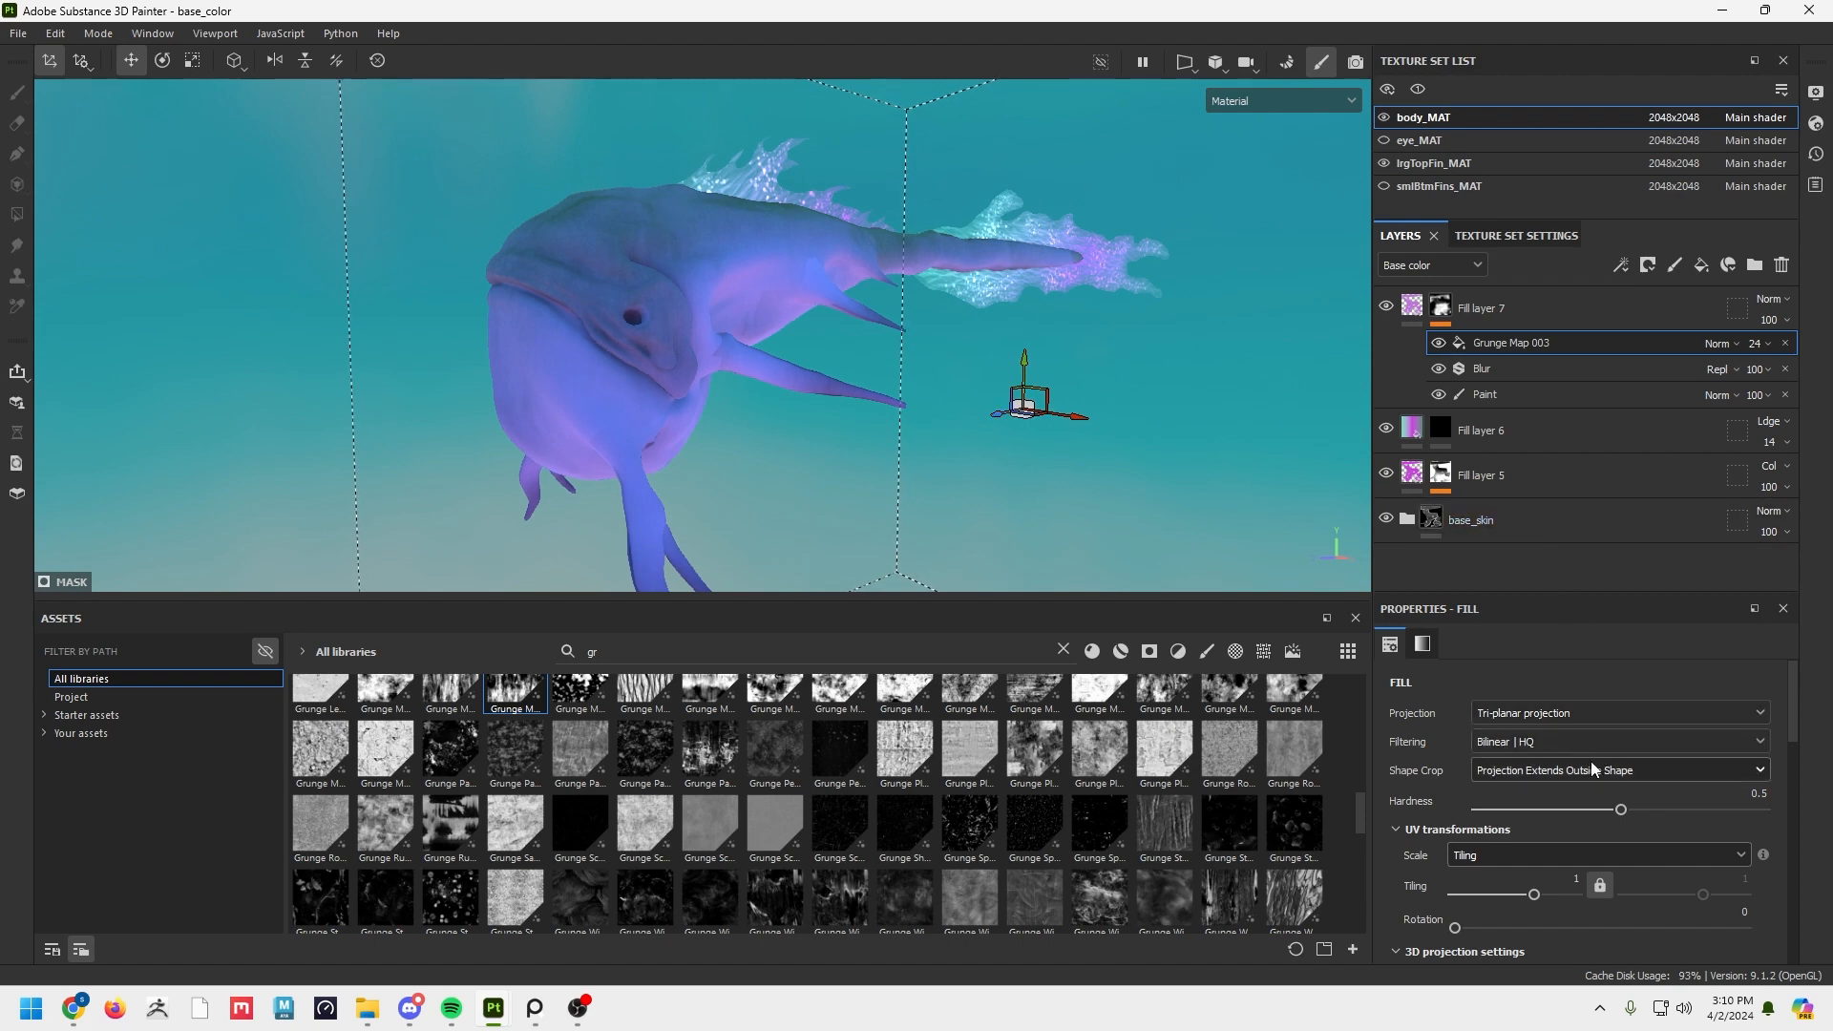
pyautogui.moveTo(1534, 895); pyautogui.dragTo(1546, 905)
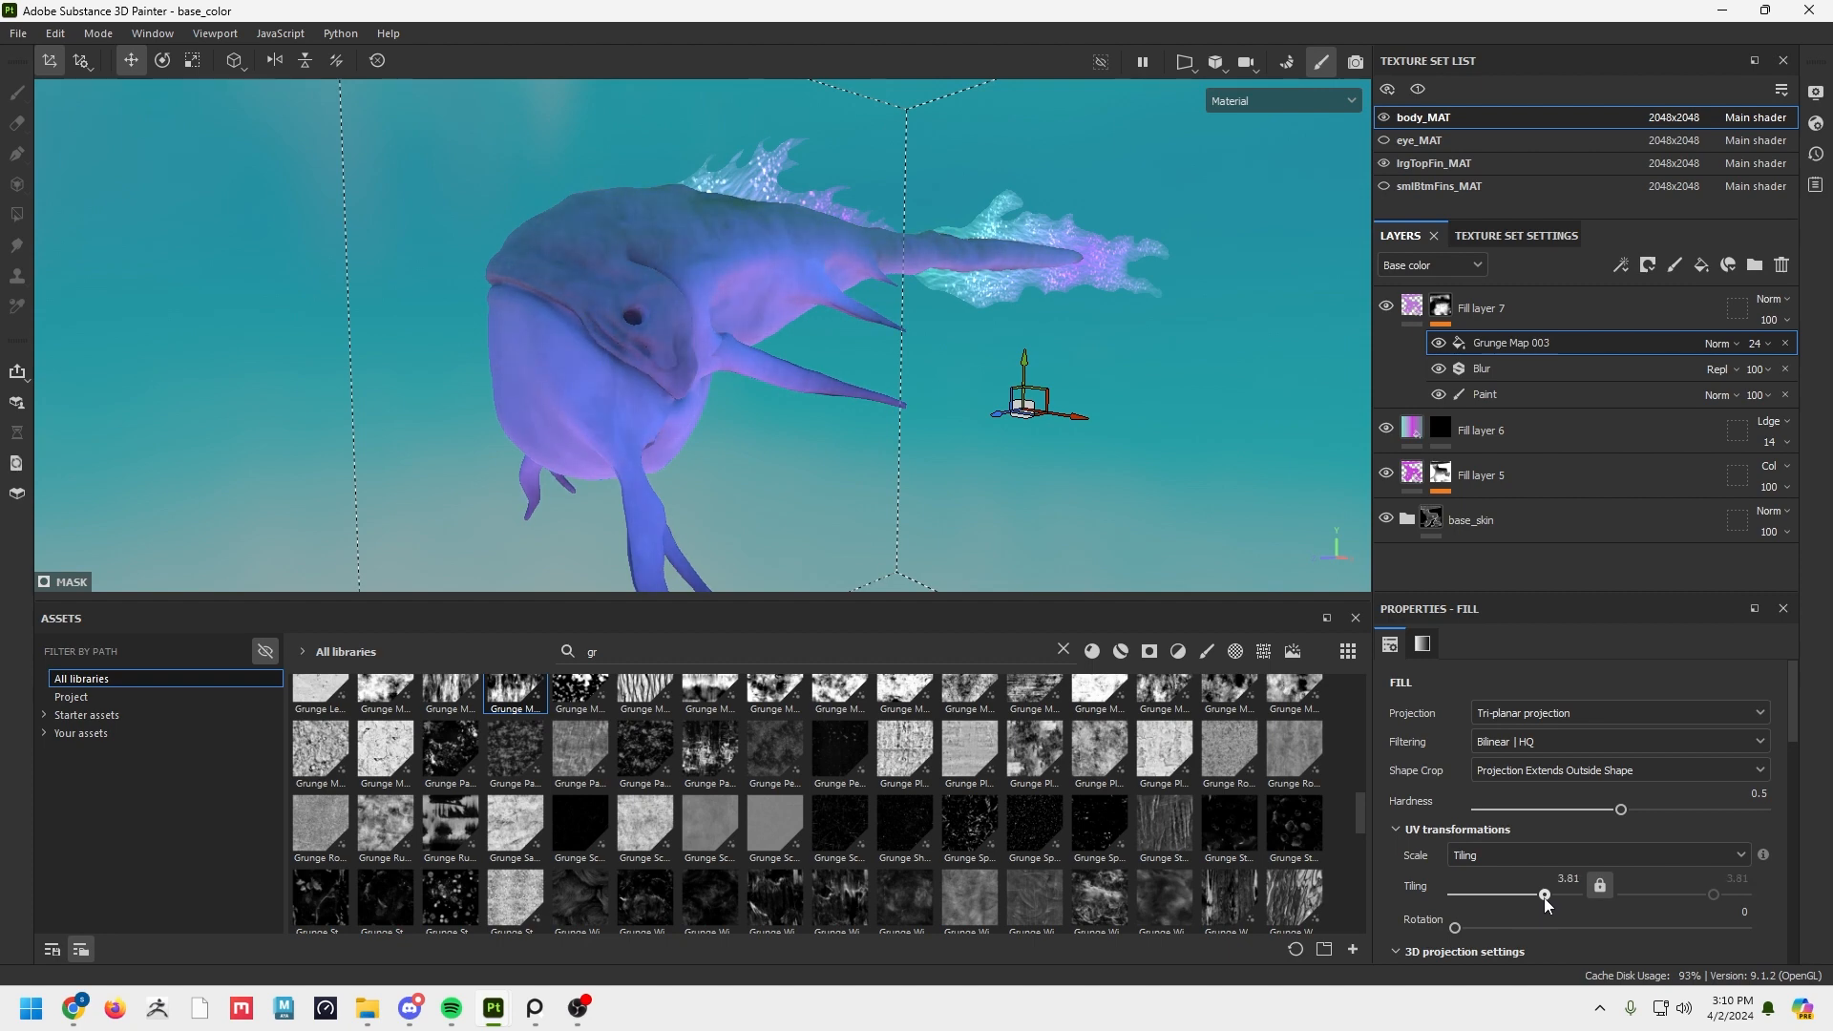
# Set the Grunge Map 003 effect's opacity to 23 and its blending mode to Multiply.
pyautogui.click(1766, 345)
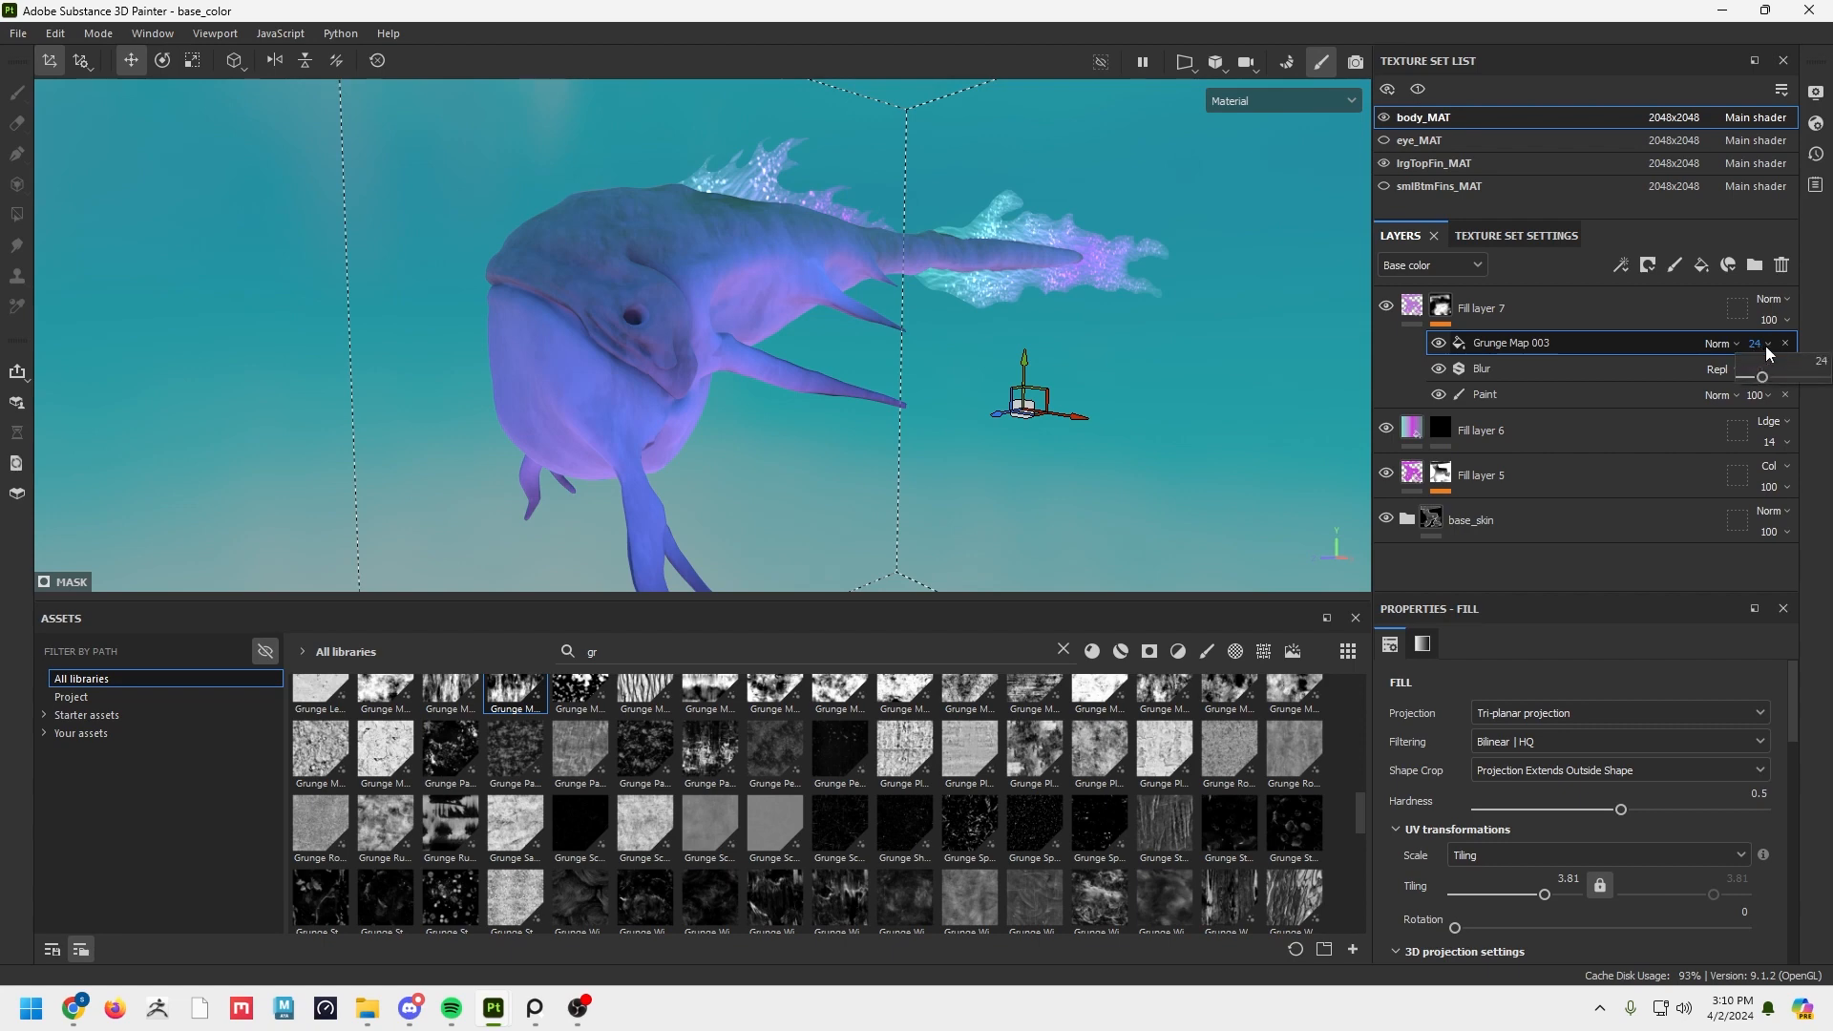
pyautogui.moveTo(1761, 378); pyautogui.dragTo(1747, 390)
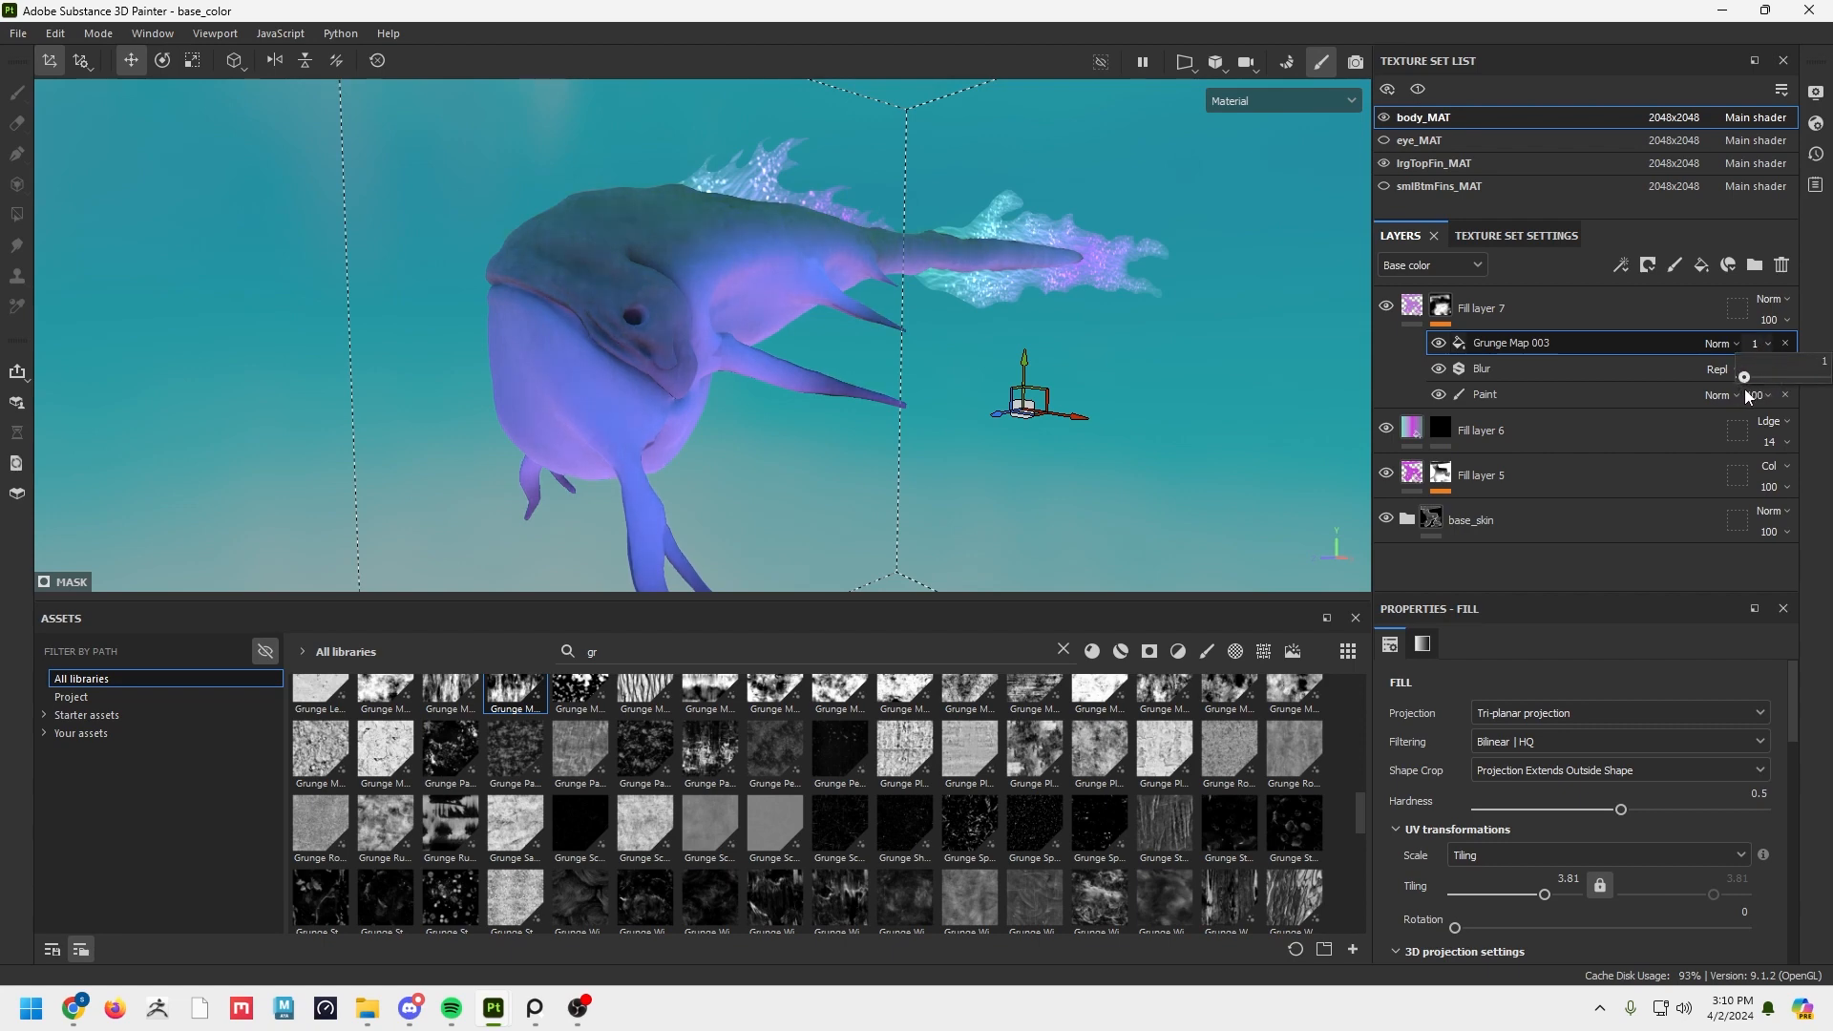
pyautogui.keyDown('alt'); pyautogui.moveTo(637, 324); pyautogui.dragTo(639, 422); pyautogui.keyUp('alt')
pyautogui.scroll(2, 673, 342)
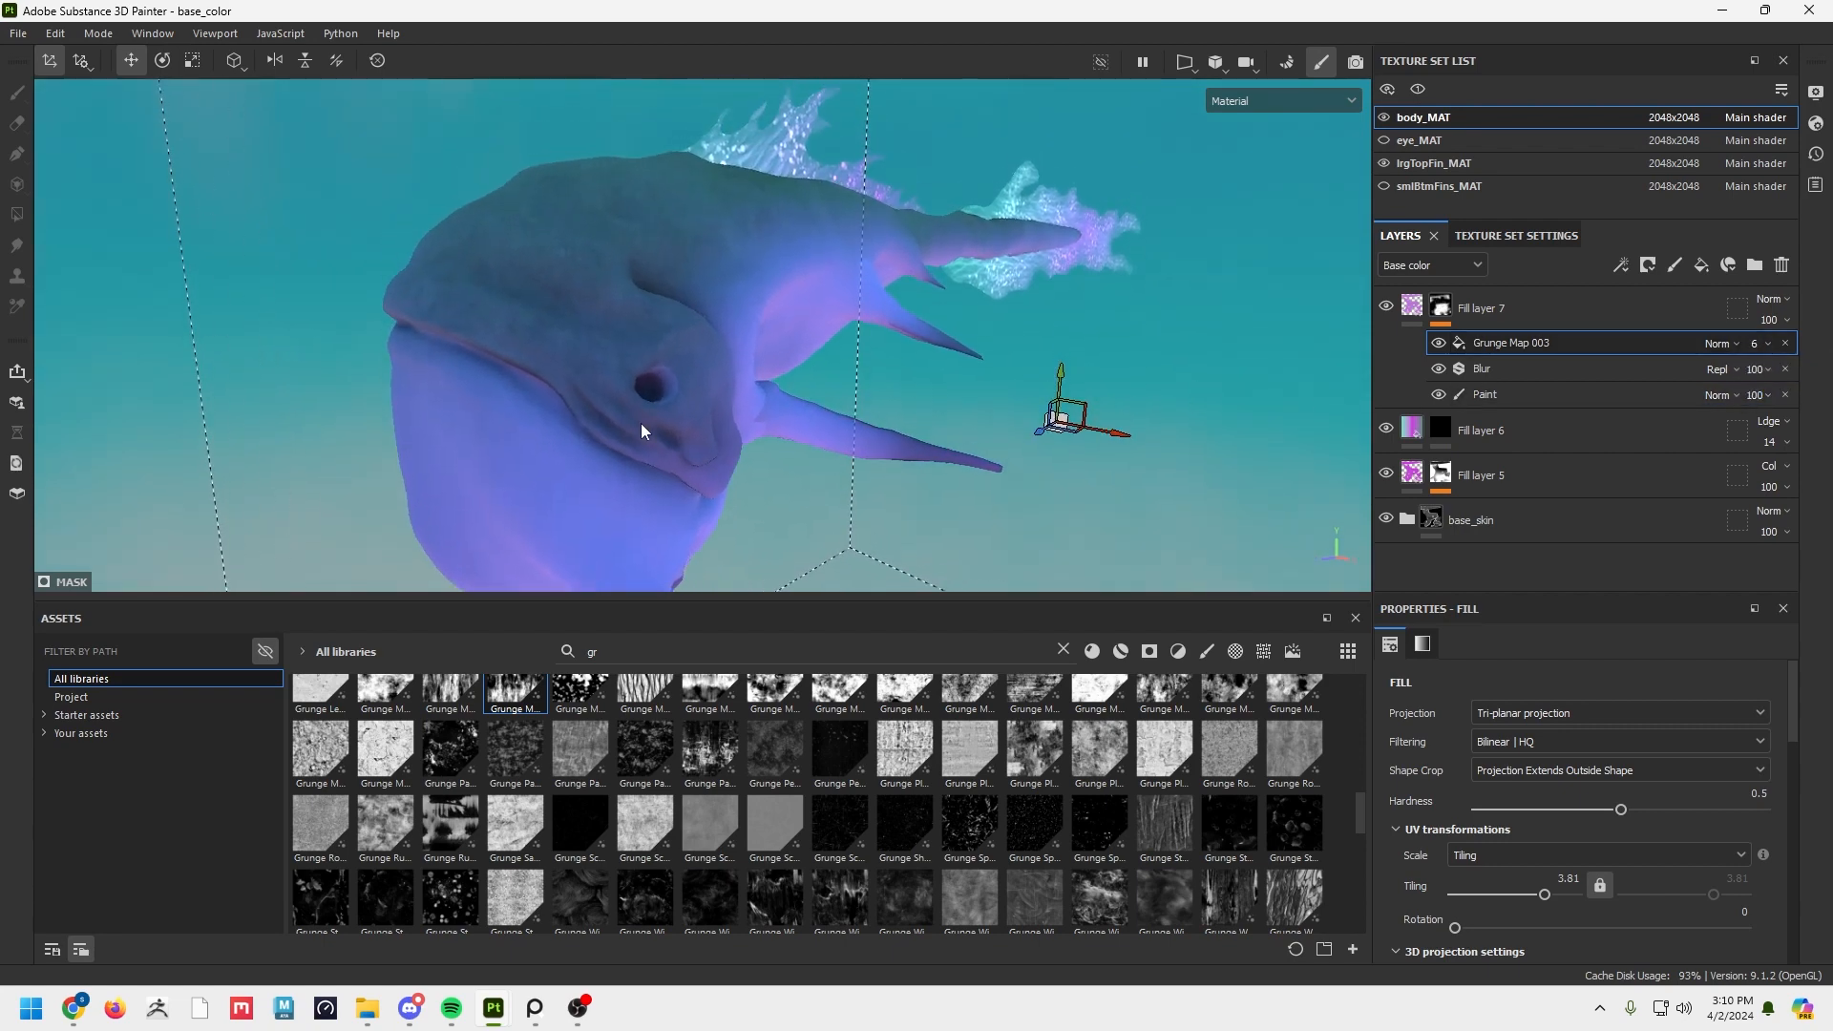
pyautogui.scroll(1, 640, 422)
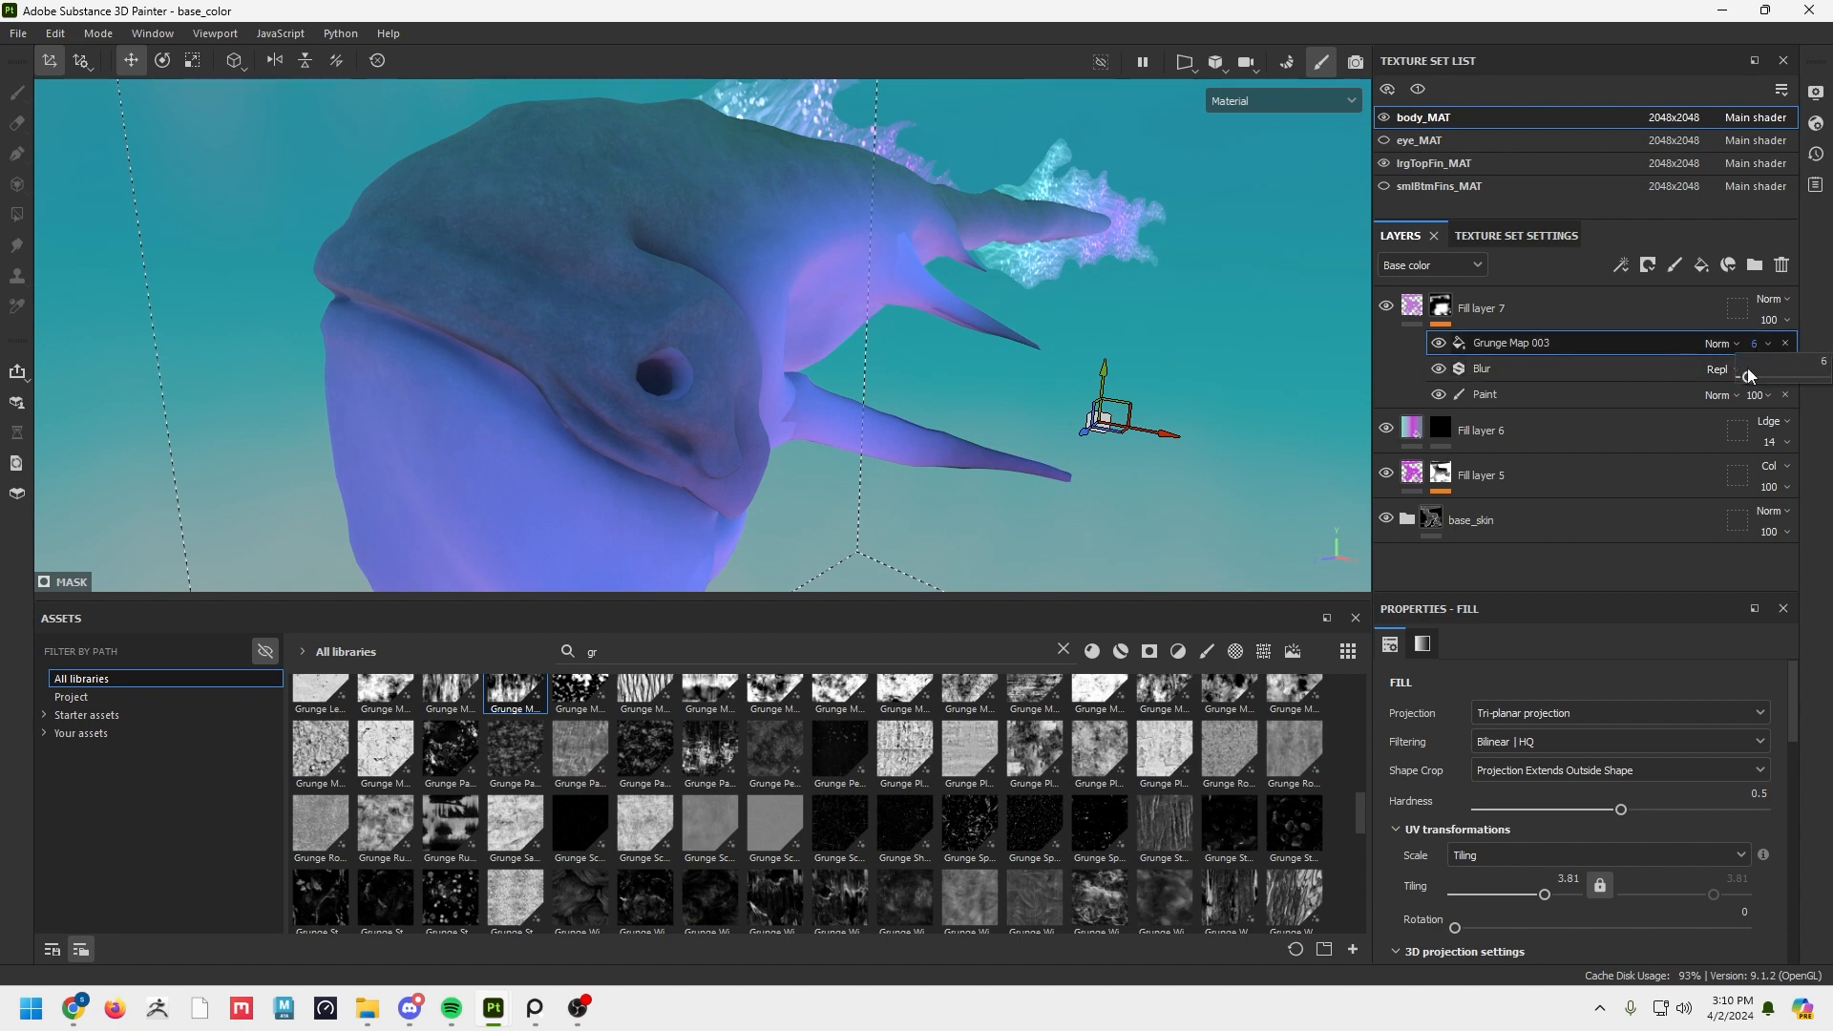
pyautogui.moveTo(1747, 369); pyautogui.dragTo(1760, 376)
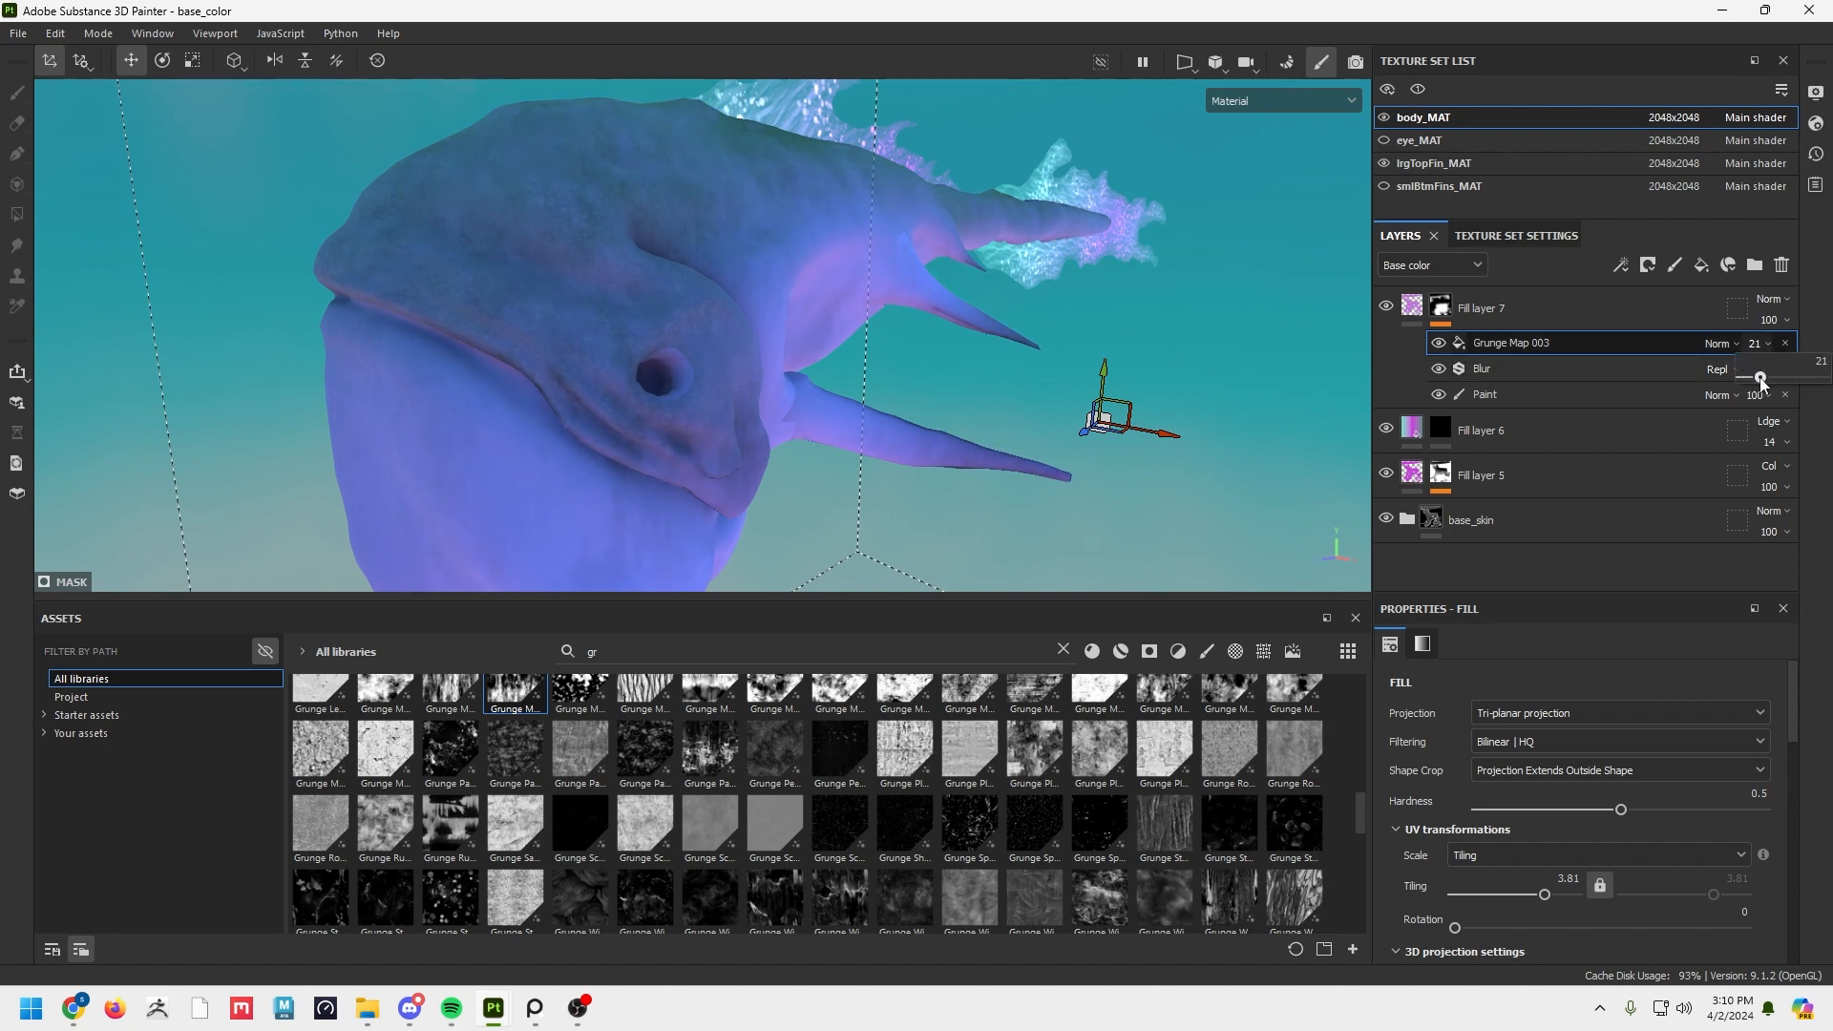
pyautogui.click(1717, 344)
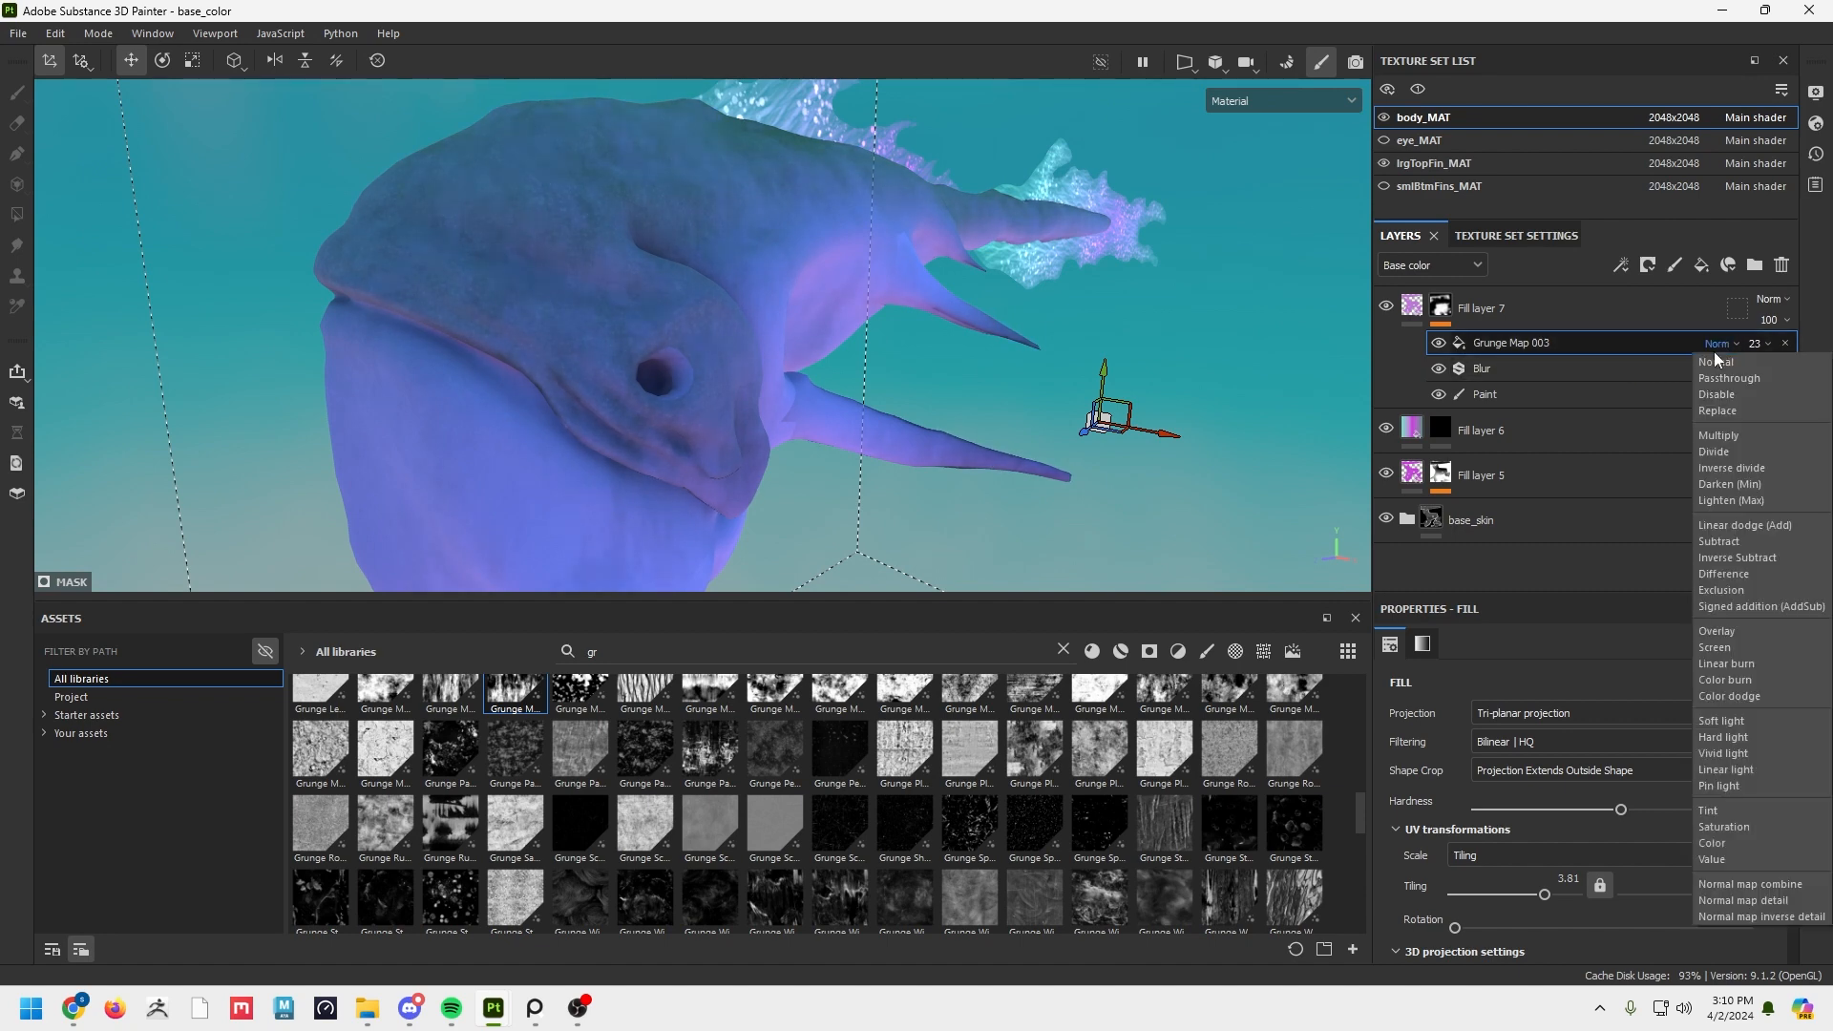
pyautogui.click(1714, 434)
# Inspect the blended grunge around the body and show the smlBtmFins_MAT texture set.
pyautogui.keyDown('alt'); pyautogui.moveTo(821, 324); pyautogui.dragTo(644, 283); pyautogui.keyUp('alt')
pyautogui.keyDown('alt'); pyautogui.moveTo(466, 353); pyautogui.dragTo(638, 502); pyautogui.keyUp('alt')
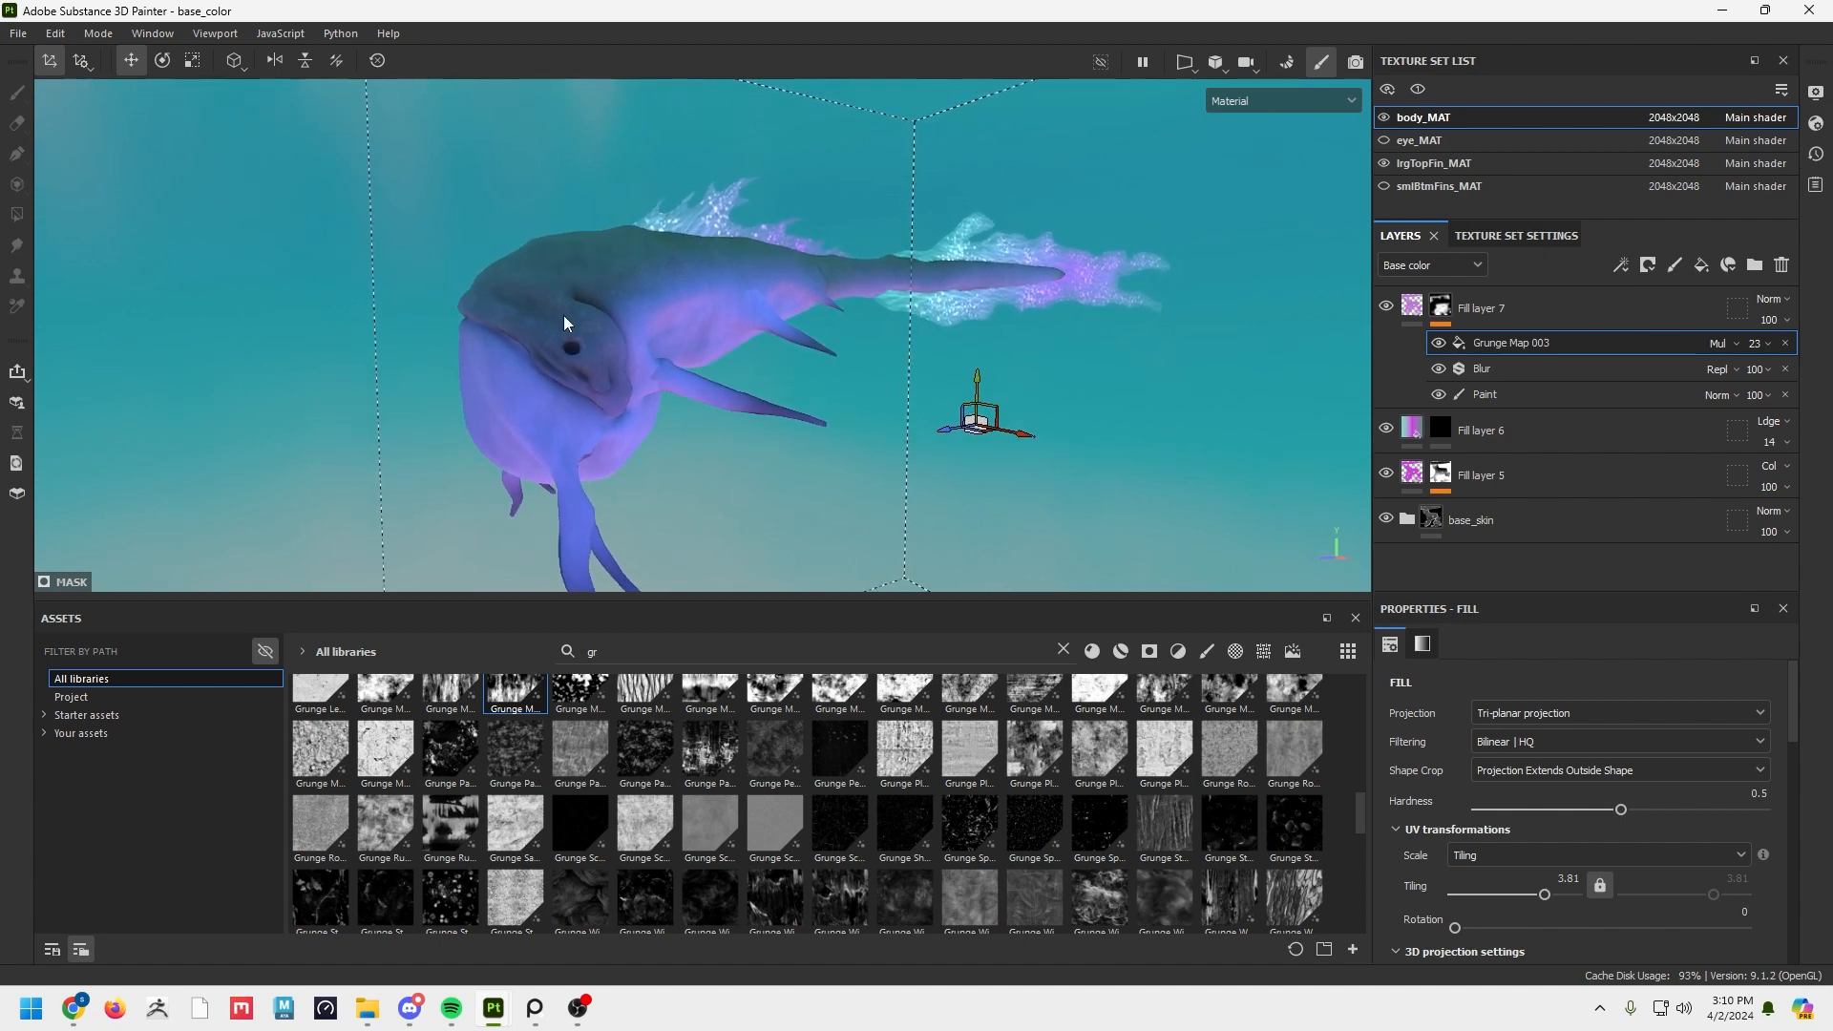
pyautogui.keyDown('alt'); pyautogui.moveTo(563, 322); pyautogui.dragTo(978, 338); pyautogui.keyUp('alt')
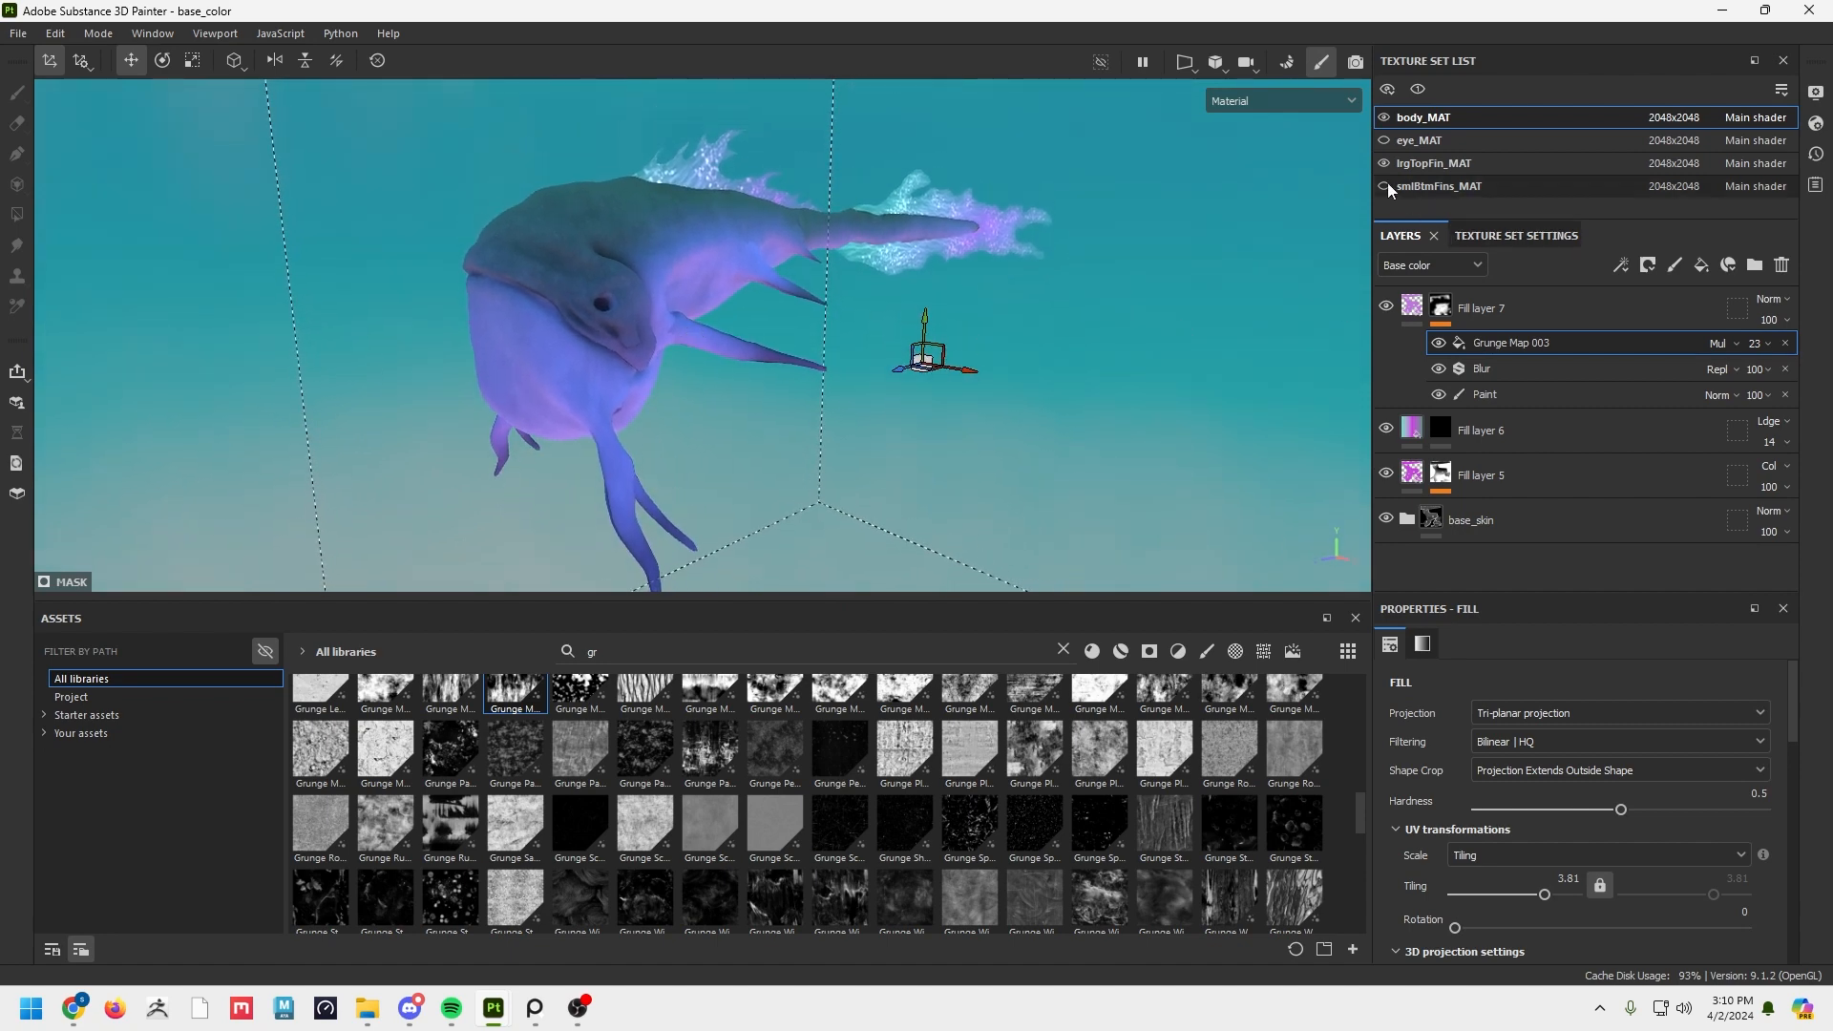
pyautogui.keyDown('alt'); pyautogui.moveTo(695, 165); pyautogui.dragTo(859, 205); pyautogui.keyUp('alt')
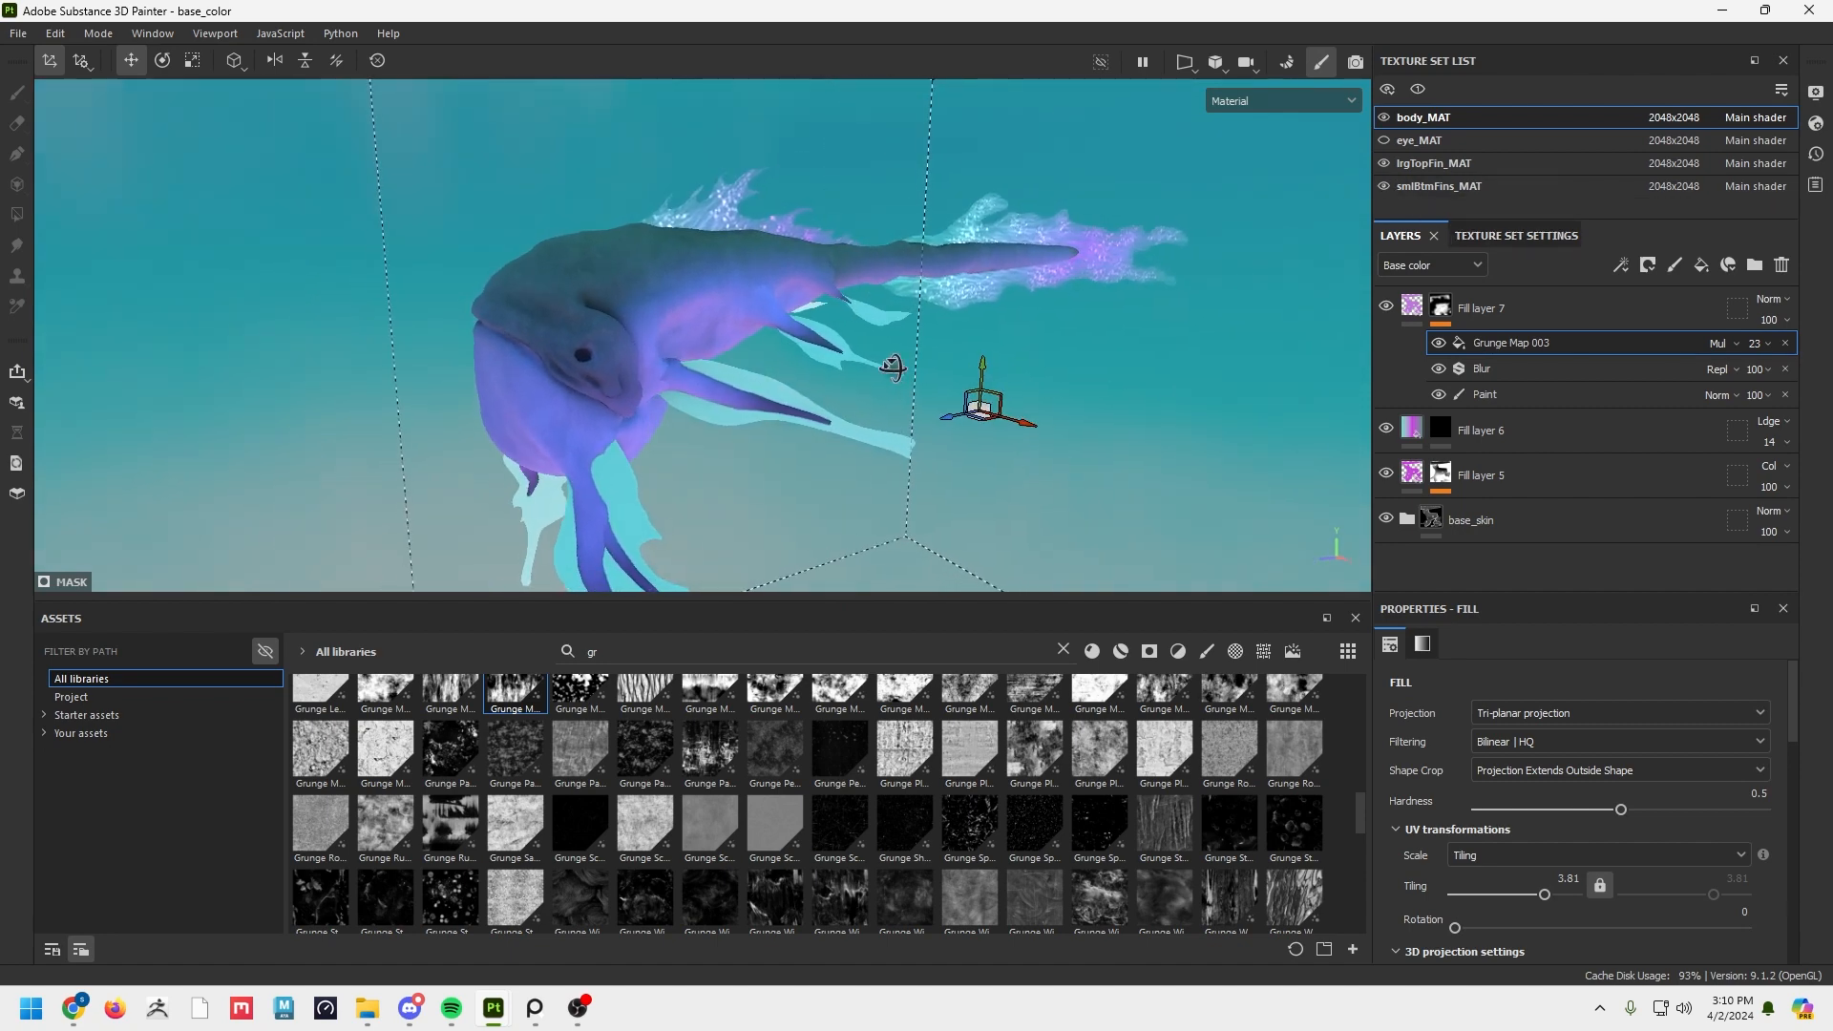
# Group all of lrgTopFin_MAT's layers, from Fill layer 5 down to Fill layer 1, and collapse the folder.
pyautogui.click(1441, 167)
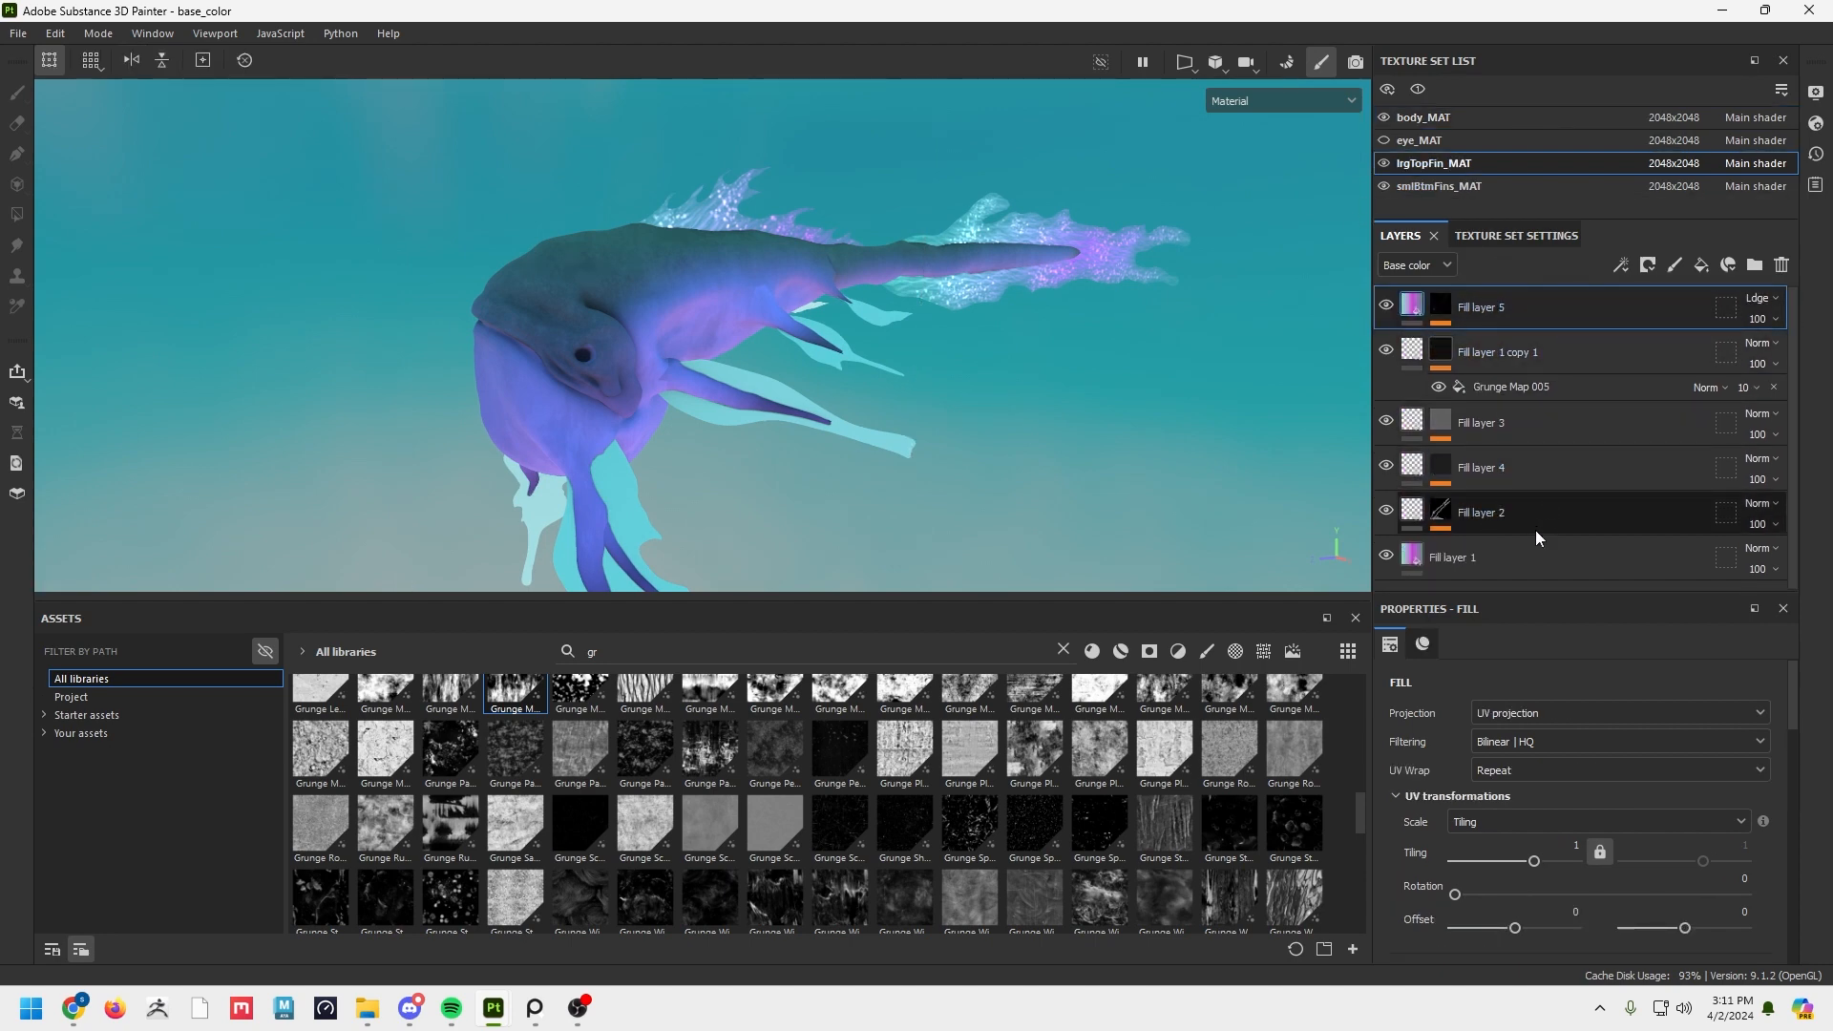
pyautogui.keyDown('shift'); pyautogui.click(1526, 558); pyautogui.keyUp('shift')
pyautogui.rightClick(1538, 314)
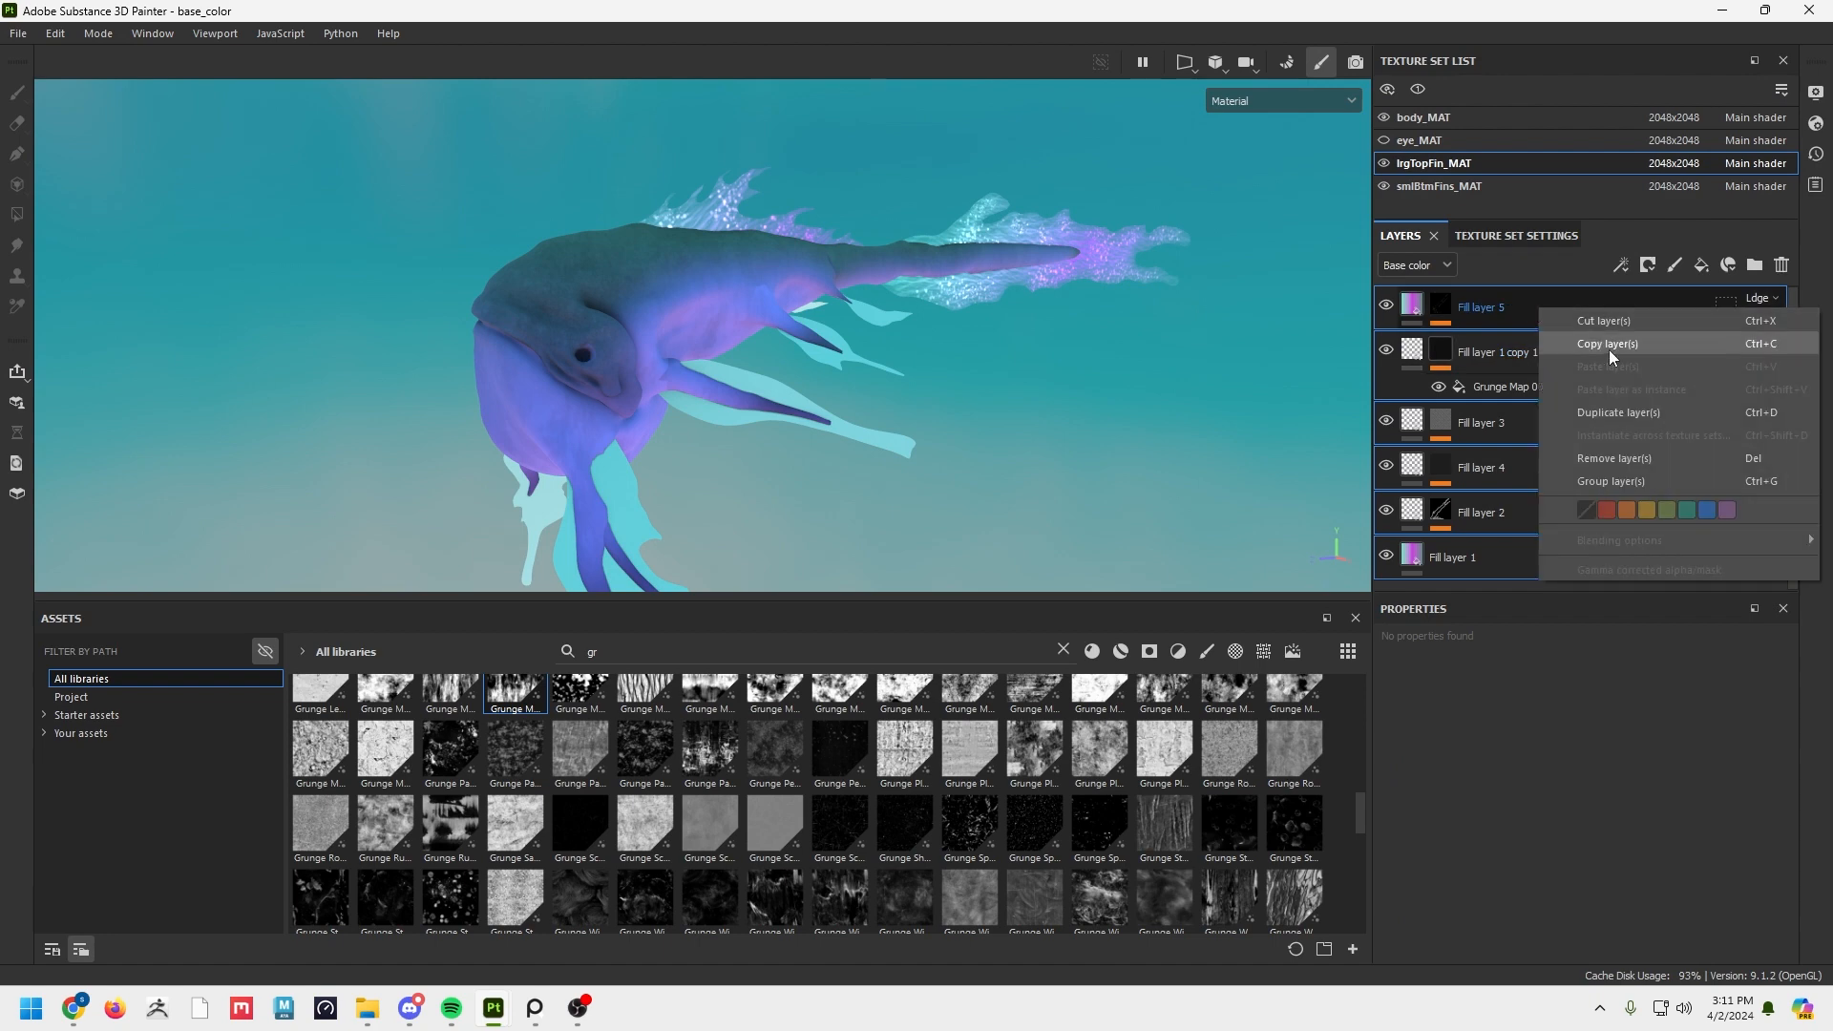
pyautogui.click(1615, 479)
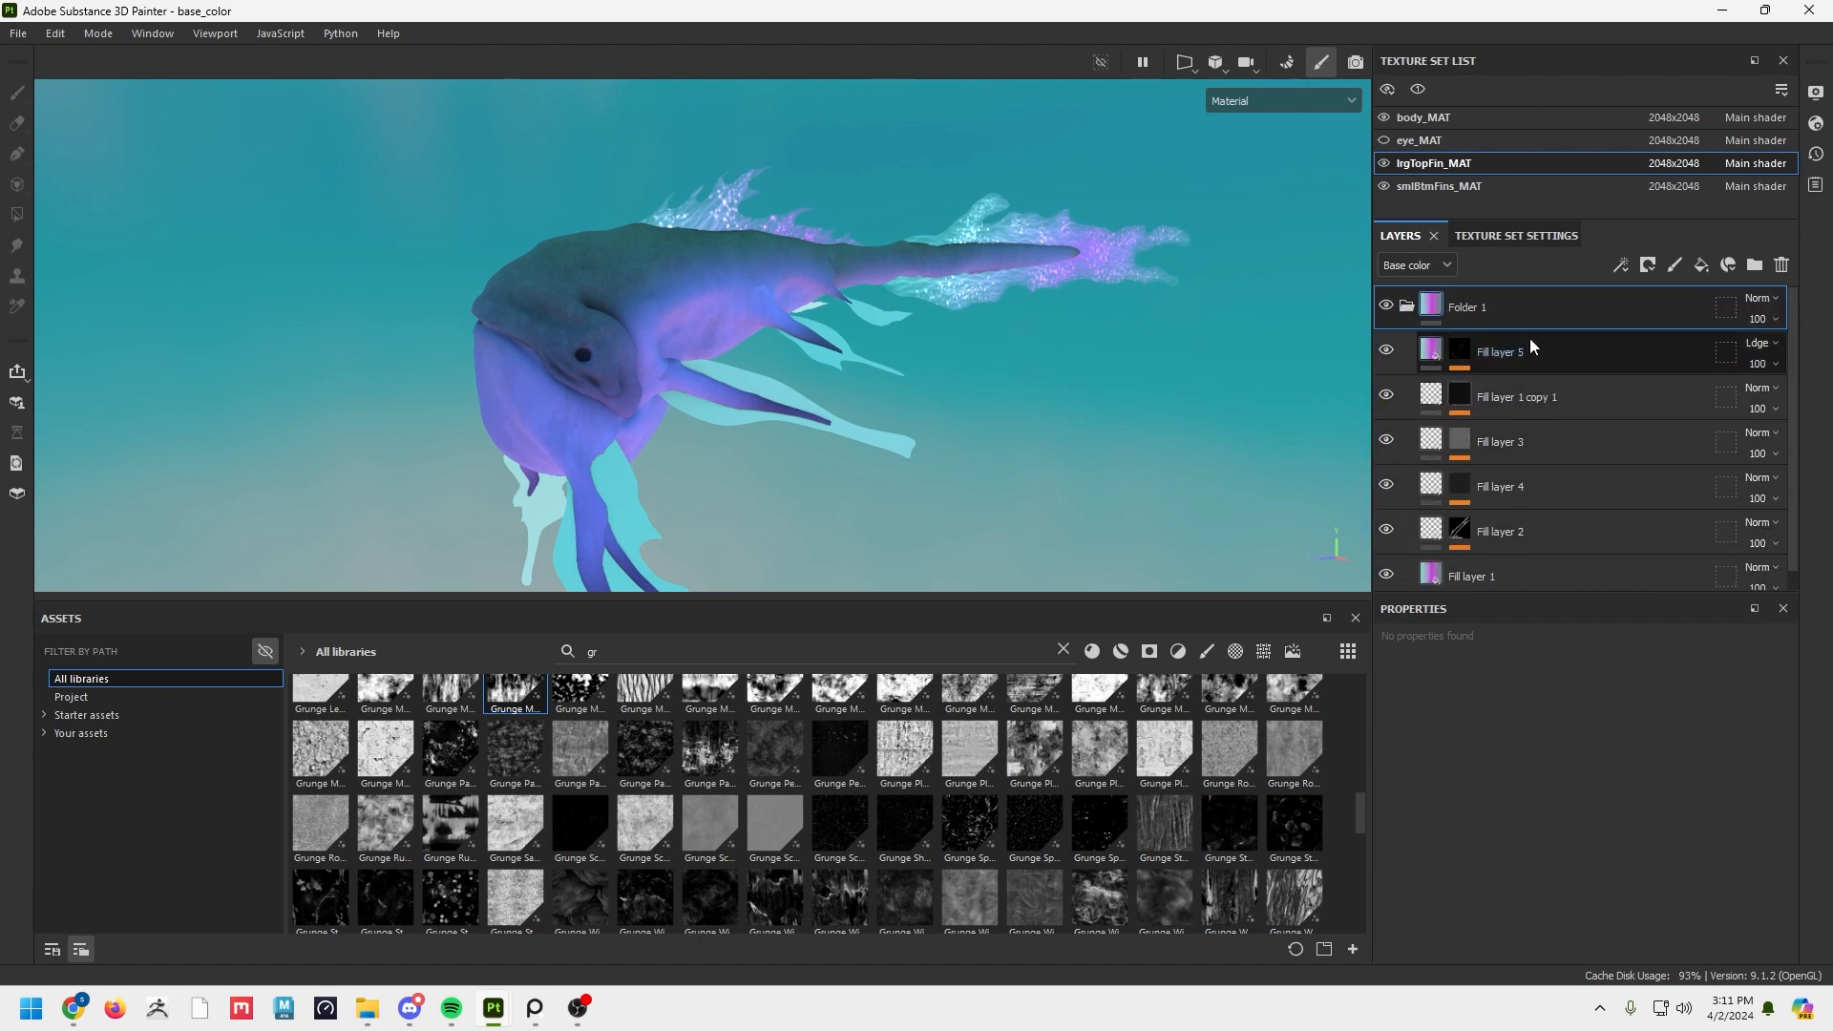
pyautogui.click(1407, 306)
# Create a smart material from the collapsed Folder 1 and rename the new asset lrg_fins.
pyautogui.rightClick(1511, 303)
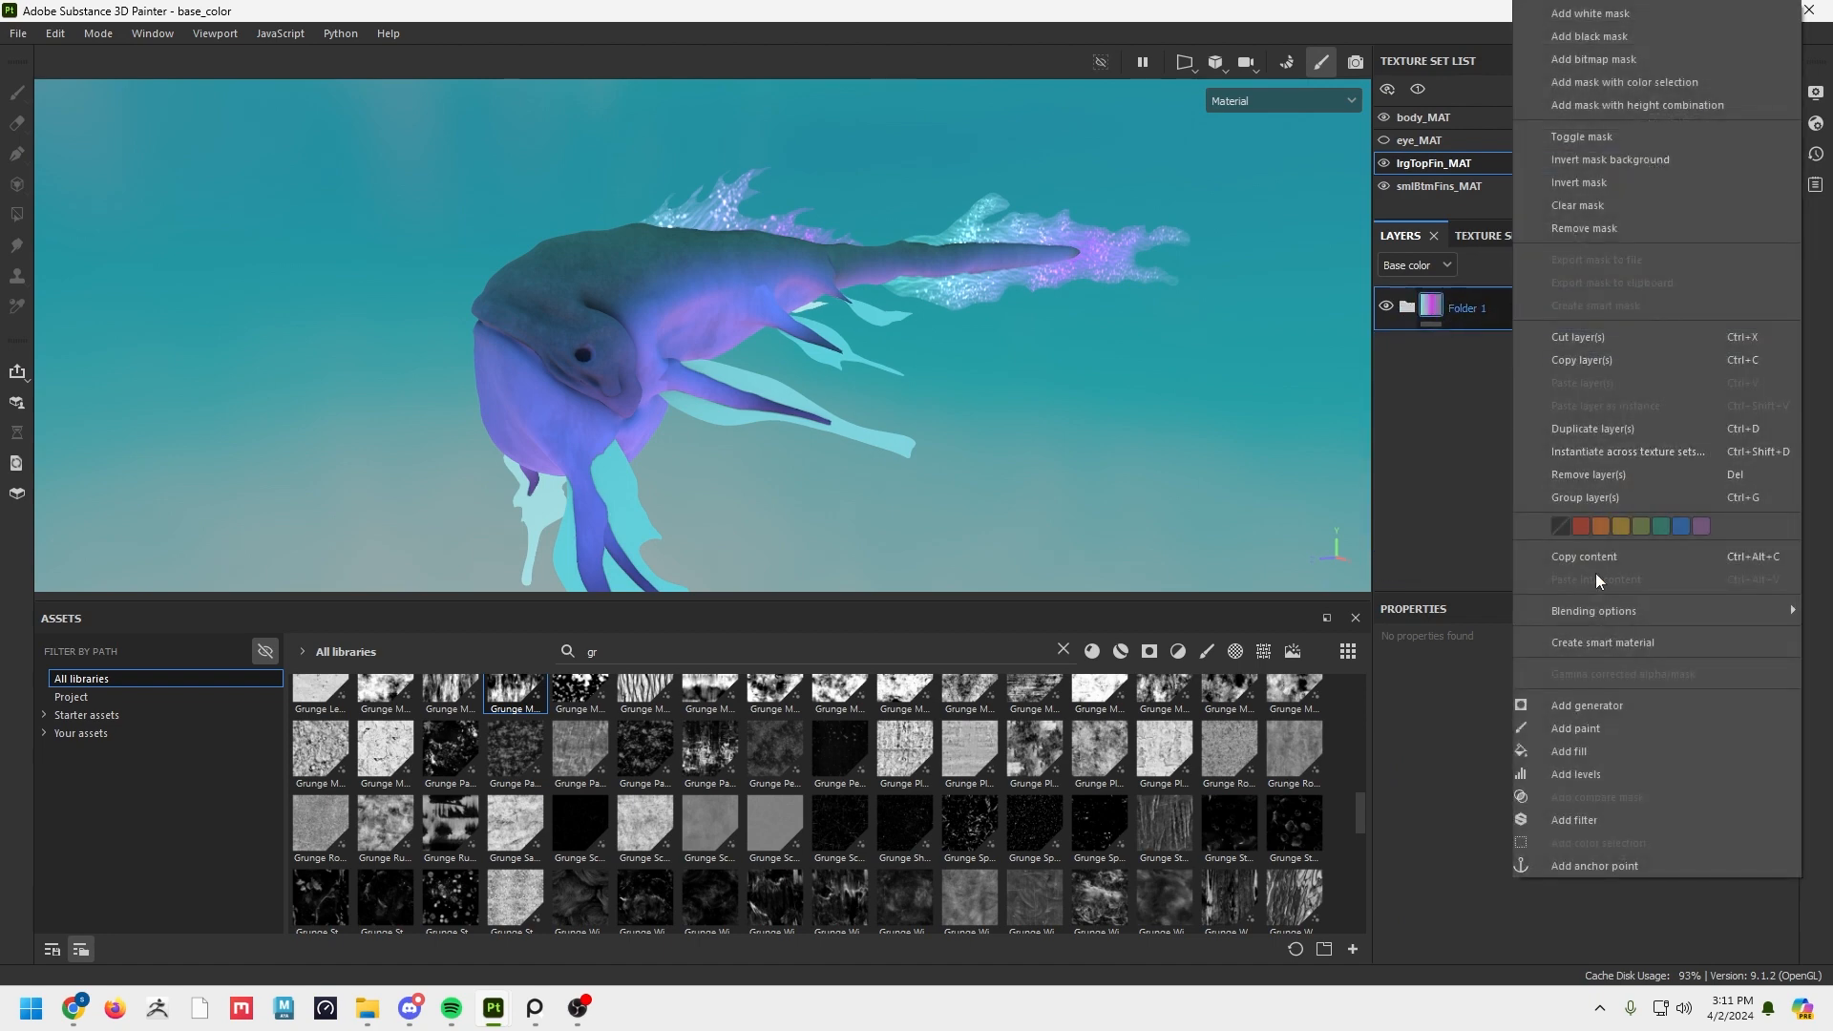
pyautogui.click(1601, 642)
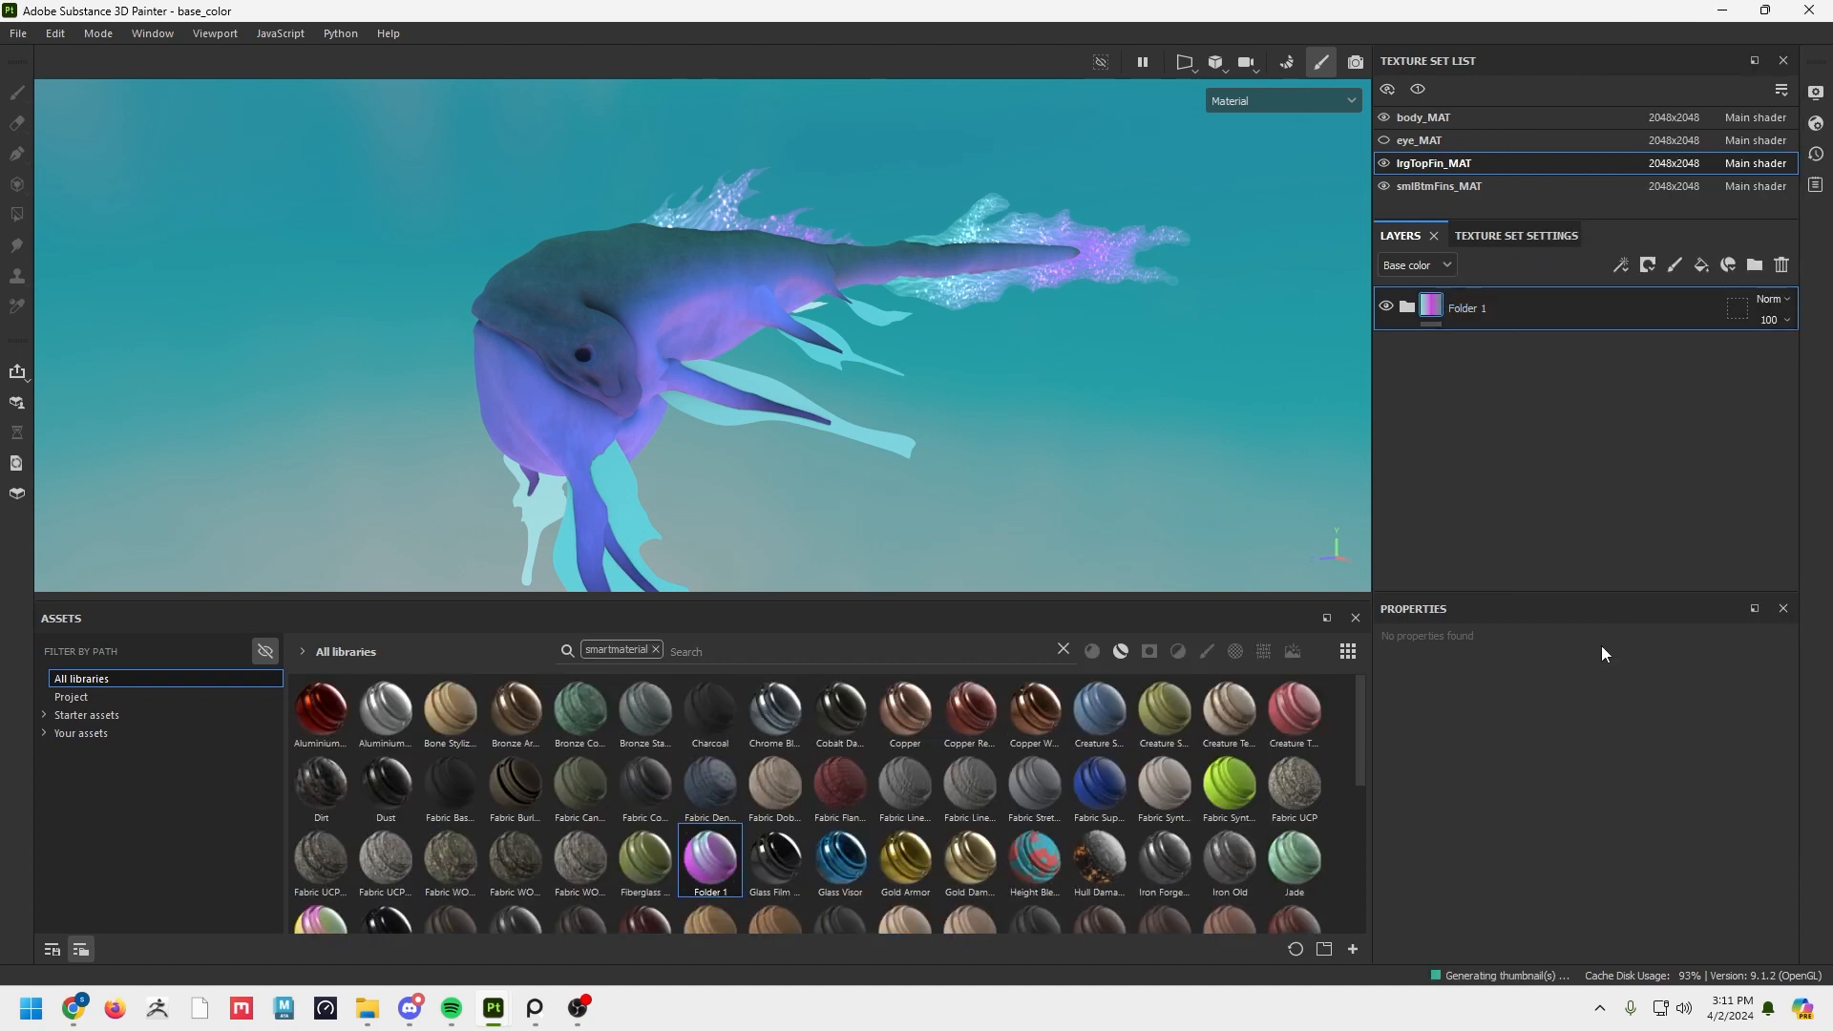
pyautogui.rightClick(712, 873)
pyautogui.tripleClick(840, 837)
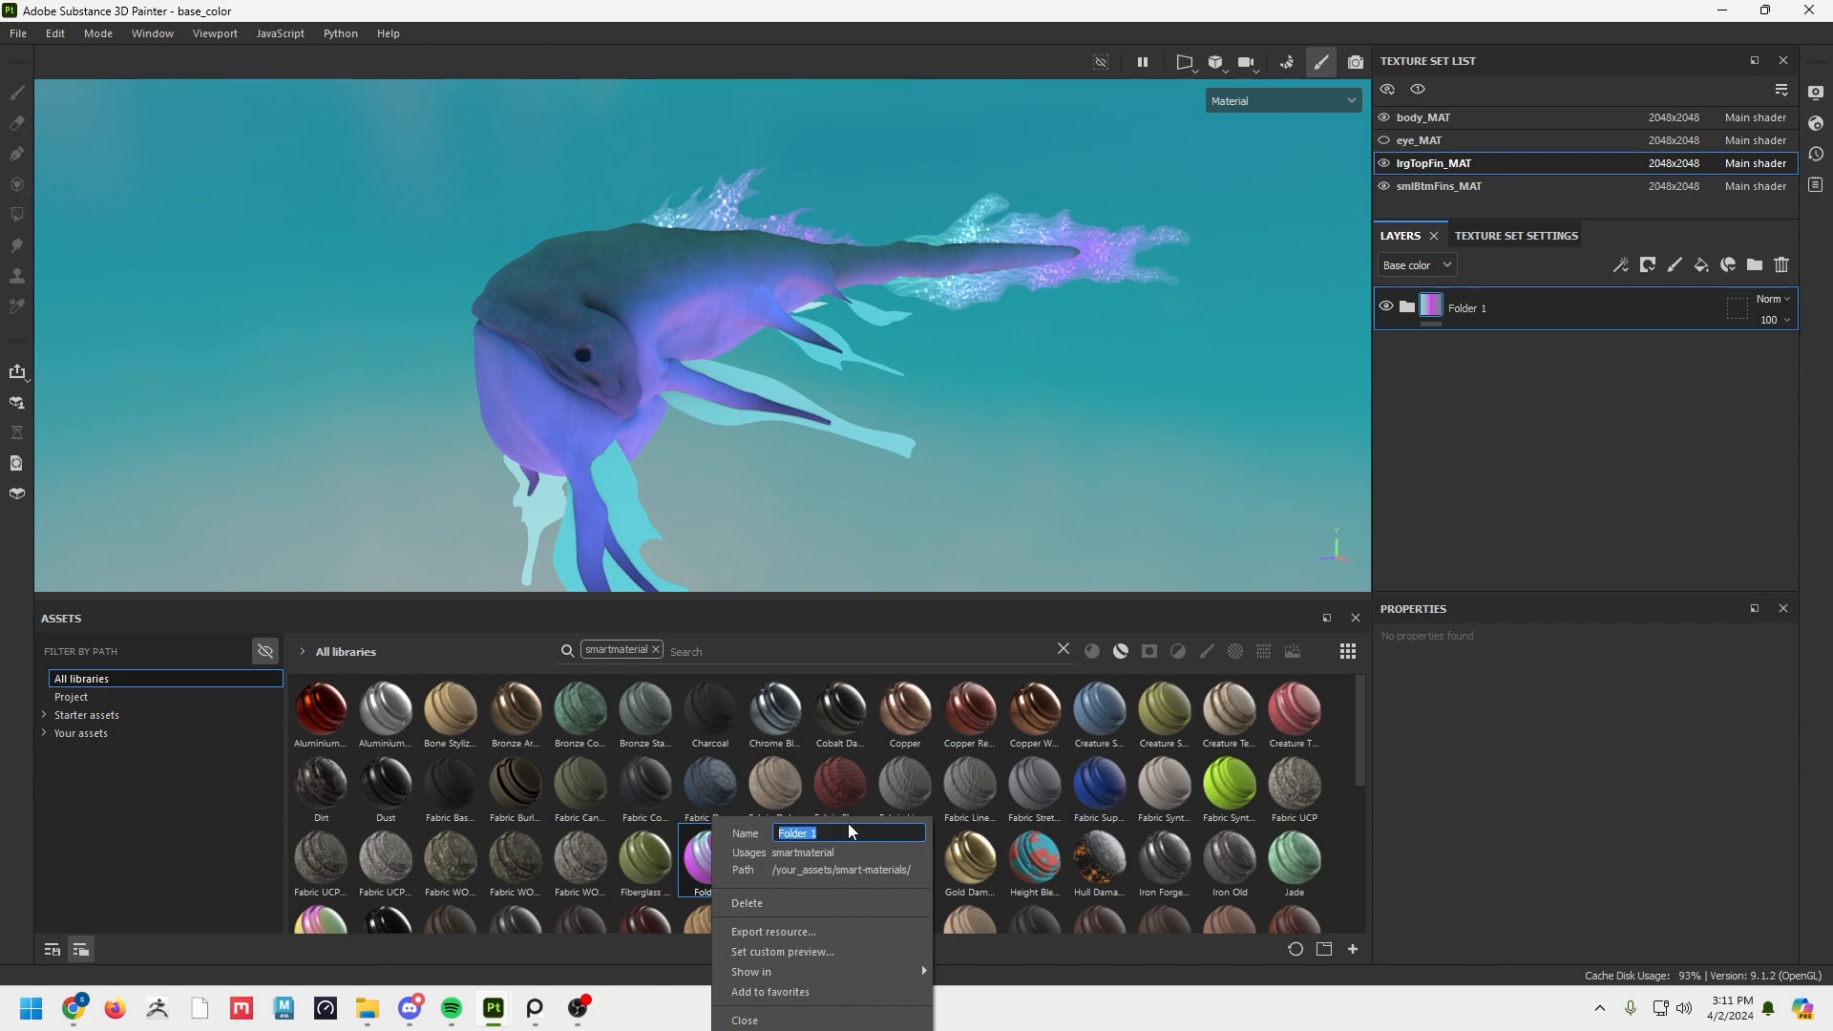
pyautogui.write('lrg_fins')
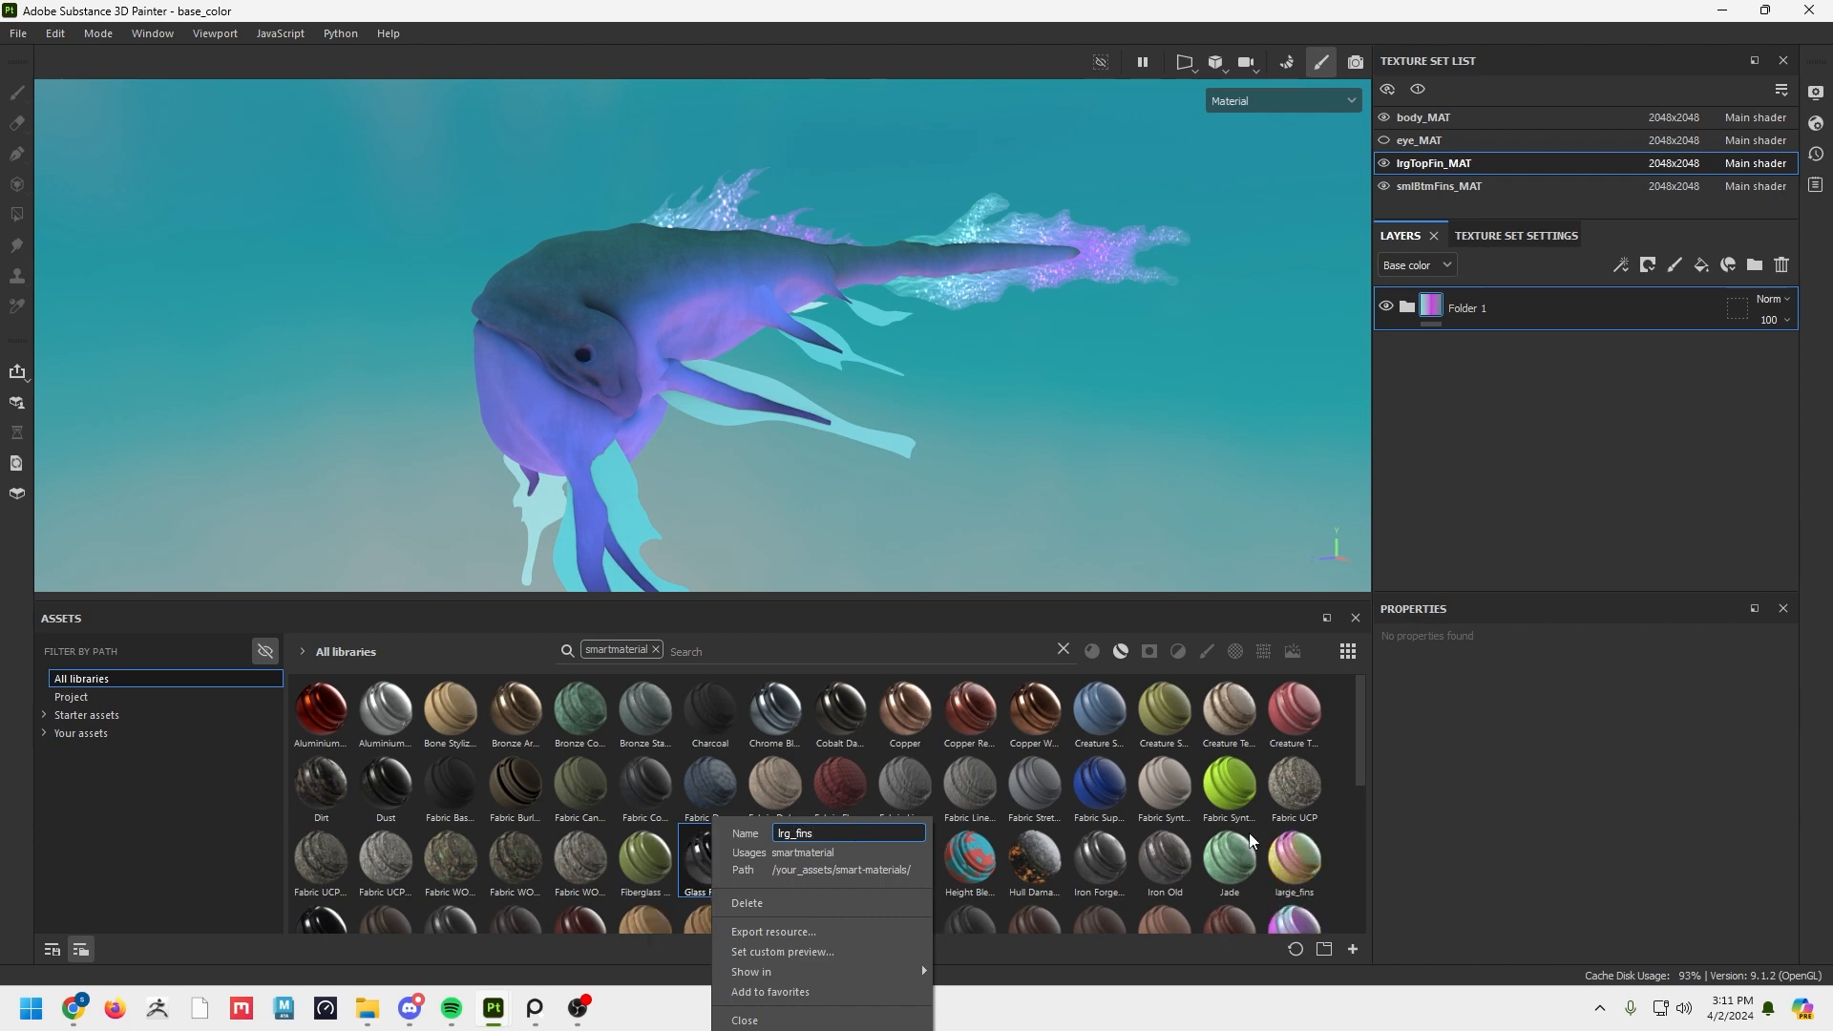
pyautogui.click(1304, 931)
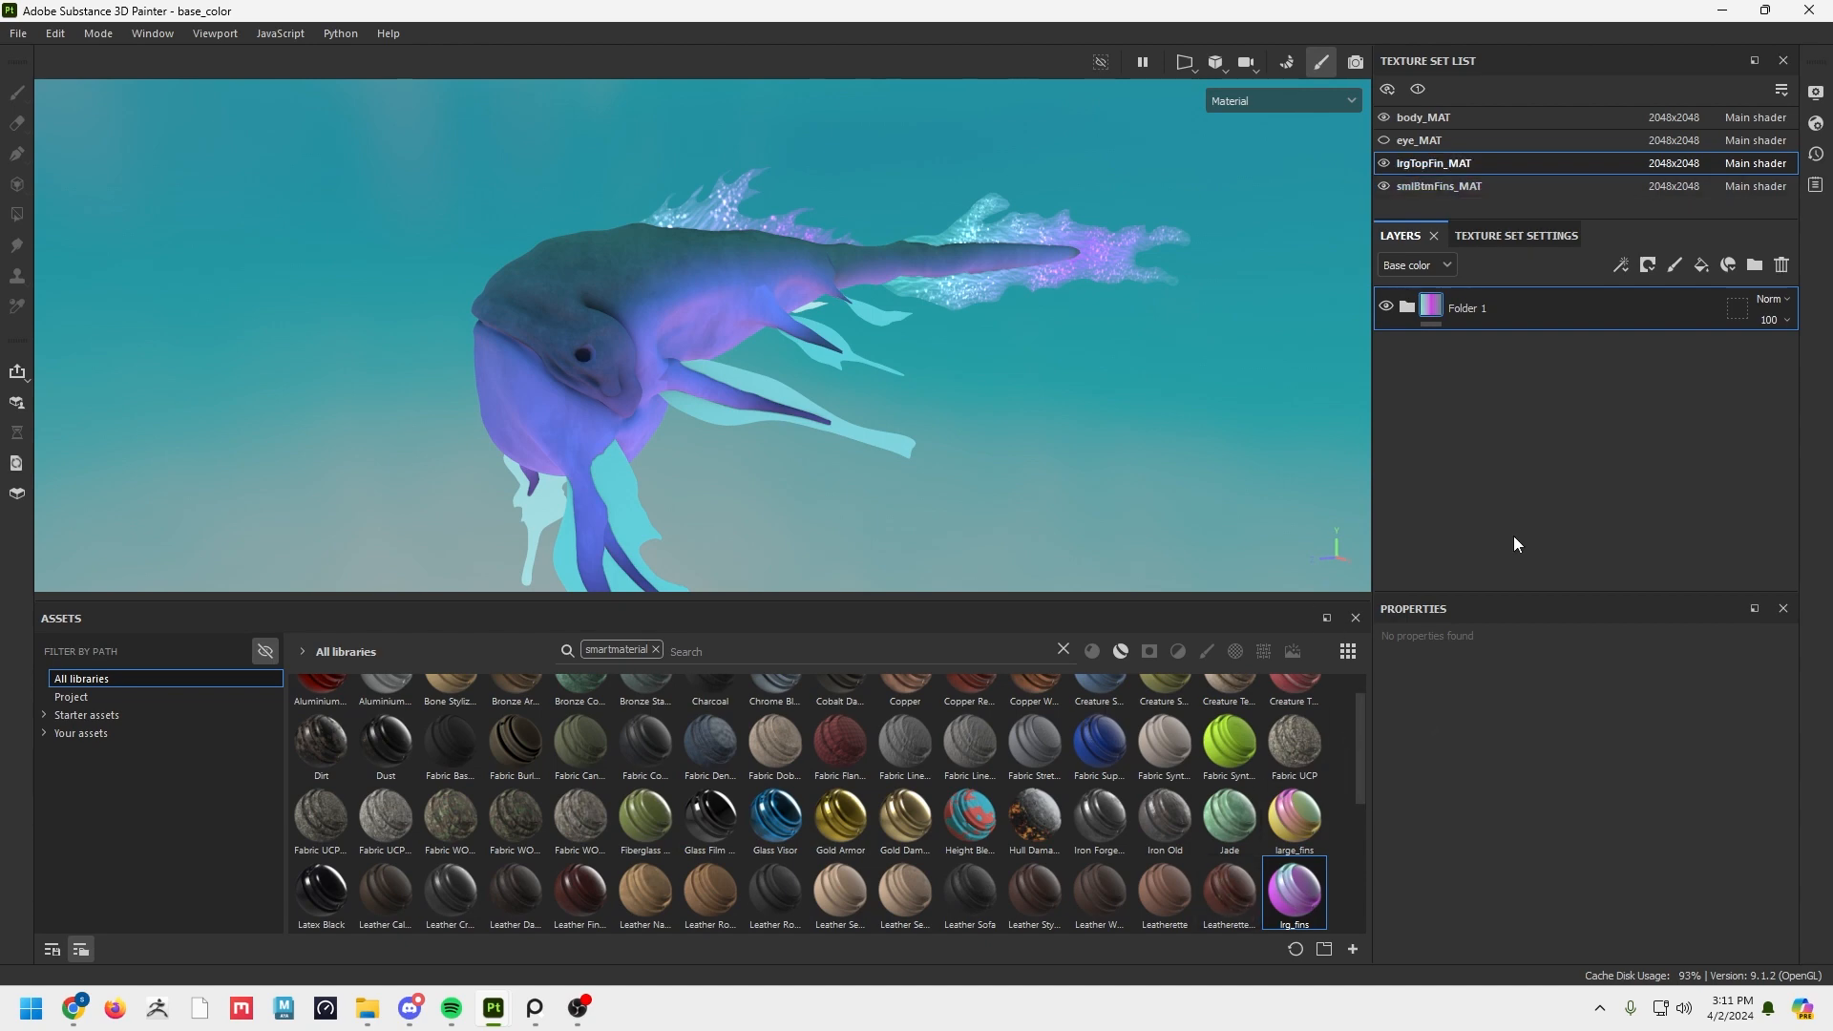
# Apply the lrg_fins smart material to the smlBtmFins_MAT texture set and check the pattern on the lower fins.
pyautogui.click(1457, 189)
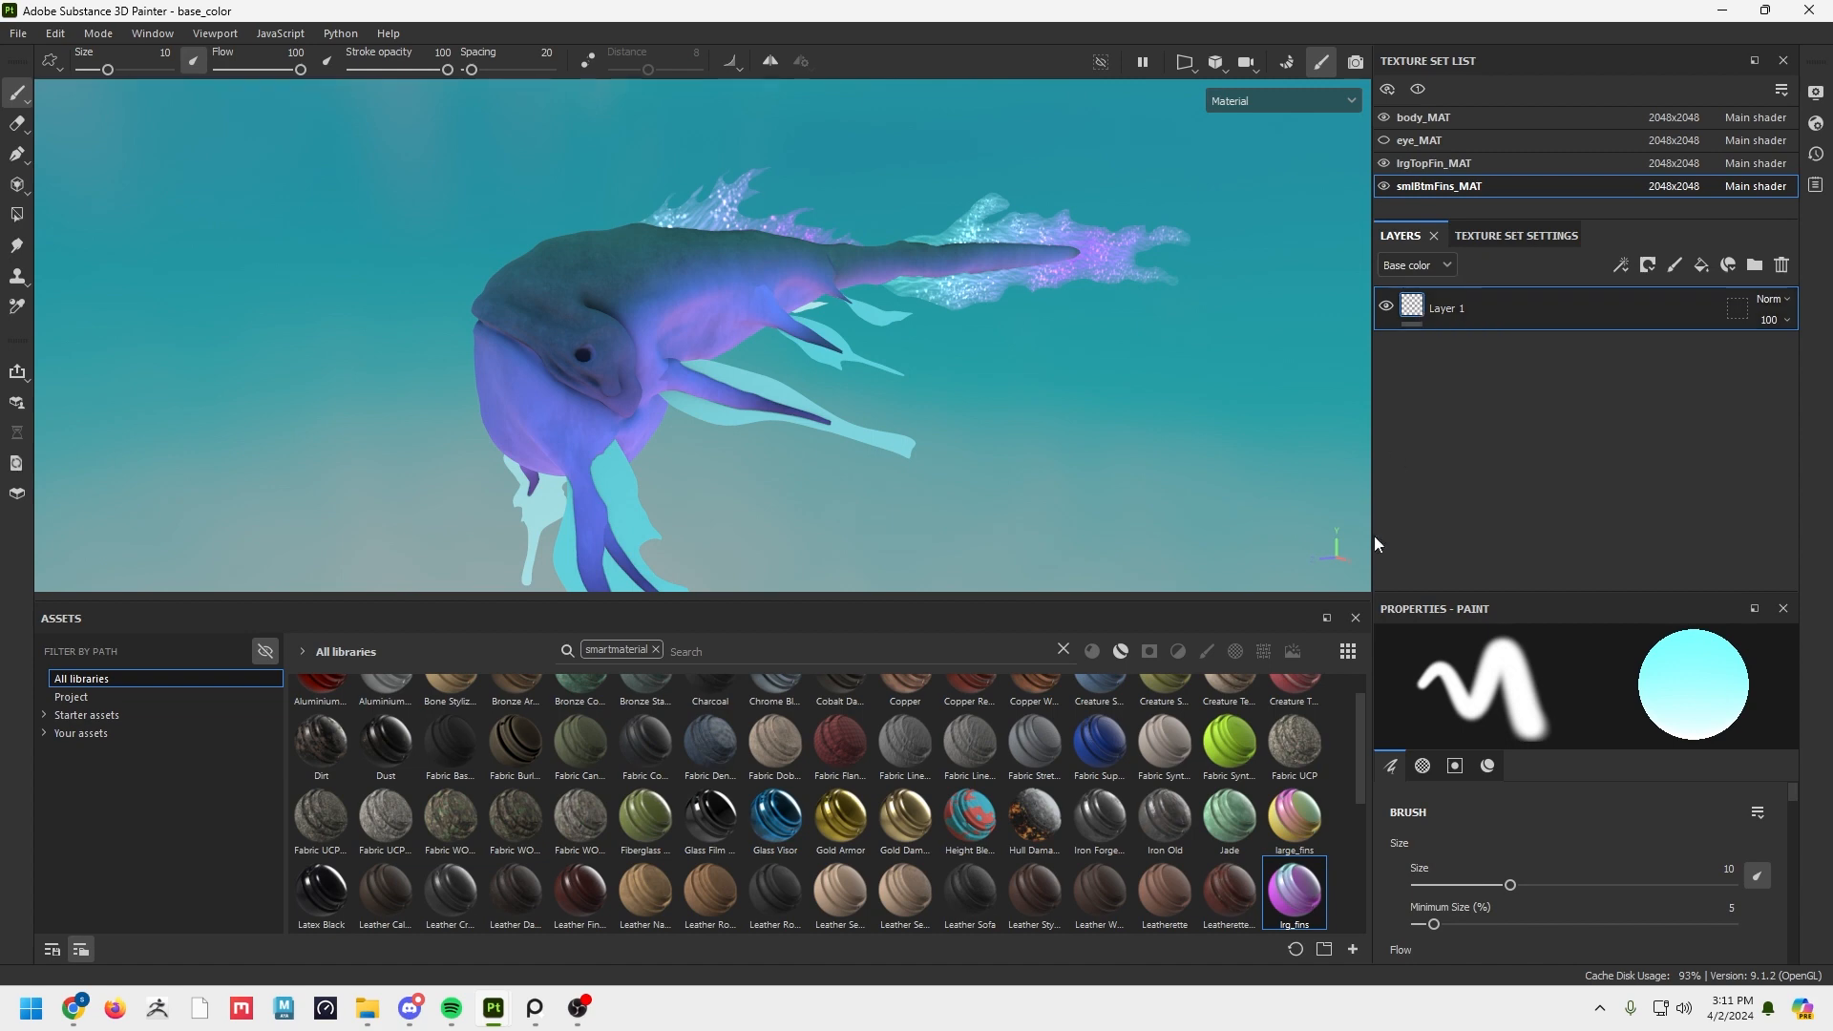
pyautogui.moveTo(1298, 897); pyautogui.dragTo(1505, 523)
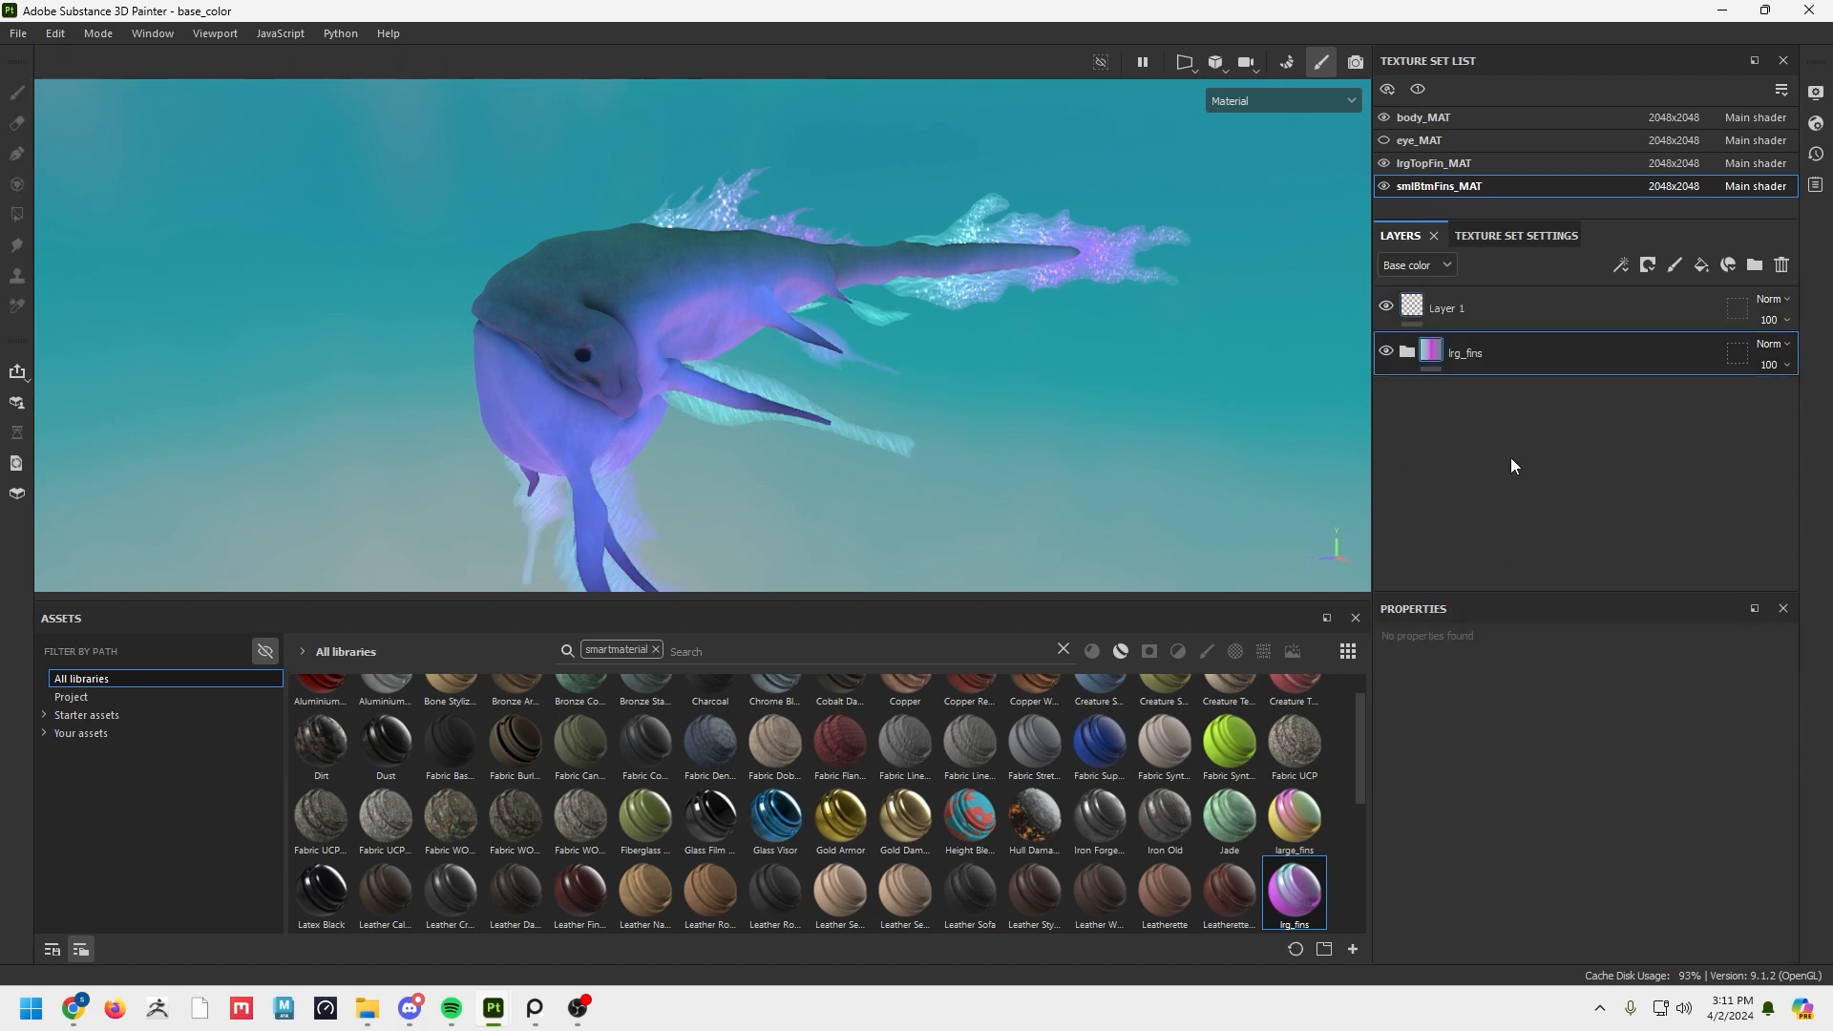
pyautogui.keyDown('alt'); pyautogui.moveTo(792, 334); pyautogui.dragTo(764, 381); pyautogui.keyUp('alt')
pyautogui.keyDown('alt'); pyautogui.moveTo(765, 381); pyautogui.dragTo(1086, 334, button='right'); pyautogui.keyUp('alt')
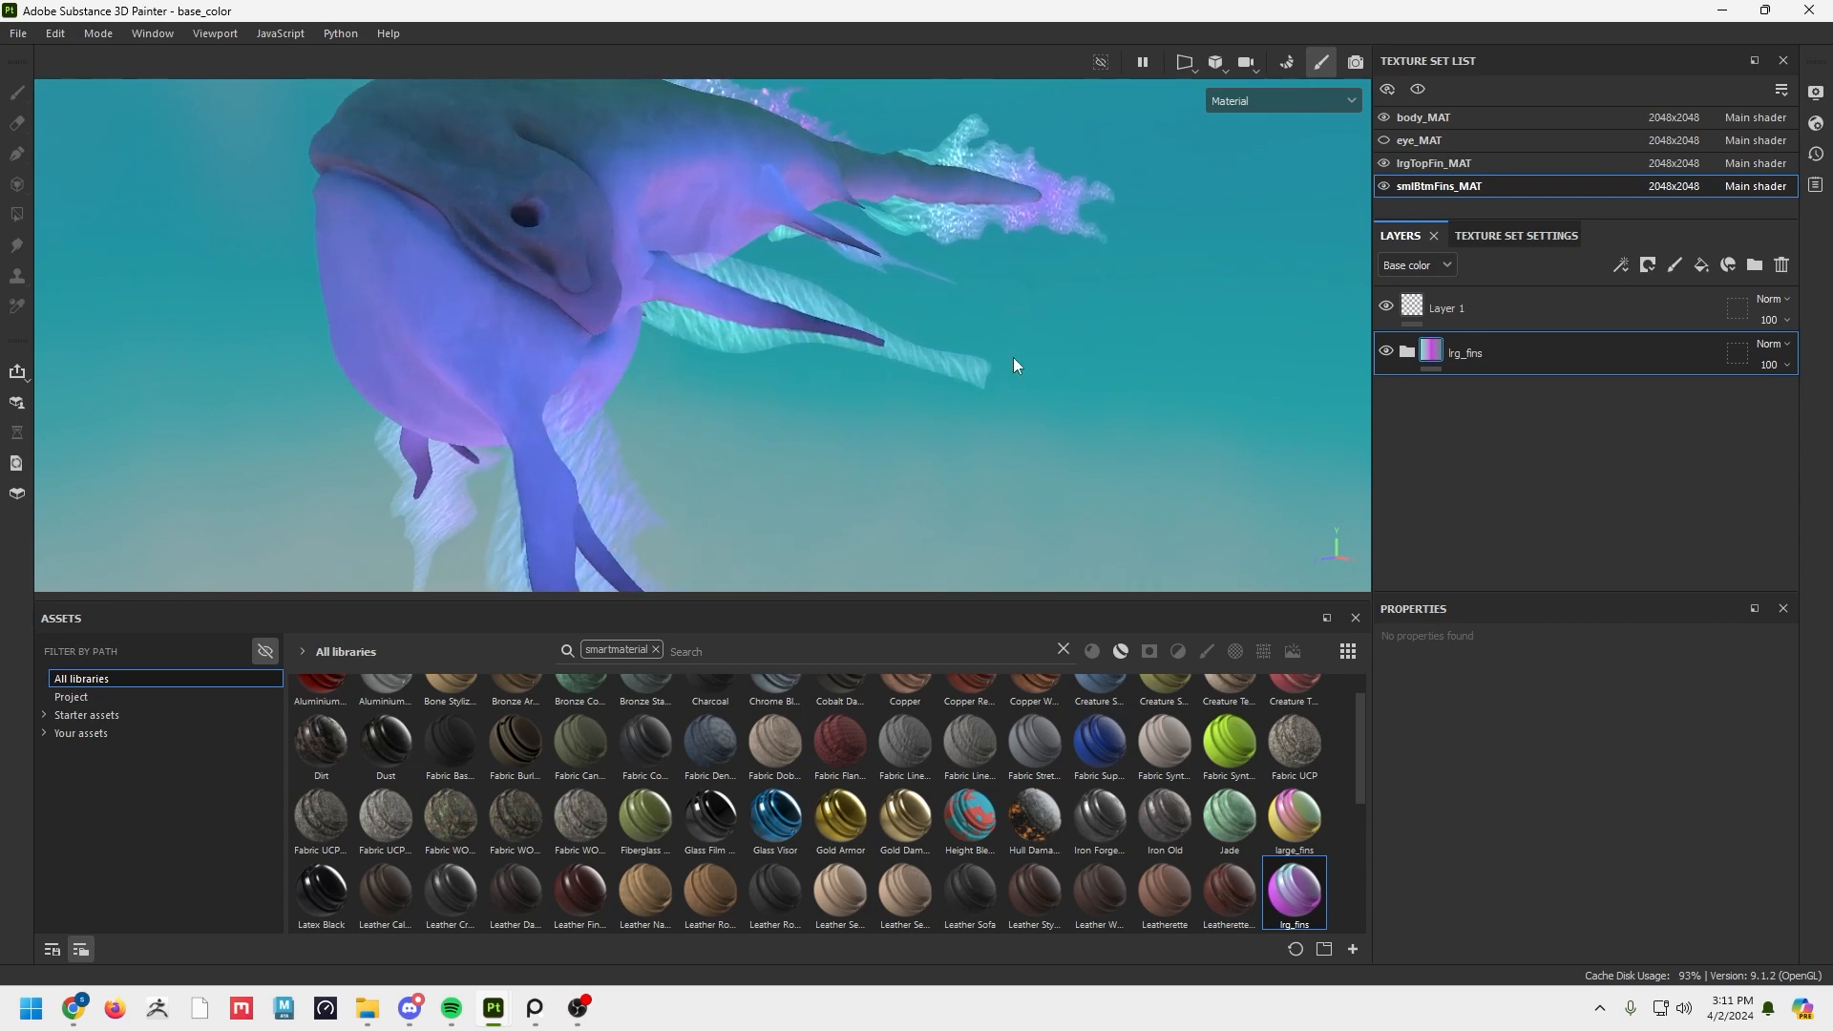
pyautogui.click(1406, 353)
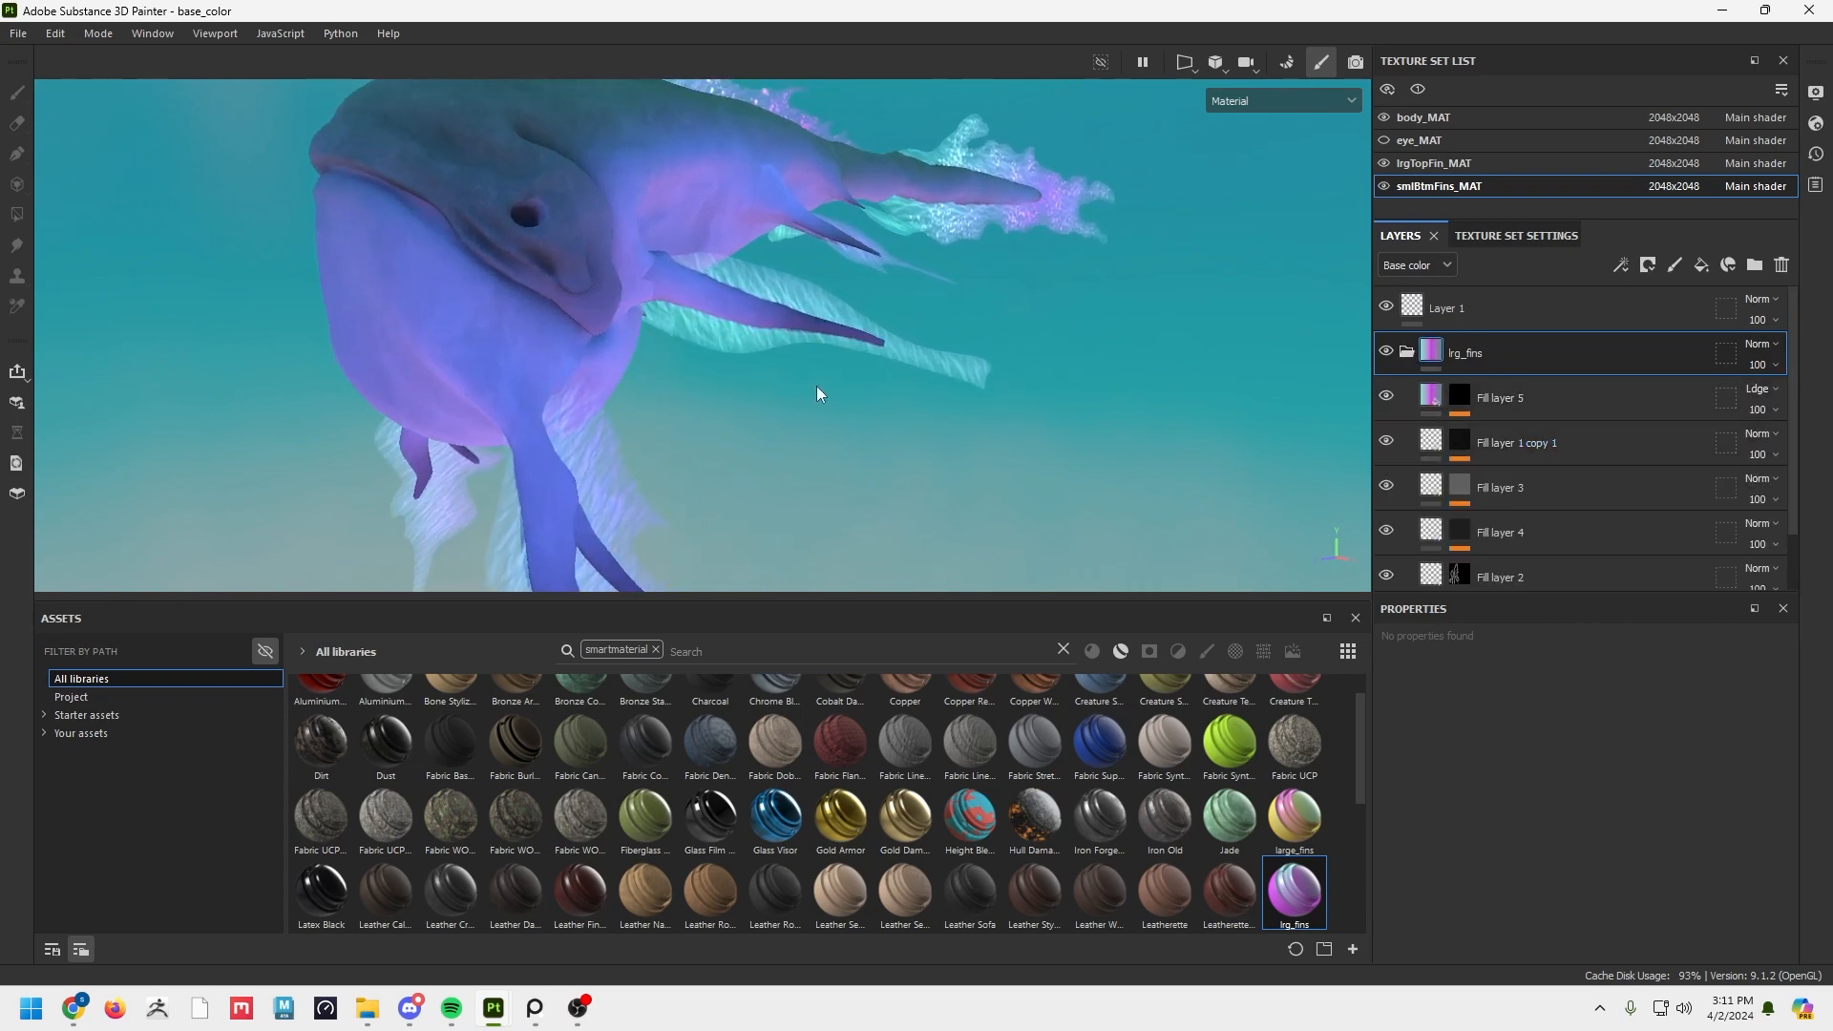
pyautogui.keyDown('alt'); pyautogui.moveTo(818, 393); pyautogui.dragTo(620, 287, button='middle'); pyautogui.keyUp('alt')
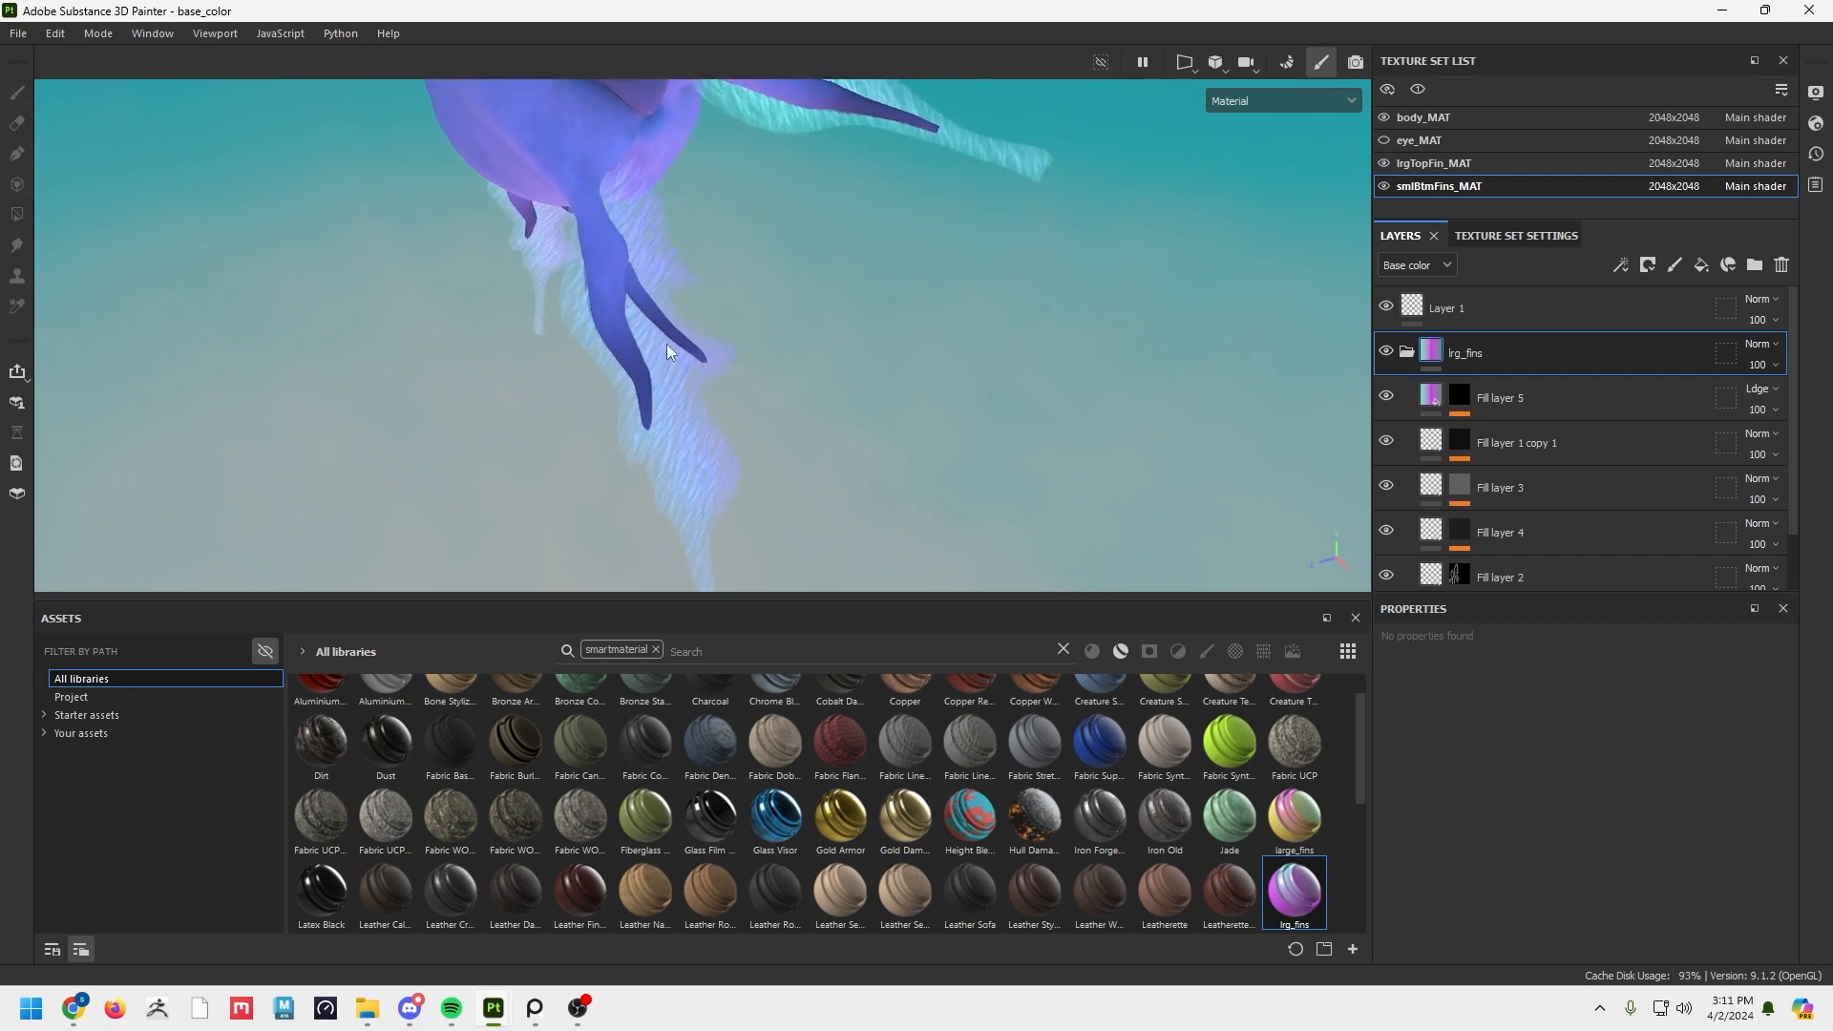
pyautogui.keyDown('alt'); pyautogui.moveTo(666, 351); pyautogui.dragTo(474, 258); pyautogui.keyUp('alt')
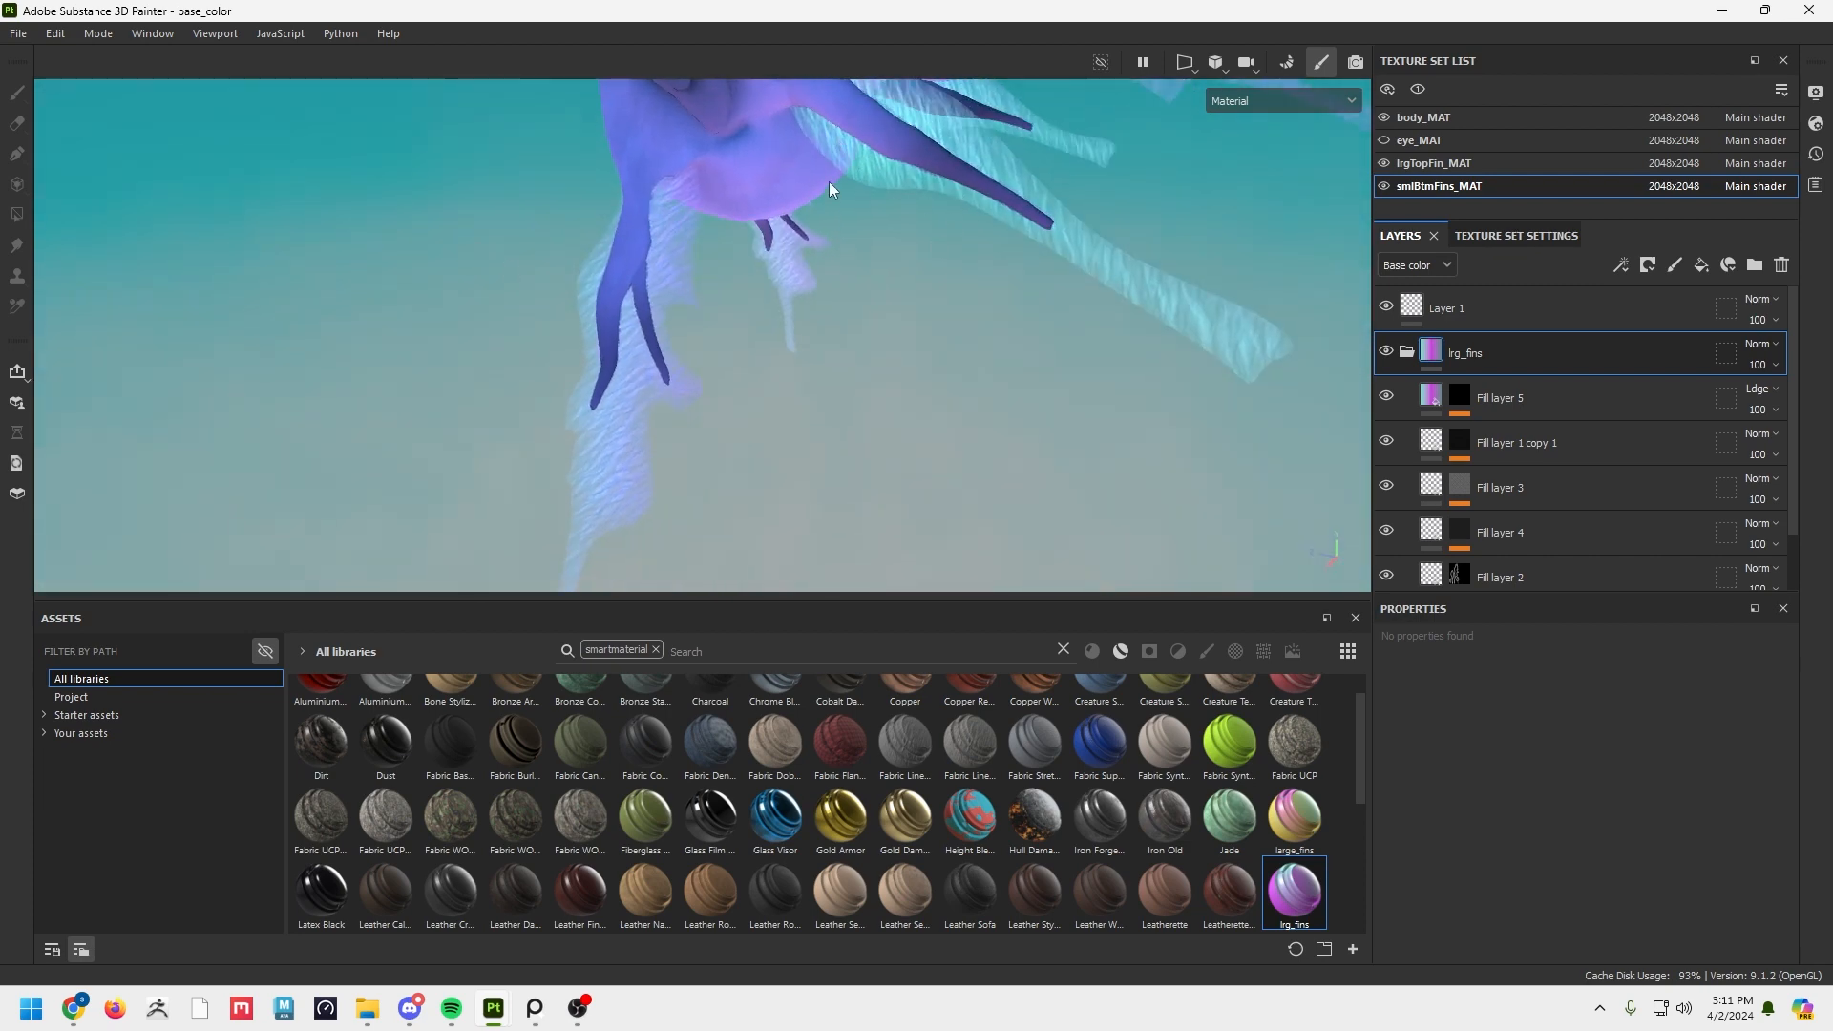
pyautogui.keyDown('alt'); pyautogui.moveTo(828, 189); pyautogui.dragTo(760, 381); pyautogui.keyUp('alt')
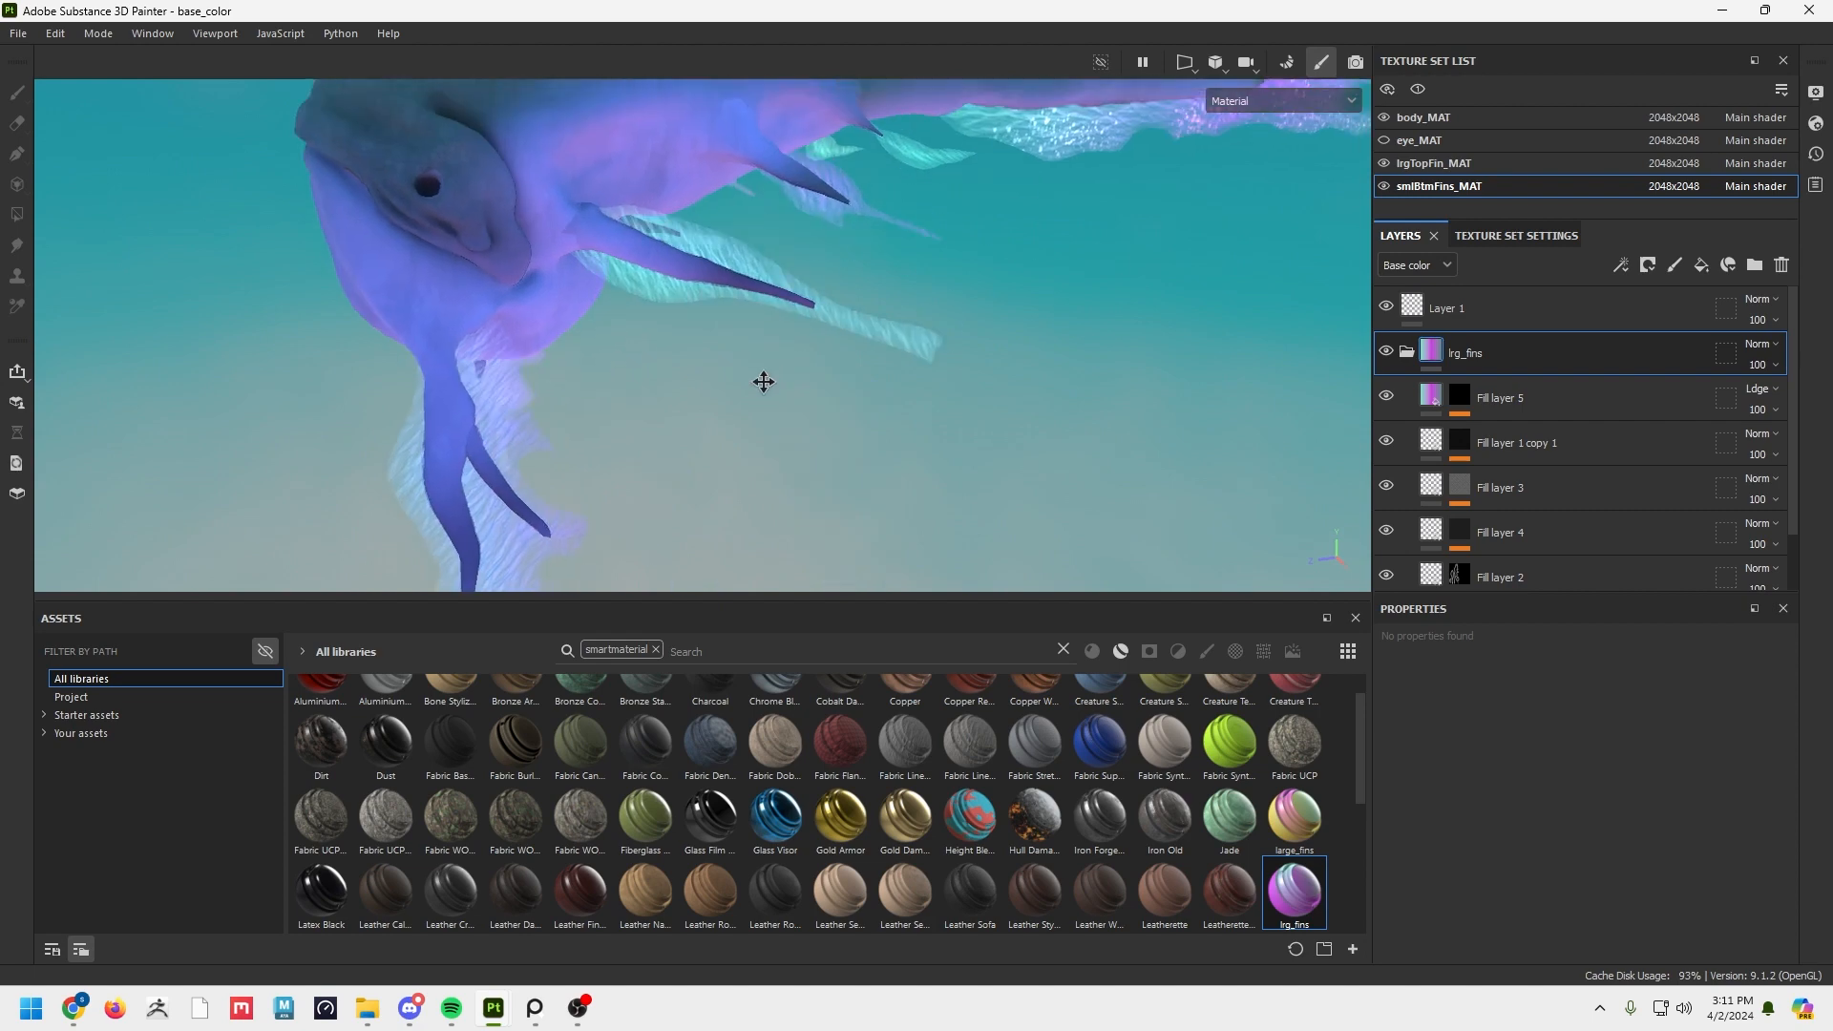
# Delete the empty Layer 1 and rename the collapsed lrg_fins folder smallFins01.
pyautogui.click(1411, 352)
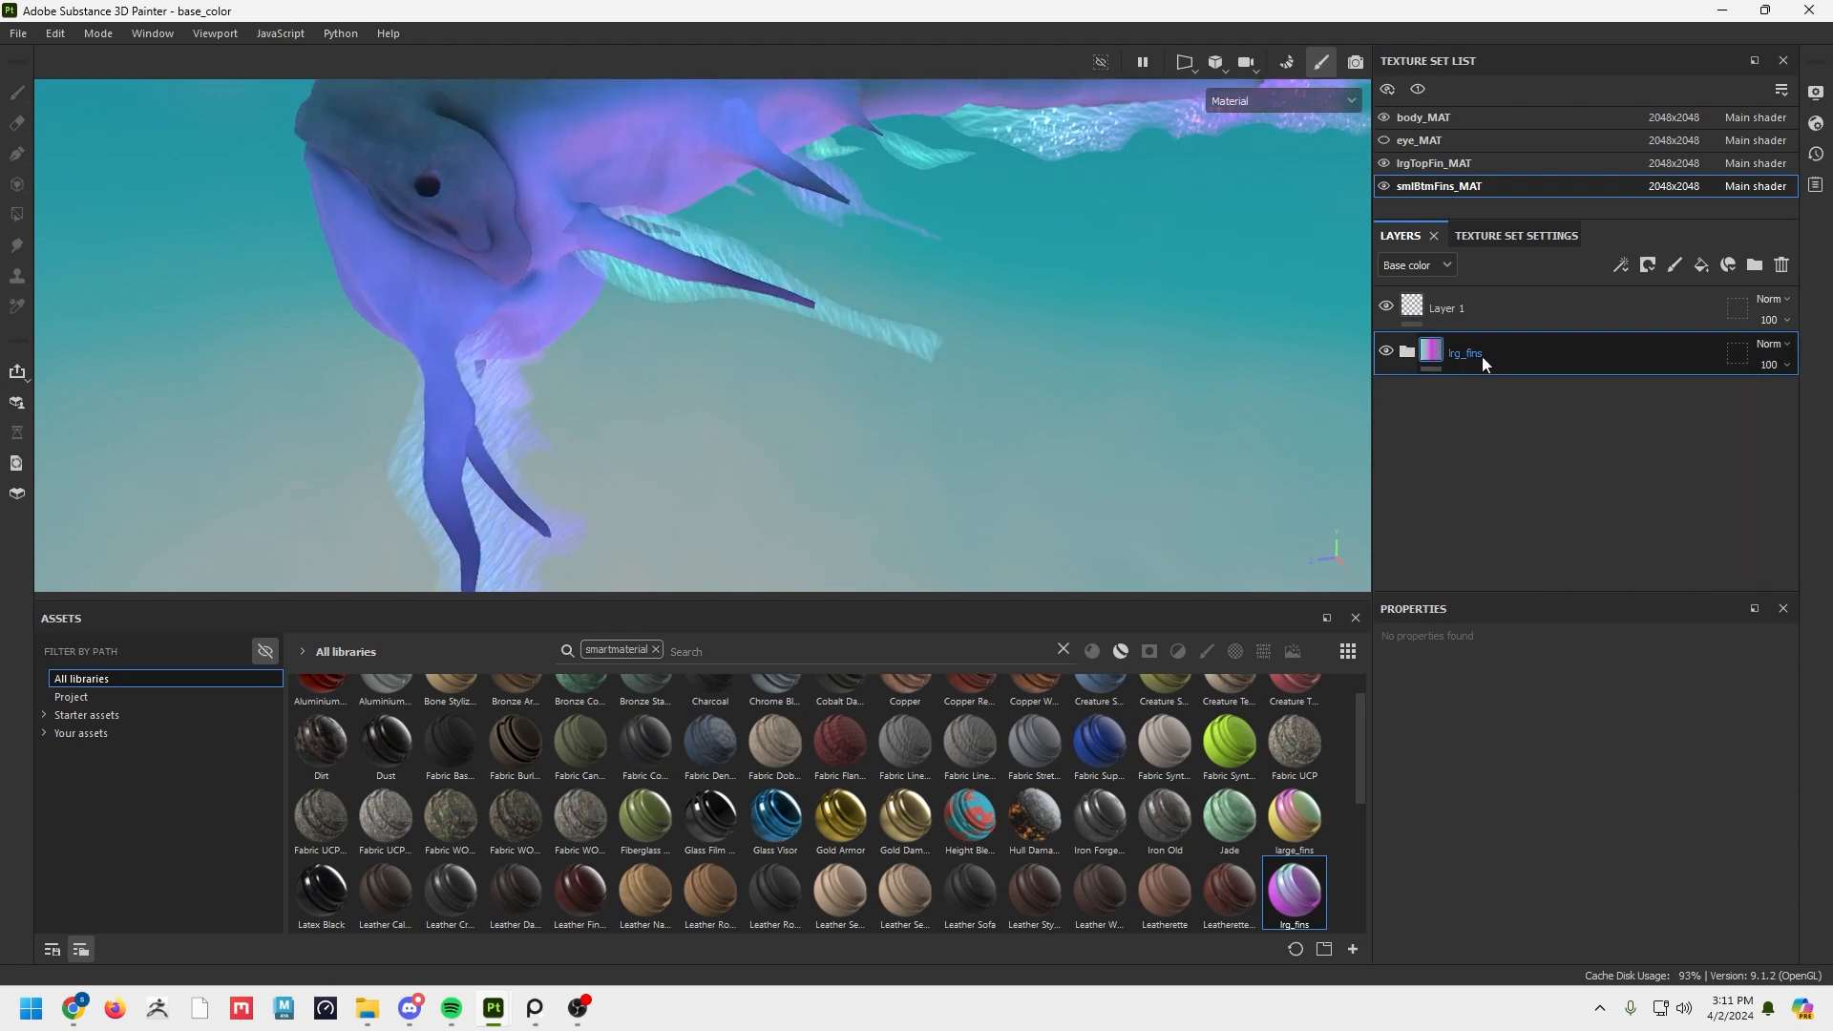
pyautogui.click(1447, 307)
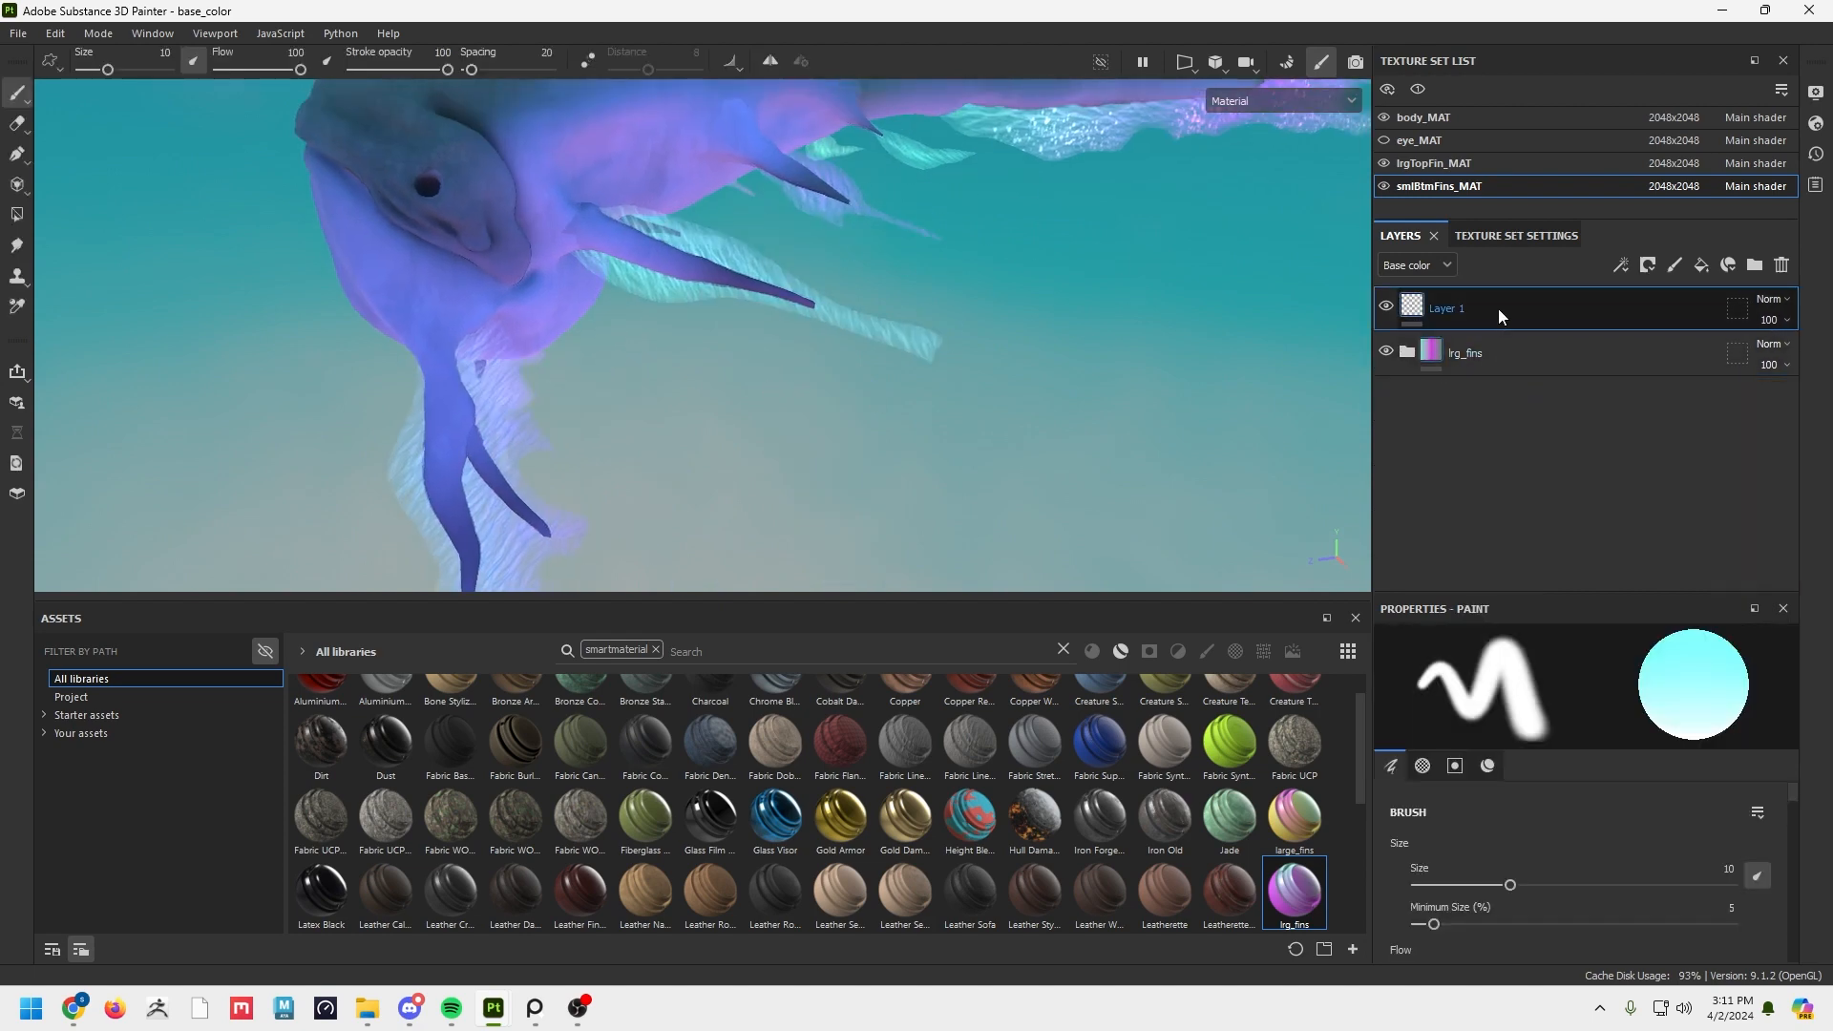
pyautogui.press('Delete')
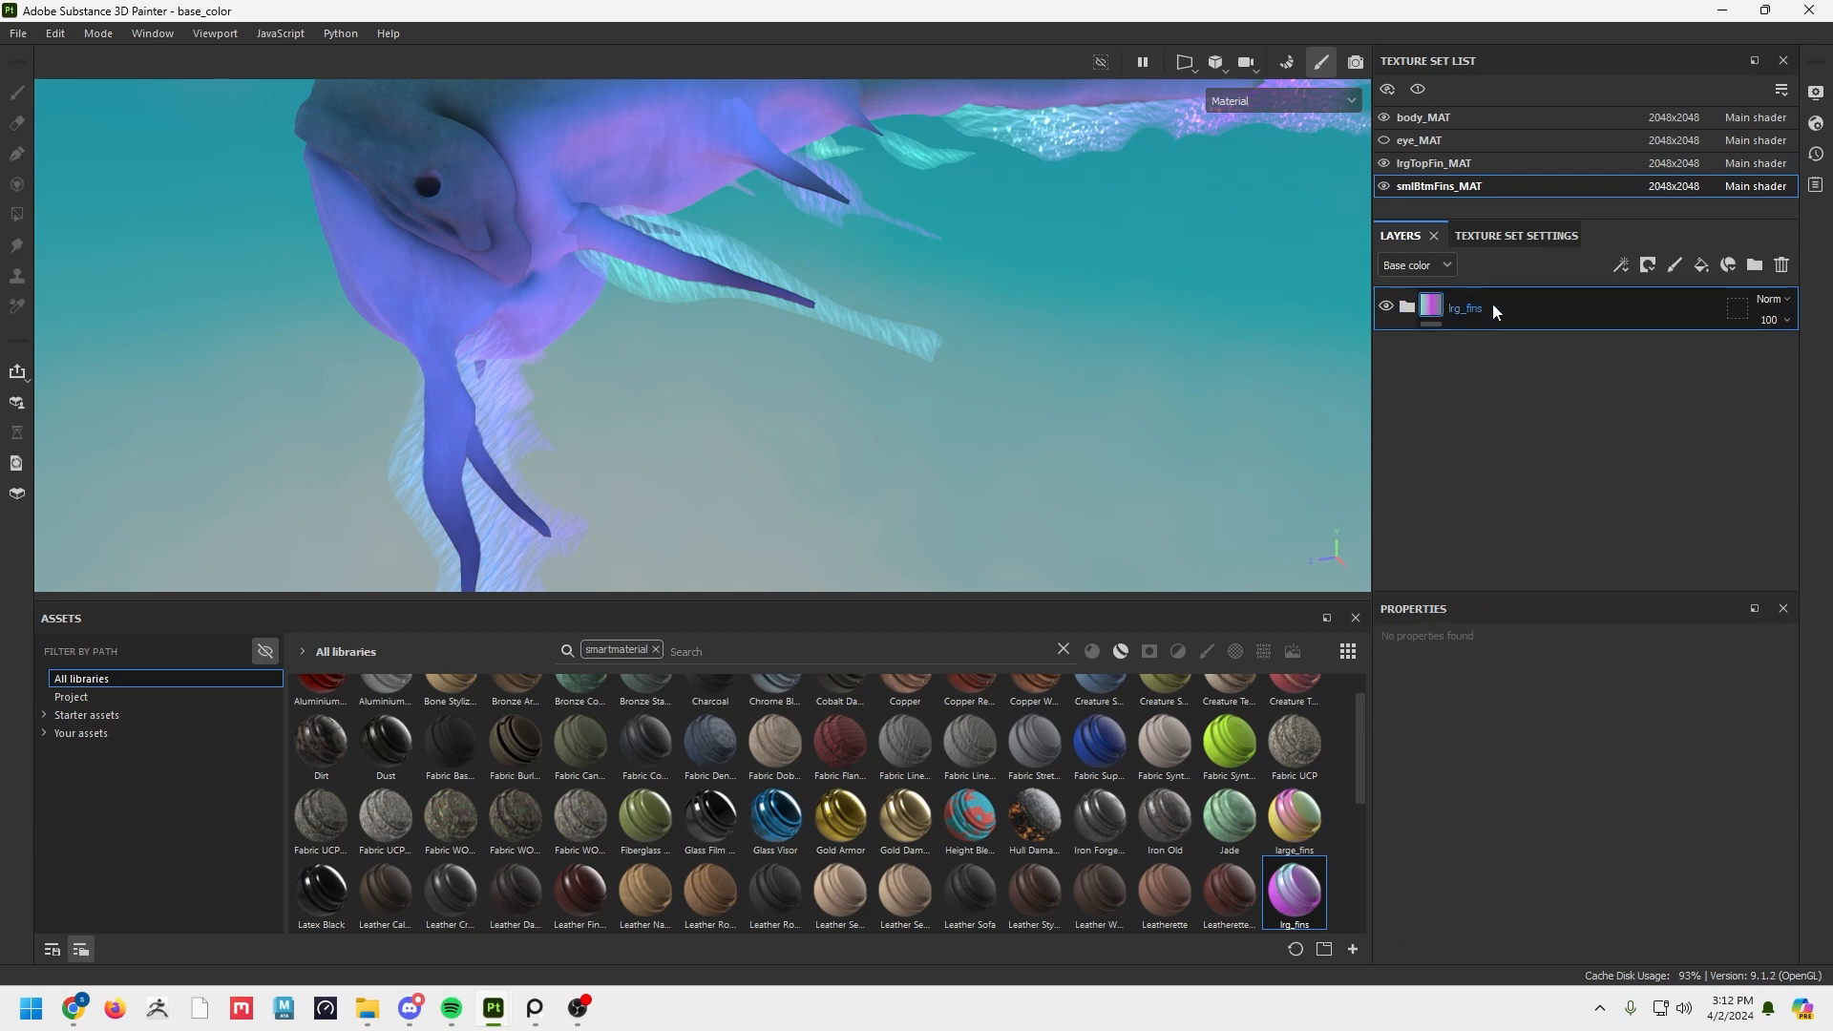
pyautogui.doubleClick(1465, 309)
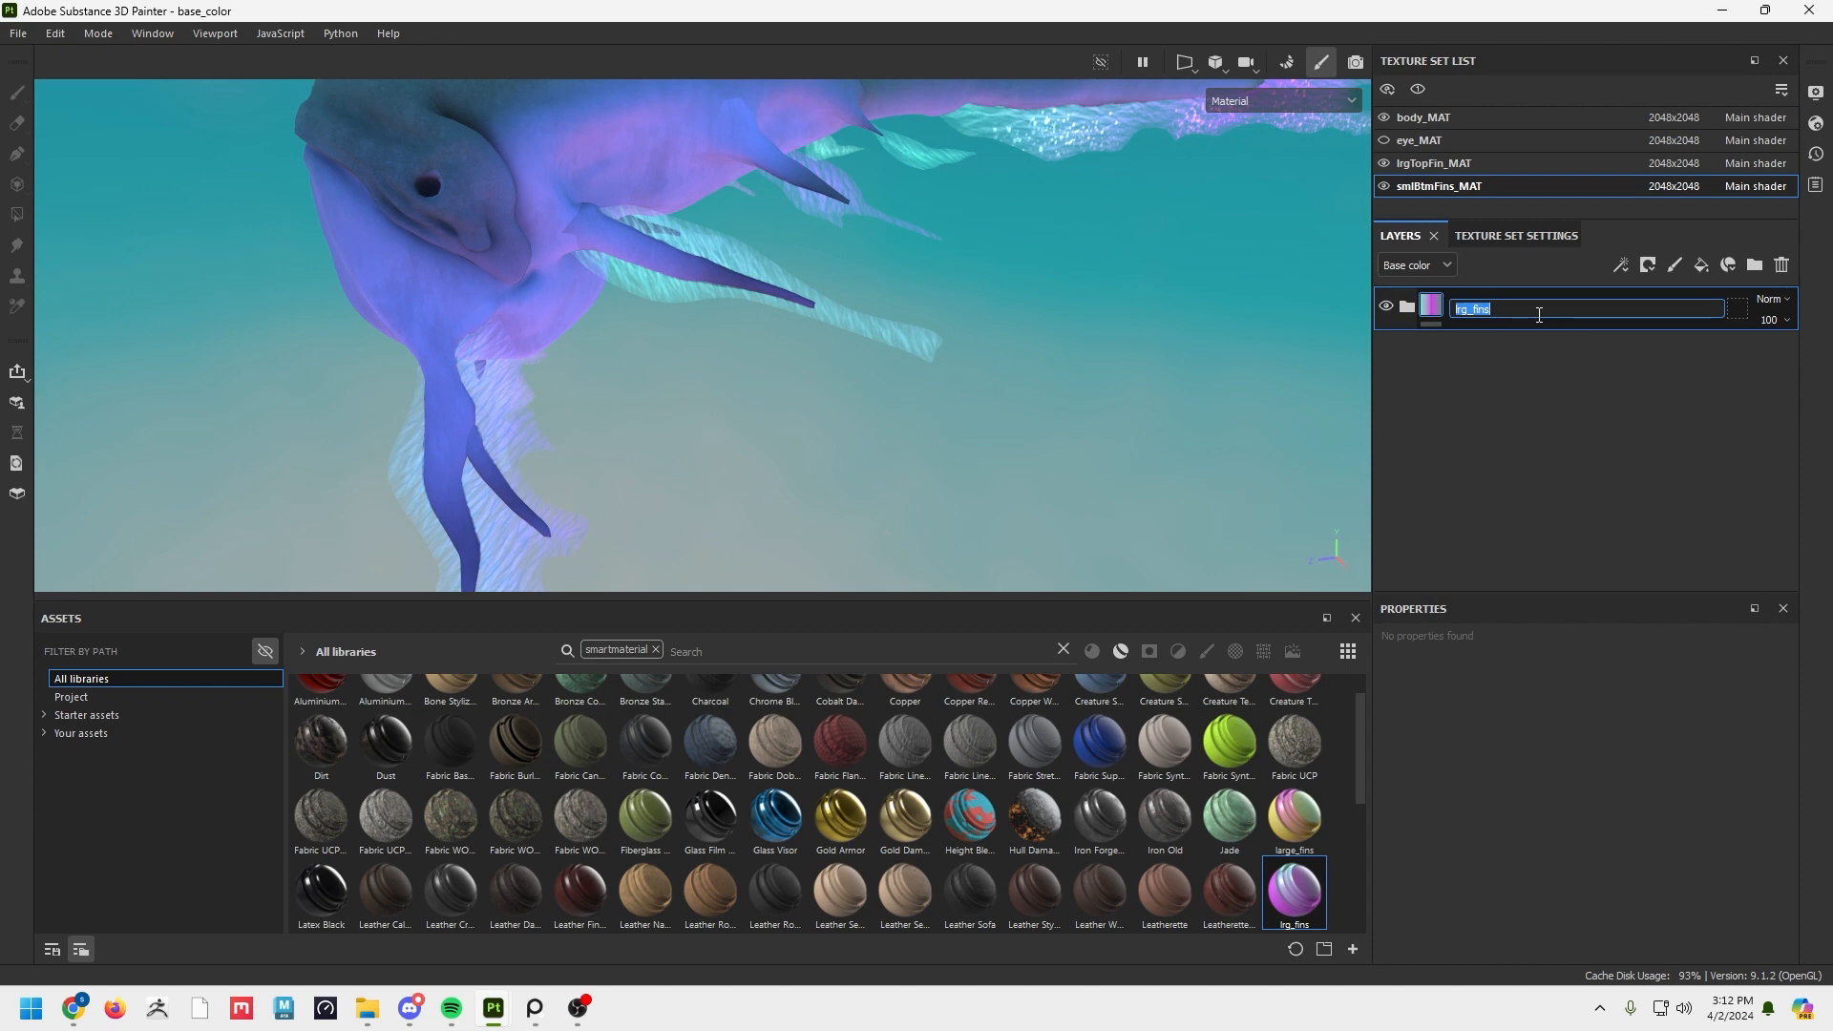
pyautogui.write('smallF')
pyautogui.press('Return')
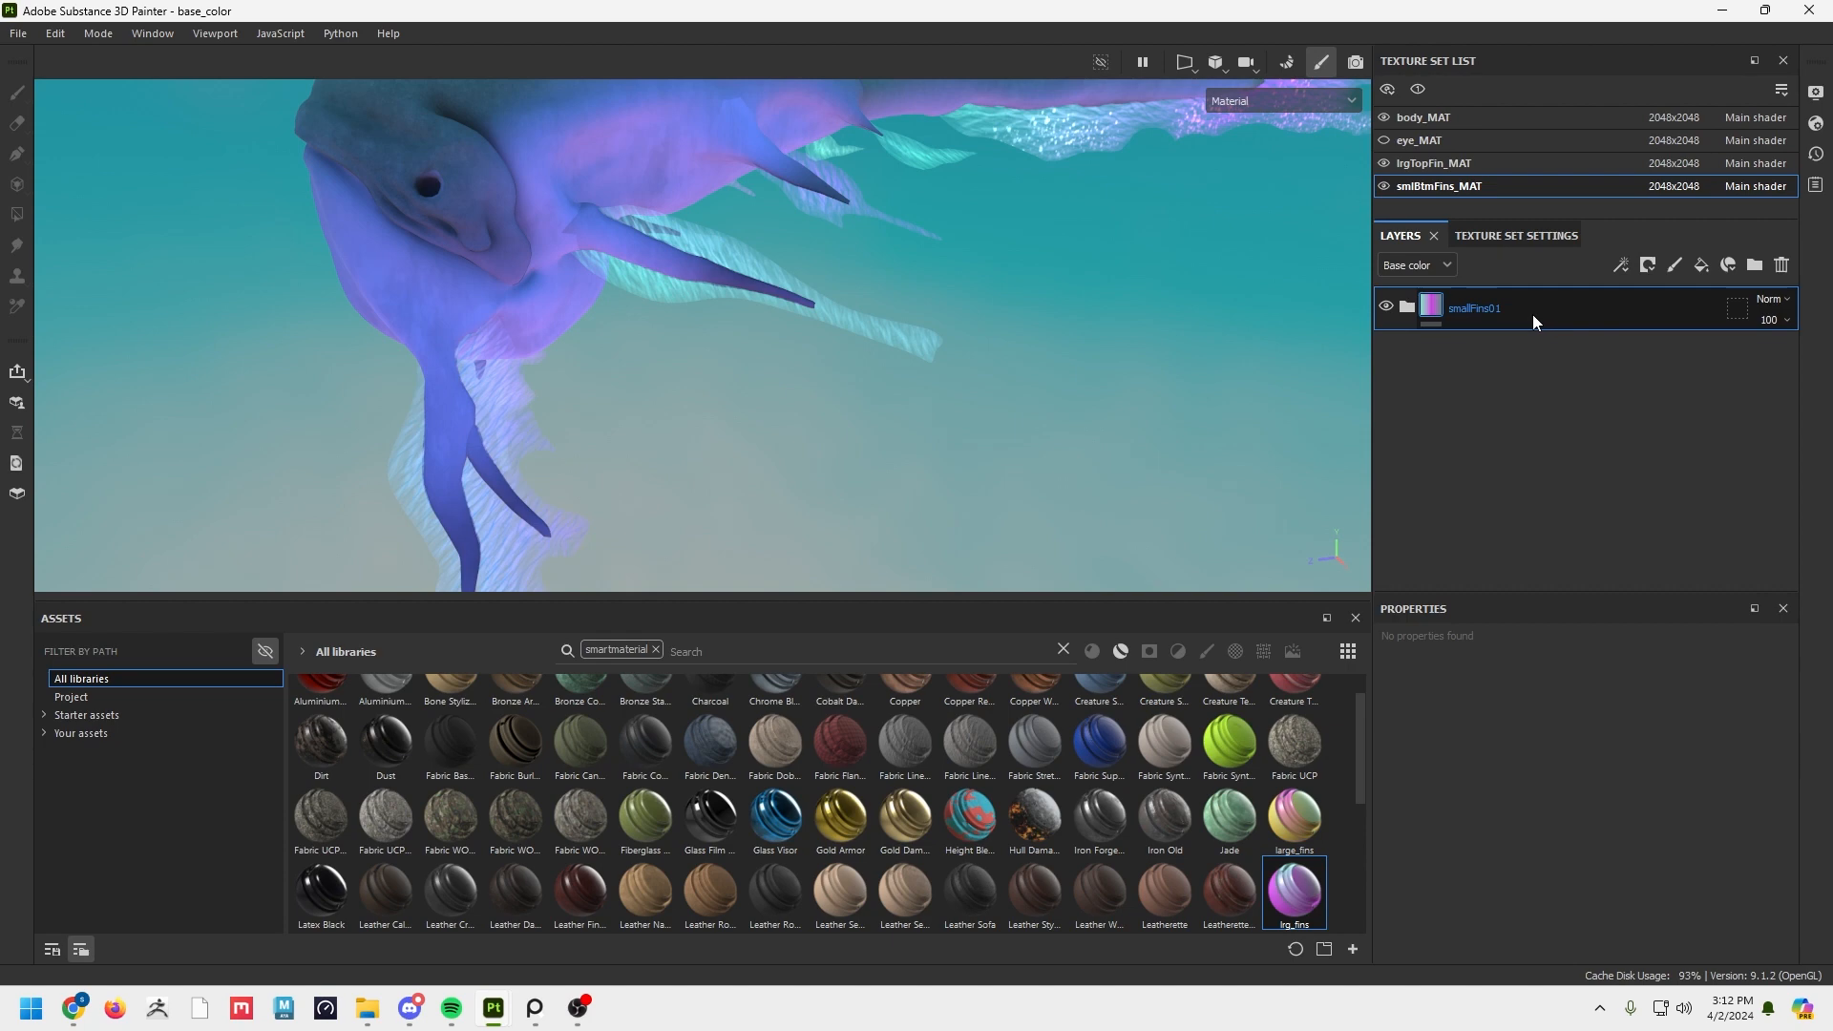
# Show the 3D and 2D views side by side and add a black mask to the smallFins01 folder.
pyautogui.moveTo(662, 348); pyautogui.dragTo(753, 277, button='middle')
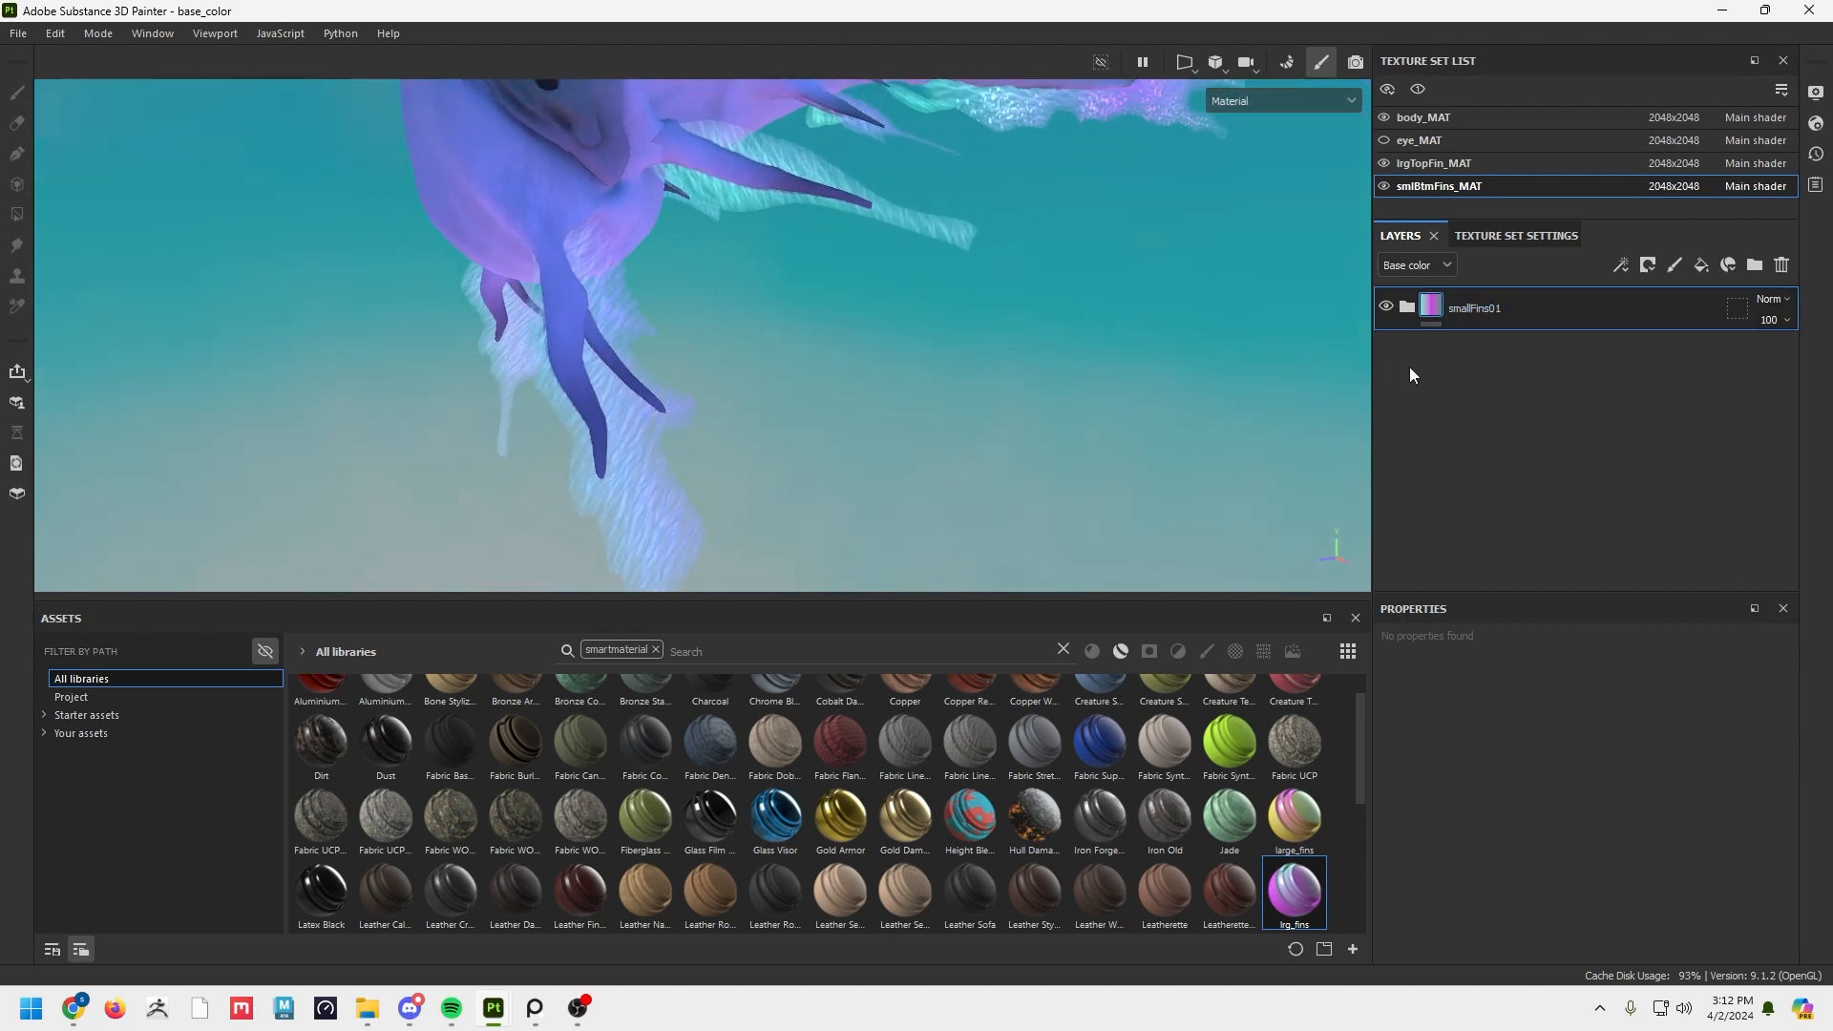
pyautogui.click(1193, 69)
pyautogui.click(1222, 90)
pyautogui.keyDown('alt'); pyautogui.moveTo(999, 312); pyautogui.dragTo(1103, 315, button='right'); pyautogui.keyUp('alt')
pyautogui.keyDown('alt'); pyautogui.moveTo(1068, 320); pyautogui.dragTo(1107, 304, button='middle'); pyautogui.keyUp('alt')
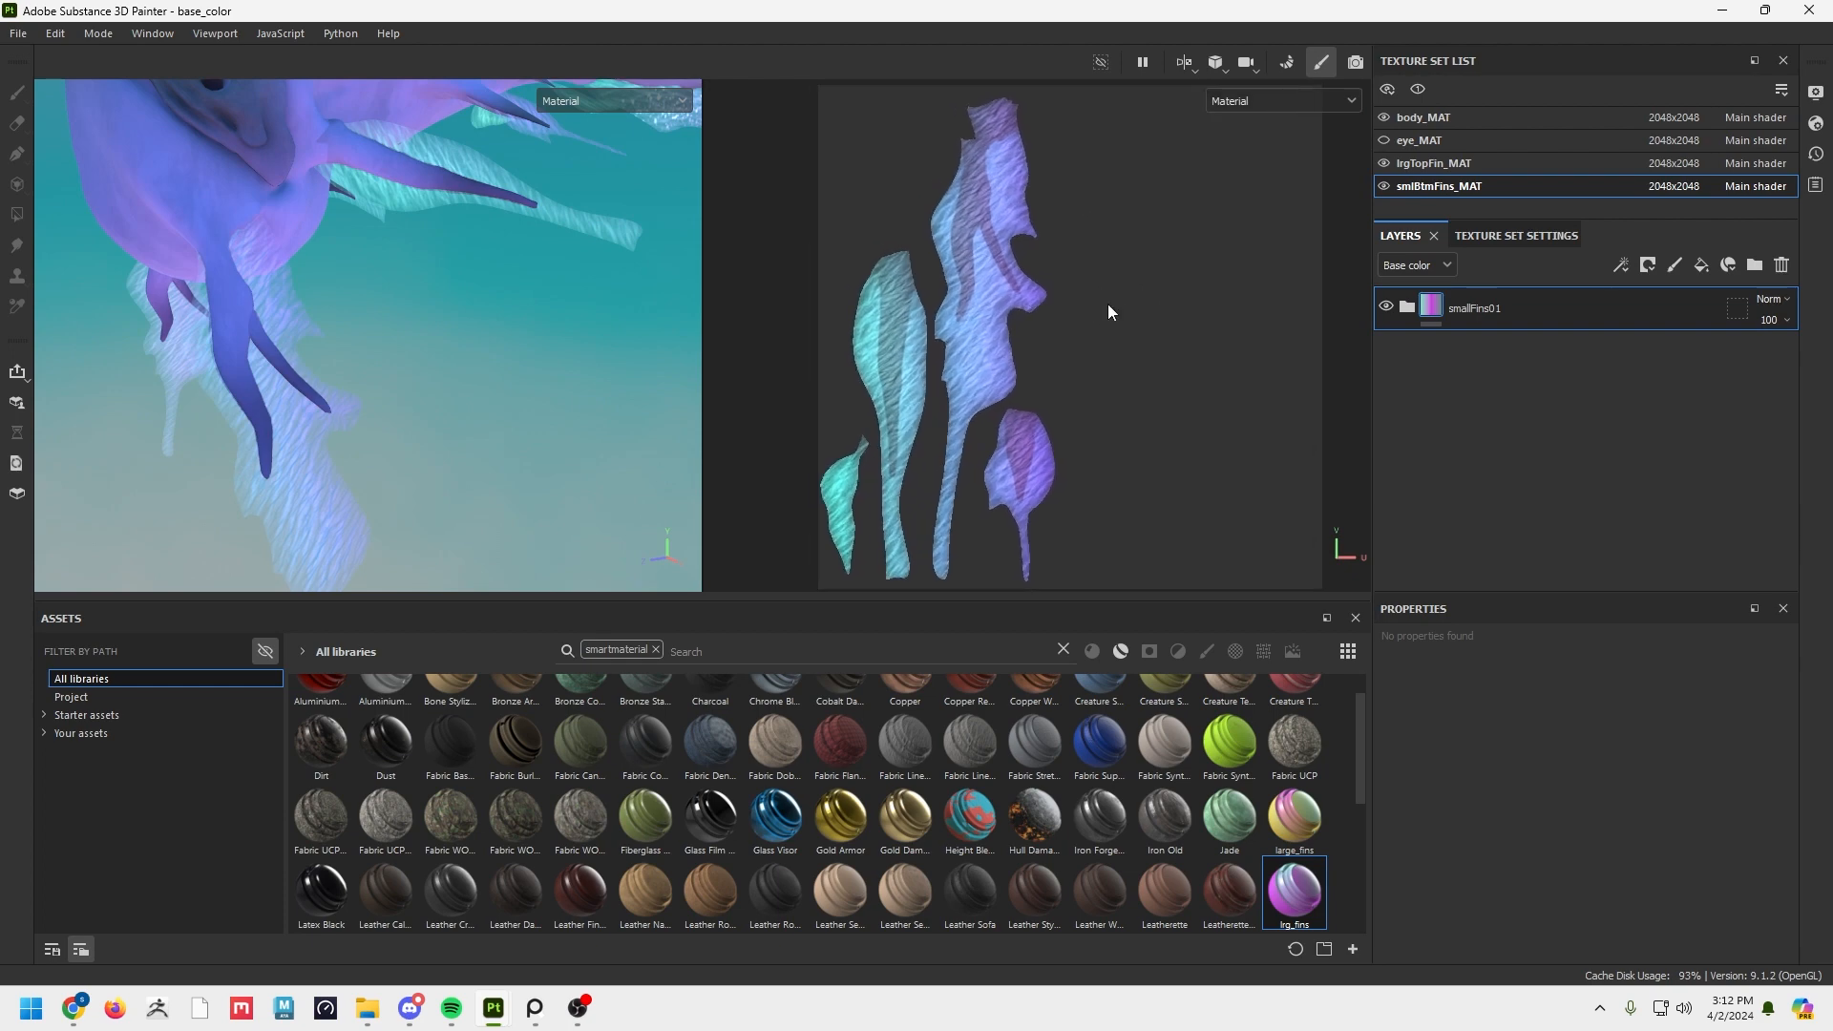
pyautogui.rightClick(1537, 316)
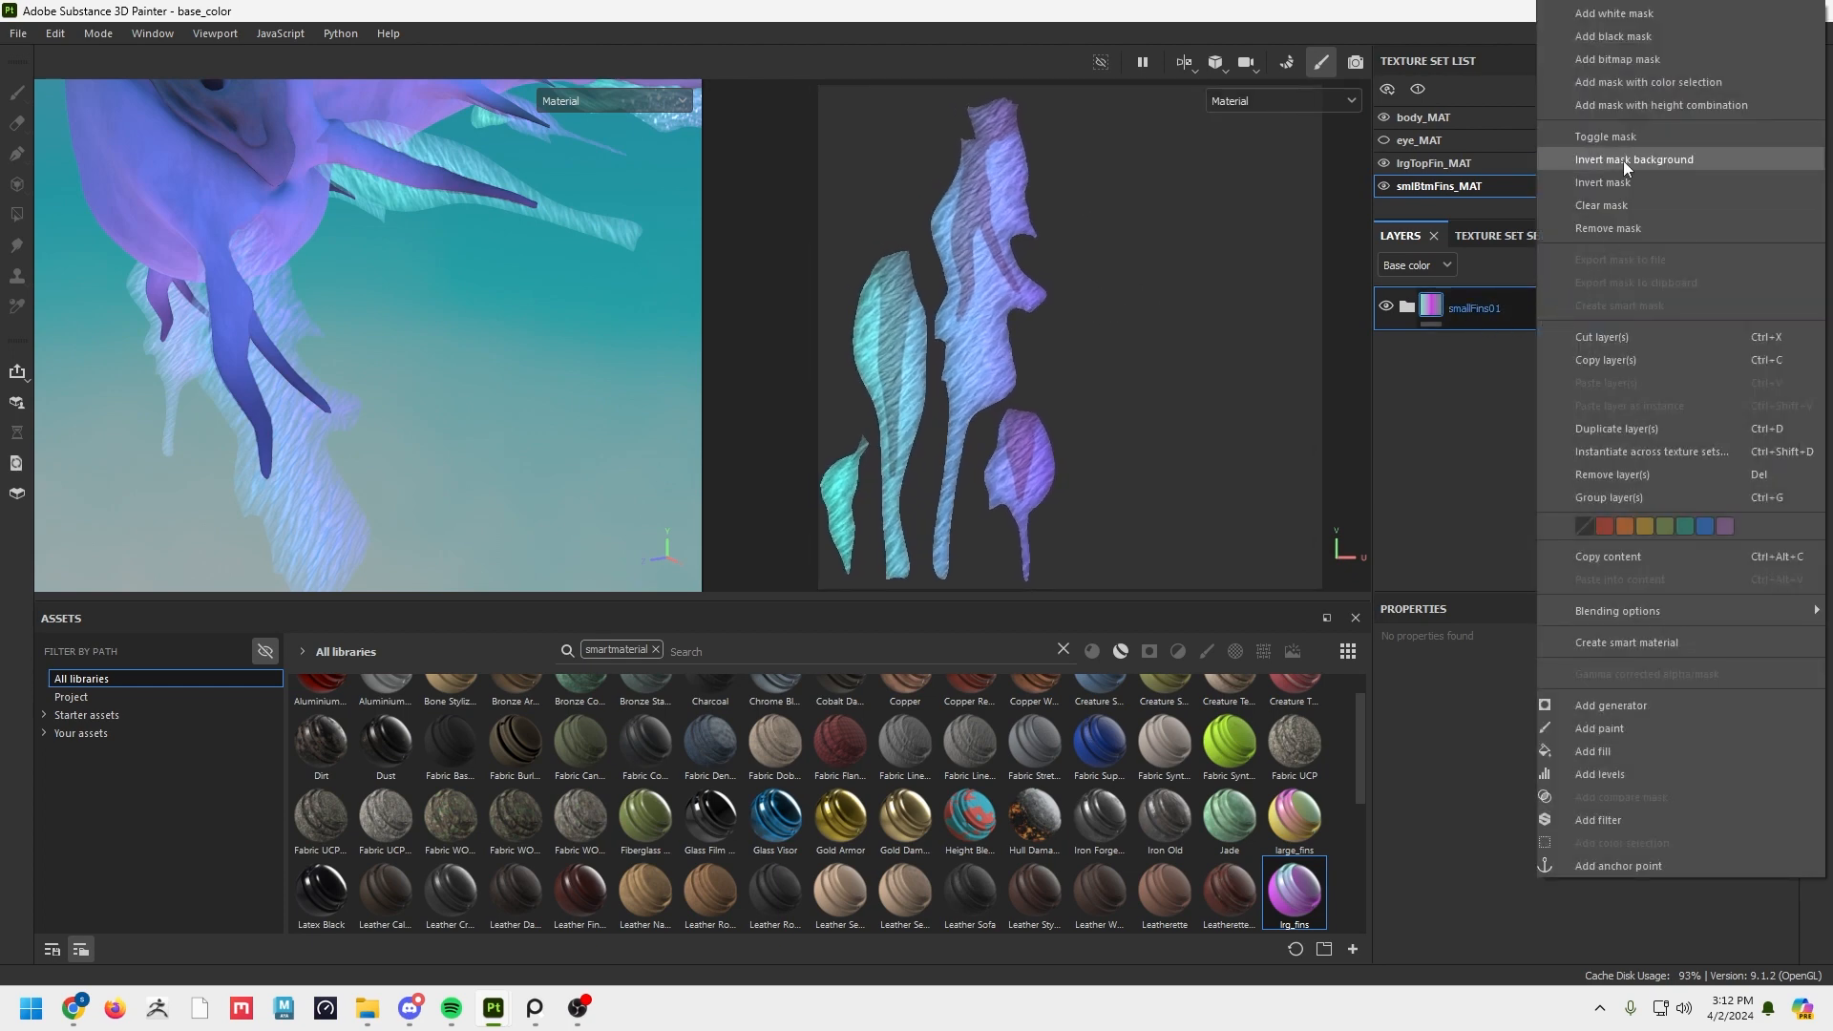
pyautogui.click(1612, 36)
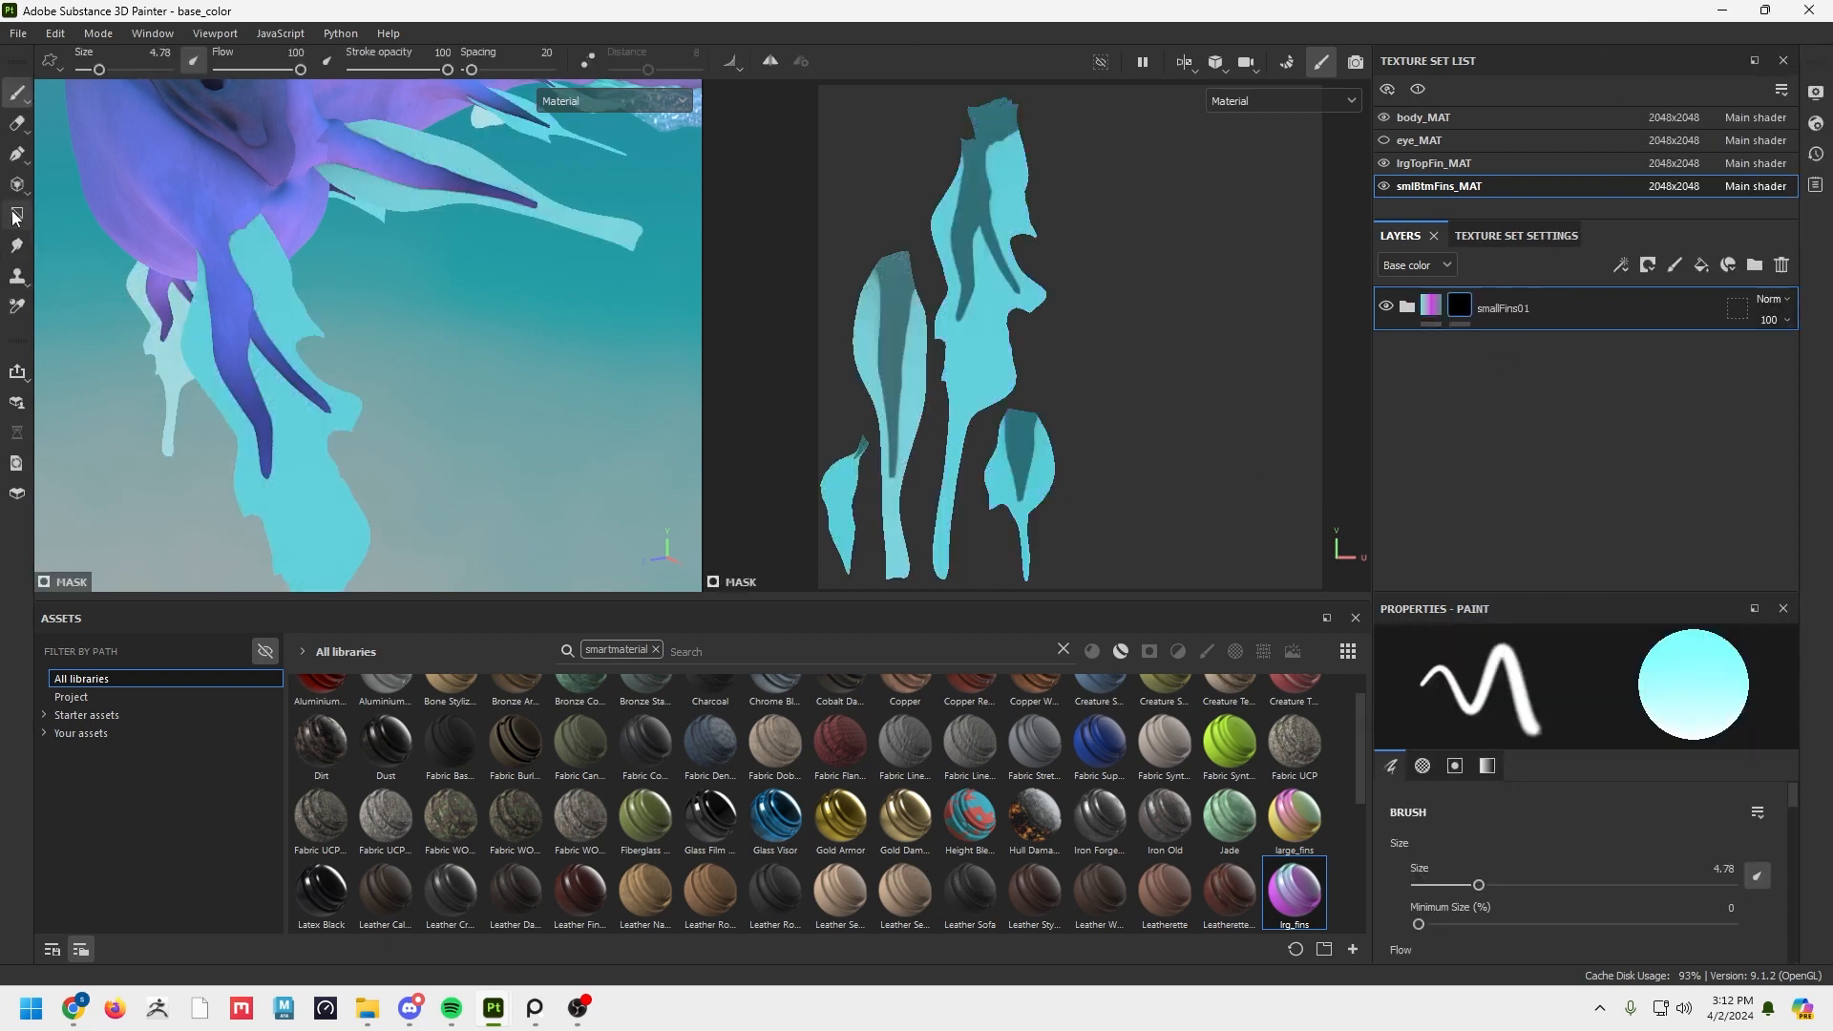
# Fill the whole UV island of the largest lower fin with white in the smallFins01 mask using Polygon Fill, then return to the Paint tool.
pyautogui.click(16, 215)
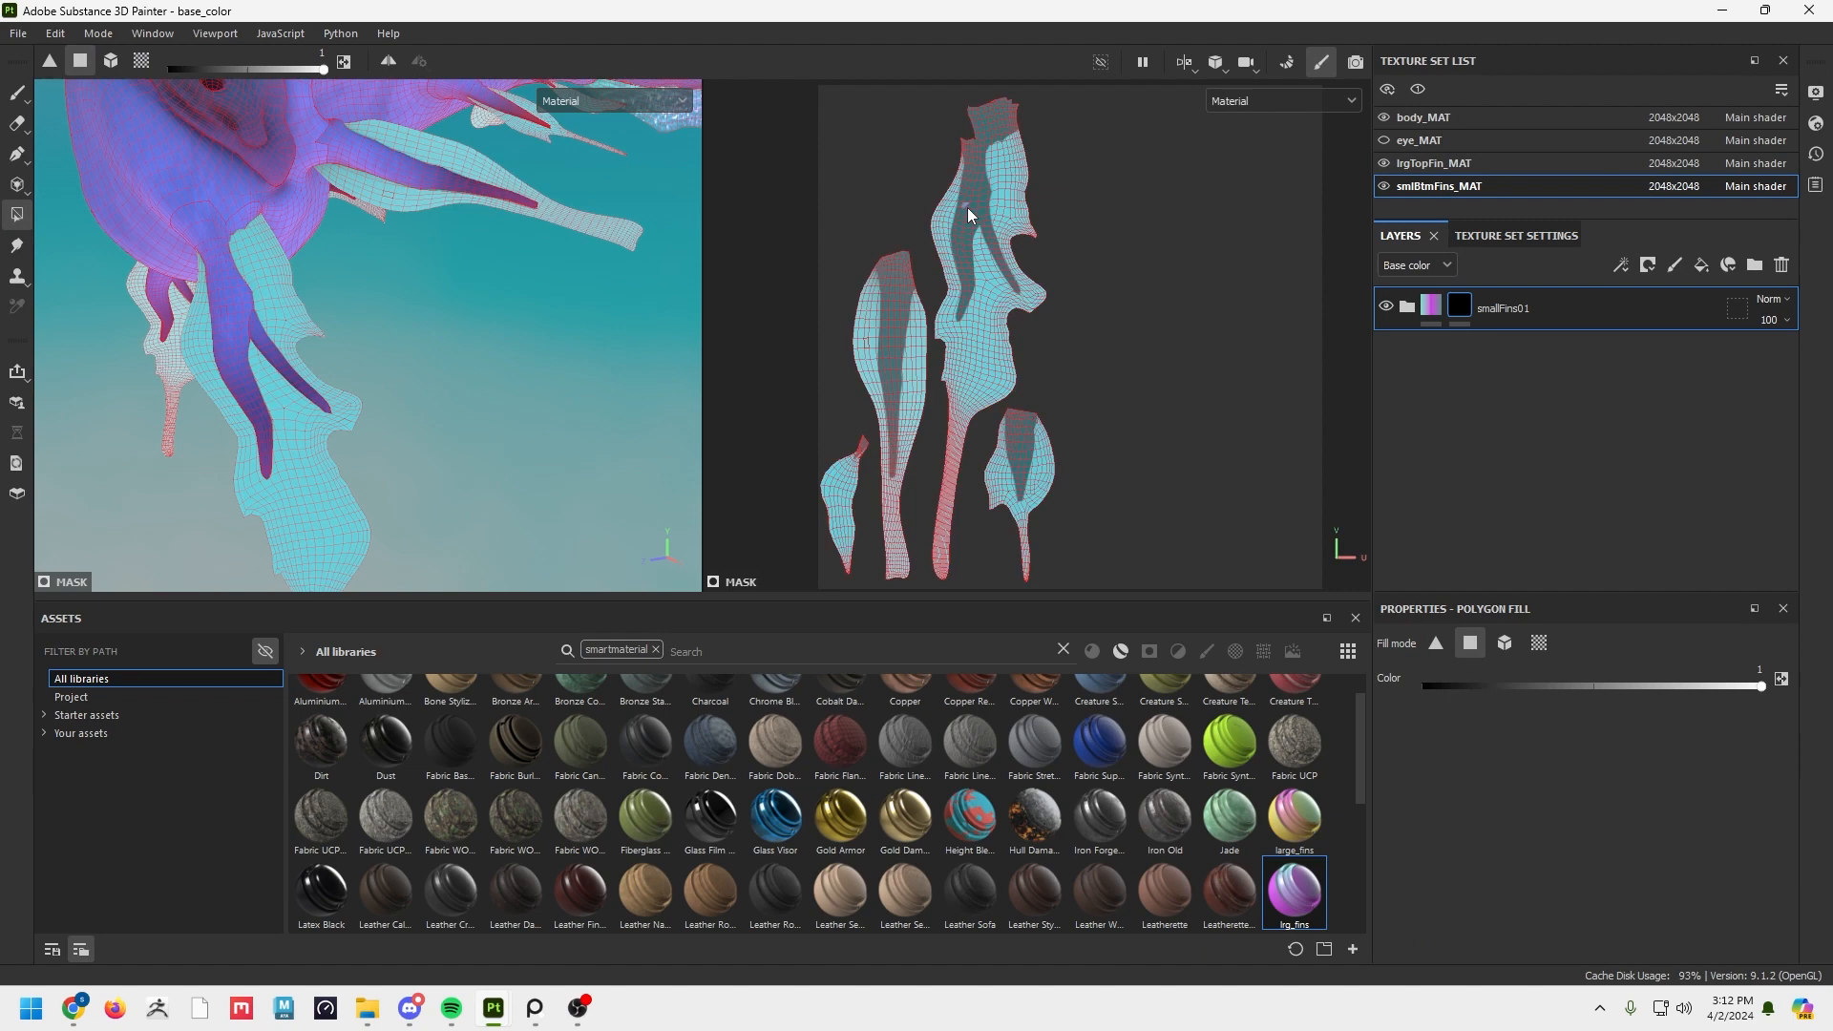
pyautogui.moveTo(933, 105); pyautogui.dragTo(1054, 221)
pyautogui.scroll(3, 1040, 300)
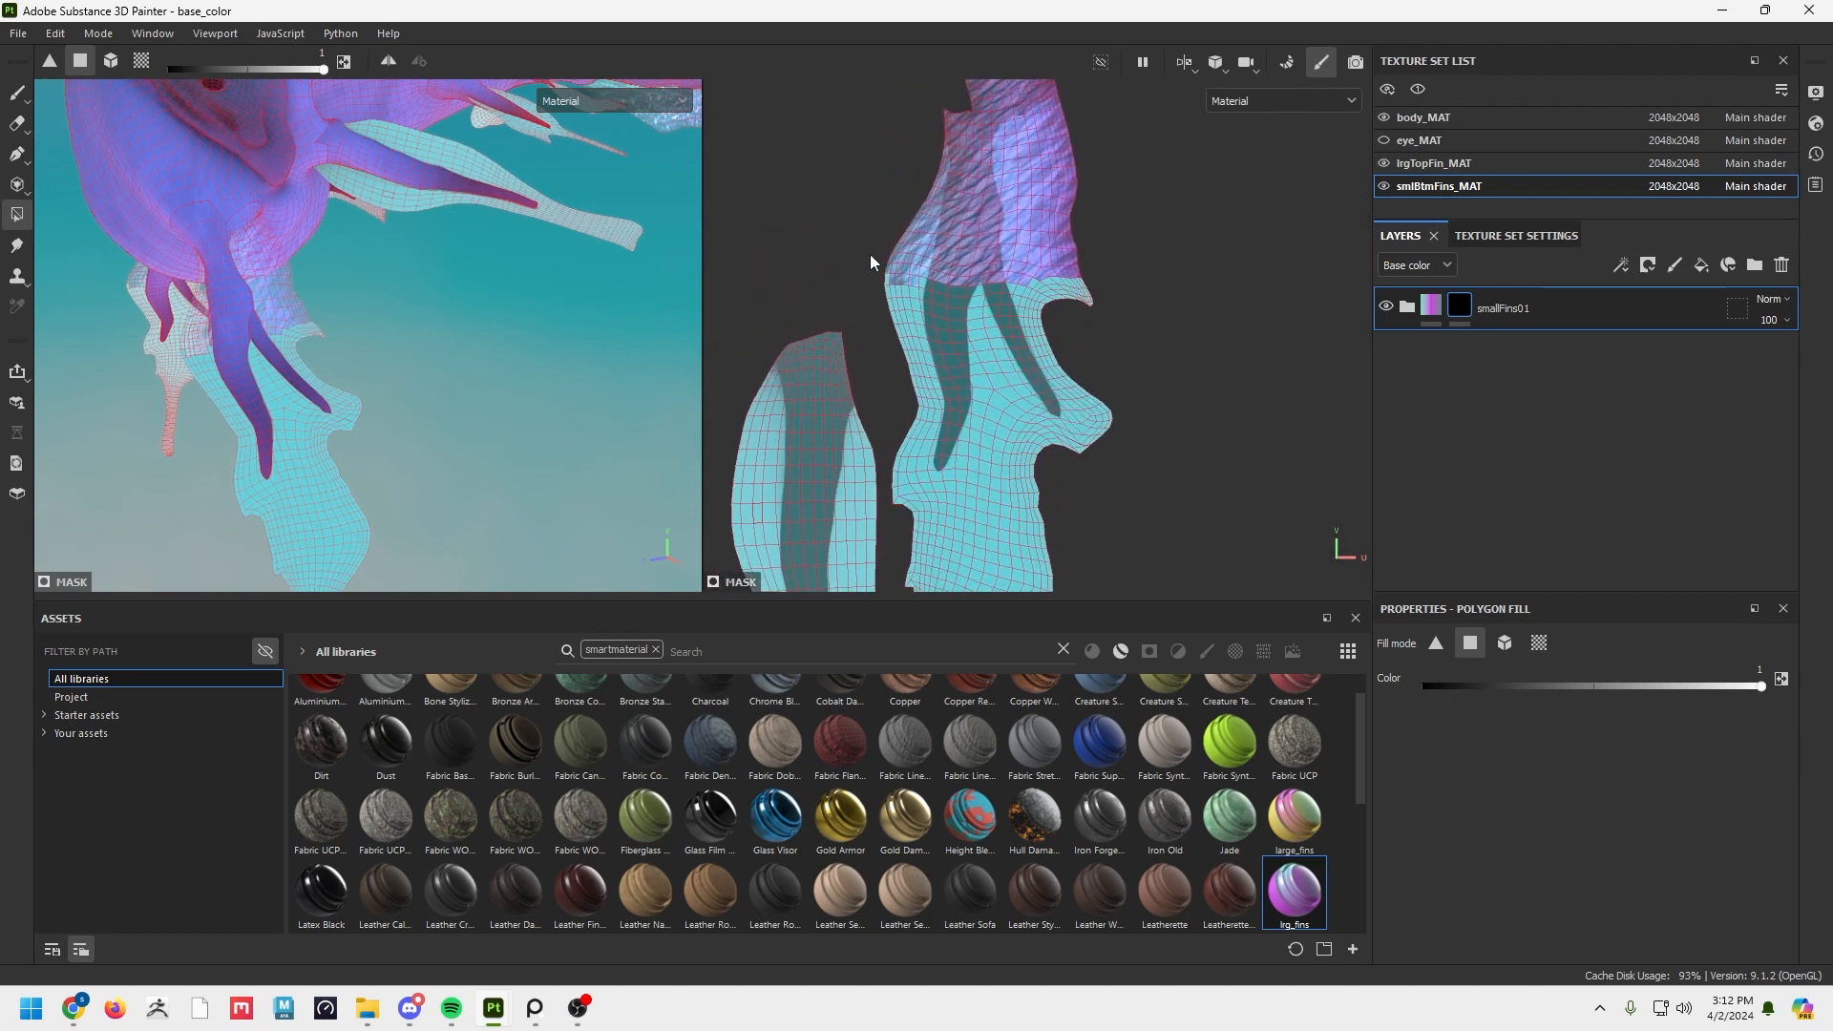
pyautogui.moveTo(869, 254); pyautogui.dragTo(1173, 335)
pyautogui.moveTo(1176, 470); pyautogui.dragTo(902, 303)
pyautogui.moveTo(1004, 530); pyautogui.dragTo(1033, 374, button='middle')
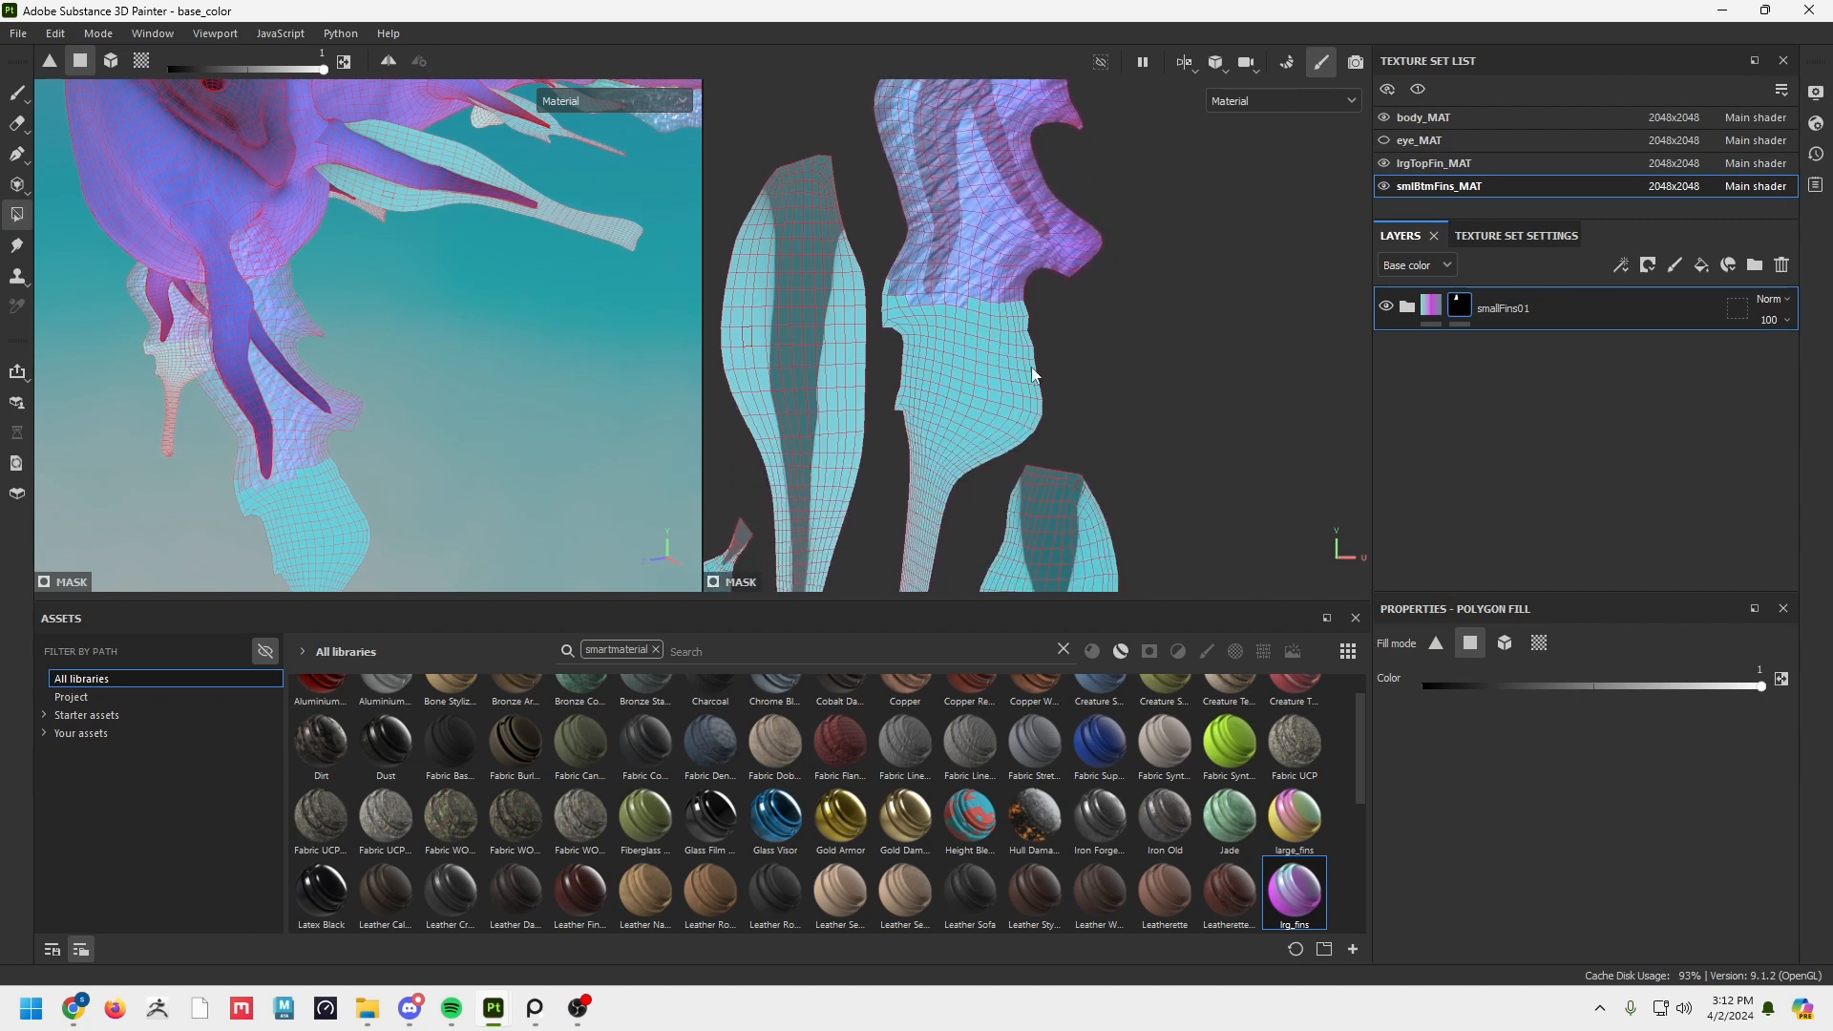
pyautogui.moveTo(1134, 412); pyautogui.dragTo(885, 239)
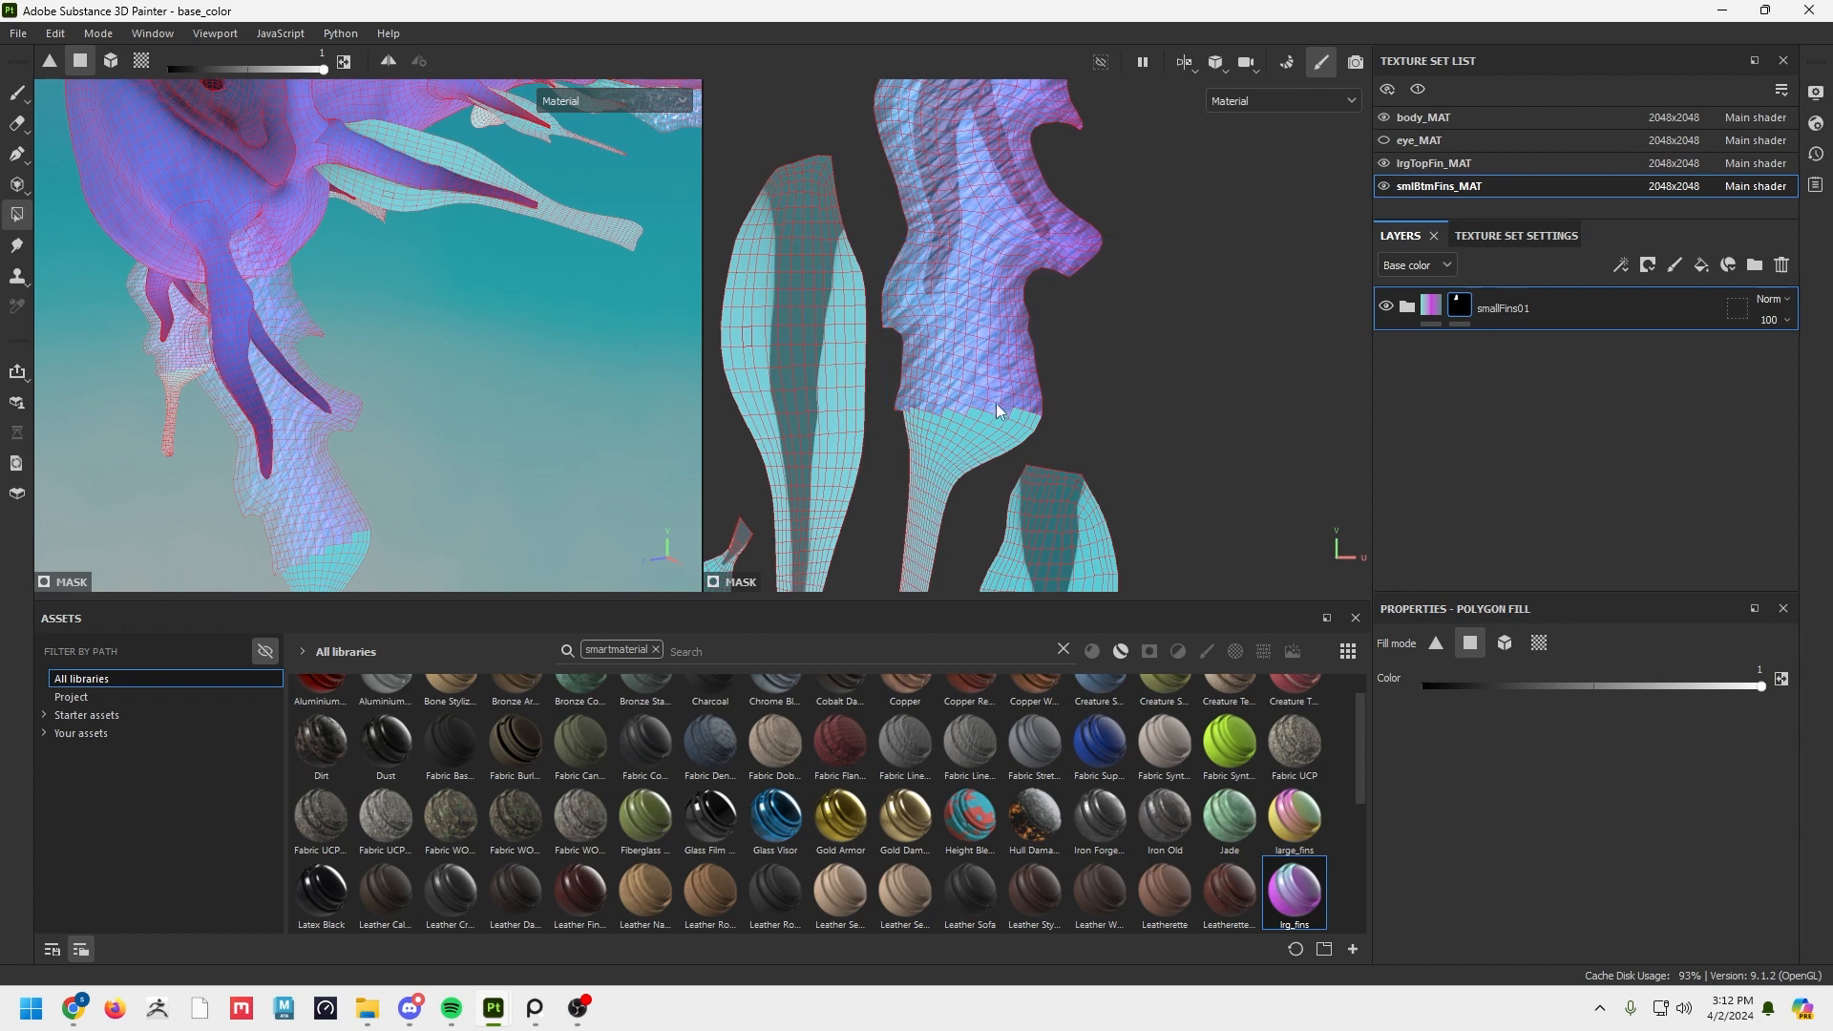
pyautogui.moveTo(996, 409); pyautogui.dragTo(1018, 285, button='middle')
pyautogui.moveTo(974, 279); pyautogui.dragTo(927, 341)
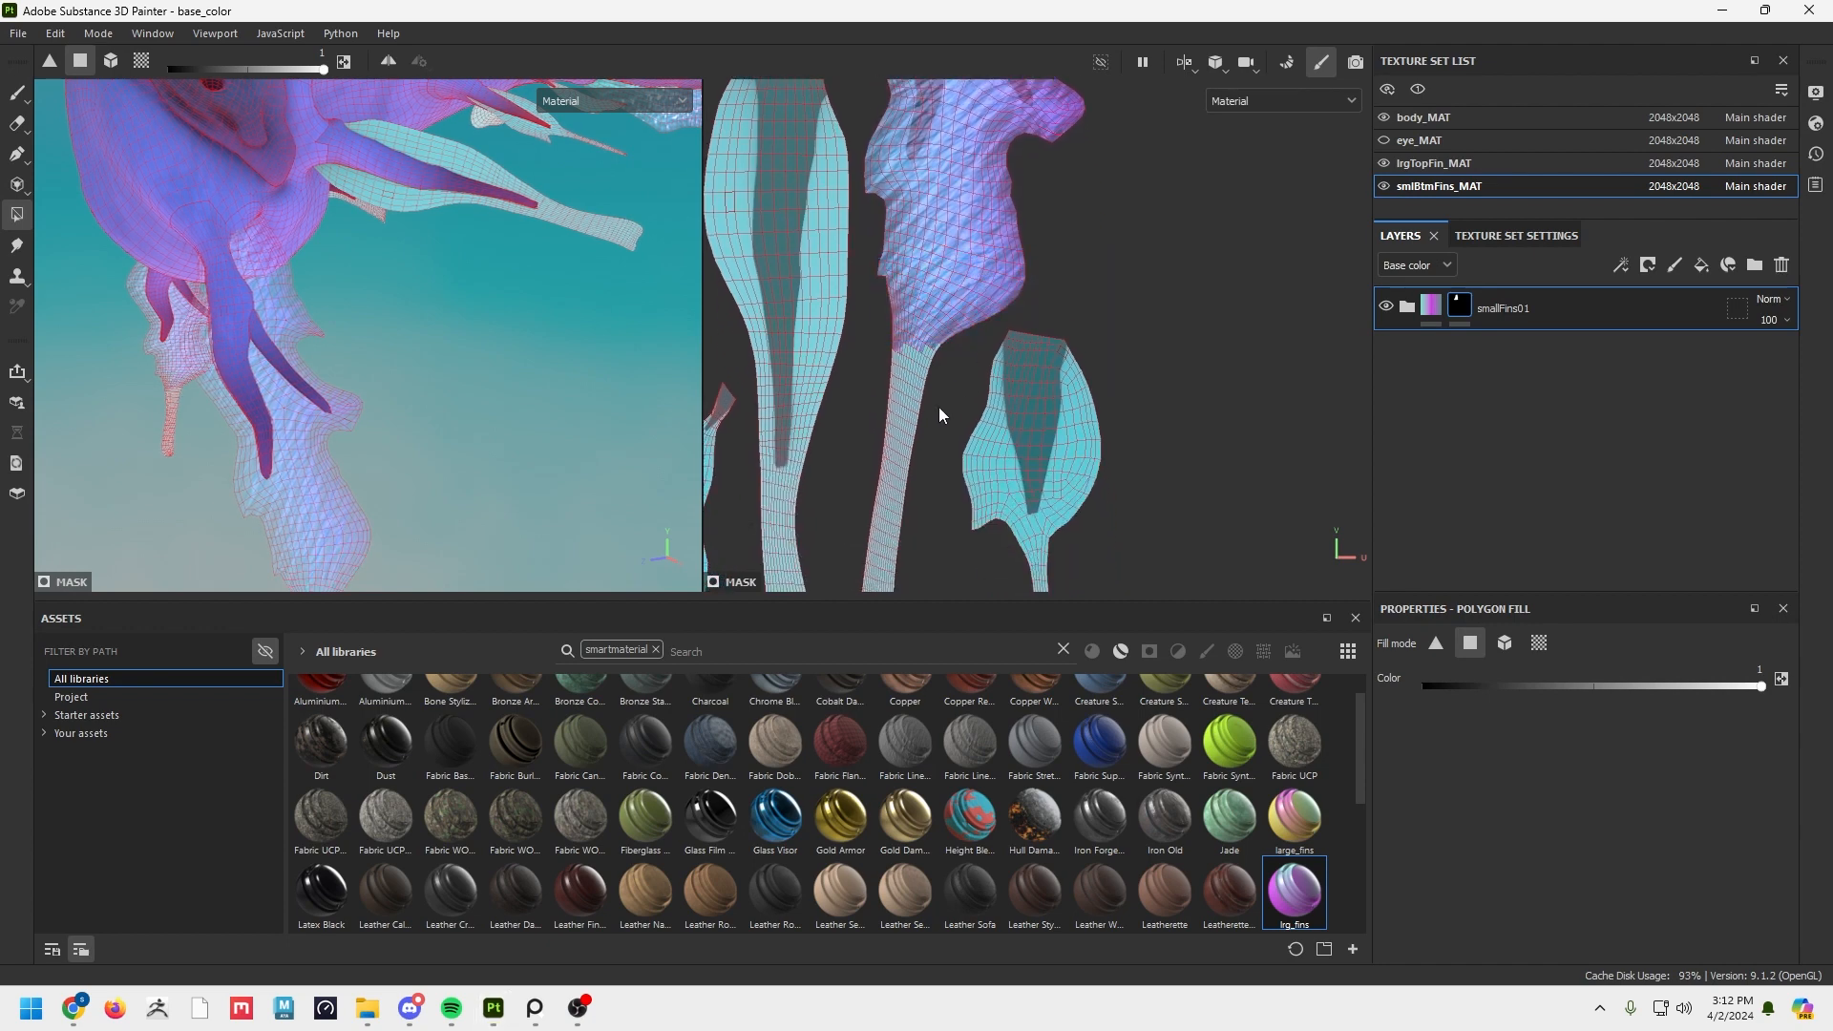
pyautogui.moveTo(939, 413); pyautogui.dragTo(900, 246, button='middle')
pyautogui.moveTo(943, 307); pyautogui.dragTo(920, 570)
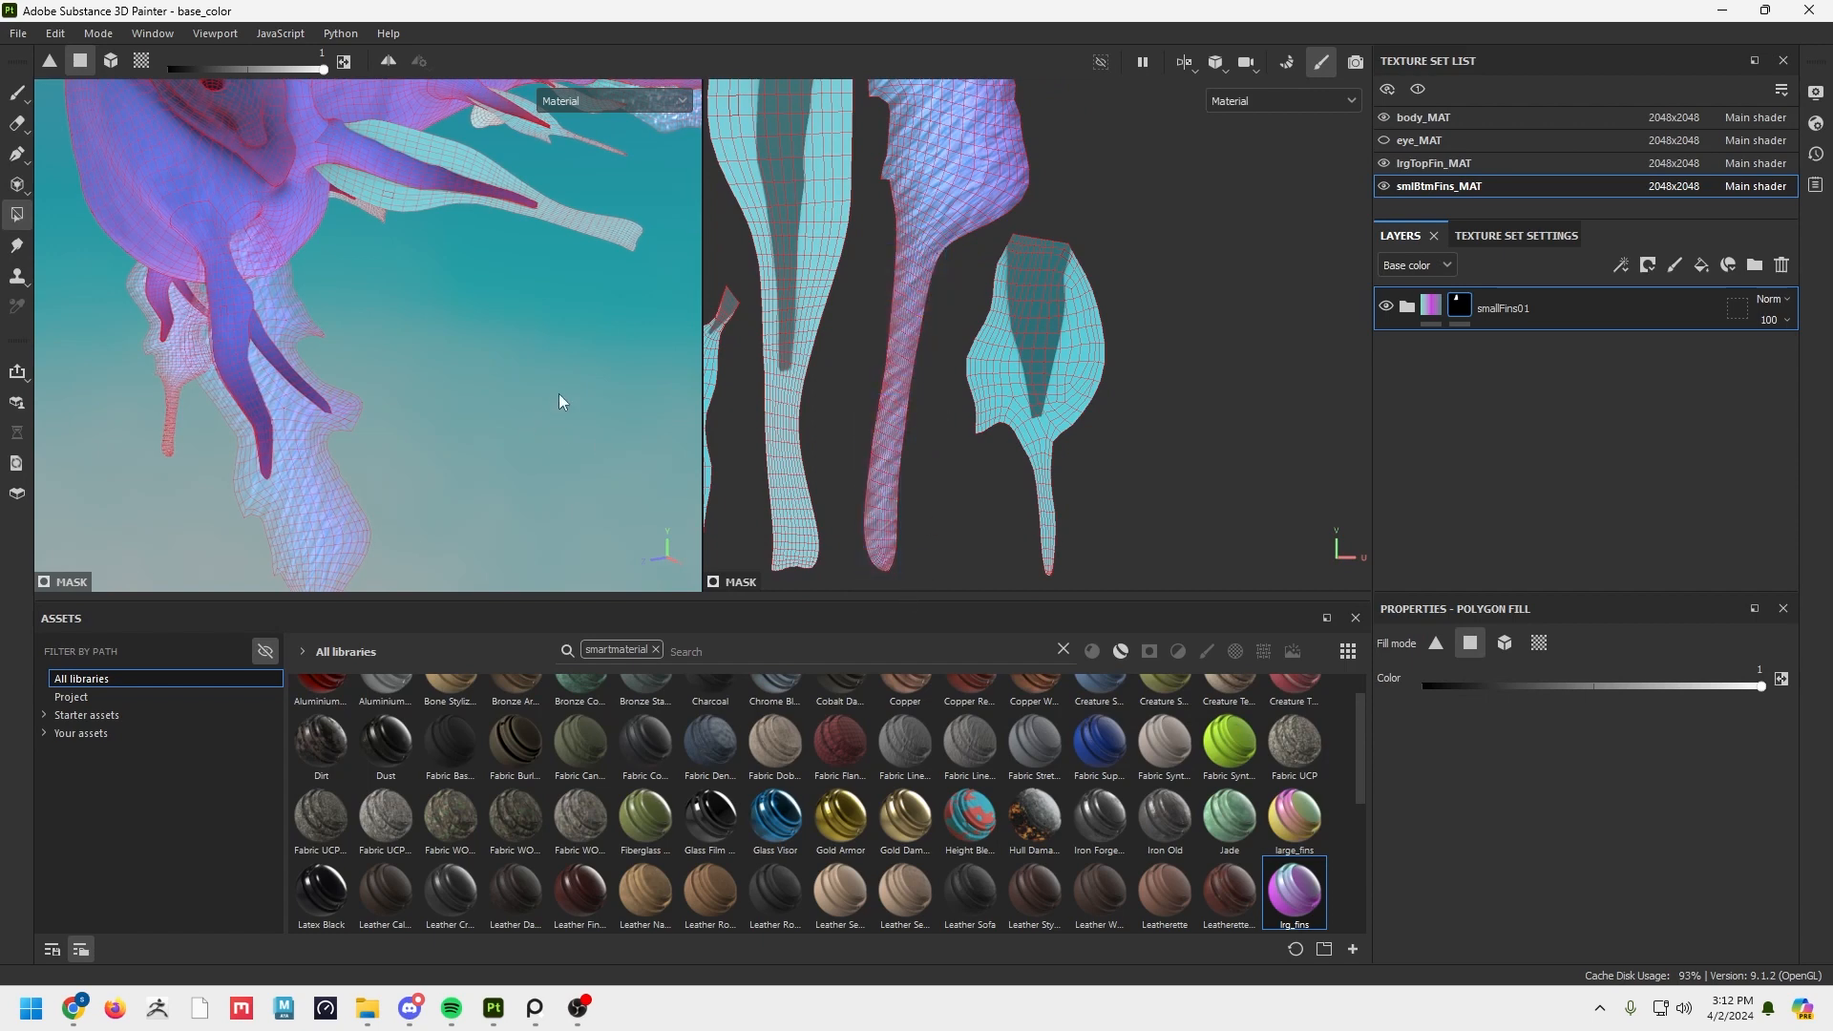
pyautogui.keyDown('alt'); pyautogui.moveTo(558, 394); pyautogui.dragTo(418, 389); pyautogui.keyUp('alt')
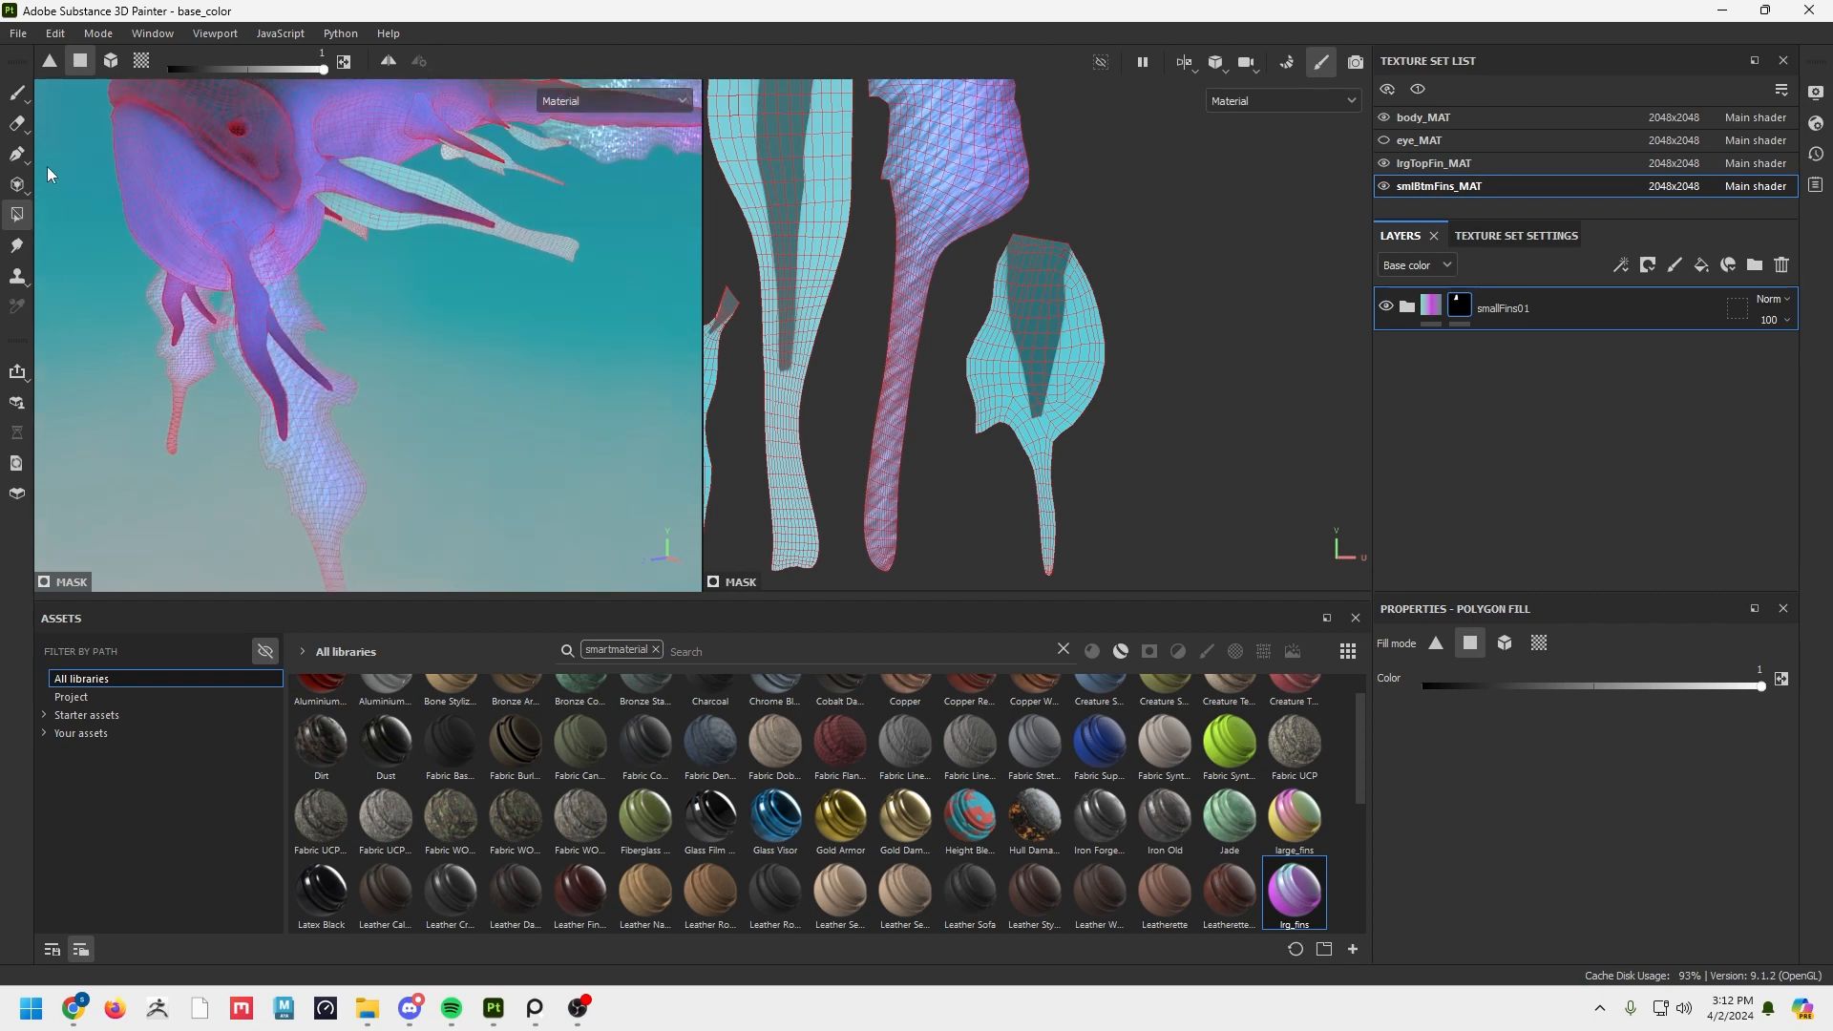
pyautogui.click(14, 92)
pyautogui.keyDown('alt'); pyautogui.moveTo(436, 464); pyautogui.dragTo(657, 391); pyautogui.keyUp('alt')
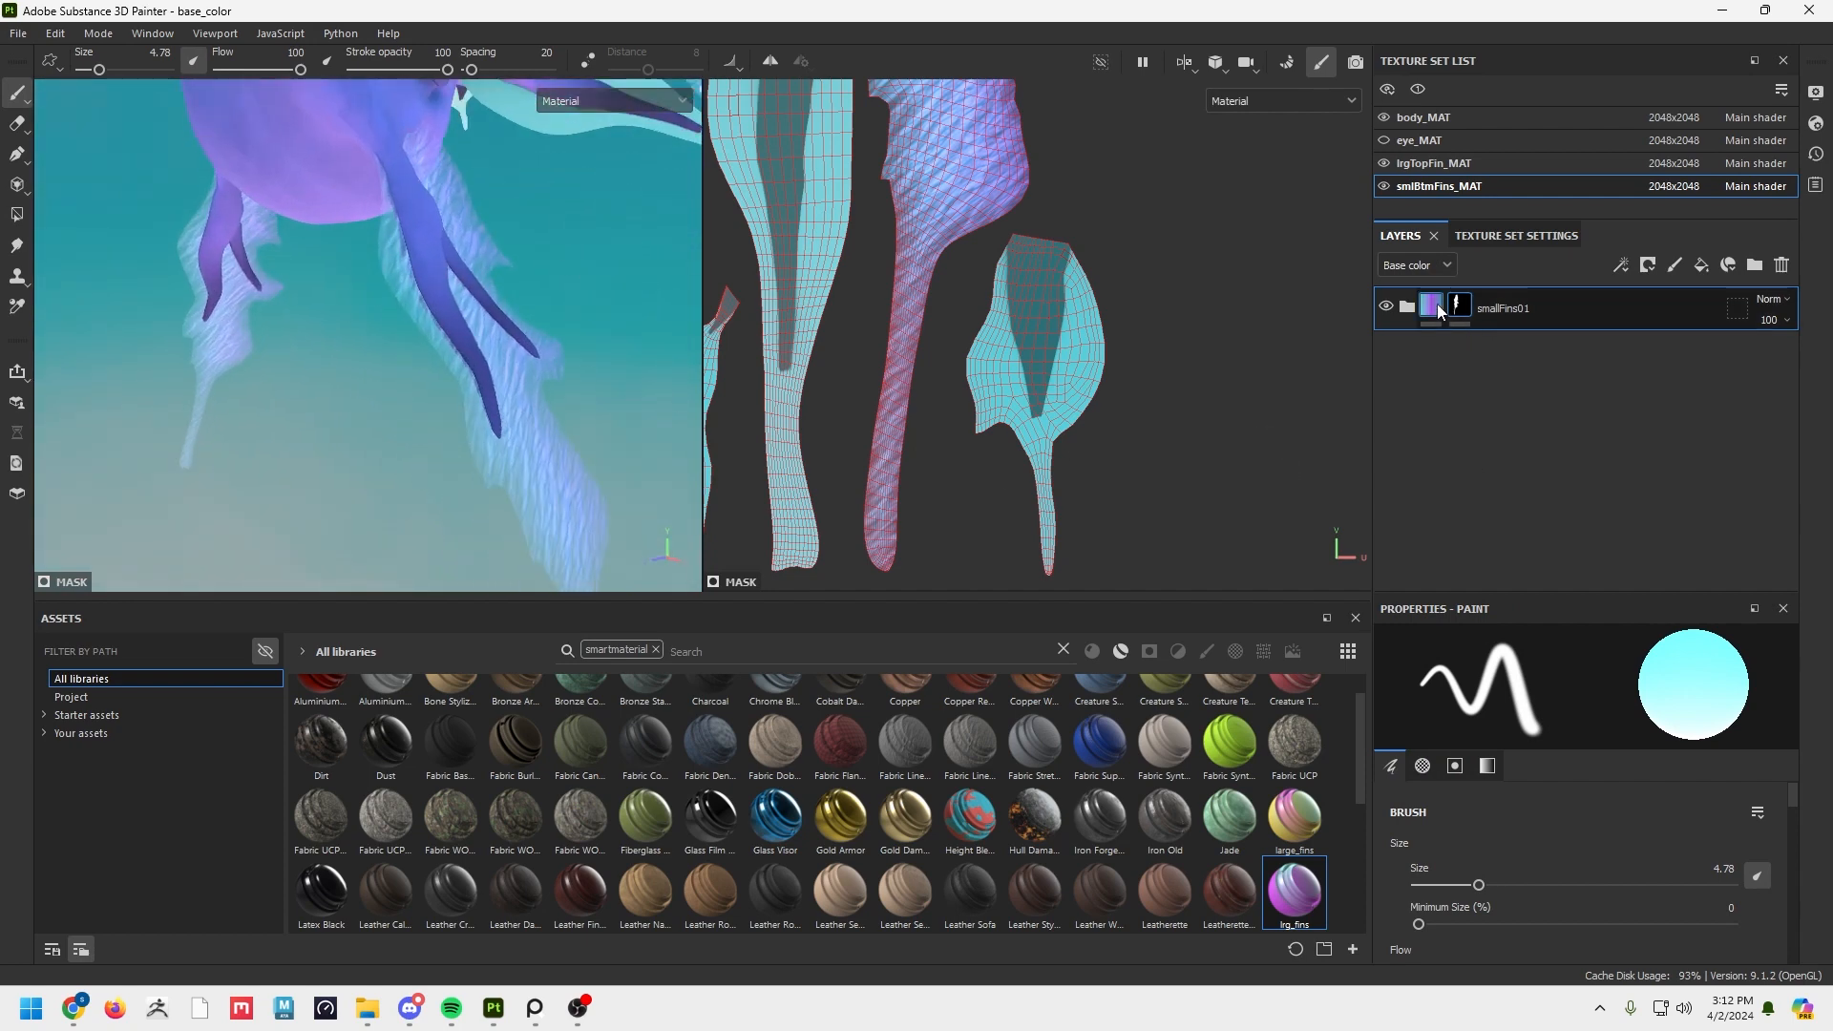
# Expand the smallFins01 folder and toggle Fill layers 2, 4 and 3 off and on to compare their effect on the fin.
pyautogui.click(1431, 305)
pyautogui.click(1406, 306)
pyautogui.scroll(-1, 1526, 467)
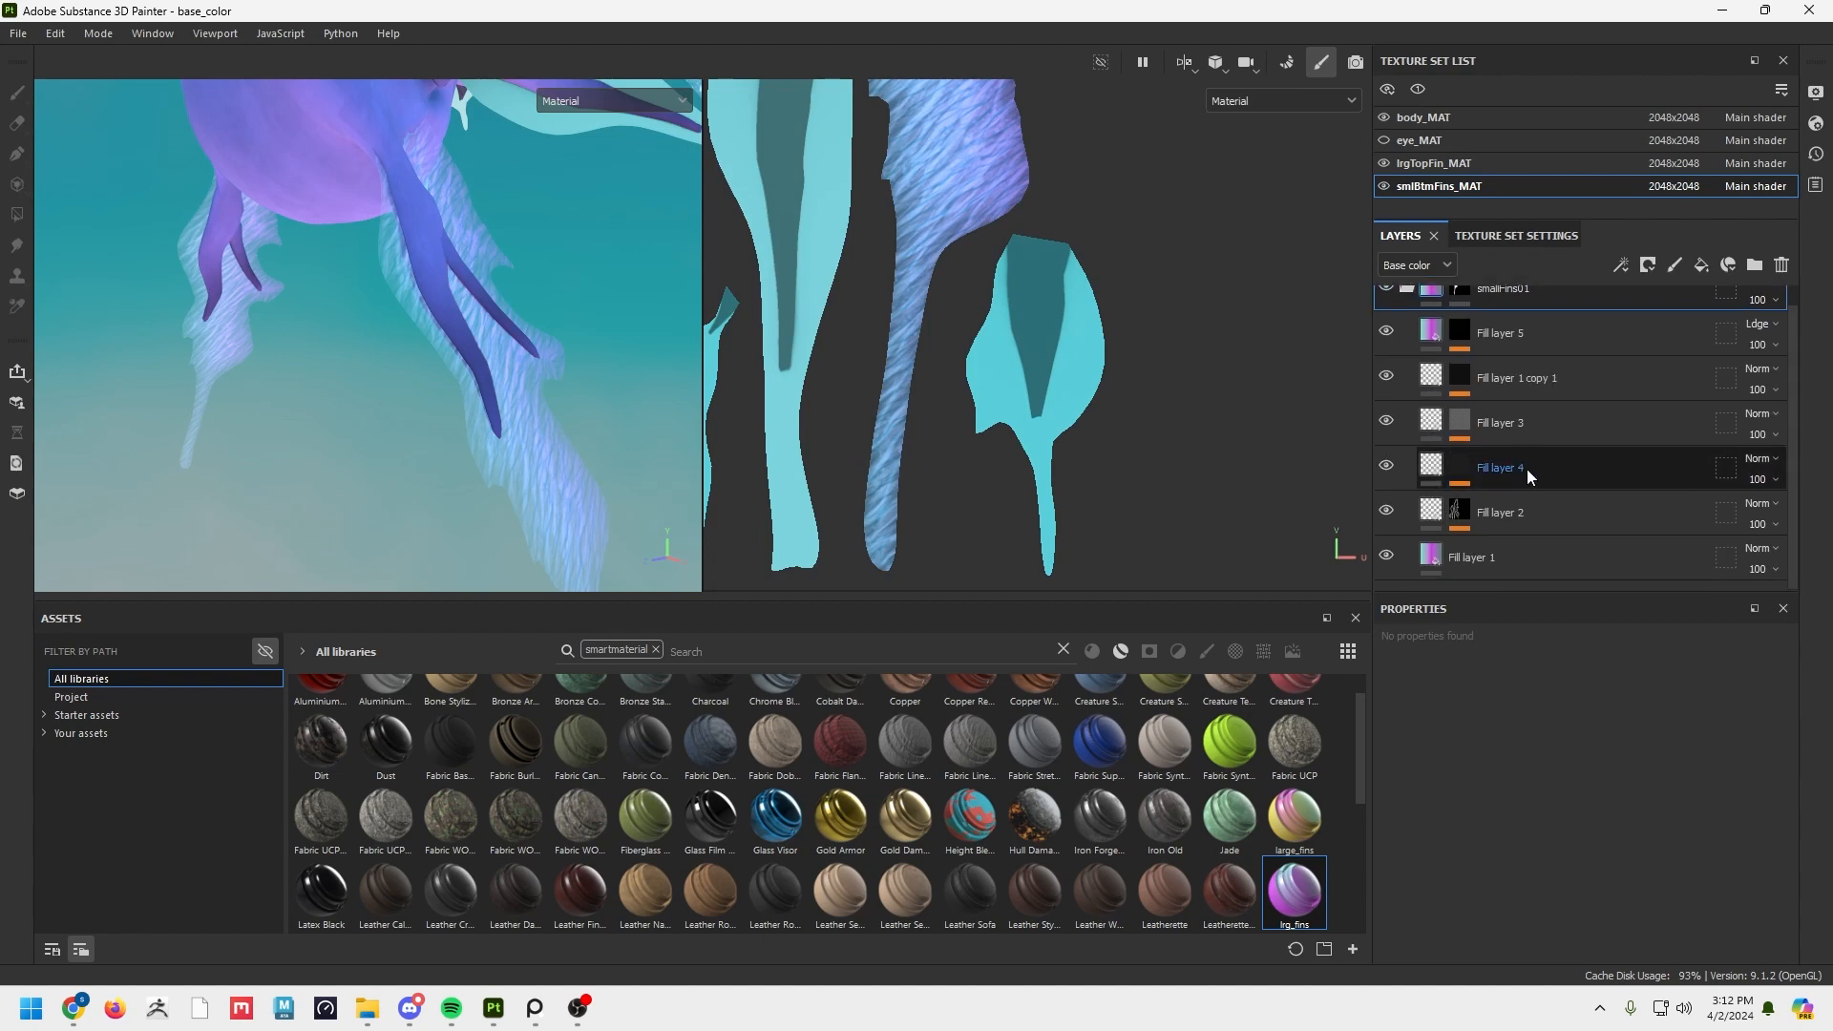
pyautogui.click(1389, 506)
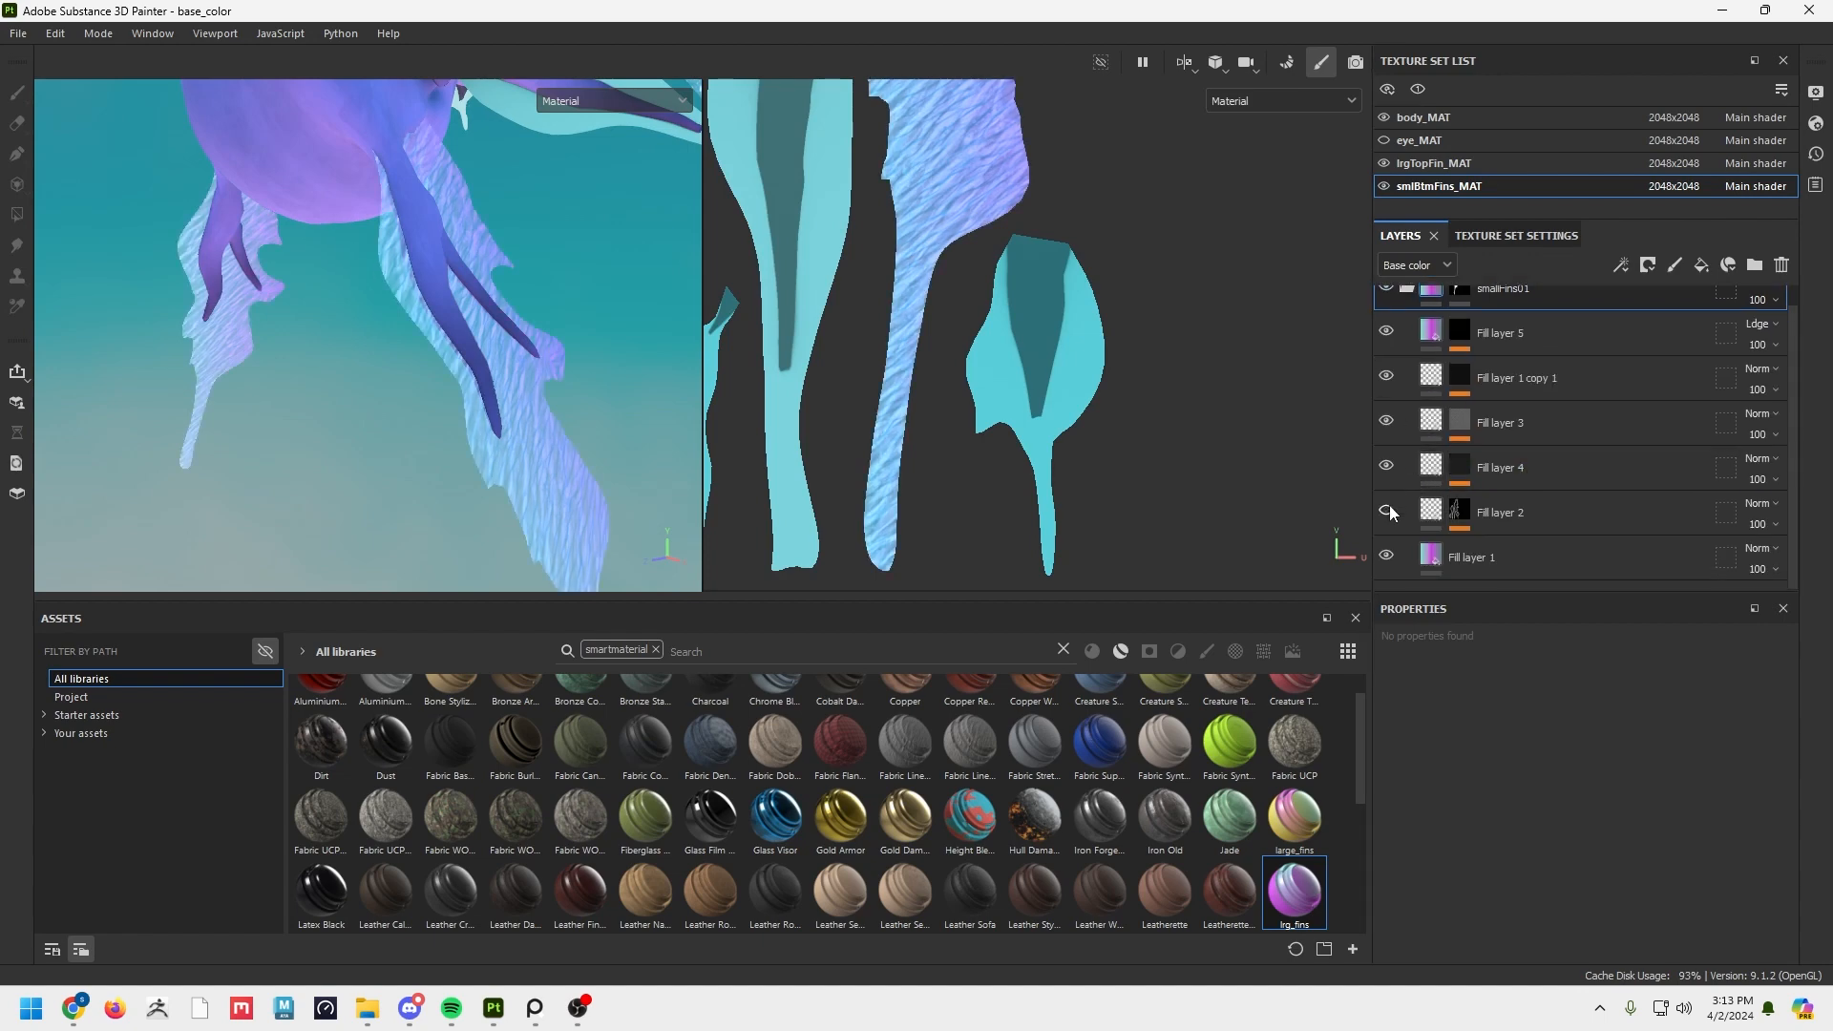
pyautogui.click(1389, 506)
pyautogui.click(1383, 474)
pyautogui.click(1383, 473)
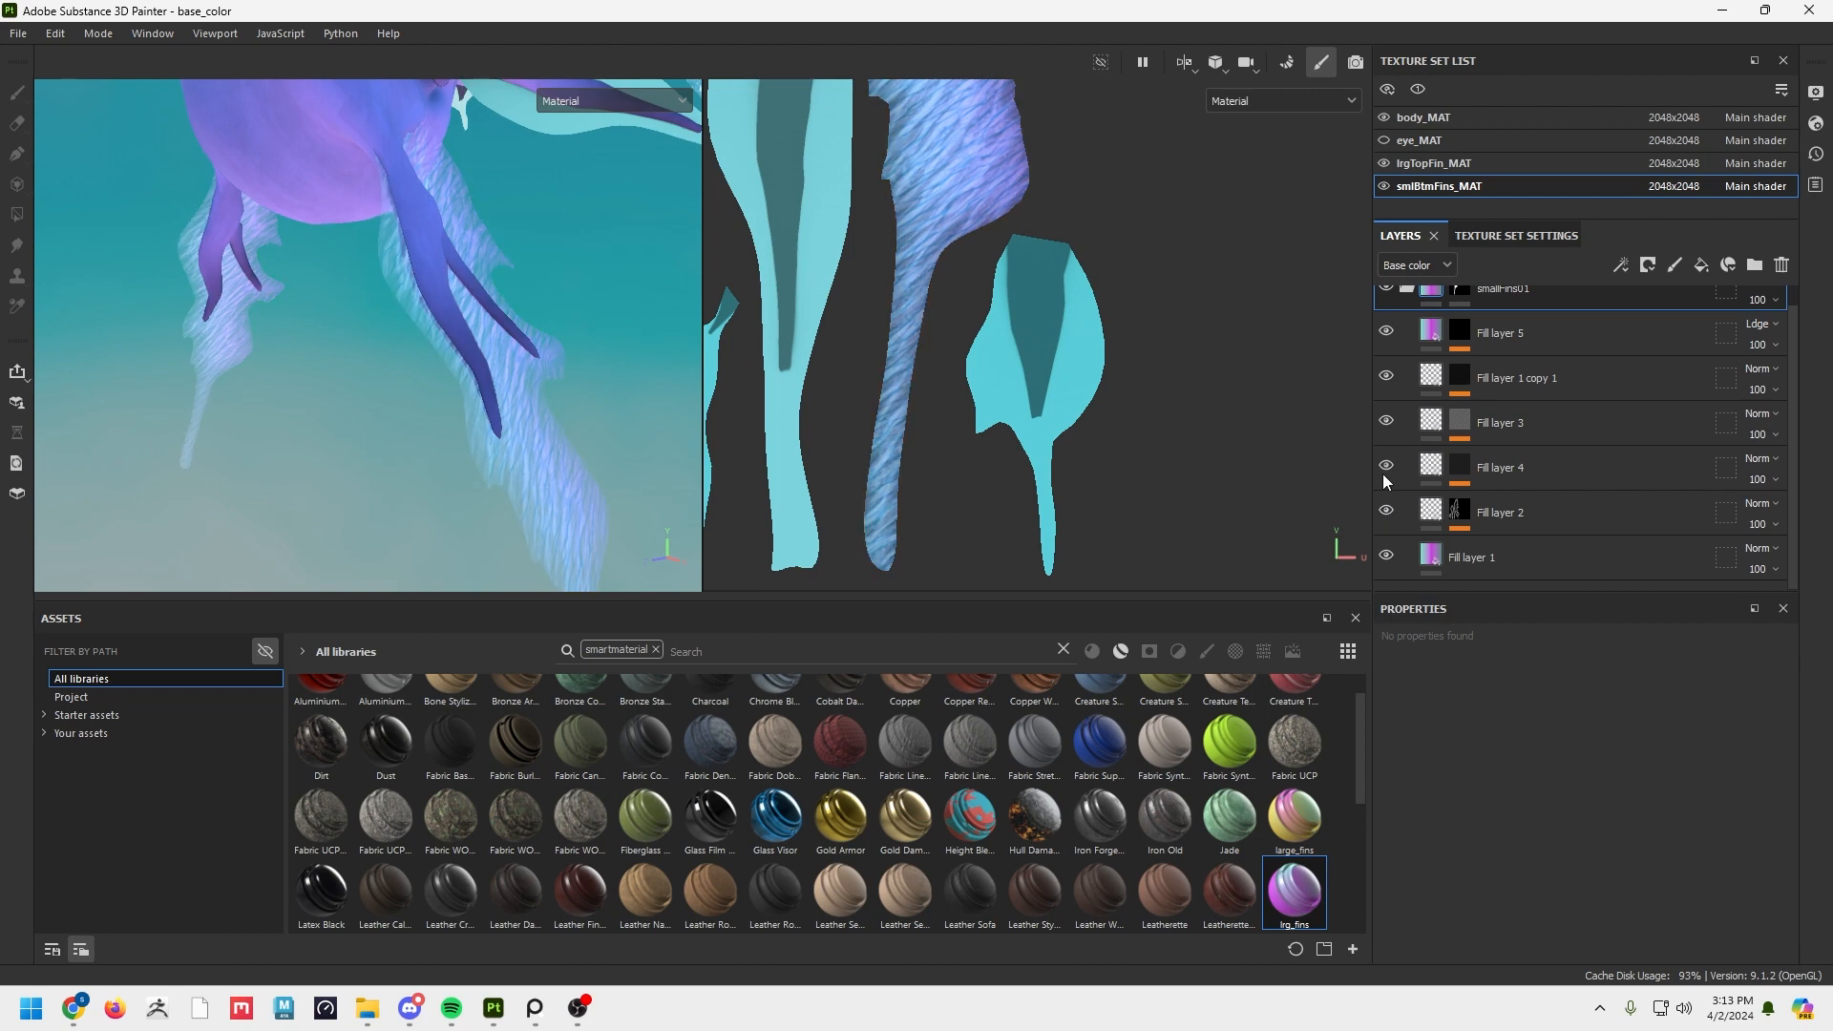
pyautogui.click(1386, 421)
pyautogui.click(1386, 421)
# Set the rotation of Grunge Map 005 in Fill layer 3's mask to 177.03.
pyautogui.click(1460, 421)
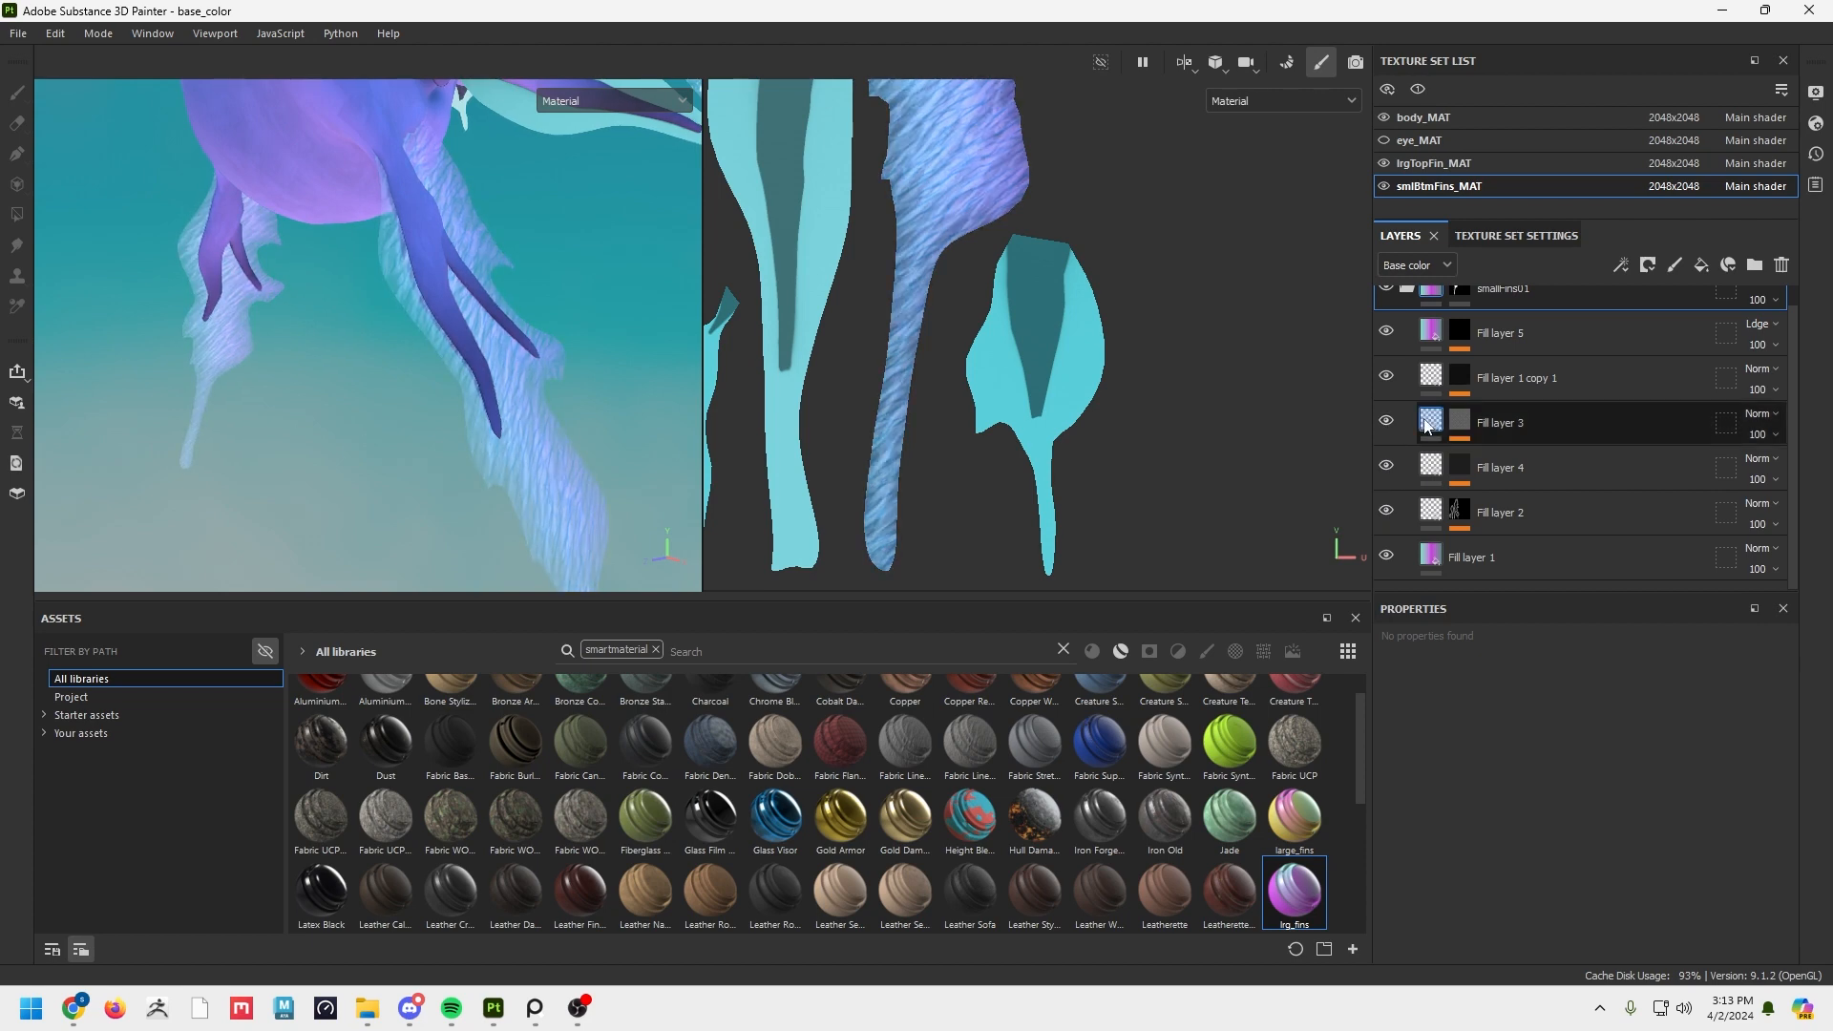
pyautogui.scroll(-2, 1542, 813)
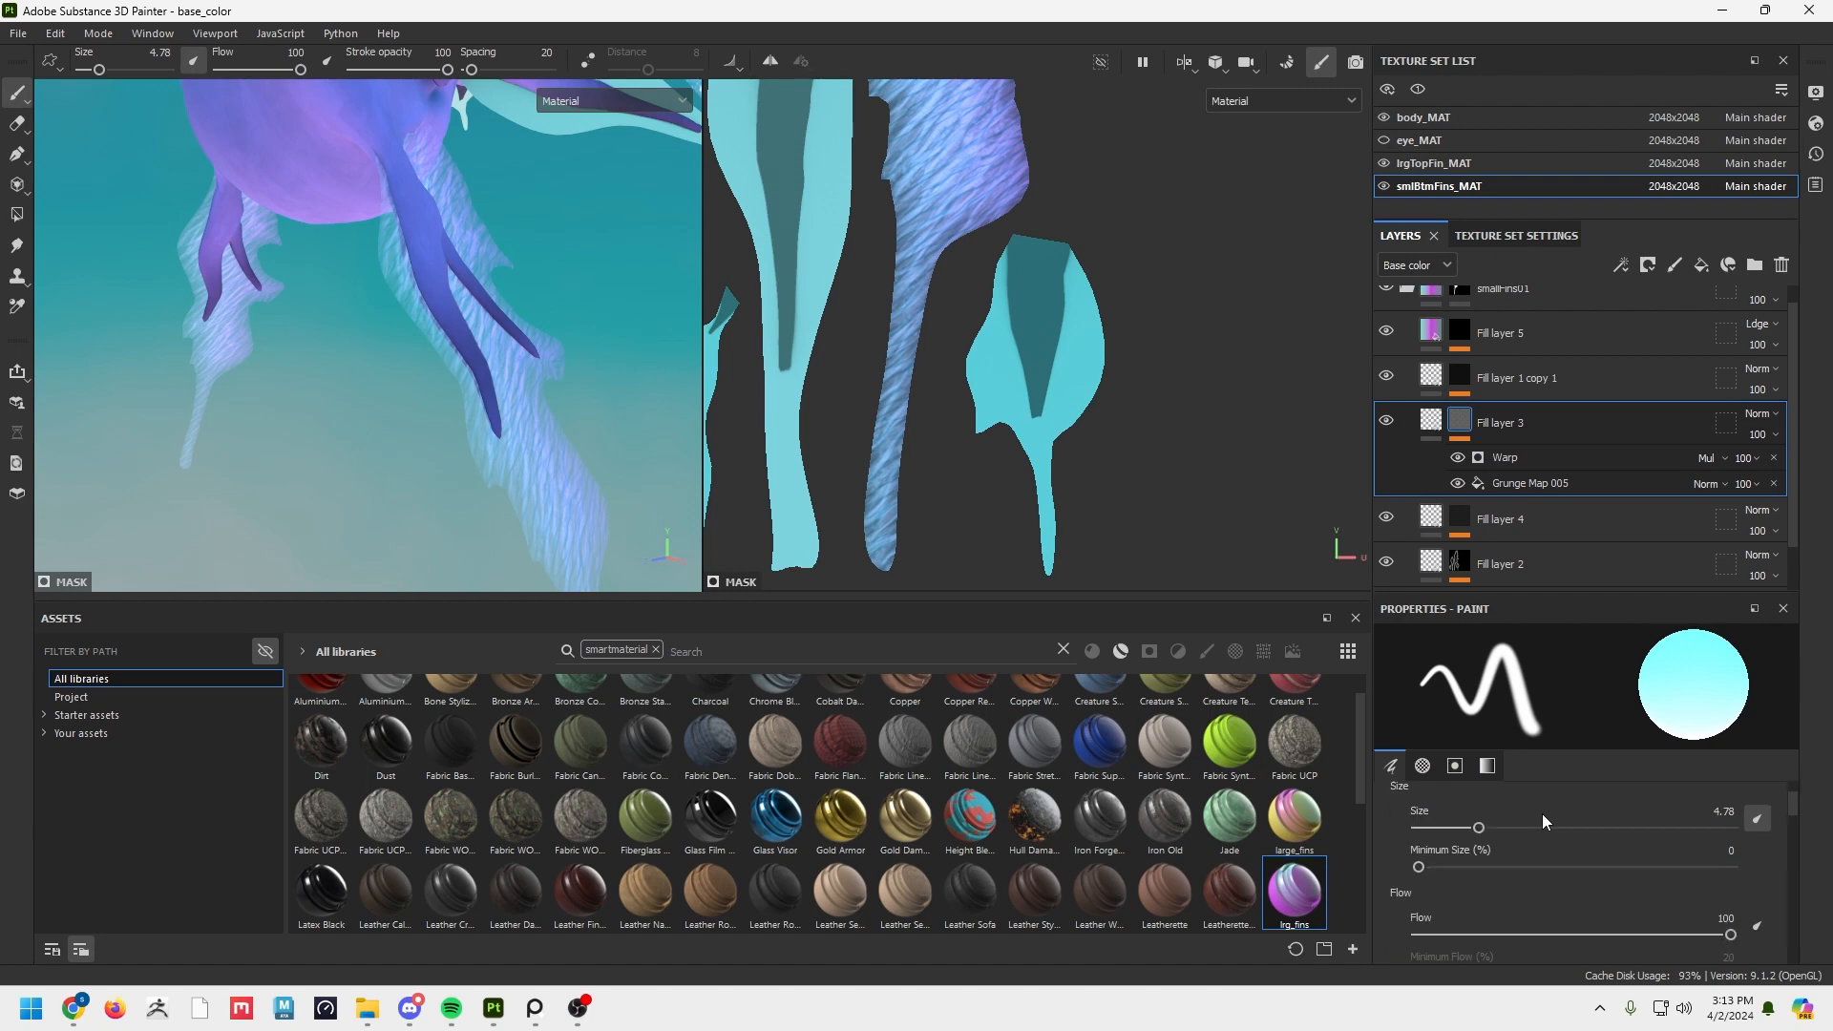
pyautogui.scroll(2, 1542, 814)
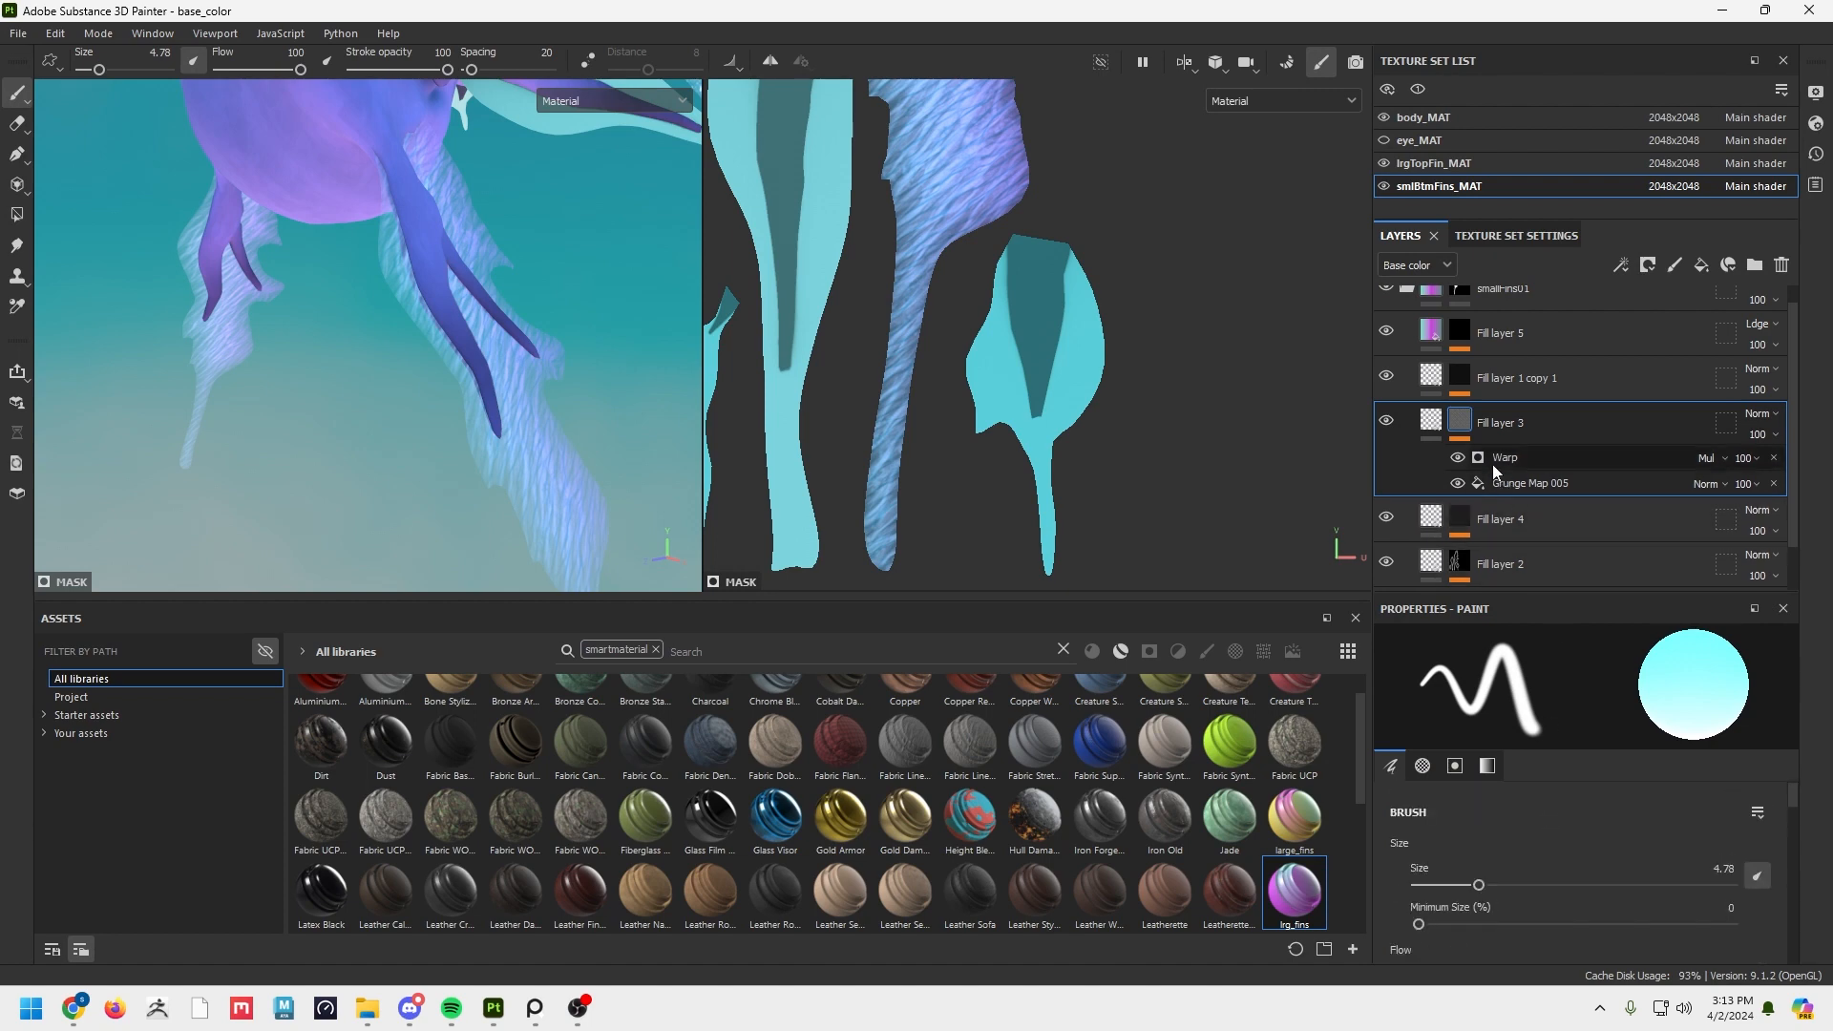
pyautogui.click(1553, 484)
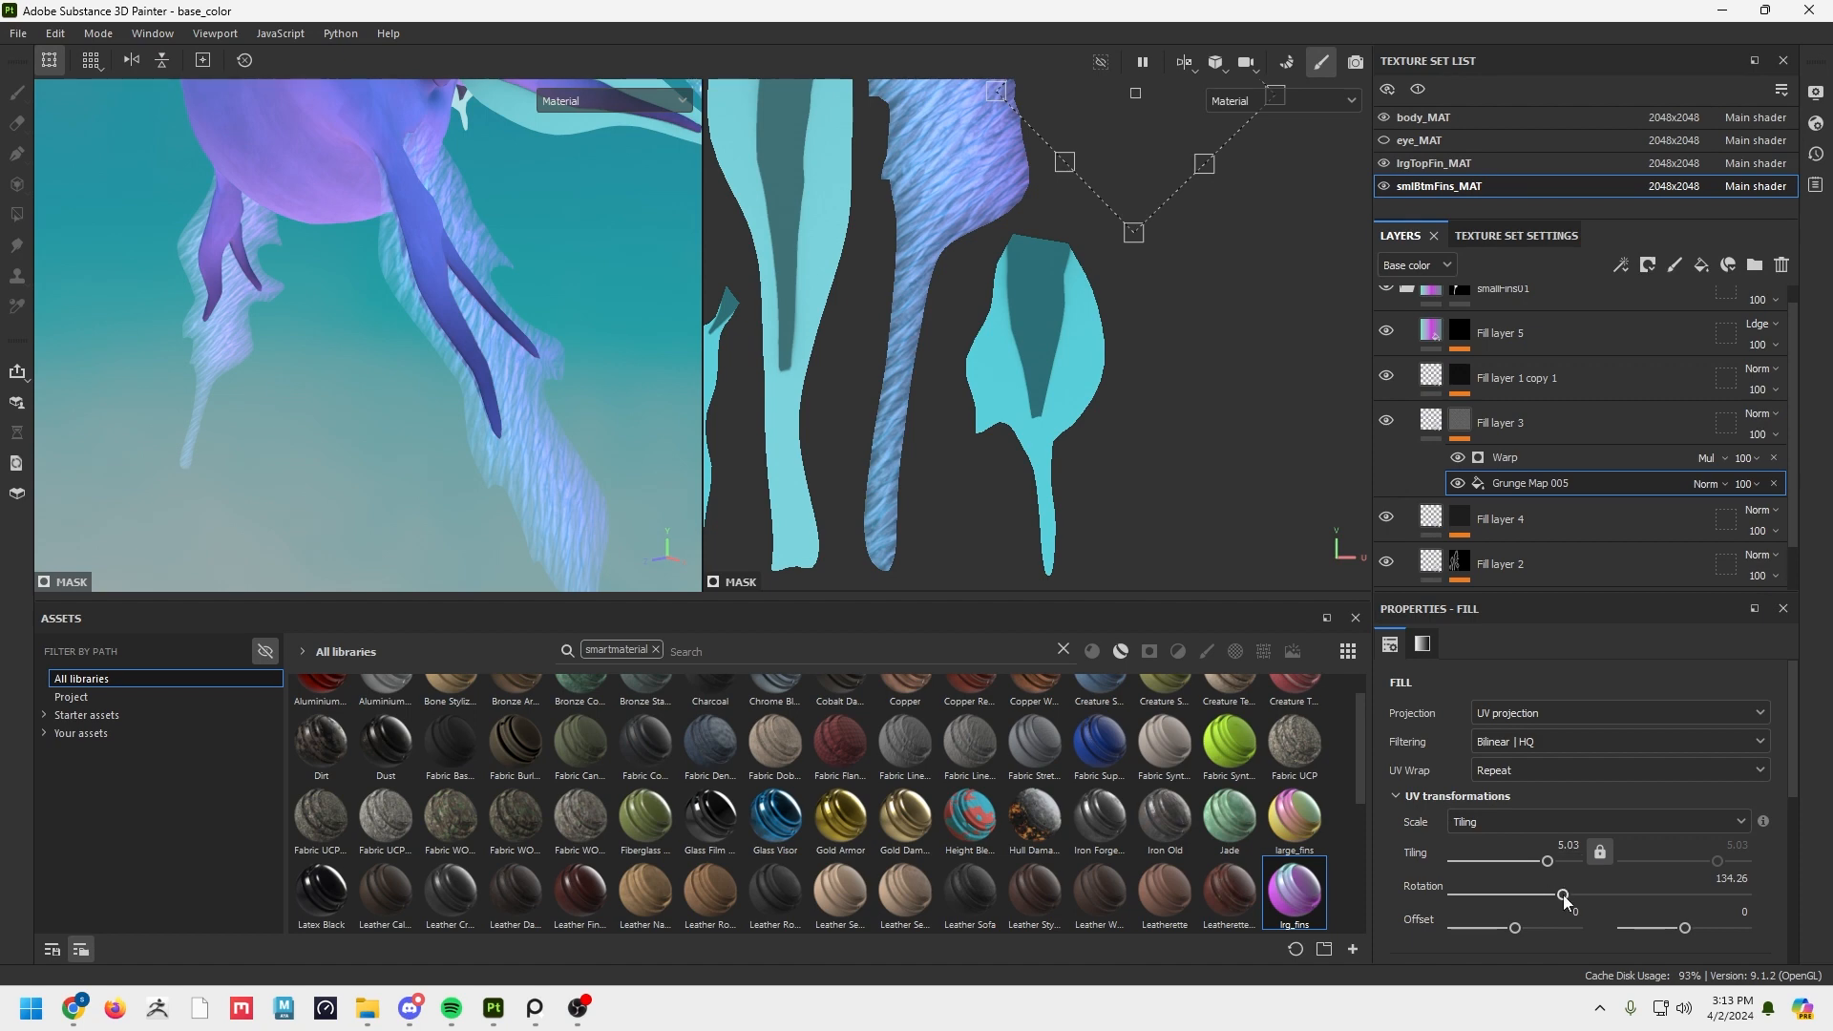
pyautogui.moveTo(1564, 896); pyautogui.dragTo(1591, 890)
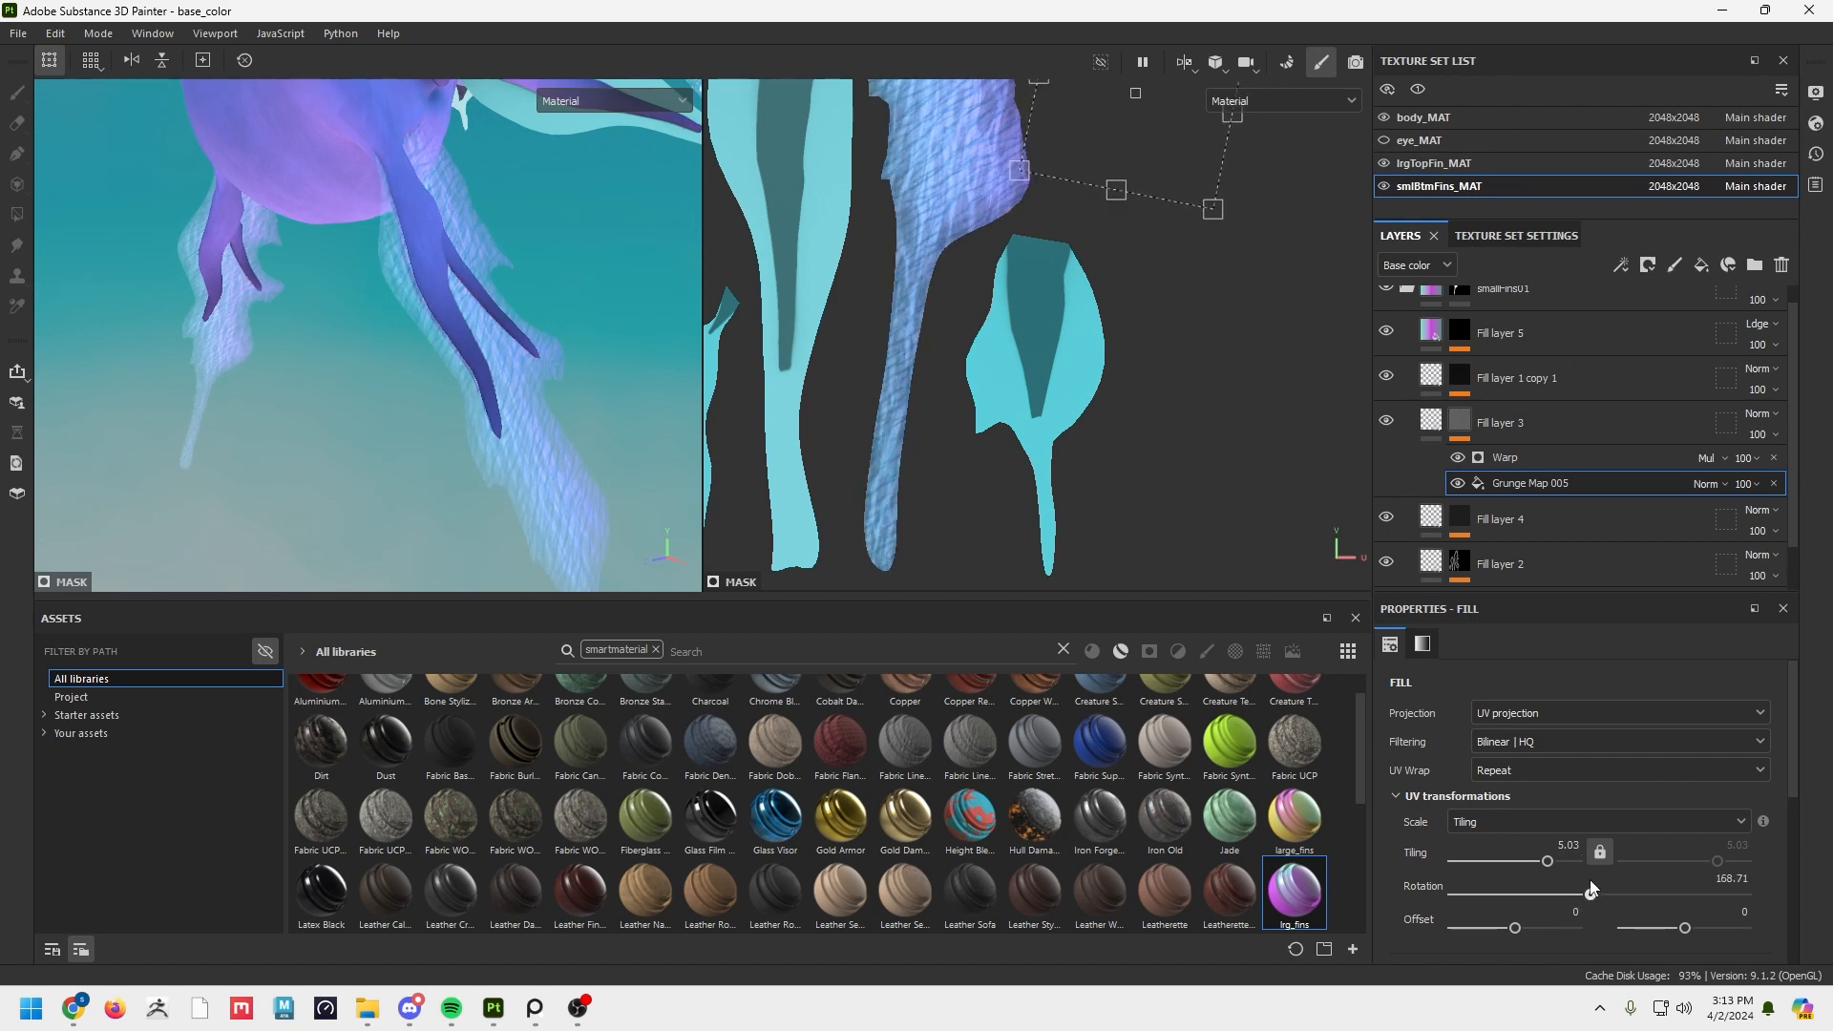
pyautogui.click(1432, 387)
pyautogui.click(1449, 380)
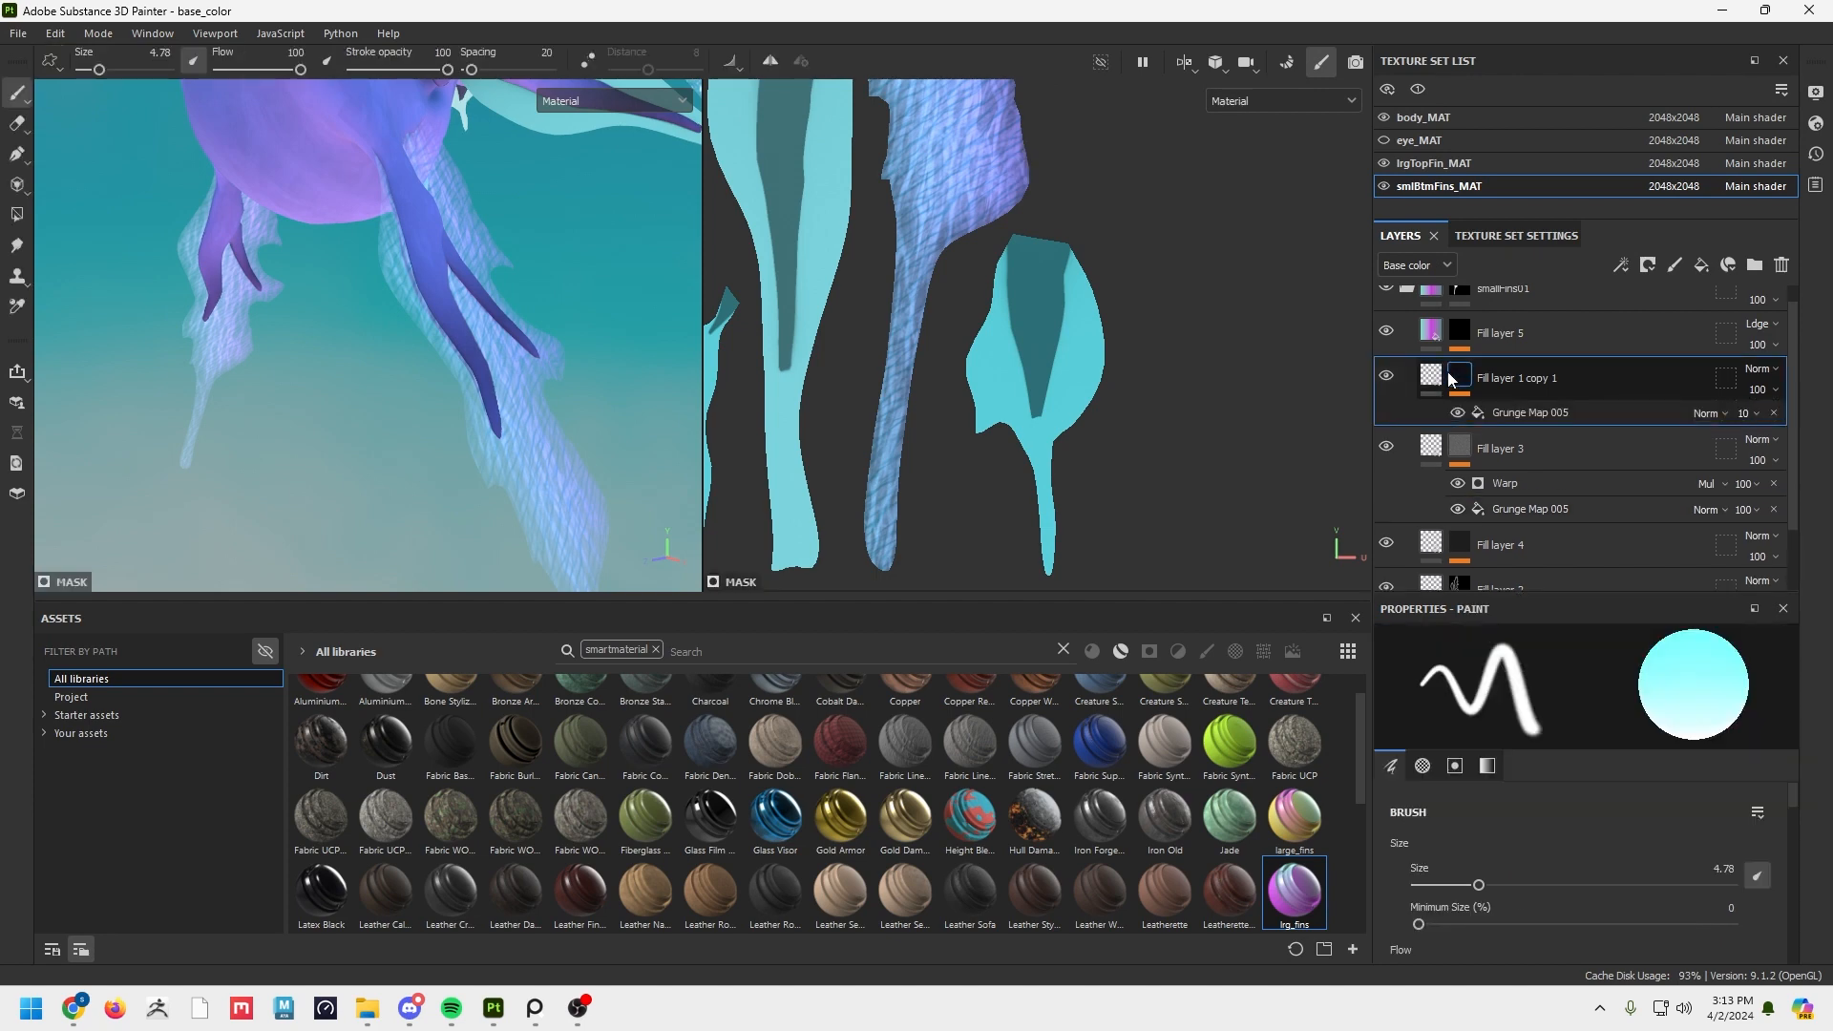
pyautogui.click(1537, 507)
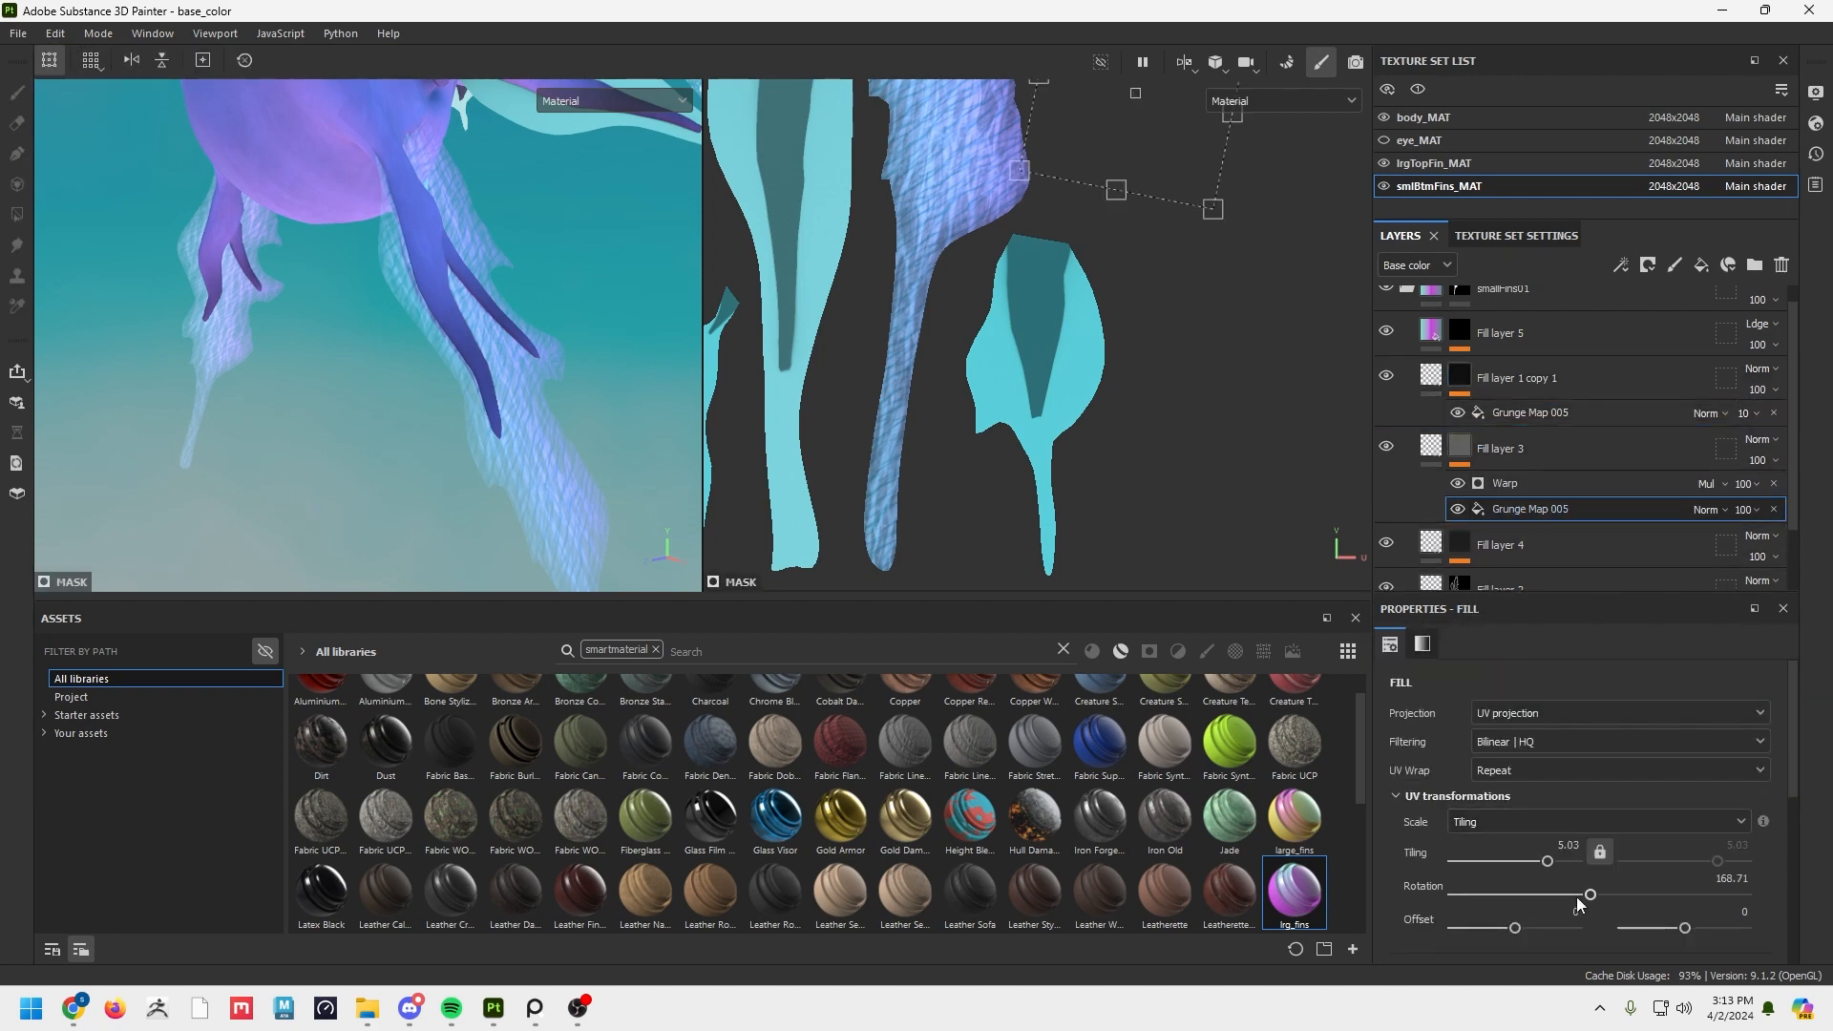
pyautogui.moveTo(1588, 896)
pyautogui.mouseDown()
pyautogui.moveTo(1610, 907)
pyautogui.moveTo(1596, 914)
pyautogui.mouseUp()
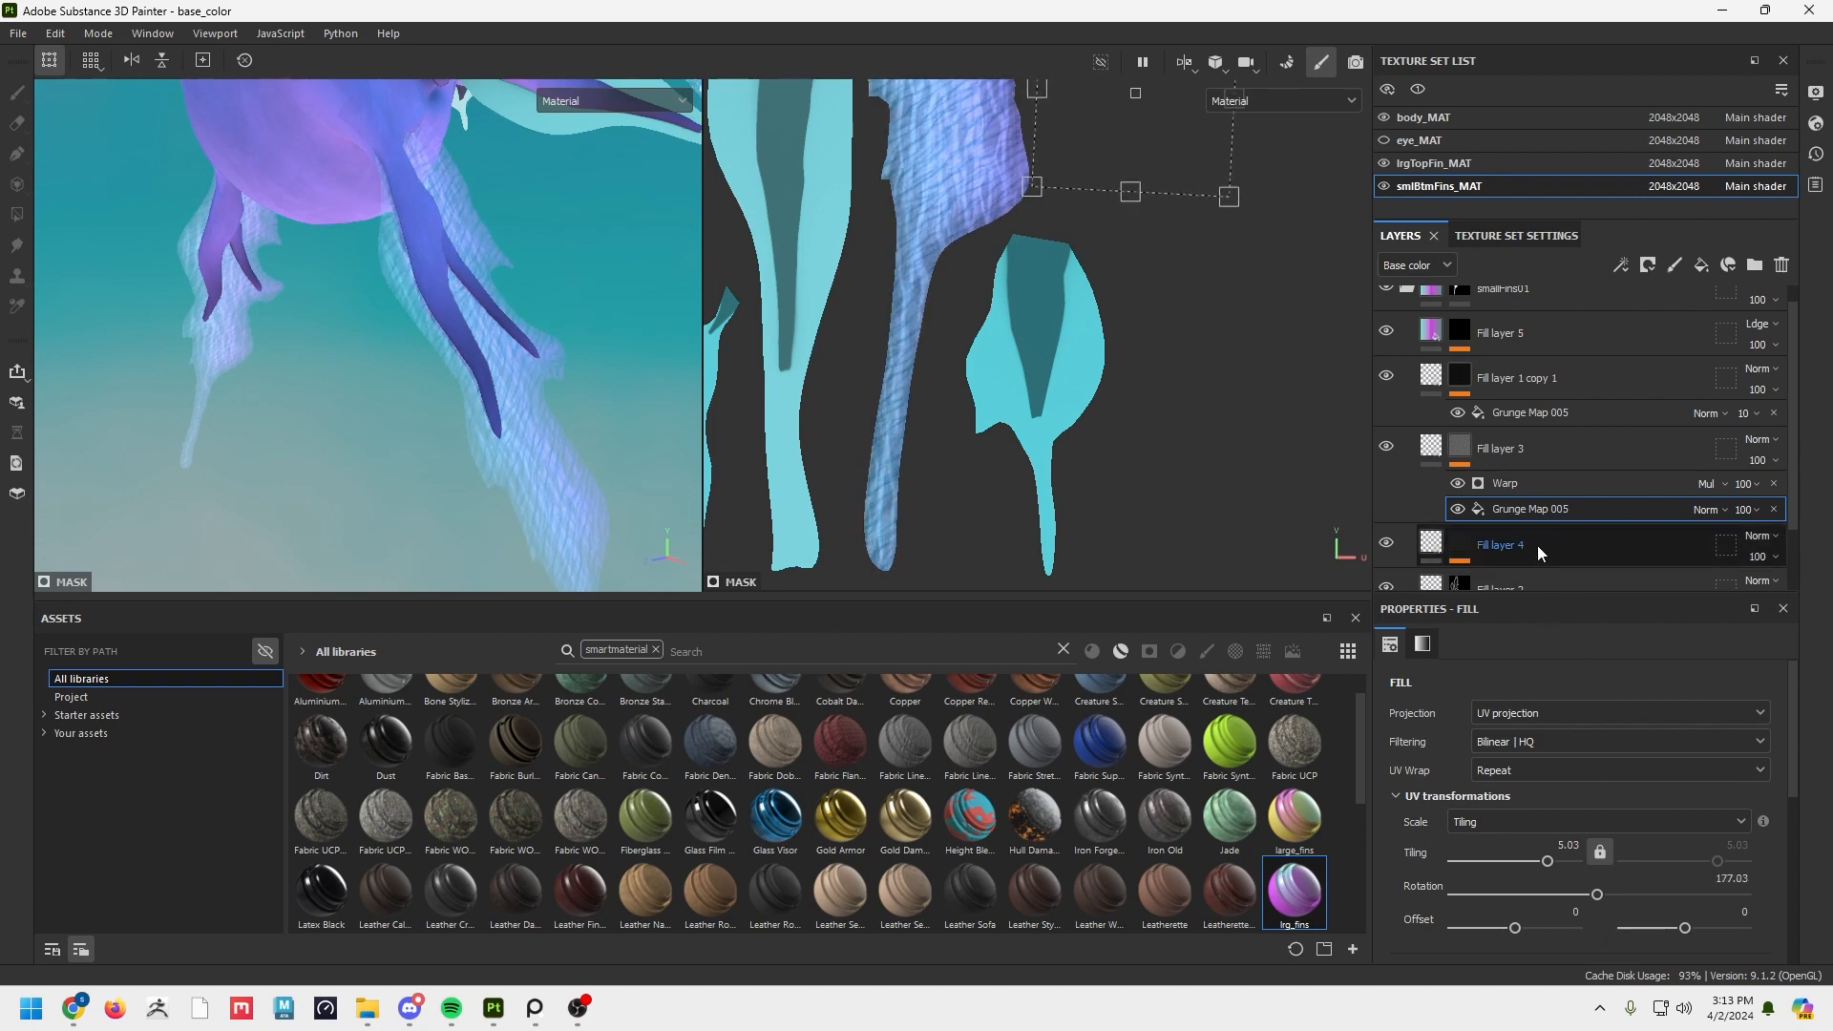
# Rotate Grunge Map 005 in the mask of Fill layer 1 copy 1 to 178.22 and check the lower fins on the creature.
pyautogui.click(1536, 414)
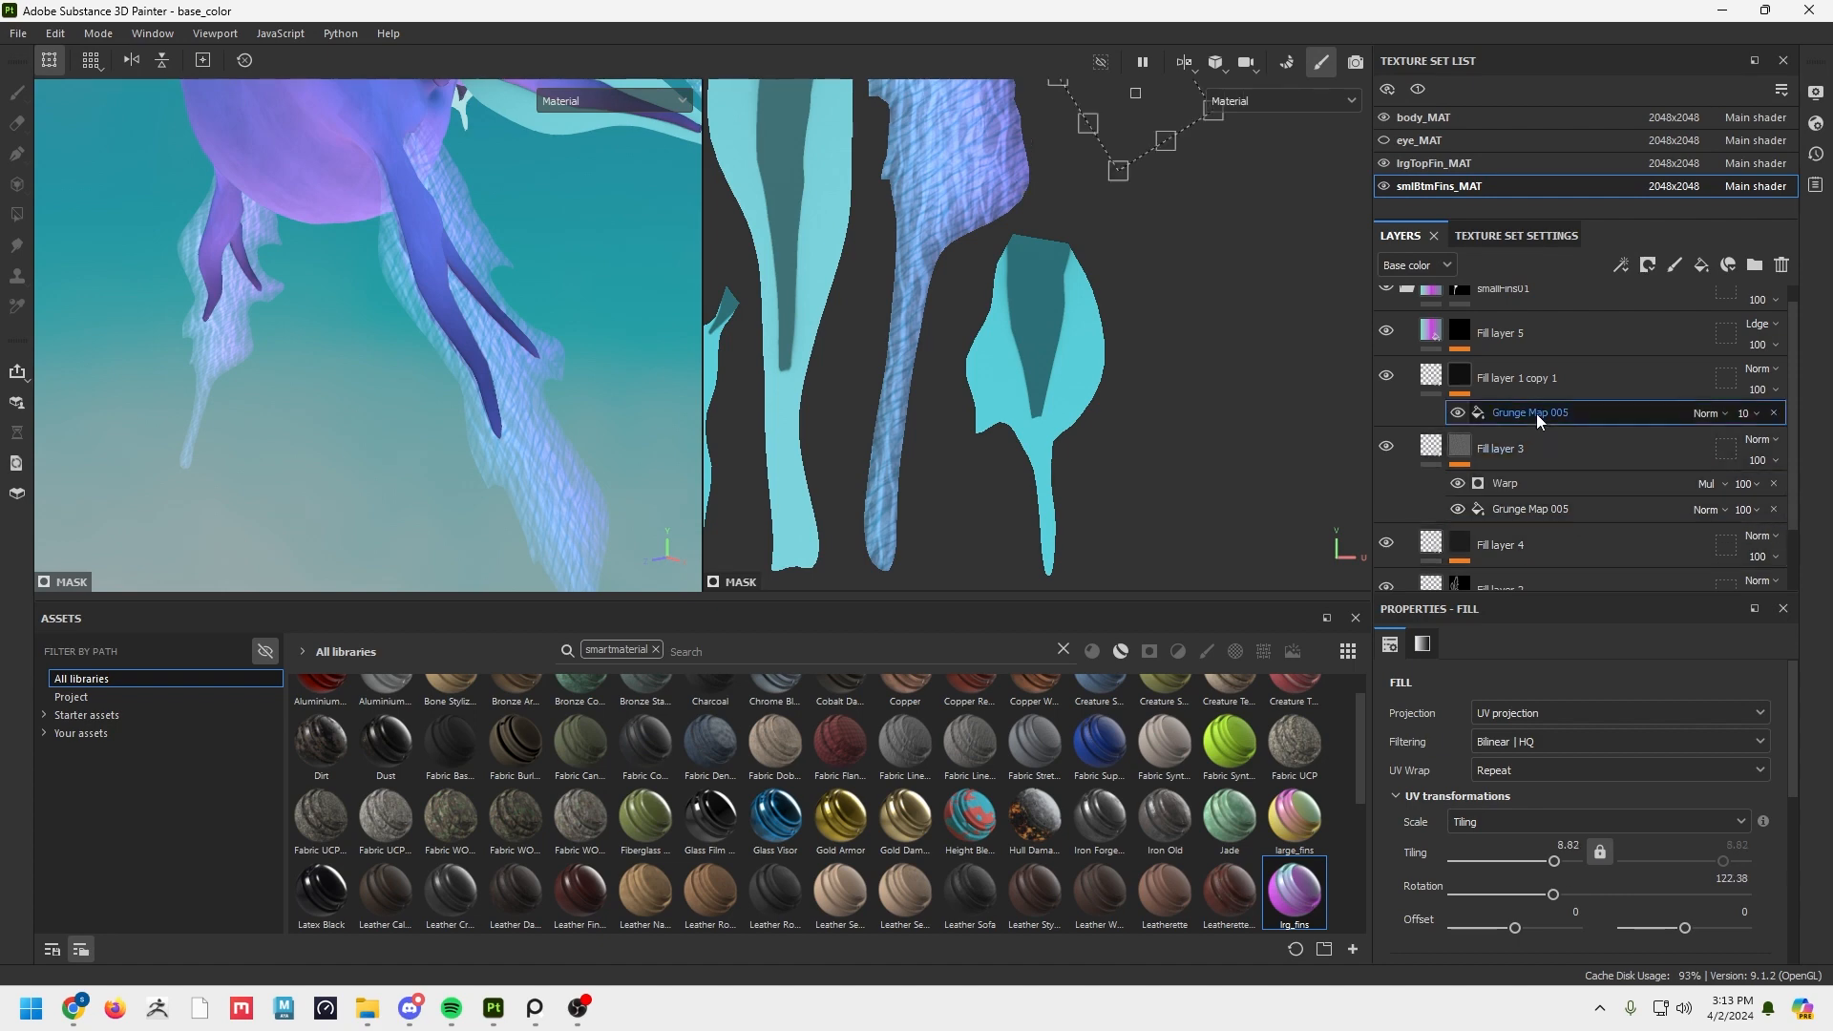
pyautogui.moveTo(1554, 893); pyautogui.dragTo(1599, 892)
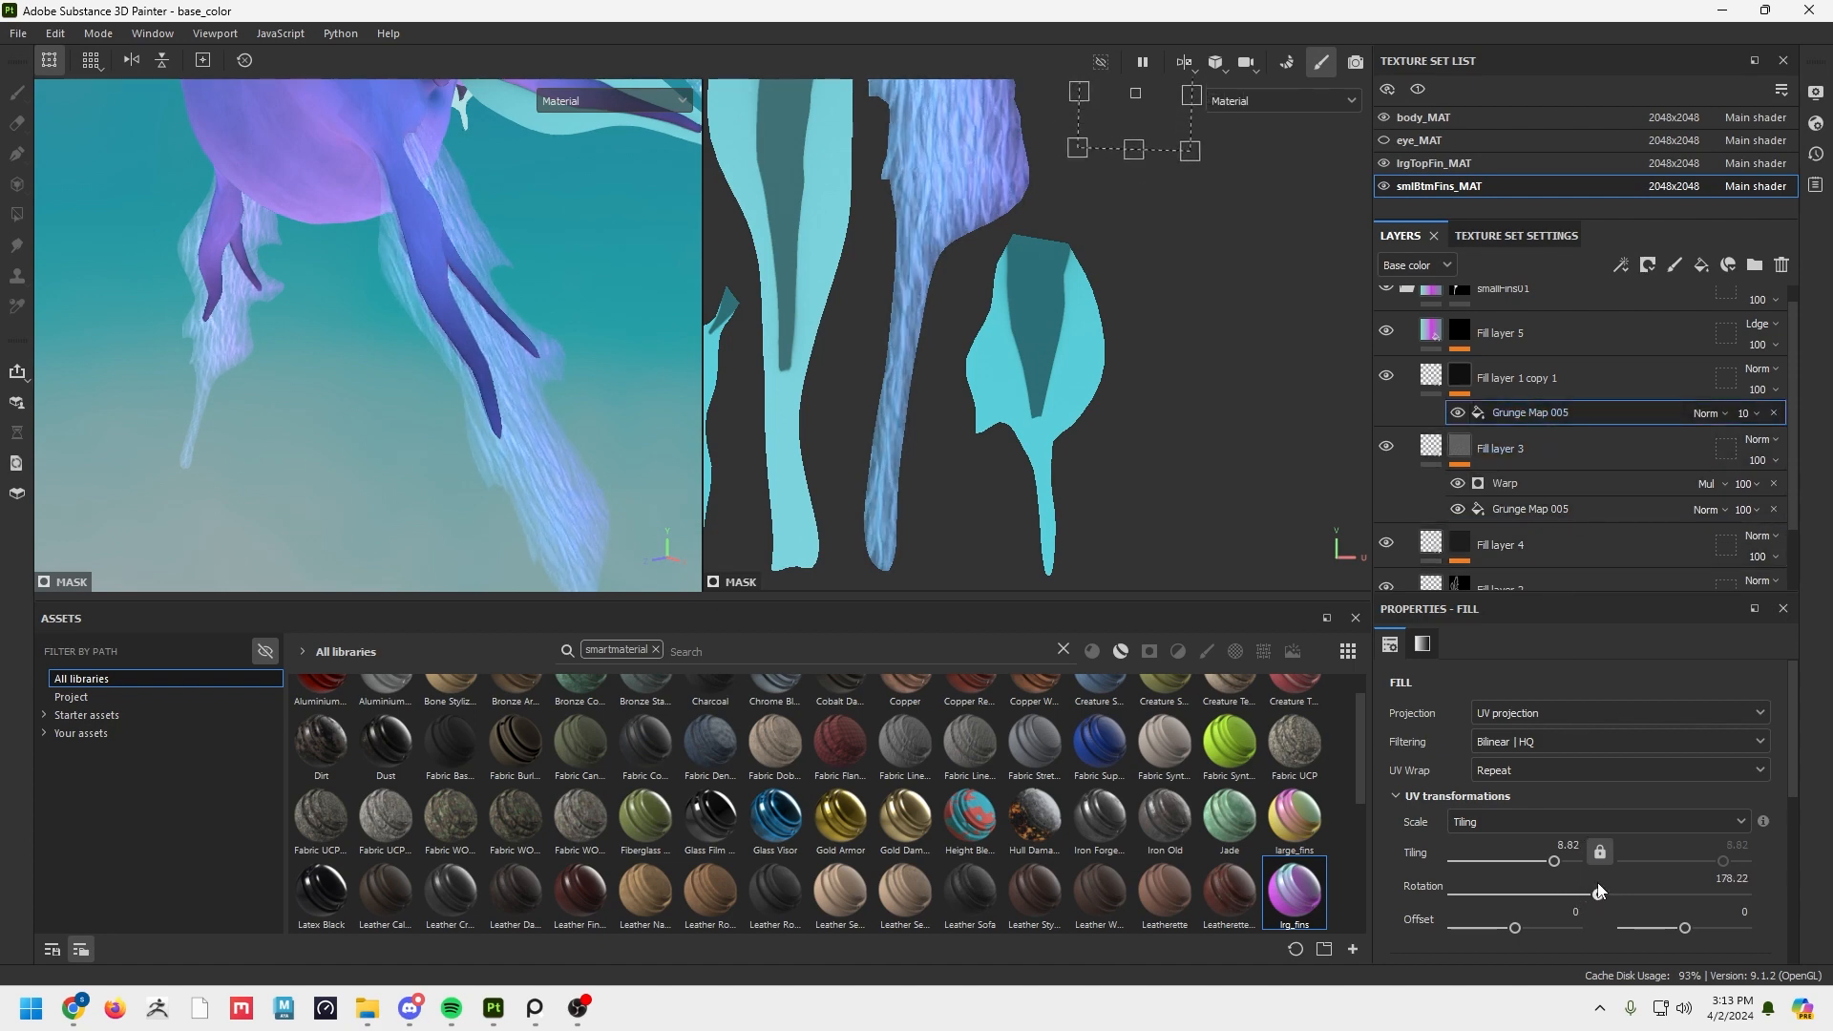
pyautogui.keyDown('alt'); pyautogui.moveTo(477, 277); pyautogui.dragTo(478, 347); pyautogui.keyUp('alt')
pyautogui.keyDown('alt'); pyautogui.moveTo(315, 320); pyautogui.dragTo(300, 337, button='right'); pyautogui.keyUp('alt')
pyautogui.keyDown('alt'); pyautogui.moveTo(301, 336); pyautogui.dragTo(266, 414); pyautogui.keyUp('alt')
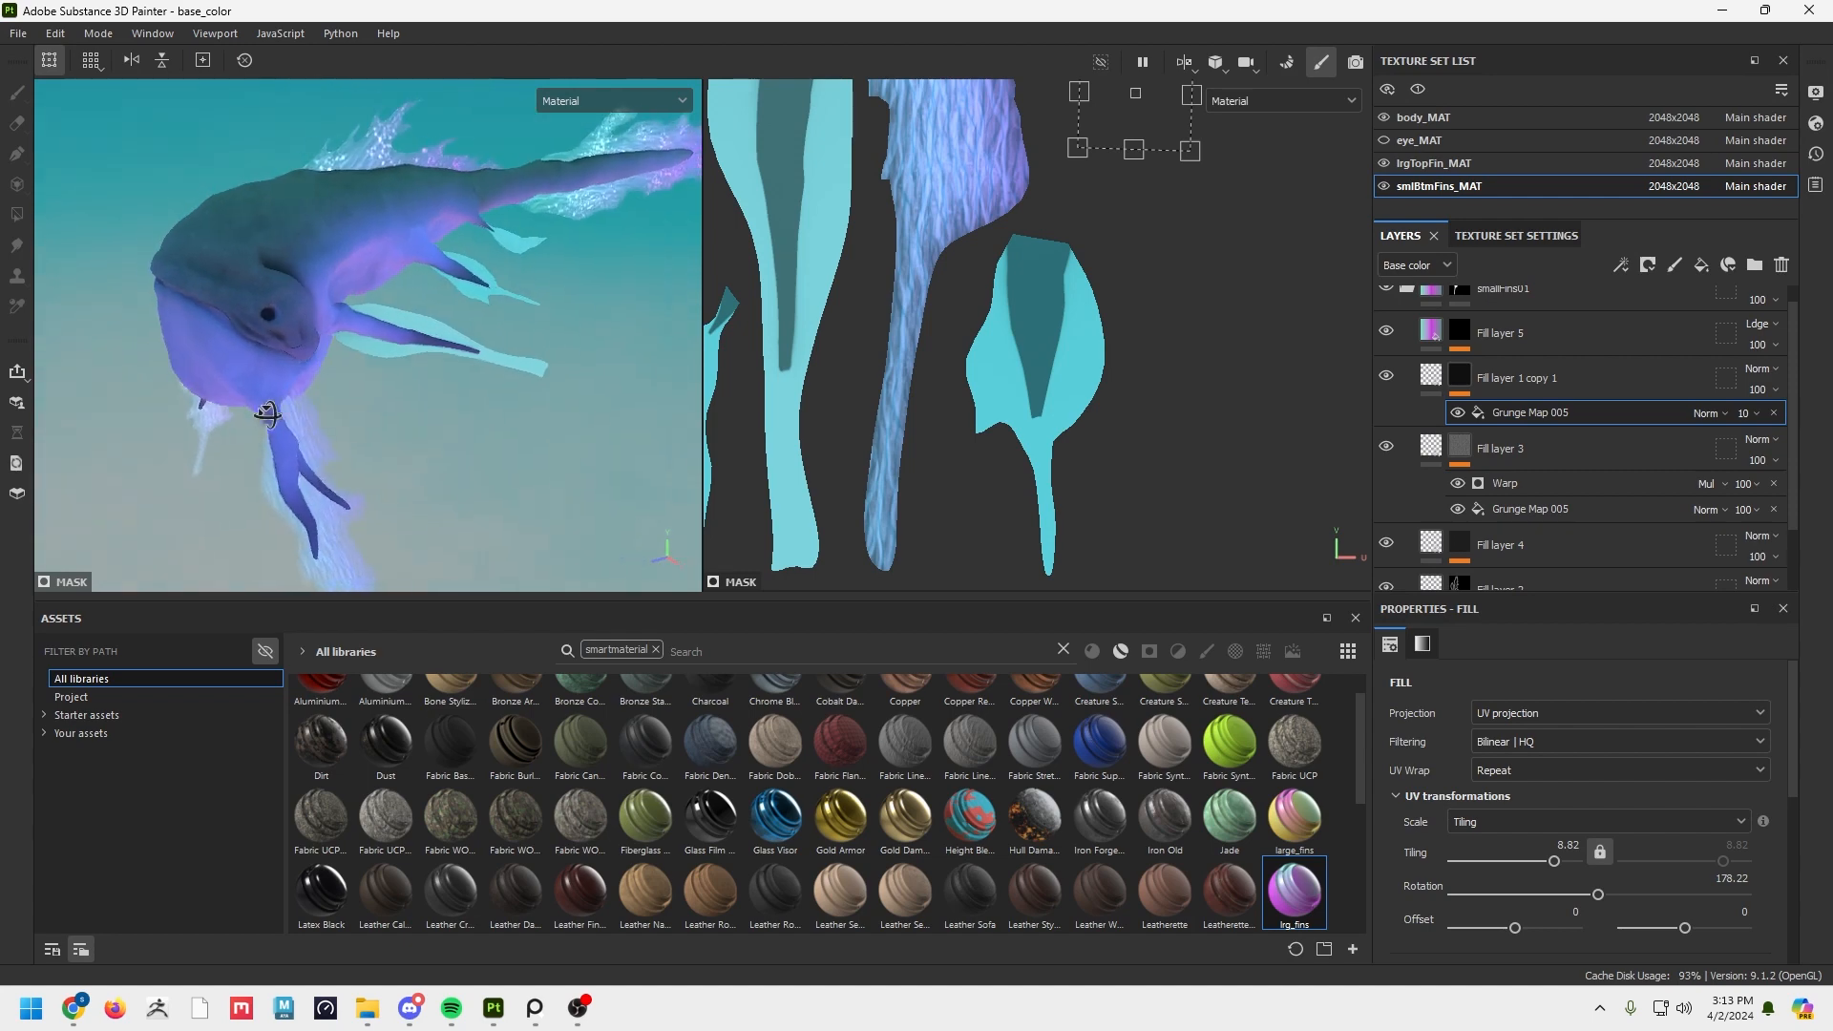
pyautogui.keyDown('alt'); pyautogui.moveTo(339, 399); pyautogui.dragTo(258, 385, button='middle'); pyautogui.keyUp('alt')
pyautogui.scroll(1, 1623, 342)
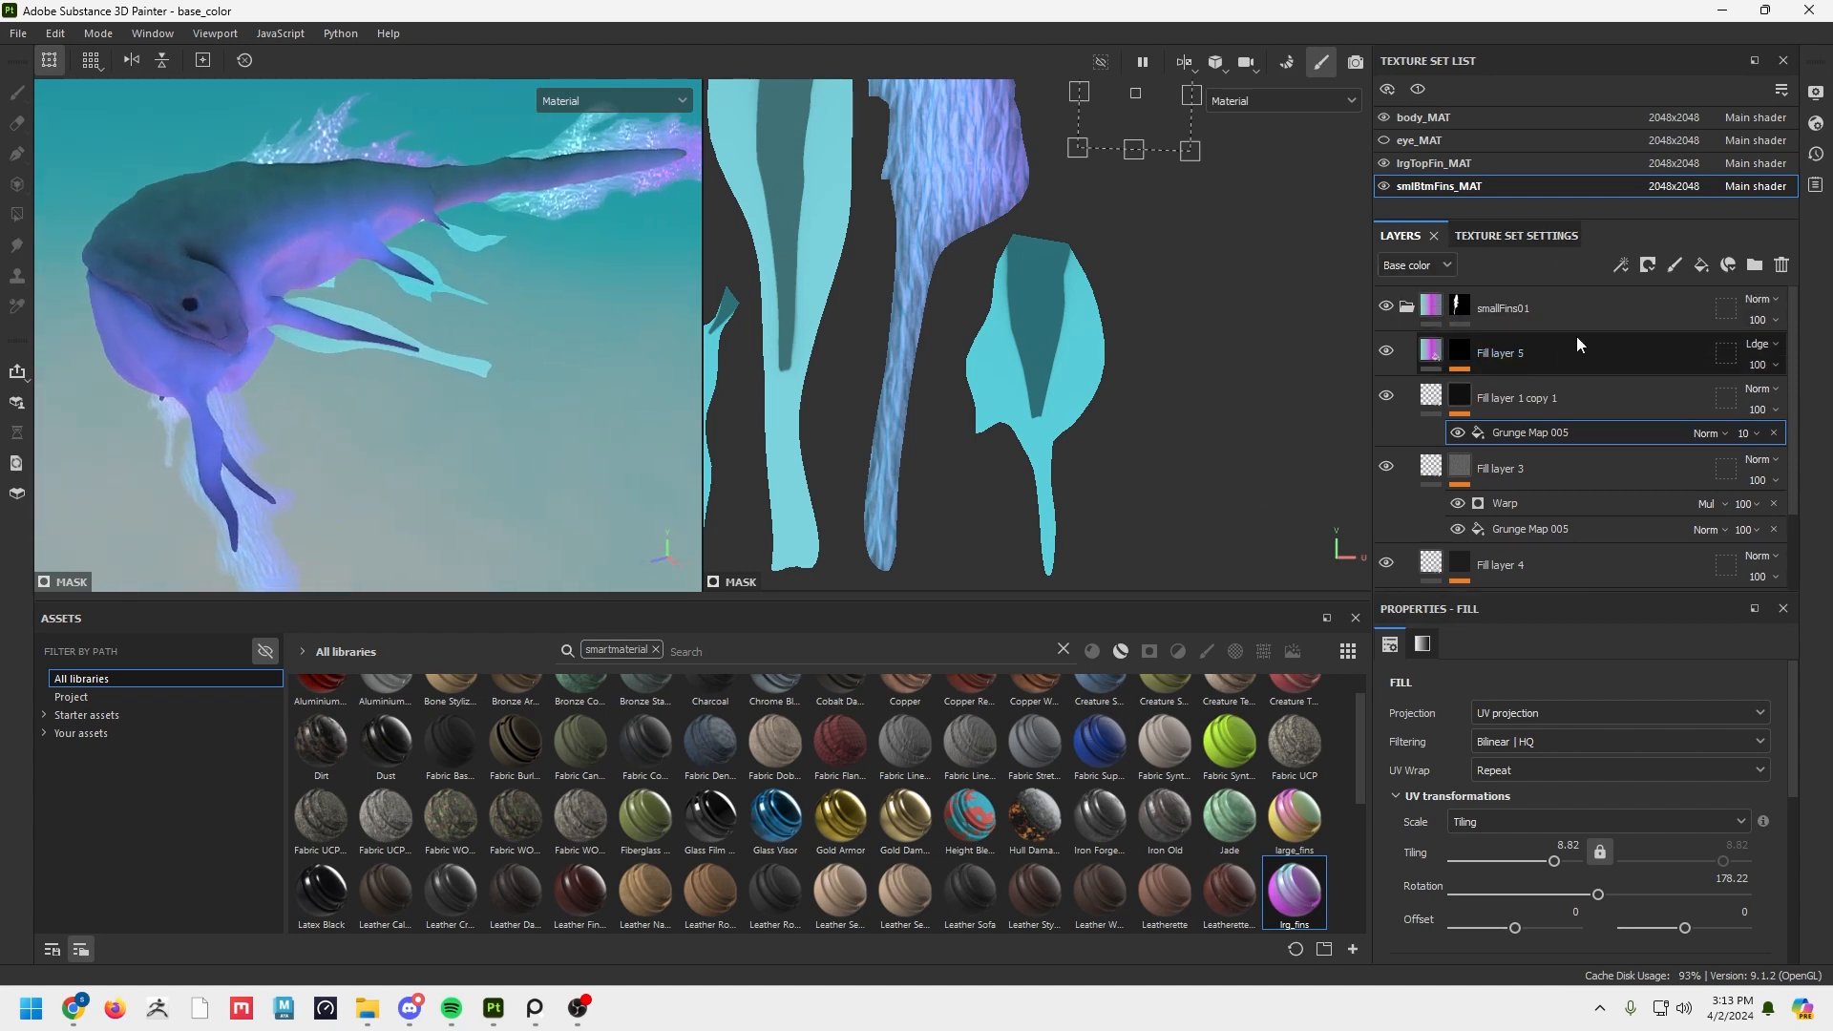
# Collapse and duplicate the smallFins01 folder, then invert the mask of the copy so it covers the remaining lower fins.
pyautogui.click(1405, 305)
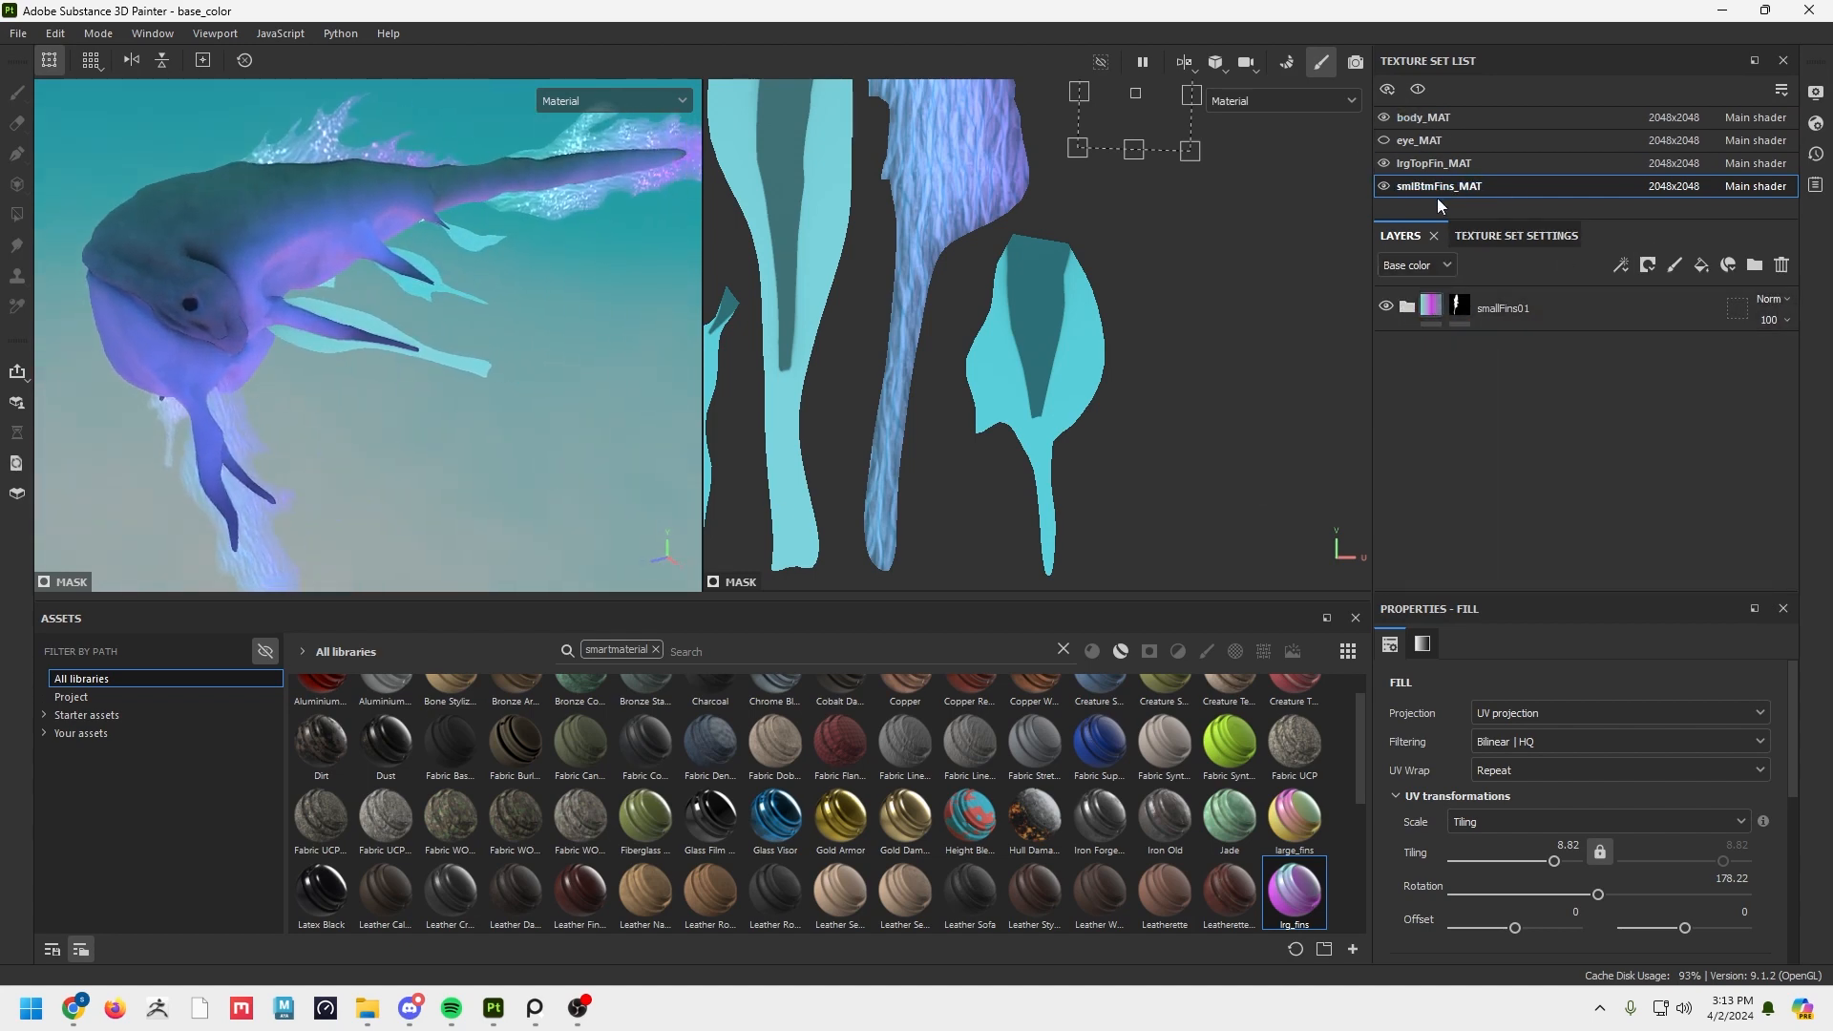
pyautogui.rightClick(1556, 311)
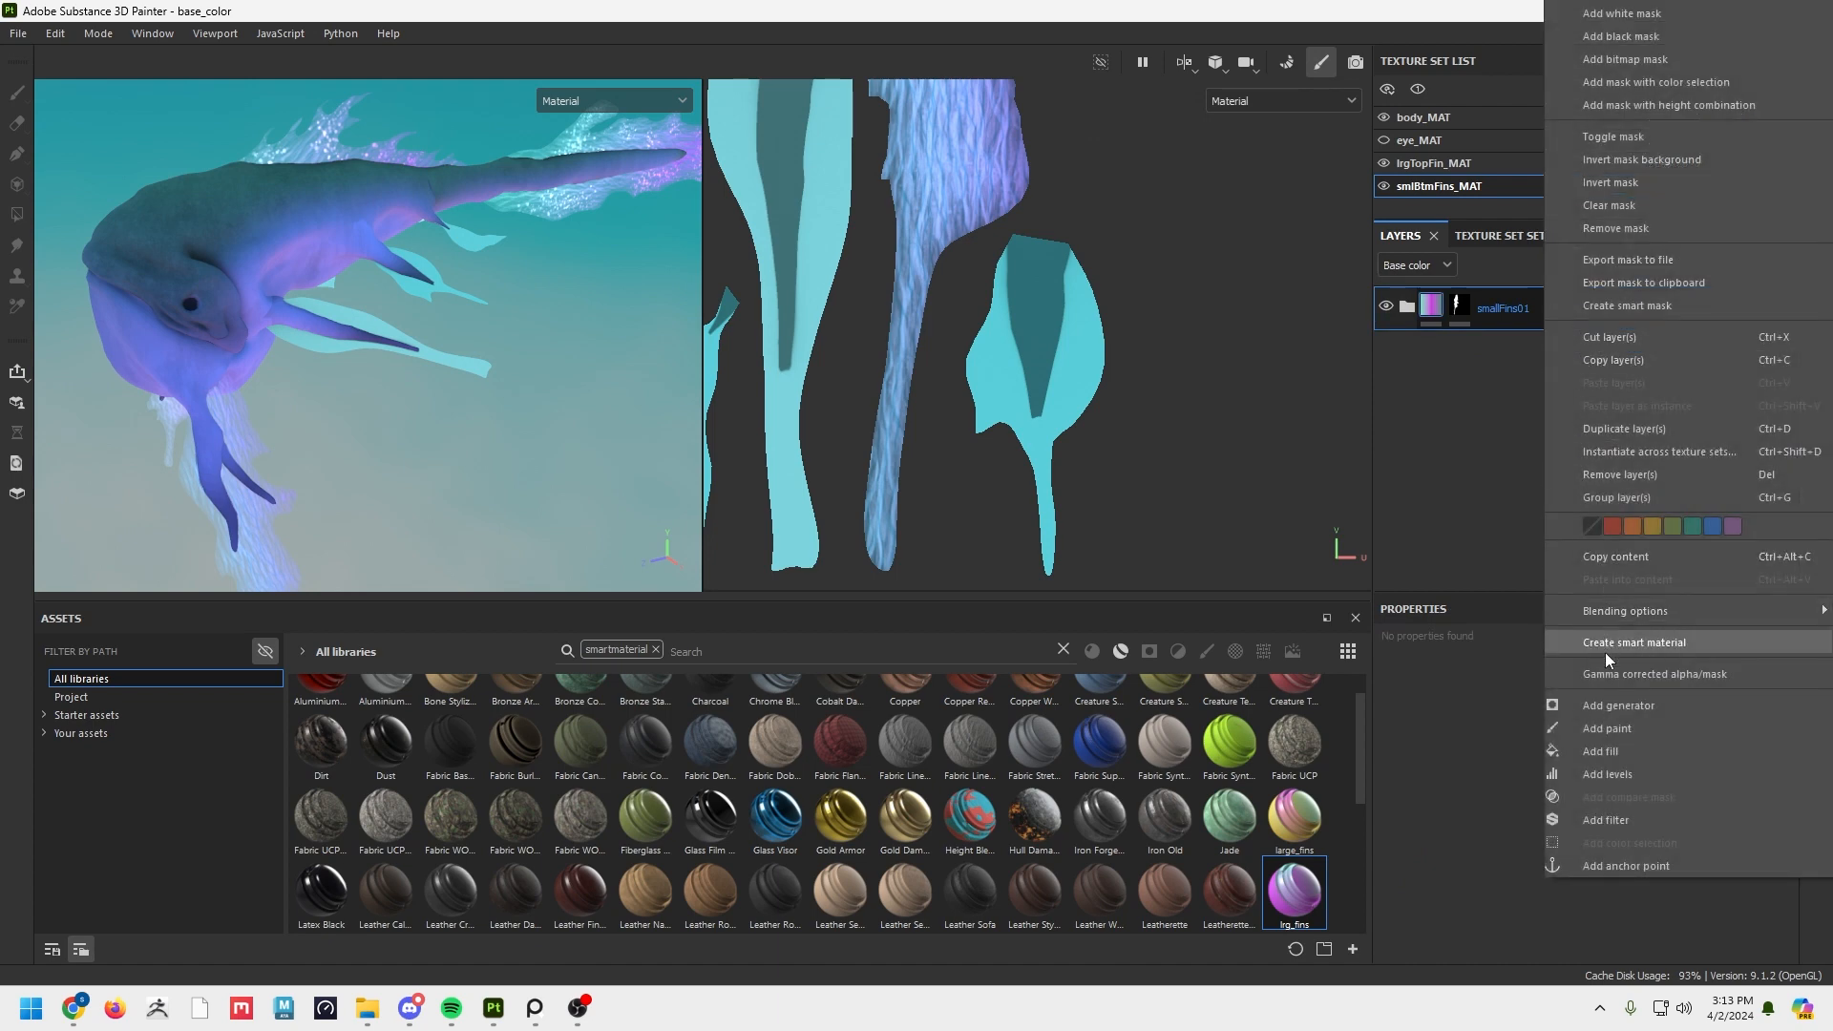
pyautogui.hotkey('ctrl', 'd')
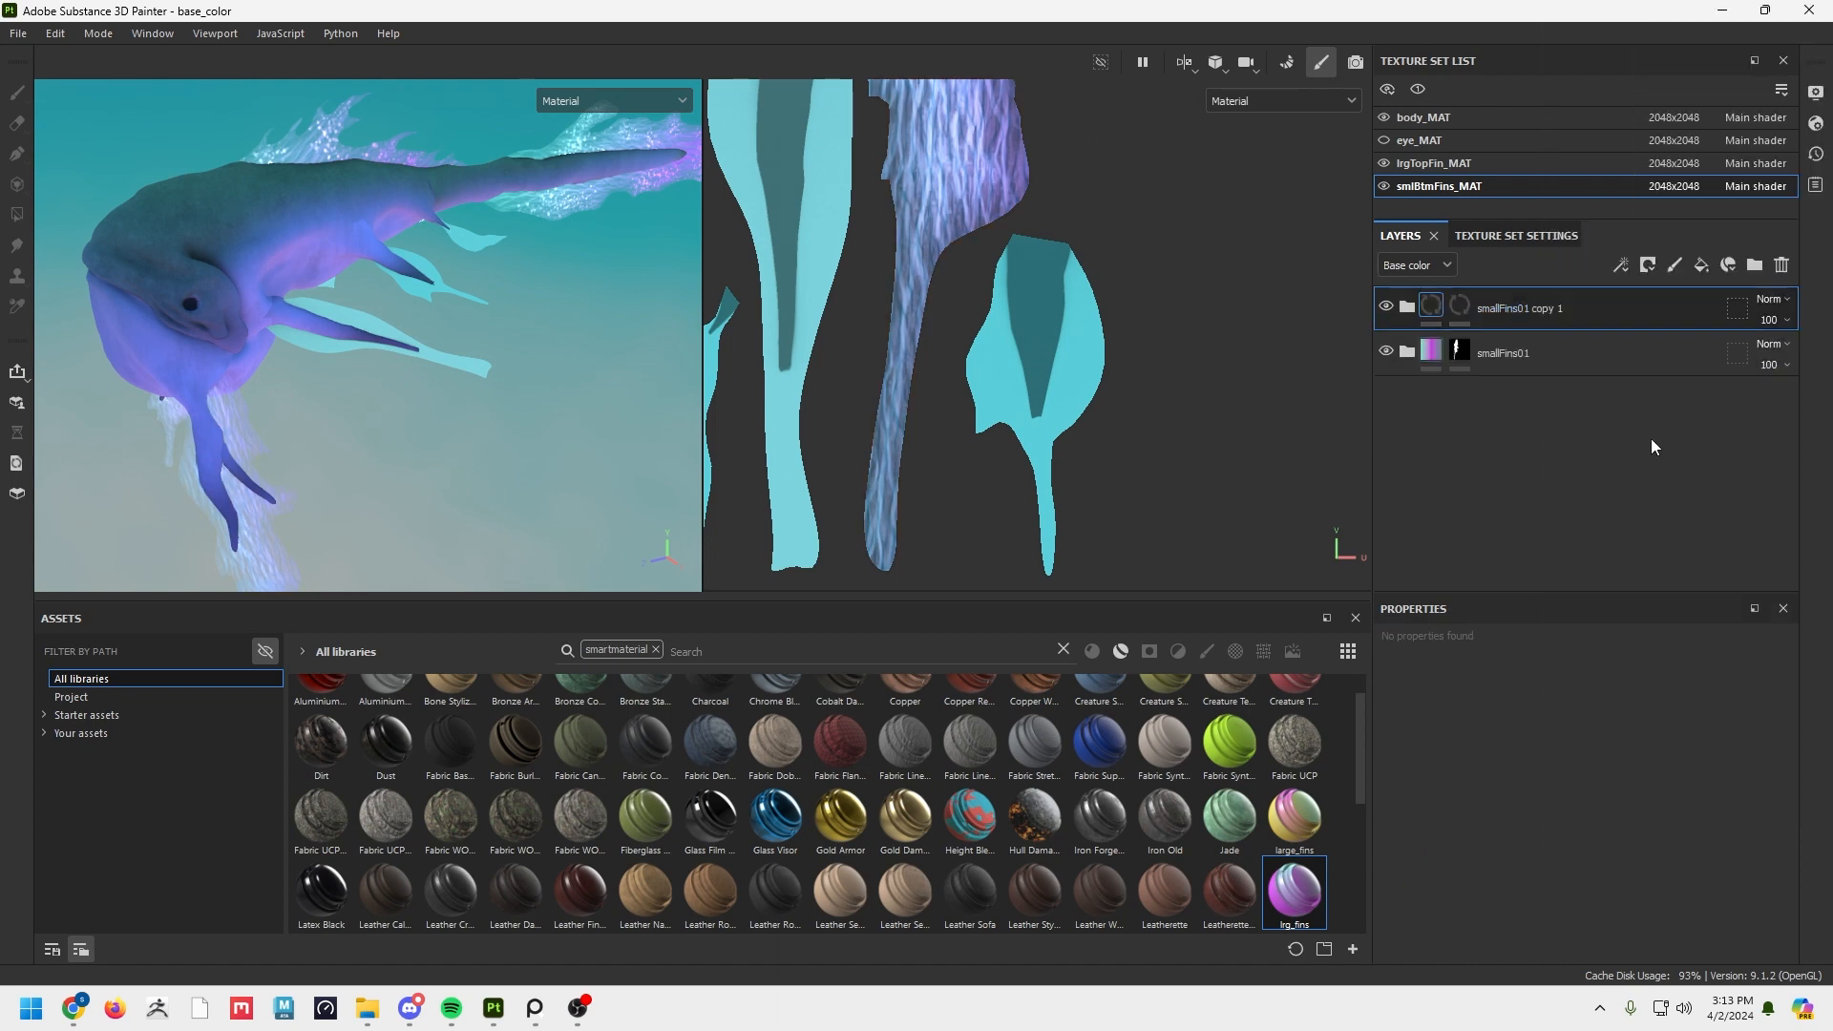
pyautogui.click(1468, 302)
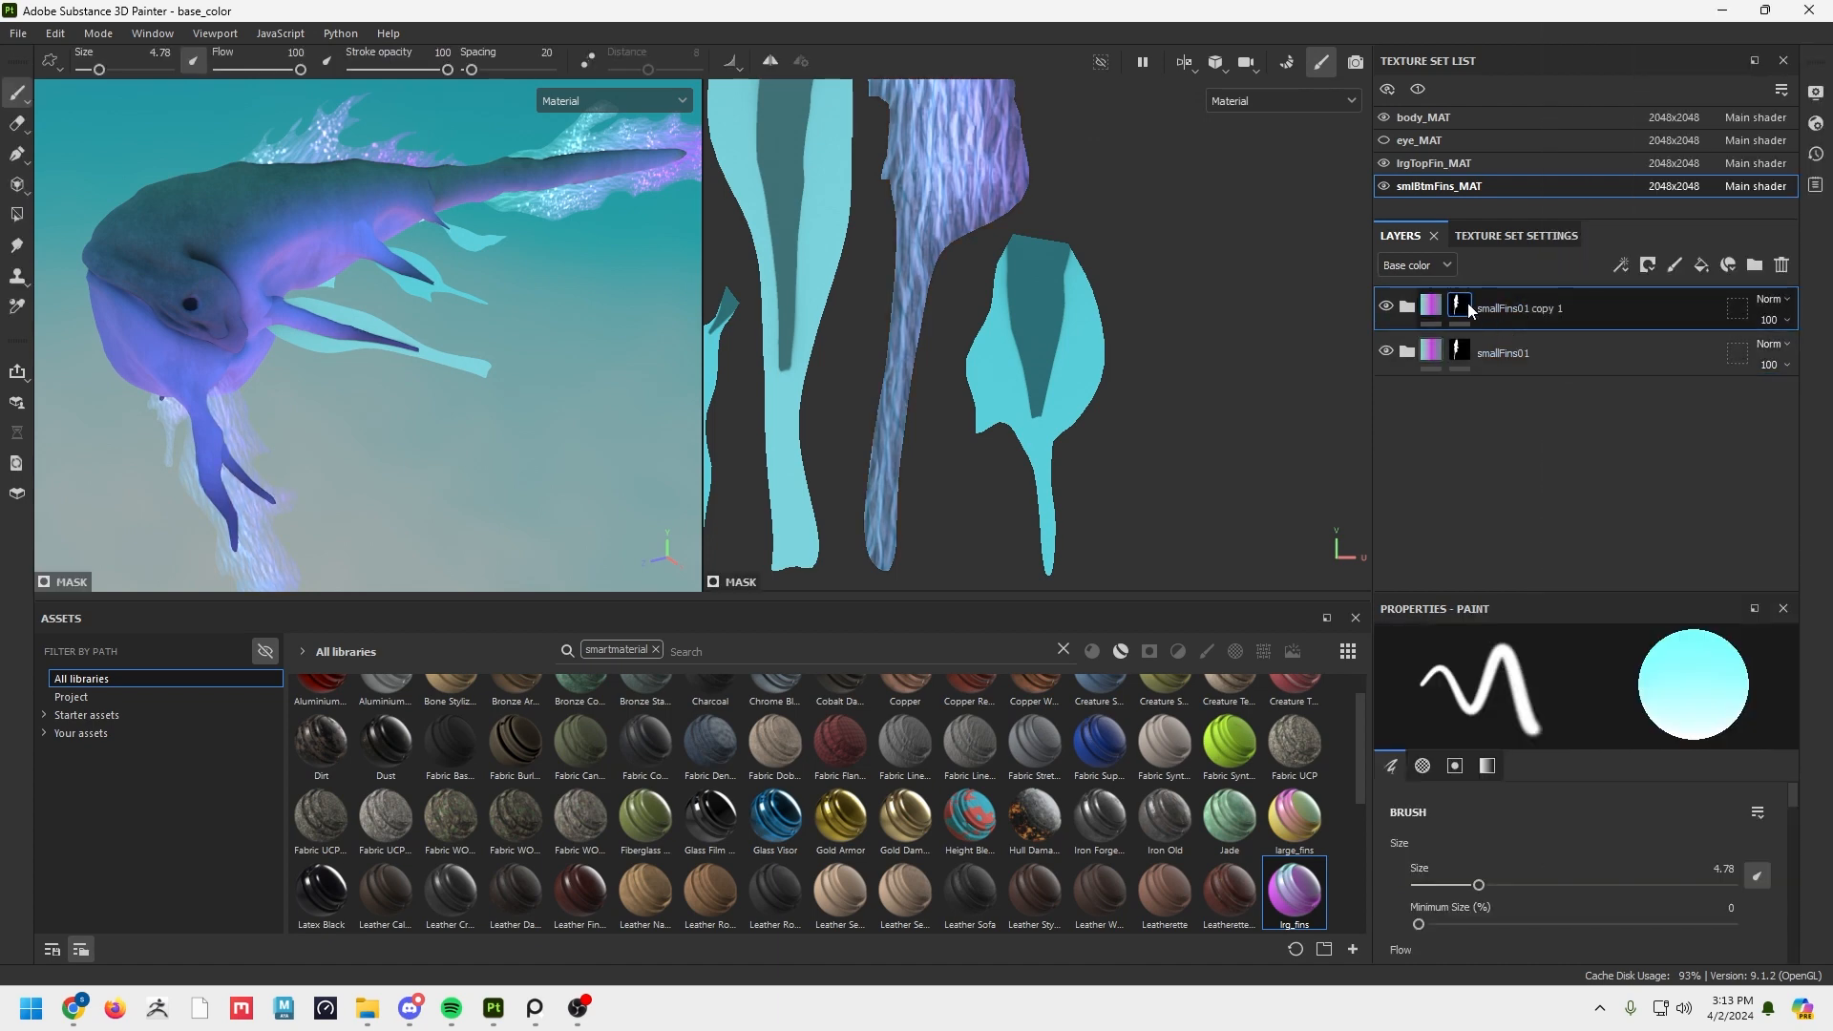
pyautogui.rightClick(1465, 310)
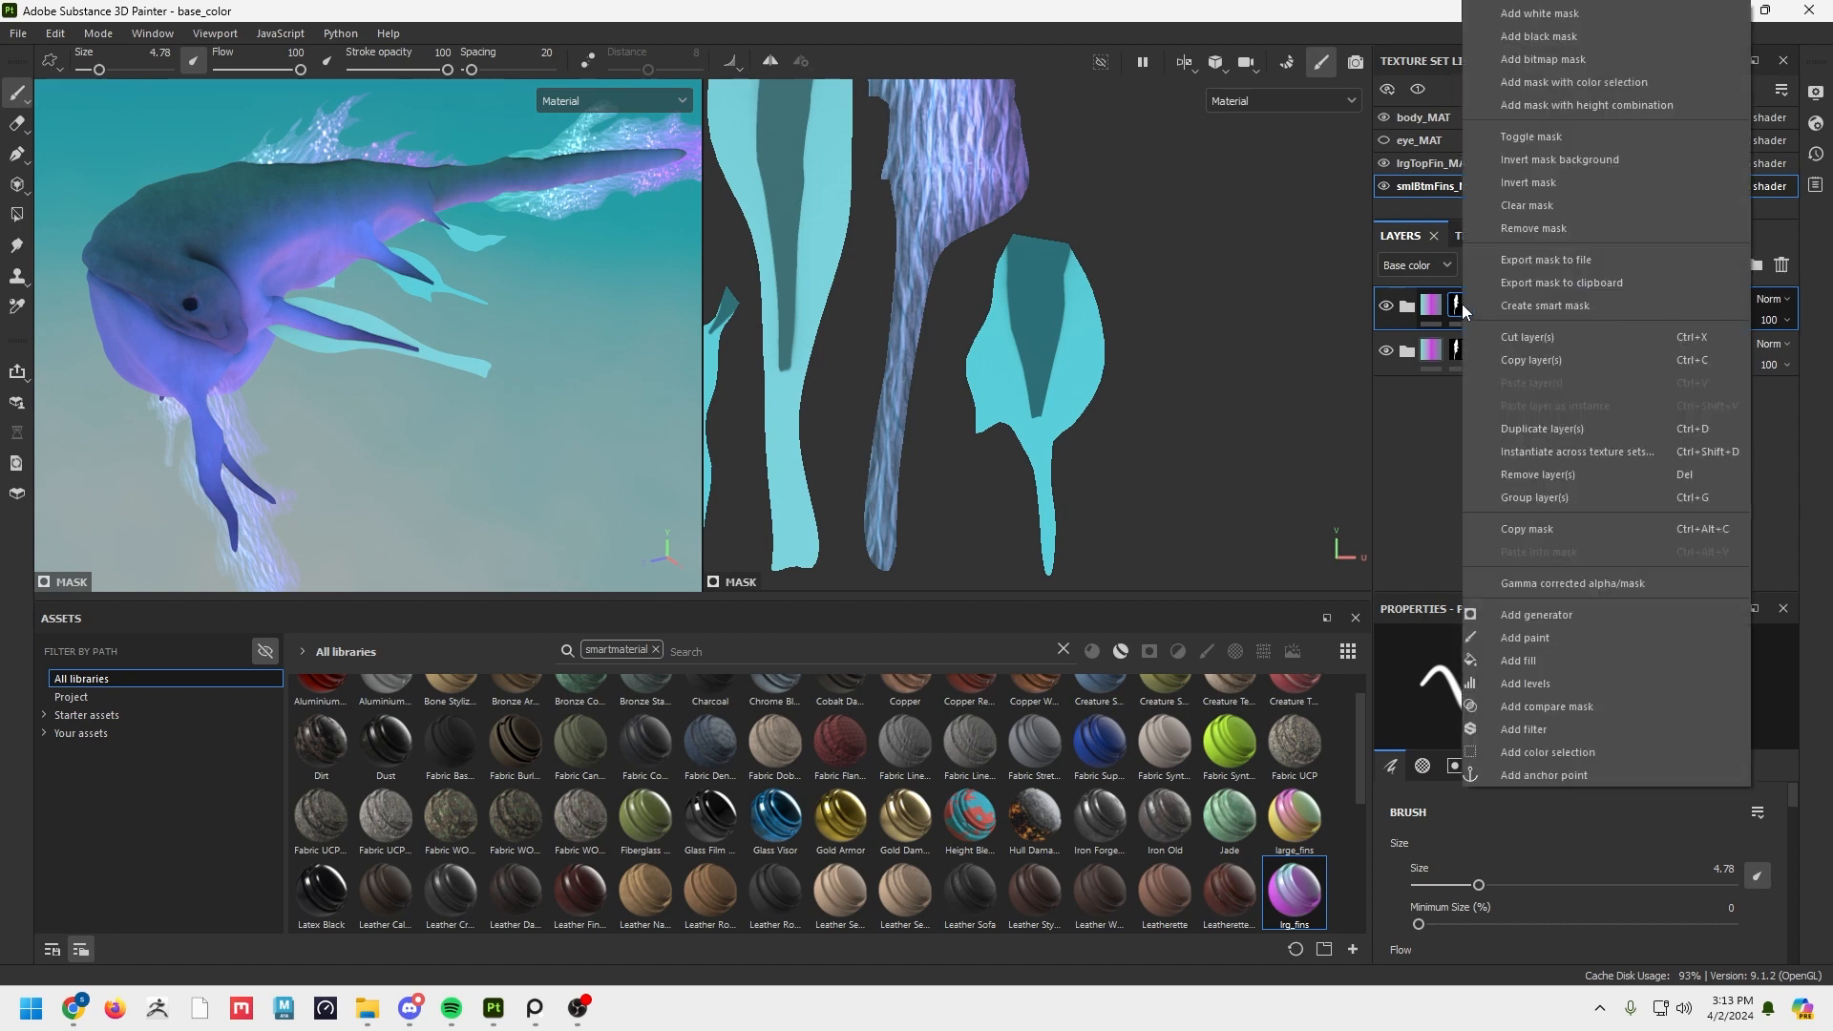
pyautogui.click(1546, 187)
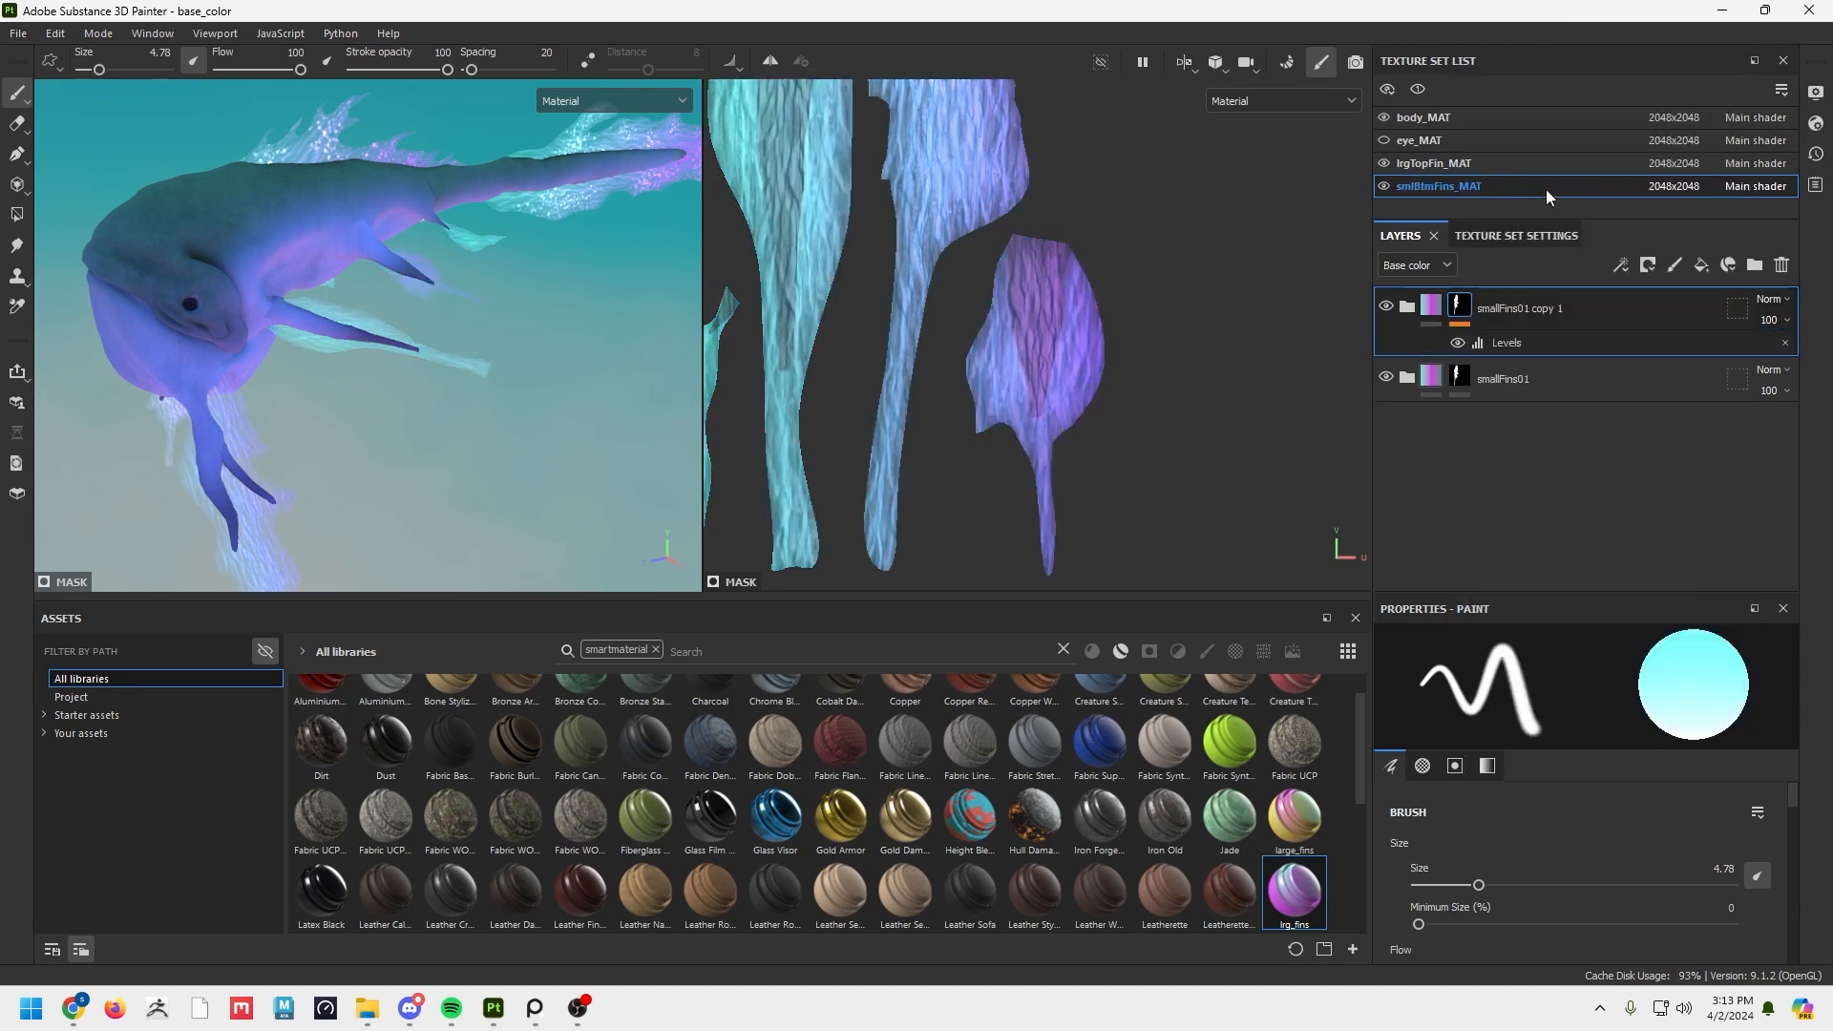
# Examine the textured lower fins up close and the whole creature in the 3D-only view, then return to the split 3D/2D view.
pyautogui.scroll(5, 435, 415)
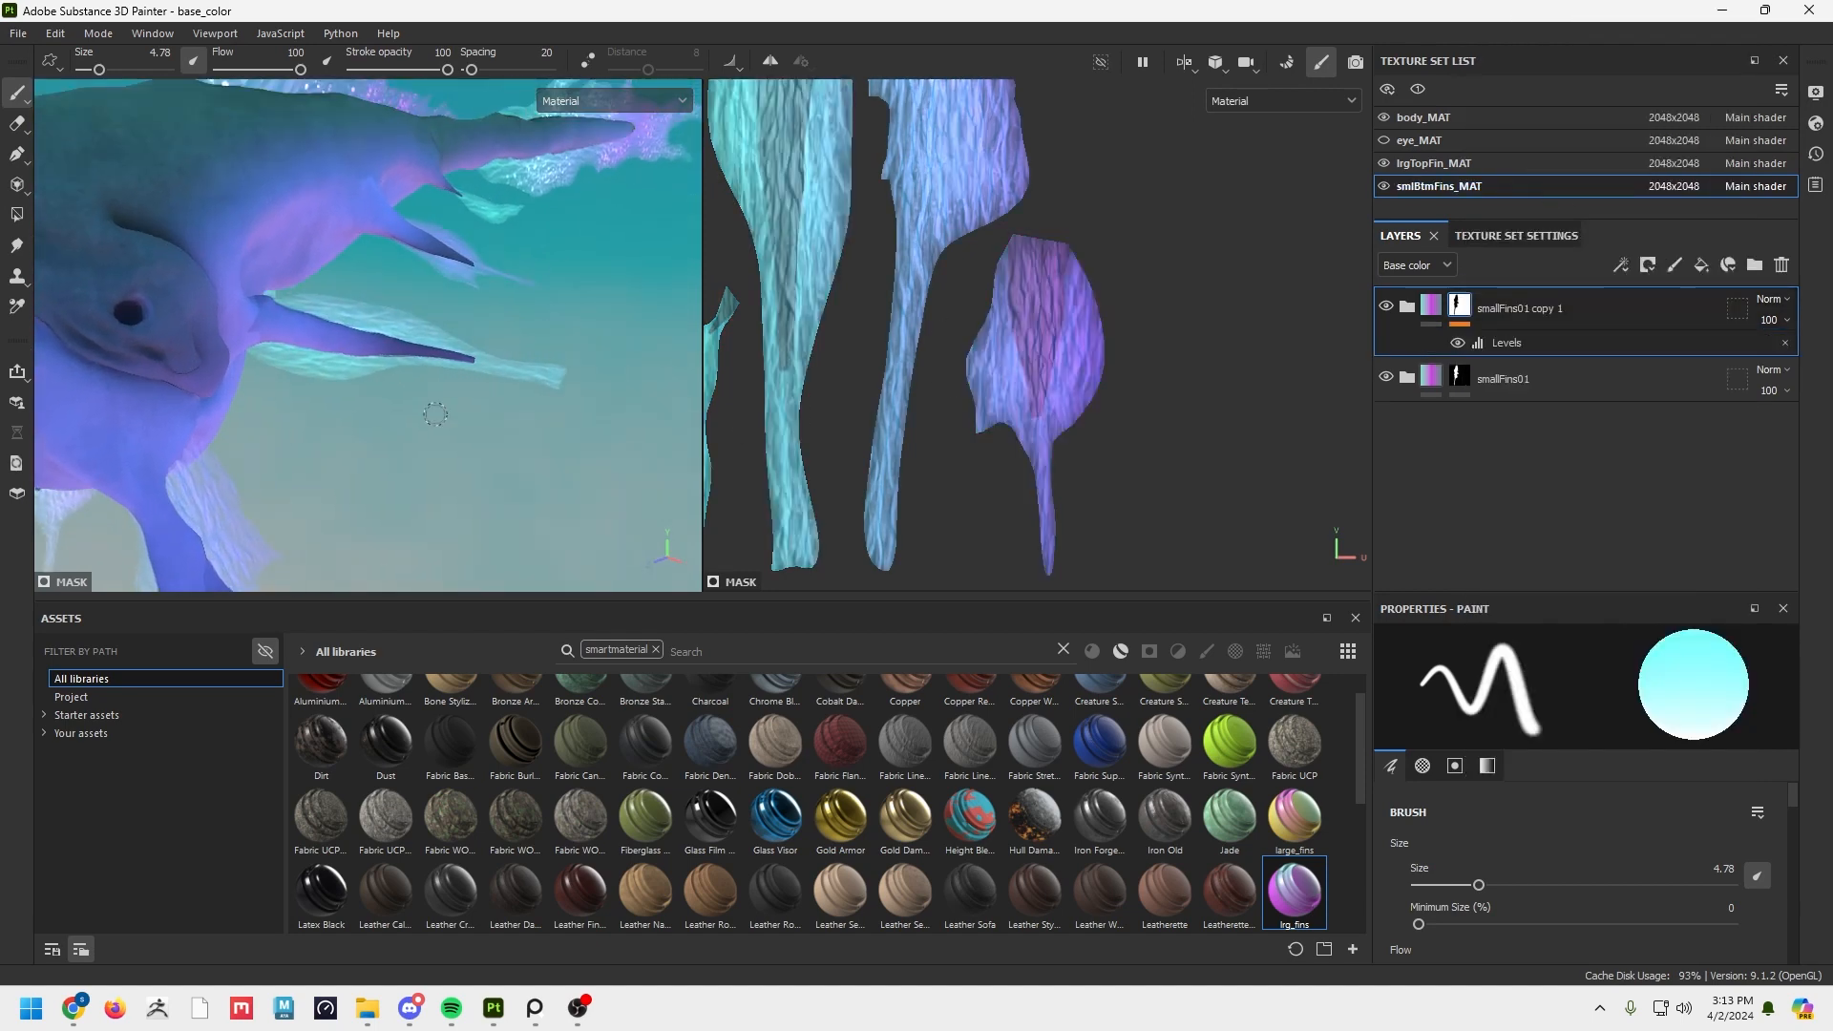
pyautogui.keyDown('alt'); pyautogui.moveTo(465, 285); pyautogui.dragTo(523, 246); pyautogui.keyUp('alt')
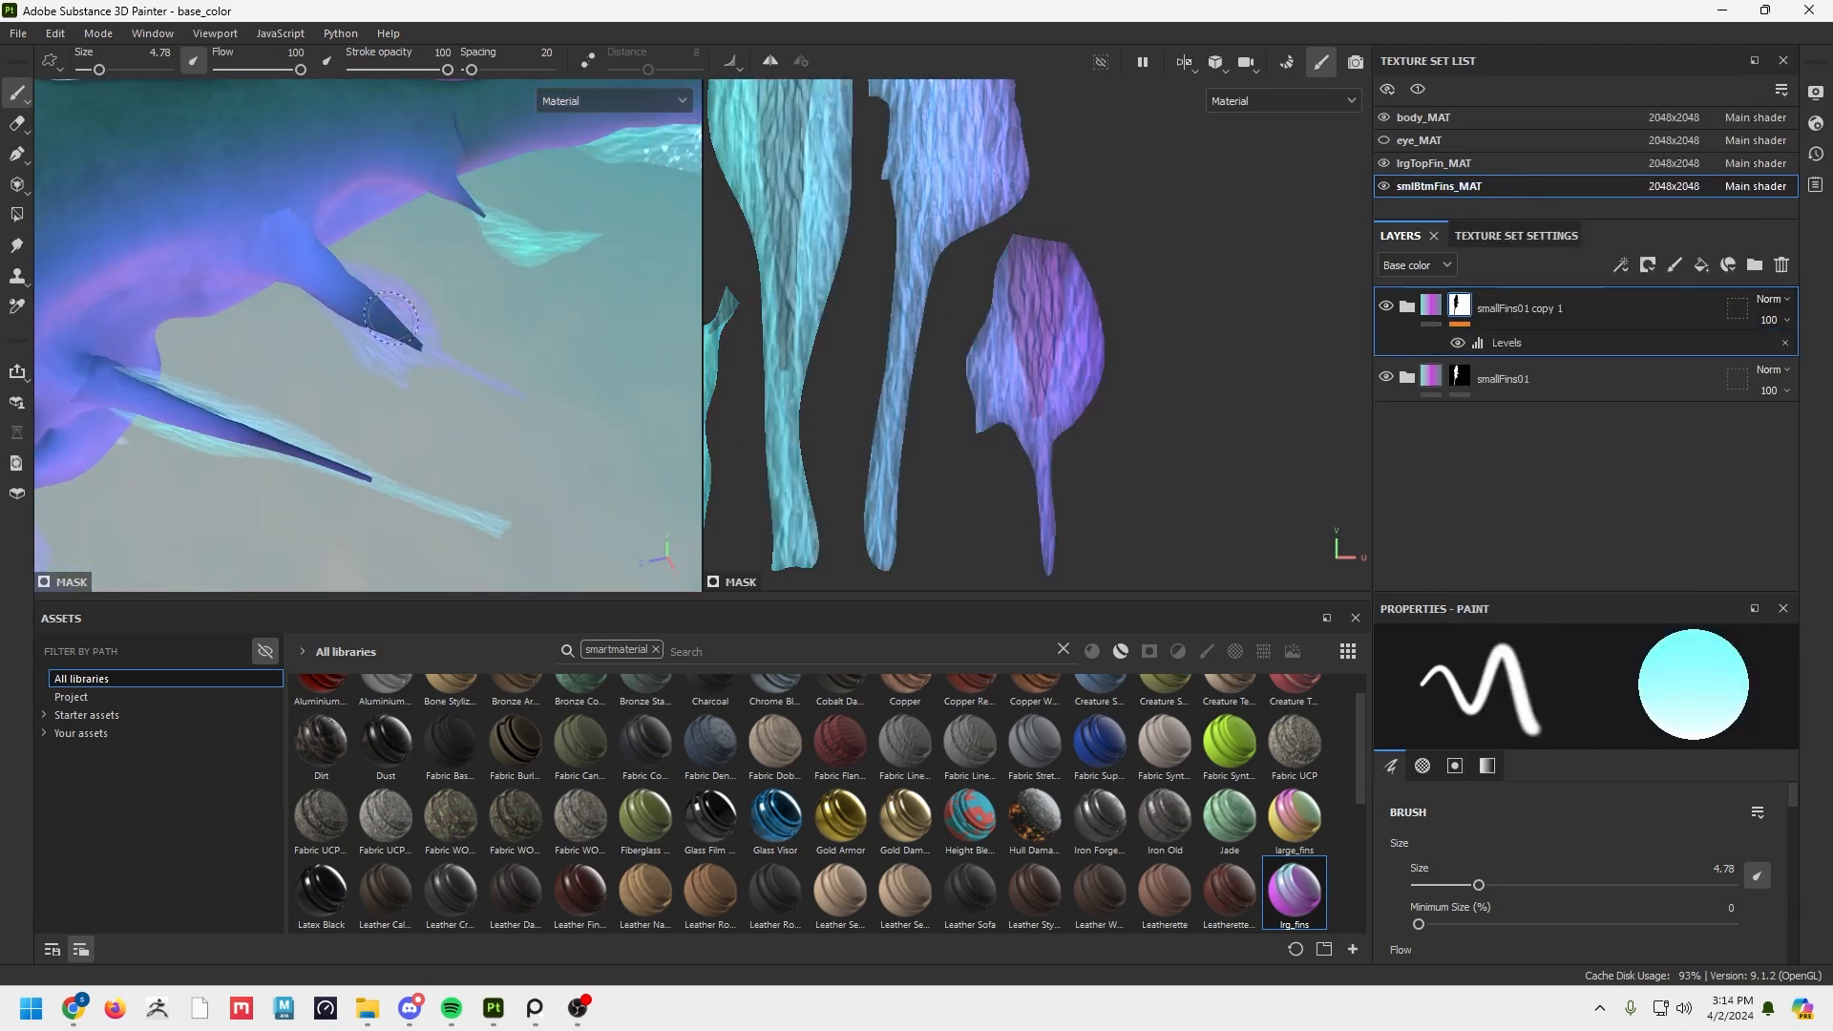
pyautogui.keyDown('alt'); pyautogui.moveTo(561, 276); pyautogui.dragTo(225, 272, button='right'); pyautogui.keyUp('alt')
pyautogui.keyDown('alt'); pyautogui.moveTo(225, 272); pyautogui.dragTo(360, 376); pyautogui.keyUp('alt')
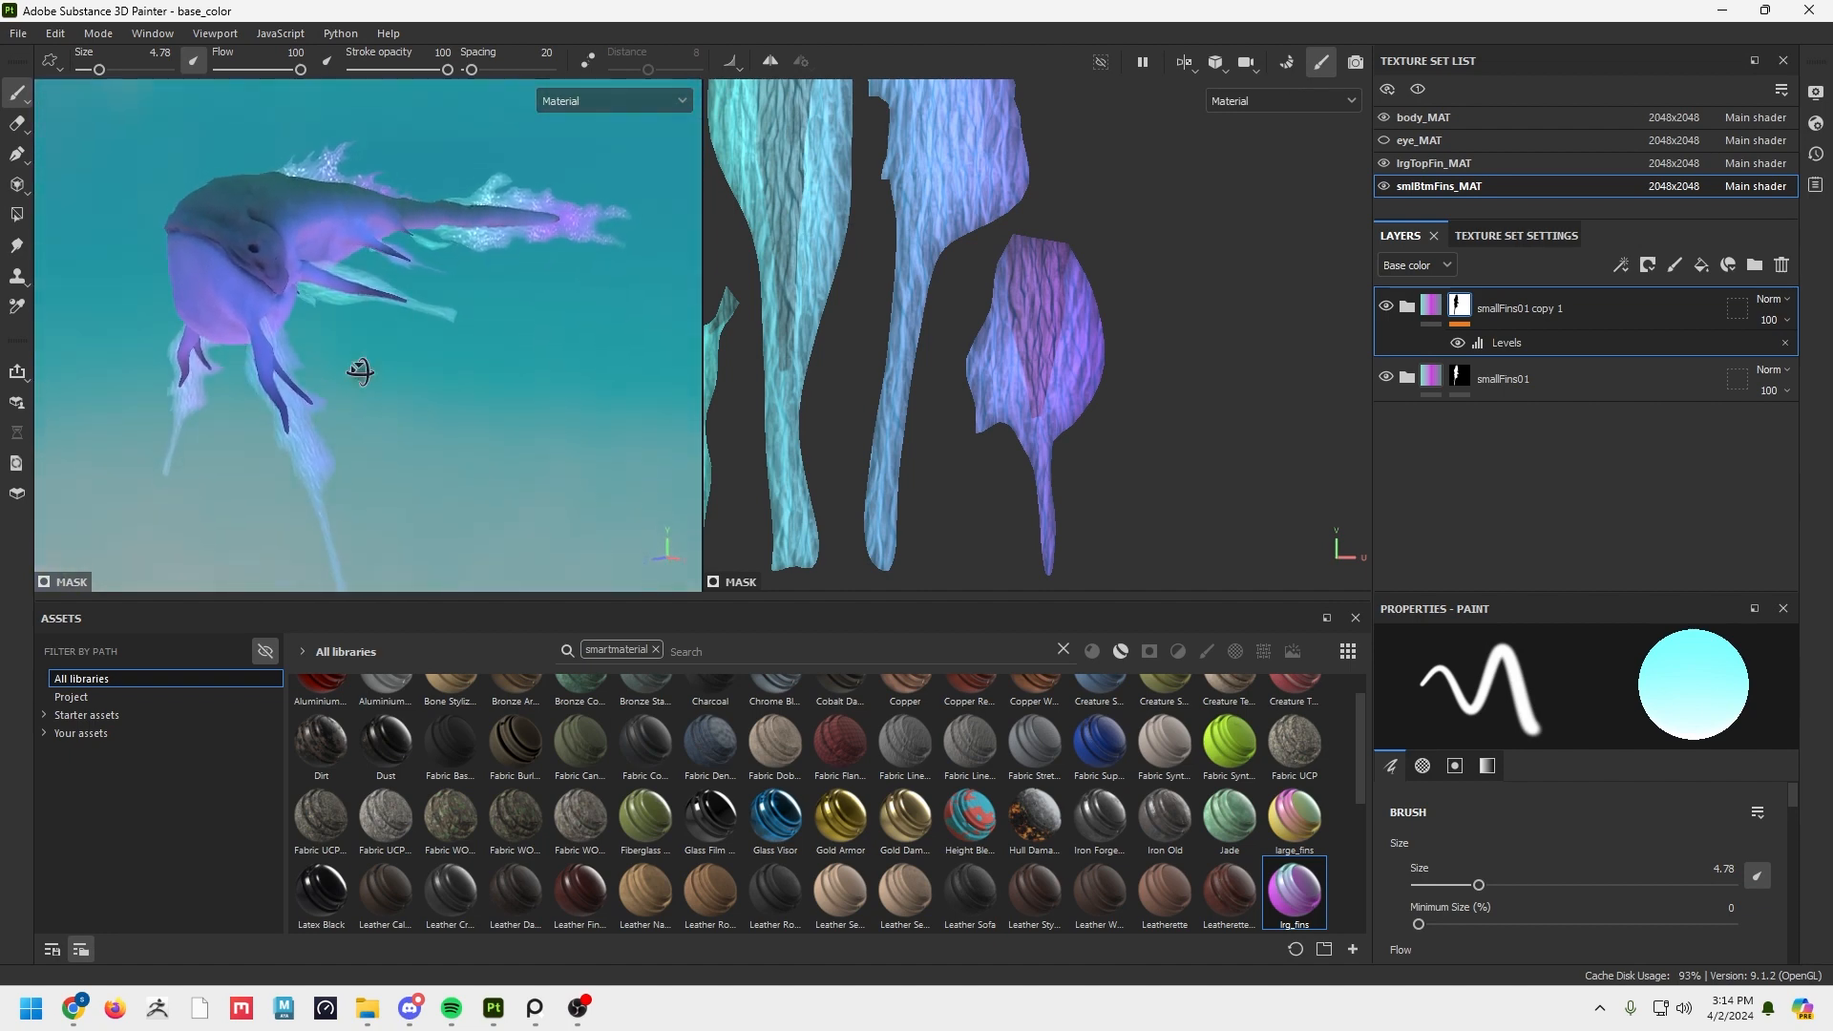
pyautogui.click(1184, 63)
pyautogui.click(1228, 113)
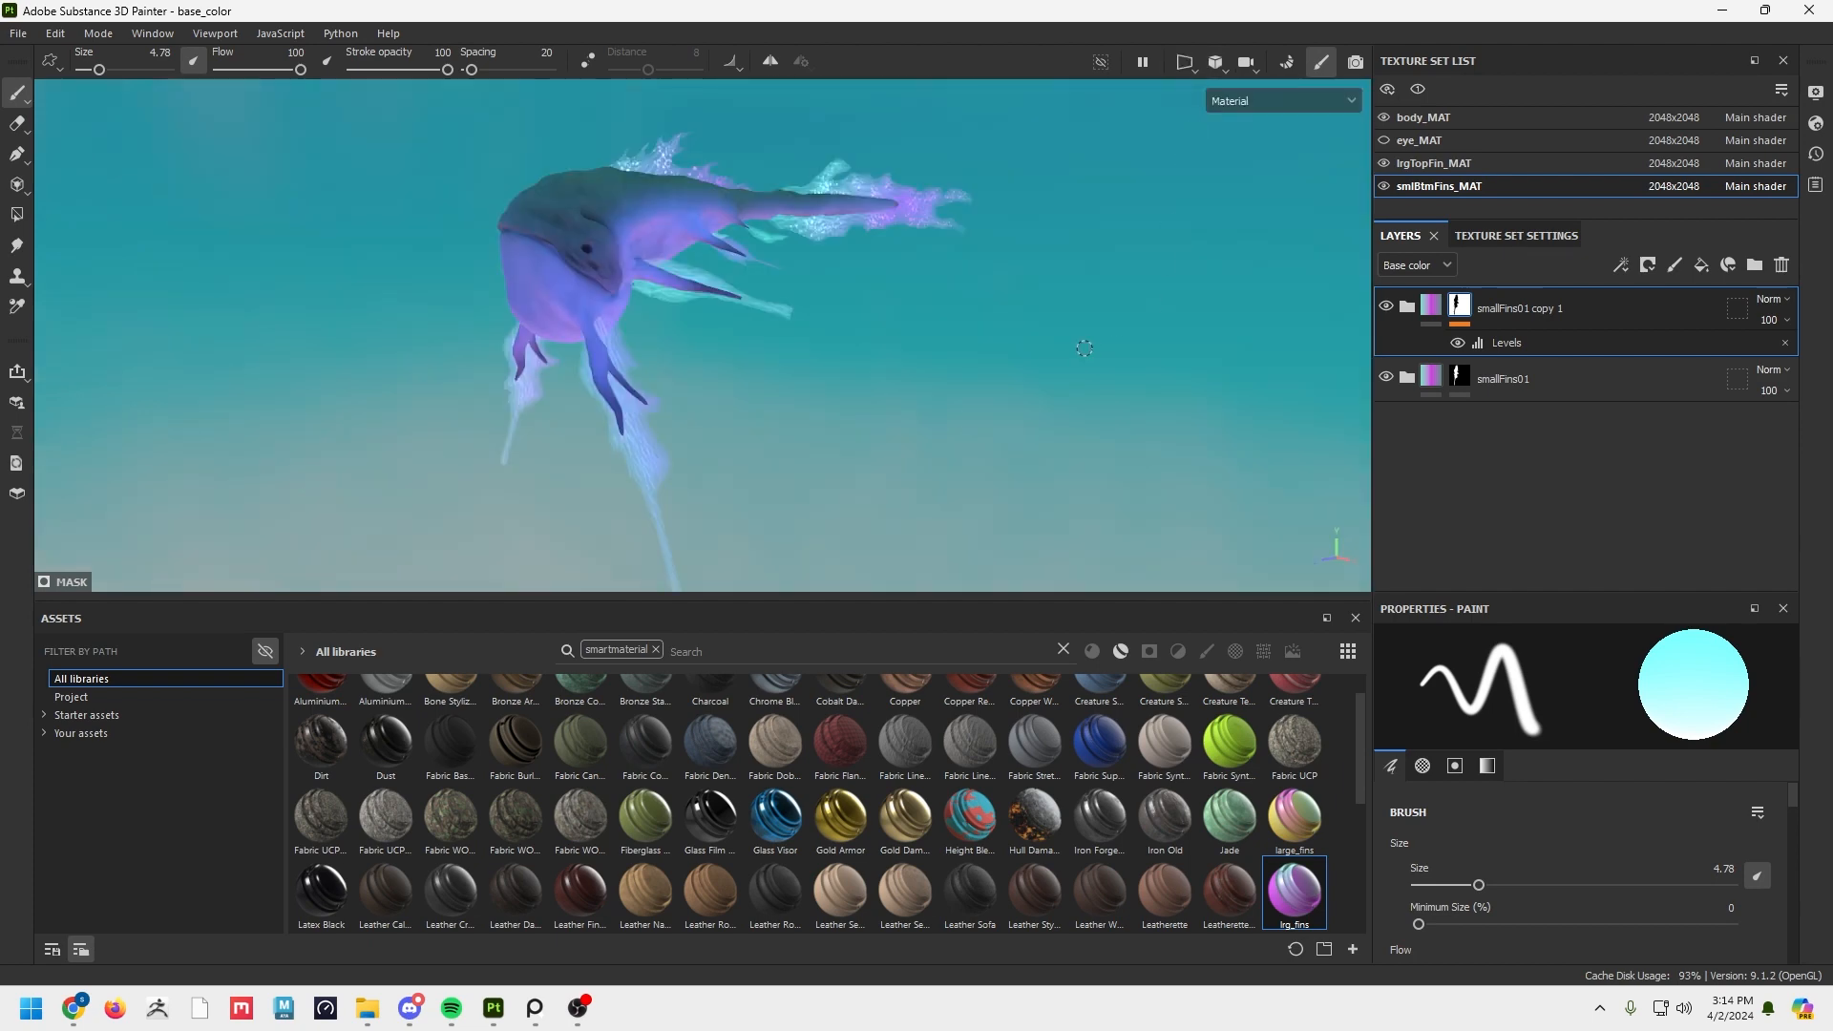
pyautogui.click(1197, 61)
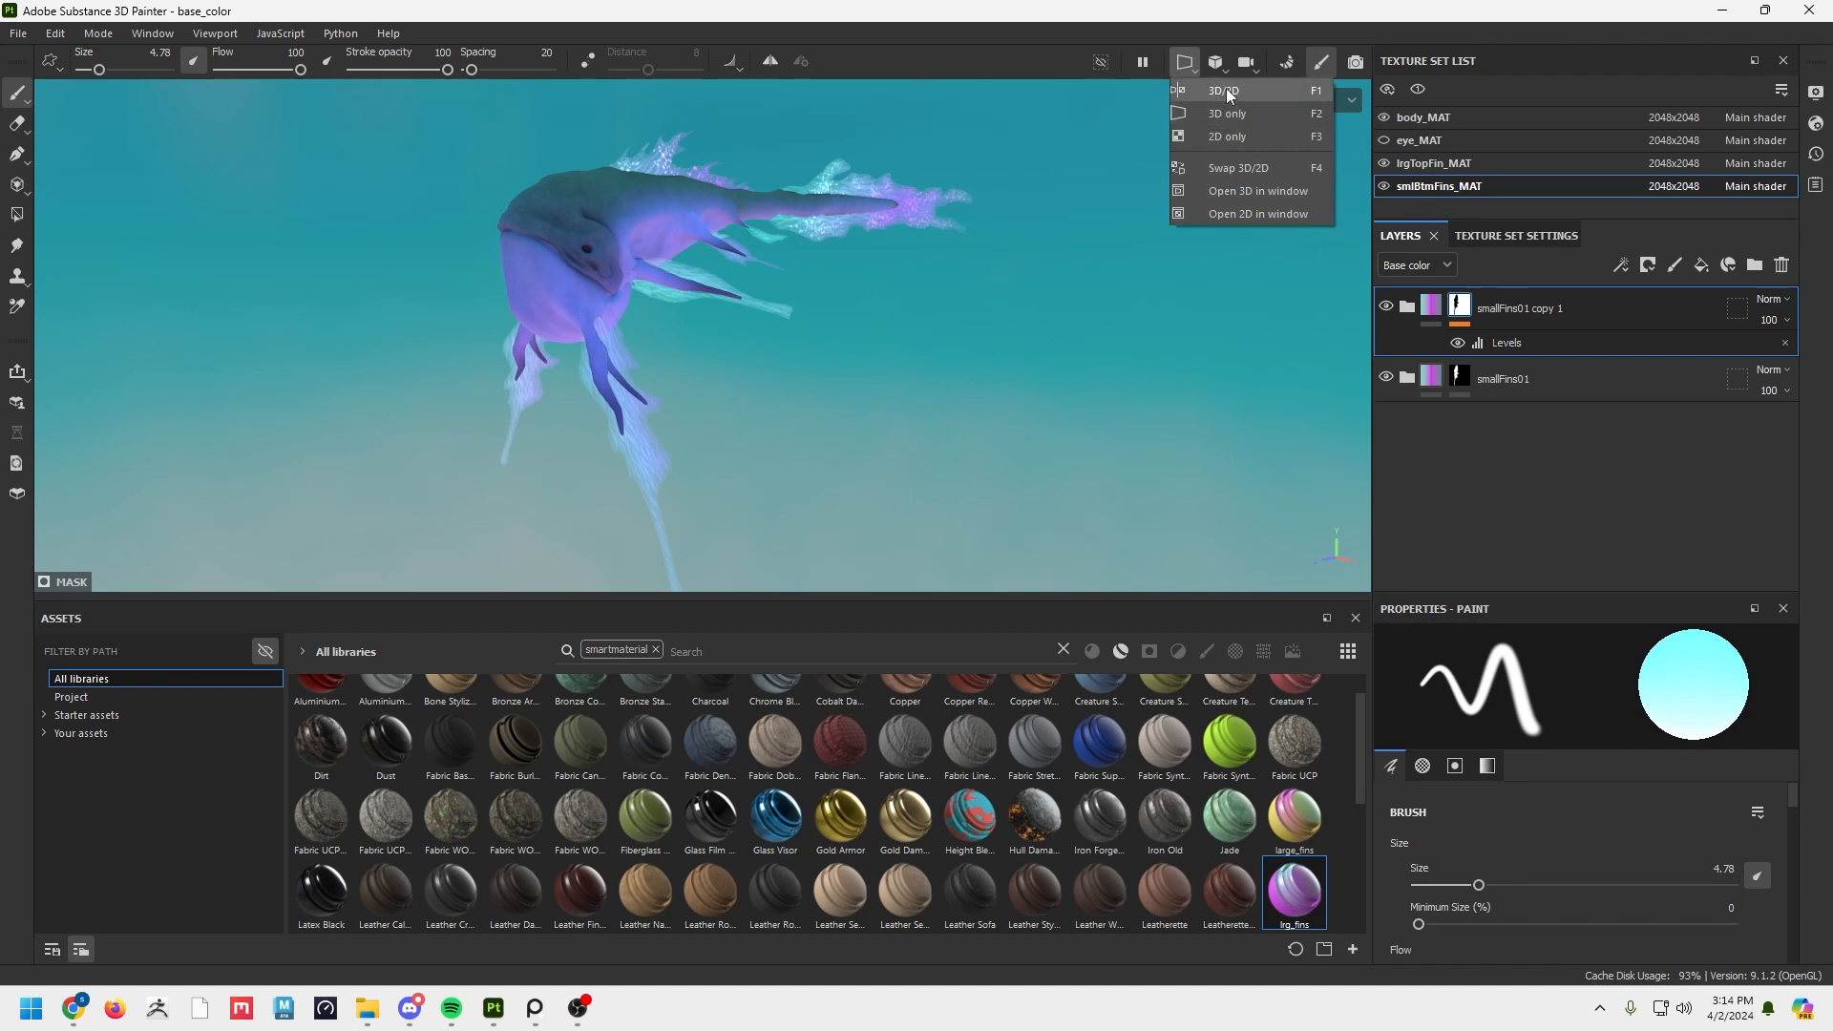
pyautogui.click(1226, 91)
# Show and select the eye_MAT texture set, and list all of your own assets without the smartmaterial filter.
pyautogui.click(1386, 142)
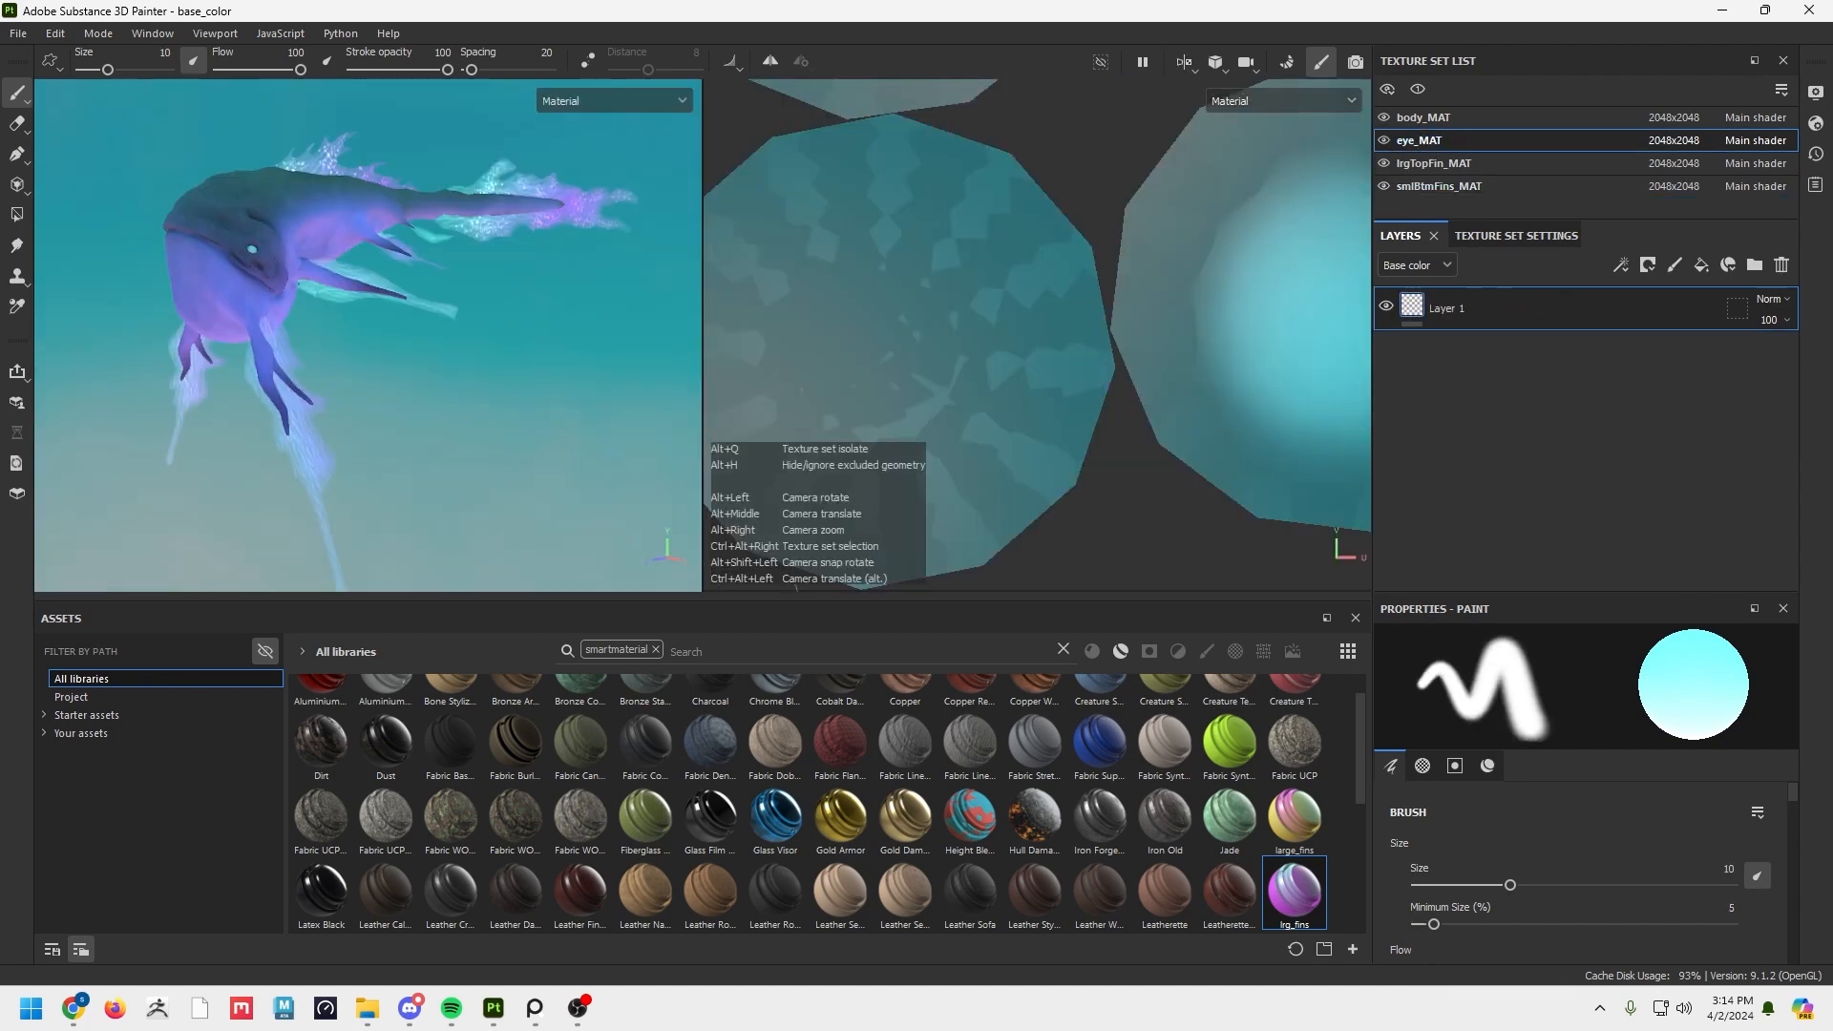
pyautogui.click(156, 734)
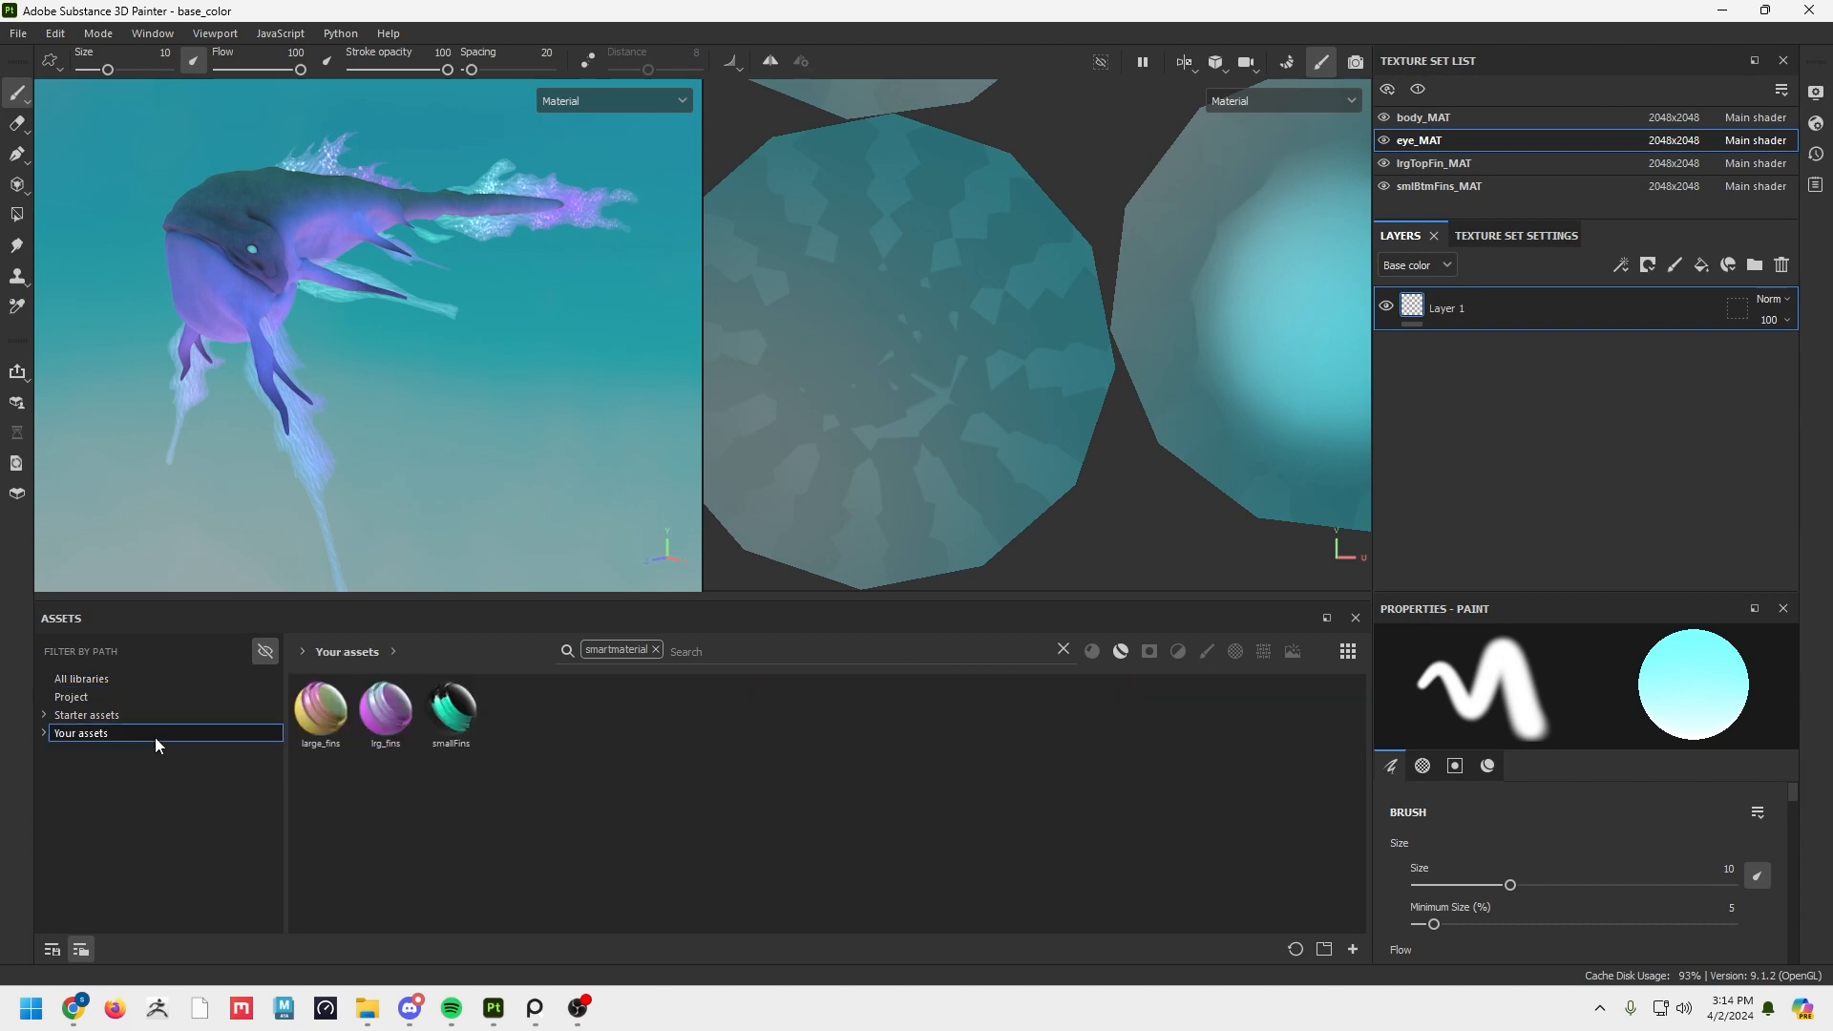
pyautogui.click(43, 732)
pyautogui.click(1068, 654)
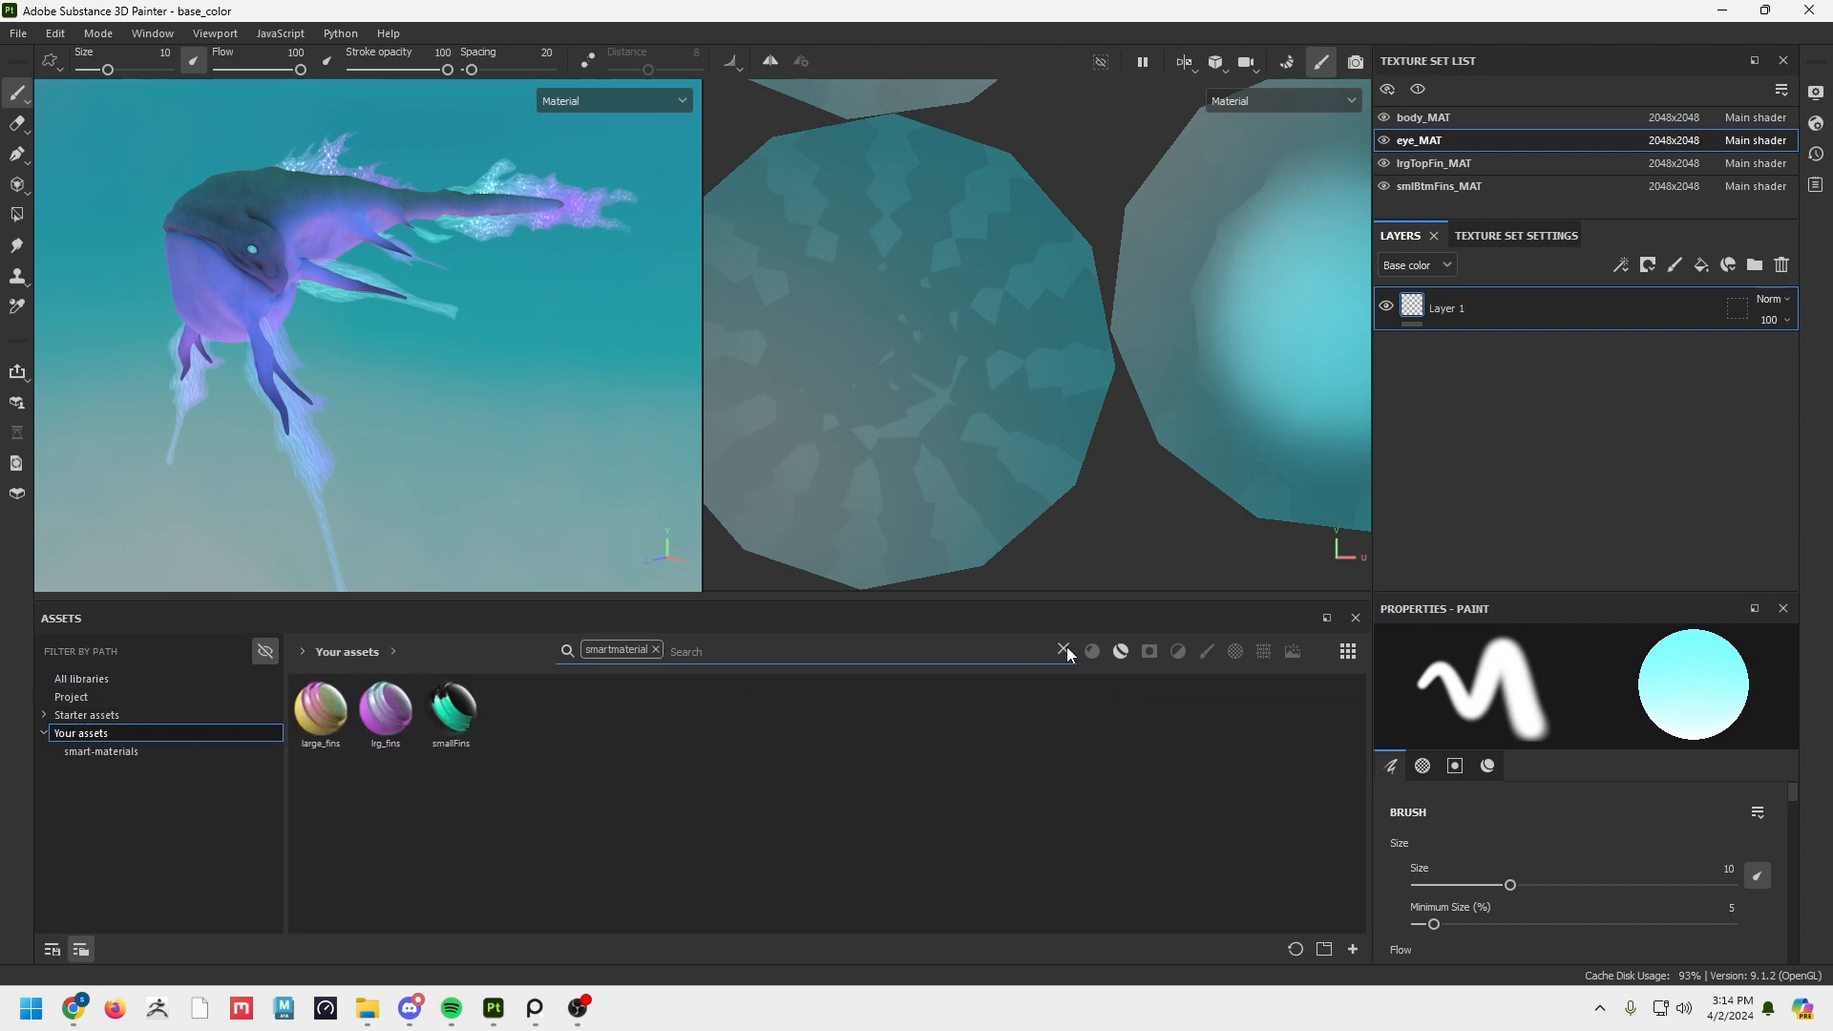
pyautogui.click(656, 648)
# Save the project under the new name 02_WIP_color in the creature_texturing_demo folder.
pyautogui.click(25, 30)
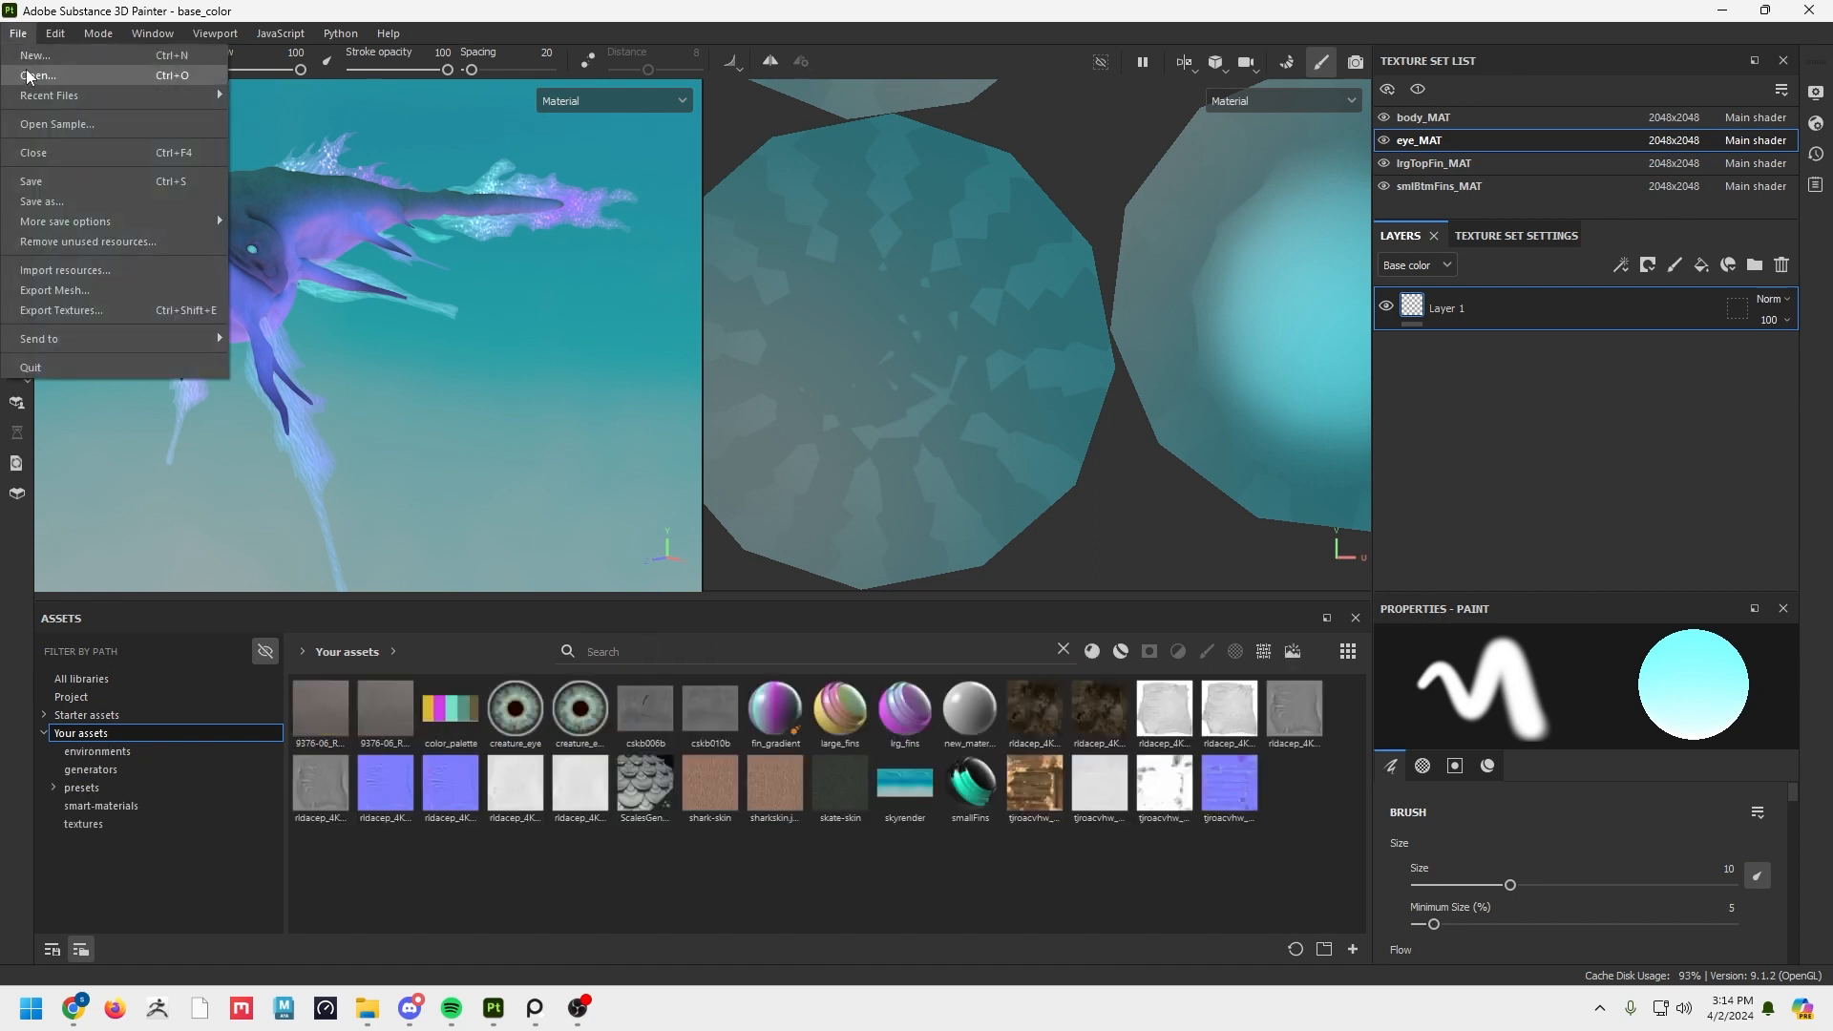
pyautogui.click(59, 198)
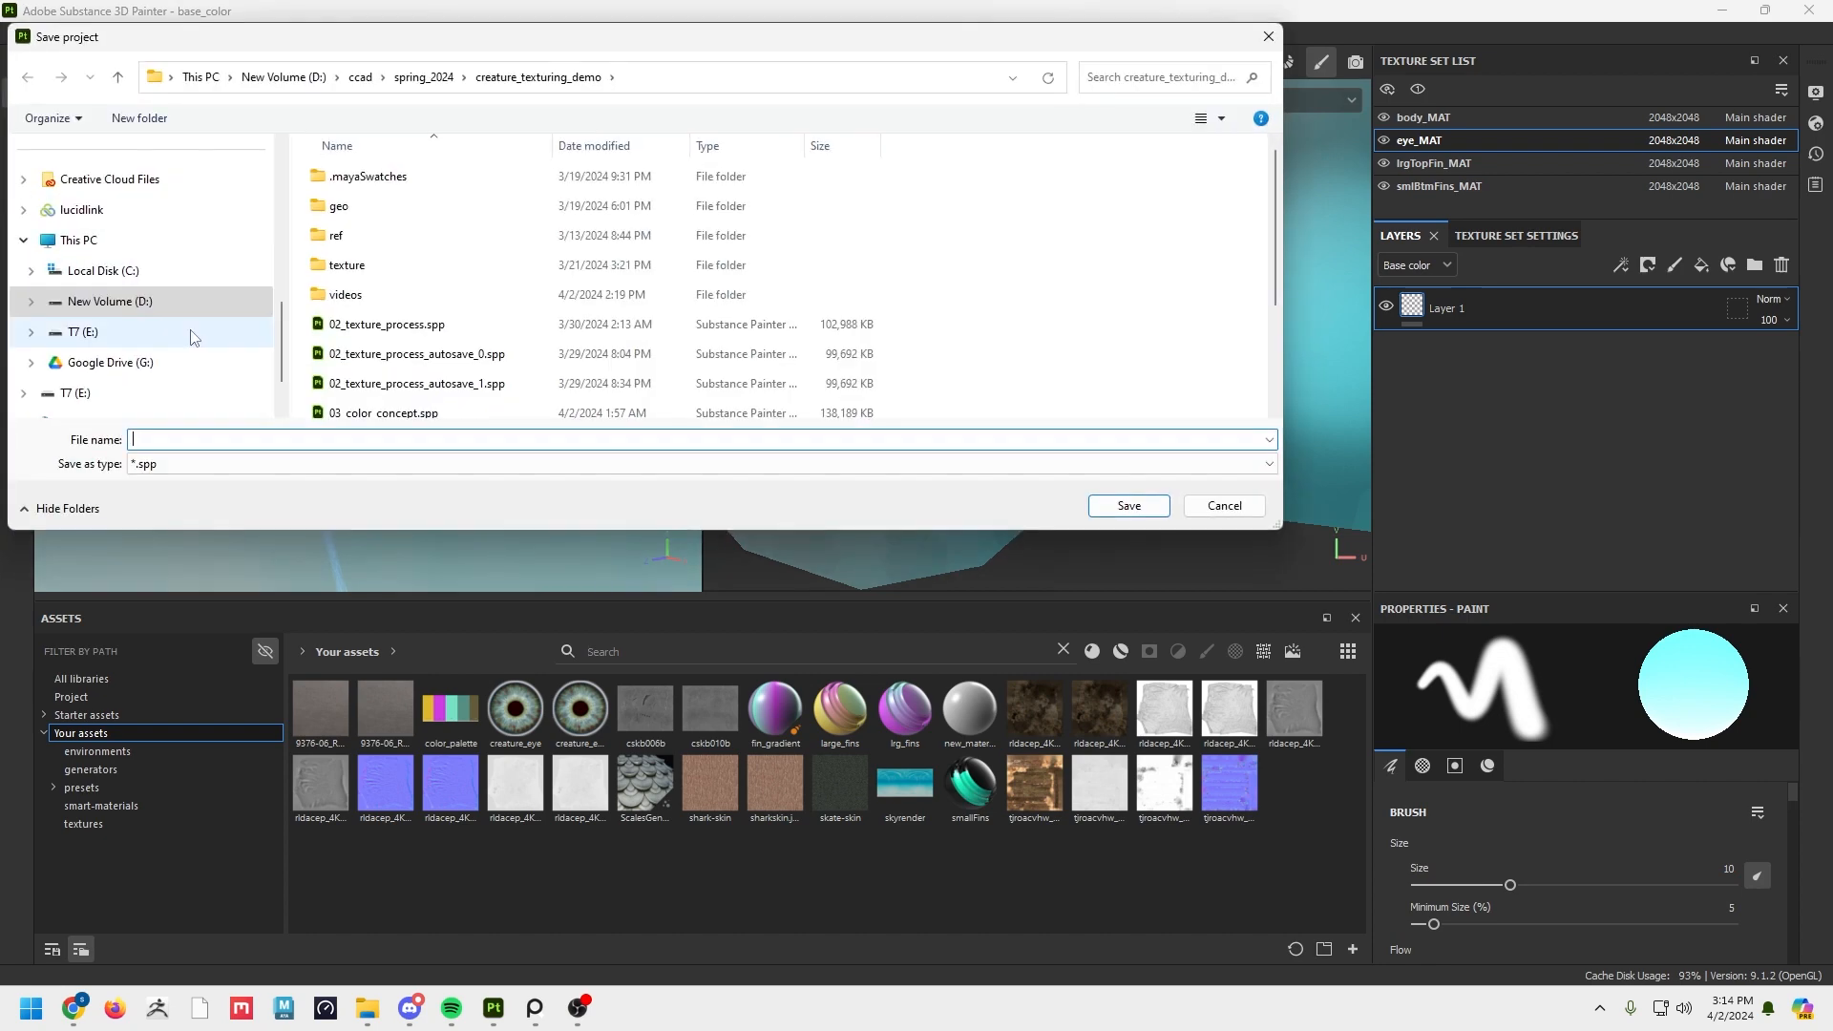
pyautogui.write('02')
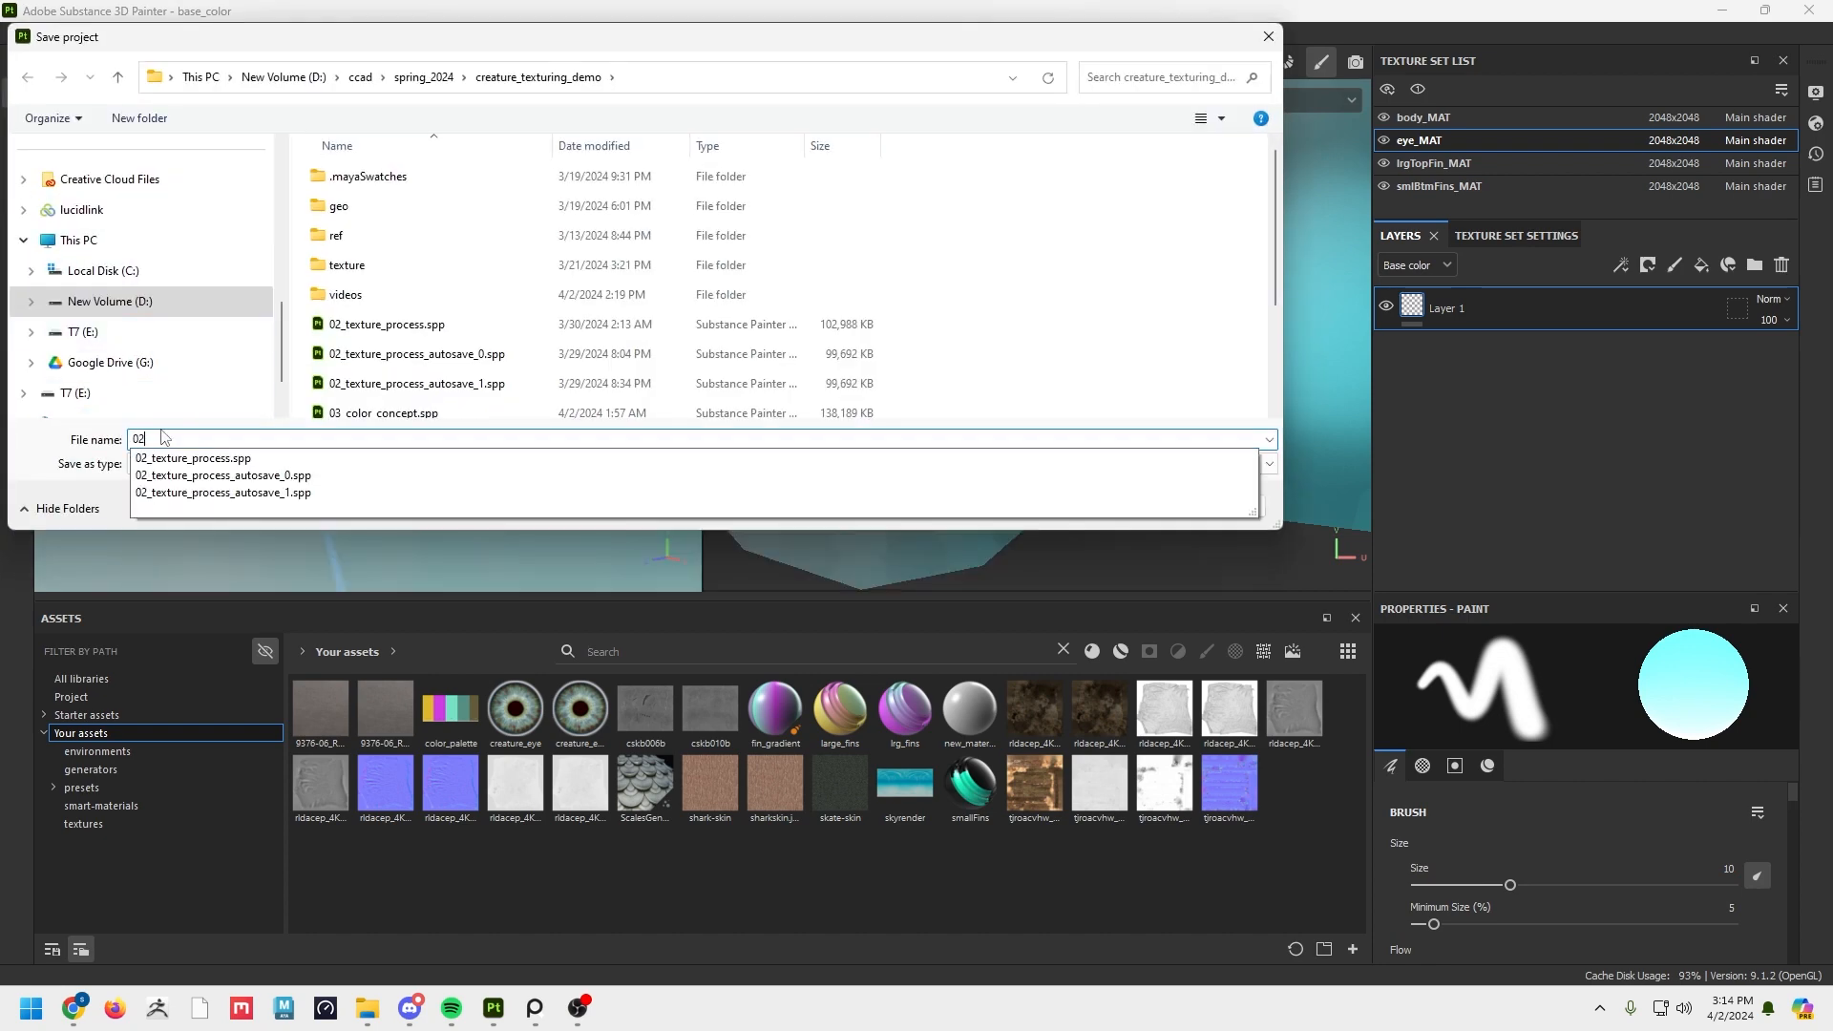
pyautogui.write('_WIP')
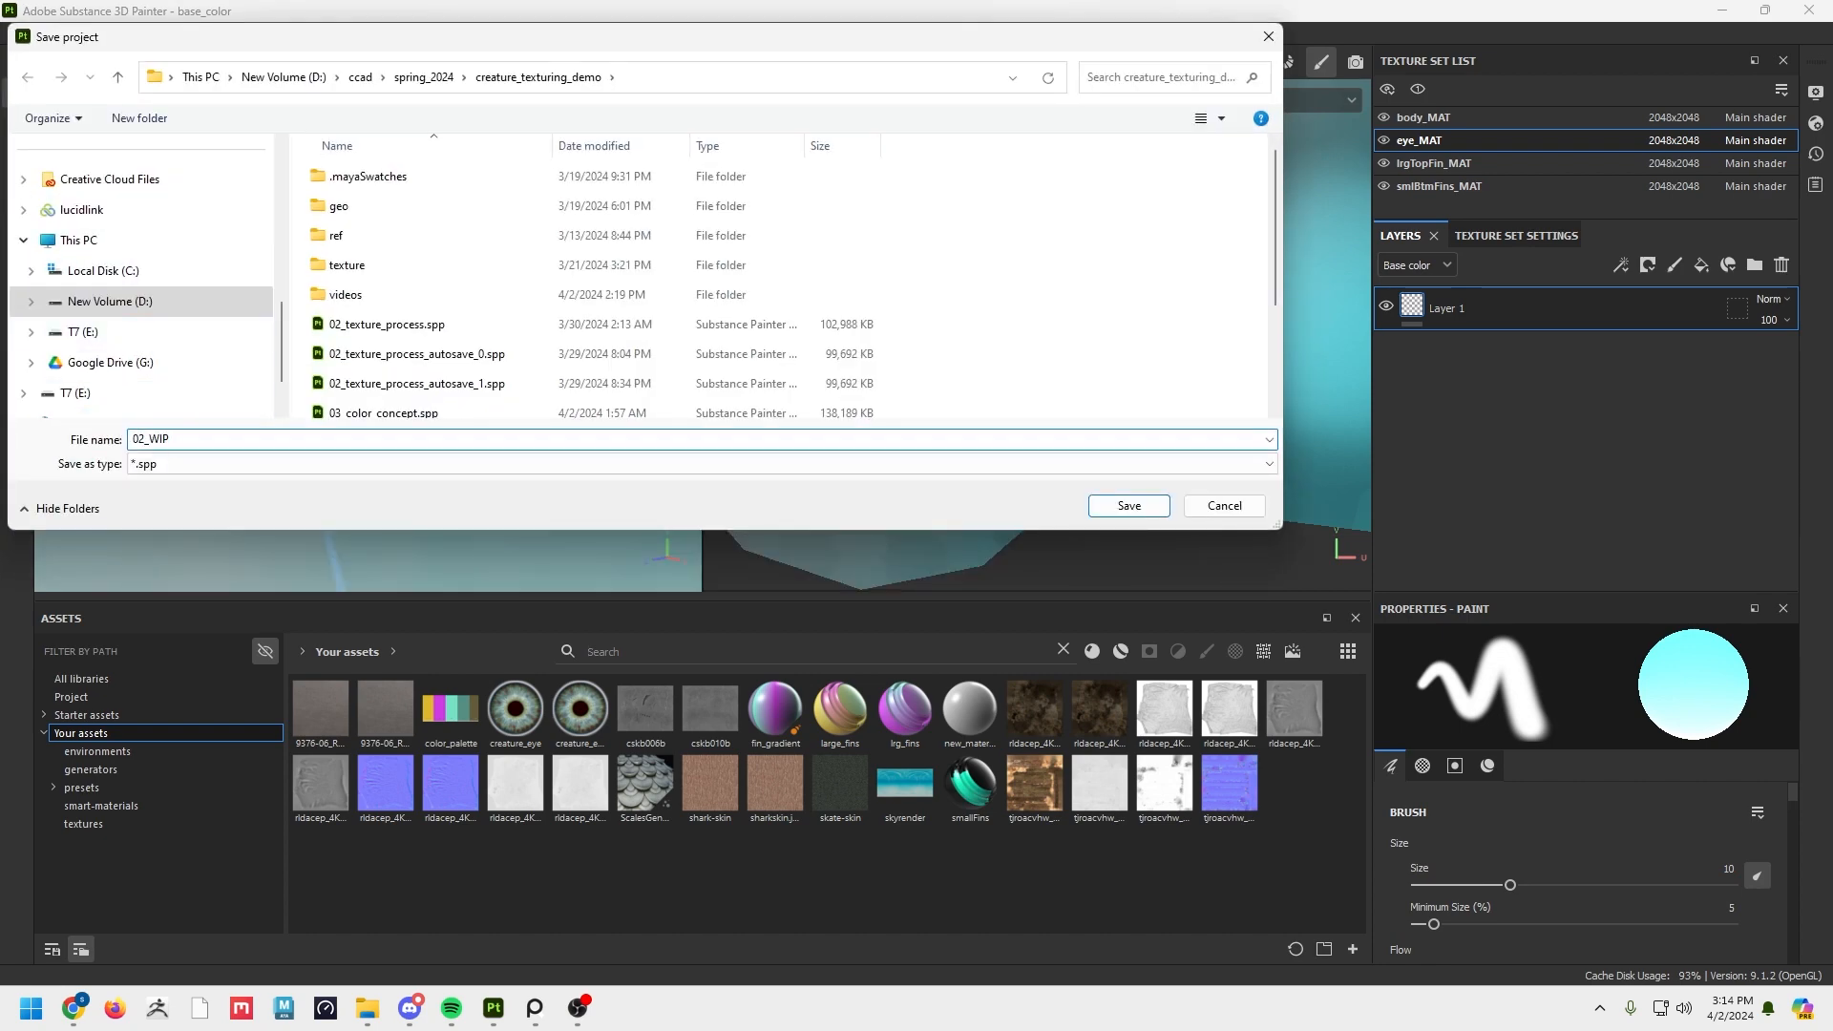
pyautogui.write('_color')
pyautogui.press('Return')
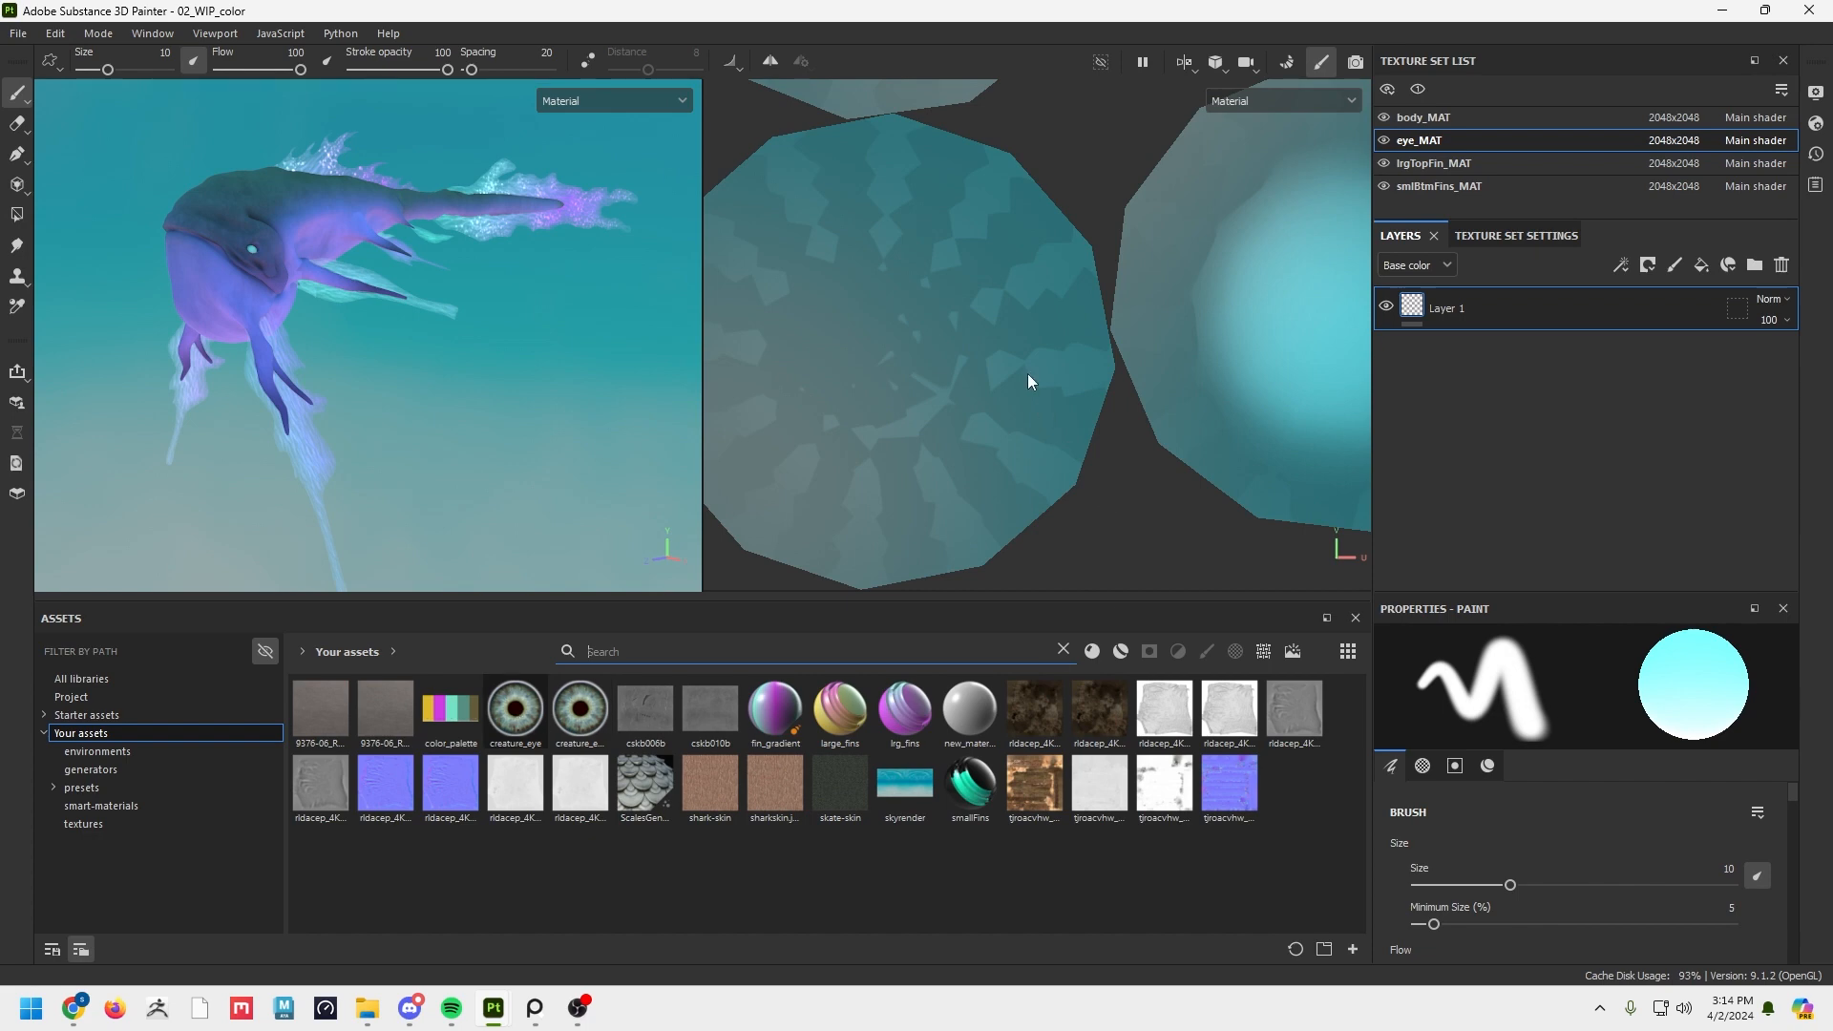
# Add the creature_eye texture to eye_MAT as a Base color fill layer below Layer 1.
pyautogui.moveTo(1027, 382); pyautogui.dragTo(1491, 370)
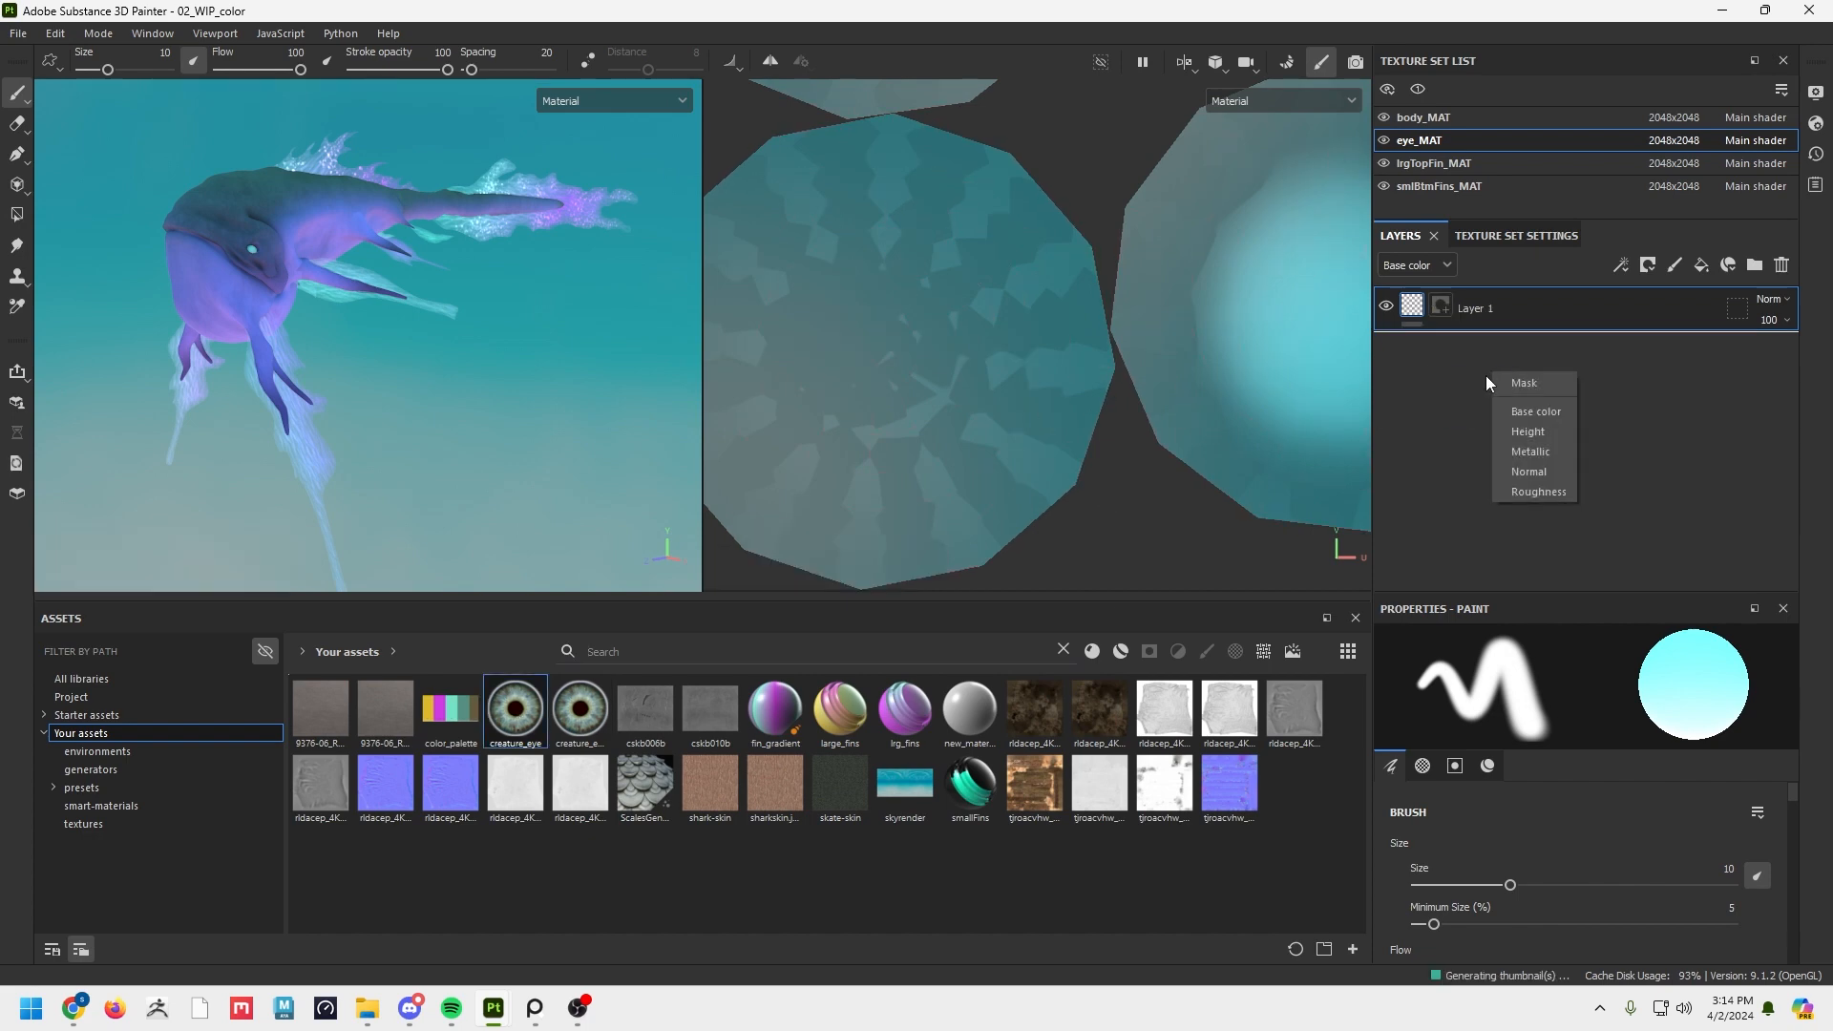
pyautogui.click(1541, 411)
pyautogui.scroll(-3, 782, 413)
pyautogui.scroll(2, 1211, 181)
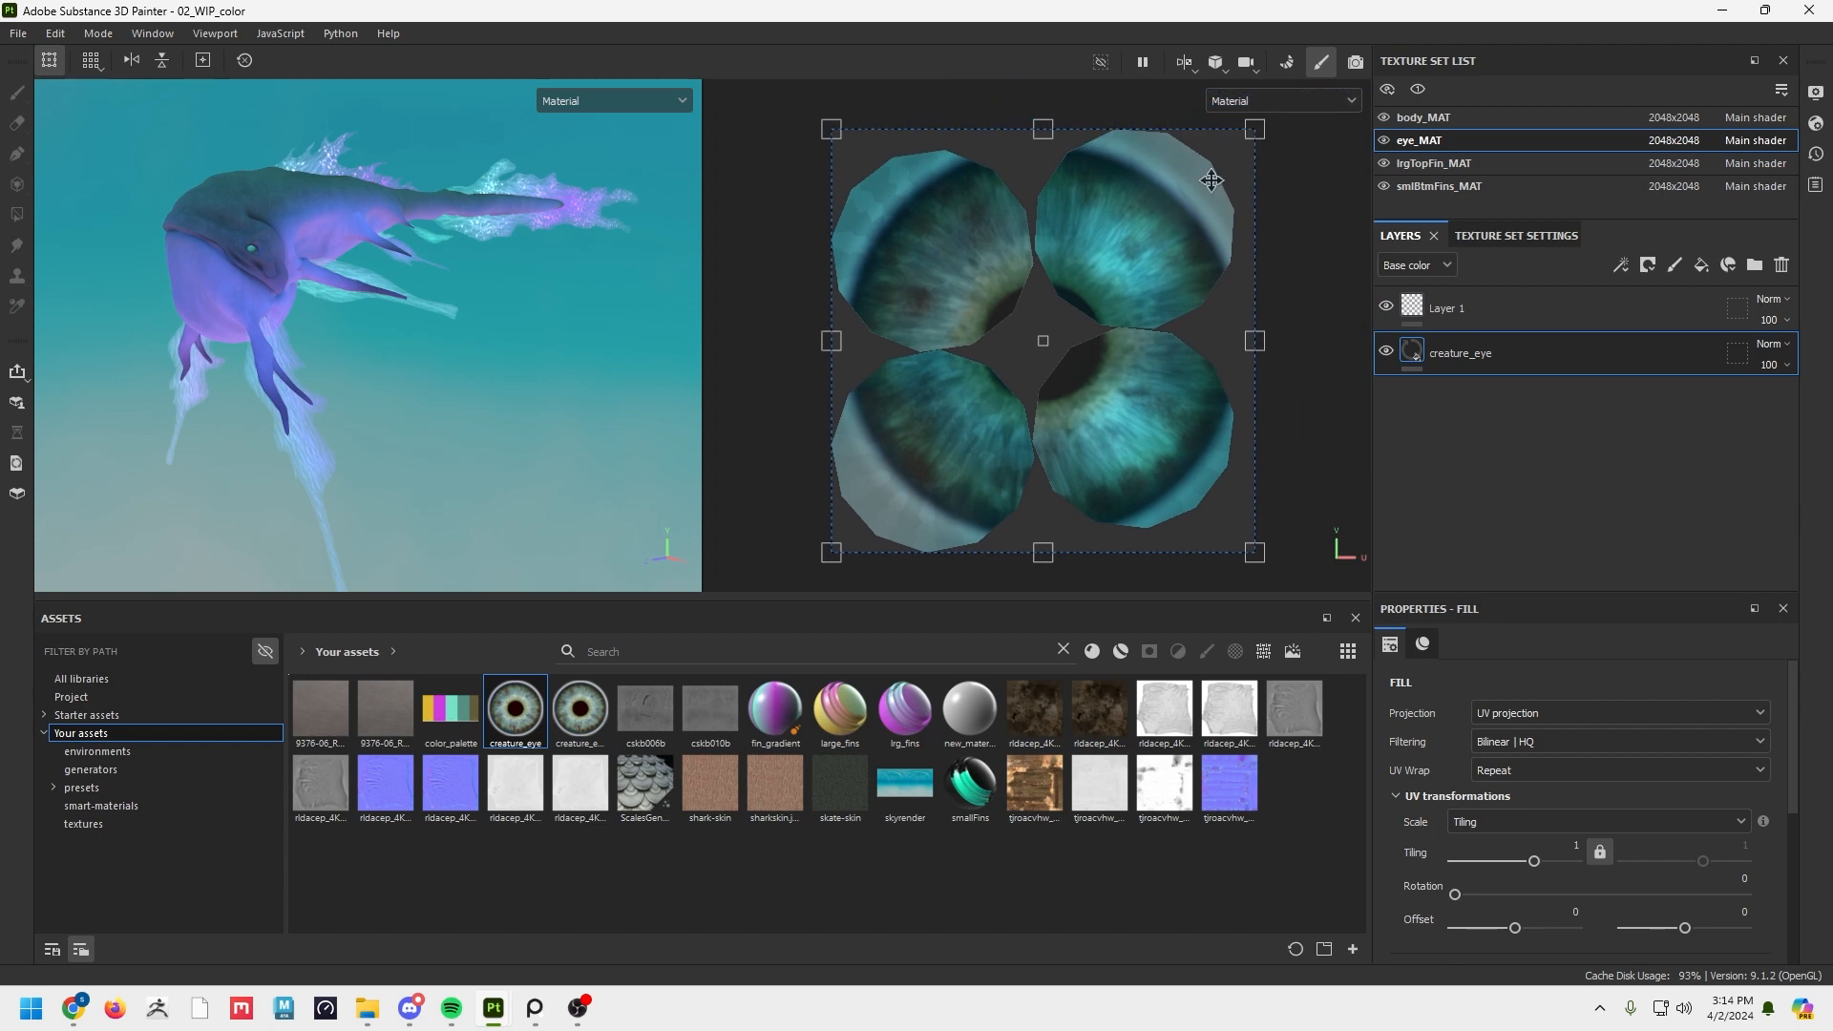
# Scale the creature_eye texture down to a tiling of about 2.08 so it fits the lower-left eye UV island.
pyautogui.moveTo(1254, 129); pyautogui.dragTo(1034, 350)
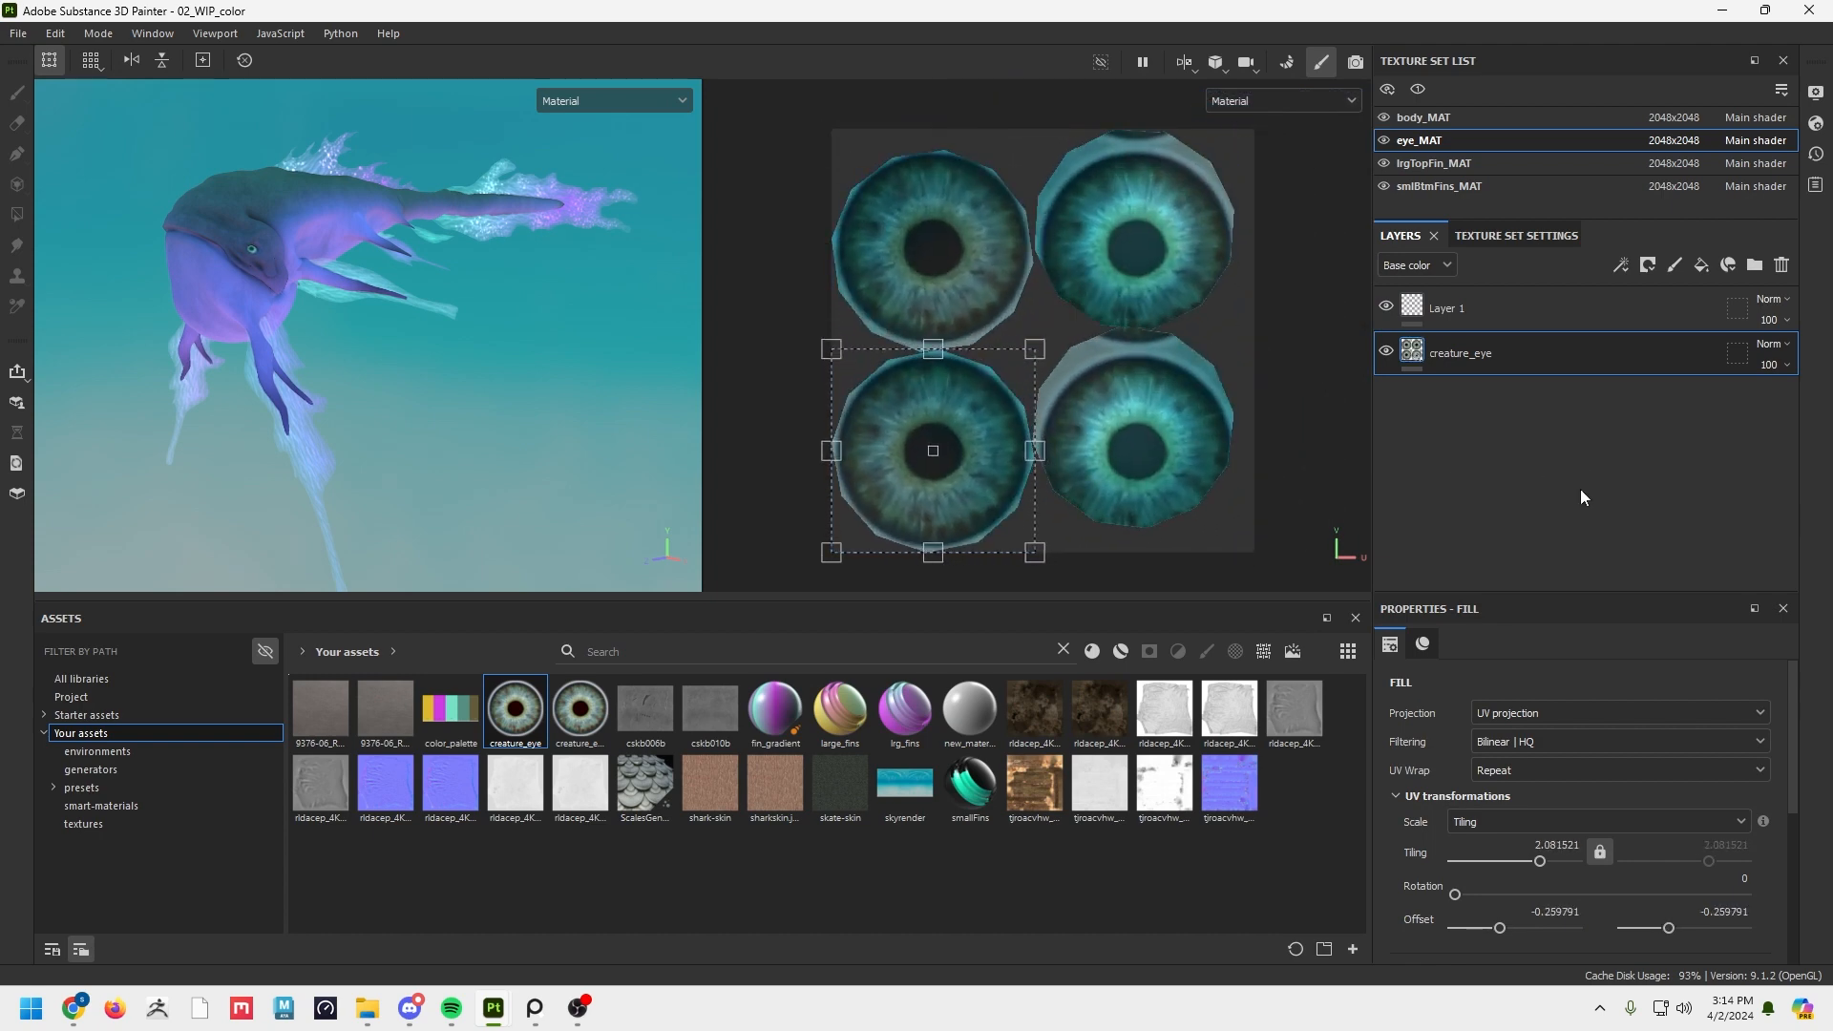
pyautogui.click(1491, 827)
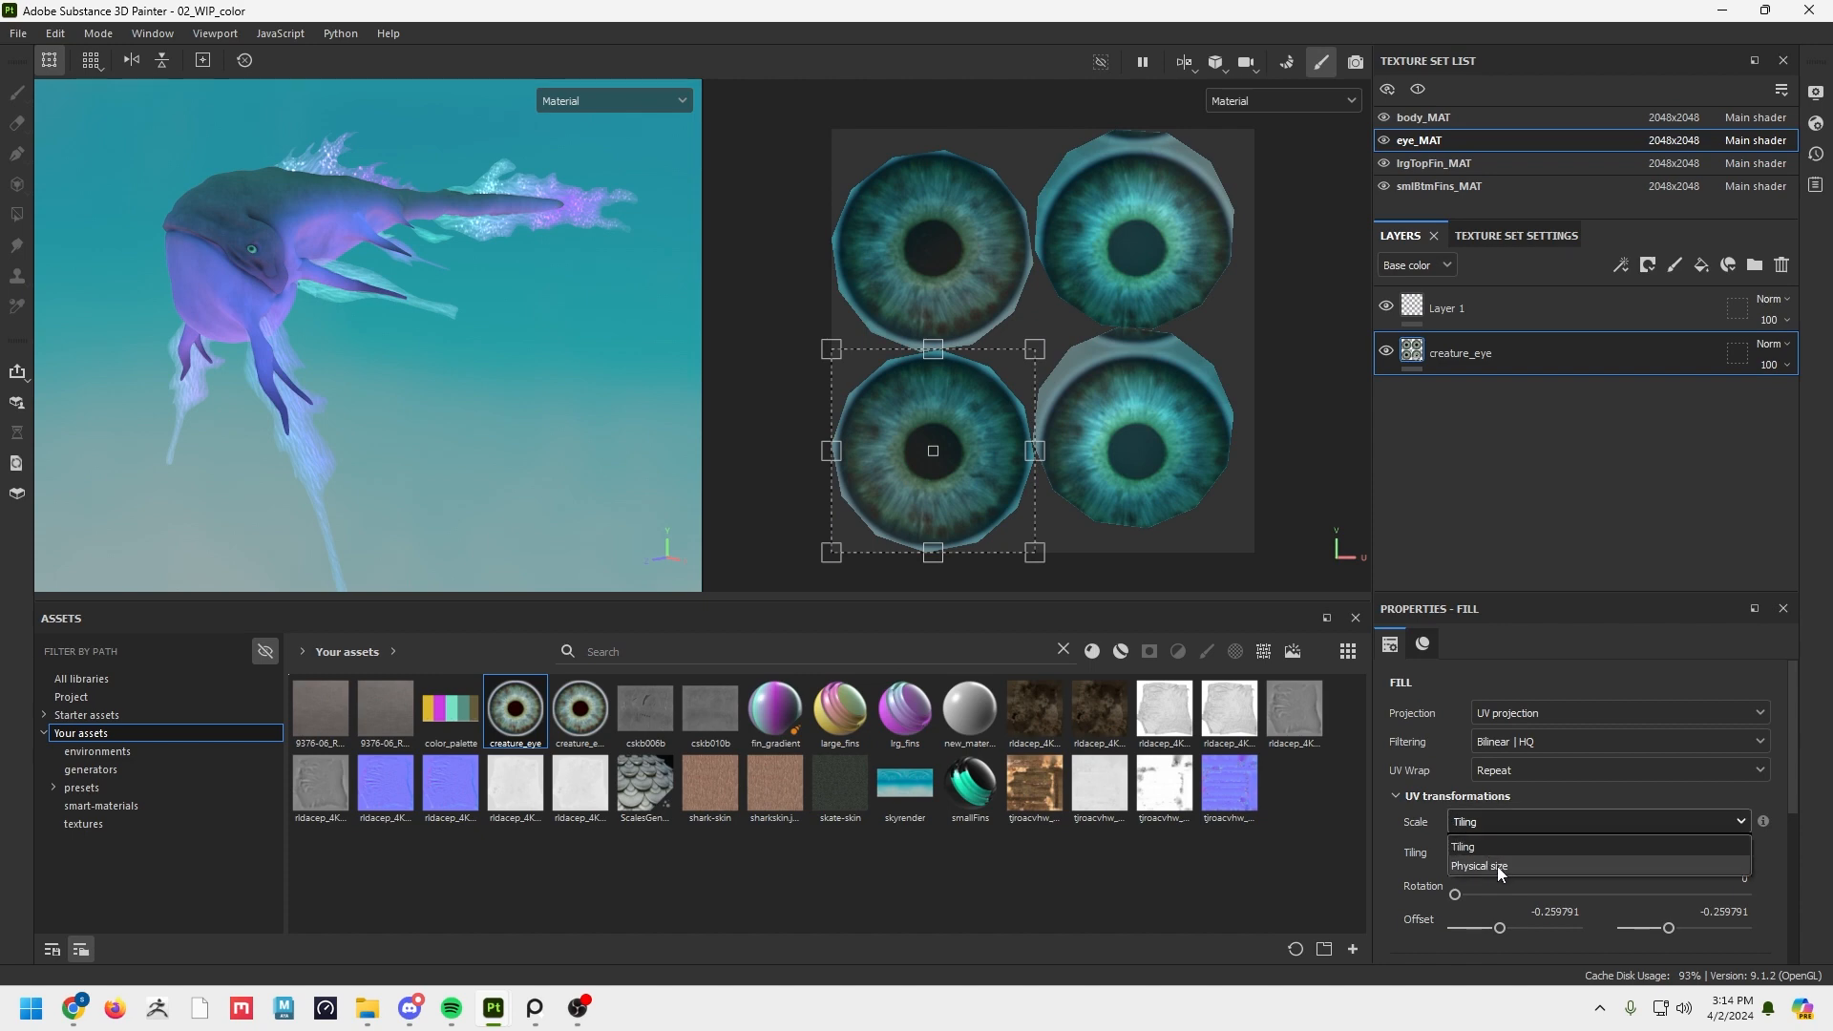
pyautogui.click(1499, 866)
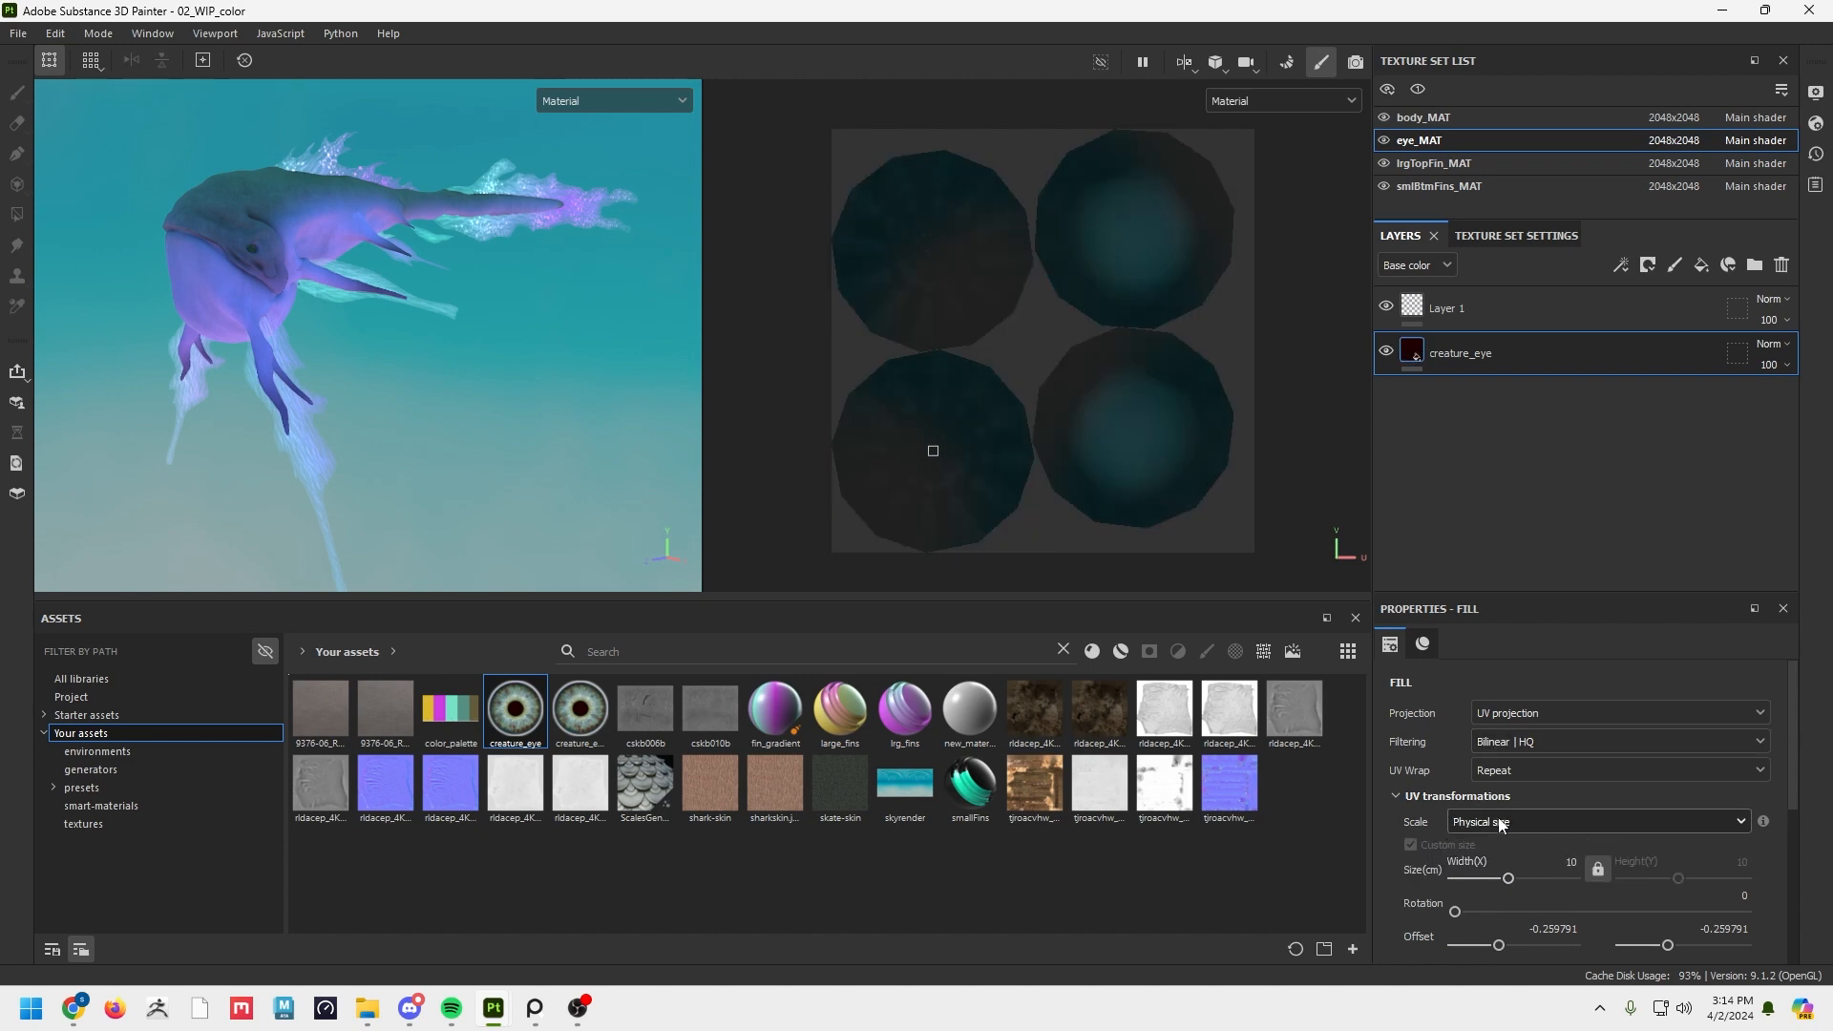
pyautogui.click(1501, 827)
pyautogui.click(1500, 848)
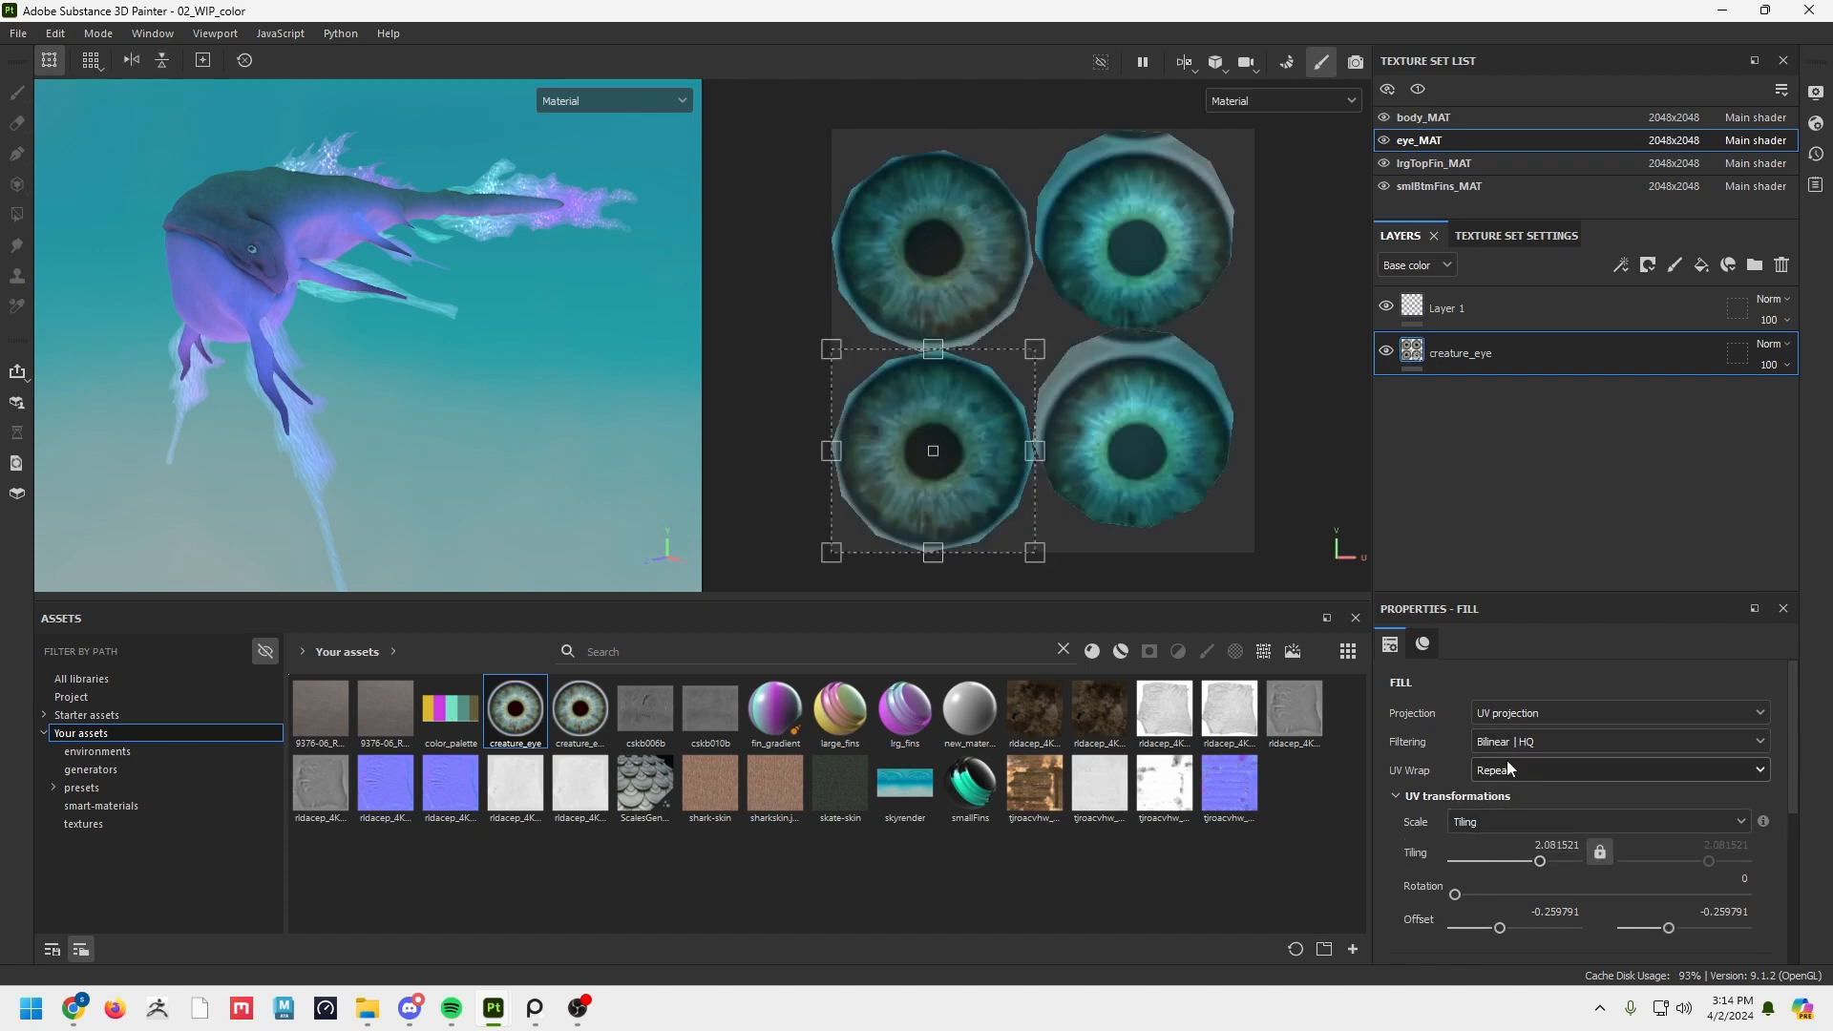
# Set the creature_eye fill's UV wrap to None and move the texture onto the lower-right eye UV island.
pyautogui.click(1527, 770)
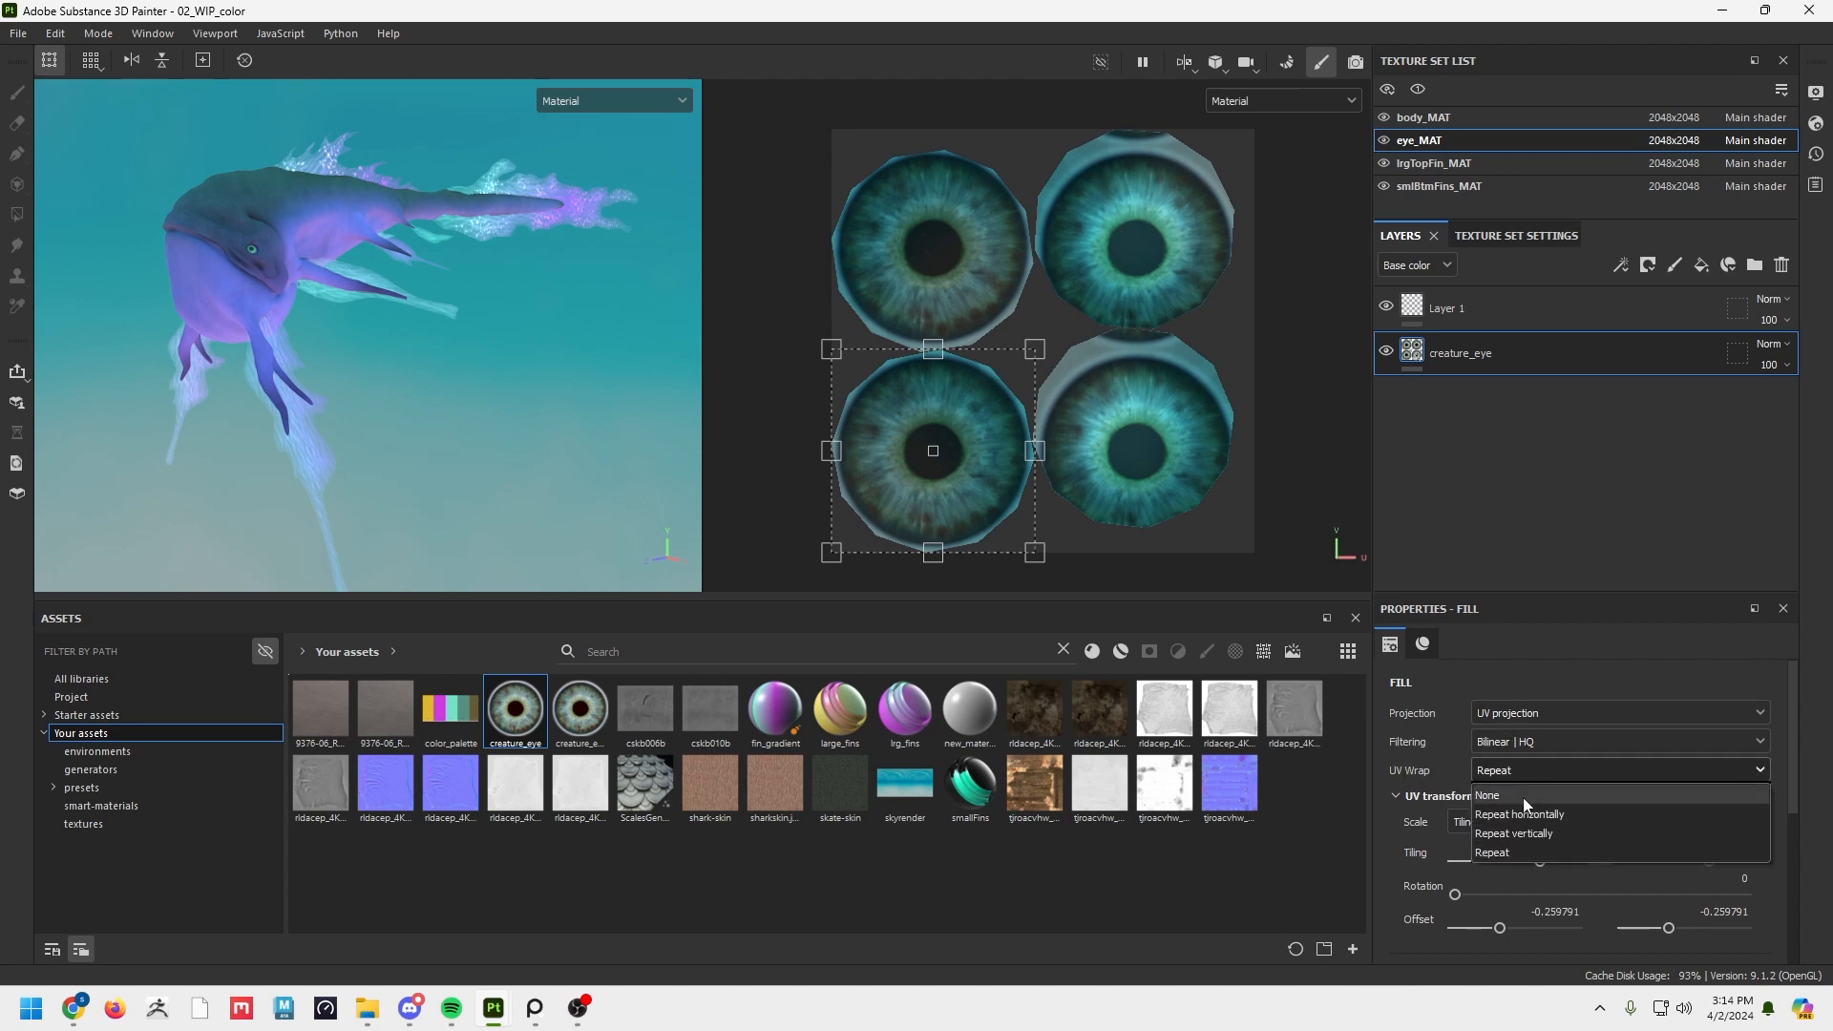
pyautogui.click(1522, 798)
pyautogui.moveTo(315, 371)
pyautogui.keyDown('alt'); pyautogui.mouseDown()
pyautogui.moveTo(499, 359)
pyautogui.moveTo(409, 399)
pyautogui.moveTo(329, 401)
pyautogui.mouseUp(); pyautogui.keyUp('alt')
pyautogui.keyDown('alt'); pyautogui.moveTo(329, 401); pyautogui.dragTo(399, 288, button='right'); pyautogui.keyUp('alt')
pyautogui.keyDown('alt'); pyautogui.moveTo(355, 248); pyautogui.dragTo(376, 417, button='middle'); pyautogui.keyUp('alt')
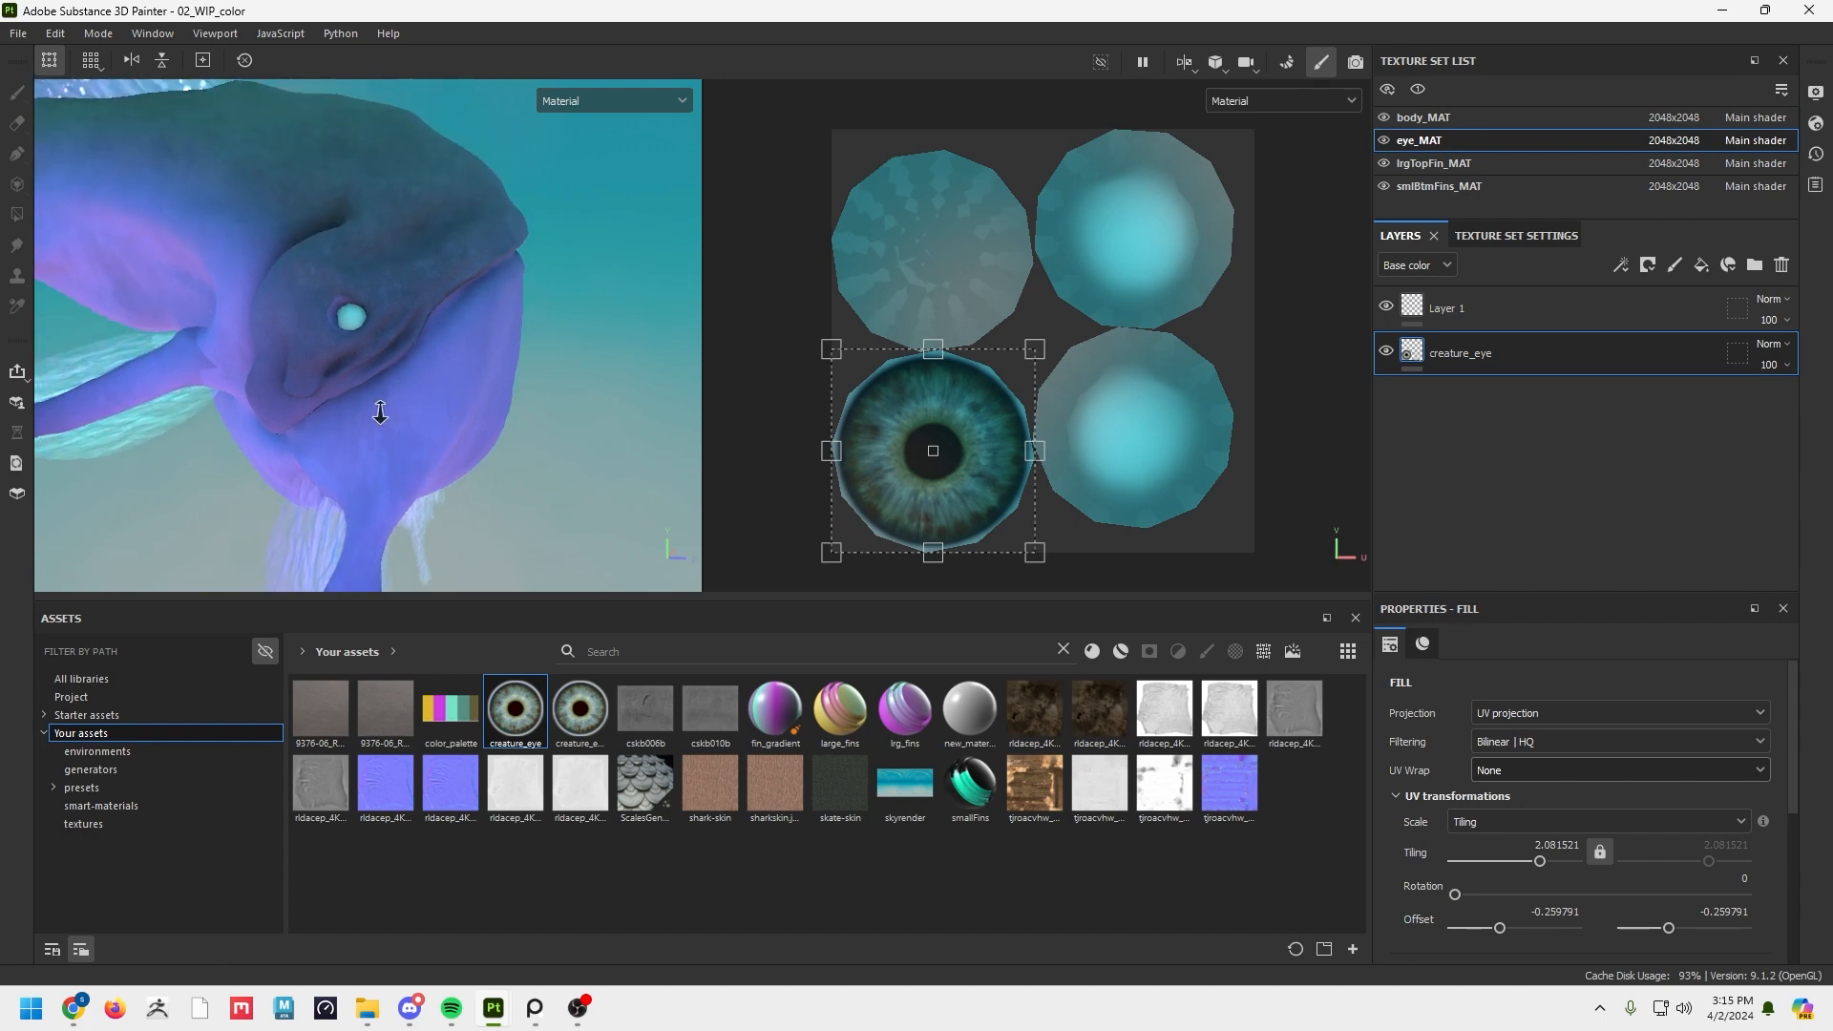
pyautogui.keyDown('alt'); pyautogui.moveTo(376, 417); pyautogui.dragTo(389, 323, button='right'); pyautogui.keyUp('alt')
pyautogui.moveTo(952, 472); pyautogui.dragTo(1154, 456)
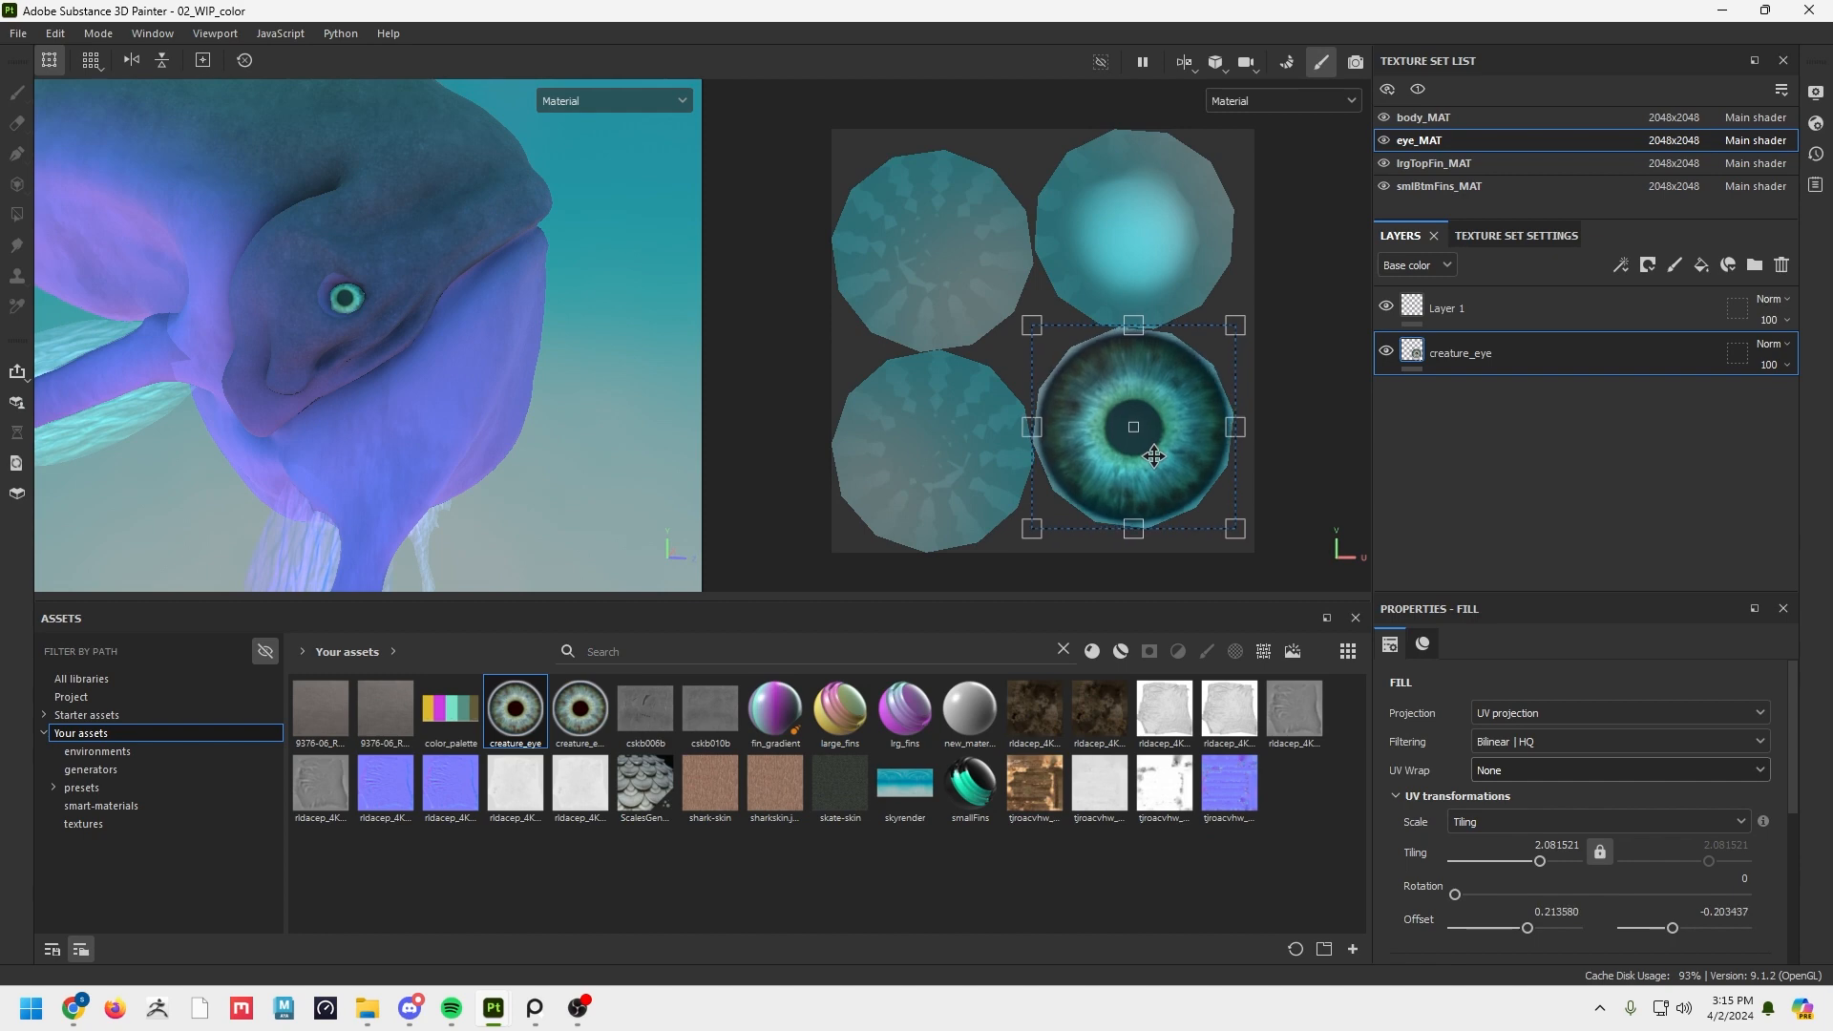
# Duplicate the creature_eye layer and move the copy's texture onto the upper-right eye UV island.
pyautogui.rightClick(1555, 350)
pyautogui.click(1623, 428)
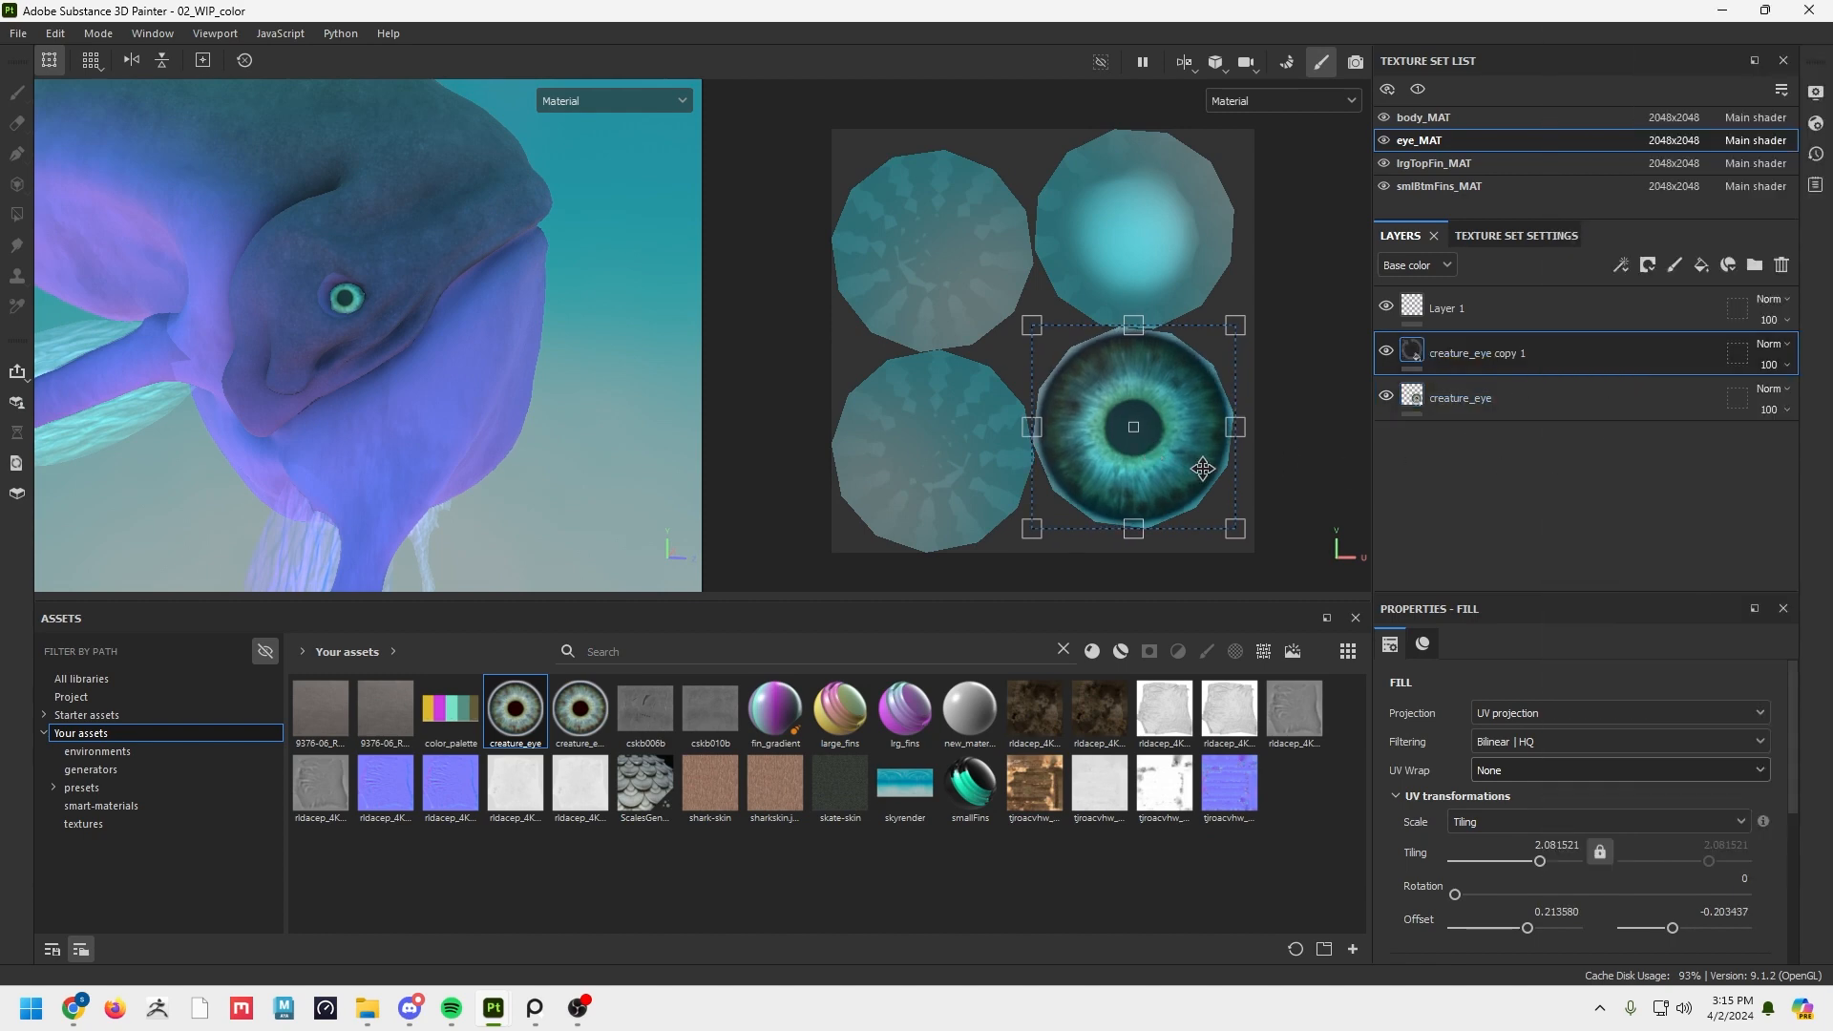
pyautogui.moveTo(1201, 468); pyautogui.dragTo(1196, 267)
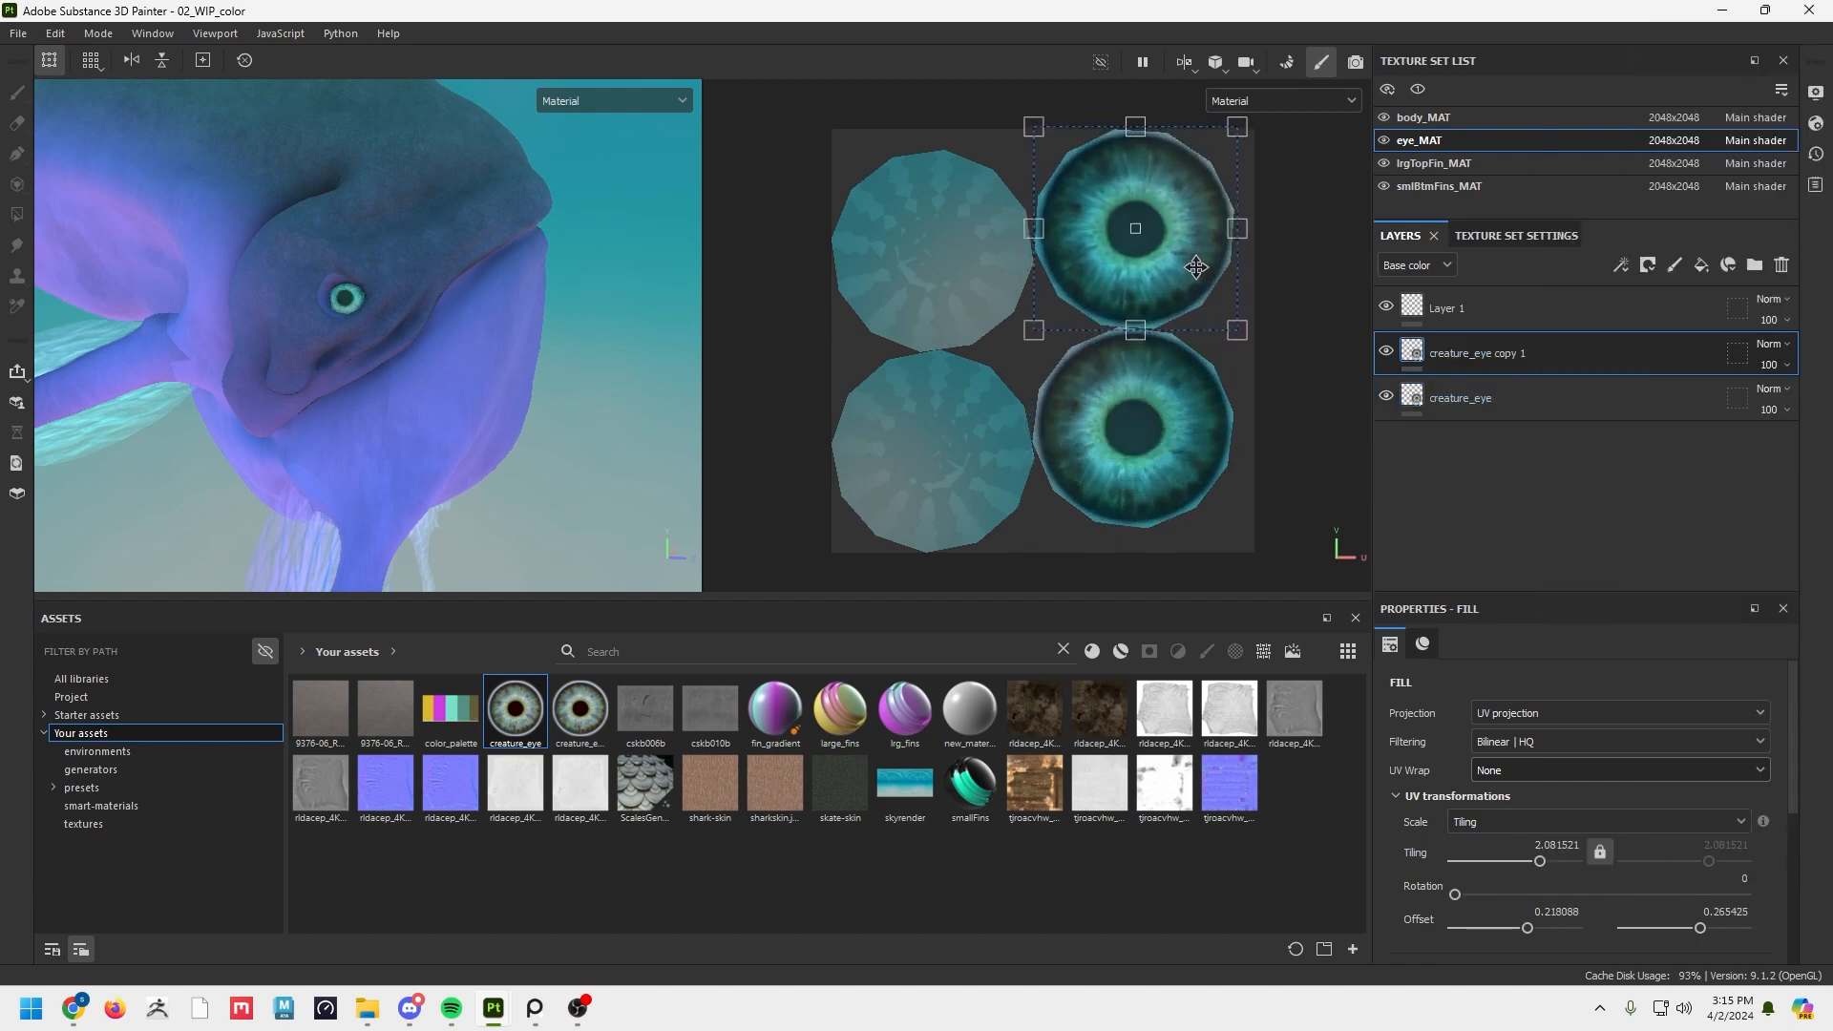
pyautogui.keyDown('alt'); pyautogui.moveTo(457, 369); pyautogui.dragTo(287, 412); pyautogui.keyUp('alt')
pyautogui.moveTo(1155, 246); pyautogui.dragTo(1155, 253)
# Show the whole creature in the 3D-only view and examine it with the textured eyes.
pyautogui.keyDown('alt'); pyautogui.moveTo(483, 375); pyautogui.dragTo(304, 434); pyautogui.keyUp('alt')
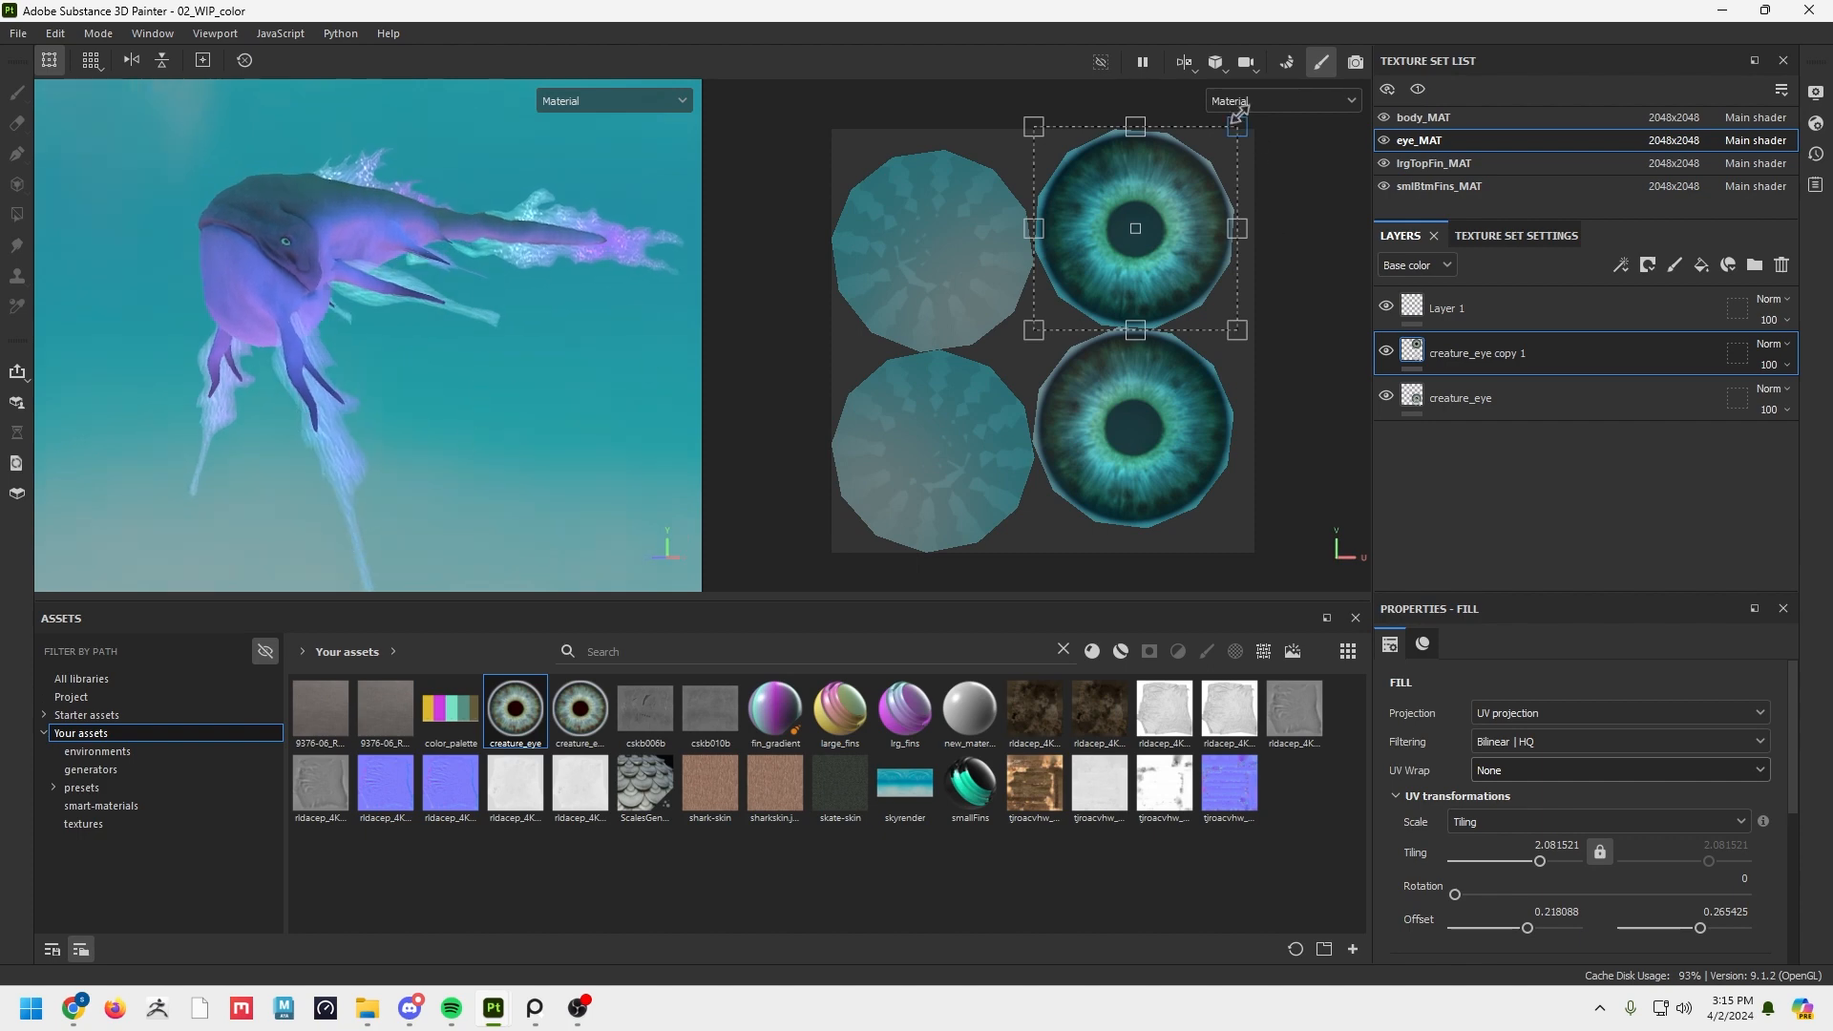
pyautogui.click(1186, 64)
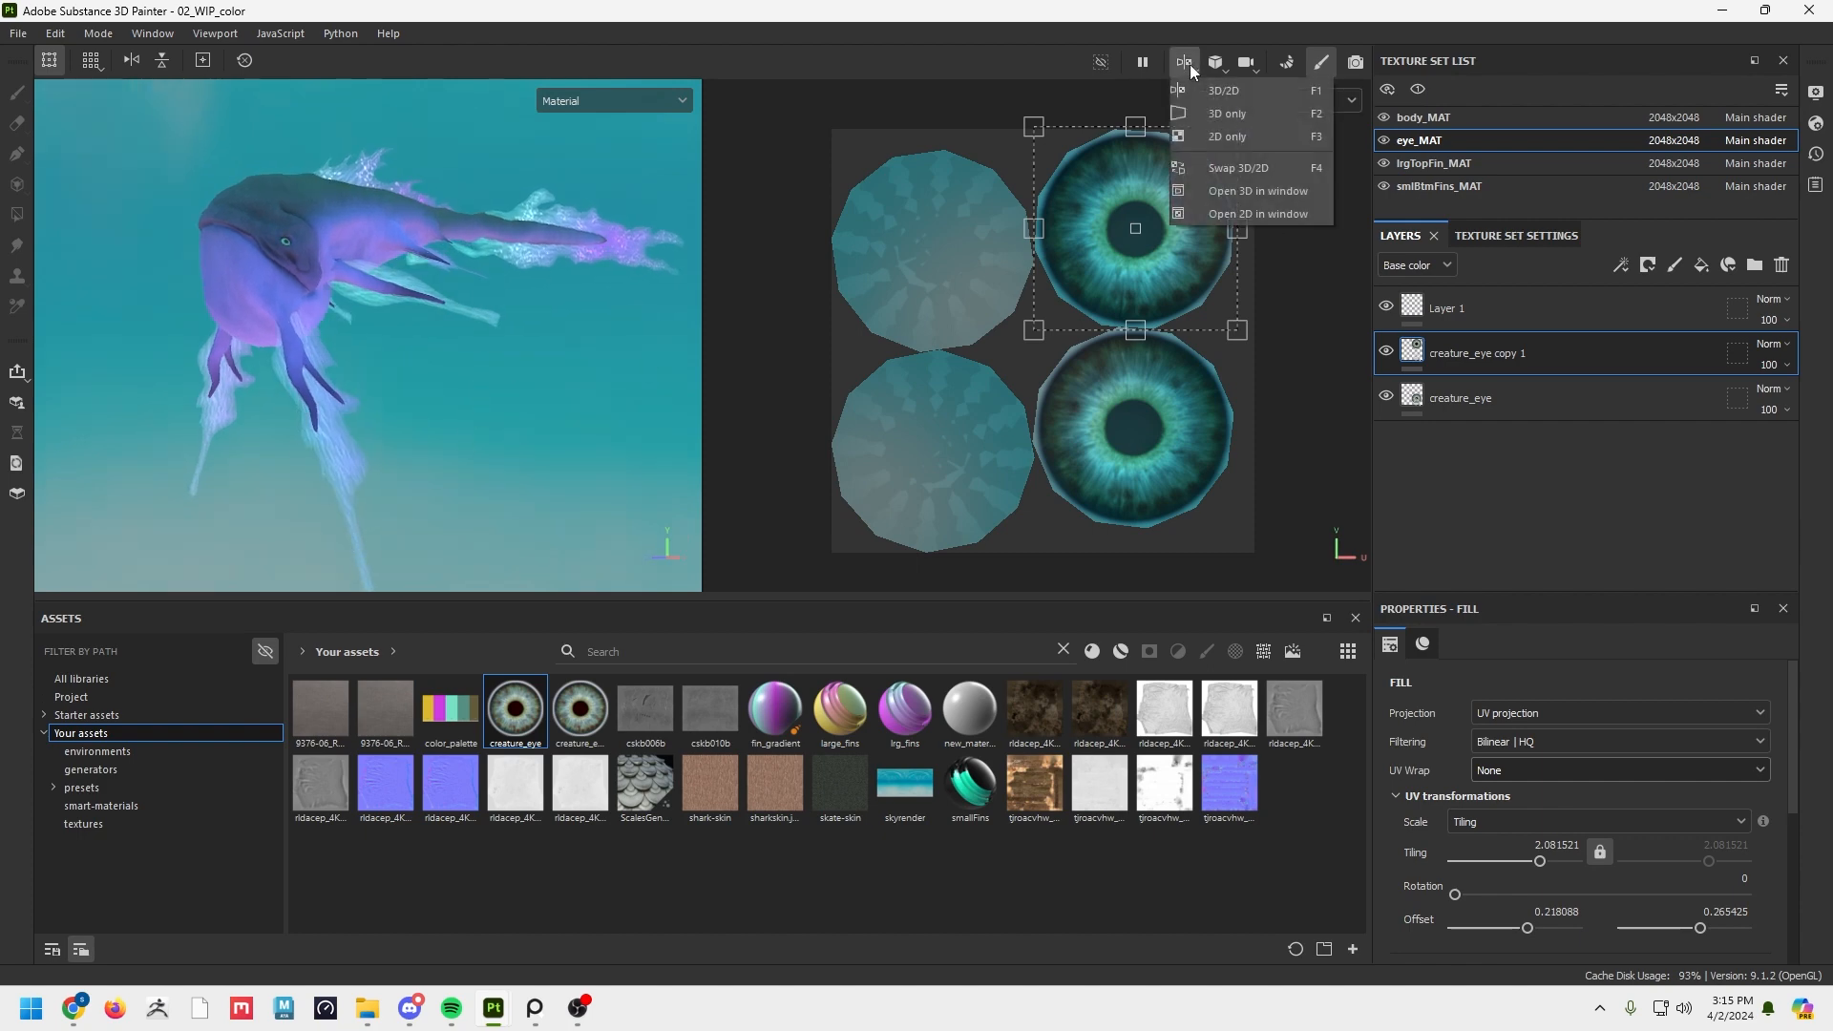
pyautogui.click(1210, 114)
pyautogui.moveTo(878, 351)
pyautogui.keyDown('alt'); pyautogui.mouseDown()
pyautogui.moveTo(902, 361)
pyautogui.moveTo(875, 383)
pyautogui.mouseUp(); pyautogui.keyUp('alt')
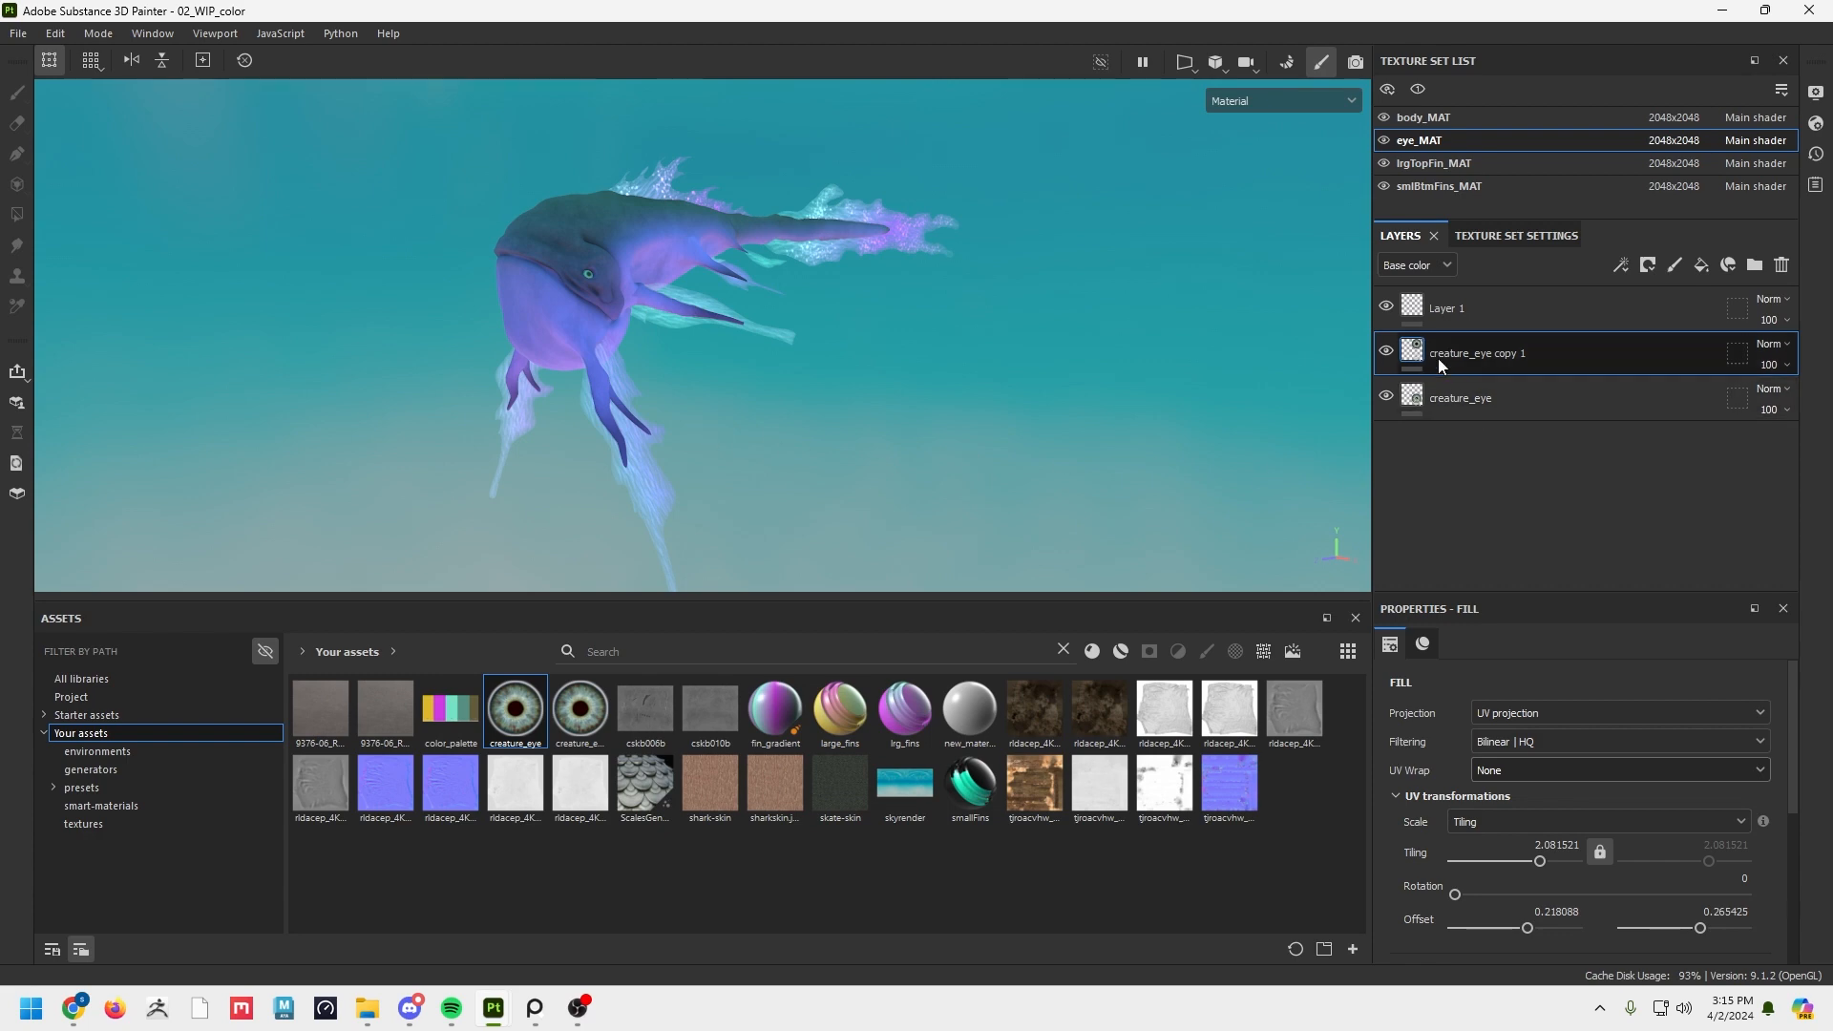
# Review the texture export settings, the PBR Metallic Roughness output template and the list of exports, and close the dialog without exporting.
pyautogui.click(18, 32)
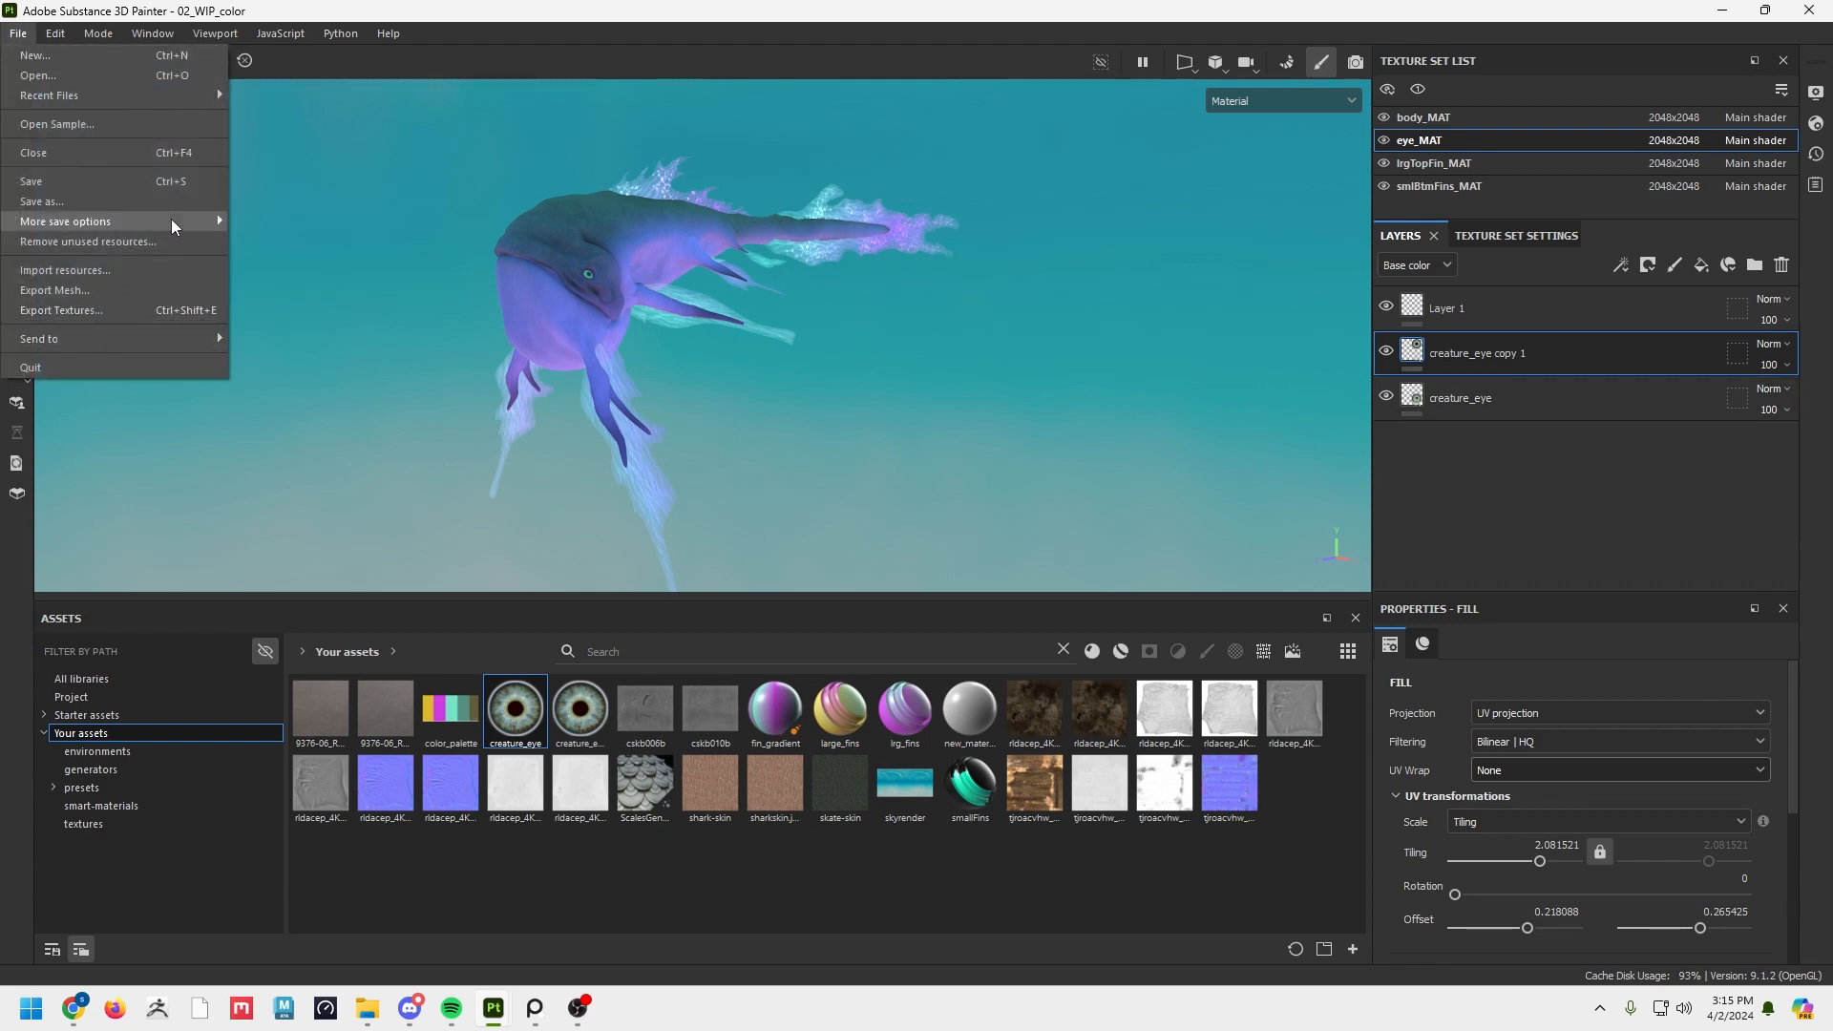
pyautogui.click(55, 311)
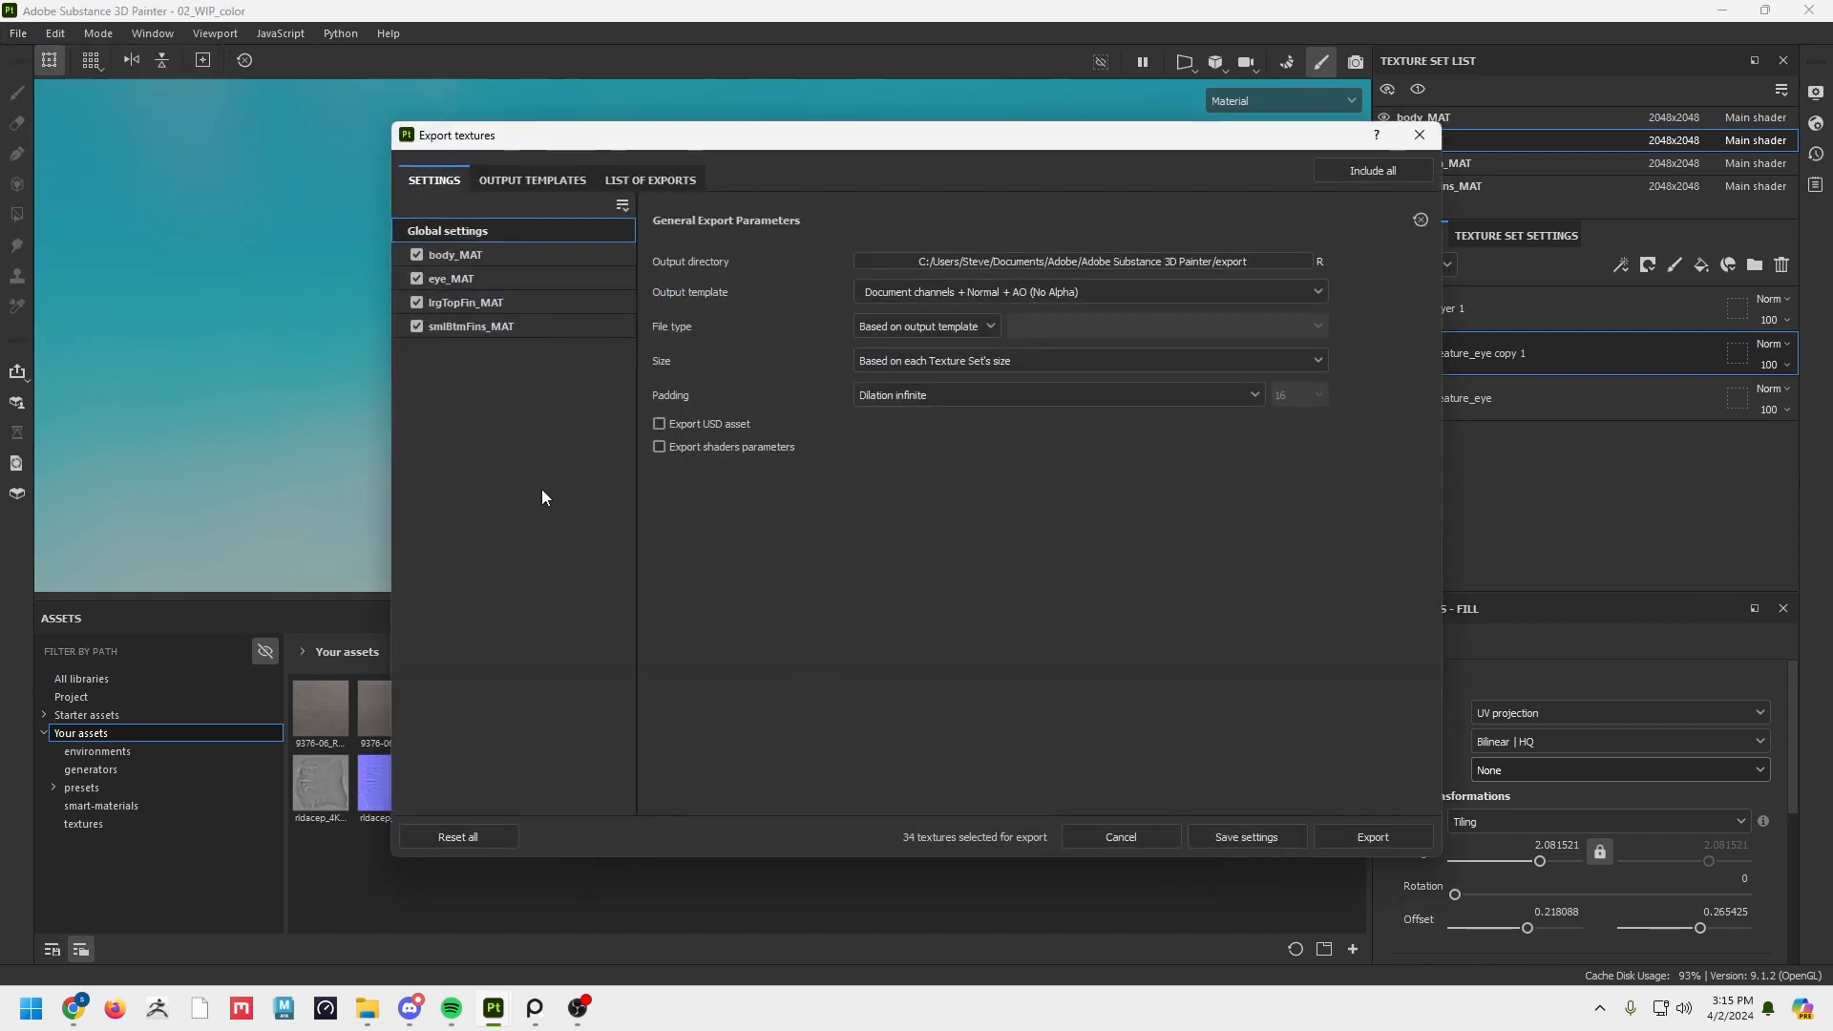
pyautogui.click(526, 182)
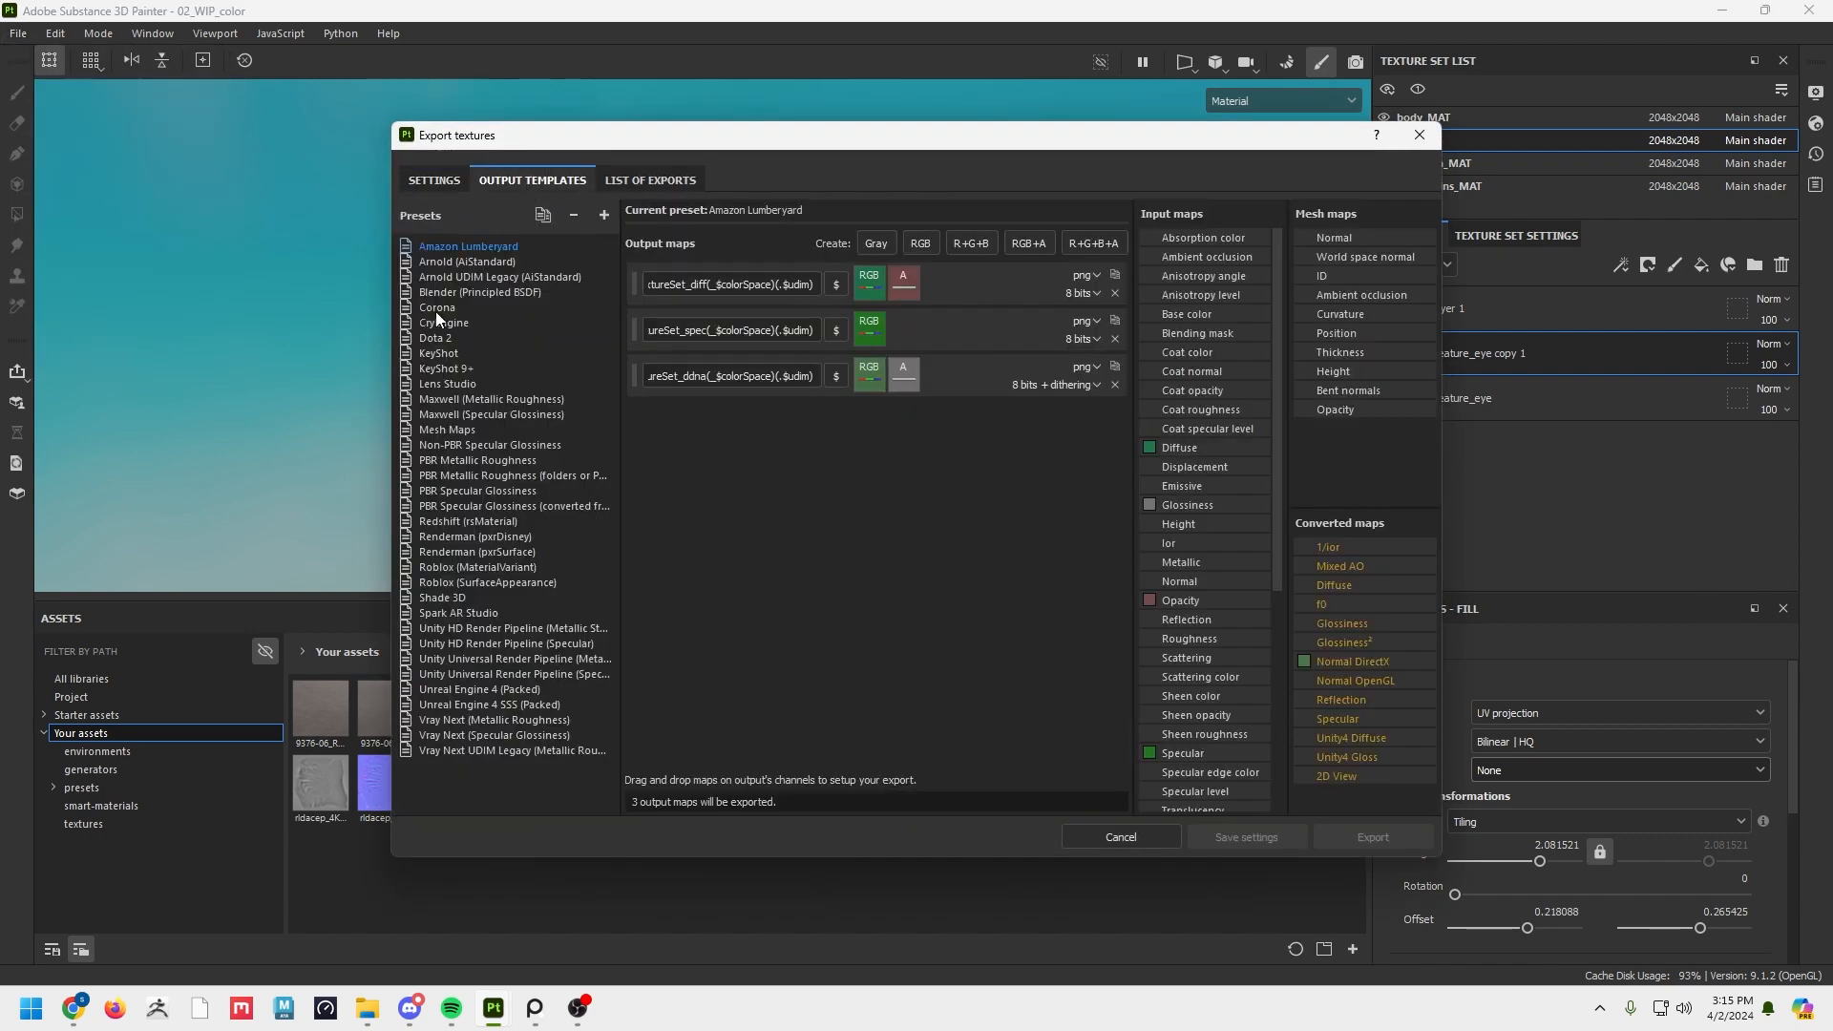
pyautogui.click(441, 461)
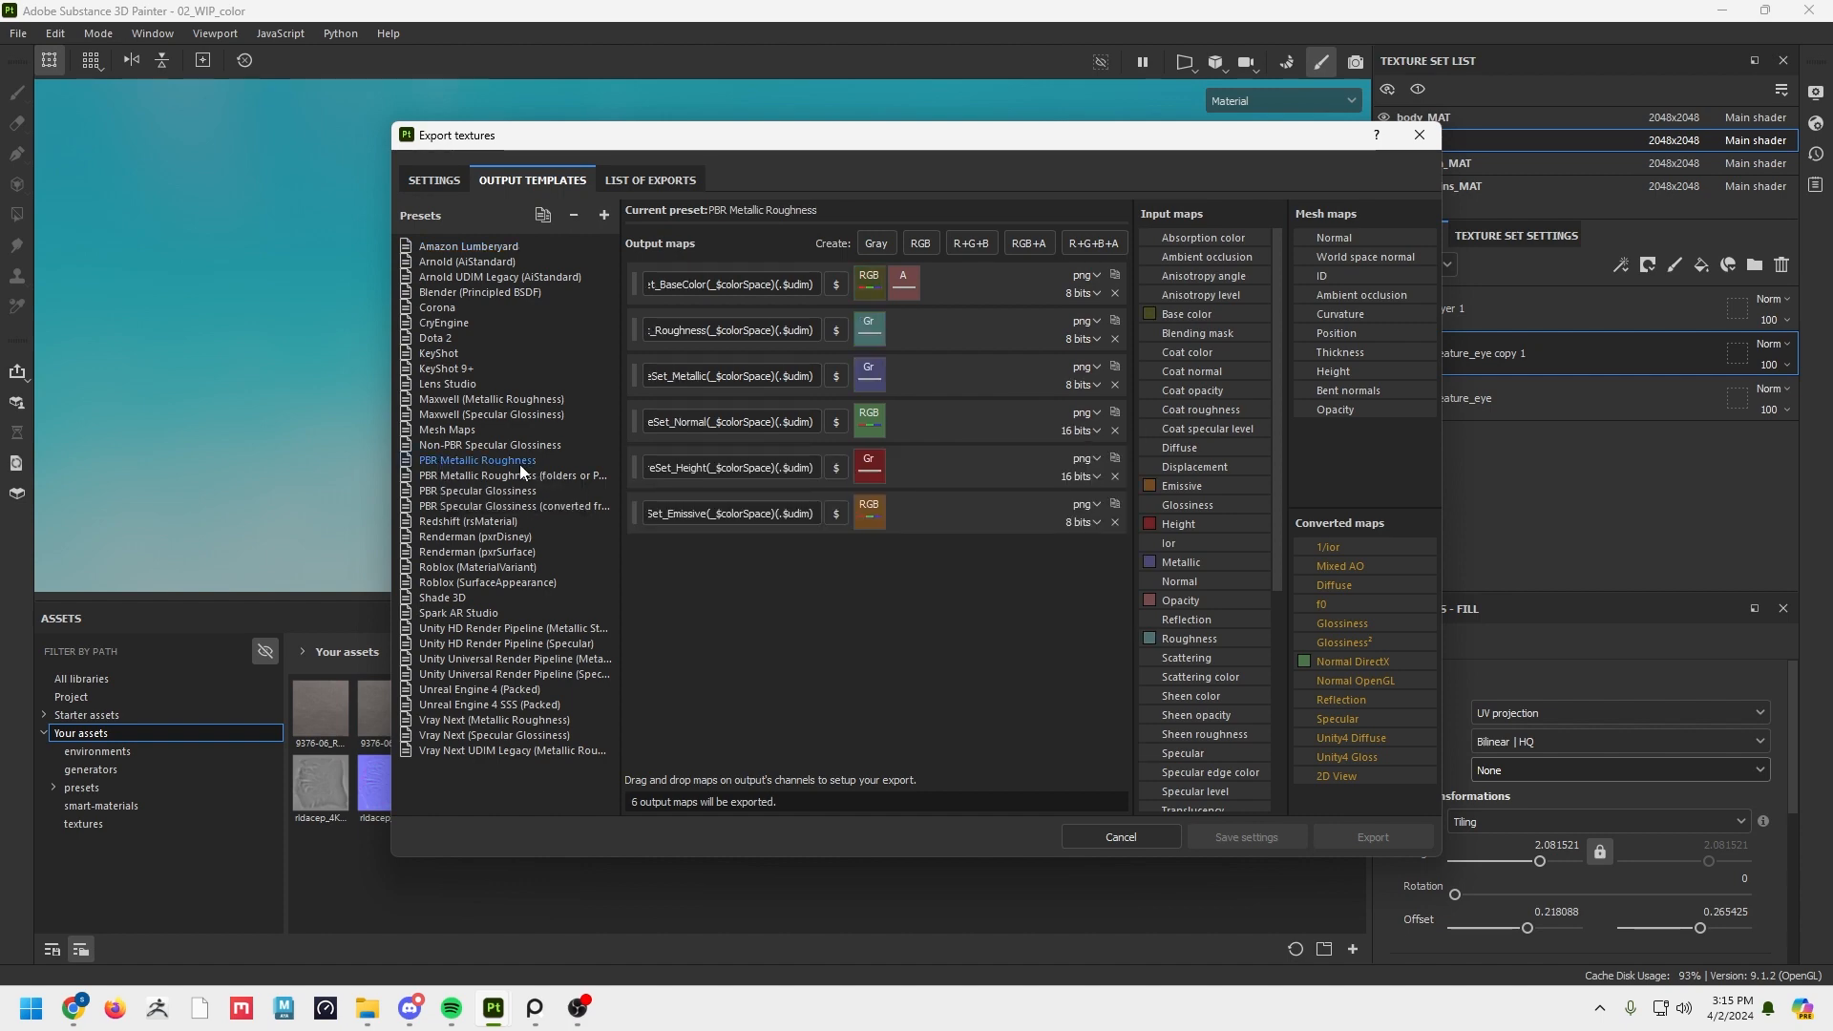
pyautogui.click(434, 181)
pyautogui.click(650, 180)
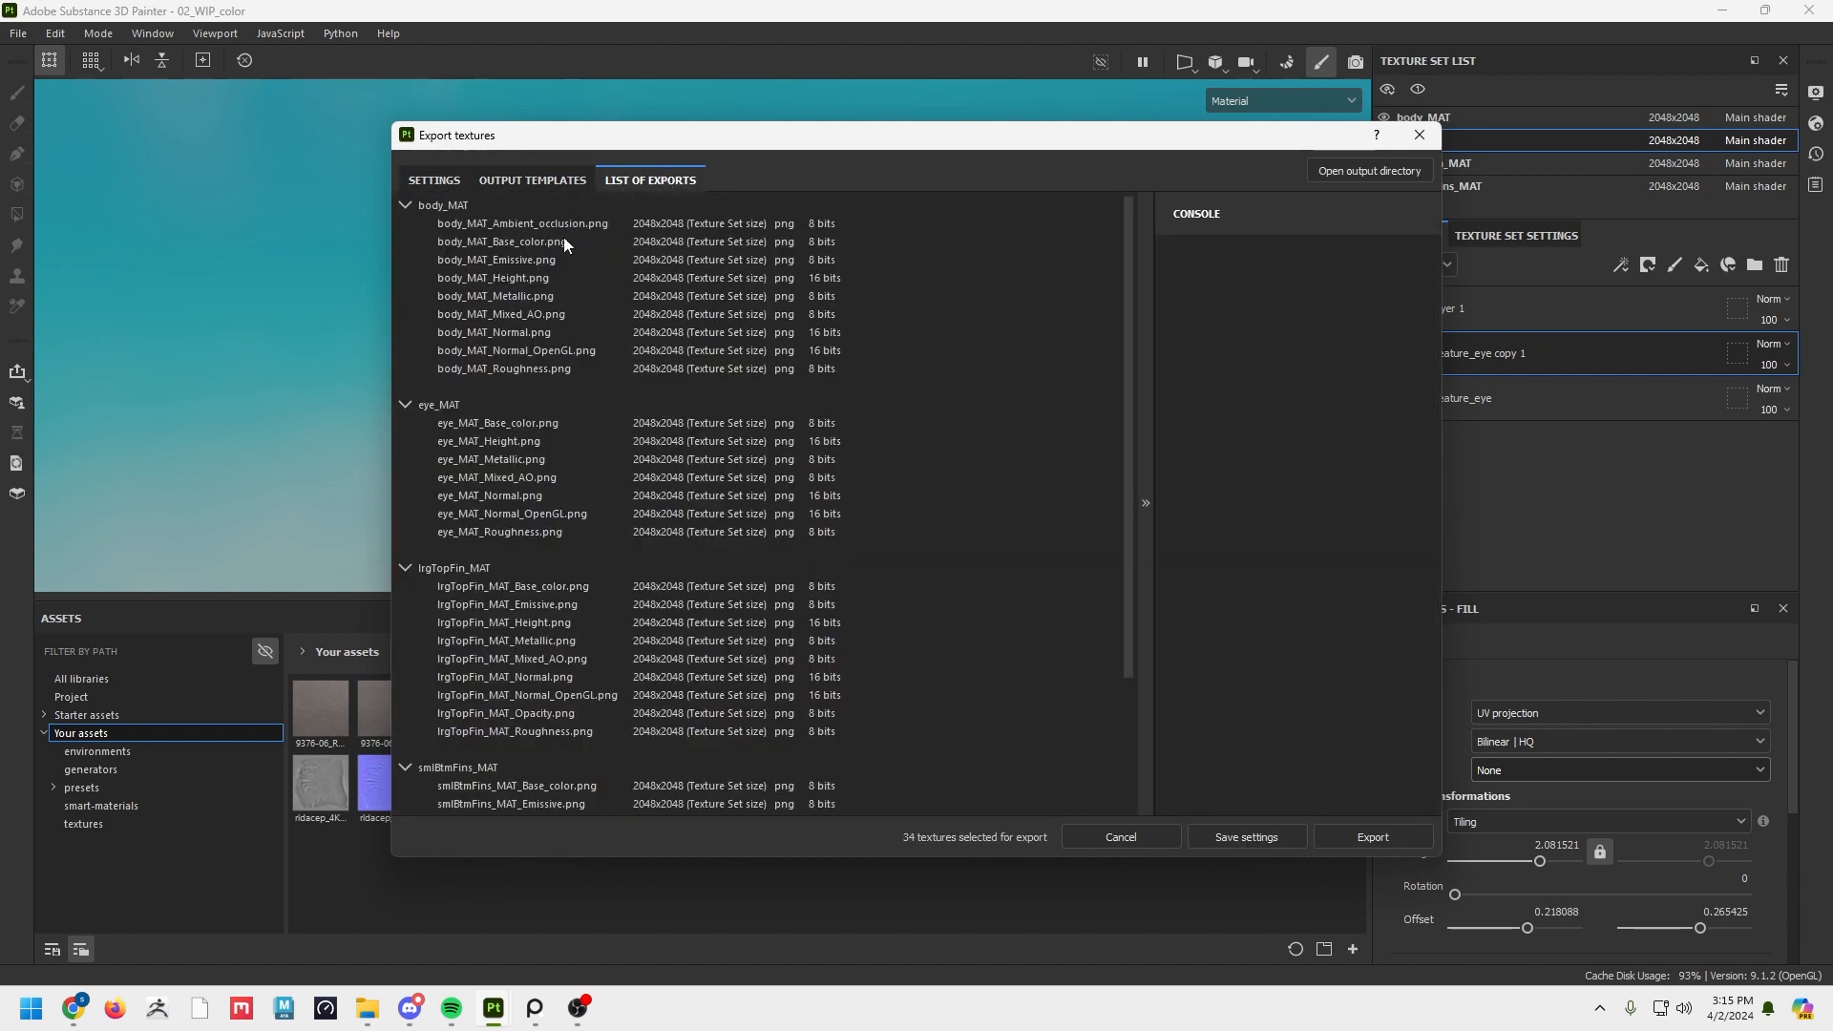
pyautogui.scroll(-3, 542, 289)
pyautogui.scroll(3, 546, 319)
pyautogui.scroll(-3, 525, 449)
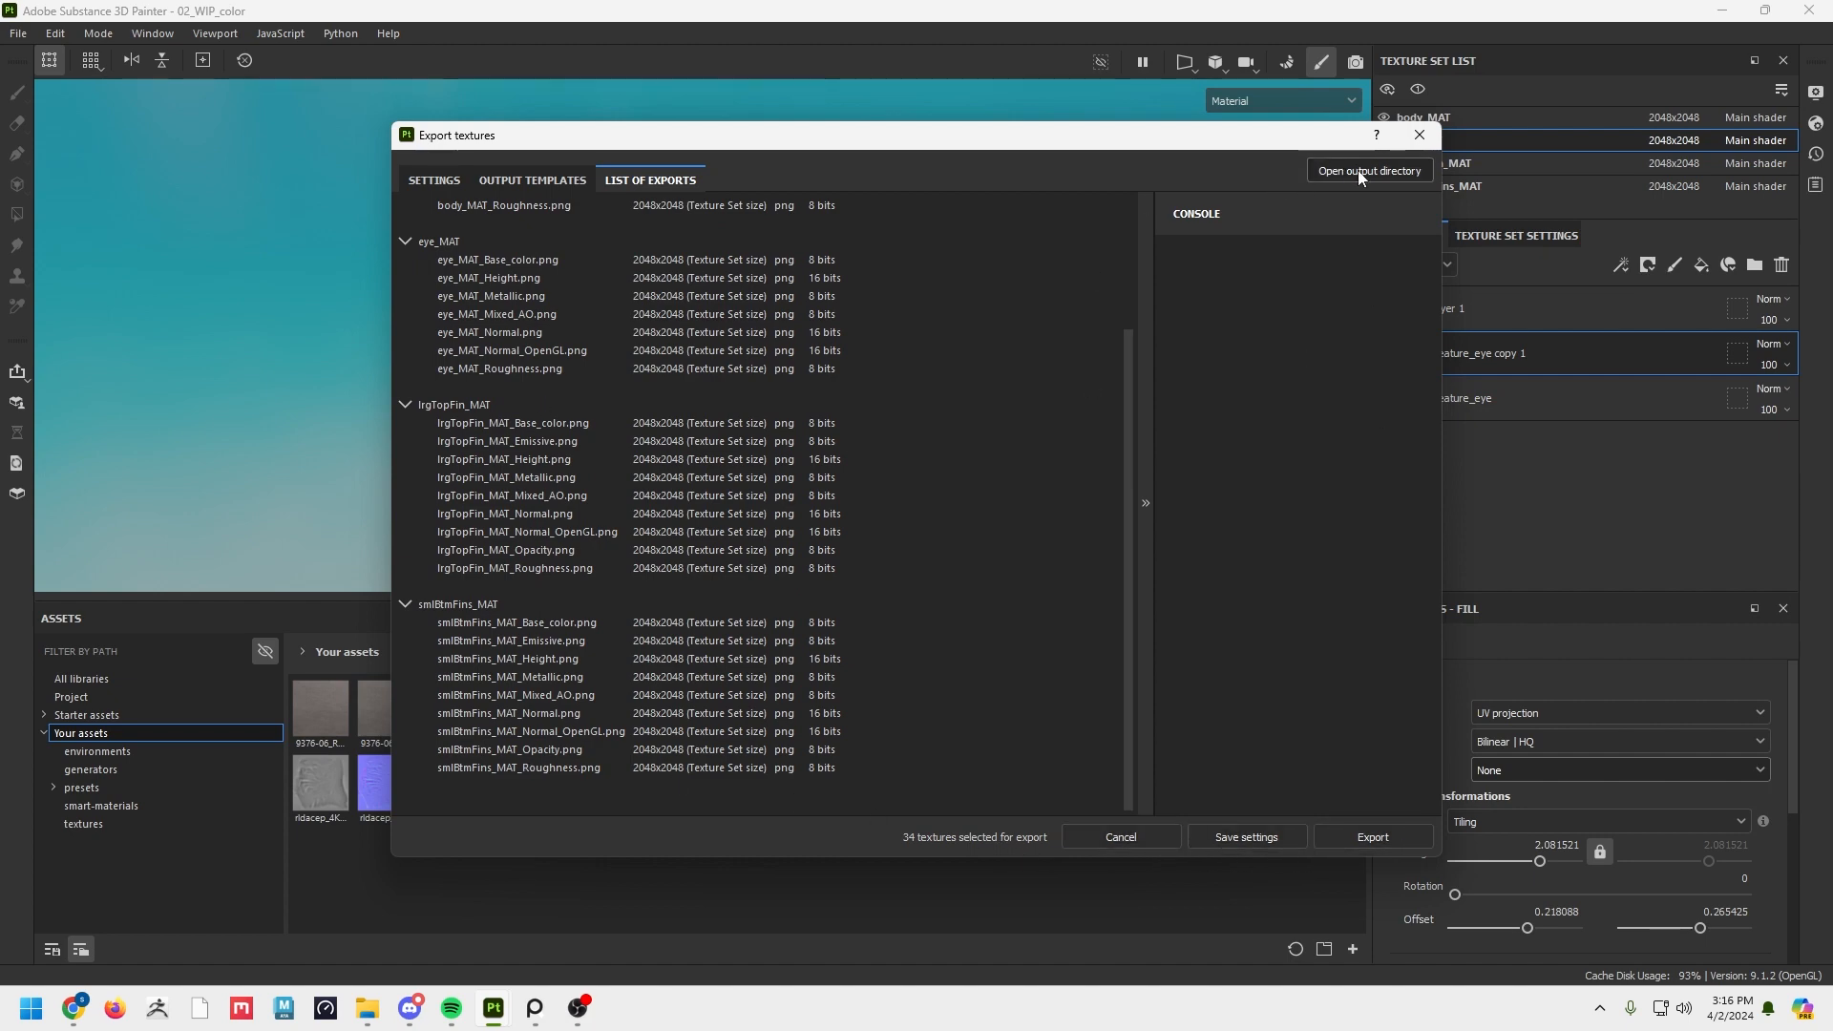
pyautogui.click(1419, 134)
pyautogui.keyDown('alt'); pyautogui.moveTo(673, 335); pyautogui.dragTo(749, 410); pyautogui.keyUp('alt')
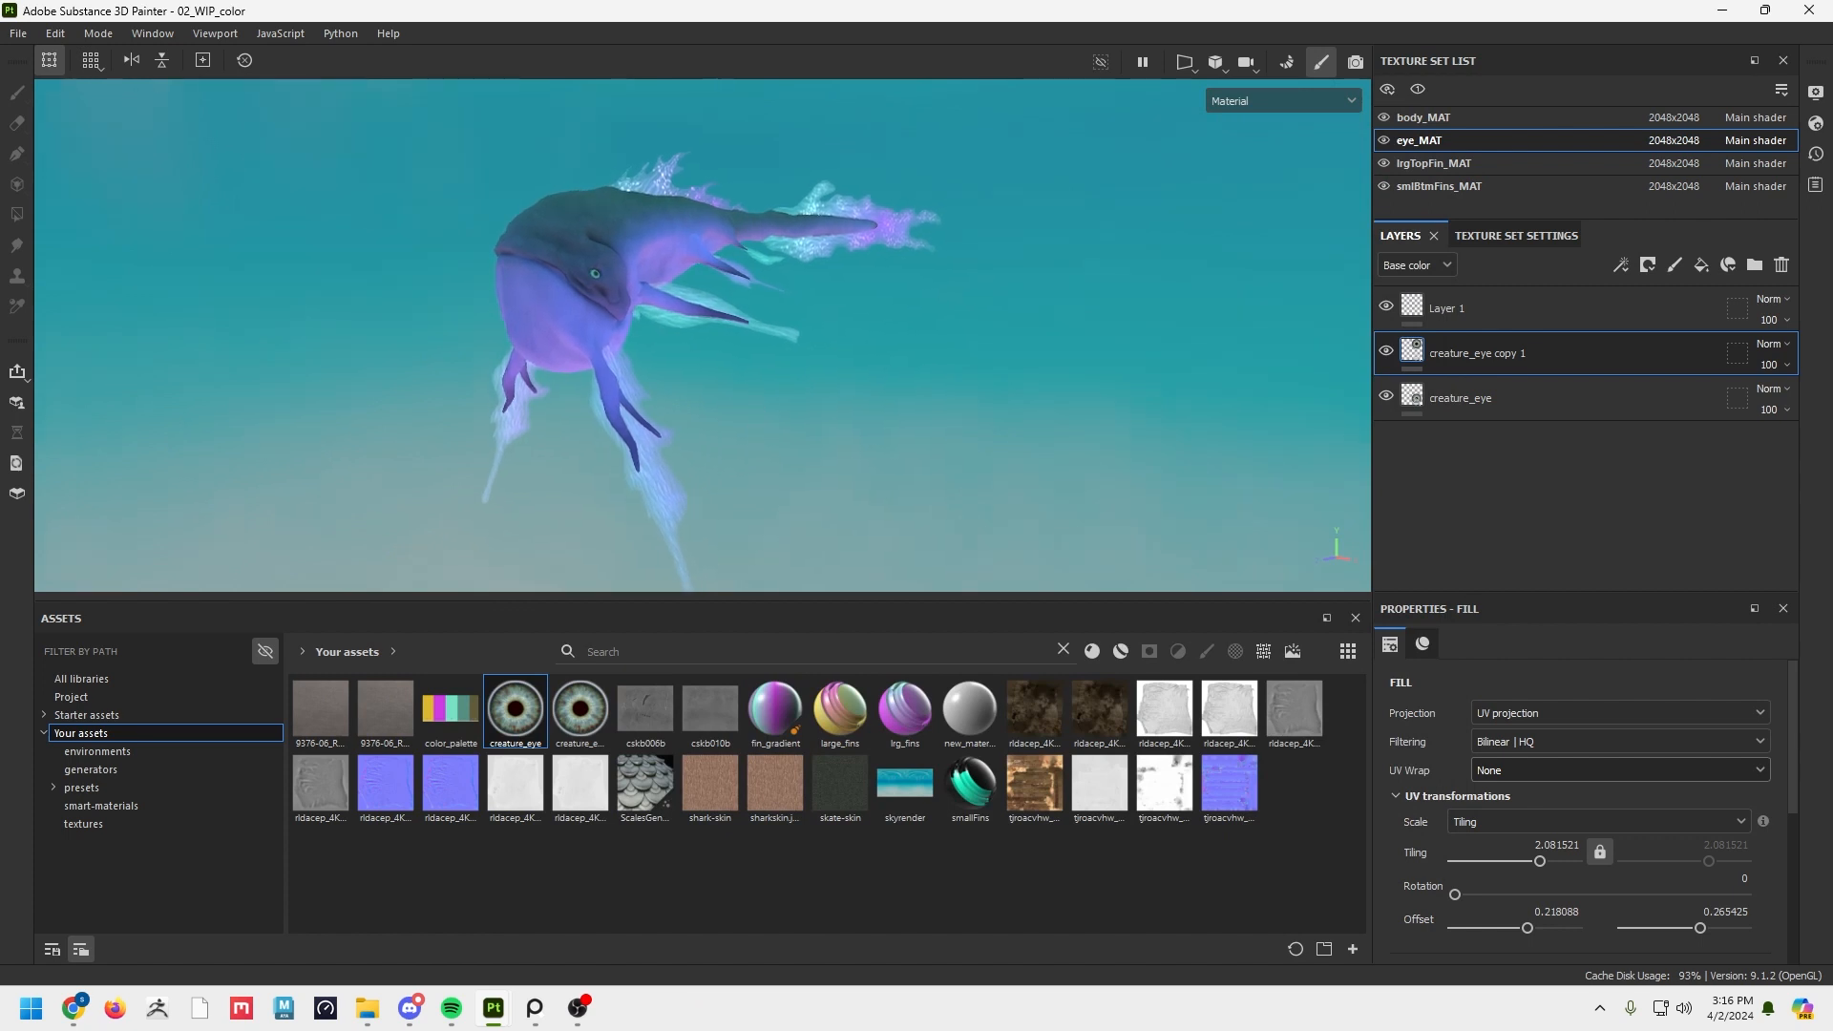